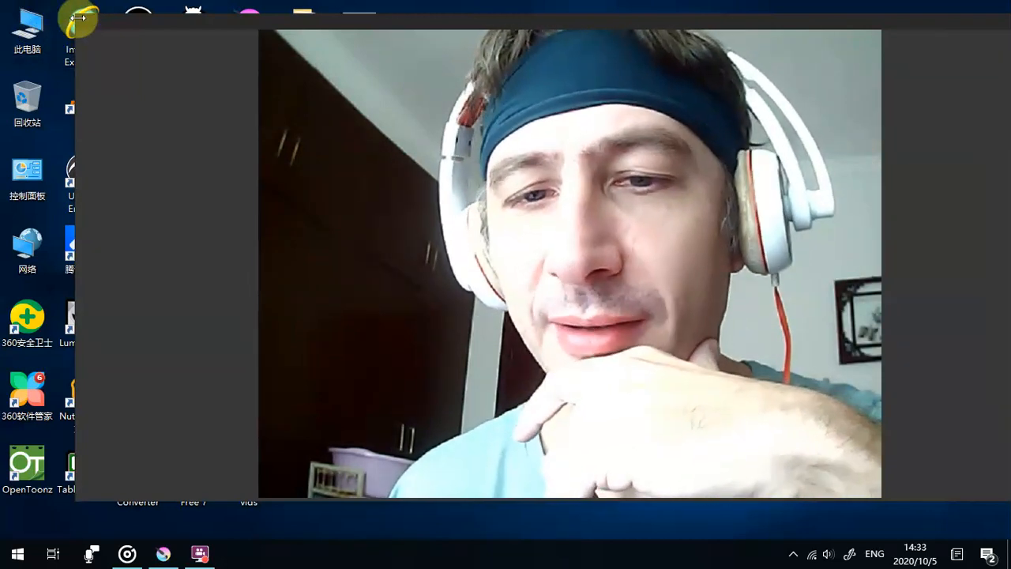
- Shrink the webcam preview and minimise the recorder and Groove Music windows to clear the desktop
left_click_drag(77, 17, 708, 288)
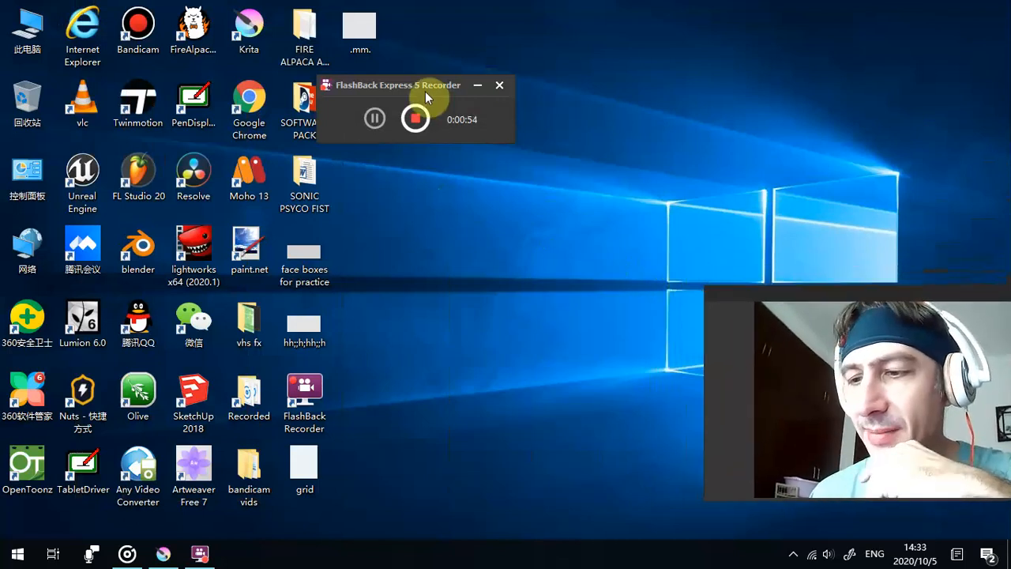
left_click(474, 86)
mouse_move(161, 557)
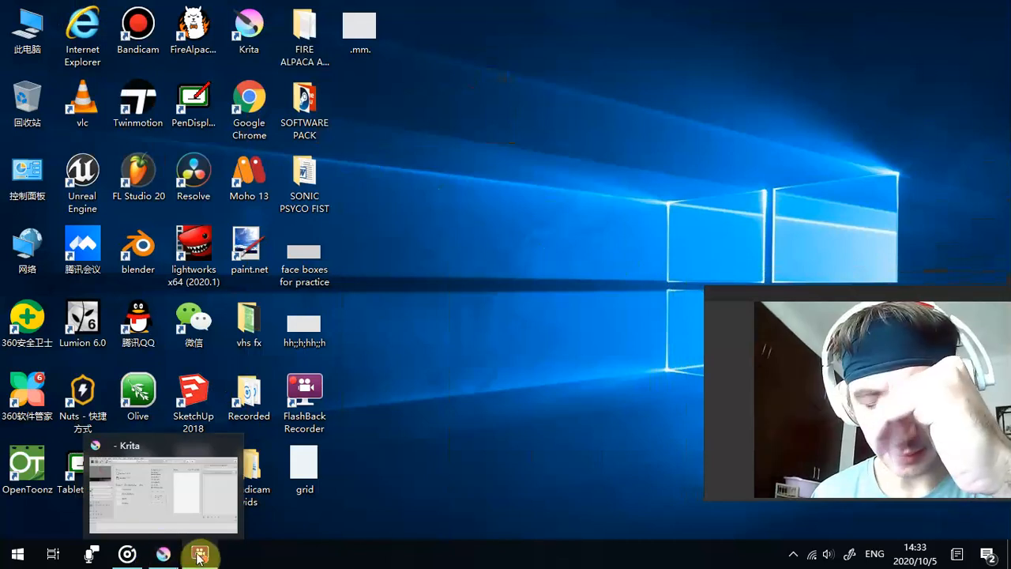
left_click(198, 557)
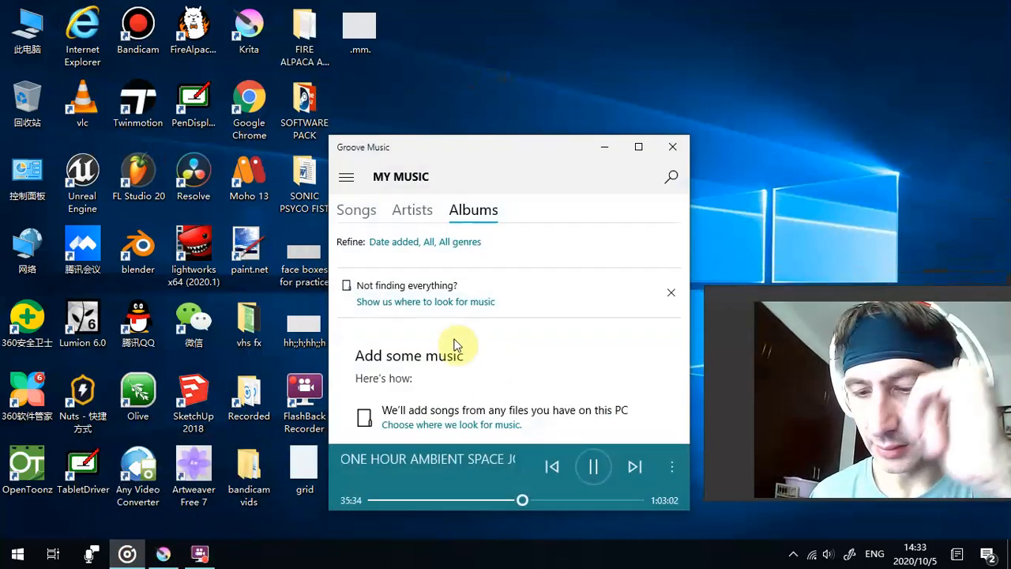
left_click(605, 147)
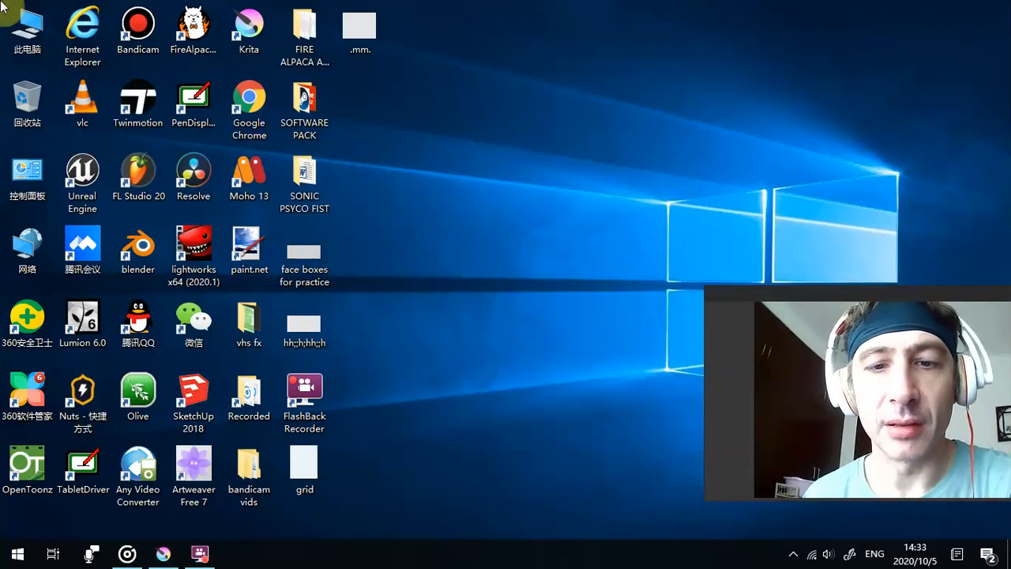
- View the blank head template image .mm. from the desktop at full window size and close it
double_click(362, 23)
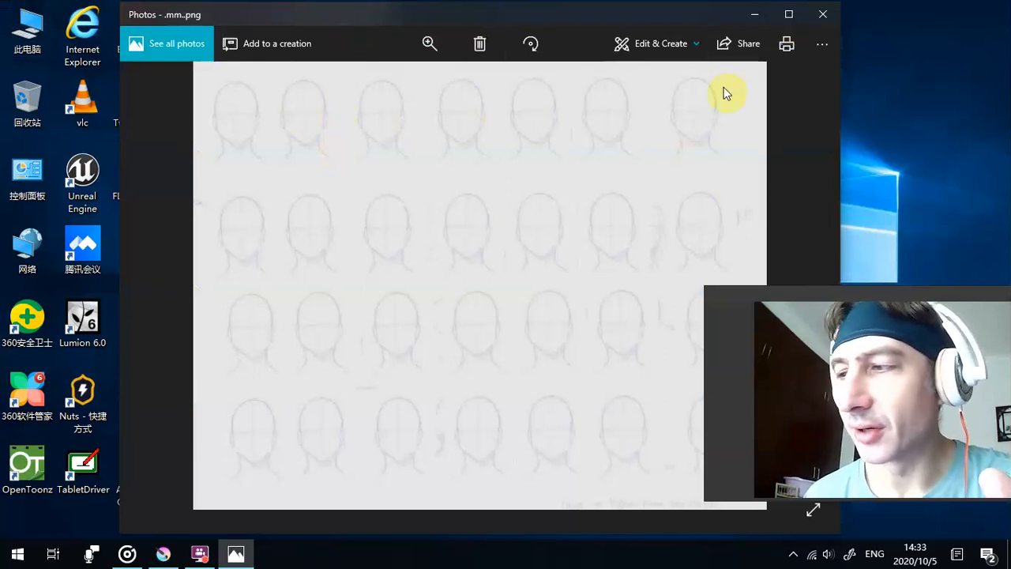
left_click(788, 14)
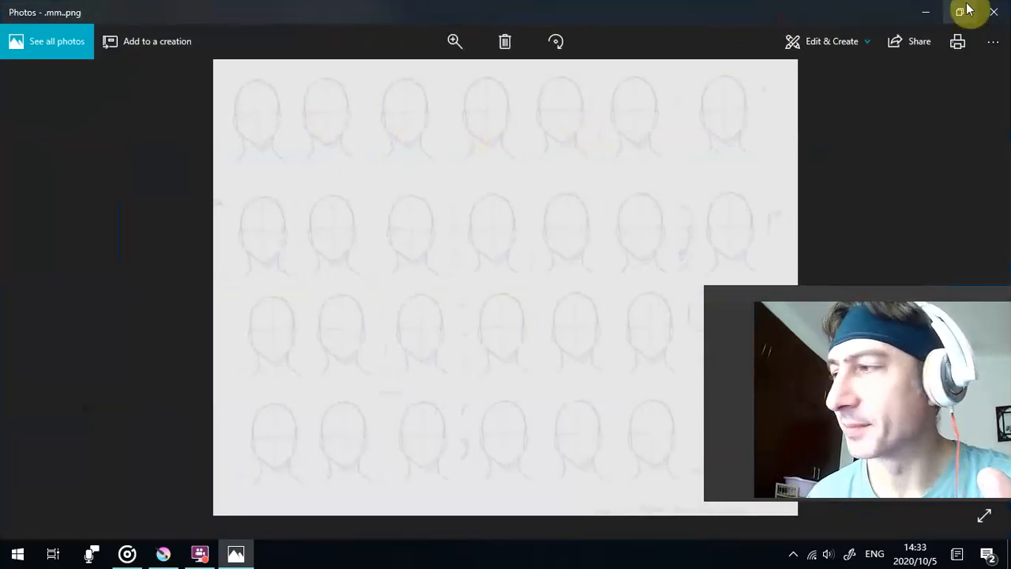
left_click(993, 7)
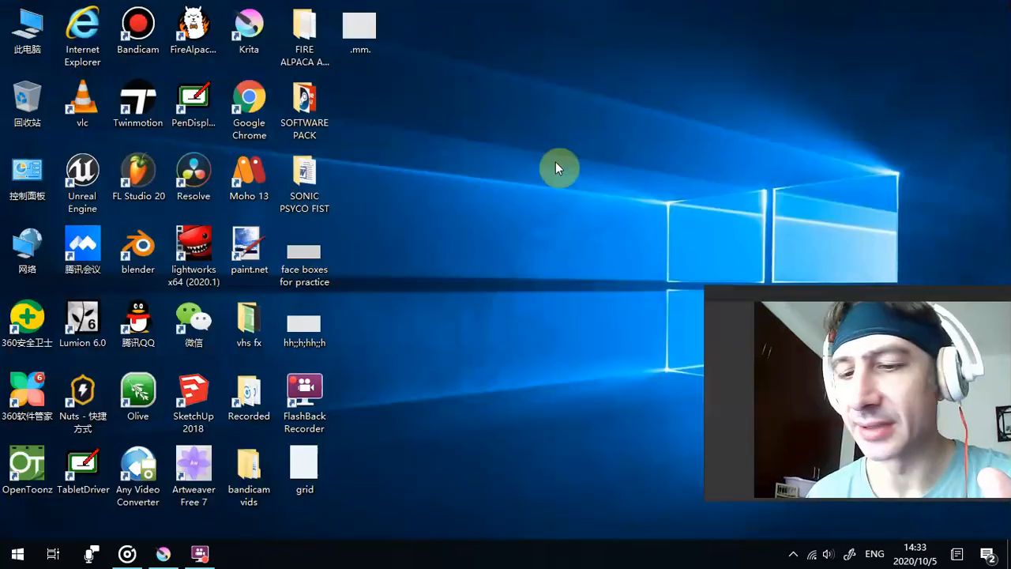
- Open the ROTOSCOPE FOOTAGE folder from the desktop's SOFTWARE PACK folder and maximise its window
left_click(253, 175)
double_click(292, 122)
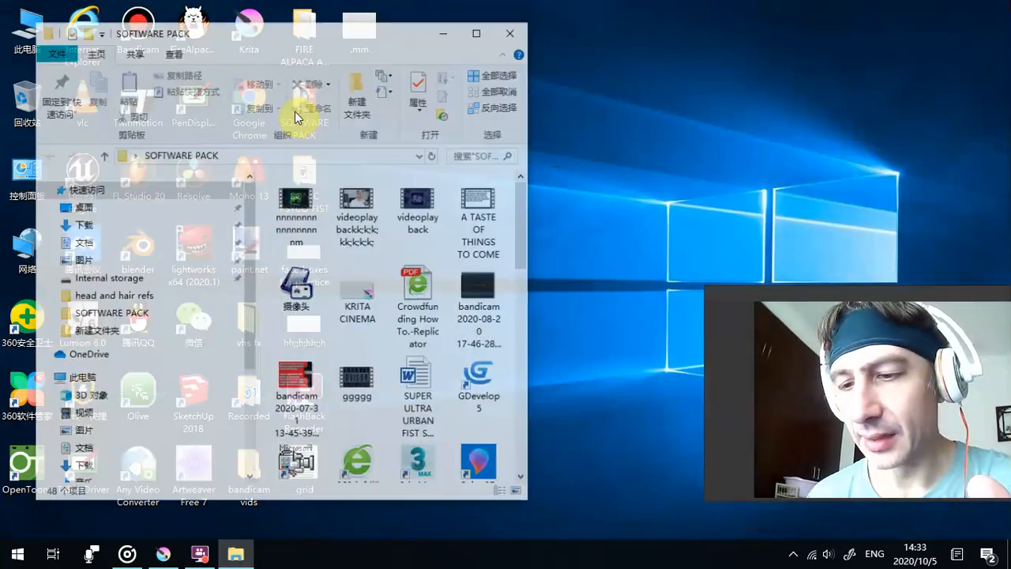
scroll(395, 372, "down", 5)
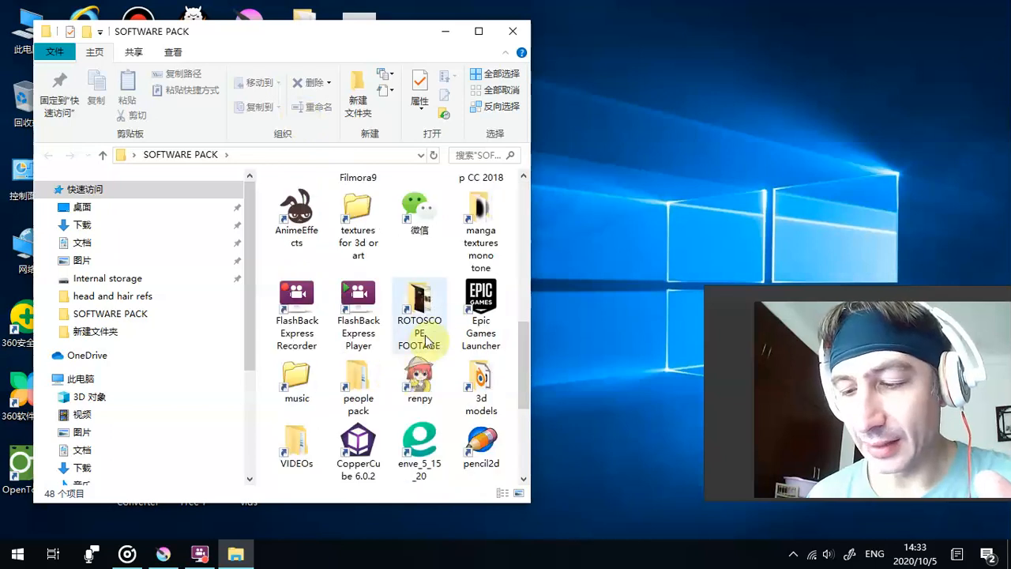
left_click(308, 450)
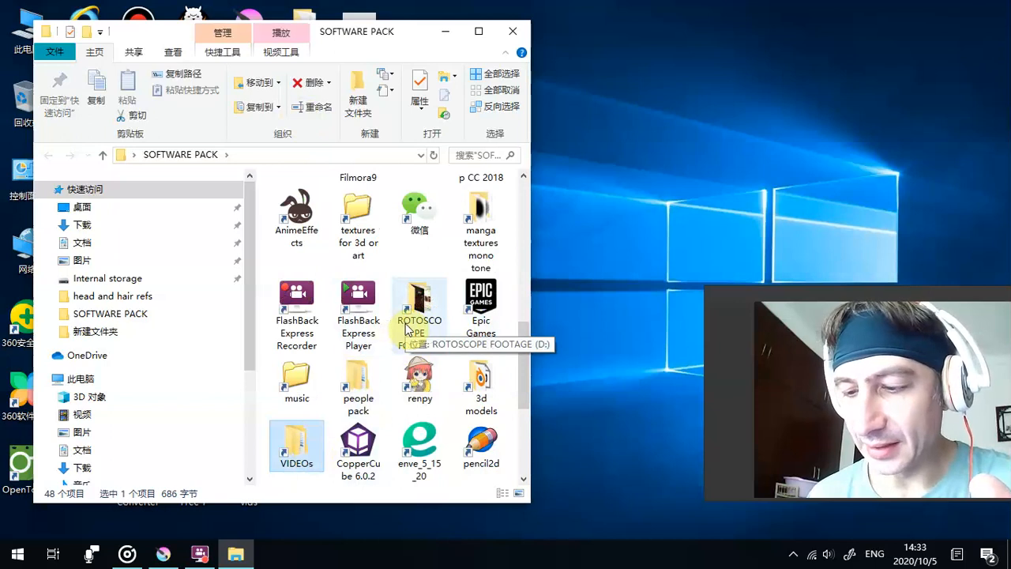
double_click(407, 328)
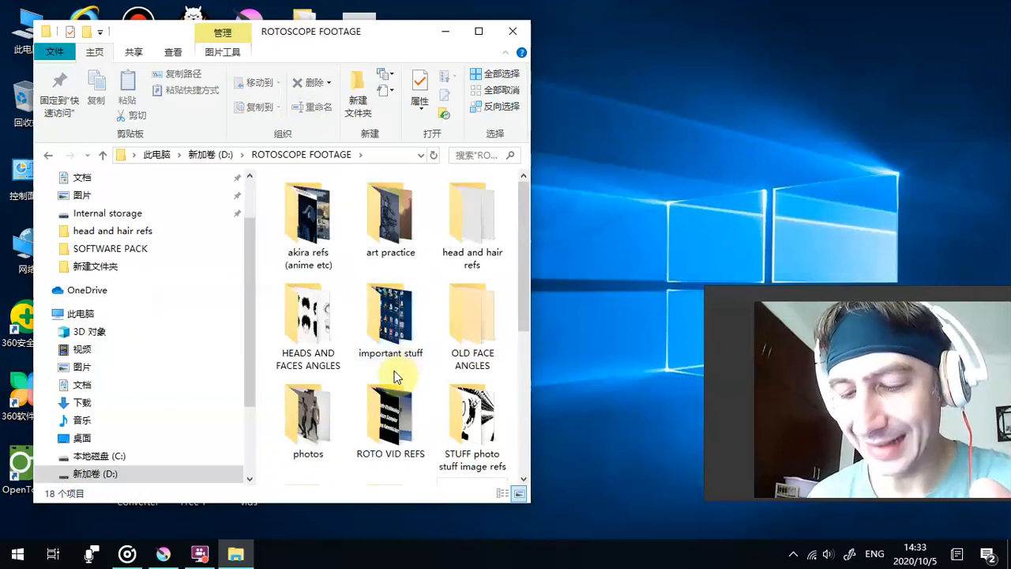
double_click(398, 34)
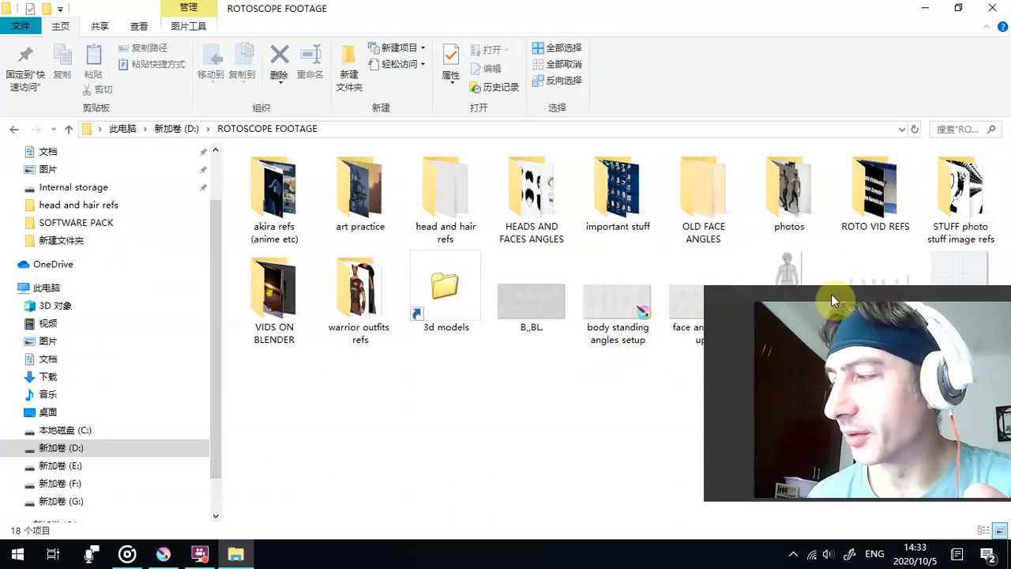
- Move the webcam preview off the files, view the full-body character drawing ggzgdgg, and close it
left_click_drag(834, 294, 161, 101)
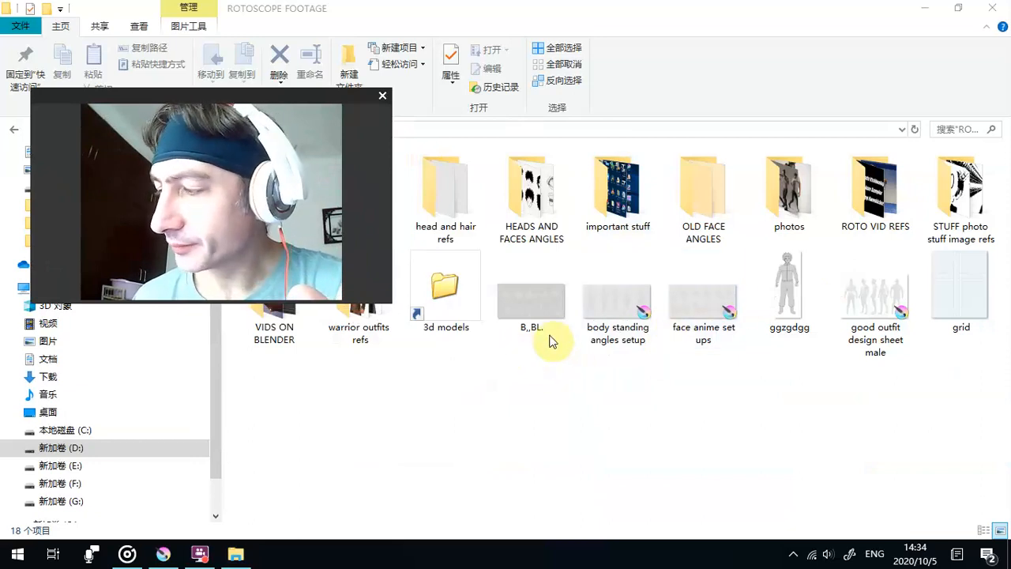
double_click(804, 301)
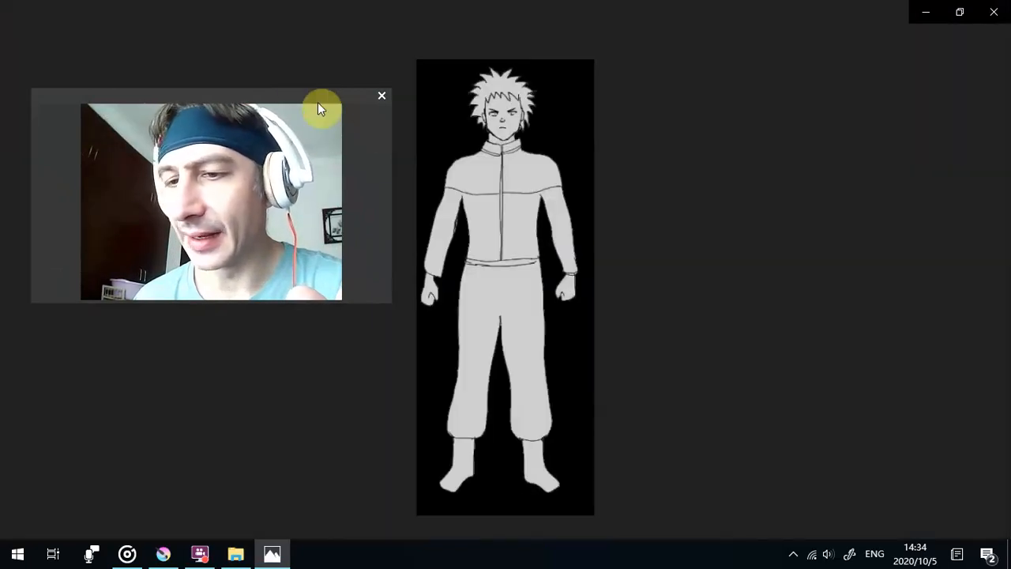
left_click_drag(296, 96, 293, 82)
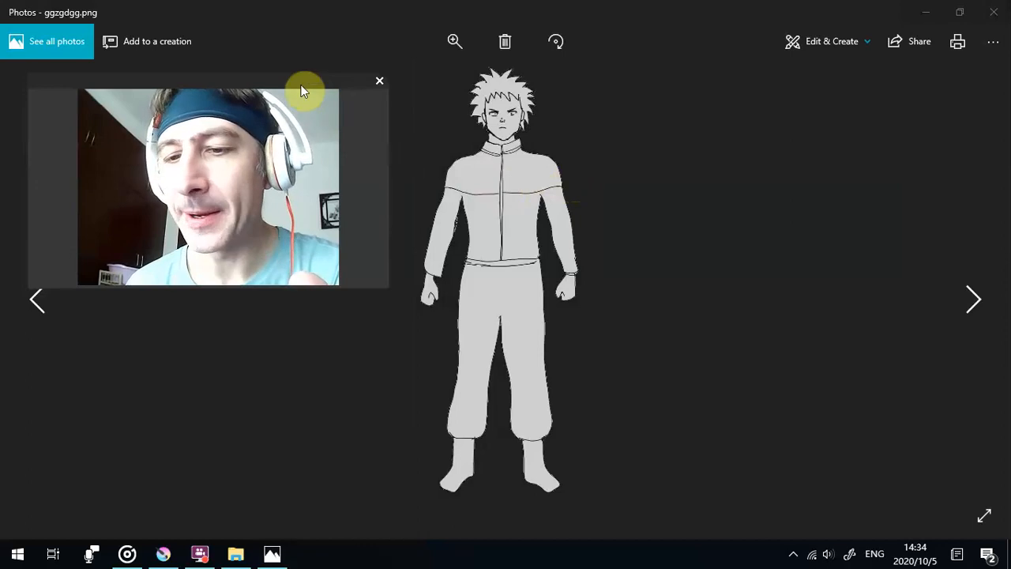
left_click(992, 13)
- Open the 新建文件夹 subfolder of head and hair refs, keeping the webcam preview clear of the thumbnails
left_click_drag(288, 87, 926, 276)
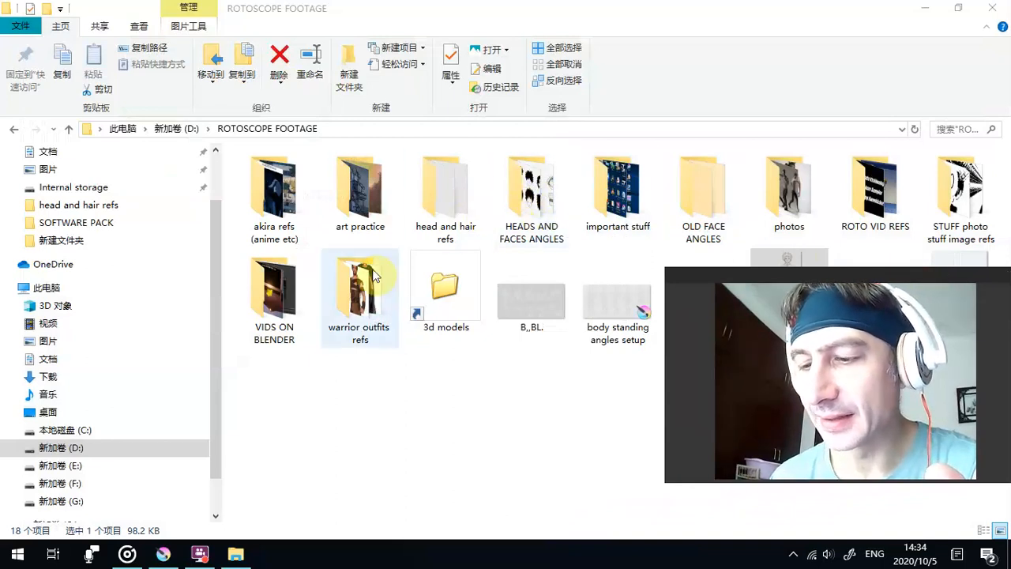
left_click(449, 193)
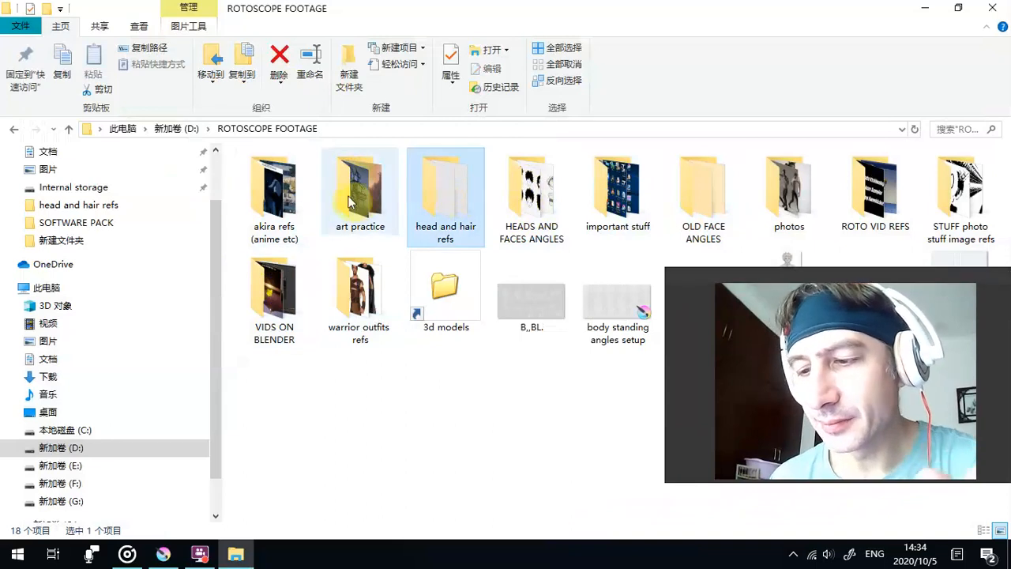
double_click(447, 205)
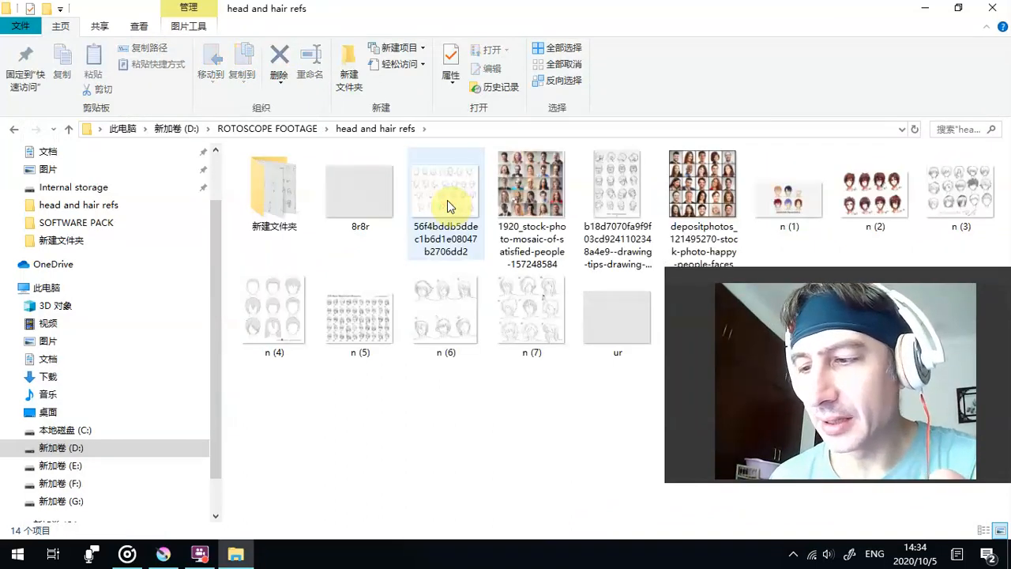
left_click(285, 204)
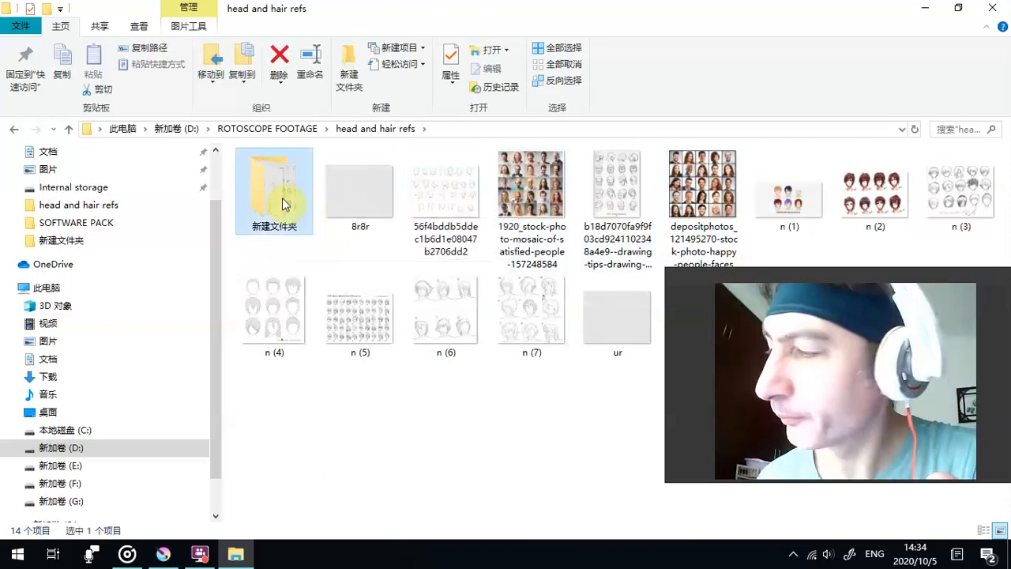
double_click(283, 202)
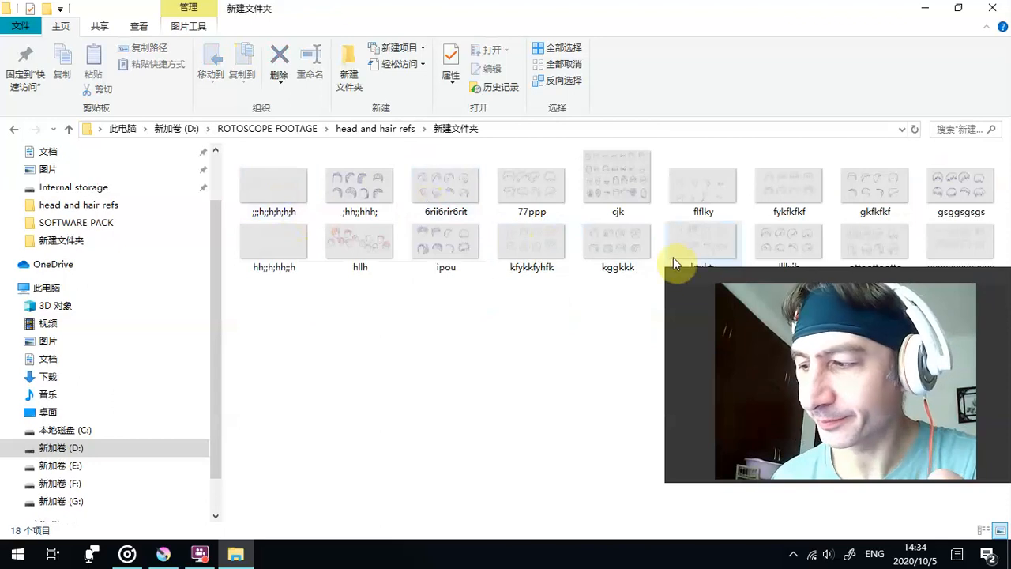
left_click_drag(666, 266, 795, 304)
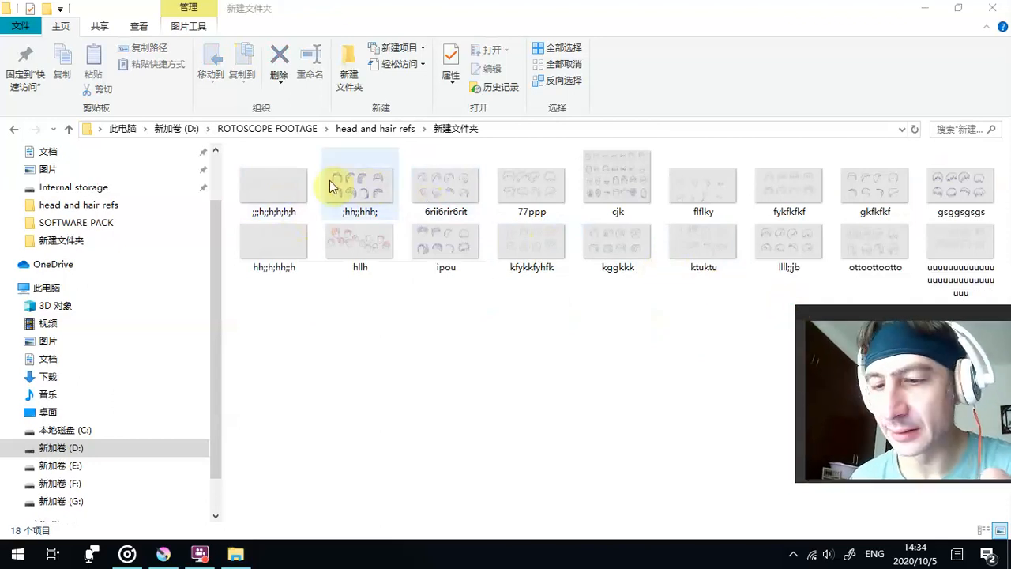
- Open the folder's first image, the sheet of bald heads, and shrink the webcam preview clear of the sketches
double_click(285, 184)
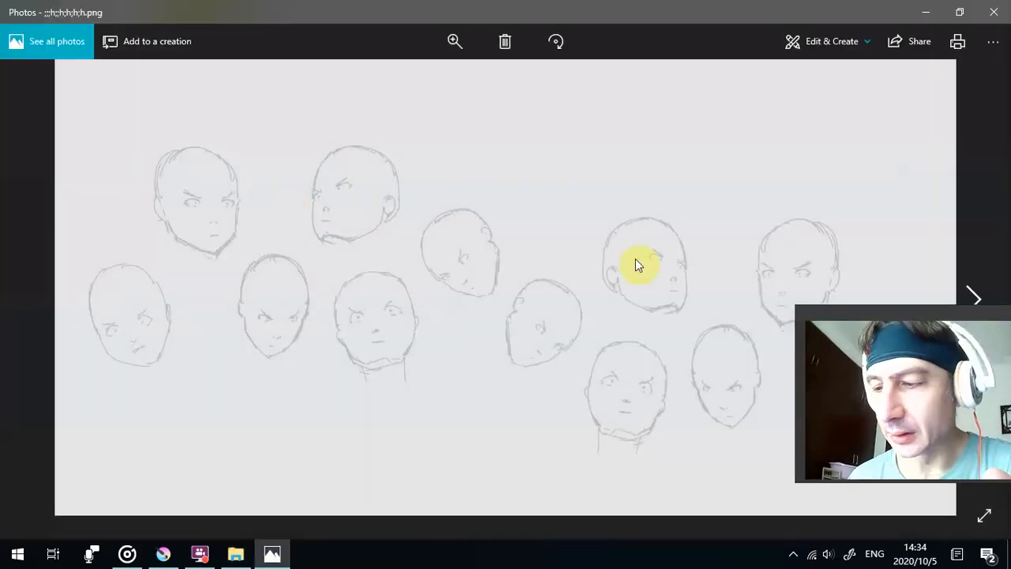
mouse_move(817, 315)
left_mouse_down()
mouse_move(415, 67)
mouse_move(417, 117)
mouse_move(407, 106)
mouse_move(454, 78)
left_mouse_up()
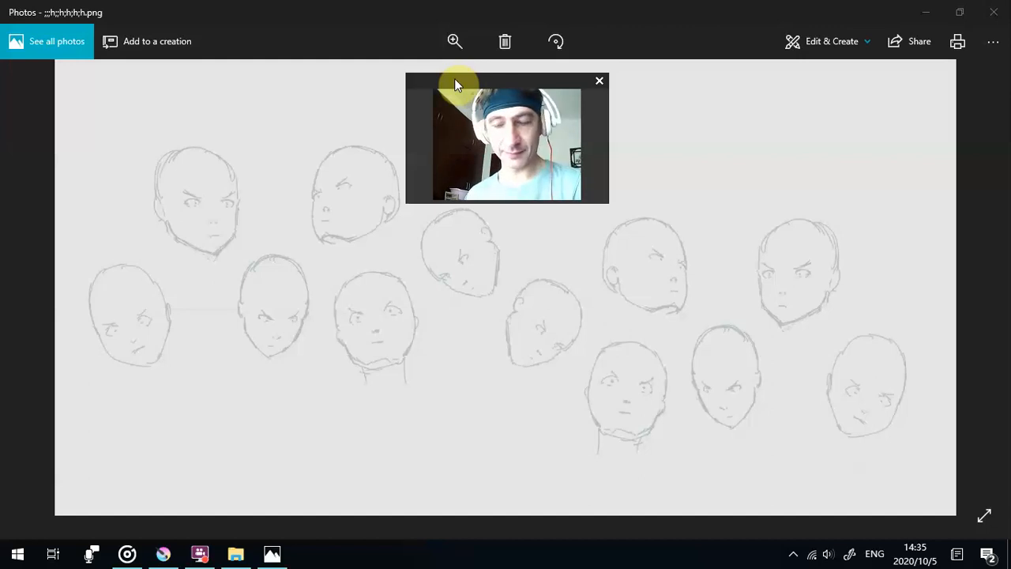
left_click_drag(454, 78, 458, 59)
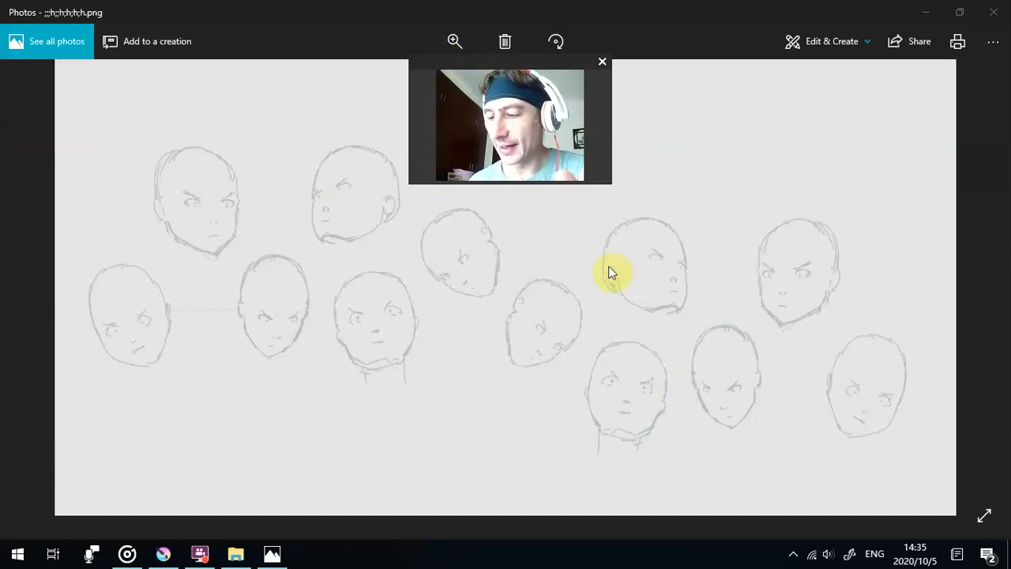
- Browse the following hairstyle sheets up to the headgear sheet cjk, placing the webcam preview beside the image
left_click(975, 293)
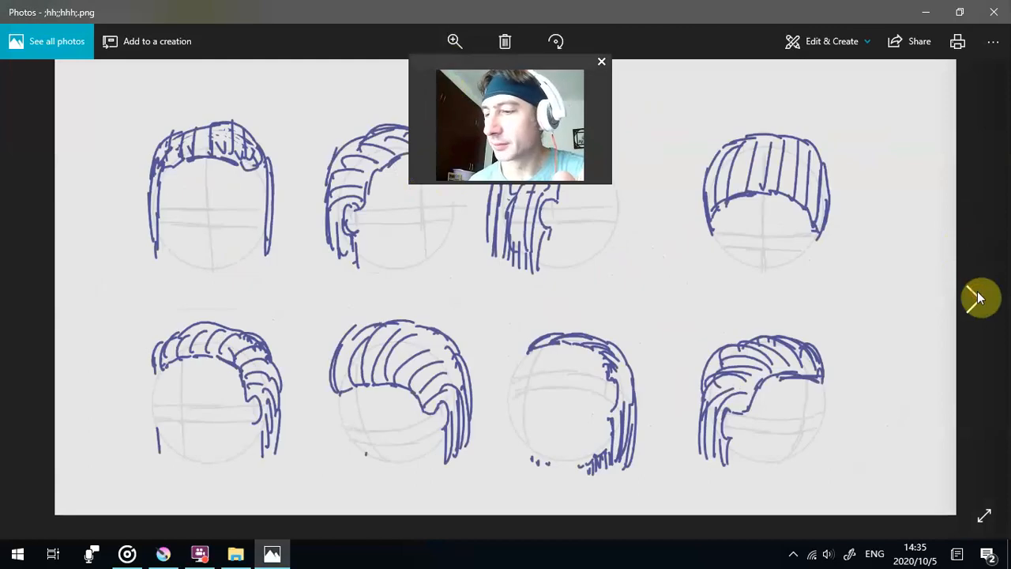
left_click_drag(411, 56, 636, 18)
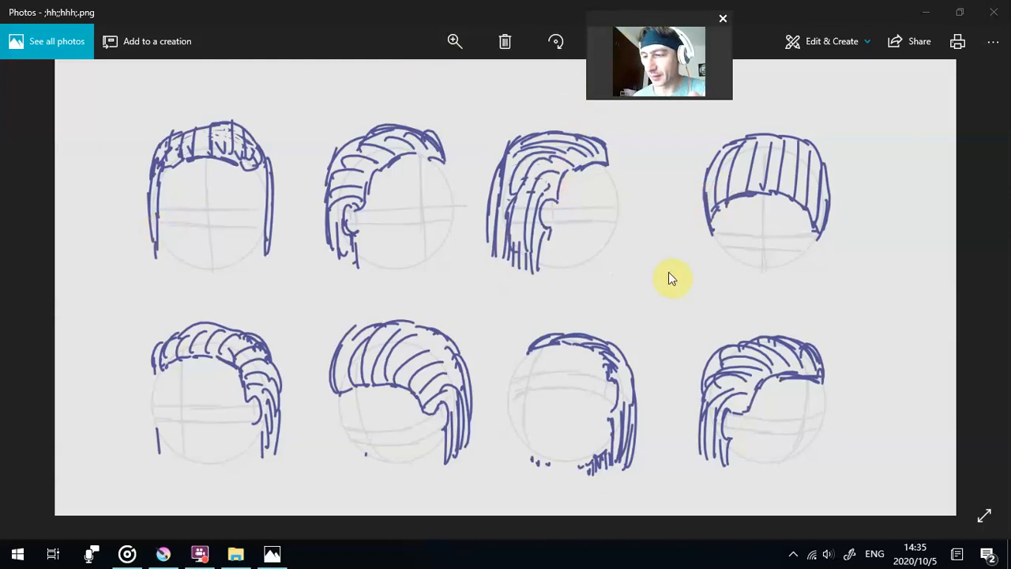
left_click(971, 308)
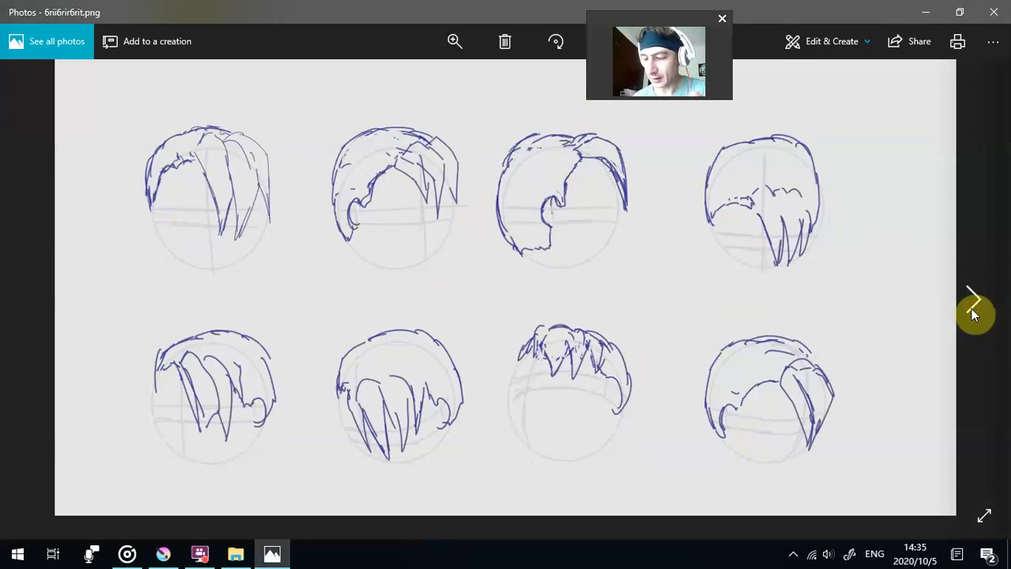
left_click(971, 308)
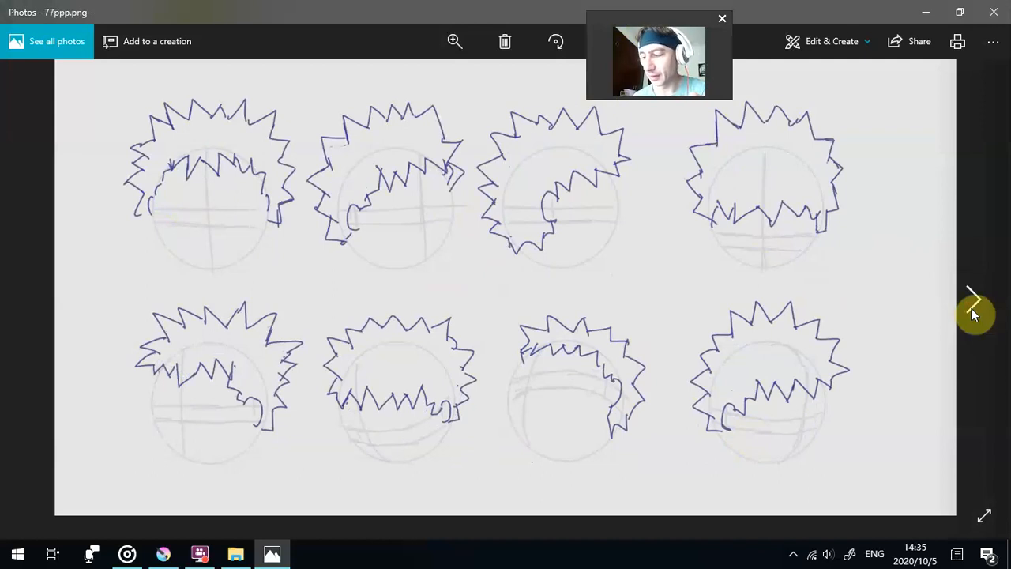
left_click(970, 308)
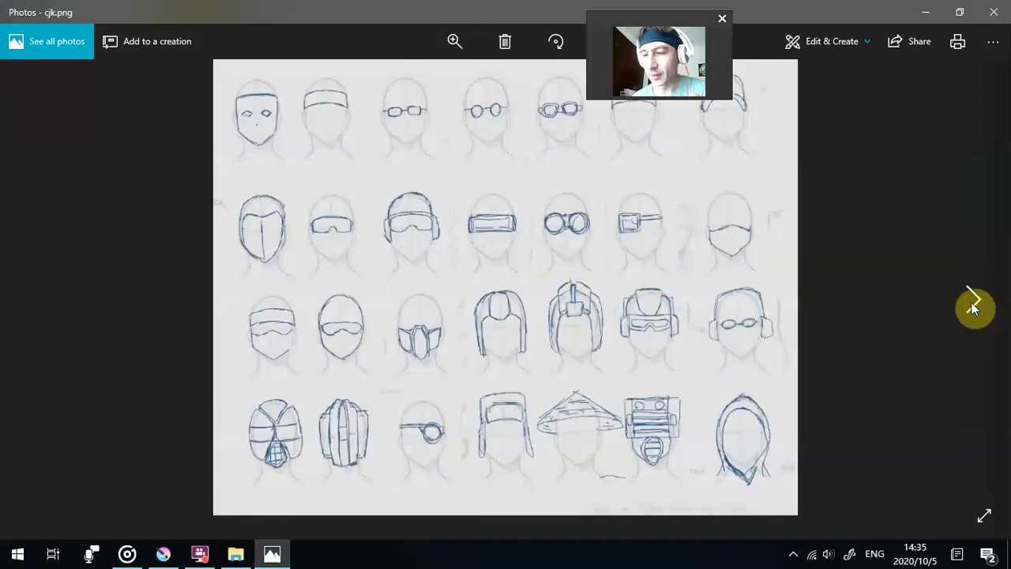
left_click_drag(640, 20, 90, 120)
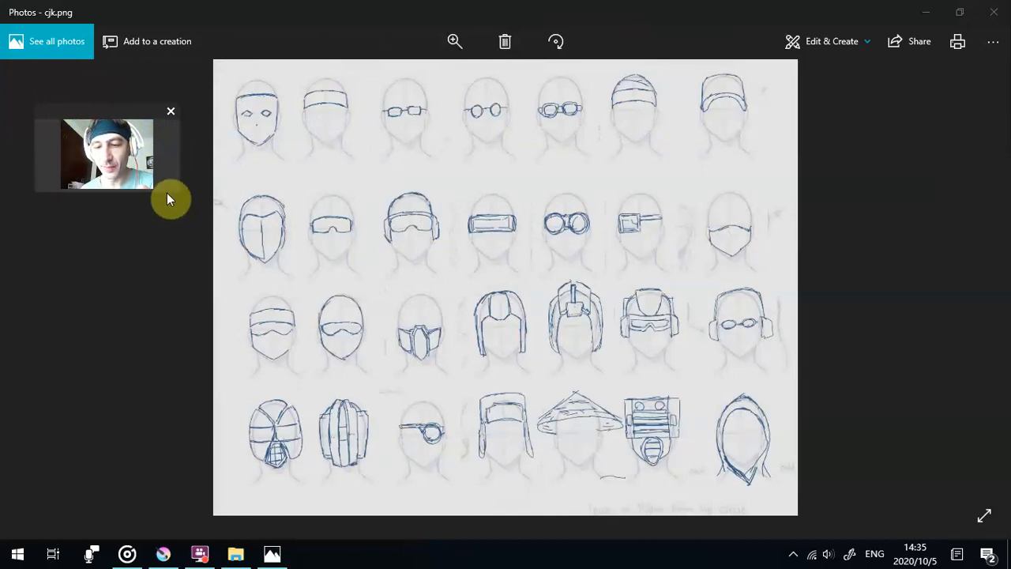
left_click_drag(165, 267, 176, 348)
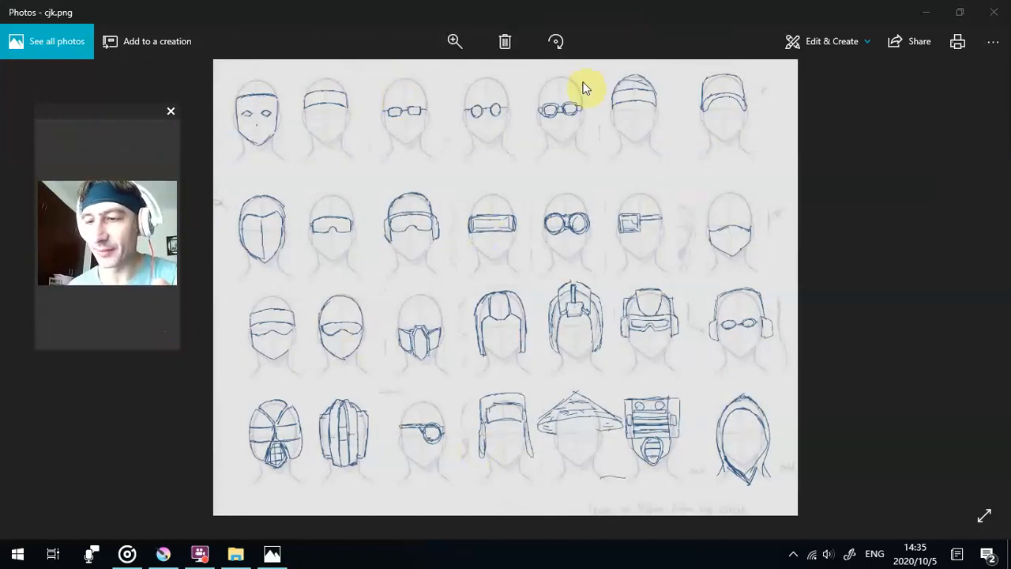
- Minimise the open windows, view the desktop's blank head template .mm. again, close it, and return to the reference folder
left_click(925, 12)
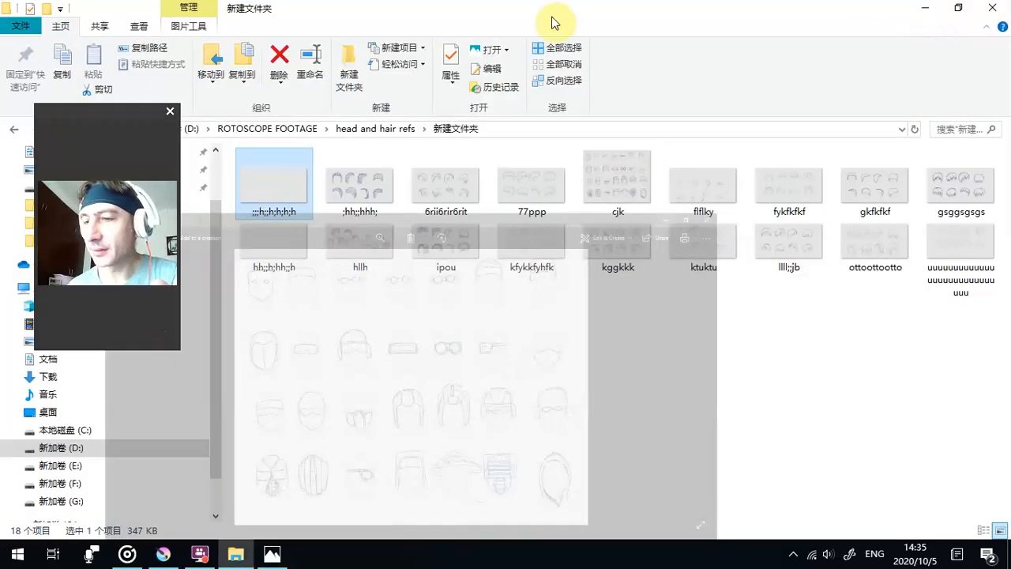
left_click(924, 11)
double_click(361, 26)
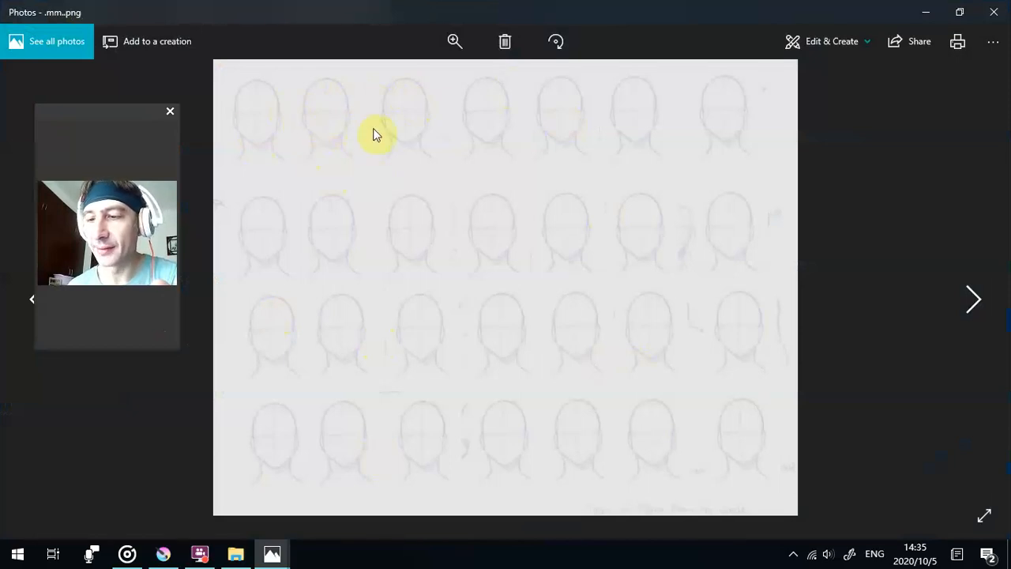
left_click(993, 8)
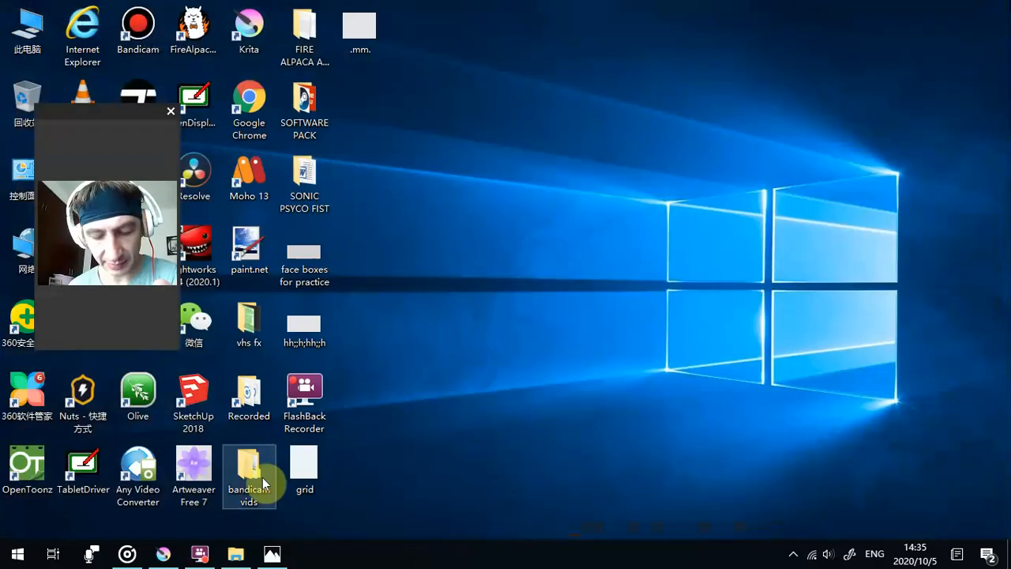
mouse_move(241, 553)
left_click(263, 508)
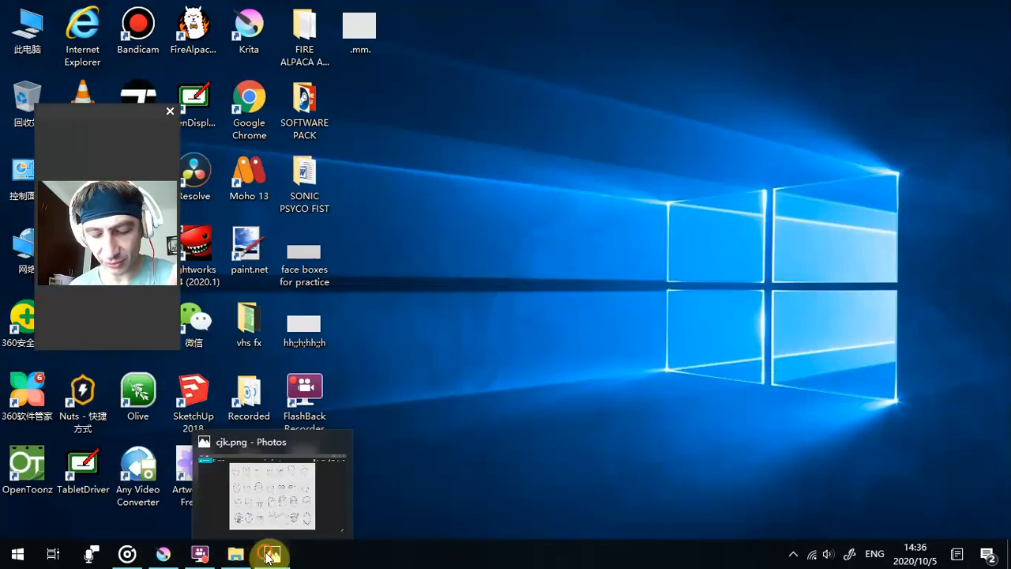
- Return to the headgear sheet cjk, view the facial hair sheet flflky, and resize and move the webcam preview clear of the drawings
left_click(295, 446)
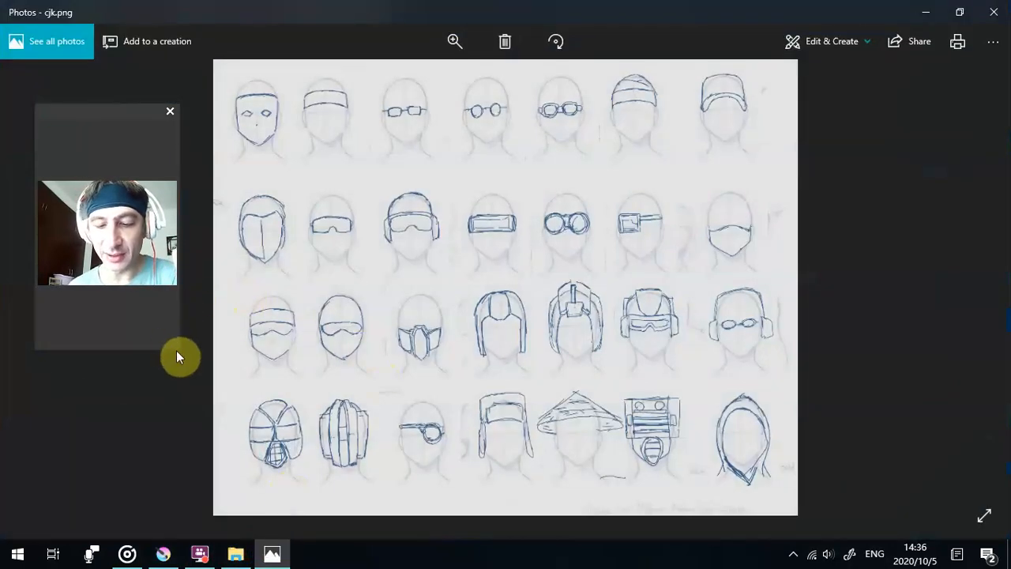
mouse_move(177, 346)
left_mouse_down()
mouse_move(210, 406)
mouse_move(216, 452)
left_mouse_up()
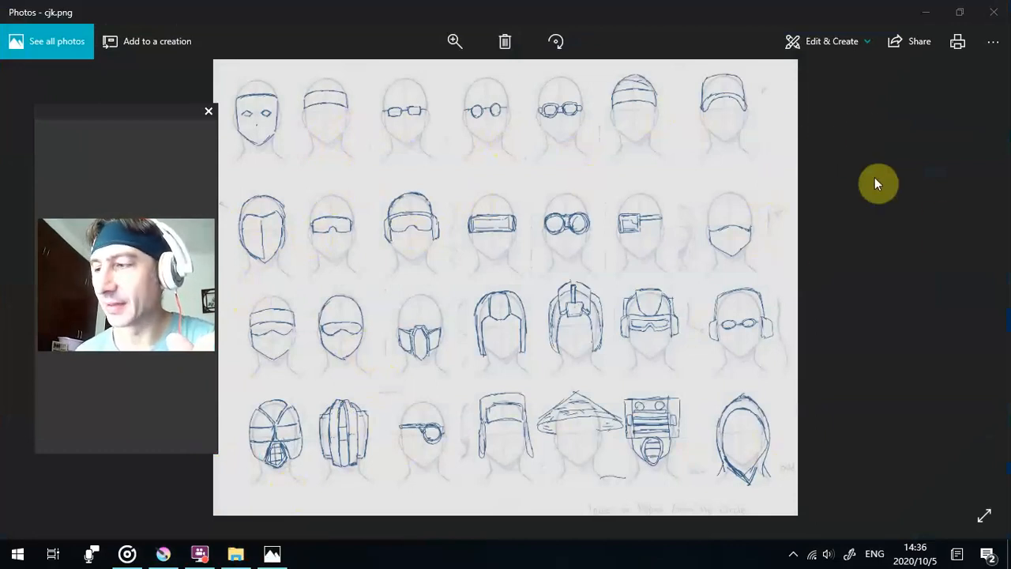
left_click(973, 301)
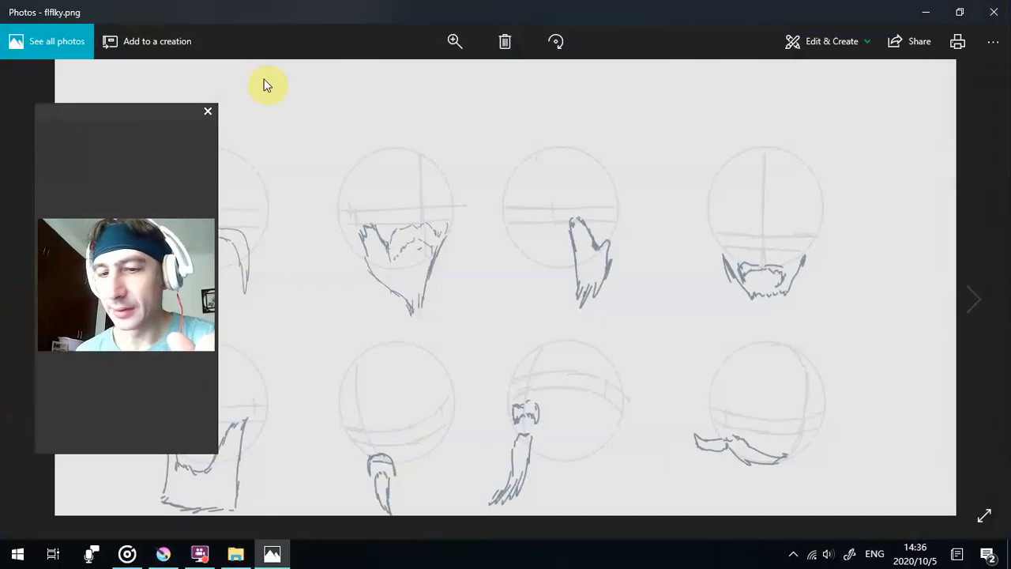
left_click_drag(214, 108, 70, 75)
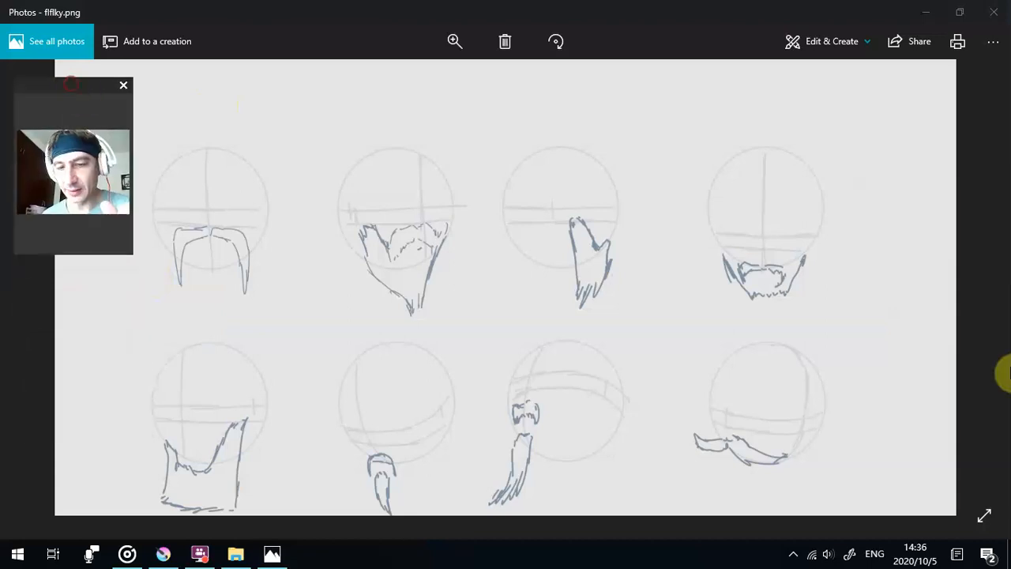
- Browse the following sheets from fykfkfkf to the red-haired heads in hllh, moving the webcam preview off the heads
left_click(971, 308)
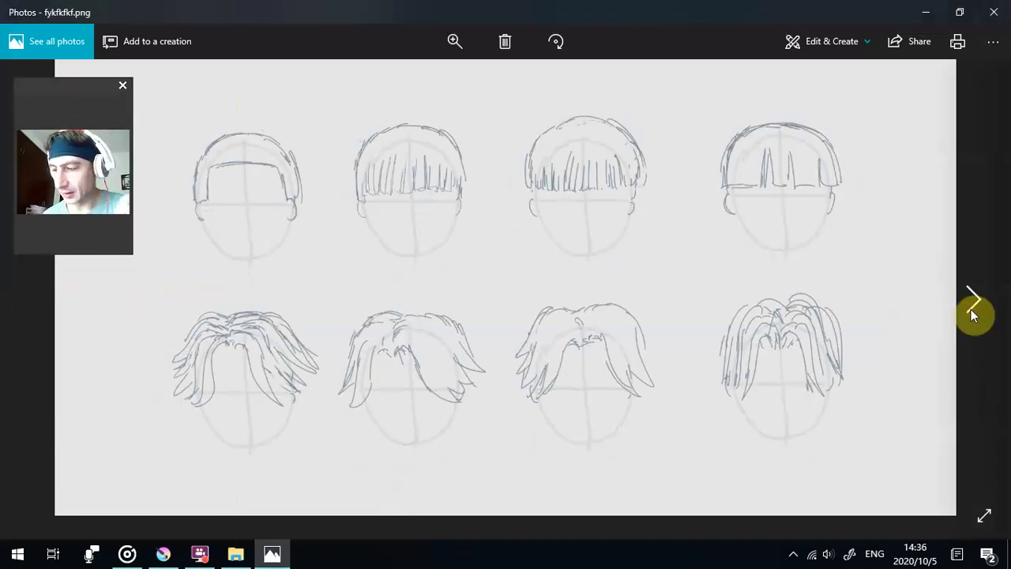
left_click(971, 309)
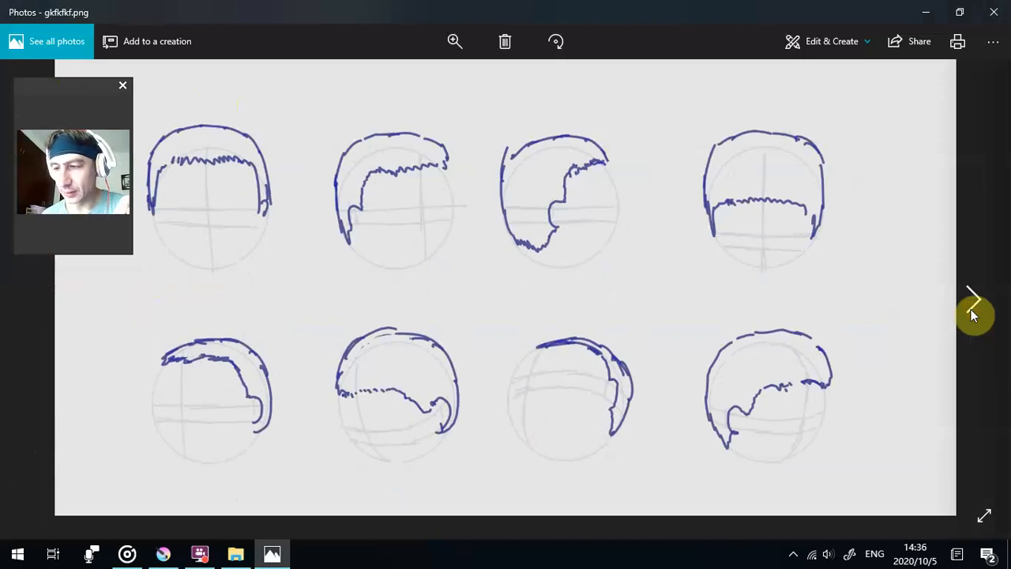
left_click(971, 309)
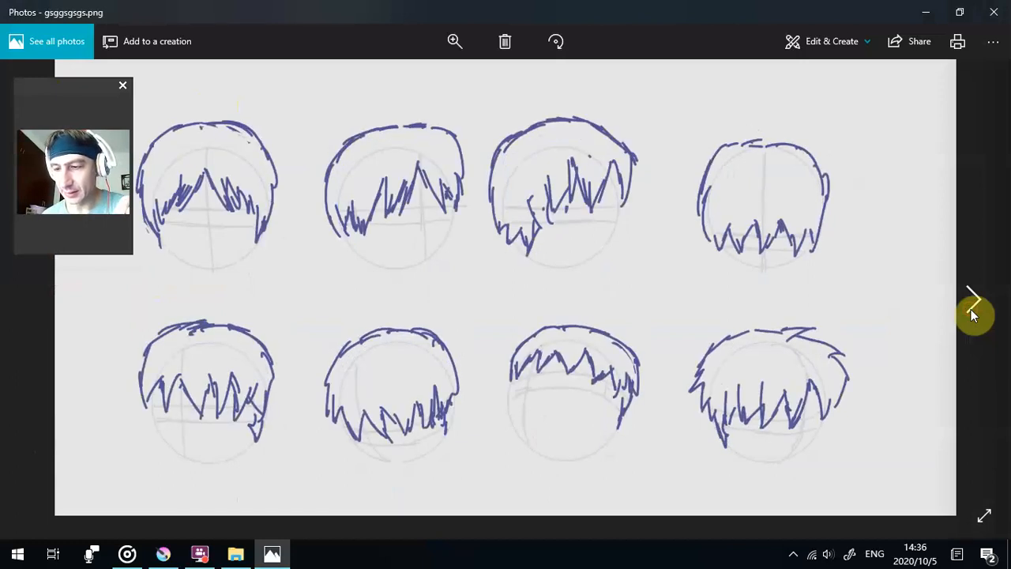
left_click(970, 309)
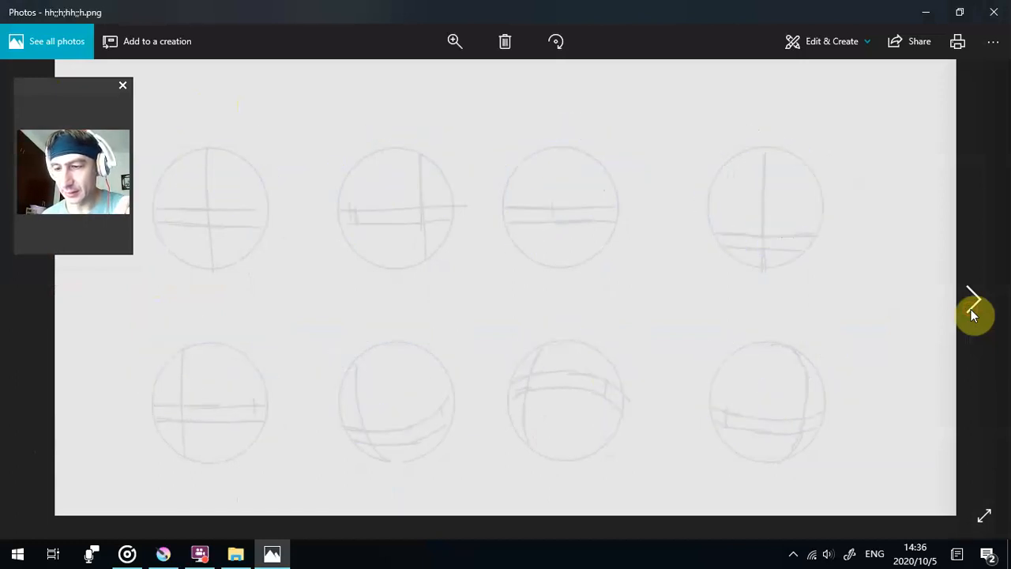
left_click(970, 309)
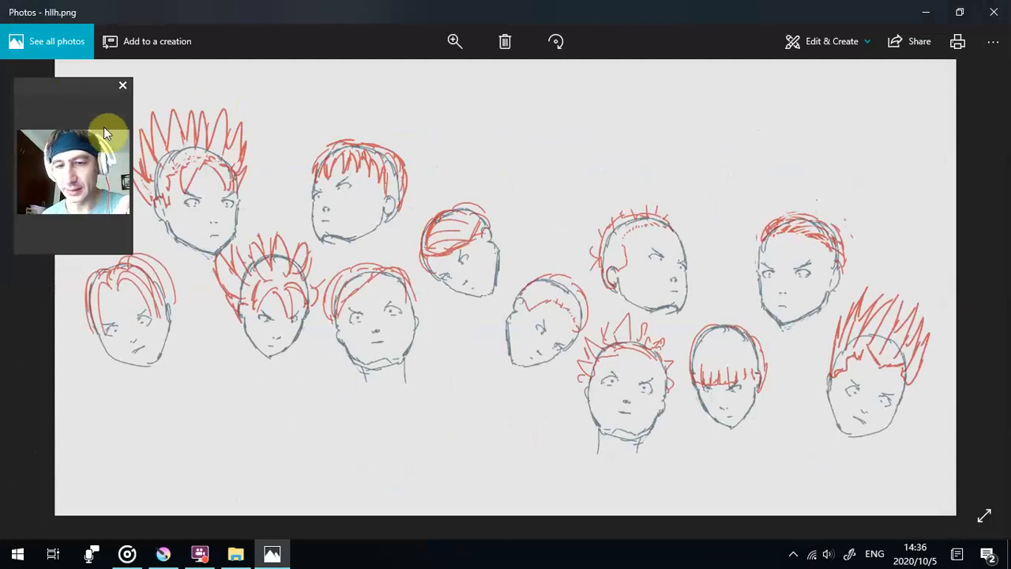
left_click_drag(72, 96, 533, 29)
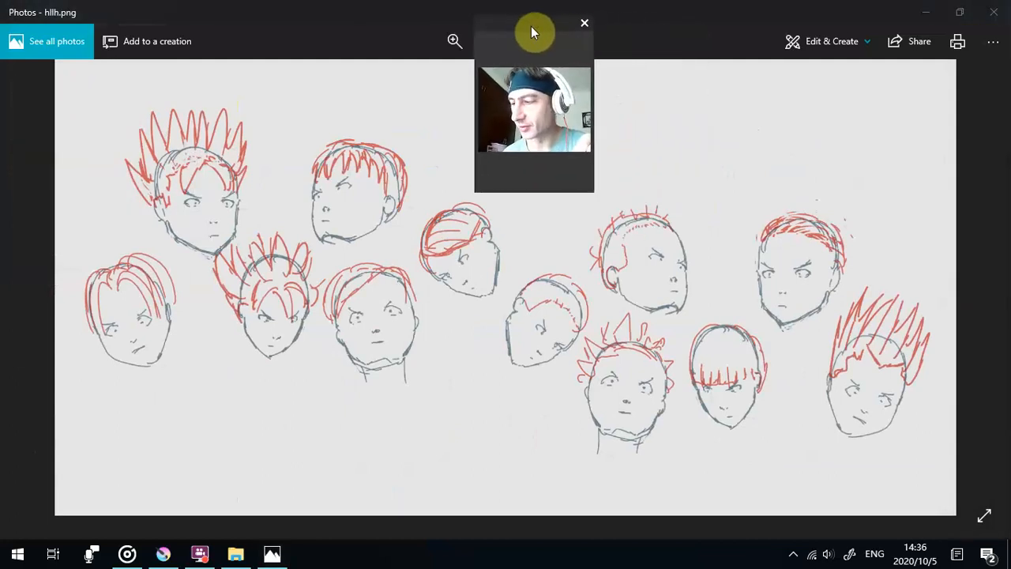
- Browse the remaining hairstyle sheets from ipou to the folder's last image, keeping the webcam preview clear of the sketches
left_click(974, 308)
left_click_drag(525, 57, 936, 75)
mouse_move(958, 299)
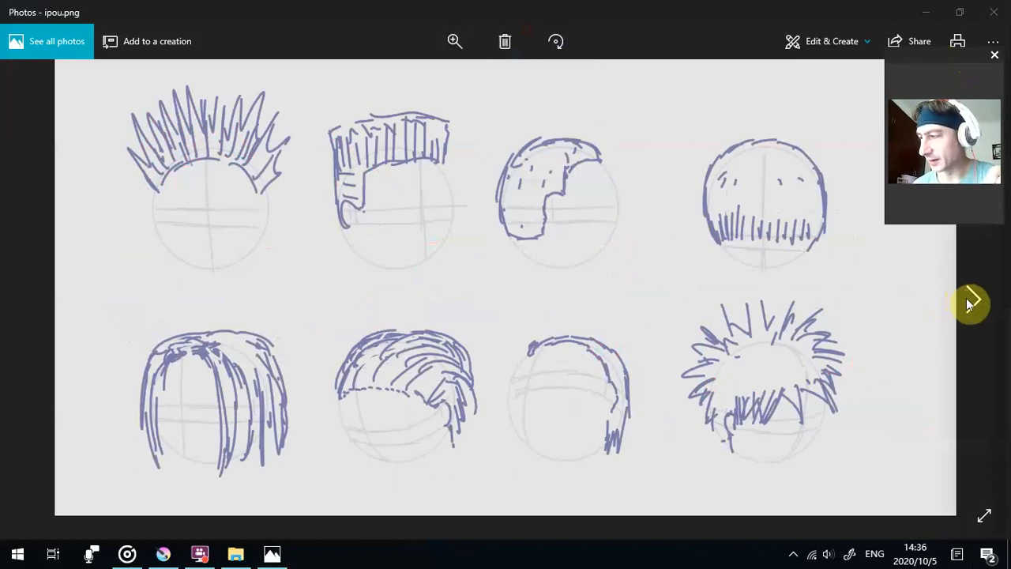
left_click(970, 302)
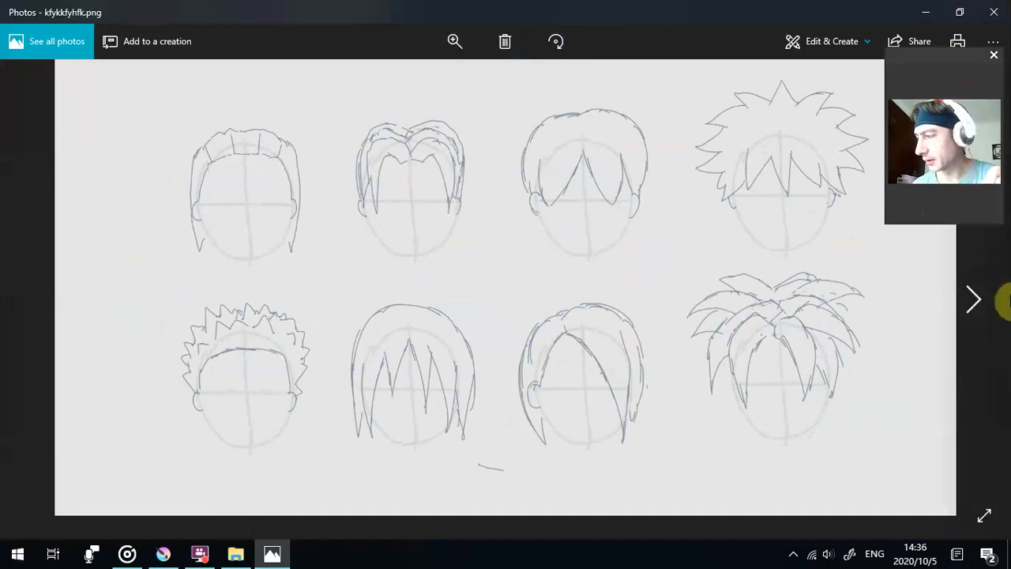
left_click(974, 299)
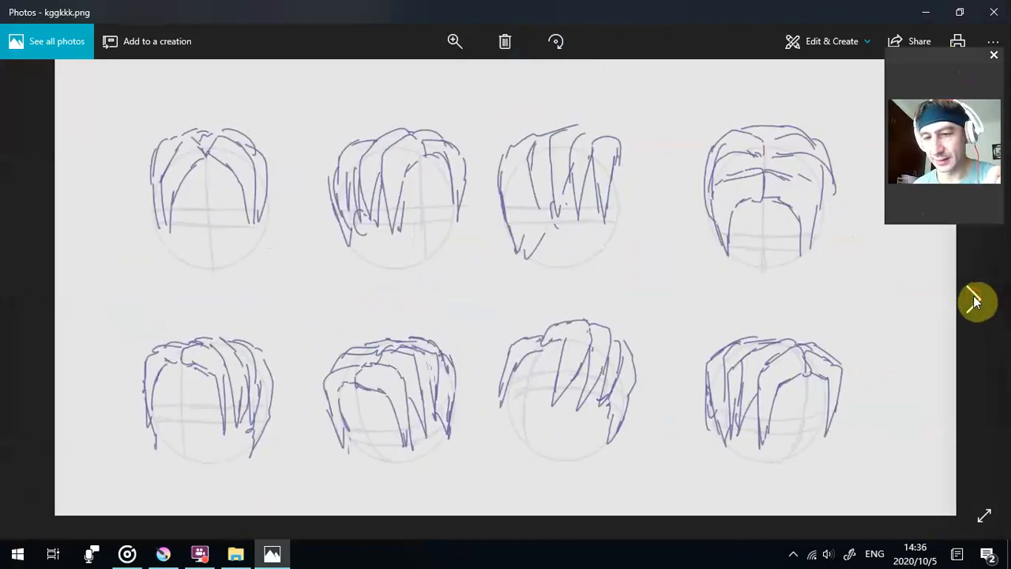
left_click(973, 299)
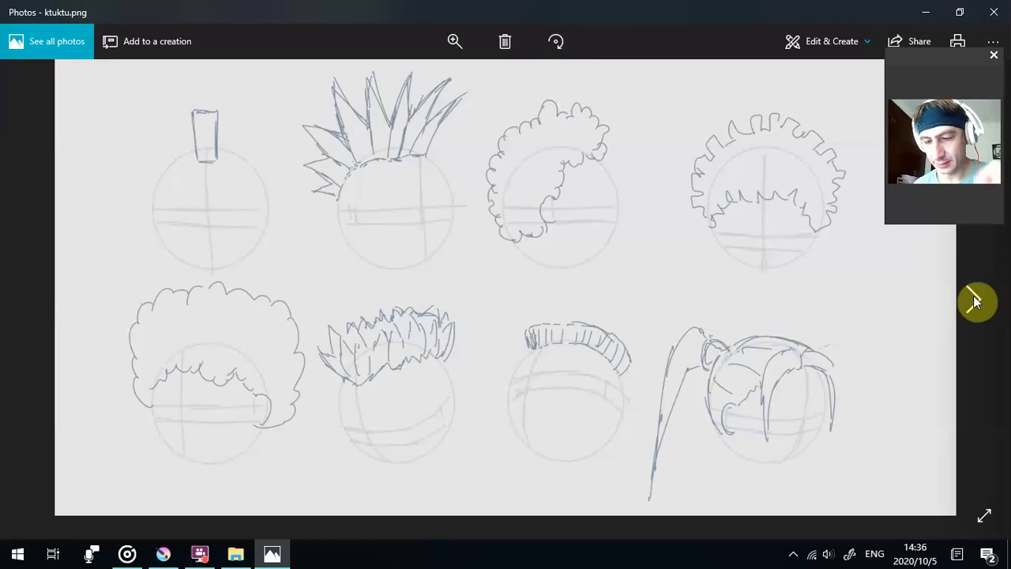
left_click(974, 298)
left_click(973, 299)
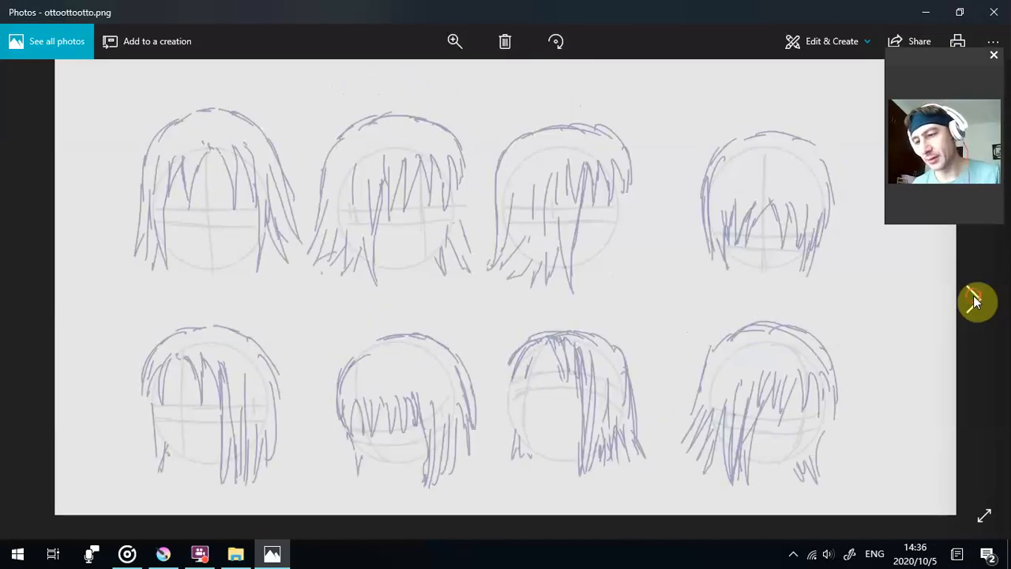
left_click(972, 300)
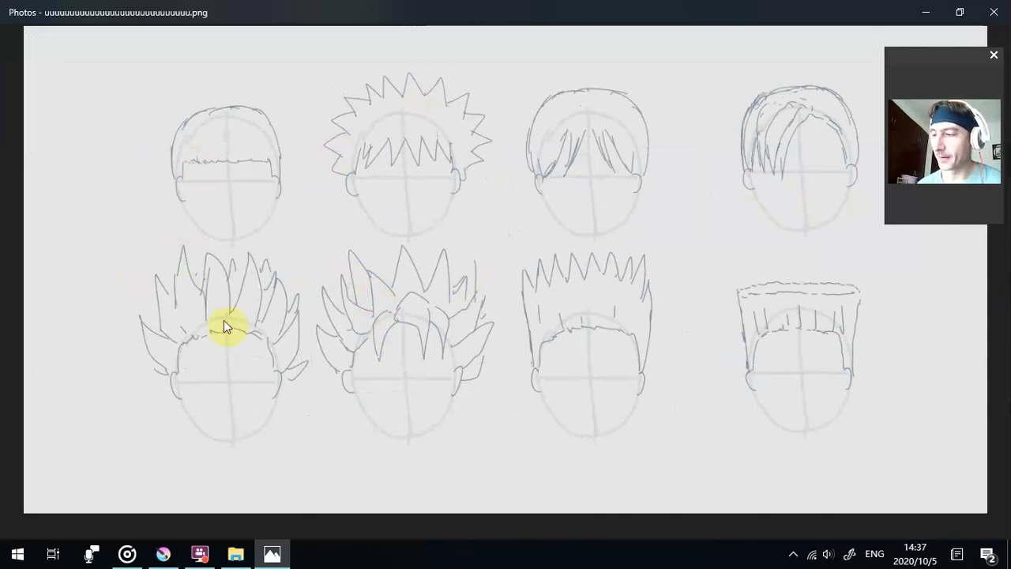
- Page back through the reference sheets to the sheet of bald heads and close the image viewer
left_click(38, 278)
left_click(983, 292)
left_click(984, 293)
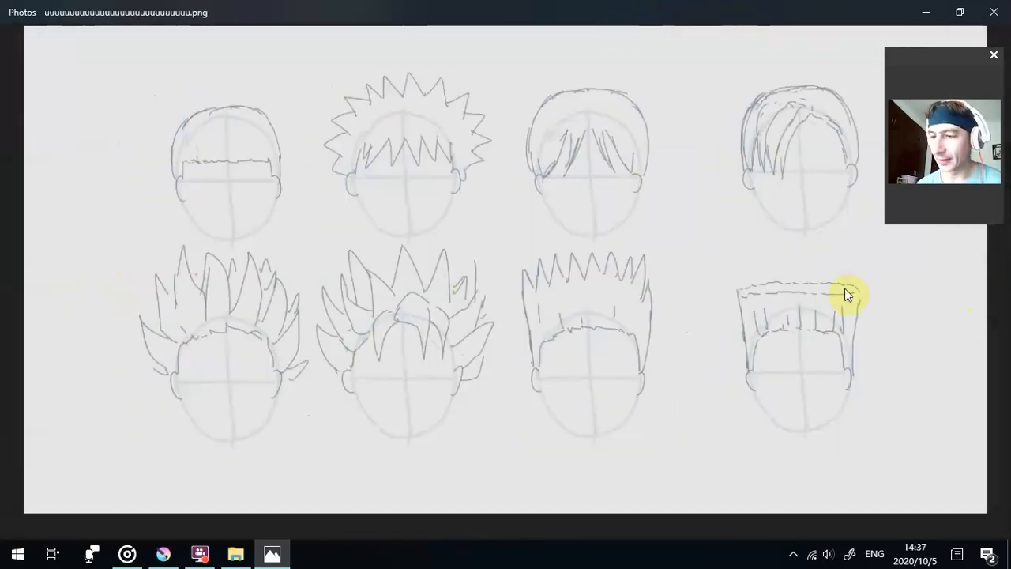
left_click(24, 276)
left_click(25, 277)
left_click(25, 276)
left_click(25, 276)
left_click(25, 276)
left_click(25, 277)
left_click(25, 276)
left_click(26, 277)
left_click(25, 276)
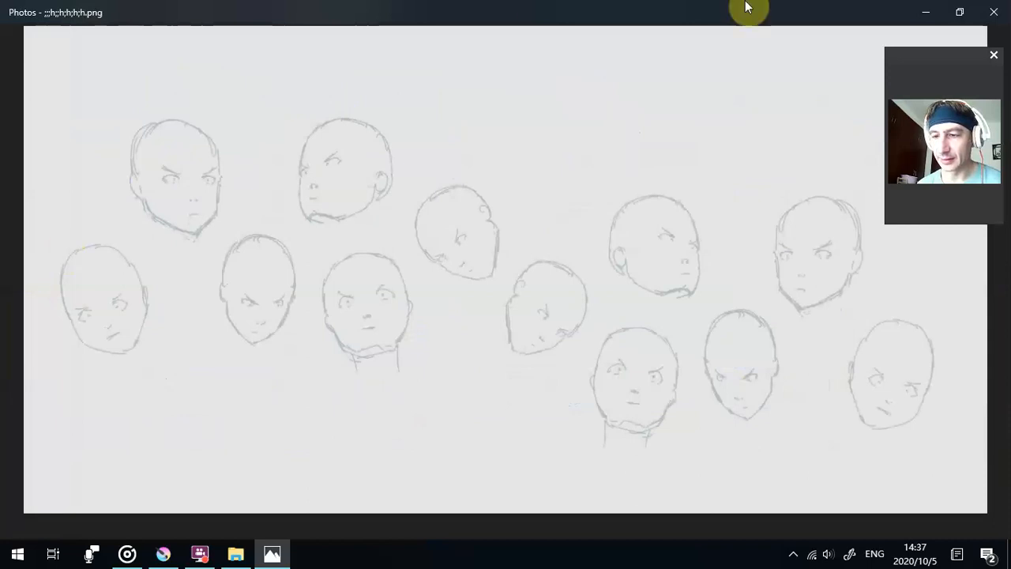
left_click(1005, 8)
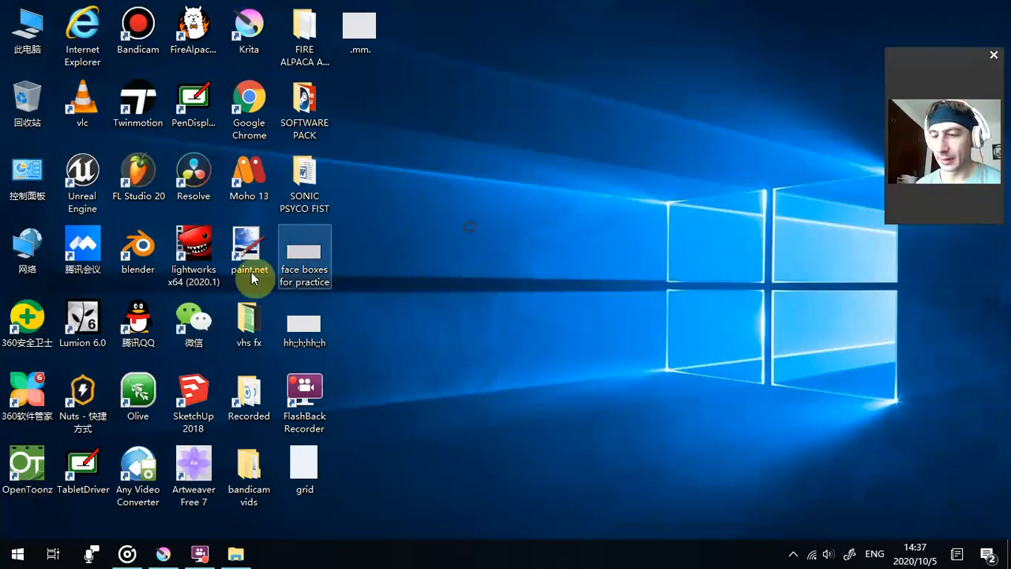
left_click(213, 325)
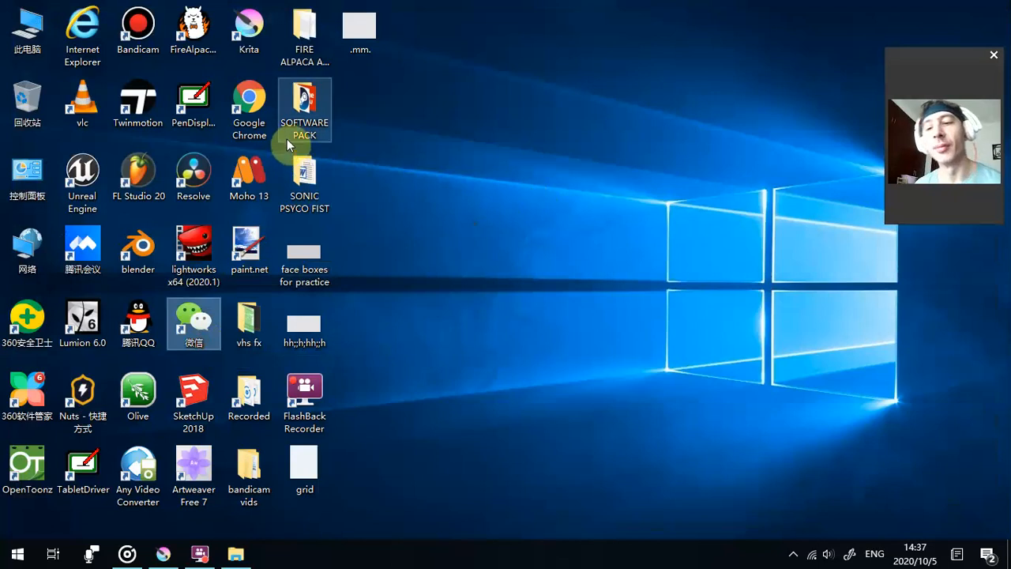
left_click(245, 180)
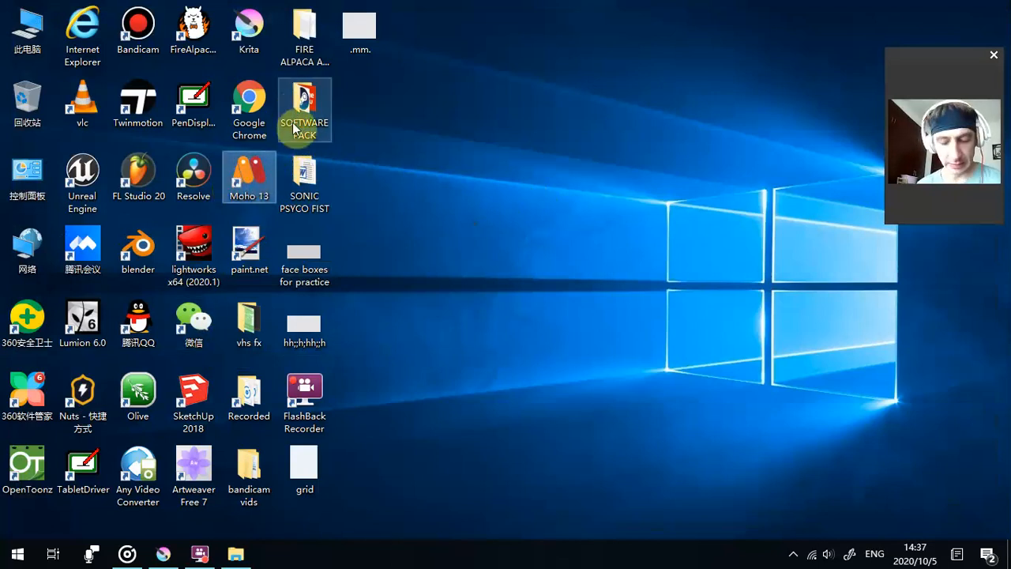
left_click(246, 553)
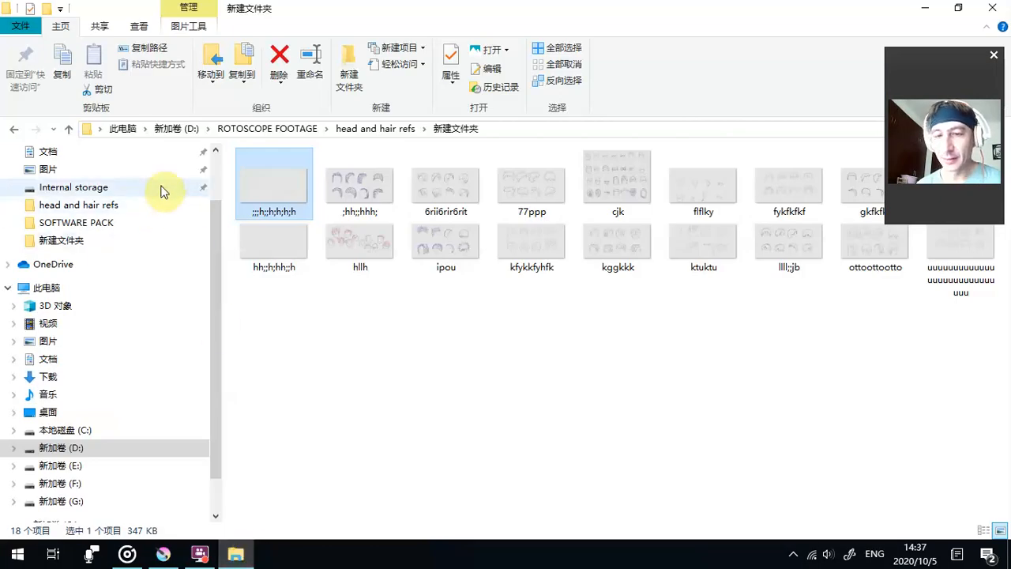
left_click(278, 128)
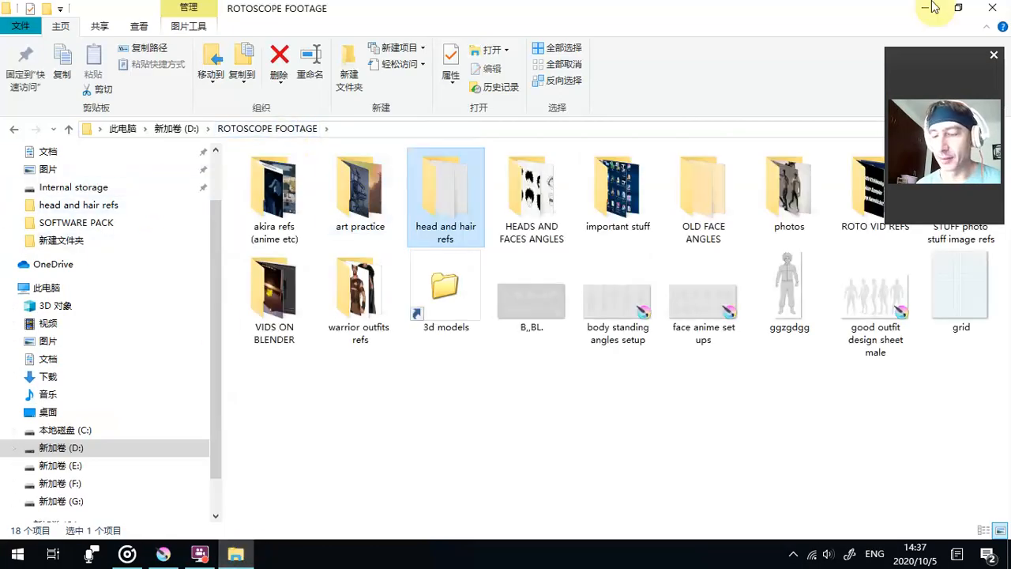
key("super+d")
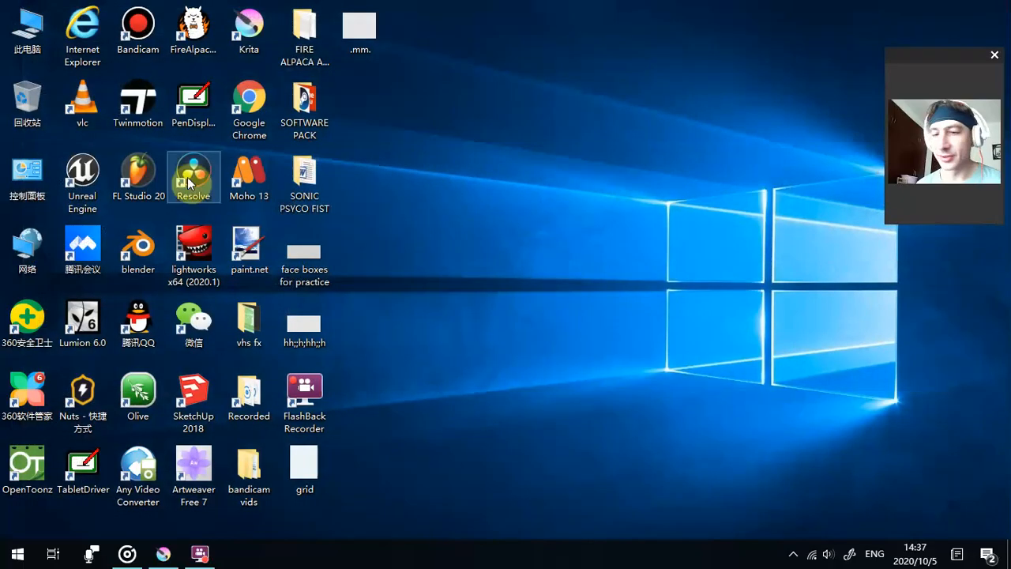
- Open the art practice folder in ROTOSCOPE FOOTAGE, going through the desktop's SOFTWARE PACK folder
double_click(312, 121)
left_click(304, 374)
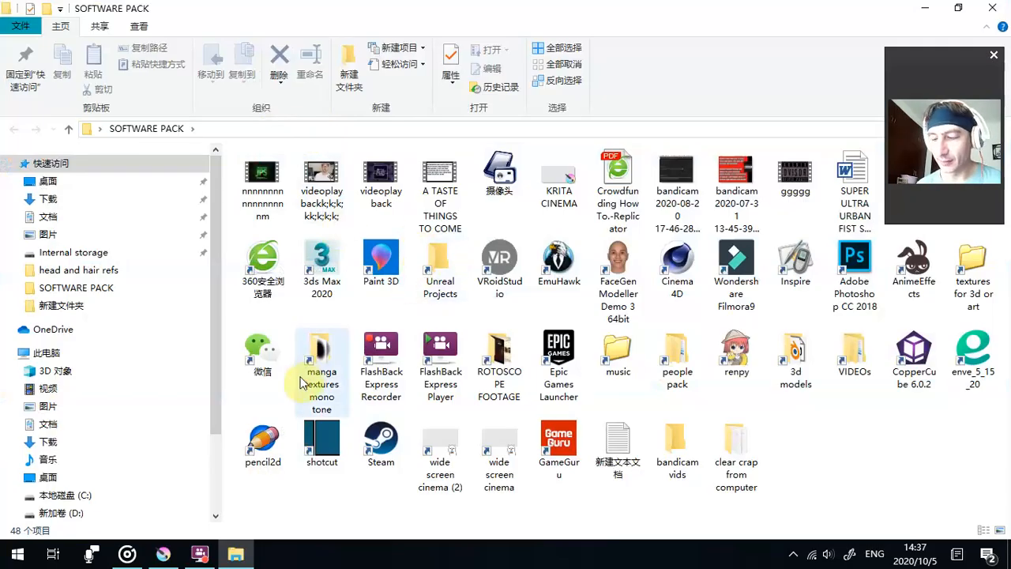
double_click(496, 357)
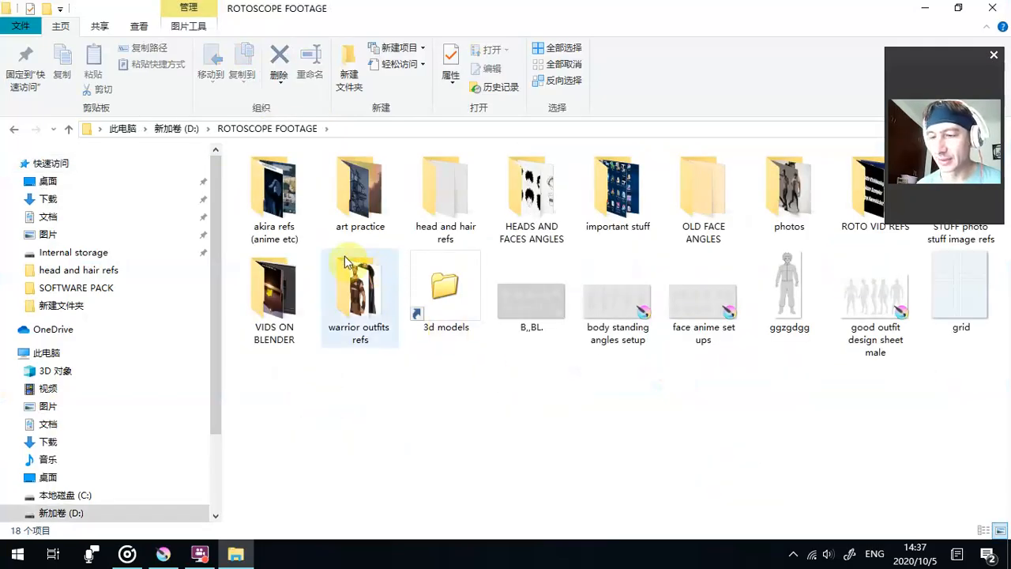
double_click(341, 211)
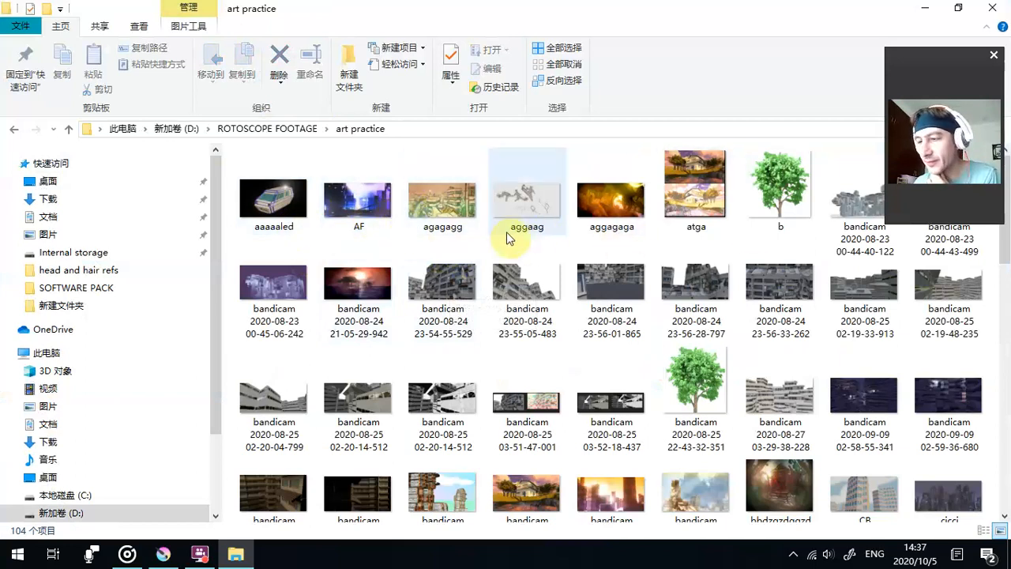
double_click(622, 6)
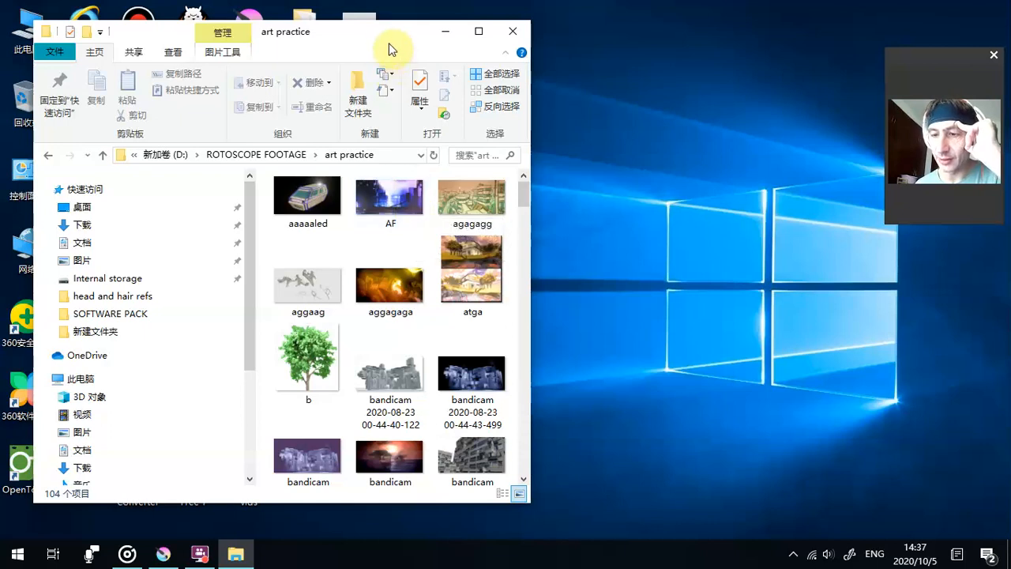
left_click_drag(530, 101, 557, 99)
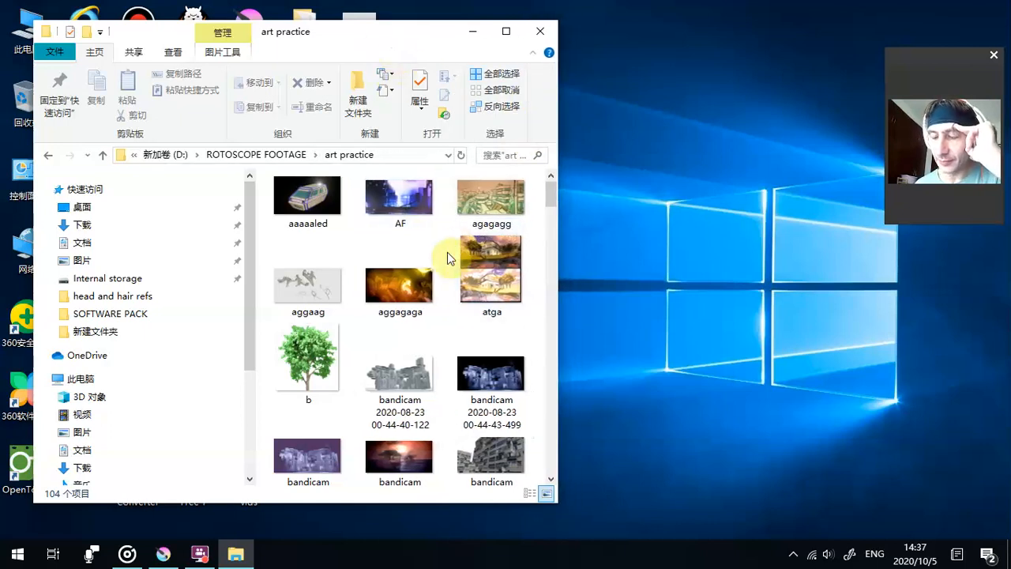
double_click(398, 35)
- Open the vehicle render aaaaaled and browse to the fighting-pose sketches in aggaag, shrinking the webcam preview beside the images
double_click(281, 194)
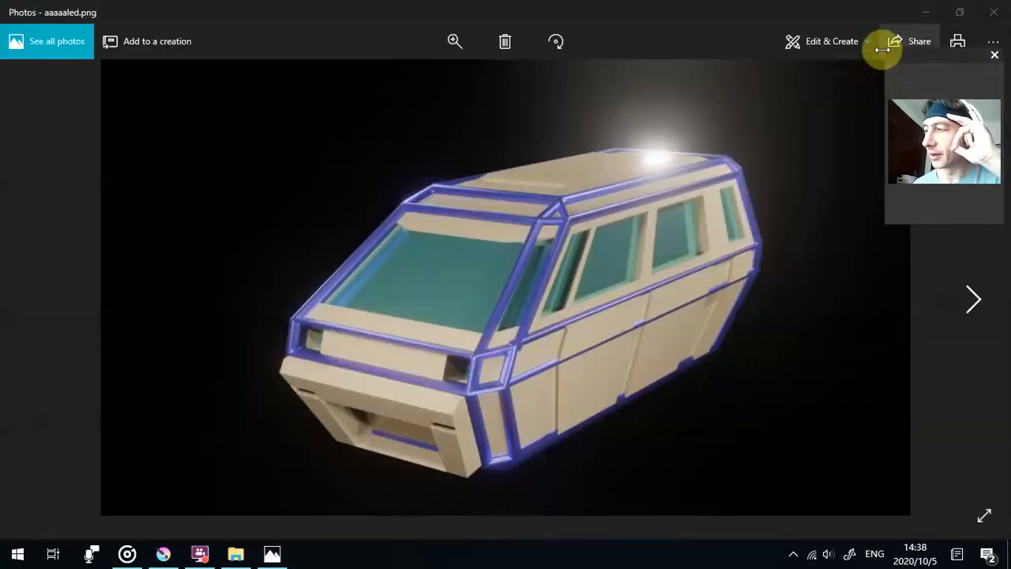
left_click_drag(883, 50, 30, 177)
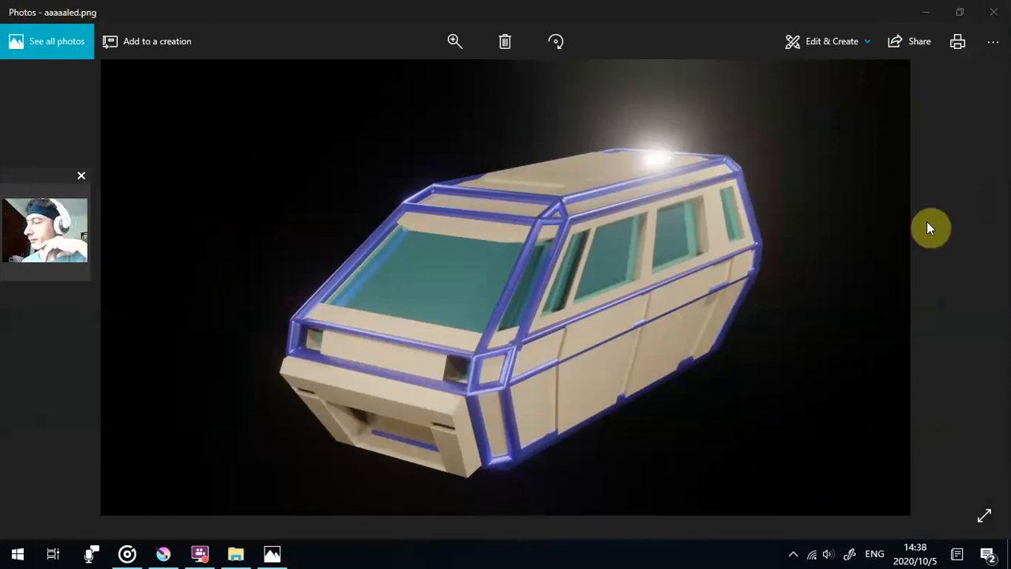
left_click(974, 297)
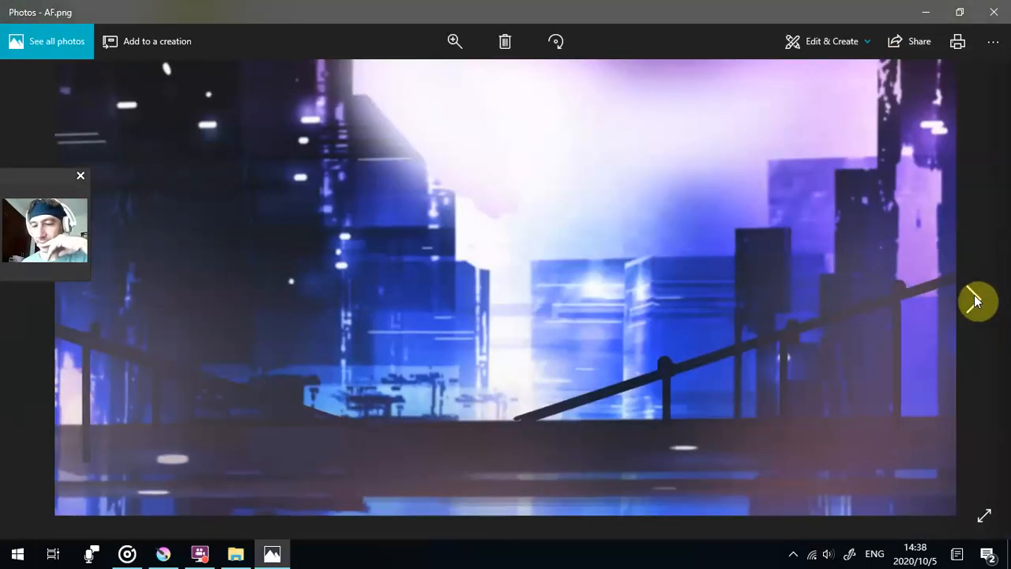
left_click(974, 296)
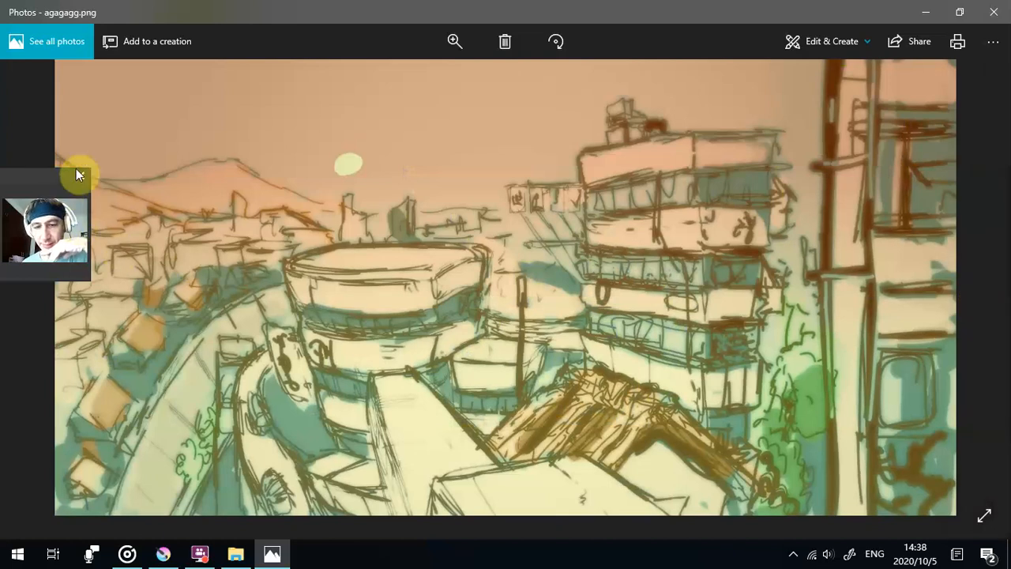
left_click_drag(95, 169, 36, 203)
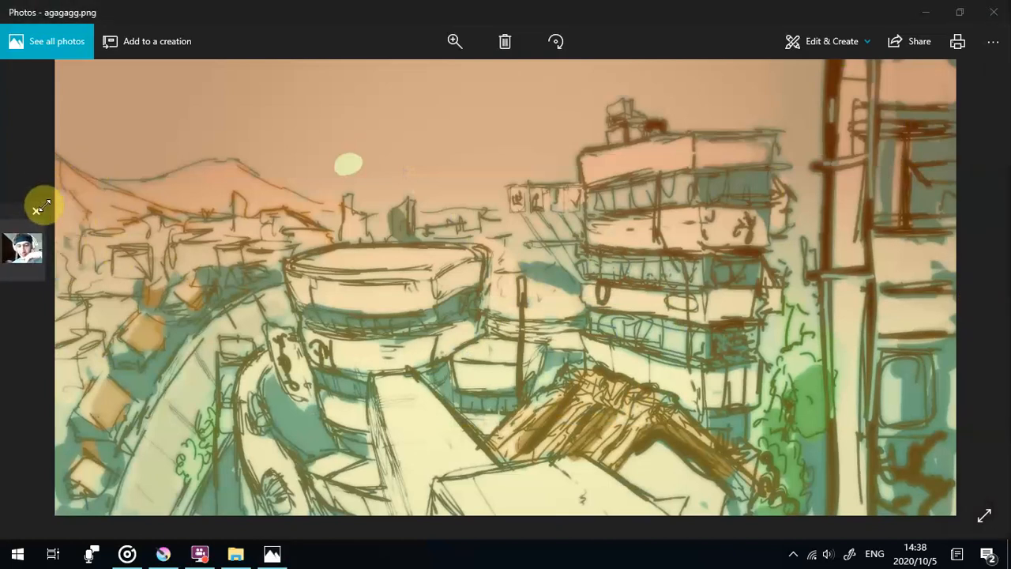
left_click(971, 313)
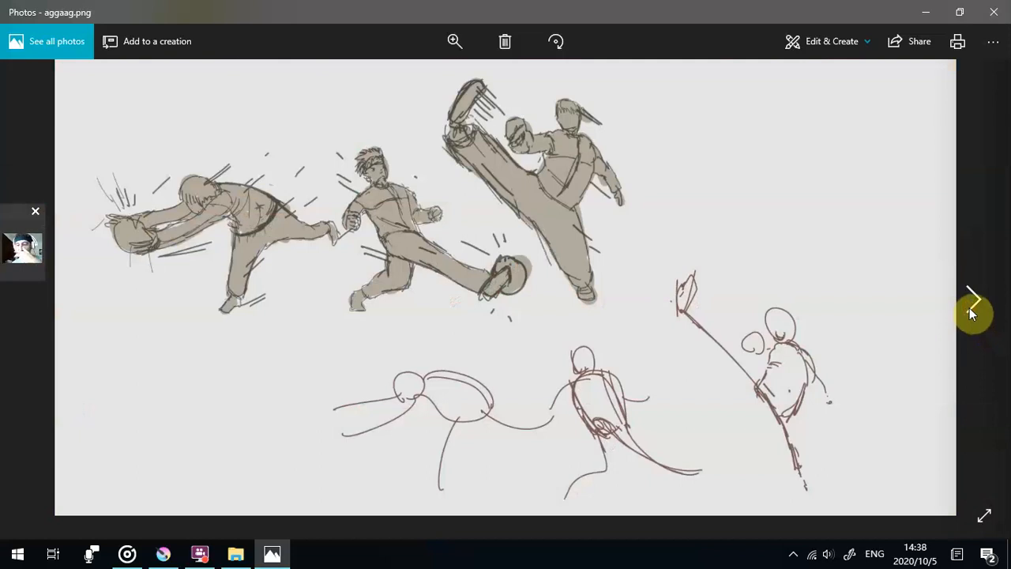
left_click(971, 312)
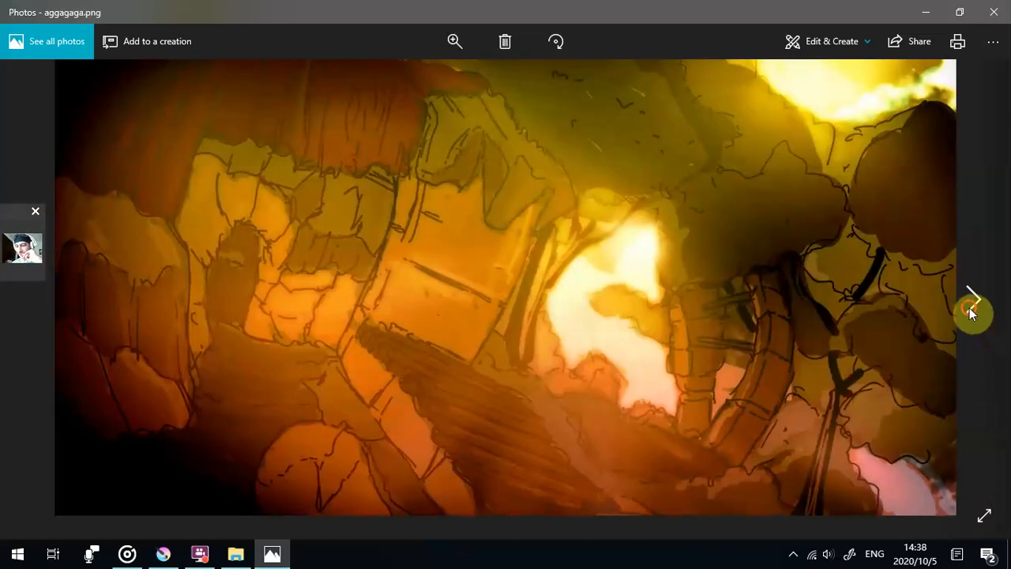
left_click(972, 313)
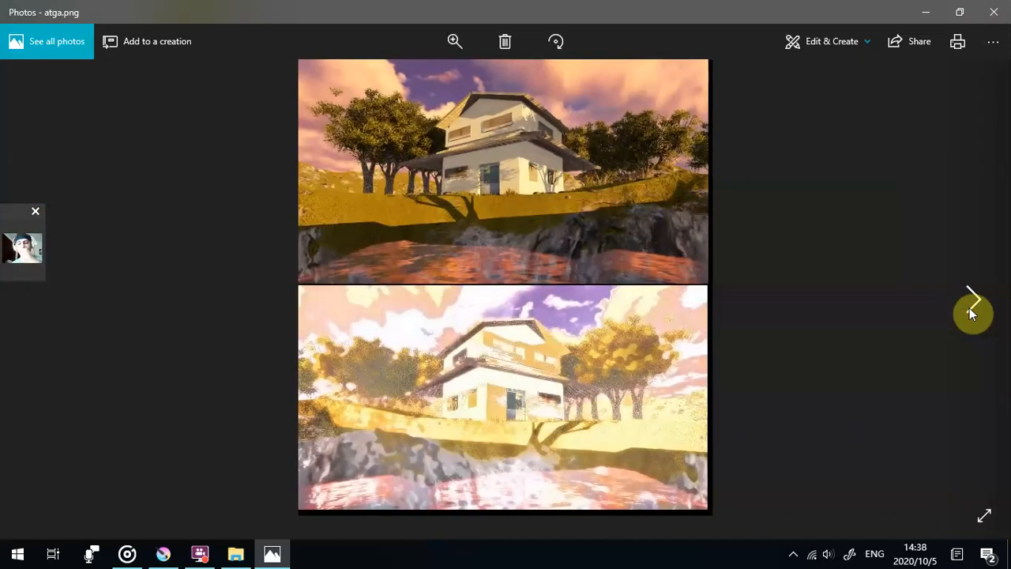
left_click(972, 313)
left_click(971, 313)
left_click(972, 313)
left_click(972, 313)
left_click(972, 312)
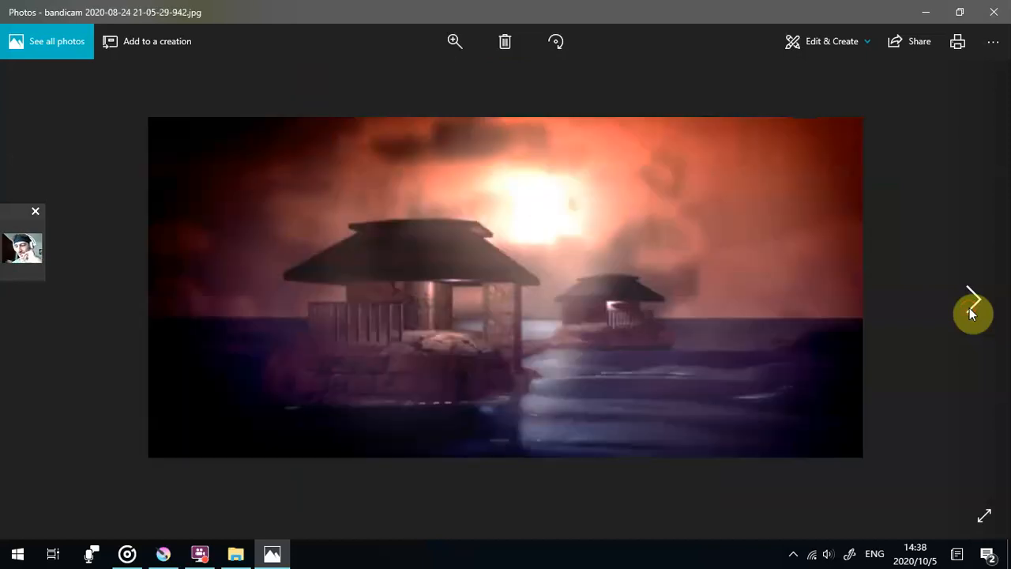
left_click(972, 312)
left_click(972, 313)
left_click(971, 313)
left_click(972, 313)
left_click(971, 313)
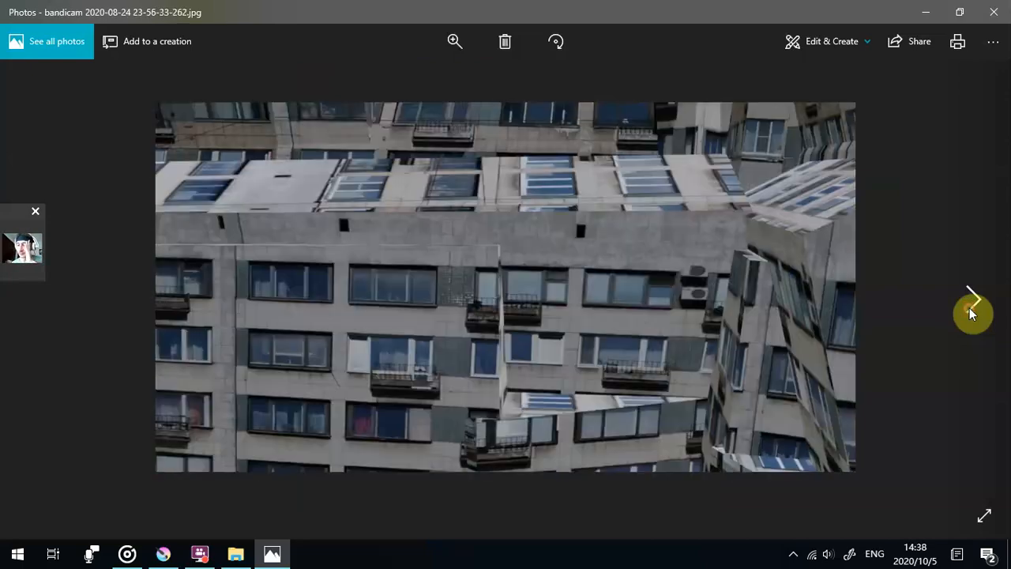
left_click(972, 313)
left_click(971, 313)
left_click(972, 313)
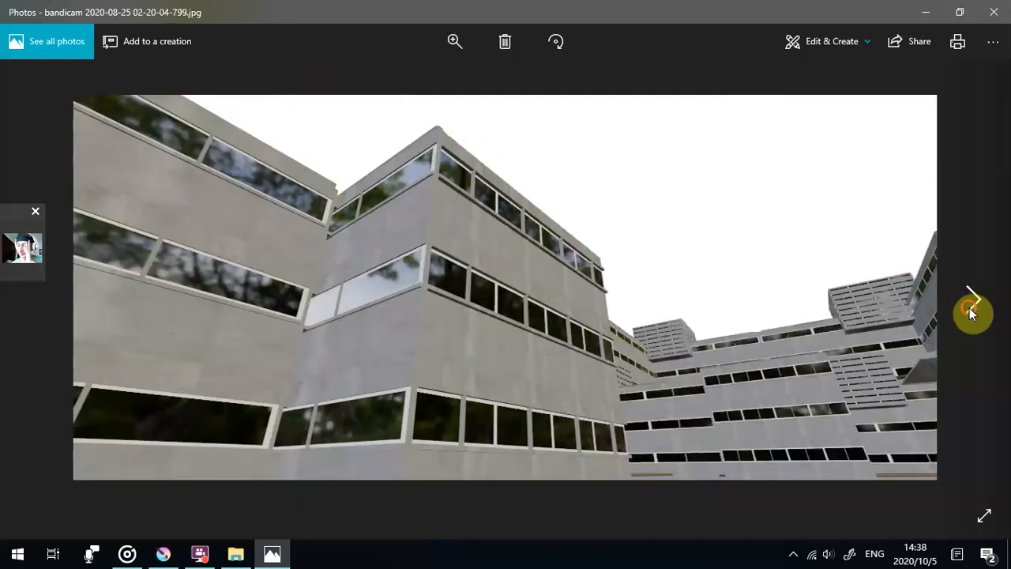
left_click(971, 312)
left_click(971, 313)
left_click(971, 313)
left_click(971, 313)
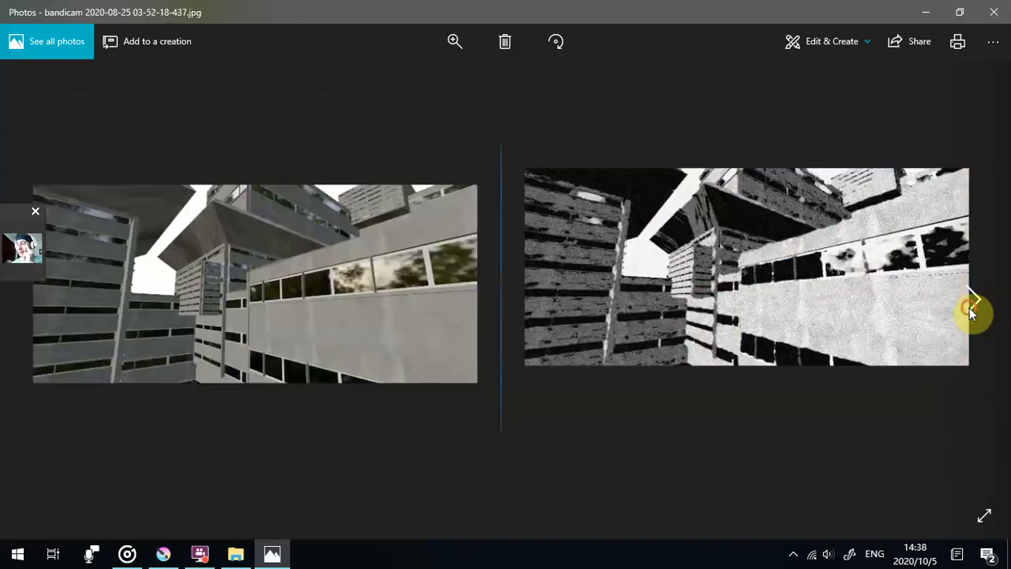
left_click(972, 313)
left_click(972, 313)
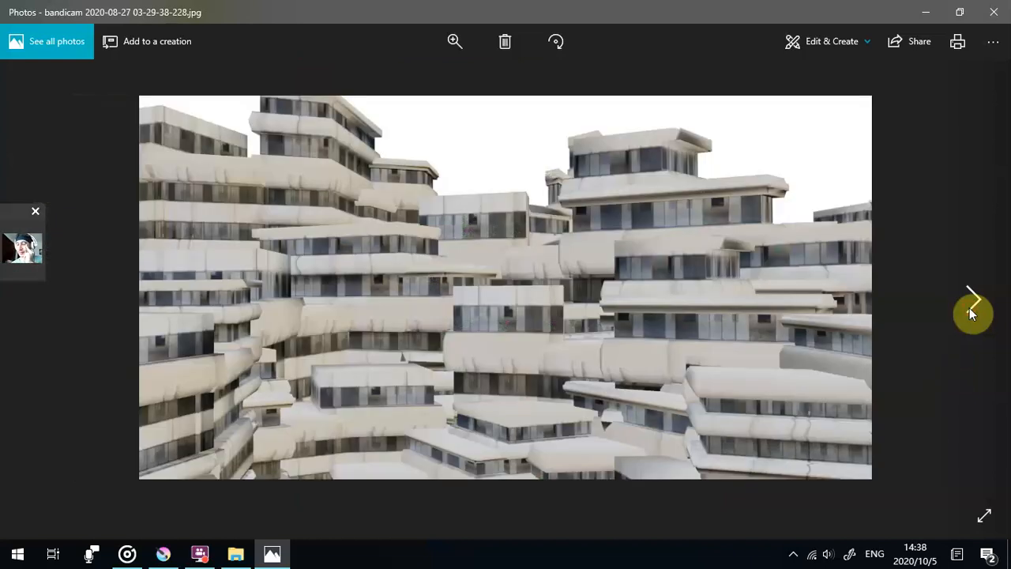
left_click(972, 313)
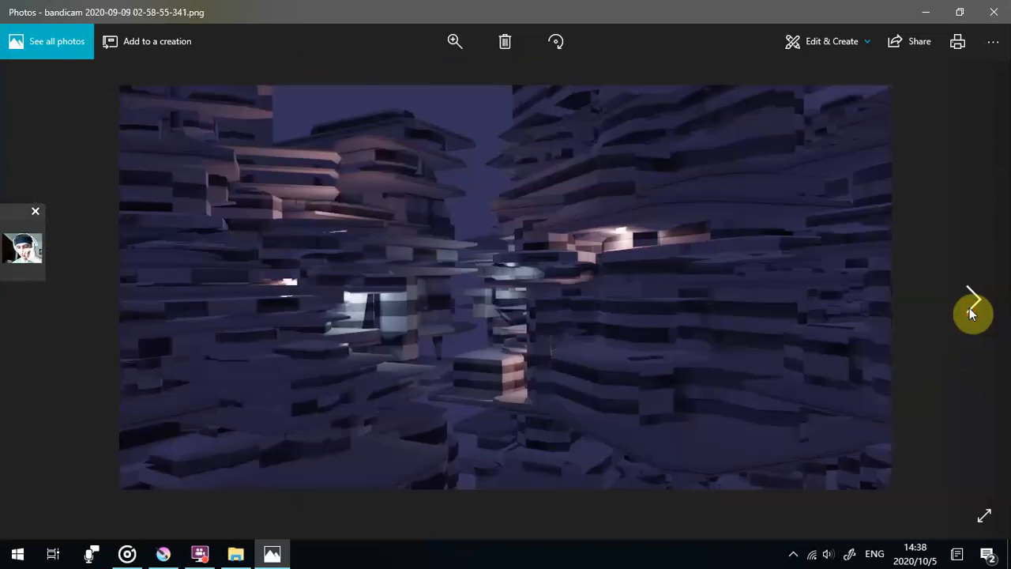
left_click(972, 313)
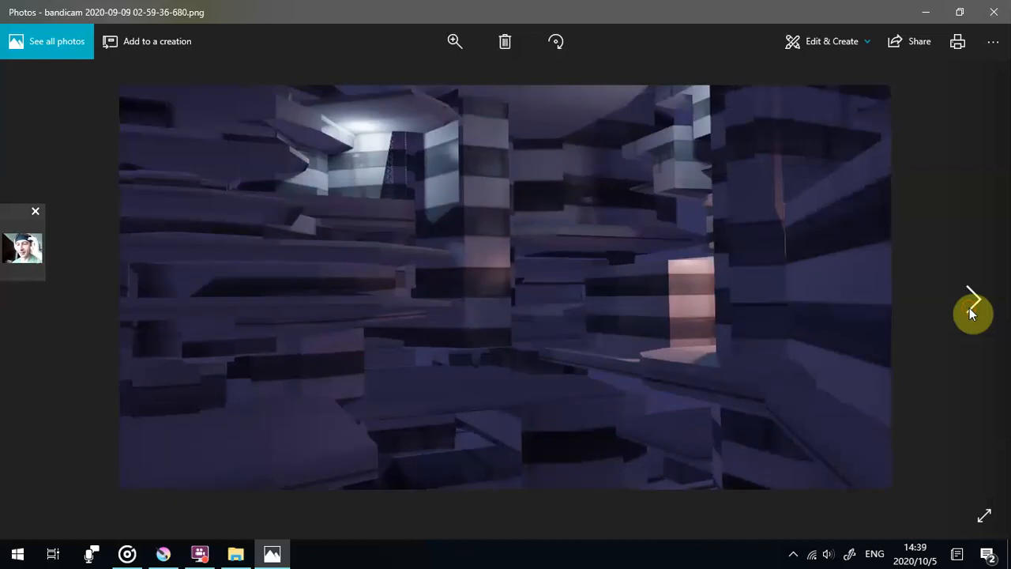
left_click(972, 313)
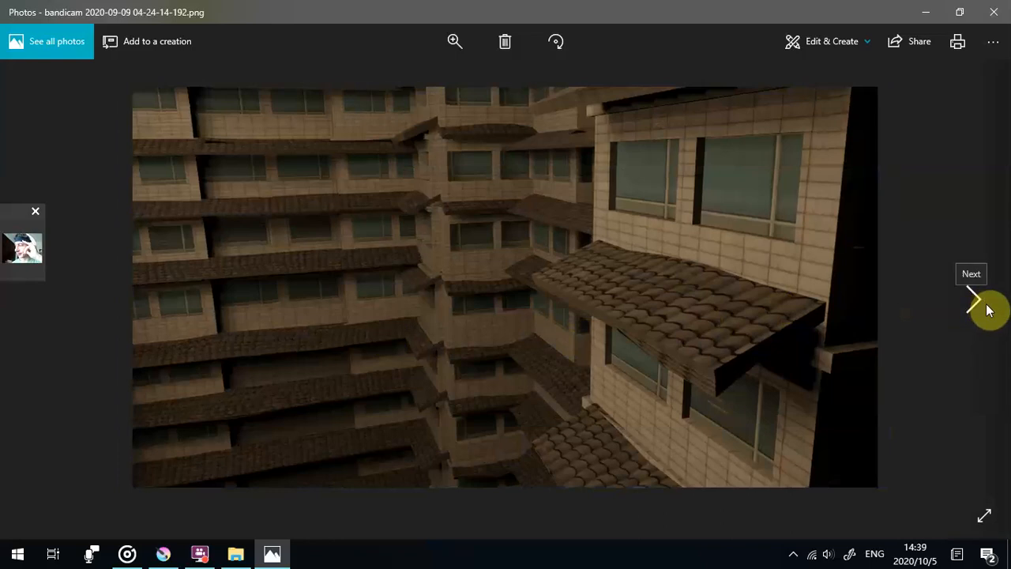
left_click(983, 301)
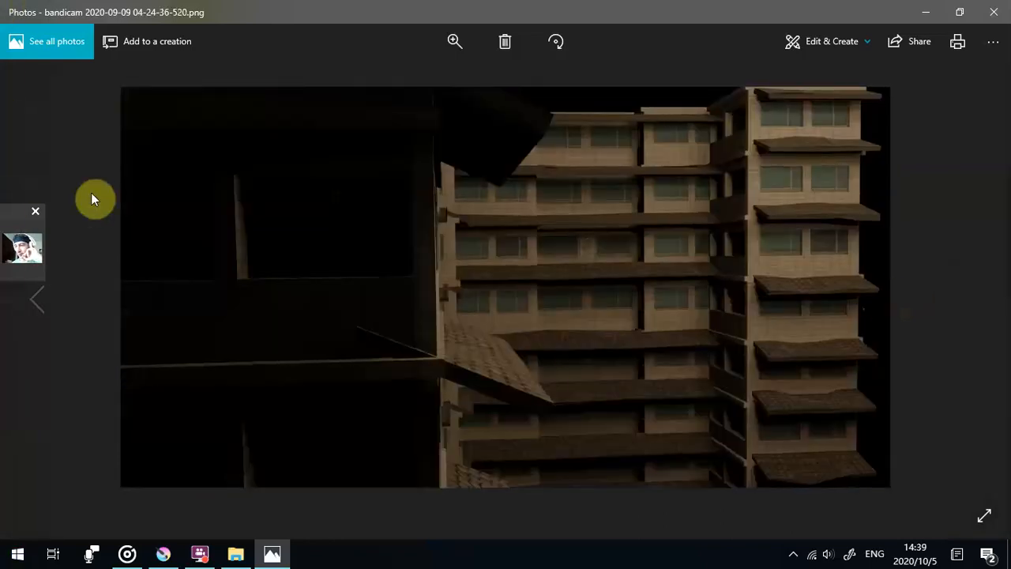
left_click(972, 303)
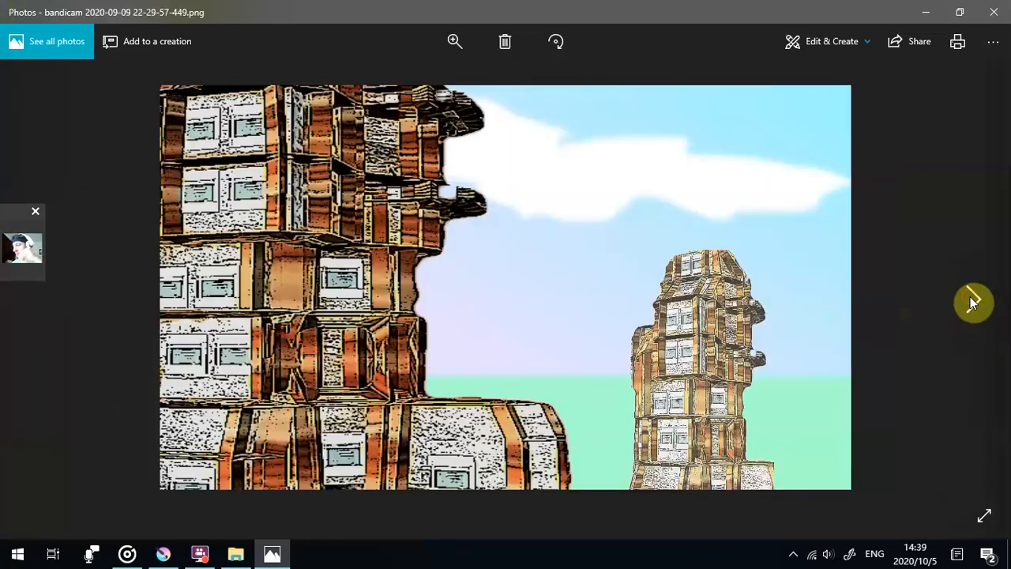
left_click(973, 302)
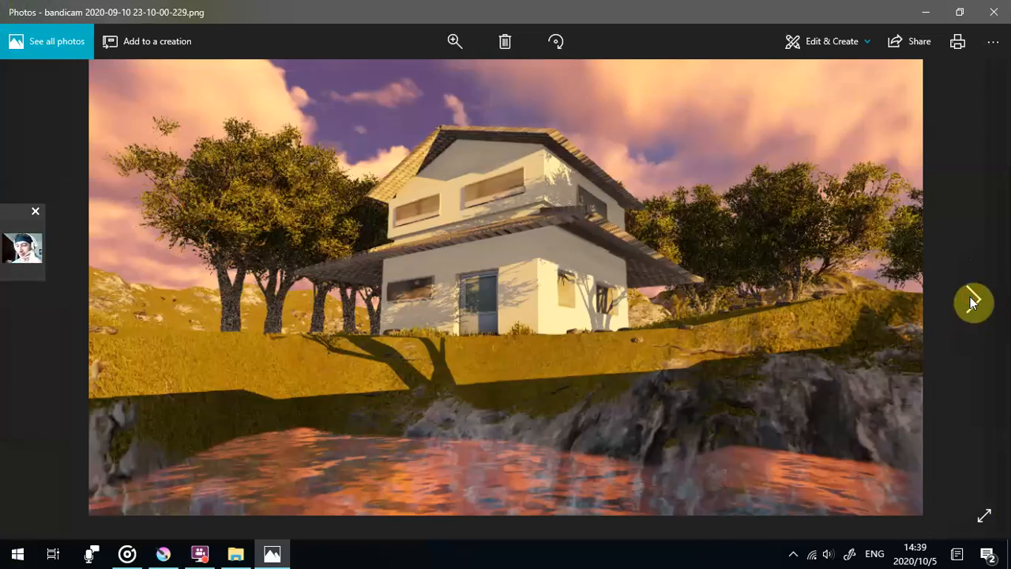
left_click(973, 302)
left_click(973, 302)
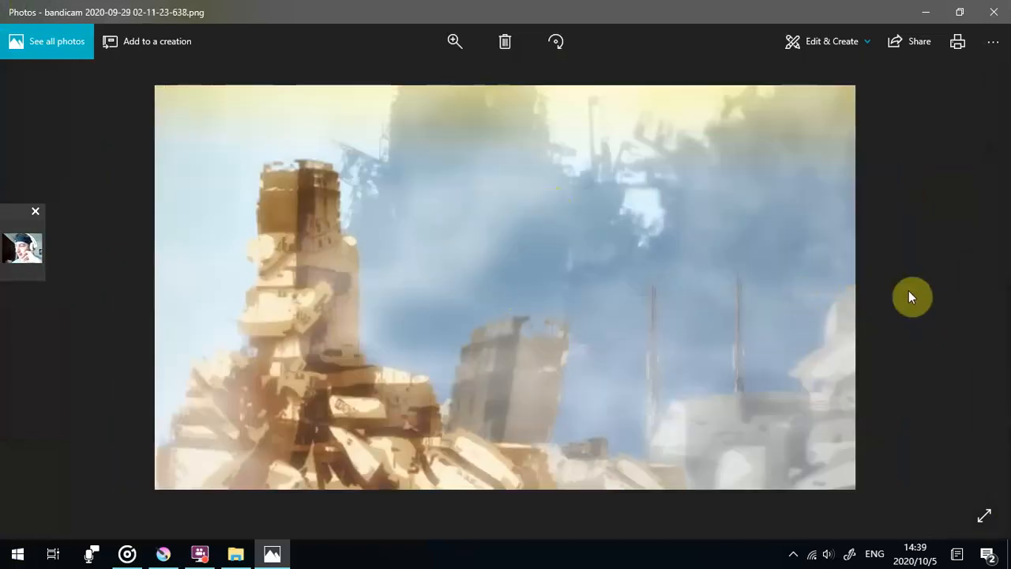
- View the red temple stairway, the CB high-rises and the cjccj night skyline, ending at the pastel apartment painting DADADADADADA
left_click(974, 304)
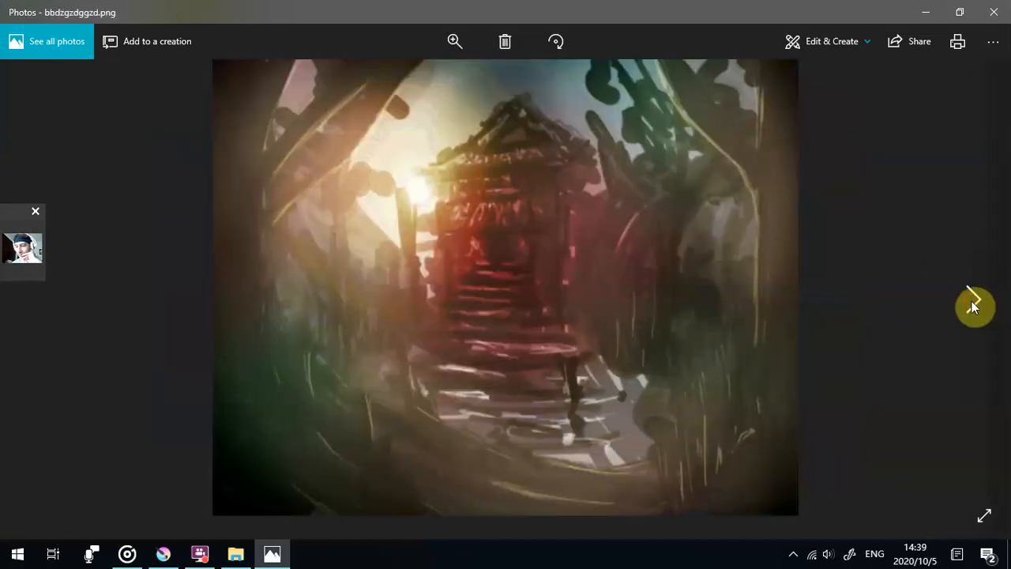
left_click(972, 304)
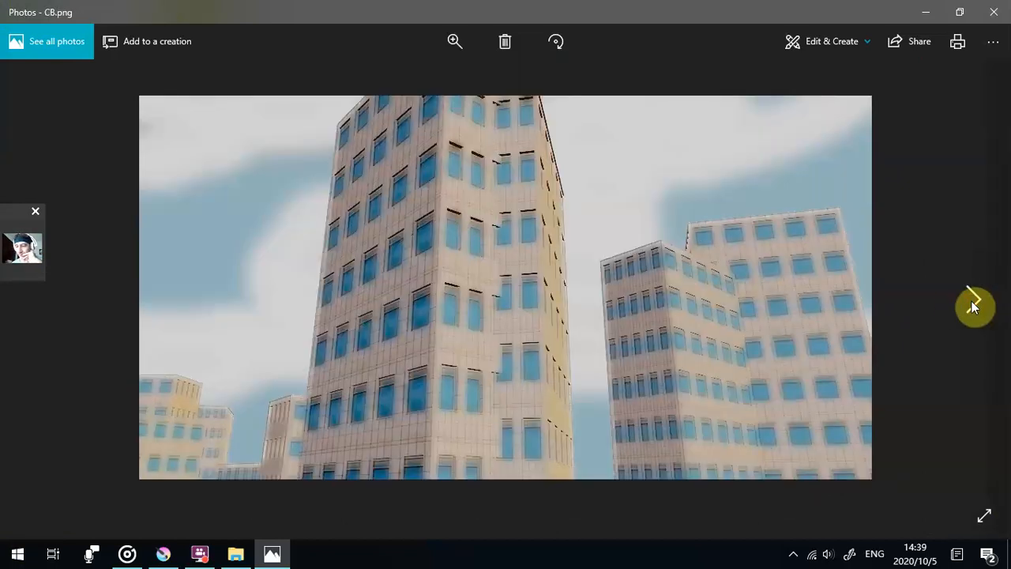
left_click(973, 304)
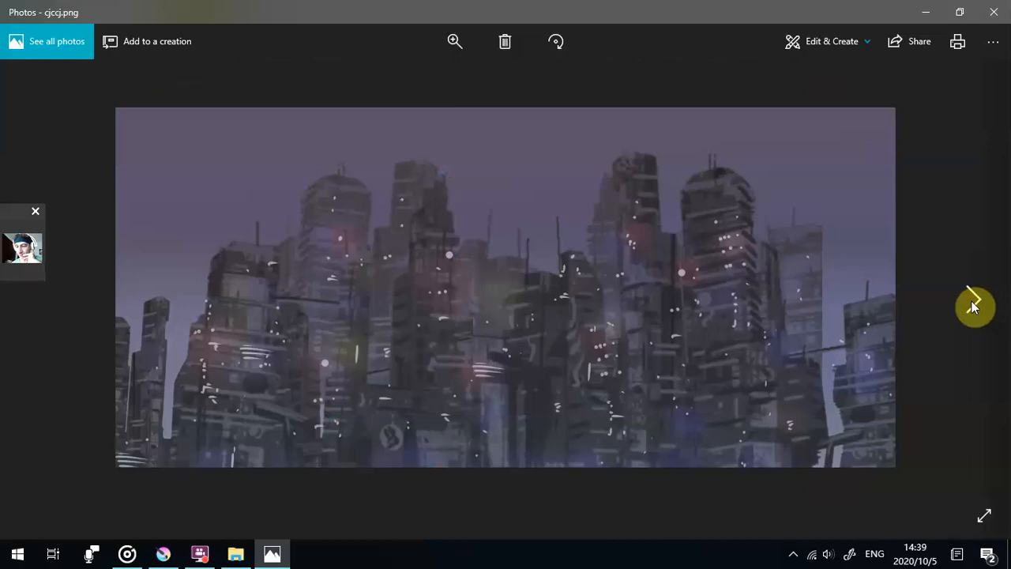
left_click(972, 304)
left_click(972, 305)
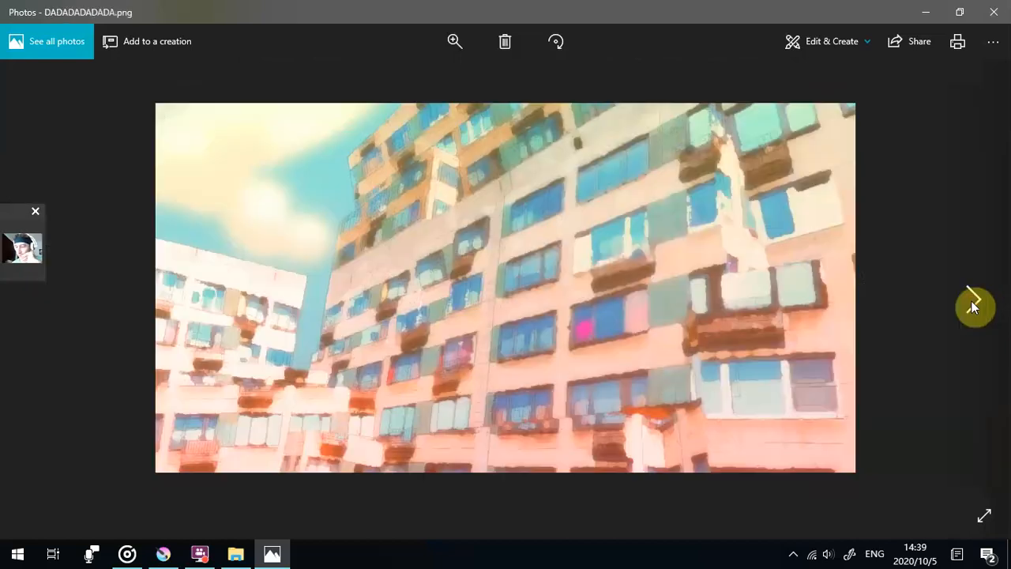
- Present the ddffd park scene and the stylized building pictures, continuing to the sheet of character head sketches in djdj
left_click(972, 304)
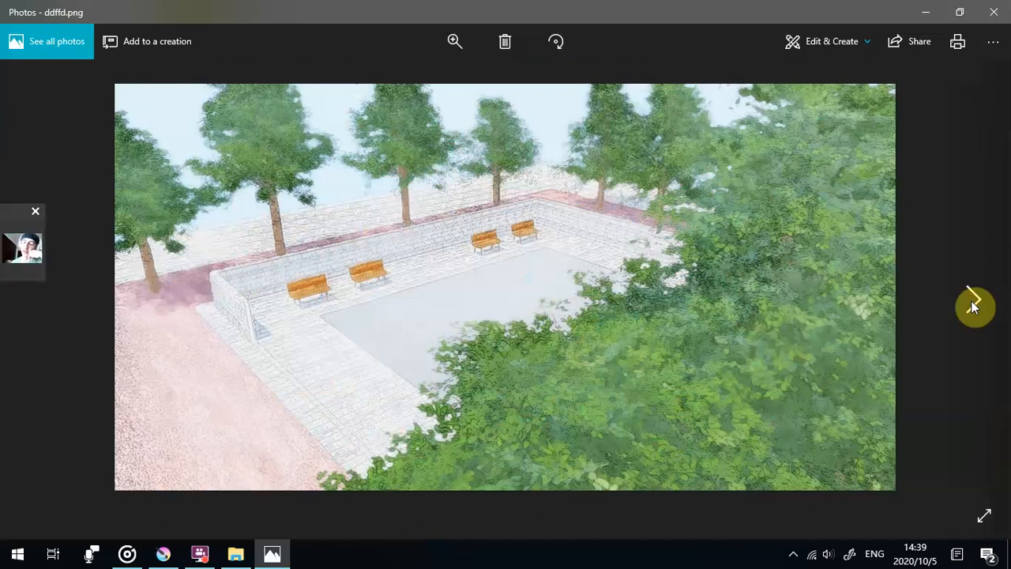
left_click(973, 304)
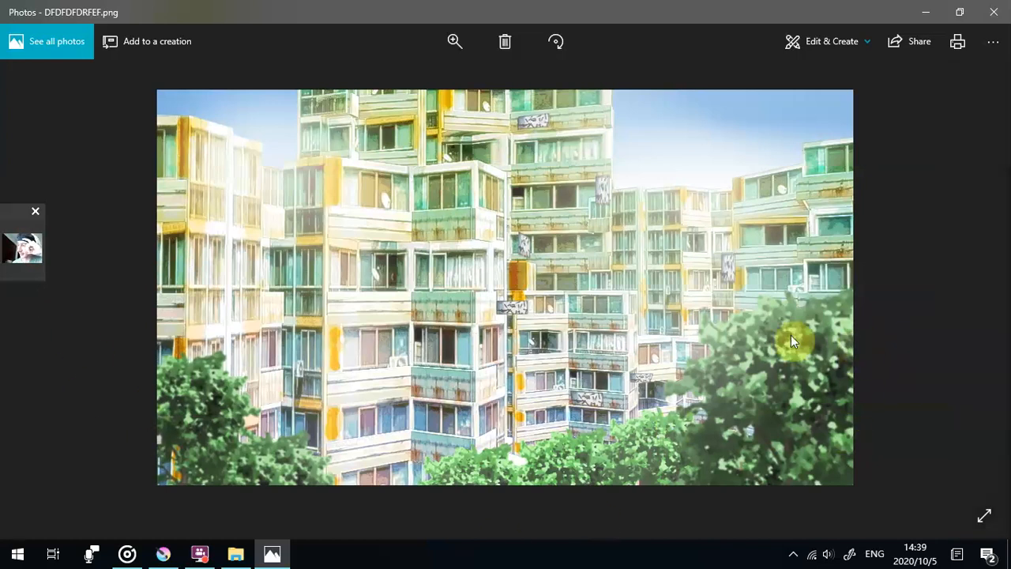
left_click(973, 307)
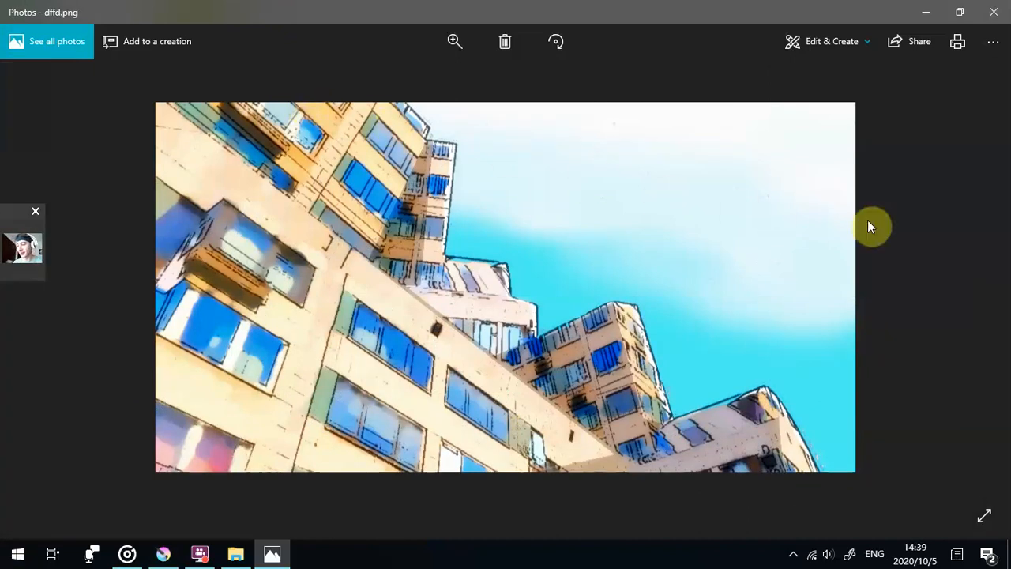
left_click(972, 300)
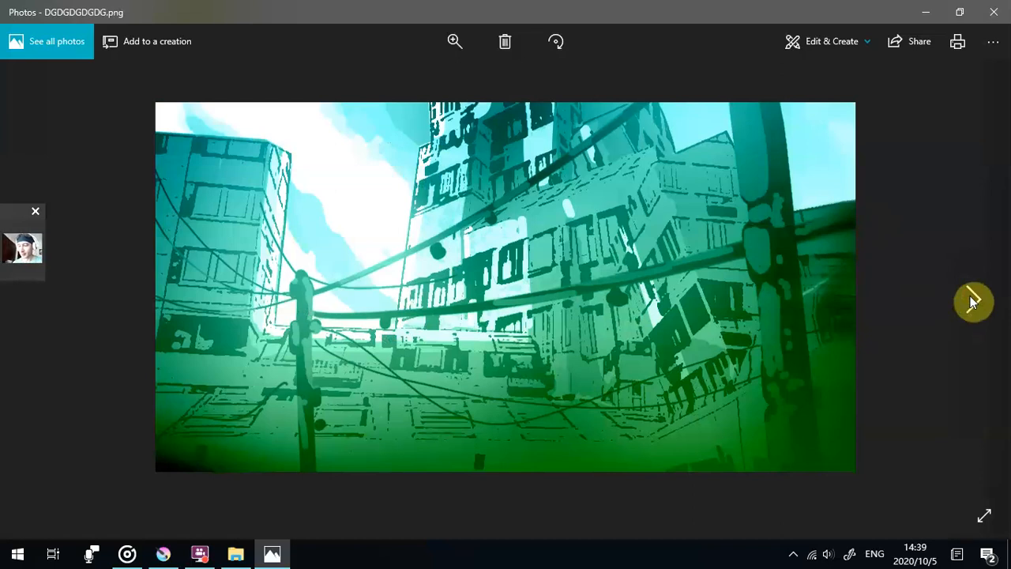
left_click(972, 300)
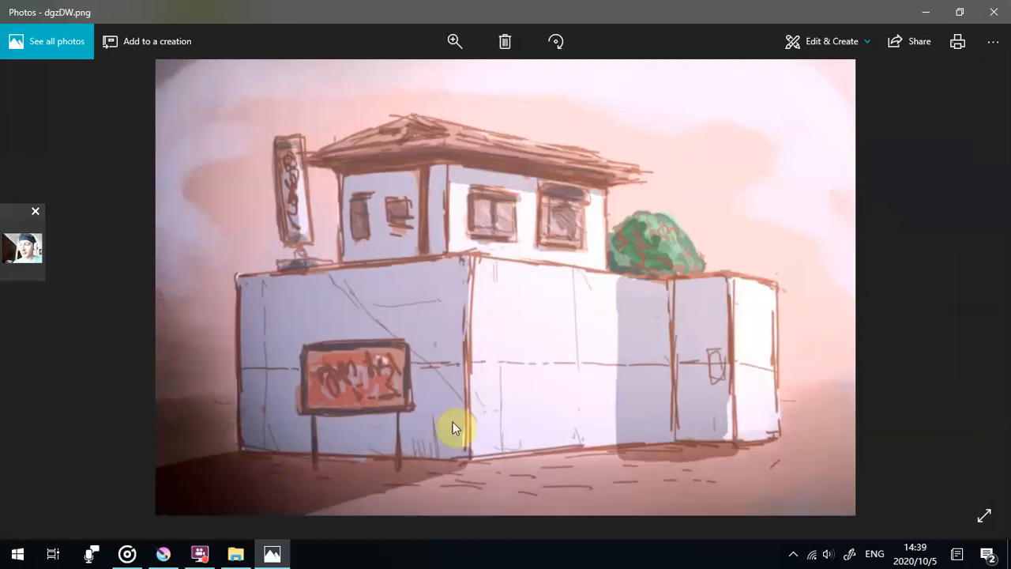
left_click(971, 304)
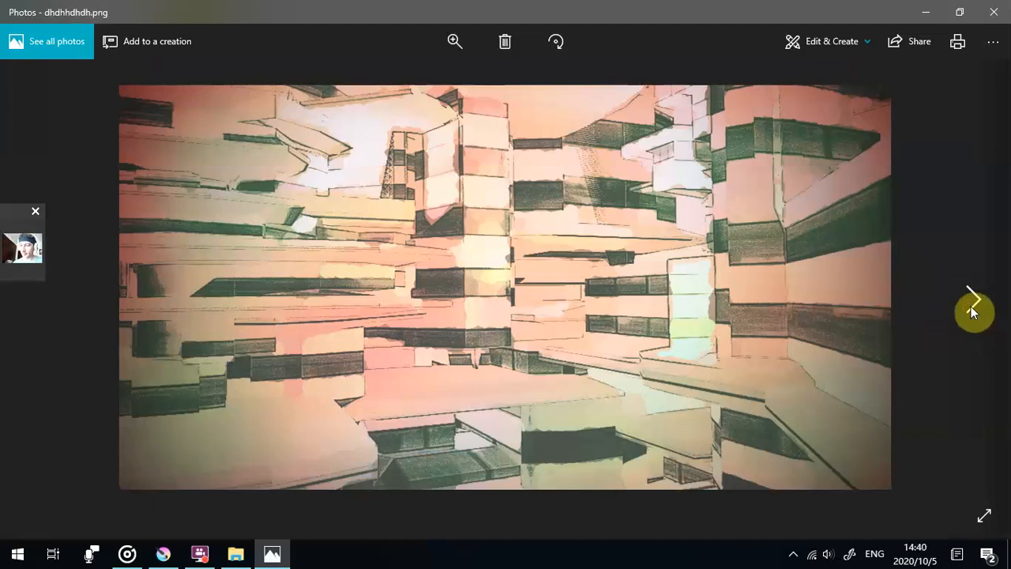
left_click(971, 304)
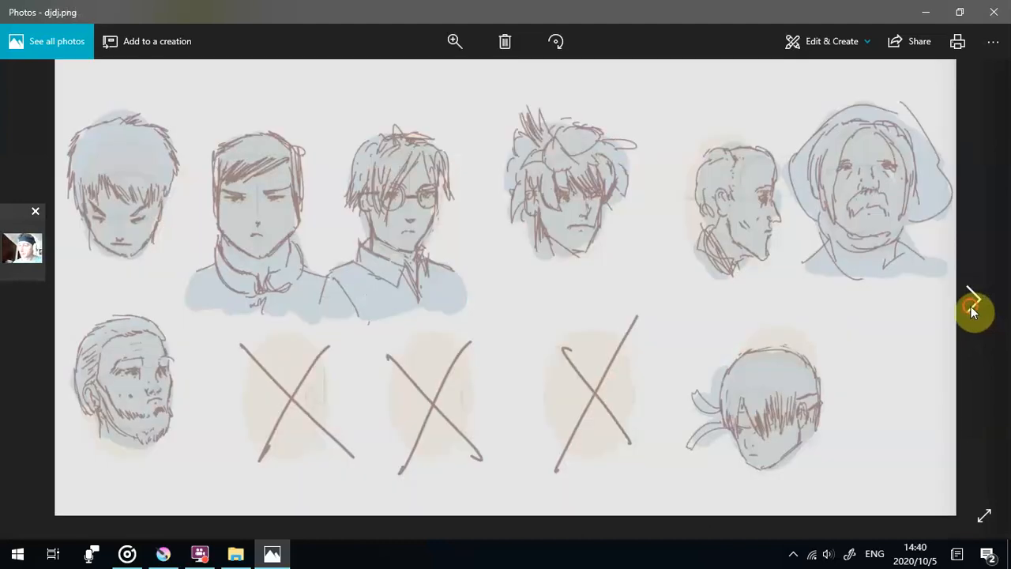
- Continue past the orange-and-green city dttjjddjj and the DVDV high-rises to the vehicle image ff
left_click(972, 304)
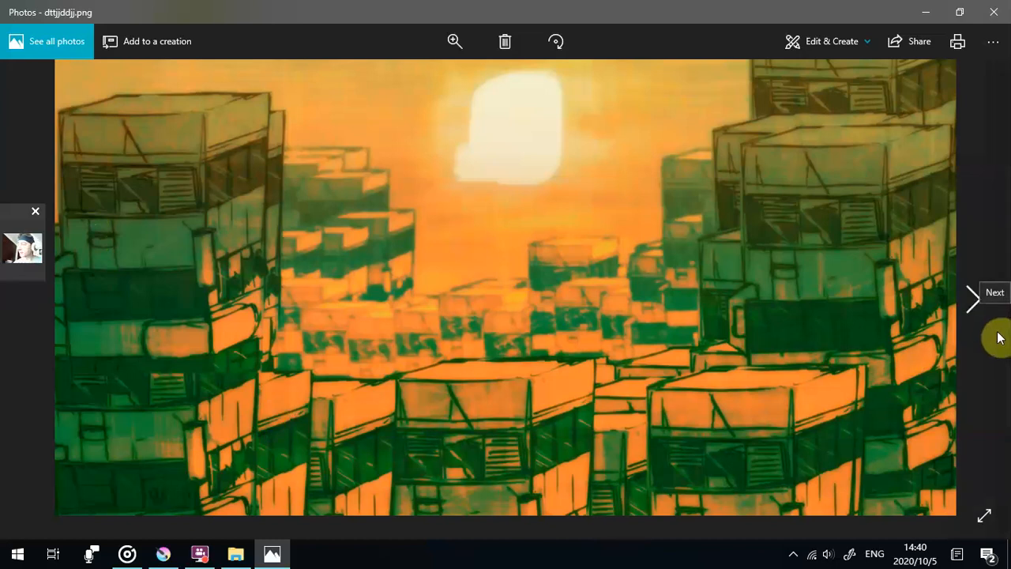
left_click(966, 309)
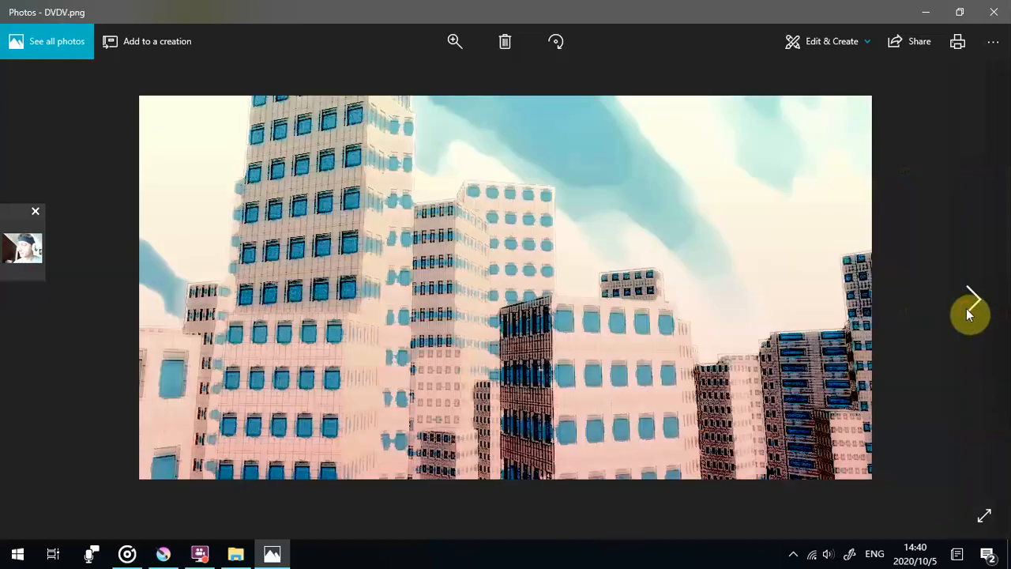
left_click(968, 311)
left_click(969, 313)
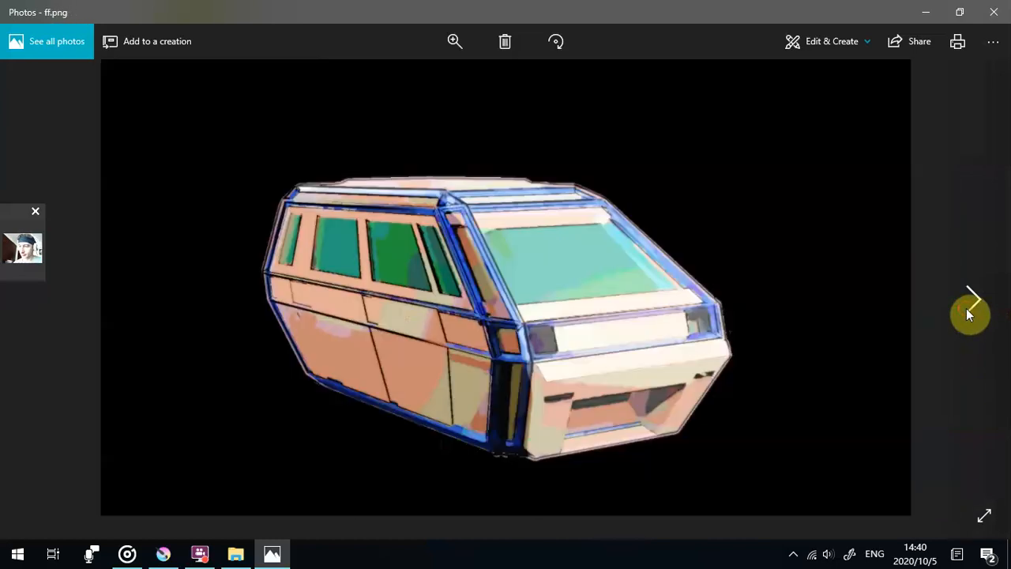
- Browse from the fzddggdgdgzd cityscape through the diner sketch, camera machine, stone towers, tree-lined street and pagoda to the pink apartments in ggrwrw
left_click(969, 313)
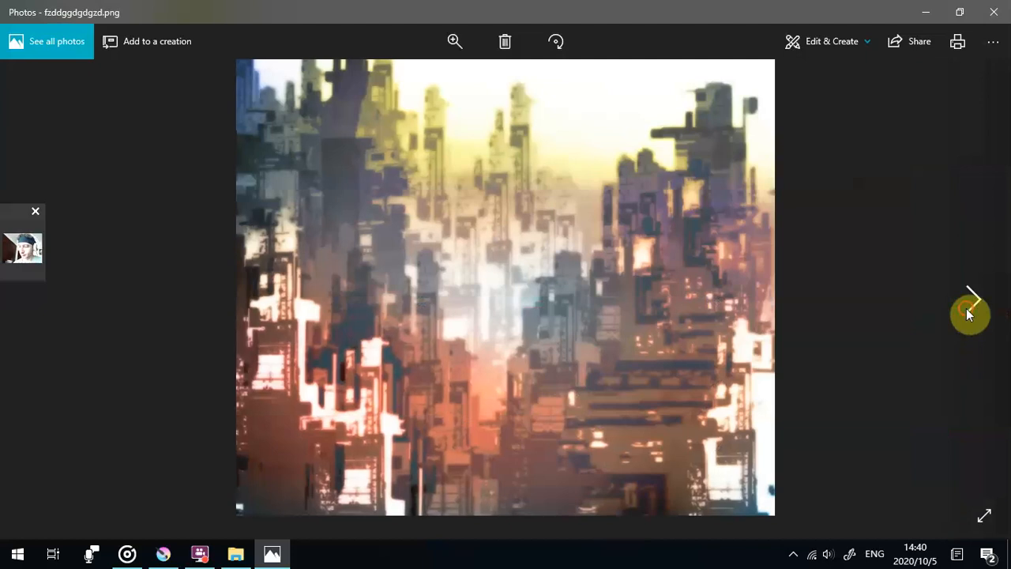
left_click(968, 310)
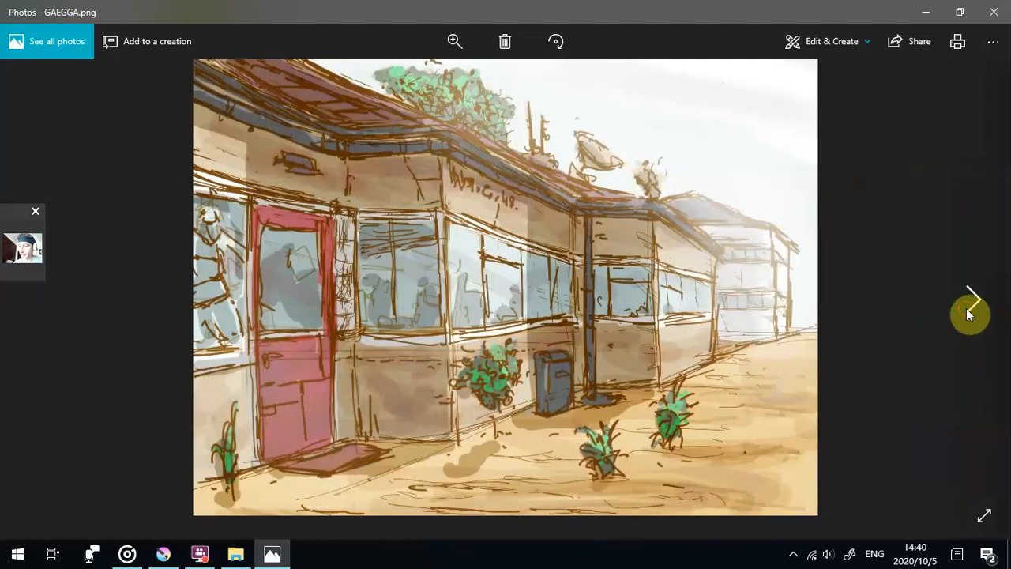
left_click(969, 312)
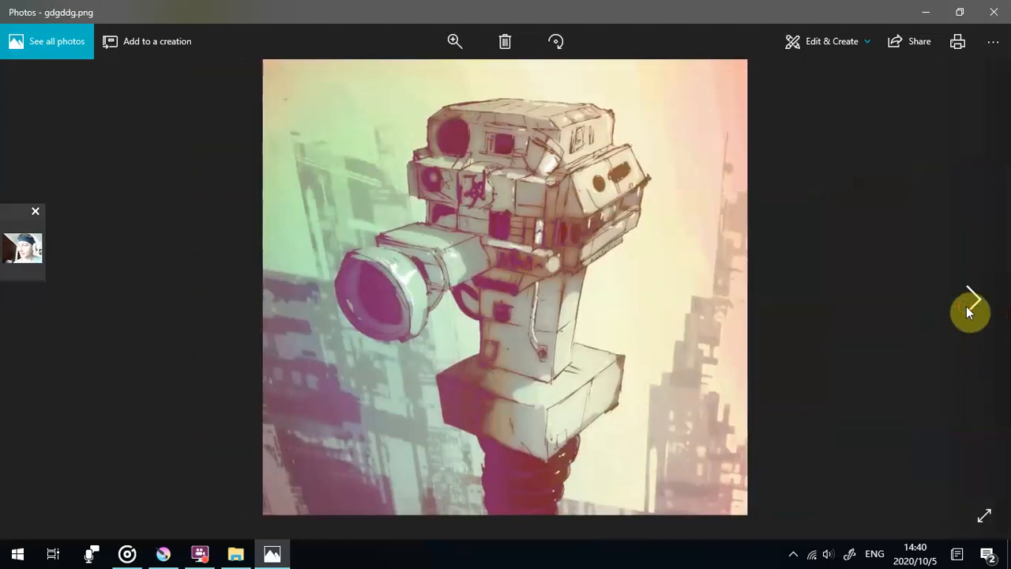
left_click(970, 311)
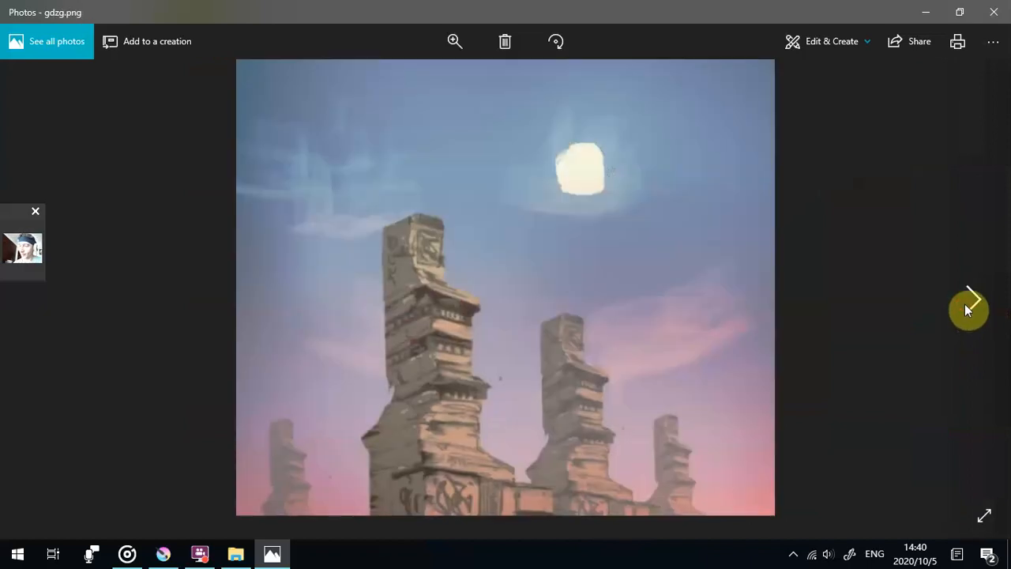
left_click(968, 310)
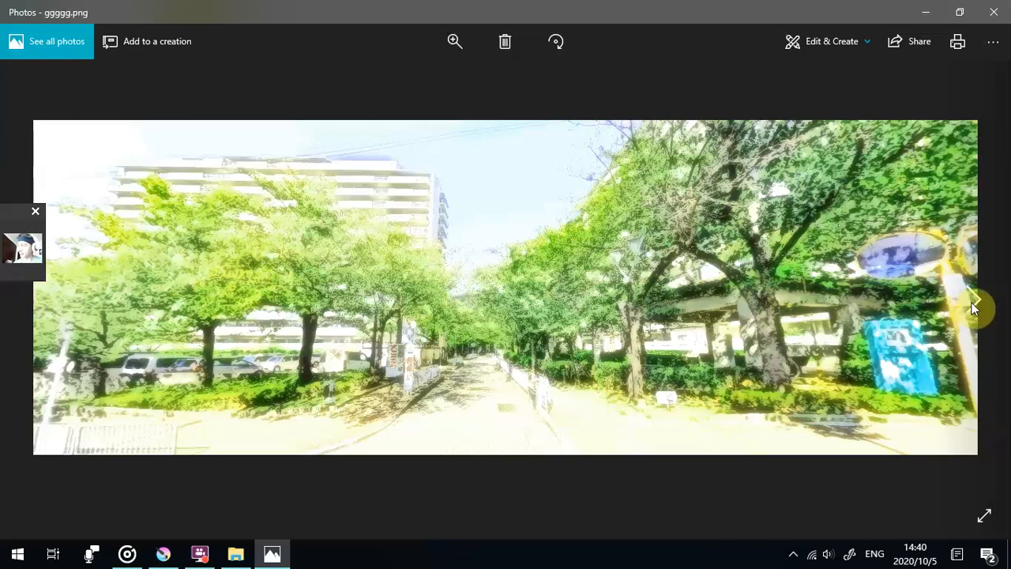
left_click(973, 309)
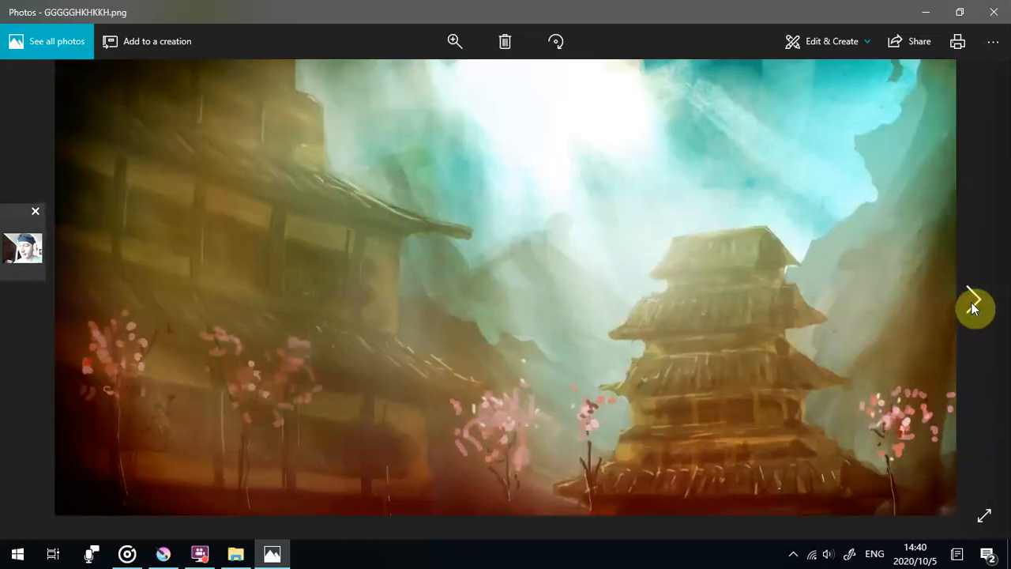
left_click(974, 309)
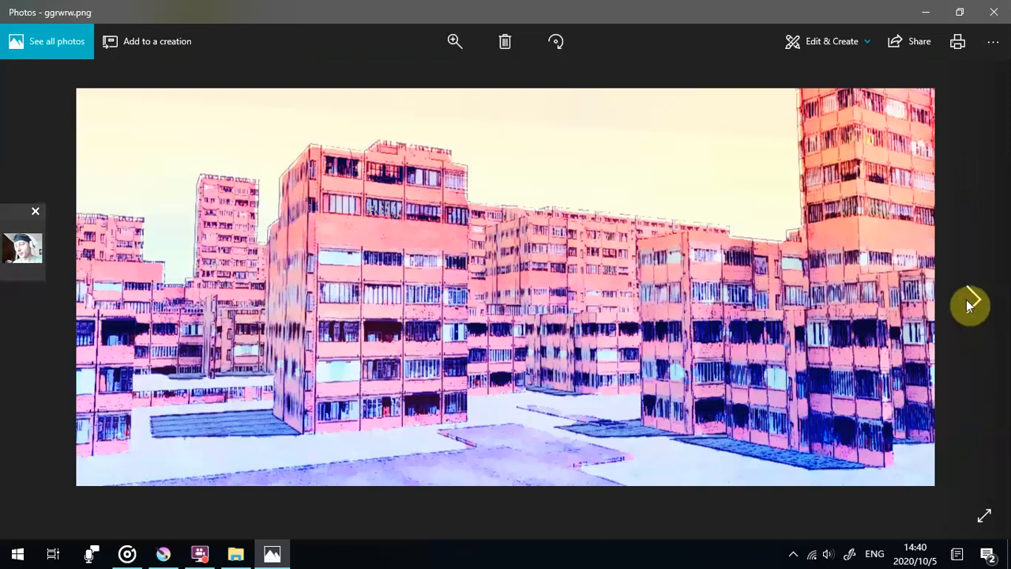
- Browse from the pink GHRRSGRG apartments through the rainy GSRGS facade and black-and-white HDHDHD towers to the orange buildings in HDSFDSF
left_click(969, 305)
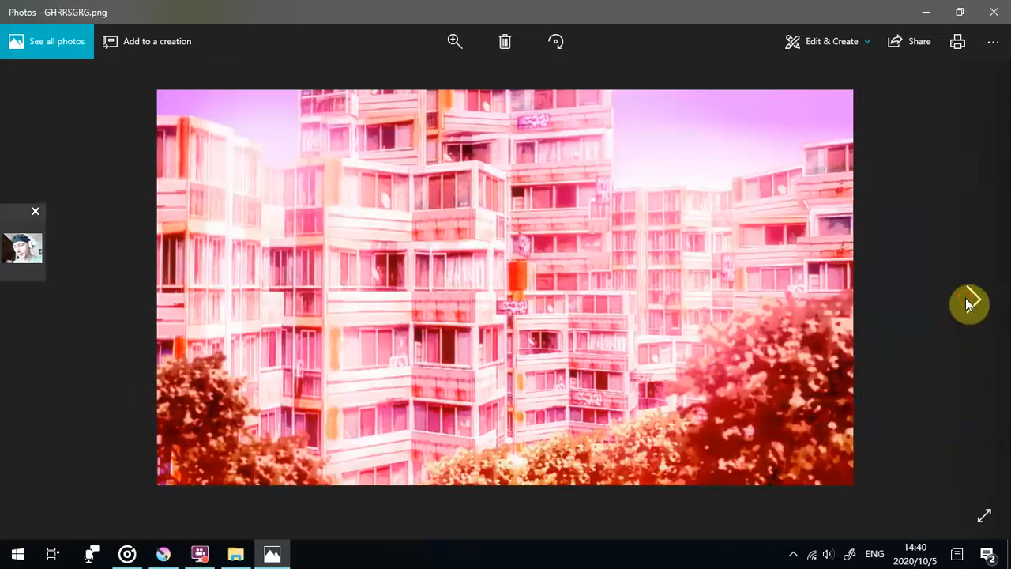
left_click(969, 304)
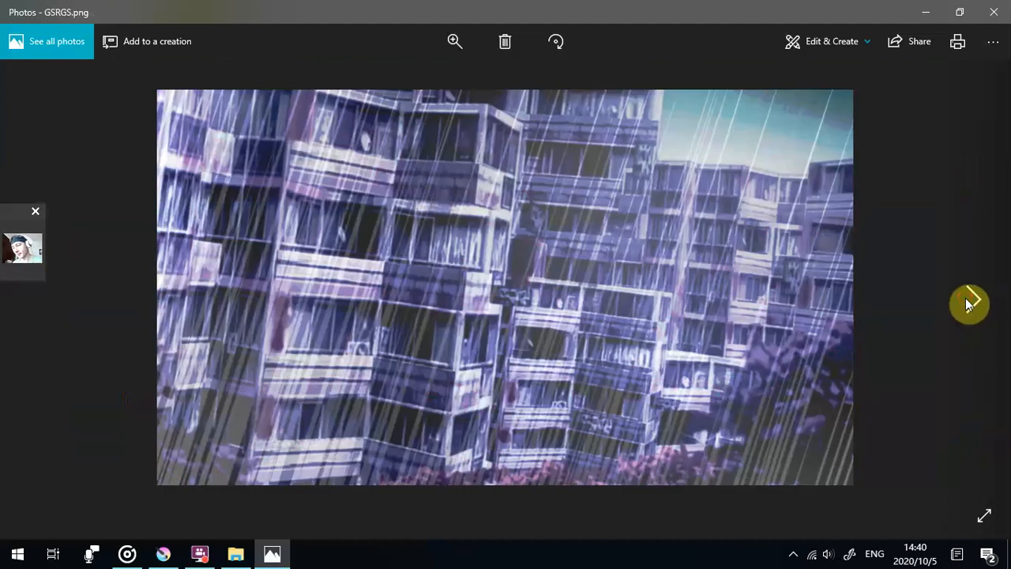
left_click(969, 305)
left_click(971, 304)
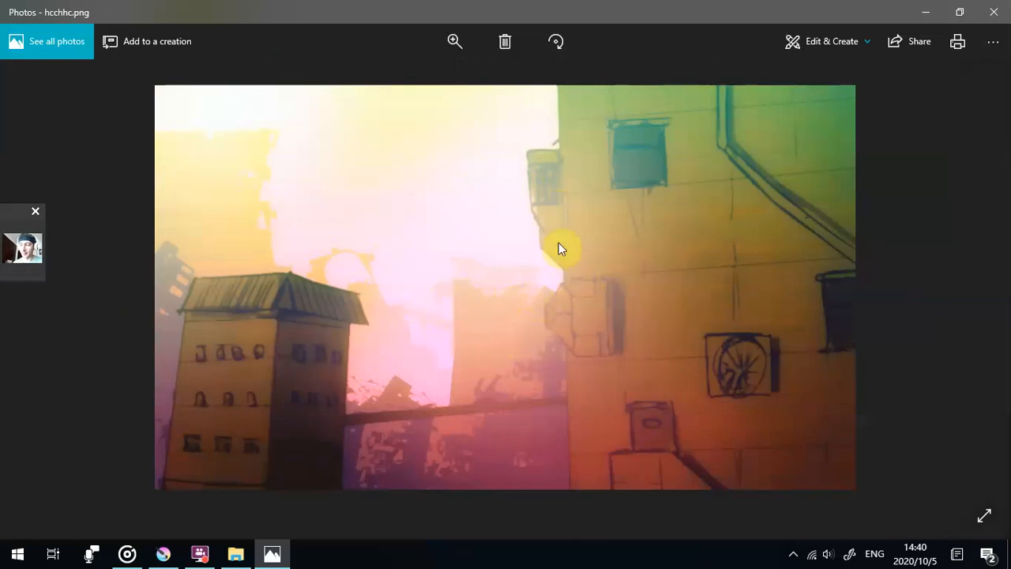
left_click(974, 304)
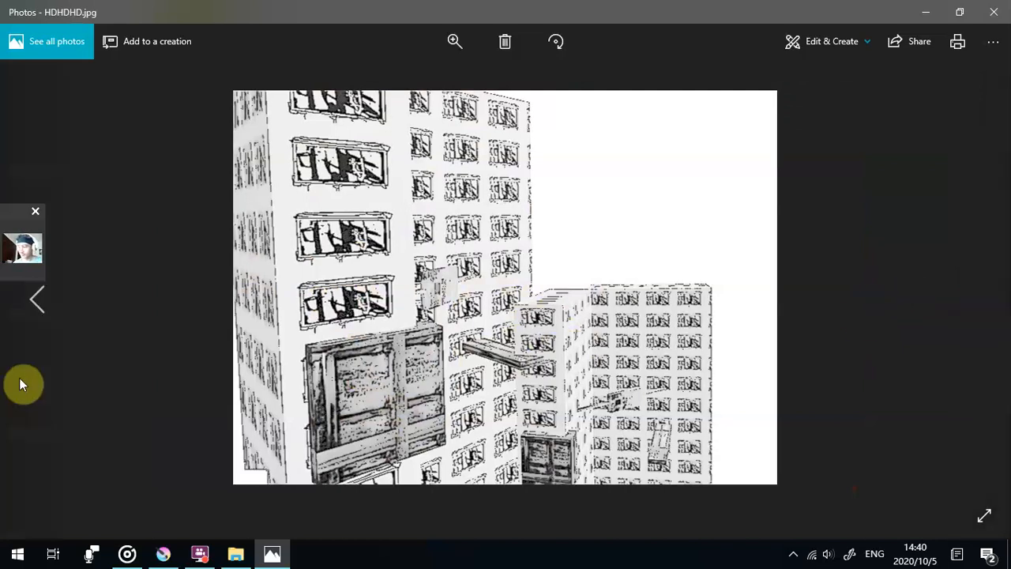
left_click(976, 299)
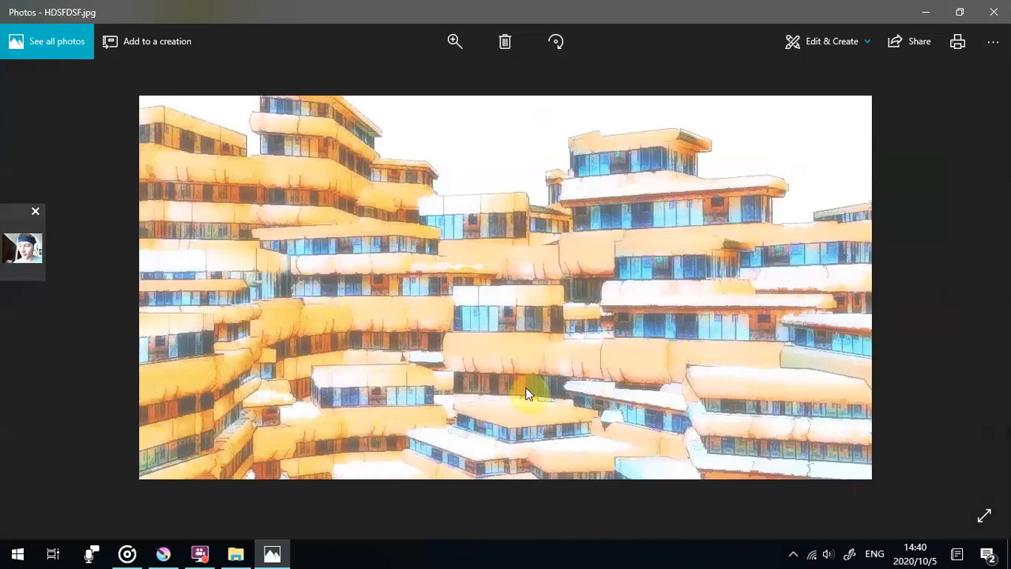
- View the desert towers in hfxhffhs, the hxj sky building and the hzzhhzhhhzz high-rise, ending at the jdjddj city blocks
left_click(974, 304)
left_click(974, 303)
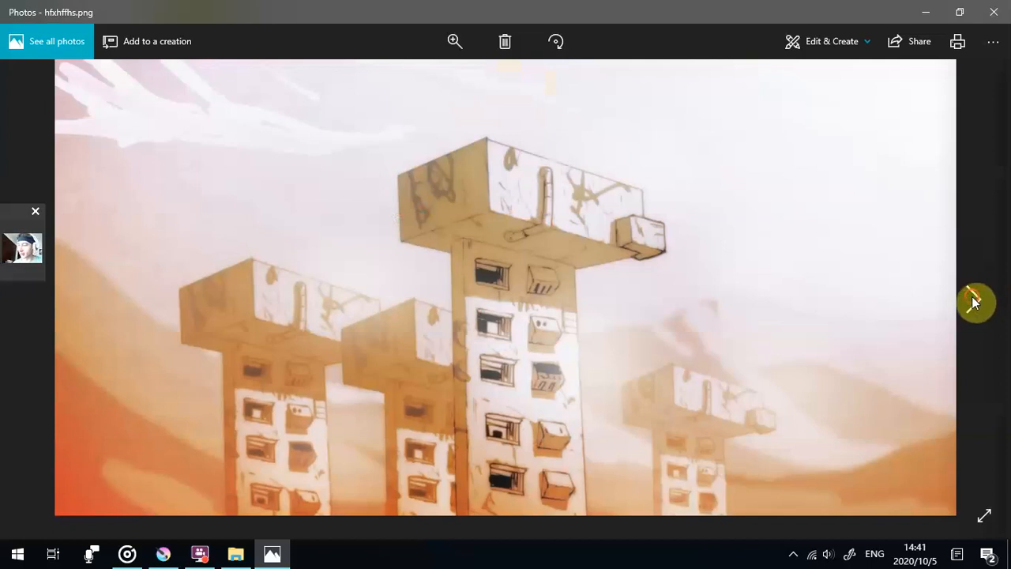
left_click(974, 303)
left_click(974, 303)
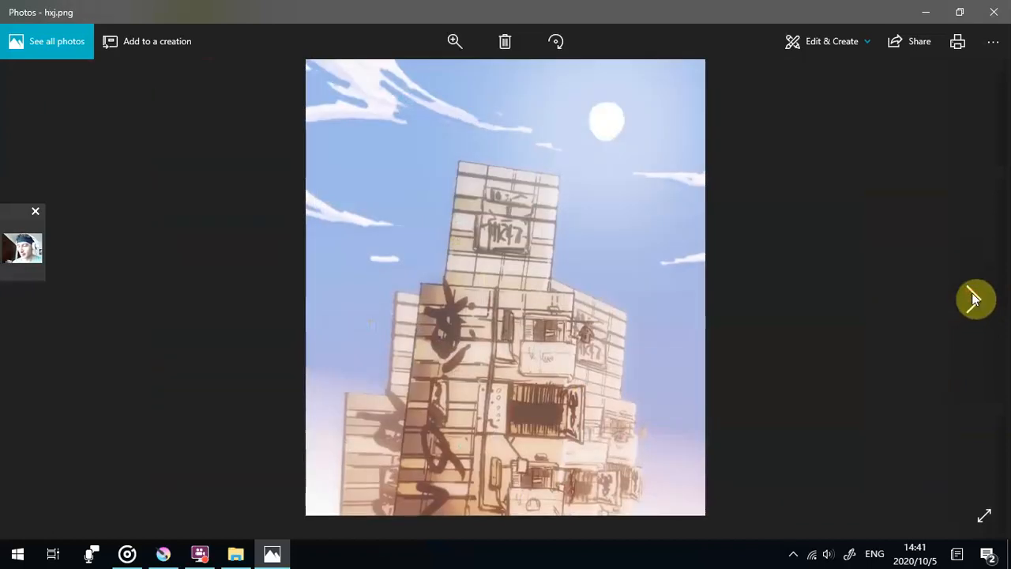
left_click(974, 303)
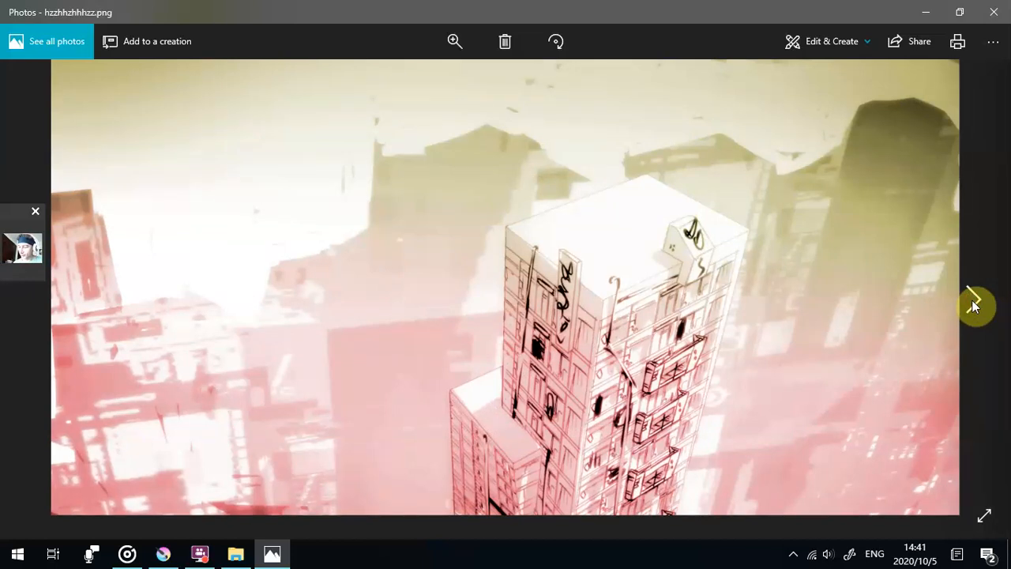
left_click(974, 303)
left_click(973, 303)
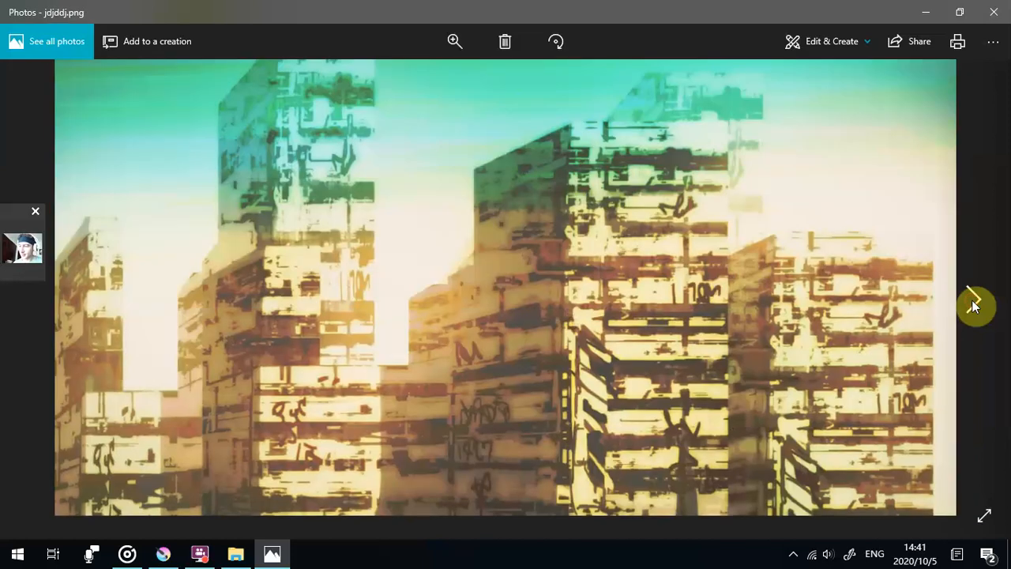
- Present the blue night scene jdjdj and the green tower jgxhx, continuing to the two-part building comparison JSRSRJ
left_click(974, 303)
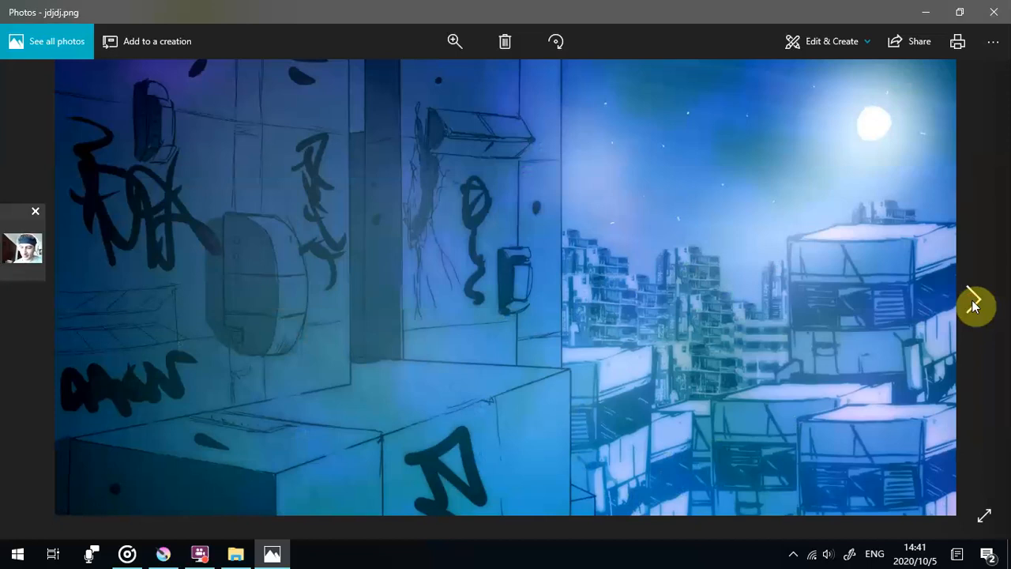
left_click(974, 303)
left_click(974, 303)
left_click(974, 304)
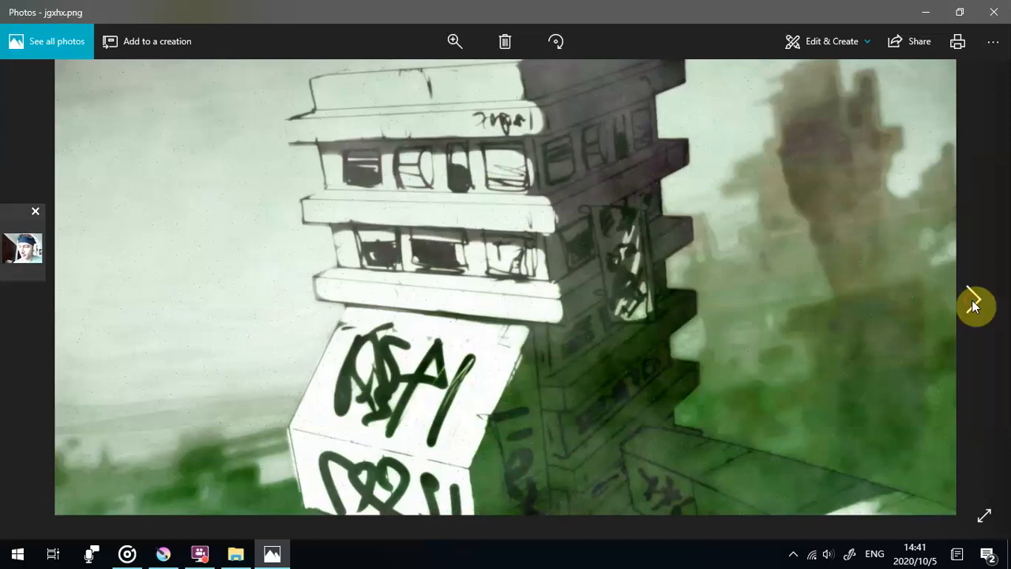
left_click(974, 304)
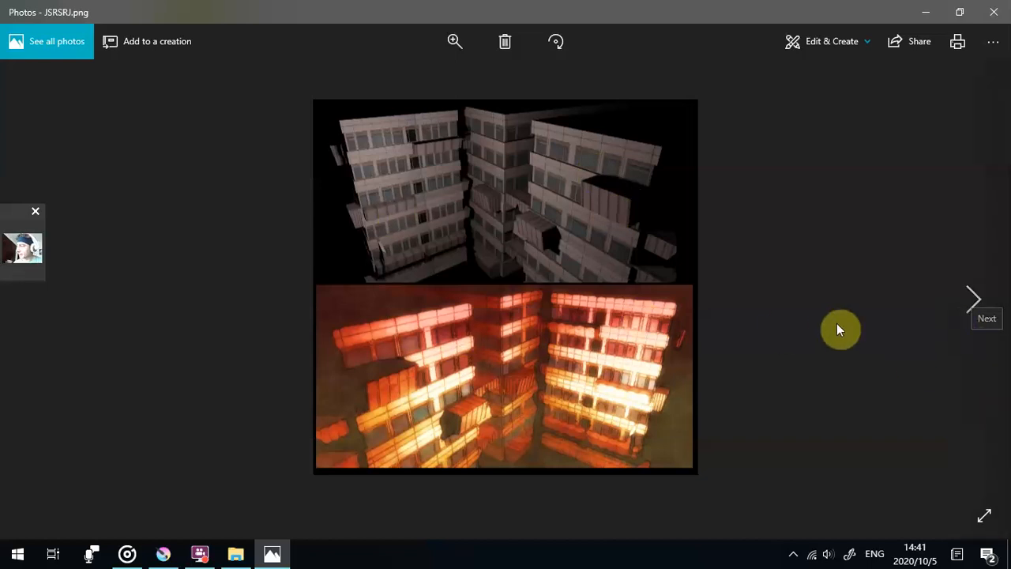
- Continue past the fiery JXXJXJJJXJ scene, the jydj tower, the kggkkgkgkg sunset blocks and the KKFFK street to the blue machine sketch
left_click(974, 294)
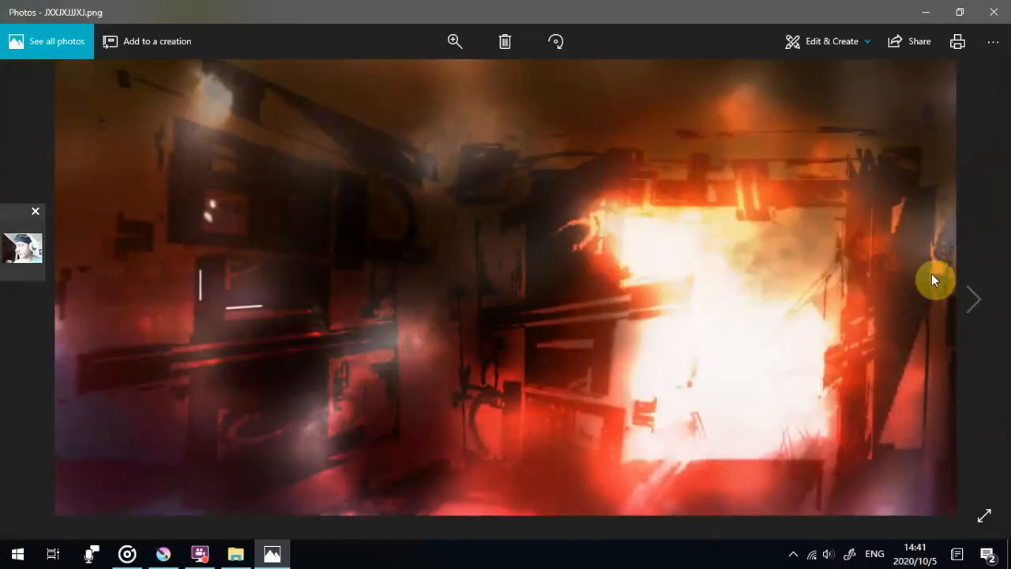
left_click(974, 300)
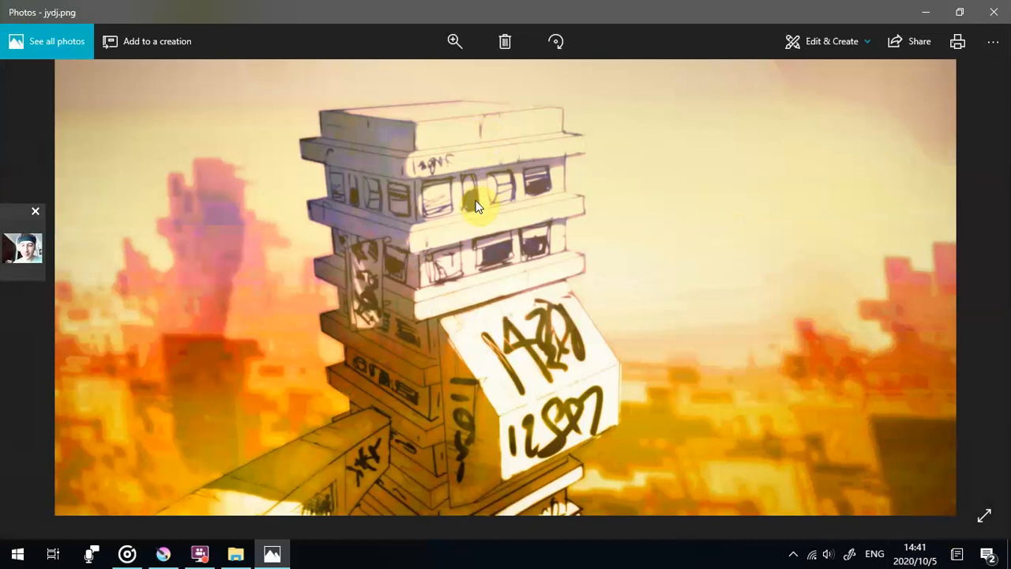
left_click(972, 304)
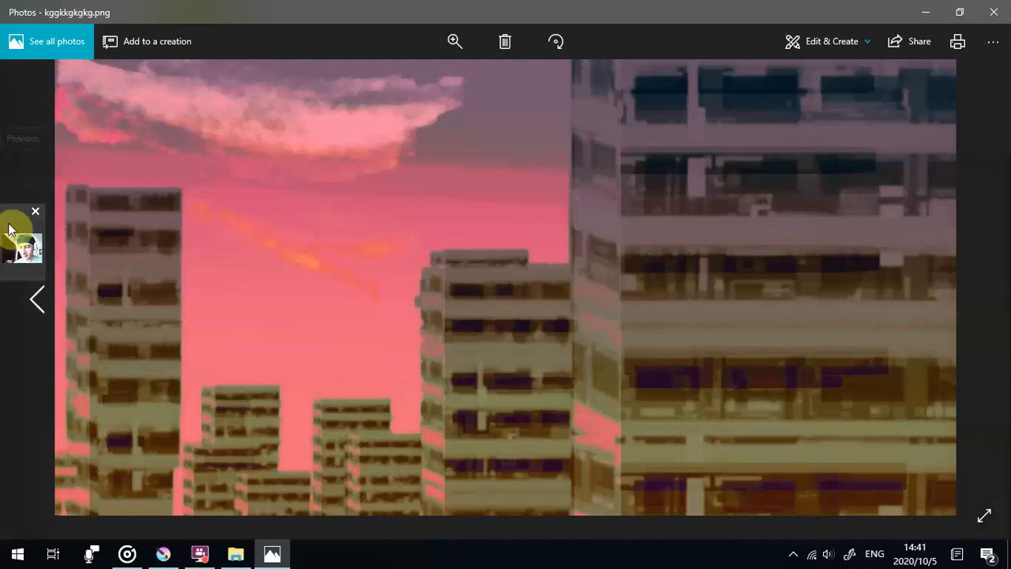
left_click(989, 298)
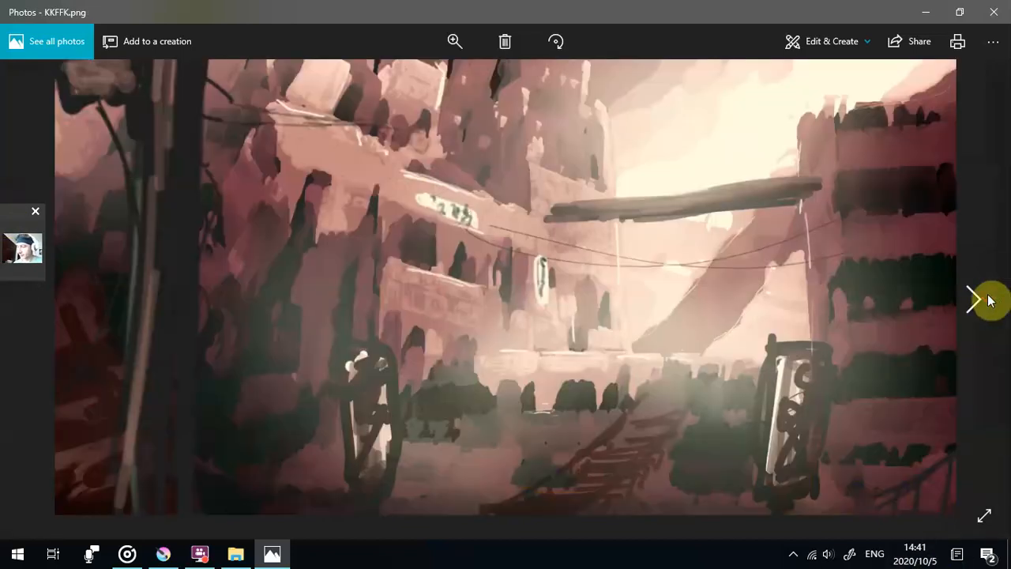
left_click(977, 299)
left_click(976, 299)
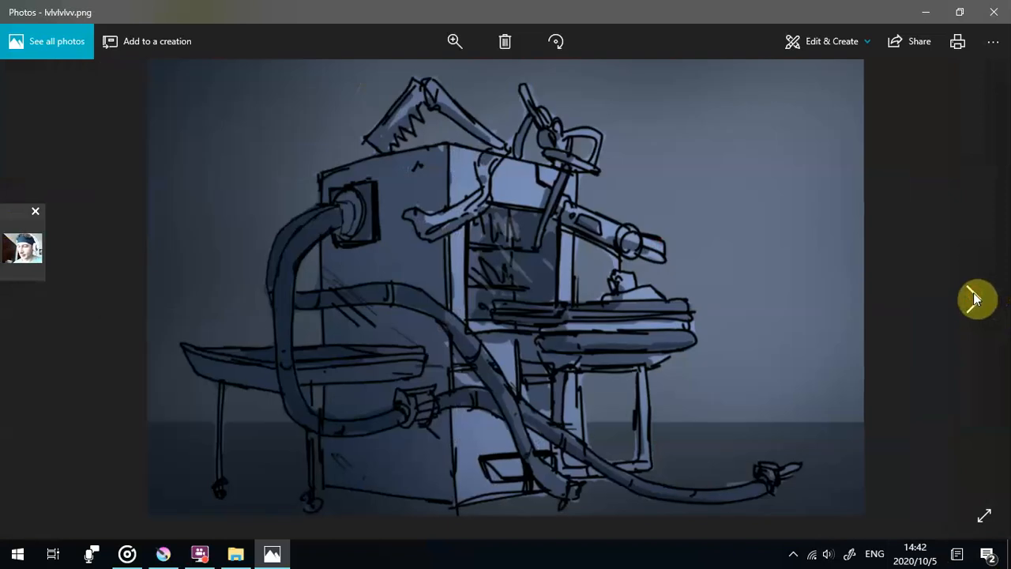
- Show the MXFZJ building over wireframes, the OOVVOOV head sketches and the ROUGH BACKGROUND TEST SETUP video, ending at the image sgg
left_click(977, 298)
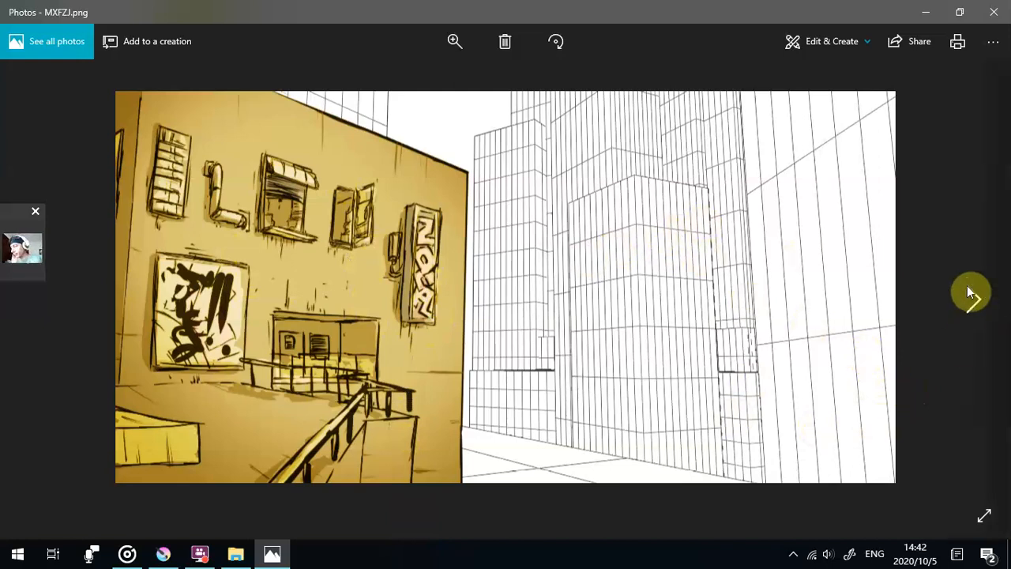
left_click(972, 300)
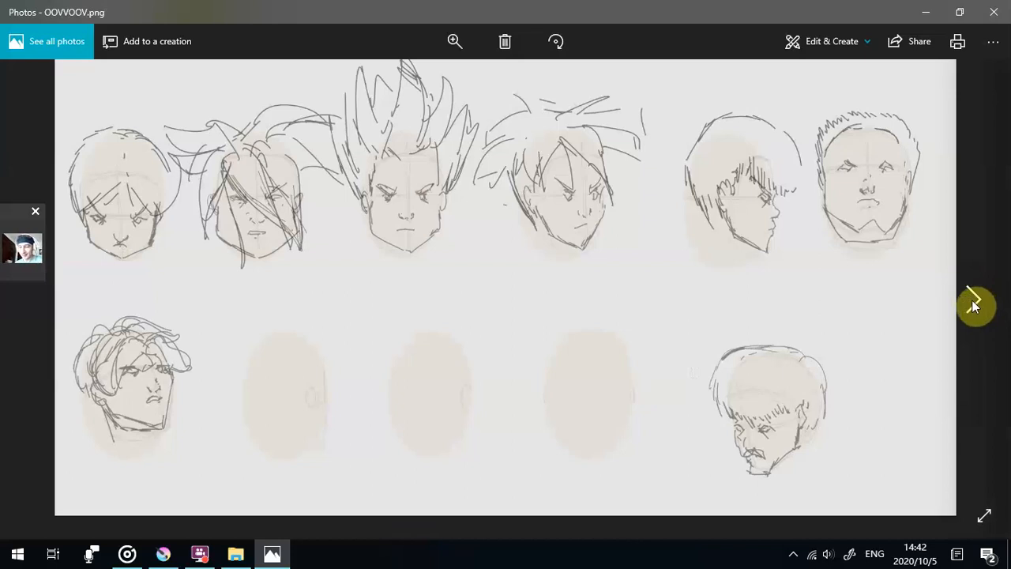
left_click(972, 302)
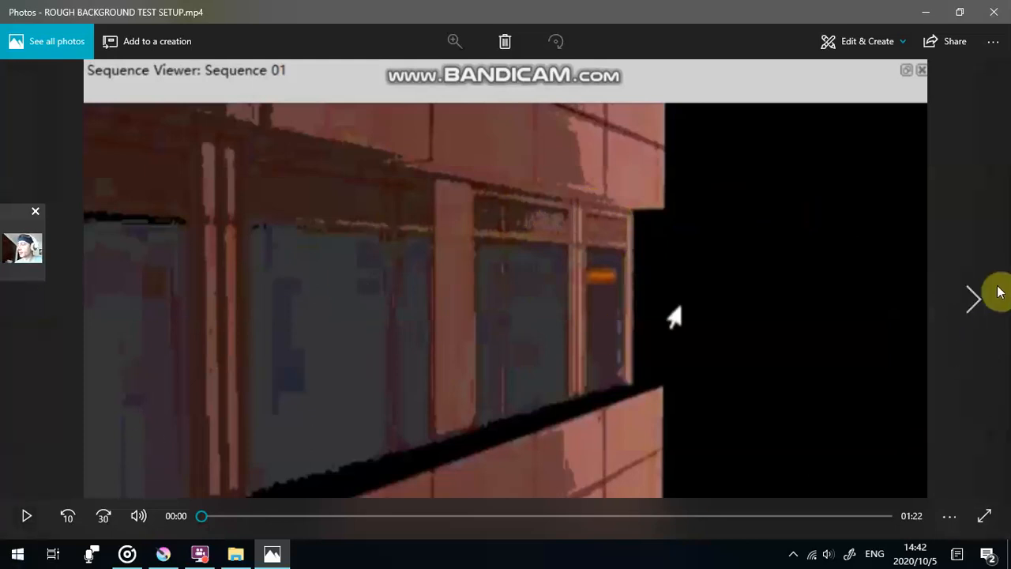
left_click(977, 298)
left_click(977, 298)
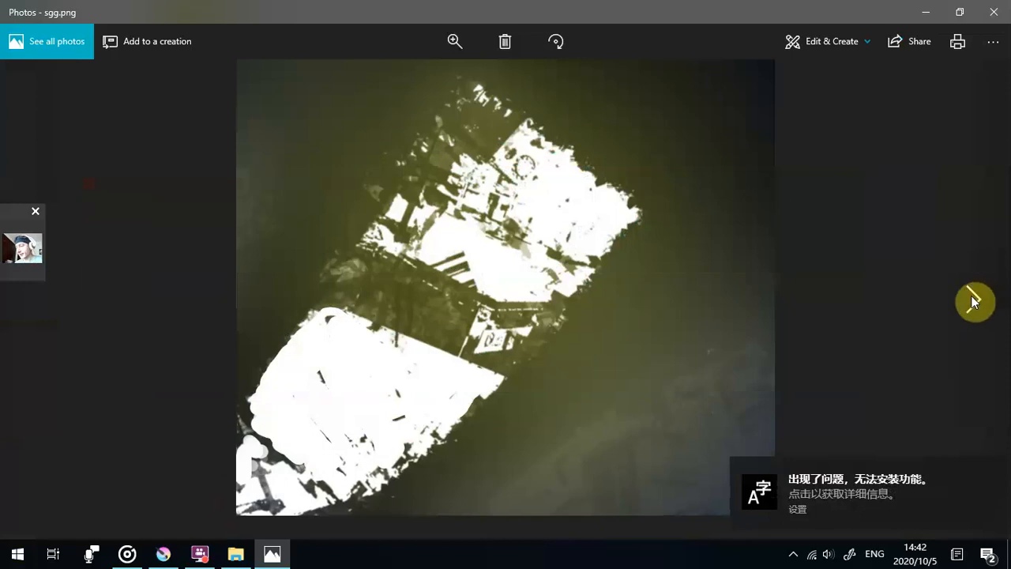
- Browse the headless pose sheets sggssgsggs and shshhdhsd with the SGRAF and sgsggggs building scenes, ending at the SRYRYRYS balcony
left_click(973, 300)
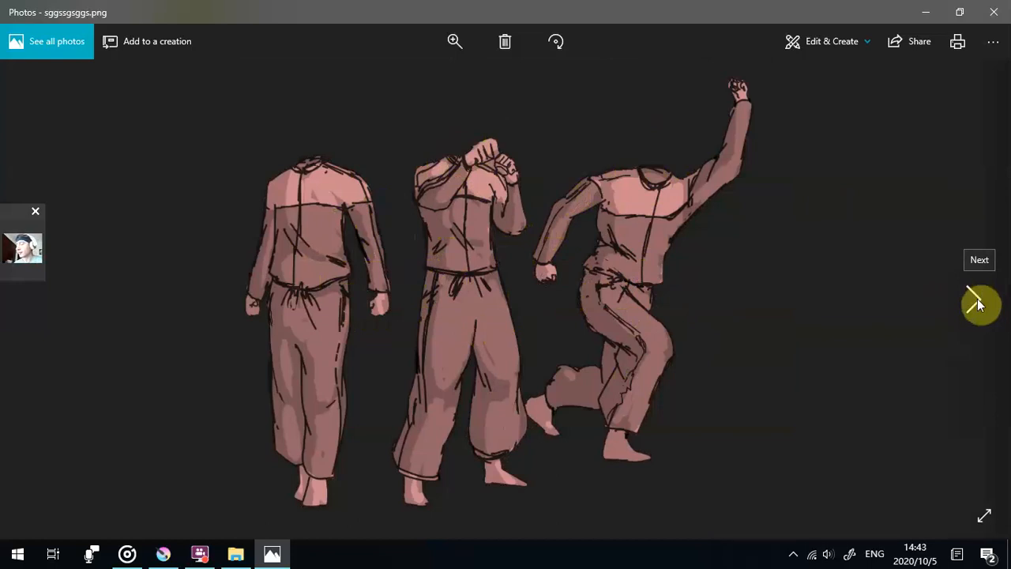
left_click(972, 306)
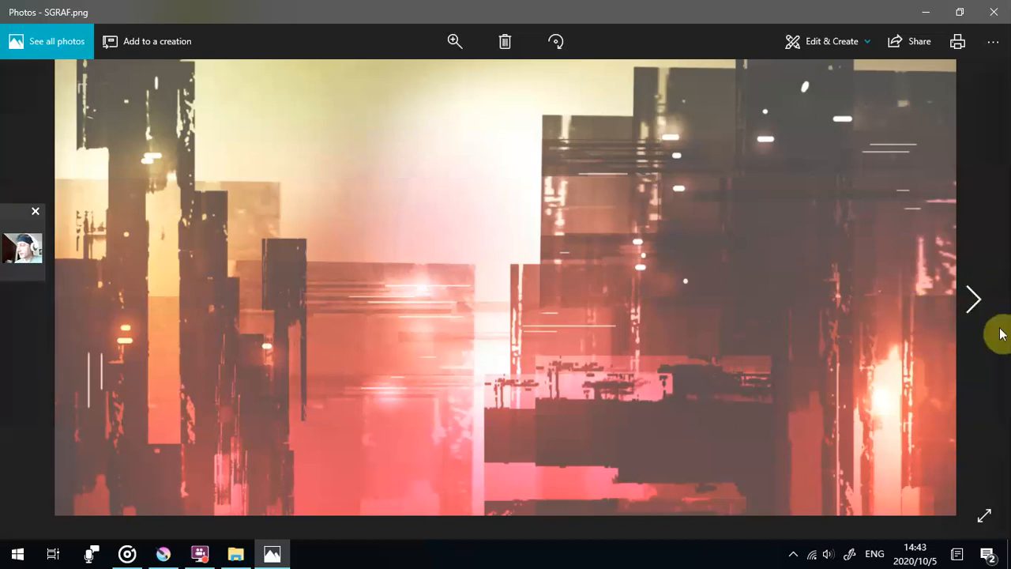
left_click(975, 307)
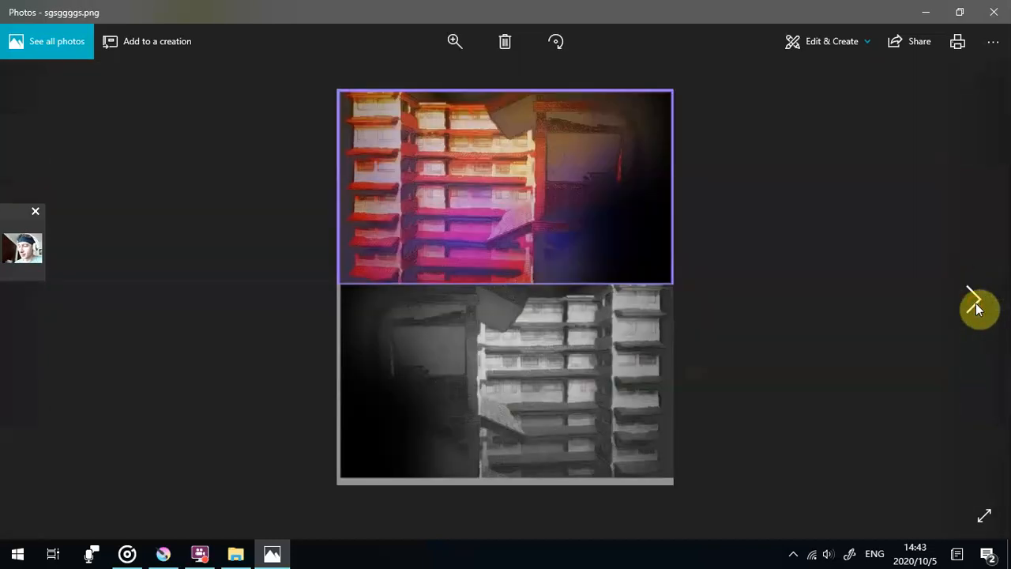
left_click(975, 308)
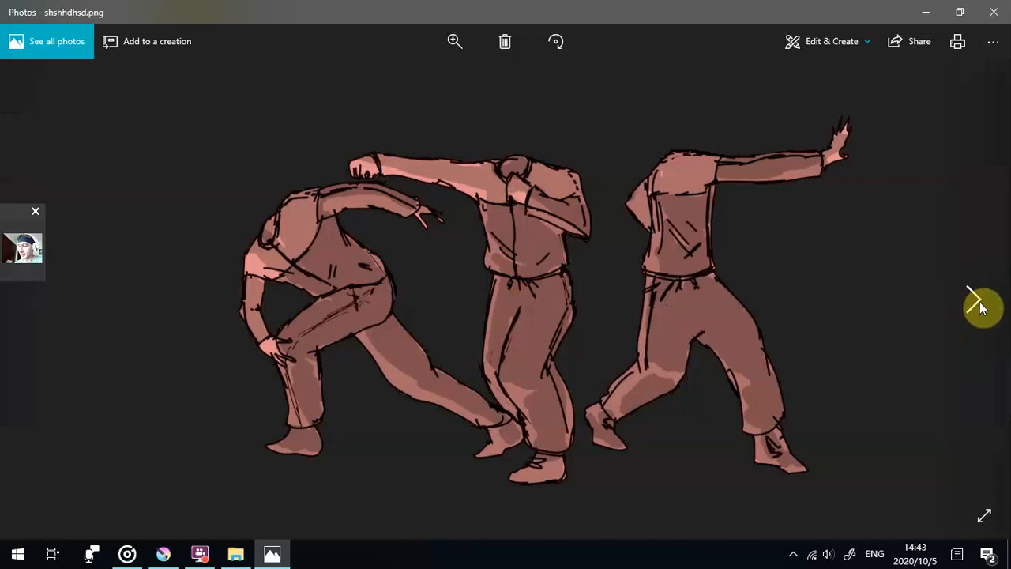
left_click(976, 307)
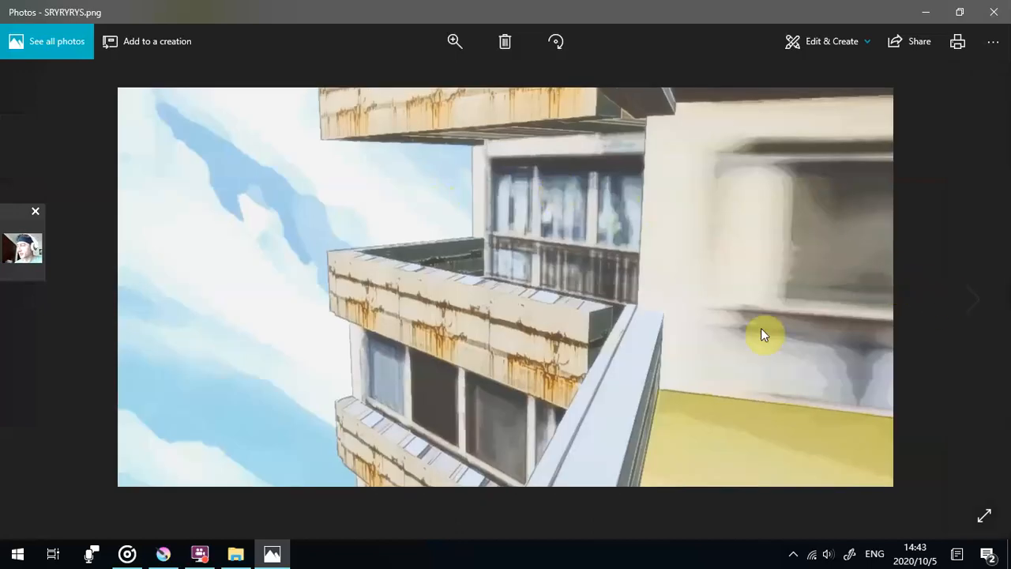
- View the sssssaaaaaled vehicle render, the grey SYHYSYSYSS buildings, the THDS skyline and the tjursayh forest sunset, ending at the white city ttsttstsst
left_click(957, 301)
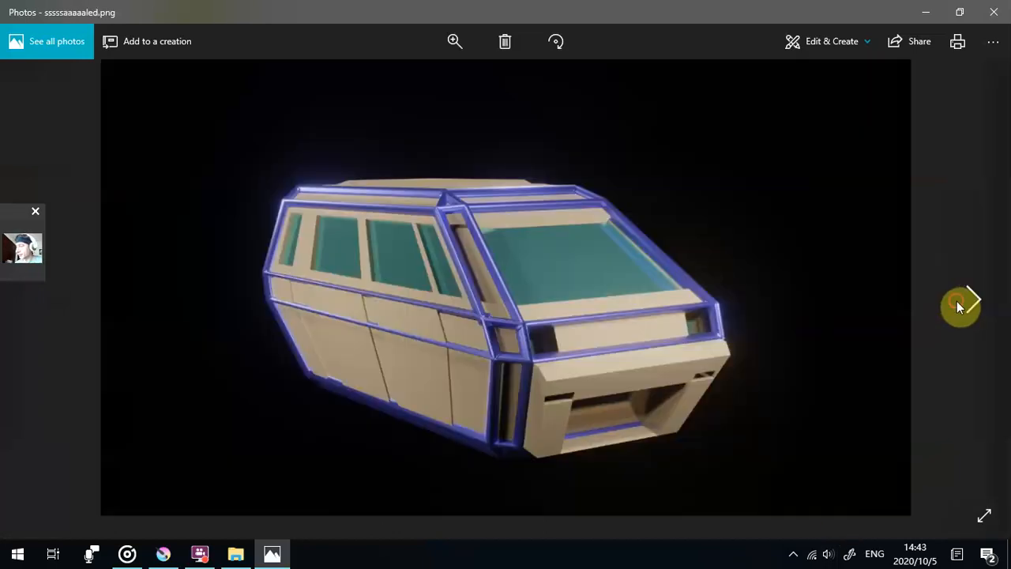
left_click(961, 301)
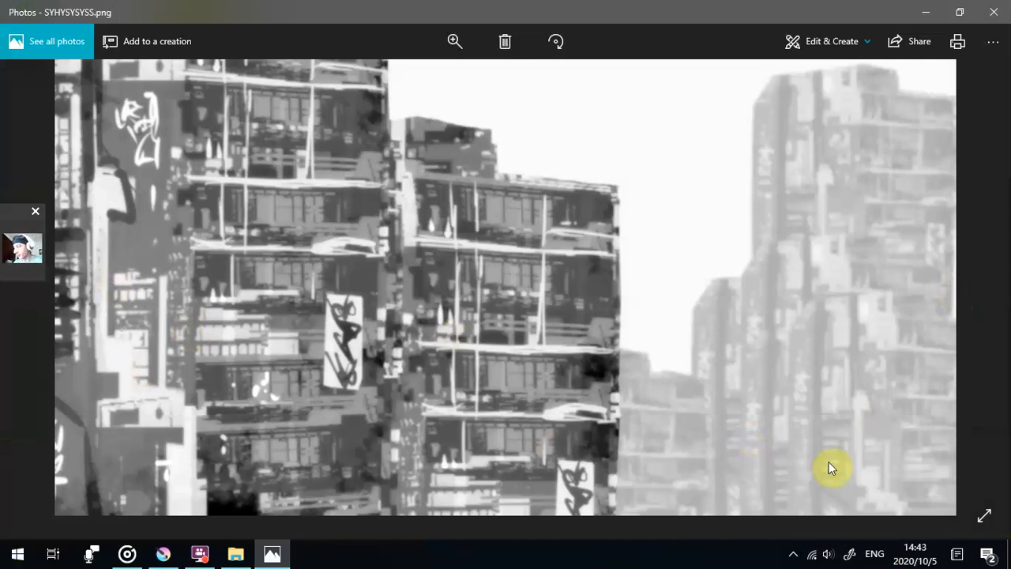
left_click(973, 310)
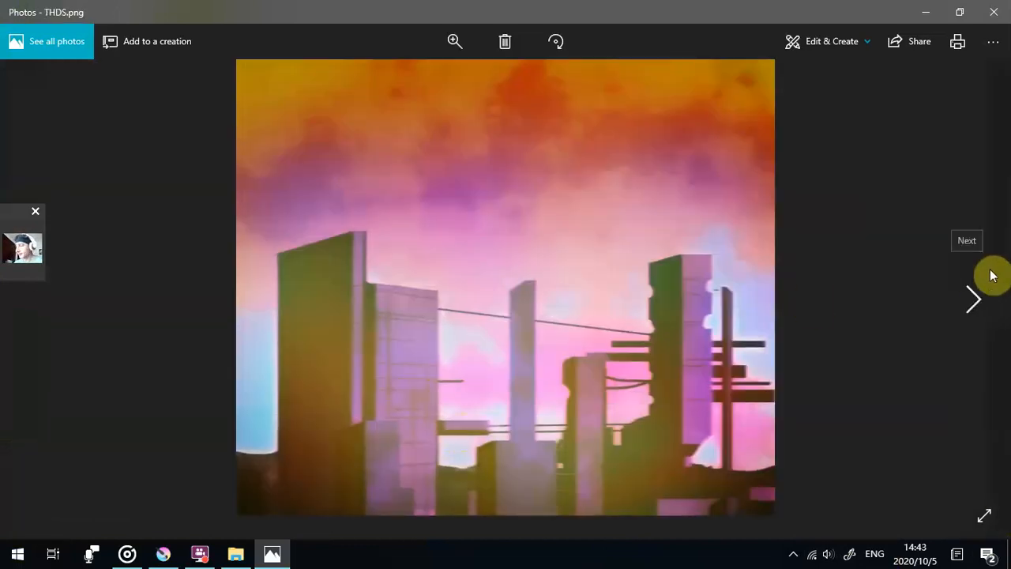
left_click(982, 302)
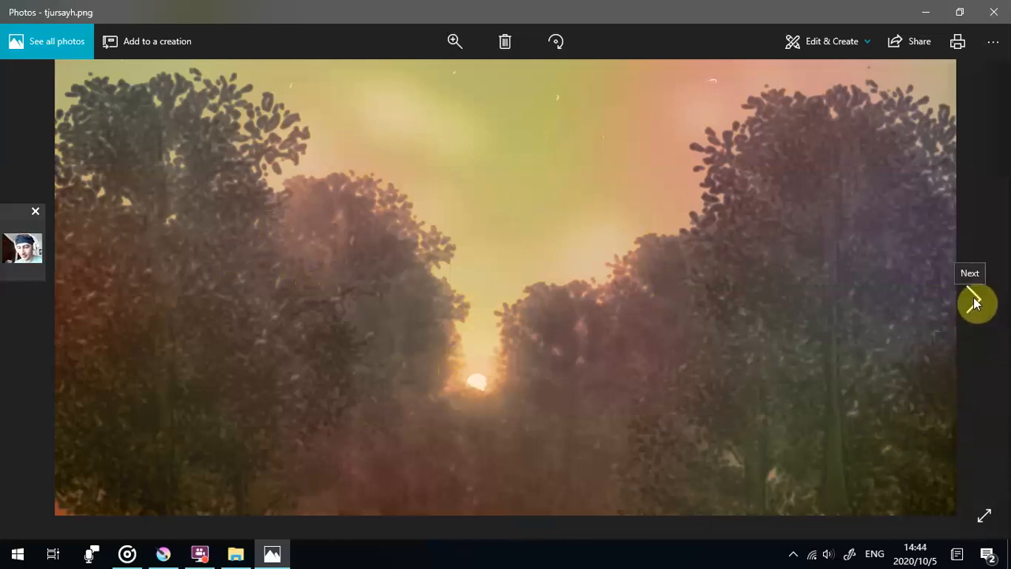
left_click(975, 303)
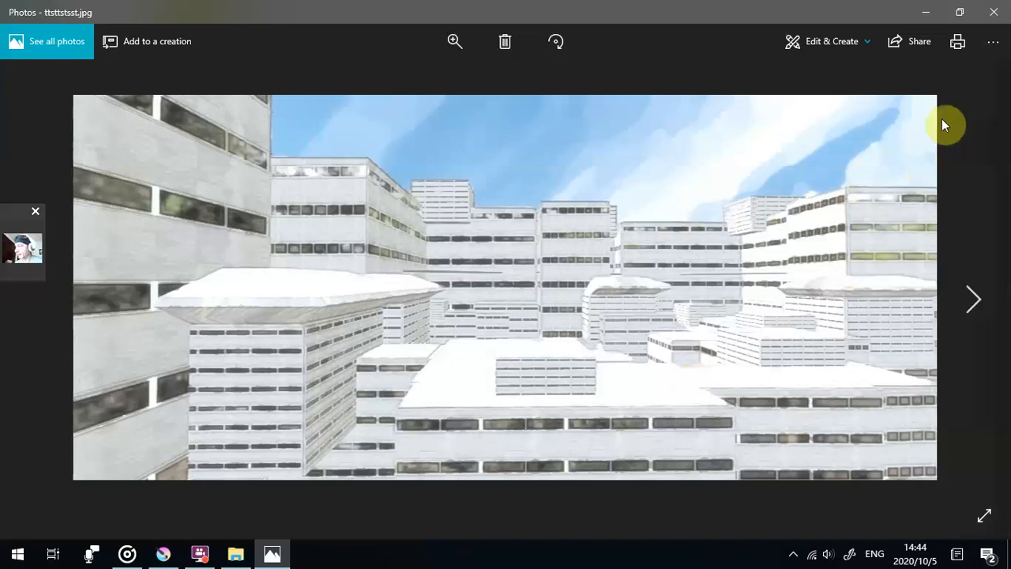
- Compare the stylized u335y corridor with its untitled render, continuing past the Characters from Scribbles sheet to the XKKXK cityscape
left_click(972, 310)
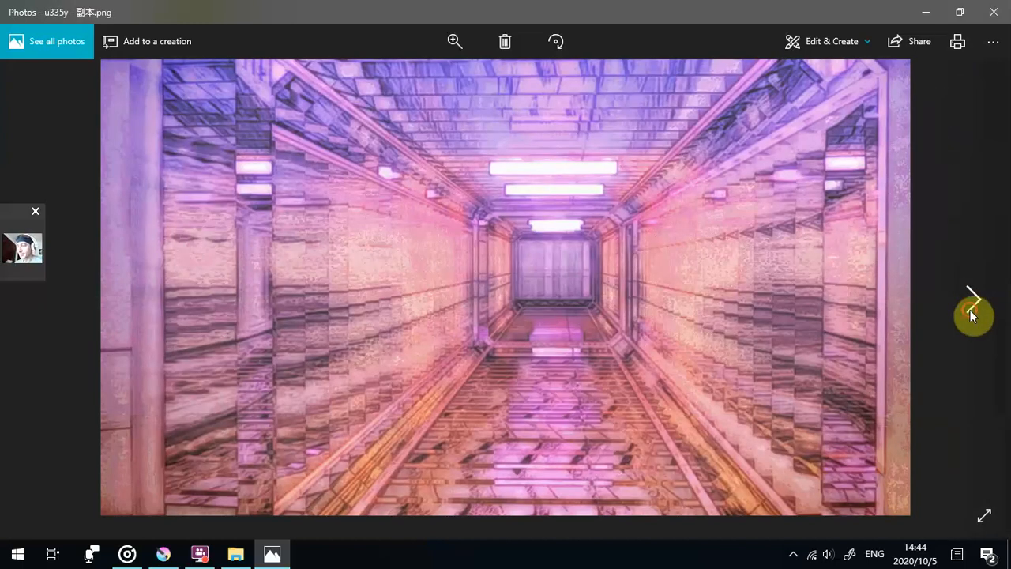
left_click(971, 308)
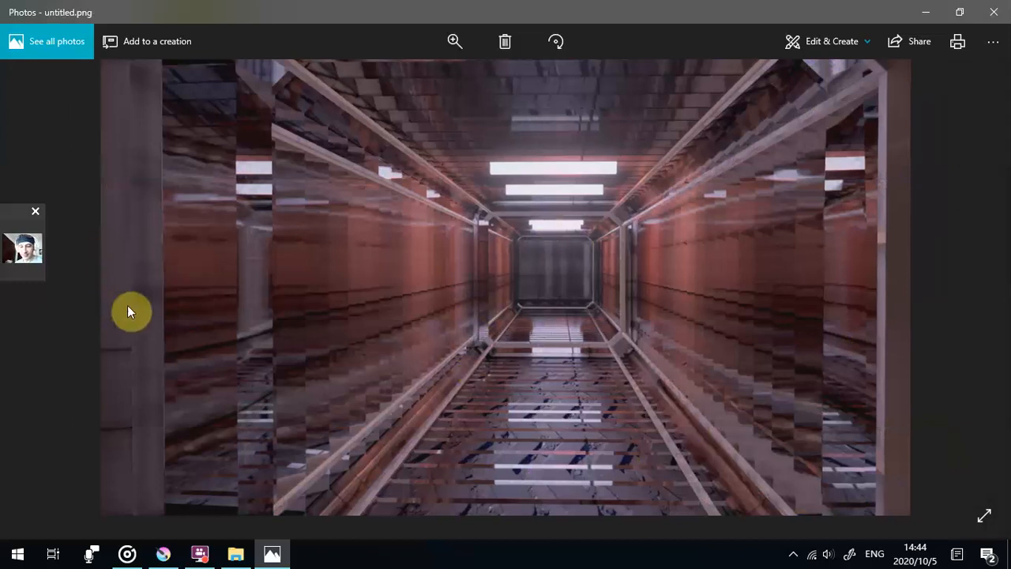
left_click(973, 306)
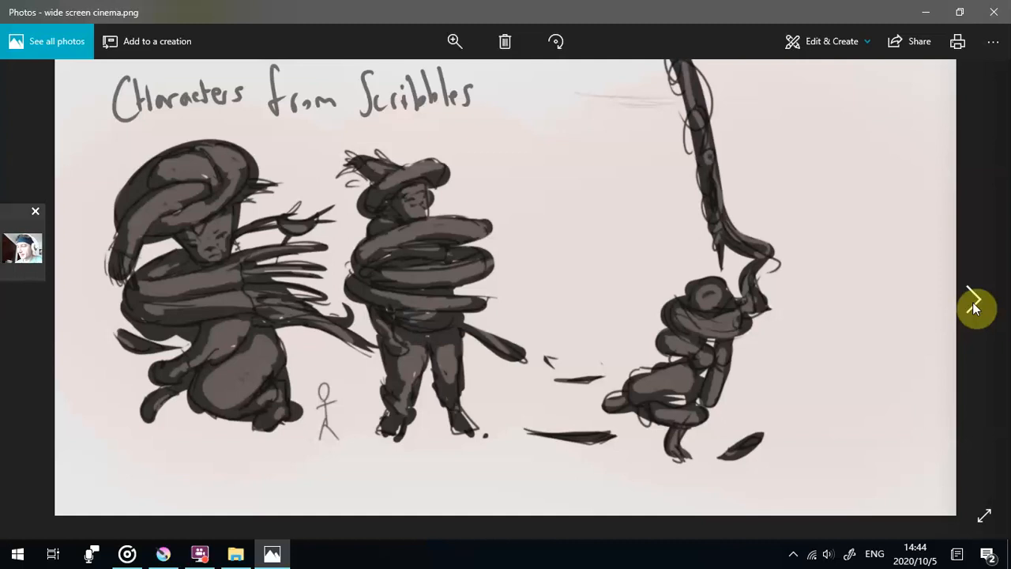
left_click(973, 307)
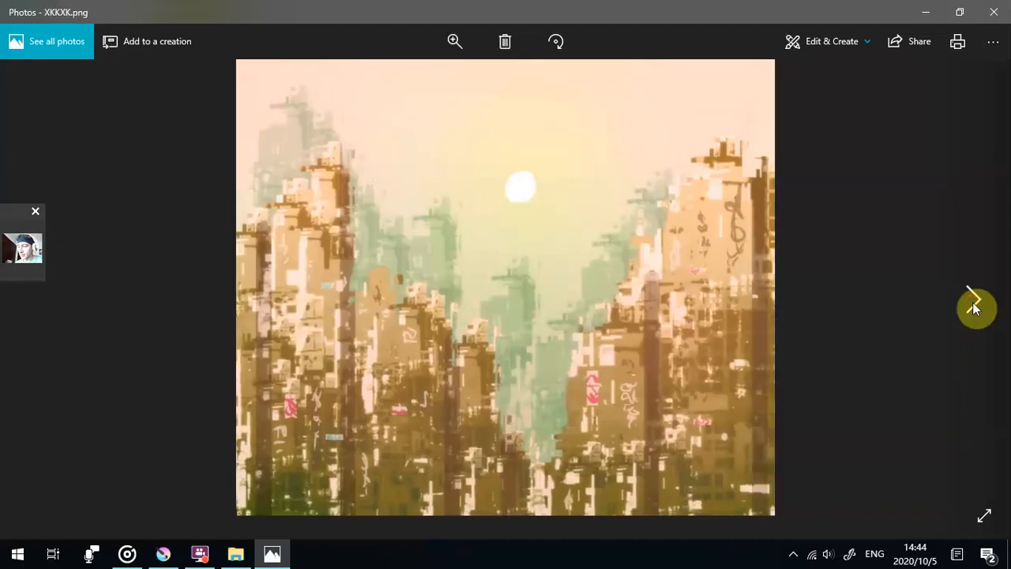
- View the remaining images from the yhrrsyrayr house and YRSSYR line drawing through the ZHZHHJ red skyline, and close the viewer
left_click(973, 306)
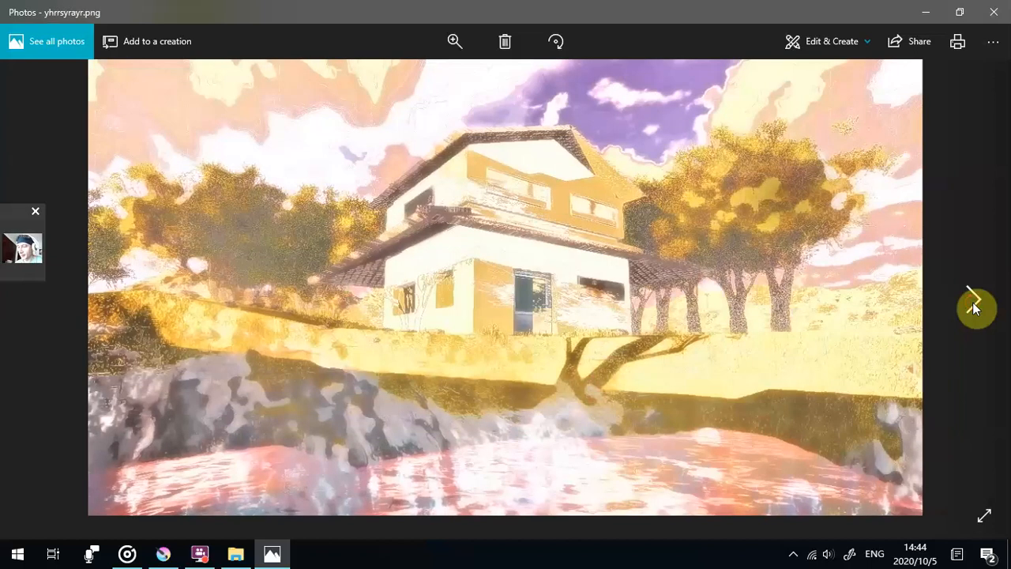
left_click(973, 305)
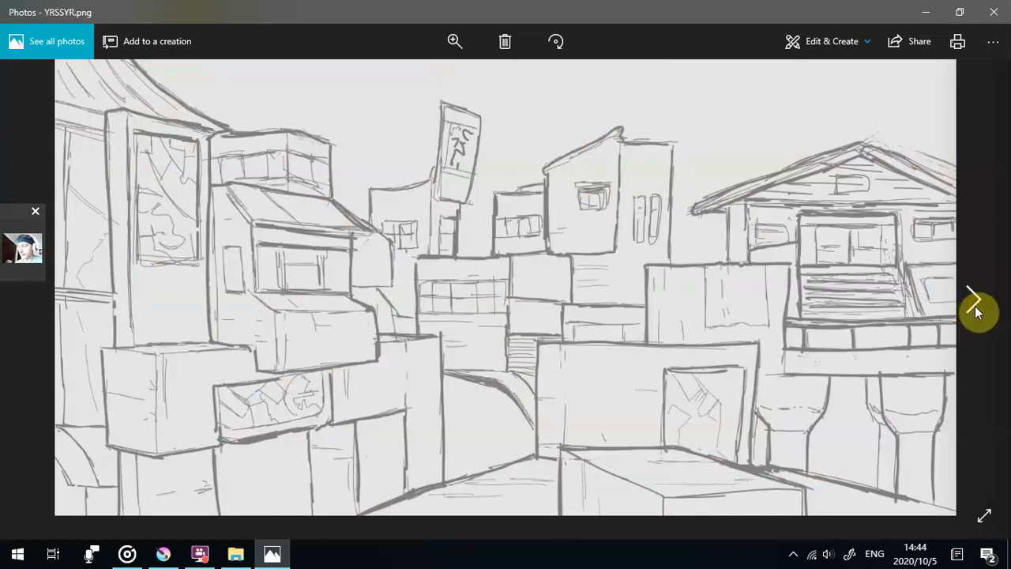
left_click(974, 306)
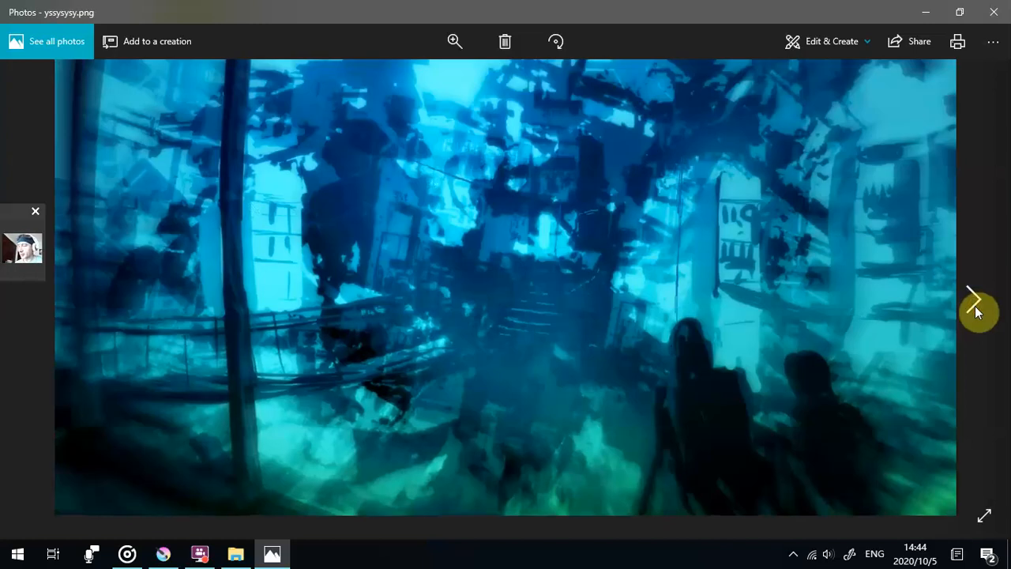
left_click(974, 304)
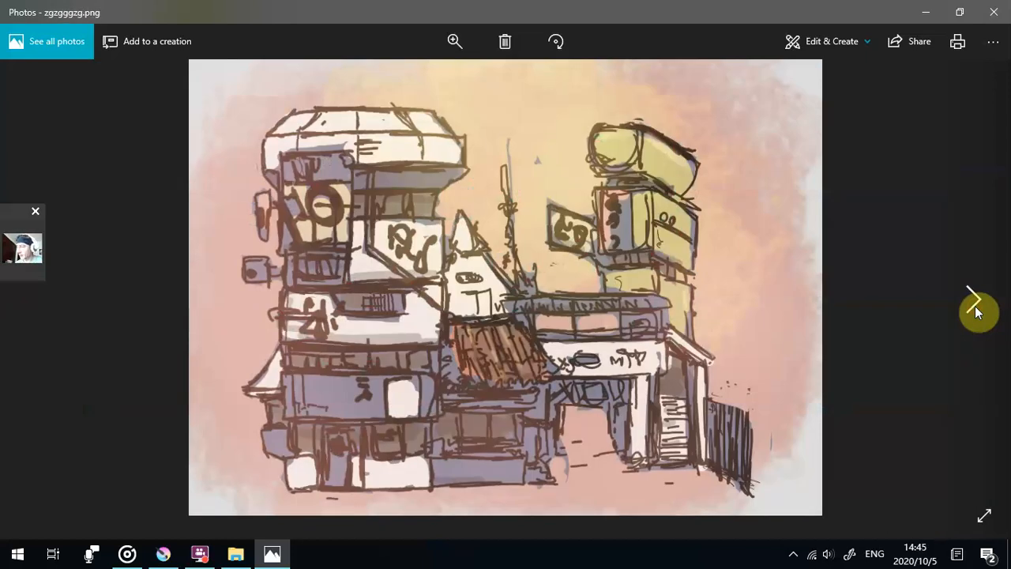
left_click(974, 308)
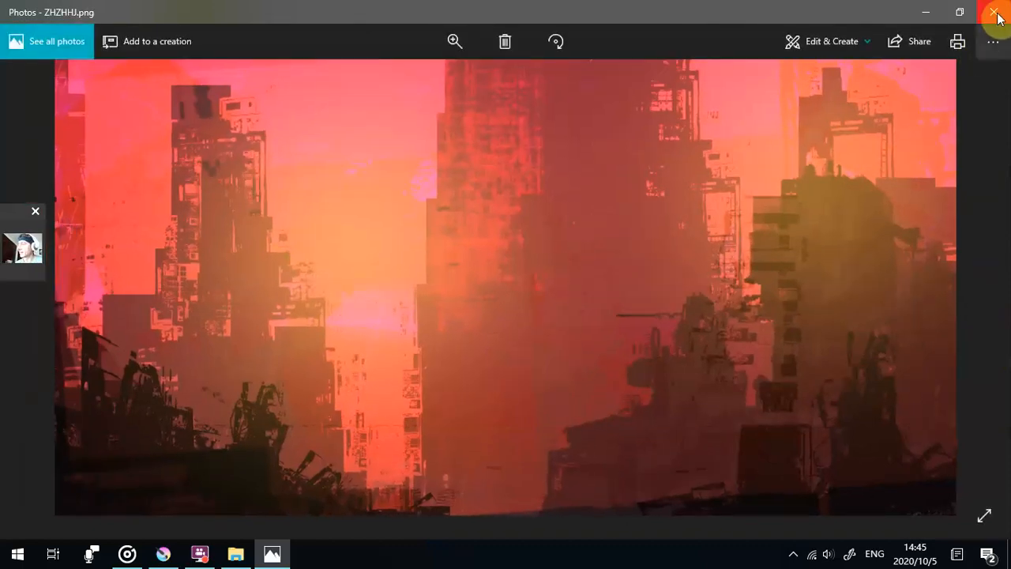
left_click(994, 13)
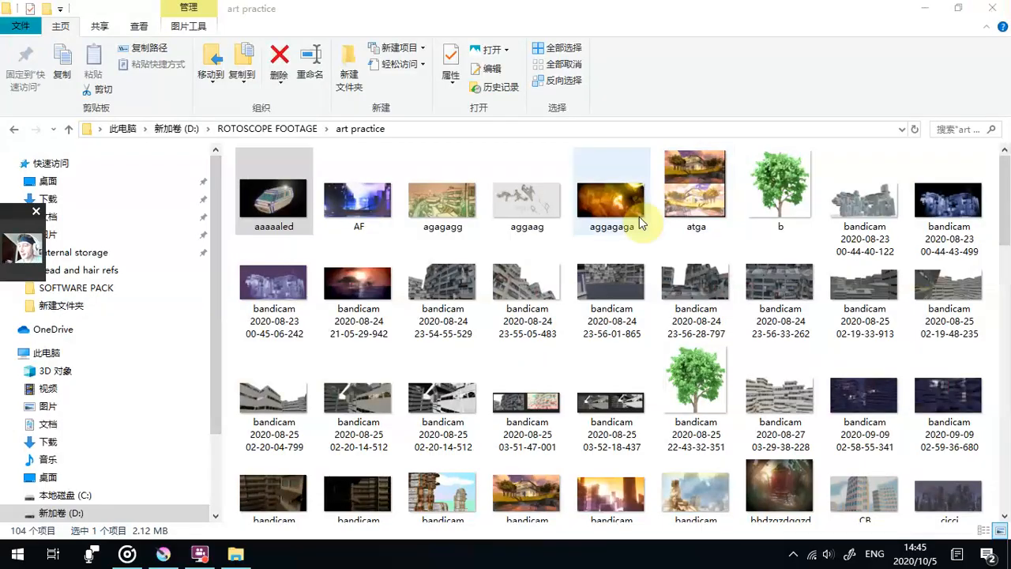
- Skim the art practice thumbnails down to the last images and close the folder window
scroll(836, 442, "down", 3)
scroll(837, 445, "up", 3)
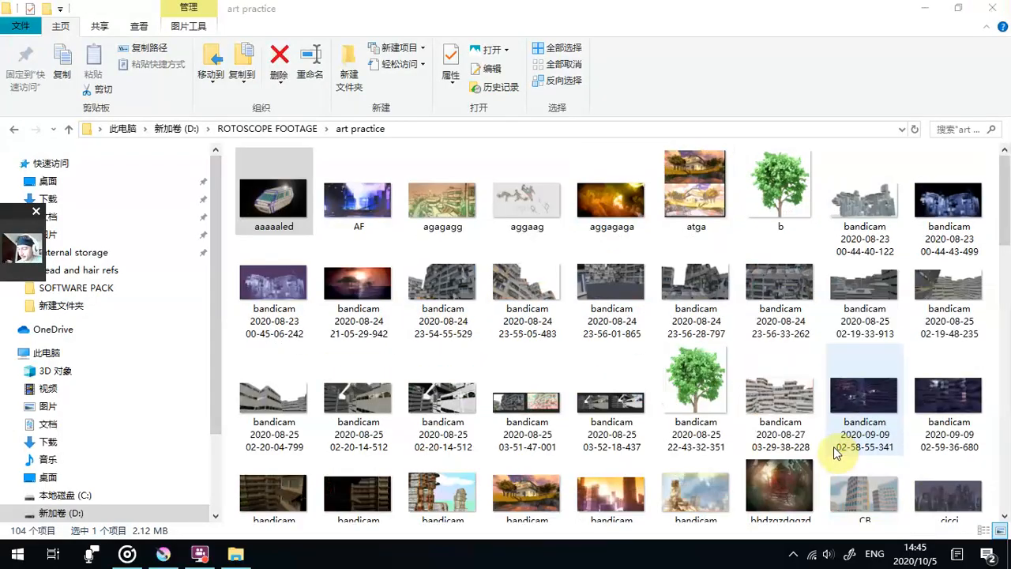
scroll(833, 446, "down", 10)
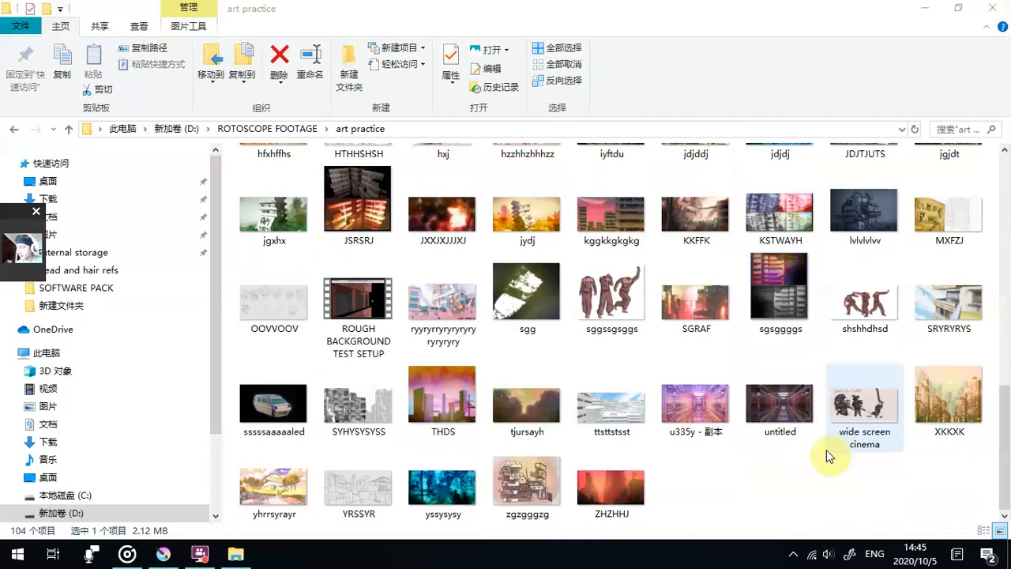
left_click(992, 8)
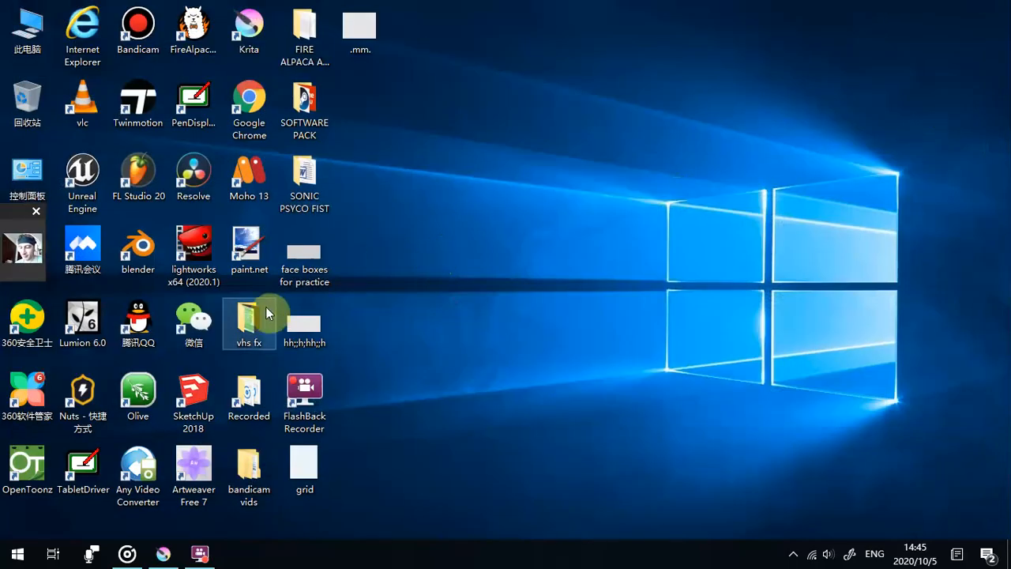
left_click(207, 314)
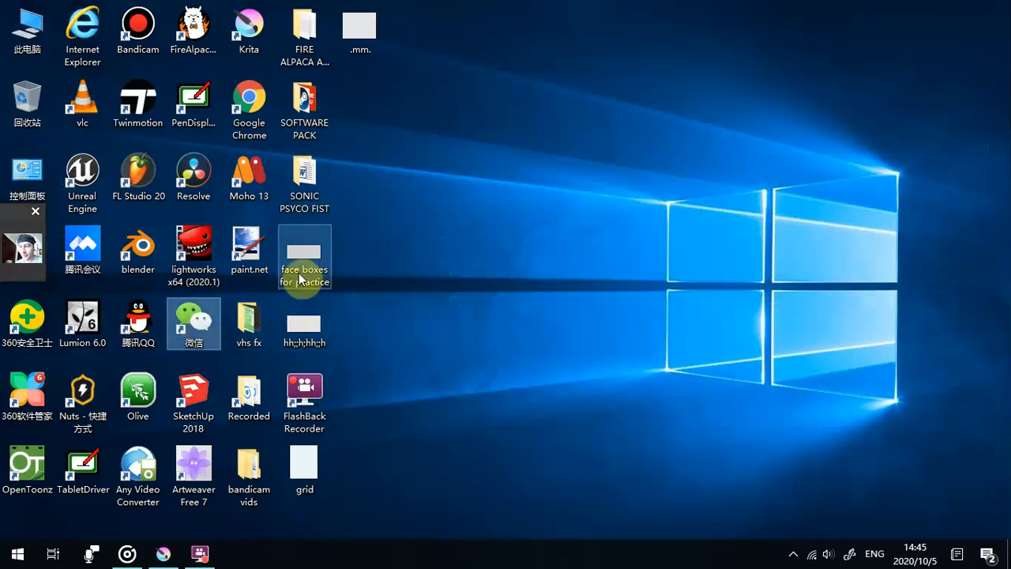
- Open the face boxes for practice image from the desktop, enlarge it to examine the blank grey template, and close it
double_click(298, 272)
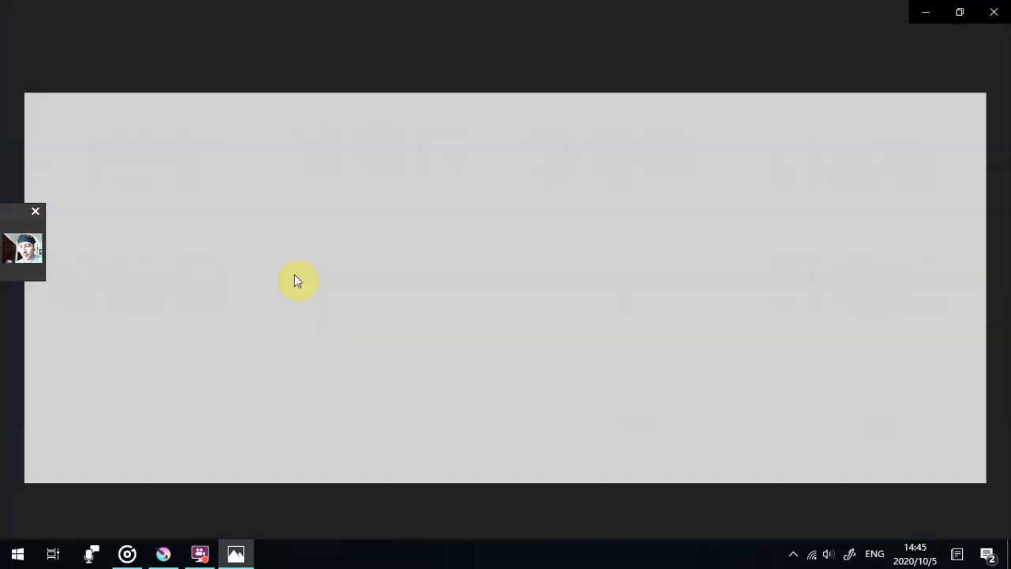
left_click(454, 41)
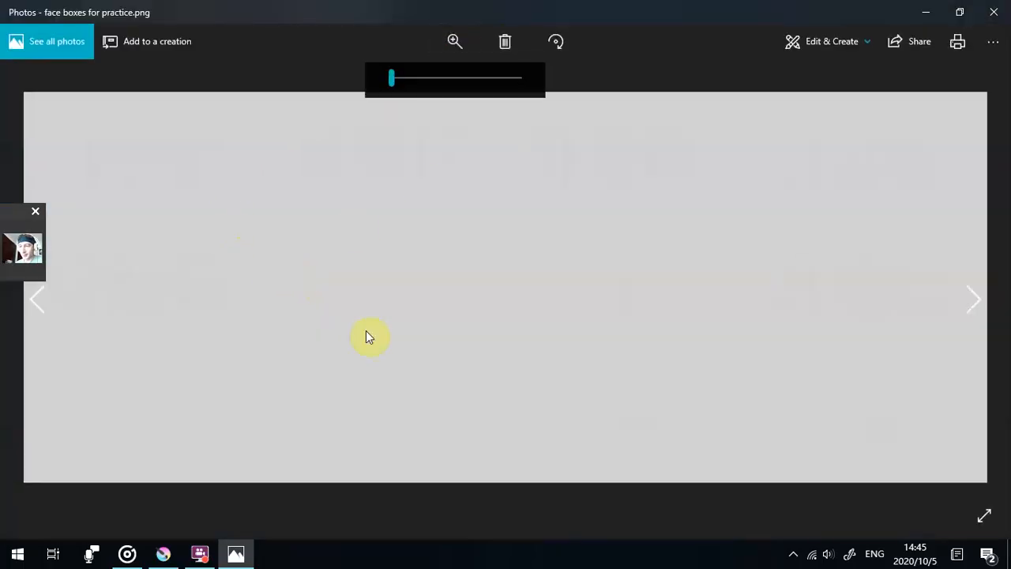
left_click_drag(397, 83, 424, 87)
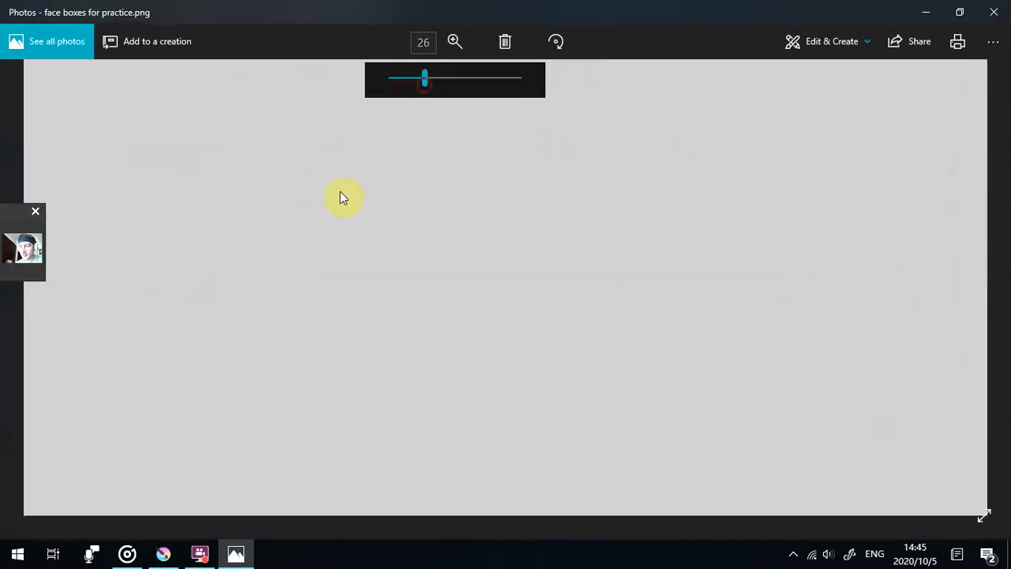
left_click(658, 372)
left_click(512, 316)
left_click_drag(694, 246, 20, 229)
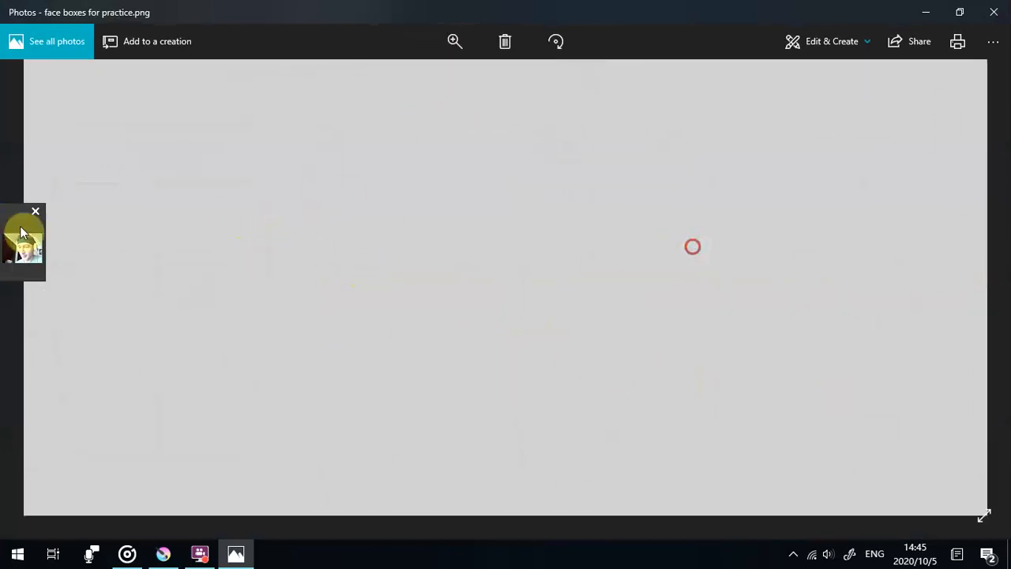
left_click_drag(758, 201, 537, 203)
left_click(624, 267)
left_click_drag(471, 273, 370, 238)
left_click_drag(471, 205, 749, 176)
left_click_drag(303, 311, 553, 356)
left_click_drag(381, 345, 563, 357)
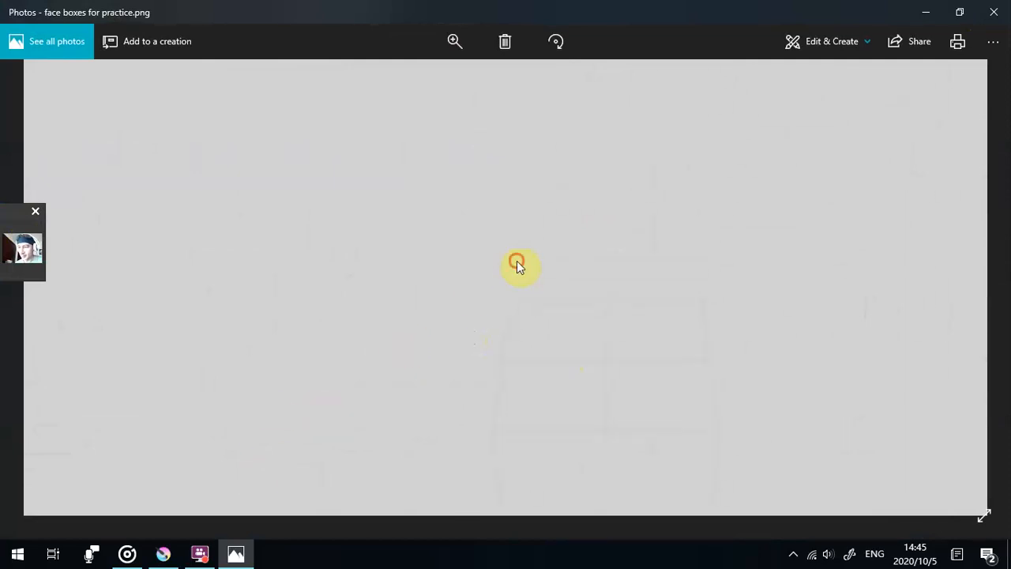
left_click(993, 12)
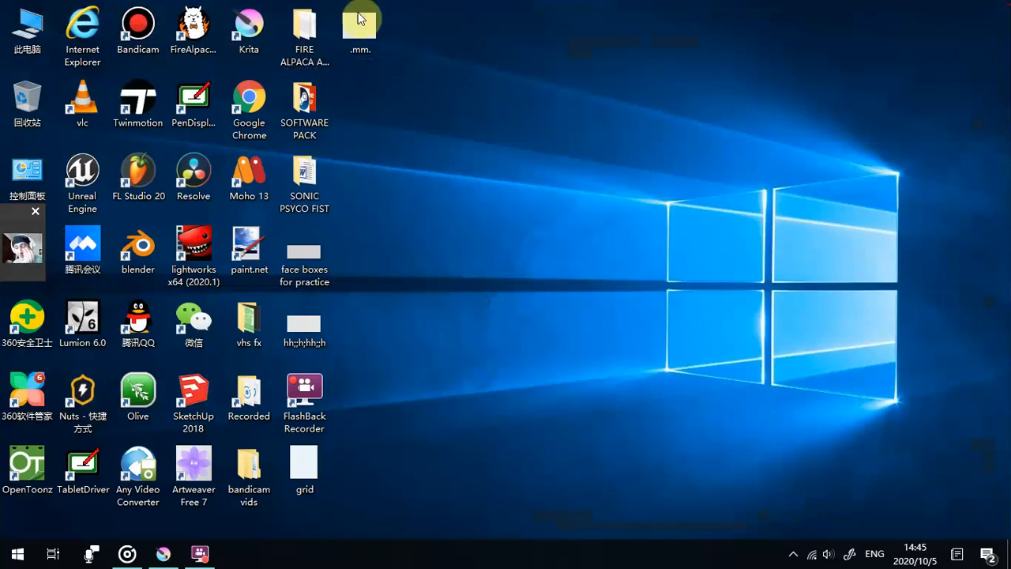
- Start Blender from the desktop and dismiss its splash screen
left_click(81, 176)
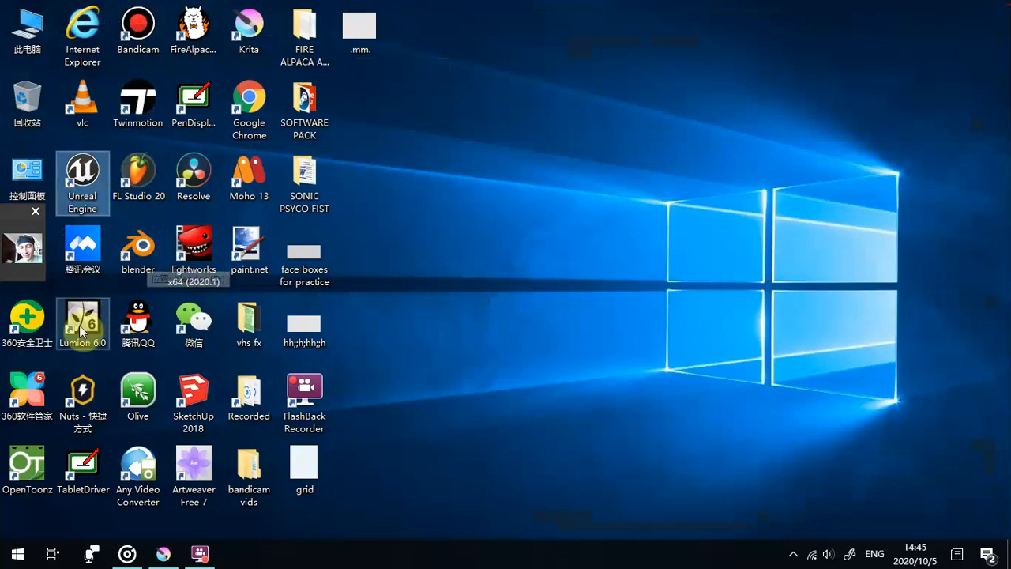
double_click(126, 255)
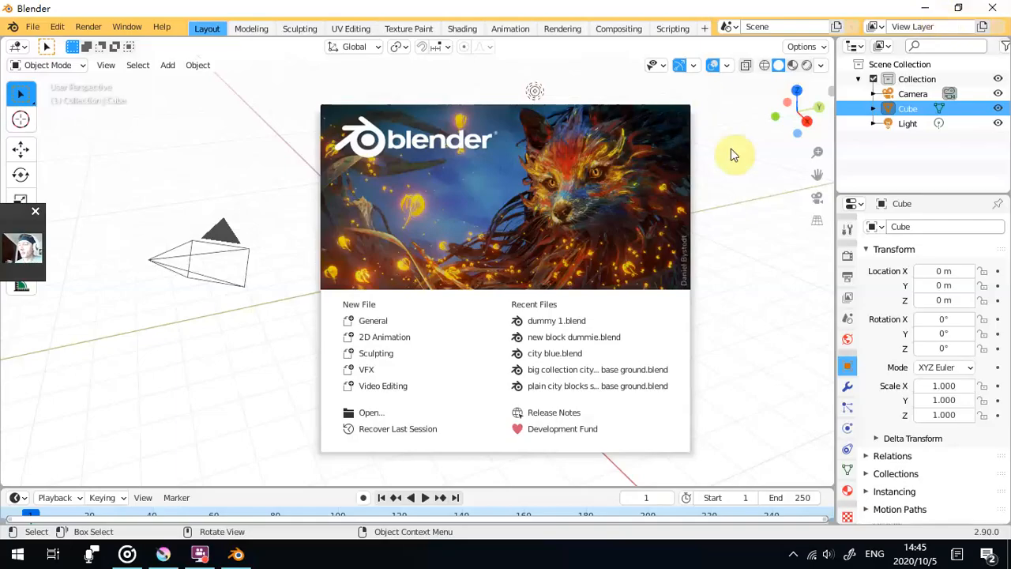
left_click(733, 153)
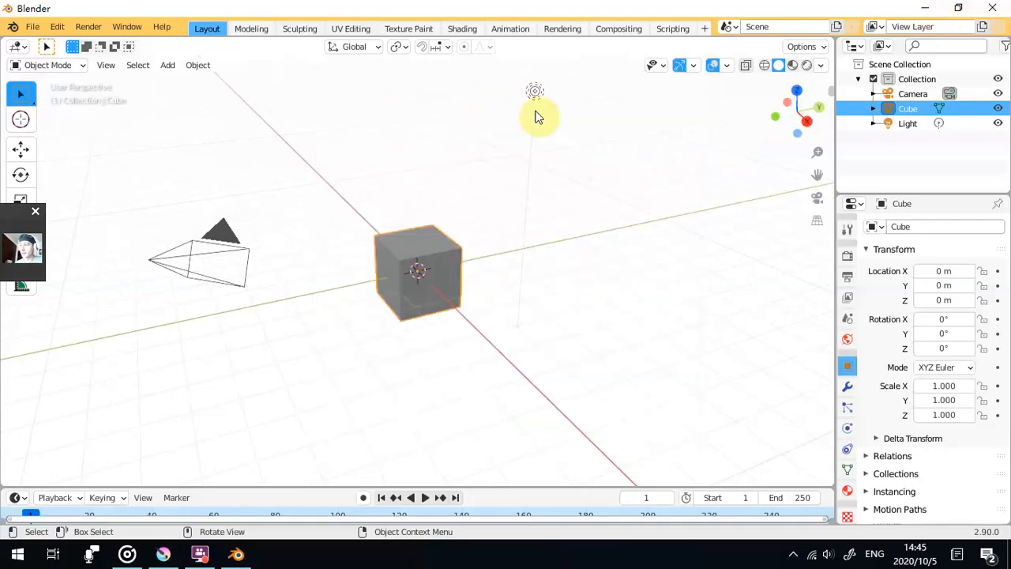
- Delete the default light and camera from the scene, keeping the cube, and minimise Blender
left_click(534, 91)
key("Delete")
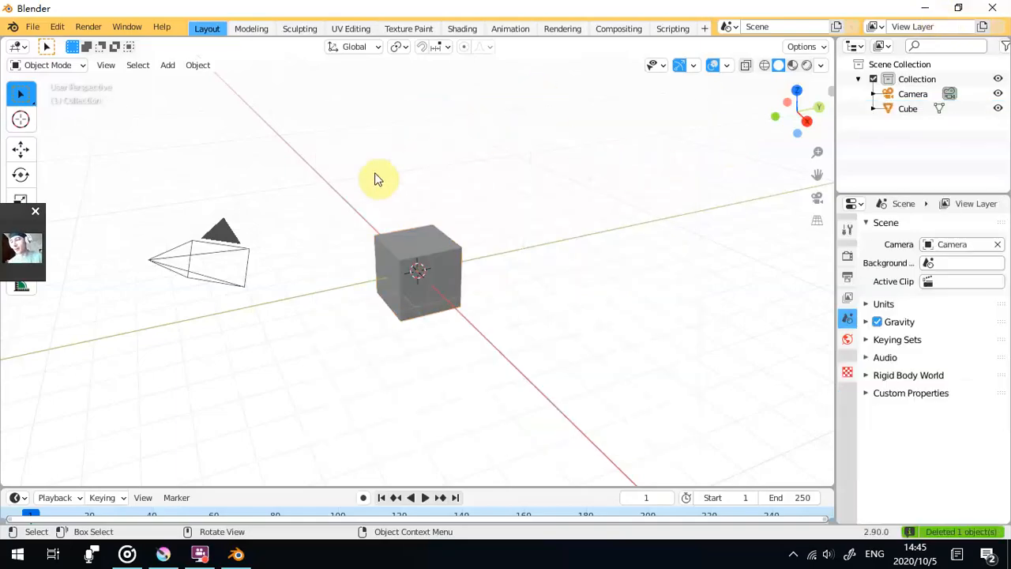
left_click(216, 266)
key("Delete")
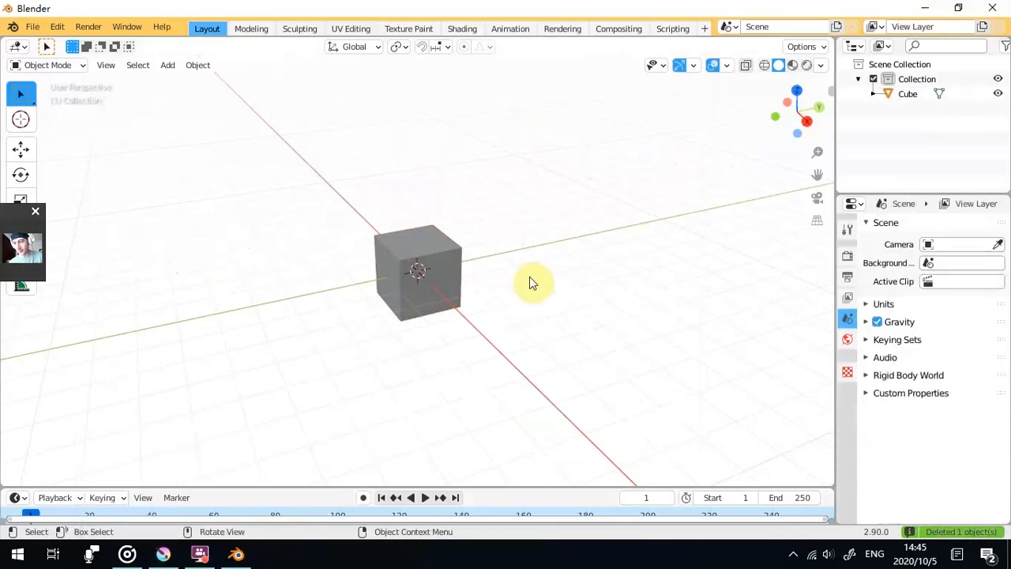
left_click(923, 8)
- Start FireAlpaca from the desktop and dismiss its advertisement window
left_click(125, 43)
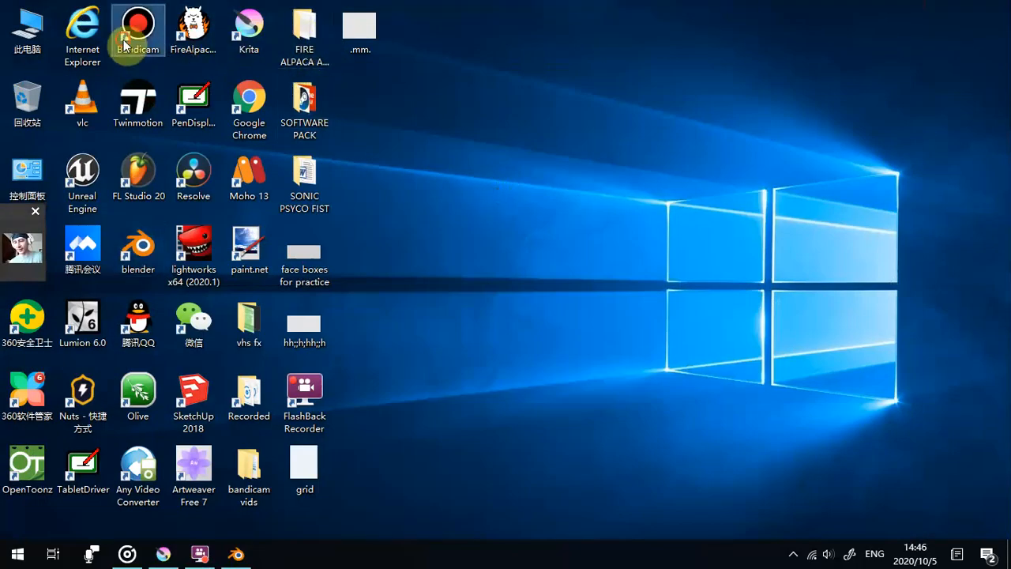
double_click(194, 51)
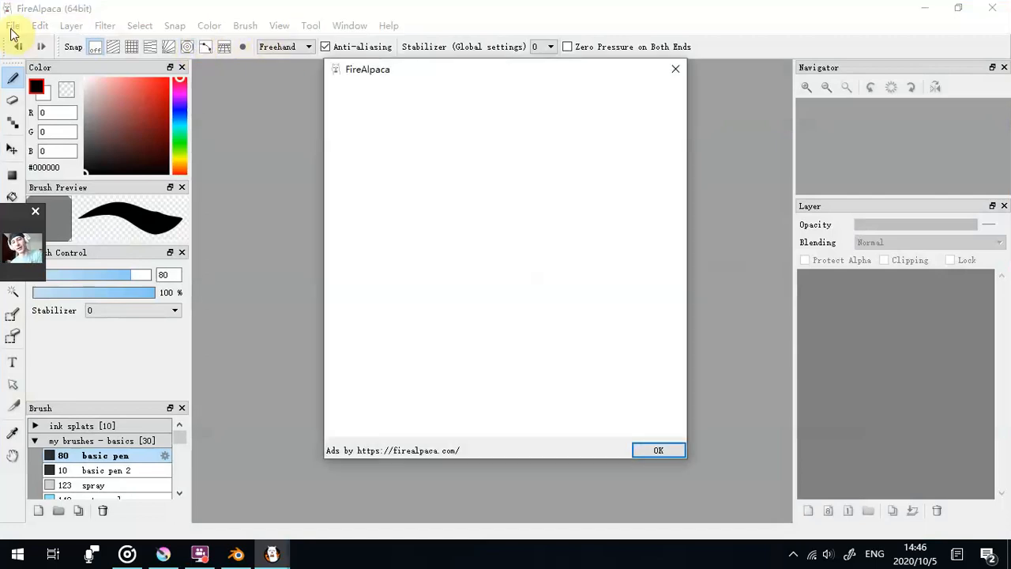
left_click(680, 72)
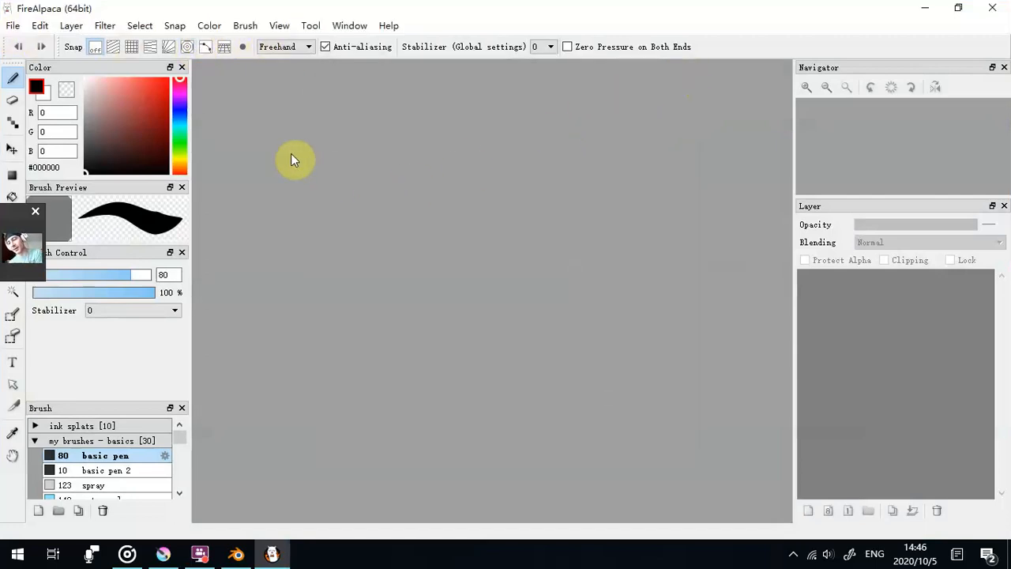
left_click(12, 27)
left_click(14, 29)
left_click(14, 31)
left_click(19, 44)
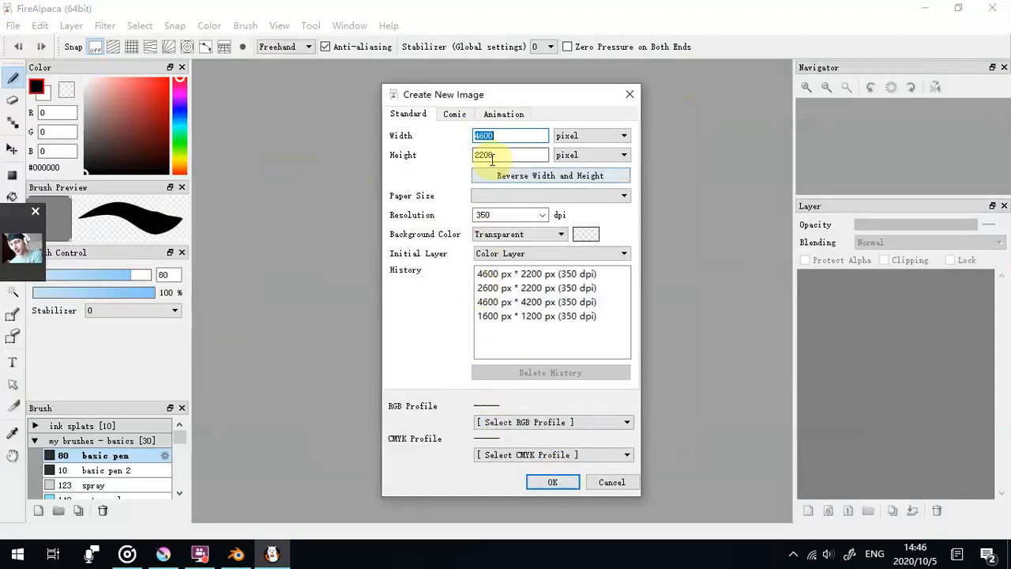
left_click(630, 94)
- Open the wide screen cinema canvas from the FIRE ALPACA AND KRITA SHORTCUTS folder on the desktop
left_click(13, 26)
left_click(36, 82)
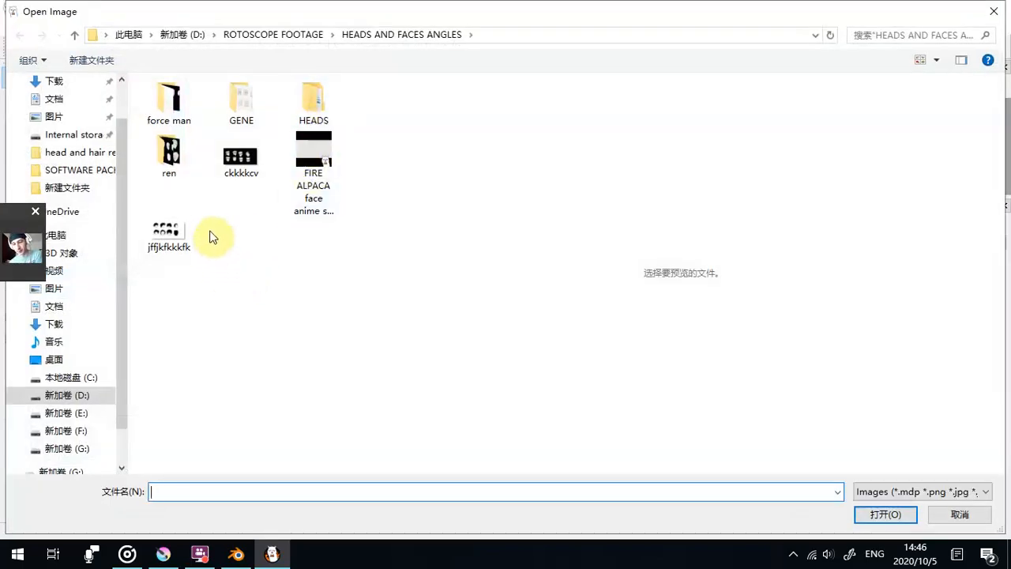
left_click(104, 34)
left_click(111, 50)
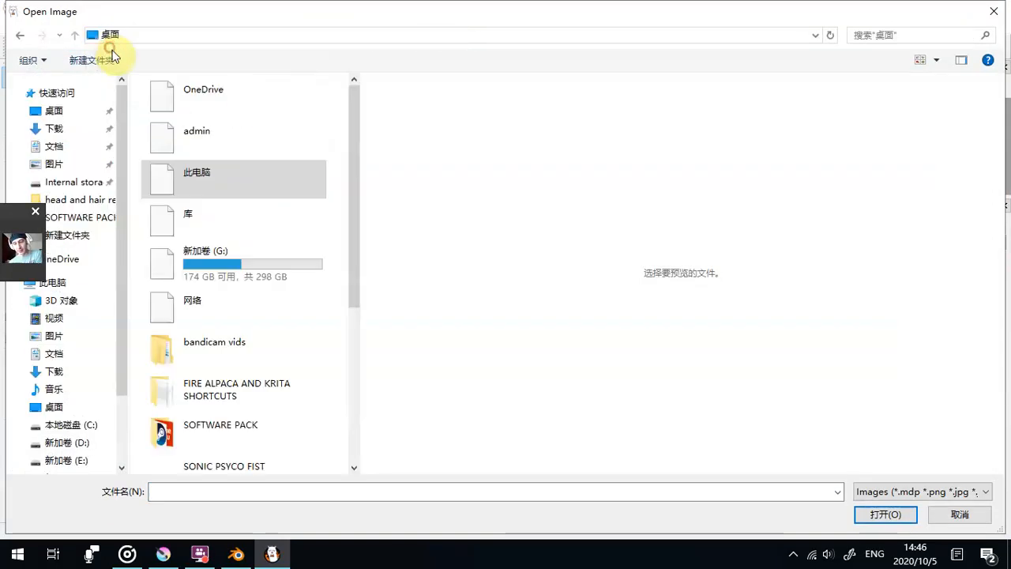
left_click_drag(354, 218, 353, 277)
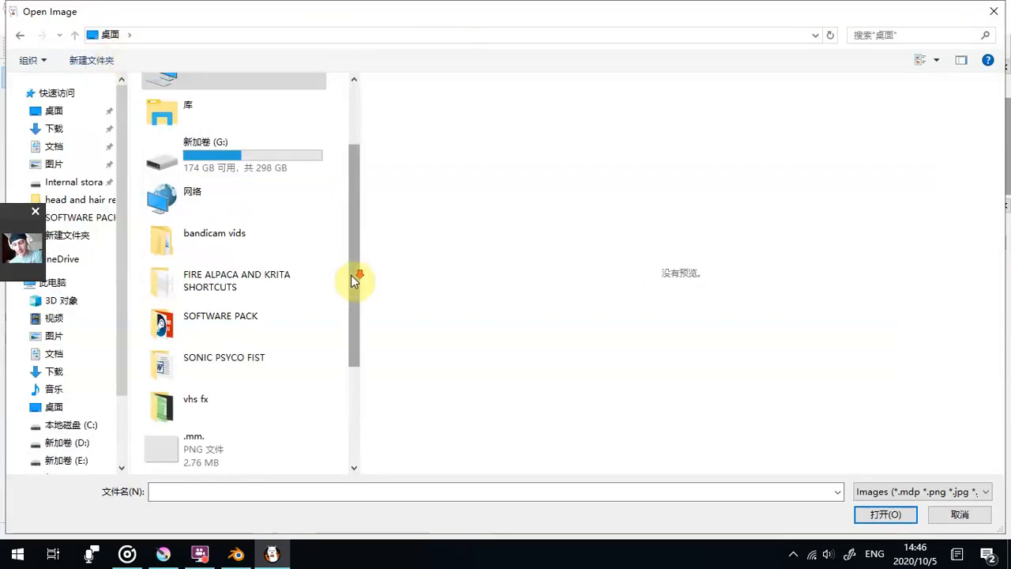
double_click(242, 300)
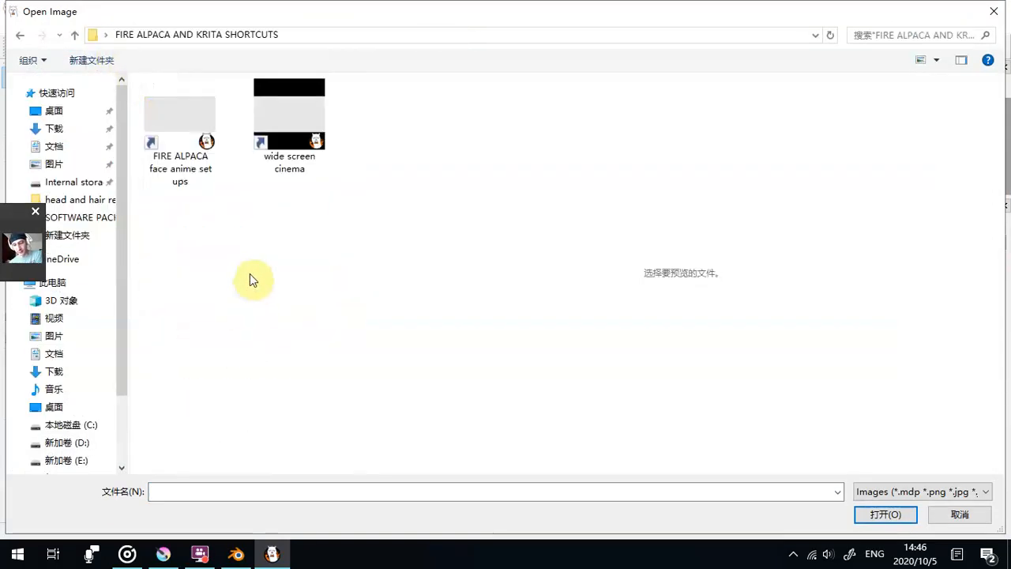
double_click(292, 140)
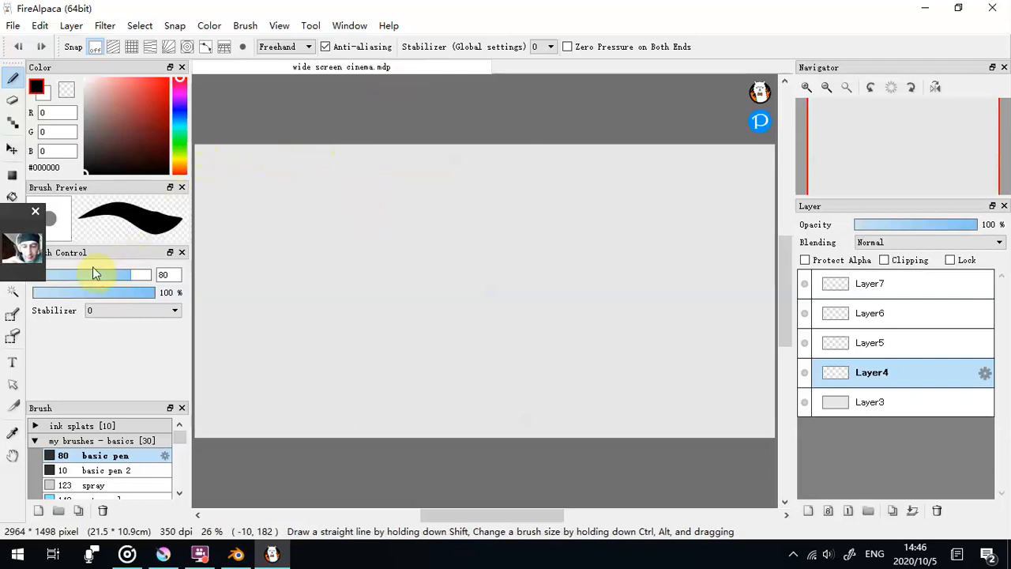
- Move the floating webcam preview off the drawing tools to the canvas's upper edge, and minimise FireAlpaca
left_click_drag(30, 220, 747, 44)
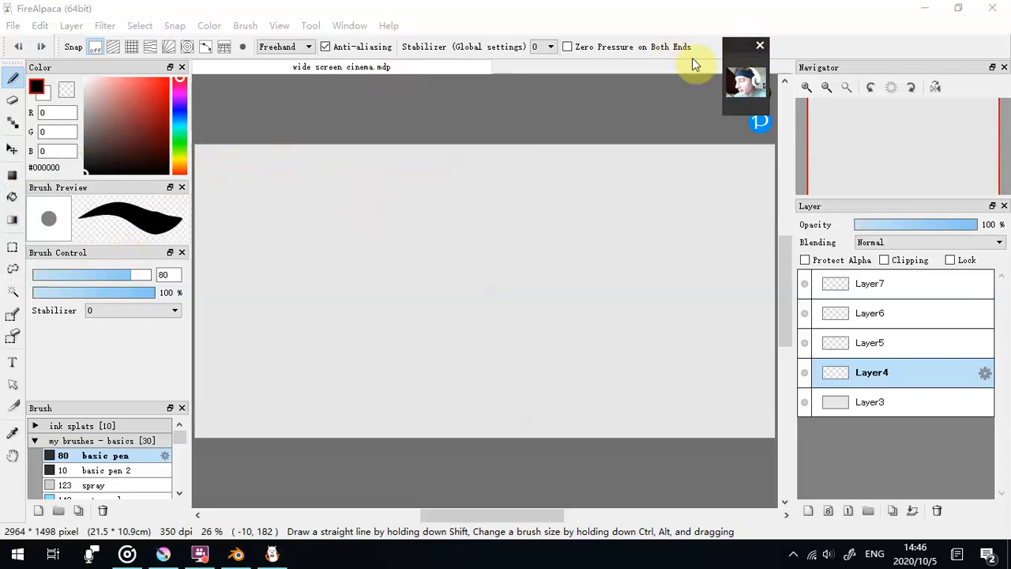
mouse_move(192, 558)
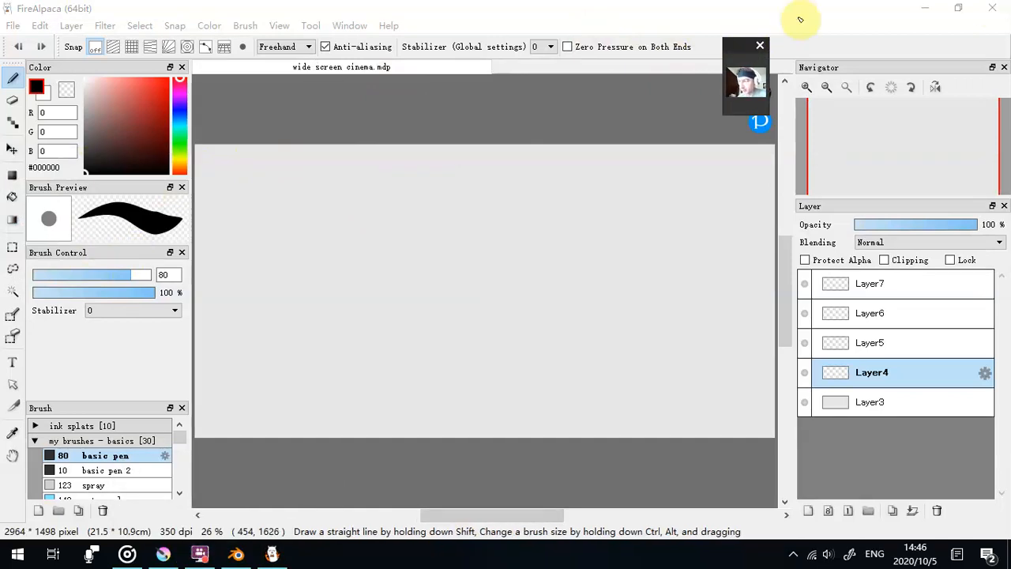
left_click(946, 6)
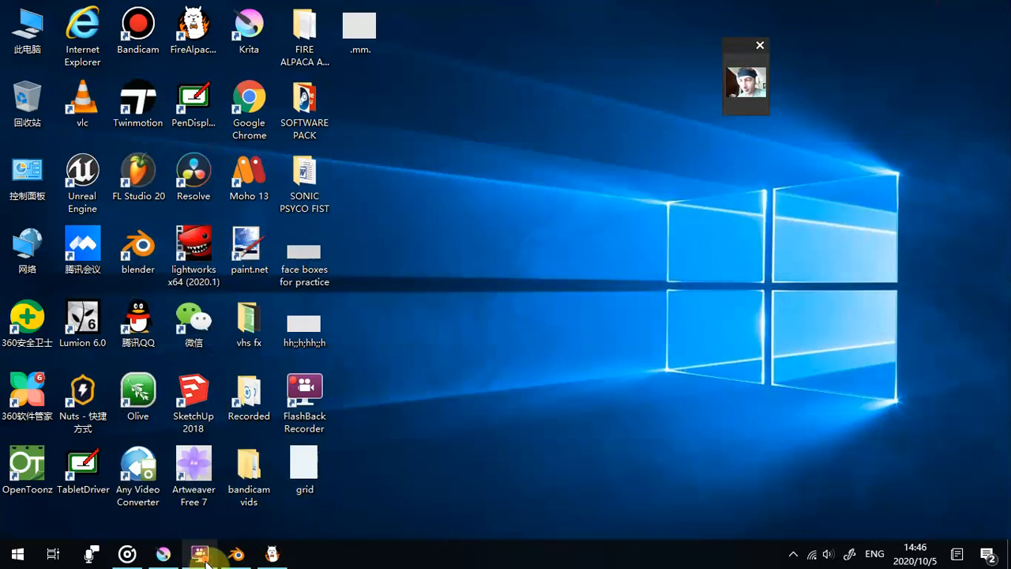
left_click(793, 554)
left_click(818, 498)
left_click(818, 498)
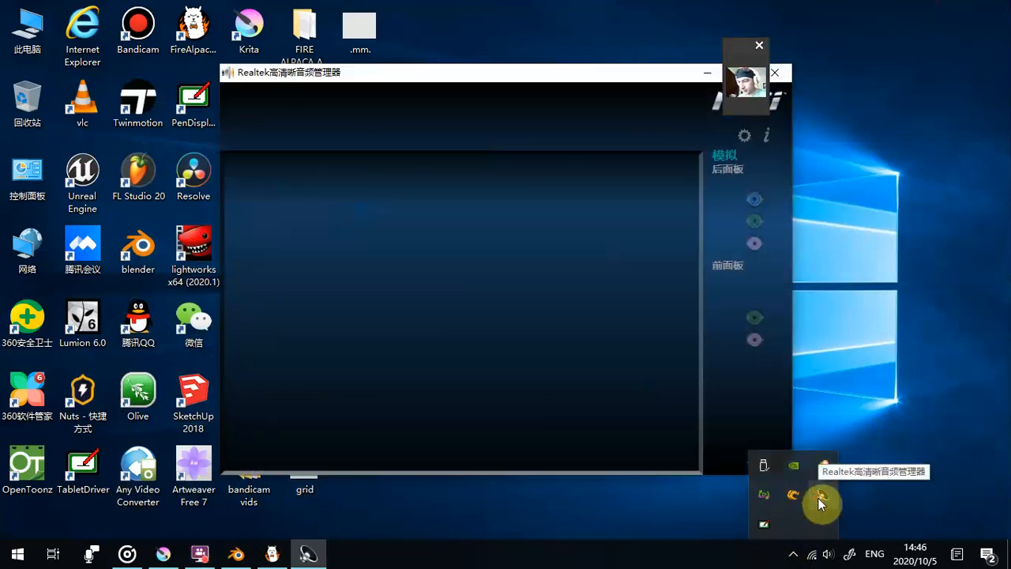
left_click_drag(472, 164, 275, 273)
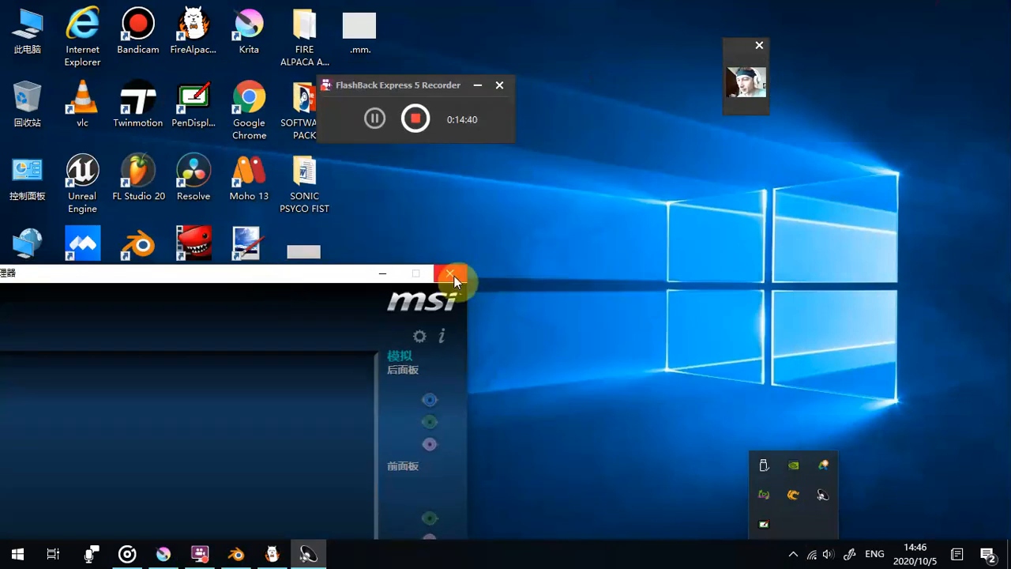
left_click(450, 276)
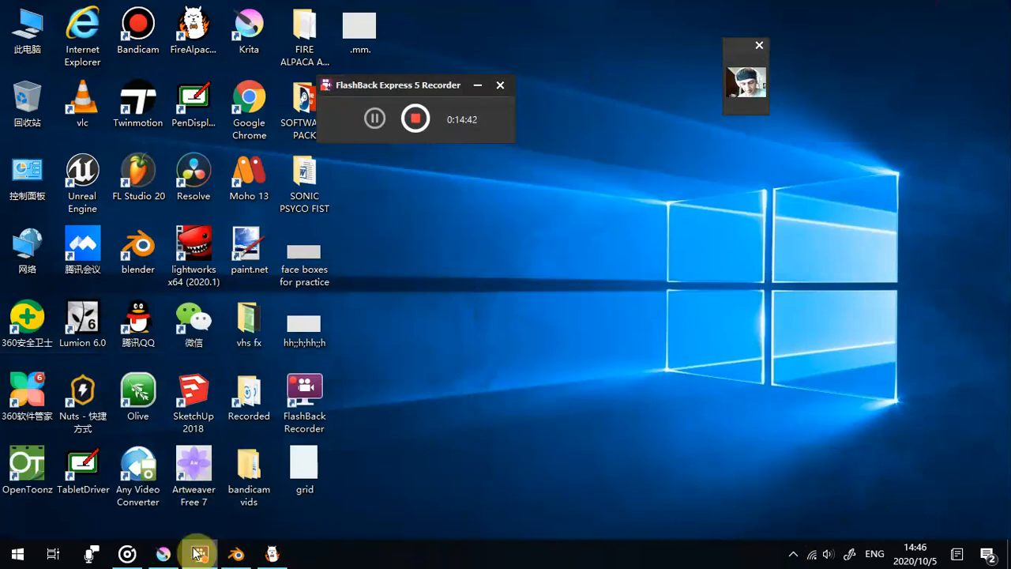
- Switch back to FireAlpaca, set the pen brush size to 6 and pick the muted reddish colour #A27474
left_click(272, 555)
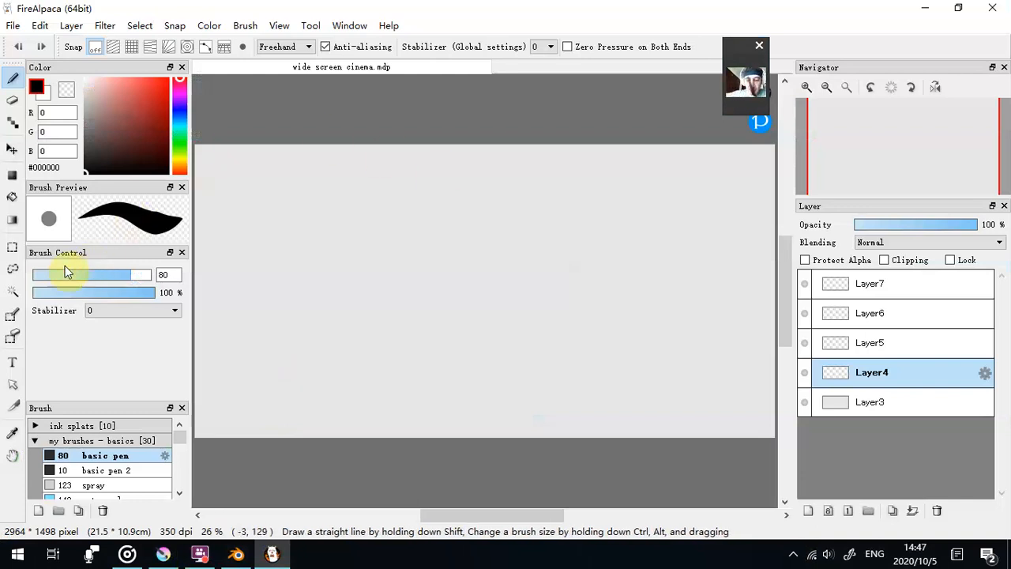
left_click_drag(75, 274, 45, 274)
left_click(108, 113)
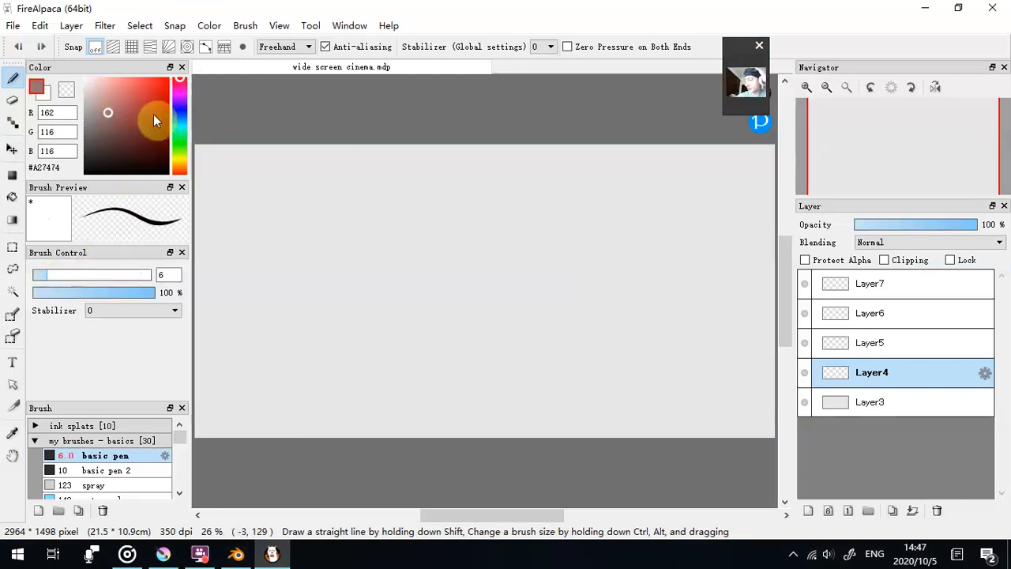
- Sketch three head ovals in a row on Layer4, each with curved guide lines for a different facing direction
mouse_move(315, 209)
left_mouse_down()
mouse_move(361, 203)
mouse_move(333, 191)
mouse_move(369, 225)
mouse_move(349, 204)
mouse_move(339, 266)
left_mouse_up()
mouse_move(449, 260)
left_mouse_down()
mouse_move(492, 207)
mouse_move(444, 238)
mouse_move(488, 235)
left_mouse_up()
left_click_drag(459, 193, 458, 257)
mouse_move(602, 246)
left_mouse_down()
mouse_move(635, 217)
mouse_move(604, 246)
left_mouse_up()
left_click_drag(571, 229, 637, 219)
left_click_drag(594, 179, 609, 241)
left_click_drag(313, 226, 313, 237)
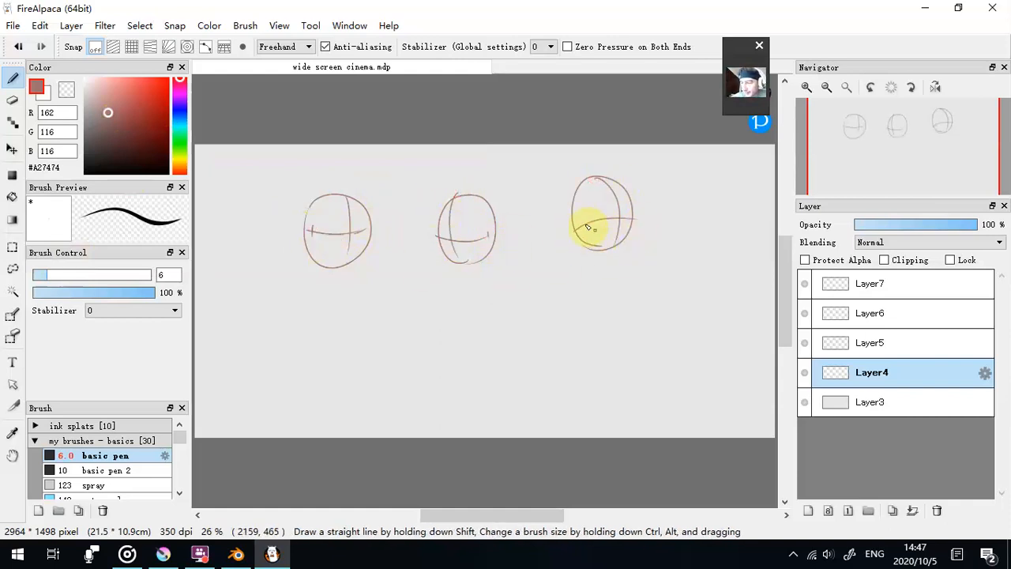
- Fade the guide layer to 36% opacity and draw the first head's face, ear and hair on a new layer above it
mouse_move(869, 226)
left_mouse_down()
mouse_move(891, 266)
mouse_move(883, 229)
left_mouse_up()
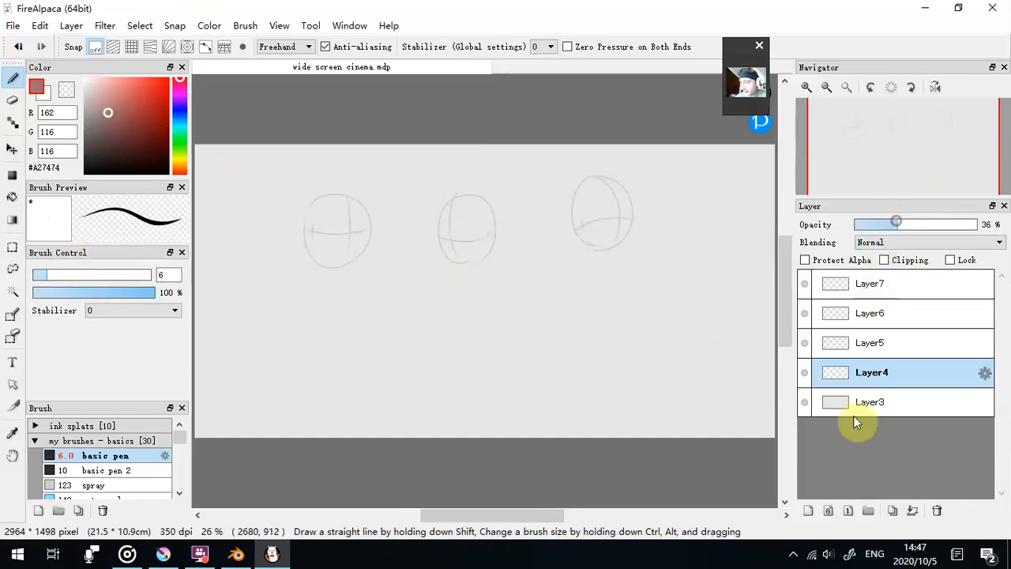
left_click(809, 510)
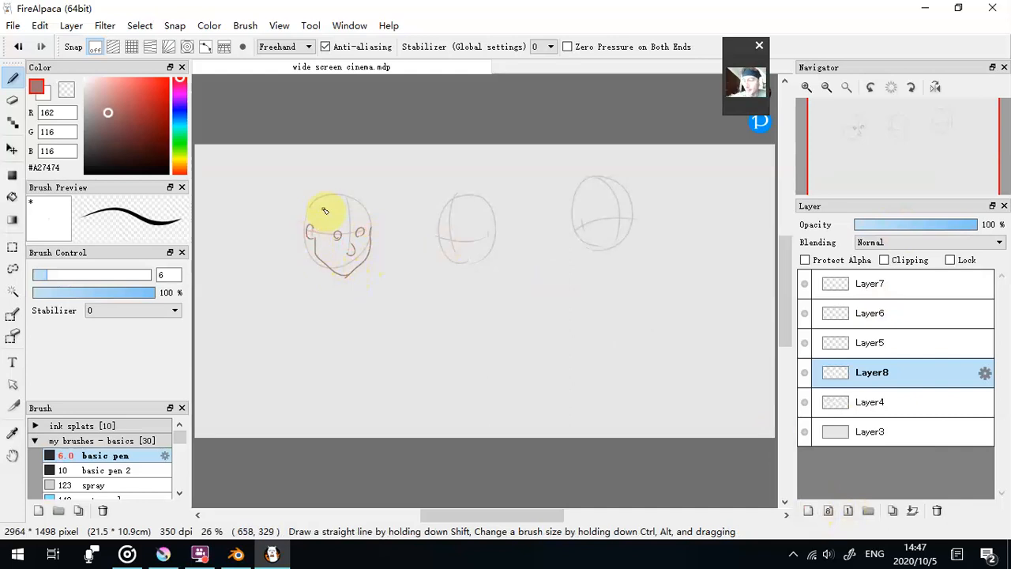
mouse_move(345, 200)
left_mouse_down()
mouse_move(314, 230)
mouse_move(365, 204)
mouse_move(371, 224)
mouse_move(361, 199)
mouse_move(313, 233)
mouse_move(352, 221)
left_mouse_up()
left_click_drag(311, 227, 314, 241)
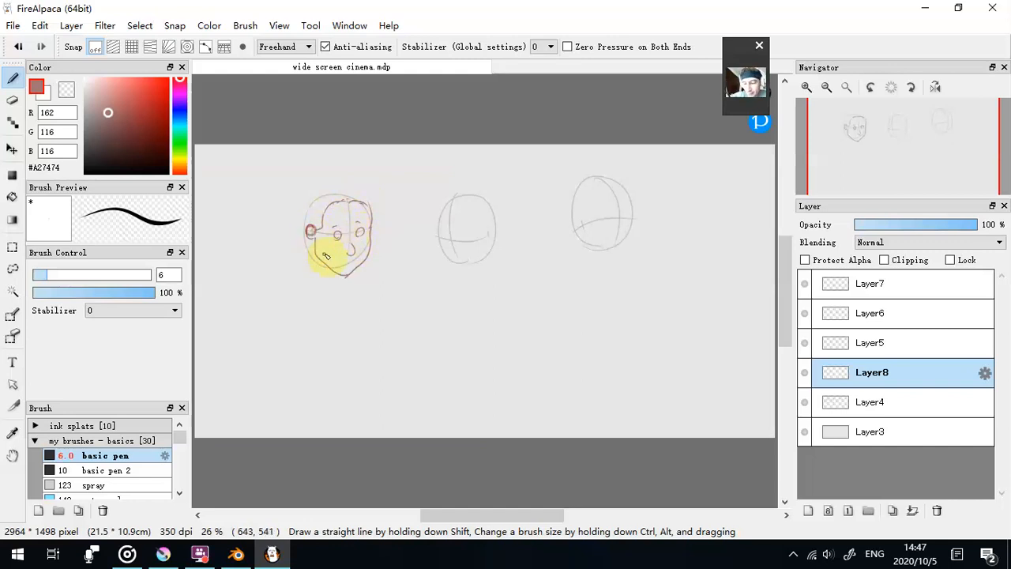
mouse_move(309, 245)
left_mouse_down()
mouse_move(308, 256)
mouse_move(289, 213)
mouse_move(313, 176)
mouse_move(362, 191)
left_mouse_up()
mouse_move(303, 234)
left_mouse_down()
mouse_move(320, 202)
mouse_move(360, 188)
mouse_move(316, 178)
left_mouse_up()
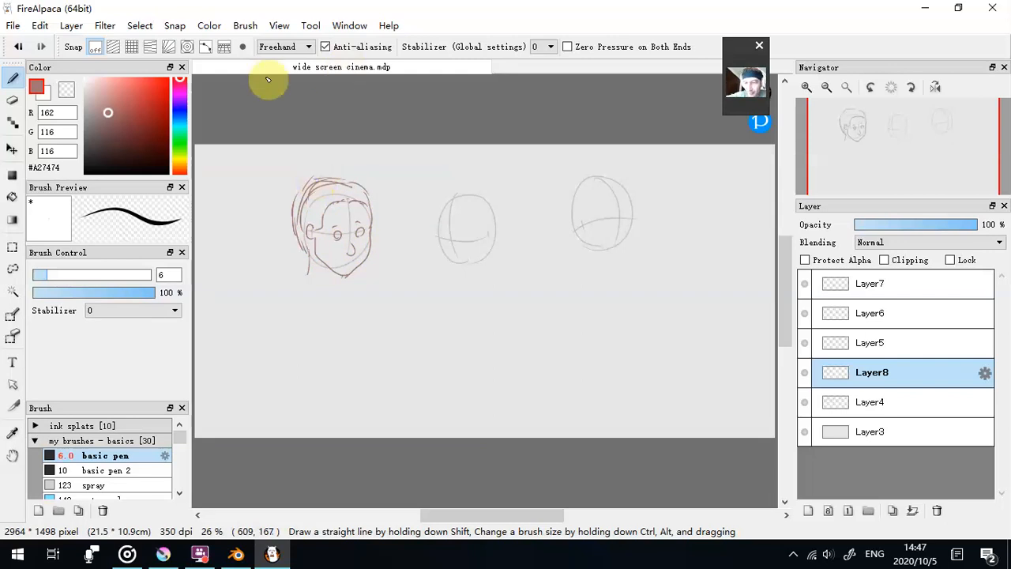
- Erase the first head's outer hair with the transparent colour at size 18 and redraw it at brush size 4.7
left_click(66, 91)
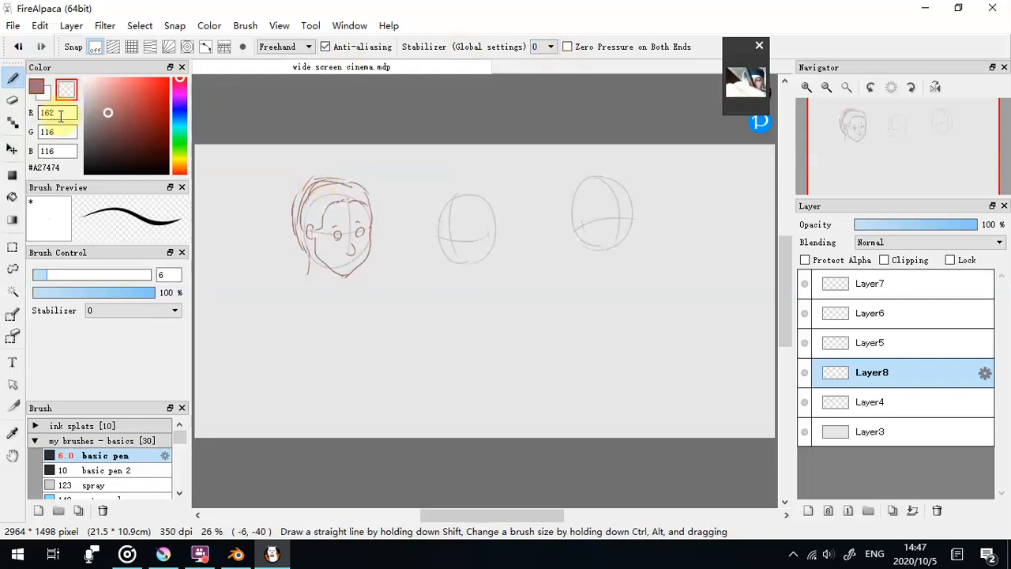
left_click(75, 275)
mouse_move(293, 222)
left_mouse_down()
mouse_move(300, 185)
mouse_move(314, 177)
left_mouse_up()
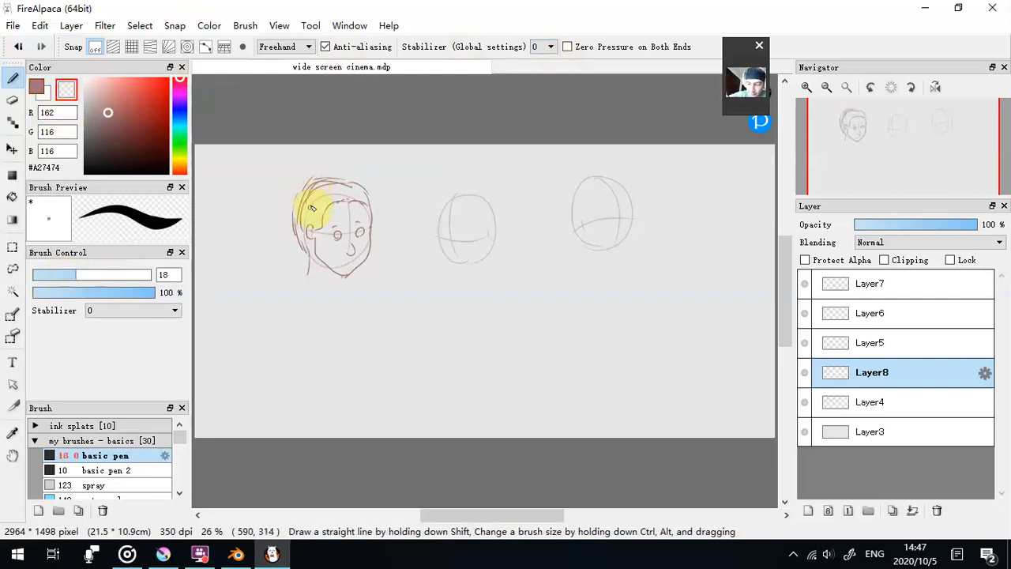
mouse_move(305, 218)
left_mouse_down()
mouse_move(320, 201)
mouse_move(310, 198)
left_mouse_up()
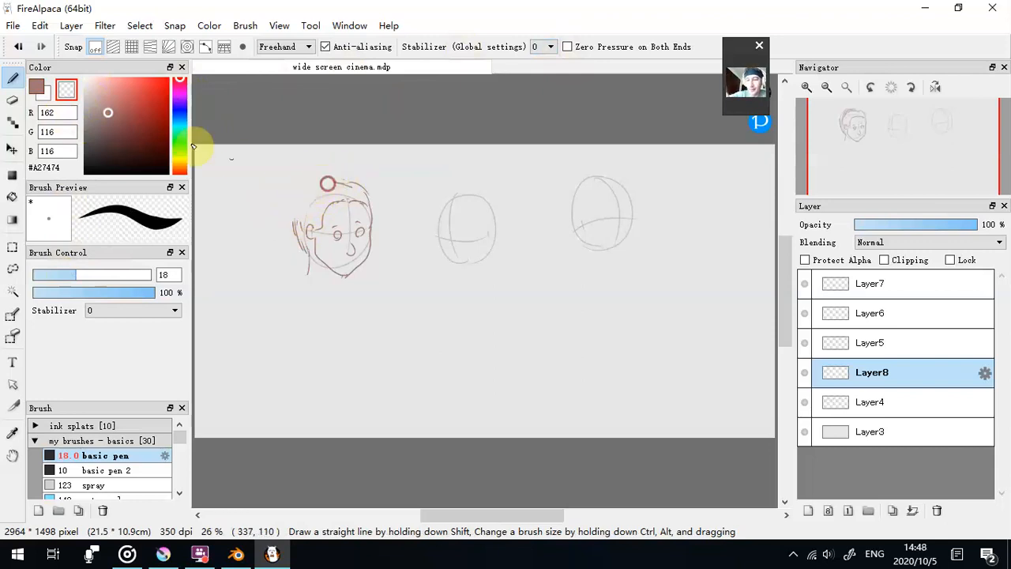
left_click(37, 87)
left_click(38, 274)
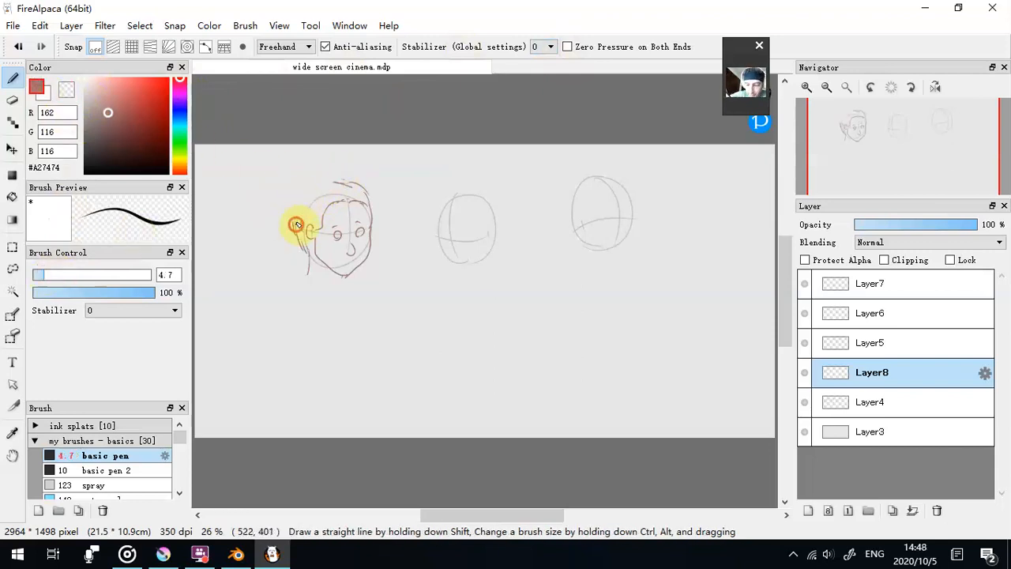
mouse_move(302, 207)
left_mouse_down()
mouse_move(330, 180)
mouse_move(358, 186)
left_mouse_up()
- Draw the second head's face, jaw, ears and hair with a zigzag fringe over its guide oval at brush size 6.6
left_click(47, 273)
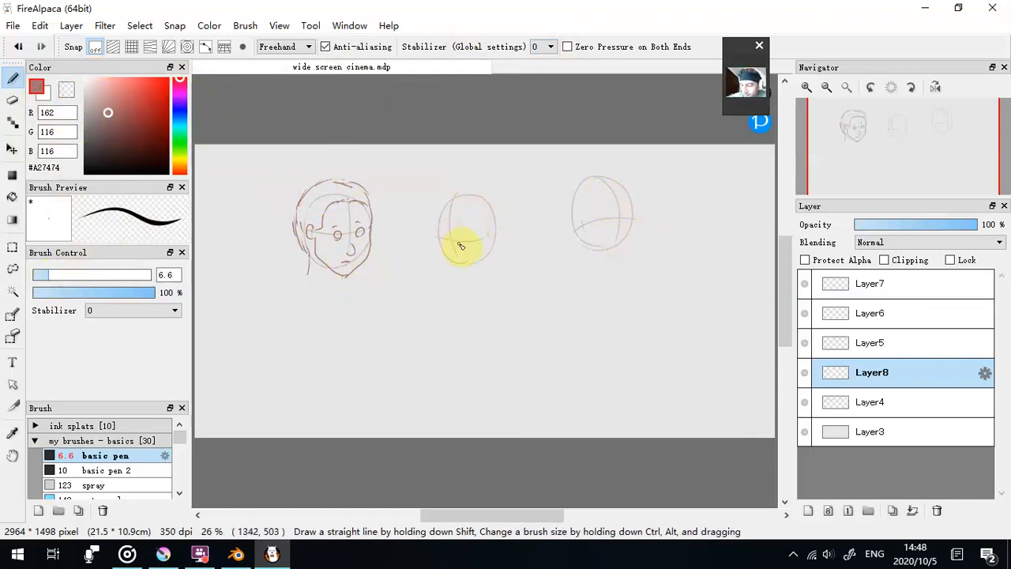
mouse_move(458, 252)
left_mouse_down()
mouse_move(460, 282)
mouse_move(491, 257)
mouse_move(458, 267)
left_mouse_up()
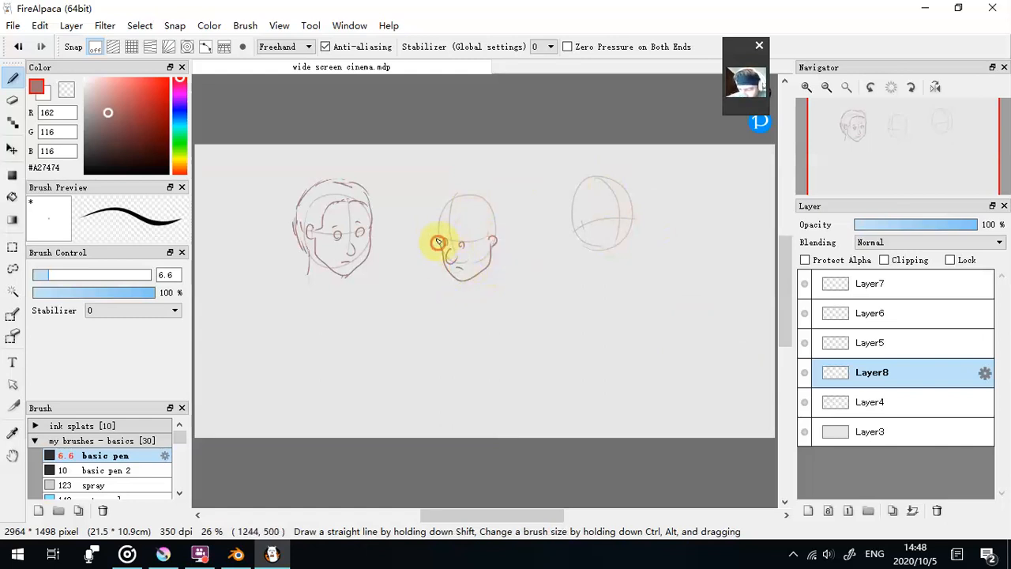
left_click_drag(498, 218, 492, 243)
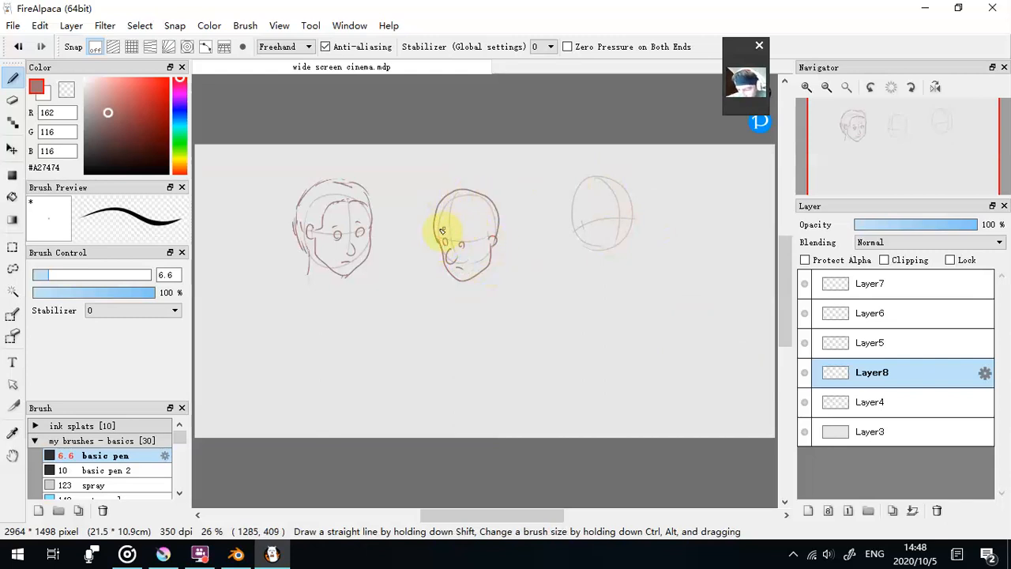
mouse_move(426, 229)
left_mouse_down()
mouse_move(450, 228)
mouse_move(494, 233)
left_mouse_up()
mouse_move(438, 203)
left_mouse_down()
mouse_move(482, 193)
mouse_move(504, 234)
left_mouse_up()
left_click(75, 88)
mouse_move(436, 218)
left_mouse_down()
mouse_move(447, 199)
mouse_move(496, 224)
left_mouse_up()
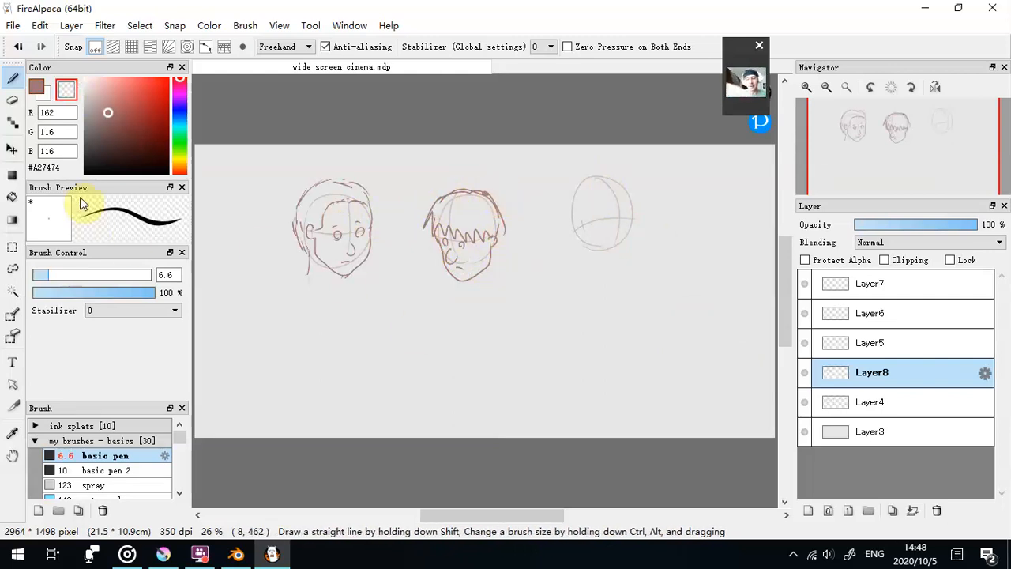
- Erase the first head's hairline with the transparent colour and paint a jagged fringe over its forehead at brush size 18
left_click_drag(71, 274, 78, 280)
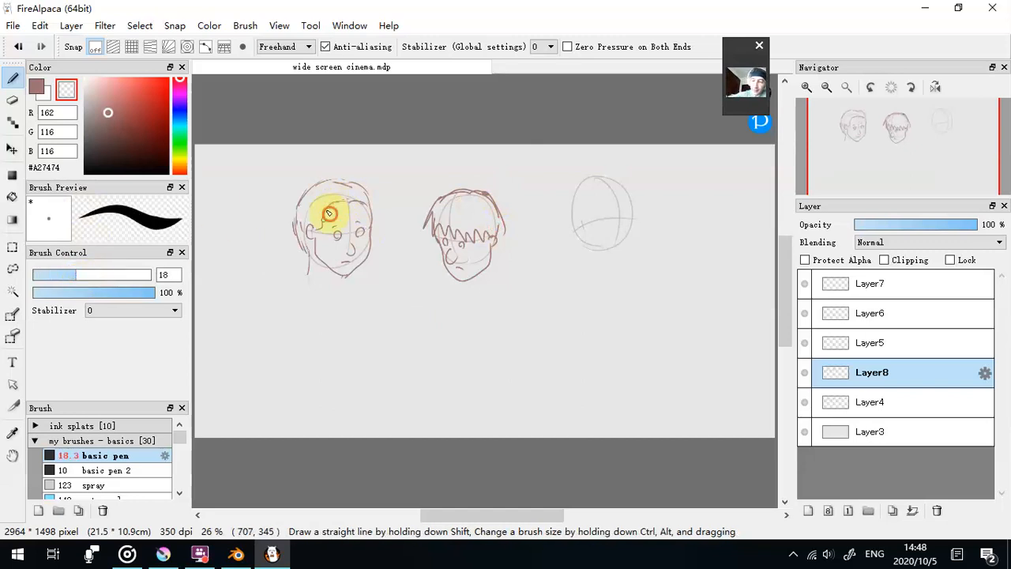
key("x")
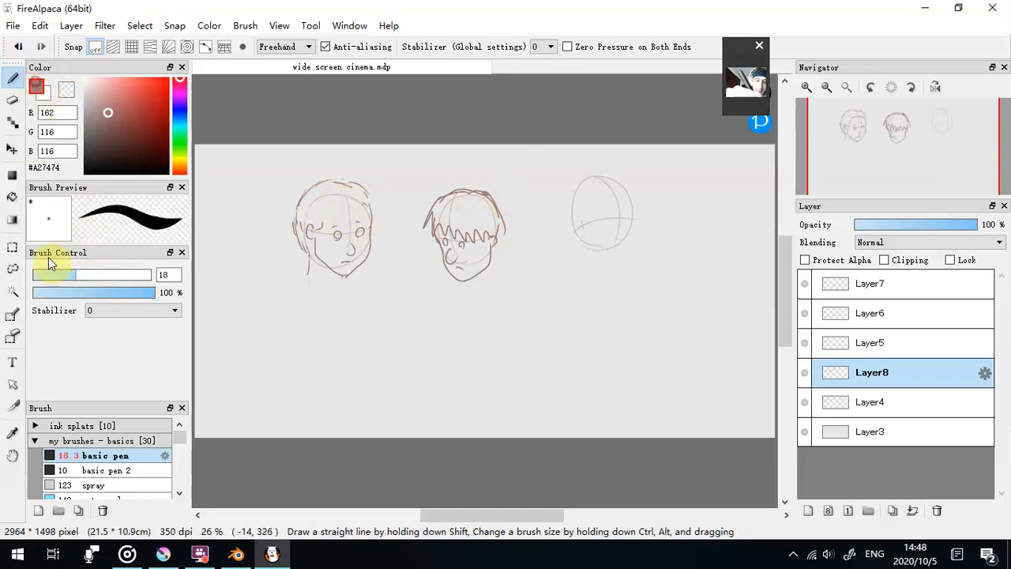
mouse_move(319, 214)
left_mouse_down()
mouse_move(327, 224)
mouse_move(365, 219)
mouse_move(371, 201)
left_mouse_up()
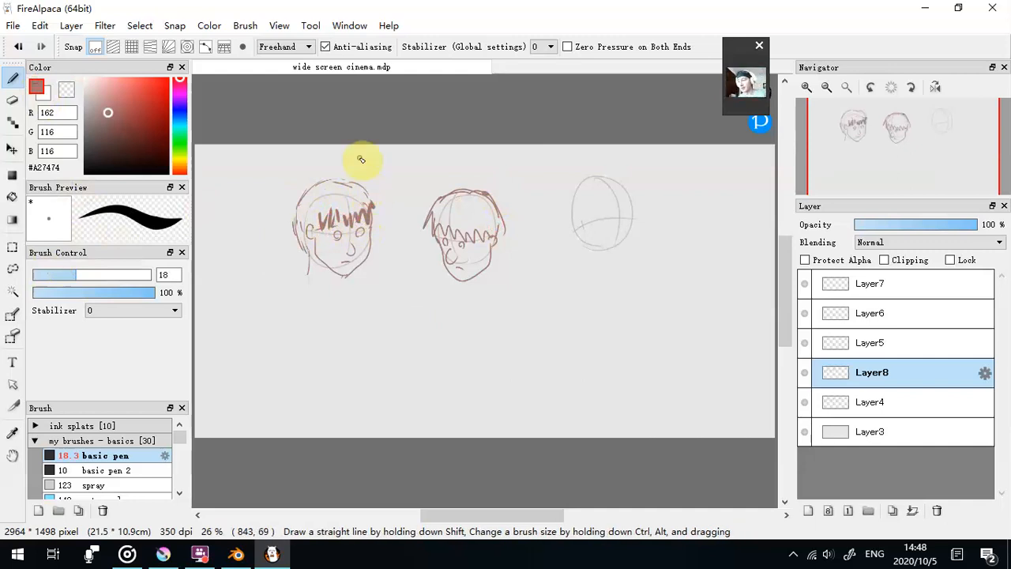
- Toggle the guide layer's visibility to compare the sketches, and delete both Layer4 and Layer8
left_click(804, 402)
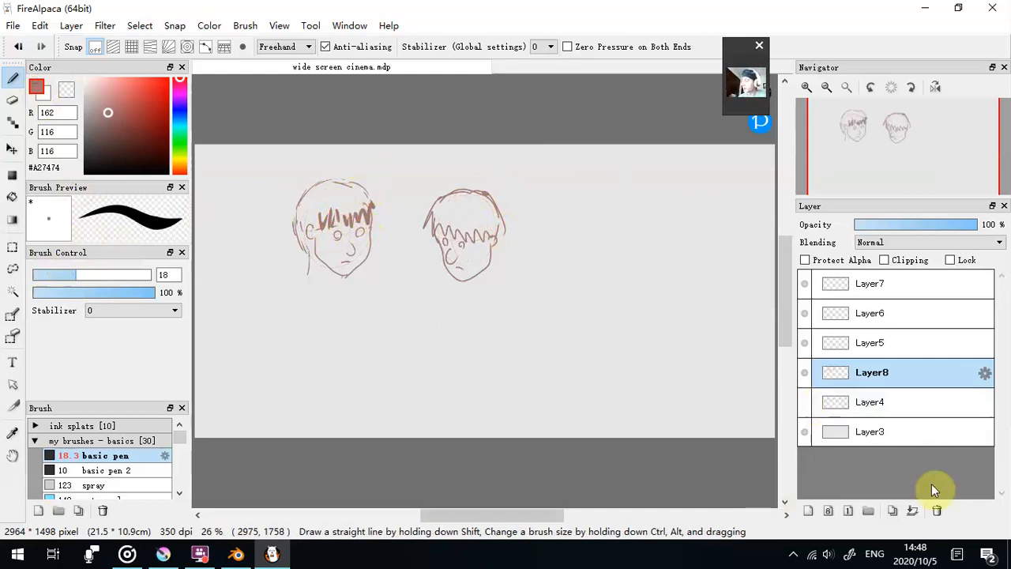
left_click(916, 402)
left_click(804, 402)
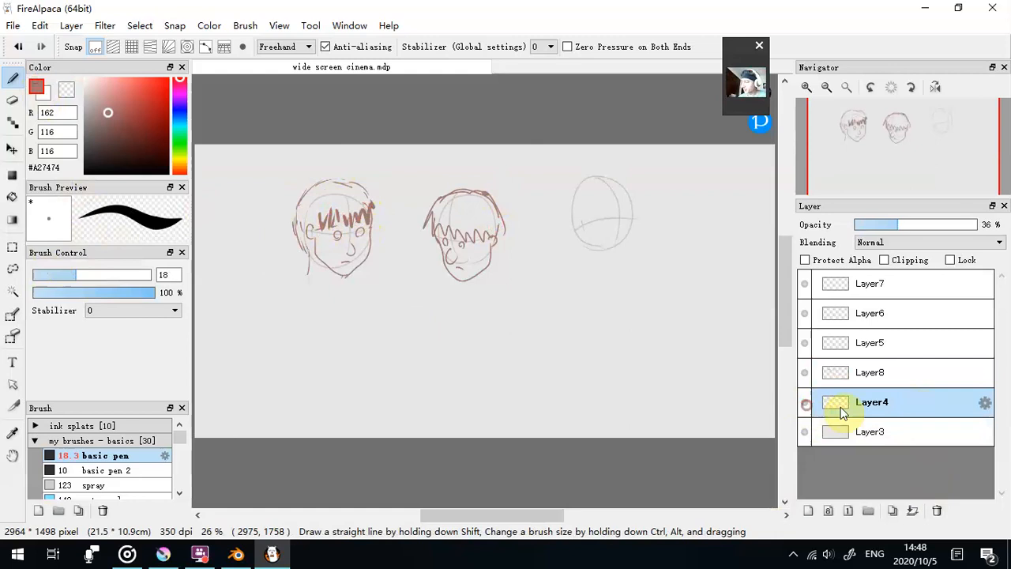
left_click(937, 510)
left_click(937, 510)
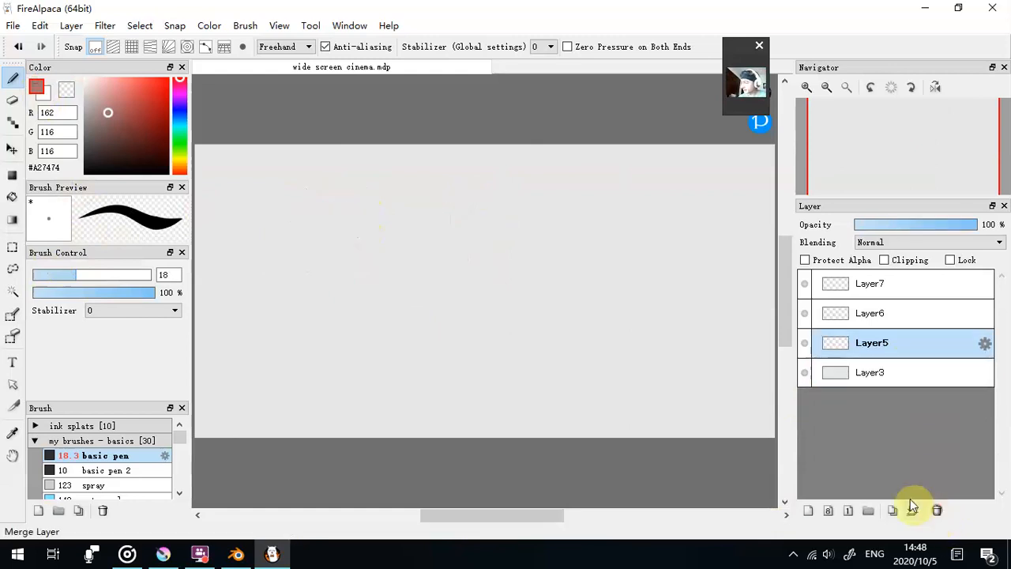
- Draw a front-facing head oval with crossed guide lines on Layer5 at brush size 5.7, undoing the line extended below the chin
left_click_drag(50, 274, 41, 274)
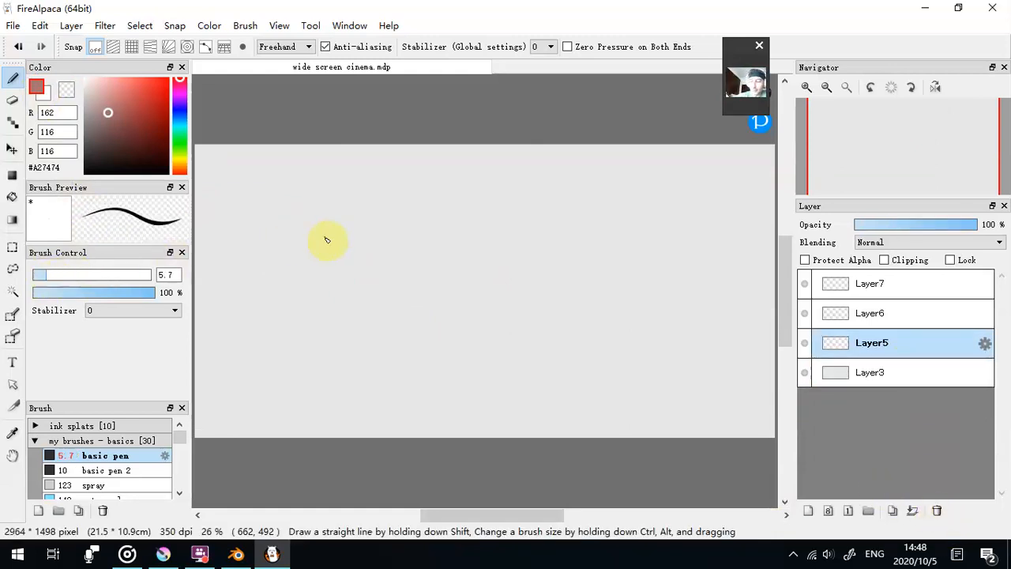
left_click_drag(293, 210, 335, 194)
left_click_drag(306, 270, 292, 197)
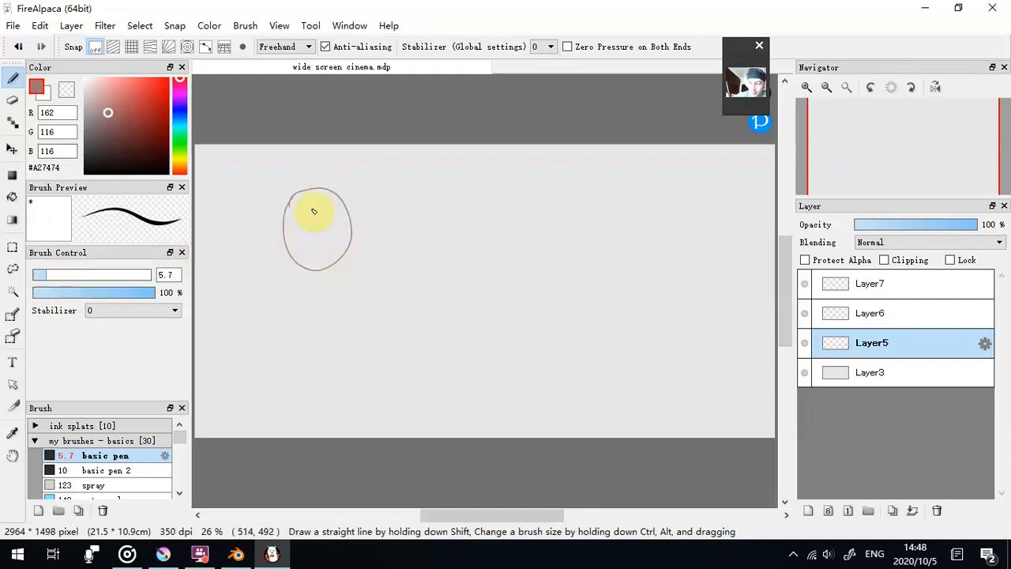
left_click_drag(316, 190, 319, 220)
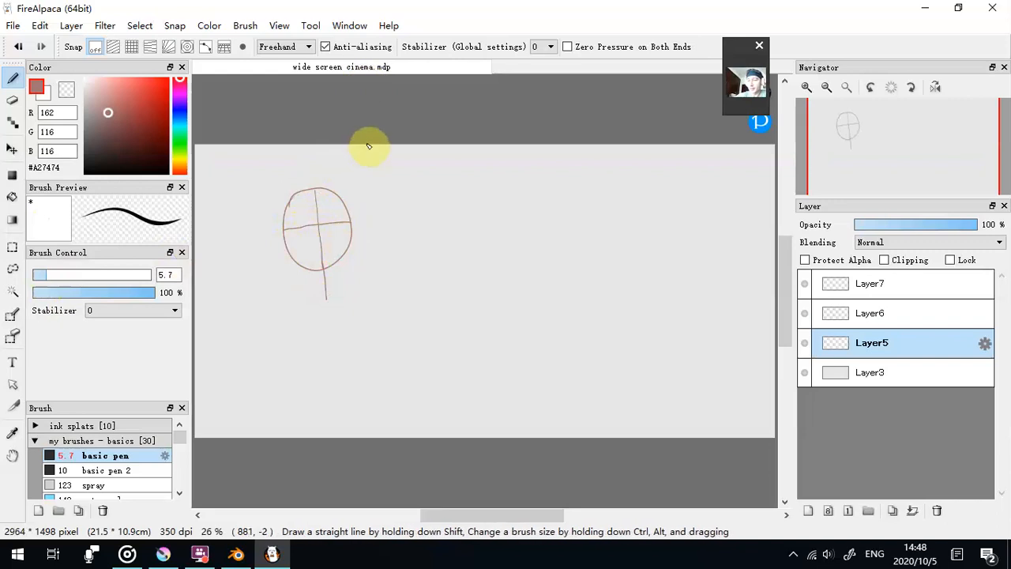
left_click(40, 28)
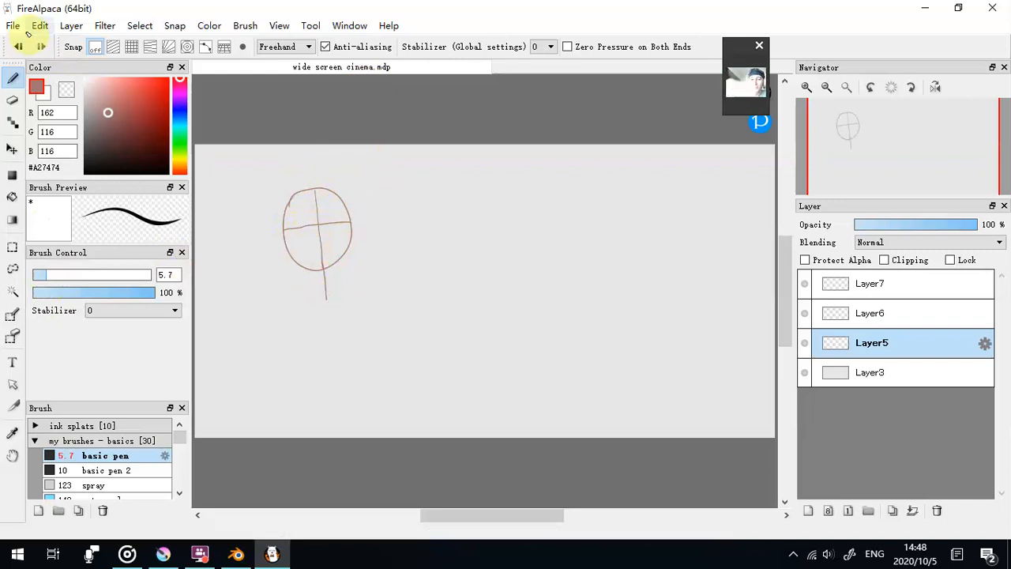
left_click(41, 29)
left_click(19, 47)
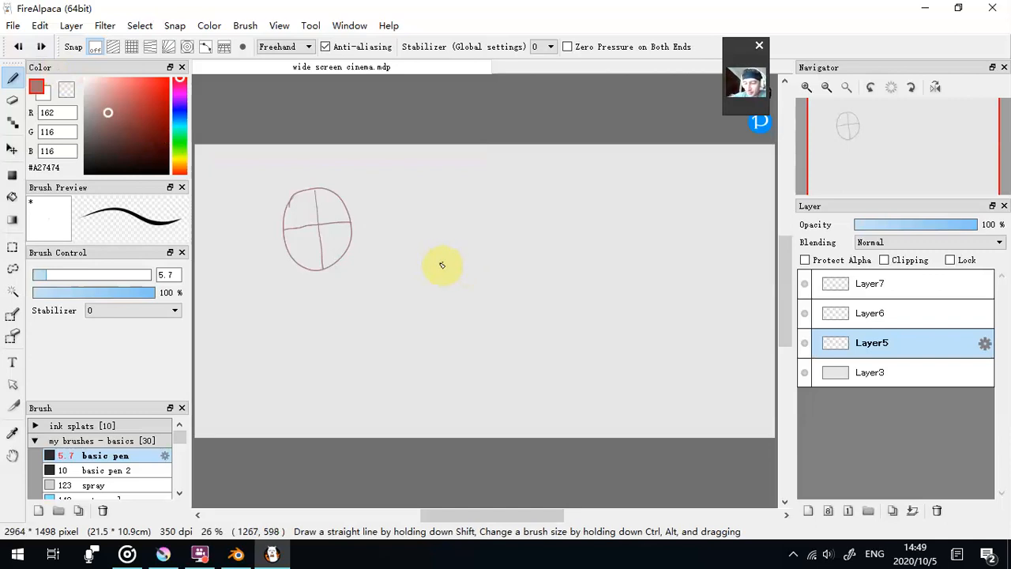
- Draw two more head ovals beside the first, each with crossed guide lines, a nose mark and a pointed jaw
mouse_move(456, 186)
left_mouse_down()
mouse_move(469, 210)
mouse_move(443, 259)
left_mouse_up()
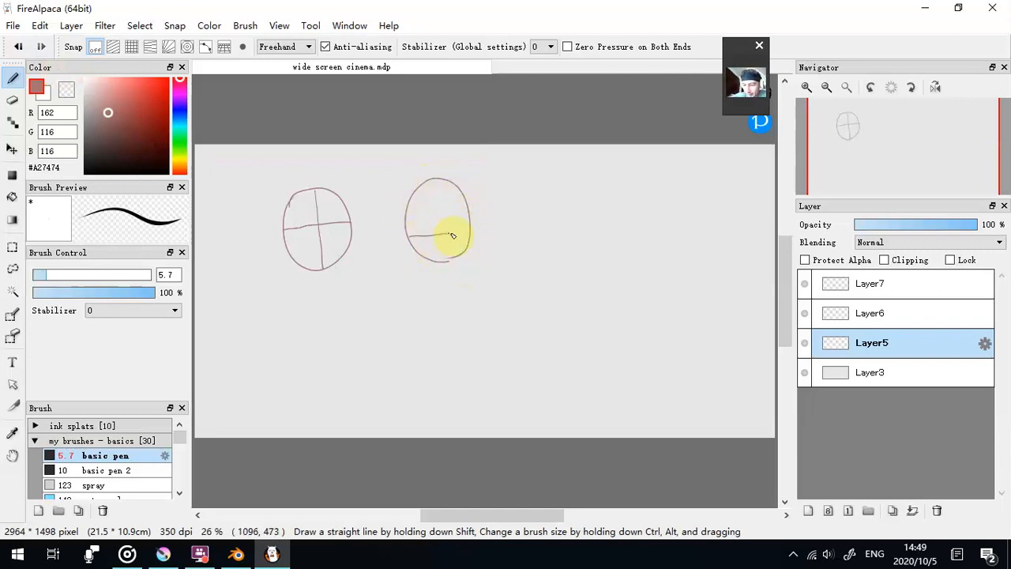
left_click_drag(454, 257, 446, 259)
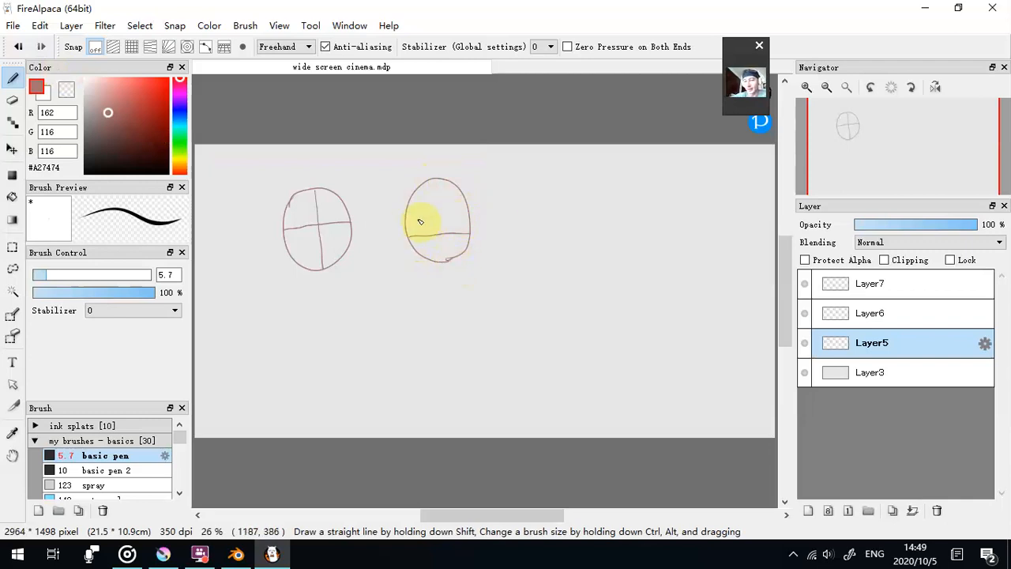
left_click_drag(434, 176, 443, 261)
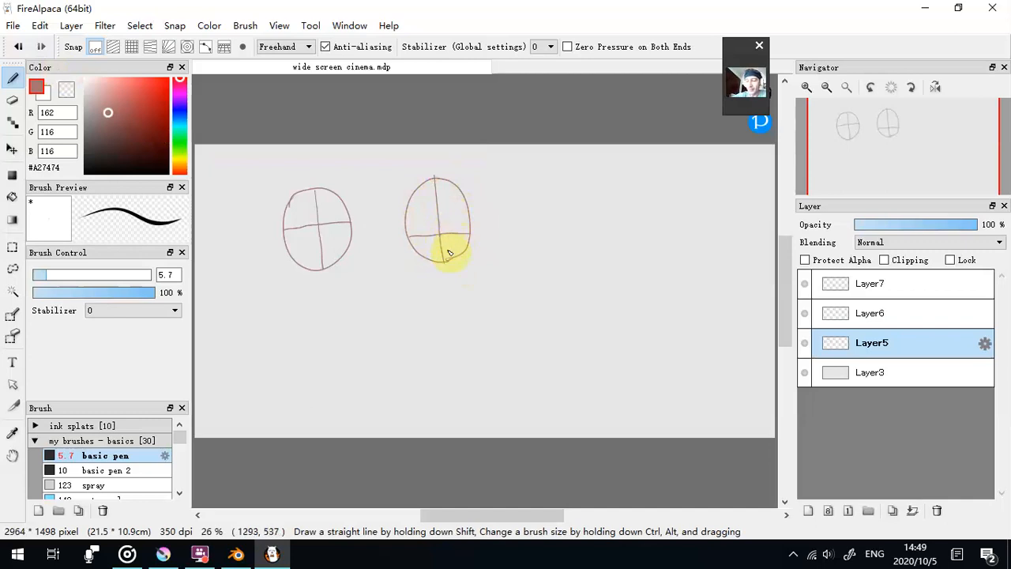
mouse_move(439, 260)
left_mouse_down()
mouse_move(431, 229)
mouse_move(434, 261)
mouse_move(405, 234)
mouse_move(418, 278)
mouse_move(453, 297)
mouse_move(467, 276)
left_mouse_up()
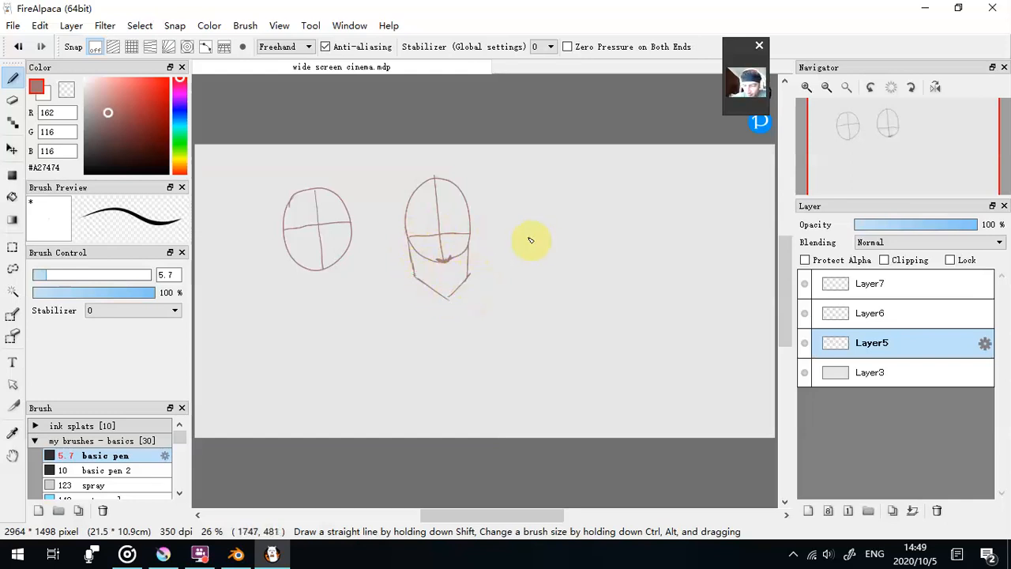
mouse_move(527, 246)
left_mouse_down()
mouse_move(510, 211)
mouse_move(548, 182)
mouse_move(570, 235)
mouse_move(515, 237)
mouse_move(569, 235)
left_mouse_up()
mouse_move(540, 182)
left_mouse_down()
mouse_move(543, 259)
mouse_move(509, 233)
mouse_move(514, 255)
mouse_move(545, 286)
mouse_move(565, 253)
left_mouse_up()
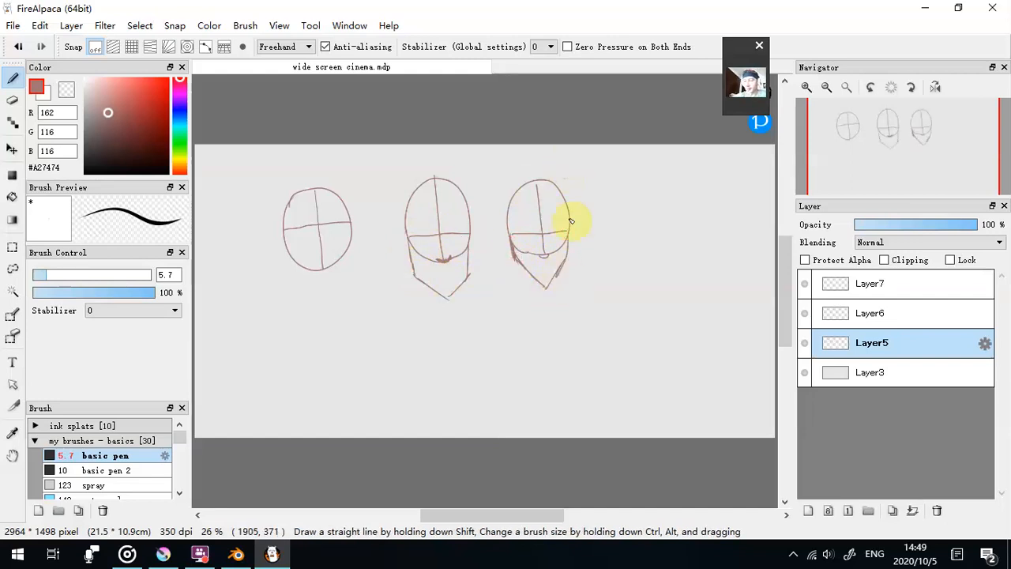
- Sketch five more head shapes around the first three: two plain ovals, plus triangular, pointed-chin and rectangular heads with crossed guide lines
left_click_drag(669, 255, 671, 261)
left_click_drag(628, 343, 624, 318)
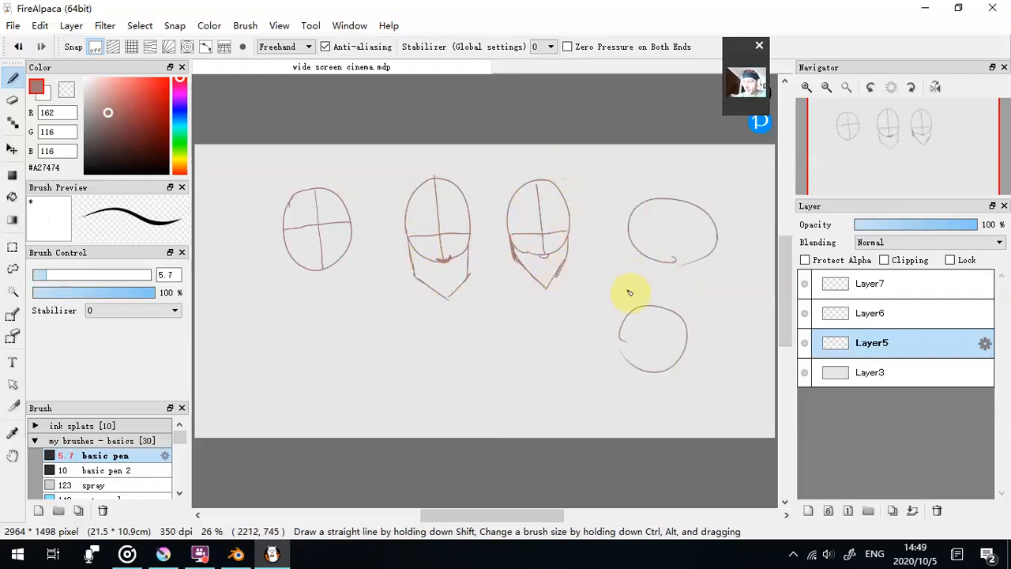
mouse_move(354, 397)
left_mouse_down()
mouse_move(406, 350)
mouse_move(352, 400)
left_mouse_up()
left_click_drag(327, 372, 395, 364)
left_click_drag(347, 310, 368, 394)
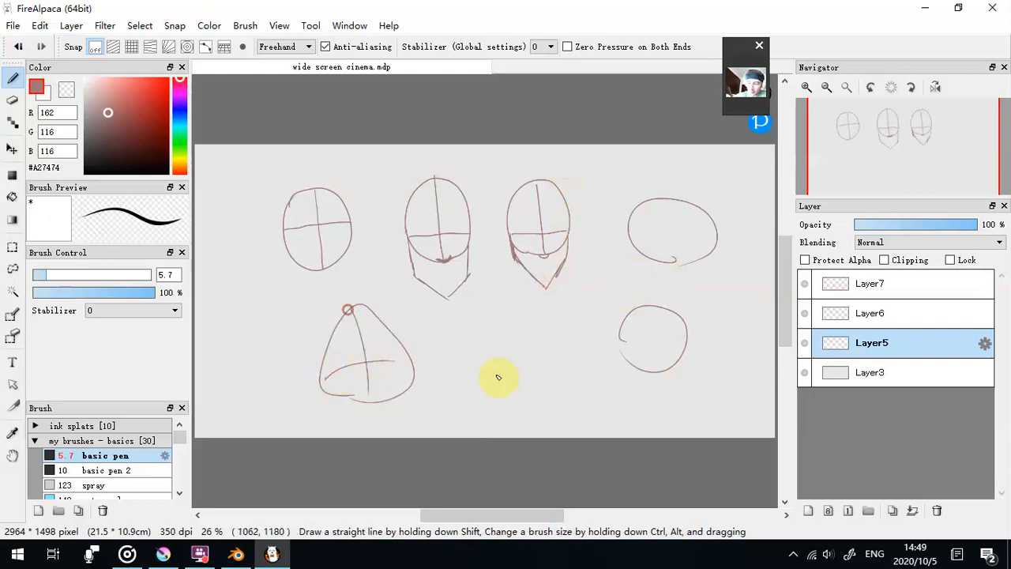
left_click_drag(528, 398, 564, 362)
left_click_drag(526, 323, 537, 393)
mouse_move(229, 368)
left_mouse_down()
mouse_move(273, 291)
mouse_move(235, 374)
mouse_move(288, 345)
left_mouse_up()
left_click_drag(253, 298, 260, 381)
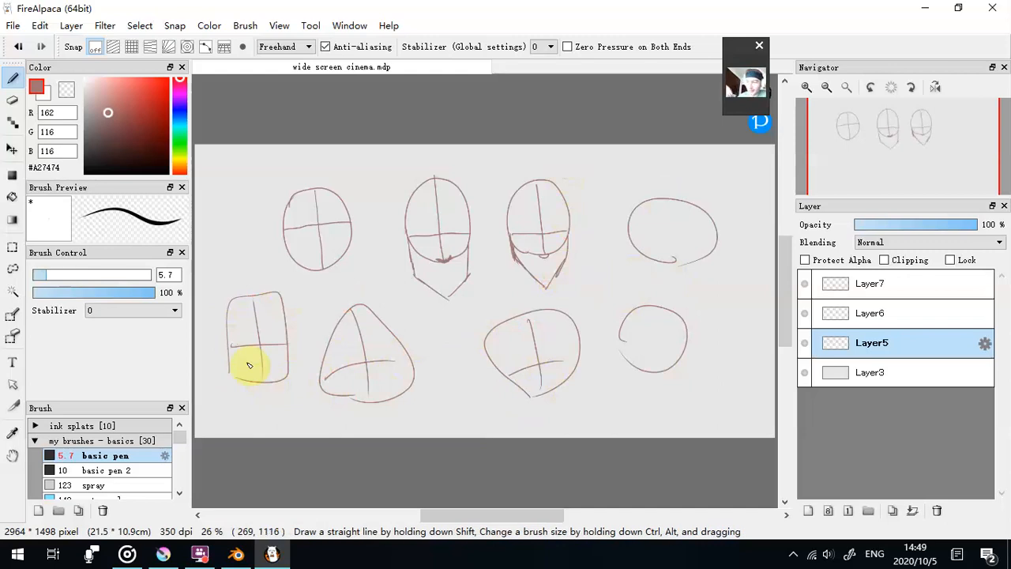
- Replace Layer5 with a new layer and draw a front-facing head oval with crossed guide lines on it
left_click(936, 510)
left_click(807, 511)
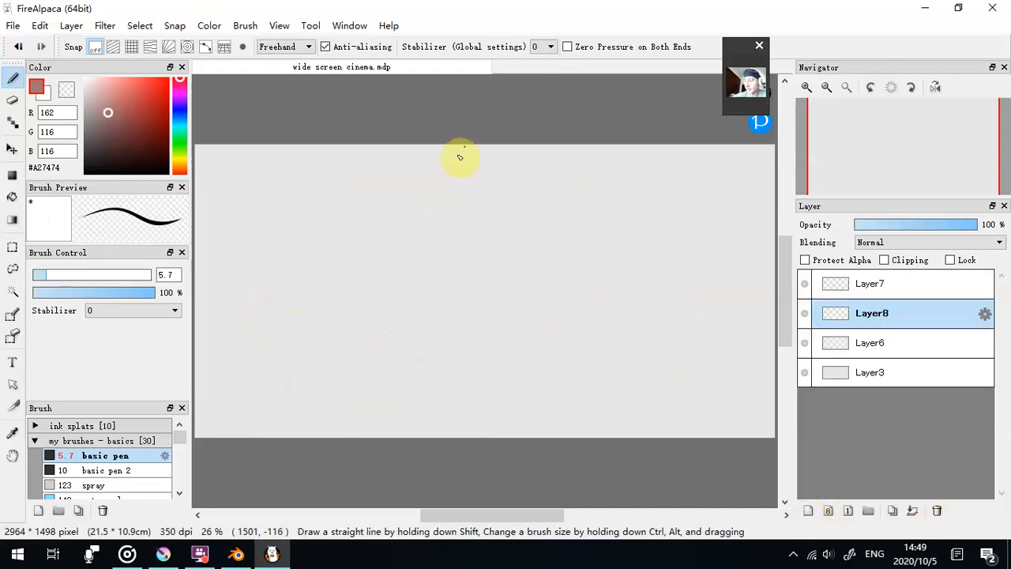
mouse_move(355, 225)
left_mouse_down()
mouse_move(400, 197)
mouse_move(434, 237)
mouse_move(393, 304)
mouse_move(353, 272)
mouse_move(360, 258)
mouse_move(435, 251)
left_mouse_up()
left_click_drag(388, 197, 396, 265)
left_click_drag(400, 300, 400, 301)
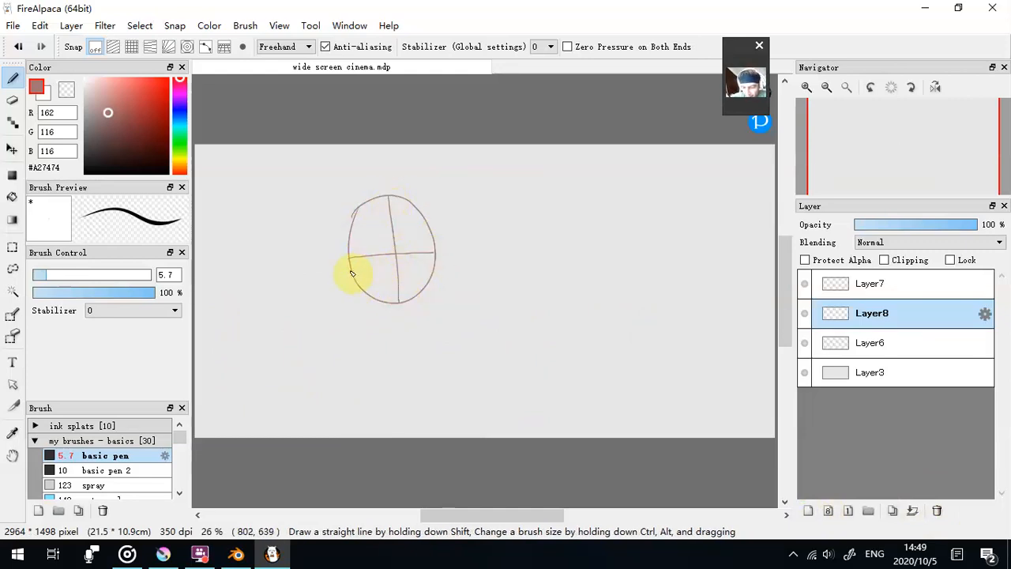
- Draw narrow eyes and slanted brows along a second guide line, undoing the spacing ovals sketched between and beside the eyes
mouse_move(350, 271)
left_mouse_down()
mouse_move(434, 261)
mouse_move(361, 247)
mouse_move(379, 252)
left_mouse_up()
mouse_move(409, 252)
left_mouse_down()
mouse_move(365, 261)
mouse_move(418, 261)
mouse_move(377, 255)
mouse_move(416, 257)
mouse_move(390, 256)
left_mouse_up()
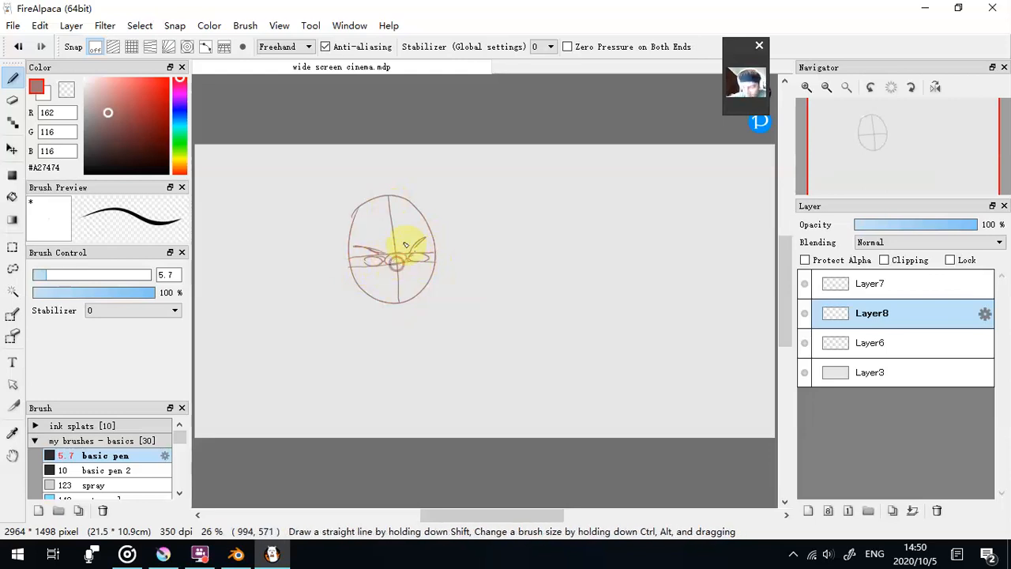
left_click(40, 25)
left_click(46, 43)
left_click_drag(431, 257, 431, 265)
left_click_drag(353, 259, 354, 268)
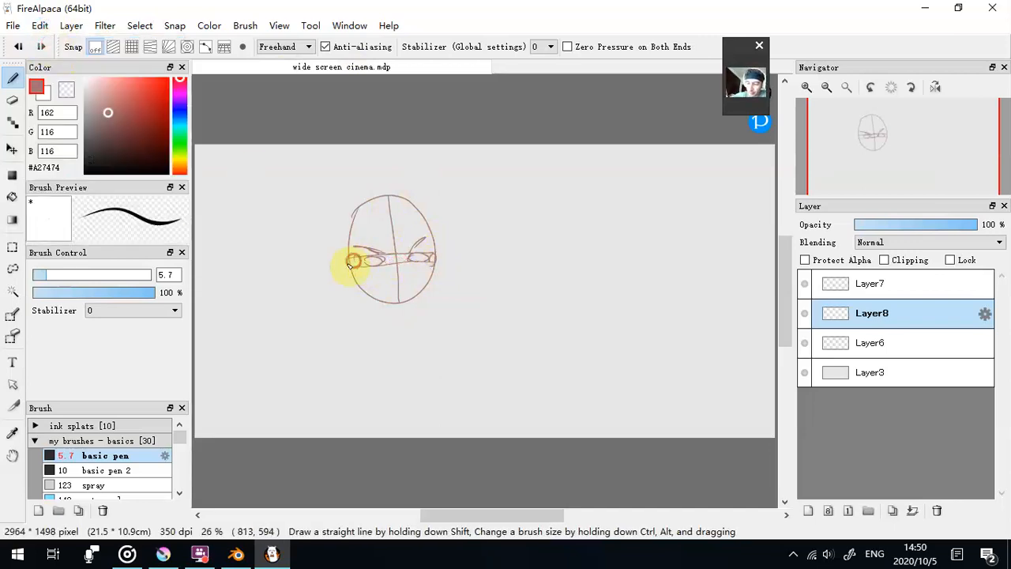
left_click(21, 47)
left_click(21, 46)
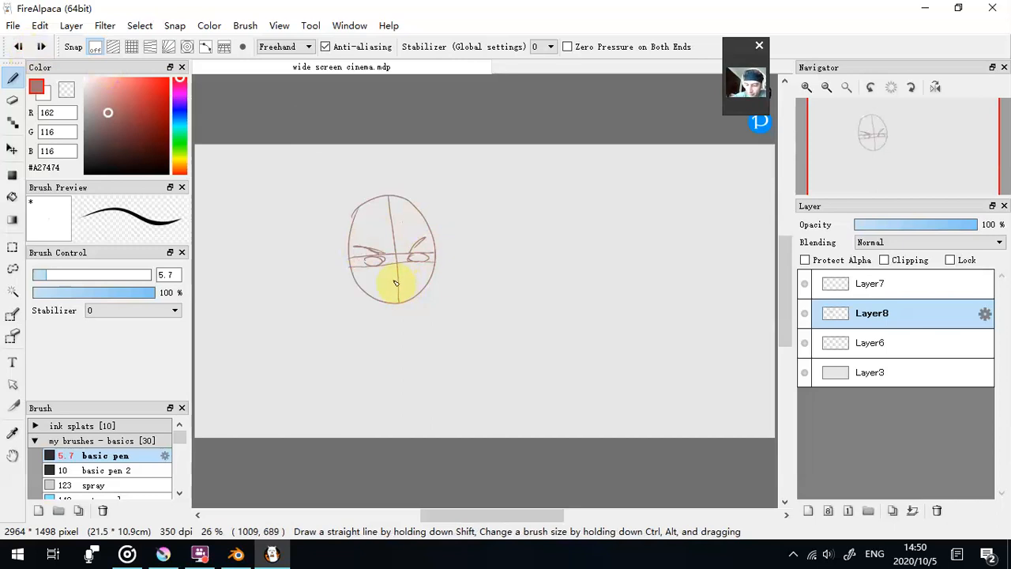
- Add a nose, mouth, ear ticks and a pointed jaw to the head, and delete Layer8
mouse_move(402, 275)
left_mouse_down()
mouse_move(435, 254)
mouse_move(404, 293)
left_mouse_up()
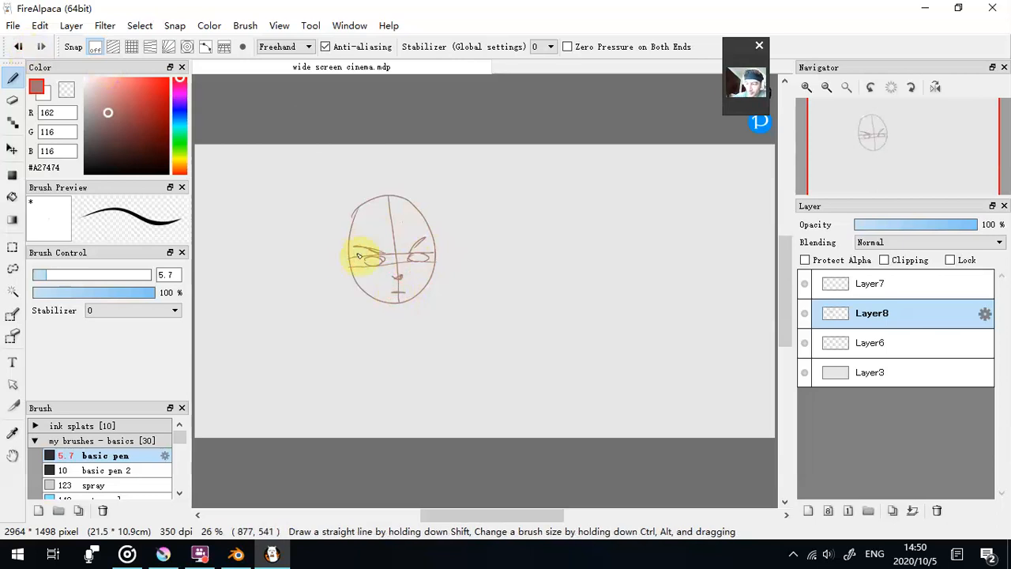
left_click_drag(348, 253, 437, 257)
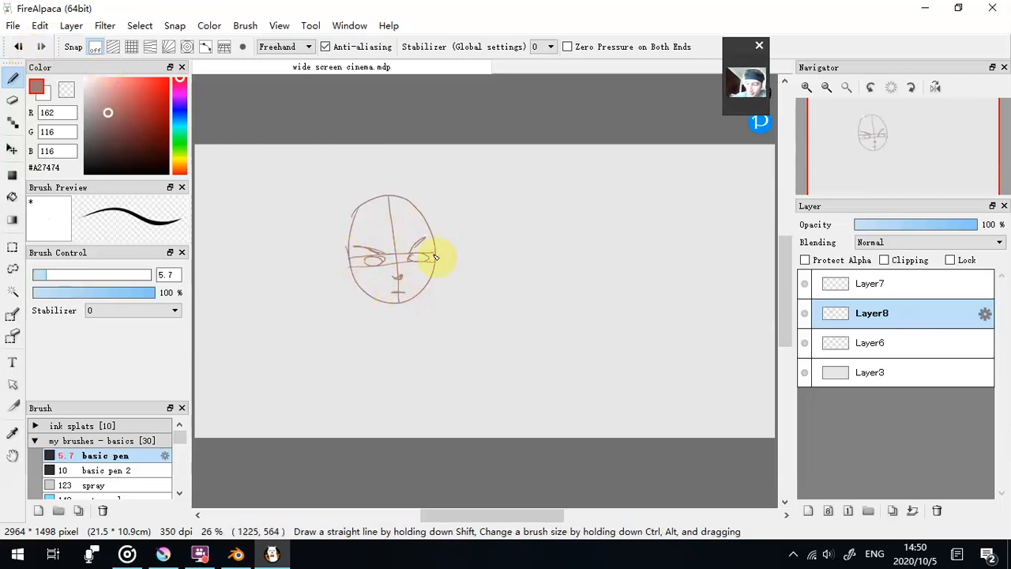
mouse_move(356, 291)
left_mouse_down()
mouse_move(400, 316)
mouse_move(390, 315)
mouse_move(436, 251)
left_mouse_up()
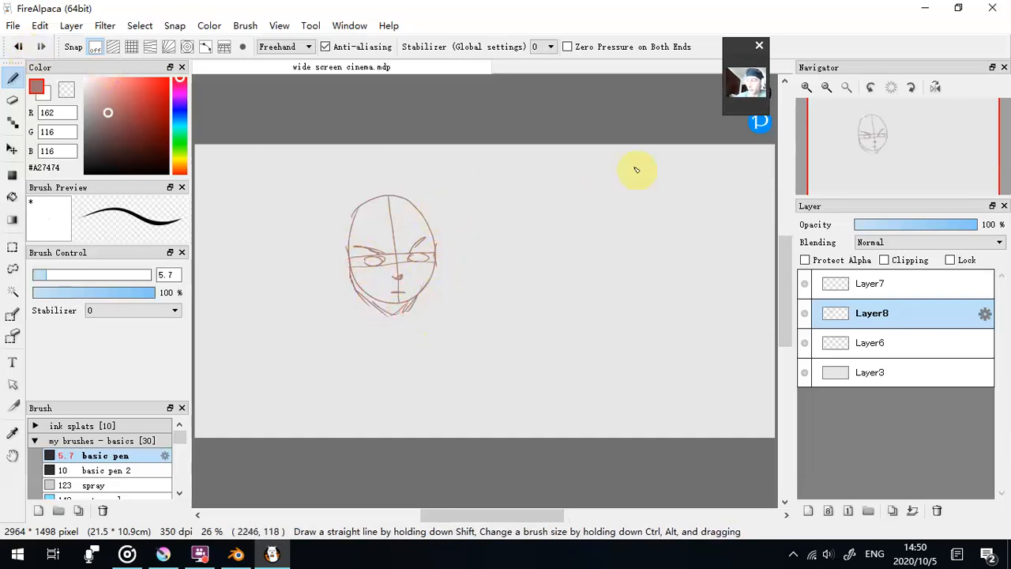
left_click(940, 511)
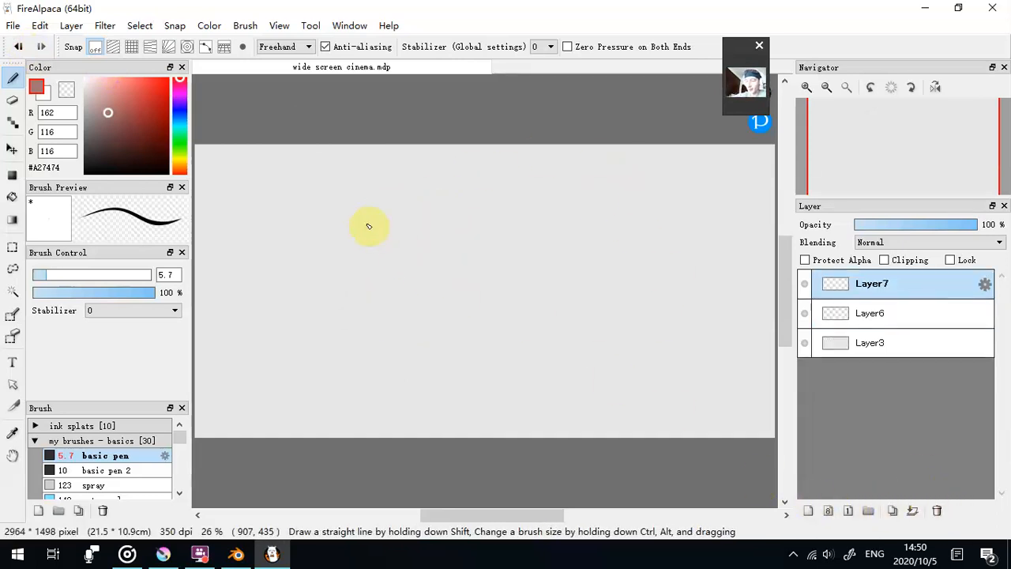
- Sketch a head oval turned to the side on Layer7, with curved guide lines and one eye
mouse_move(329, 201)
left_mouse_down()
mouse_move(390, 203)
mouse_move(376, 273)
mouse_move(331, 240)
left_mouse_up()
left_click_drag(331, 245, 400, 232)
left_click_drag(332, 197, 339, 260)
mouse_move(348, 226)
left_mouse_down()
mouse_move(343, 238)
mouse_move(343, 223)
left_mouse_up()
- Draw a side-view eye and a front-view eye with brows beside the head, labelling them S and F
mouse_move(521, 222)
left_mouse_down()
mouse_move(547, 228)
mouse_move(536, 238)
left_mouse_up()
mouse_move(522, 222)
left_mouse_down()
mouse_move(529, 218)
mouse_move(539, 239)
mouse_move(619, 219)
mouse_move(610, 231)
left_mouse_up()
mouse_move(528, 222)
left_mouse_down()
mouse_move(535, 203)
mouse_move(623, 202)
left_mouse_up()
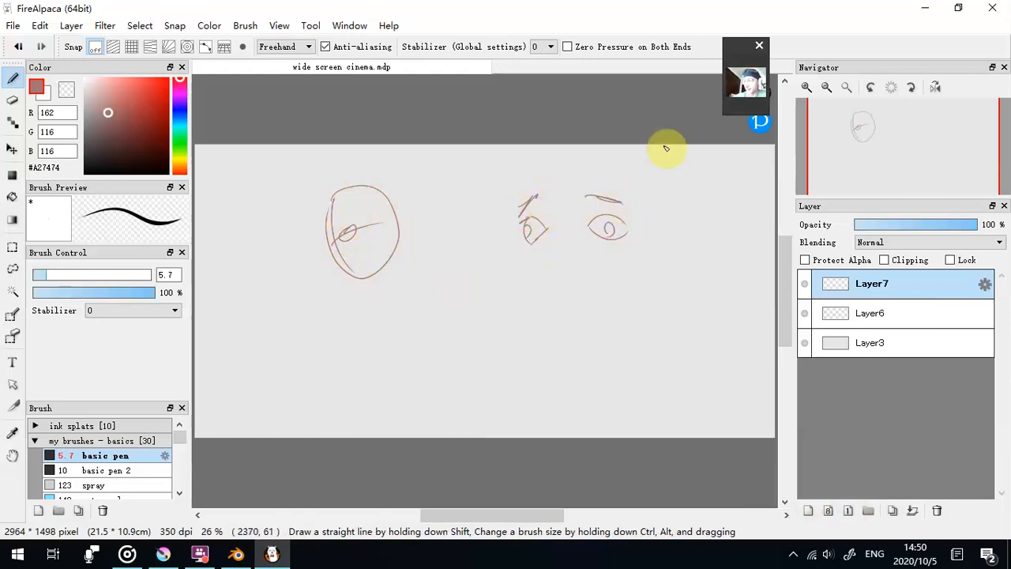
left_click_drag(518, 181, 529, 152)
left_click_drag(588, 166, 602, 164)
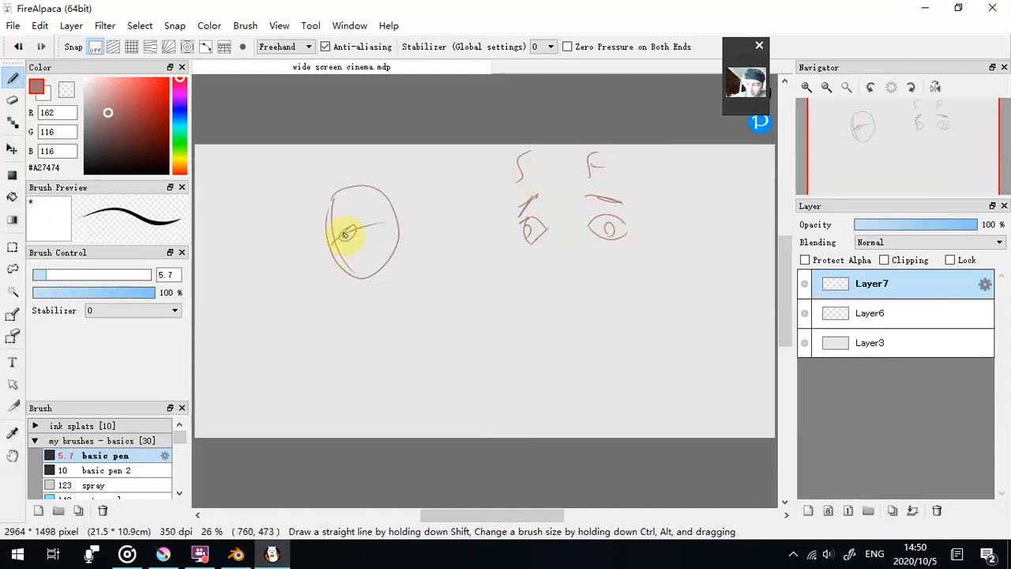
- Trim the turned head's eye with the transparent colour, and mark the nose and mouth along its profile in the brush colour
left_click(66, 86)
left_click_drag(355, 226, 357, 230)
left_click(36, 85)
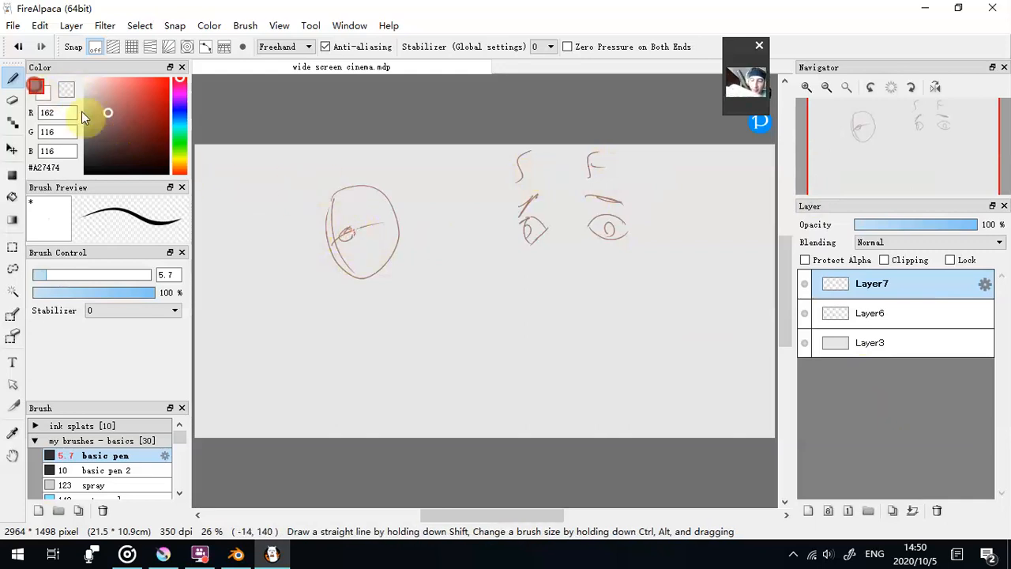
mouse_move(333, 256)
left_mouse_down()
mouse_move(359, 267)
mouse_move(345, 231)
left_mouse_up()
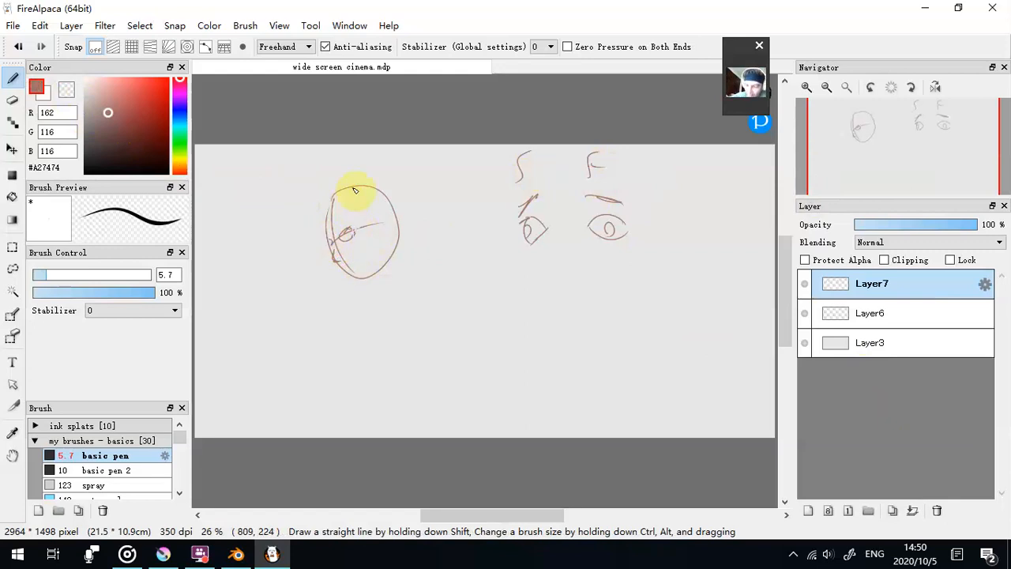
- Fade Layer7 to 34% opacity and trace the turned head's profile, jaw and ear on a new layer above it
left_click(873, 225)
left_click(892, 225)
left_click(807, 510)
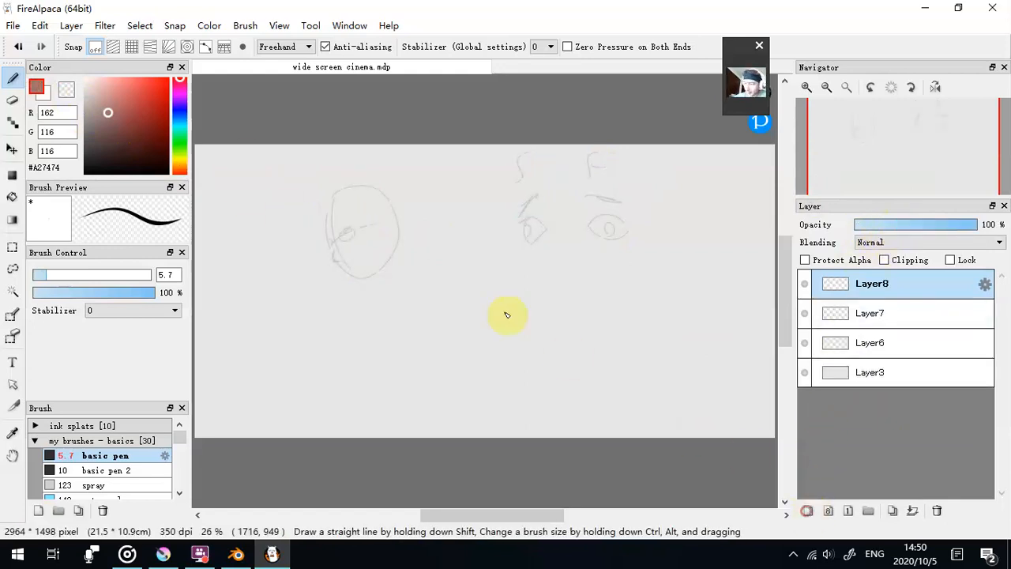
left_click_drag(327, 242, 361, 283)
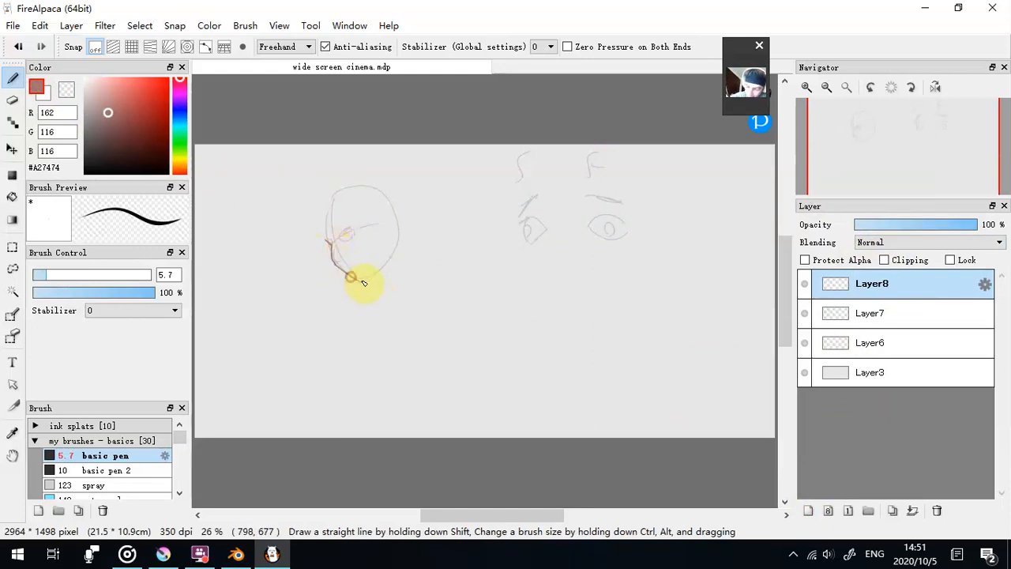
mouse_move(328, 242)
left_mouse_down()
mouse_move(373, 274)
mouse_move(360, 282)
mouse_move(369, 279)
mouse_move(399, 244)
mouse_move(392, 252)
mouse_move(398, 213)
mouse_move(396, 224)
mouse_move(333, 234)
mouse_move(353, 267)
left_mouse_up()
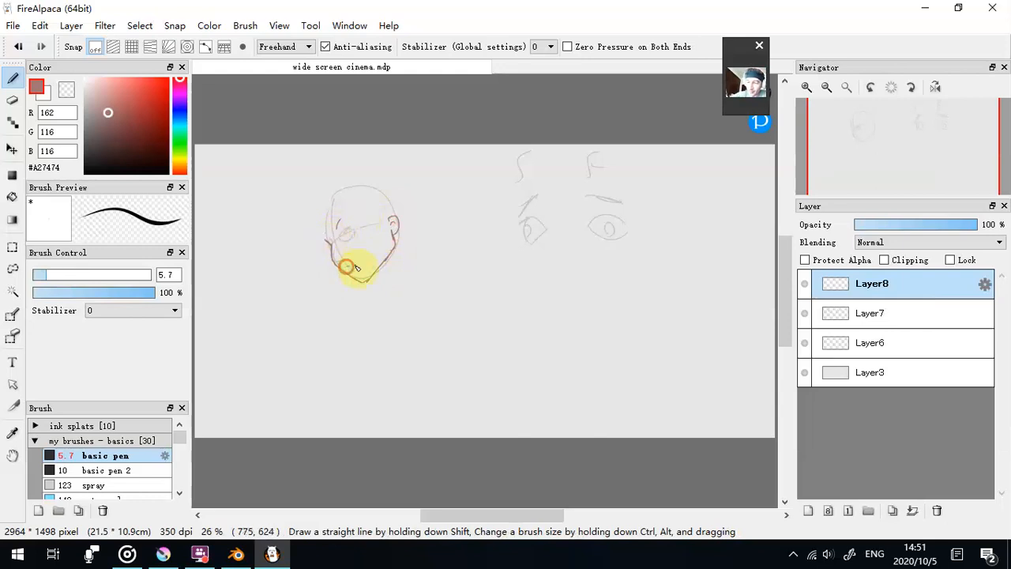
- Delete Layer8, Layer7 and Layer6, keeping only Layer3
left_click(945, 510)
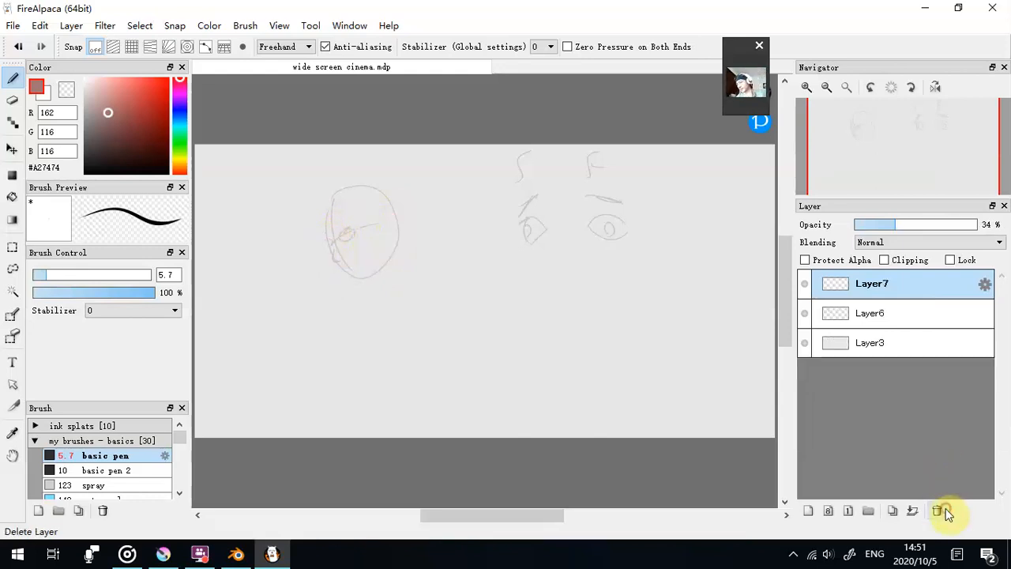
left_click(944, 508)
left_click(944, 510)
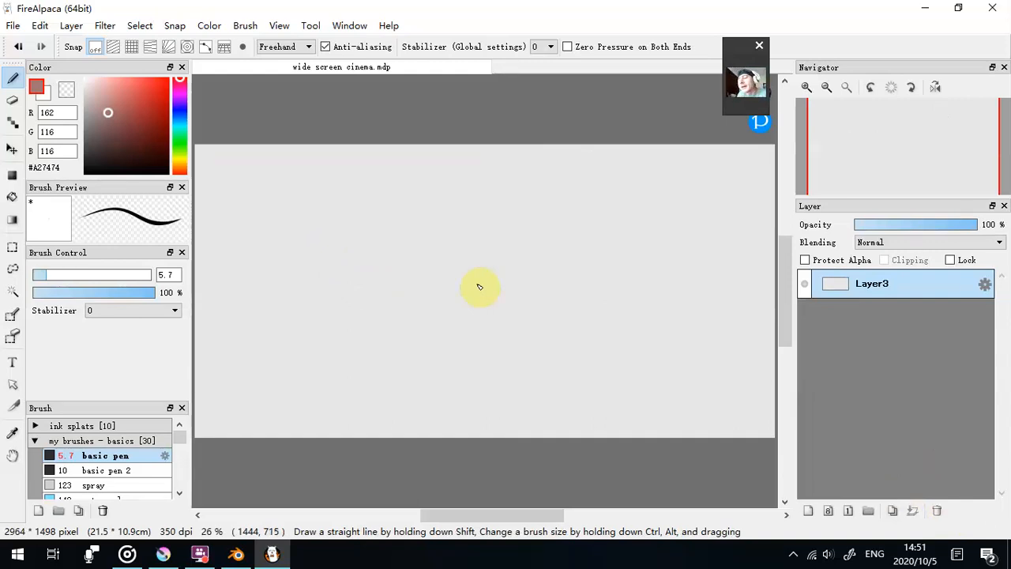
- Add three new layers above Layer3 and set Layer4's opacity to 64%
left_click(808, 510)
left_click(808, 510)
left_click(808, 510)
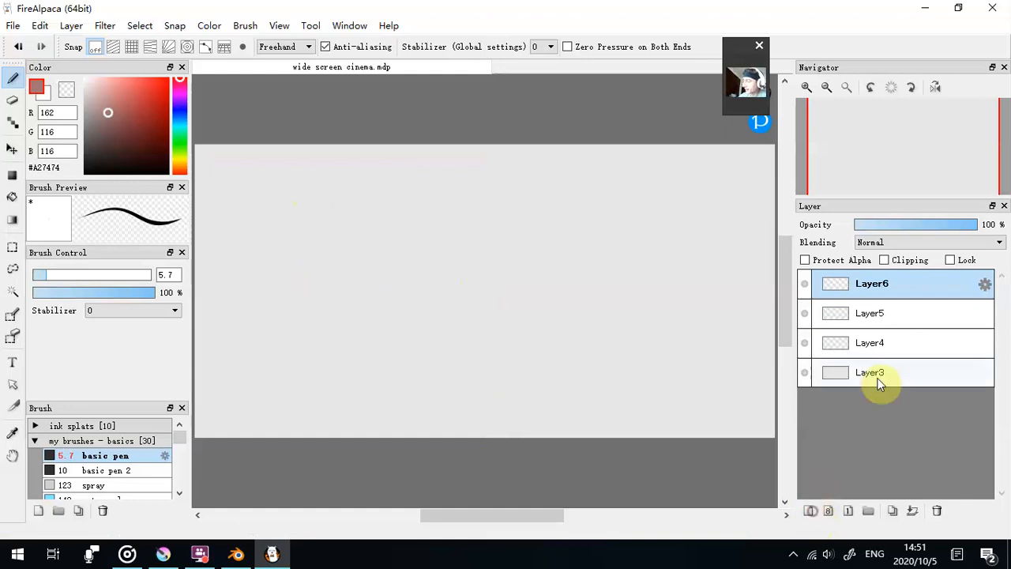
left_click(892, 344)
left_click(811, 373)
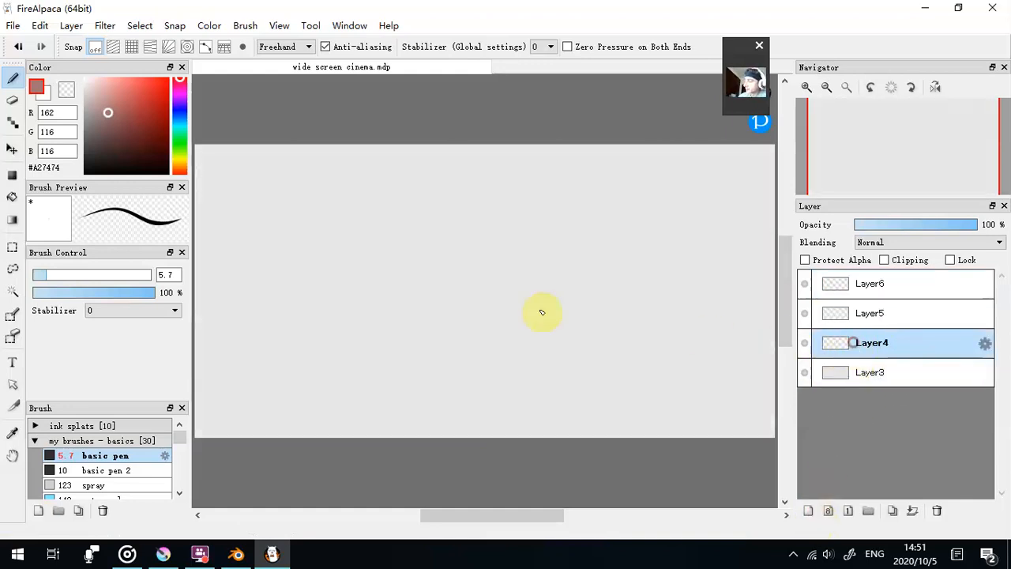
left_click(805, 372)
left_click(805, 373)
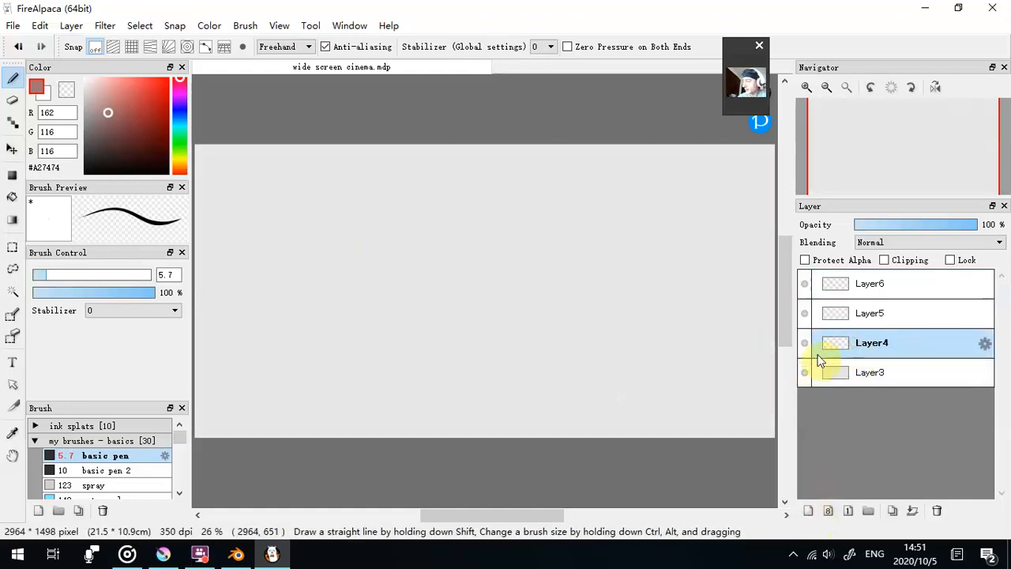
left_click_drag(953, 224, 933, 224)
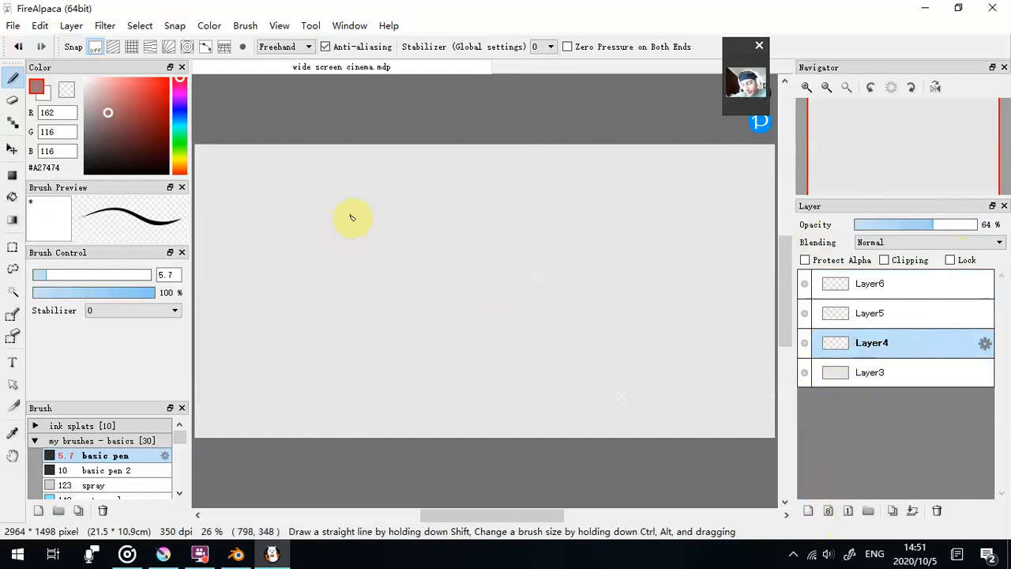
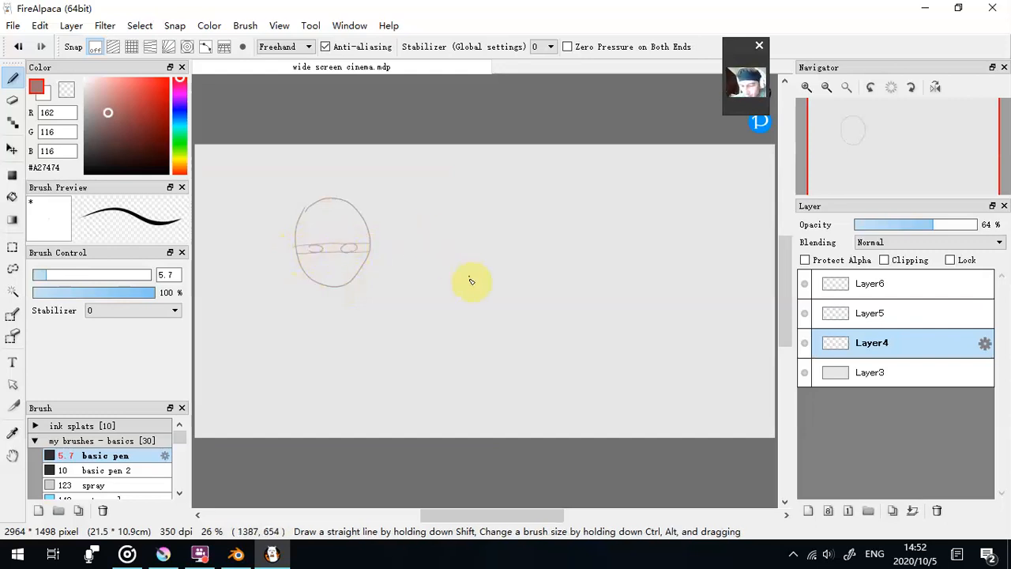
- Sketch a second front-facing head on Layer4 with guide lines, round eyes, brows, mouth and jaw, and add a vertical centre line to the first head
left_click_drag(489, 209, 465, 271)
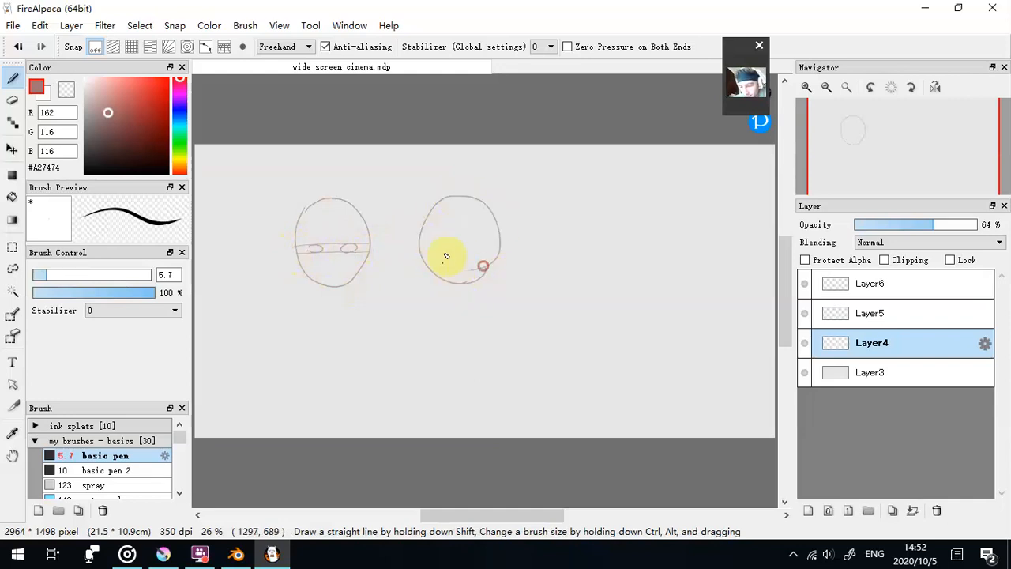
left_click_drag(423, 265, 472, 267)
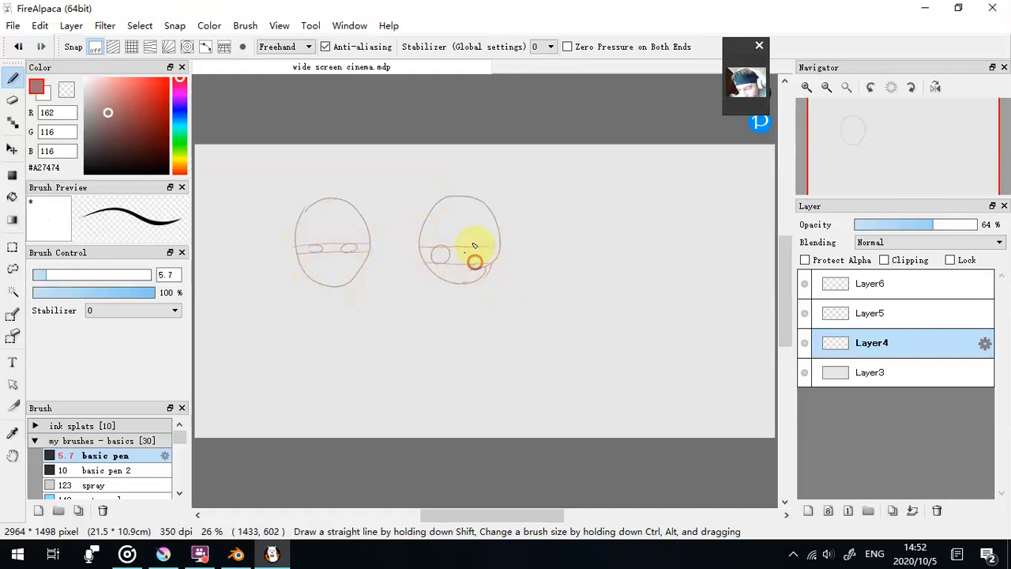
left_click_drag(456, 194, 458, 294)
left_click_drag(332, 197, 339, 315)
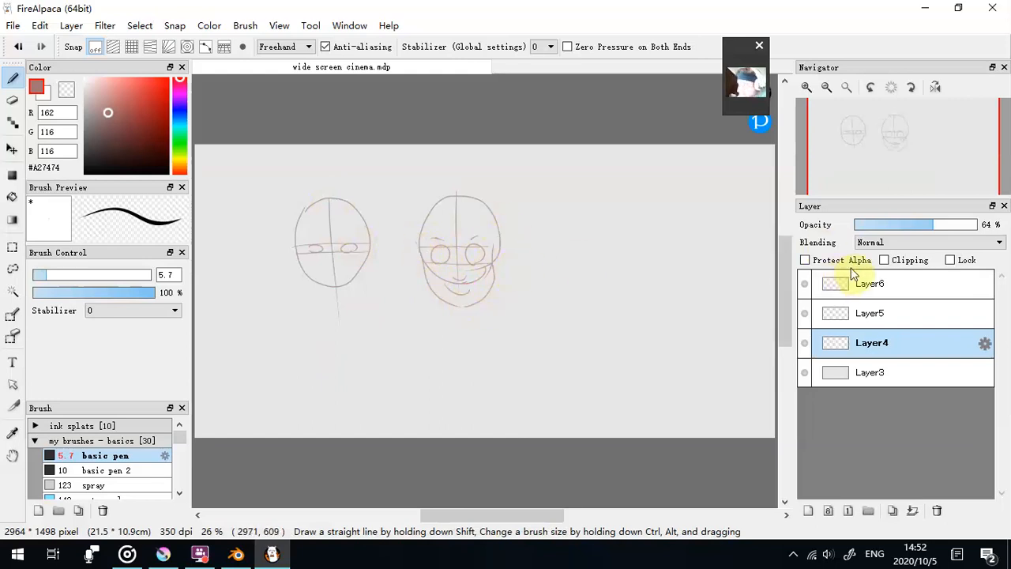
- Set Layer4's opacity to 18% and trace the second head's eyes on Layer5
left_click(875, 225)
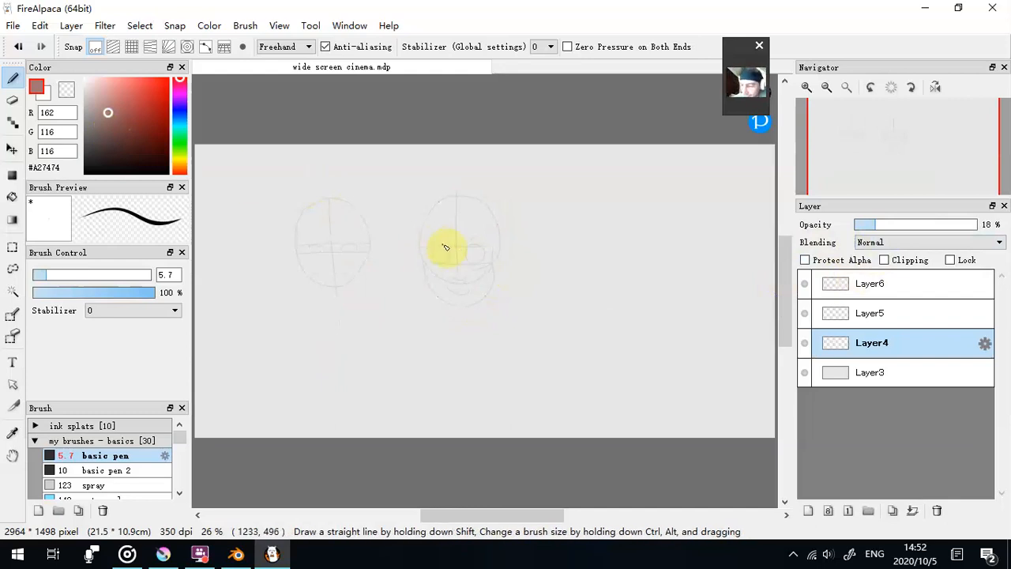
left_click(896, 316)
left_click_drag(435, 251, 447, 249)
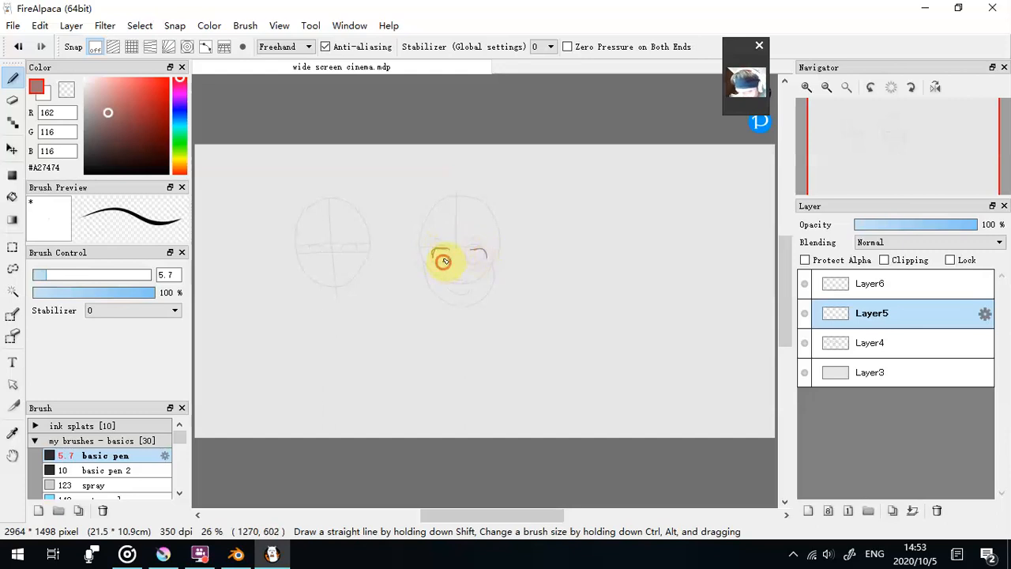
left_click_drag(447, 252, 435, 262)
left_click(470, 265)
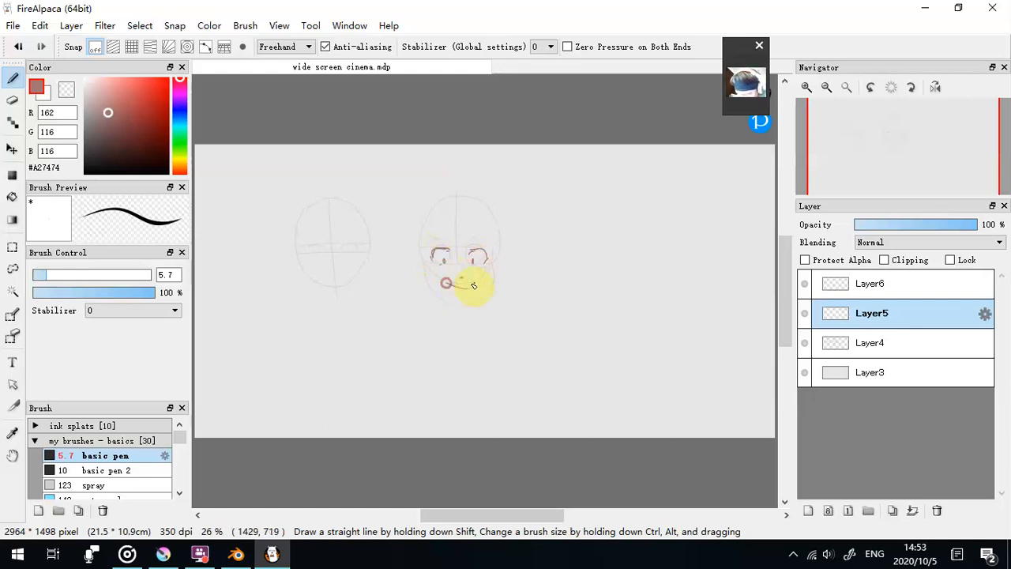
- Trace the second head's eyebrows and face outline on Layer5, and add the surrounding contour strokes up to above the skull
left_click_drag(437, 235, 448, 237)
left_click_drag(474, 238, 484, 237)
left_click_drag(419, 250, 425, 268)
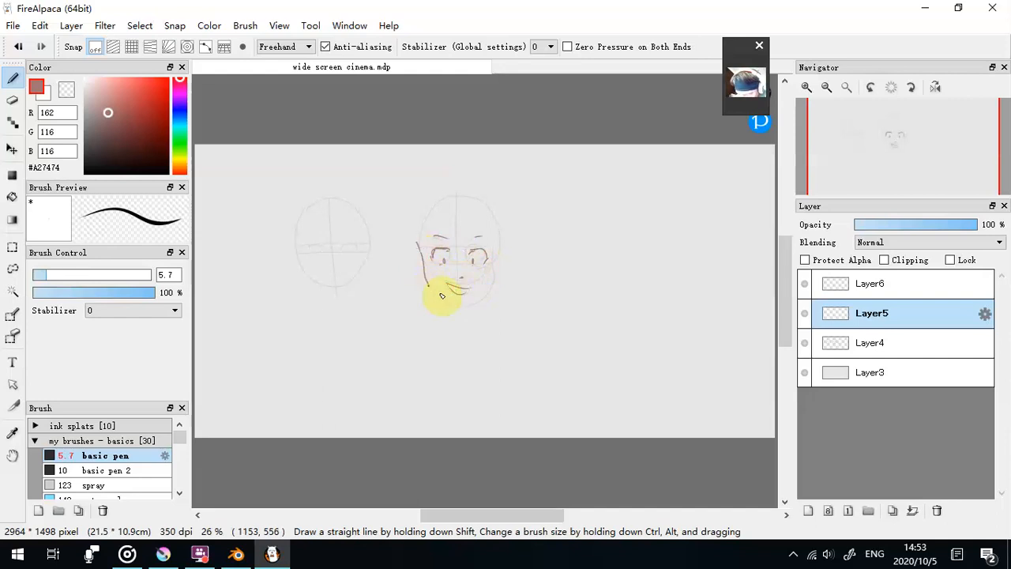
mouse_move(471, 302)
left_mouse_down()
mouse_move(494, 281)
mouse_move(499, 242)
mouse_move(440, 265)
mouse_move(487, 263)
mouse_move(443, 264)
mouse_move(478, 259)
mouse_move(443, 259)
mouse_move(451, 220)
mouse_move(466, 243)
left_mouse_up()
mouse_move(476, 221)
left_mouse_down()
mouse_move(486, 241)
mouse_move(508, 232)
left_mouse_up()
left_click_drag(444, 222, 439, 236)
left_click_drag(476, 178, 500, 164)
- Delete Layer5 and Layer6, and merge Layer4 down into Layer3
left_click(939, 511)
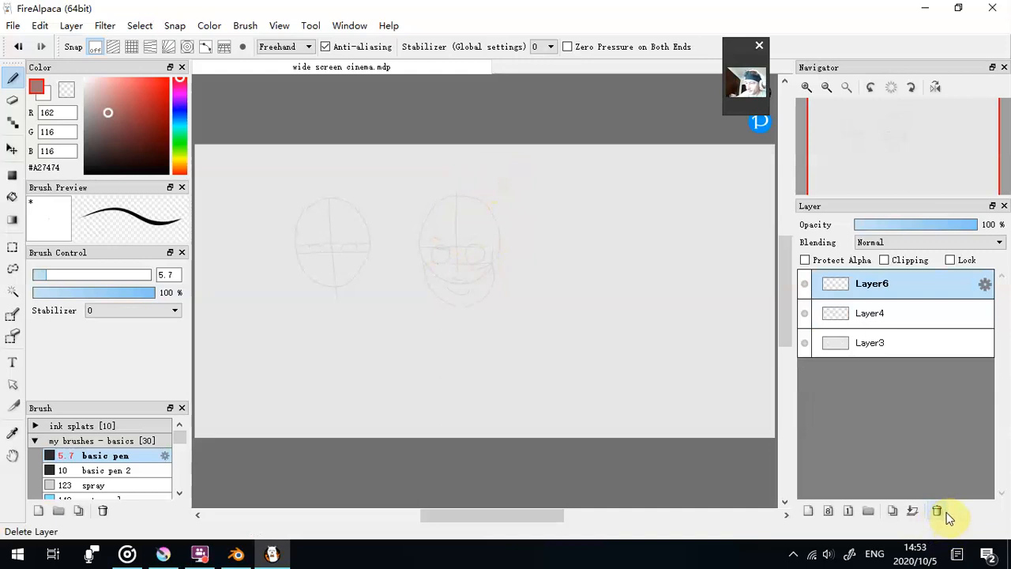
left_click(938, 513)
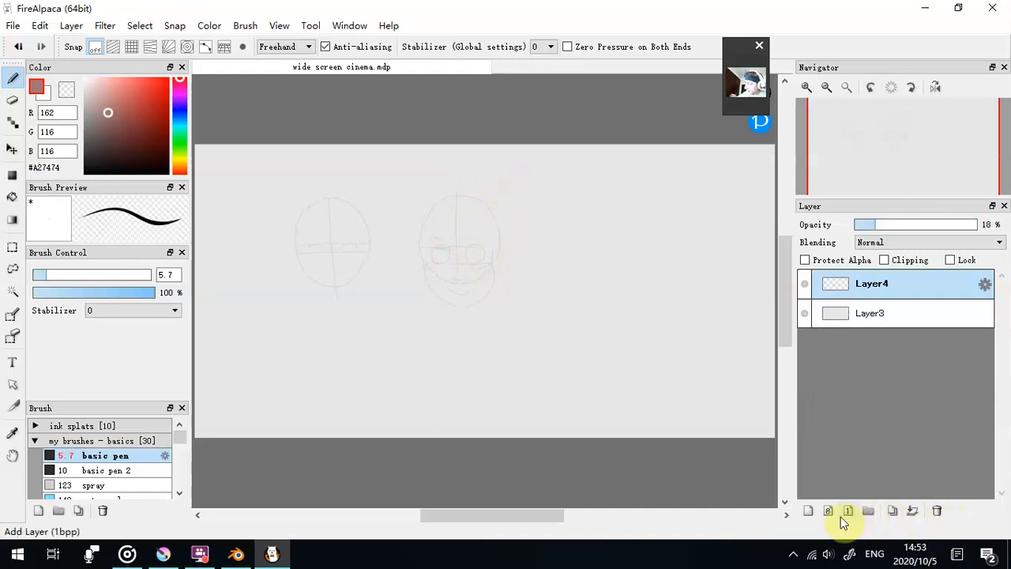
left_click(913, 511)
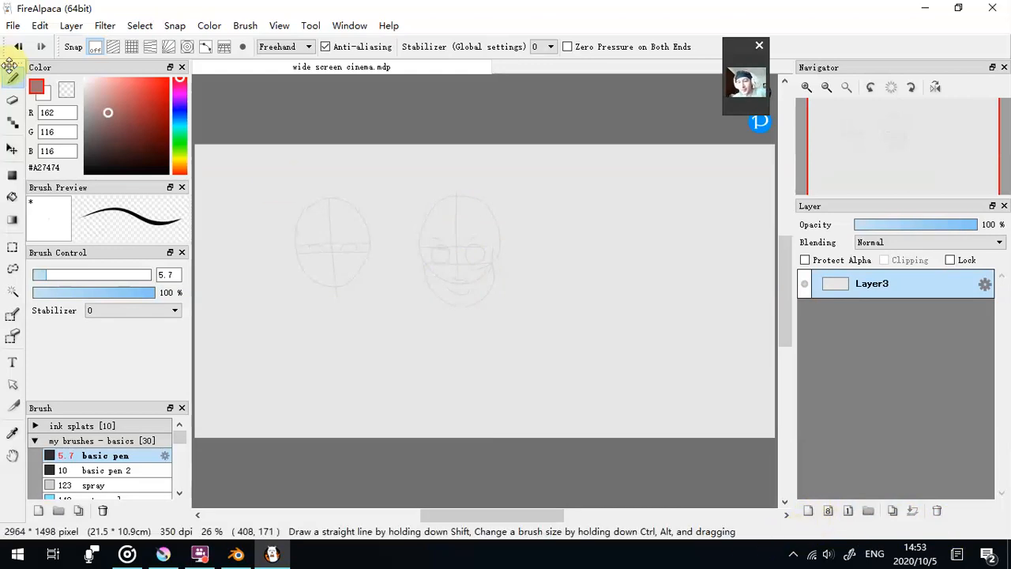
- Reopen wide screen cinema.mdp from the recent files and close the previously edited copy
left_click(12, 25)
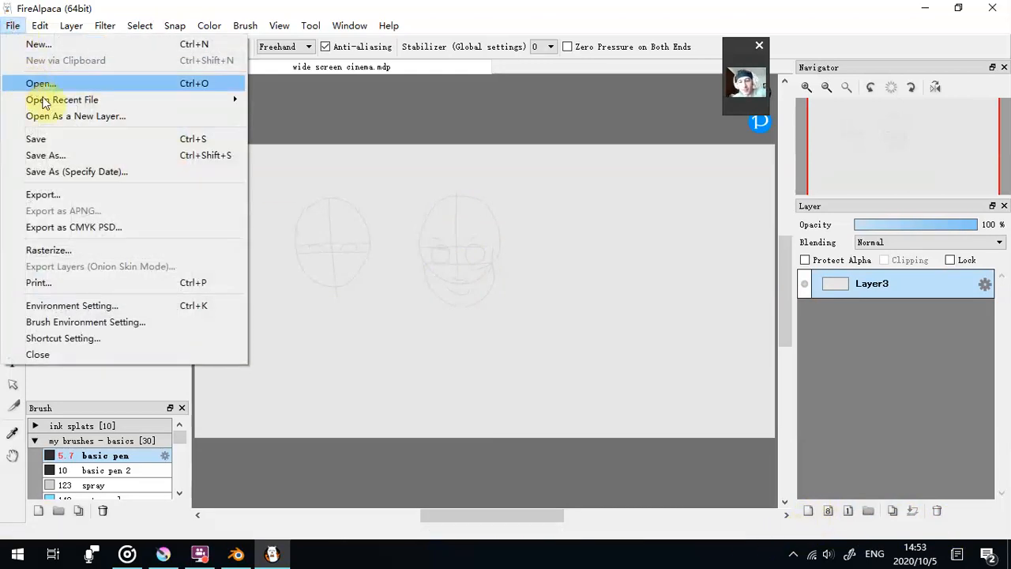
mouse_move(210, 98)
left_click(264, 100)
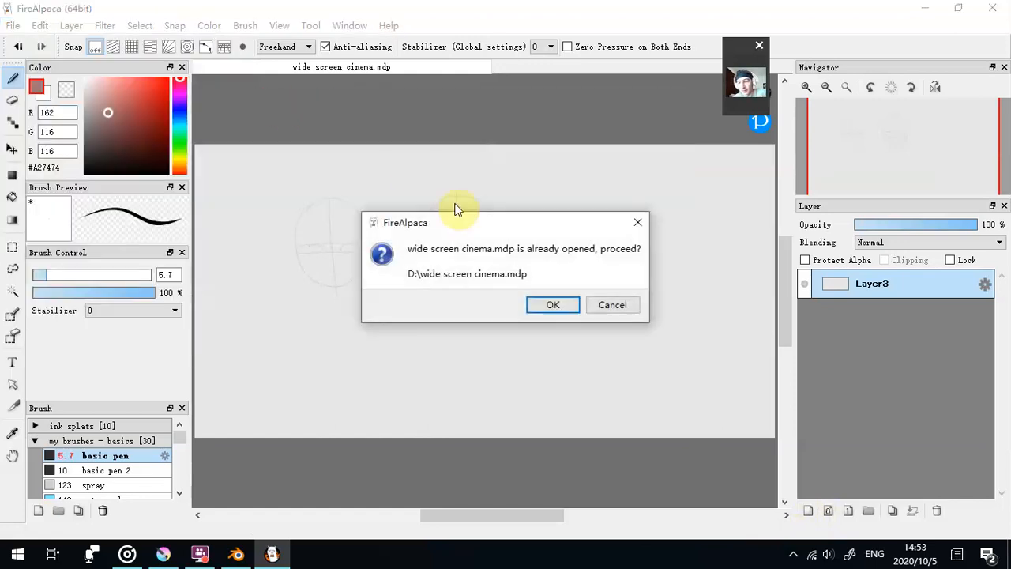
left_click(548, 305)
right_click(376, 69)
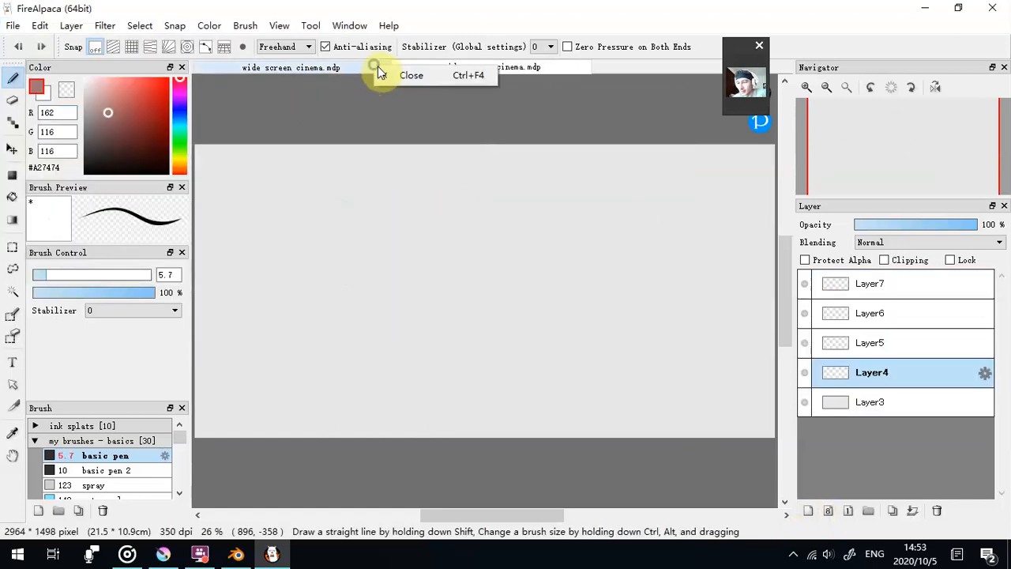
left_click(398, 75)
left_click(504, 304)
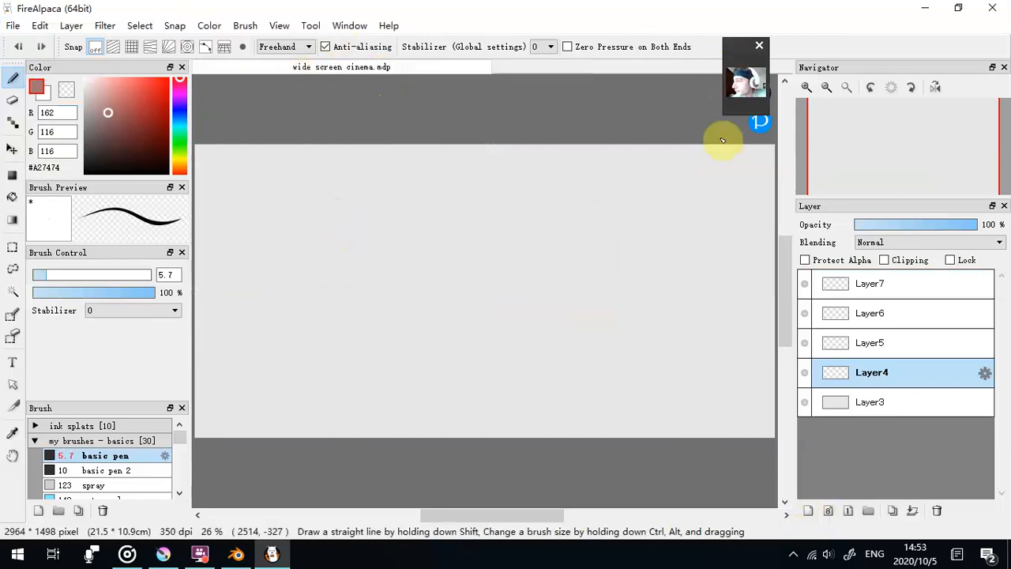
left_click_drag(720, 112, 592, 192)
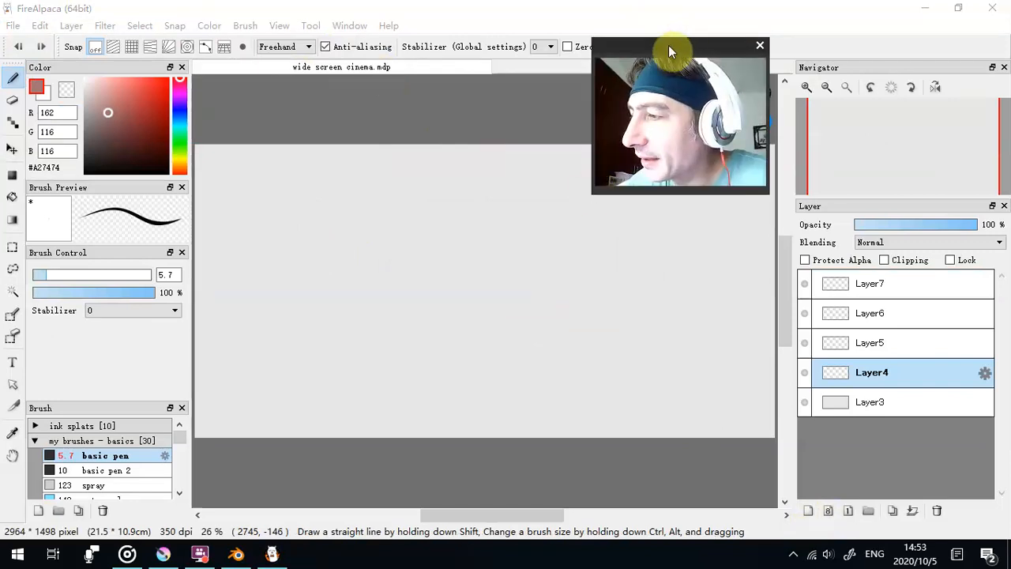
left_click_drag(674, 47, 848, 31)
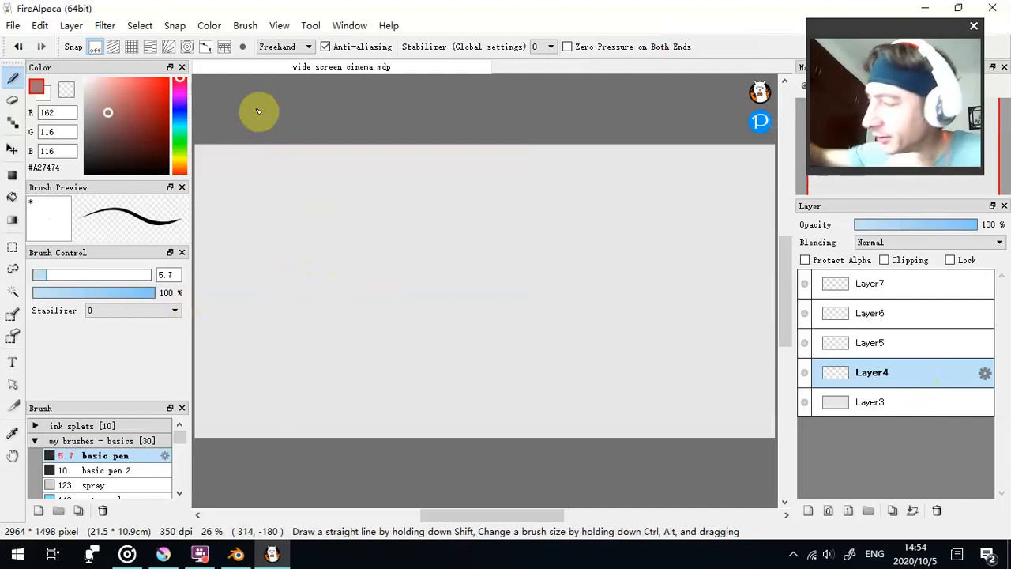
left_click_drag(617, 326, 641, 411)
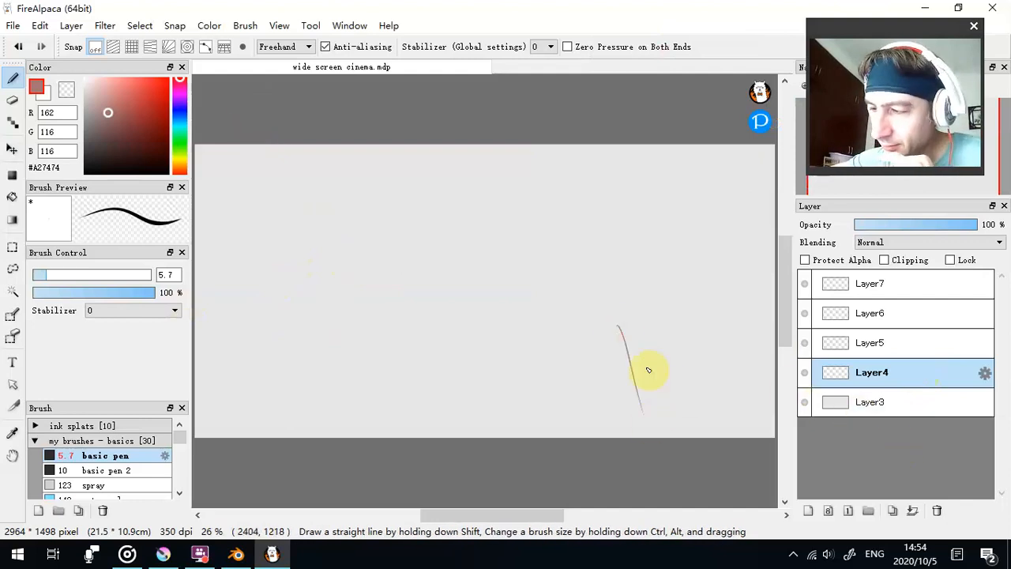
left_click(18, 46)
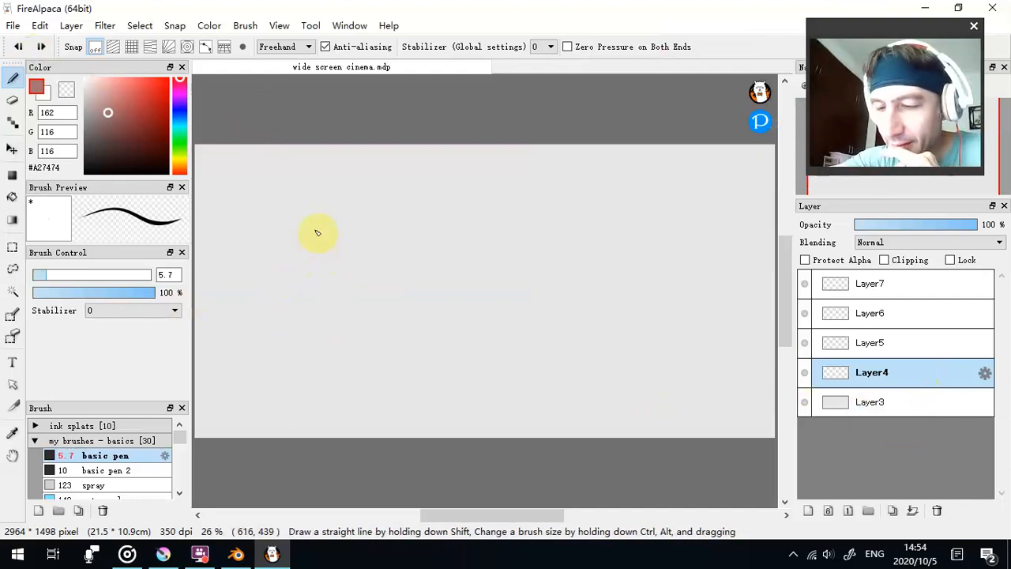
- Draw five separate head ovals on Layer4, three in an upper row and two in a lower row
left_click_drag(285, 209, 286, 211)
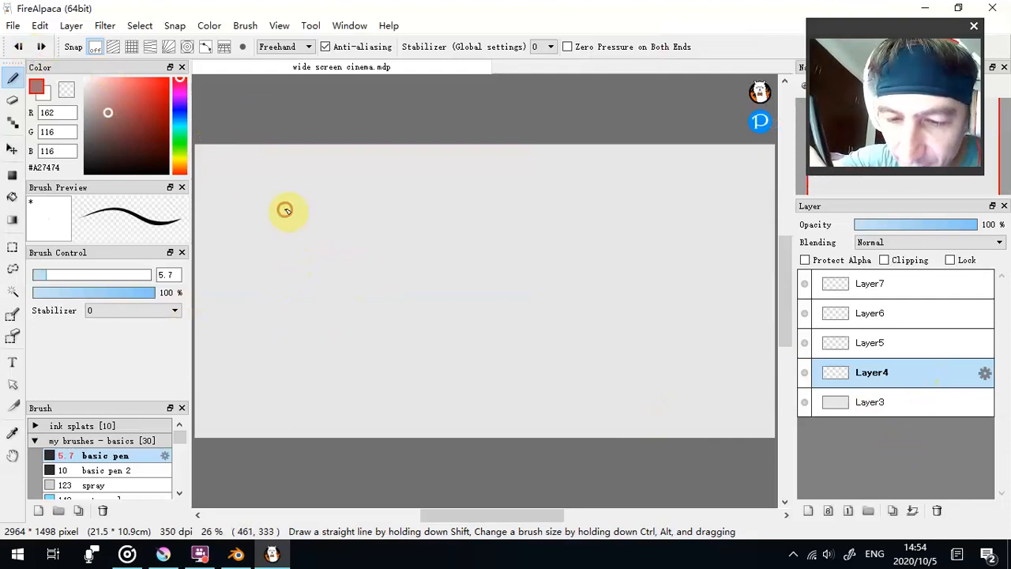
mouse_move(360, 263)
left_mouse_down()
mouse_move(325, 293)
mouse_move(285, 266)
mouse_move(287, 211)
left_mouse_up()
mouse_move(437, 194)
left_mouse_down()
mouse_move(510, 226)
mouse_move(428, 215)
left_mouse_up()
mouse_move(589, 182)
left_mouse_down()
mouse_move(661, 186)
mouse_move(638, 259)
mouse_move(587, 175)
left_mouse_up()
mouse_move(538, 293)
left_mouse_down()
mouse_move(560, 370)
mouse_move(536, 294)
left_mouse_up()
mouse_move(364, 335)
left_mouse_down()
mouse_move(451, 356)
mouse_move(395, 298)
left_mouse_up()
- Divide the upper row's first oval with three horizontal and three vertical guide lines, extending the vertical centre line below the chin
left_click_drag(277, 243, 364, 243)
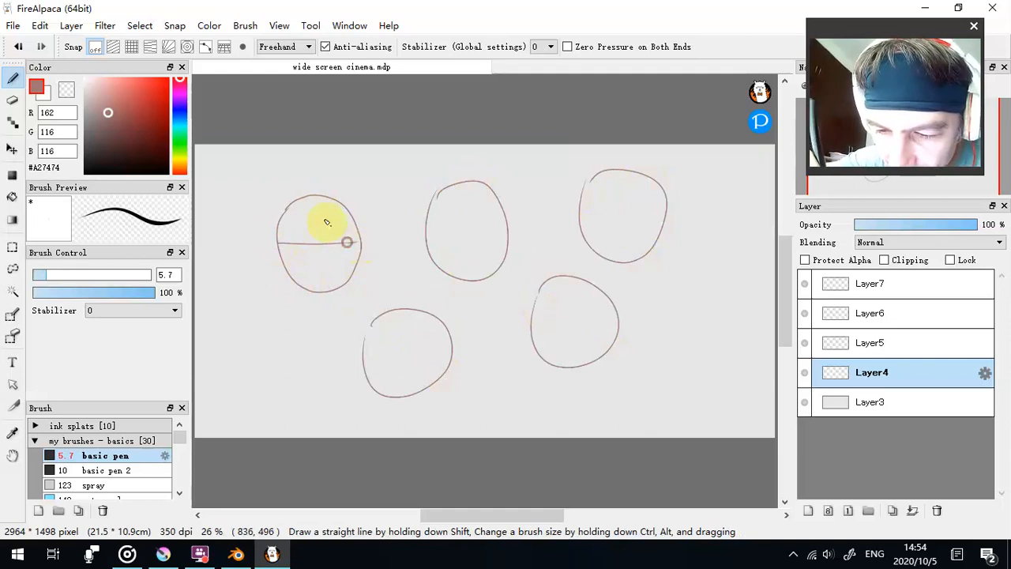
left_click_drag(312, 208, 351, 207)
left_click_drag(290, 279, 349, 281)
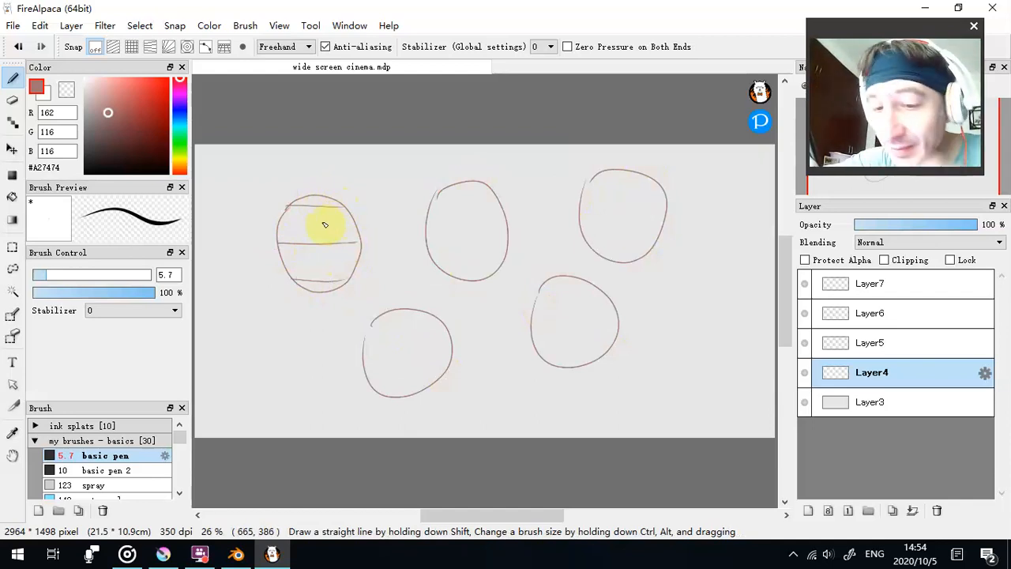
left_click_drag(313, 197, 329, 330)
left_click_drag(286, 204, 289, 275)
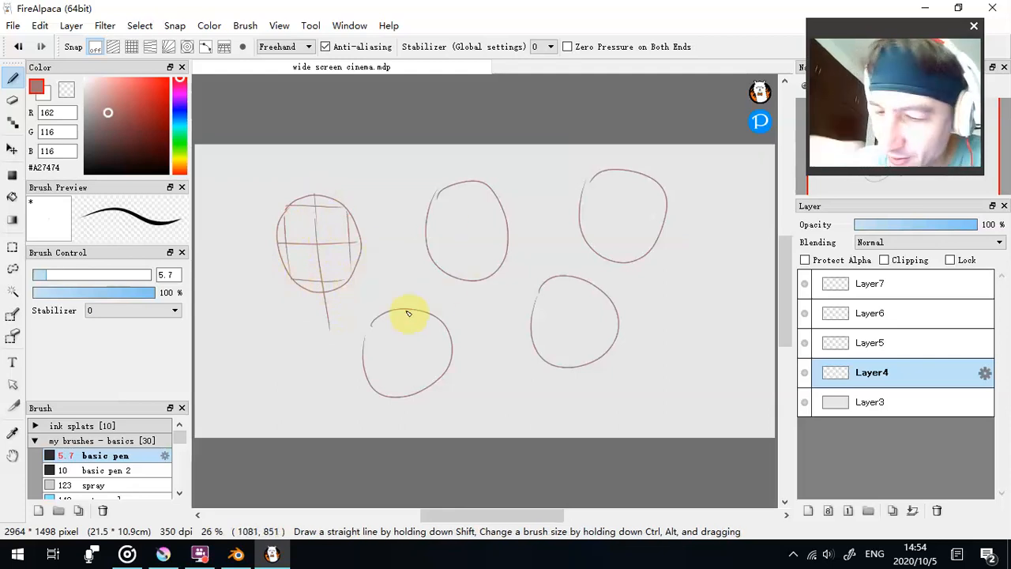
- Wrap curved horizontal and vertical guide lines around the upper row's middle oval, and add a side-of-head ellipse on its right
left_click_drag(425, 238, 515, 242)
mouse_move(458, 185)
left_mouse_down()
mouse_move(441, 249)
mouse_move(473, 268)
left_mouse_up()
mouse_move(479, 185)
left_mouse_down()
mouse_move(496, 250)
mouse_move(481, 276)
mouse_move(472, 245)
mouse_move(480, 200)
left_mouse_up()
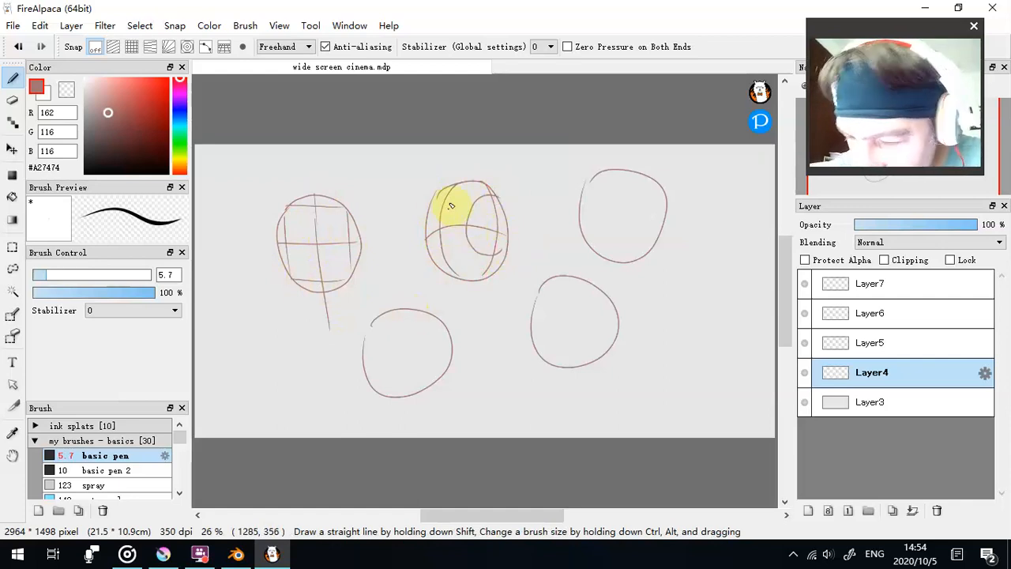
left_click_drag(426, 259, 496, 257)
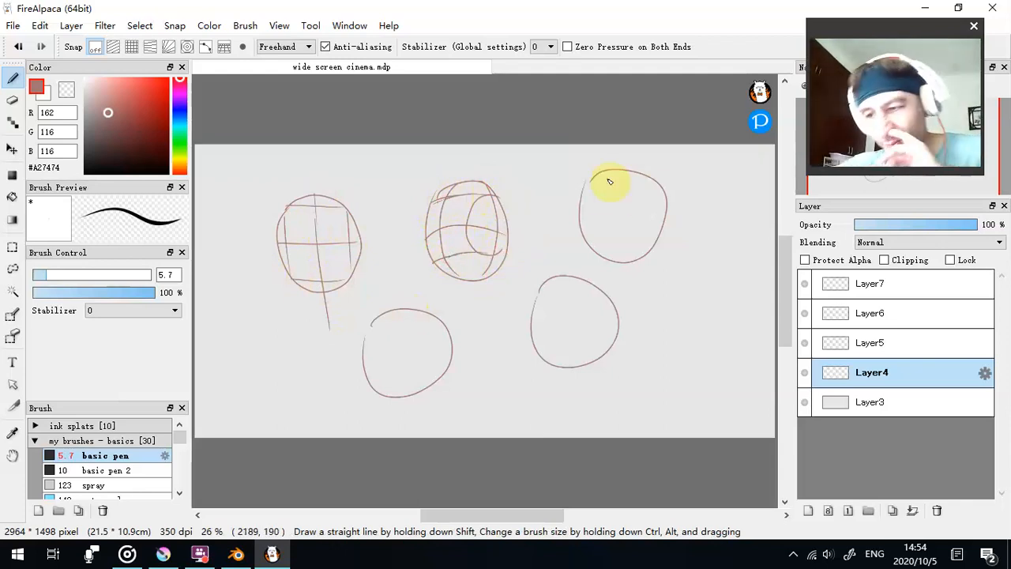
- Draw tilted curved guide lines across the upper row's last oval, and add a side-of-head circle at its left edge
left_click_drag(588, 185, 666, 199)
mouse_move(576, 217)
left_mouse_down()
mouse_move(616, 253)
mouse_move(646, 255)
left_mouse_up()
mouse_move(634, 172)
left_mouse_down()
mouse_move(655, 203)
mouse_move(652, 232)
mouse_move(632, 262)
mouse_move(634, 170)
mouse_move(598, 220)
mouse_move(611, 263)
left_mouse_up()
mouse_move(581, 197)
left_mouse_down()
mouse_move(623, 215)
mouse_move(620, 234)
mouse_move(596, 244)
mouse_move(583, 220)
mouse_move(591, 196)
mouse_move(594, 223)
mouse_move(582, 213)
mouse_move(658, 231)
left_mouse_up()
left_click(581, 210)
left_click(591, 196)
- Draw curved horizontal and vertical guide lines on the lower row's right oval, and add a side-of-head ellipse on its right
mouse_move(531, 325)
left_mouse_down()
mouse_move(605, 315)
mouse_move(535, 300)
mouse_move(601, 289)
left_mouse_up()
mouse_move(542, 355)
left_mouse_down()
mouse_move(575, 344)
mouse_move(612, 350)
left_mouse_up()
mouse_move(556, 275)
left_mouse_down()
mouse_move(544, 327)
mouse_move(561, 363)
left_mouse_up()
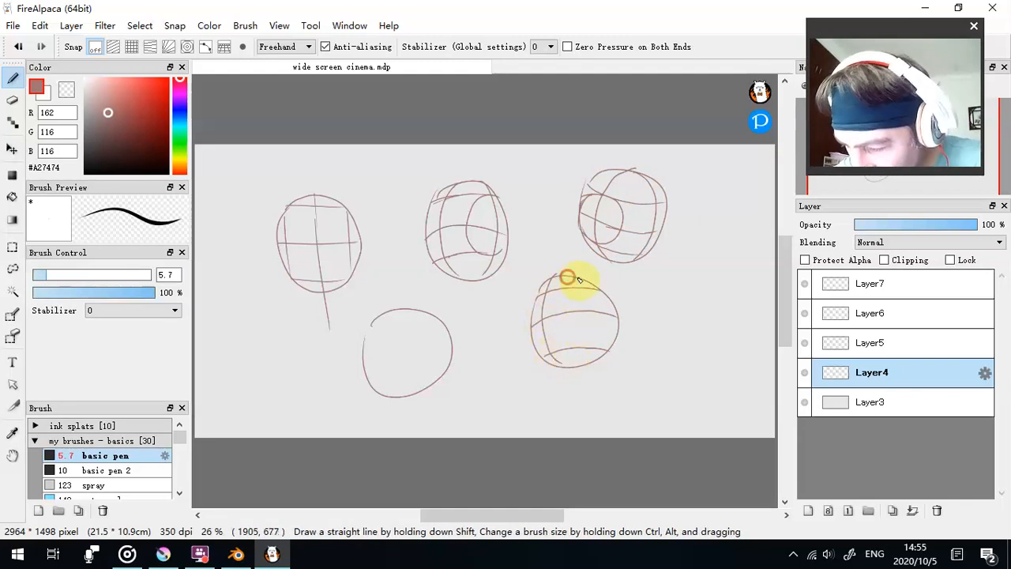
mouse_move(604, 310)
left_mouse_down()
mouse_move(598, 357)
mouse_move(612, 348)
left_mouse_up()
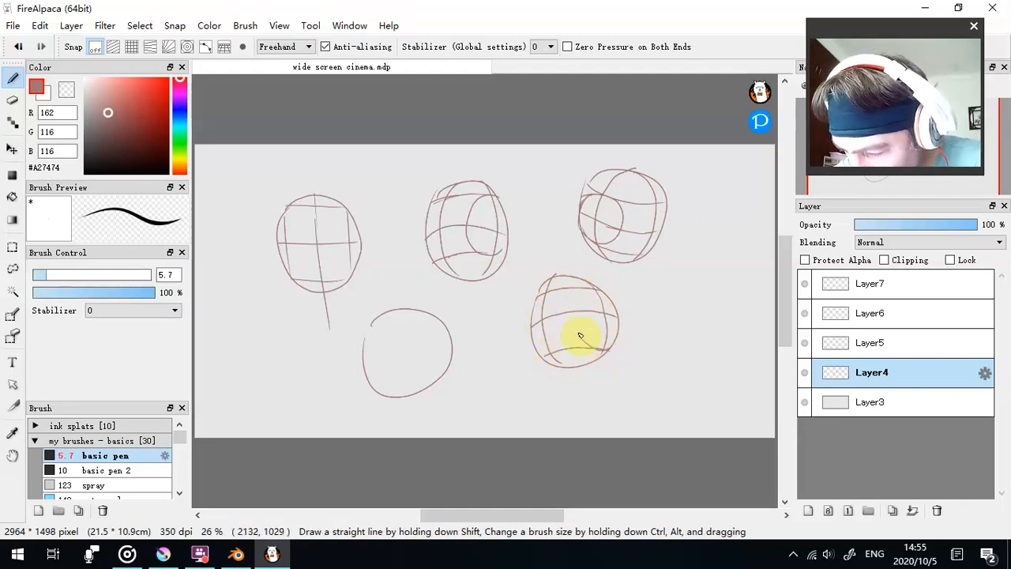
left_click_drag(600, 290, 600, 289)
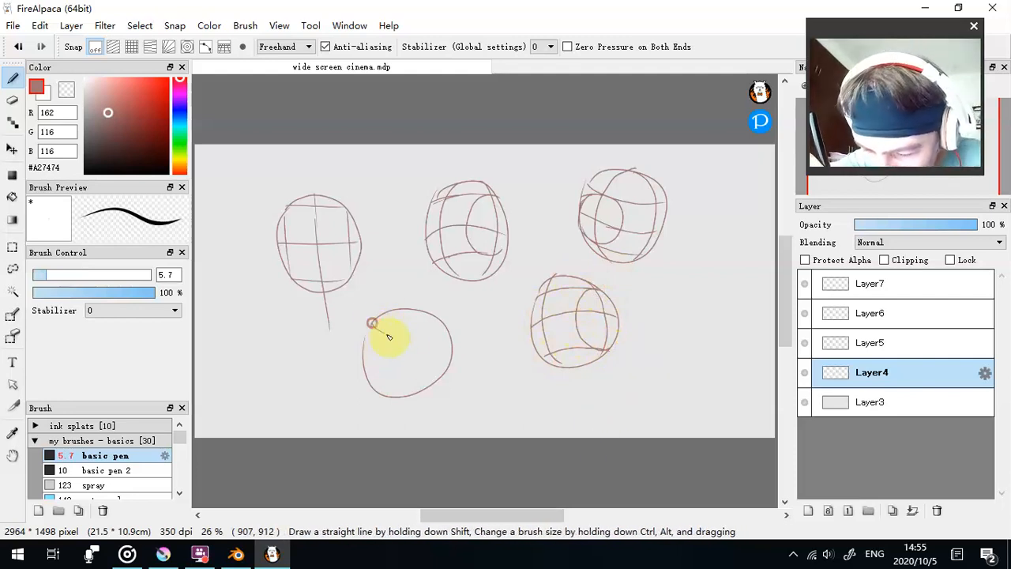
- Draw curved guide lines and a right-side ellipse on the lower row's left oval, trimming stray strokes with the transparent colour
left_click_drag(442, 320, 379, 372)
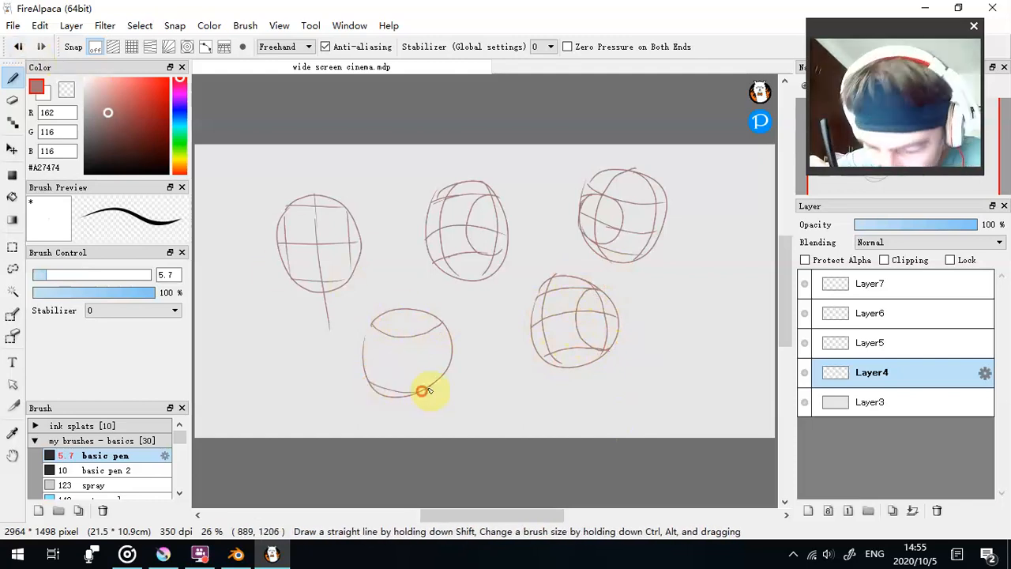
mouse_move(387, 315)
left_mouse_down()
mouse_move(389, 369)
mouse_move(397, 391)
mouse_move(433, 385)
left_mouse_up()
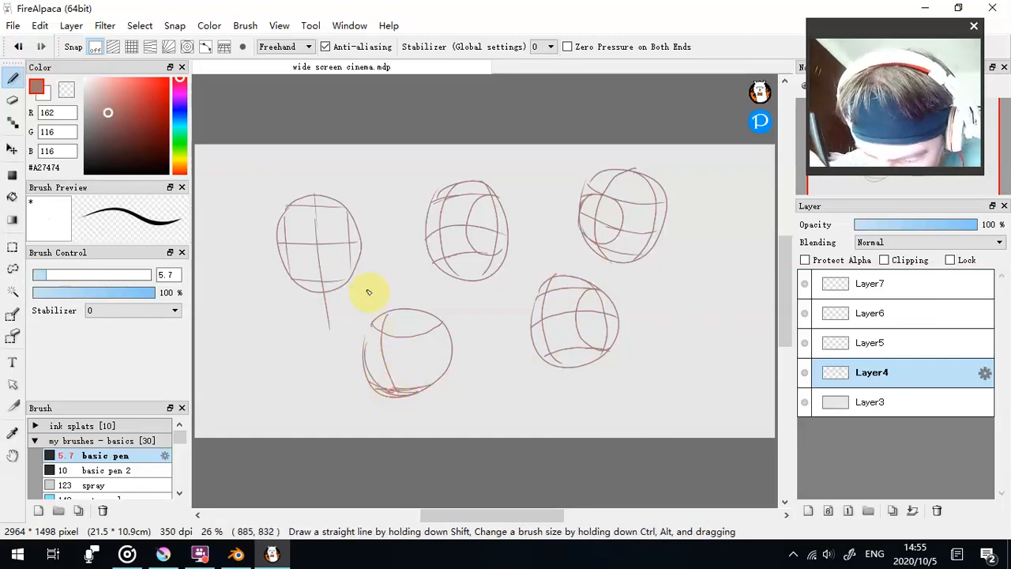
key("x")
mouse_move(373, 390)
left_mouse_down()
mouse_move(360, 366)
mouse_move(384, 393)
mouse_move(406, 395)
mouse_move(377, 392)
left_mouse_up()
key("x")
mouse_move(369, 326)
left_mouse_down()
mouse_move(372, 365)
mouse_move(403, 366)
left_mouse_up()
mouse_move(382, 363)
left_mouse_down()
mouse_move(414, 365)
mouse_move(395, 332)
mouse_move(424, 323)
mouse_move(433, 371)
mouse_move(429, 362)
mouse_move(451, 345)
left_mouse_up()
mouse_move(389, 314)
left_mouse_down()
mouse_move(382, 343)
mouse_move(395, 314)
mouse_move(434, 329)
mouse_move(428, 345)
left_mouse_up()
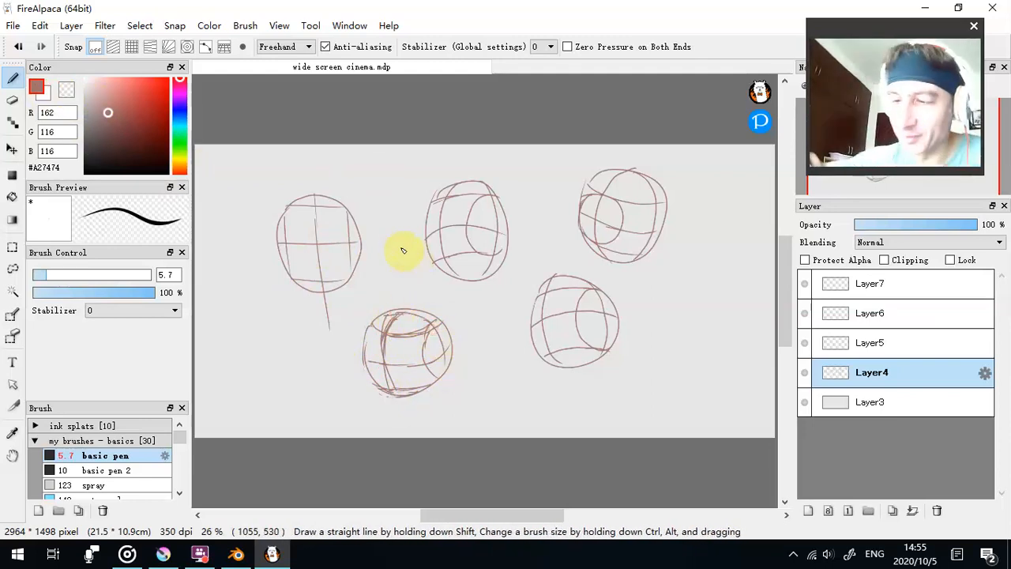
- Extend the face centre lines below the chins of the turned heads in the brush colour
left_click(66, 89)
left_click(38, 87)
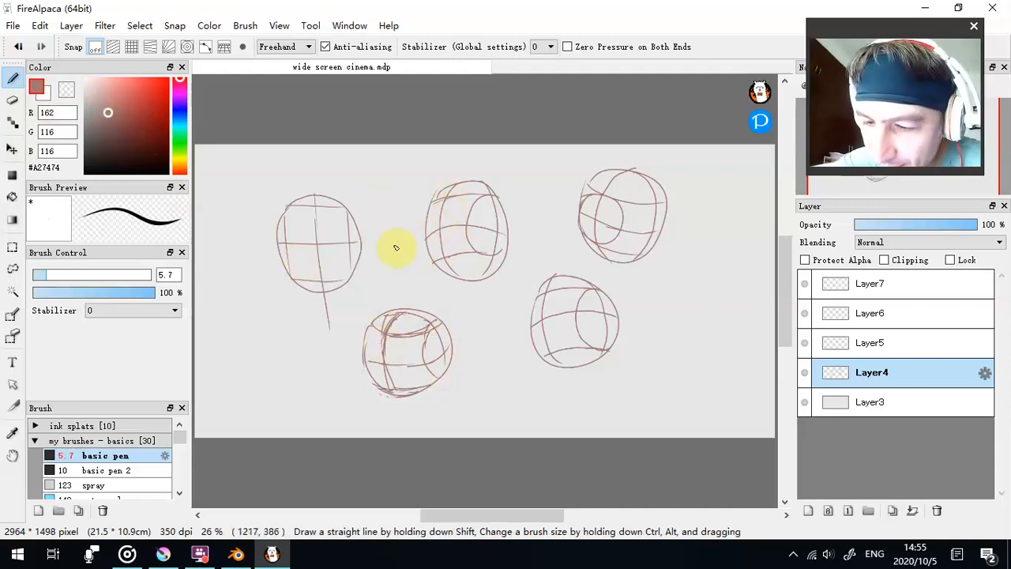
left_click_drag(448, 185, 428, 285)
left_click_drag(658, 213, 644, 245)
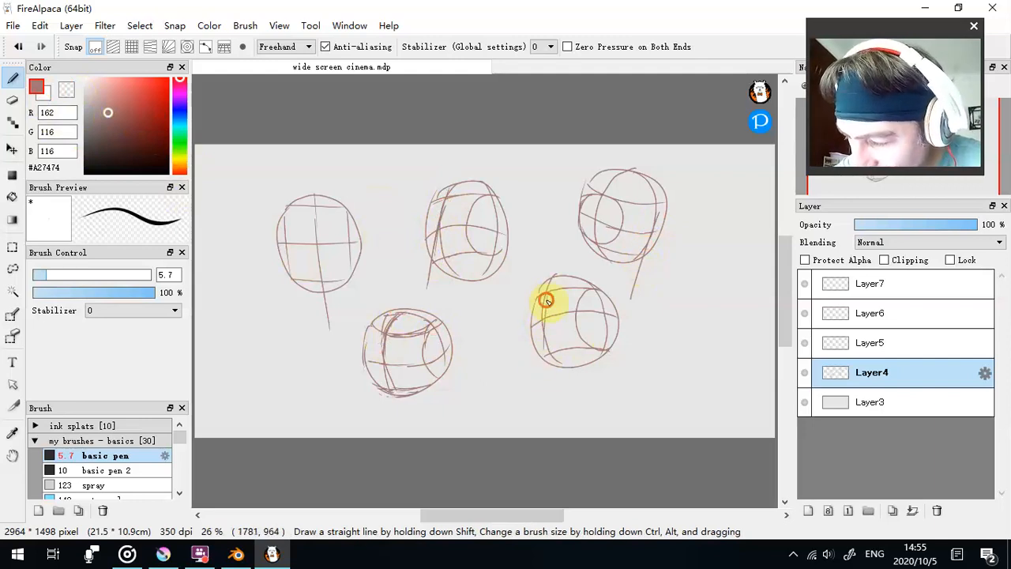
left_click_drag(540, 383, 540, 384)
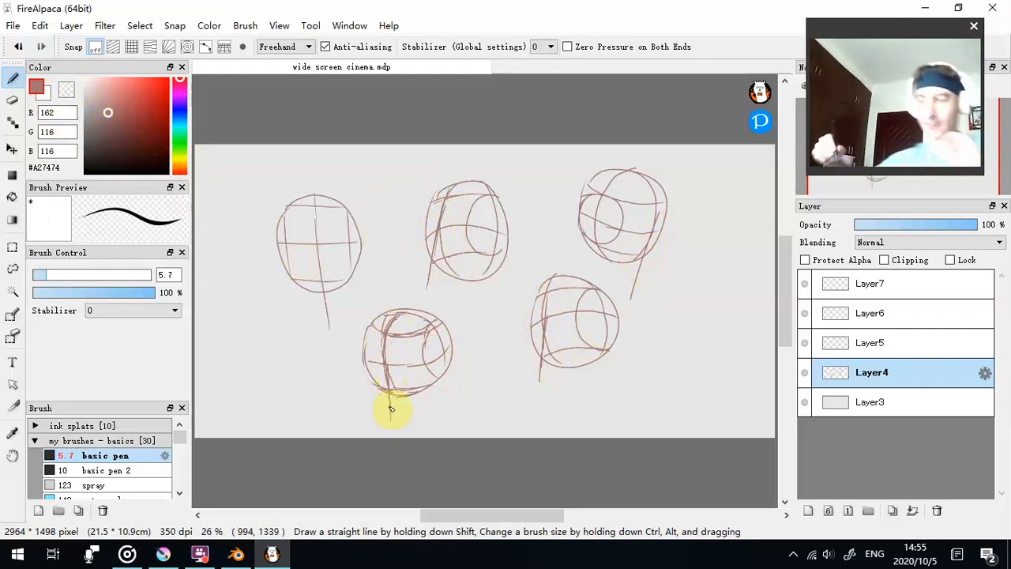
- Sketch a sixth head at the lower row's far right, with curved guide lines, a side ellipse on its left, and a right-edge centre line extending below
left_click_drag(545, 515, 576, 515)
left_click_drag(540, 318, 597, 301)
left_click_drag(528, 340, 616, 359)
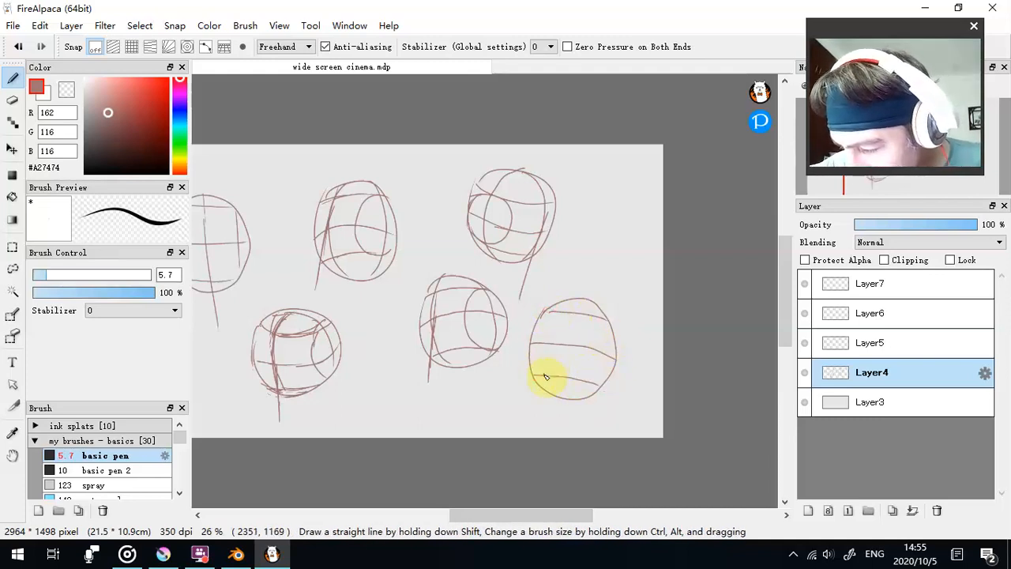
left_click_drag(564, 314, 588, 361)
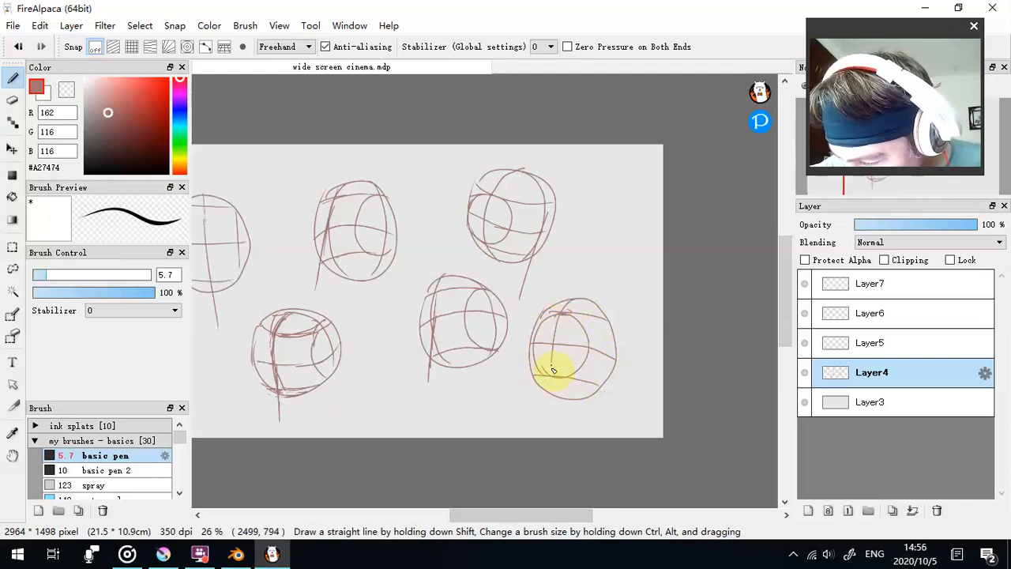
left_click_drag(553, 360, 561, 395)
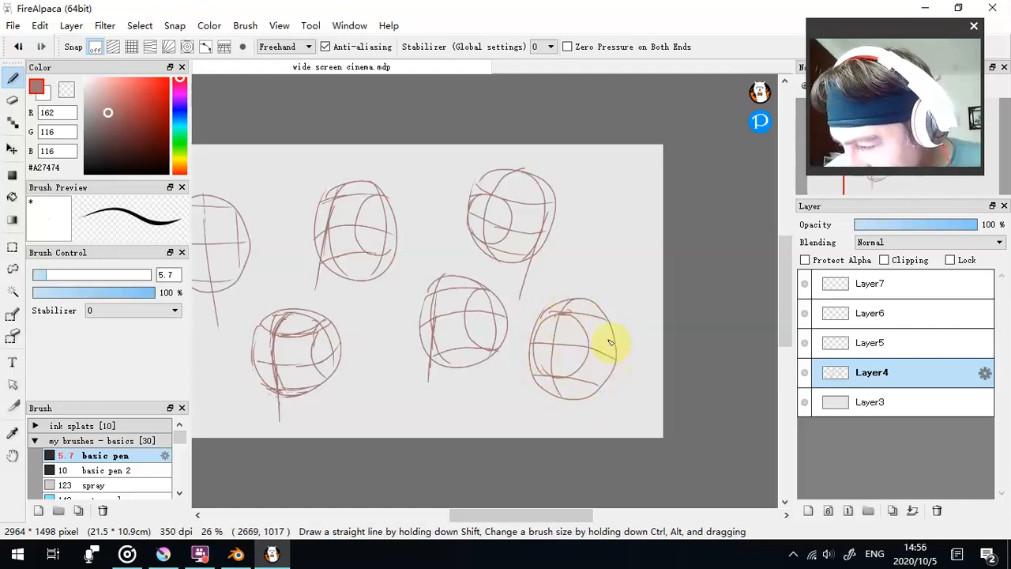
mouse_move(614, 339)
left_mouse_down()
mouse_move(609, 382)
mouse_move(616, 366)
left_mouse_up()
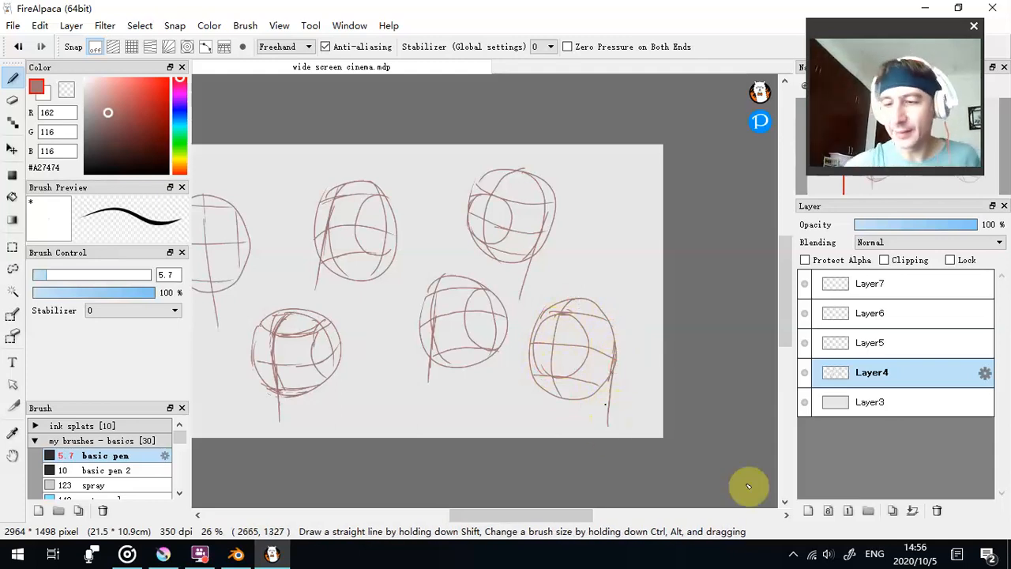
- Shift the construction sketches on Layer4 slightly to the left and lower the layer's opacity to 24%
mouse_move(560, 520)
left_mouse_down()
mouse_move(533, 520)
mouse_move(542, 520)
left_mouse_up()
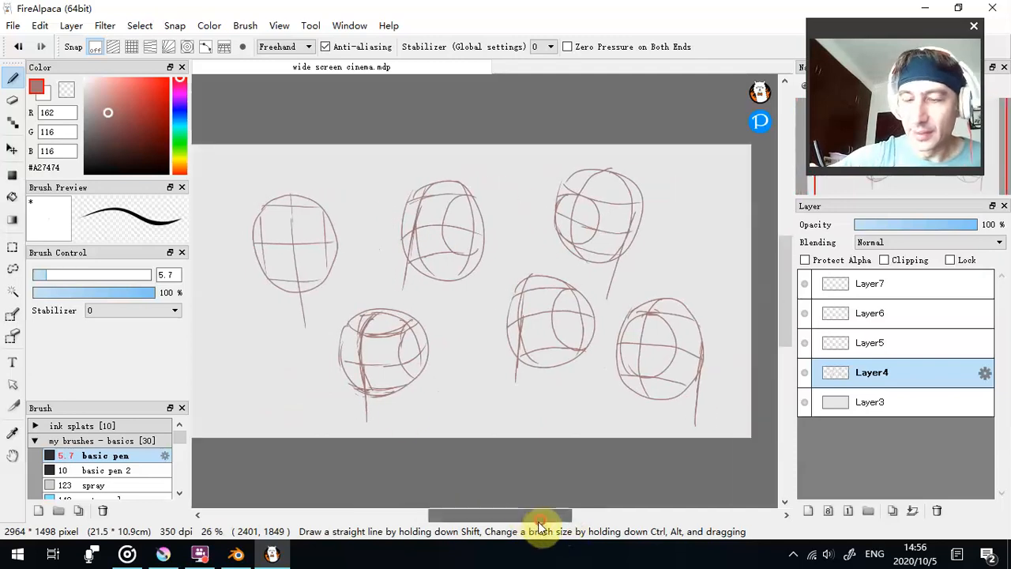
left_click(11, 149)
left_click_drag(540, 264, 491, 260)
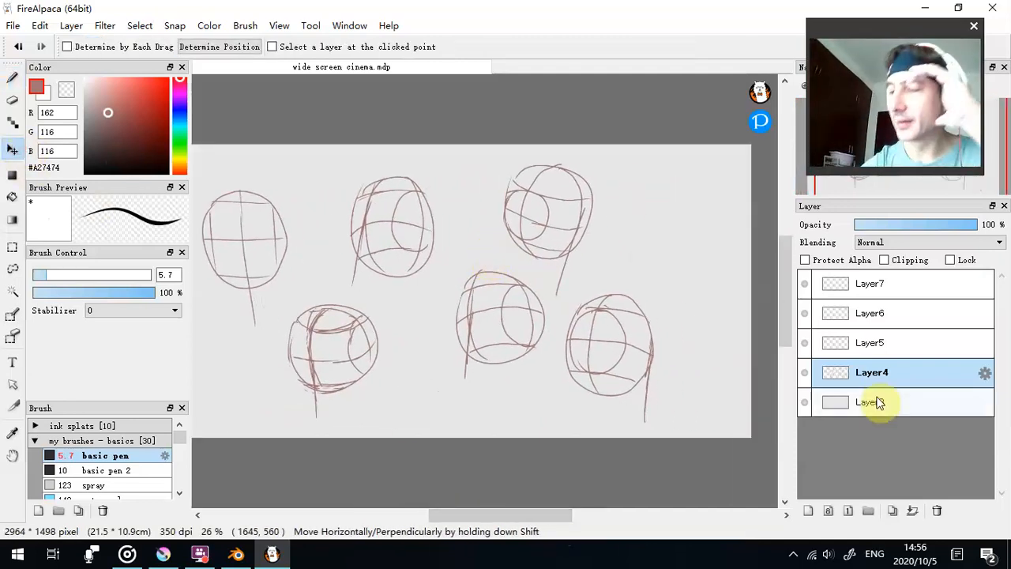
left_click(895, 224)
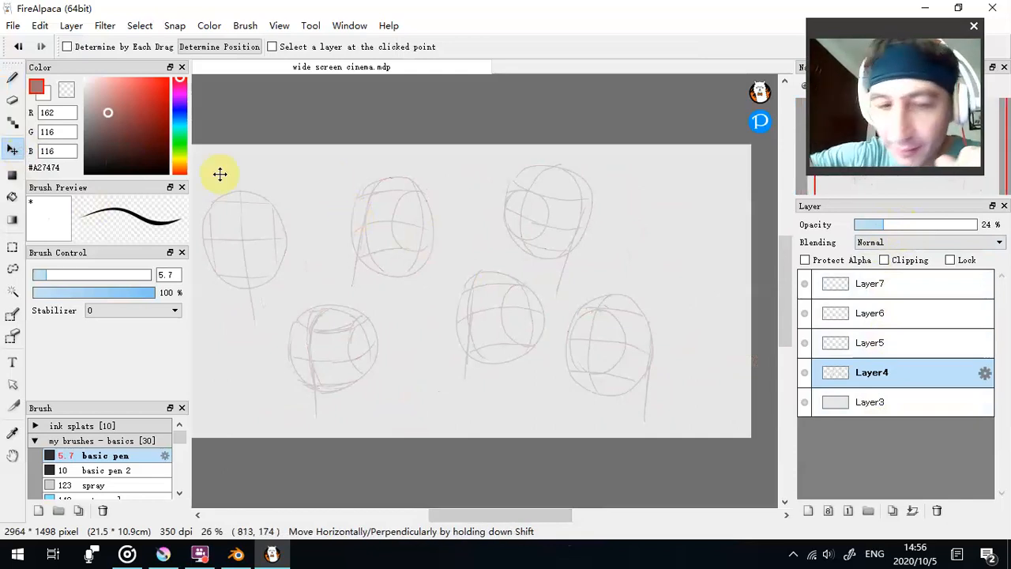
- Redraw the curved brow line across the upper row's second head, erasing stray parts with the transparent colour
left_click(12, 77)
mouse_move(350, 226)
left_mouse_down()
mouse_move(382, 218)
mouse_move(354, 229)
mouse_move(410, 221)
left_mouse_up()
left_click(64, 91)
left_click_drag(392, 224, 417, 221)
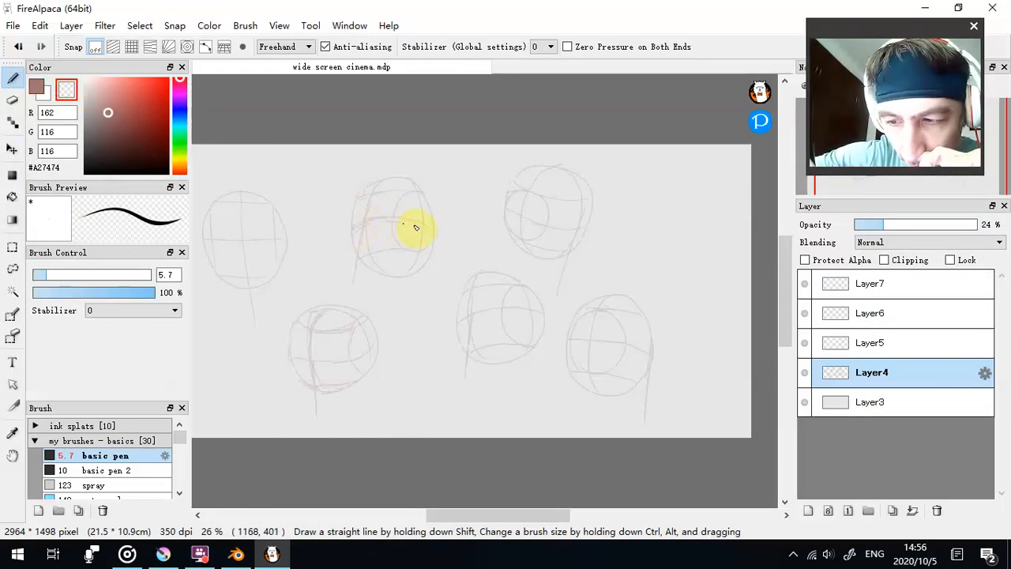
left_click(40, 91)
- Make Layer5 the active layer and reduce the basic pen size to 4.1 for detailing the upper row's first head
left_click(883, 346)
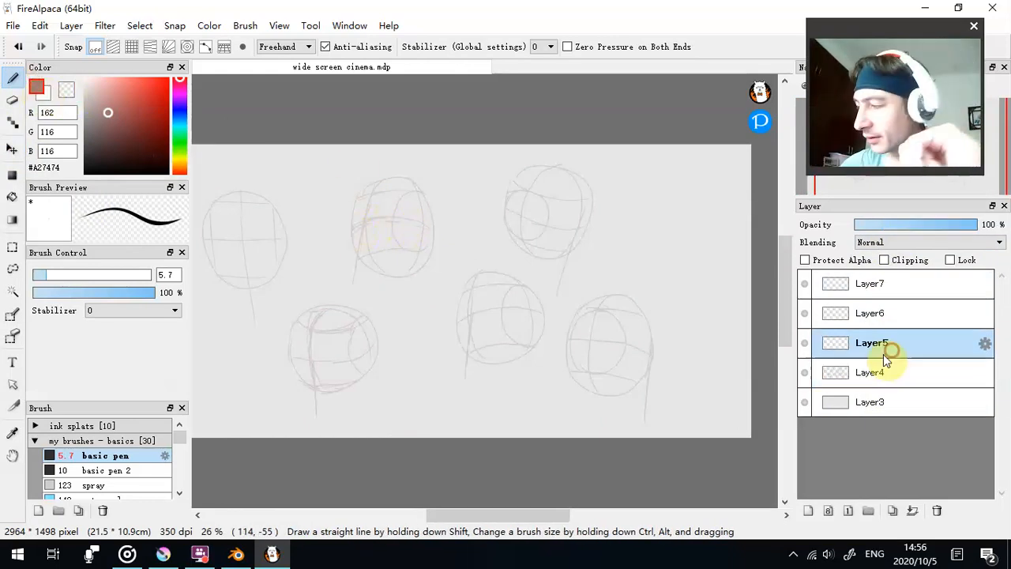
left_click_drag(501, 515, 493, 516)
left_click_drag(876, 33, 882, 110)
left_click(812, 84)
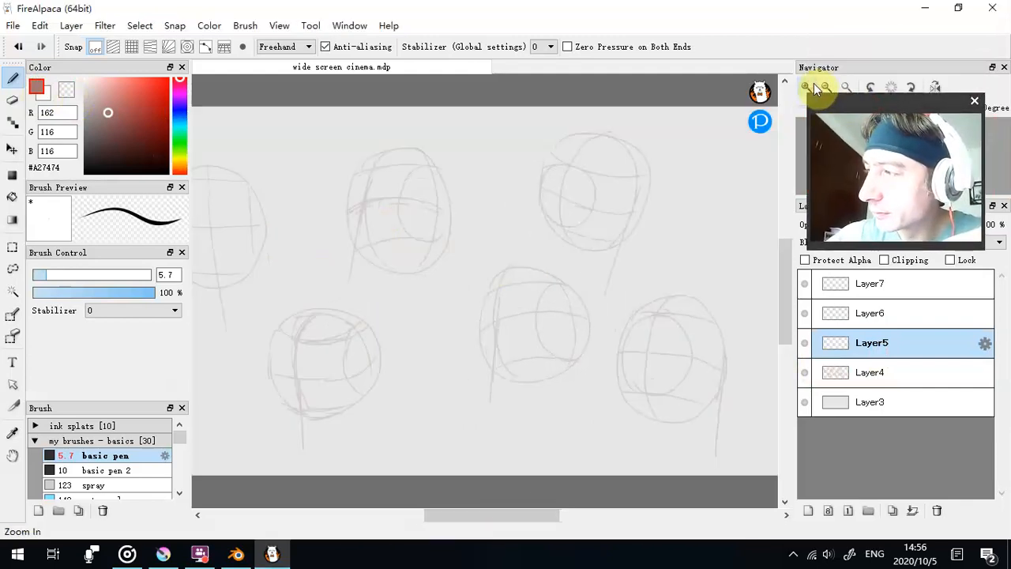
left_click_drag(856, 103, 851, 28)
left_click_drag(483, 514, 439, 515)
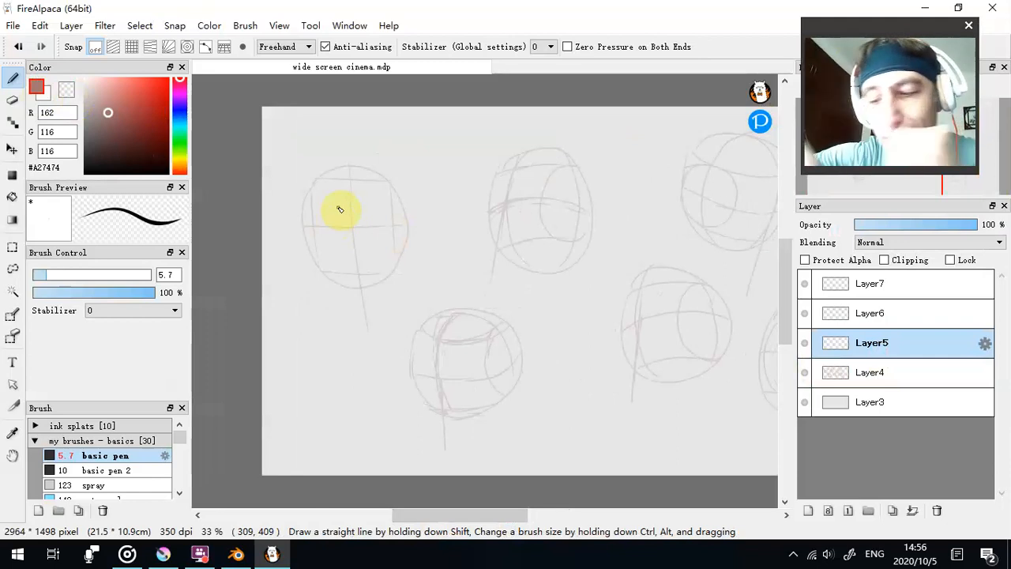
scroll(336, 205, "down", 1)
scroll(356, 214, "up", 2)
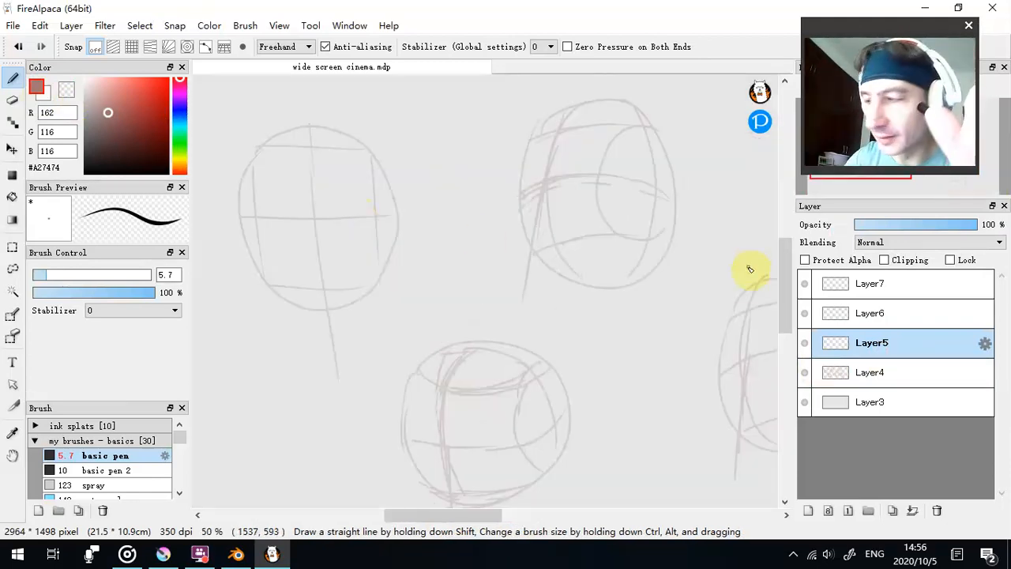
scroll(666, 338, "up", 3)
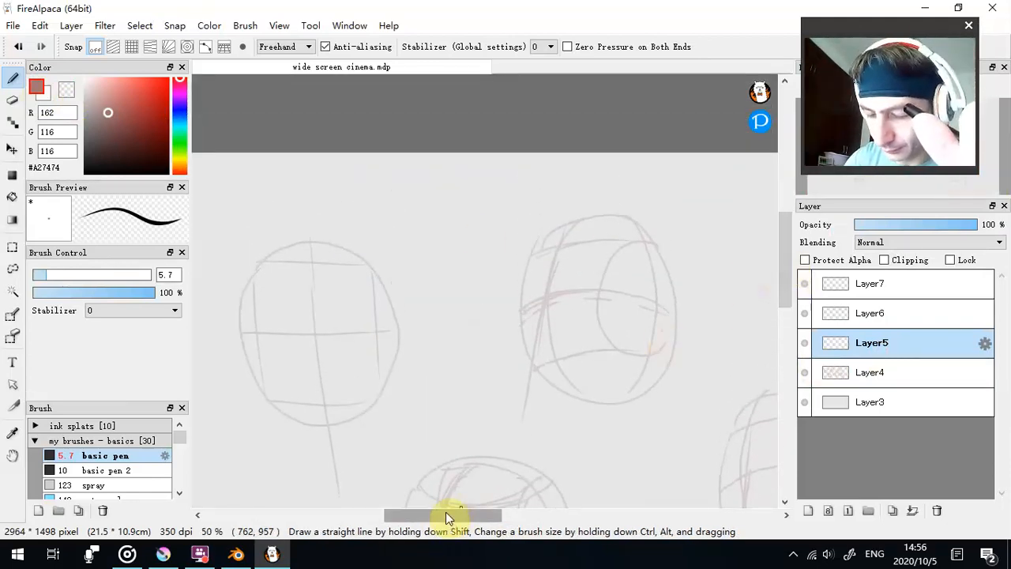
left_click_drag(451, 515, 431, 514)
left_click_drag(810, 36, 619, 47)
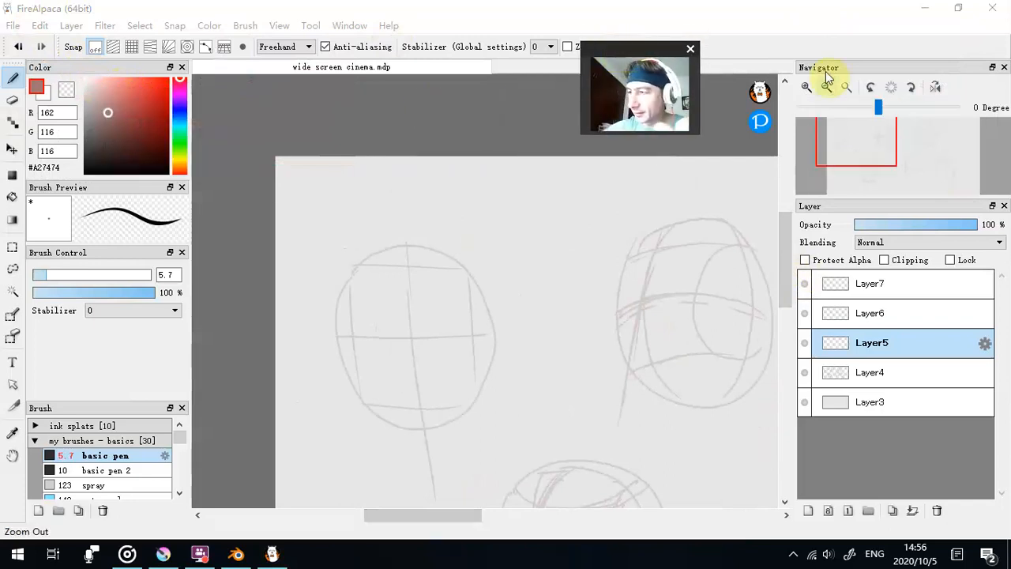
left_click(806, 88)
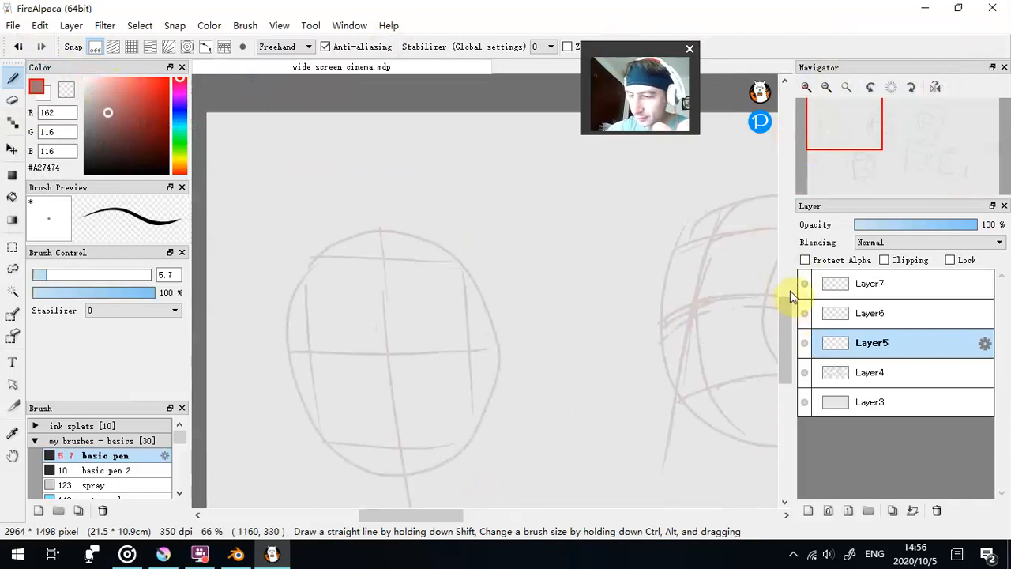
scroll(787, 282, "down", 5)
left_click_drag(782, 310, 784, 226)
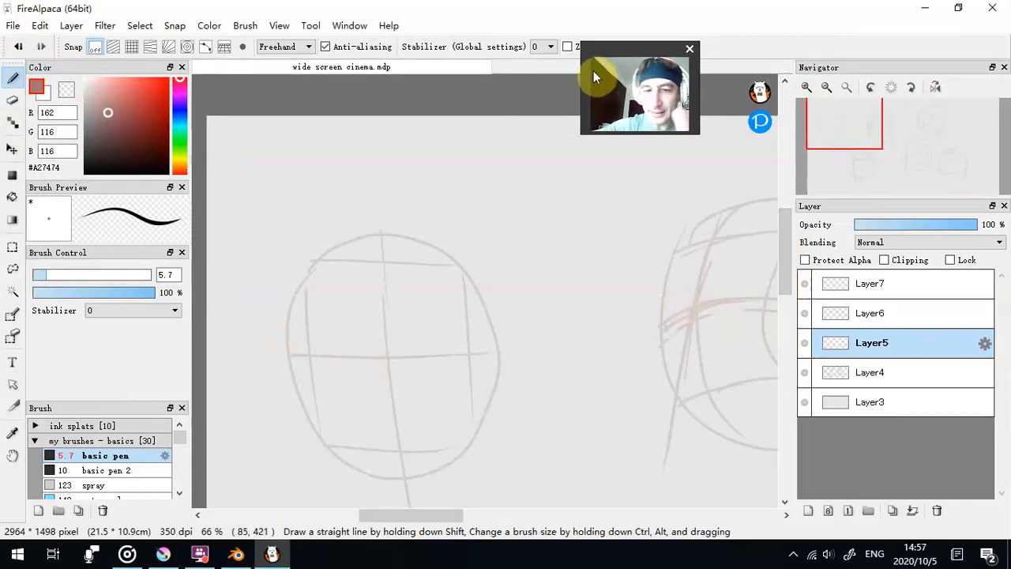
left_click(43, 275)
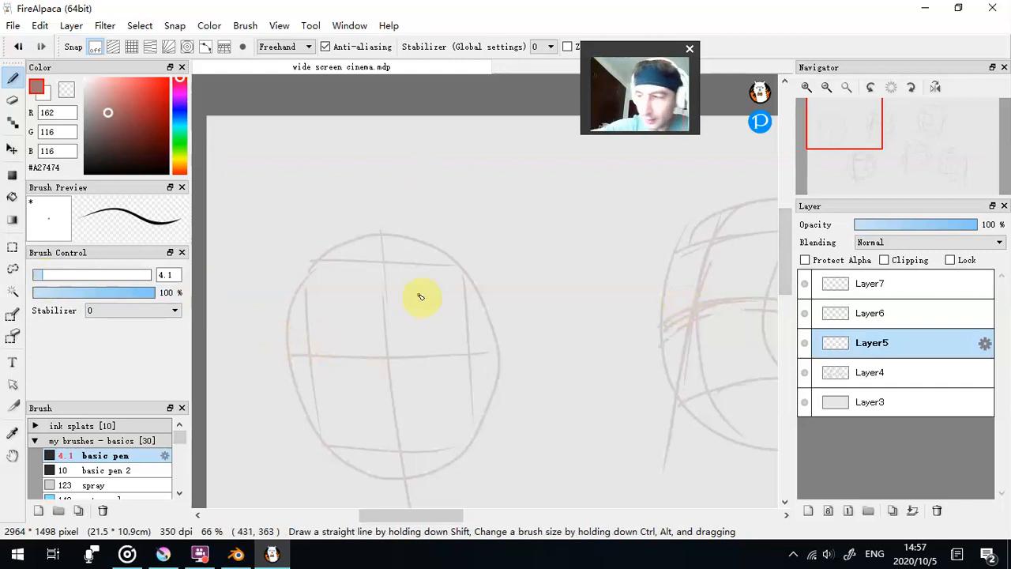
left_click(640, 52)
left_click_drag(727, 29, 712, 18)
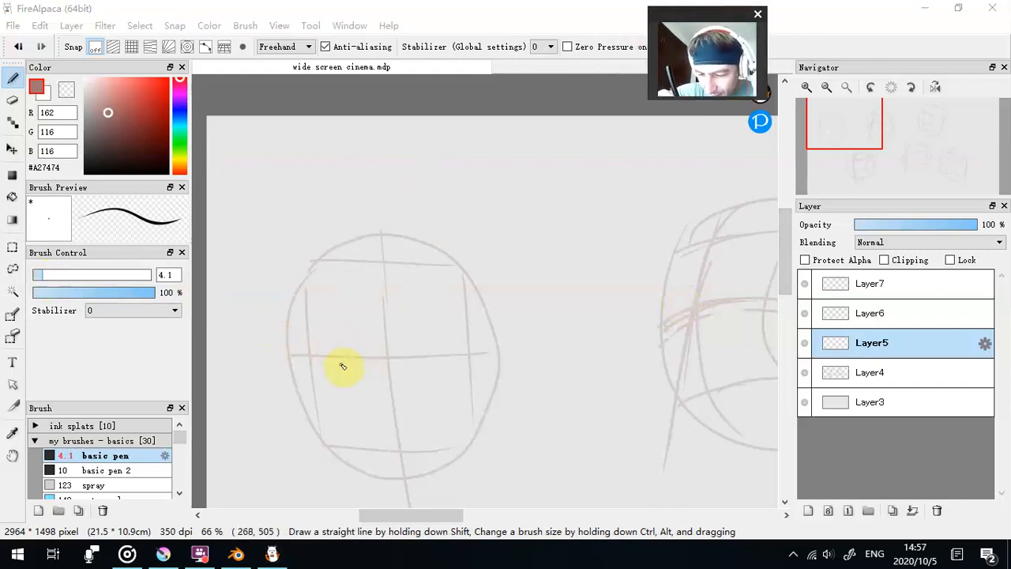
- Draw a straight guide line across the first head below its brow line, and add slanted, angry eyebrows
left_click(295, 389)
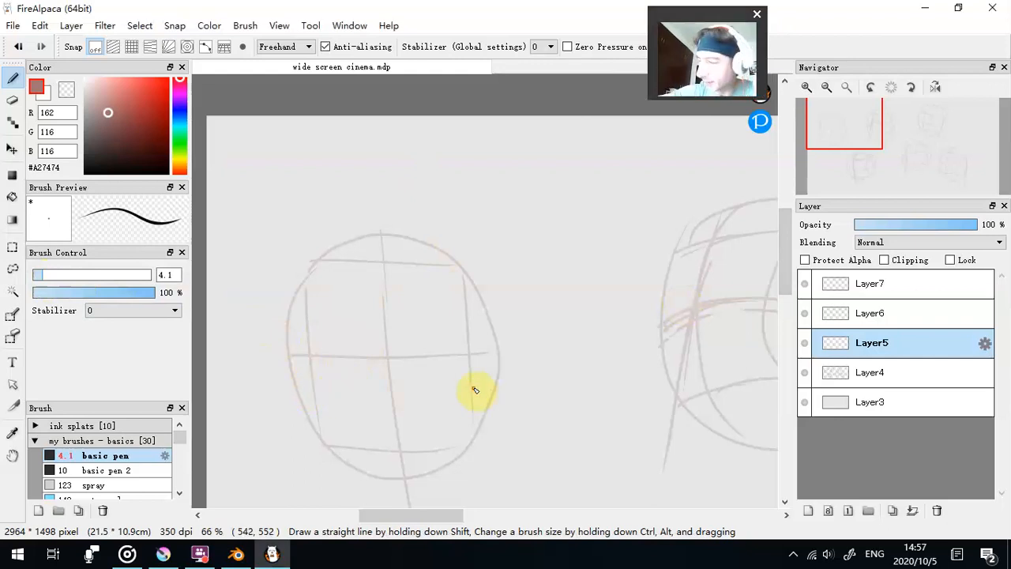
mouse_move(485, 384)
left_mouse_down()
mouse_move(335, 380)
mouse_move(314, 389)
mouse_move(487, 392)
left_mouse_up()
left_click(18, 46)
left_click_drag(488, 392, 394, 390)
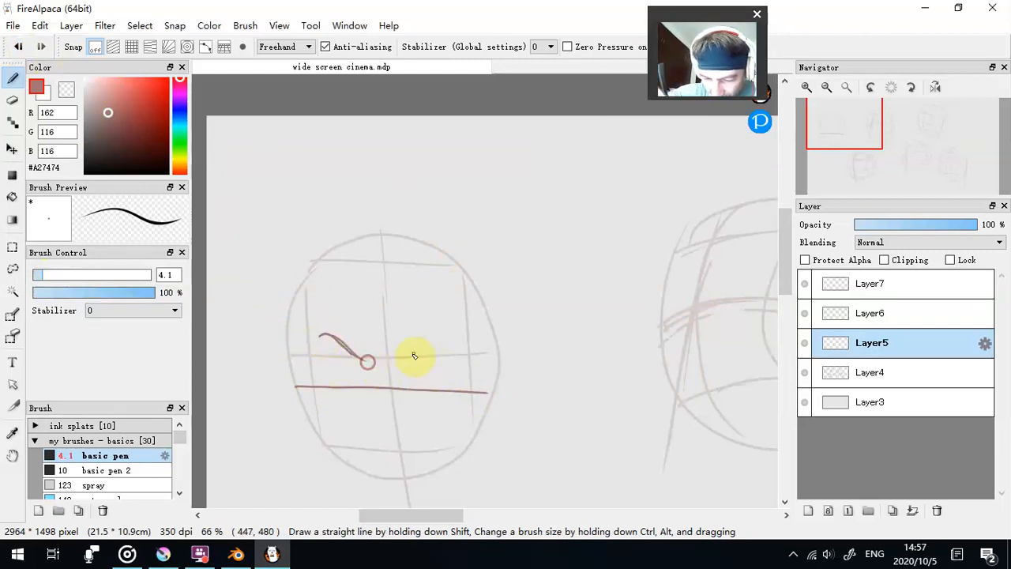
left_click_drag(453, 332, 407, 355)
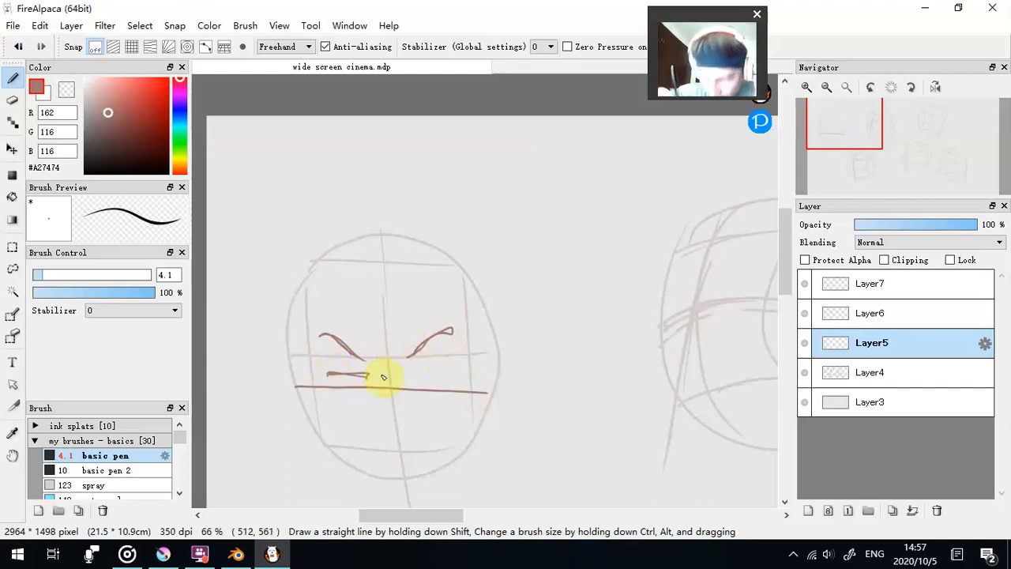
- Erase the eye guide line with the transparent colour, and draw narrow eyes with pupils under the eyebrows in the brush colour
left_click(67, 90)
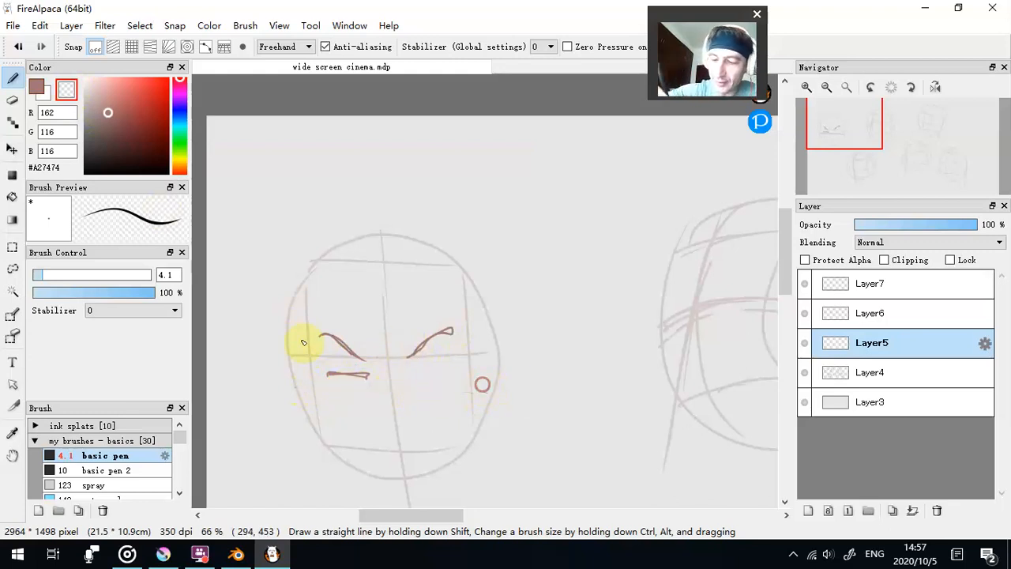
left_click(37, 86)
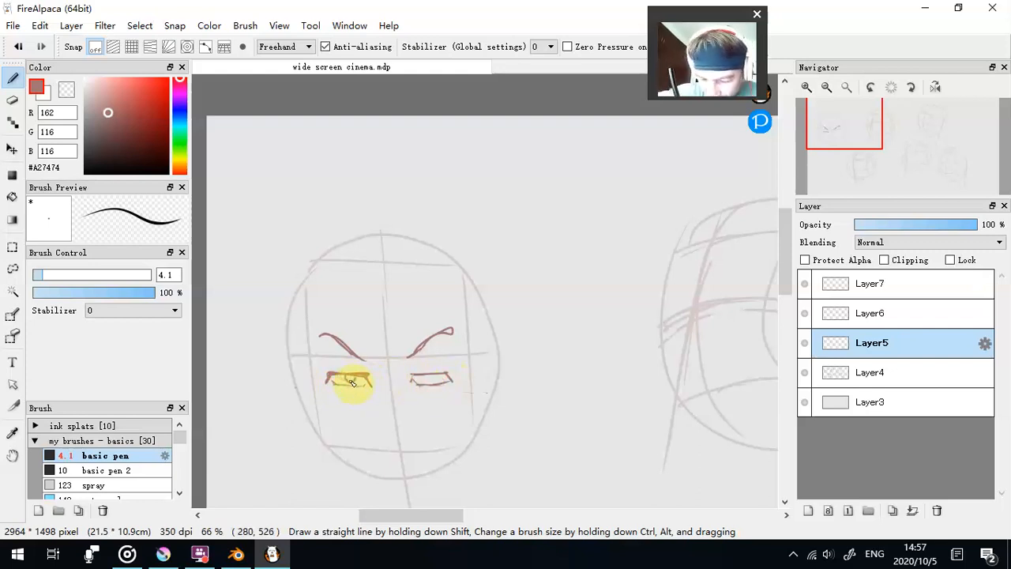
left_click_drag(354, 380, 350, 379)
left_click_drag(424, 376, 416, 372)
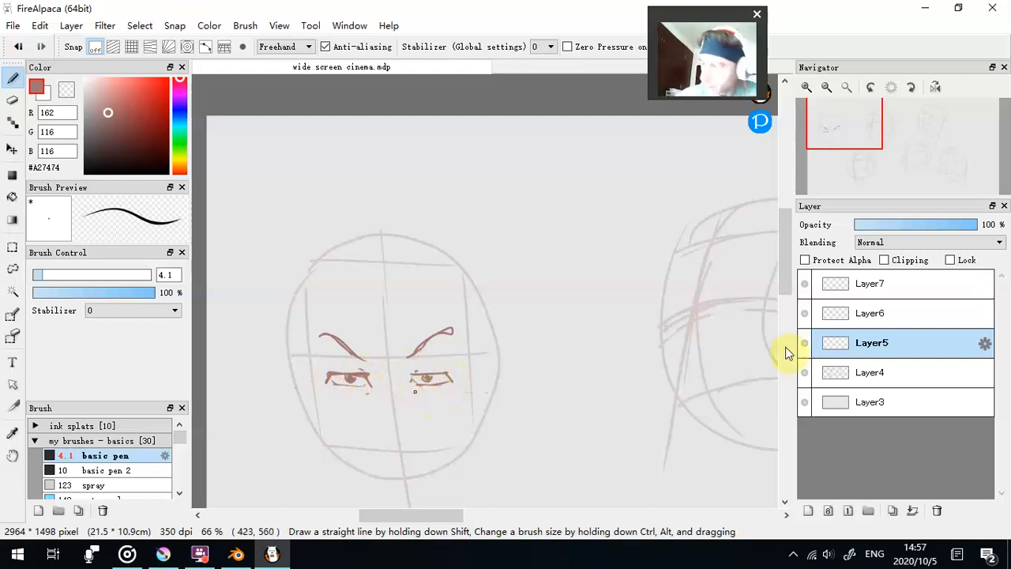
- Draw the nose tip with nostrils at the lower guide line, and add the two bridge lines above it
scroll(784, 283, "down", 2)
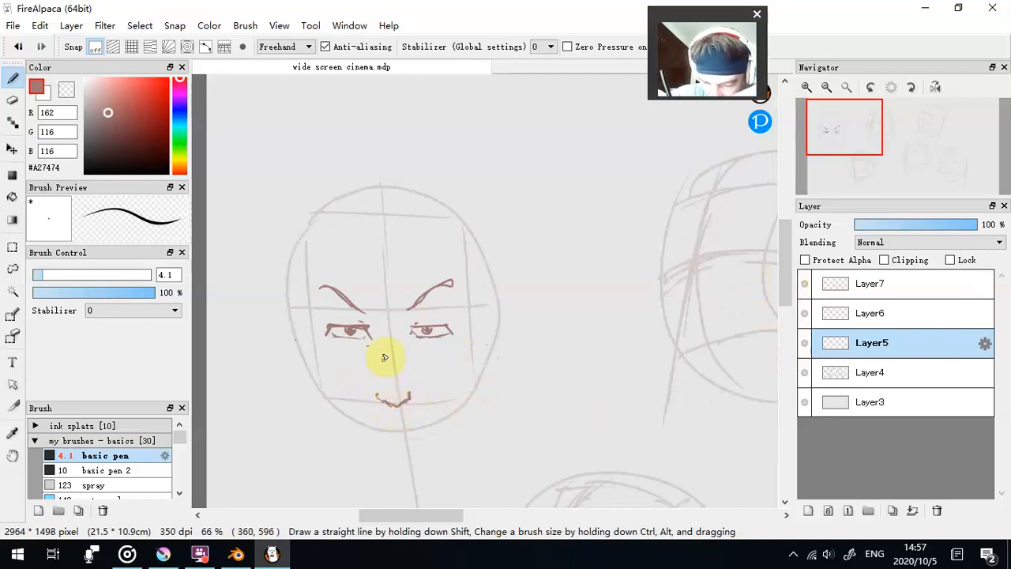
left_click_drag(399, 337, 404, 384)
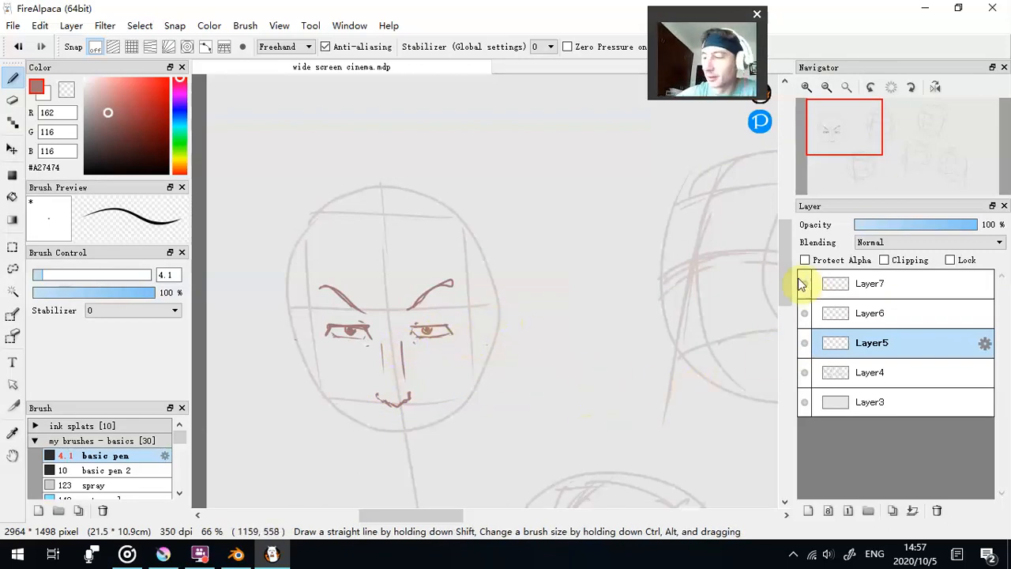
- Draw the mouth and the jawline down to a flat chin, trimming the left jaw corner with the transparent colour at brush size 20
scroll(783, 275, "down", 2)
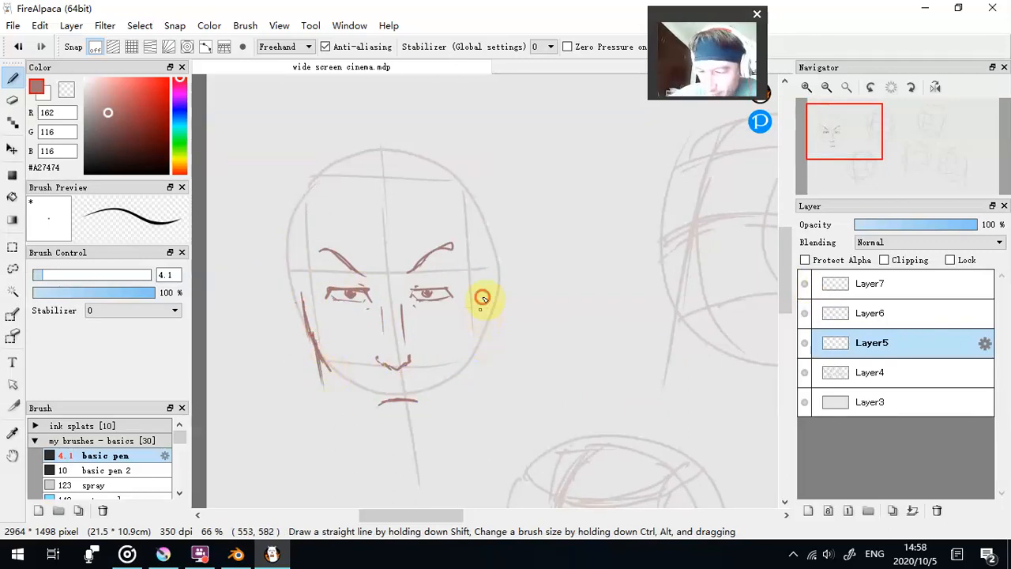
left_click_drag(781, 286, 781, 312)
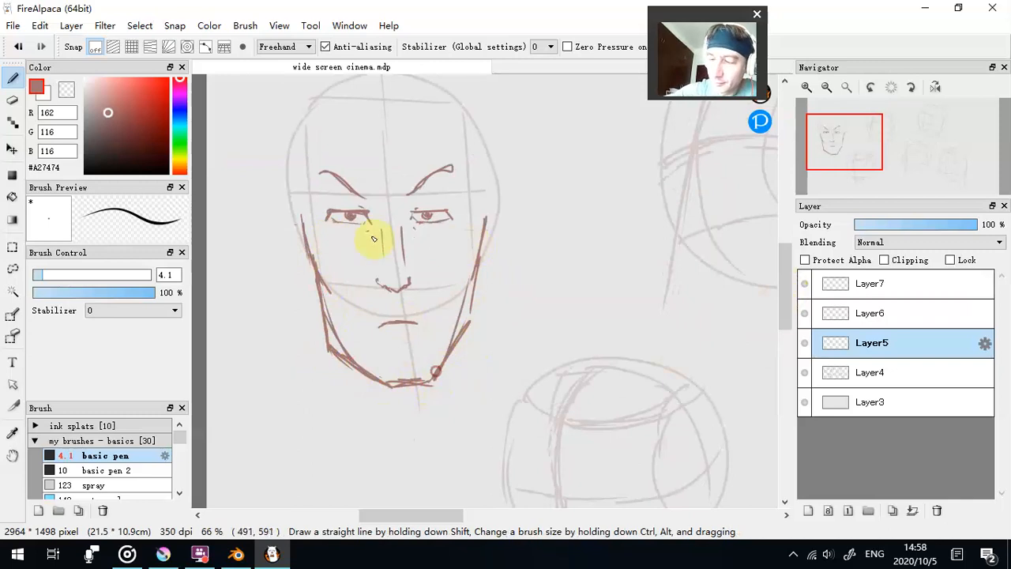
left_click(85, 275)
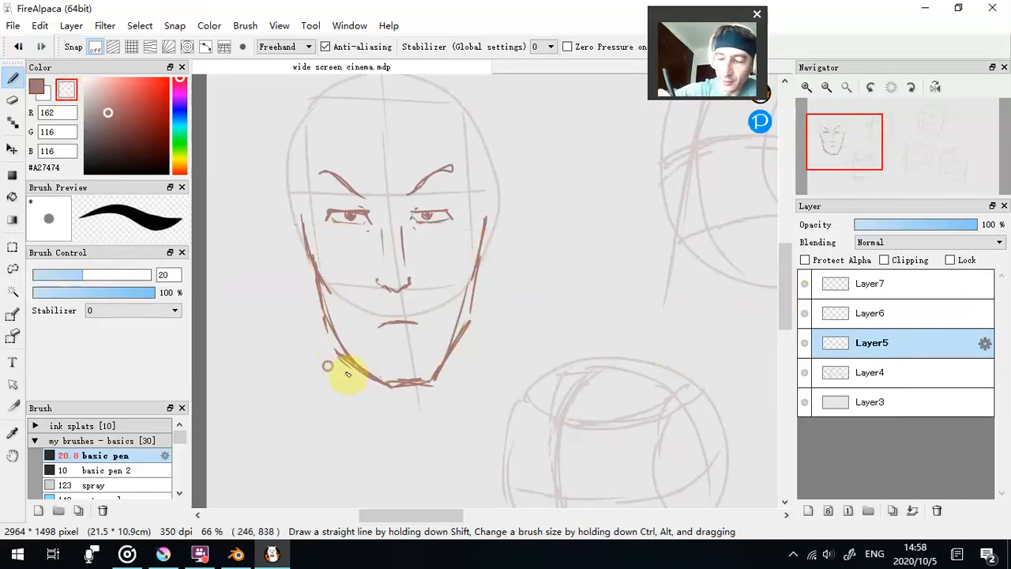
left_click_drag(783, 309, 783, 293)
- Draw ears with inner contours on both sides of the first head at brush size 4.1
left_click(39, 275)
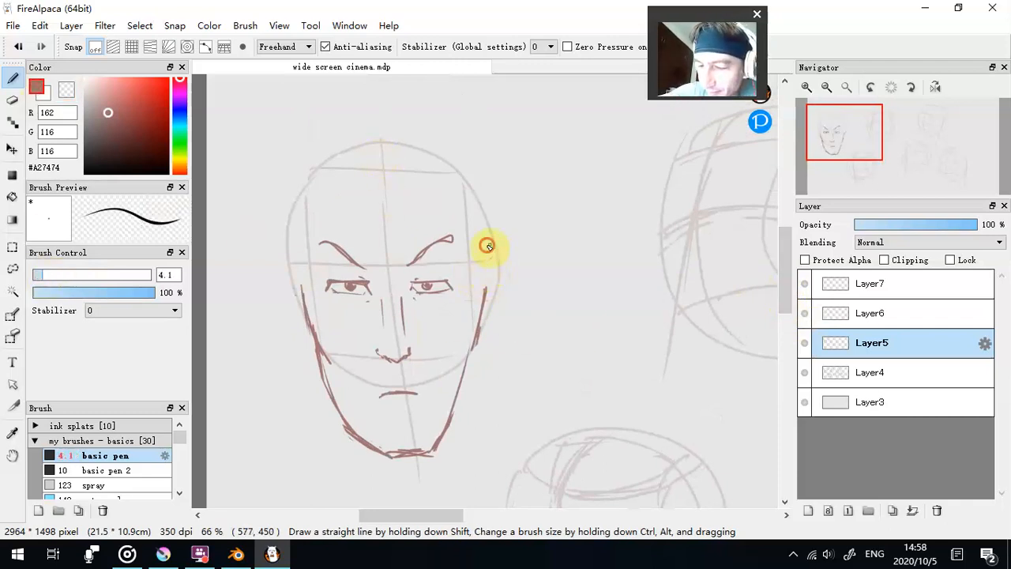
mouse_move(506, 247)
left_mouse_down()
mouse_move(514, 288)
mouse_move(481, 319)
left_mouse_up()
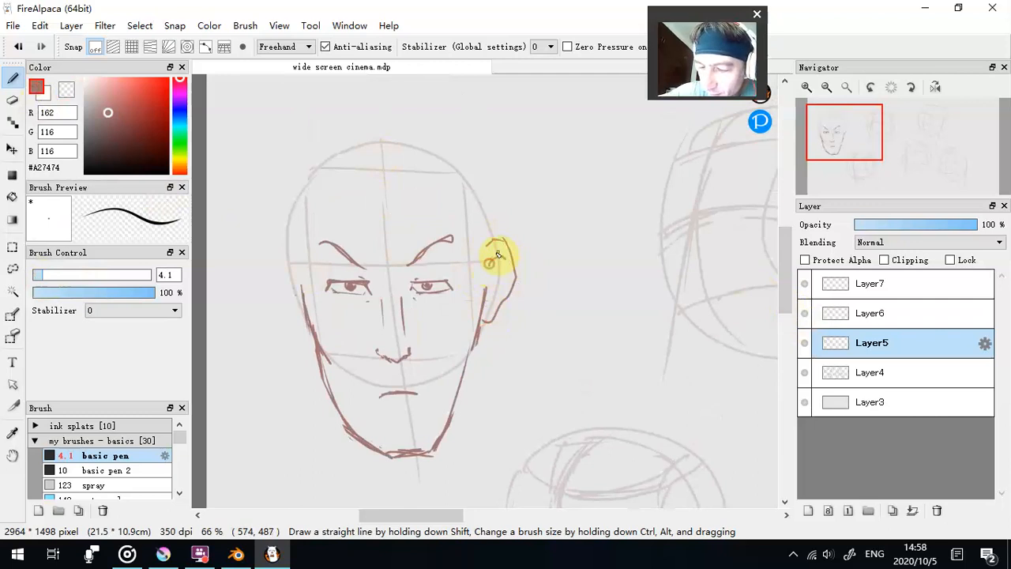
mouse_move(293, 260)
left_mouse_down()
mouse_move(282, 244)
mouse_move(270, 275)
mouse_move(286, 290)
mouse_move(277, 260)
mouse_move(279, 268)
left_mouse_up()
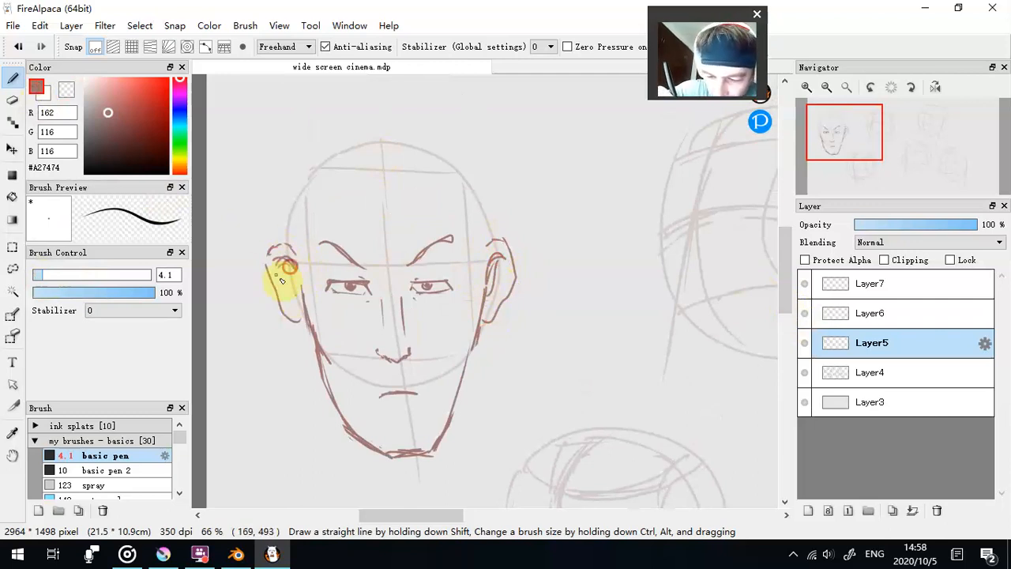
- Draw pointed hair strands falling over the forehead, plus a few loose hair strokes above the first head
left_click_drag(784, 306, 790, 294)
left_click_drag(338, 219, 367, 322)
mouse_move(376, 232)
left_mouse_down()
mouse_move(377, 274)
mouse_move(398, 292)
left_mouse_up()
left_click_drag(384, 239, 403, 322)
left_click_drag(421, 232, 458, 302)
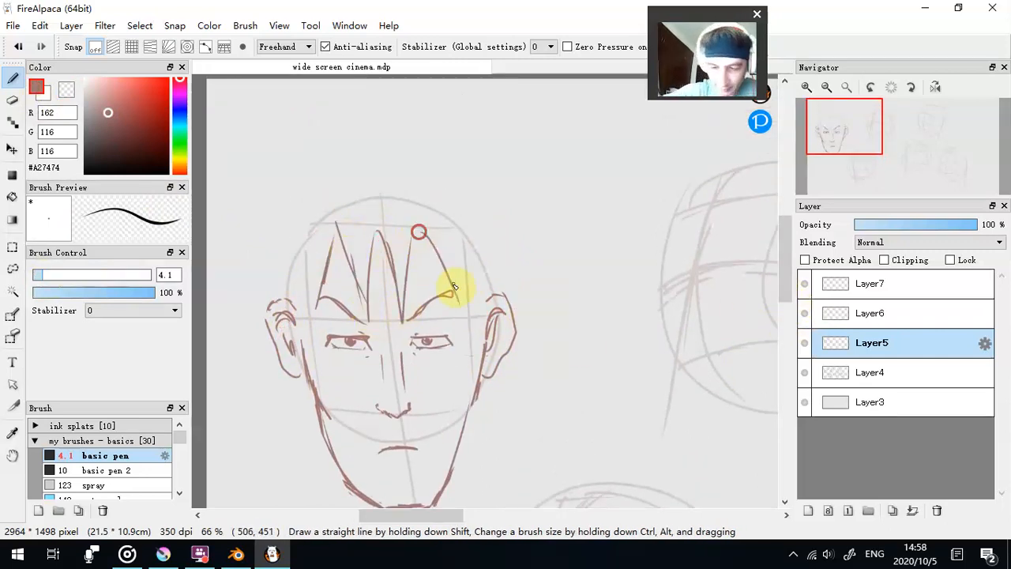
left_click_drag(395, 126, 458, 97)
left_click_drag(430, 136, 491, 132)
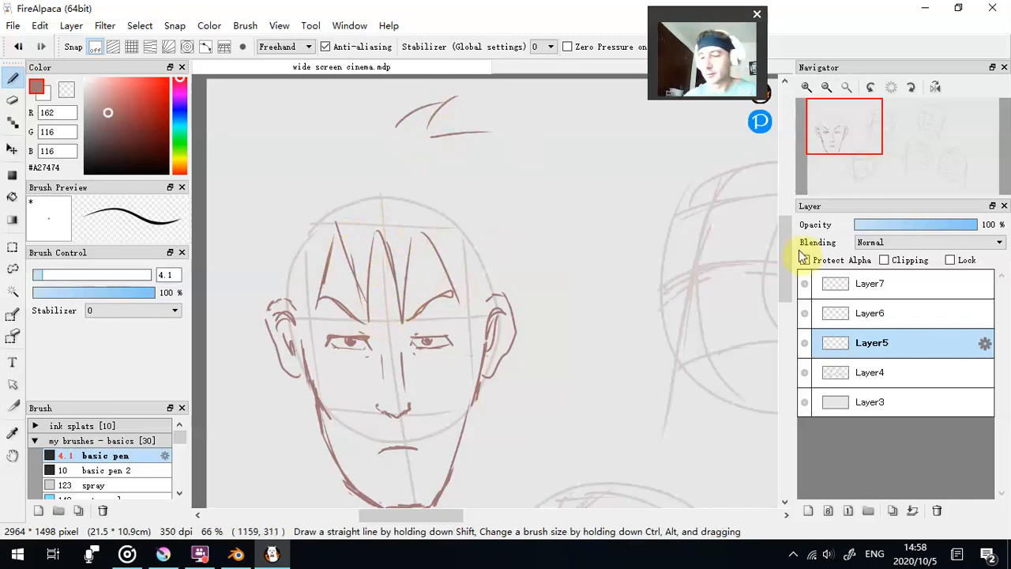
scroll(662, 348, "up", 2)
scroll(627, 388, "down", 3)
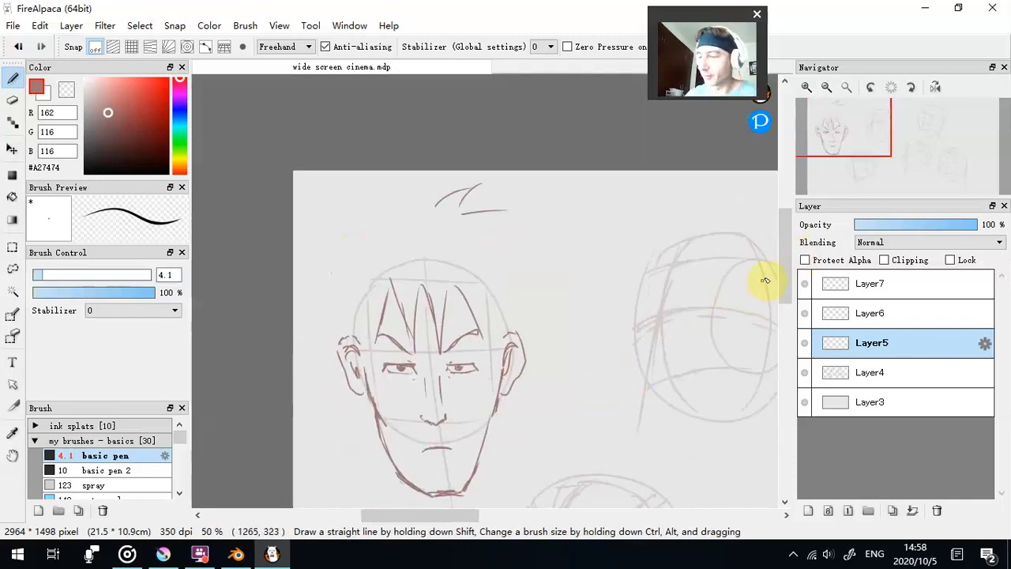
- Delete Layer5 with the first finished face and add a new layer above Layer6
left_click_drag(787, 275, 788, 294)
left_click_drag(457, 516, 477, 516)
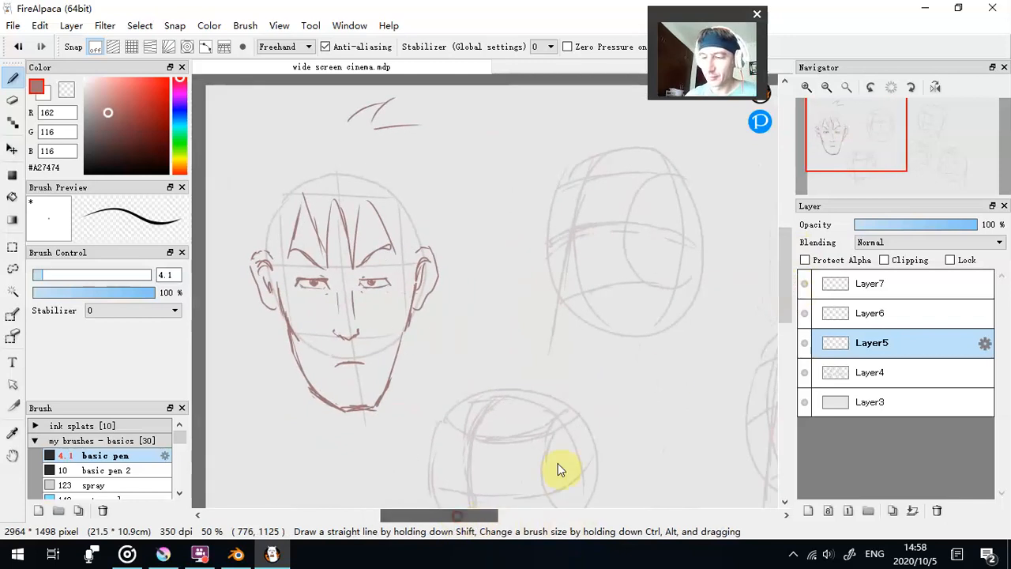
left_click(936, 510)
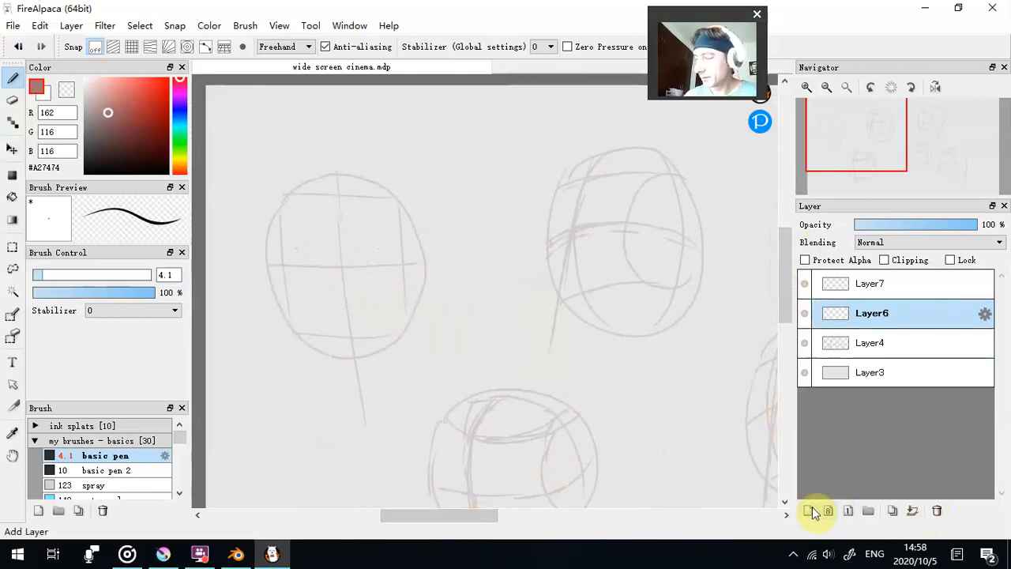
left_click(809, 511)
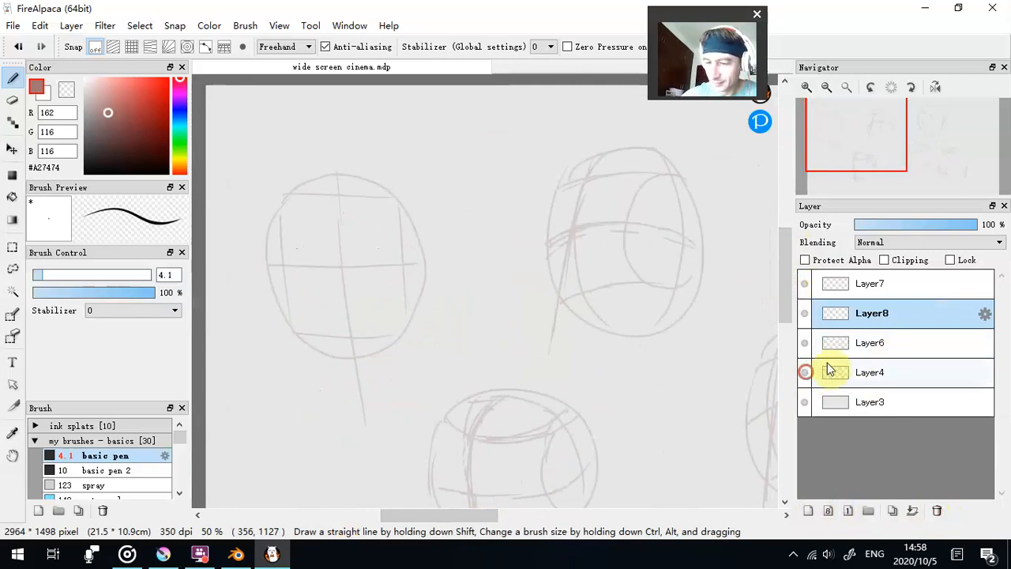
- On Layer4, redraw the lower part of the first head's vertical centre line and erase the old stroke with the transparent colour
left_click(896, 372)
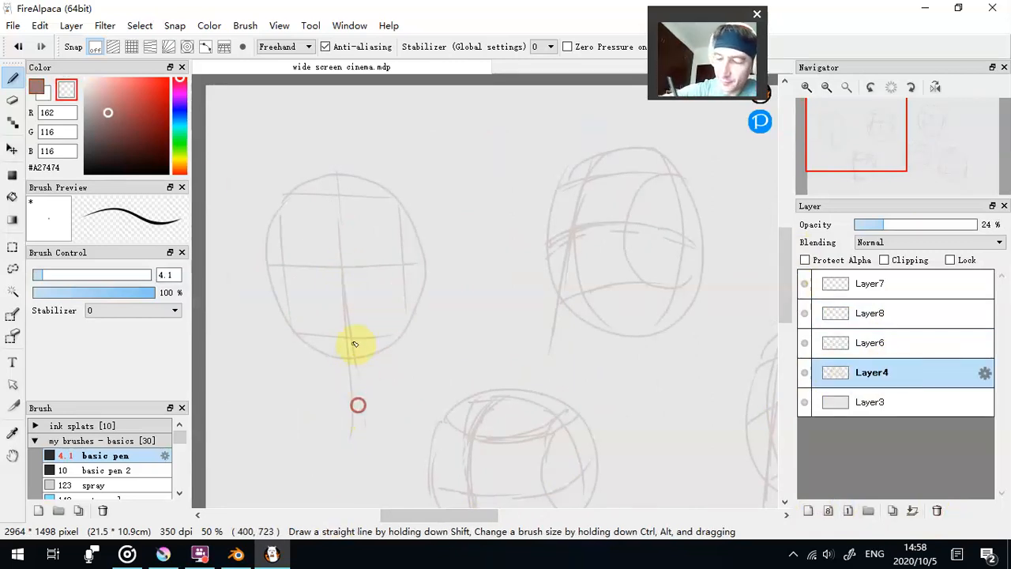
left_click(37, 87)
- On Layer6, draw two almond-shaped eyes along the first head's horizontal eye line
left_click(898, 342)
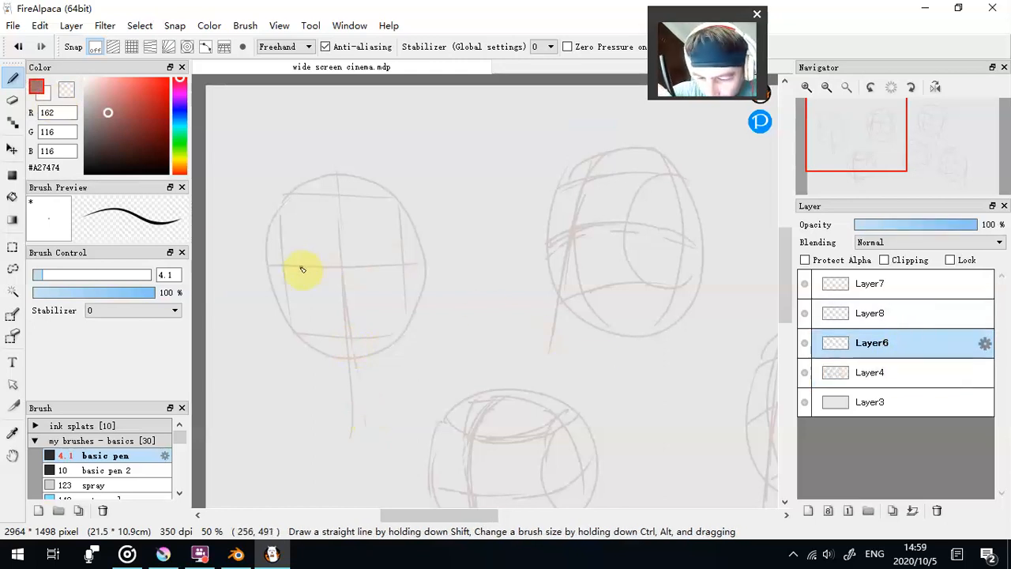
mouse_move(314, 266)
left_mouse_down()
mouse_move(387, 271)
mouse_move(359, 270)
left_mouse_up()
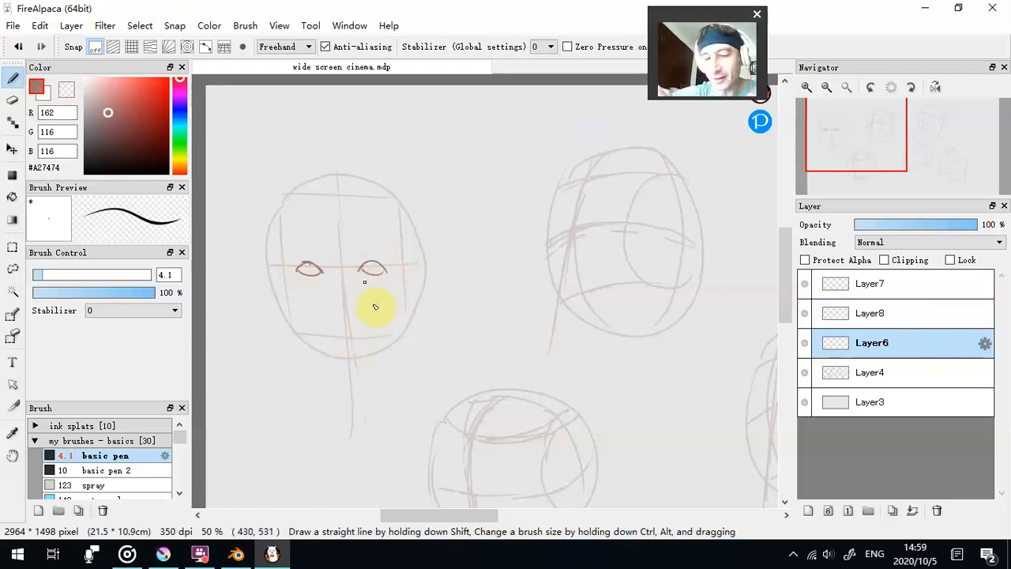
left_click_drag(268, 332, 427, 337)
left_click(21, 48)
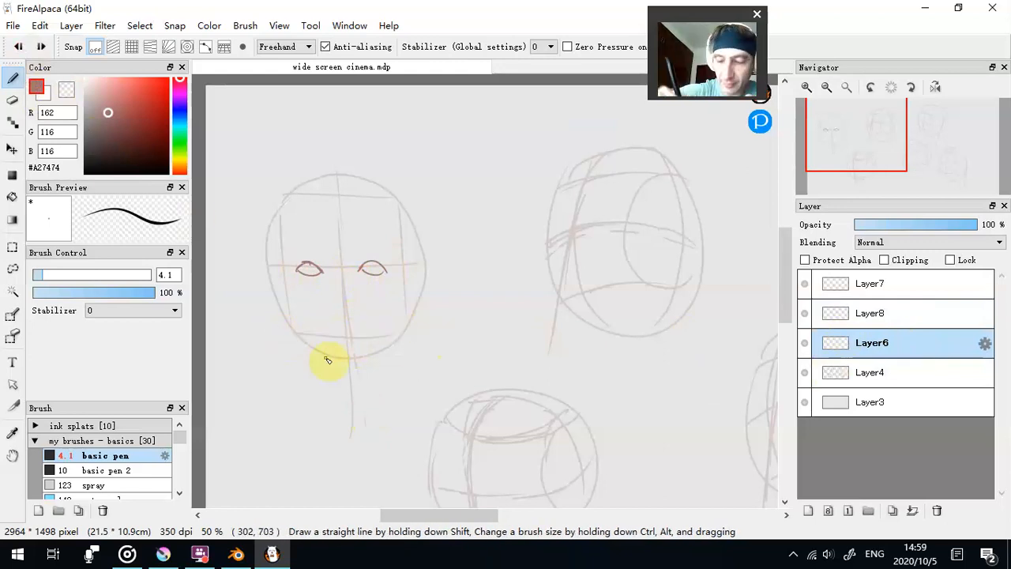
left_click_drag(359, 342, 333, 354)
mouse_move(284, 324)
left_mouse_down()
mouse_move(281, 204)
mouse_move(394, 195)
mouse_move(398, 328)
mouse_move(290, 332)
left_mouse_up()
left_click(20, 47)
left_click(19, 47)
- Sketch a small example head between the two large ones, with crossed guide lines, eyes, nose, mouth and jaw
mouse_move(431, 190)
left_mouse_down()
mouse_move(475, 120)
mouse_move(463, 208)
mouse_move(426, 166)
mouse_move(490, 163)
left_mouse_up()
left_click_drag(459, 118, 459, 203)
mouse_move(443, 164)
left_mouse_down()
mouse_move(471, 168)
mouse_move(462, 204)
mouse_move(453, 192)
mouse_move(466, 215)
left_mouse_up()
mouse_move(427, 169)
left_mouse_down()
mouse_move(456, 233)
mouse_move(492, 173)
left_mouse_up()
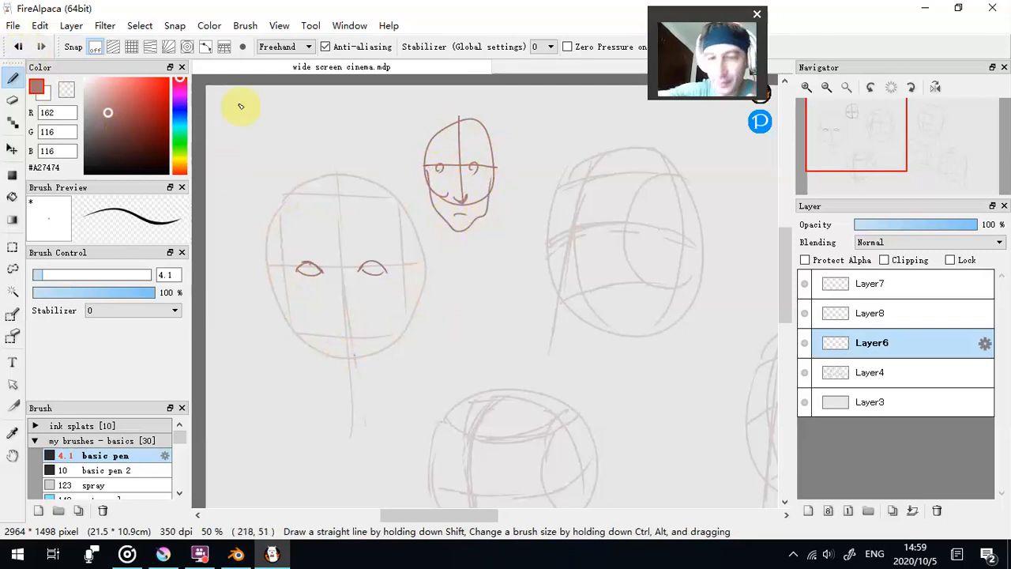
- Undo the strokes of the small example head
left_click(21, 46)
left_click(21, 46)
left_click(26, 45)
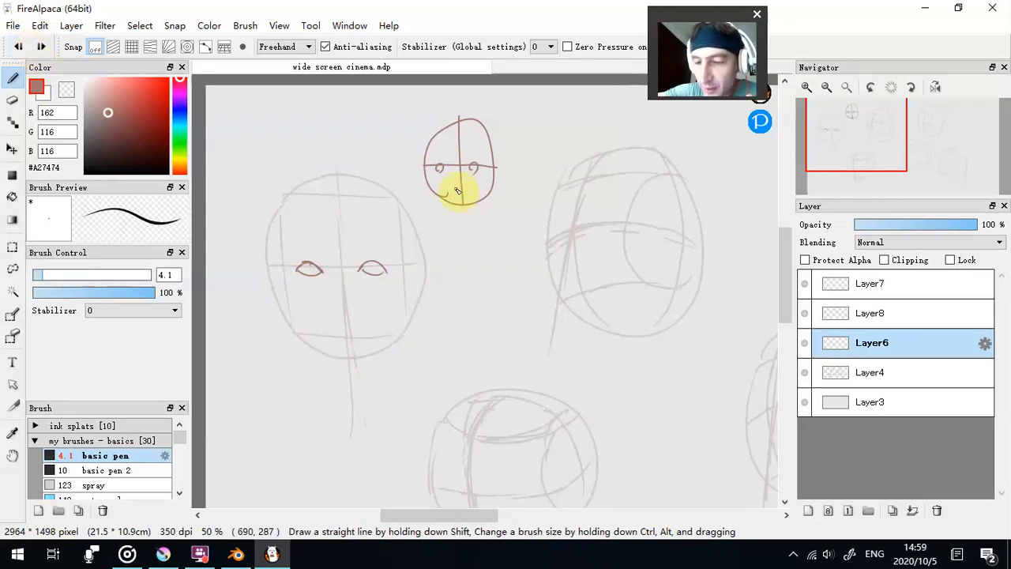
left_click(19, 46)
left_click(19, 45)
left_click(19, 46)
left_click(19, 46)
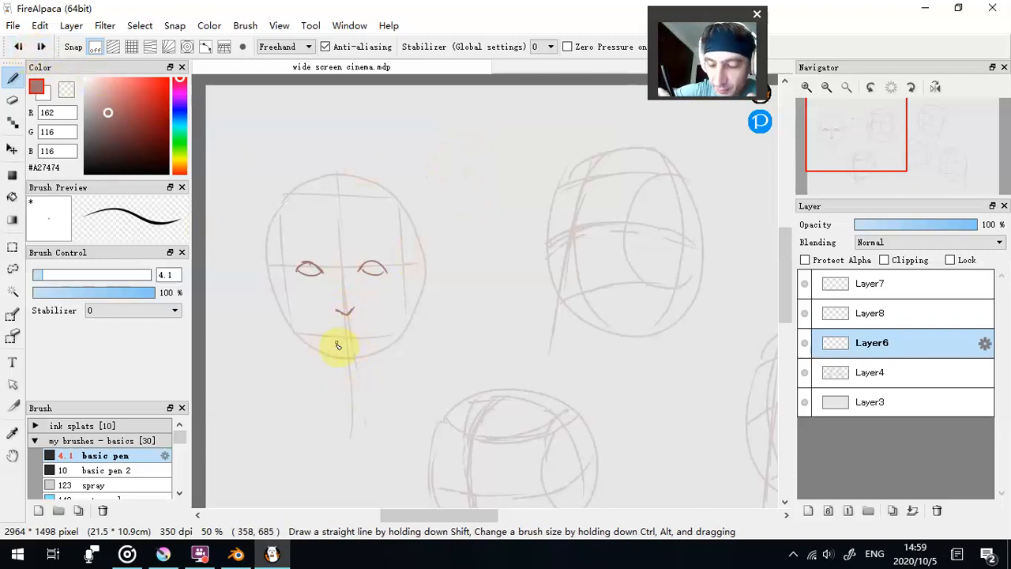
- Draw a short mouth at the first head's lower guide line and an ear on each side at eye level
left_click_drag(330, 340, 359, 341)
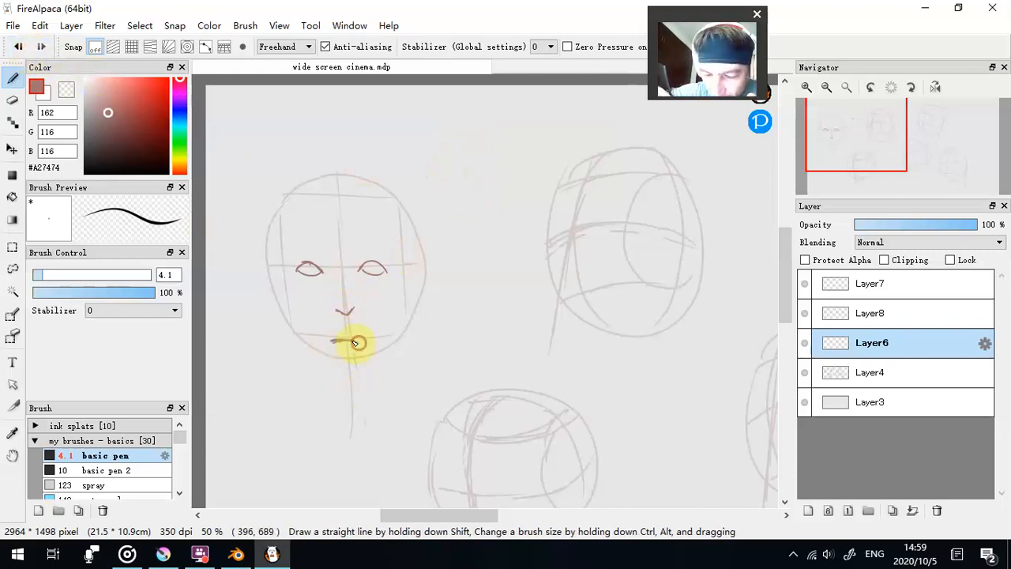
left_click_drag(273, 256, 274, 294)
left_click_drag(413, 259, 416, 292)
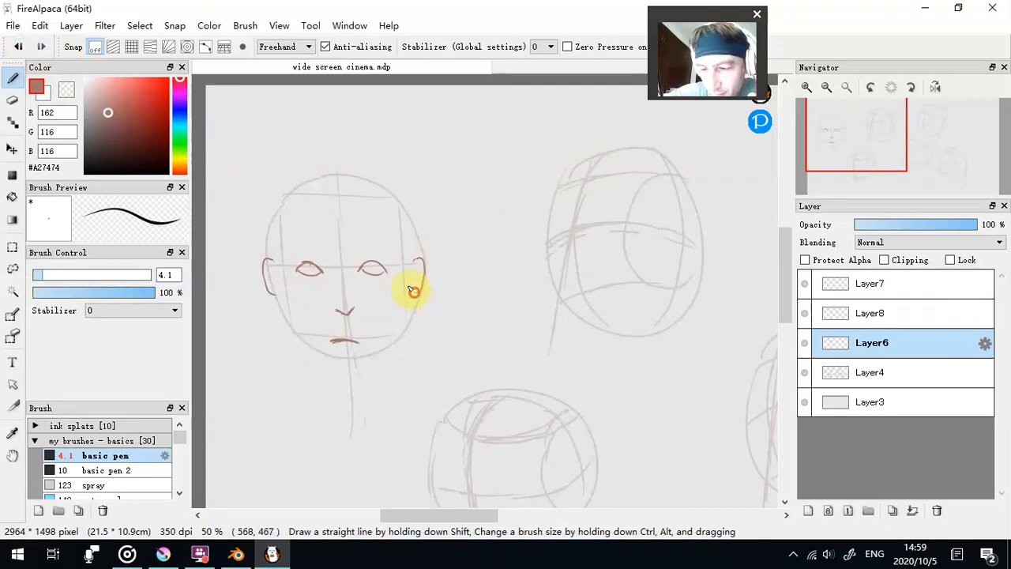
left_click_drag(264, 277, 280, 291)
- Outline the first head from the jawline and pointed chin up over the skull, and add two curved eyebrows
mouse_move(271, 269)
left_mouse_down()
mouse_move(300, 342)
mouse_move(293, 336)
mouse_move(317, 369)
mouse_move(365, 376)
mouse_move(354, 387)
mouse_move(398, 336)
left_mouse_up()
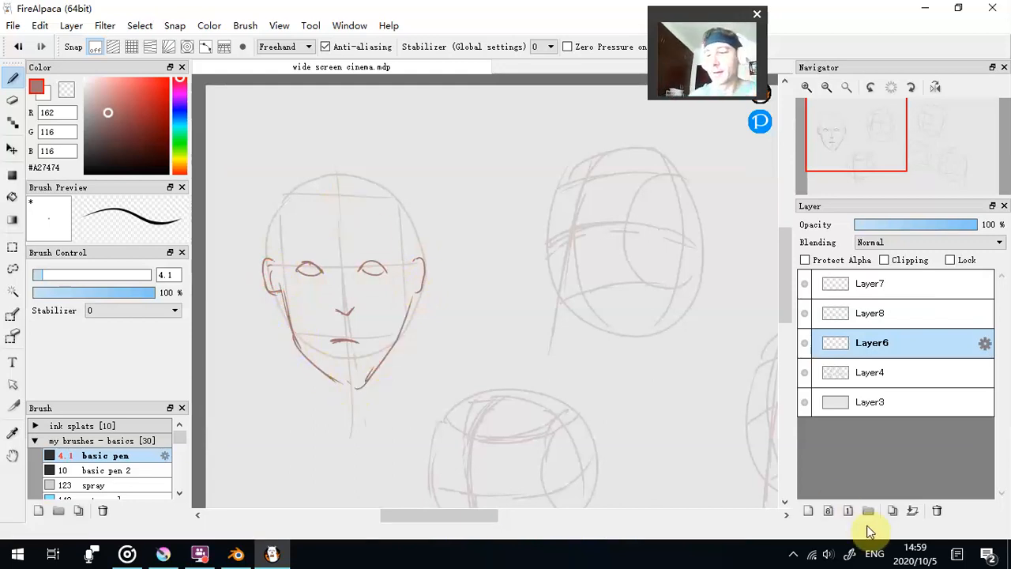
left_click_drag(329, 381, 370, 381)
mouse_move(274, 259)
left_mouse_down()
mouse_move(278, 194)
mouse_move(310, 179)
mouse_move(304, 187)
mouse_move(369, 177)
mouse_move(406, 222)
mouse_move(388, 182)
mouse_move(406, 229)
mouse_move(412, 262)
left_mouse_up()
mouse_move(319, 255)
left_mouse_down()
mouse_move(300, 254)
mouse_move(368, 249)
mouse_move(351, 254)
left_mouse_up()
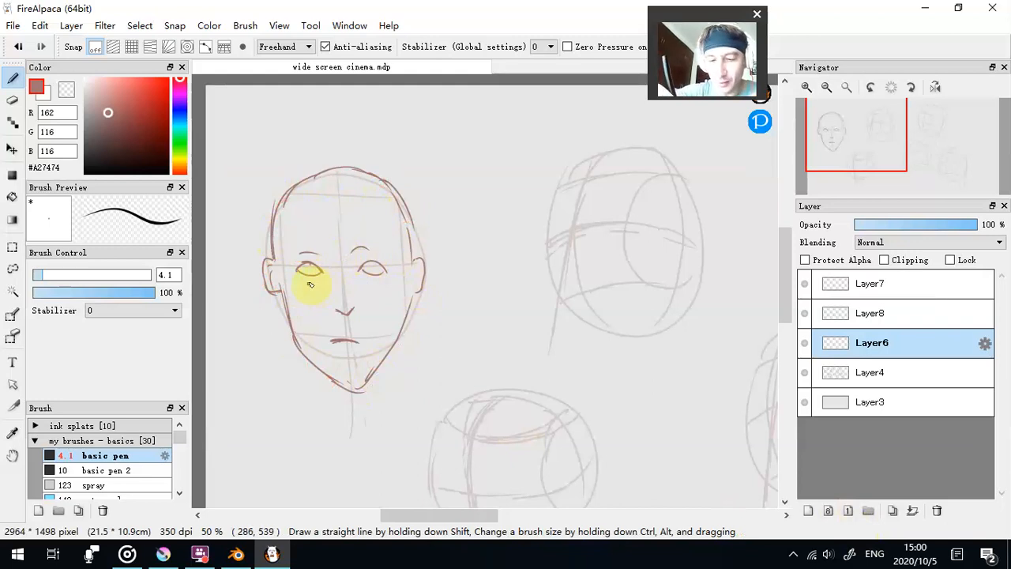
- Select the eyes and eyebrows with a rectangle, move them slightly down the face, and deselect
left_click(12, 248)
left_click_drag(286, 234, 394, 287)
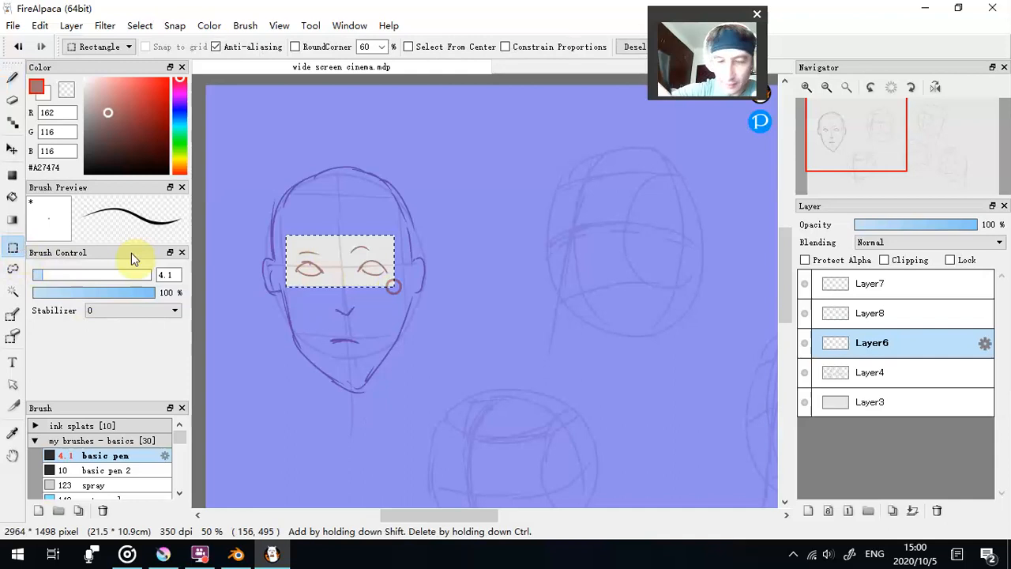
left_click(12, 149)
left_click_drag(350, 262, 352, 271)
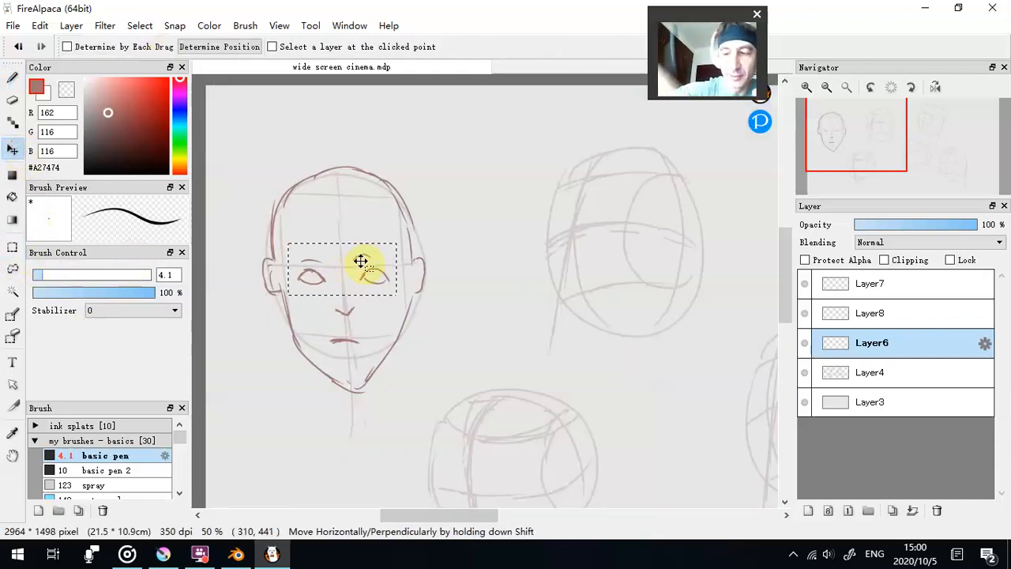
left_click(154, 29)
left_click(158, 56)
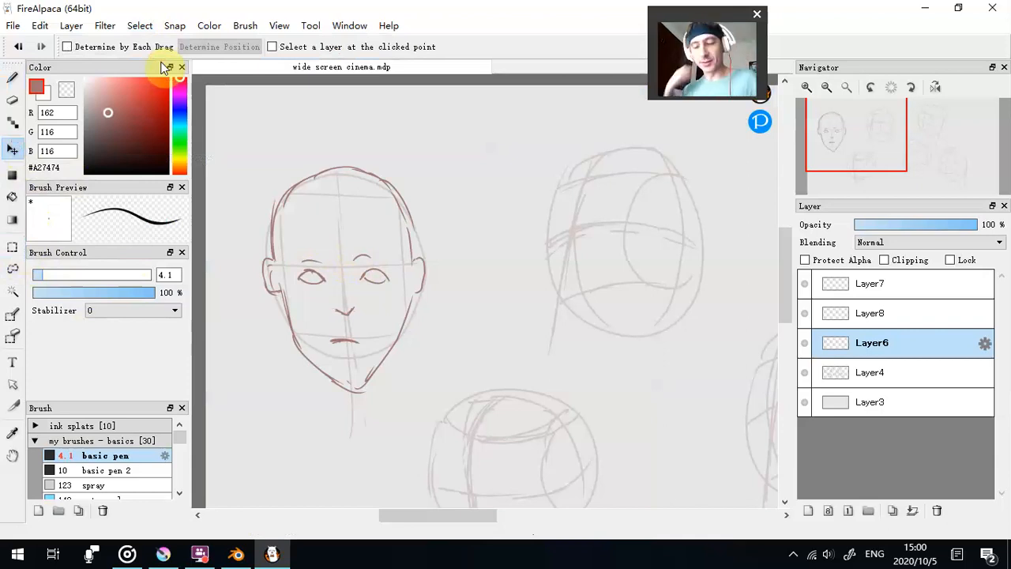
- With the 4.1 basic pen, draw the near eye with its eyebrow, the far eye and the nose tip on the second head
left_click_drag(464, 515, 496, 520)
left_click(13, 79)
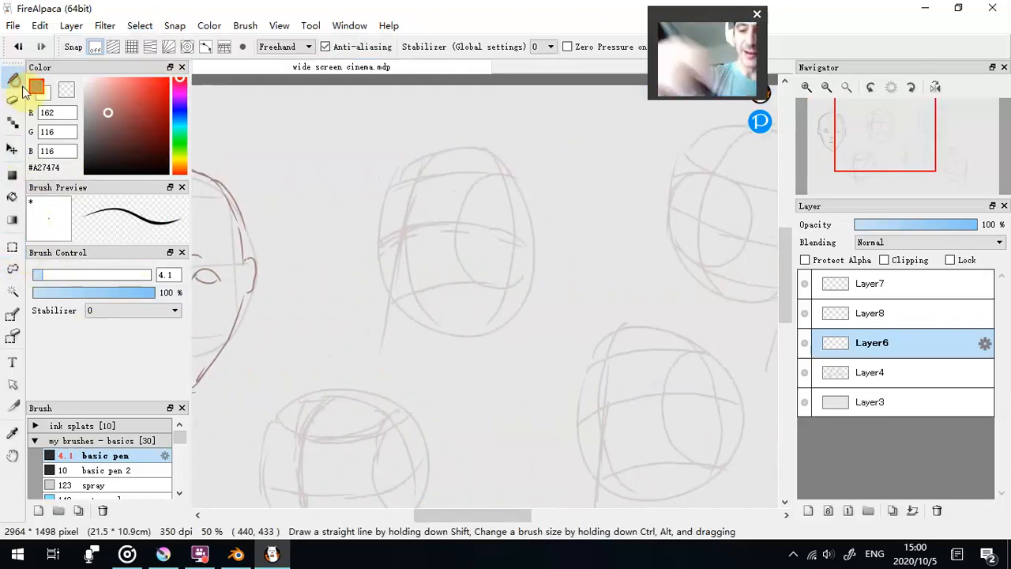
mouse_move(506, 517)
left_mouse_down()
mouse_move(463, 517)
mouse_move(509, 515)
left_mouse_up()
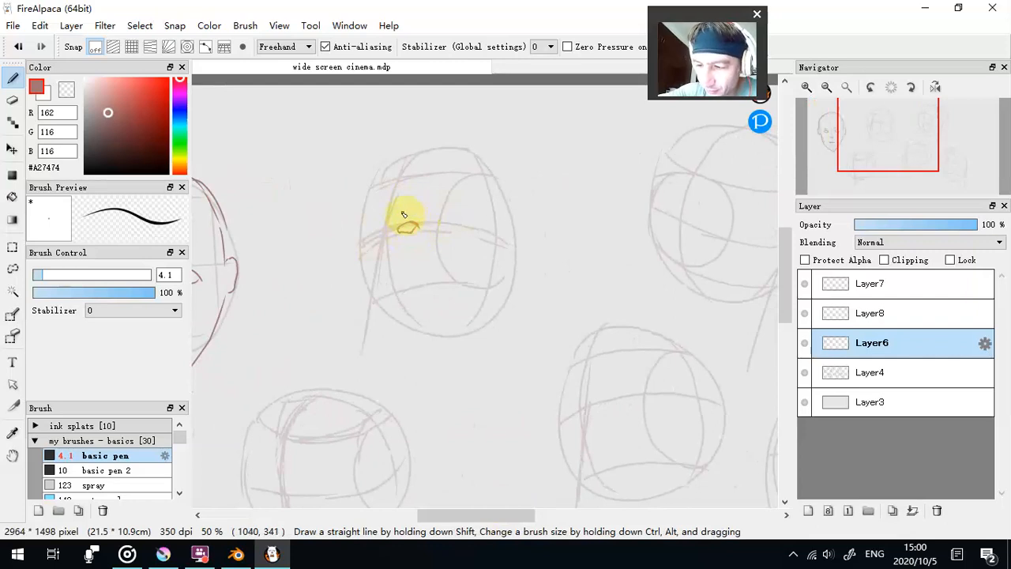
left_click_drag(397, 212, 419, 209)
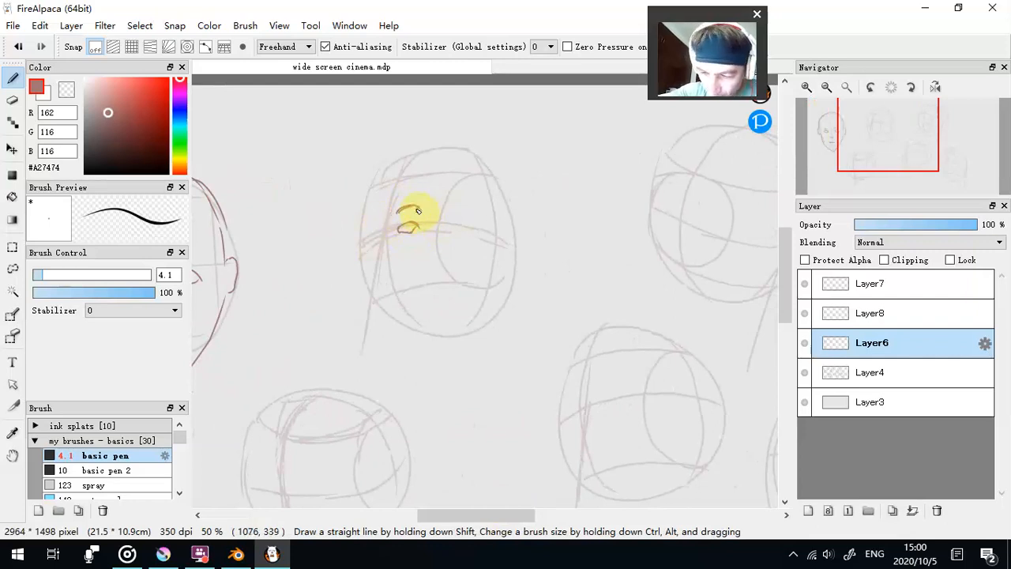
key("ctrl+z")
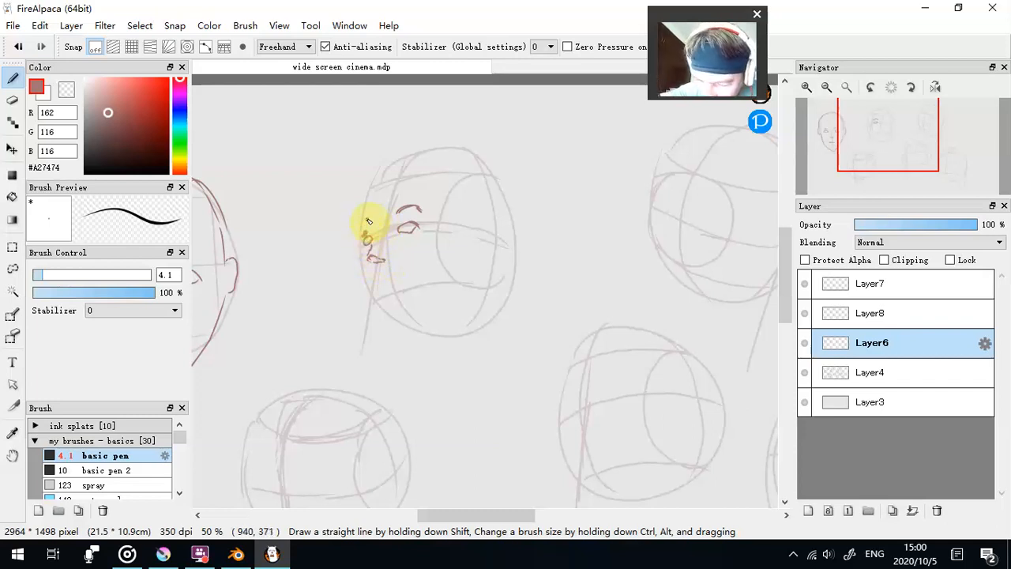
- Clean up and redraw the second head's far eyebrow, and draw the forehead and cheek contour down to the chin
left_click(66, 90)
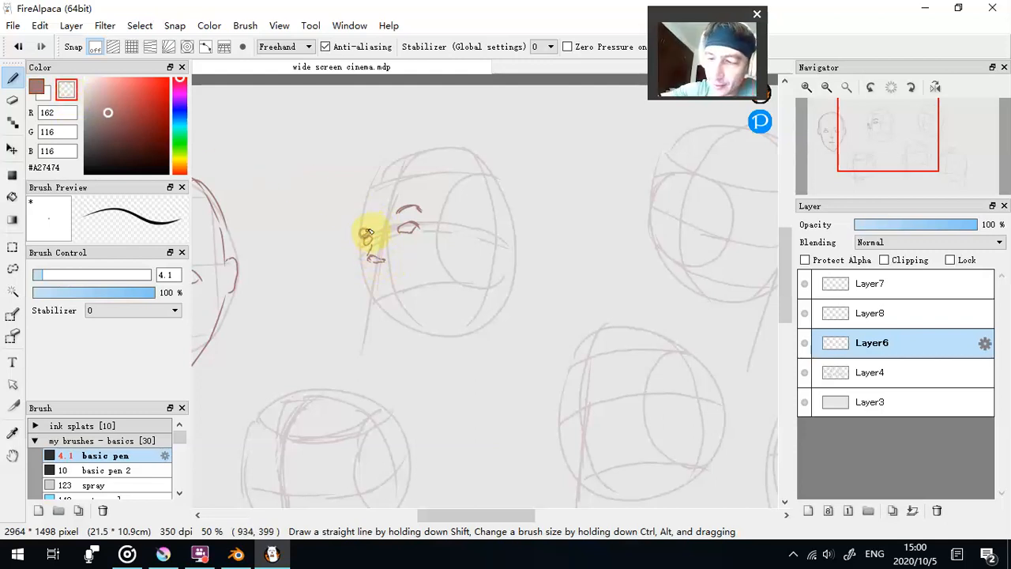
left_click(36, 86)
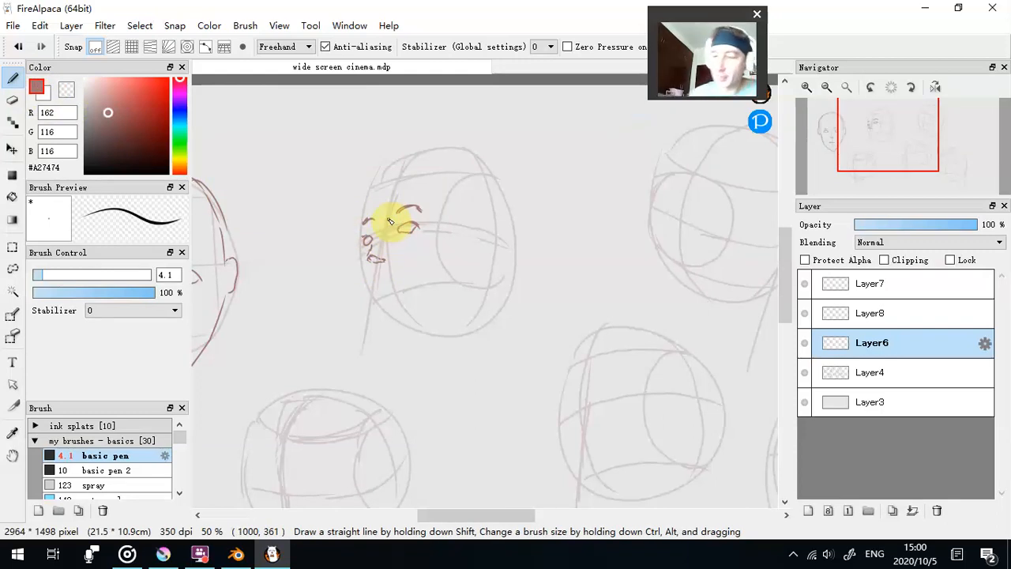
left_click_drag(360, 205, 361, 241)
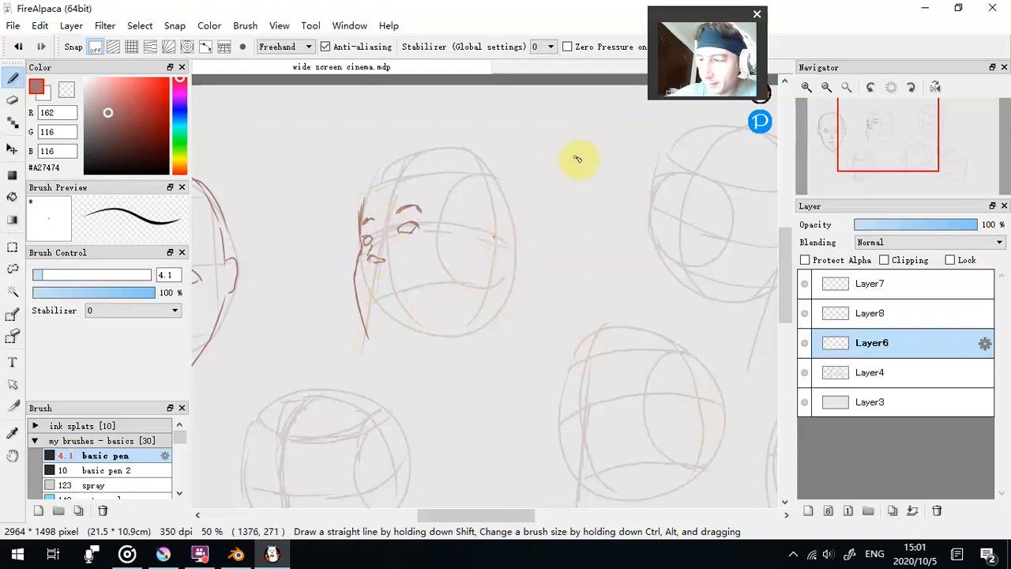
- Sketch a small example oval beside the second head with guide lines, an inner circle and one shaded lower quarter
mouse_move(563, 122)
left_mouse_down()
mouse_move(575, 181)
mouse_move(599, 150)
mouse_move(580, 171)
left_mouse_up()
mouse_move(569, 91)
left_mouse_down()
mouse_move(606, 99)
mouse_move(580, 210)
mouse_move(534, 143)
mouse_move(570, 97)
mouse_move(584, 123)
mouse_move(541, 121)
mouse_move(613, 119)
left_mouse_up()
left_click_drag(582, 87, 580, 211)
mouse_move(533, 150)
left_mouse_down()
mouse_move(611, 149)
mouse_move(601, 179)
mouse_move(587, 180)
mouse_move(583, 153)
mouse_move(597, 170)
mouse_move(591, 158)
mouse_move(619, 150)
mouse_move(591, 167)
left_mouse_up()
- Erase the small example oval with the transparent colour at brush size 117
left_click(66, 89)
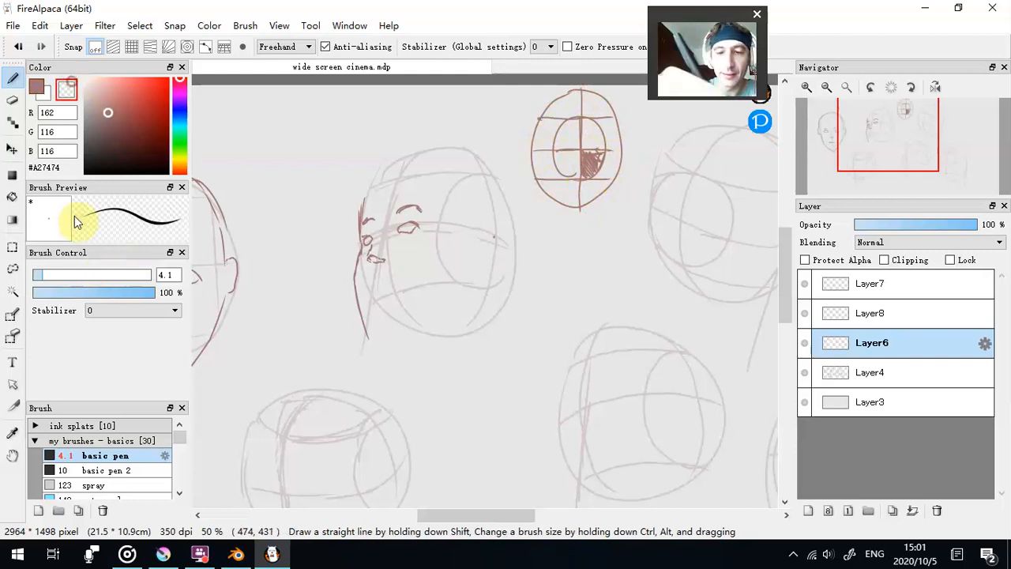
left_click_drag(79, 274, 126, 274)
mouse_move(562, 197)
left_mouse_down()
mouse_move(587, 192)
mouse_move(559, 208)
left_mouse_up()
left_click_drag(104, 274, 145, 274)
left_click_drag(575, 173, 602, 138)
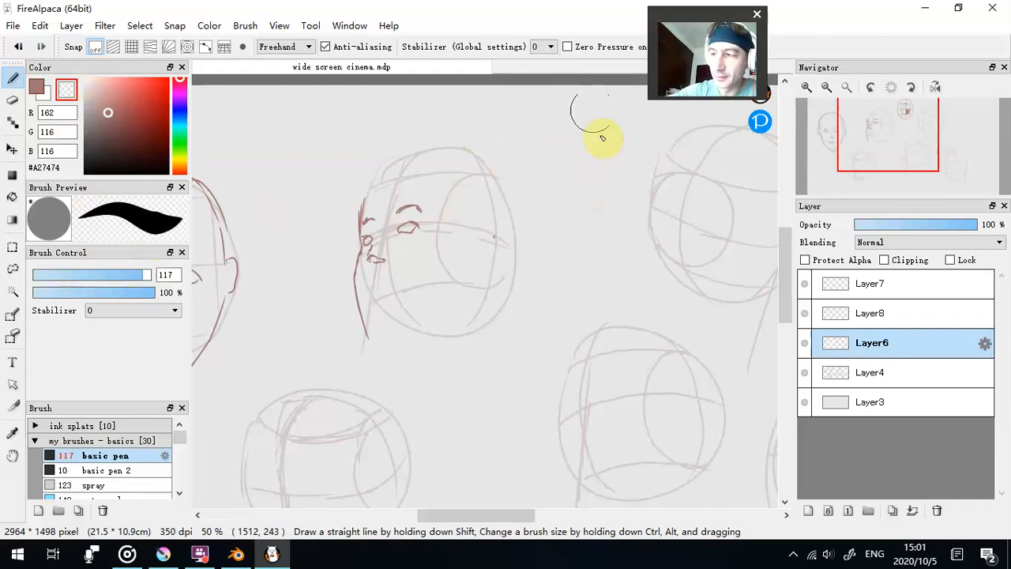
- Fill in the irises of both eyes on the second head at brush size 6
left_click_drag(63, 275, 55, 274)
left_click(45, 276)
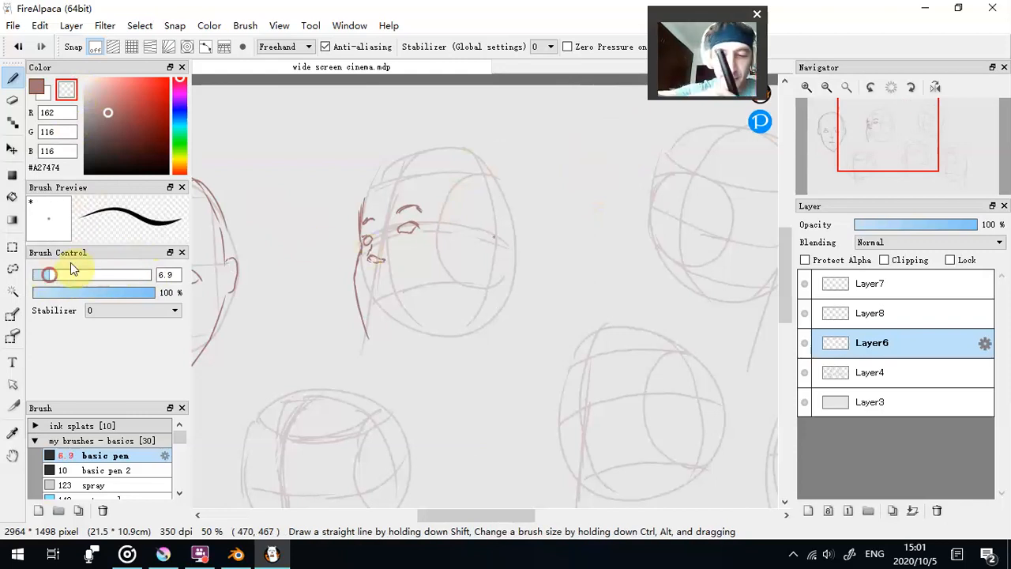
left_click(47, 277)
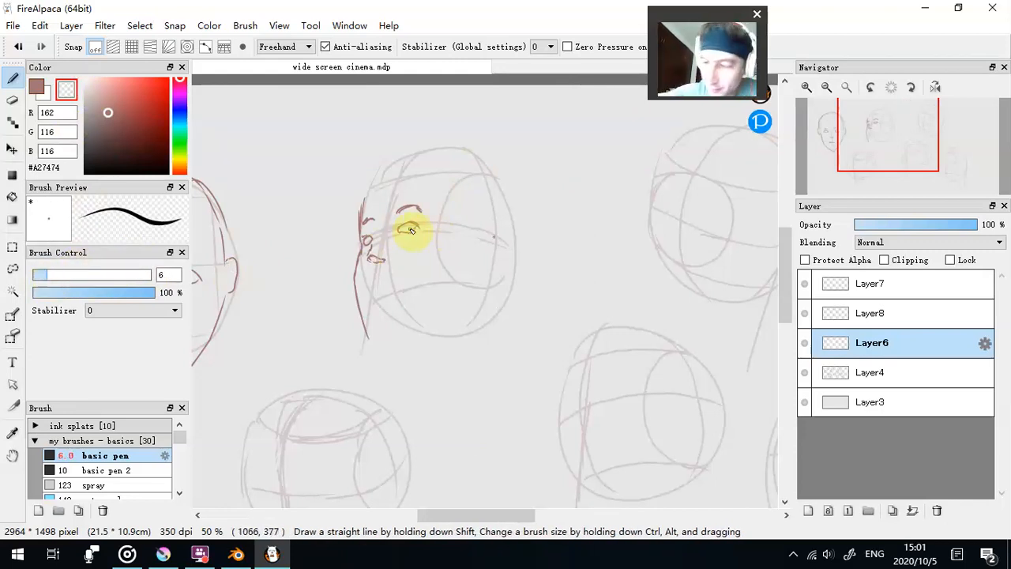
left_click(37, 87)
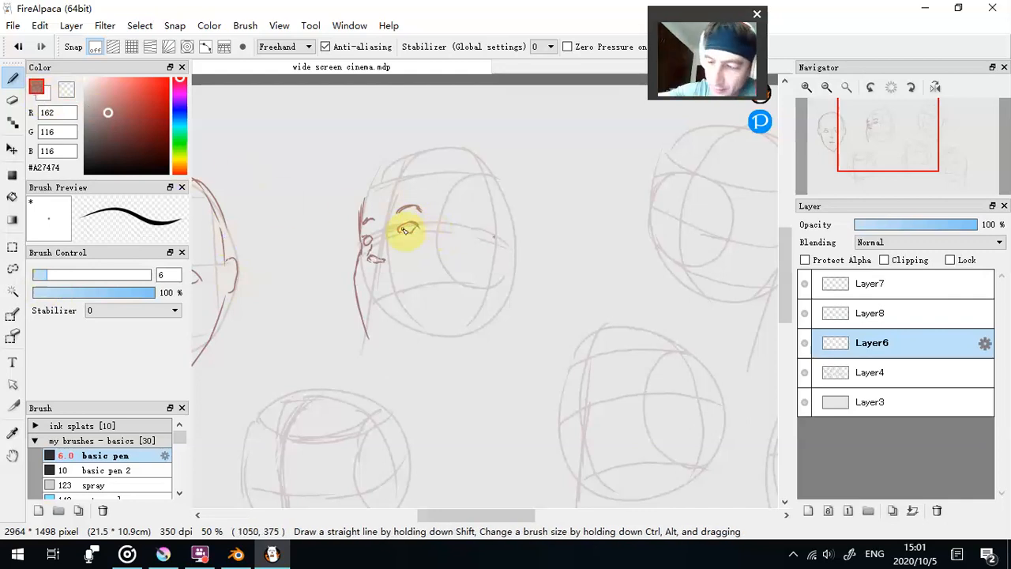
left_click_drag(404, 230, 399, 229)
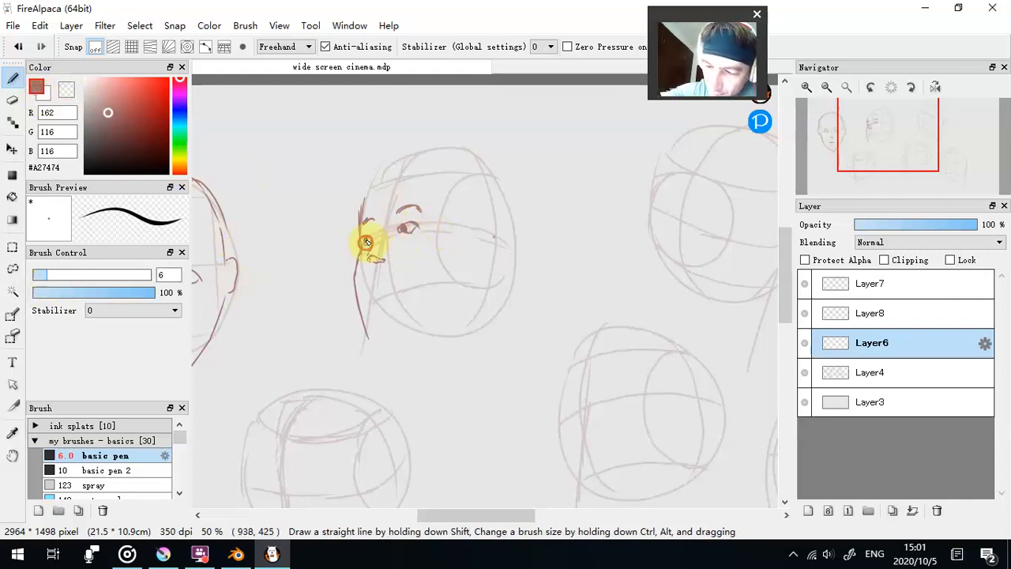
- Trim the second head's nose with the transparent colour at brush size 3.8 and redraw its underside
left_click_drag(46, 274, 37, 274)
left_click(66, 89)
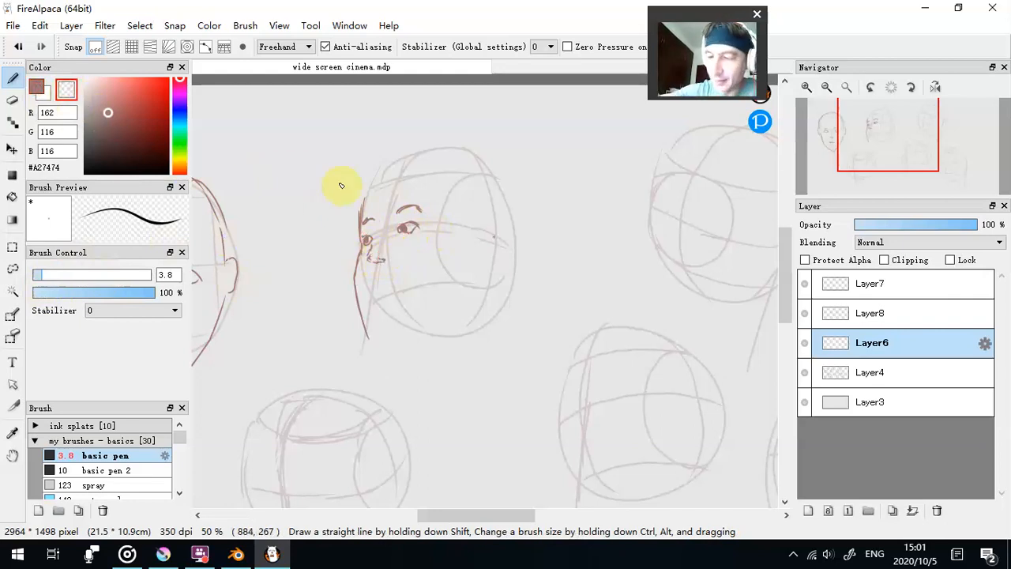
left_click(36, 87)
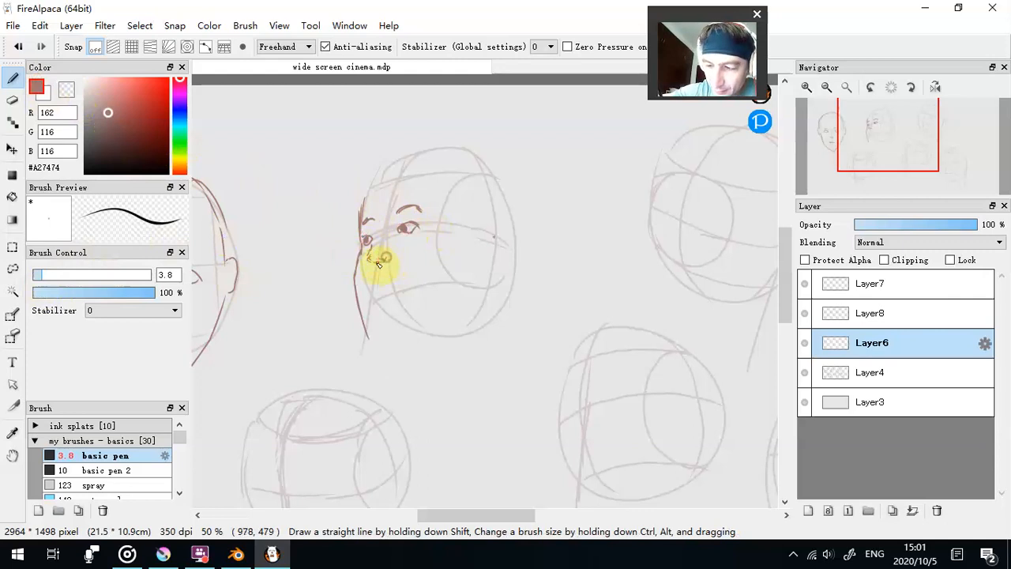
- At brush size 5.4, draw the second head's mouth and a new cheek line, erasing the outer contour with the transparent colour
left_click(49, 273)
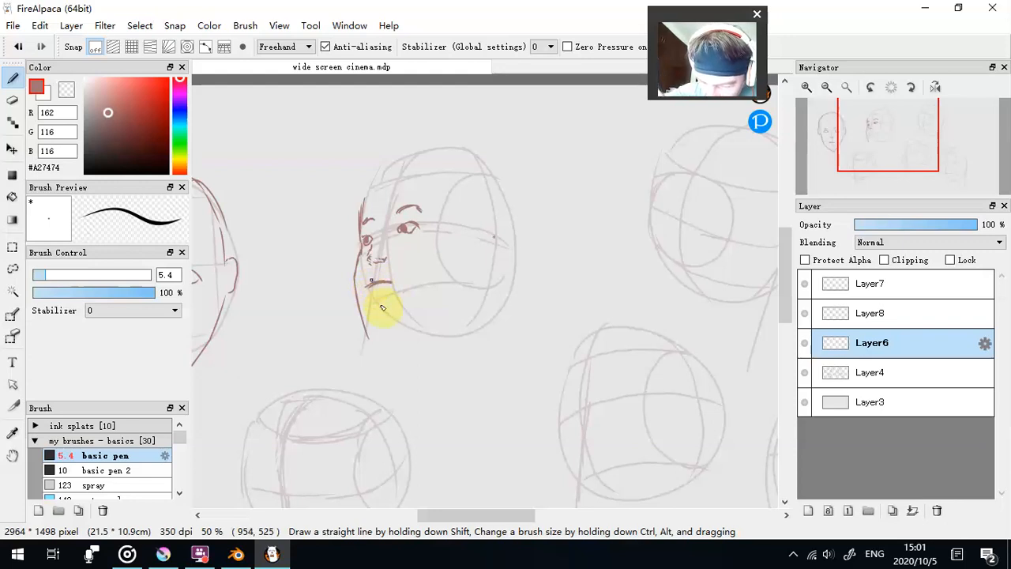
left_click_drag(359, 256, 360, 304)
mouse_move(357, 262)
left_mouse_down()
mouse_move(361, 316)
mouse_move(375, 340)
left_mouse_up()
left_click(67, 89)
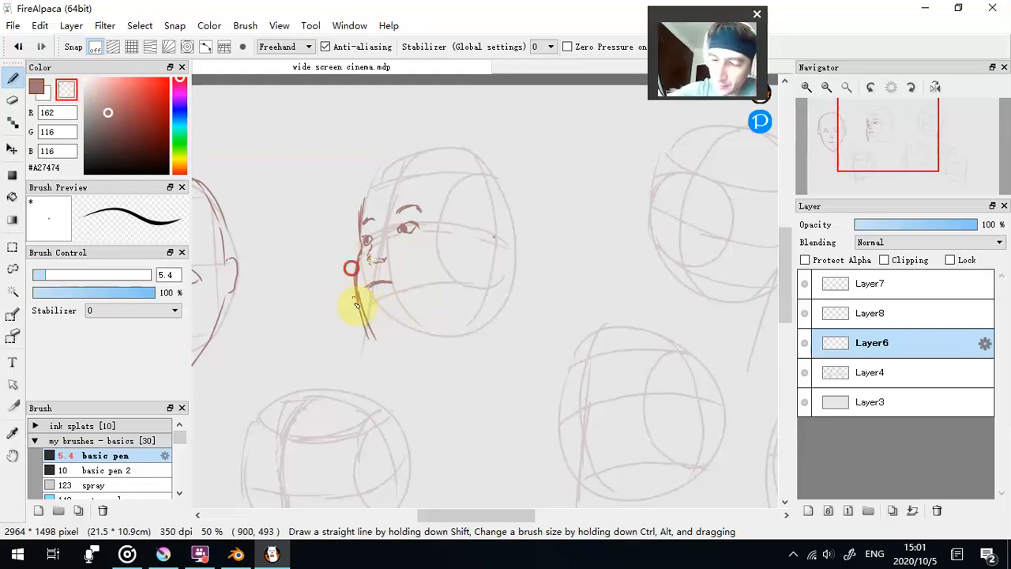
left_click_drag(354, 290, 378, 345)
- Draw the second head's chin and jawline back up toward the ear, trimming the jaw's lower edge with the transparent colour
left_click(36, 87)
mouse_move(357, 306)
left_mouse_down()
mouse_move(377, 338)
mouse_move(379, 318)
mouse_move(387, 322)
mouse_move(373, 327)
mouse_move(402, 321)
mouse_move(464, 339)
mouse_move(399, 319)
mouse_move(445, 327)
mouse_move(425, 323)
mouse_move(472, 306)
mouse_move(386, 317)
mouse_move(464, 321)
mouse_move(487, 259)
left_mouse_up()
left_click(68, 88)
left_click_drag(444, 329, 428, 332)
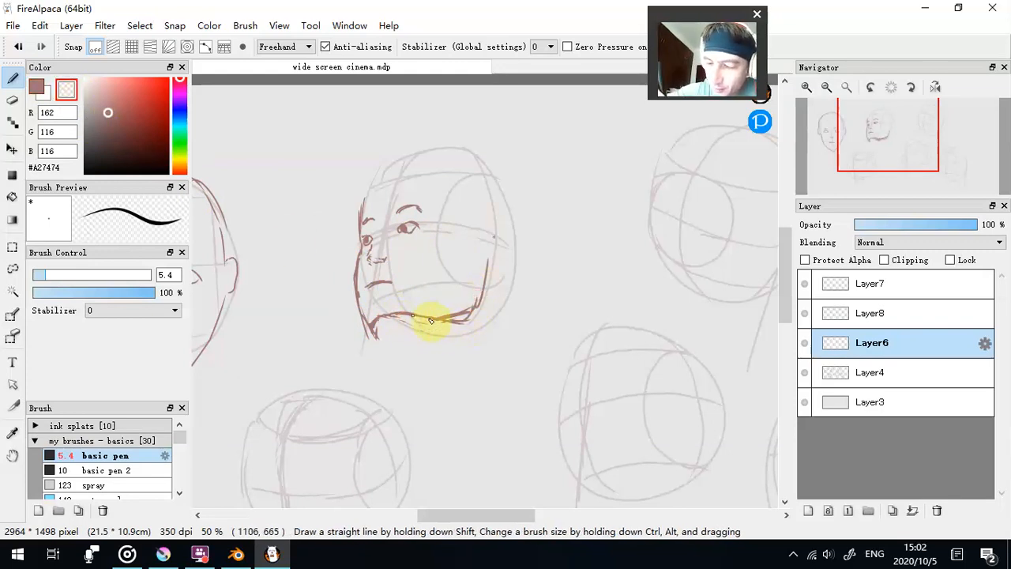
- Erase the underside of the second head's jaw with the transparent colour, redraw its curve toward the ear at brush size 5.4, and clean up the edges
mouse_move(389, 324)
left_mouse_down()
mouse_move(365, 333)
mouse_move(386, 326)
mouse_move(372, 320)
mouse_move(410, 330)
mouse_move(398, 313)
mouse_move(432, 318)
left_mouse_up()
left_click(37, 87)
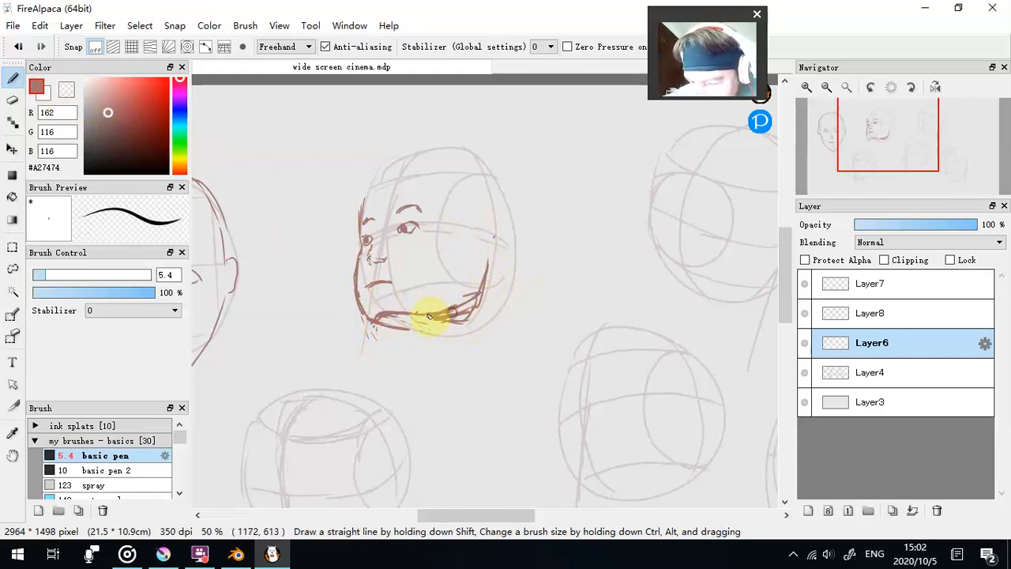
mouse_move(470, 292)
left_mouse_down()
mouse_move(503, 278)
mouse_move(491, 286)
mouse_move(493, 247)
left_mouse_up()
left_click(66, 89)
mouse_move(451, 314)
left_mouse_down()
mouse_move(473, 321)
mouse_move(423, 319)
left_mouse_up()
left_click_drag(474, 311, 421, 311)
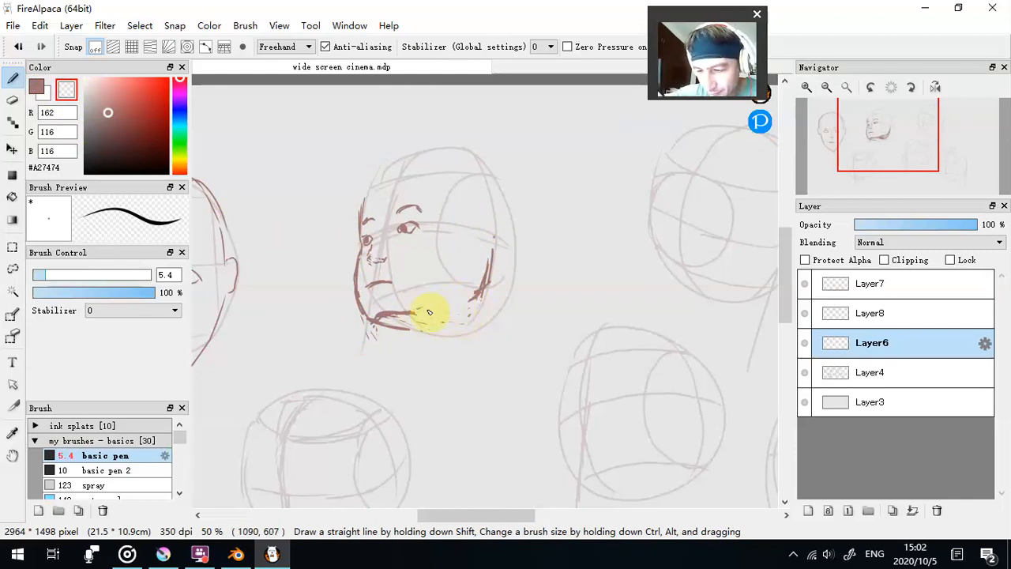
left_click(37, 86)
mouse_move(433, 316)
left_mouse_down()
mouse_move(480, 285)
mouse_move(498, 238)
mouse_move(493, 262)
mouse_move(497, 239)
mouse_move(515, 244)
mouse_move(515, 260)
mouse_move(499, 278)
mouse_move(500, 234)
mouse_move(519, 234)
mouse_move(495, 259)
mouse_move(512, 243)
mouse_move(503, 274)
mouse_move(480, 239)
mouse_move(493, 257)
mouse_move(495, 250)
mouse_move(489, 261)
mouse_move(507, 261)
mouse_move(482, 294)
left_mouse_up()
left_click(67, 91)
left_click(79, 275)
mouse_move(429, 329)
left_mouse_down()
mouse_move(449, 341)
mouse_move(466, 320)
mouse_move(406, 305)
mouse_move(485, 293)
mouse_move(384, 311)
mouse_move(433, 309)
left_mouse_up()
- Draw the second head's ear at brush size 4.1 and trim its upper edge with the transparent colour
left_click(36, 87)
left_click_drag(78, 274, 37, 274)
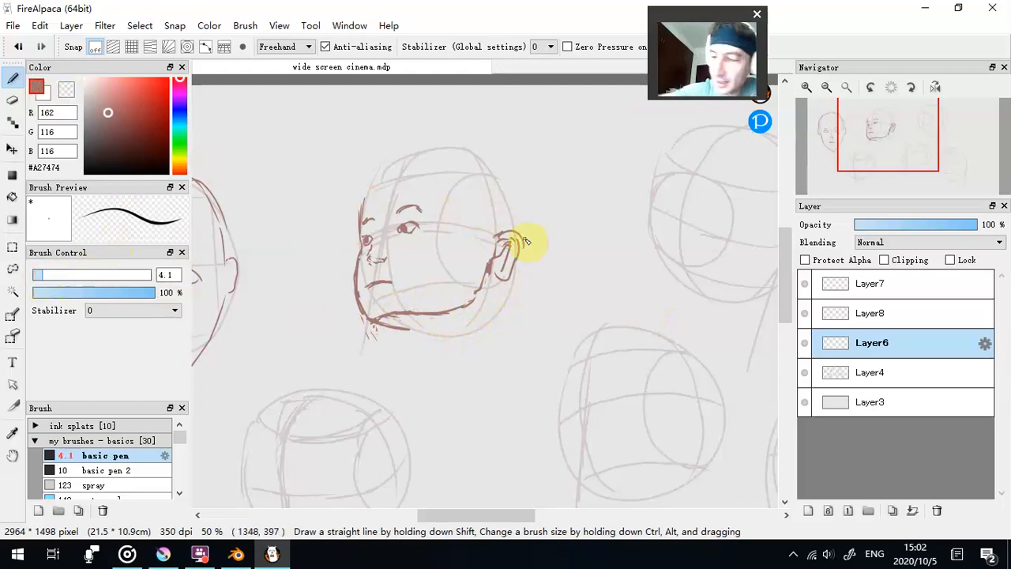
key("x")
left_click_drag(512, 239, 505, 242)
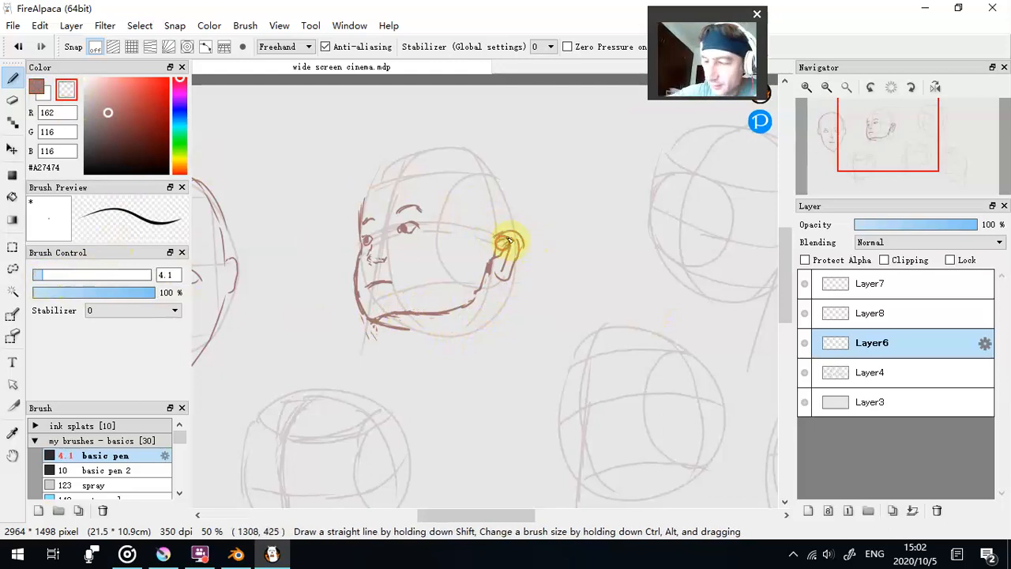
left_click(36, 86)
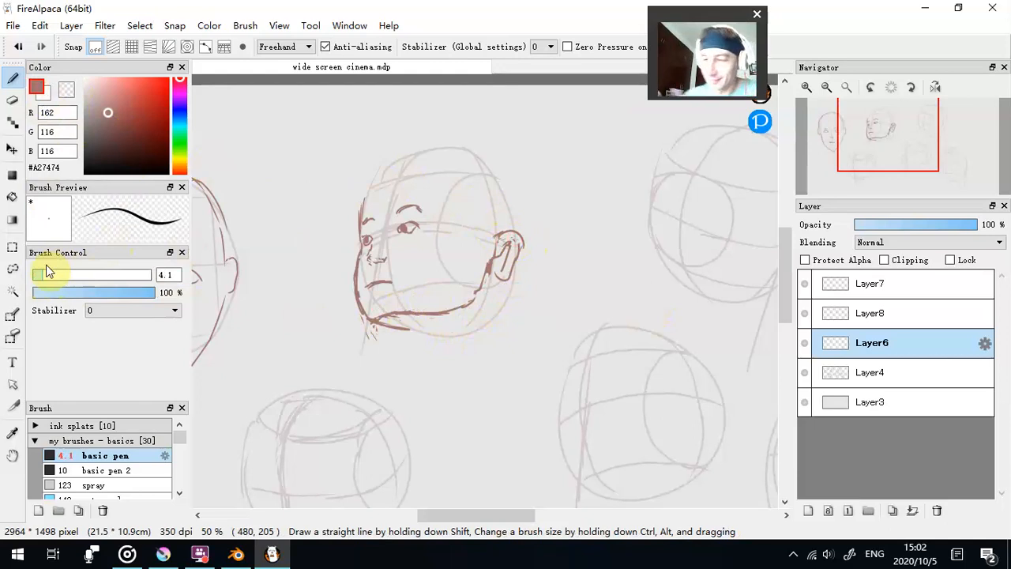
- Reinforce the second head's front face contour down to the chin and trim its outer edge with the transparent colour
left_click_drag(362, 249, 358, 298)
left_click_drag(356, 269, 371, 320)
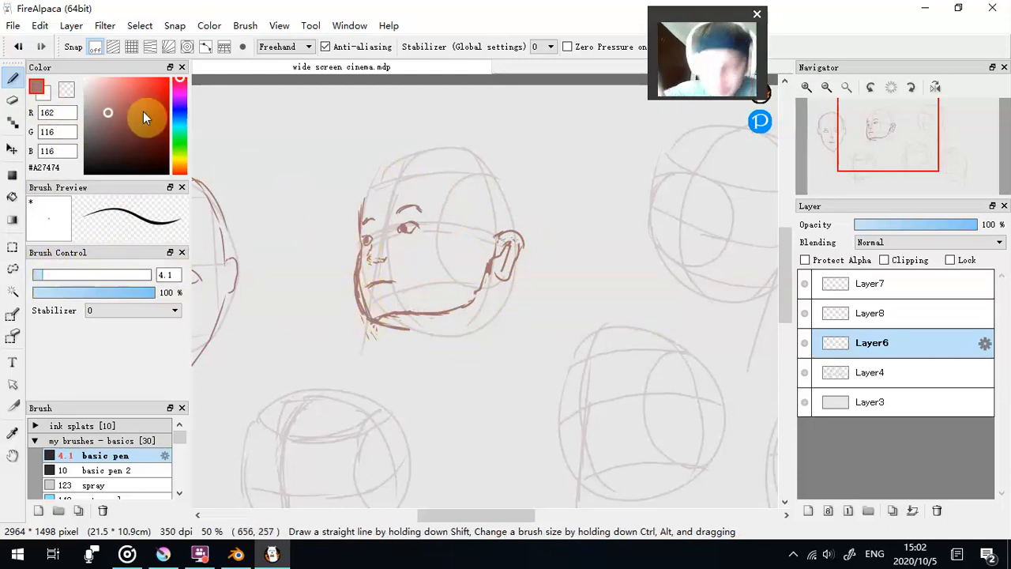
mouse_move(353, 265)
left_mouse_down()
mouse_move(361, 322)
mouse_move(356, 293)
left_mouse_up()
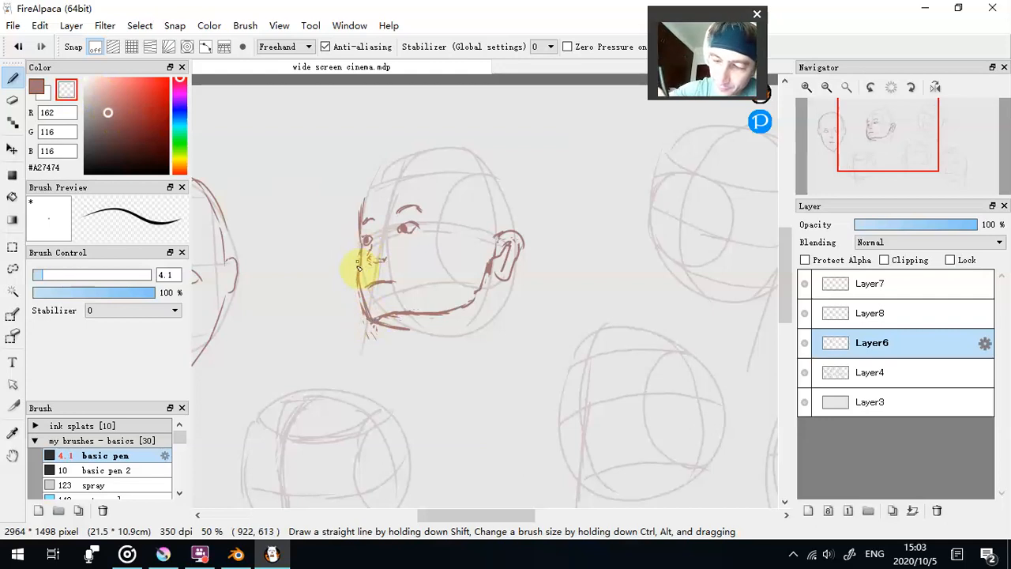
- Draw a jagged fringe, sideburn and outer hair outline on the second head, trimming the stray strokes along the top with the transparent colour
left_click(36, 87)
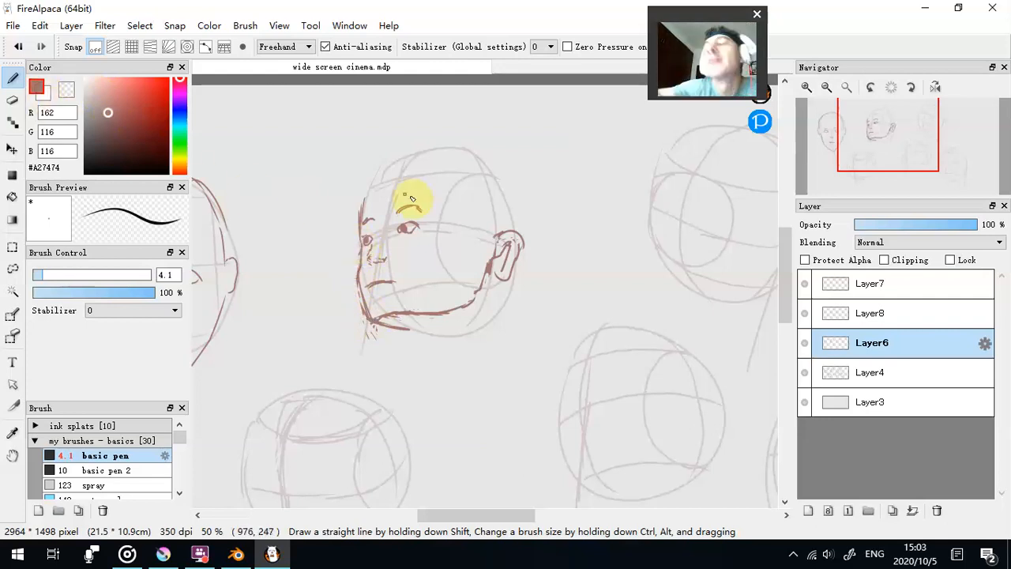
left_click_drag(468, 171, 468, 213)
mouse_move(437, 172)
left_mouse_down()
mouse_move(469, 213)
mouse_move(418, 219)
mouse_move(413, 185)
mouse_move(388, 216)
mouse_move(364, 222)
mouse_move(387, 180)
left_mouse_up()
mouse_move(404, 180)
left_mouse_down()
mouse_move(476, 188)
mouse_move(470, 177)
mouse_move(482, 194)
mouse_move(475, 188)
mouse_move(470, 218)
mouse_move(470, 202)
mouse_move(473, 239)
mouse_move(510, 237)
left_mouse_up()
mouse_move(486, 137)
left_mouse_down()
mouse_move(521, 162)
mouse_move(532, 191)
left_mouse_up()
left_click_drag(521, 190, 528, 251)
left_click_drag(494, 146, 507, 158)
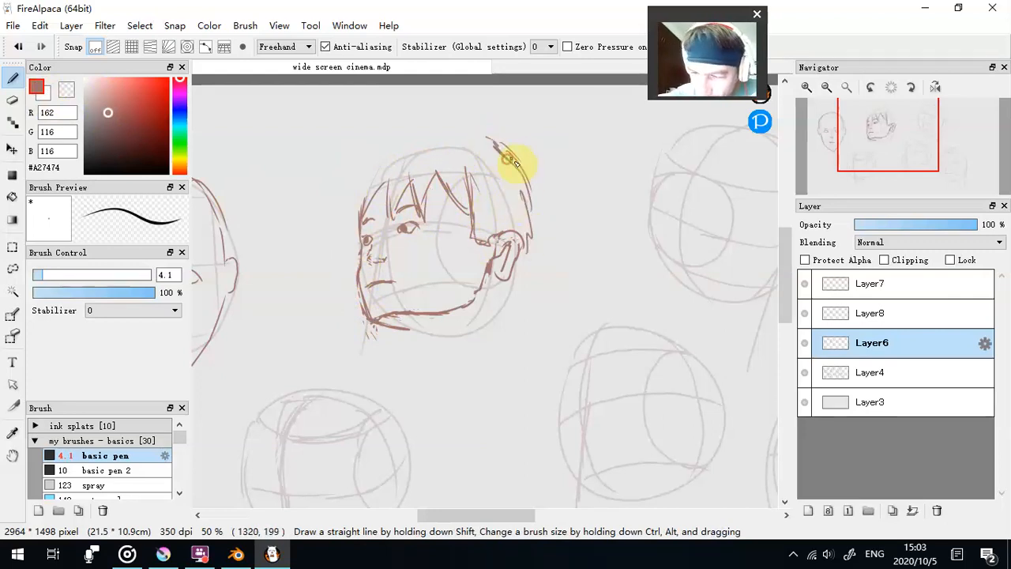
mouse_move(411, 143)
left_mouse_down()
mouse_move(365, 169)
mouse_move(348, 222)
left_mouse_up()
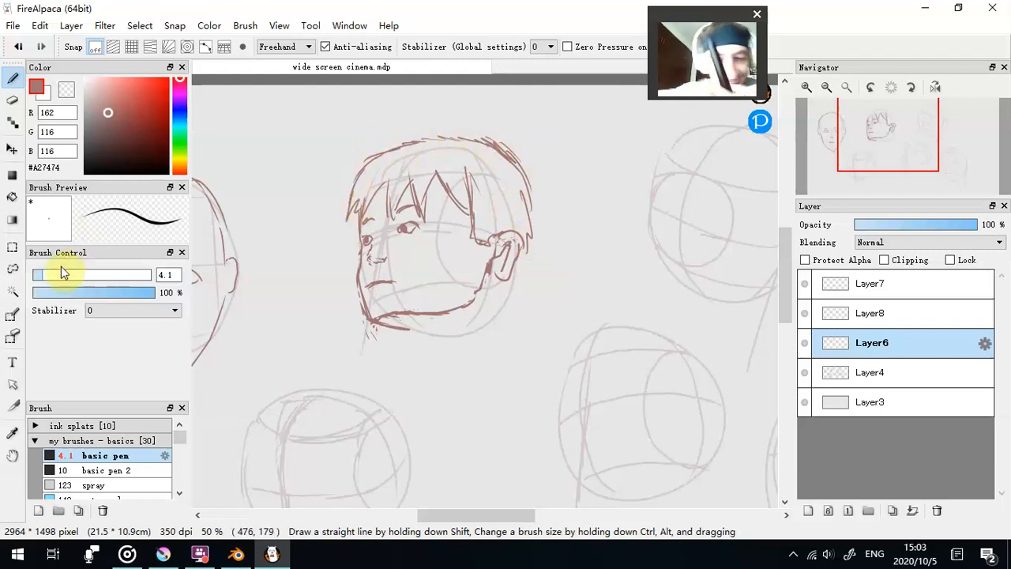
left_click(66, 89)
mouse_move(402, 139)
left_mouse_down()
mouse_move(479, 140)
mouse_move(505, 154)
mouse_move(504, 175)
left_mouse_up()
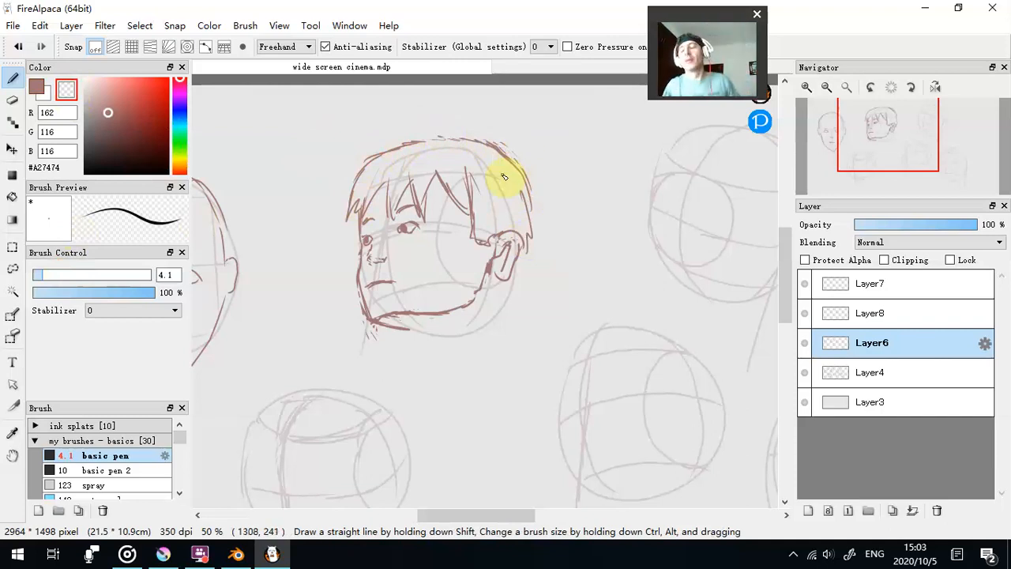
- Sketch the underside of the second head's jaw and the front and back lines of the neck
left_click(37, 86)
mouse_move(371, 319)
left_mouse_down()
mouse_move(419, 335)
mouse_move(461, 324)
mouse_move(426, 331)
mouse_move(425, 362)
mouse_move(415, 350)
mouse_move(424, 364)
left_mouse_up()
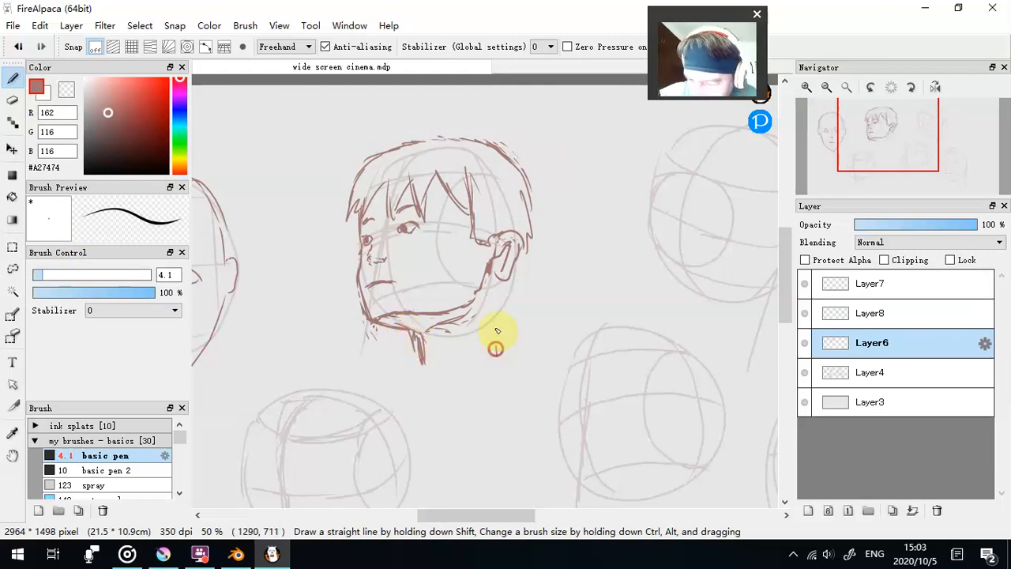
left_click(67, 88)
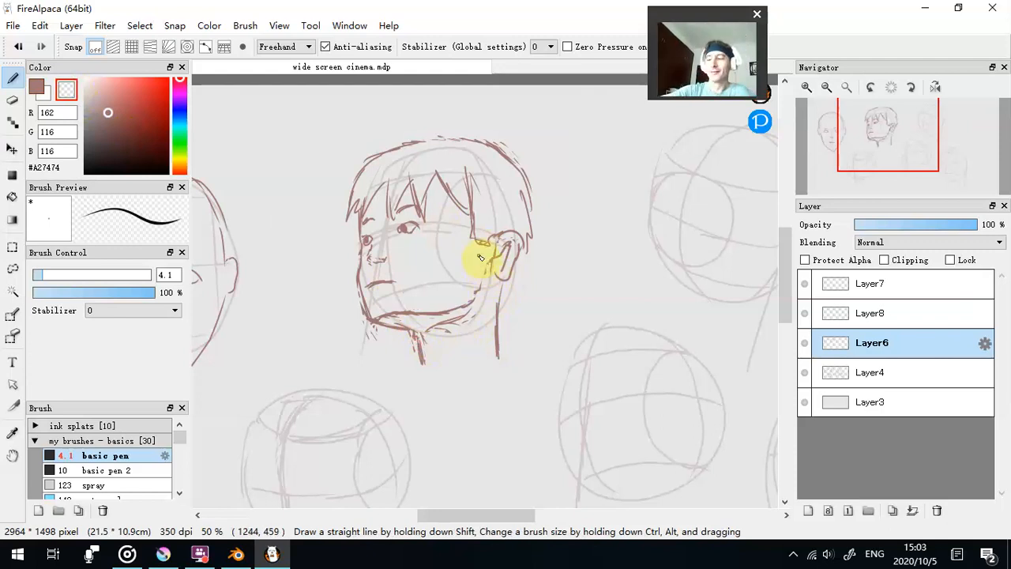
- Draw the eyes, nose and mouth on the downward-tilted upper-right head, undoing the faulty stroke
mouse_move(462, 515)
left_mouse_down()
mouse_move(434, 509)
mouse_move(512, 534)
left_mouse_up()
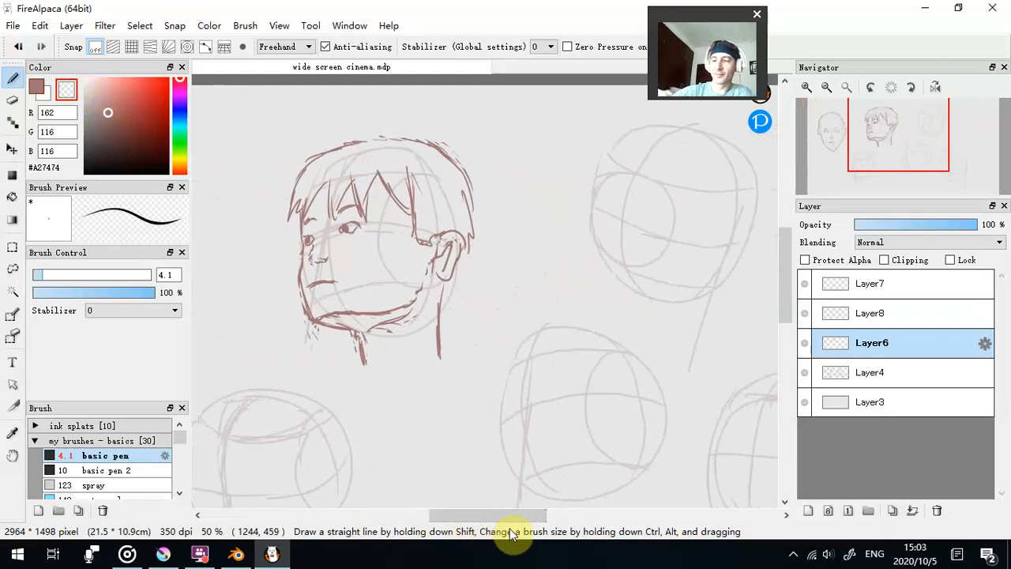
left_click_drag(461, 515, 470, 521)
left_click(36, 86)
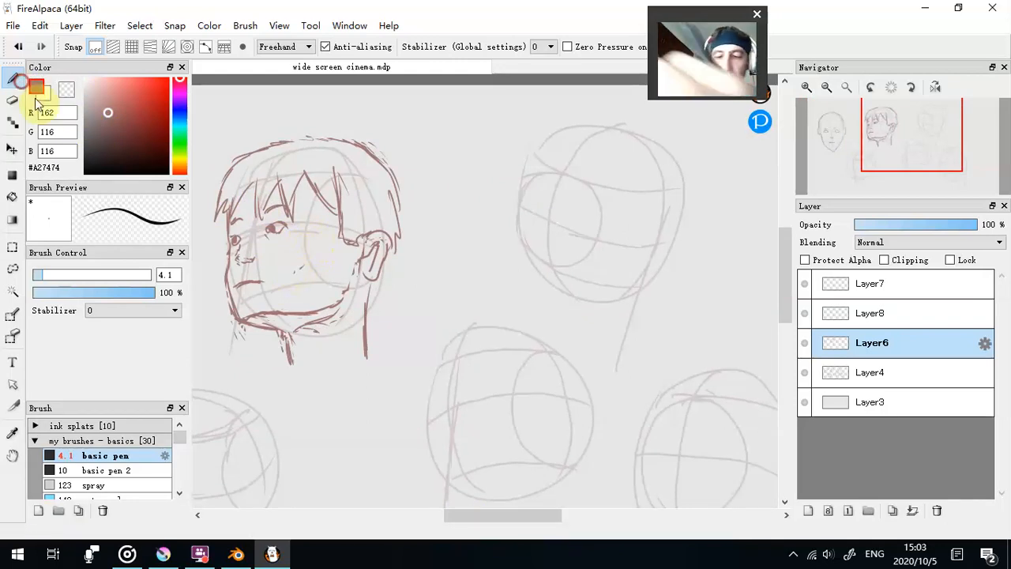
left_click_drag(510, 515, 540, 520)
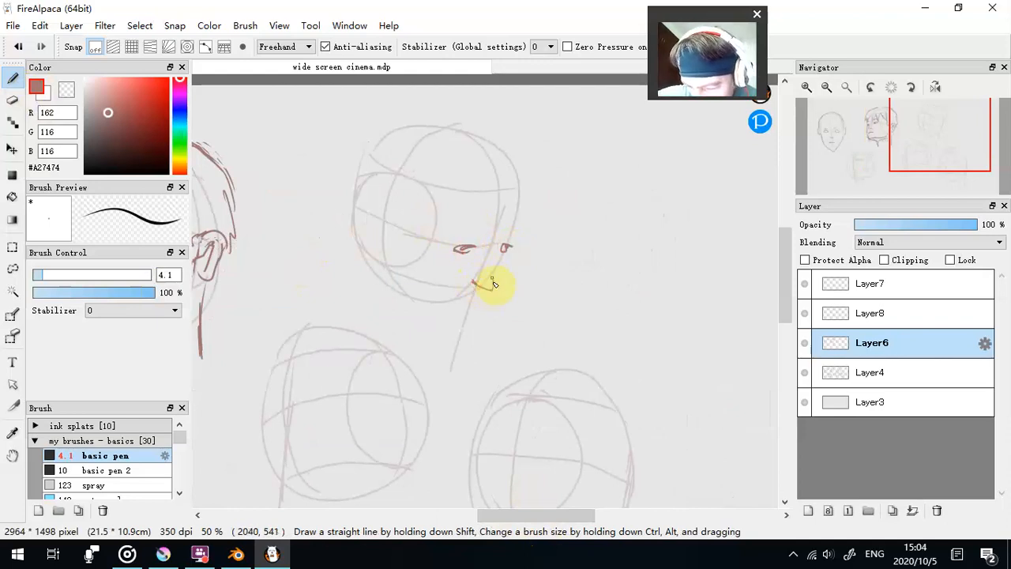
left_click_drag(411, 279, 491, 286)
left_click(19, 47)
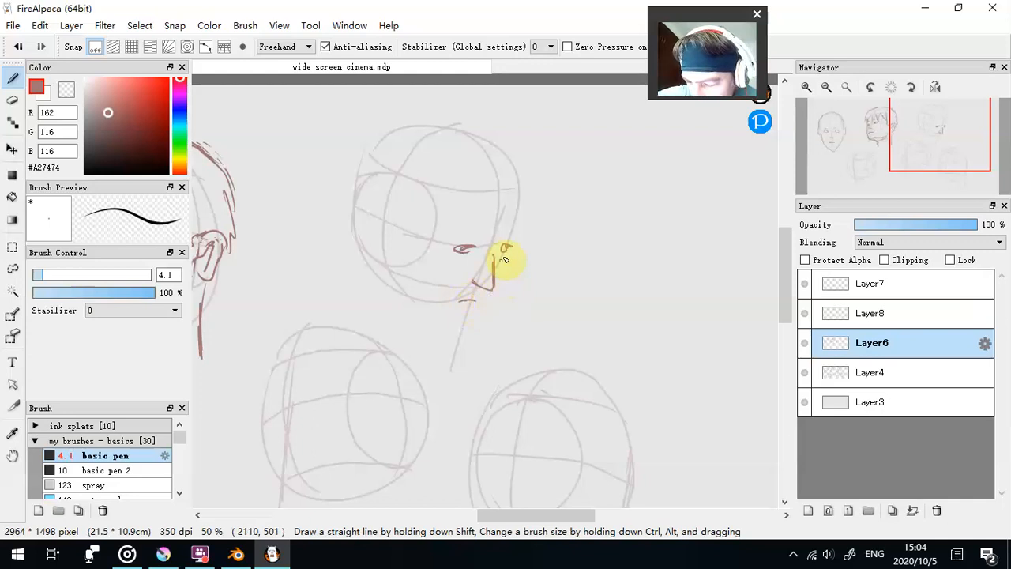
- Draw the upper-right head's far cheek, pointed chin, jawline and ear, and add both eyebrows
mouse_move(512, 249)
left_mouse_down()
mouse_move(480, 282)
mouse_move(489, 307)
left_mouse_up()
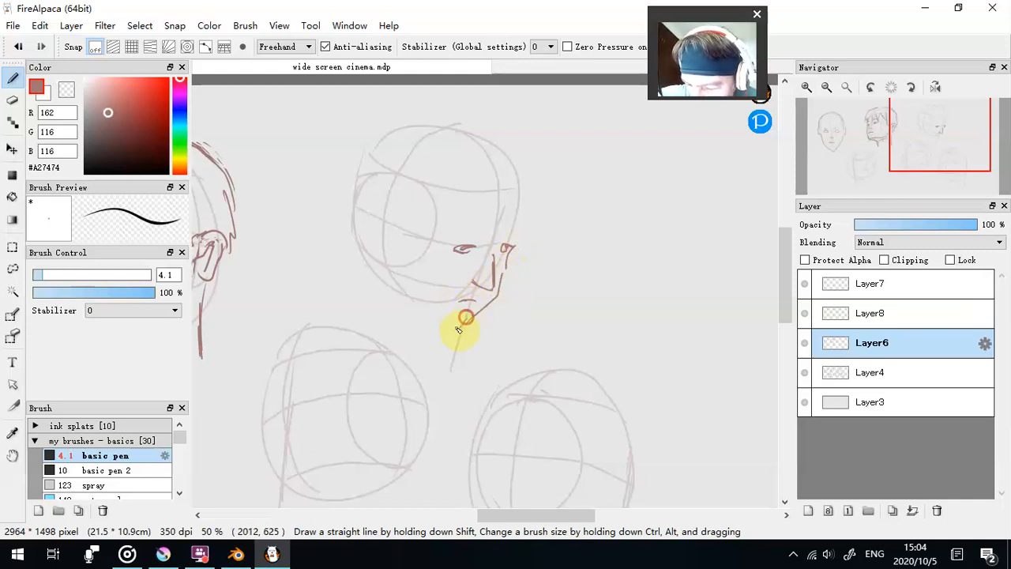
mouse_move(397, 289)
left_mouse_down()
mouse_move(380, 239)
mouse_move(368, 245)
mouse_move(373, 232)
mouse_move(383, 237)
left_mouse_up()
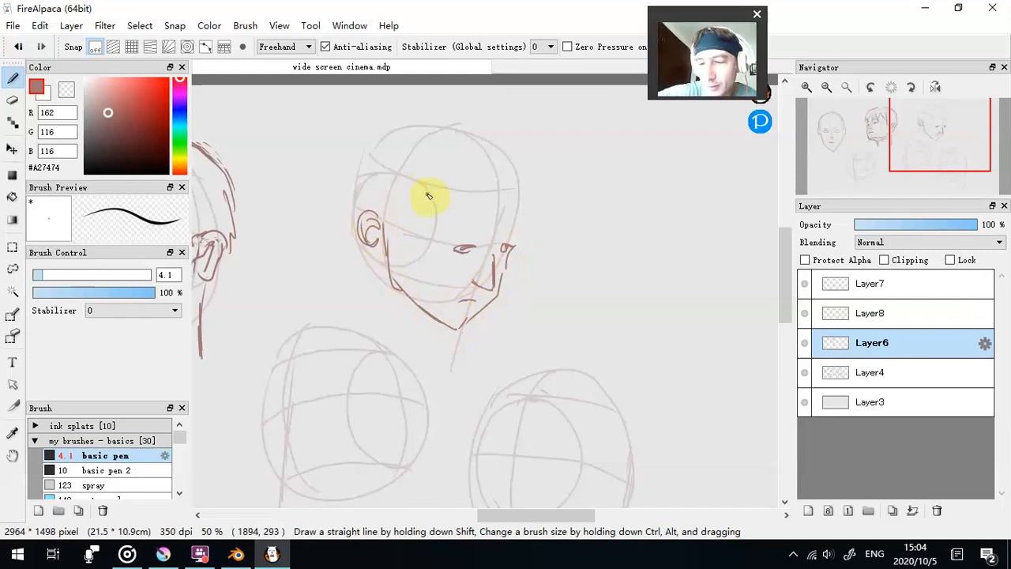
left_click_drag(453, 230, 475, 234)
left_click_drag(501, 235, 505, 238)
left_click_drag(411, 301, 394, 274)
- Draw the upper-right head's hair with a jagged fringe, strands around the ear and a full outer outline
mouse_move(388, 212)
left_mouse_down()
mouse_move(392, 253)
mouse_move(407, 209)
left_mouse_up()
mouse_move(402, 176)
left_mouse_down()
mouse_move(425, 237)
mouse_move(472, 201)
mouse_move(489, 230)
mouse_move(534, 207)
left_mouse_up()
mouse_move(457, 100)
left_mouse_down()
mouse_move(537, 157)
mouse_move(544, 186)
mouse_move(462, 105)
mouse_move(399, 115)
mouse_move(371, 143)
mouse_move(347, 198)
mouse_move(368, 242)
left_mouse_up()
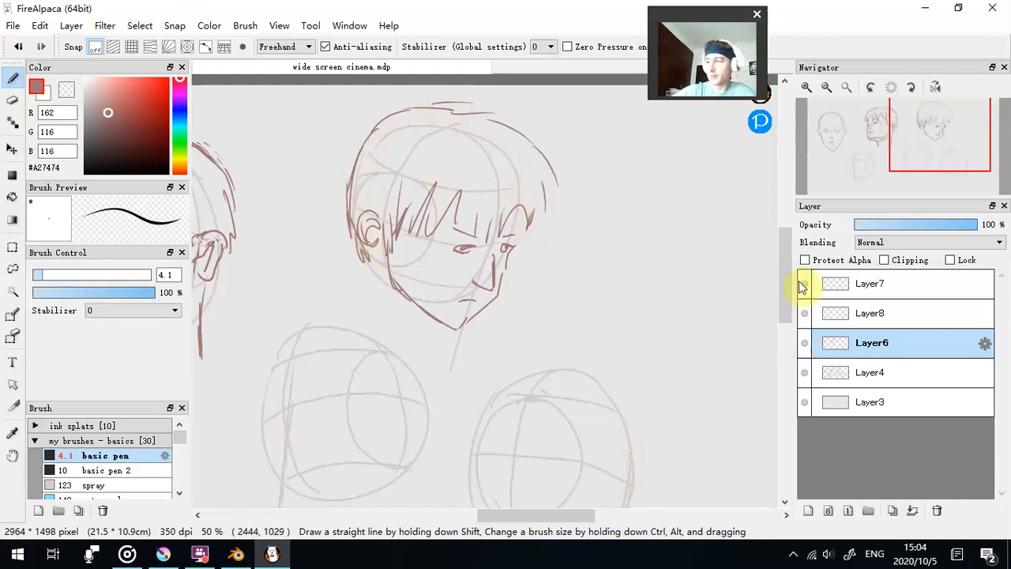
- Draw round eyes, a bulbous nose, a frowning mouth, chin, jaw and ear on the head below
left_click_drag(782, 248, 782, 272)
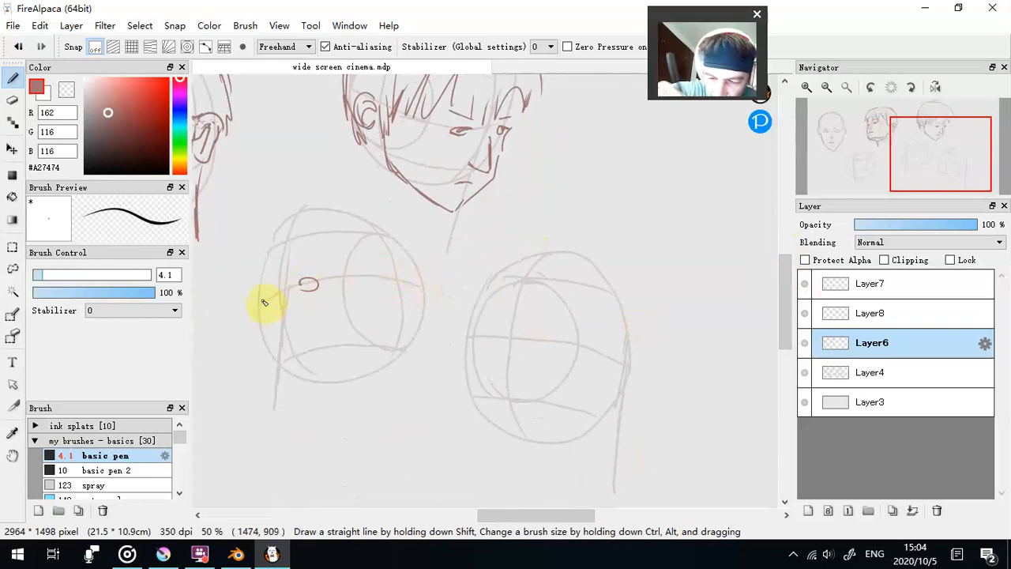
mouse_move(278, 298)
left_mouse_down()
mouse_move(257, 357)
mouse_move(291, 337)
mouse_move(267, 363)
mouse_move(305, 360)
mouse_move(274, 373)
left_mouse_up()
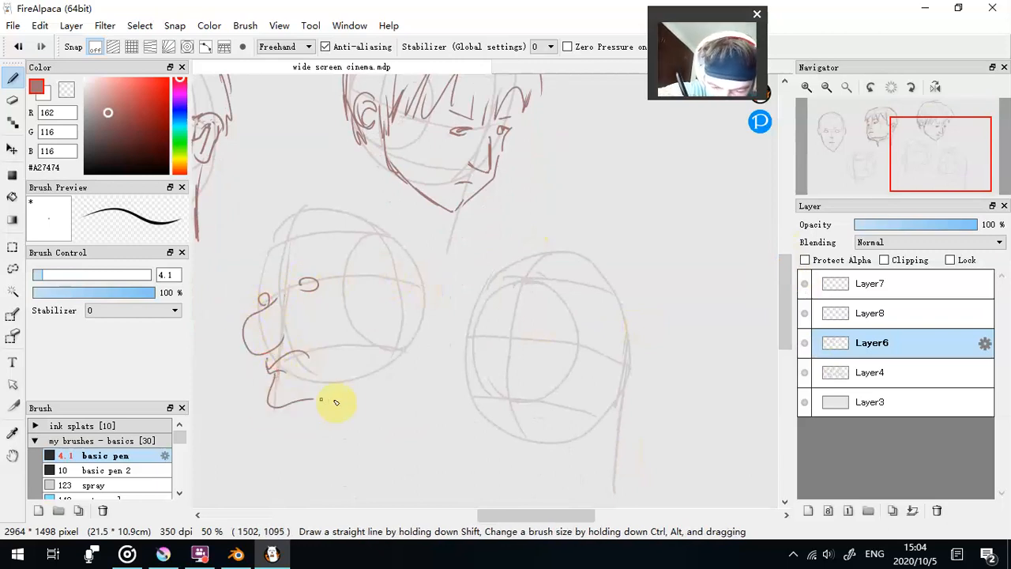
mouse_move(377, 363)
left_mouse_down()
mouse_move(375, 284)
mouse_move(393, 289)
mouse_move(405, 314)
left_mouse_up()
- Erase the end of the big-nosed head's jawline with the transparent colour at size 14.6 and redraw it up to the ear at size 7.8
left_click(66, 90)
left_click_drag(43, 274, 67, 275)
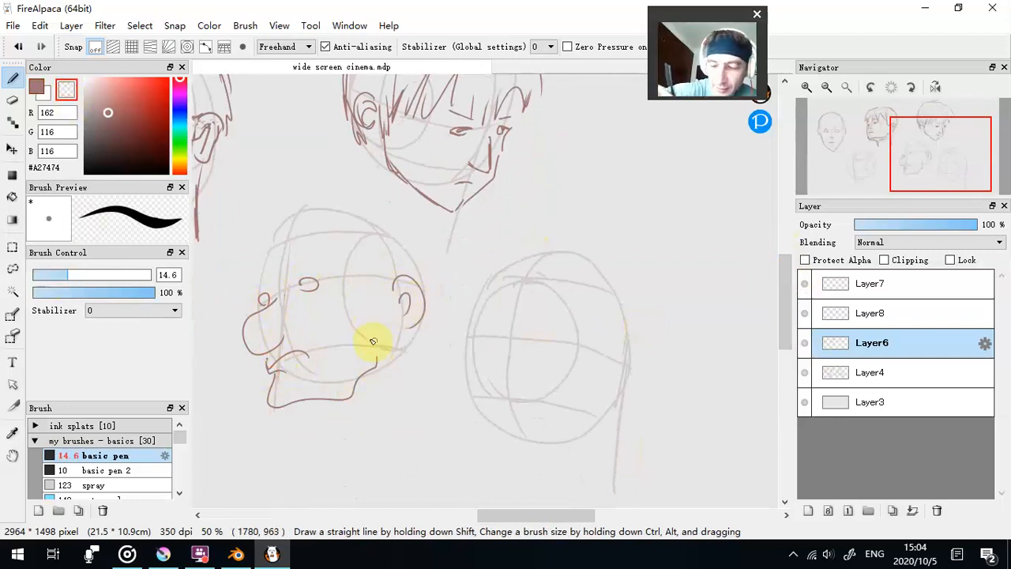
left_click(36, 87)
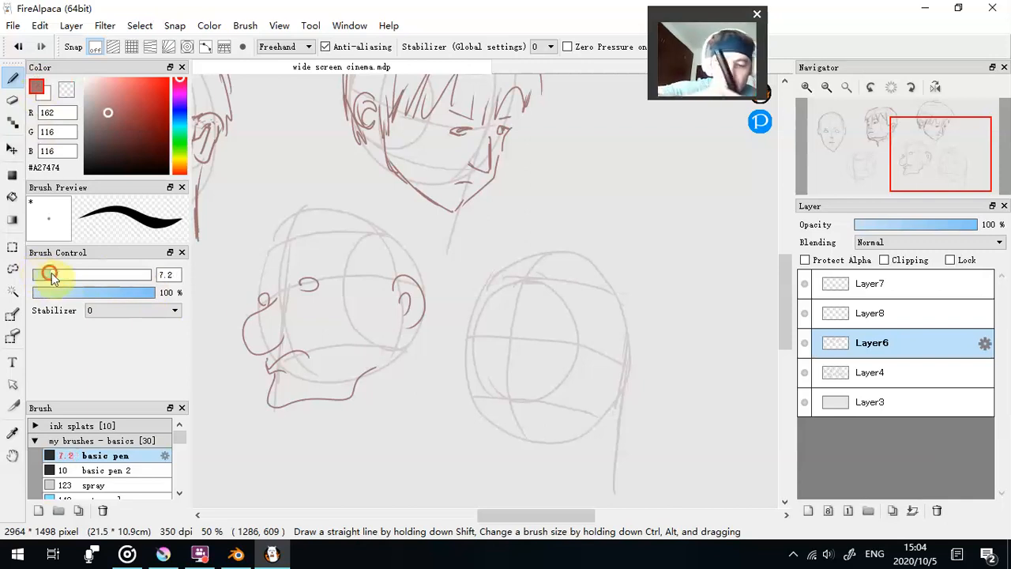
left_click(48, 275)
left_click_drag(396, 333, 371, 366)
- Add eyebrows and pupils to the big-nosed head, reducing the brush size to 5 for the far eye
left_click_drag(301, 267, 315, 259)
left_click_drag(259, 276, 267, 272)
left_click(303, 284)
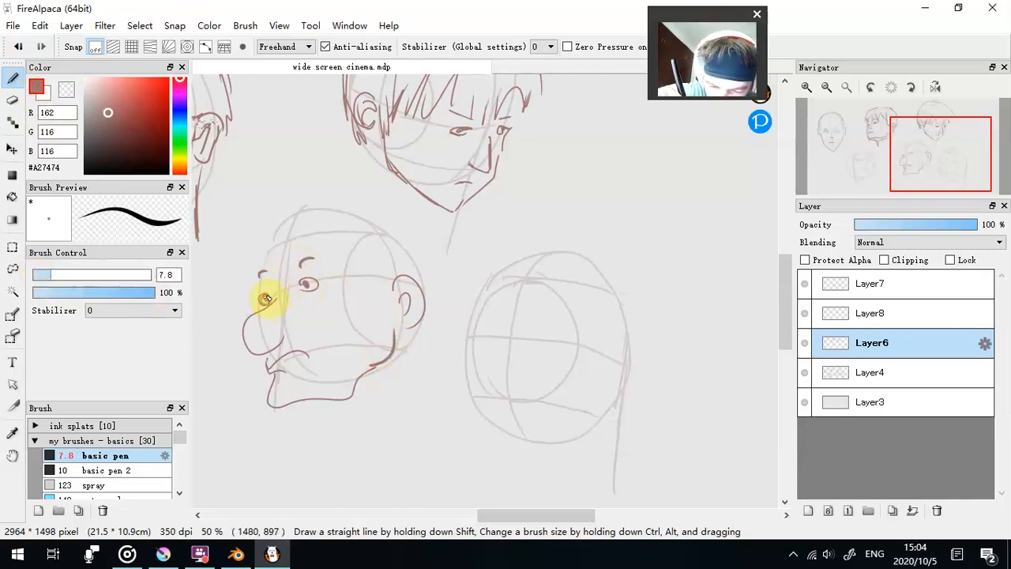
left_click(46, 274)
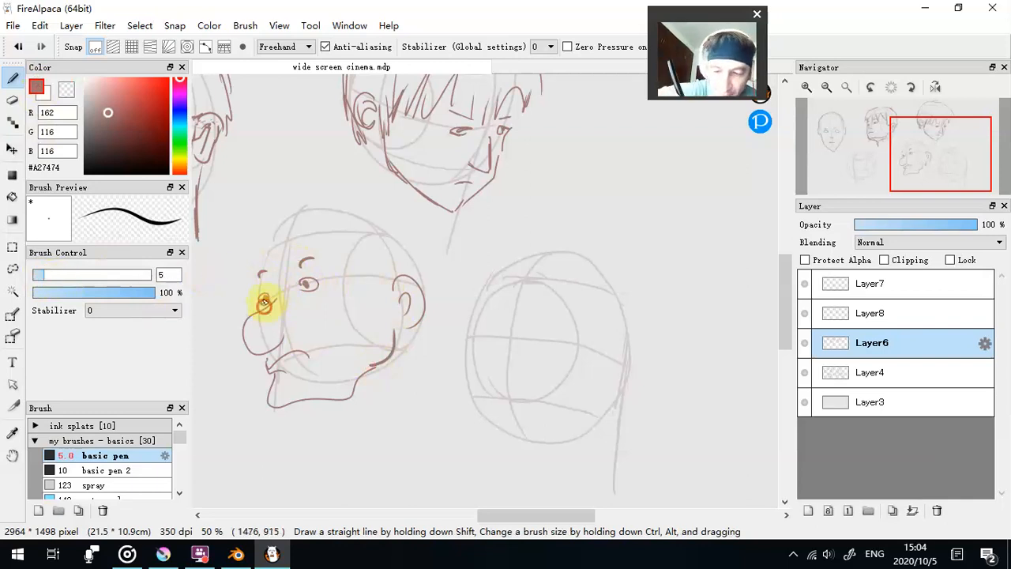
- Draw the big-nosed head's hair, a wide-brimmed hat and the back of the neck at brush size 5
mouse_move(281, 237)
left_mouse_down()
mouse_move(344, 236)
mouse_move(397, 272)
left_mouse_up()
left_click_drag(390, 269, 402, 278)
mouse_move(289, 232)
left_mouse_down()
mouse_move(319, 238)
mouse_move(366, 224)
mouse_move(431, 298)
left_mouse_up()
mouse_move(291, 211)
left_mouse_down()
mouse_move(383, 198)
mouse_move(403, 223)
left_mouse_up()
mouse_move(283, 239)
left_mouse_down()
mouse_move(327, 264)
mouse_move(372, 257)
left_mouse_up()
left_click_drag(398, 345, 388, 387)
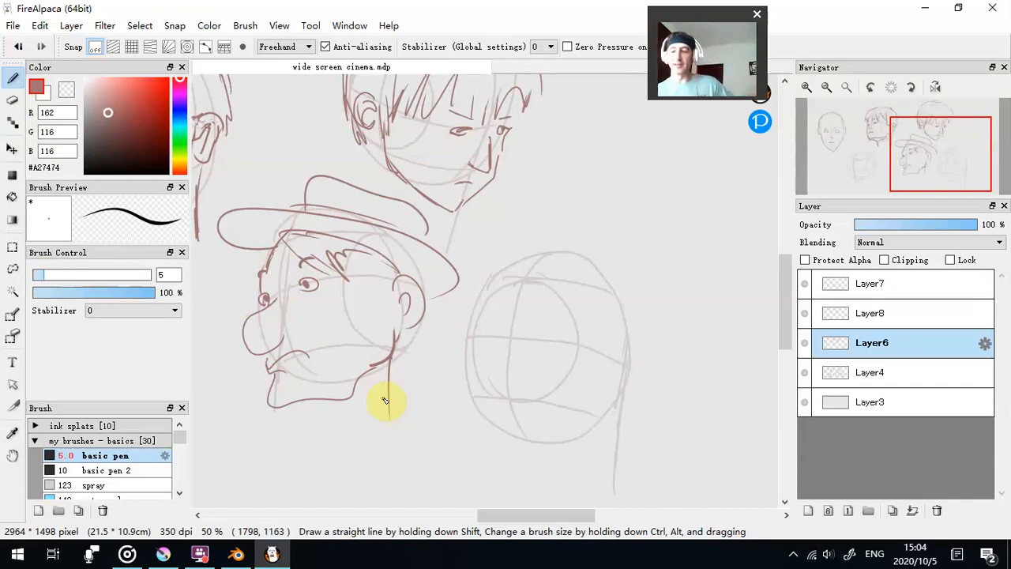
- Draw the ear on the lower-right head beside its vertical guide line
left_click_drag(581, 514, 696, 508)
mouse_move(384, 340)
left_mouse_down()
mouse_move(388, 384)
mouse_move(371, 349)
mouse_move(378, 365)
left_mouse_up()
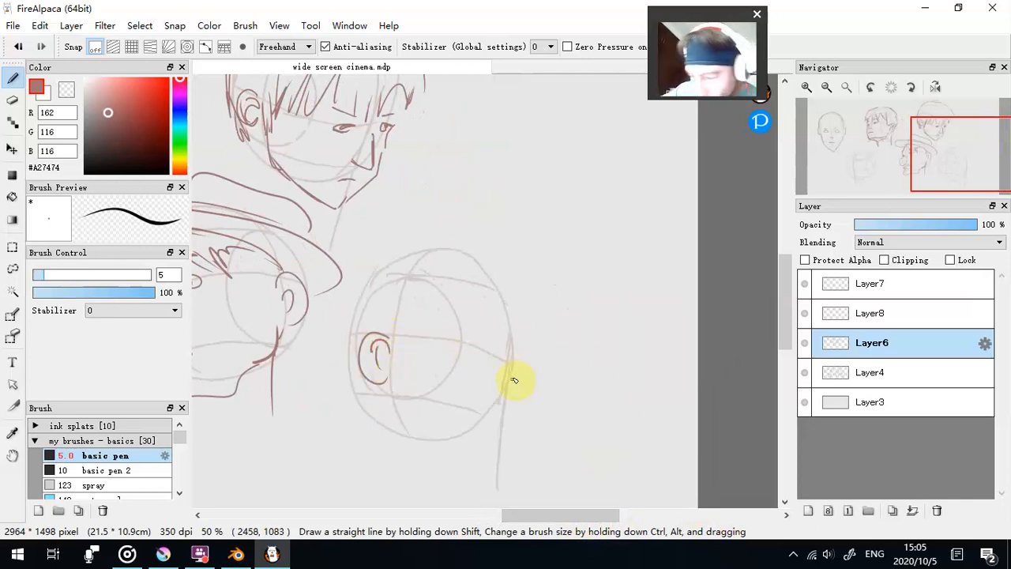
left_click_drag(507, 393, 508, 403)
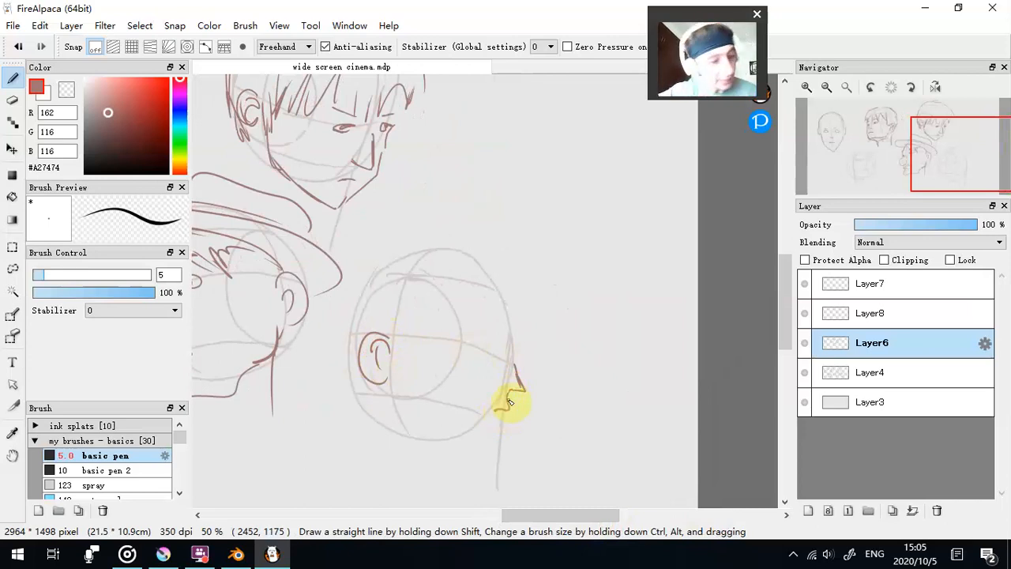
key("ctrl+z")
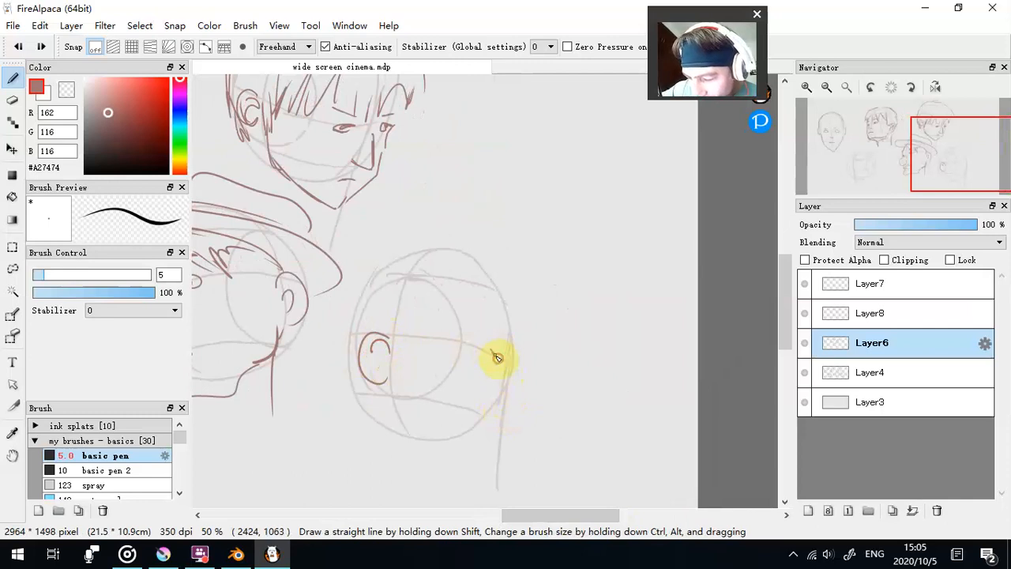
mouse_move(494, 355)
left_mouse_down()
mouse_move(492, 368)
mouse_move(469, 378)
left_mouse_up()
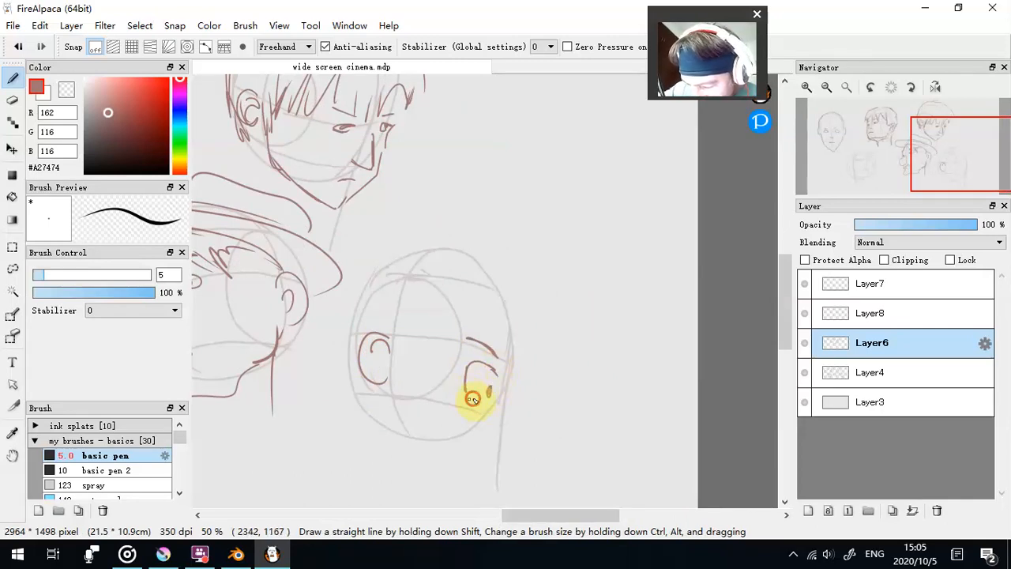
left_click_drag(521, 379, 511, 419)
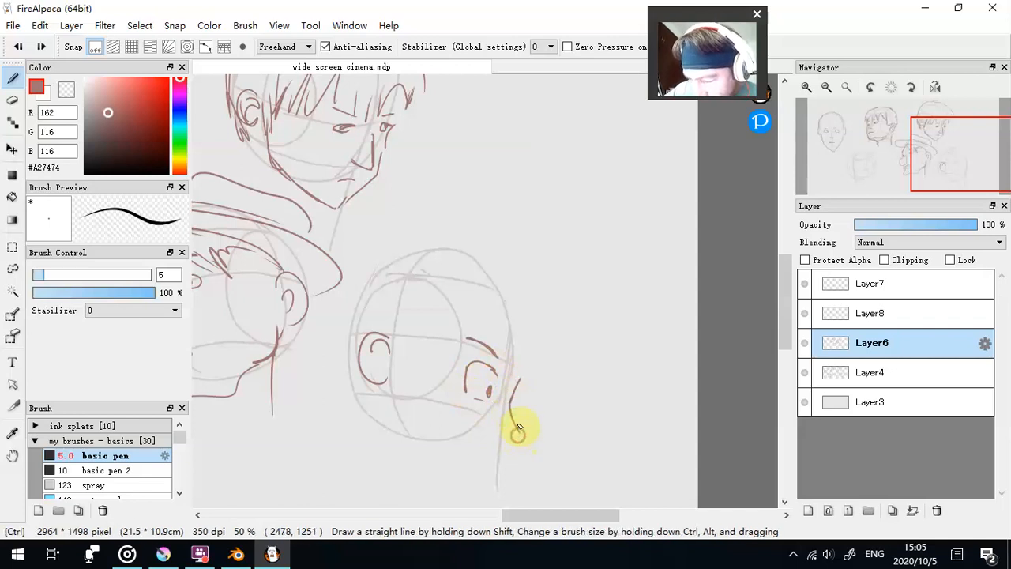
key("ctrl+z")
key("ctrl+z")
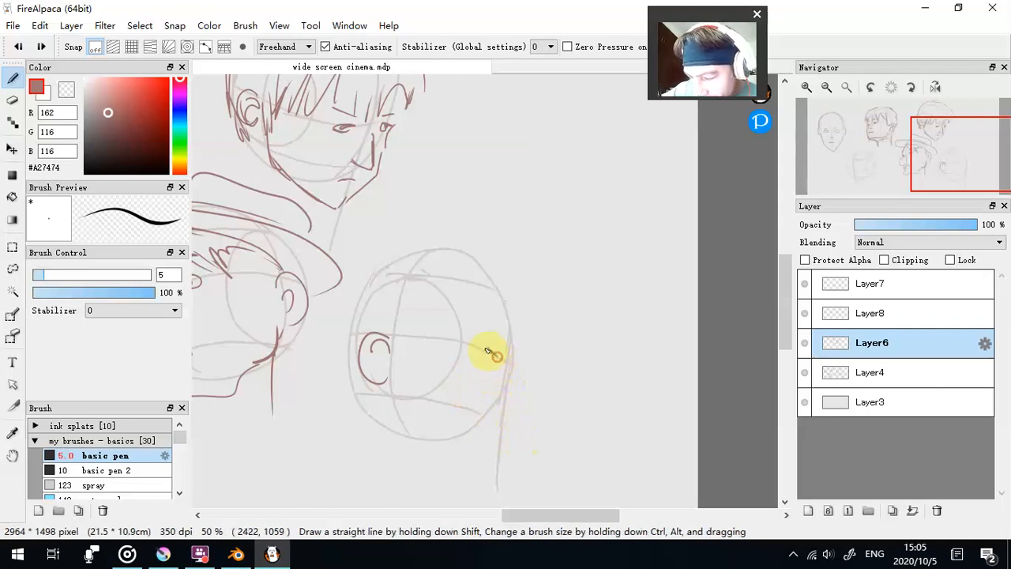
- Draw the lower-right head's eyebrow, eye and nose contour near the front edge of the oval
mouse_move(488, 365)
left_mouse_down()
mouse_move(474, 383)
mouse_move(489, 390)
left_mouse_up()
mouse_move(486, 365)
left_mouse_down()
mouse_move(502, 363)
mouse_move(487, 395)
mouse_move(506, 388)
mouse_move(517, 420)
left_mouse_up()
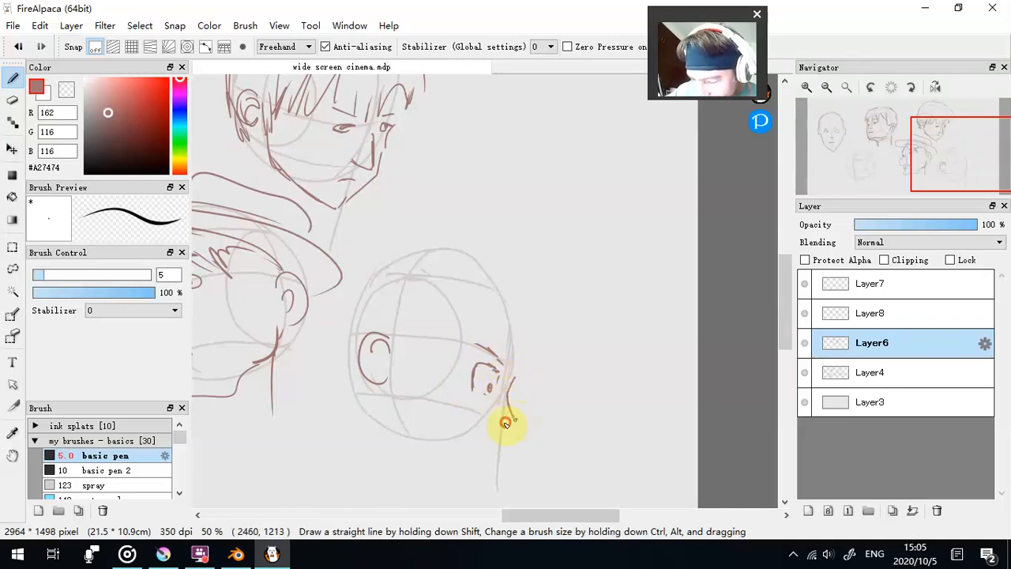
- Draw the inner folds of the lower-right head's ear, undoing and redrawing the first stroke
left_click_drag(782, 326, 782, 337)
mouse_move(368, 303)
left_mouse_down()
mouse_move(384, 319)
mouse_move(371, 318)
left_mouse_up()
key("ctrl+z")
left_click_drag(377, 308, 381, 318)
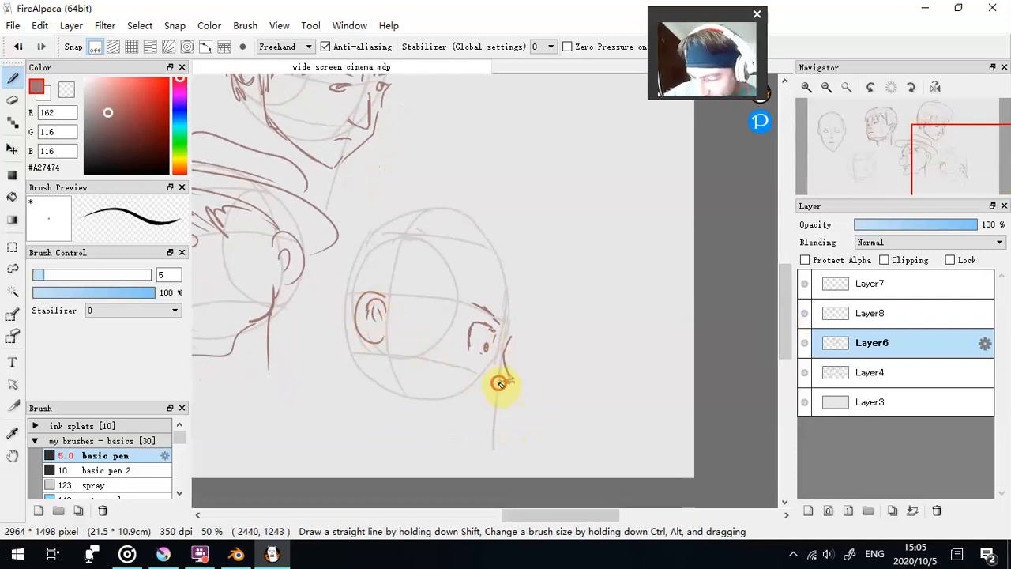
- Draw the lower-right head's mouth, chin and jawline back to the ear
mouse_move(497, 385)
left_mouse_down()
mouse_move(498, 397)
mouse_move(480, 398)
mouse_move(490, 424)
left_mouse_up()
left_click_drag(466, 425, 433, 413)
mouse_move(429, 412)
left_mouse_down()
mouse_move(396, 399)
mouse_move(382, 348)
left_mouse_up()
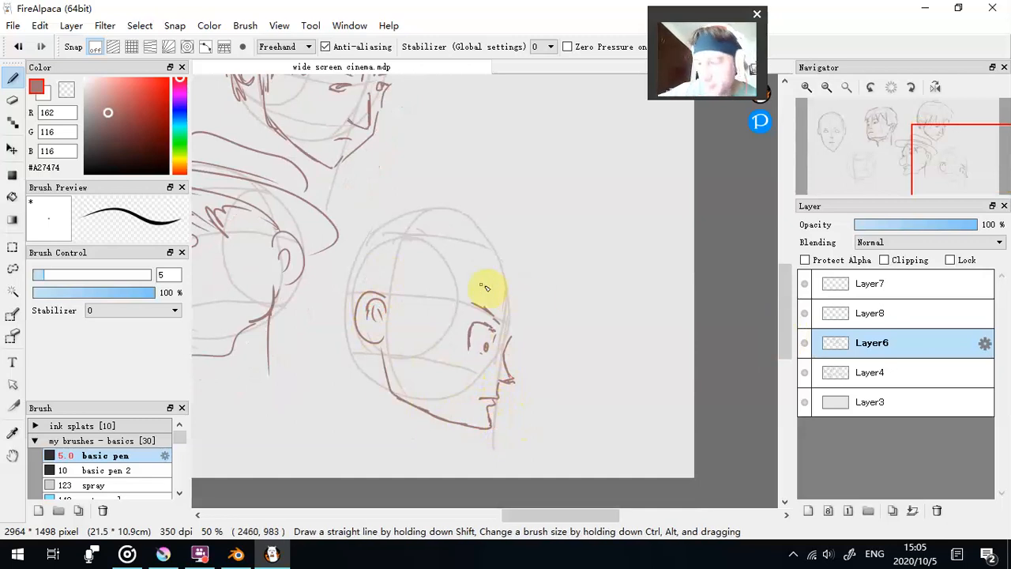
- Draw a jagged fringe and the outer hair outline around the lower-right head
mouse_move(384, 289)
left_mouse_down()
mouse_move(429, 305)
mouse_move(462, 289)
mouse_move(502, 332)
mouse_move(538, 305)
left_mouse_up()
mouse_move(350, 332)
left_mouse_down()
mouse_move(321, 287)
mouse_move(372, 195)
mouse_move(442, 183)
left_mouse_up()
mouse_move(486, 193)
left_mouse_down()
mouse_move(523, 221)
mouse_move(544, 270)
left_mouse_up()
- Draw simple oval eyes, a pointed nose and an angular jaw on the lower-left construction head
left_click(826, 87)
left_click_drag(582, 524, 505, 523)
left_click_drag(395, 311, 411, 351)
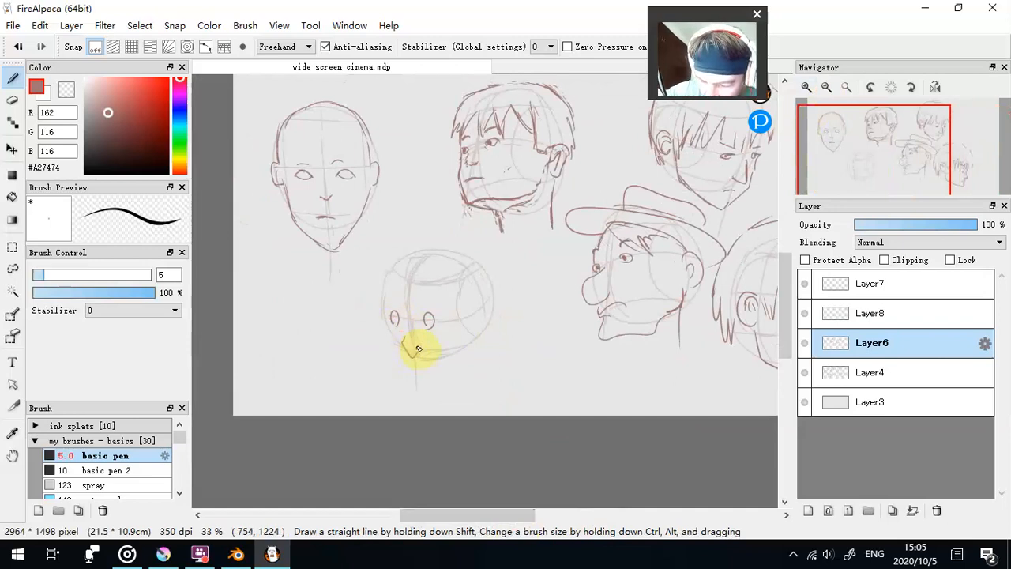
mouse_move(384, 305)
left_mouse_down()
mouse_move(395, 369)
mouse_move(422, 381)
mouse_move(473, 346)
left_mouse_up()
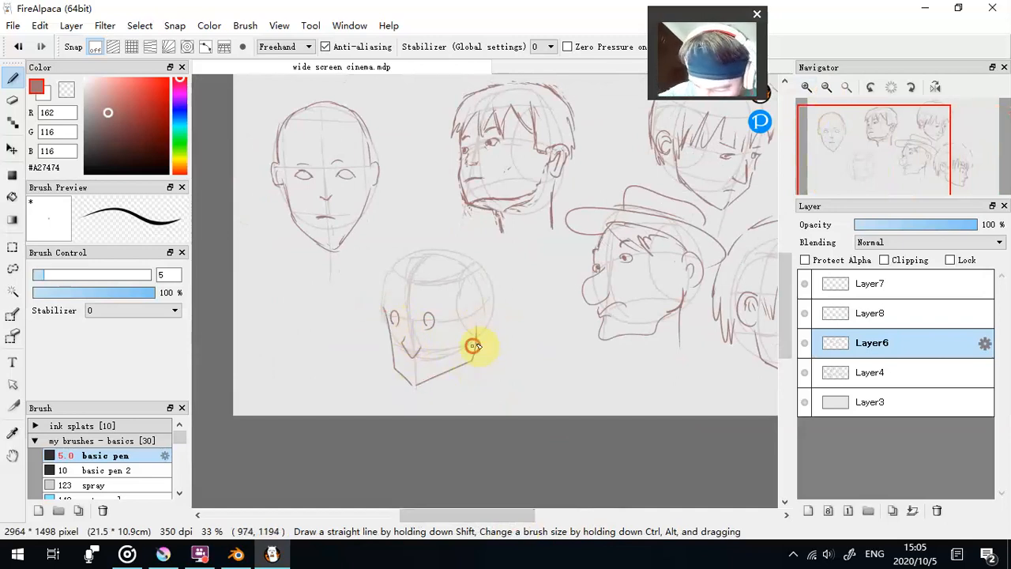
mouse_move(388, 334)
left_mouse_down()
mouse_move(415, 377)
mouse_move(449, 369)
mouse_move(488, 338)
mouse_move(481, 306)
left_mouse_up()
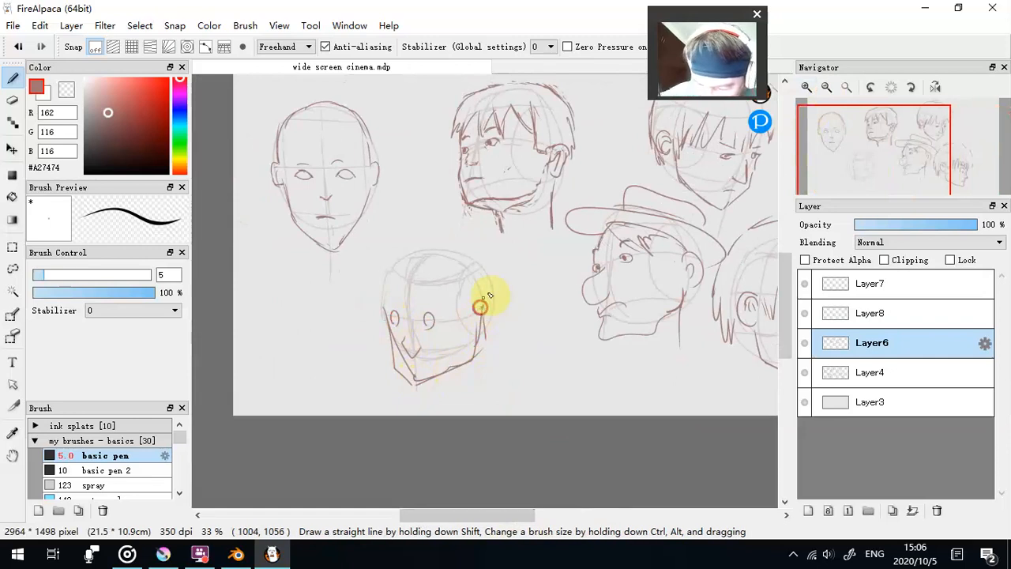
- Draw a cap and ear on the lower-left head, and clean up its jaw outline by erasing and redrawing
mouse_move(386, 307)
left_mouse_down()
mouse_move(415, 255)
mouse_move(483, 298)
left_mouse_up()
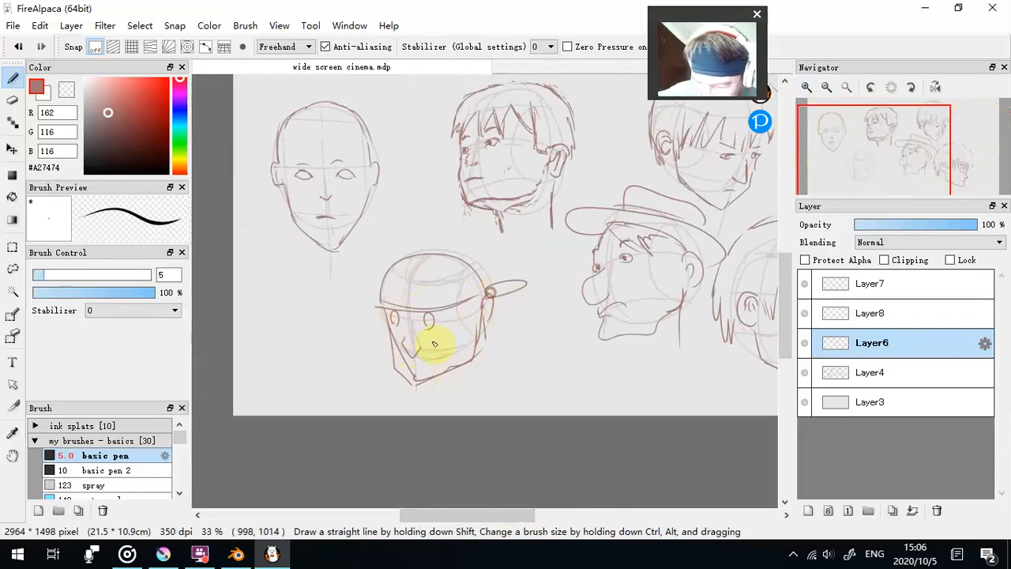
left_click(67, 90)
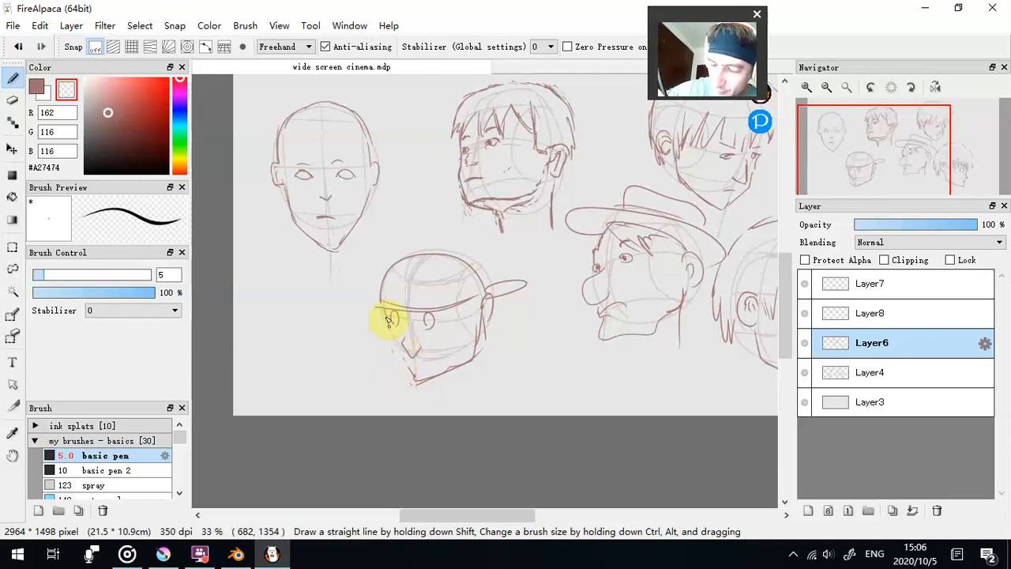
left_click(37, 87)
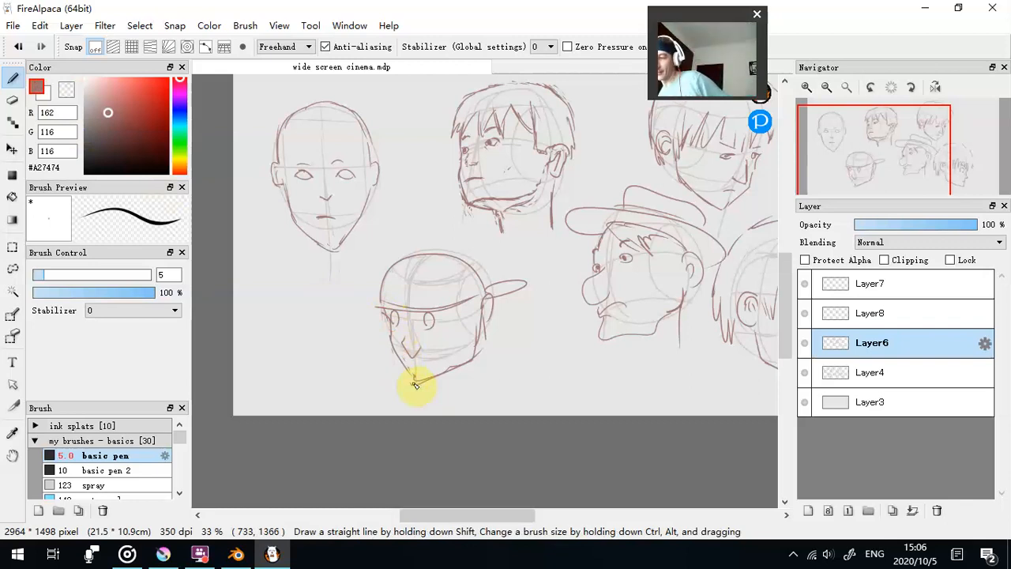
- Circle the upper-middle head at brush size 13.1 and draw a white star of crossing strokes beside the circle
left_click_drag(504, 515, 525, 520)
left_click_drag(781, 321, 777, 296)
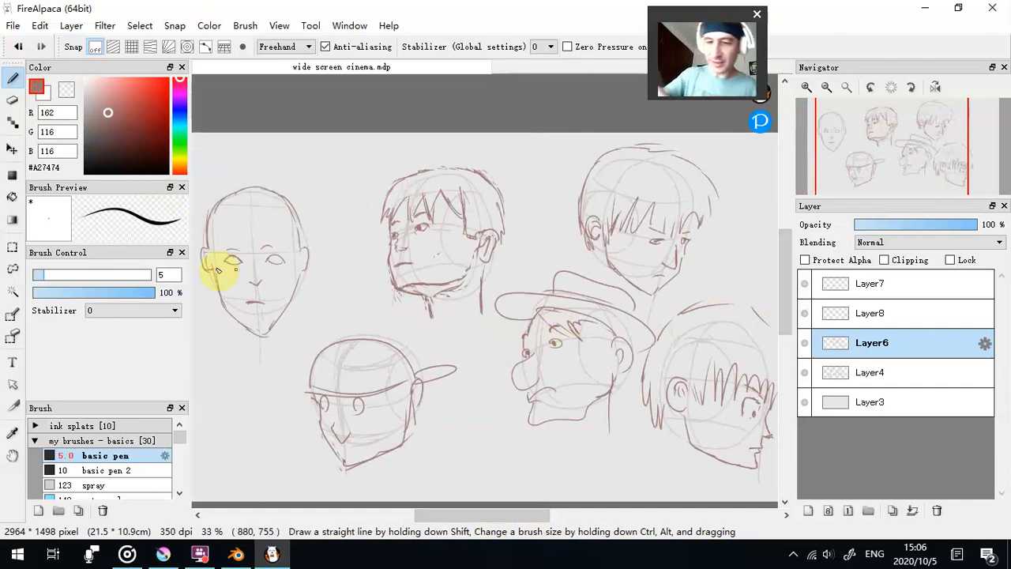
left_click_drag(67, 274, 117, 274)
mouse_move(387, 154)
left_mouse_down()
mouse_move(523, 203)
mouse_move(364, 293)
mouse_move(373, 150)
left_mouse_up()
left_click_drag(119, 123, 83, 76)
left_click_drag(379, 162, 345, 215)
mouse_move(346, 153)
left_mouse_down()
mouse_move(377, 208)
mouse_move(364, 217)
left_mouse_up()
left_click_drag(341, 190, 385, 183)
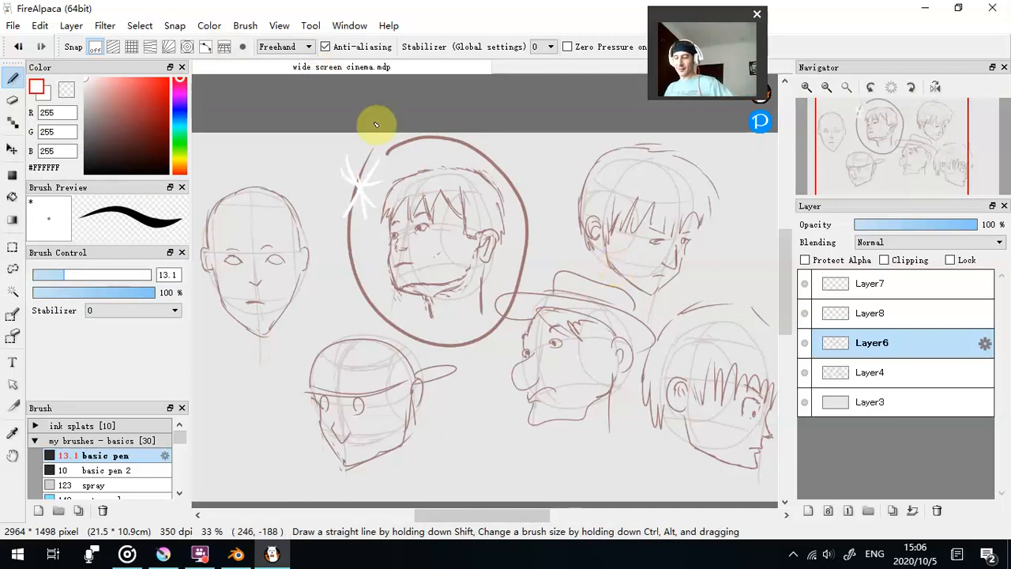
- Delete the construction layer Layer4 and add a new layer directly above Layer3
left_click(911, 384)
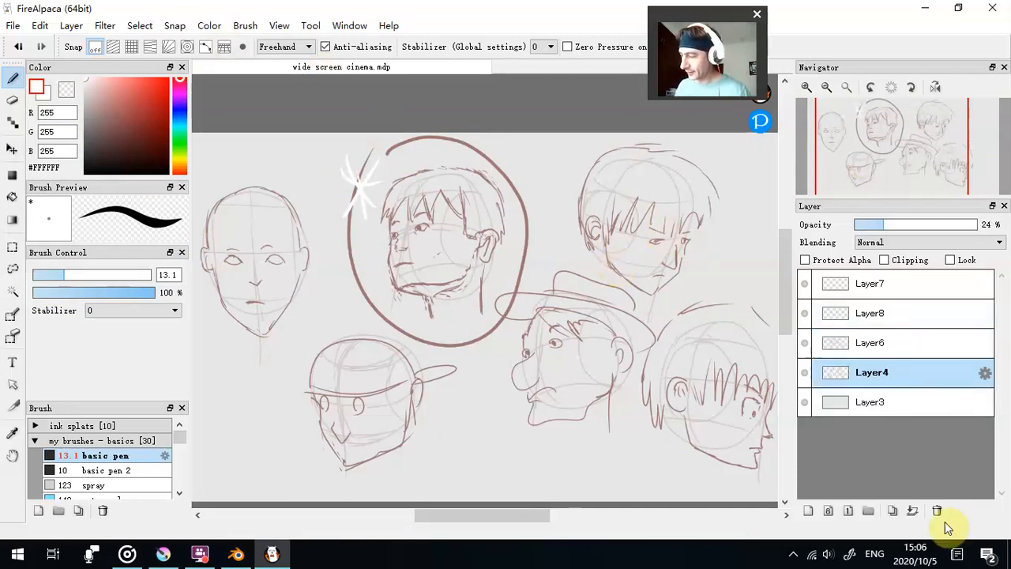
left_click(938, 511)
left_click(899, 382)
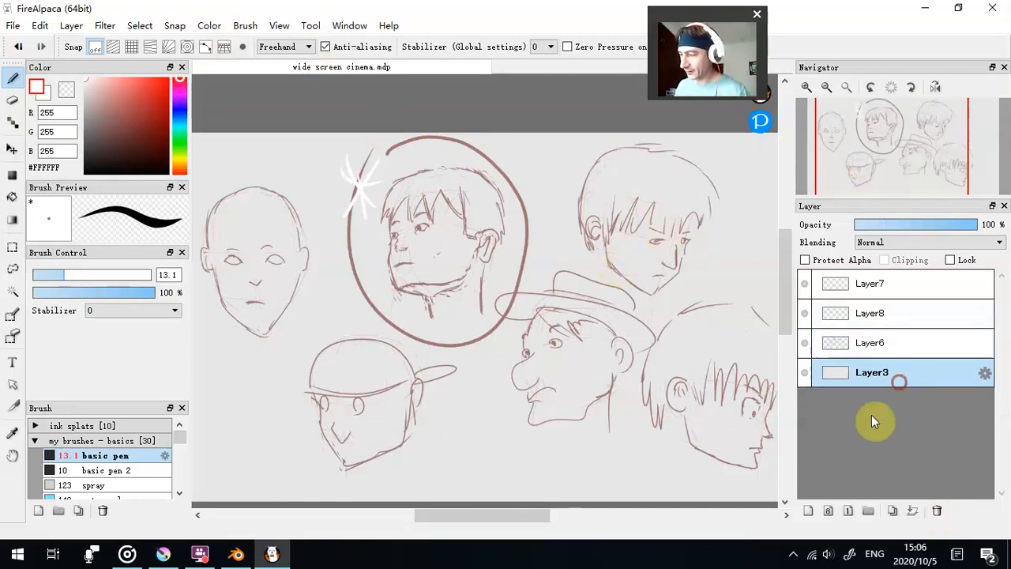
left_click(806, 510)
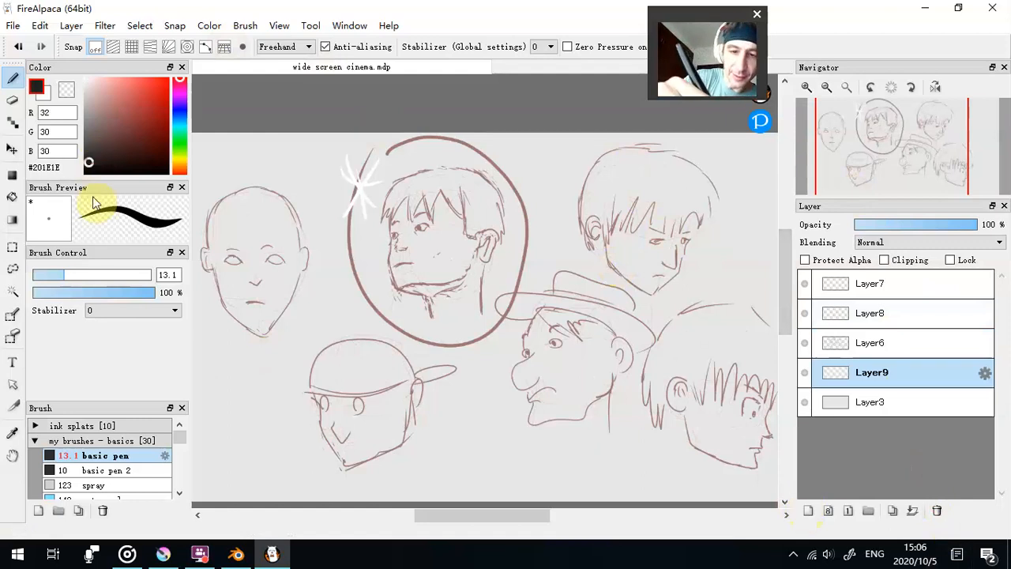
- Paint the circled head's hair in #201E1E at brush size 36.5, with the new layer's opacity at 36%
left_click(45, 273)
left_click(105, 273)
left_click(898, 225)
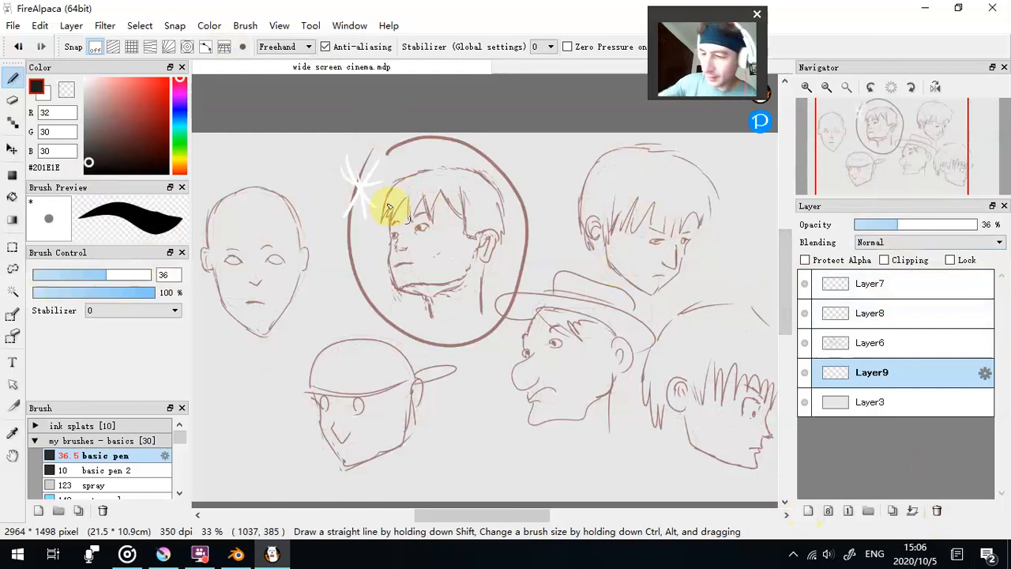
mouse_move(390, 207)
left_mouse_down()
mouse_move(415, 185)
mouse_move(412, 214)
mouse_move(417, 188)
mouse_move(392, 208)
mouse_move(434, 180)
mouse_move(432, 200)
mouse_move(448, 196)
mouse_move(447, 182)
mouse_move(484, 185)
mouse_move(469, 202)
mouse_move(474, 232)
mouse_move(474, 214)
mouse_move(495, 229)
mouse_move(487, 202)
mouse_move(460, 213)
mouse_move(478, 216)
mouse_move(472, 234)
mouse_move(493, 229)
mouse_move(490, 200)
mouse_move(446, 186)
left_mouse_up()
- Add another layer above Layer3 and paint the circled head's eyes white
left_click_drag(93, 124, 84, 78)
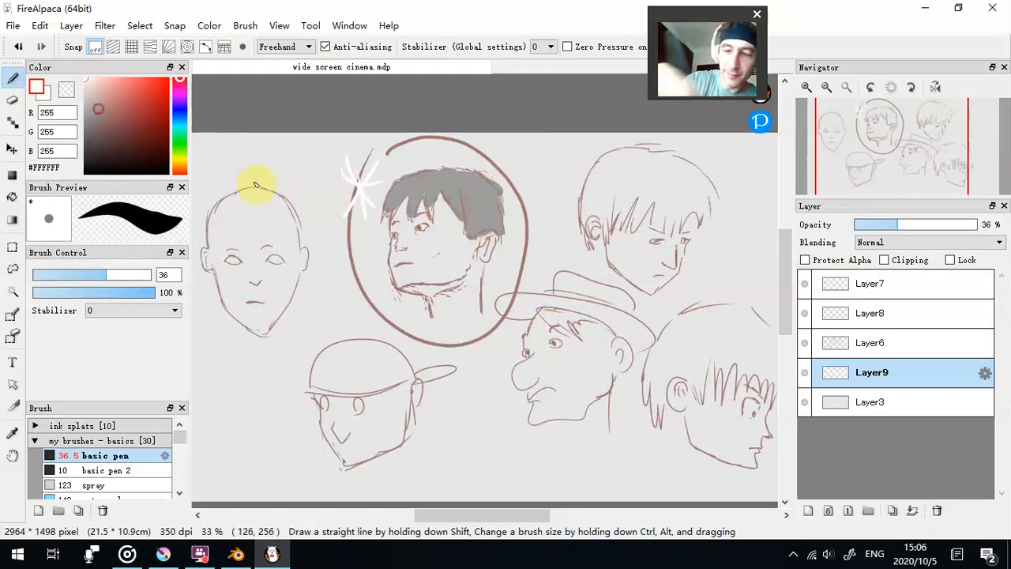
left_click(893, 401)
left_click(807, 510)
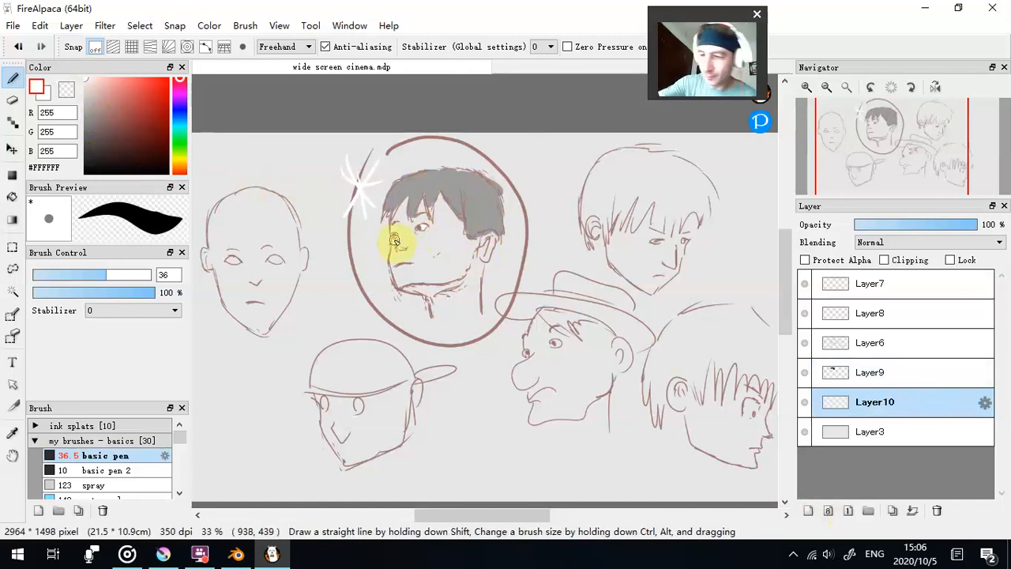
- Add a layer directly above Layer3 and paint the circled head's face, ear and neck with skin colour #E8DBBA
left_click(906, 435)
left_click(807, 510)
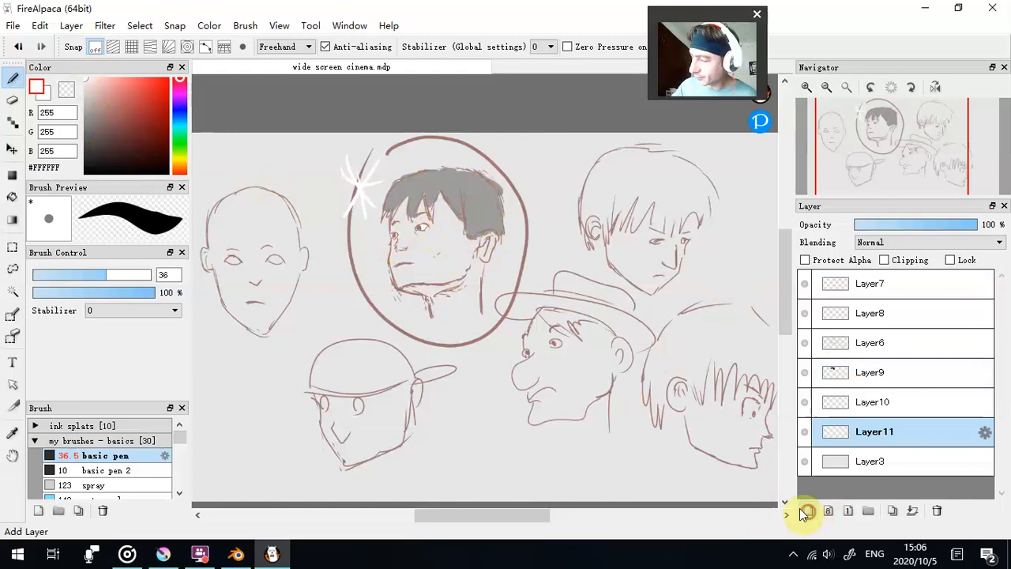
left_click(180, 163)
left_click(93, 105)
left_click(93, 100)
left_click(94, 90)
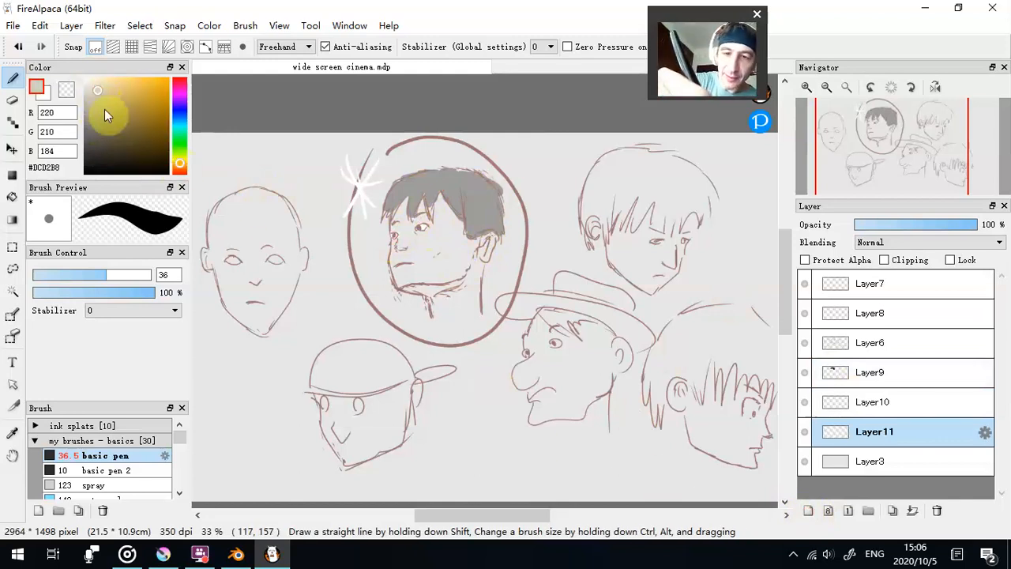
left_click(104, 91)
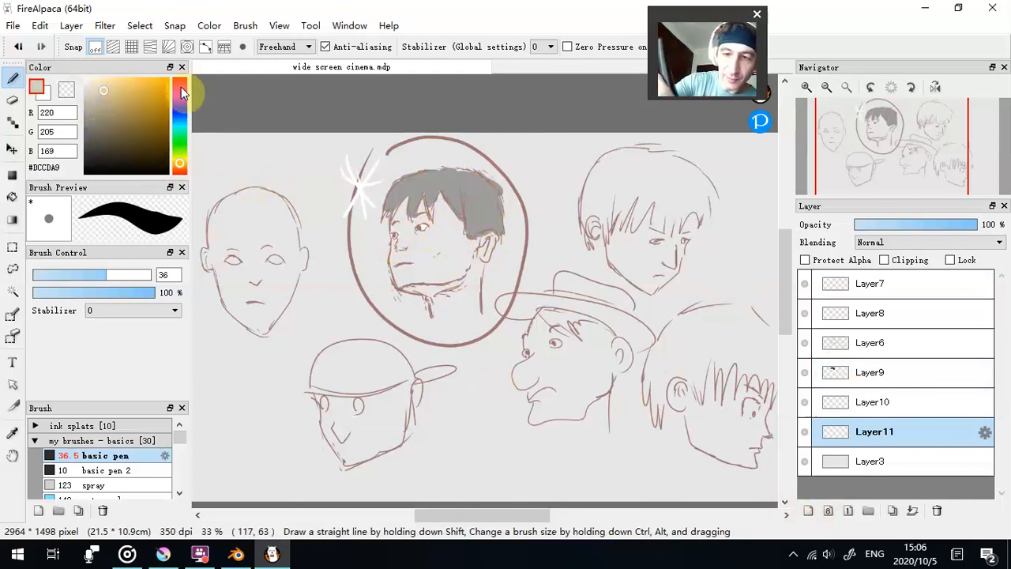
left_click(98, 87)
left_click(101, 86)
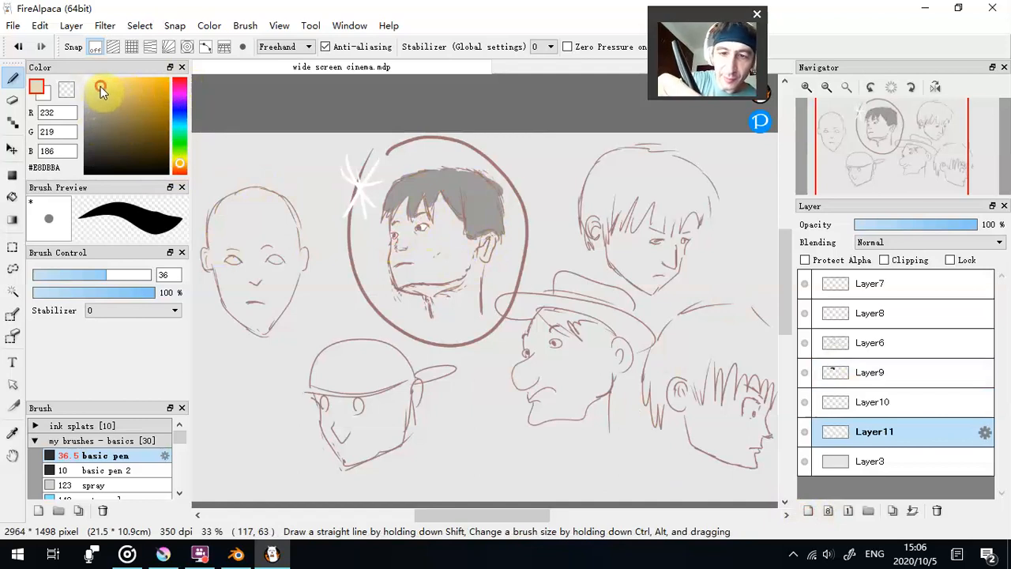
mouse_move(396, 270)
left_mouse_down()
mouse_move(400, 234)
mouse_move(393, 274)
mouse_move(410, 212)
mouse_move(429, 266)
mouse_move(411, 193)
mouse_move(395, 247)
mouse_move(407, 263)
mouse_move(422, 210)
mouse_move(444, 267)
mouse_move(448, 248)
mouse_move(442, 212)
mouse_move(421, 184)
mouse_move(392, 199)
mouse_move(488, 184)
mouse_move(461, 180)
mouse_move(487, 219)
mouse_move(478, 233)
mouse_move(488, 229)
mouse_move(482, 206)
mouse_move(429, 178)
mouse_move(462, 274)
mouse_move(459, 231)
mouse_move(480, 276)
mouse_move(470, 294)
mouse_move(410, 265)
mouse_move(406, 278)
mouse_move(433, 298)
left_mouse_up()
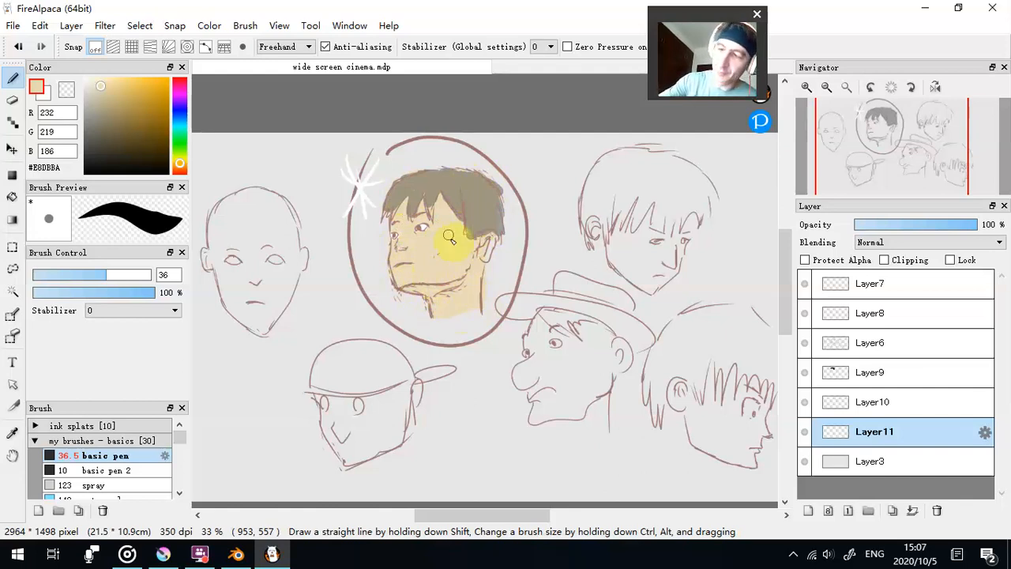
- Erase the skin colour overlapping the hair and raise the hair layer's opacity to 95%
left_click(66, 88)
mouse_move(399, 180)
left_mouse_down()
mouse_move(395, 201)
mouse_move(411, 186)
mouse_move(415, 197)
mouse_move(433, 184)
mouse_move(480, 194)
mouse_move(470, 198)
mouse_move(474, 228)
mouse_move(473, 180)
mouse_move(496, 214)
mouse_move(485, 185)
left_mouse_up()
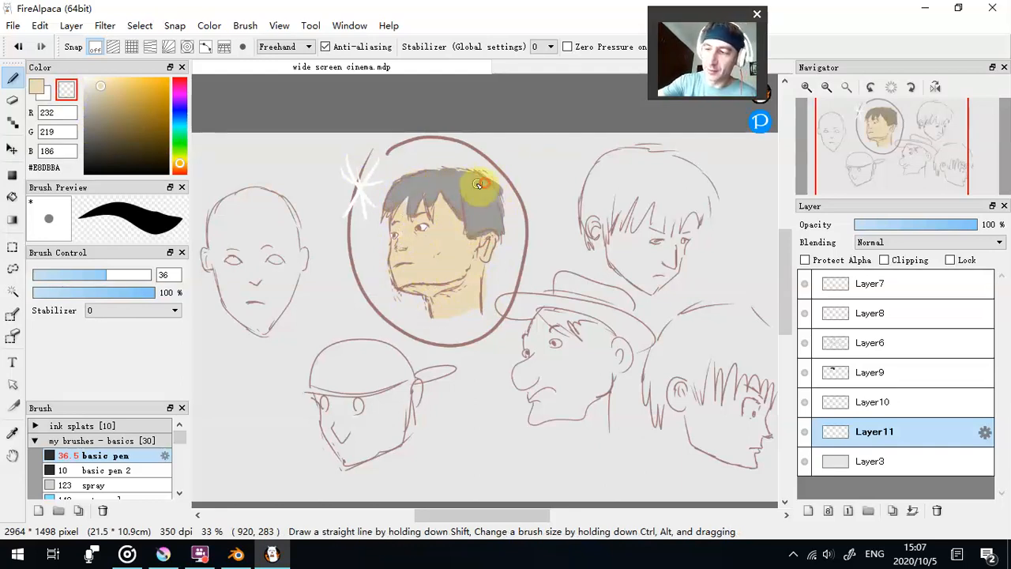
left_click(914, 372)
left_click(934, 225)
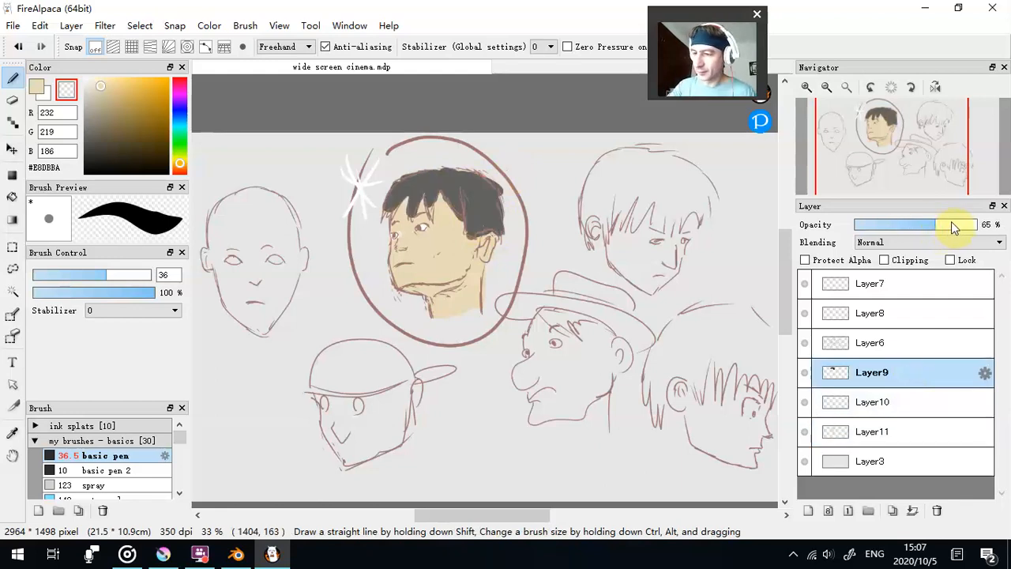
left_click_drag(951, 228, 980, 226)
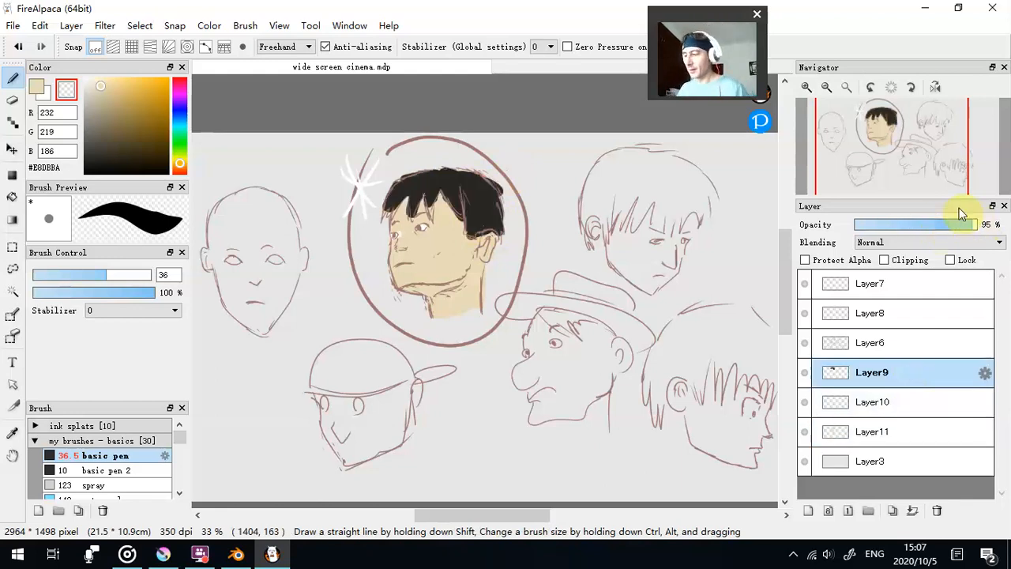
- Turn the line art on Layer6 black by reducing its output in the Levels filter
left_click(878, 343)
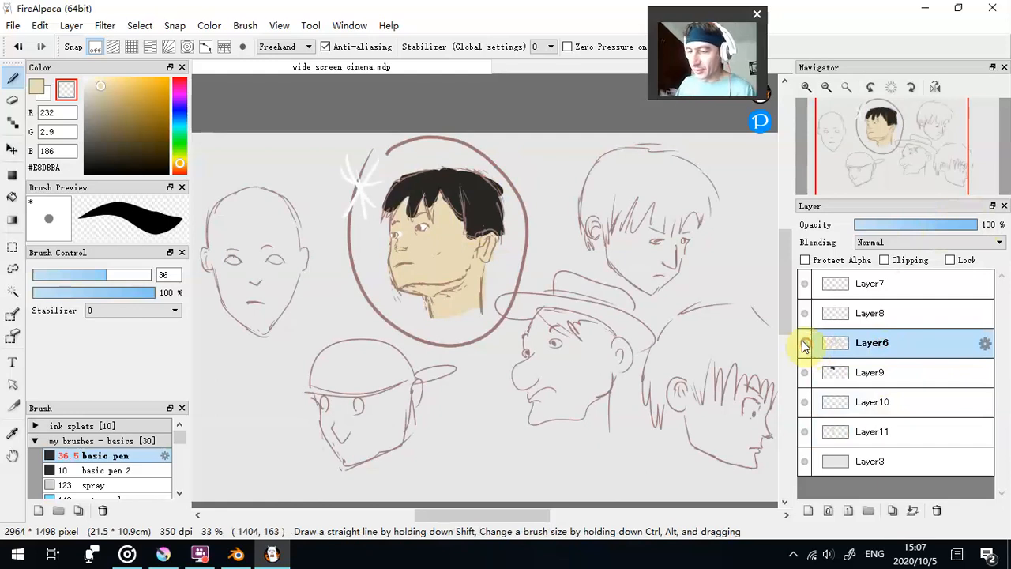
left_click(105, 26)
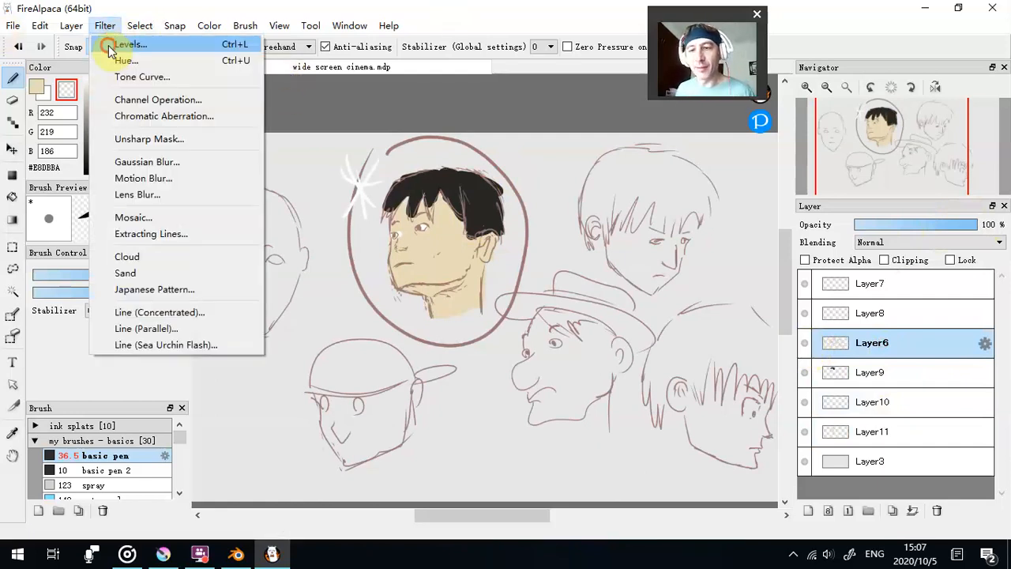
left_click(131, 45)
left_click_drag(573, 296, 395, 319)
left_click(530, 325)
- Merge all layers above Layer3 into a single drawing layer and duplicate it
left_click(909, 285)
left_click(914, 511)
left_click(914, 512)
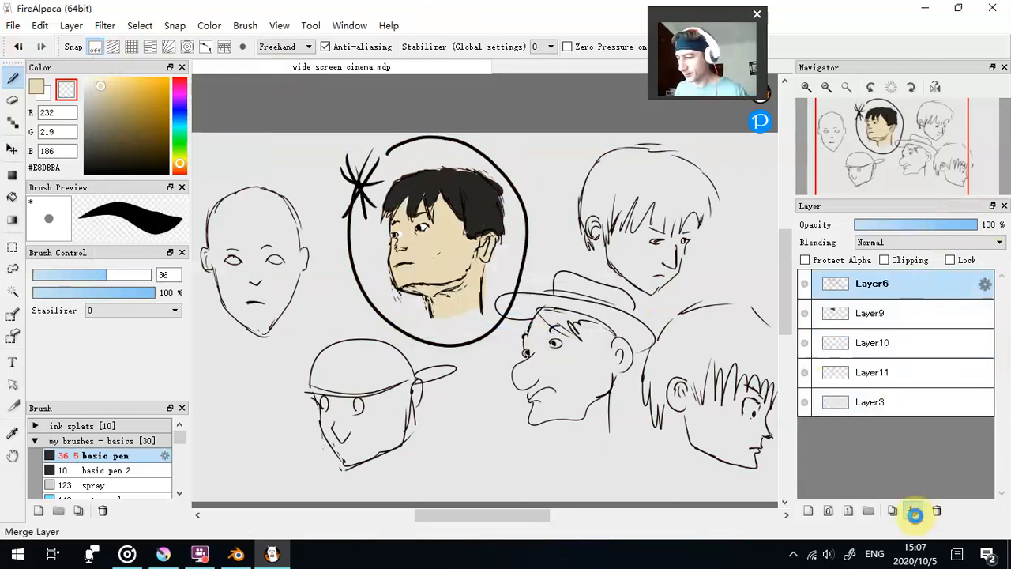
left_click(914, 512)
left_click(913, 512)
left_click(914, 512)
left_click(891, 512)
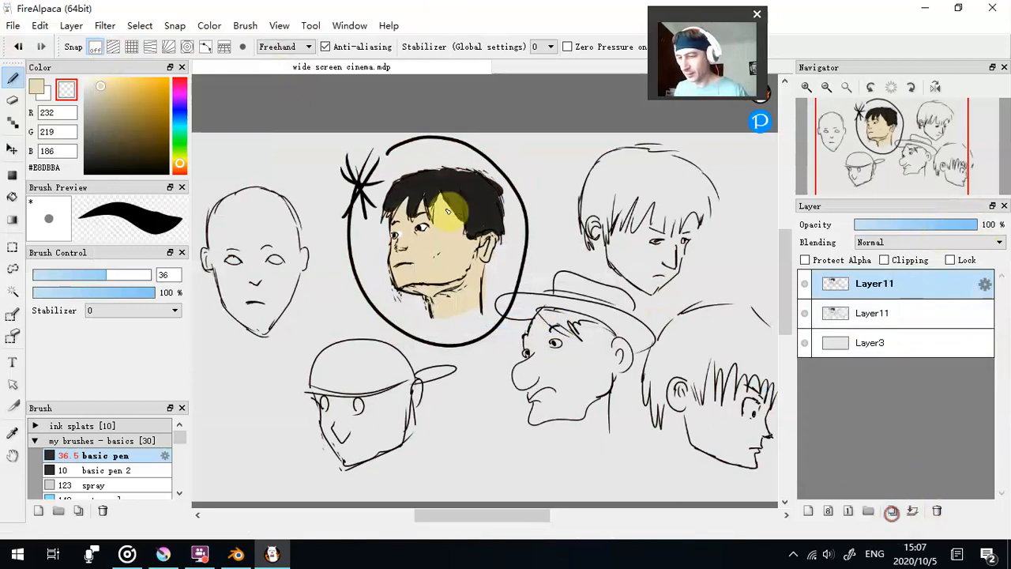
- Darken the duplicated layer by lowering its Levels output, and erase the lit areas of the face, hair and neck for shading
left_click(104, 25)
left_click(112, 42)
left_click_drag(578, 302, 556, 301)
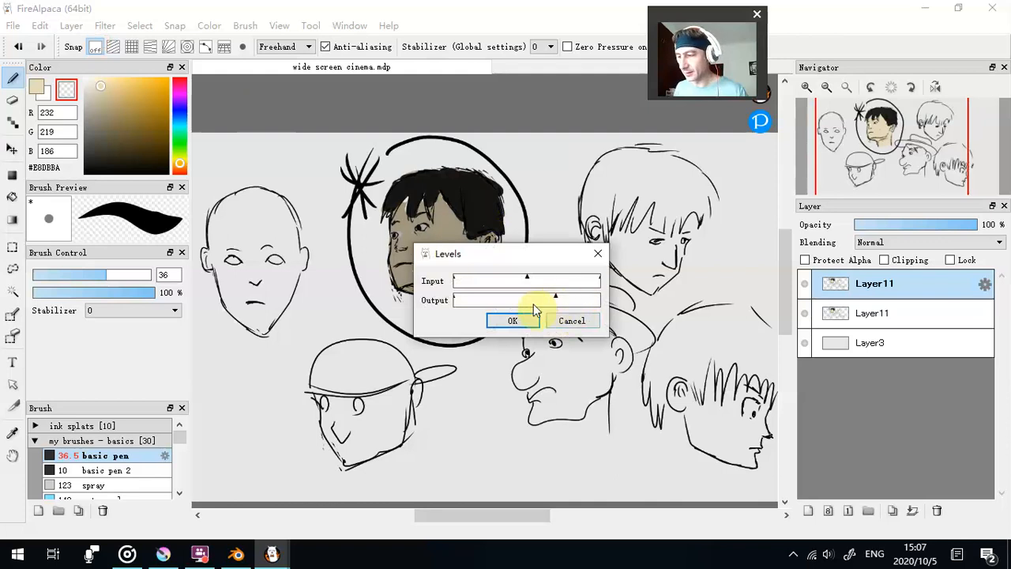
left_click(511, 318)
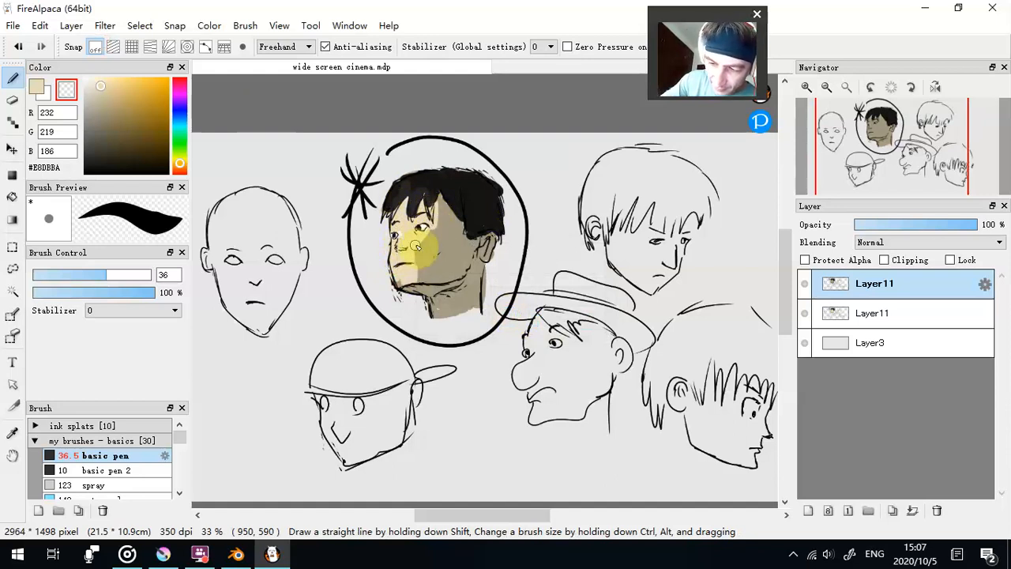
left_click_drag(438, 314, 452, 314)
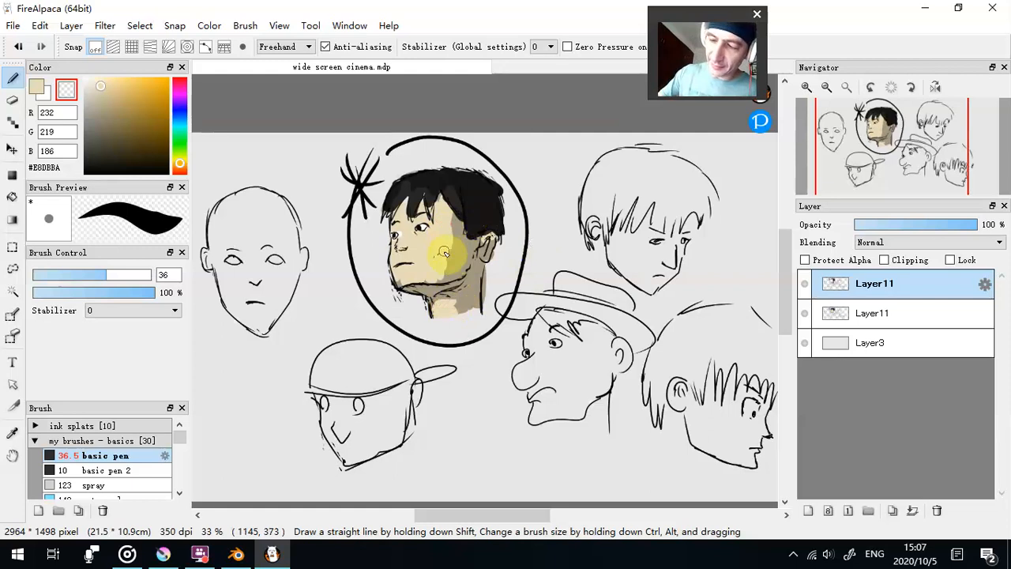
scroll(480, 190, "down", 3)
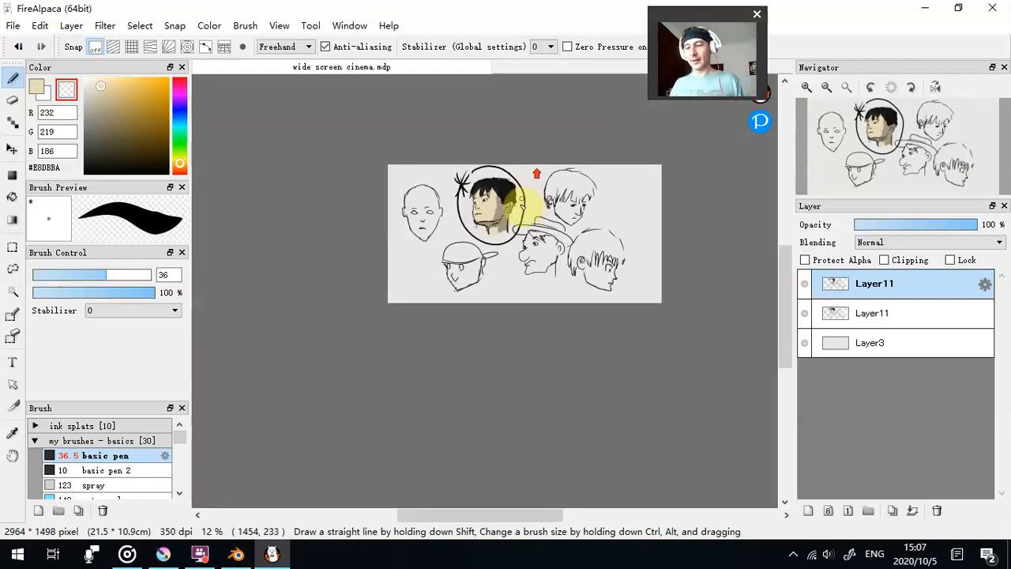
scroll(520, 210, "up", 4)
scroll(588, 251, "down", 1)
scroll(620, 253, "down", 1)
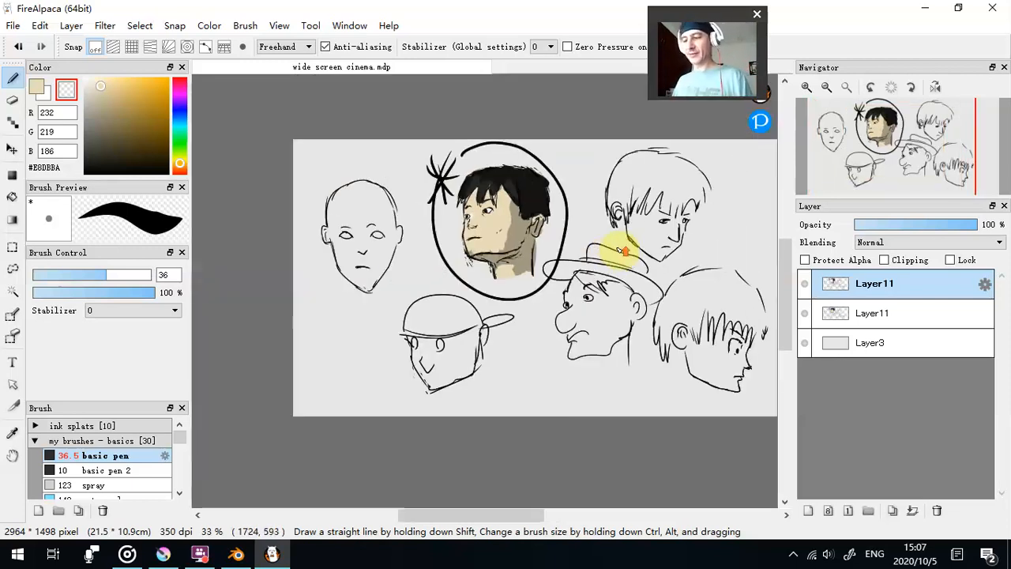
left_click_drag(486, 518, 510, 515)
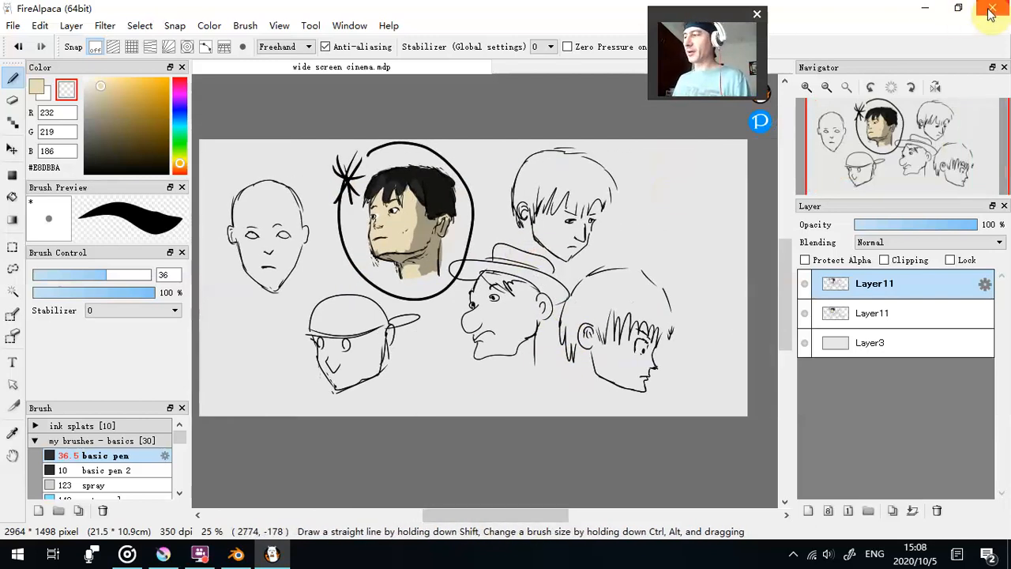
- Delete both drawing layers above Layer3 and set the foreground colour to black
double_click(942, 509)
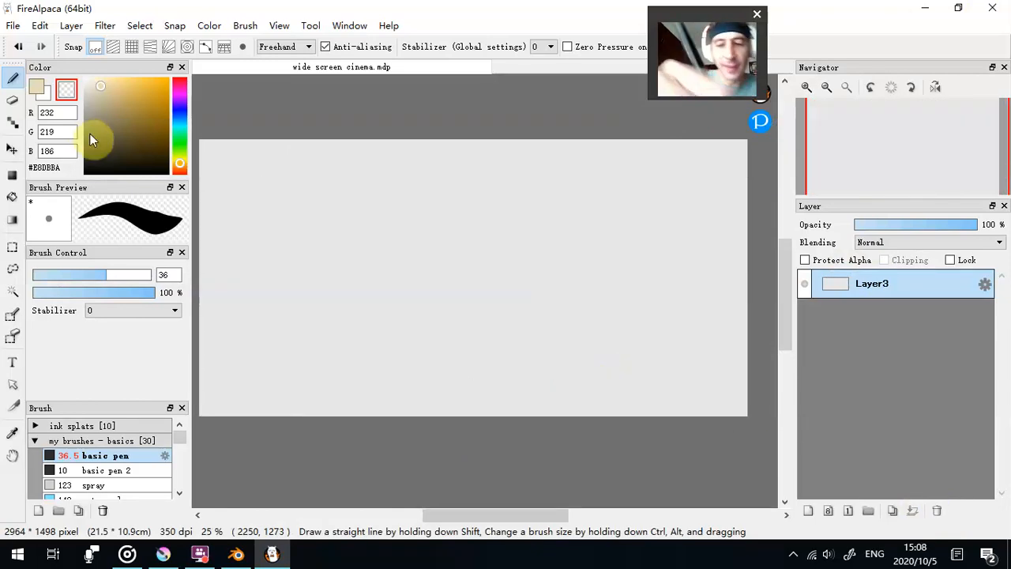
left_click(35, 88)
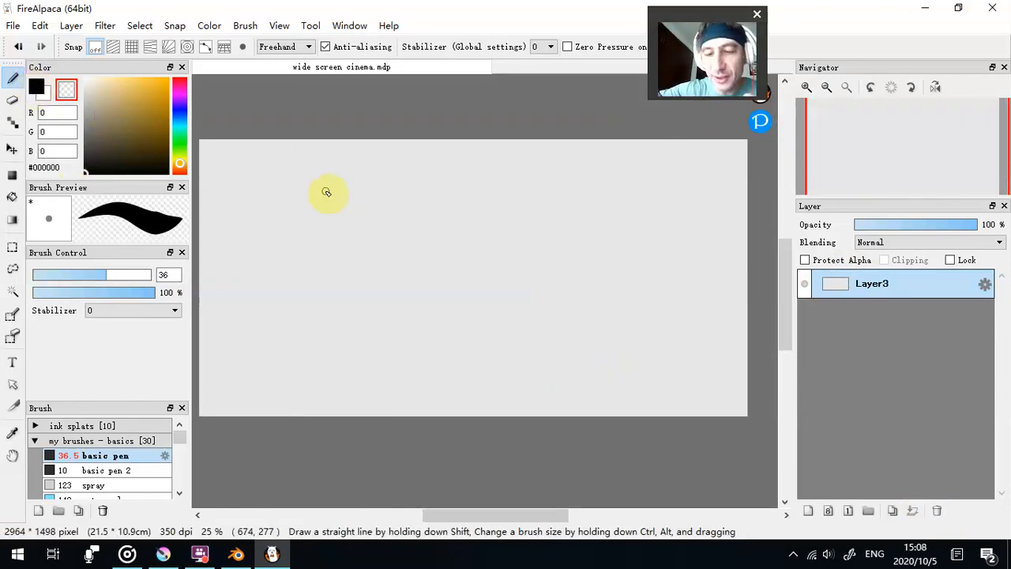
- Set the basic pen to size 4.1 in black and sketch three head balls with brow and centre guidelines, tilting the second and third
left_click(40, 274)
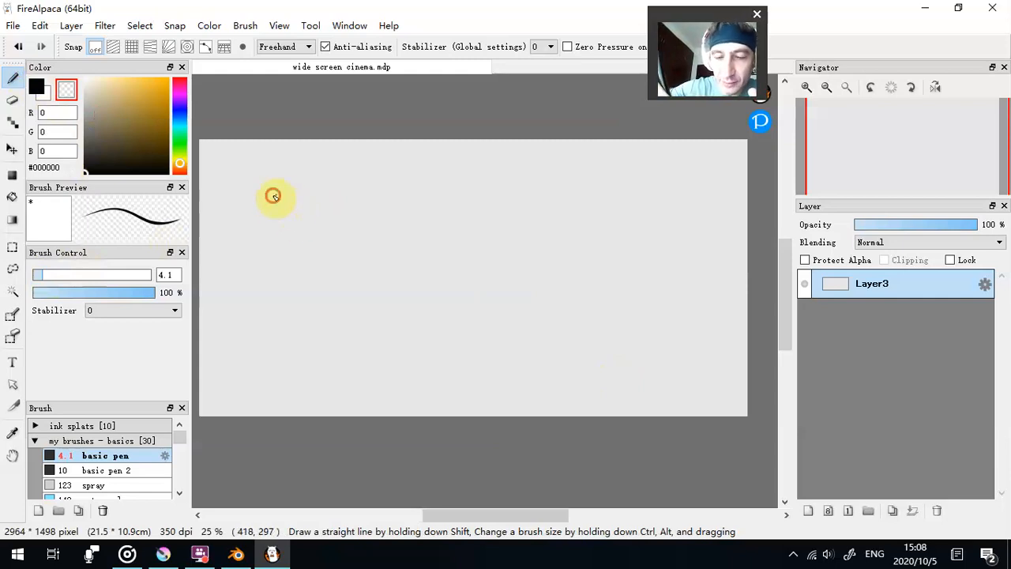
left_click(36, 88)
mouse_move(261, 201)
left_mouse_down()
mouse_move(332, 249)
mouse_move(257, 193)
mouse_move(273, 239)
mouse_move(287, 190)
left_mouse_up()
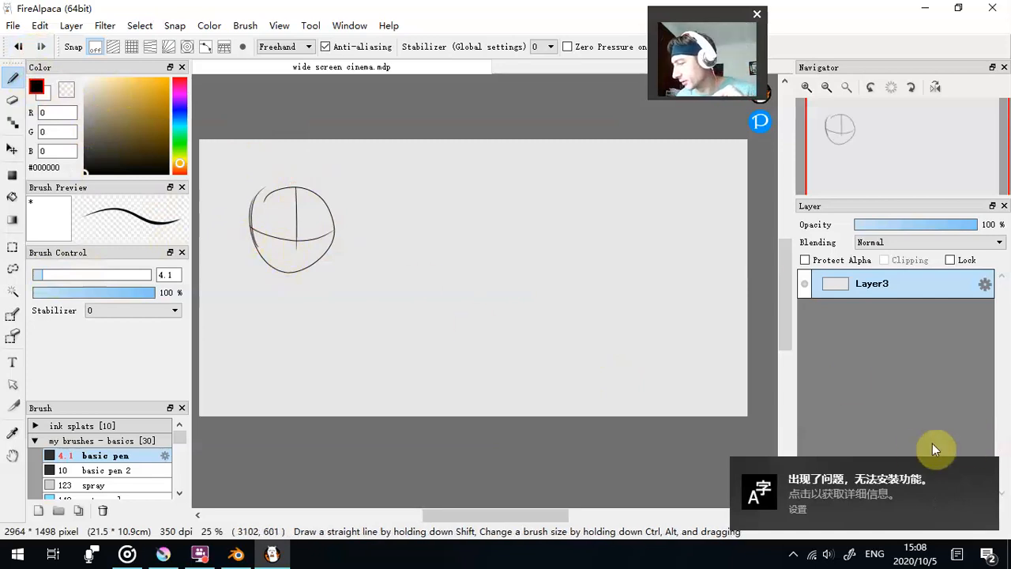
left_click(985, 476)
left_click(295, 230)
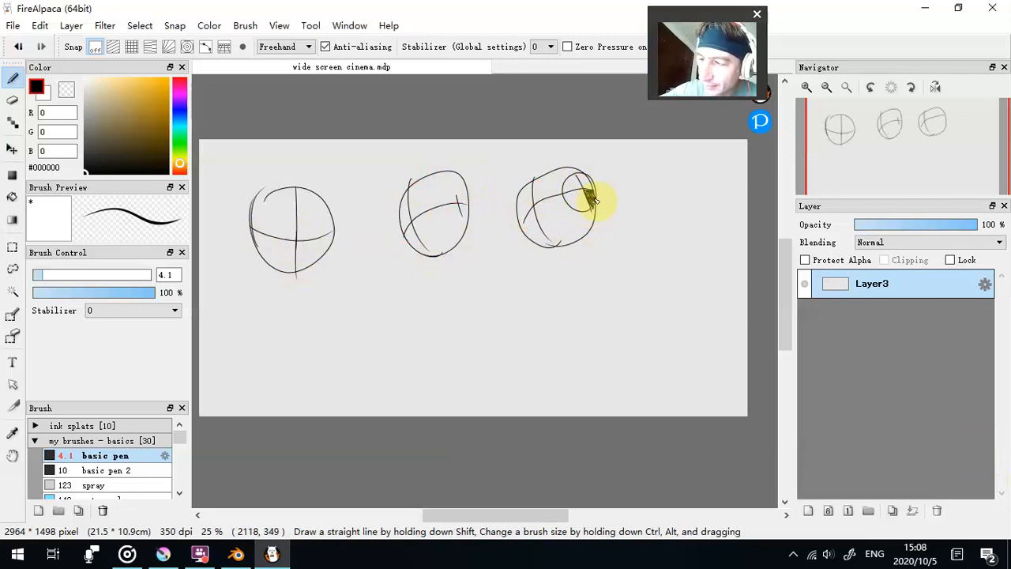
- Shade the ear quarter of the third head's side circle, wrap extra contour lines around the ball and extend its centre line below
left_click_drag(594, 203, 591, 207)
left_click_drag(559, 166, 560, 166)
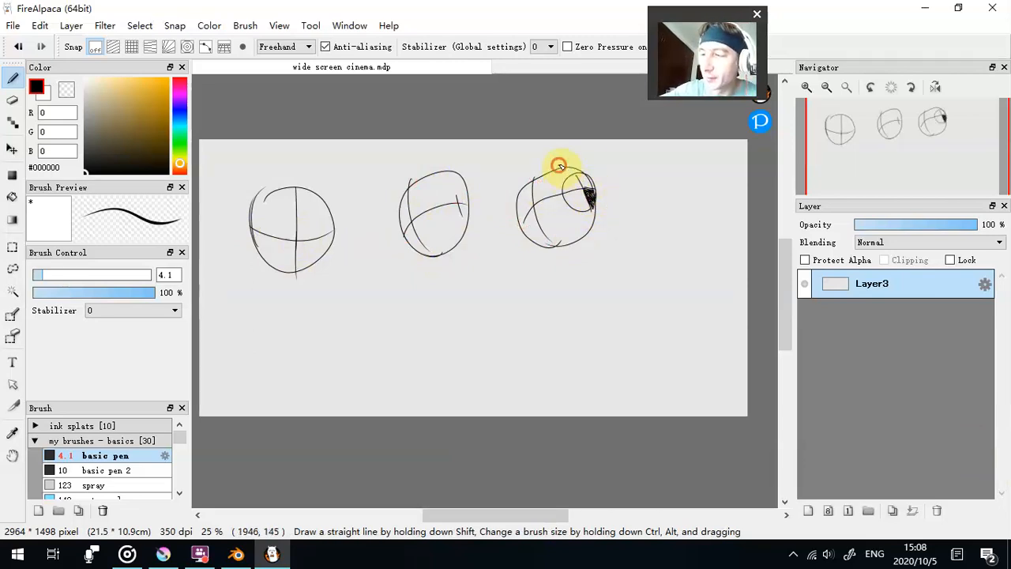
left_click_drag(516, 203, 518, 204)
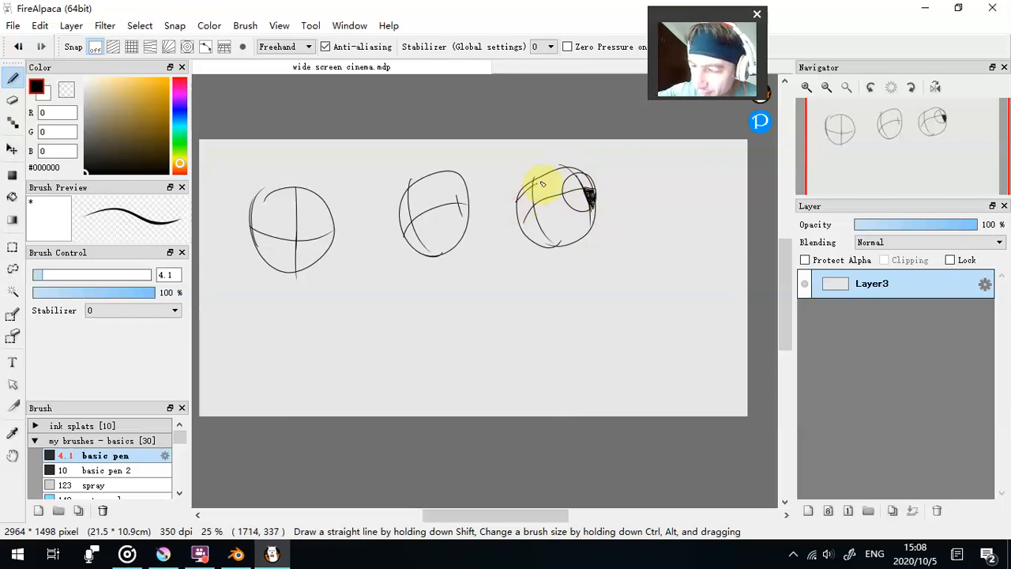
left_click_drag(578, 176, 596, 196)
left_click_drag(533, 238, 593, 212)
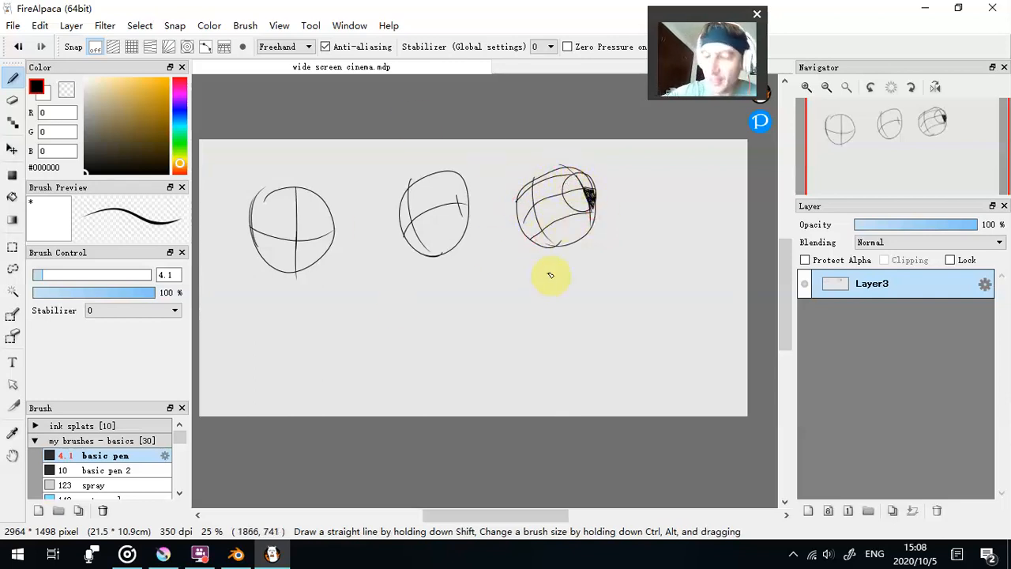
left_click_drag(532, 198, 551, 264)
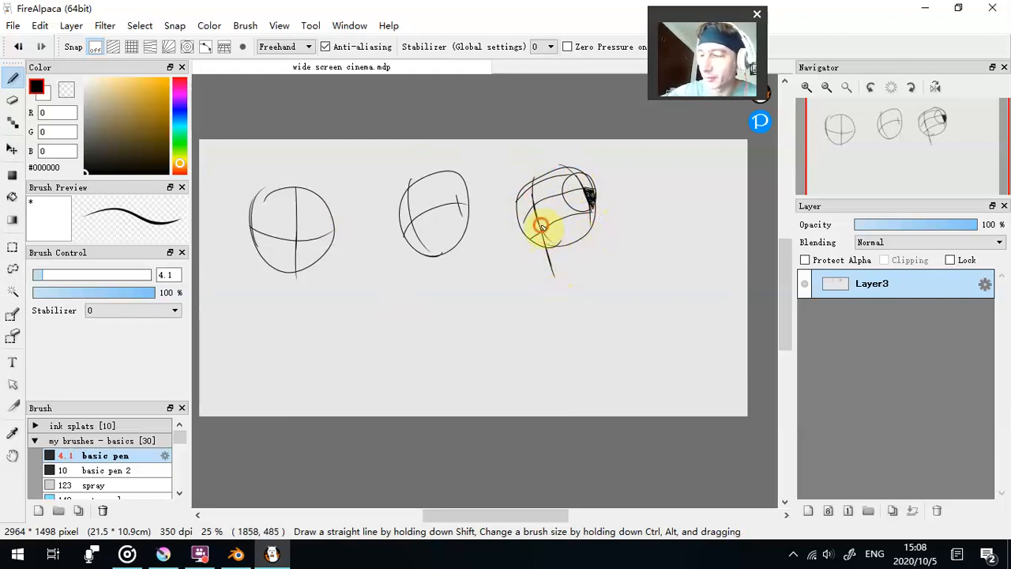
- Lower Layer3's opacity to 51% and add a new layer above it for drawing in black
key("x")
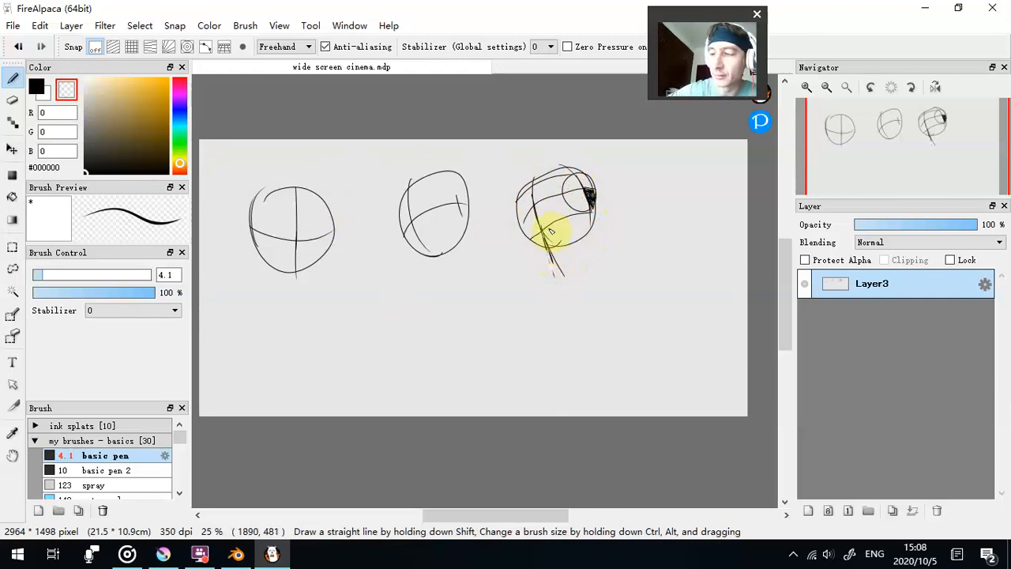
mouse_move(885, 226)
left_mouse_down()
mouse_move(870, 227)
mouse_move(923, 225)
left_mouse_up()
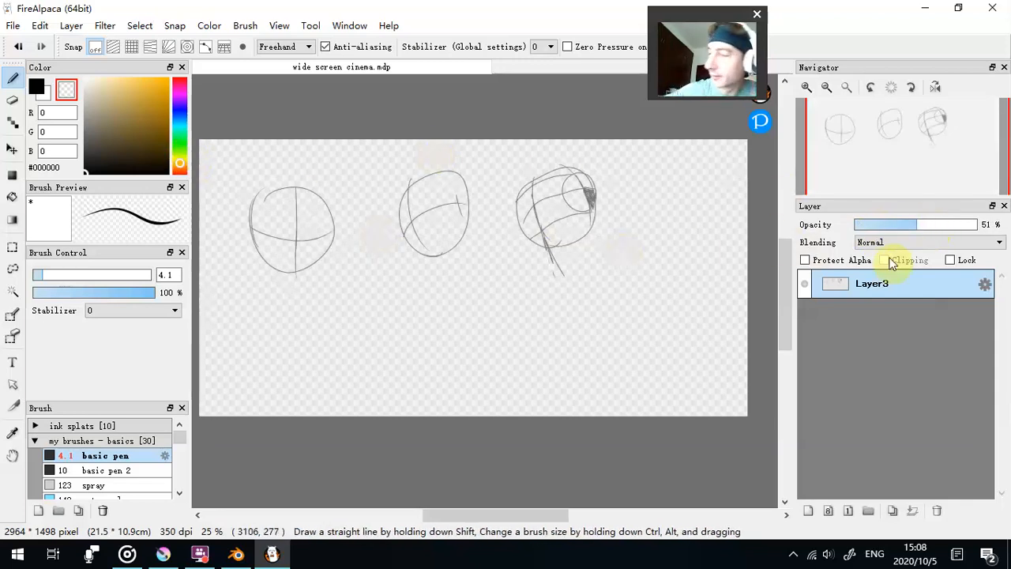
left_click(810, 512)
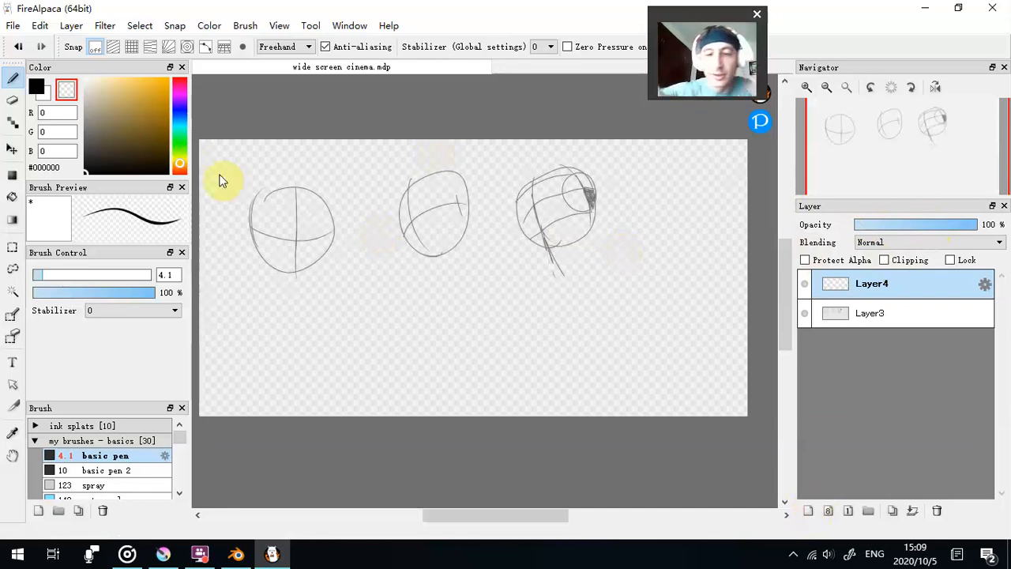
key("x")
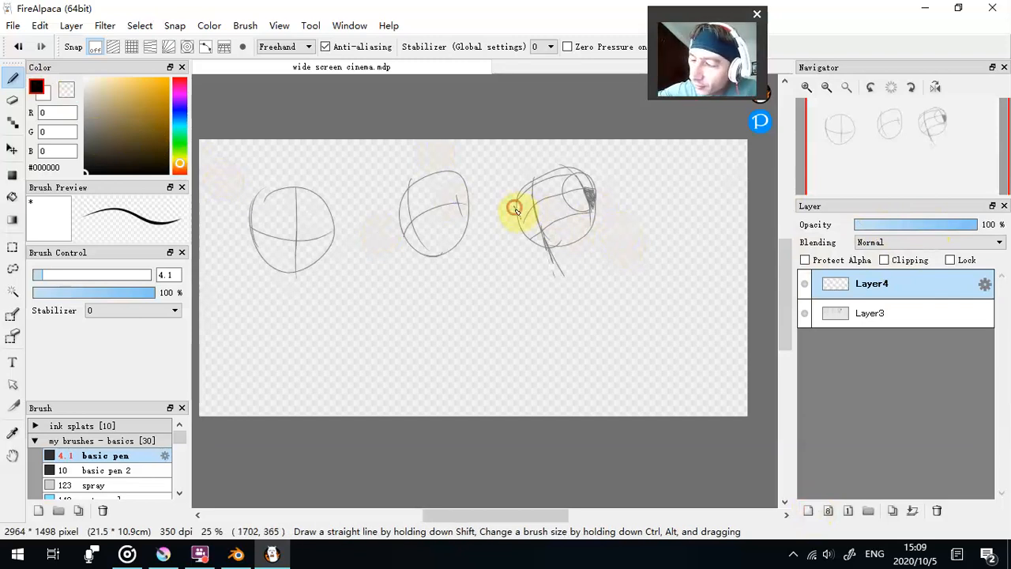
- Draw the third head's jaw, ear, eyes and mouth over the construction with the pen at size 8.8
left_click_drag(552, 270, 563, 277)
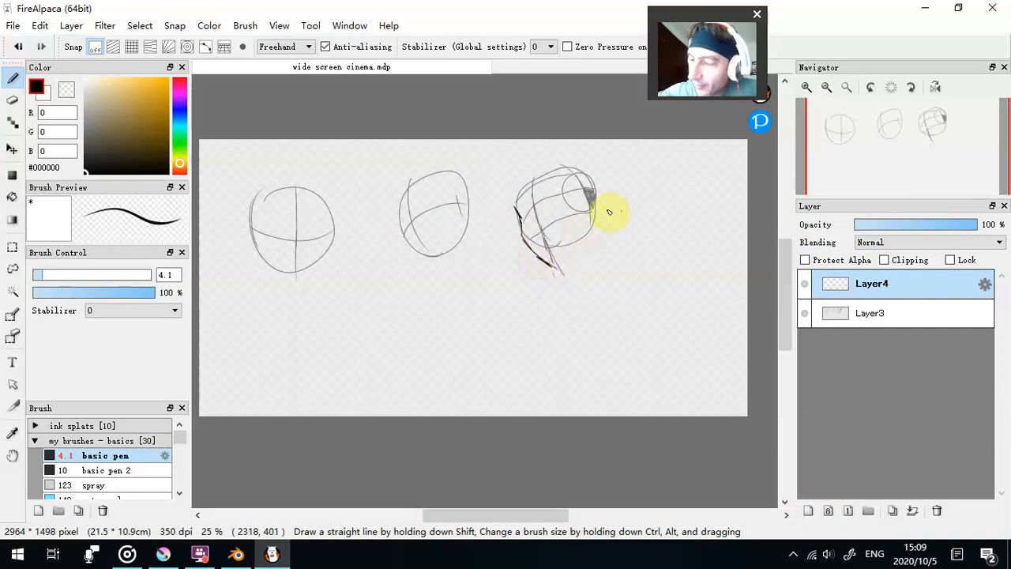
left_click(54, 274)
mouse_move(522, 243)
left_mouse_down()
mouse_move(575, 262)
mouse_move(592, 192)
mouse_move(594, 207)
left_mouse_up()
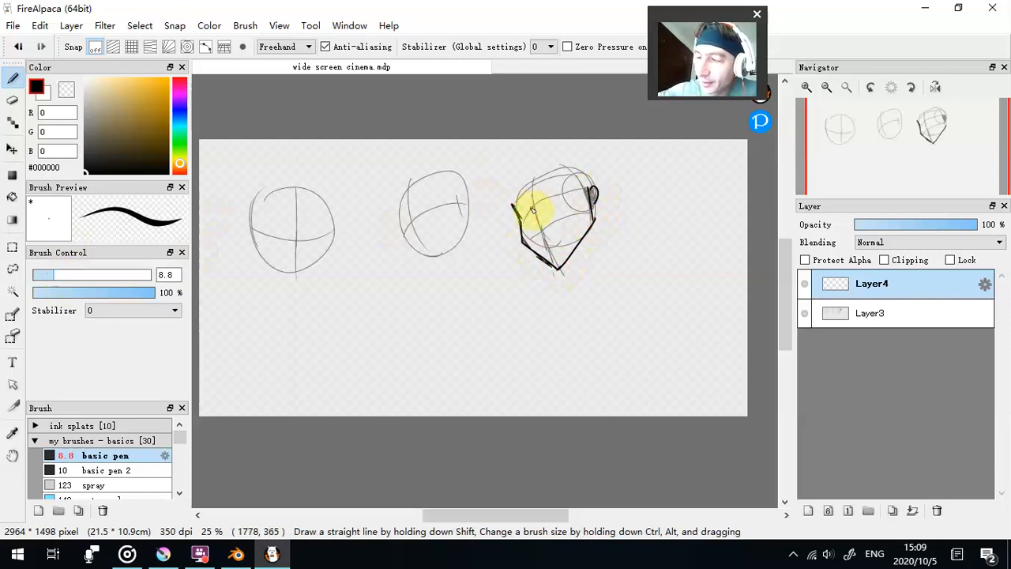
left_click_drag(544, 247, 560, 243)
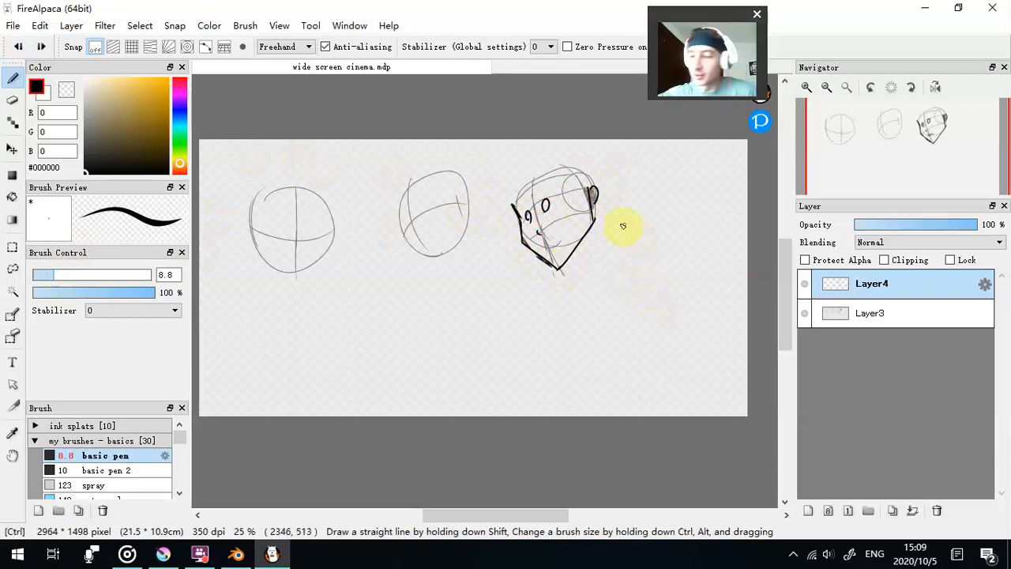
- Undo the third head's face lines, redraw its jaw with the underside plane, and outline the second head's jaw
key("ctrl+z")
key("ctrl+z")
key("ctrl+z")
key("ctrl+z")
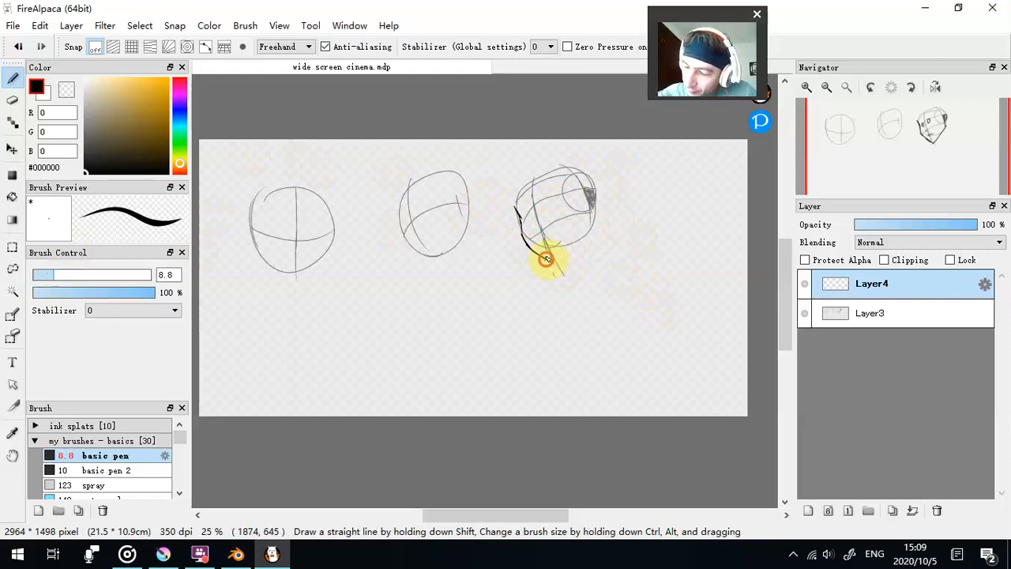
left_click_drag(530, 247, 544, 249)
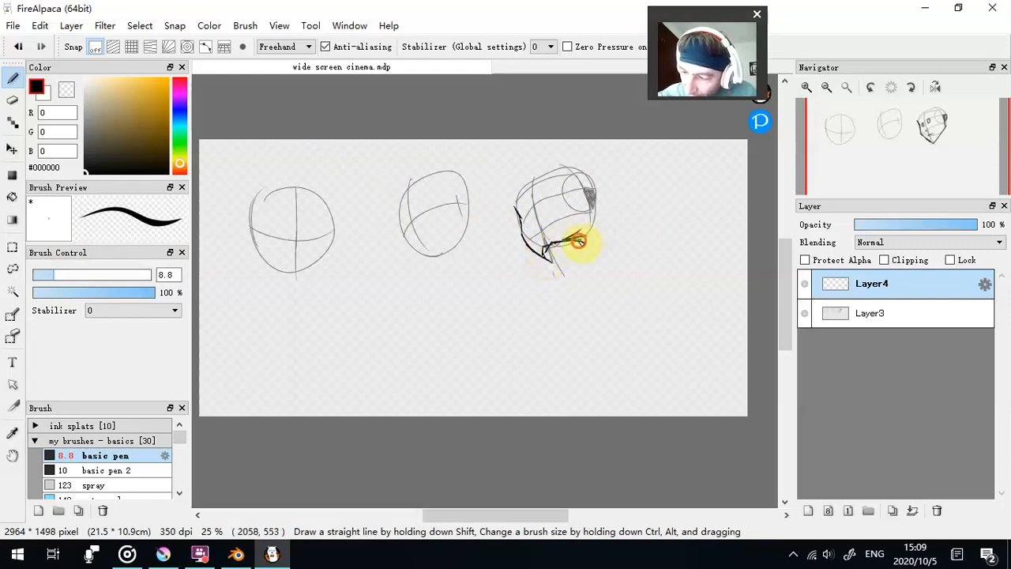
mouse_move(592, 197)
left_mouse_down()
mouse_move(590, 236)
mouse_move(567, 239)
mouse_move(595, 215)
mouse_move(570, 251)
left_mouse_up()
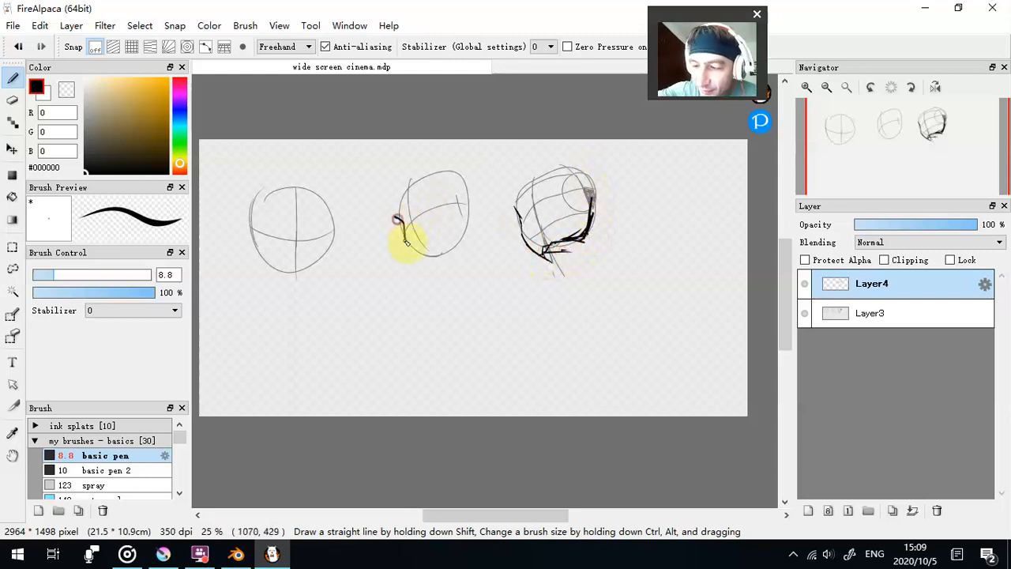
left_click_drag(447, 271, 464, 234)
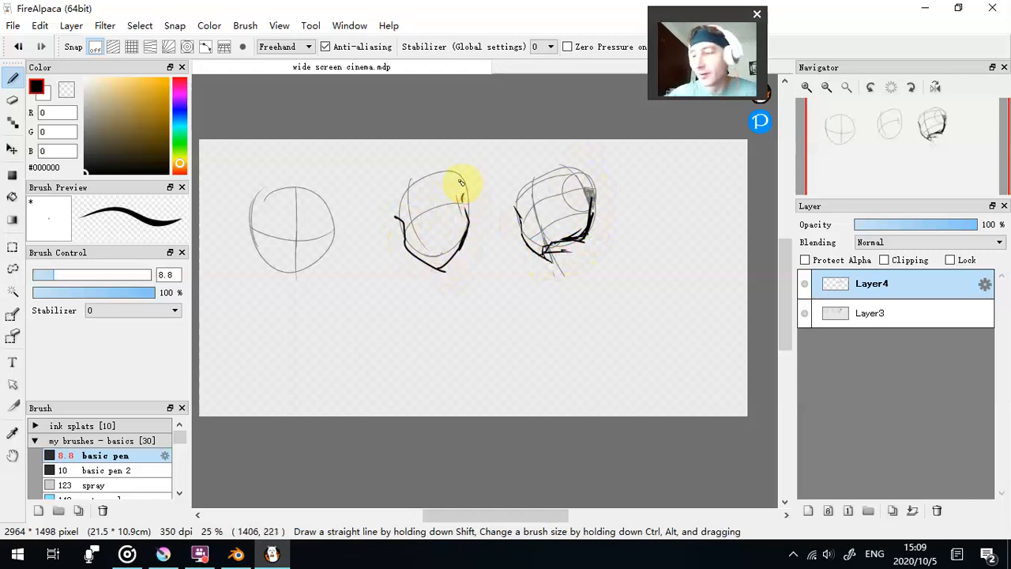
- Undo back past the construction sketches and clear the canvas by deleting both drawing layers above Layer3
left_click(939, 510)
key("ctrl+z")
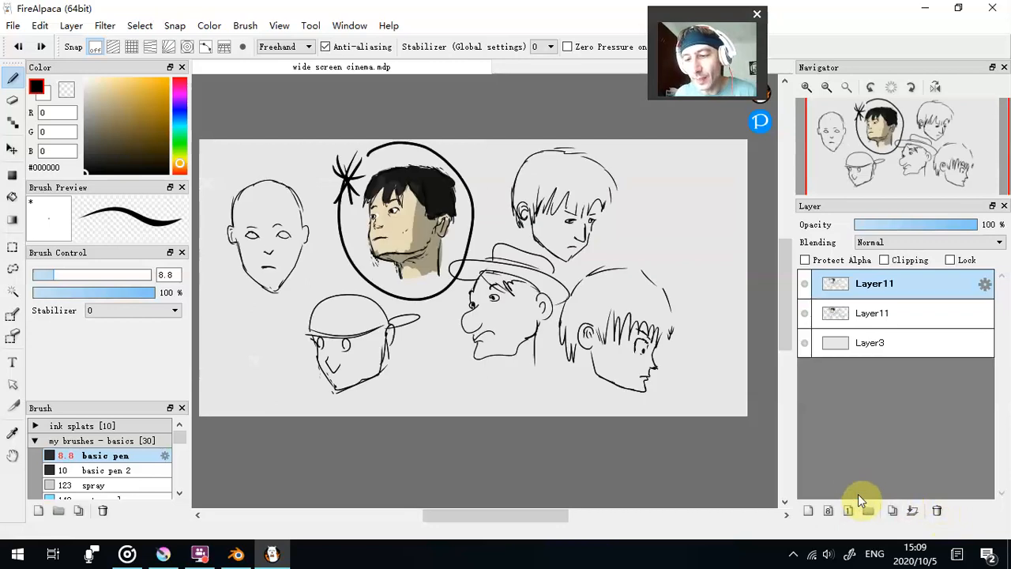
left_click(937, 511)
left_click(937, 511)
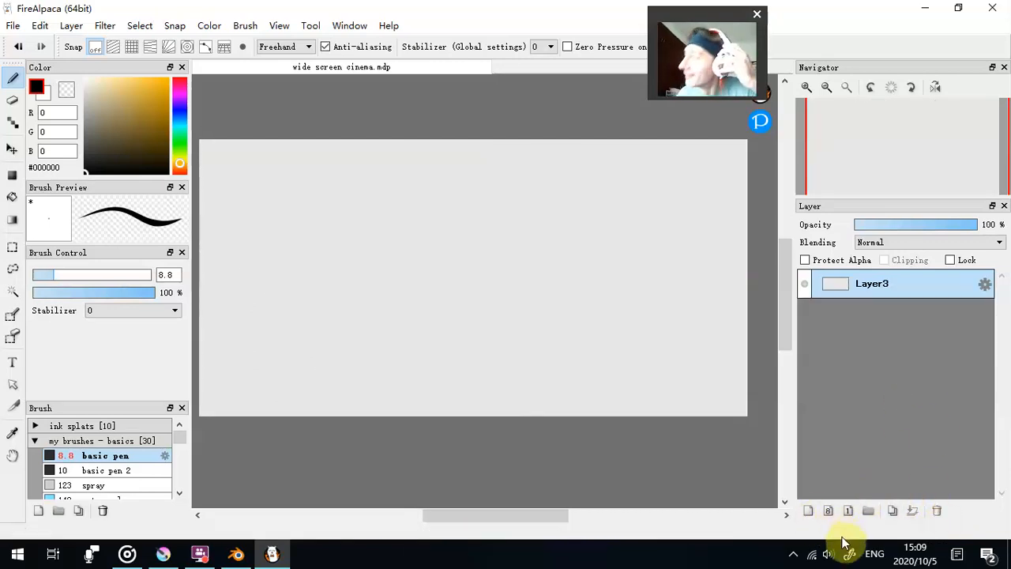
left_click(717, 331)
left_click(224, 393)
left_click(23, 47)
left_click(22, 48)
left_click(240, 208)
left_click(22, 49)
- Add a new layer above Layer3 and sketch a tall upright rectangle in black with the pen at size 4.4
left_click(808, 511)
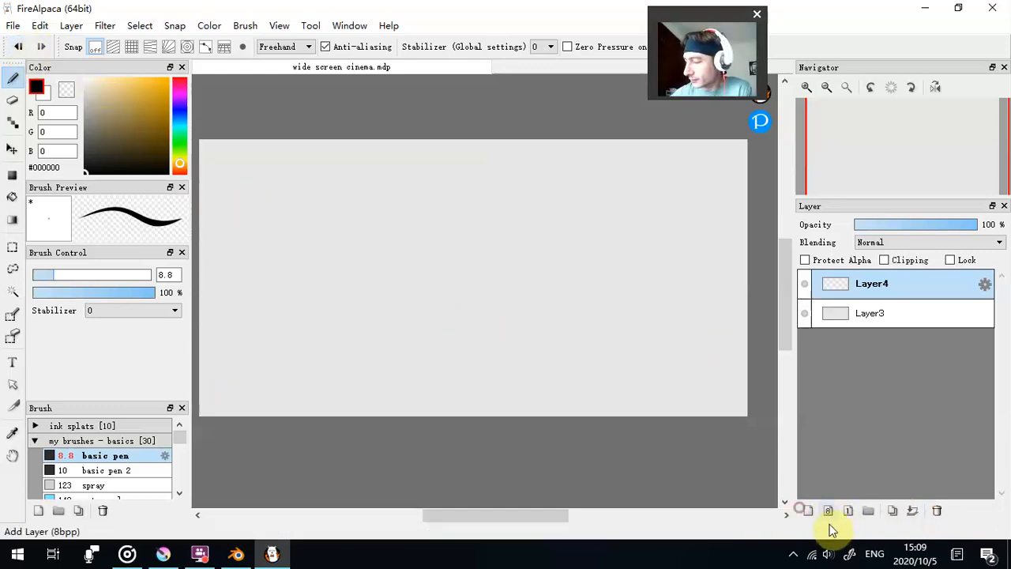
left_click_drag(51, 274, 71, 282)
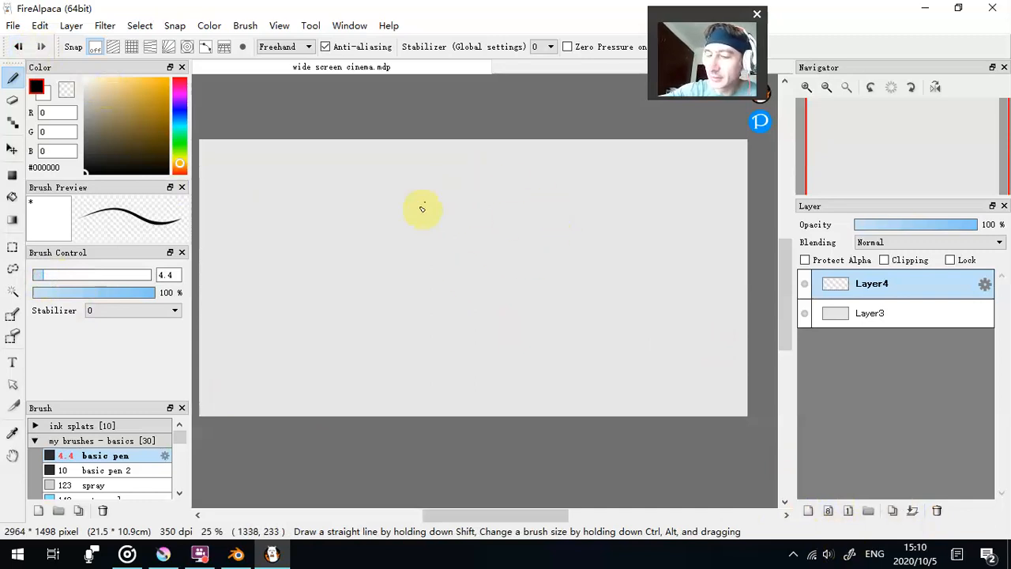
left_click_drag(288, 182, 289, 280)
left_click_drag(362, 272, 358, 182)
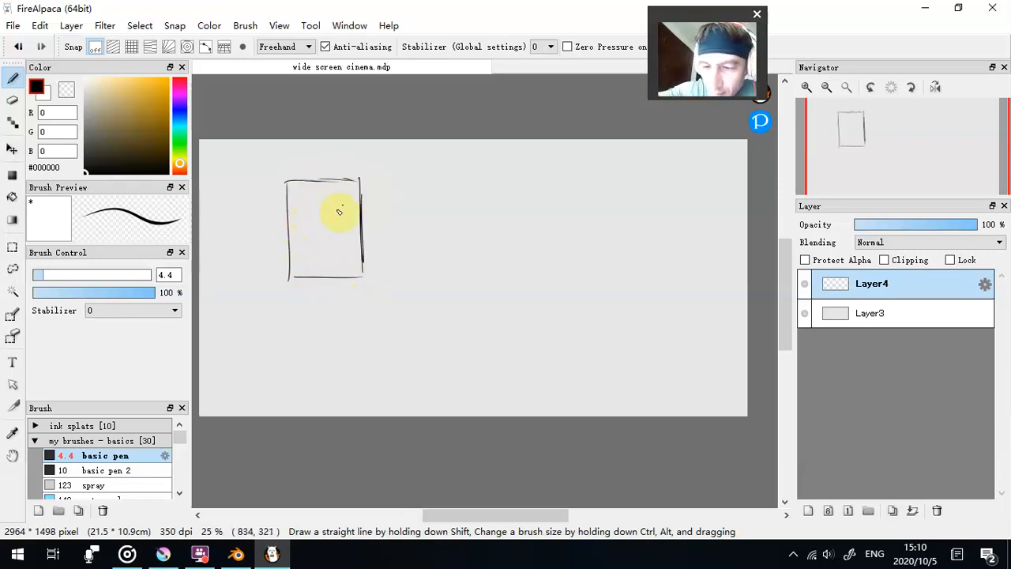
- Sketch an oval and a small rectangle beside the tall rectangle, each divided by a horizontal and a vertical centre line
mouse_move(429, 164)
left_mouse_down()
mouse_move(456, 217)
mouse_move(431, 165)
left_mouse_up()
left_click_drag(401, 202, 459, 201)
left_click_drag(424, 168, 426, 229)
left_click_drag(493, 219, 529, 162)
left_click_drag(546, 221, 545, 158)
left_click_drag(494, 194, 546, 191)
left_click_drag(512, 150, 515, 222)
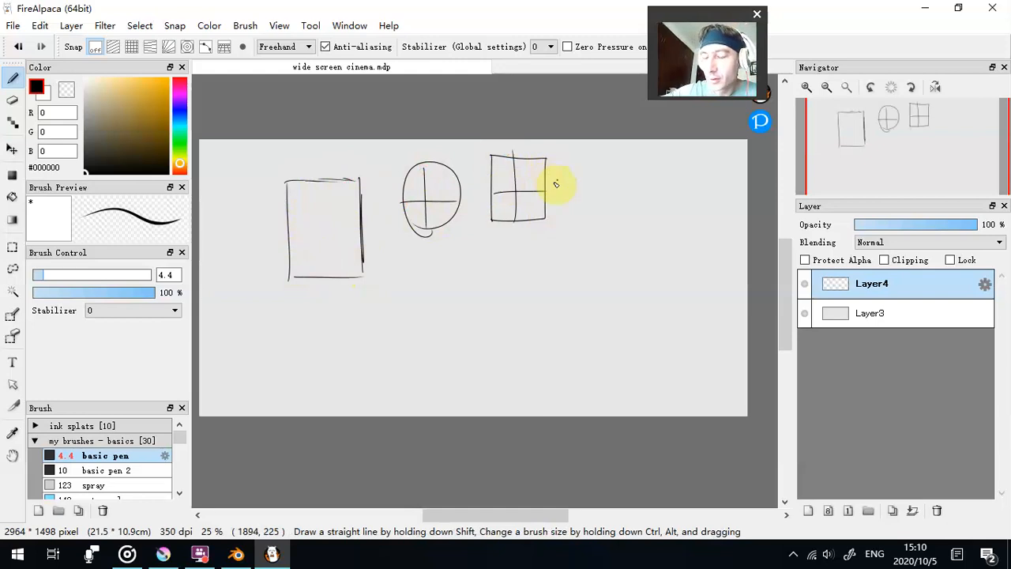
- Sketch a box in perspective beside the small rectangle and wrap centre lines across its top and side faces
left_click_drag(633, 192, 648, 207)
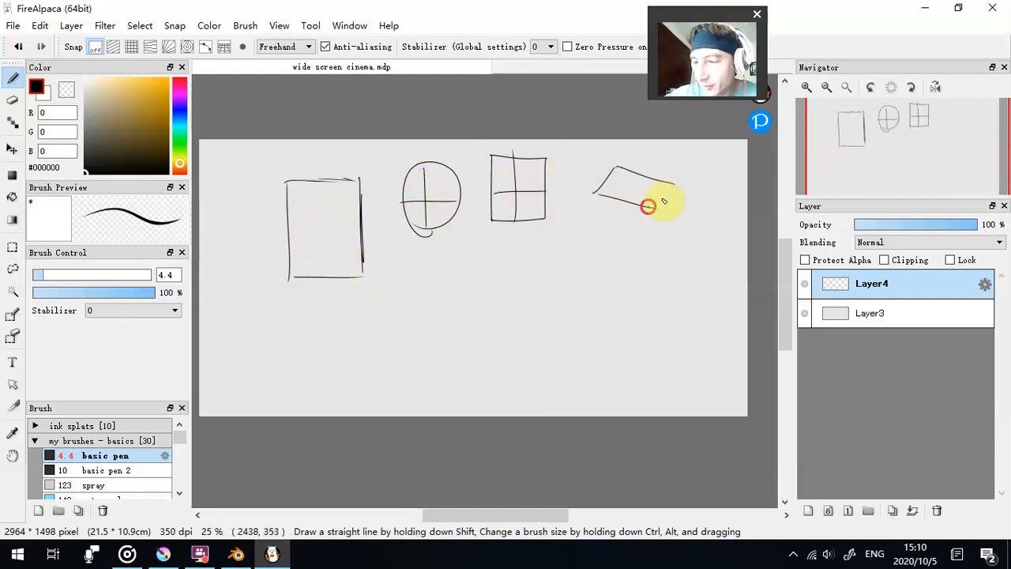
left_click_drag(644, 243, 676, 187)
mouse_move(606, 182)
left_mouse_down()
mouse_move(663, 196)
mouse_move(664, 237)
mouse_move(618, 203)
mouse_move(654, 175)
left_mouse_up()
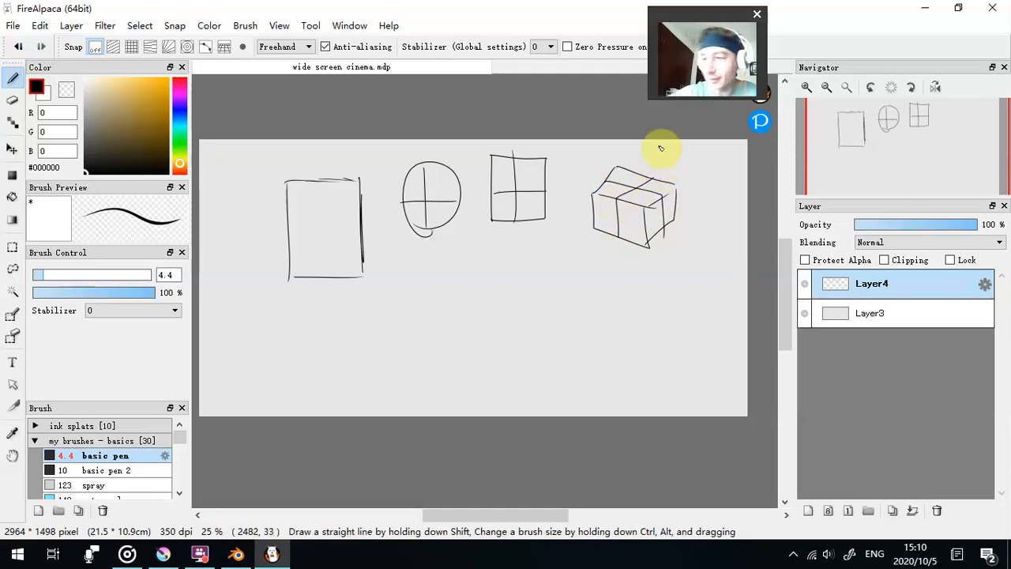
mouse_move(594, 208)
left_mouse_down()
mouse_move(644, 223)
mouse_move(676, 192)
left_mouse_up()
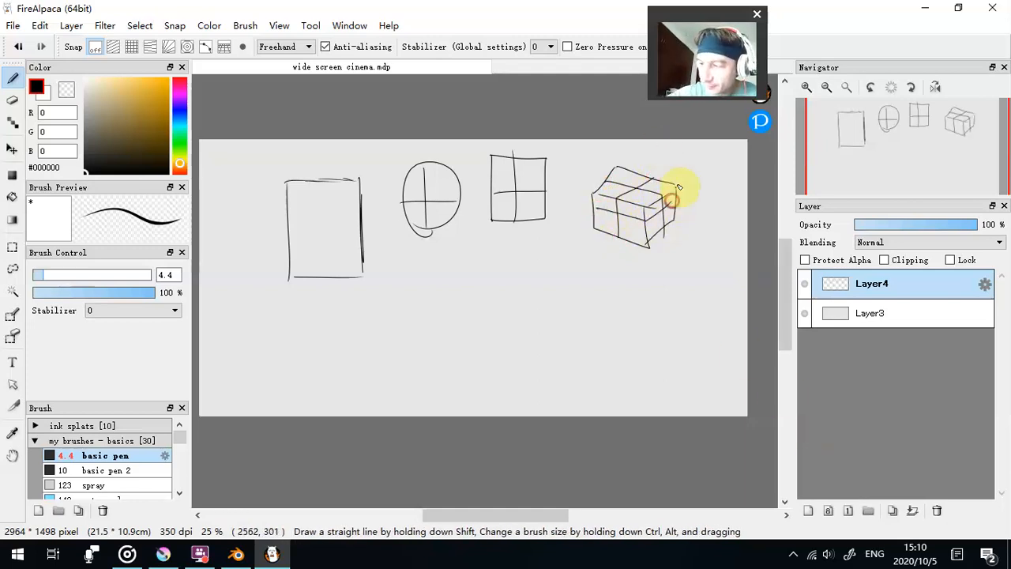
- Erase the oval, small rectangle and box using the transparent colour at brush size 245, keeping the tall rectangle
left_click(67, 89)
left_click_drag(39, 274, 150, 275)
mouse_move(441, 224)
left_mouse_down()
mouse_move(630, 188)
mouse_move(514, 214)
mouse_move(580, 241)
left_mouse_up()
- Set the pen to black at size 6.9 and divide the tall rectangle with two horizontal lines and one vertical centre line
left_click(37, 87)
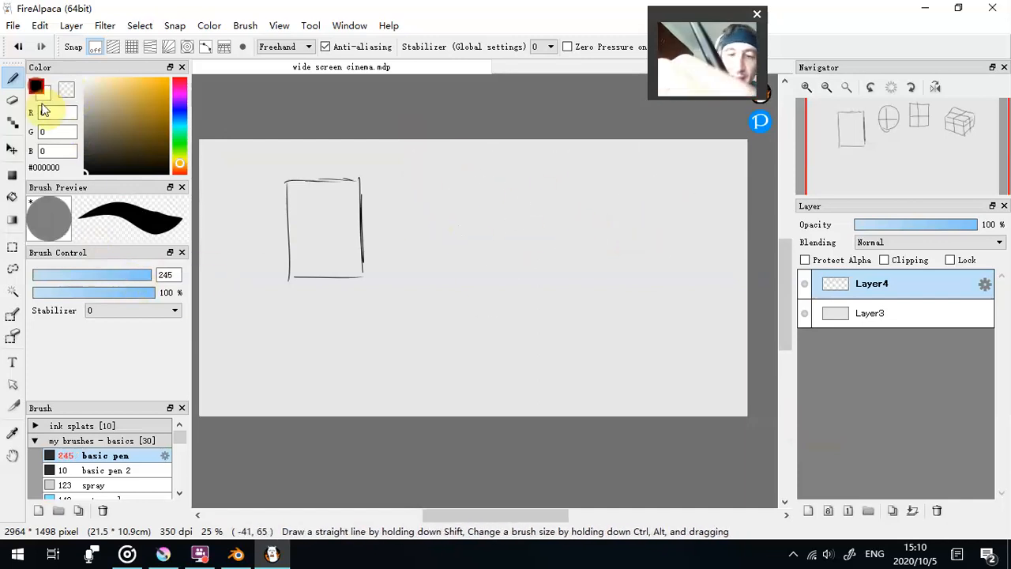
left_click(48, 274)
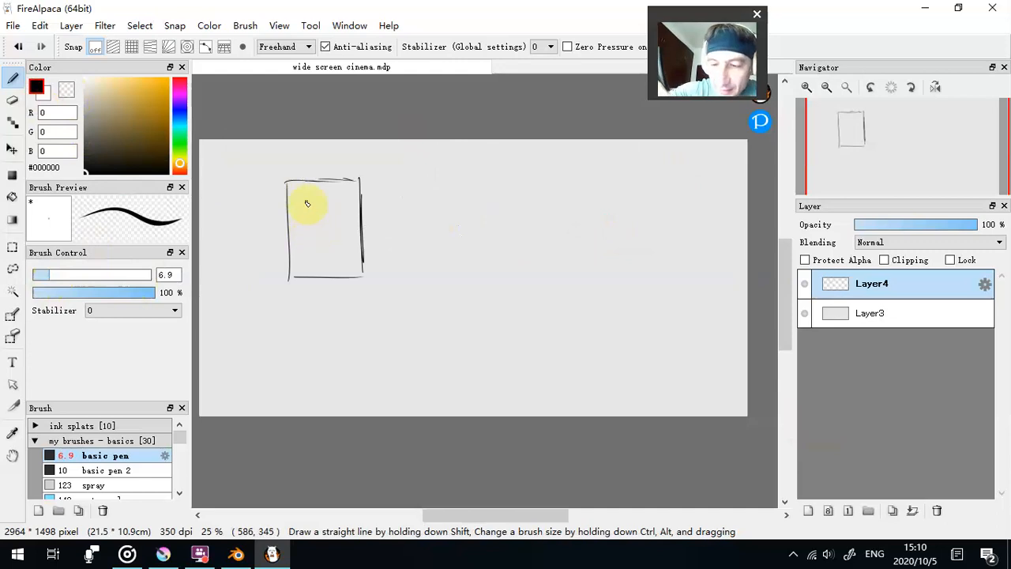
left_click_drag(284, 211, 360, 209)
left_click_drag(288, 237, 359, 236)
left_click_drag(323, 181, 322, 284)
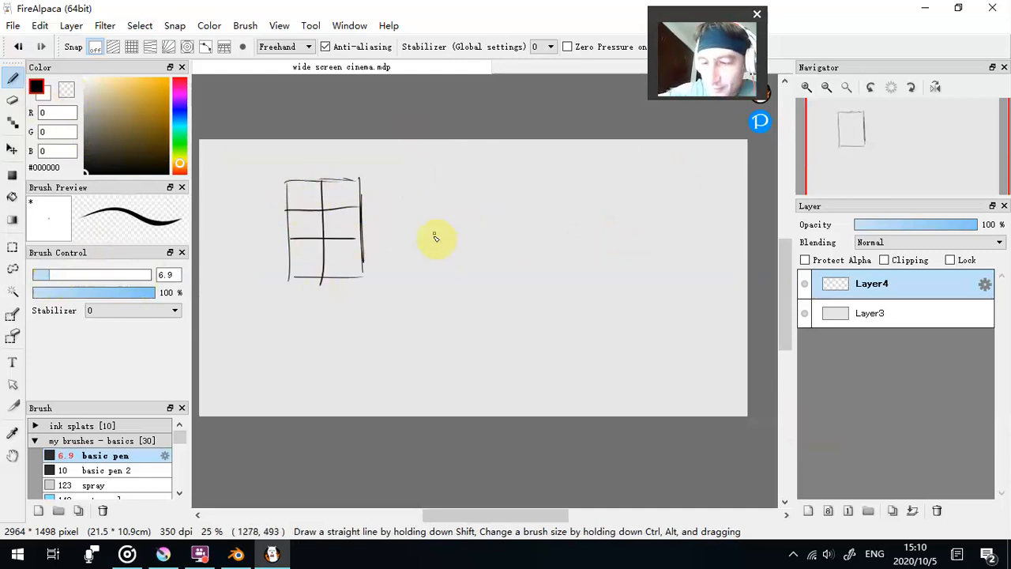
- Sketch the outline of a tall box in perspective beside the divided rectangle, showing its top and two side faces
mouse_move(408, 273)
left_mouse_down()
mouse_move(412, 184)
mouse_move(470, 172)
left_mouse_up()
mouse_move(412, 188)
left_mouse_down()
mouse_move(451, 198)
mouse_move(515, 184)
mouse_move(447, 193)
mouse_move(491, 189)
mouse_move(468, 282)
left_mouse_up()
left_click_drag(512, 181, 517, 273)
left_click_drag(411, 269, 469, 282)
- Divide the box's faces with centre lines over the top and sides and two horizontal lines wrapping around both sides
left_click_drag(441, 192, 443, 274)
left_click_drag(490, 189, 494, 279)
left_click_drag(441, 192, 493, 177)
mouse_move(410, 211)
left_mouse_down()
mouse_move(445, 219)
mouse_move(513, 210)
left_mouse_up()
mouse_move(412, 238)
left_mouse_down()
mouse_move(467, 257)
mouse_move(509, 246)
left_mouse_up()
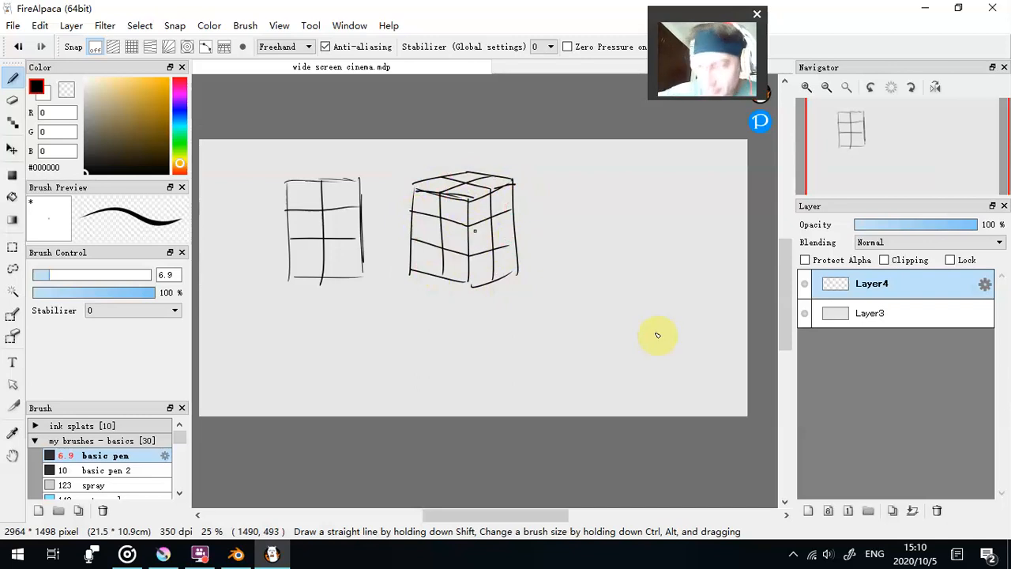
- Add a new layer and draw eyes, a nose and a mouth in red (#FF0000) on the box's narrower side face
left_click(808, 510)
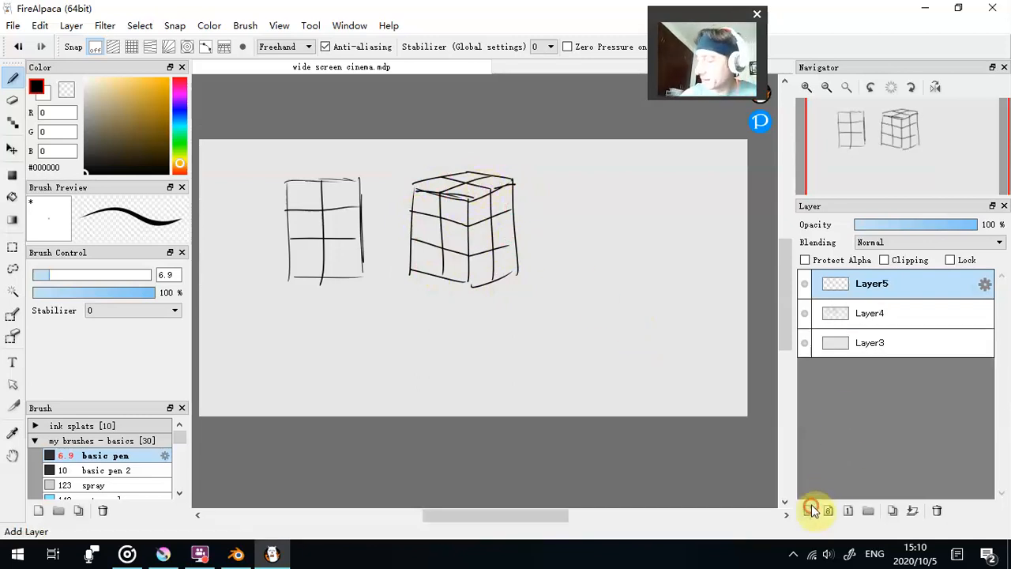
left_click_drag(175, 96, 178, 78)
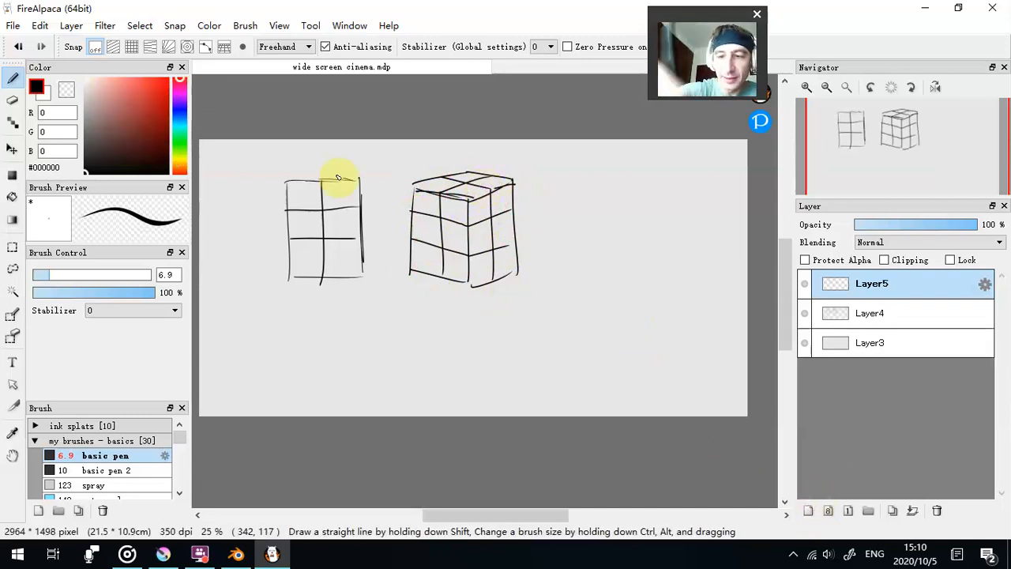
left_click_drag(478, 227, 479, 229)
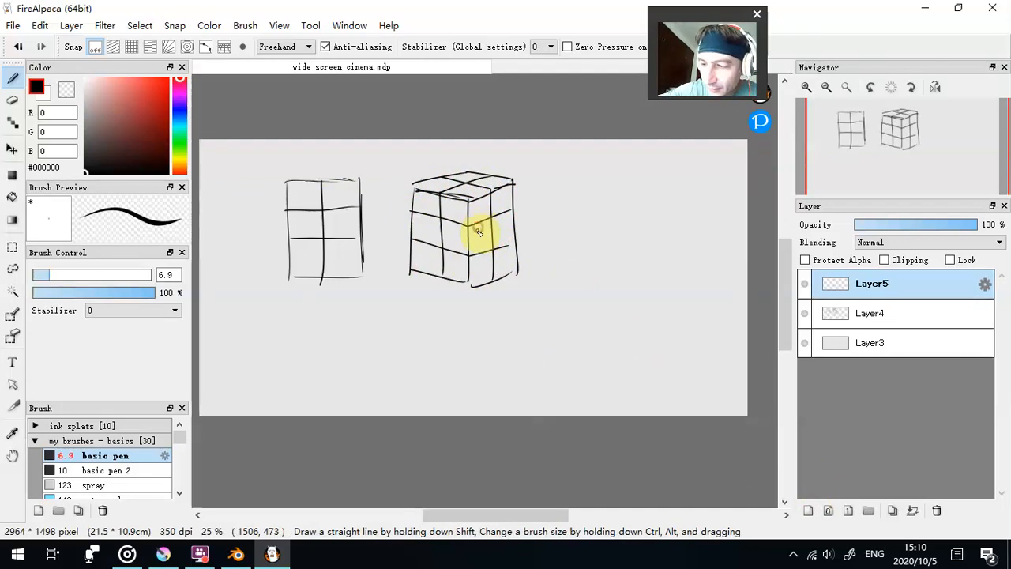
left_click_drag(103, 127, 196, 75)
left_click_drag(478, 225, 501, 220)
mouse_move(479, 226)
left_mouse_down()
mouse_move(503, 224)
mouse_move(482, 229)
mouse_move(496, 251)
left_mouse_up()
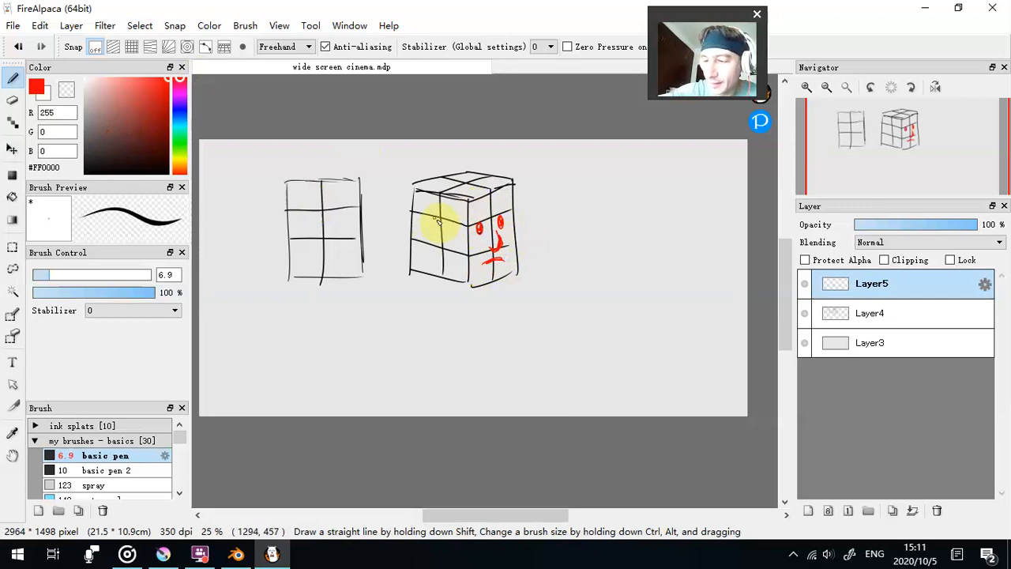
- Try hatching the middle rear cell of the box's wider side face in red, and undo the strokes
mouse_move(427, 249)
left_mouse_down()
mouse_move(417, 202)
mouse_move(464, 223)
mouse_move(446, 247)
mouse_move(429, 219)
mouse_move(444, 232)
left_mouse_up()
key("ctrl+z")
key("ctrl+z")
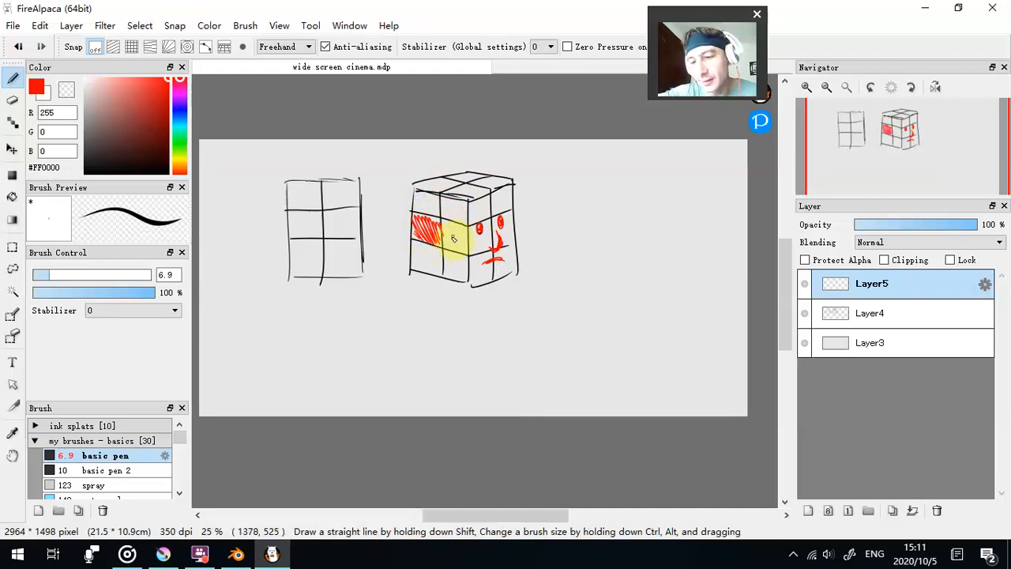
key("ctrl+z")
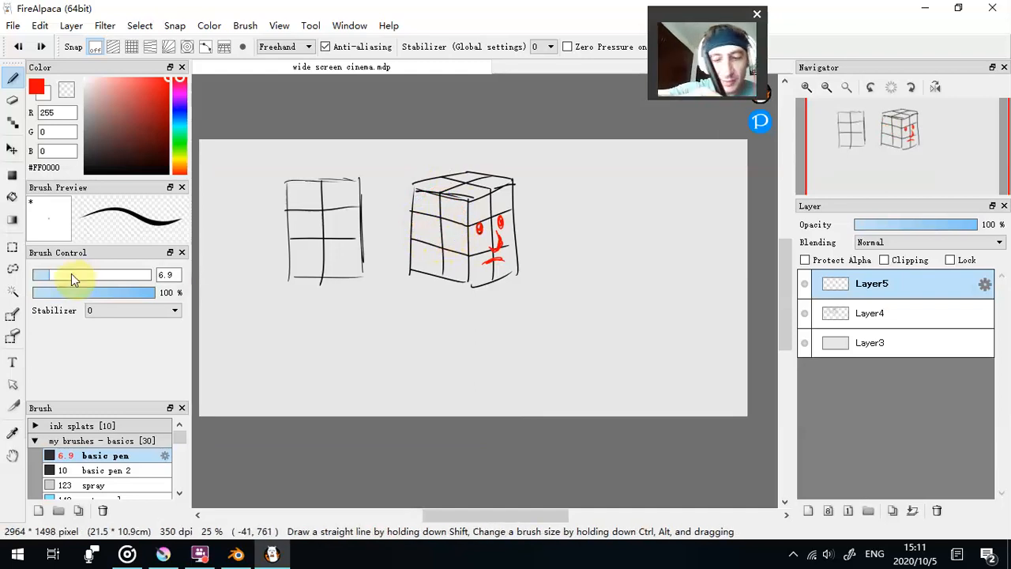
- Try shading over the box in translucent red with the brush at size 45 and 33% opacity, and undo the strokes
left_click(70, 274)
left_click(116, 274)
left_click(74, 292)
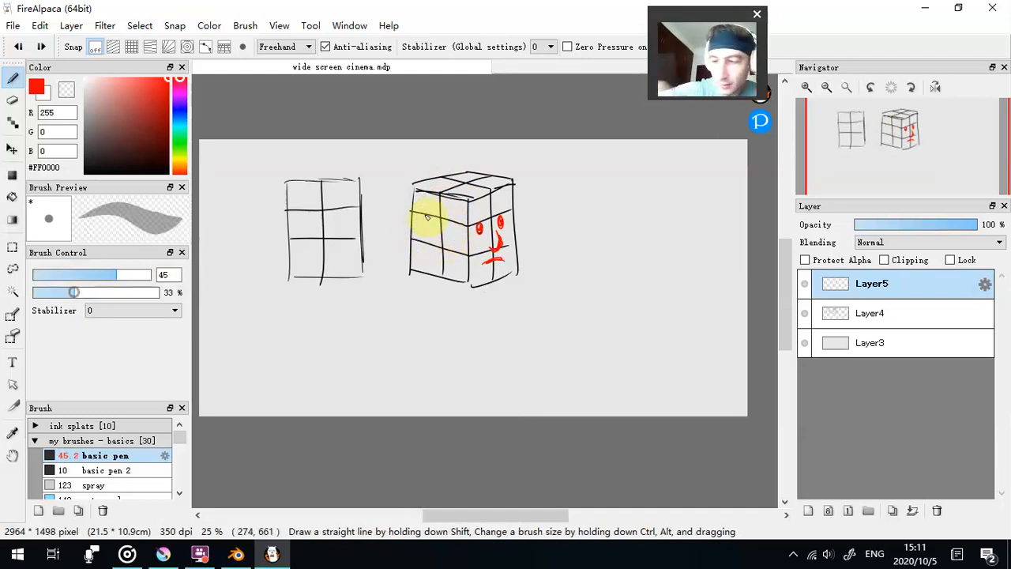
mouse_move(419, 200)
left_mouse_down()
mouse_move(426, 238)
mouse_move(448, 246)
mouse_move(439, 216)
mouse_move(452, 203)
mouse_move(448, 272)
mouse_move(452, 246)
mouse_move(458, 271)
mouse_move(463, 254)
mouse_move(430, 190)
mouse_move(464, 196)
mouse_move(477, 185)
mouse_move(424, 182)
mouse_move(506, 182)
mouse_move(471, 185)
mouse_move(475, 248)
mouse_move(481, 259)
mouse_move(496, 212)
mouse_move(501, 229)
mouse_move(497, 198)
mouse_move(508, 261)
mouse_move(474, 277)
mouse_move(508, 227)
mouse_move(504, 192)
mouse_move(507, 271)
mouse_move(507, 188)
mouse_move(506, 271)
left_mouse_up()
mouse_move(376, 308)
left_mouse_down()
mouse_move(416, 261)
mouse_move(420, 272)
left_mouse_up()
key("ctrl+z")
key("ctrl+z")
key("ctrl+z")
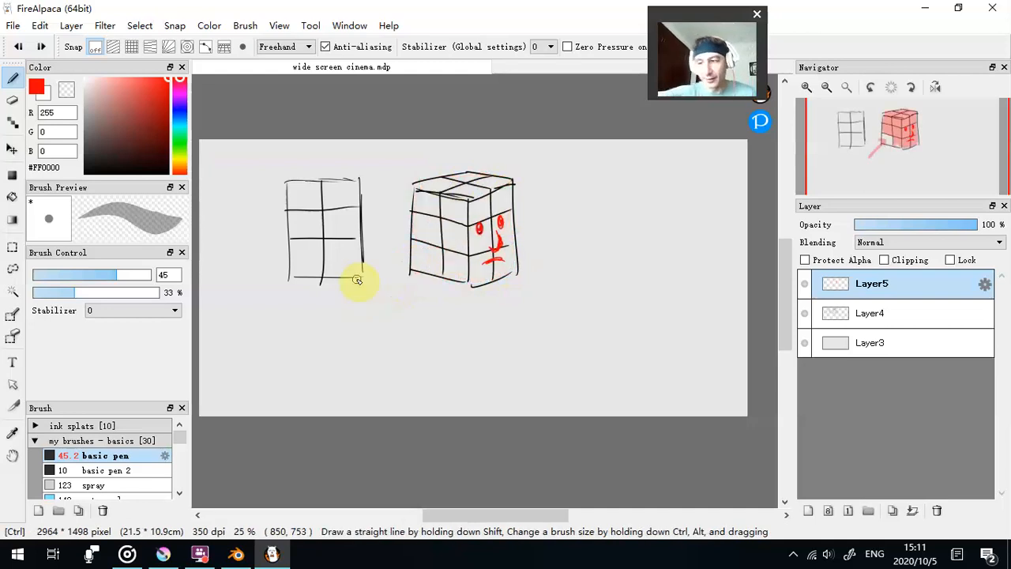
- Set the pen to size 8.1 and 100% opacity and draw a red ear in the middle rear cell of the box's wider side face
left_click_drag(73, 293, 160, 293)
left_click(63, 276)
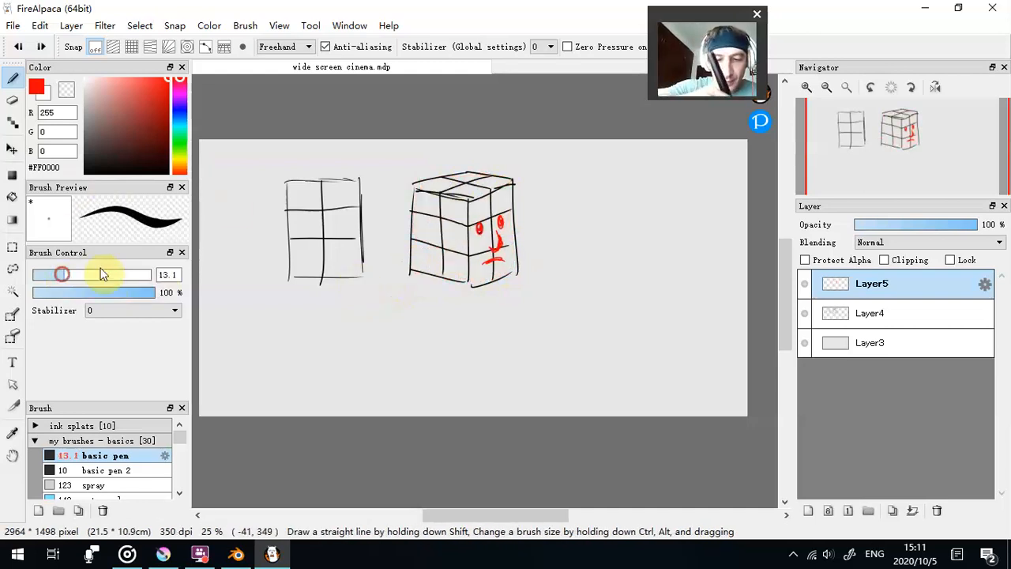
left_click(51, 275)
mouse_move(433, 219)
left_mouse_down()
mouse_move(422, 237)
mouse_move(432, 240)
left_mouse_up()
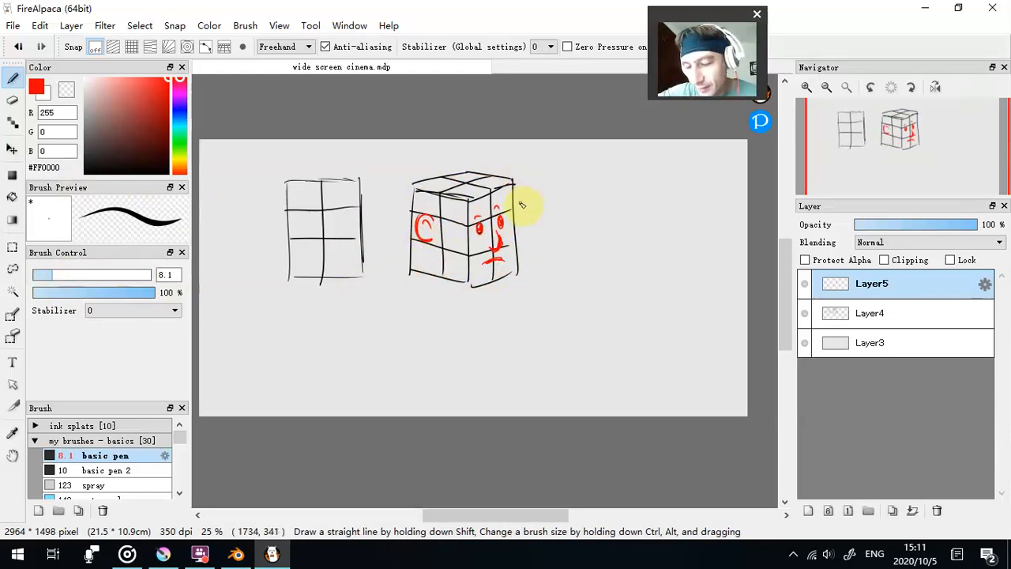
- Trim the tops of the eyes with the transparent colour and redraw thicker red eyebrows above them, also thickening the ear
key("ctrl+z")
key("ctrl+z")
left_click(66, 91)
left_click_drag(474, 221, 485, 230)
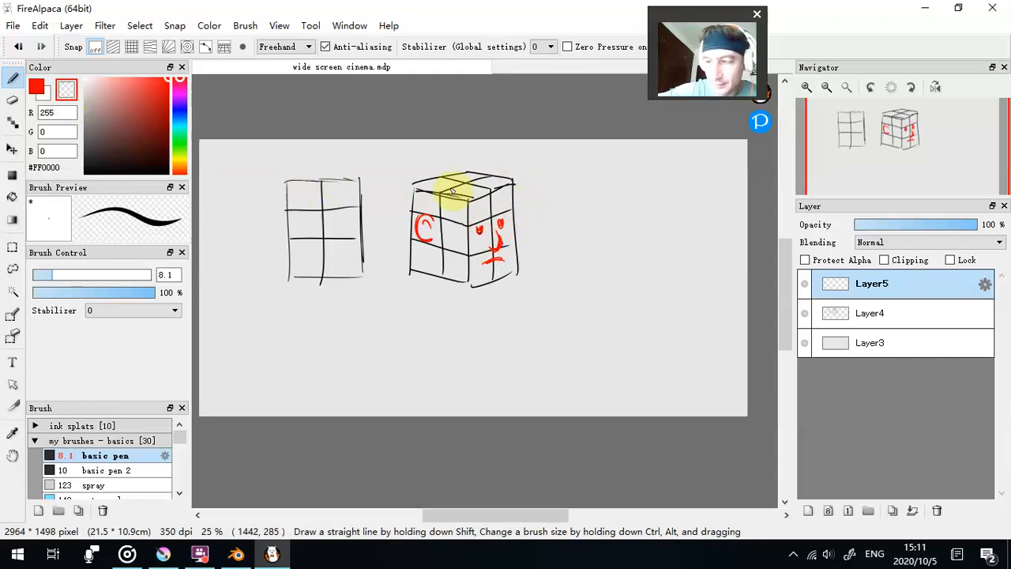
left_click(37, 90)
mouse_move(474, 222)
left_mouse_down()
mouse_move(488, 220)
mouse_move(429, 224)
mouse_move(429, 239)
left_mouse_up()
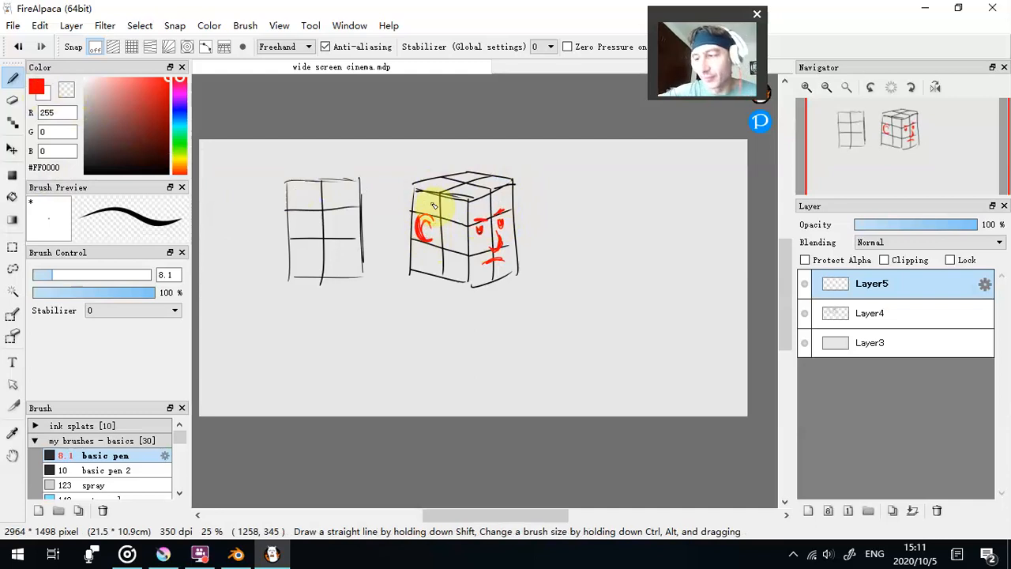
- Outline the face, jaw, skull and neck in blue (#0B00FF) around the box and its red features
left_click(180, 109)
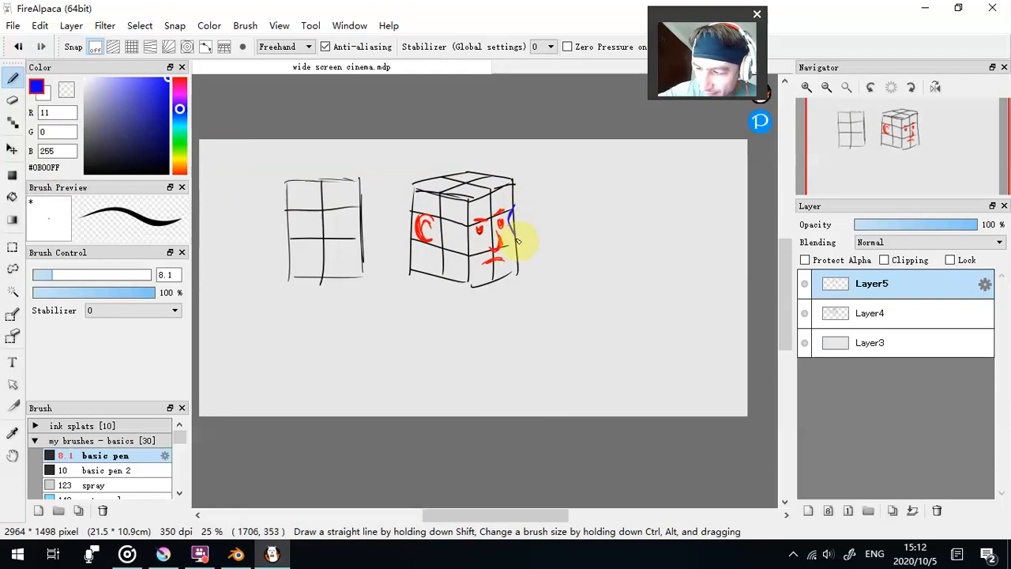
left_click_drag(515, 242, 516, 244)
mouse_move(511, 227)
left_mouse_down()
mouse_move(515, 262)
mouse_move(498, 282)
mouse_move(452, 271)
left_mouse_up()
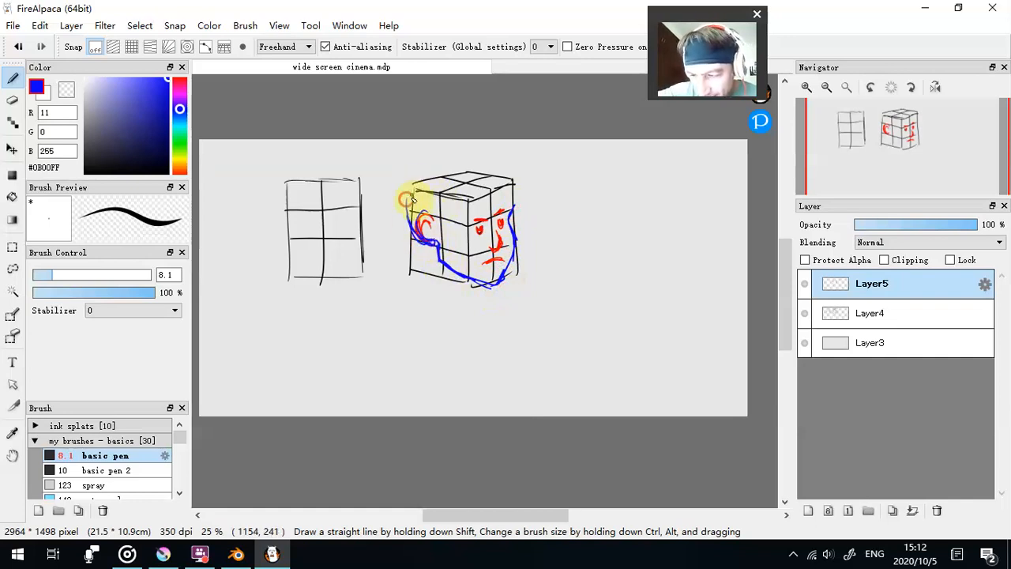
mouse_move(415, 219)
left_mouse_down()
mouse_move(464, 174)
mouse_move(514, 198)
mouse_move(515, 212)
mouse_move(429, 171)
mouse_move(445, 265)
mouse_move(420, 269)
mouse_move(435, 239)
mouse_move(426, 285)
mouse_move(470, 289)
left_mouse_up()
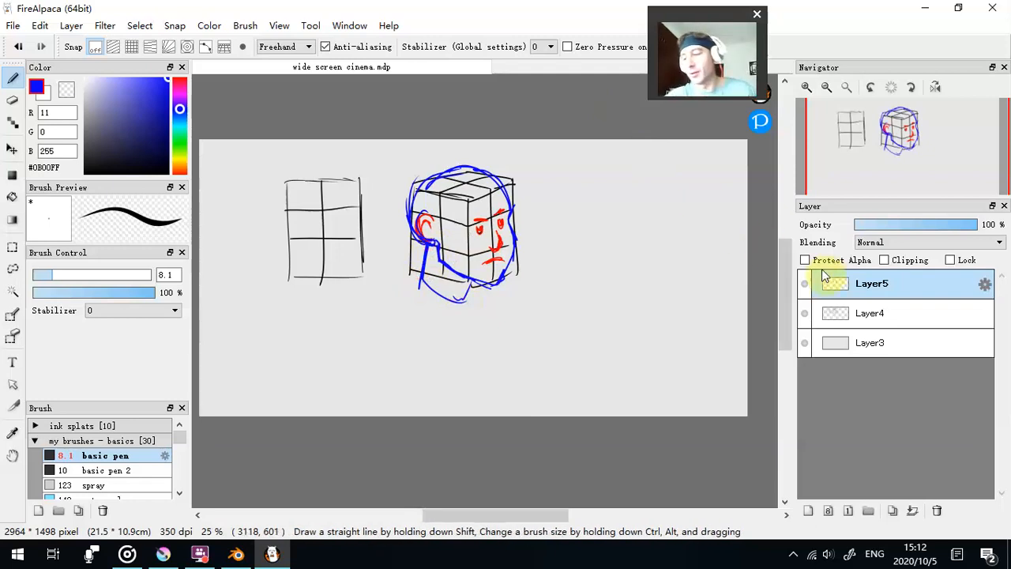
- Toggle Layer4's visibility to compare the head with and without its box grid, and delete Layer5 and Layer4
left_click(805, 313)
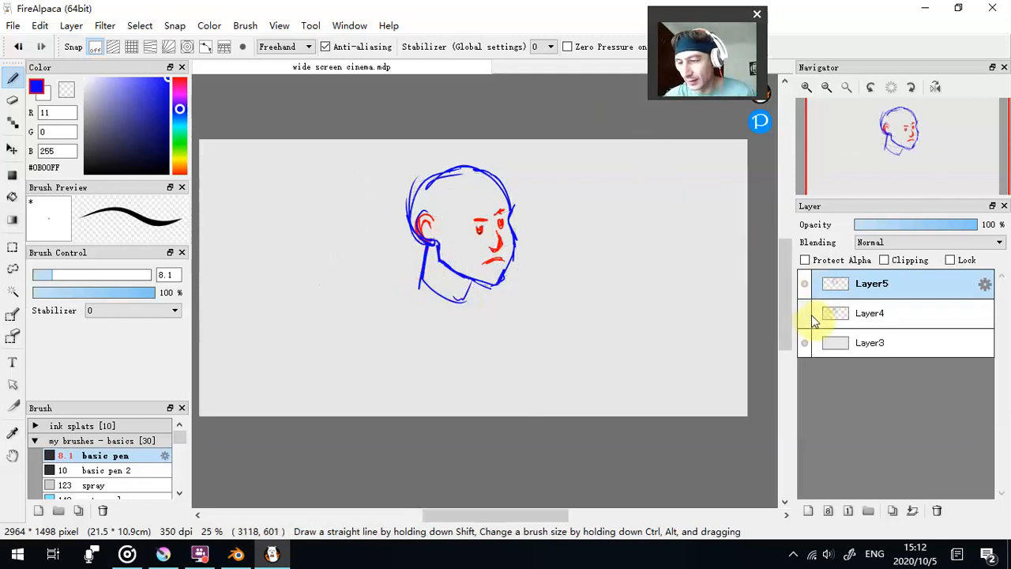
left_click(805, 314)
left_click(805, 314)
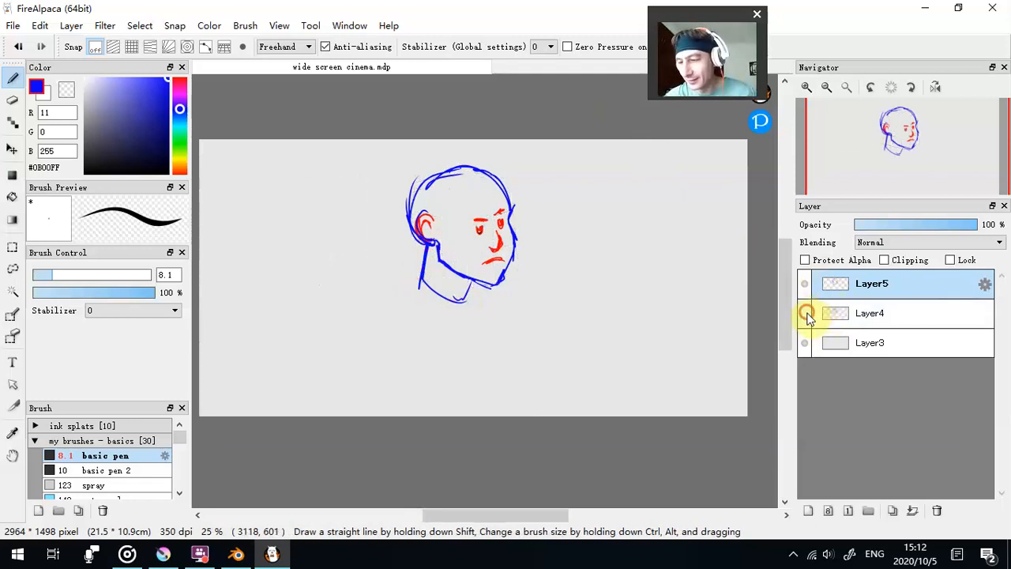
left_click(805, 314)
left_click(937, 511)
left_click(937, 511)
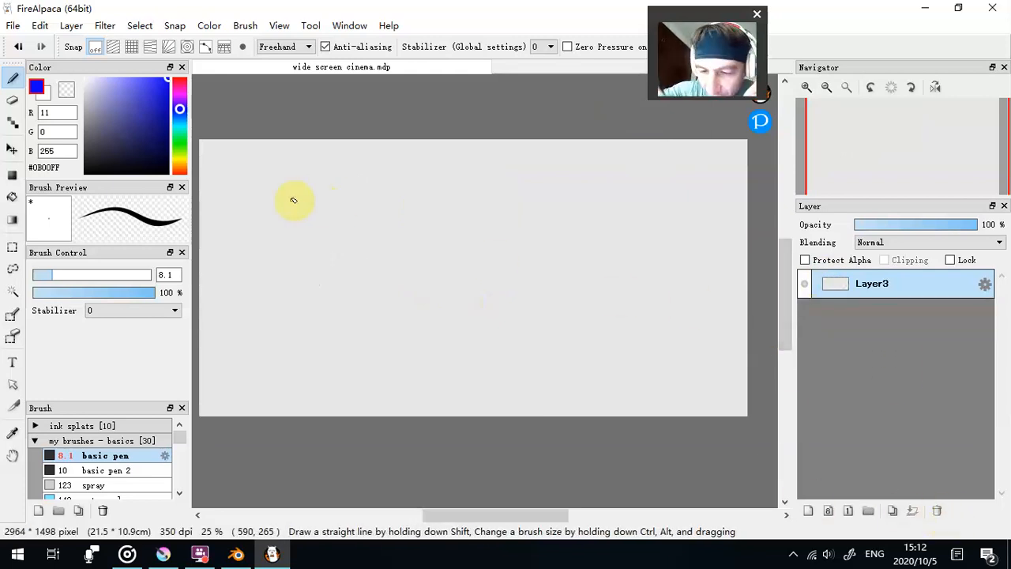
- Sketch the blue outline of a high-angle box on Layer3, with a trapezoid top and a front face tapering downward
mouse_move(302, 187)
left_mouse_down()
mouse_move(351, 175)
mouse_move(353, 205)
left_mouse_up()
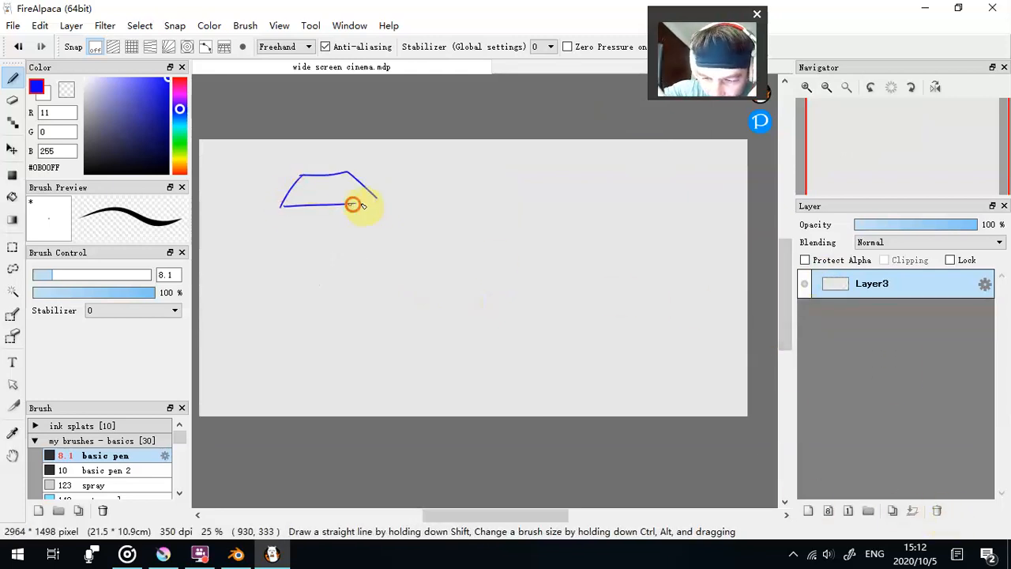
left_click_drag(282, 207, 309, 292)
left_click_drag(372, 203, 370, 293)
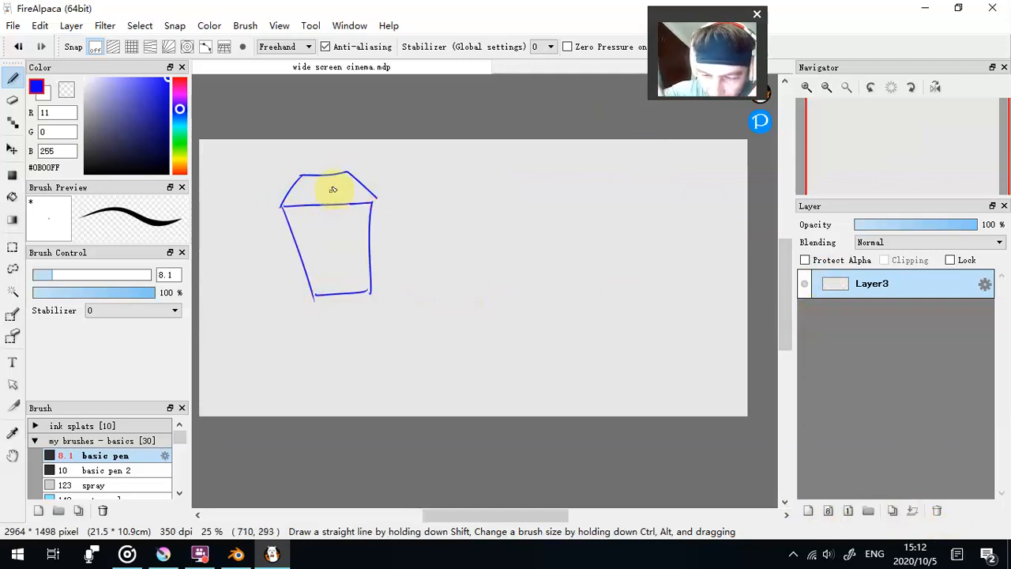
- Divide the high-angle box with a centre line down both faces, one line across the top and two across the front
left_click_drag(327, 174, 341, 293)
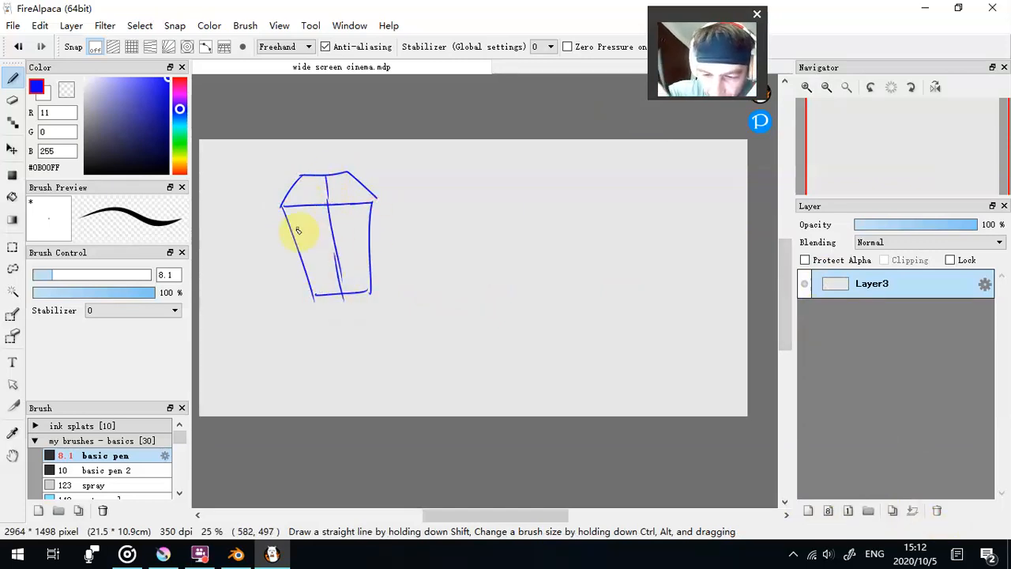
left_click_drag(289, 231, 361, 231)
left_click_drag(302, 259, 367, 257)
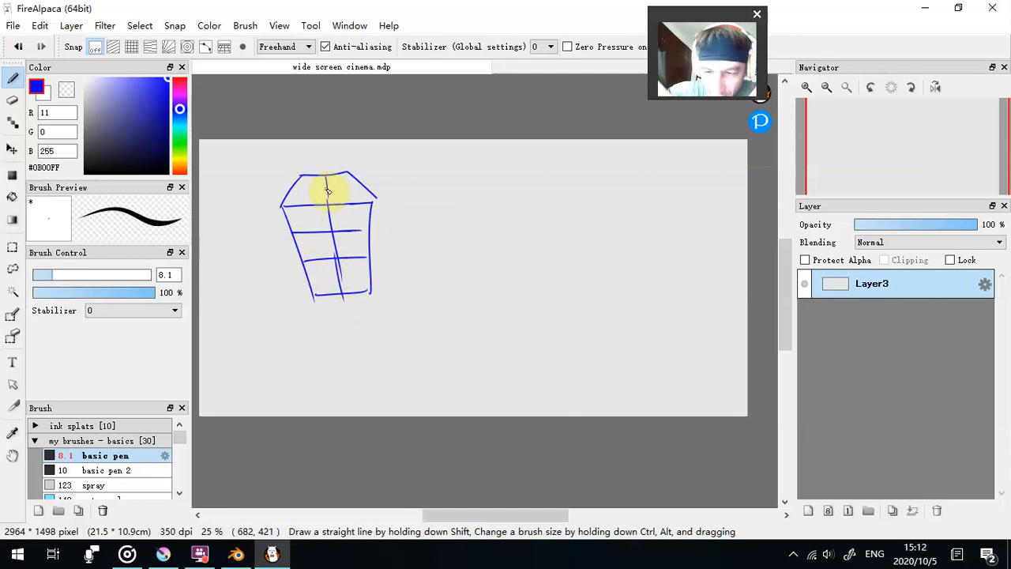
left_click_drag(293, 190, 369, 190)
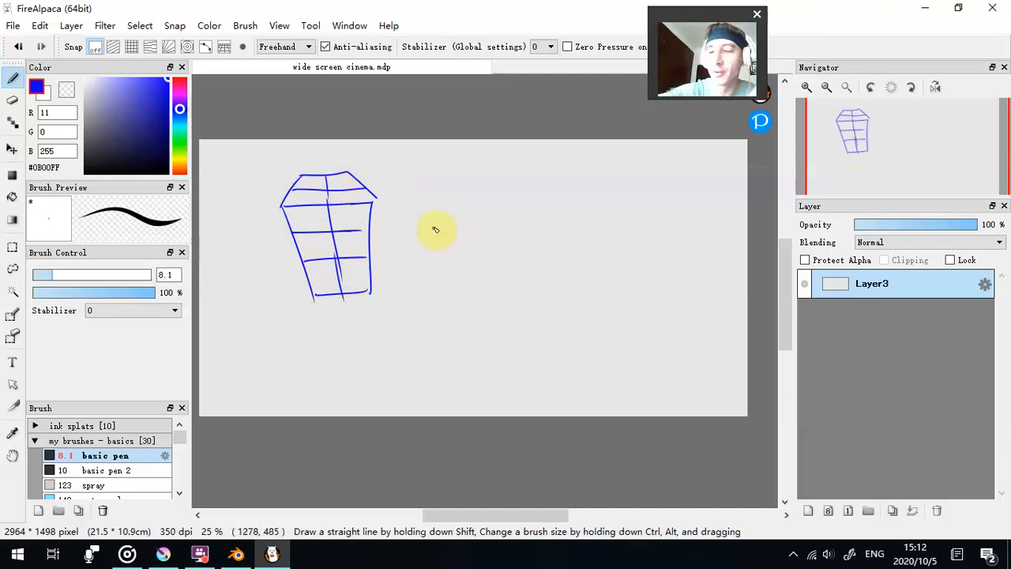
left_click(354, 229)
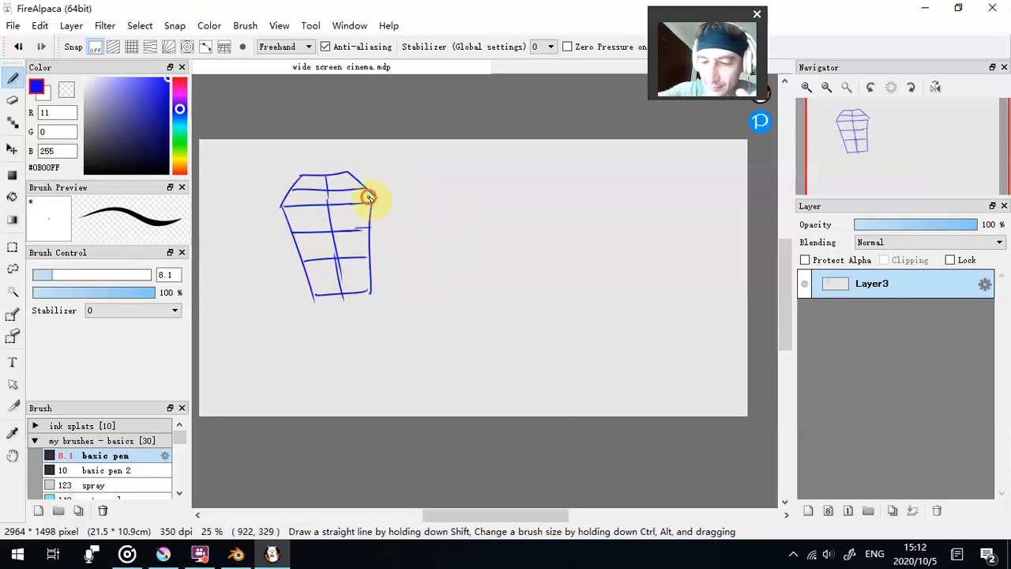
left_click_drag(366, 188, 374, 207)
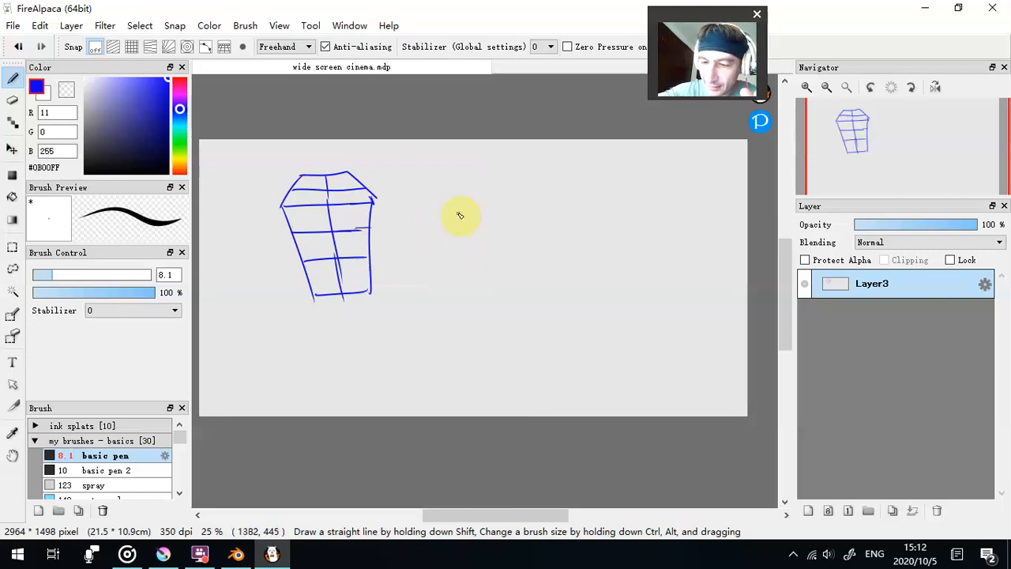
- Sketch a peaked pair of top edges beside the first box, and a ball with curved guidelines, an ear circle and a neck line
left_click_drag(489, 173, 537, 193)
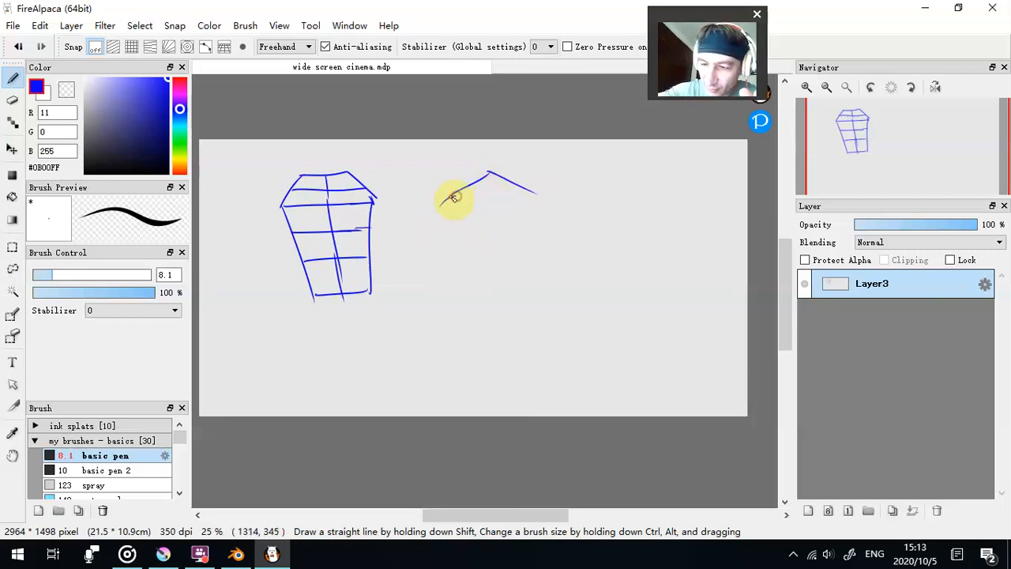
mouse_move(617, 253)
left_mouse_down()
mouse_move(627, 178)
mouse_move(605, 219)
mouse_move(630, 204)
mouse_move(637, 238)
left_mouse_up()
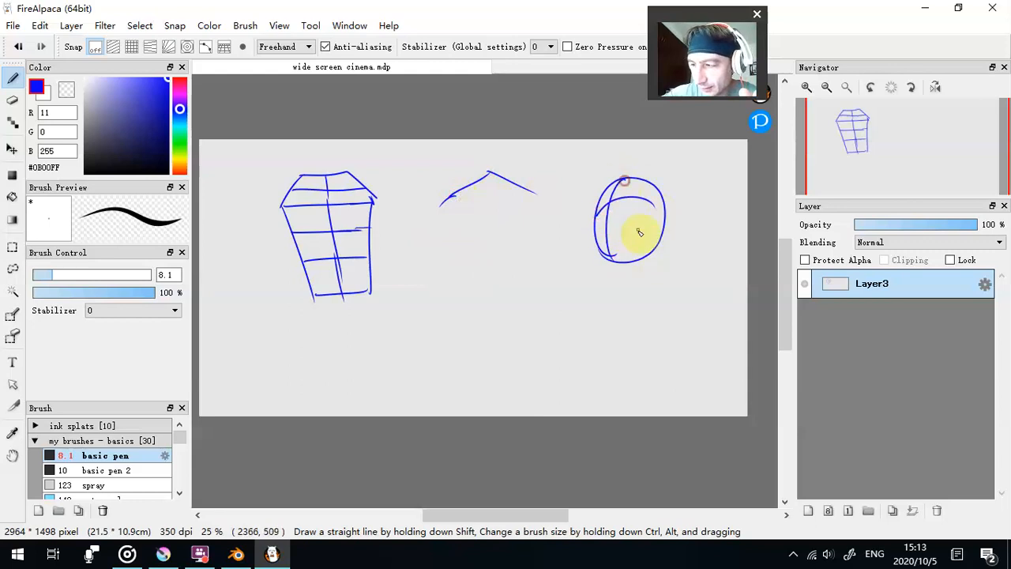
mouse_move(662, 193)
left_mouse_down()
mouse_move(617, 214)
mouse_move(638, 235)
mouse_move(607, 190)
mouse_move(652, 241)
mouse_move(652, 231)
mouse_move(618, 261)
left_mouse_up()
left_click_drag(613, 189, 594, 284)
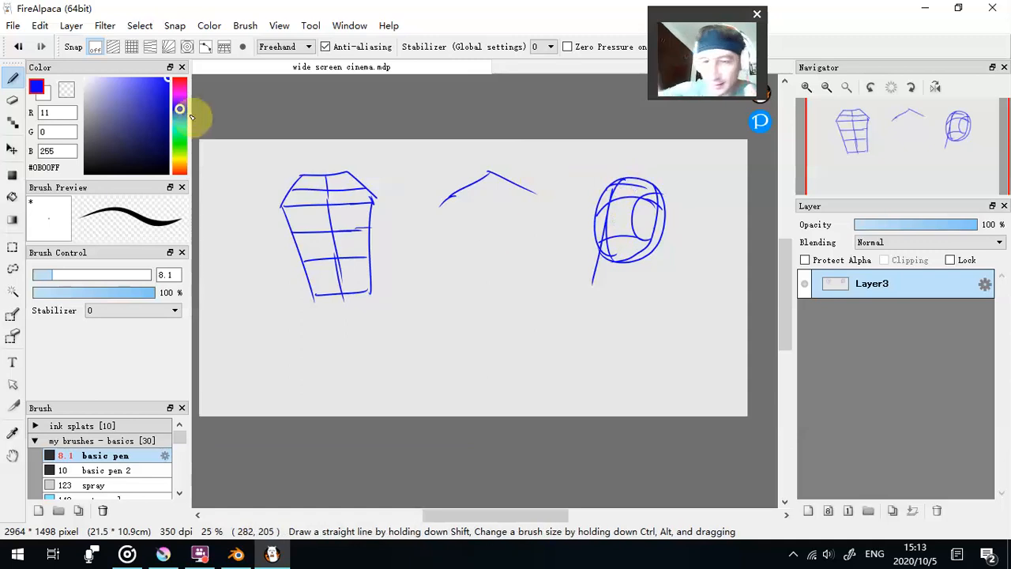
- Draw a low-angle box in red (#FF0000) around the ball, dividing its two side faces and underside with grid lines
left_click_drag(182, 96, 184, 77)
mouse_move(597, 191)
left_mouse_down()
mouse_move(642, 172)
mouse_move(671, 192)
mouse_move(622, 277)
left_mouse_up()
left_click_drag(673, 190, 654, 285)
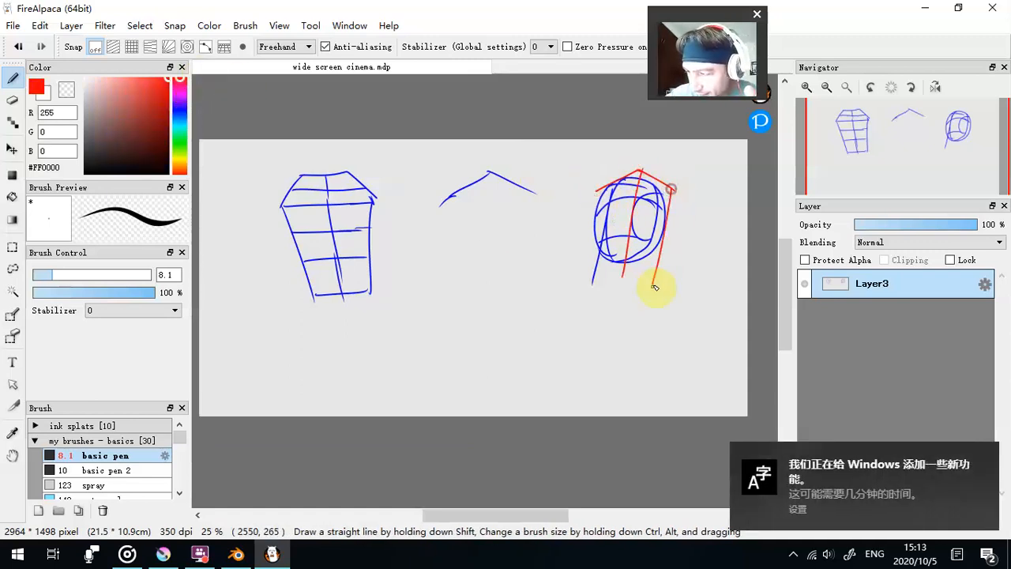
mouse_move(597, 242)
left_mouse_down()
mouse_move(633, 232)
mouse_move(661, 246)
left_mouse_up()
mouse_move(597, 210)
left_mouse_down()
mouse_move(640, 198)
mouse_move(666, 210)
mouse_move(661, 186)
mouse_move(653, 240)
left_mouse_up()
left_click_drag(614, 183, 605, 237)
mouse_move(596, 194)
left_mouse_down()
mouse_move(589, 241)
mouse_move(622, 251)
mouse_move(600, 251)
mouse_move(592, 238)
mouse_move(587, 278)
mouse_move(626, 268)
mouse_move(608, 258)
mouse_move(610, 214)
mouse_move(607, 243)
mouse_move(646, 280)
left_mouse_up()
left_click_drag(654, 232, 648, 278)
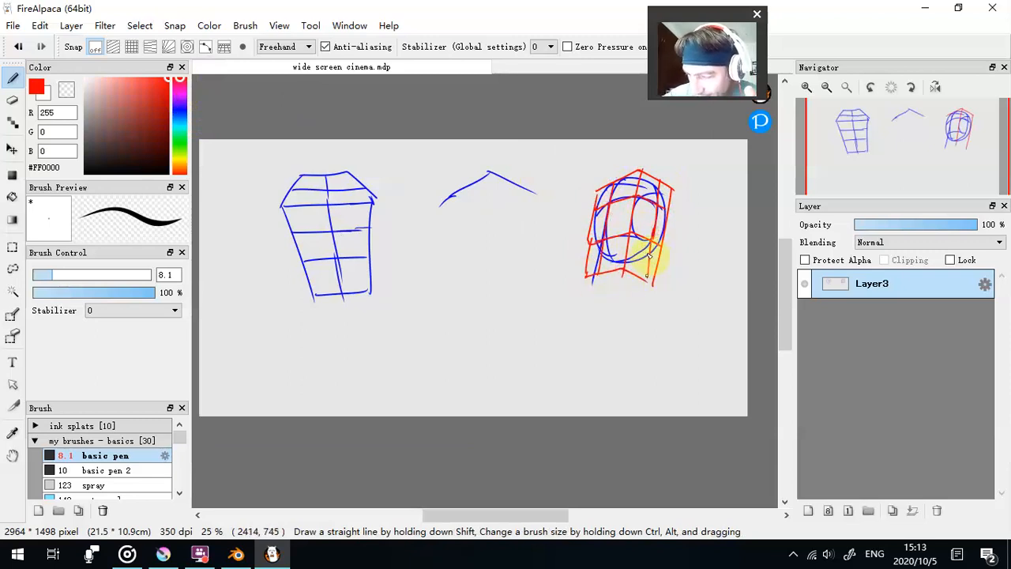
mouse_move(587, 275)
left_mouse_down()
mouse_move(620, 290)
mouse_move(644, 286)
mouse_move(634, 284)
left_mouse_up()
left_click_drag(611, 282, 637, 277)
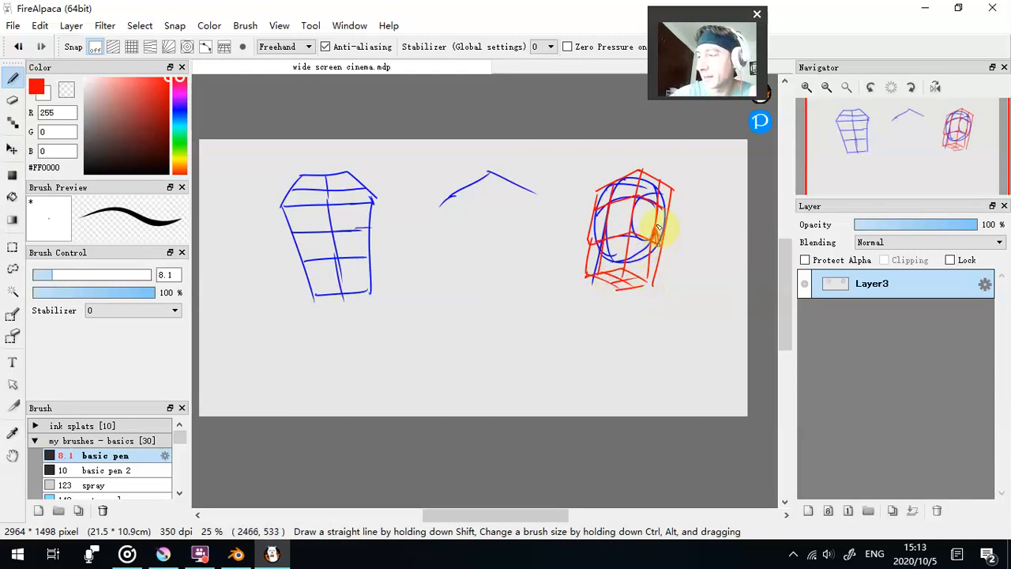
- Place a filled ear, two eyes, a nose and a mouth in red on the boxed ball's grid
mouse_move(656, 237)
left_mouse_down()
mouse_move(662, 212)
mouse_move(659, 239)
left_mouse_up()
left_click_drag(617, 207, 617, 218)
left_click_drag(598, 214, 616, 254)
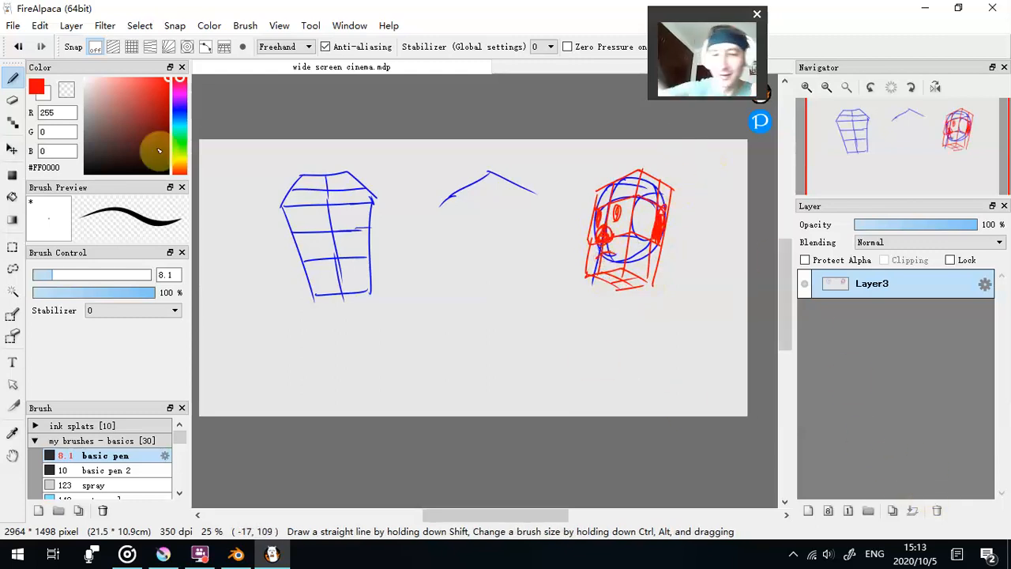
- Complete the middle low-angle box from its peaked top edges in blue (#0022FF), adding three vertical edges and a diamond-shaped underside
left_click(181, 113)
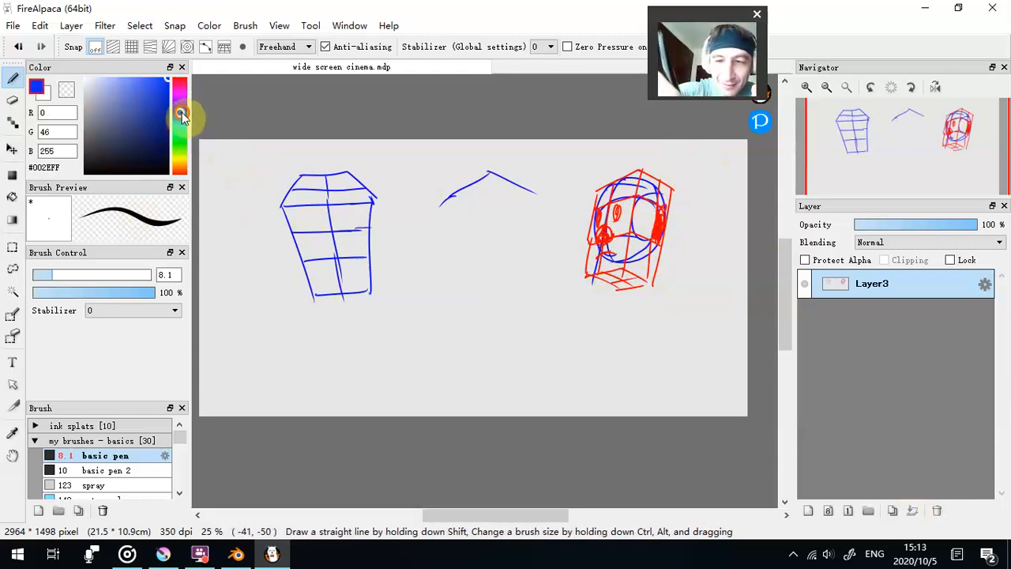
left_click_drag(489, 174, 488, 252)
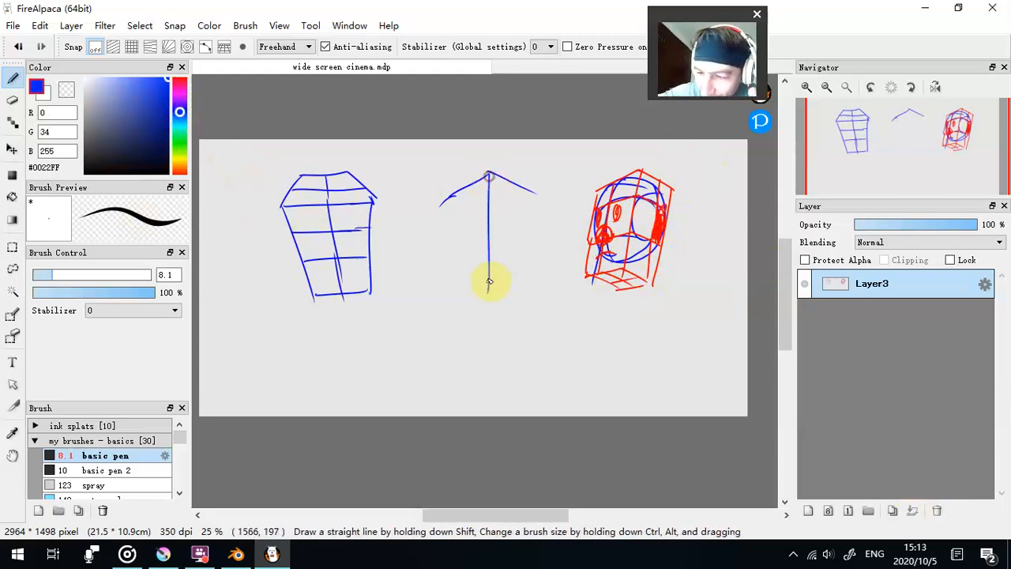
mouse_move(441, 209)
left_mouse_down()
mouse_move(444, 302)
mouse_move(487, 288)
left_mouse_up()
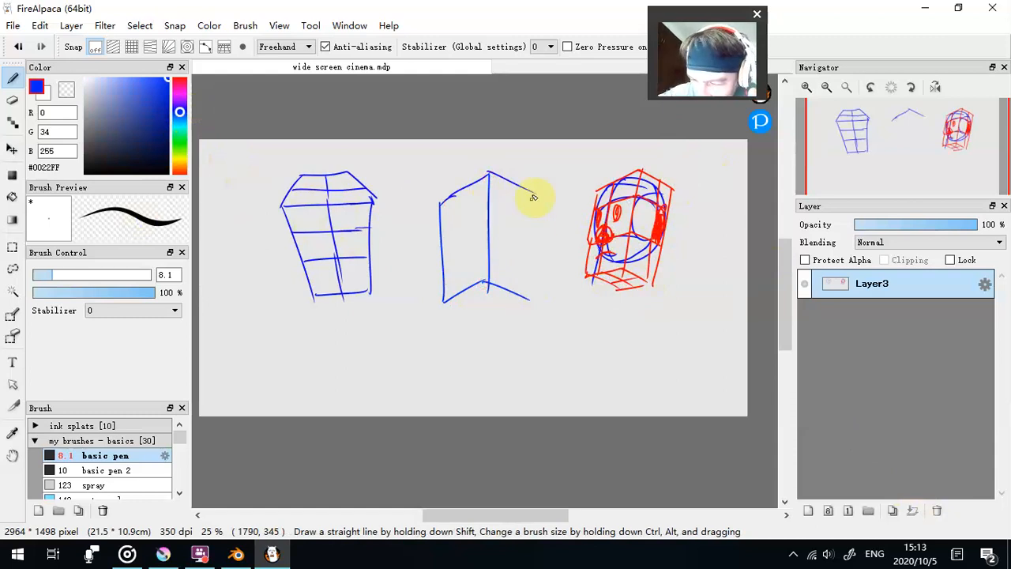
left_click_drag(534, 191, 534, 300)
left_click_drag(442, 295, 447, 296)
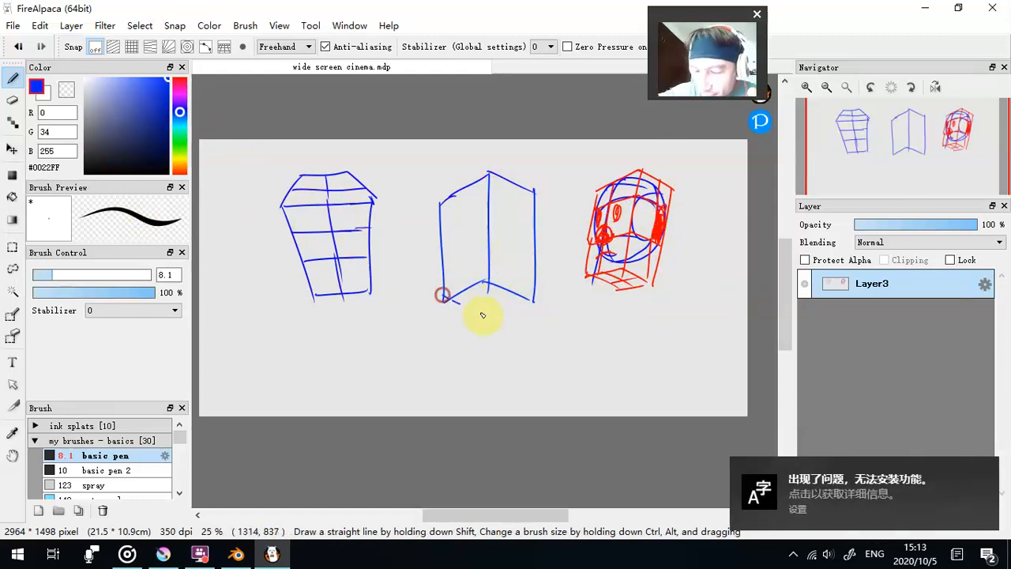
left_click_drag(505, 312, 534, 300)
- Divide the middle box with vertical centre lines, two horizontal lines wrapping both side faces, and crossing lines on the underside
left_click_drag(465, 192, 463, 286)
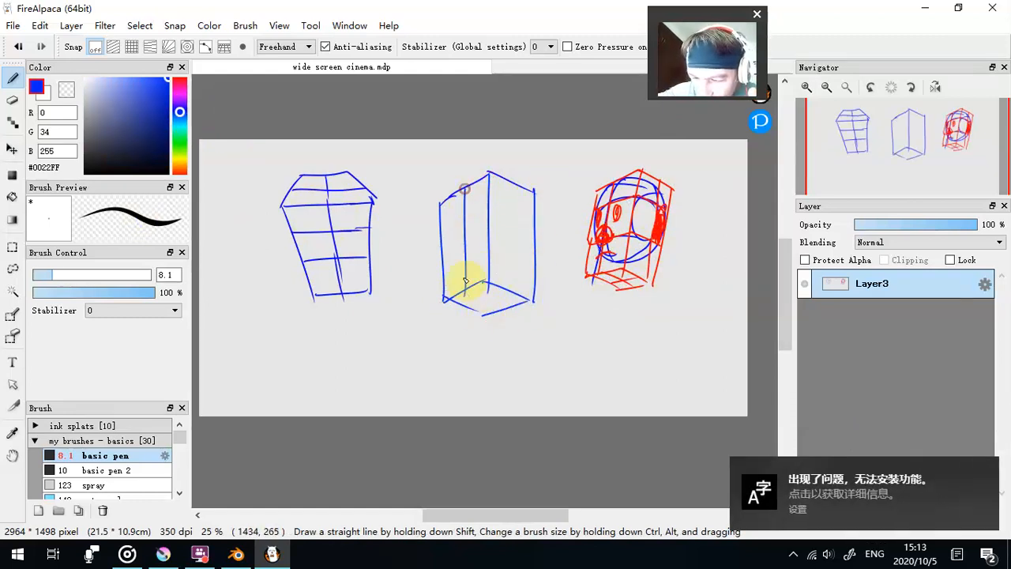
left_click_drag(511, 181, 518, 271)
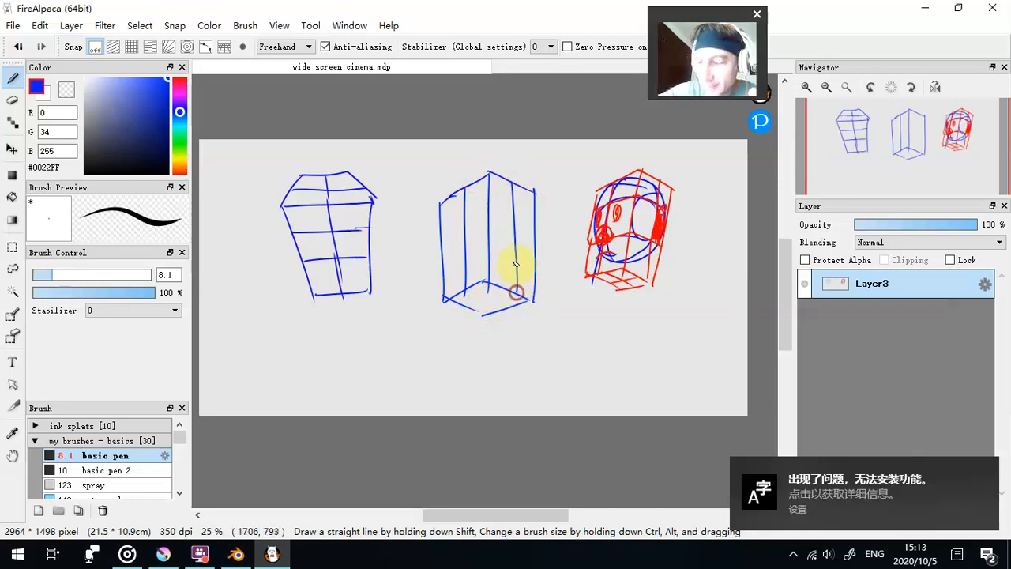
mouse_move(440, 227)
left_mouse_down()
mouse_move(488, 195)
mouse_move(528, 211)
left_mouse_up()
mouse_move(443, 253)
left_mouse_down()
mouse_move(481, 229)
mouse_move(532, 248)
left_mouse_up()
mouse_move(466, 290)
left_mouse_down()
mouse_move(508, 316)
mouse_move(464, 311)
left_mouse_up()
left_click_drag(518, 207, 536, 214)
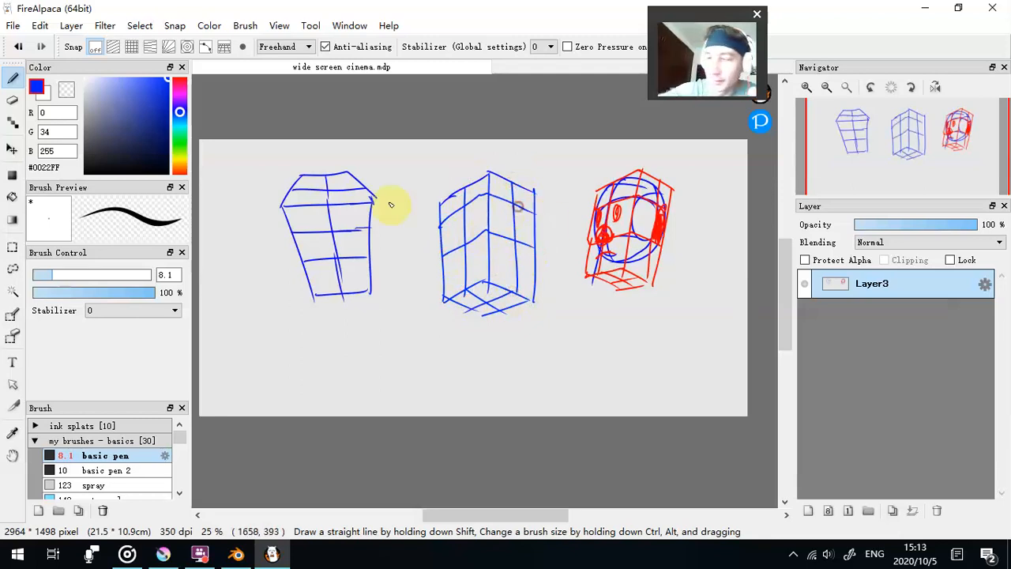
- Draw a head in black (#000000) over the middle box's grid, with eyes, nose, frowning mouth, ear, jaw, hairline and hair outline
left_click(85, 172)
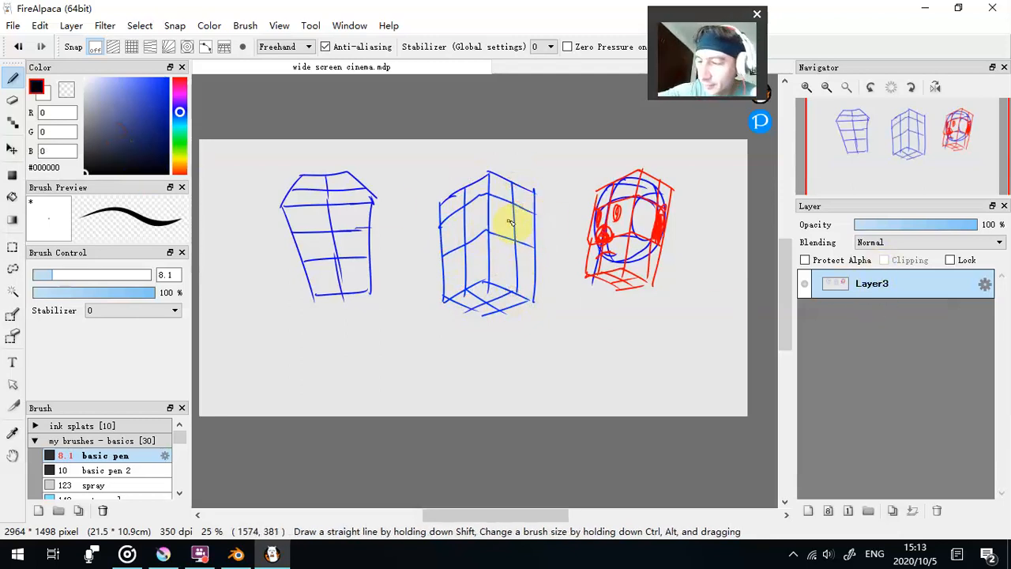
mouse_move(500, 214)
left_mouse_down()
mouse_move(533, 215)
mouse_move(509, 237)
mouse_move(527, 235)
mouse_move(523, 227)
mouse_move(523, 258)
left_mouse_up()
mouse_move(456, 227)
left_mouse_down()
mouse_move(464, 264)
mouse_move(518, 296)
mouse_move(536, 249)
left_mouse_up()
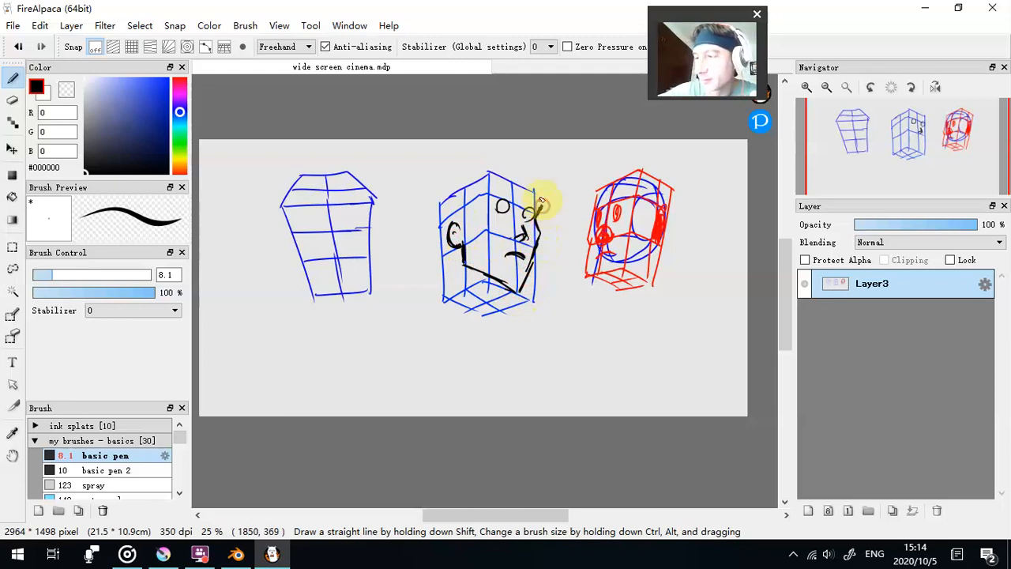
left_click(504, 206)
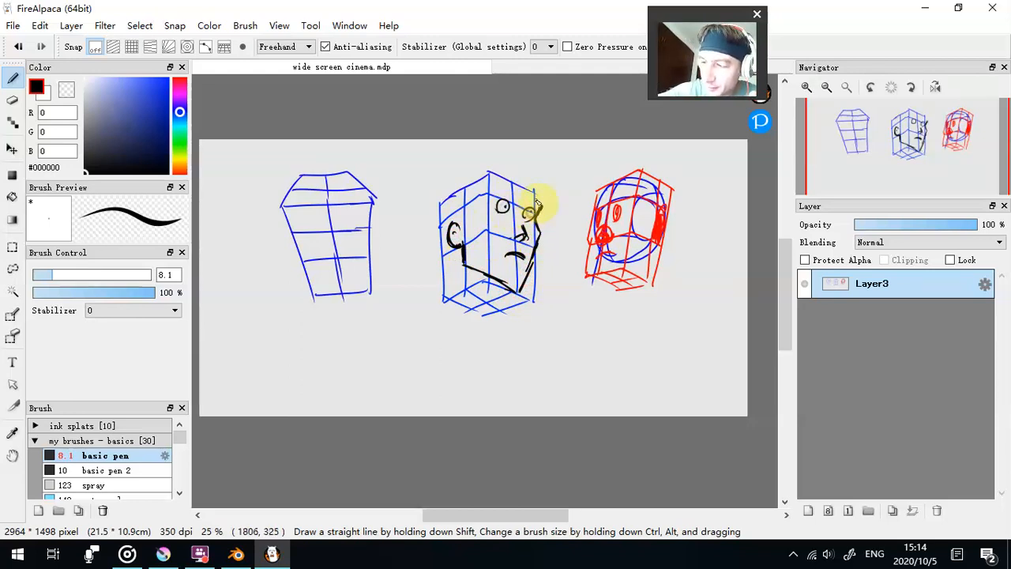
mouse_move(459, 227)
left_mouse_down()
mouse_move(481, 196)
mouse_move(533, 198)
left_mouse_up()
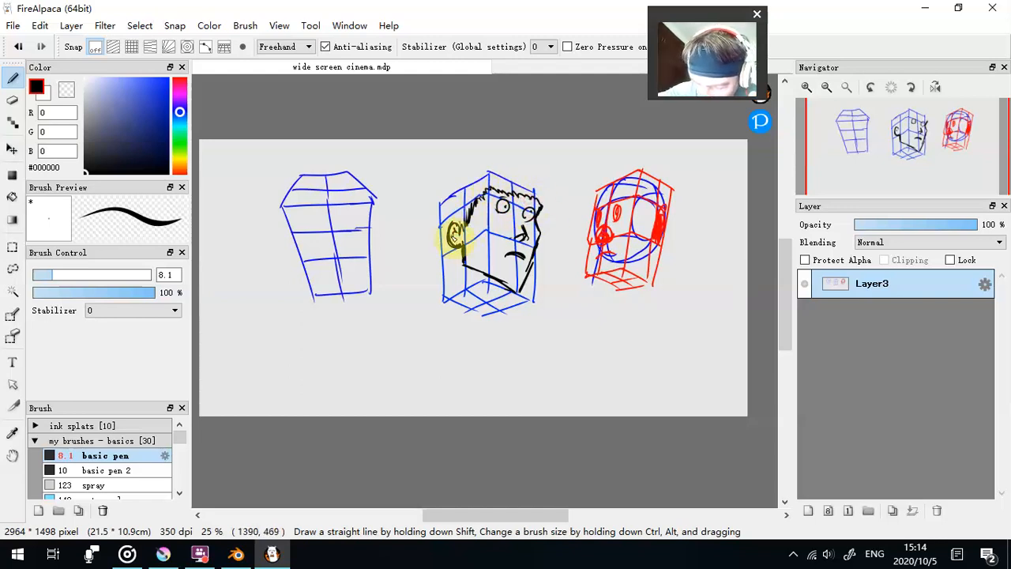
mouse_move(451, 250)
left_mouse_down()
mouse_move(440, 230)
mouse_move(448, 194)
mouse_move(474, 171)
mouse_move(534, 184)
mouse_move(537, 203)
left_mouse_up()
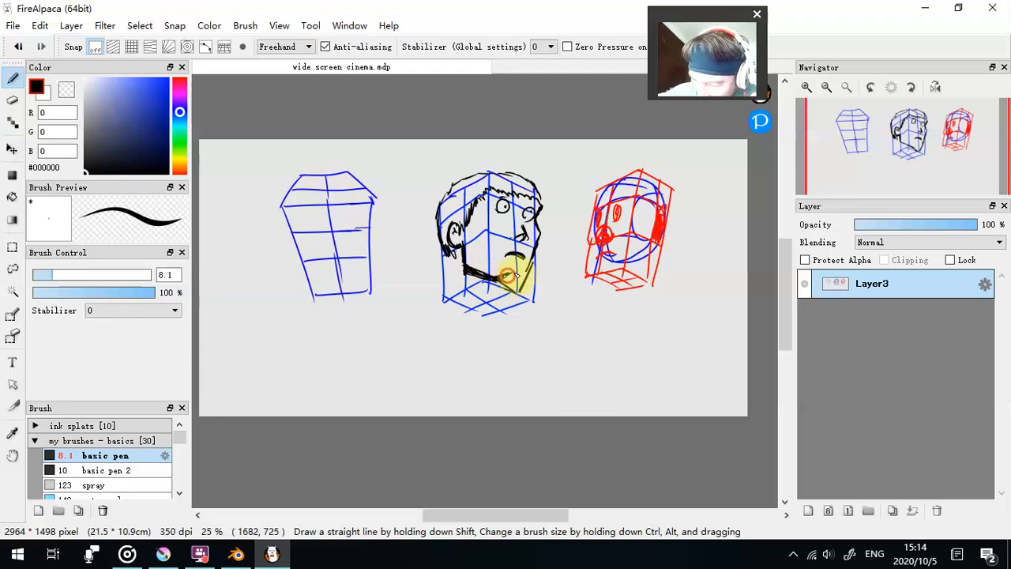
- Reshape the middle head's jaw and chin, erasing excess lines with the transparent colour and redrawing the underside contour in black
left_click(66, 90)
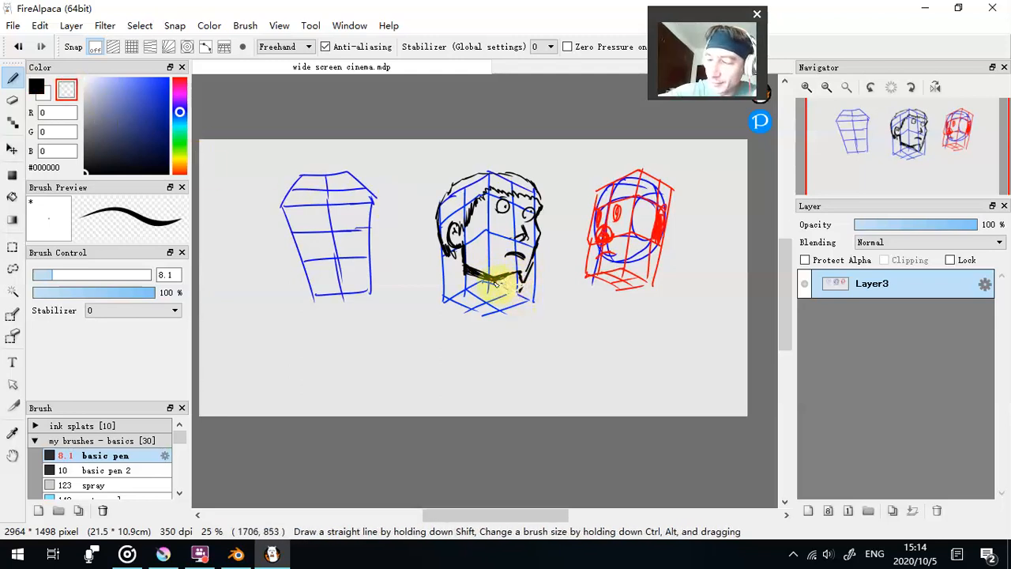
left_click(36, 88)
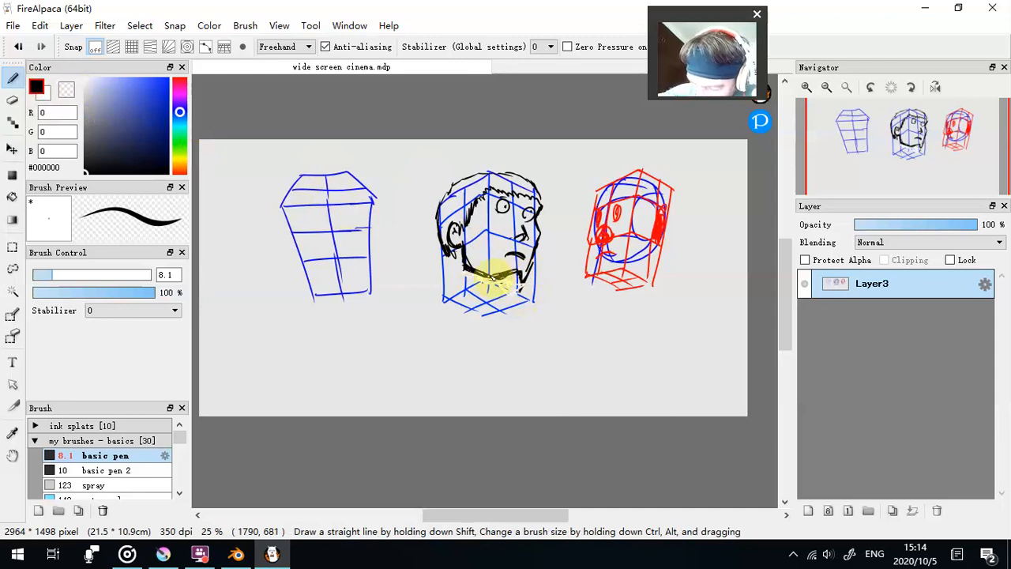
left_click(67, 90)
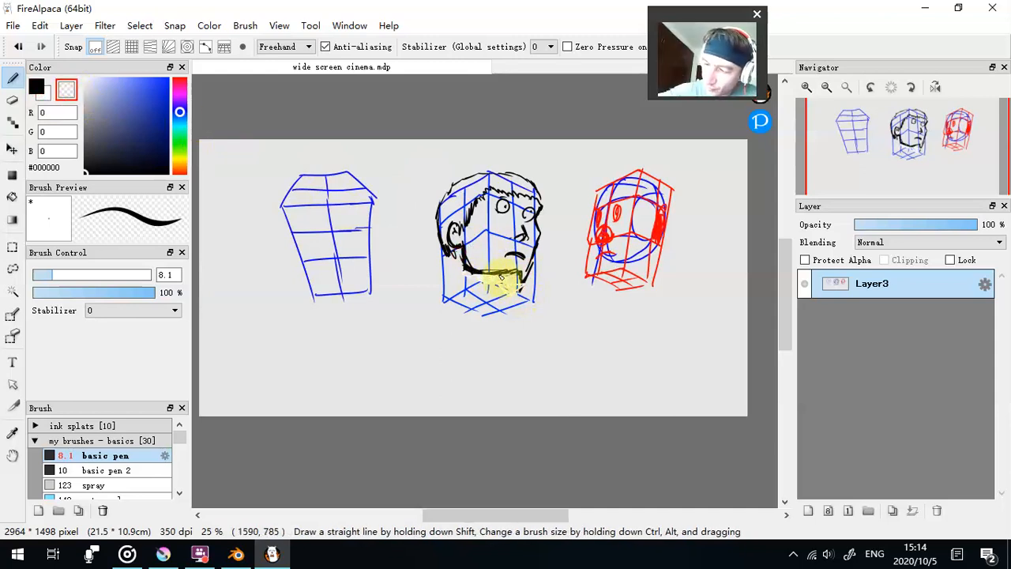
left_click(36, 88)
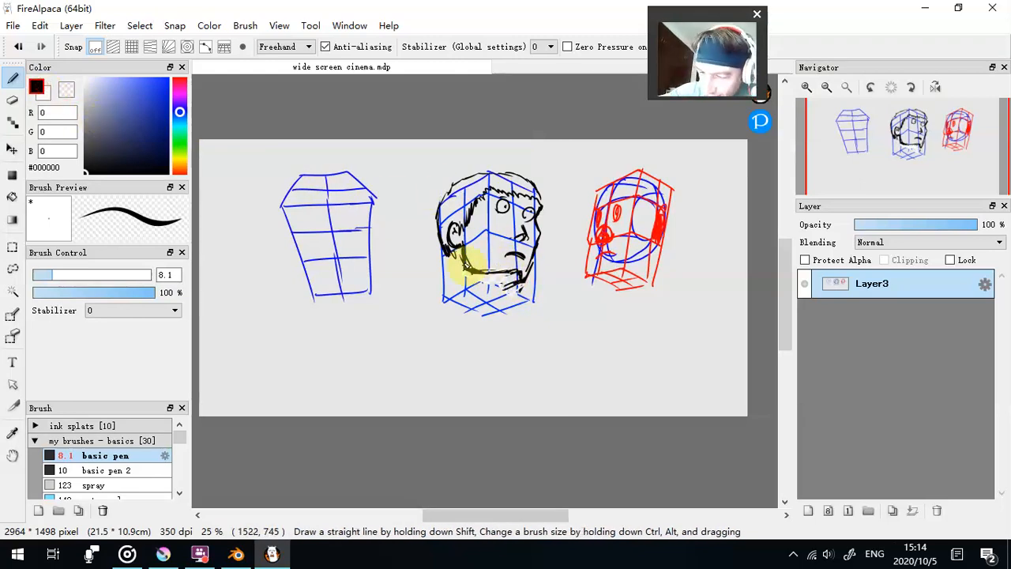
left_click_drag(480, 277, 495, 285)
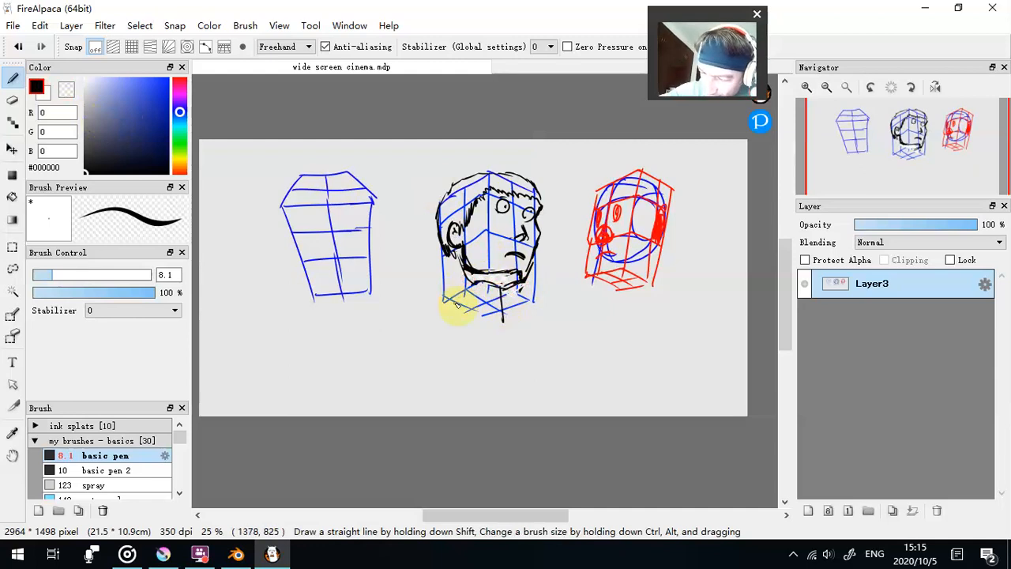
- Draw the neck below the jaw in black, with a curved base and sloping lines out to both sides
left_click_drag(464, 306, 504, 318)
left_click_drag(463, 305, 503, 316)
left_click_drag(451, 303, 420, 314)
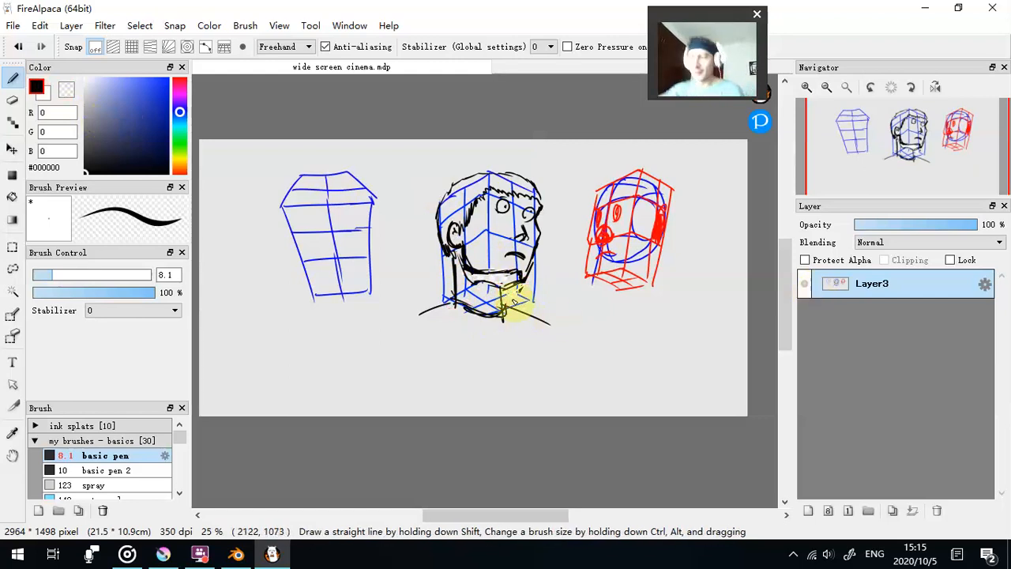
- Add the shoulders in black with upper contour lines, a vertical chest centre line and short arm lines at both ends
mouse_move(457, 293)
left_mouse_down()
mouse_move(504, 304)
mouse_move(412, 306)
left_mouse_up()
left_click_drag(504, 297, 553, 314)
left_click_drag(490, 312, 492, 350)
mouse_move(411, 308)
left_mouse_down()
mouse_move(434, 346)
mouse_move(402, 331)
left_mouse_up()
left_click_drag(540, 318, 549, 337)
left_click_drag(547, 318, 560, 332)
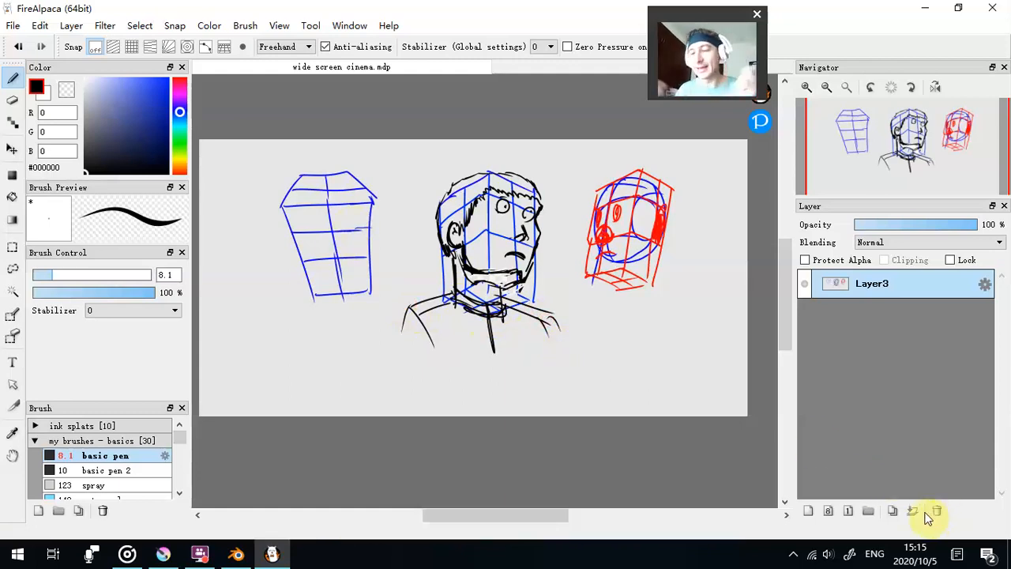
- Close the drawing program without saving wide screen cinema.mdp
left_click(321, 225)
left_click(221, 328)
left_click(264, 411)
left_click(992, 7)
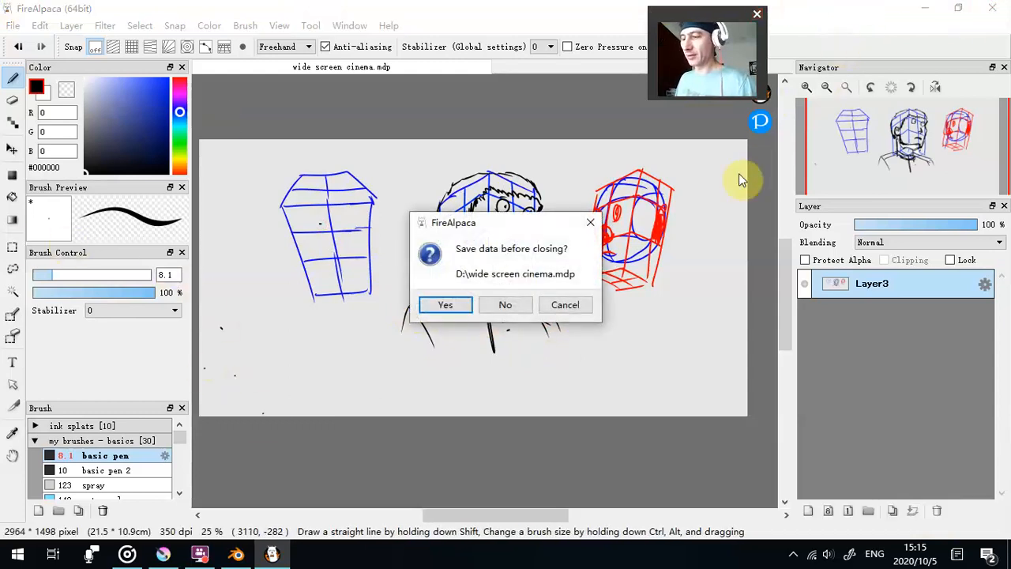
left_click(505, 305)
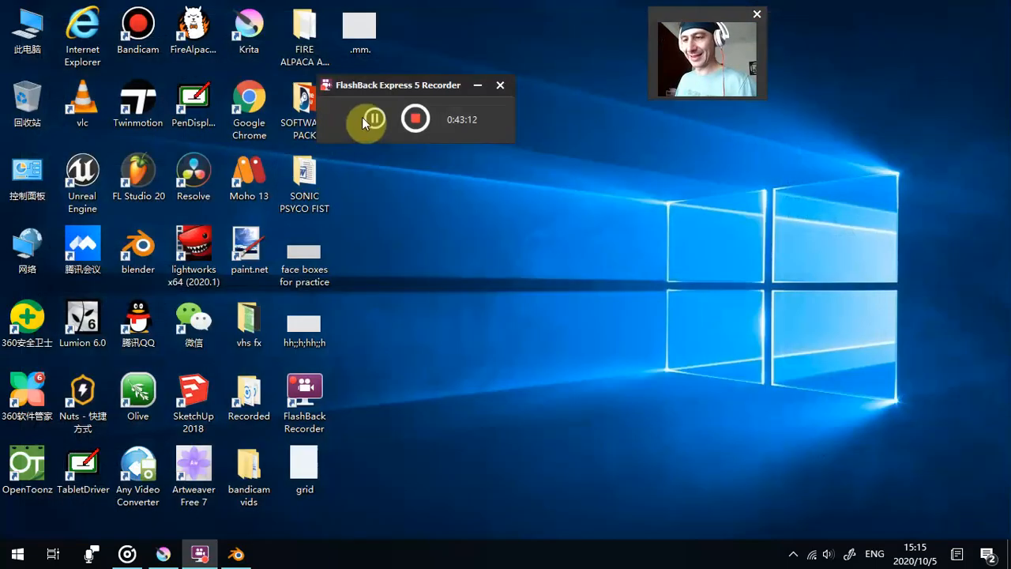
- Open the .mm. image from the desktop to view its rows of blank head outlines, and close it
double_click(369, 44)
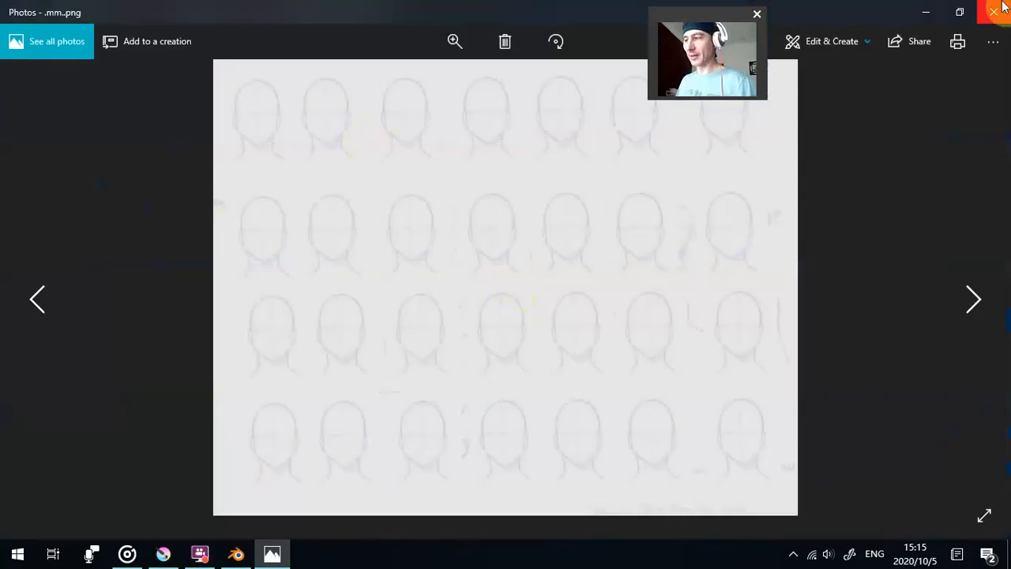
left_click(997, 11)
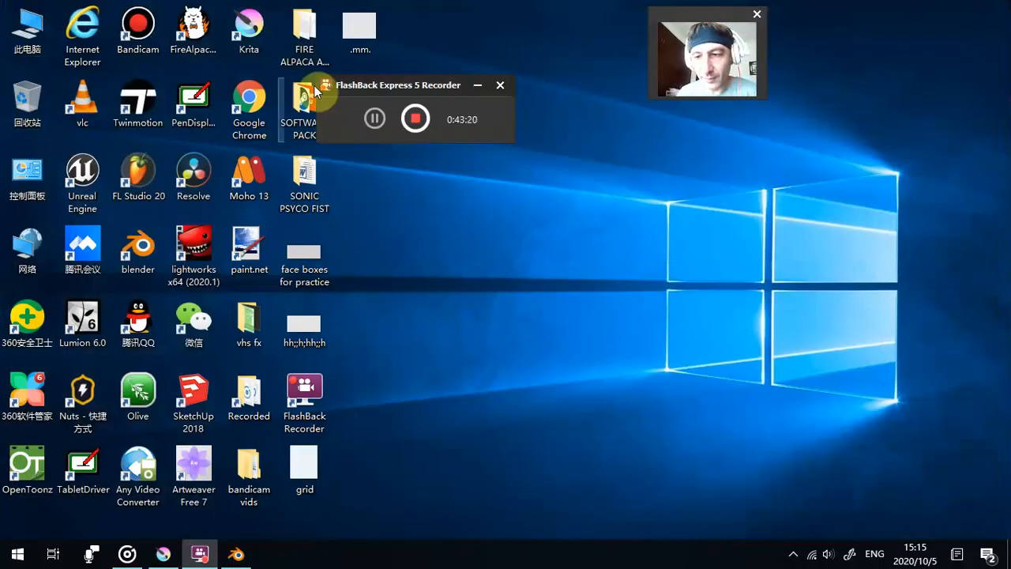
left_click_drag(393, 89, 77, 452)
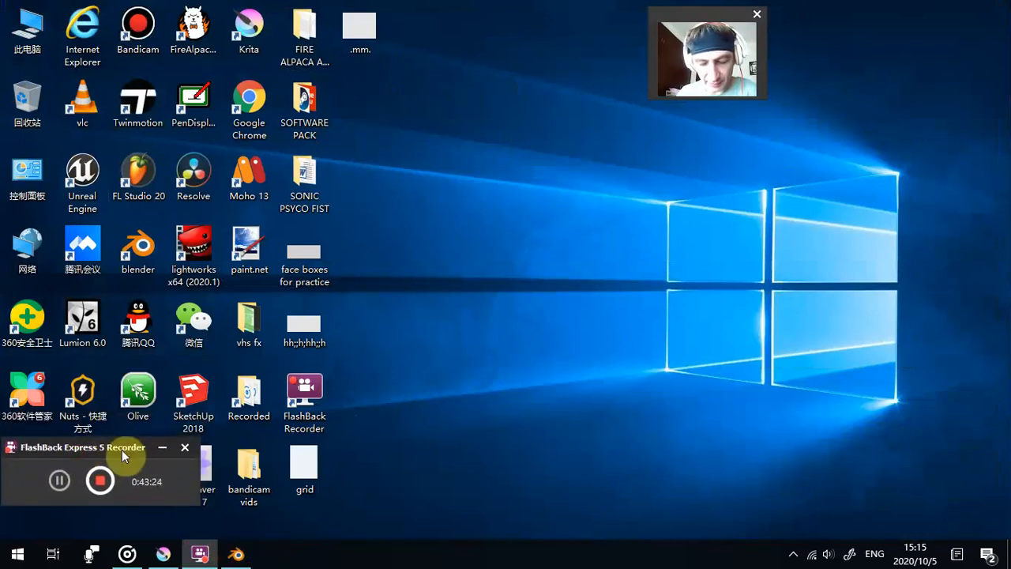
- Switch to Blender and start a new General file, discarding the current scene
left_click(236, 554)
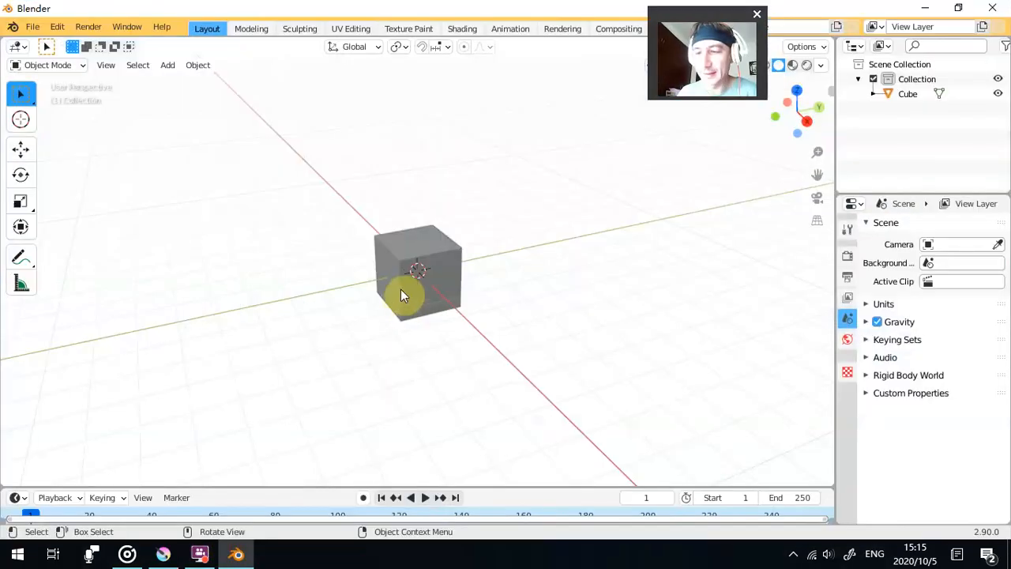
left_click(32, 27)
mouse_move(48, 44)
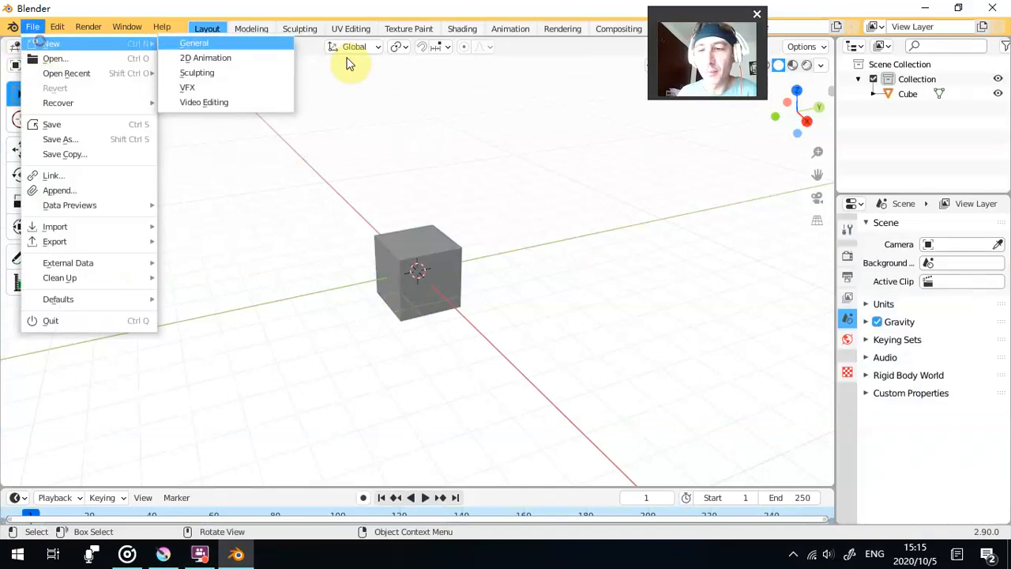
left_click(277, 47)
left_click(536, 304)
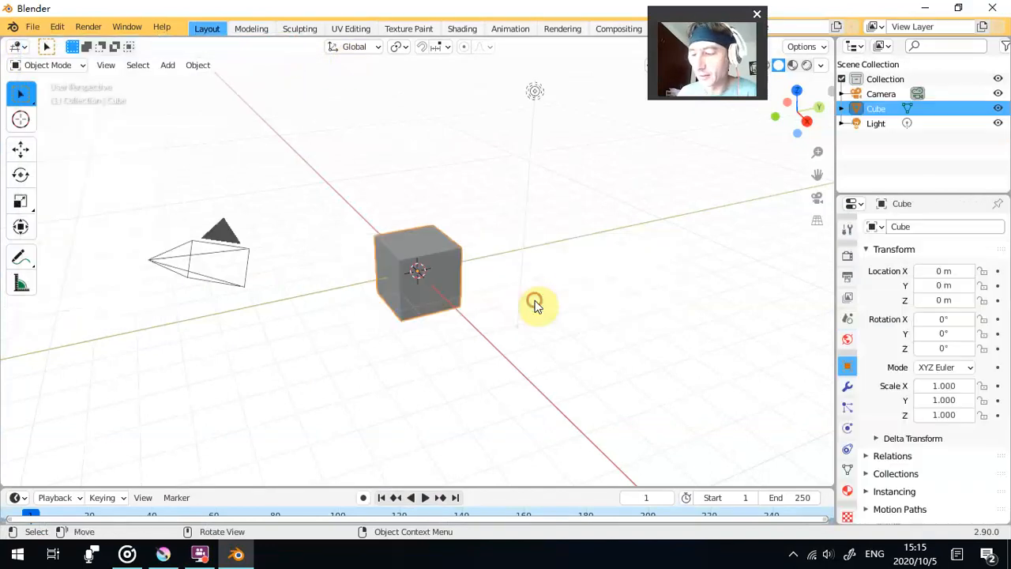
- Delete the default camera and light from the scene
left_click(222, 257)
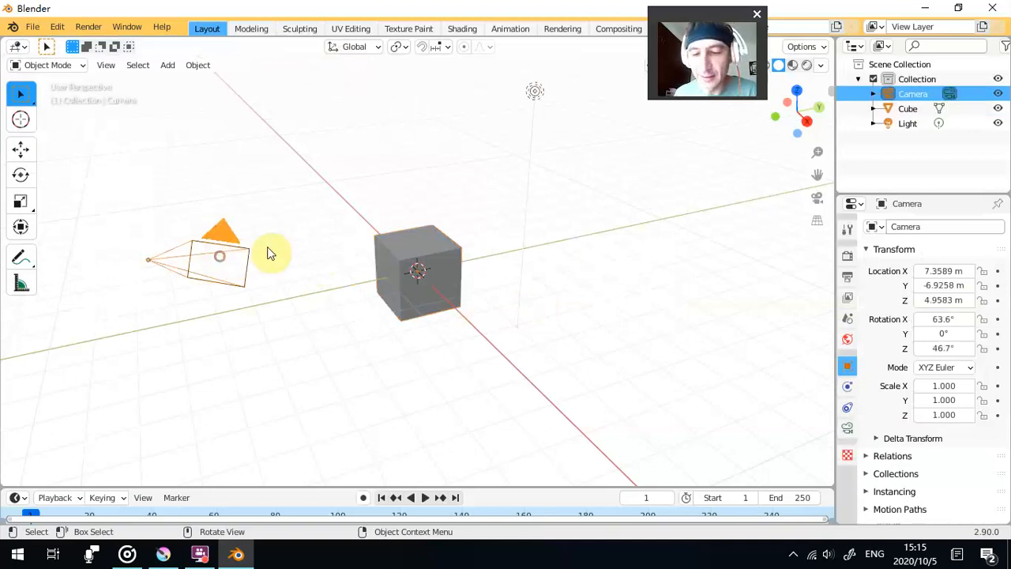
key("Delete")
left_click(534, 93)
key("Delete")
- Enable snapping and move the cube up the Z axis to 1 m with the Move tool
left_click(443, 246)
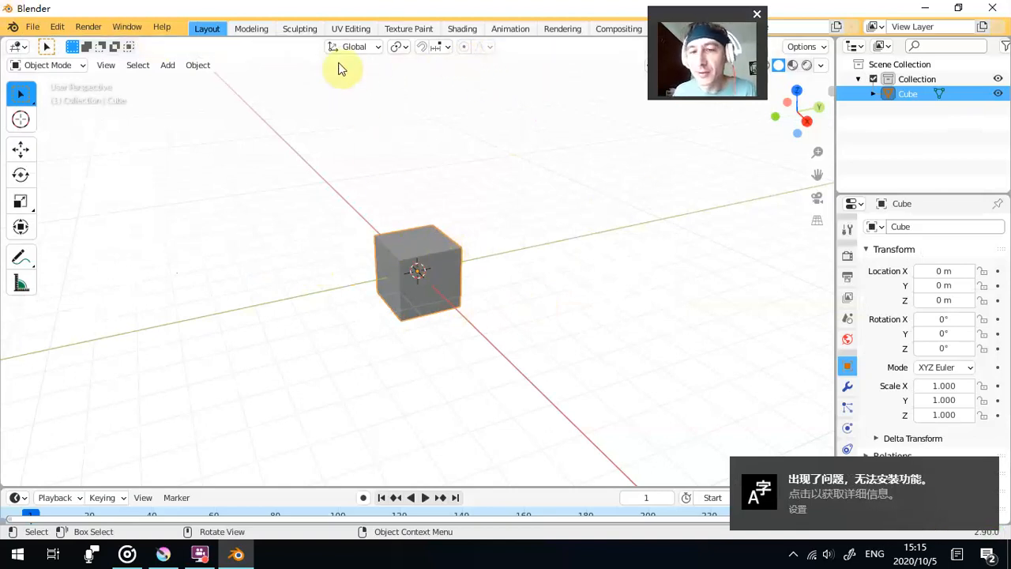
left_click(422, 47)
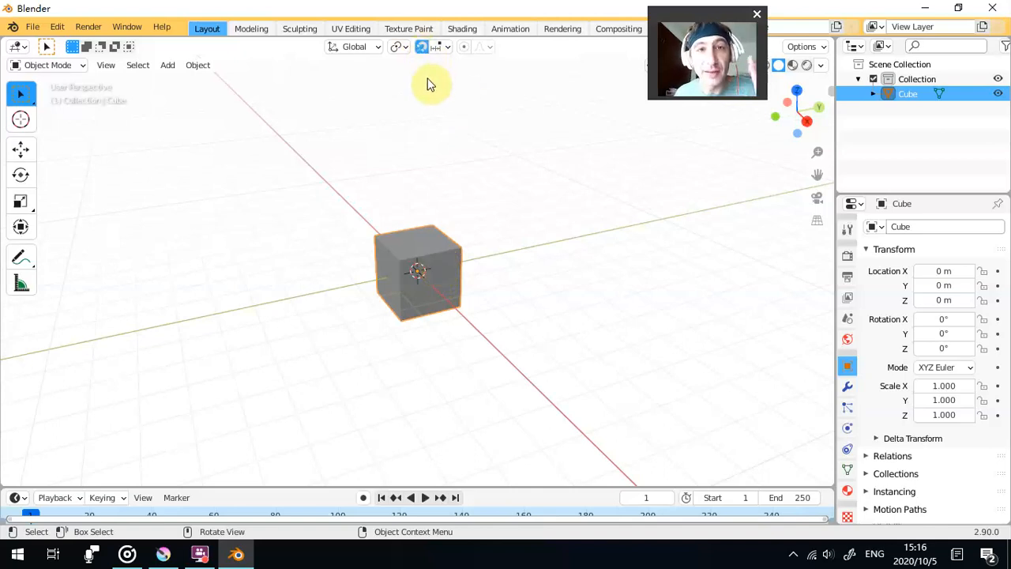
left_click(27, 151)
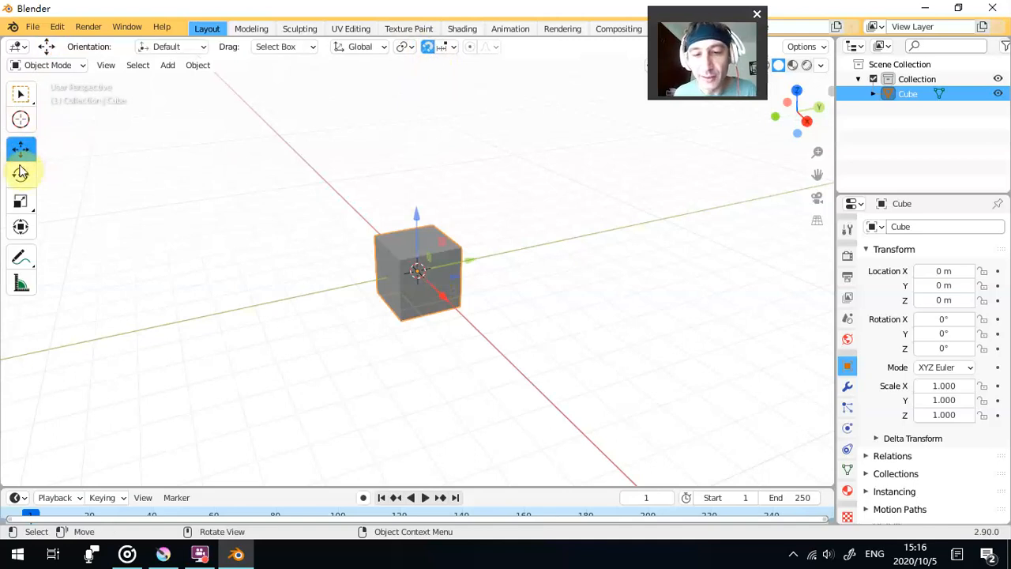
left_click_drag(416, 215, 417, 186)
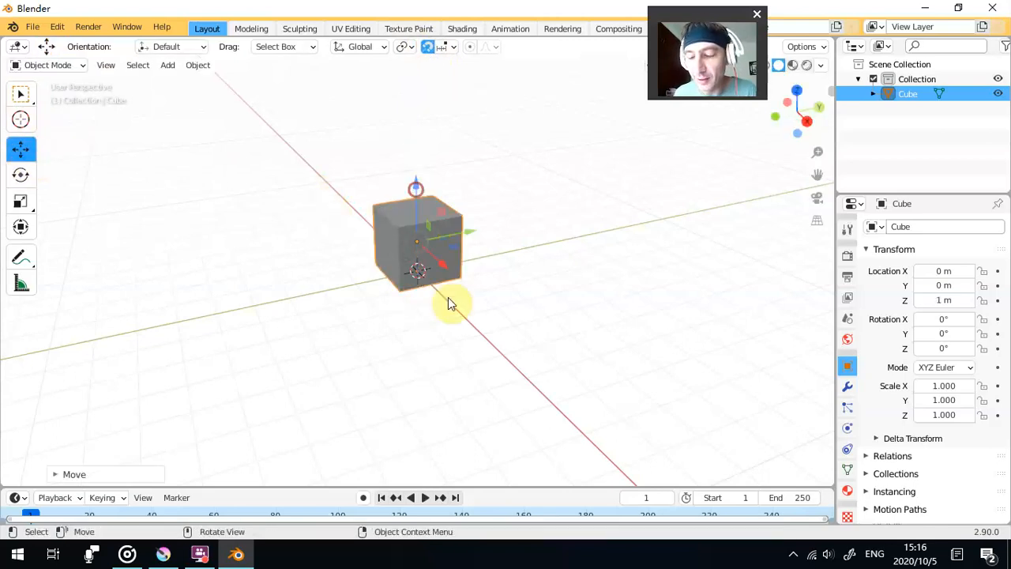
left_click_drag(447, 293, 444, 232)
scroll(443, 233, "up", 5)
left_click_drag(381, 243, 436, 296)
scroll(380, 260, "down", 1)
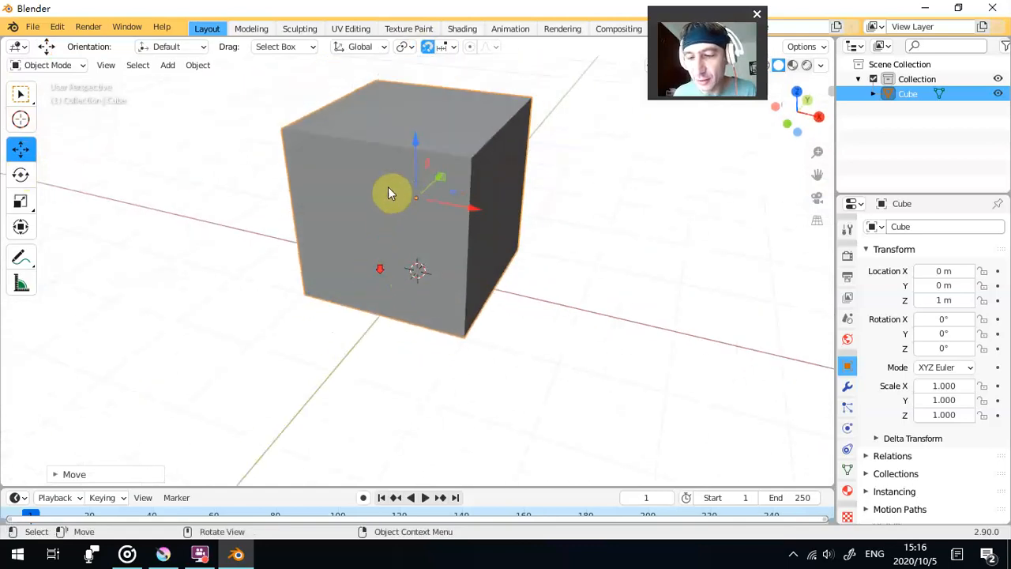
- Try raising the cube to 1.151 m on Z with snapping off, undo the move and turn snapping back on
left_click_drag(417, 151, 398, 211)
left_click(427, 46)
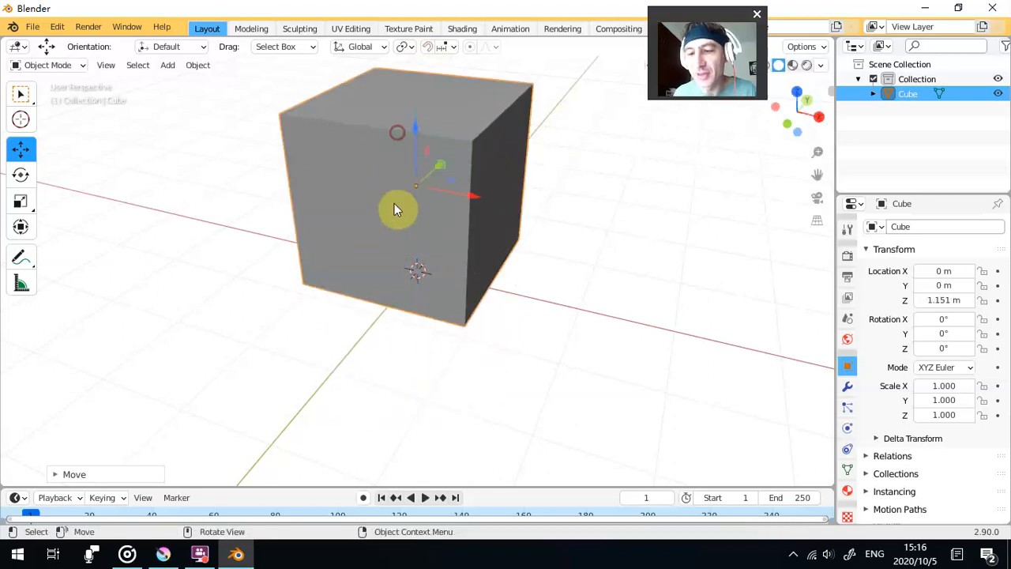
key("ctrl+z")
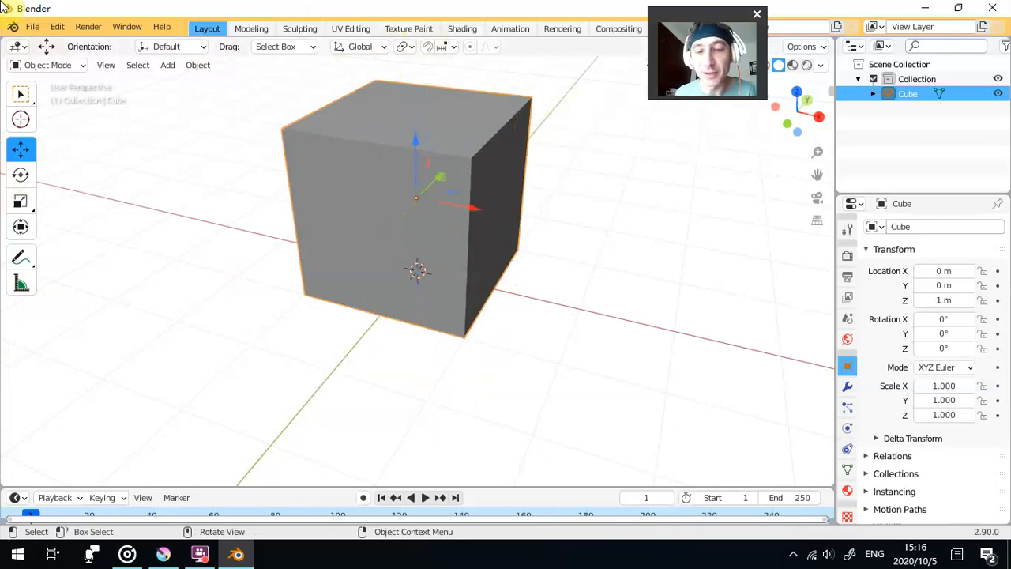
left_click(427, 46)
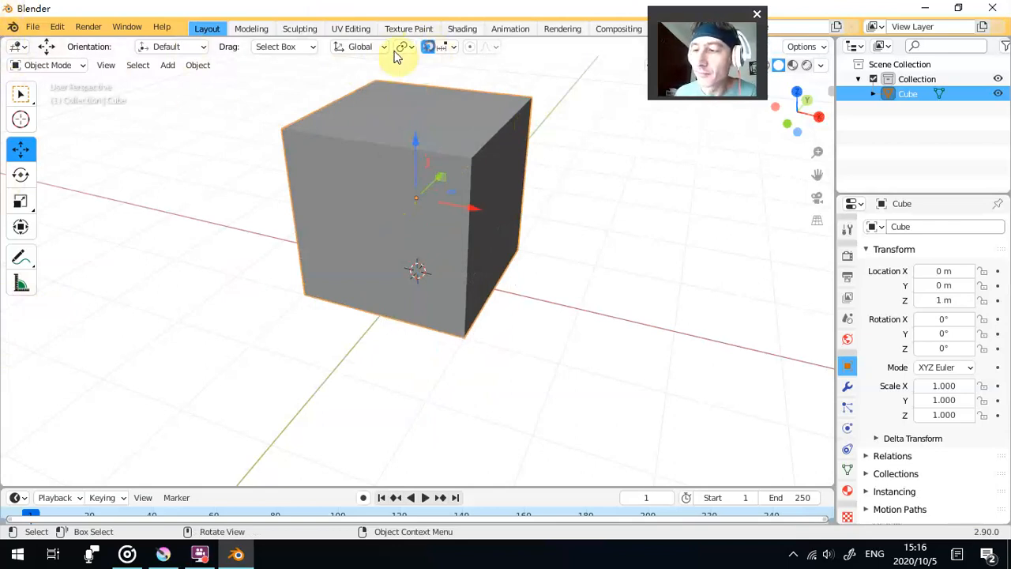
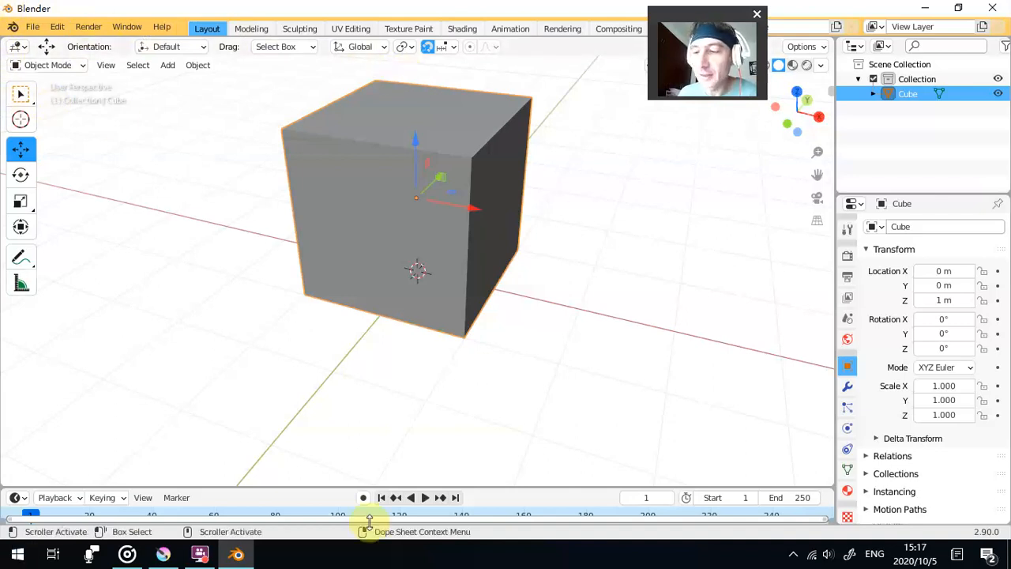
- Try stacking a duplicate of the cube on top of it at 3 m along Z, and undo the duplication
left_click_drag(414, 141, 413, 112)
mouse_move(433, 207)
left_mouse_down()
mouse_move(392, 209)
mouse_move(420, 202)
left_mouse_up()
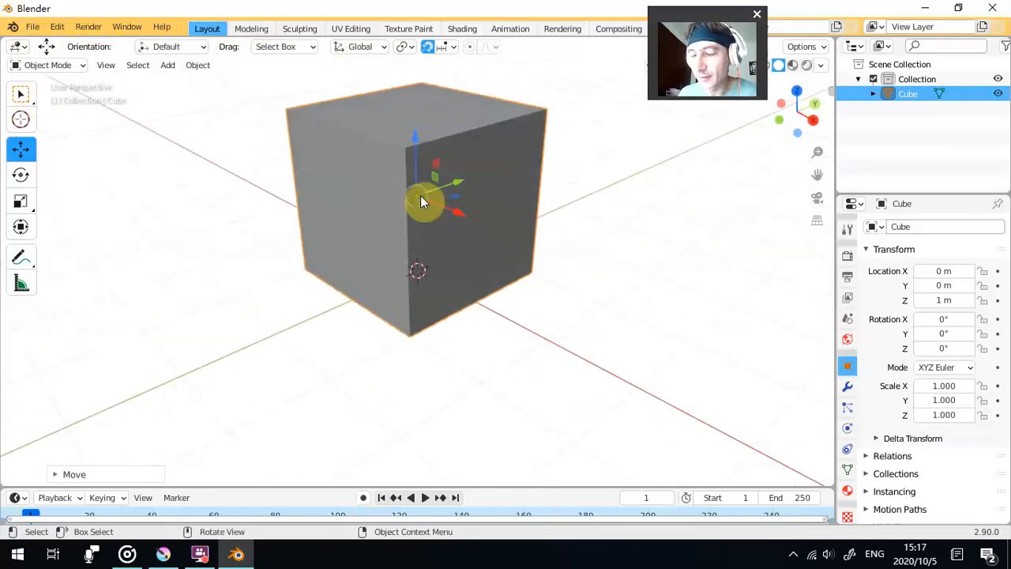
scroll(419, 201, "down", 4)
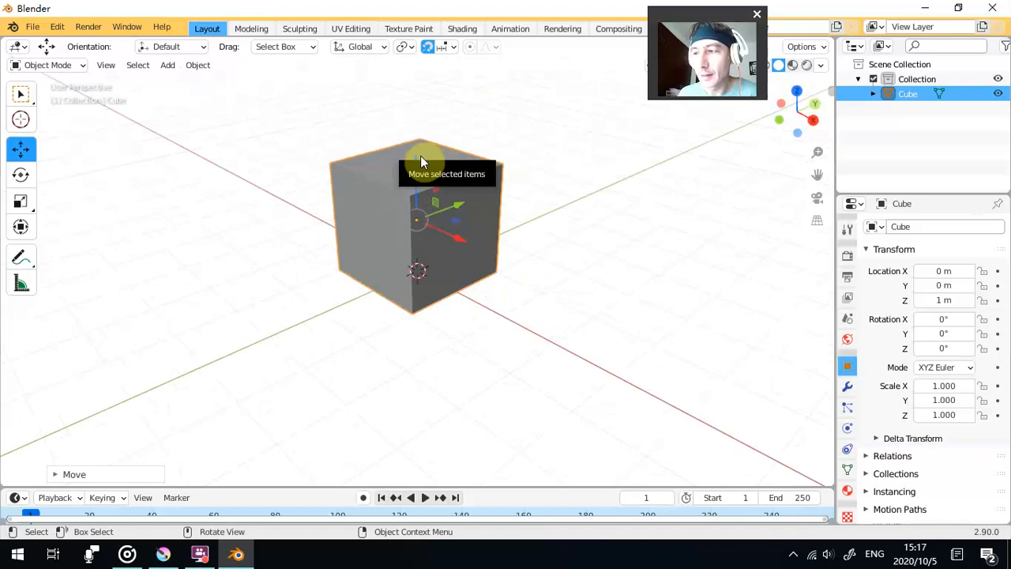
left_click_drag(457, 207, 473, 229)
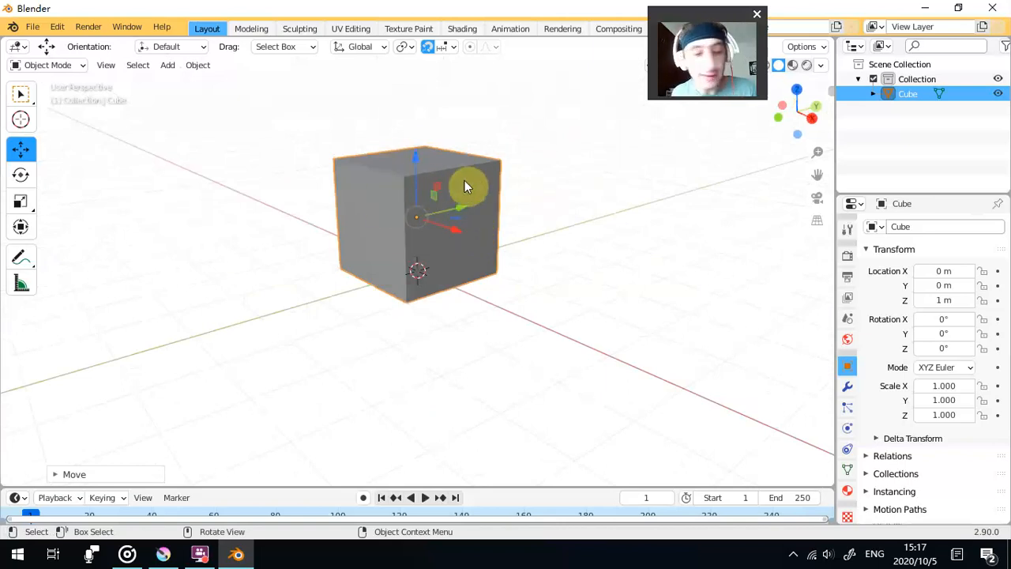
key("shift")
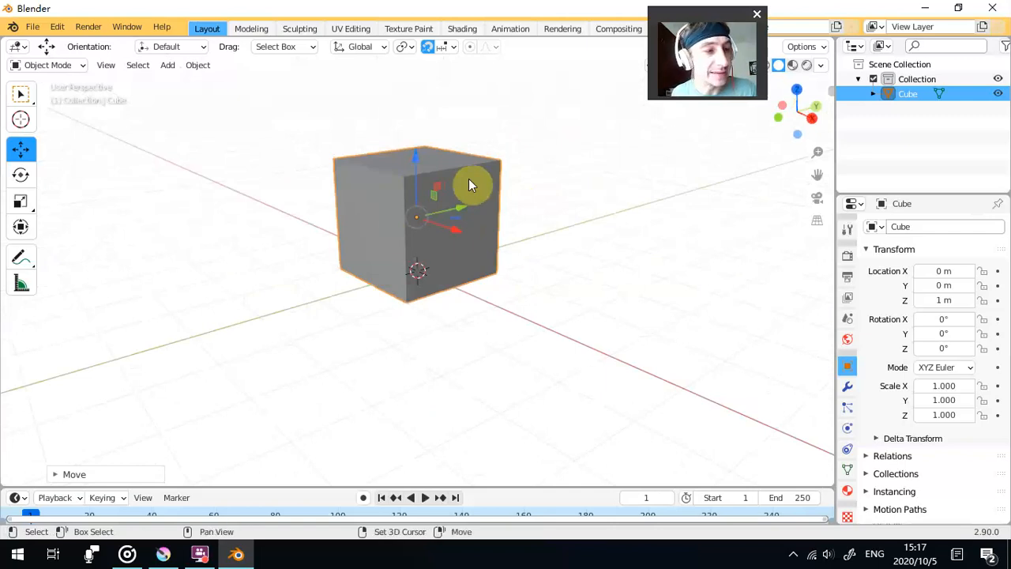
key("shift+d")
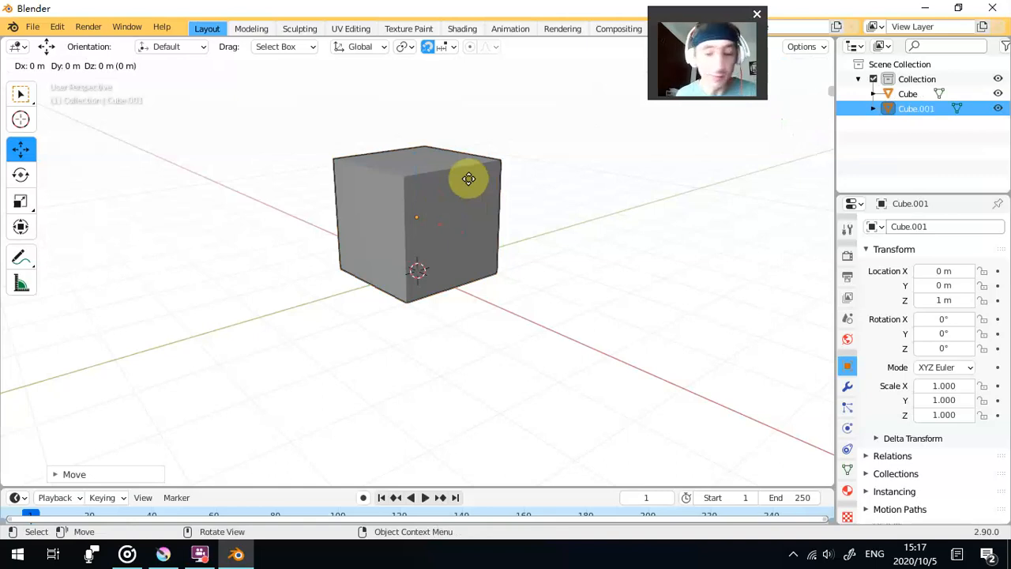
key("z")
left_click_drag(469, 178, 475, 122)
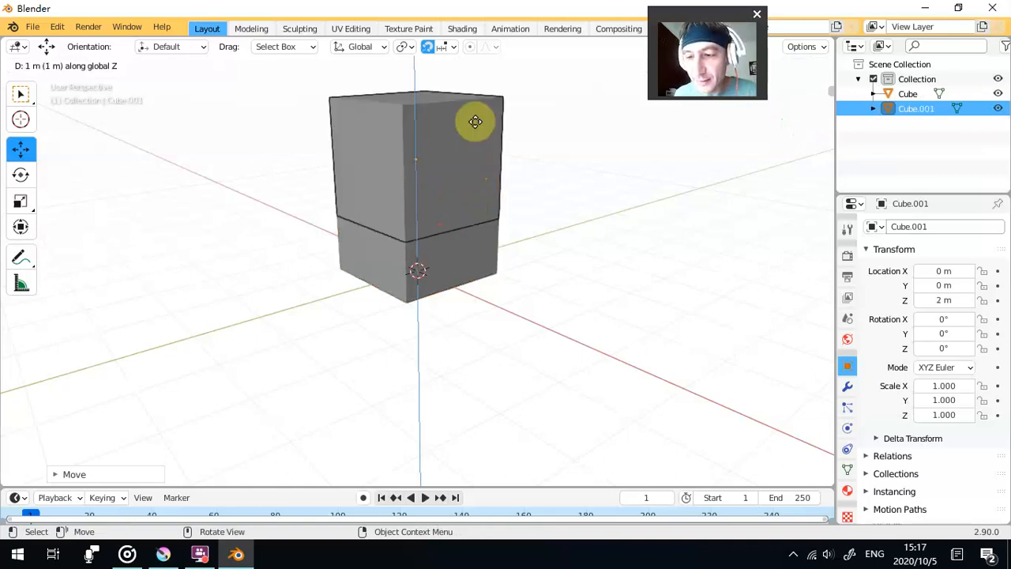
left_click(481, 86)
left_click_drag(489, 200, 424, 267)
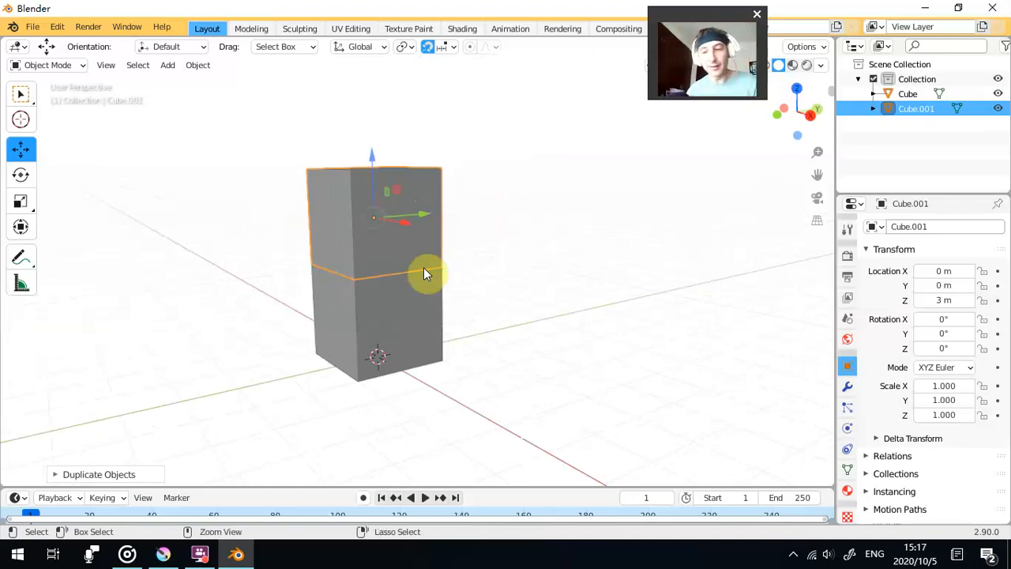
key("ctrl+z")
- Select the original cube and set its origin to the 3D cursor at the centre of its base
left_click(444, 210)
left_click(427, 300)
scroll(396, 371, "up", 5)
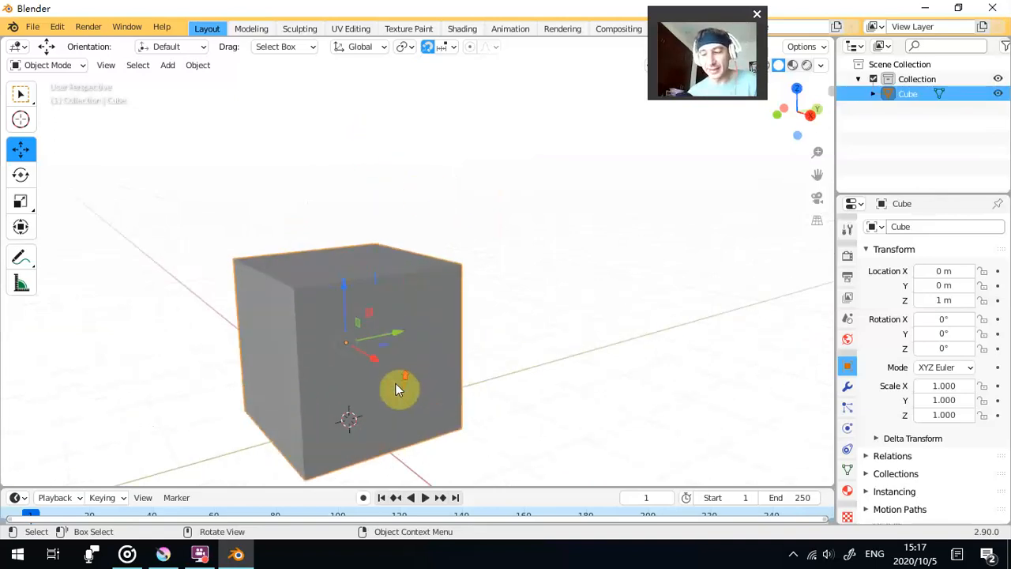
scroll(389, 333, "up", 2)
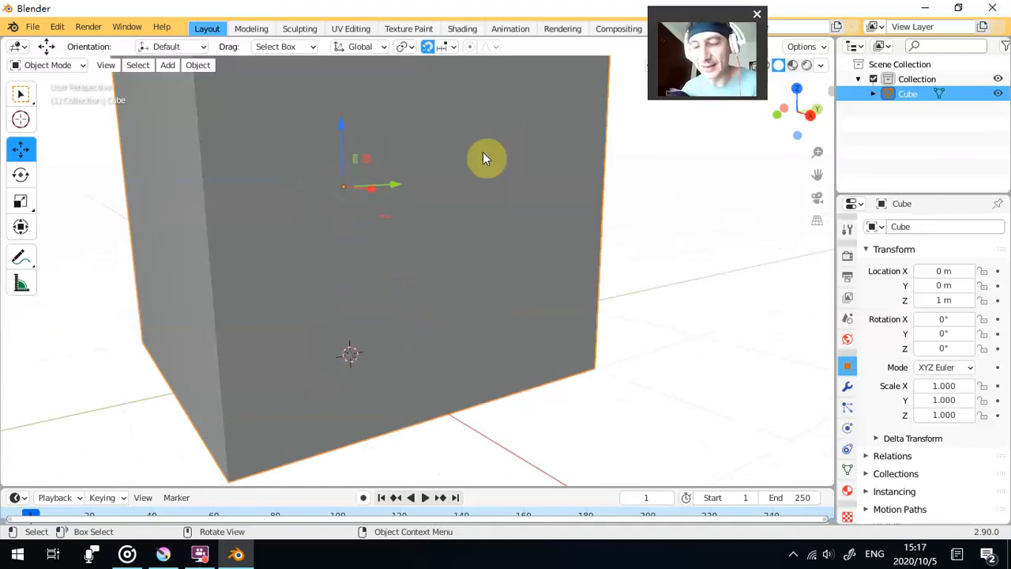
scroll(481, 162, "down", 4)
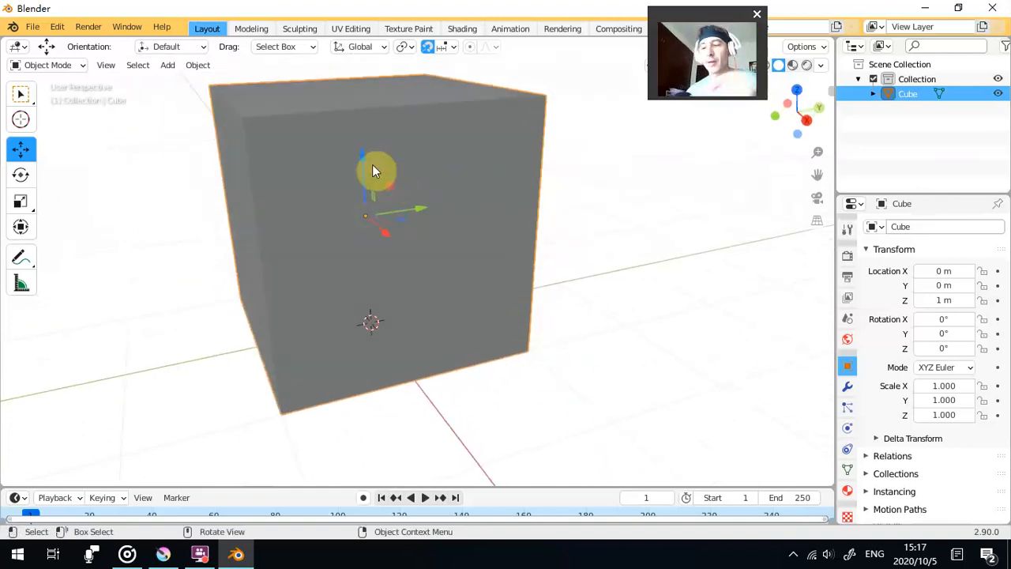
right_click(479, 188)
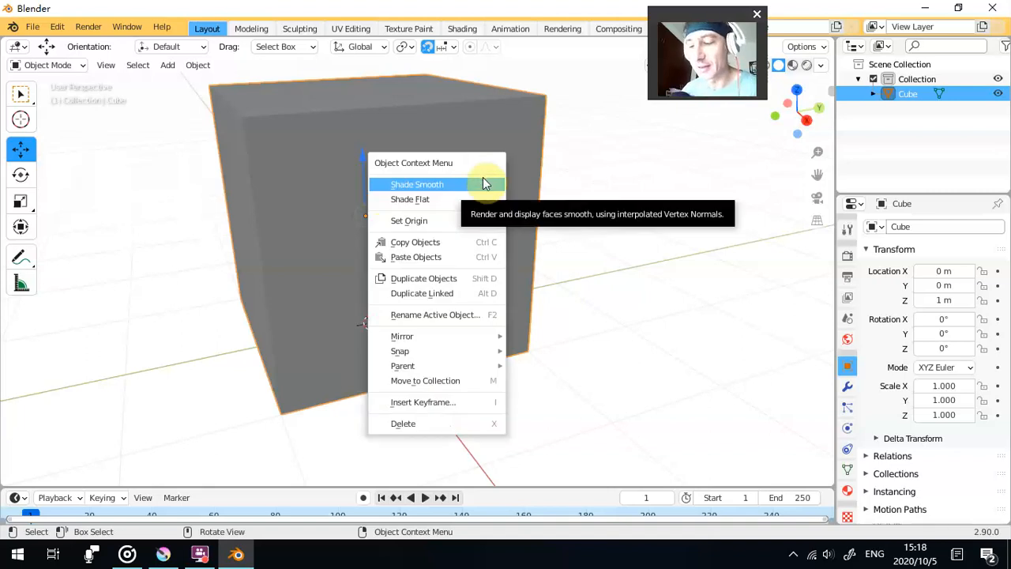
mouse_move(468, 229)
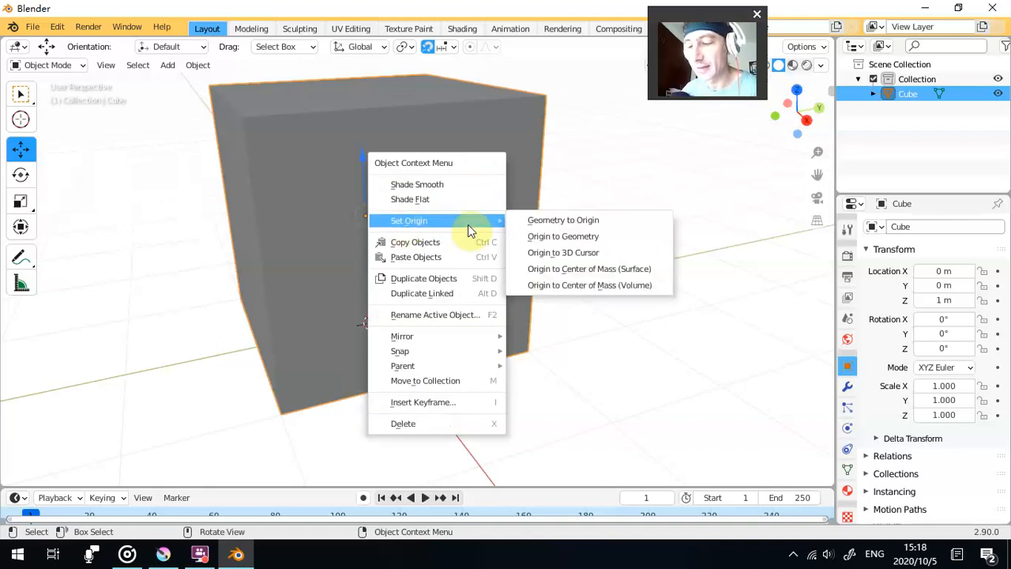
left_click(574, 254)
- Examine the cube's new origin and its base against the grid floor in perspective and in the front orthographic view
left_click_drag(503, 286, 482, 270)
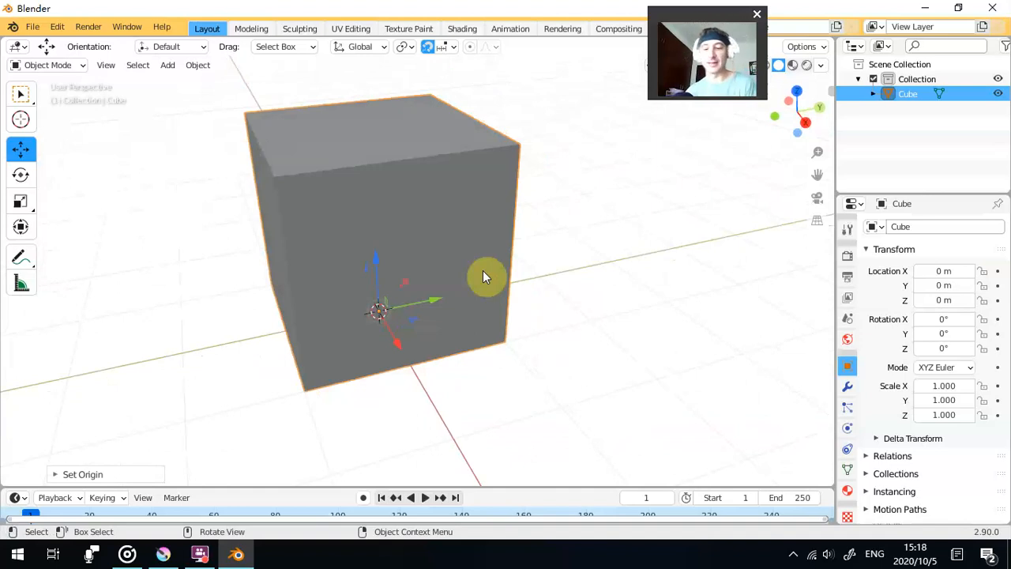
scroll(542, 275, "down", 2)
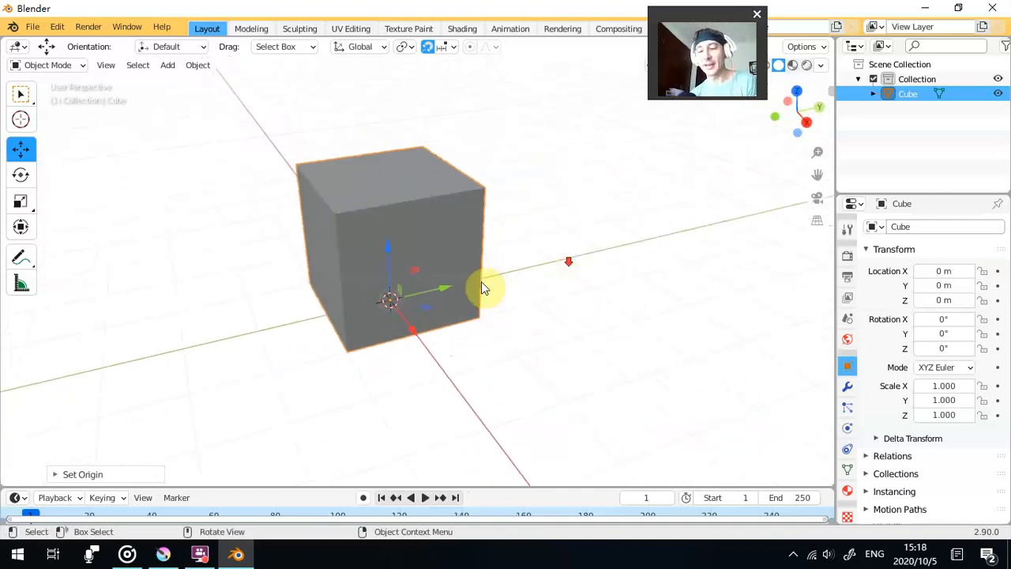
left_click_drag(305, 300, 277, 312)
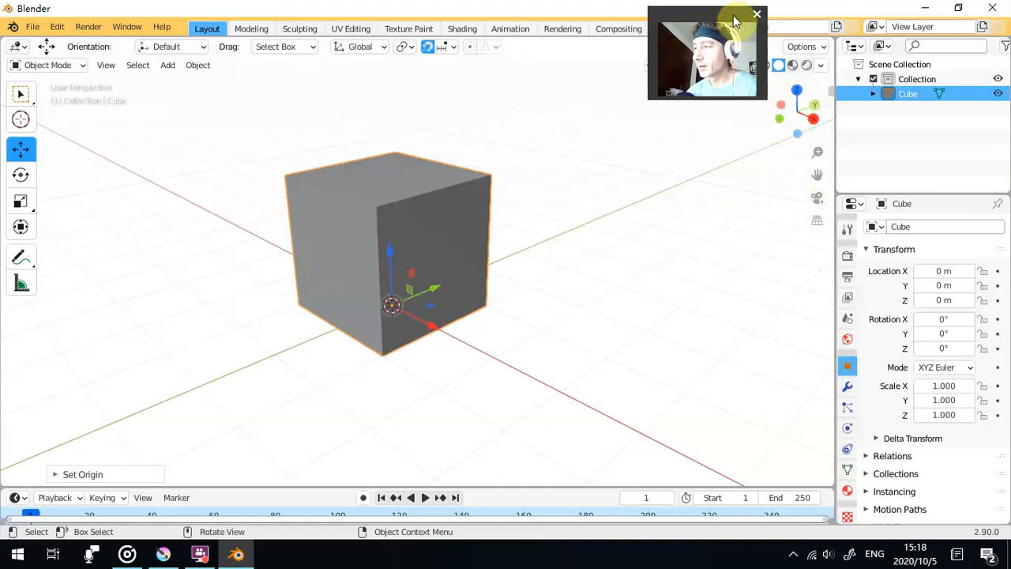
left_click_drag(734, 27, 722, 57)
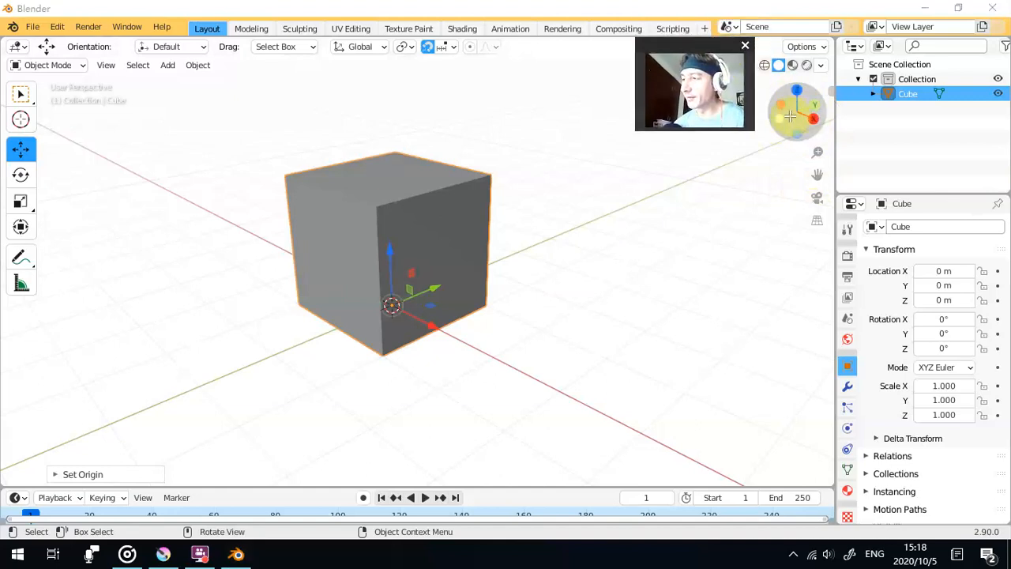
left_click(789, 115)
scroll(395, 282, "up", 5)
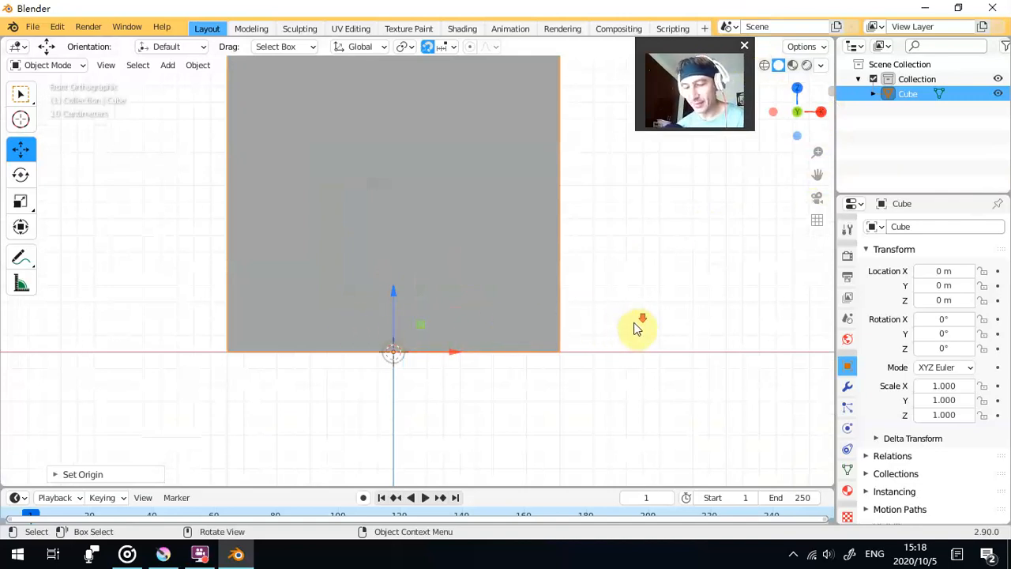
scroll(637, 316, "down", 4)
left_click_drag(636, 264, 478, 334)
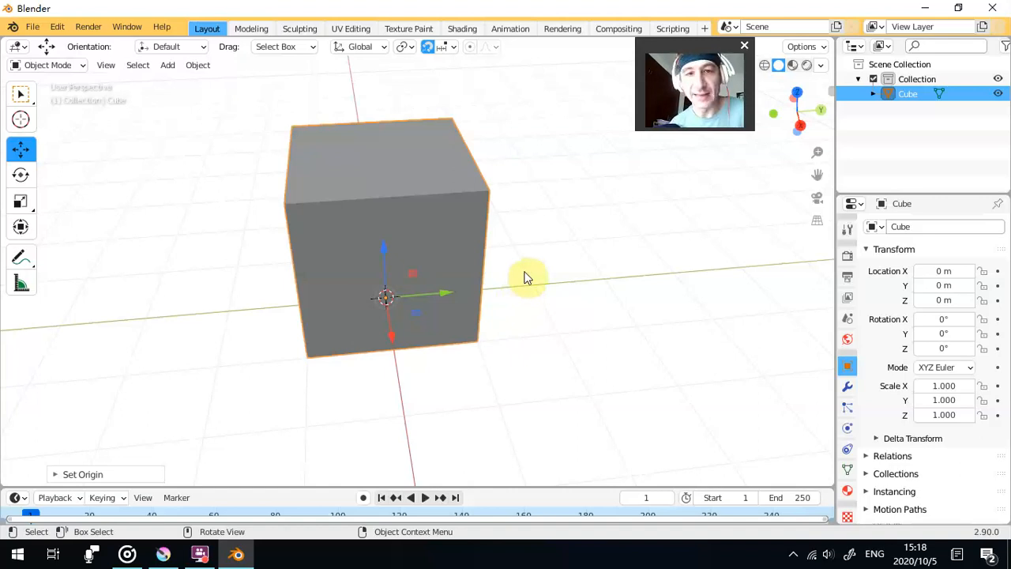
left_click(57, 26)
left_click(56, 26)
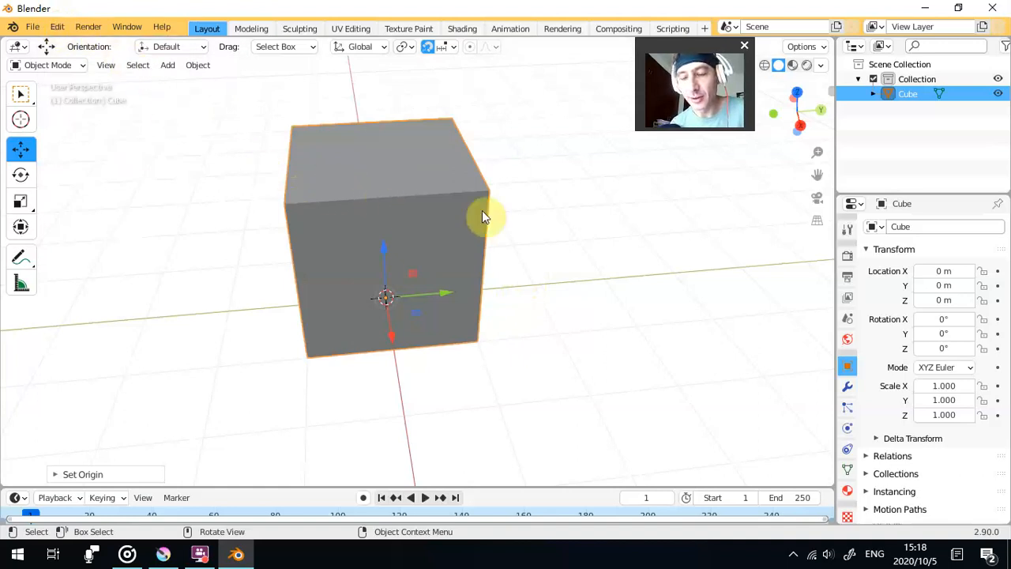
middle_click(578, 213)
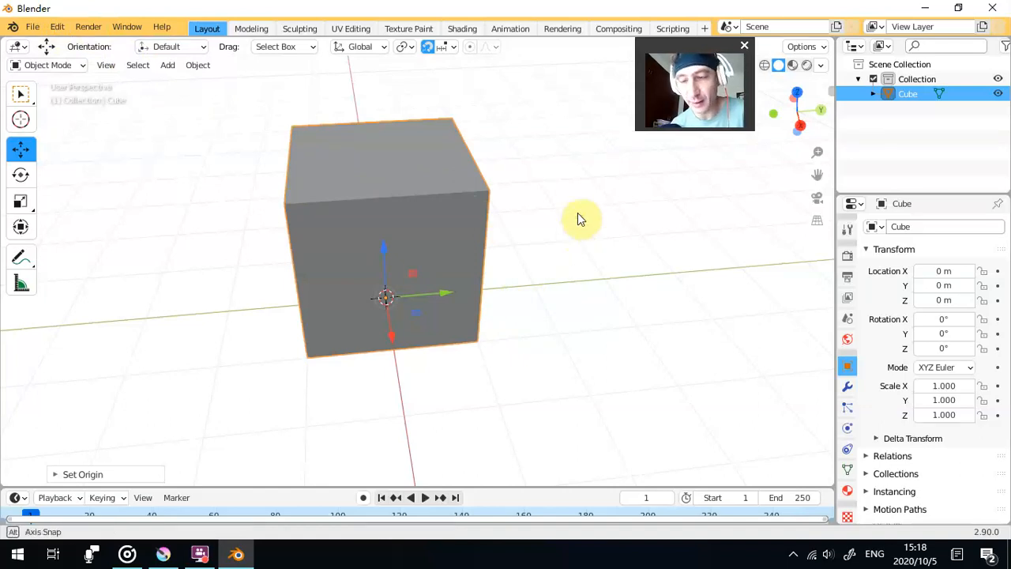
left_click_drag(578, 219, 508, 206)
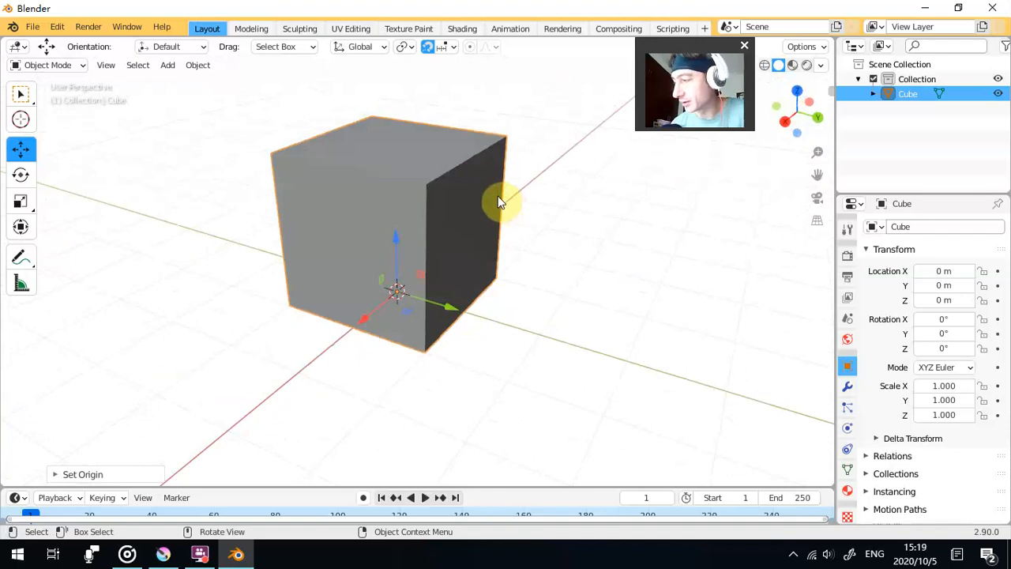
scroll(500, 204, "down", 5)
scroll(497, 203, "up", 6)
scroll(498, 203, "down", 4)
scroll(497, 204, "up", 1)
scroll(496, 199, "down", 3)
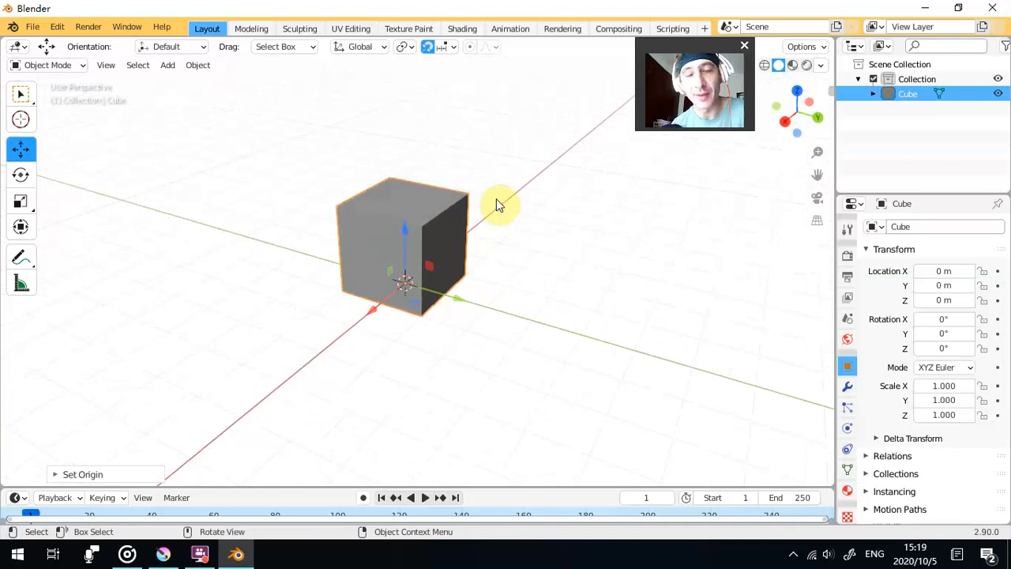
scroll(496, 205, "up", 1)
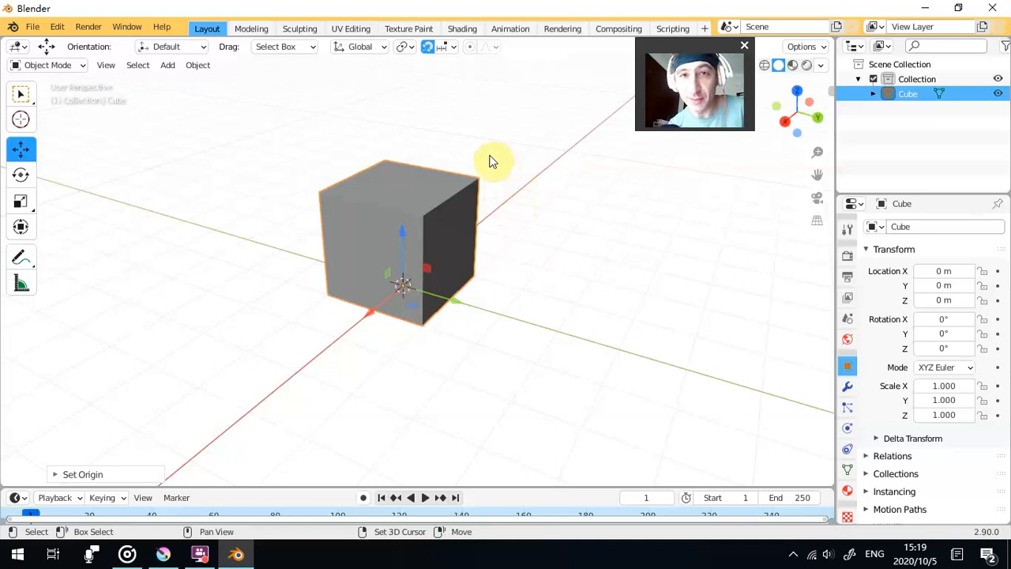
left_click_drag(576, 199, 497, 297)
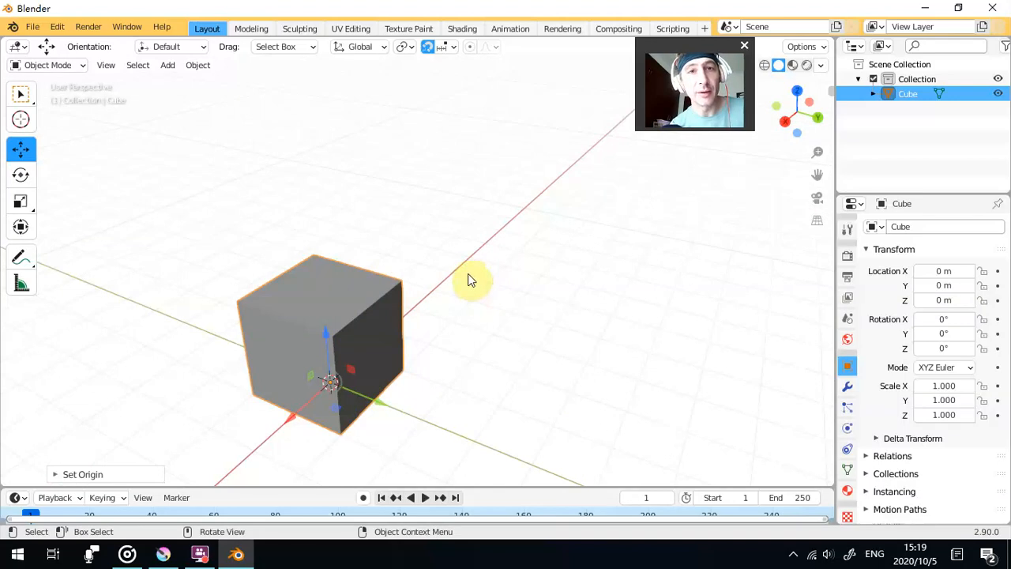
key("ctrl")
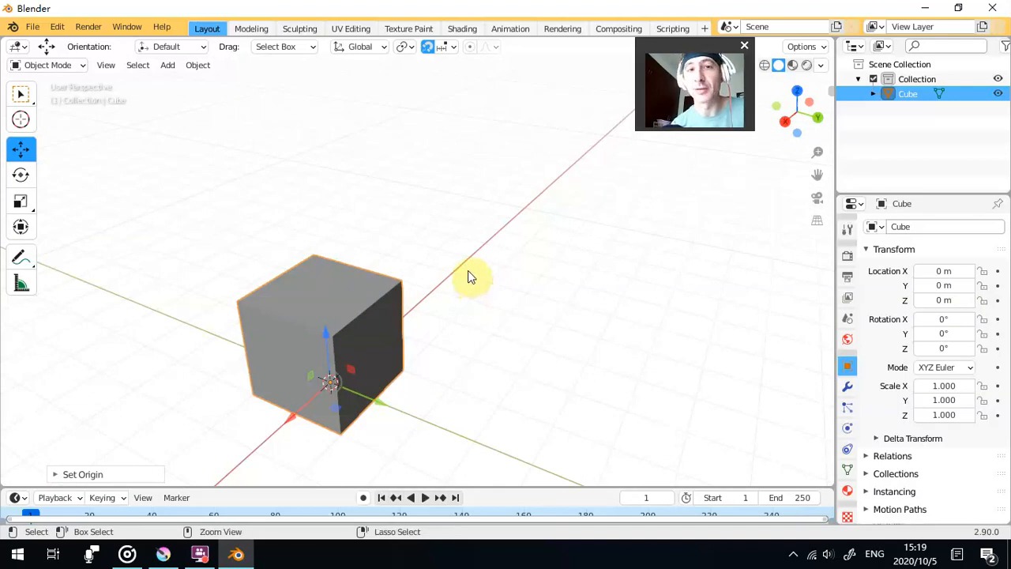
left_click_drag(483, 271, 108, 145)
left_click_drag(328, 253, 300, 168)
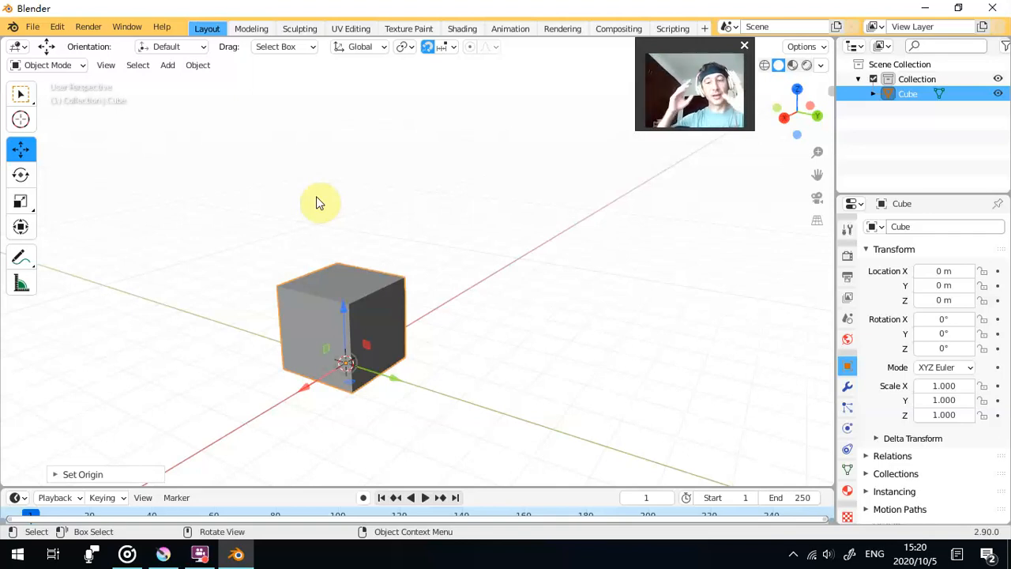
scroll(301, 328, "up", 4)
scroll(312, 328, "down", 2)
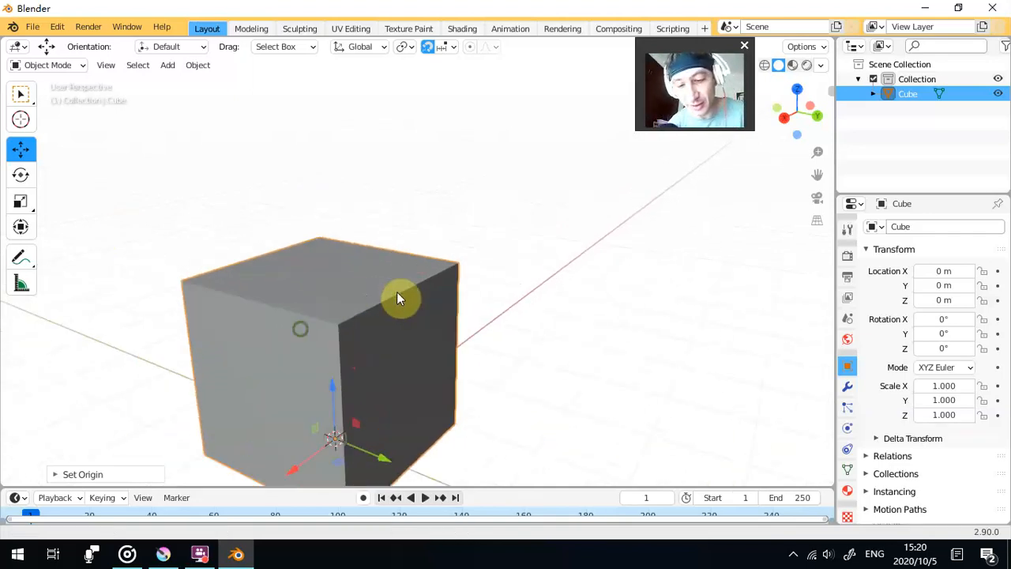
scroll(411, 242, "down", 2)
scroll(410, 238, "up", 3)
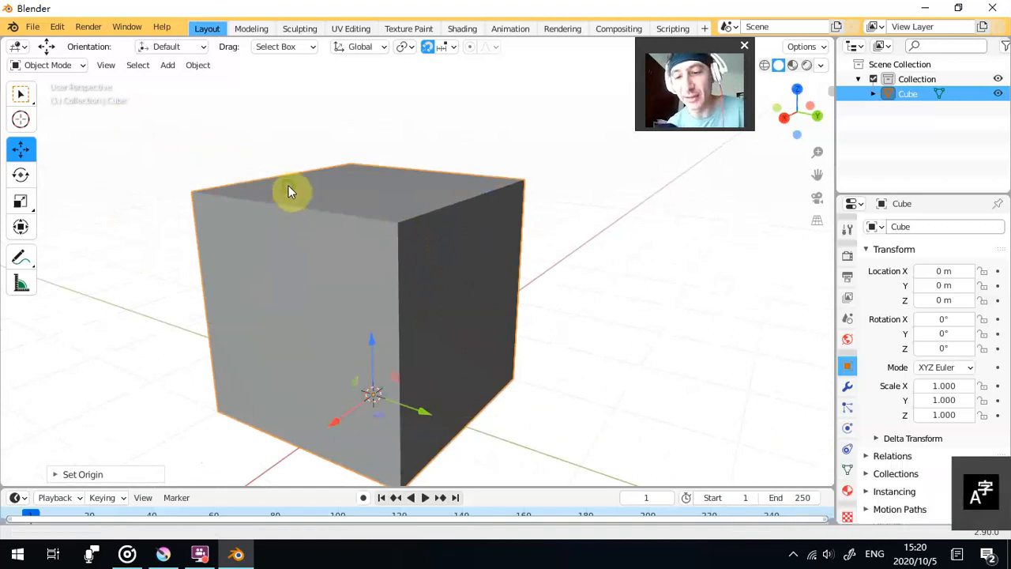
left_click_drag(290, 185, 346, 194)
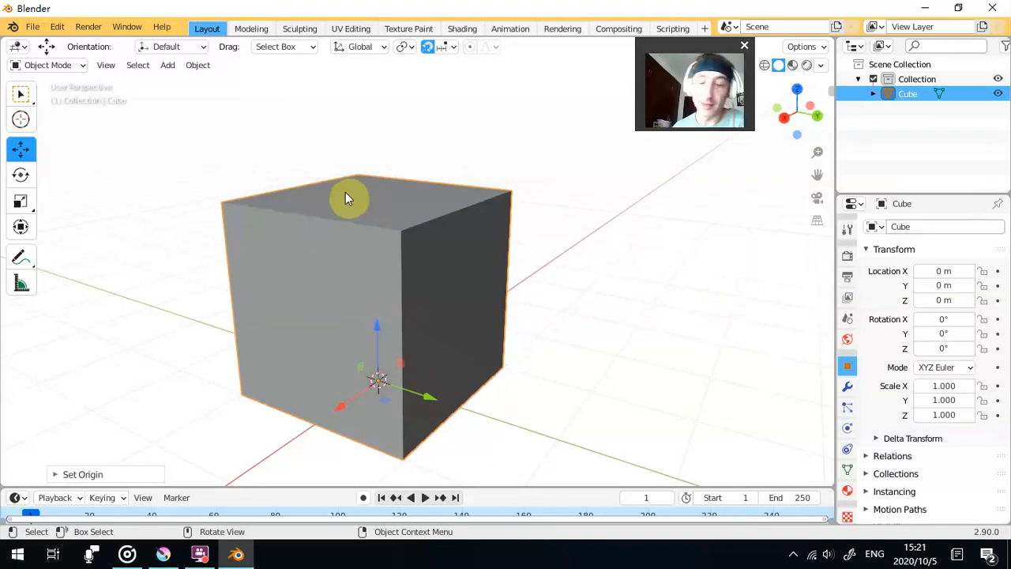
- Deselect and reselect the cube, and review its Set Origin options without applying any
left_click(434, 157)
left_click(309, 269)
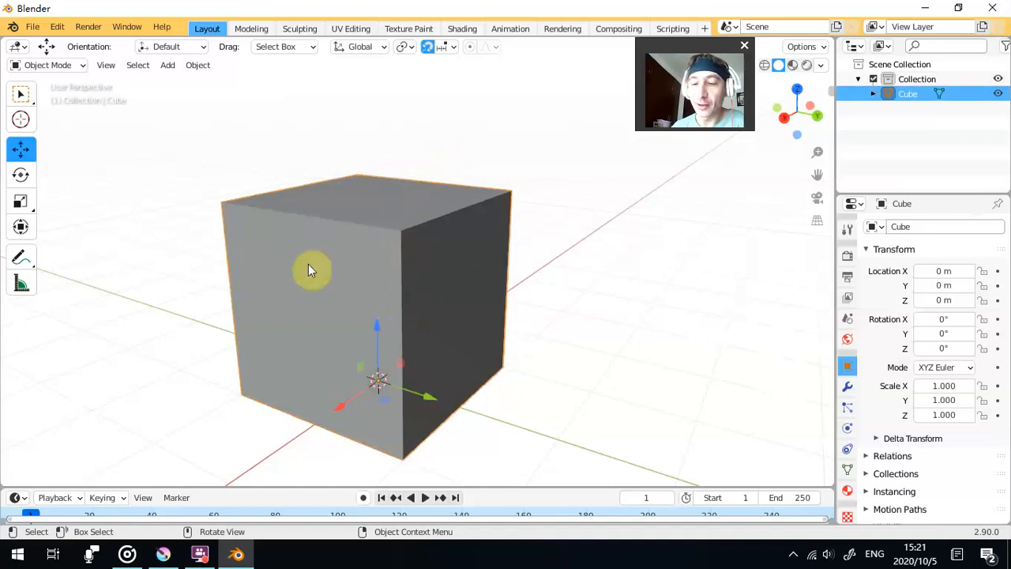
left_click(212, 120)
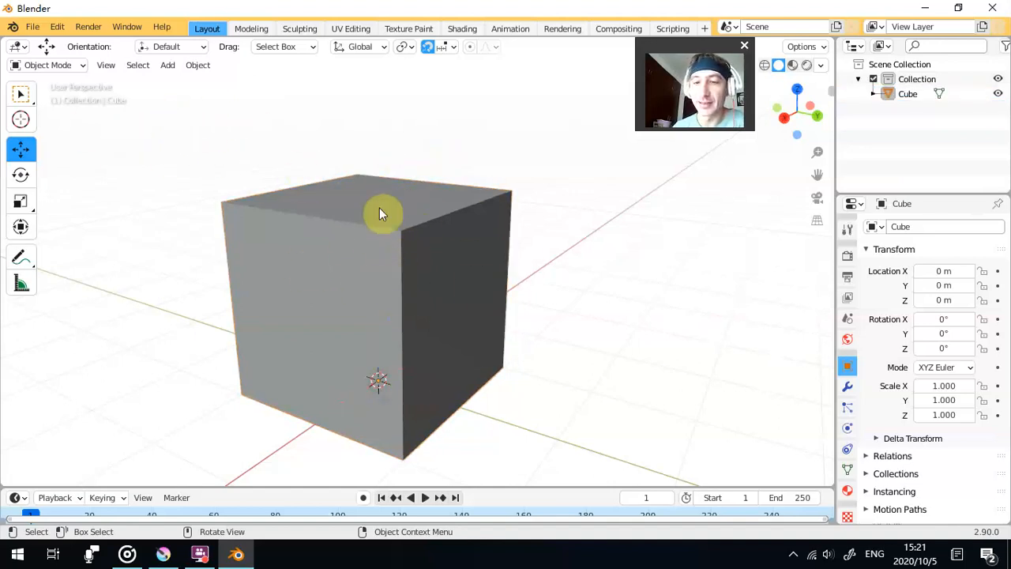
right_click(381, 237)
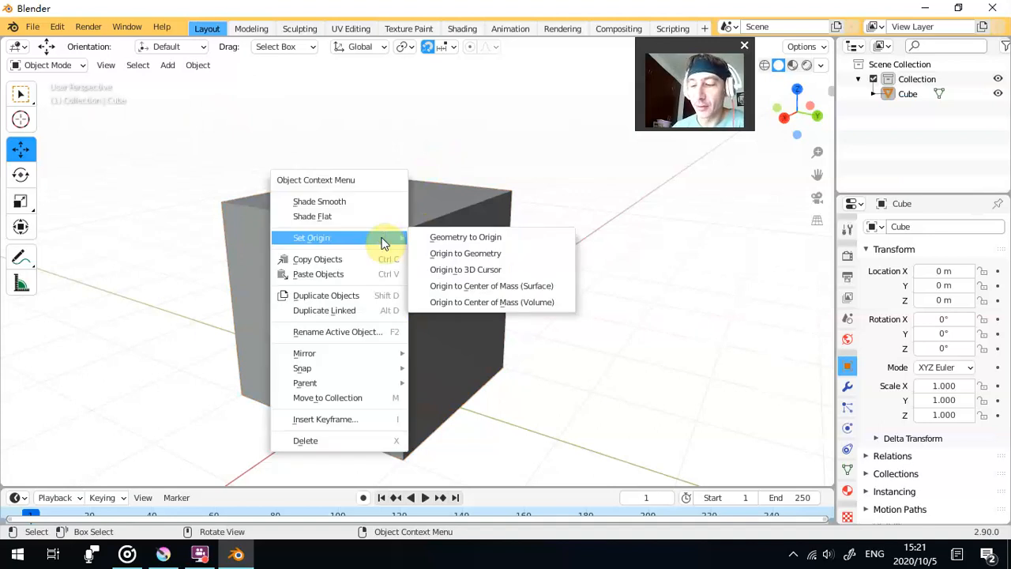
left_click(319, 121)
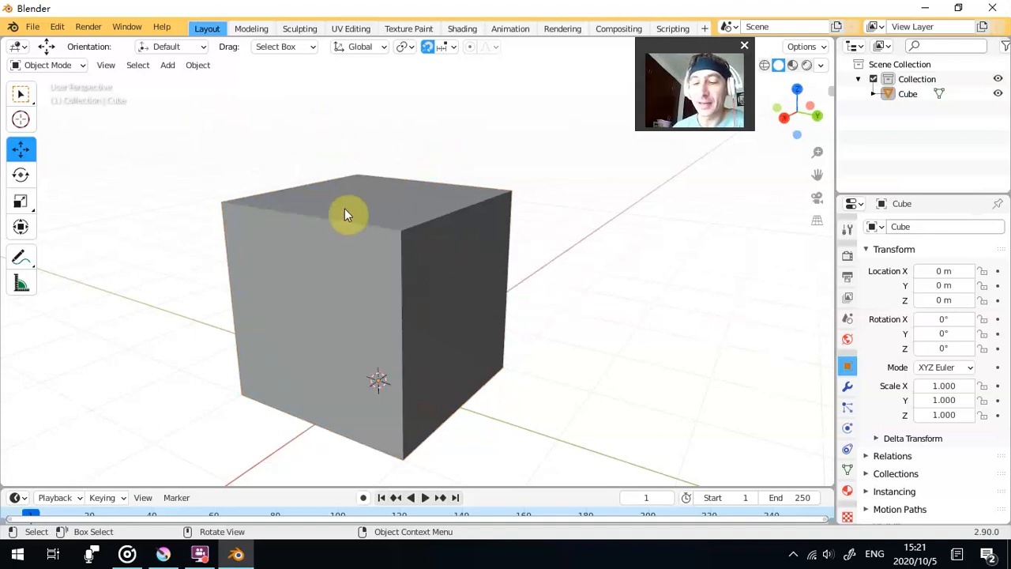
left_click(267, 314)
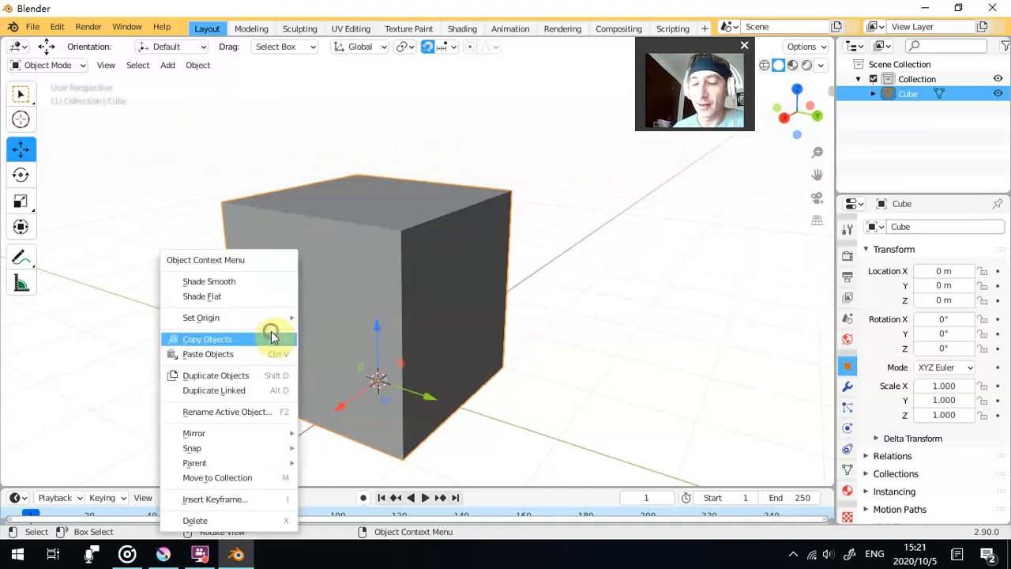
right_click(268, 338)
mouse_move(269, 317)
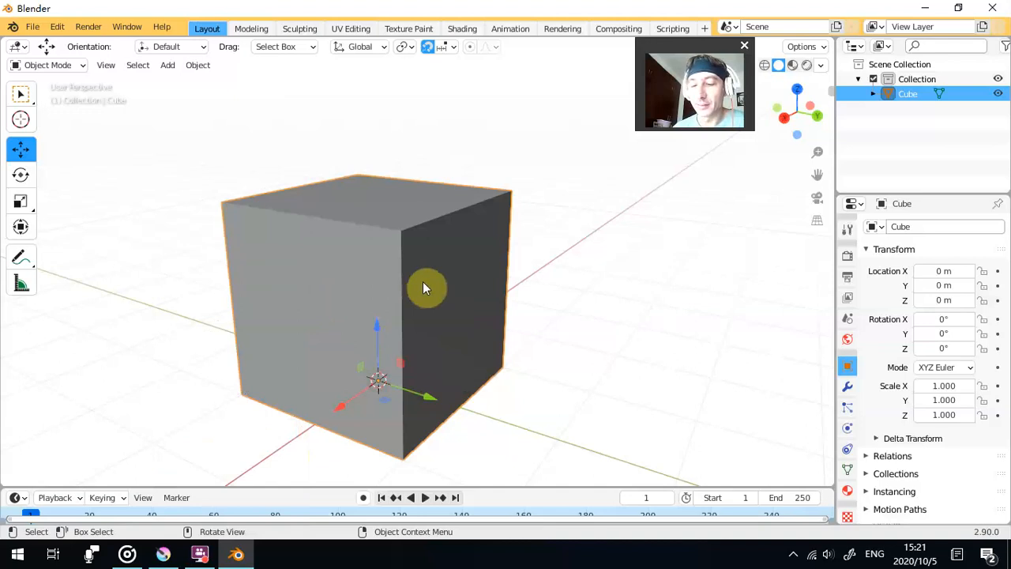
- Duplicate the cube and move the copy 2 m up along Z so it rests on top of the original
key("shift")
key("shift+d")
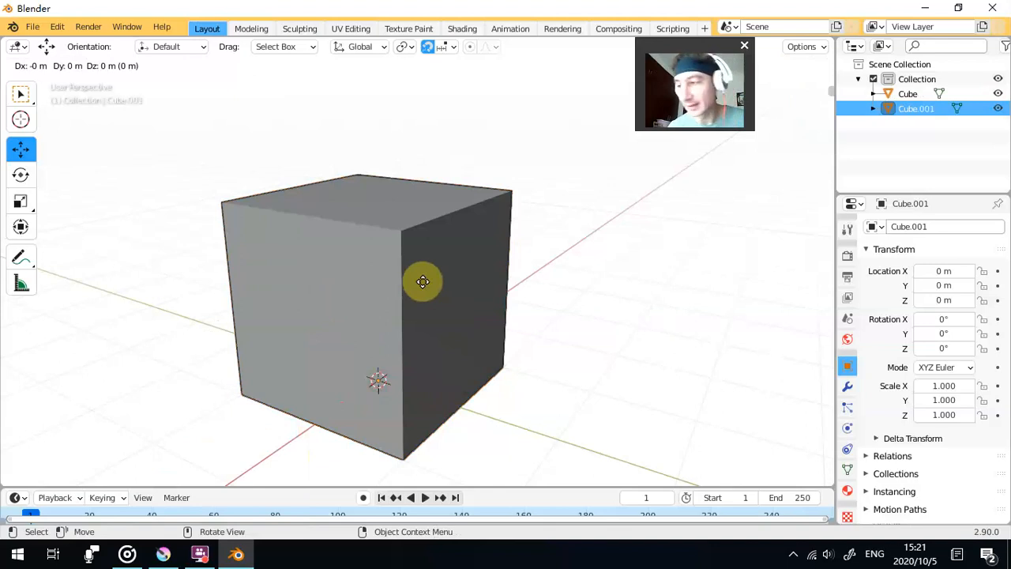
key("z")
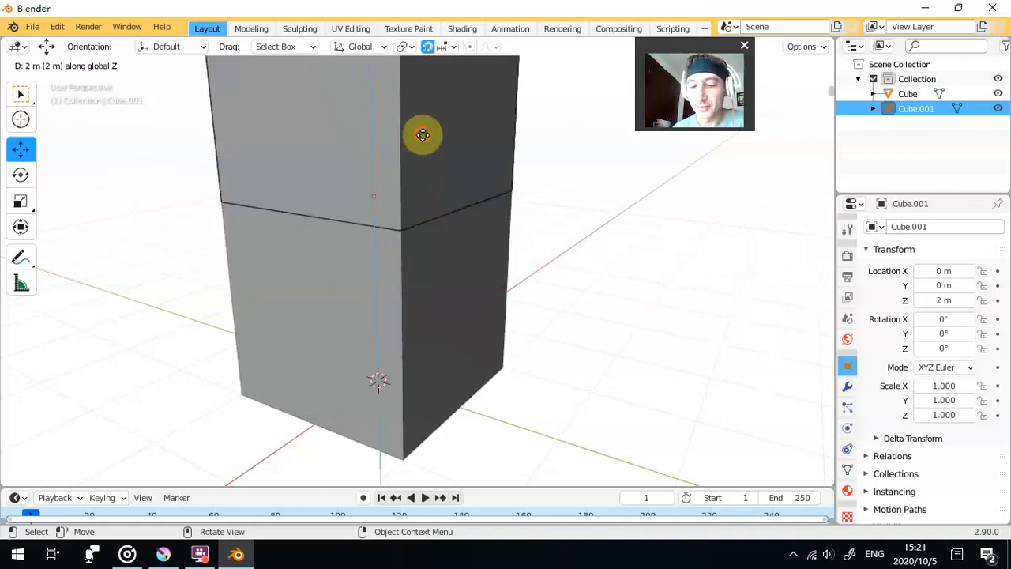
left_click(418, 134)
scroll(515, 207, "down", 5)
mouse_move(515, 203)
left_mouse_down()
mouse_move(438, 208)
mouse_move(529, 173)
mouse_move(506, 190)
left_mouse_up()
scroll(452, 217, "down", 3)
scroll(449, 226, "up", 3)
- Duplicate the upper cube and stack the copy as a third cube at 4 m along Z
left_click(451, 227)
left_click(407, 224)
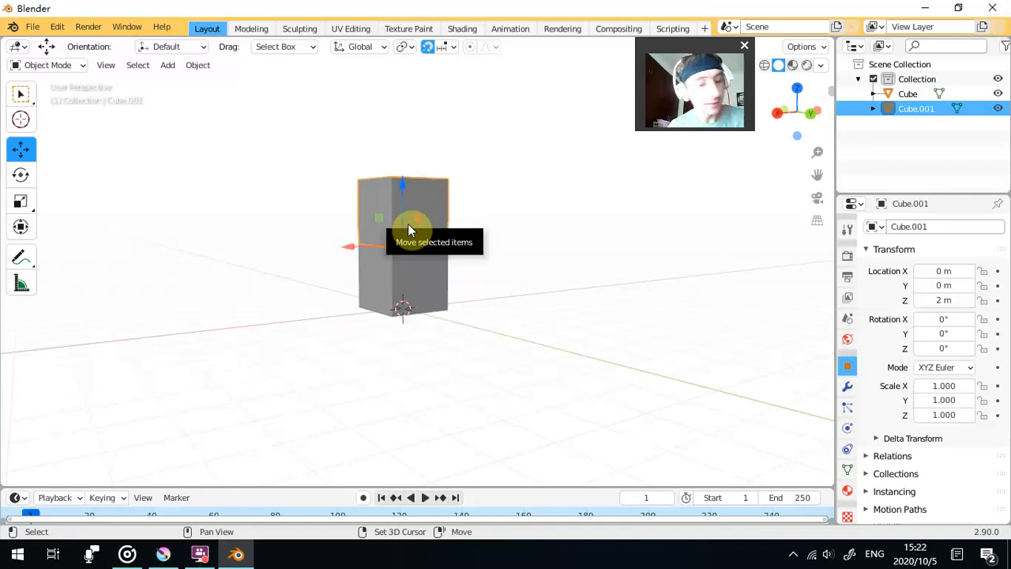
key("shift+d")
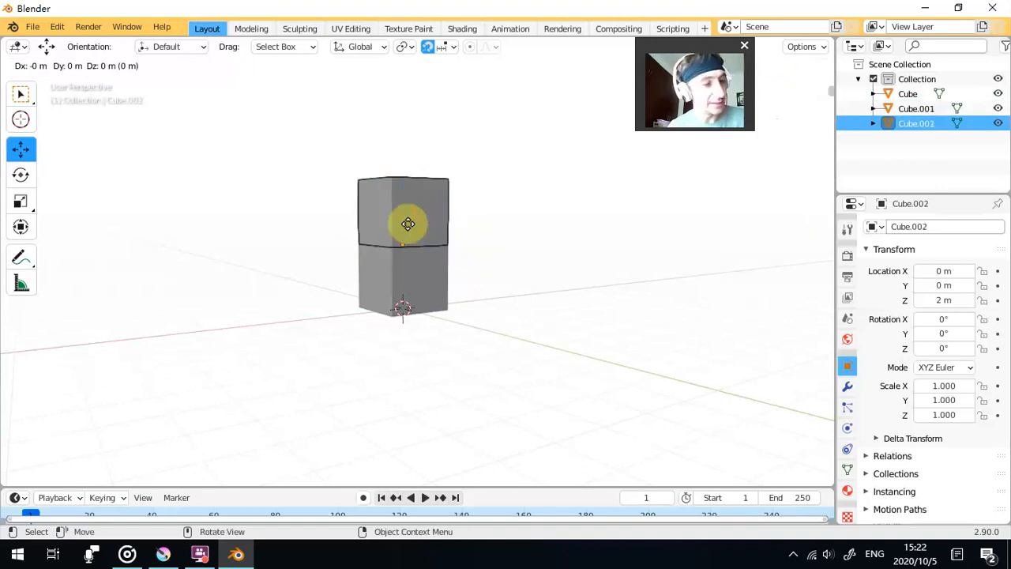
key("z")
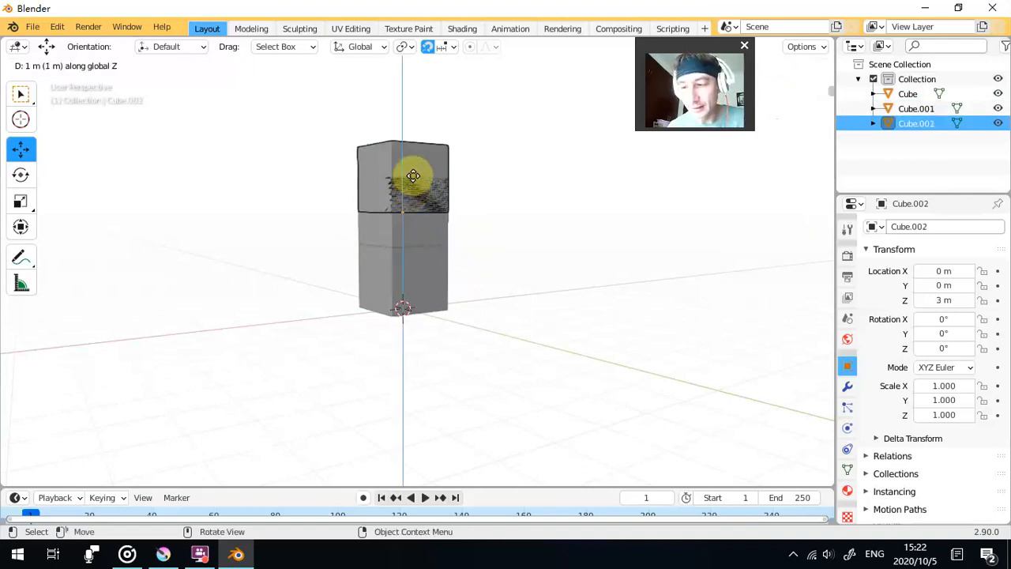
left_click(416, 167)
left_click_drag(467, 226, 503, 241)
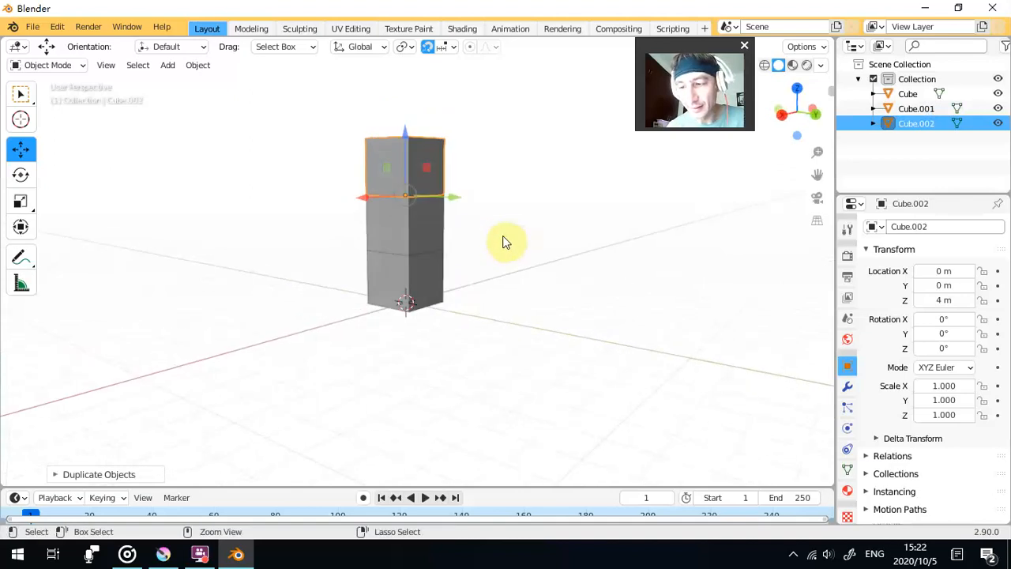
scroll(503, 224, "down", 2)
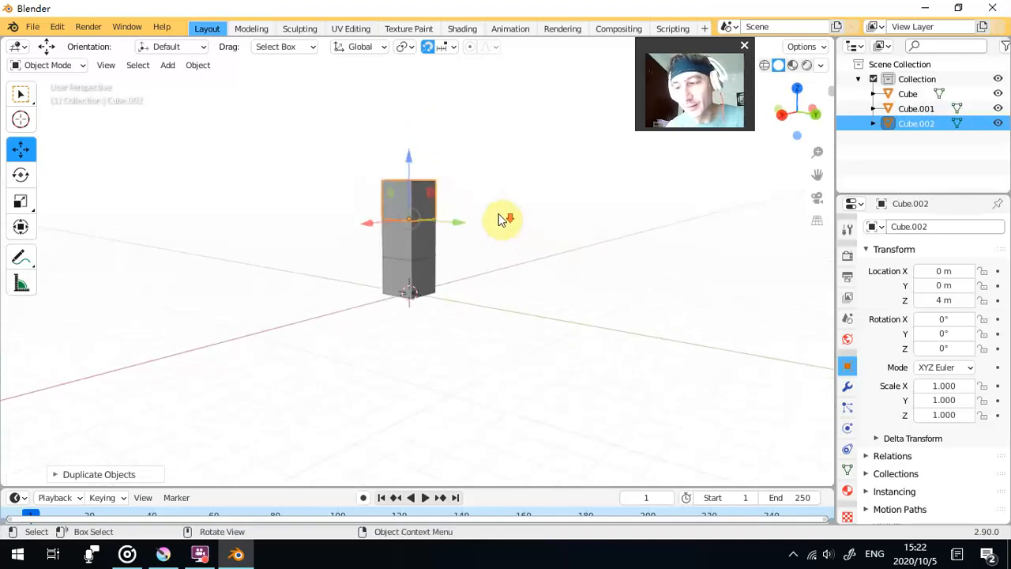
scroll(498, 218, "up", 5)
left_click_drag(509, 236, 467, 229)
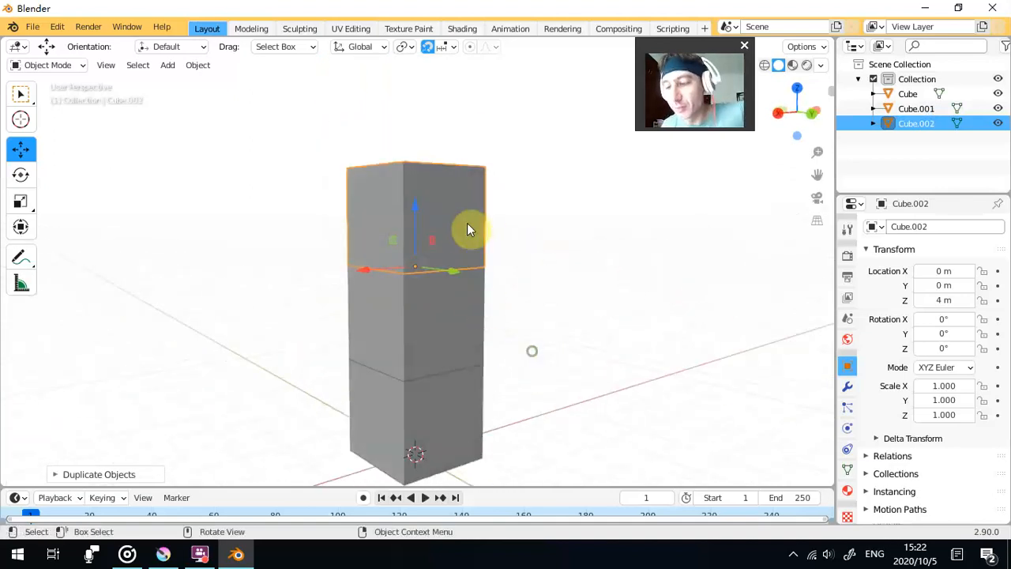
- Try moving the topmost cube along Z, and delete that cube
key("g")
key("z")
left_click(421, 217)
left_click_drag(415, 208, 420, 252)
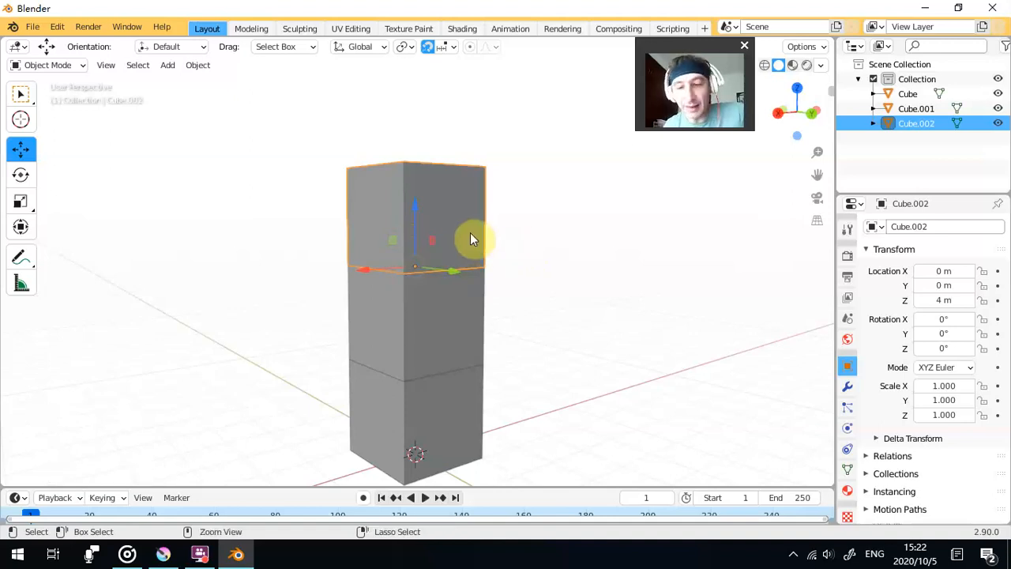
key("Delete")
- Duplicate the second cube in place and move the copy up the Z axis to 4 m with snapping on
left_click(450, 312)
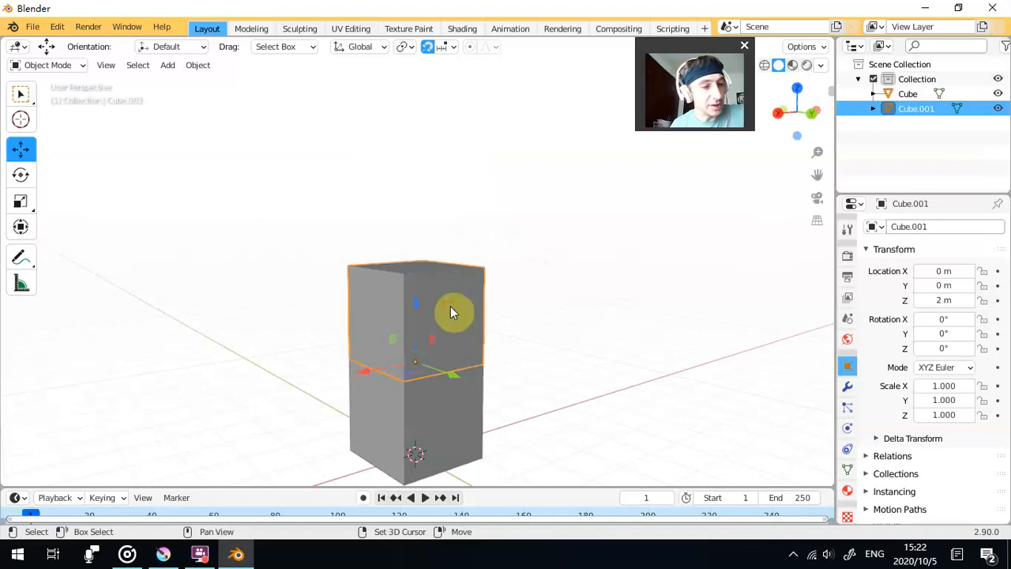
key("shift+d")
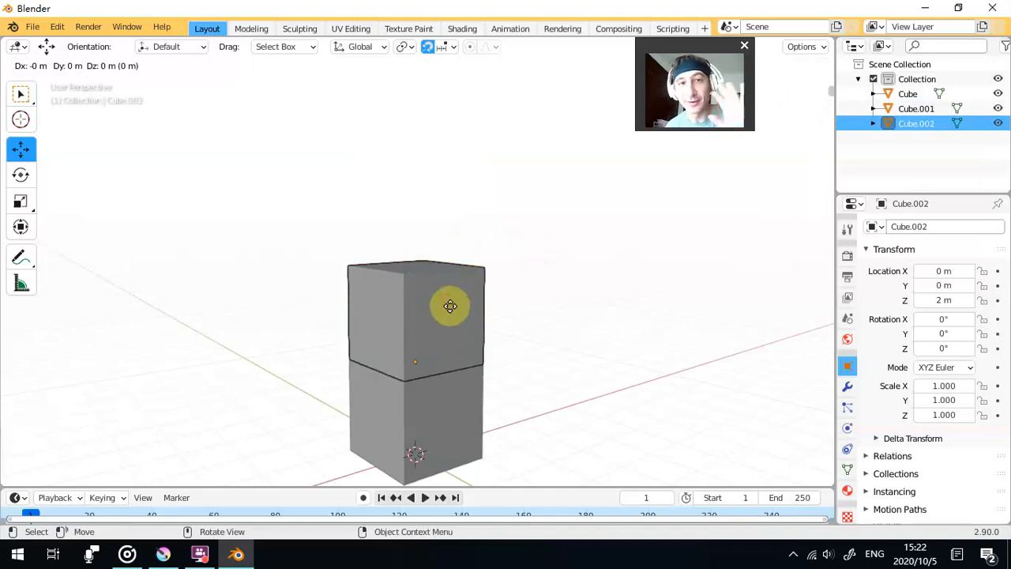
left_click(450, 305)
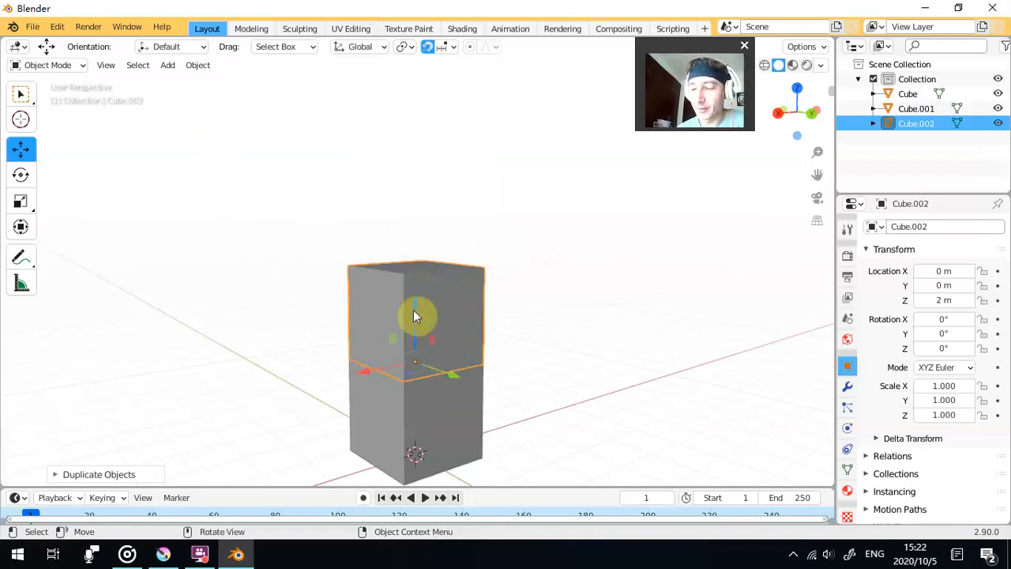
left_click_drag(413, 306, 430, 176)
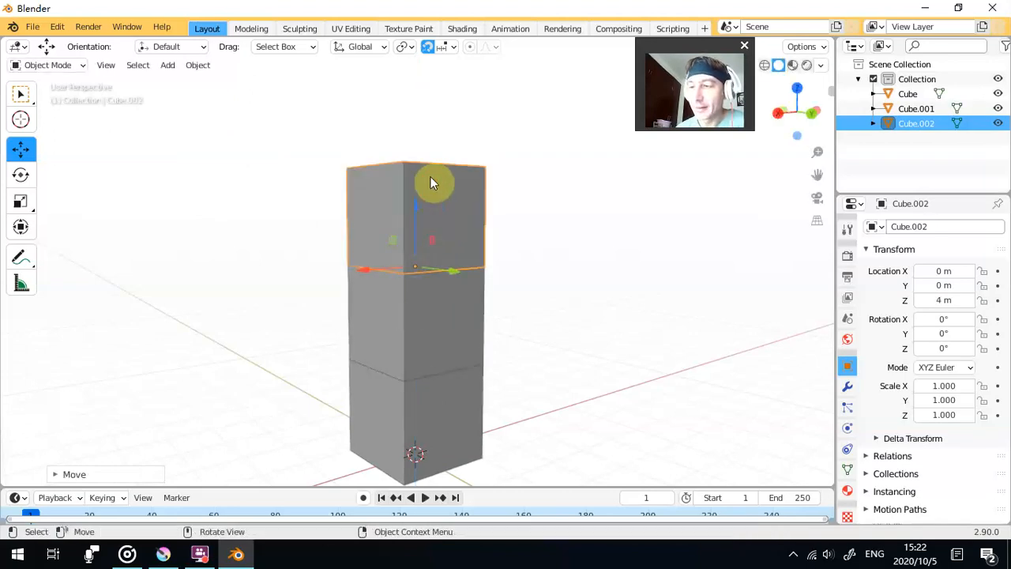
left_click(427, 47)
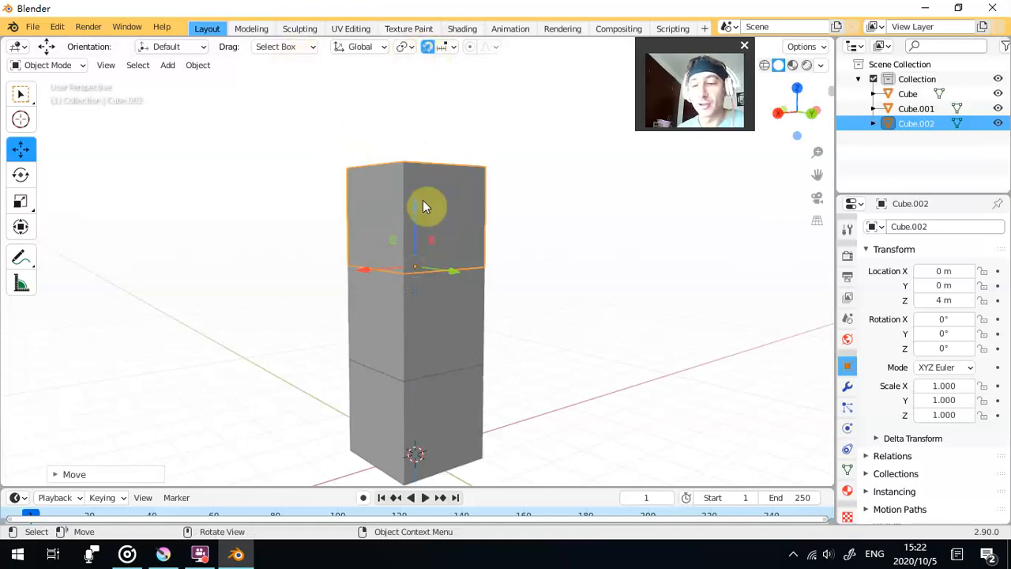
- Select all three stacked cubes, ending with the bottom one as the active object, and join them into a single object
mouse_move(529, 265)
left_mouse_down()
mouse_move(453, 264)
mouse_move(525, 270)
mouse_move(518, 264)
left_mouse_up()
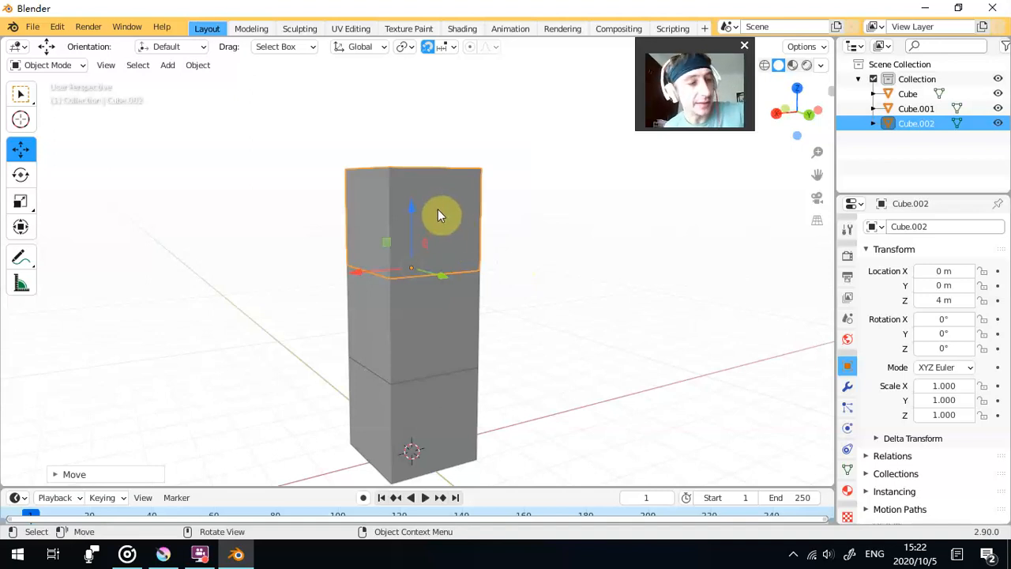
left_click(450, 315, "shift")
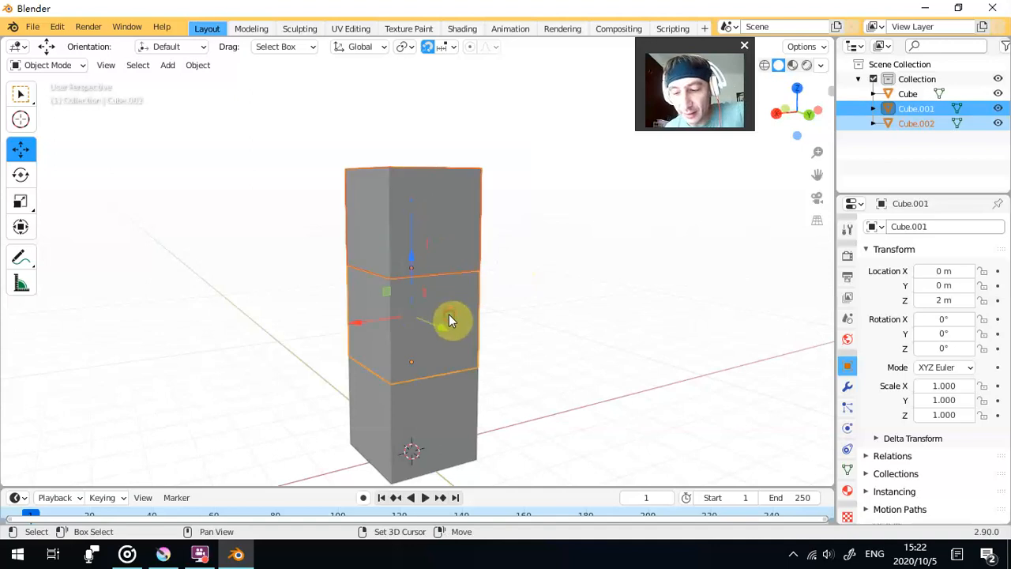
left_click(444, 412, "shift")
left_click_drag(435, 269, 492, 232)
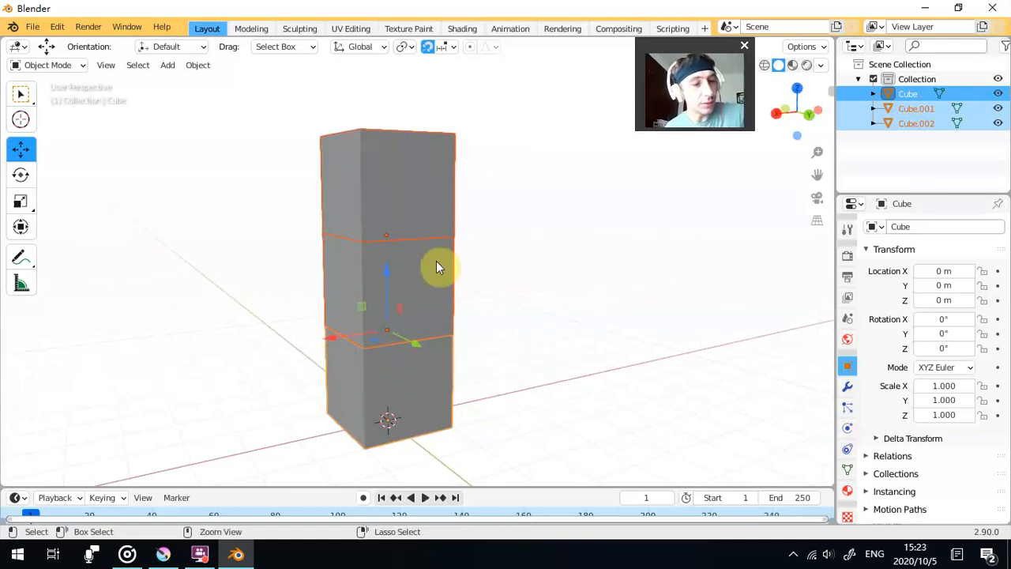
key("ctrl+j")
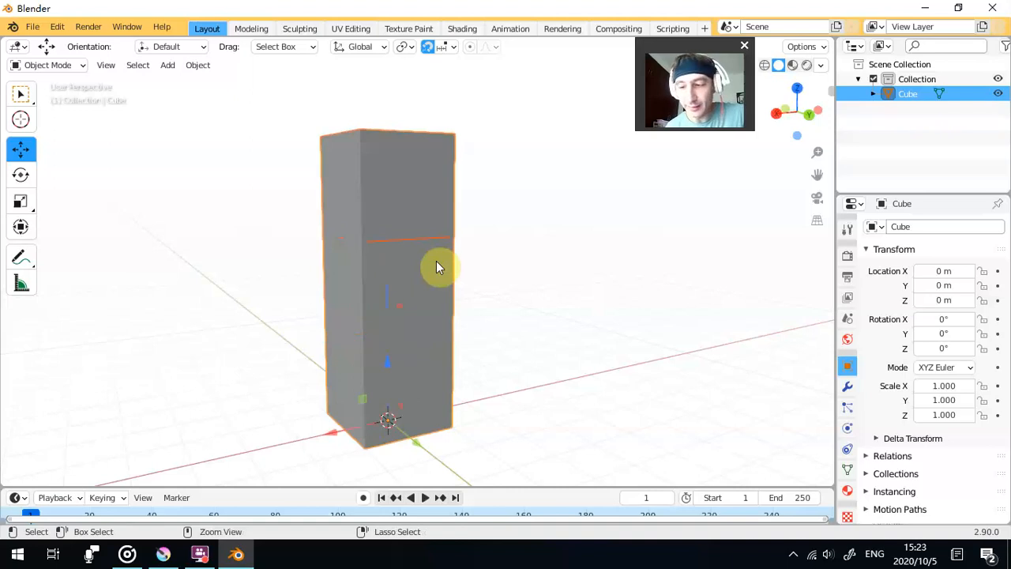
left_click_drag(432, 266, 361, 215)
left_click_drag(656, 60, 248, 142)
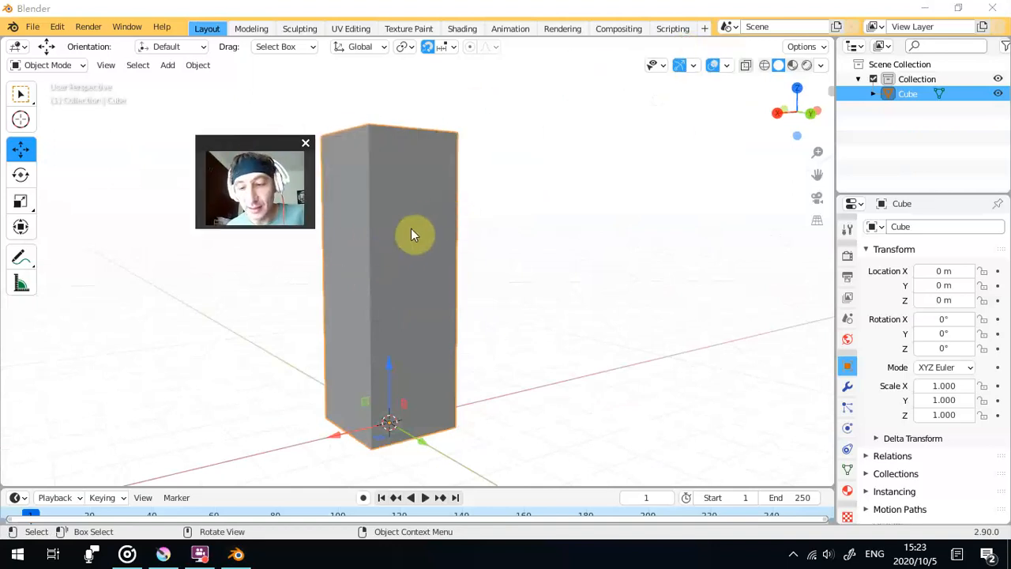
scroll(421, 279, "up", 2)
scroll(397, 112, "down", 1)
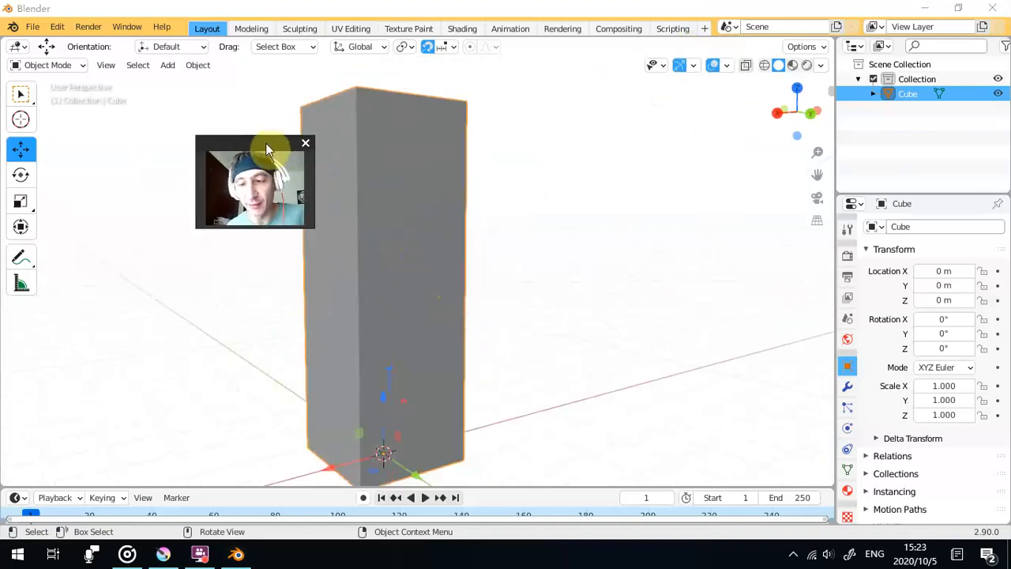
left_click_drag(266, 143, 237, 140)
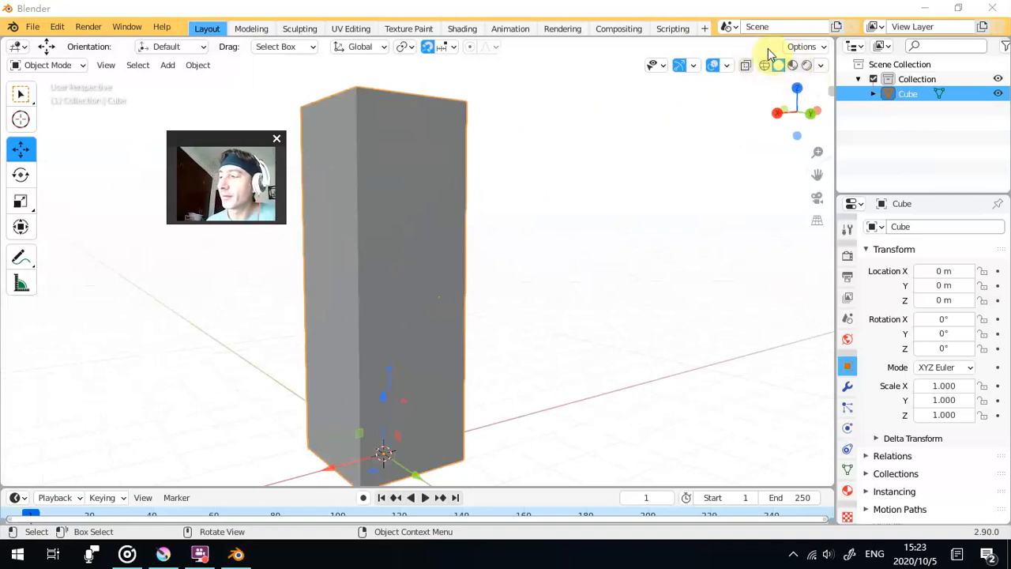
- Compare the joined column with X-ray on and off in solid shading
left_click(777, 112)
left_click(777, 112)
left_click(777, 112)
left_click(777, 112)
left_click_drag(628, 172, 562, 231)
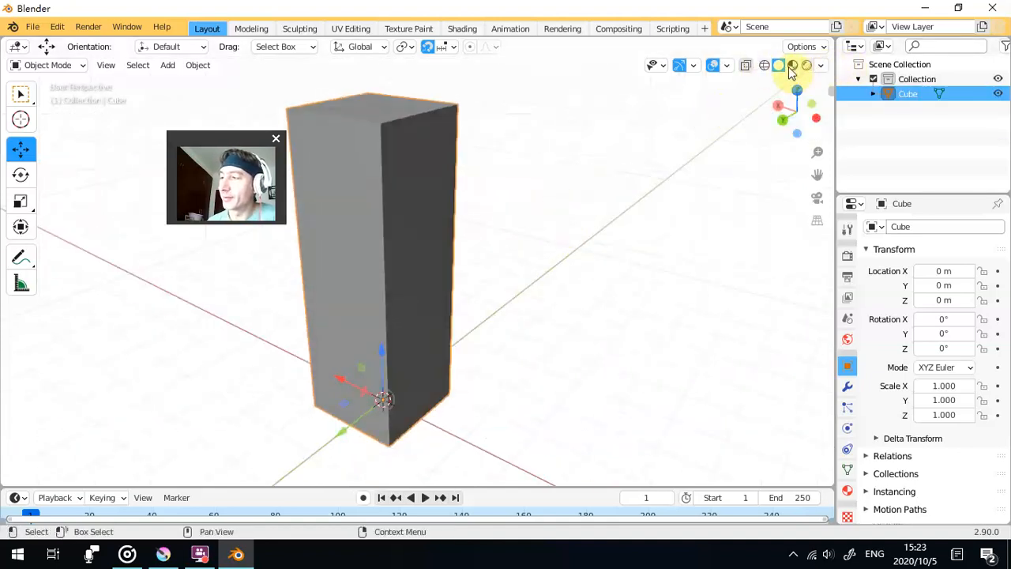
left_click(745, 67)
left_click(745, 67)
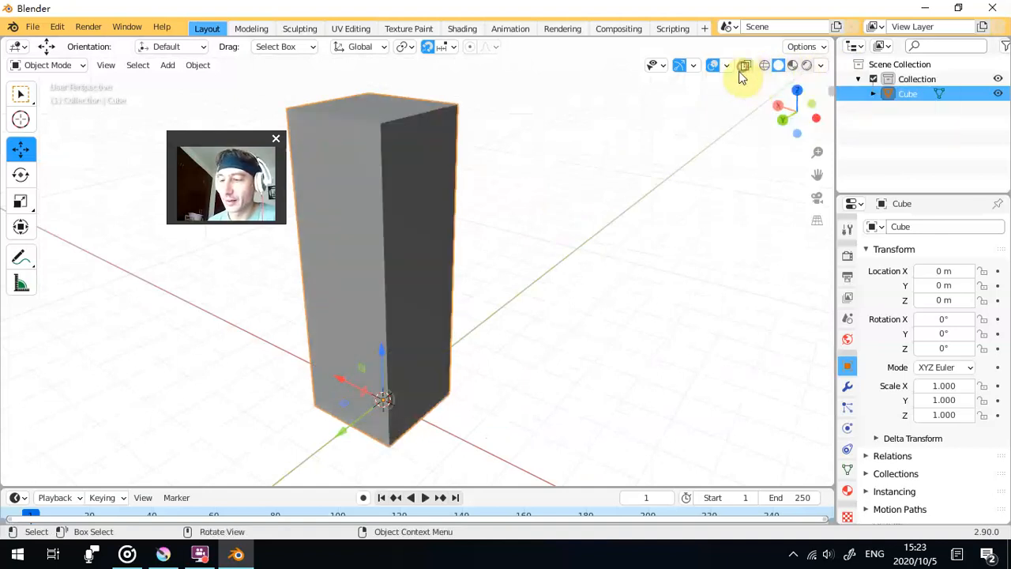
left_click(746, 66)
left_click(747, 66)
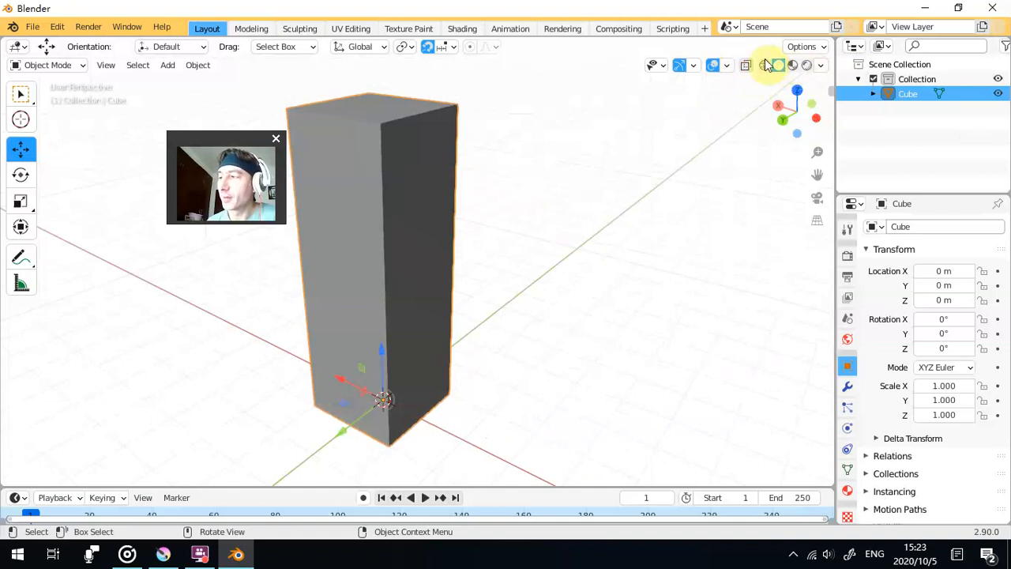
- Switch the viewport shading to wireframe and turn off X-ray so the column's hidden edges are concealed
left_click(764, 65)
mouse_move(490, 185)
left_mouse_down()
mouse_move(375, 188)
mouse_move(535, 198)
mouse_move(634, 167)
left_mouse_up()
mouse_move(337, 248)
left_mouse_down()
mouse_move(488, 249)
mouse_move(505, 212)
left_mouse_up()
scroll(484, 249, "down", 1)
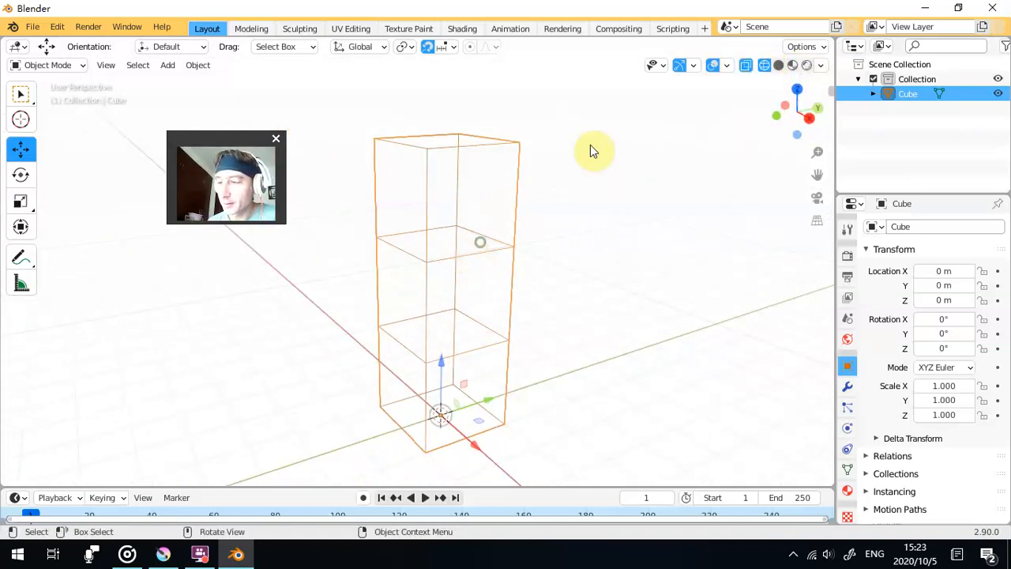
left_click(742, 65)
left_click_drag(419, 323, 425, 278)
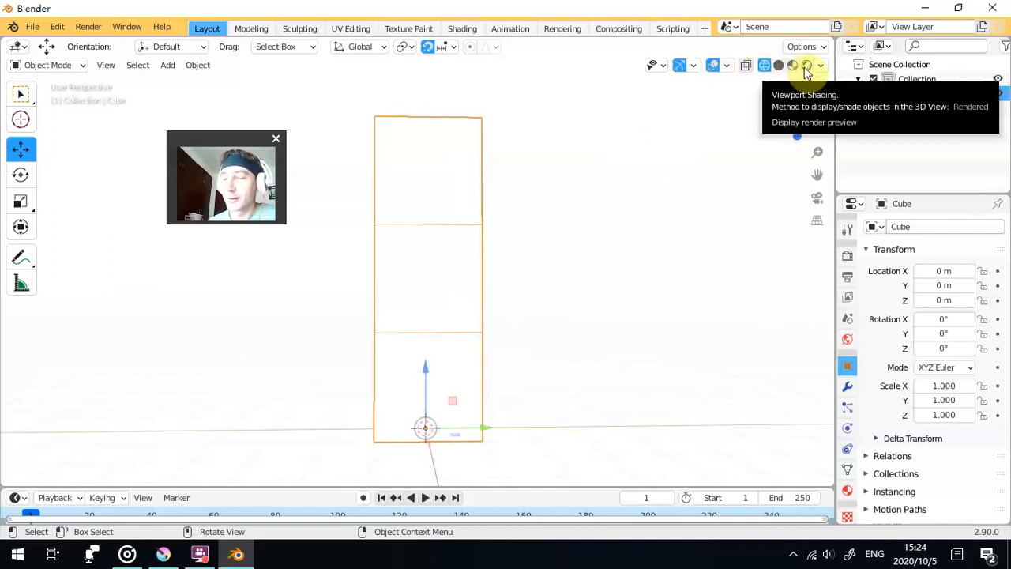
- Duplicate the three-cube column in place and move the copy 2 m along Y so it stands beside the original
left_click_drag(610, 226, 496, 231)
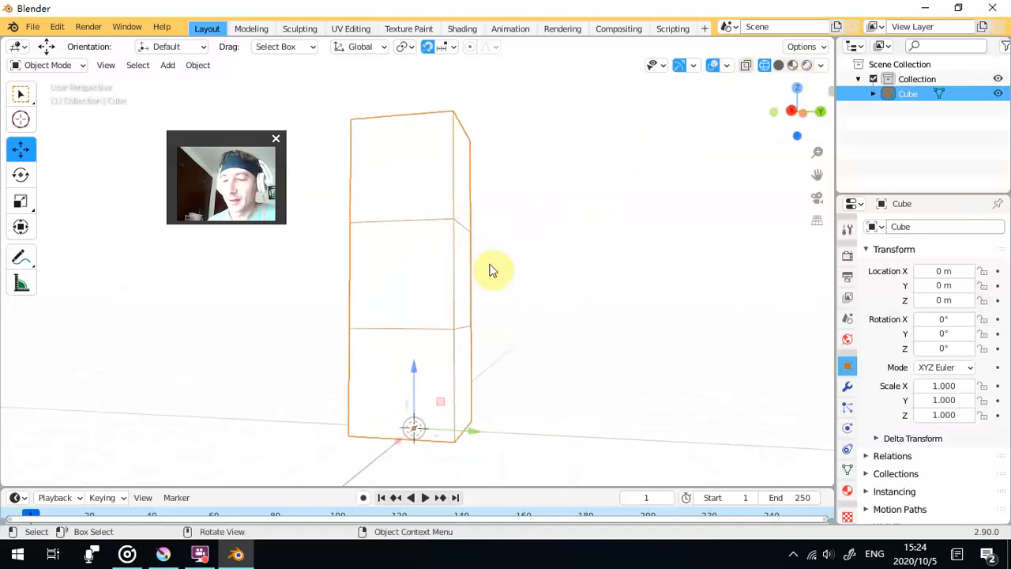
mouse_move(466, 267)
left_mouse_down()
mouse_move(472, 271)
mouse_move(449, 279)
left_mouse_up()
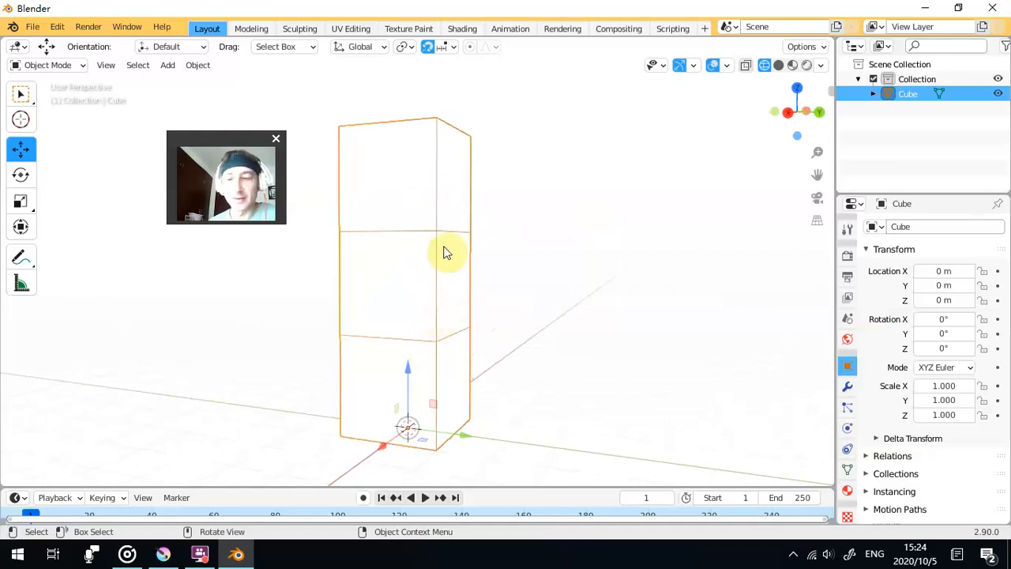
left_click_drag(472, 250, 478, 285)
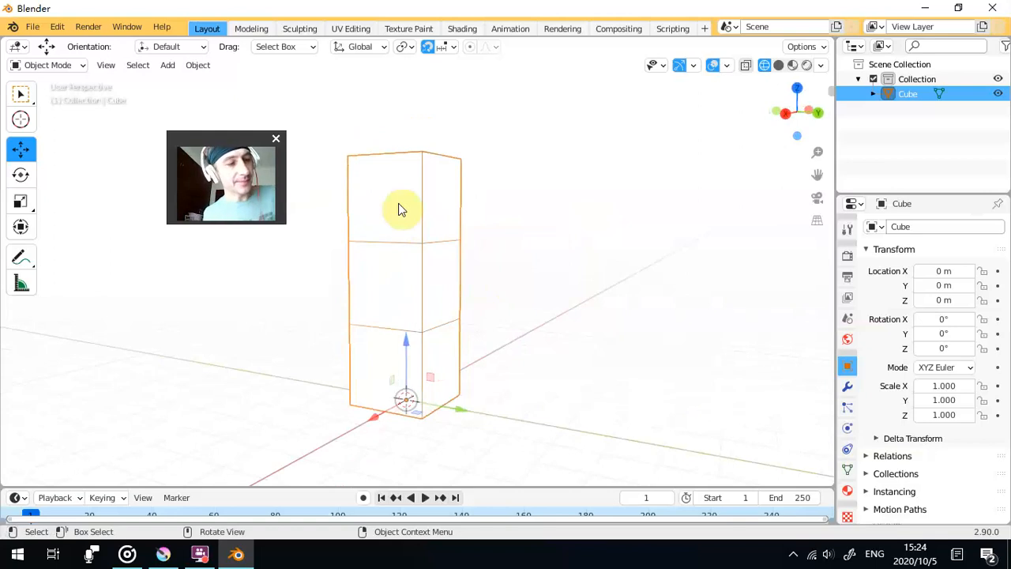
key("shift")
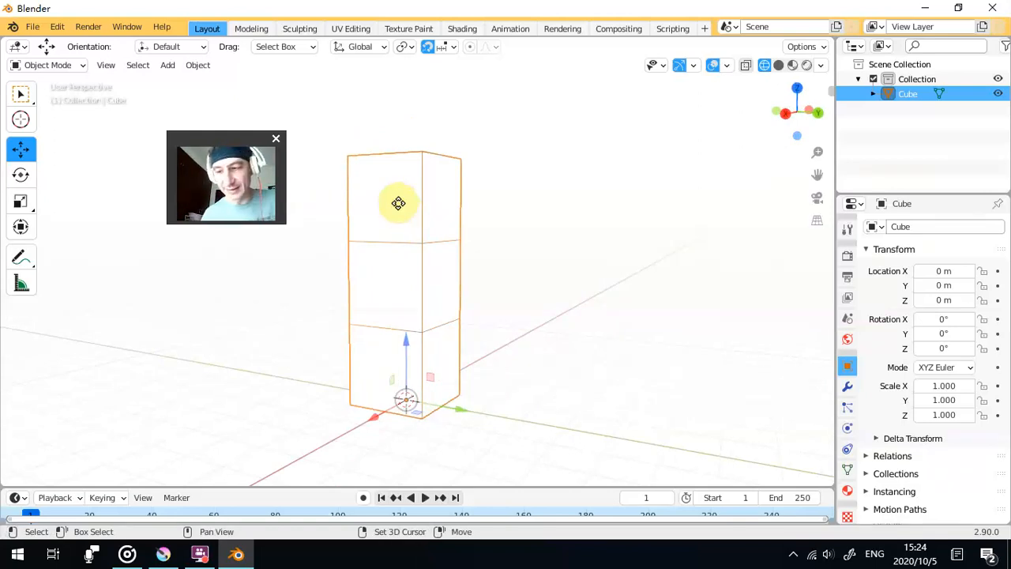
key("shift+d")
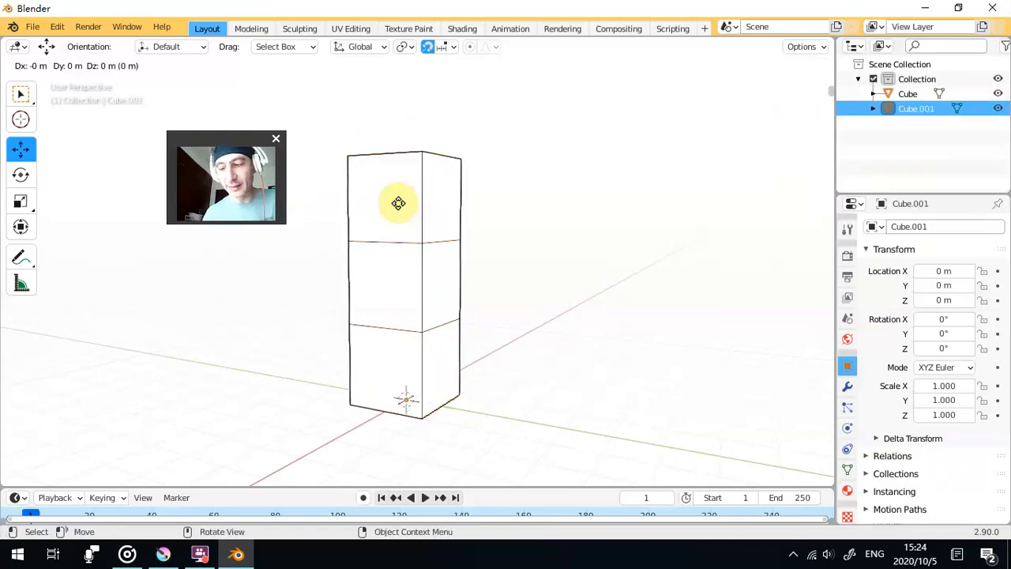
right_click(398, 203)
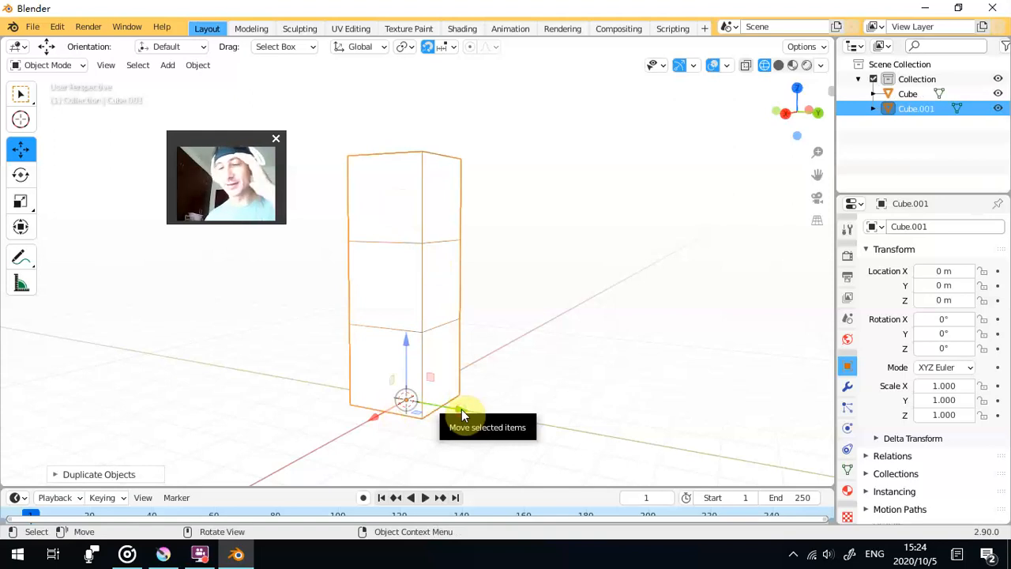
left_click_drag(461, 409, 289, 370)
left_click_drag(417, 321, 551, 309)
left_click_drag(600, 264, 539, 291)
- Select both adjacent columns together, with the original column as the active object
left_click(440, 108)
left_click(435, 176)
left_click(540, 182)
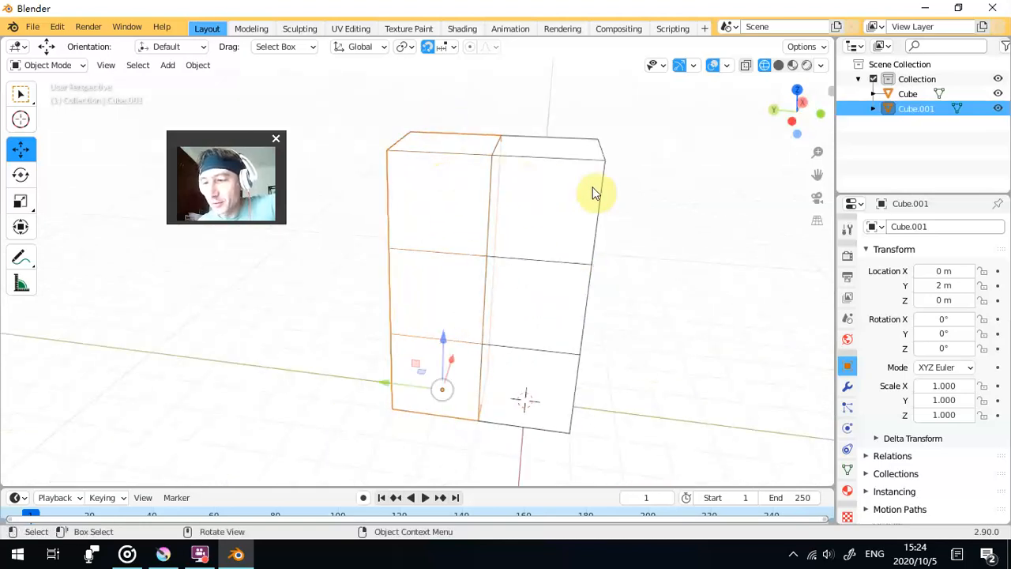
left_click(441, 201)
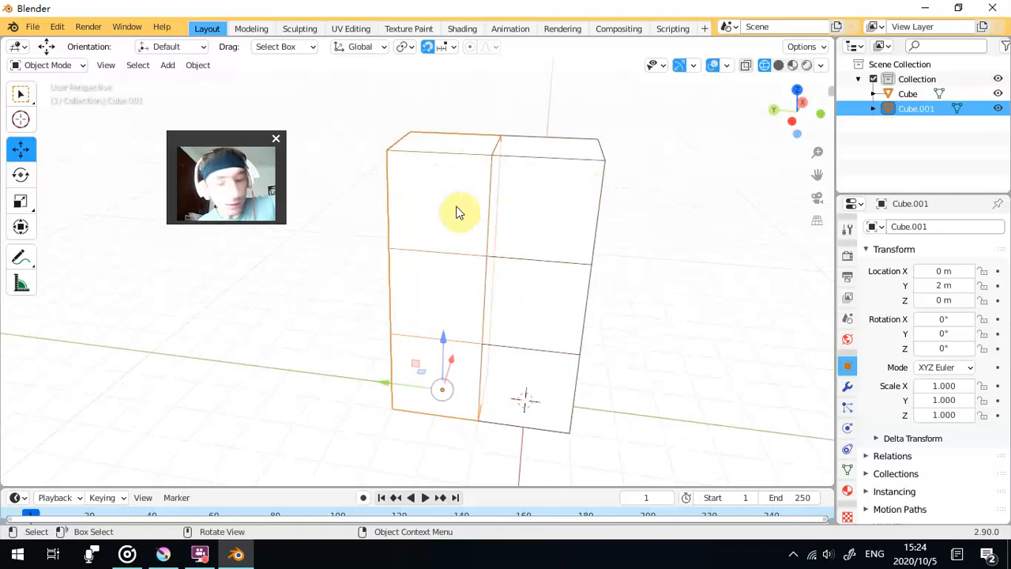
left_click(590, 224, "shift")
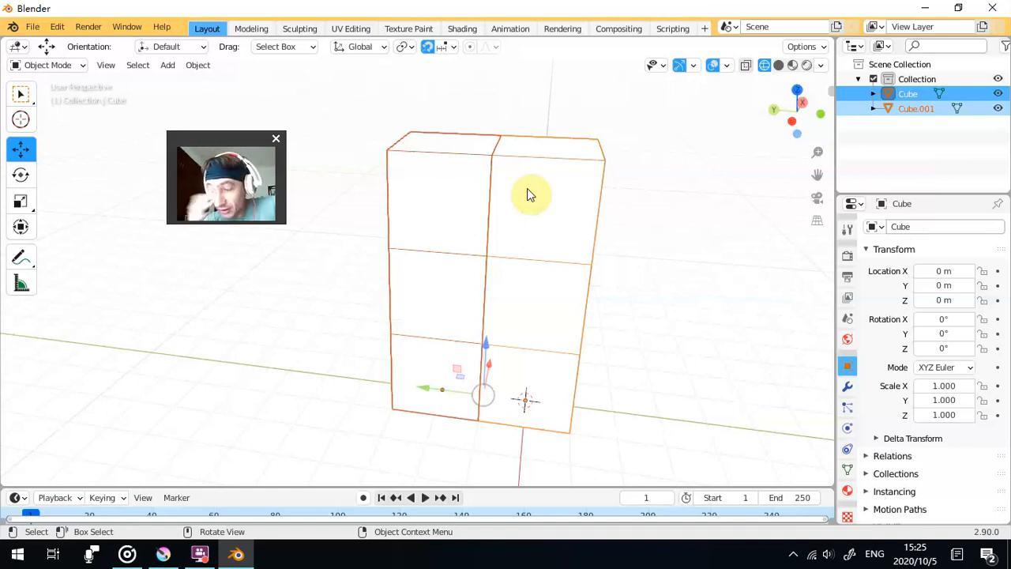
- Duplicate the two adjacent columns together and move the copies -2 m along X, forming a two-by-two block of columns
left_click_drag(527, 188, 576, 198)
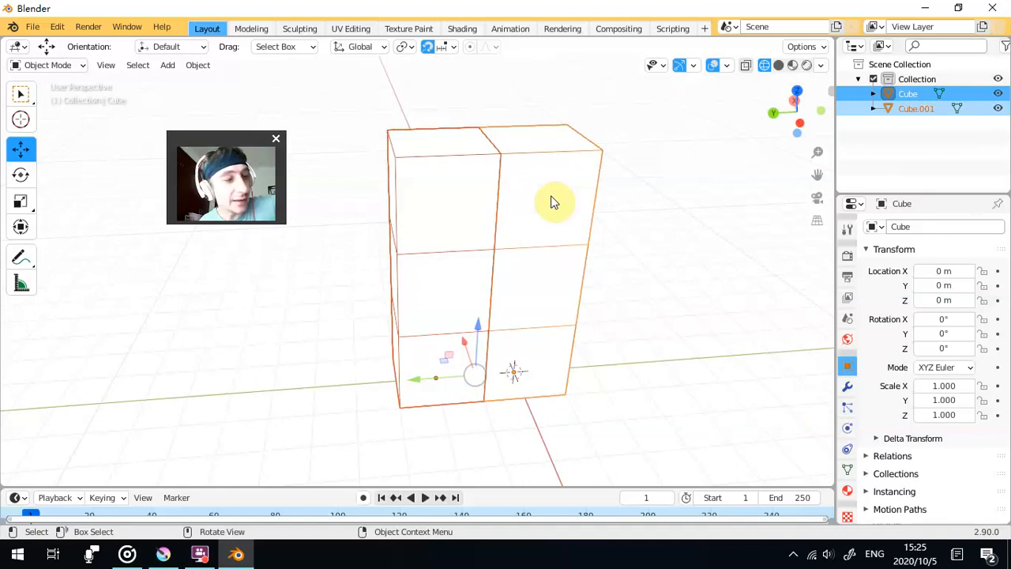
left_click(569, 170)
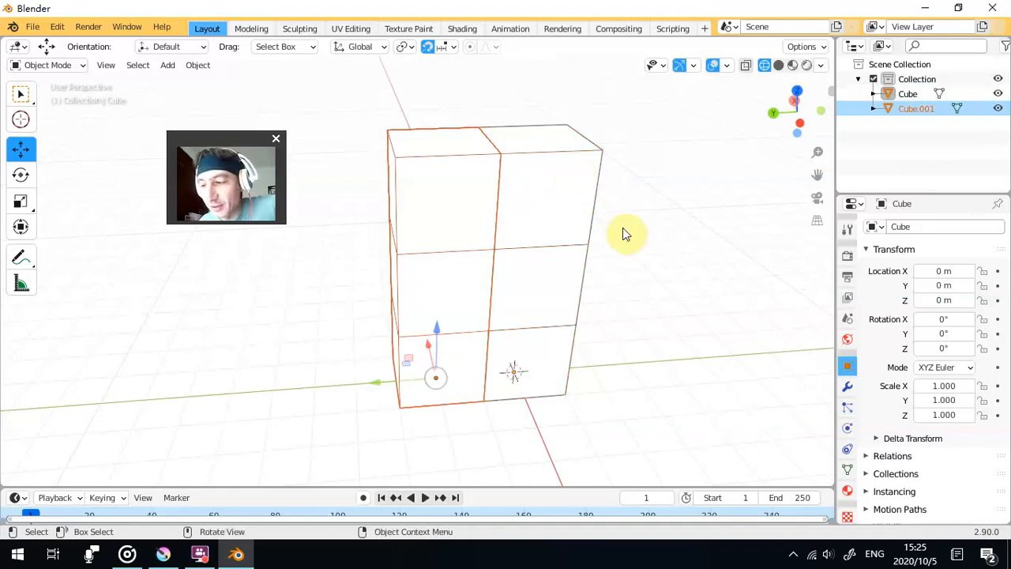
left_click_drag(616, 216, 515, 153)
left_click_drag(598, 210, 632, 203)
left_click(583, 198, "shift")
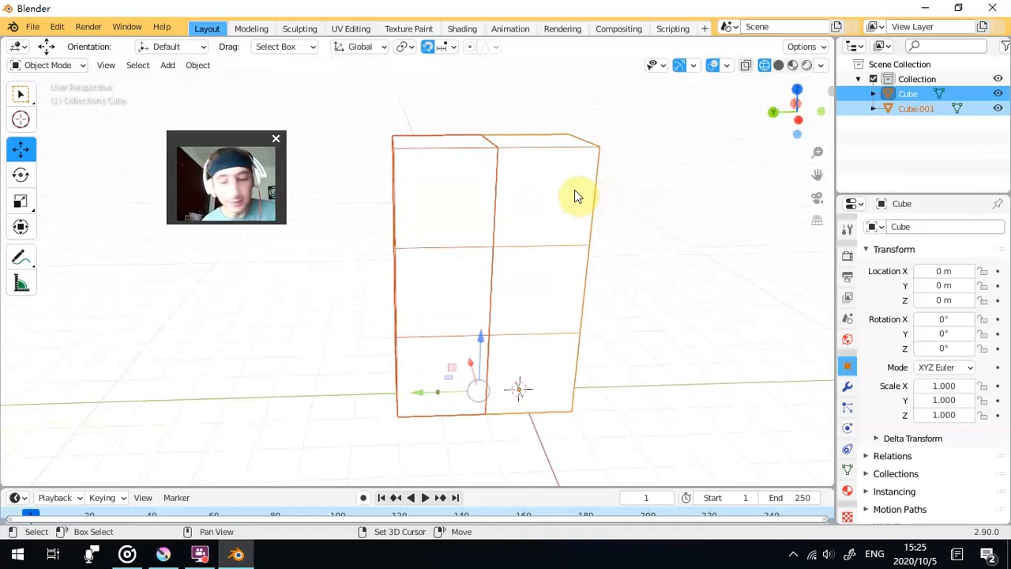
key("shift+d")
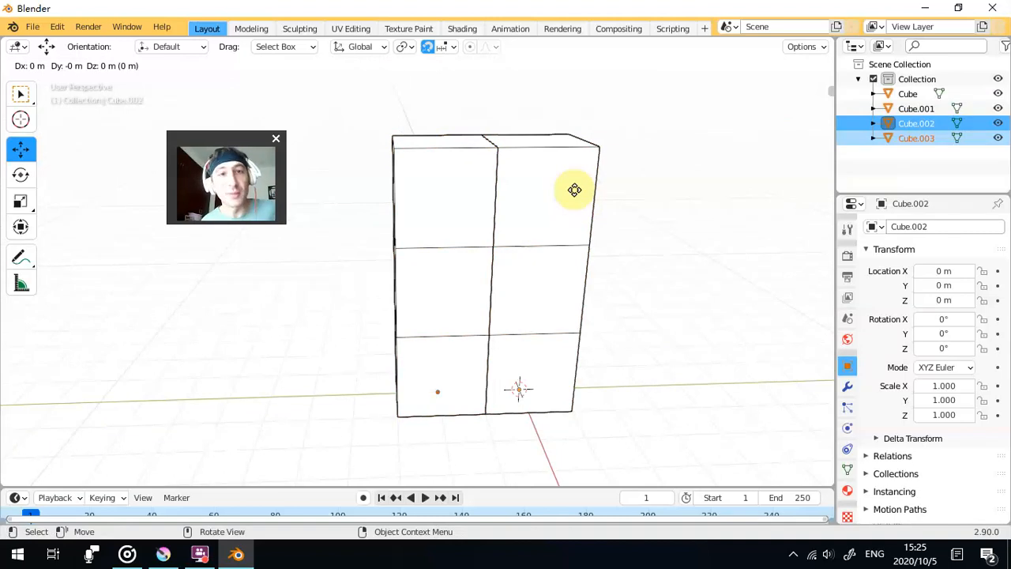
left_click(574, 190)
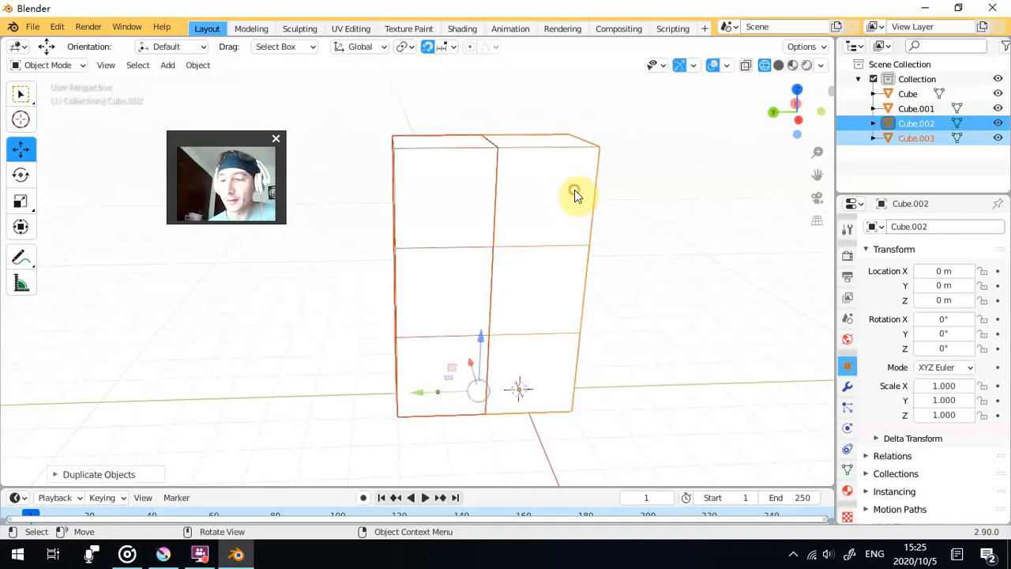
left_click_drag(659, 213, 692, 220)
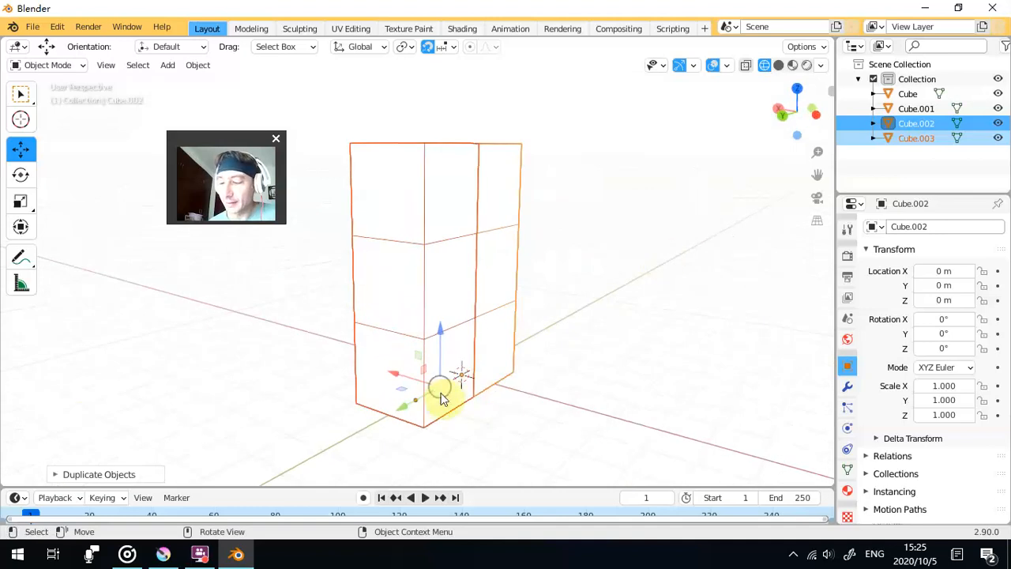
left_click_drag(405, 381, 470, 410)
left_click(463, 384)
left_click_drag(309, 347, 489, 294)
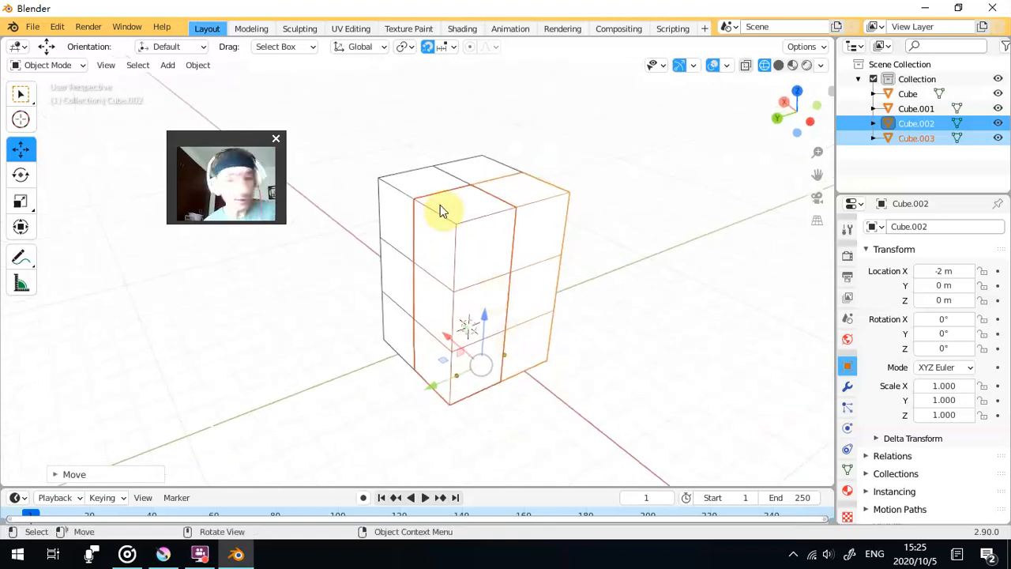
- Select all four columns, first individually and again with a selection box around the block, and clear the selection
left_click(459, 175, "shift")
left_click(481, 171, "shift")
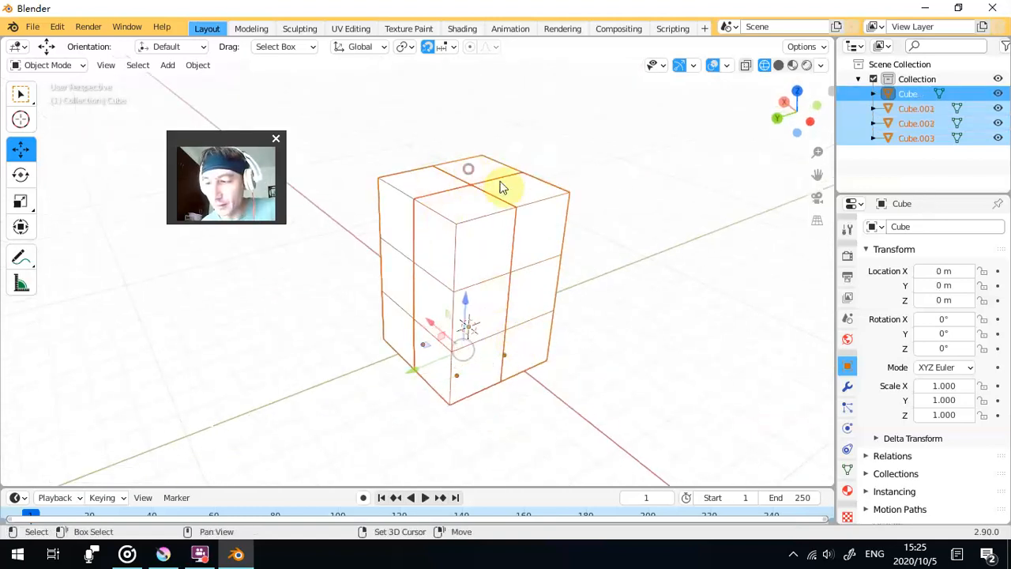
left_click(622, 222)
left_click_drag(623, 222, 413, 181)
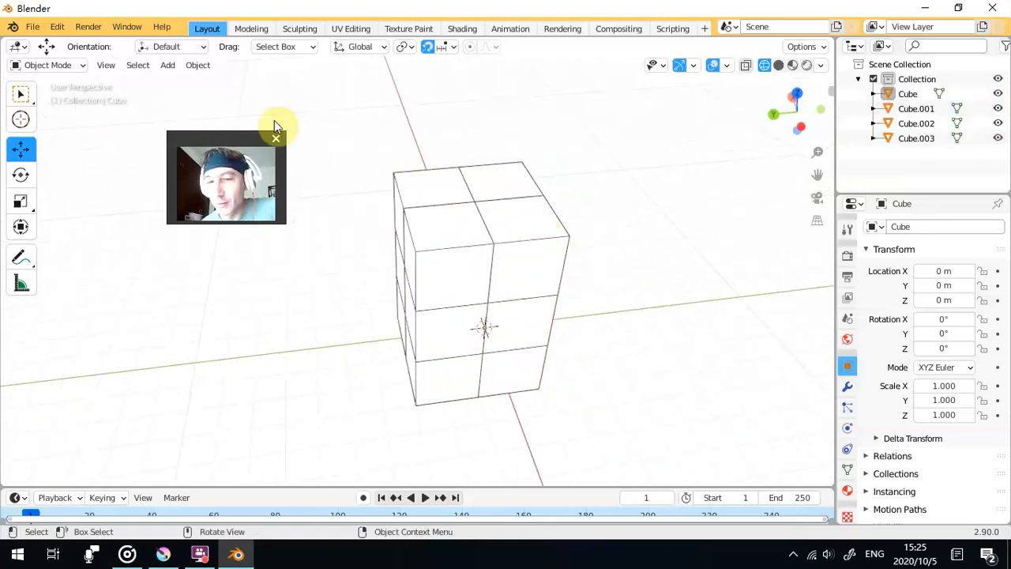
left_click(24, 95)
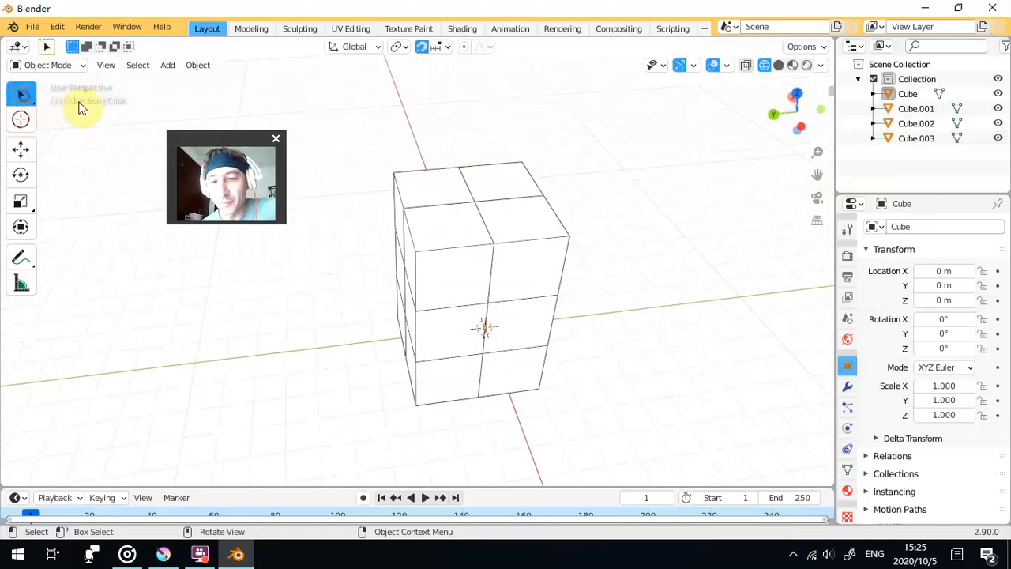
left_click(31, 106)
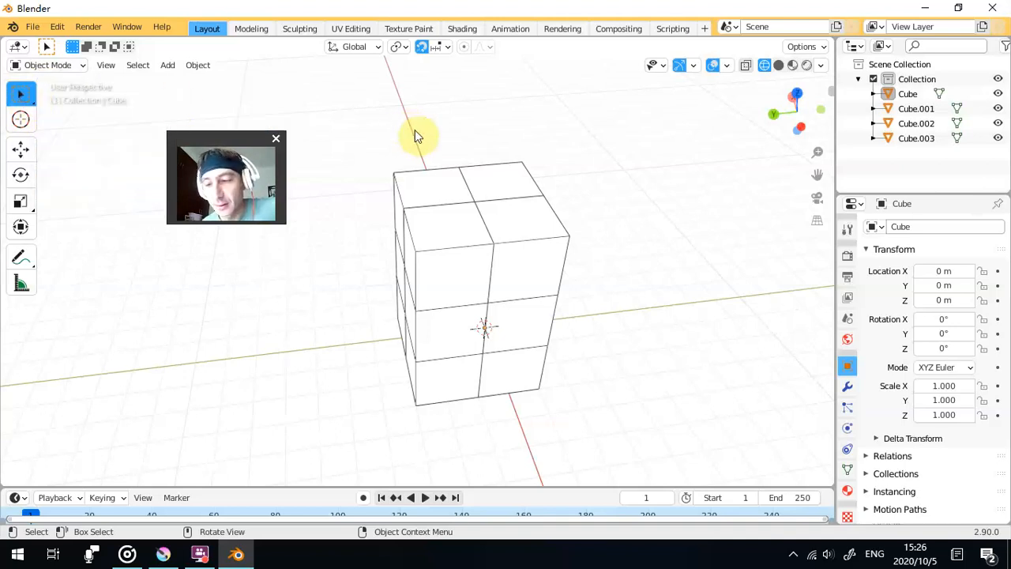
left_click_drag(630, 113, 339, 440)
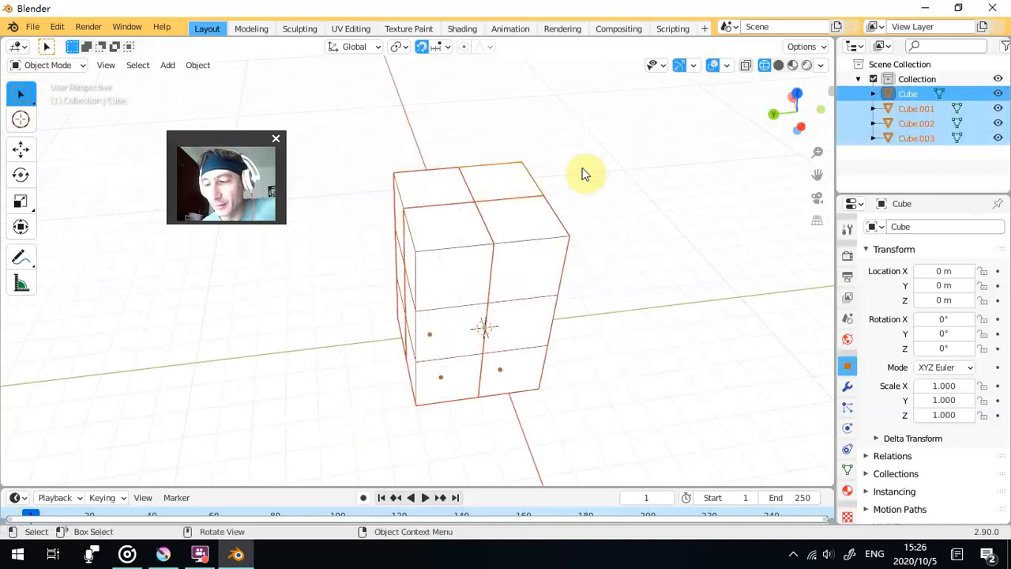
left_click_drag(506, 236, 618, 205)
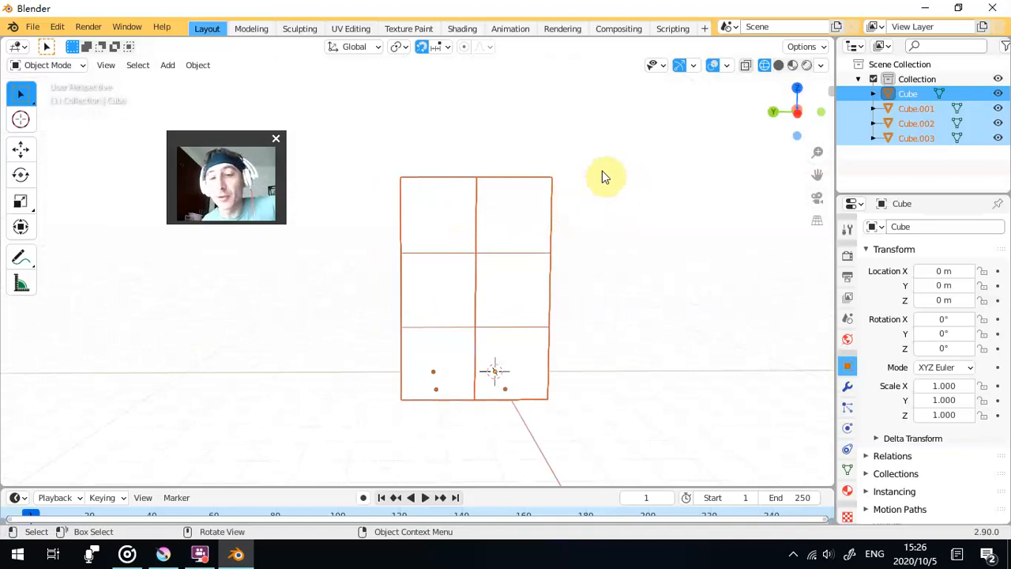
key("alt+a")
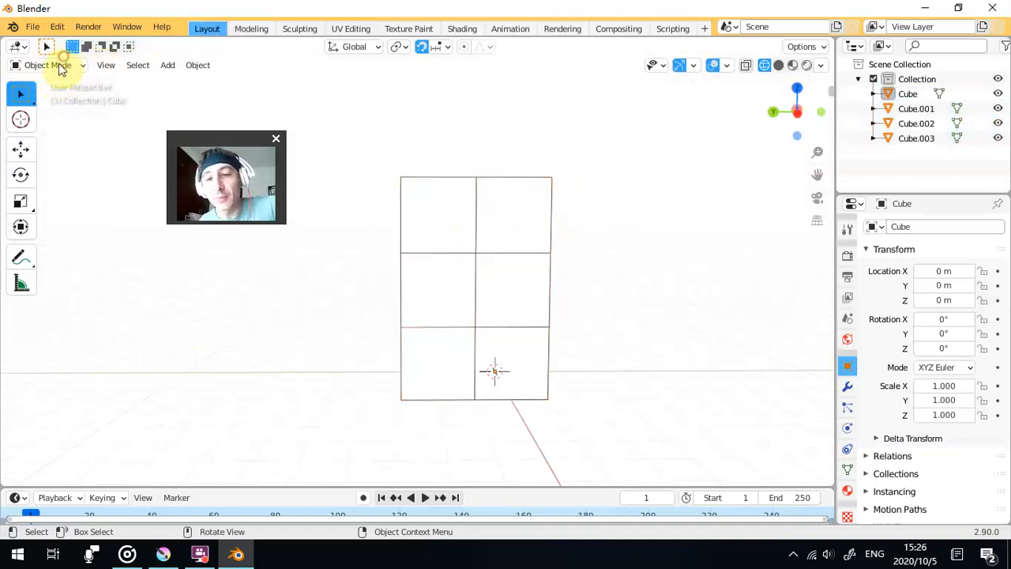
- Switch the original column to Edit Mode and look through the available mesh tools
left_click(57, 66)
left_click(63, 70)
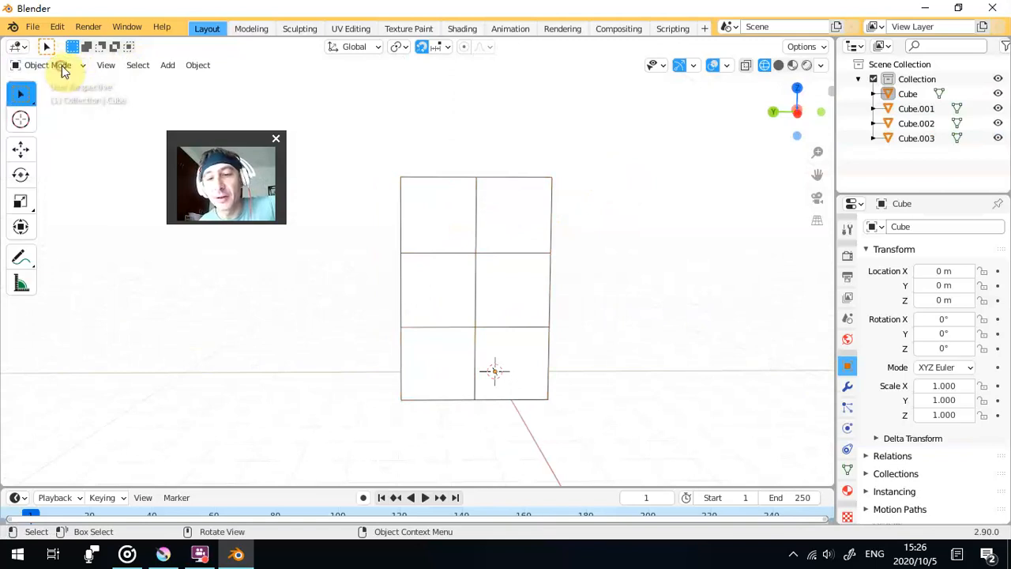
left_click(66, 70)
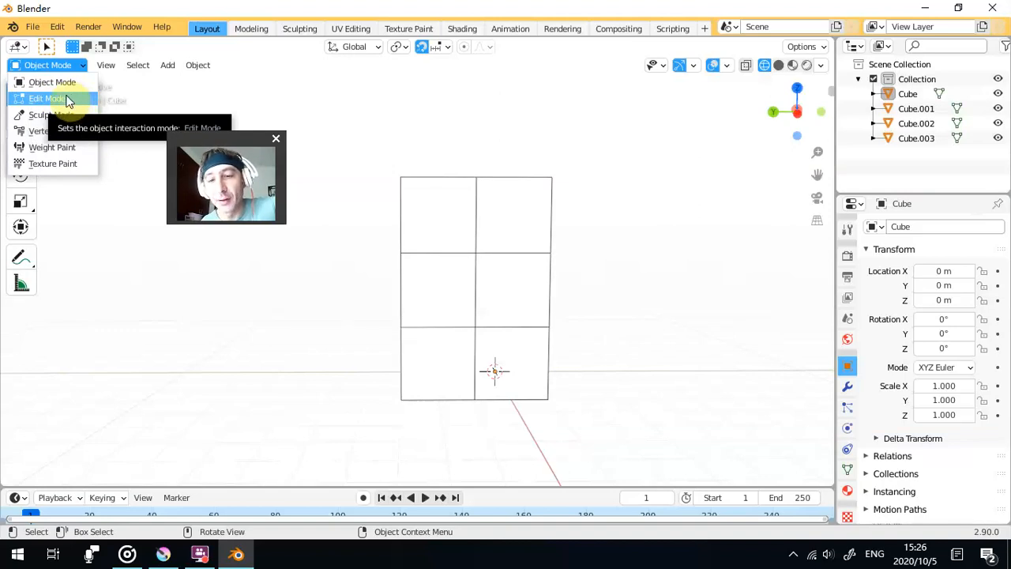
left_click(69, 67)
left_click(57, 98)
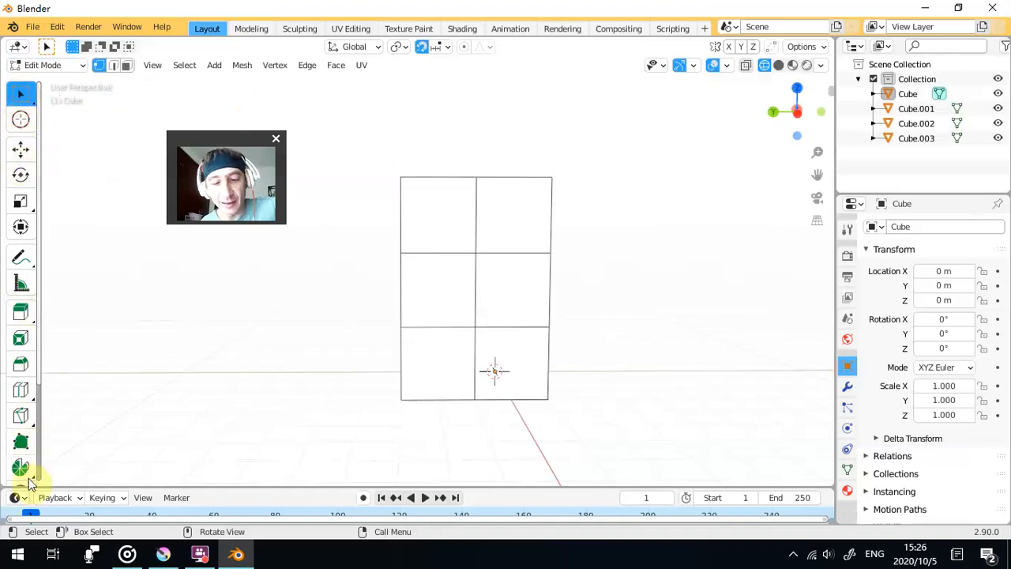
scroll(21, 261, "down", 5)
scroll(23, 273, "up", 5)
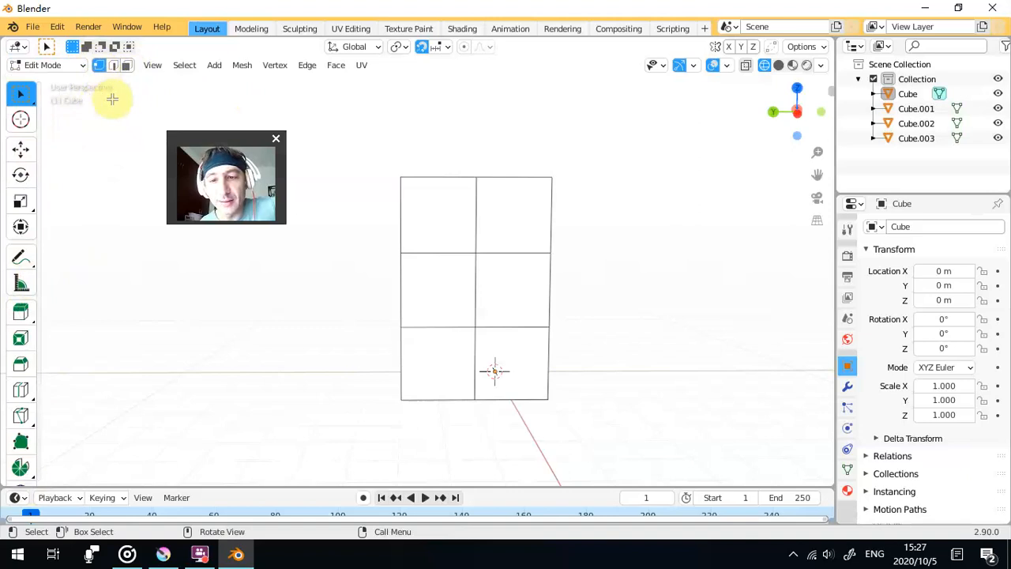
- Switch to face selection and examine from several sides which column's faces can be edited
left_click_drag(374, 147, 330, 190)
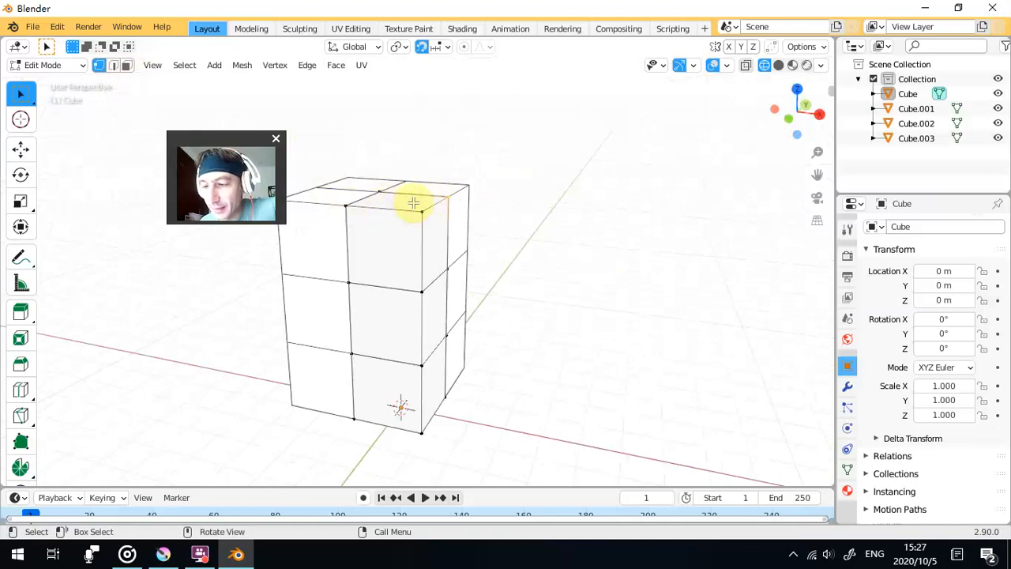
left_click(127, 65)
left_click(399, 237)
left_click_drag(430, 250, 569, 203)
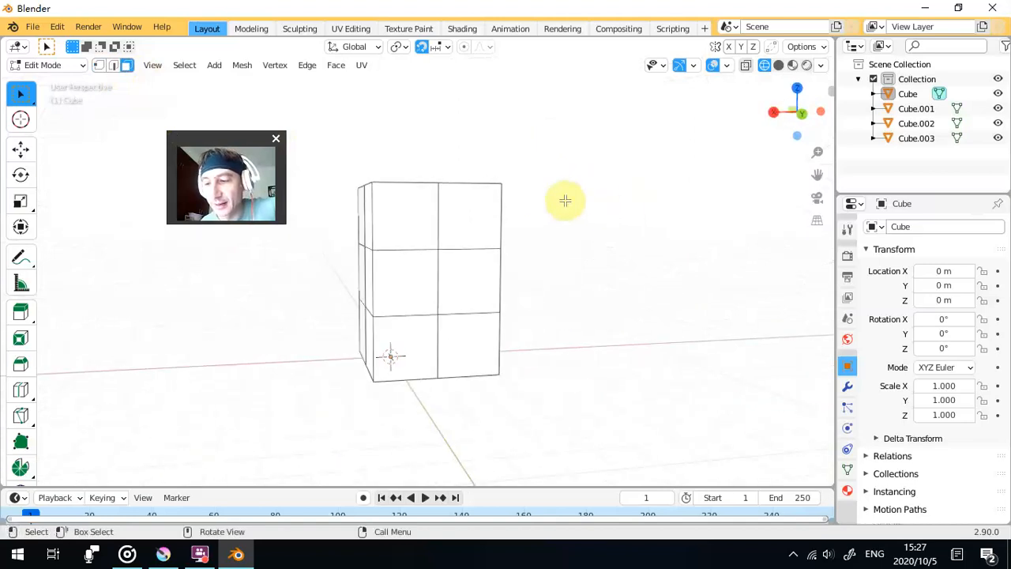
left_click_drag(645, 121, 553, 435)
left_click_drag(495, 300, 365, 172)
left_click_drag(471, 228, 445, 262)
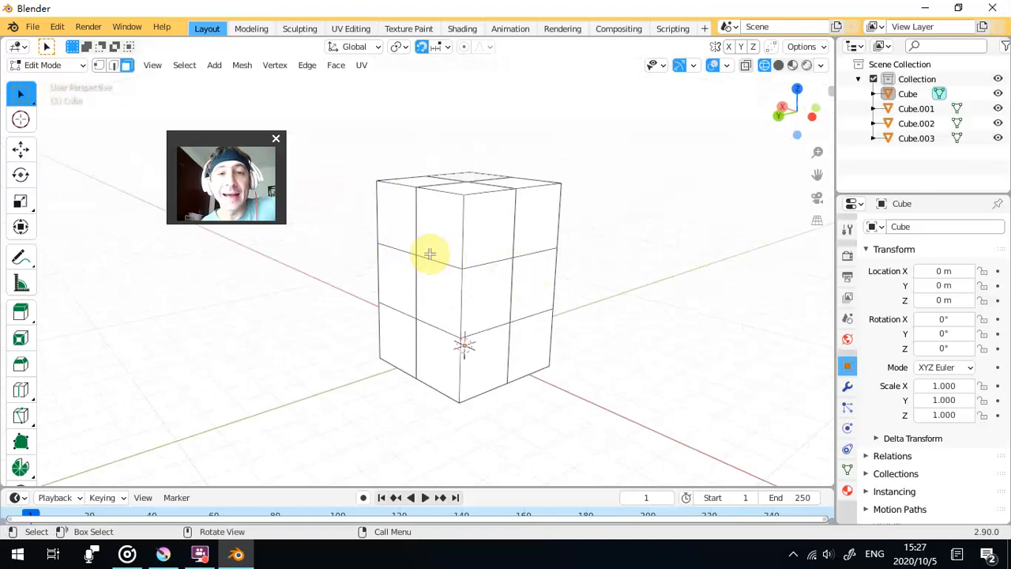
- Return to Object Mode and select the single column at X 0 m, Y 2 m
left_click(70, 67)
left_click(63, 82)
left_click(408, 214)
left_click_drag(409, 215, 639, 222)
left_click_drag(638, 221, 606, 262)
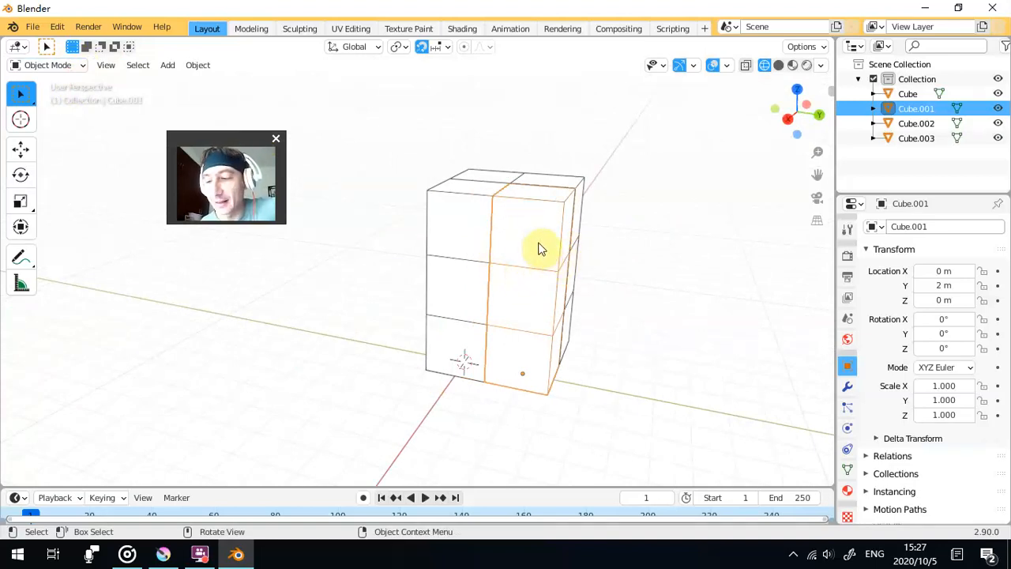
left_click(49, 67)
left_click(50, 66)
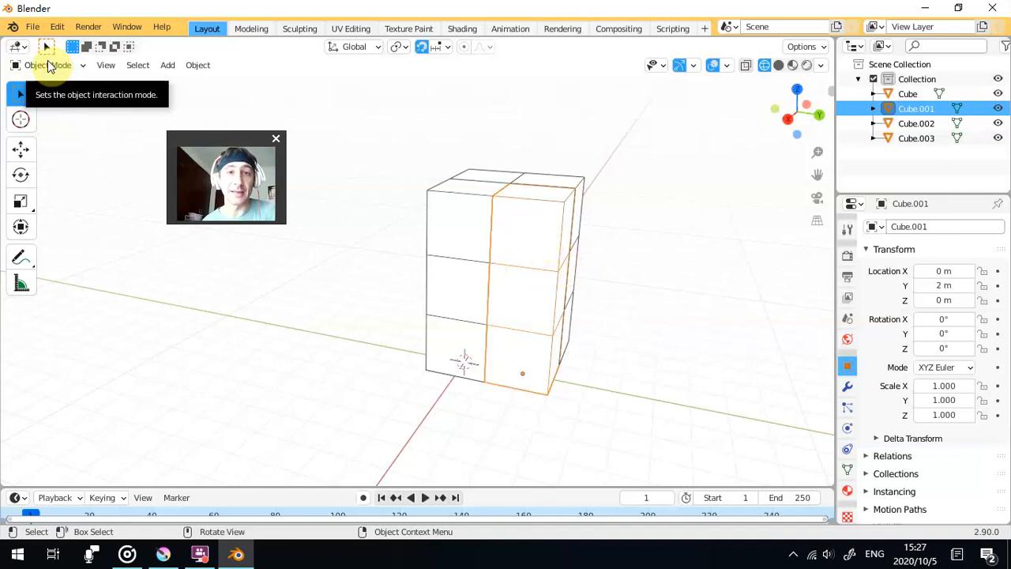
- Clear the column selection and turn on X-ray to inspect the block's hidden edges in wireframe
left_click_drag(501, 169, 522, 293)
left_click(643, 248)
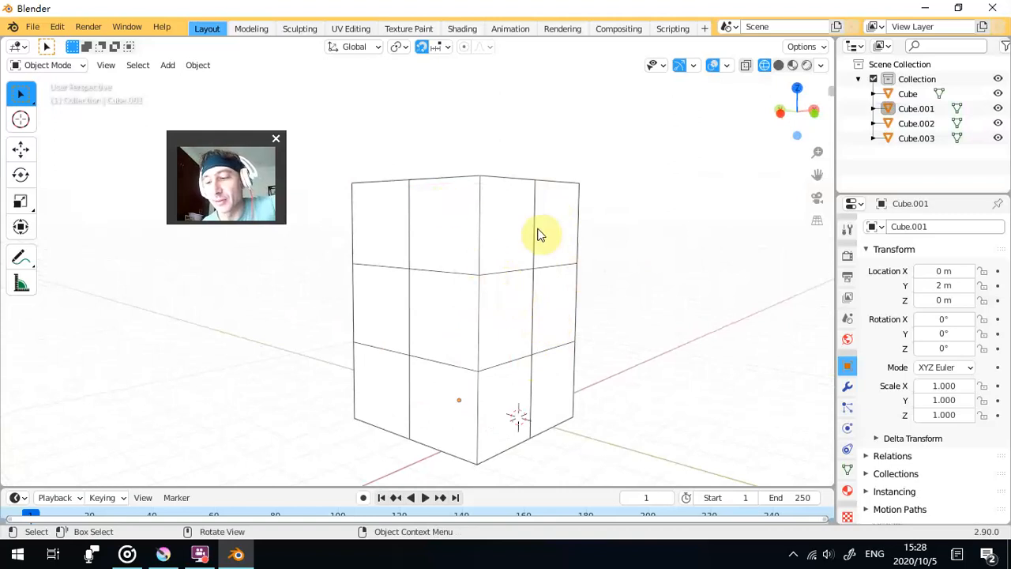
left_click_drag(574, 248, 525, 244)
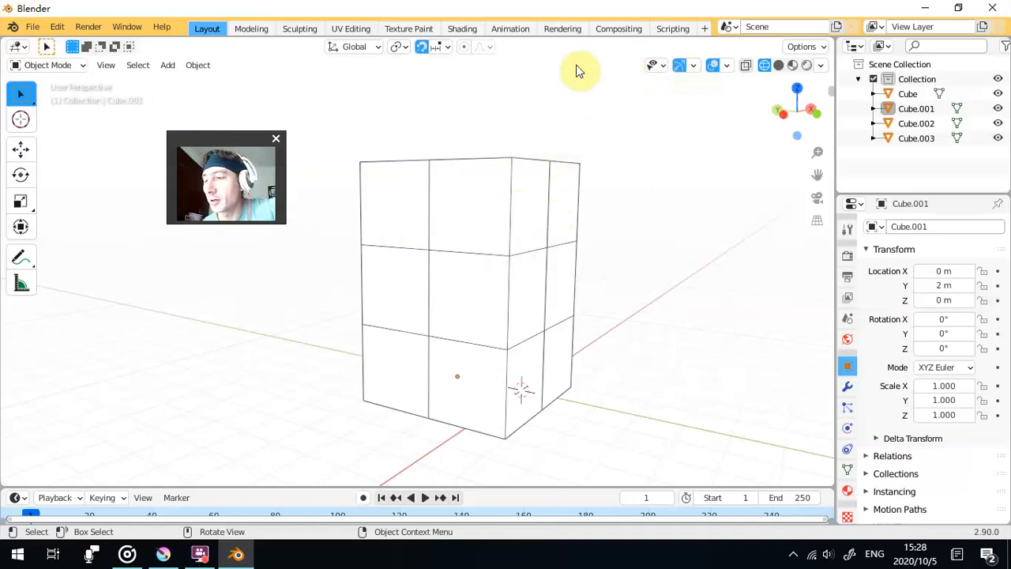
left_click(745, 66)
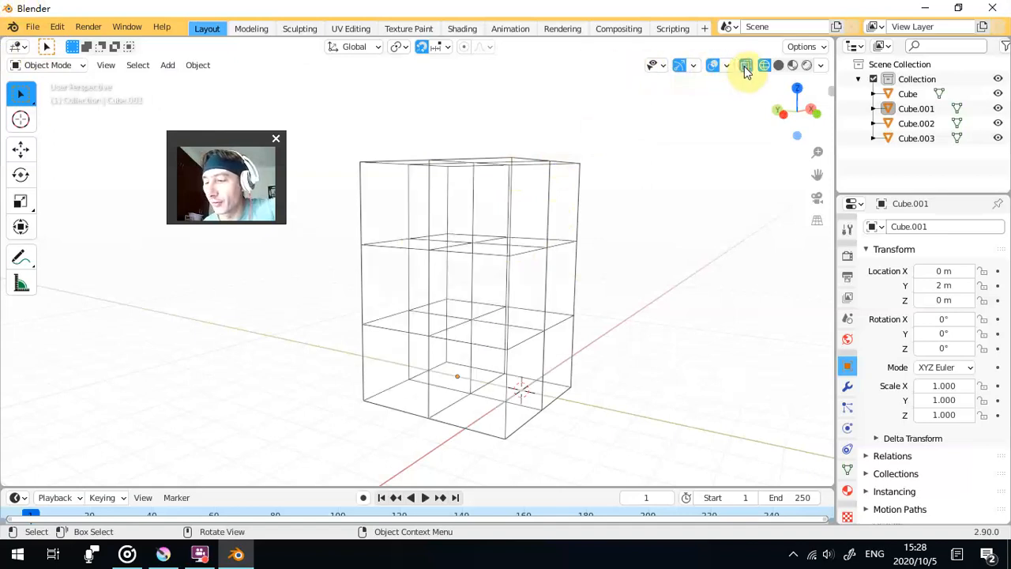
left_click(745, 69)
left_click(744, 69)
left_click_drag(613, 221, 666, 221)
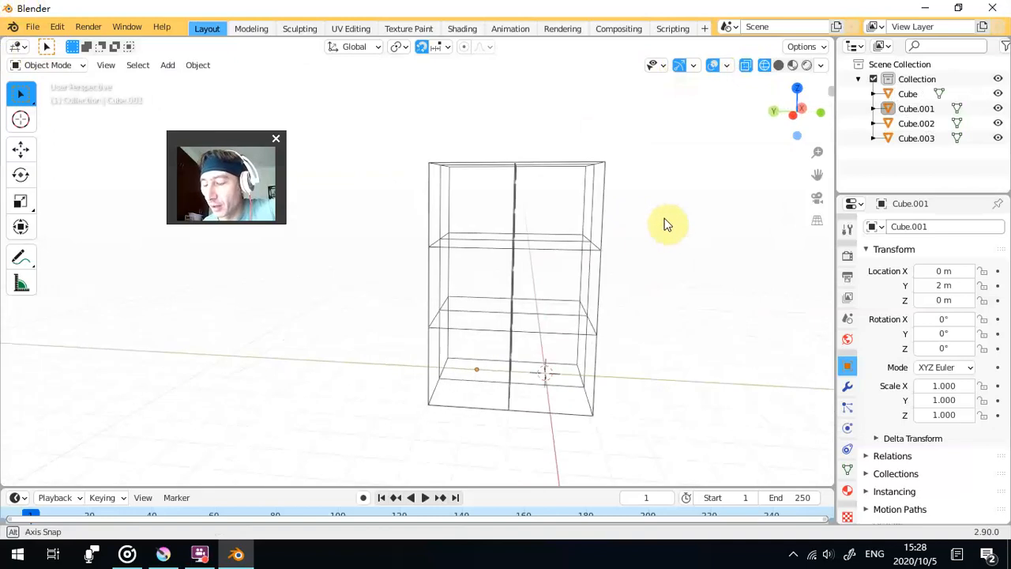
- Box-select all four columns to compare their grid with X-ray turned off, and clear the selection
left_click(600, 213)
left_click_drag(601, 237, 601, 224)
left_click_drag(714, 114, 363, 447)
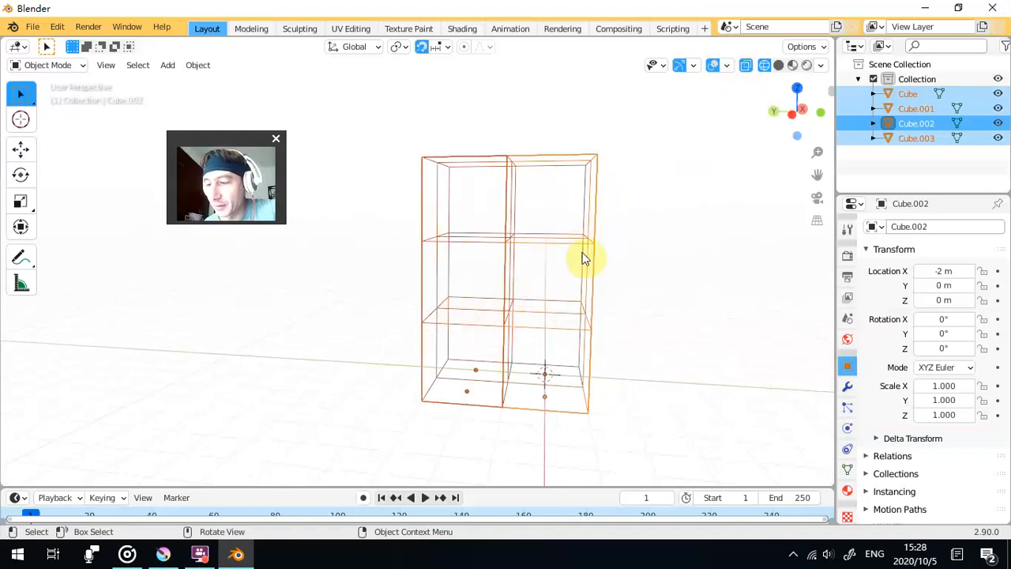
left_click(746, 66)
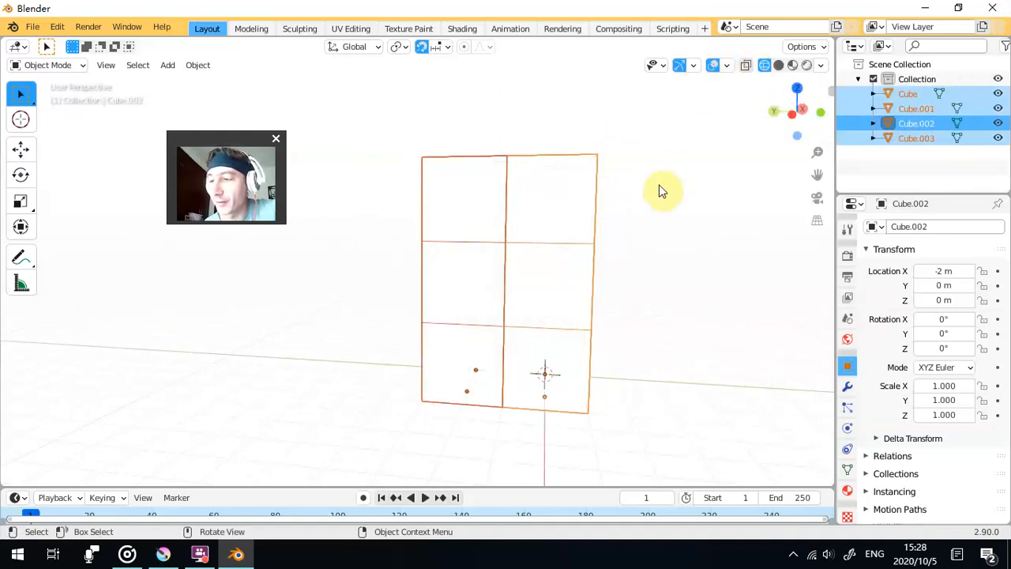
left_click(59, 297)
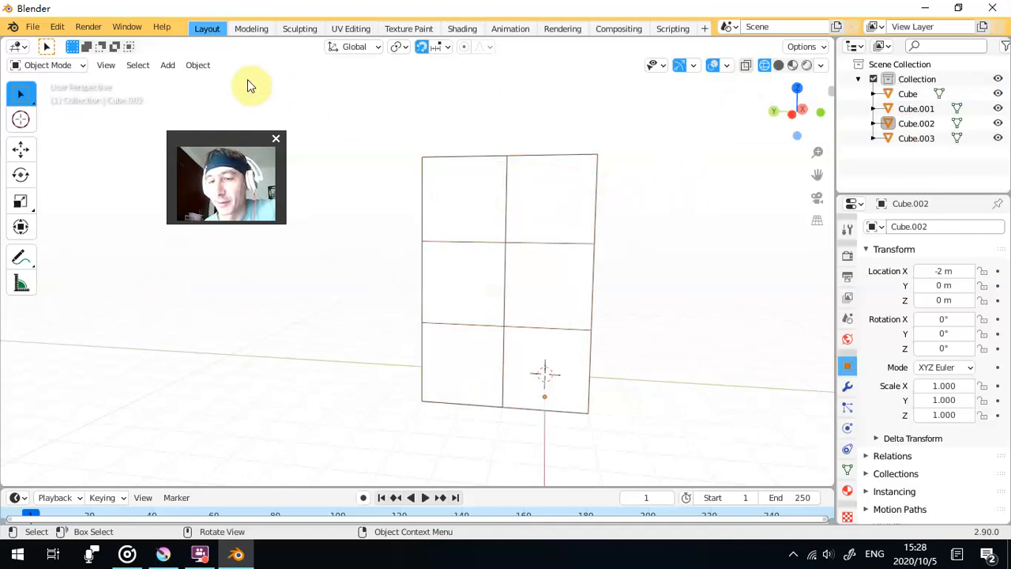
- Review the Set Origin options among the object operations
left_click(198, 65)
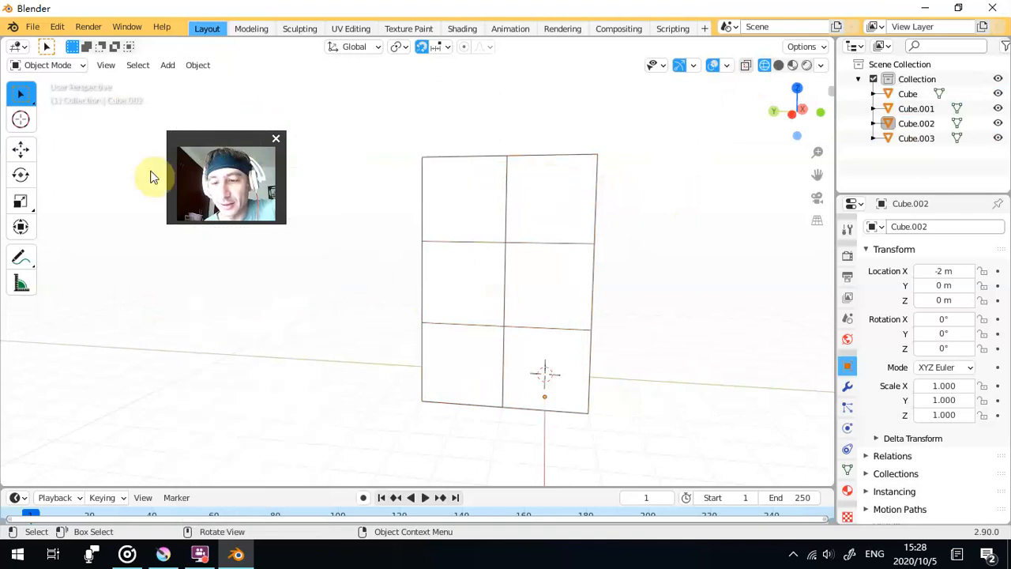
left_click_drag(231, 139, 132, 129)
left_click(198, 65)
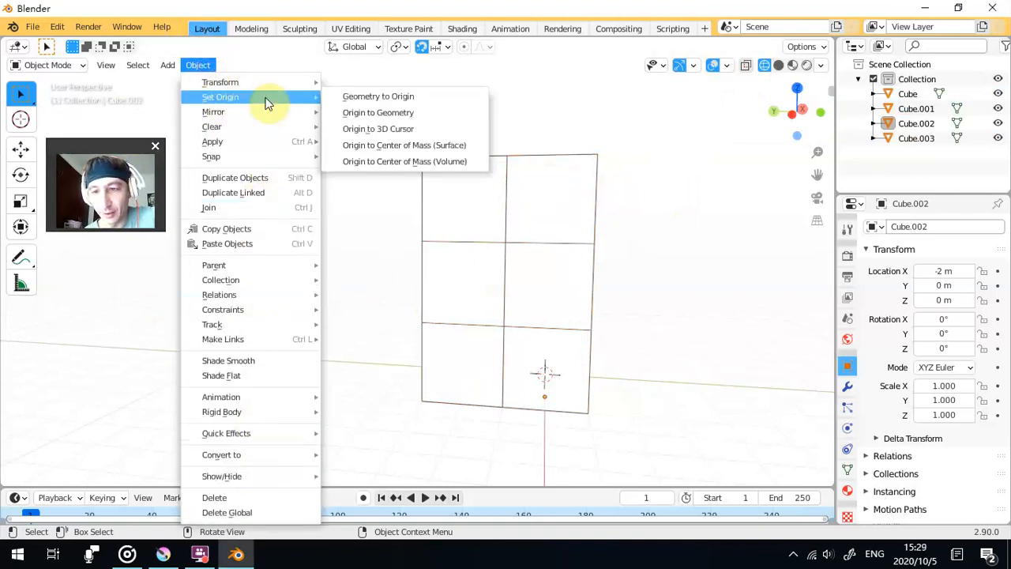
mouse_move(265, 93)
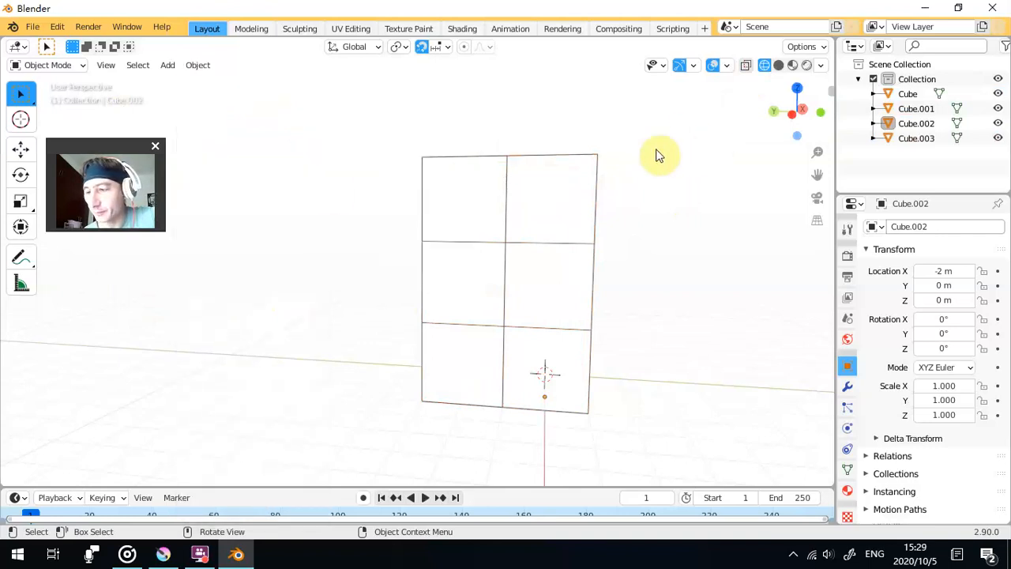
- Try to move the single column at X -2 m, Y 2 m along Y with the Move tool
left_click(21, 150)
left_click(476, 223)
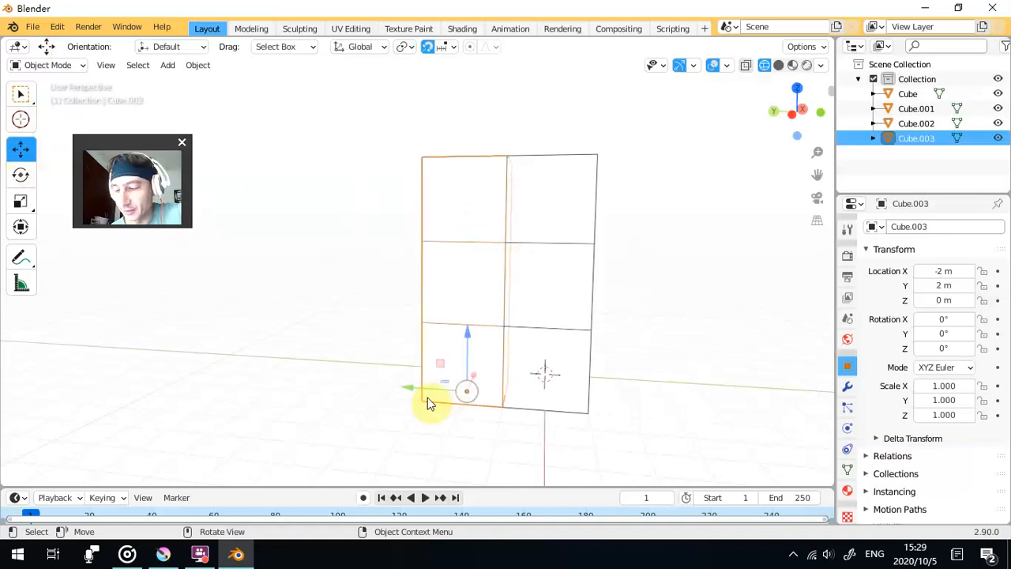
mouse_move(411, 393)
left_mouse_down()
mouse_move(338, 388)
mouse_move(396, 388)
left_mouse_up()
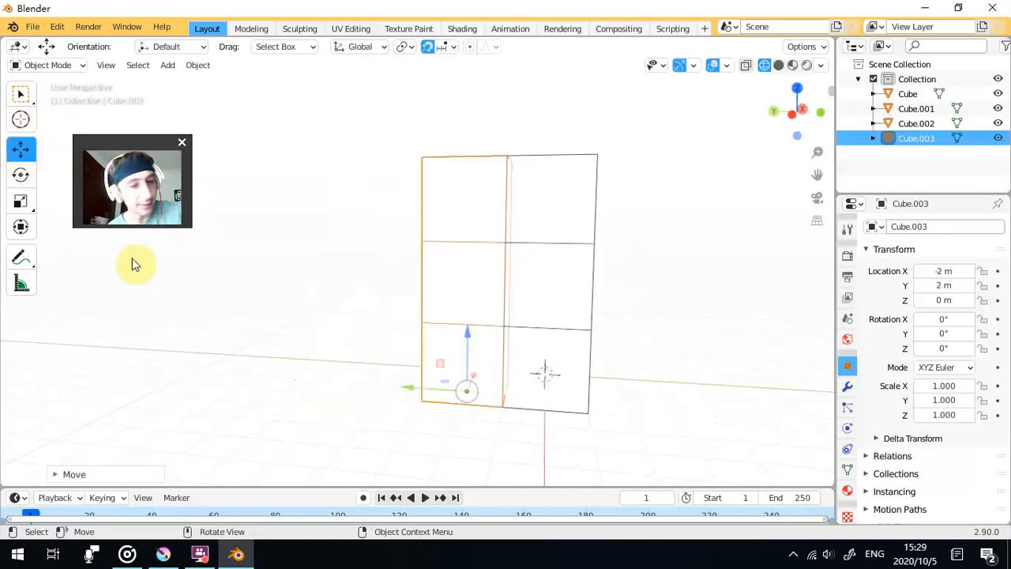
- Try rotating the selected column about Z and scaling it along Z, undoing each change
left_click(21, 177)
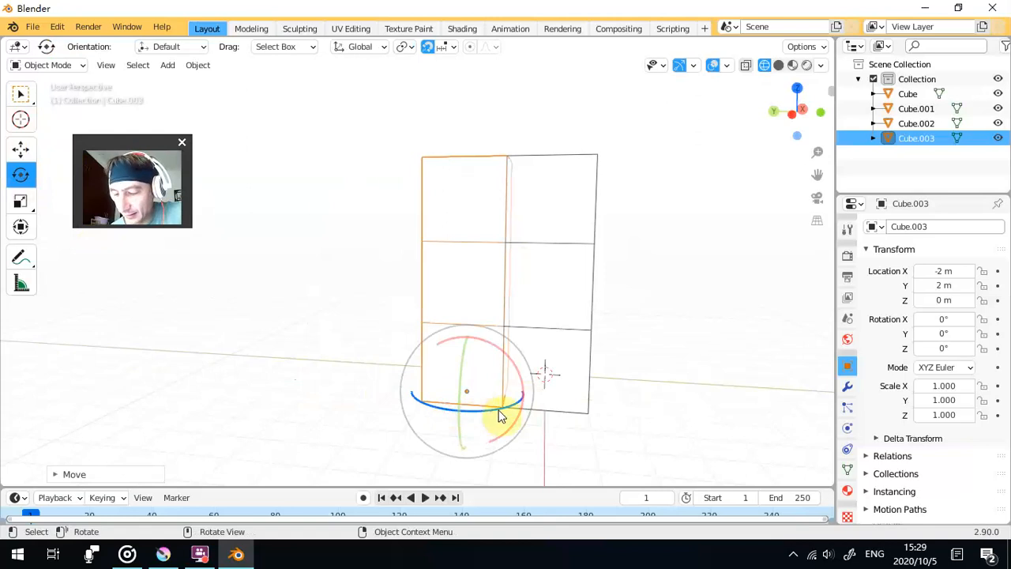
left_click_drag(501, 388, 495, 402)
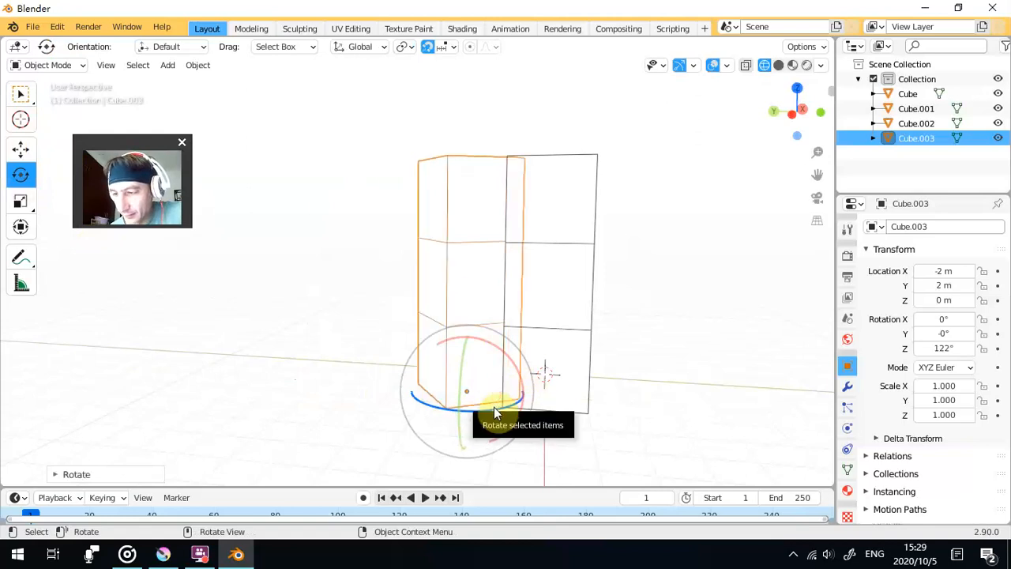
key("ctrl+z")
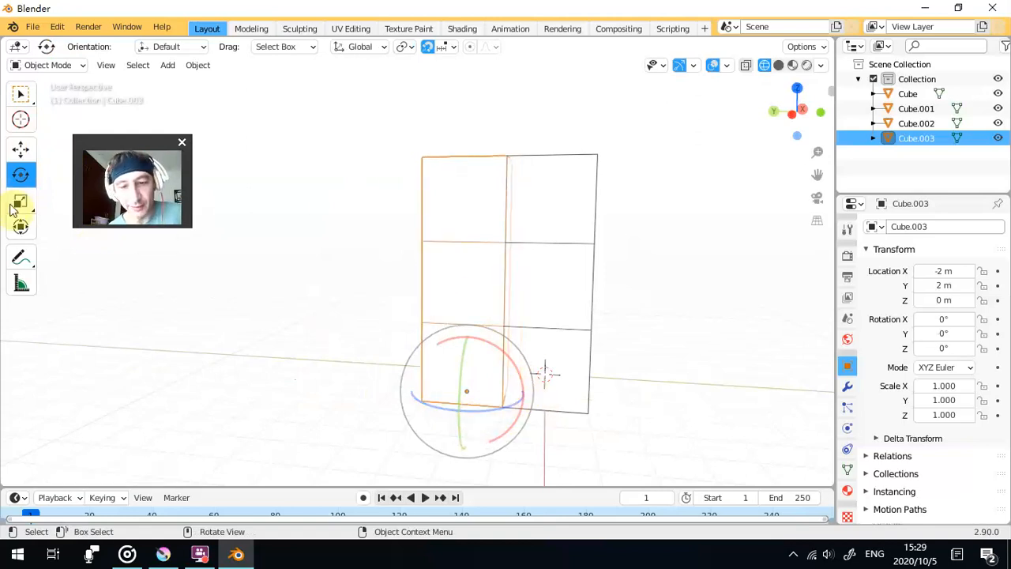
left_click(18, 204)
left_click_drag(468, 334, 483, 319)
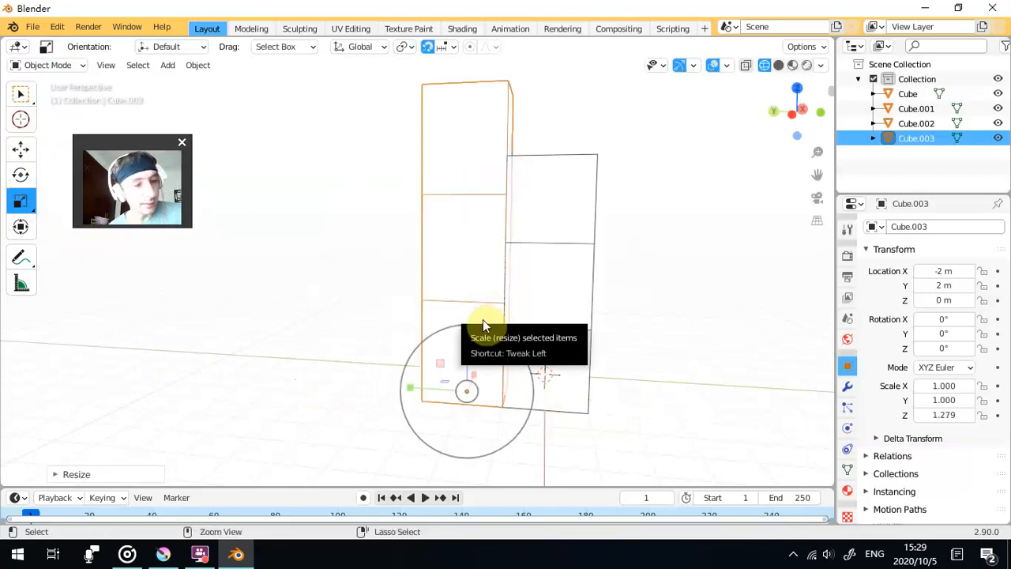
key("ctrl+z")
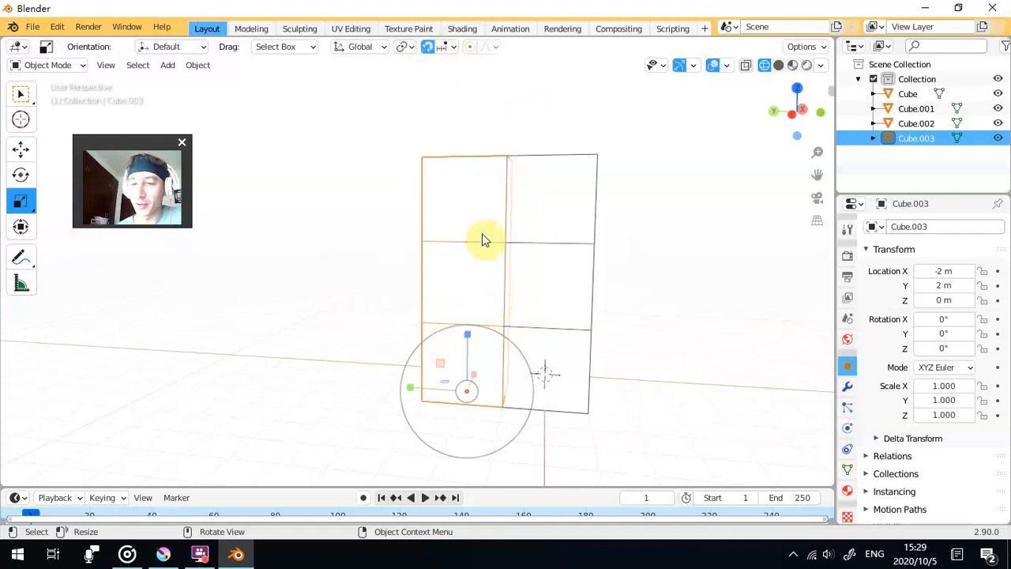
- Return to the Move tool and toggle the gizmos and overlays off and on to compare the viewport
left_click_drag(609, 293, 550, 280)
left_click(21, 148)
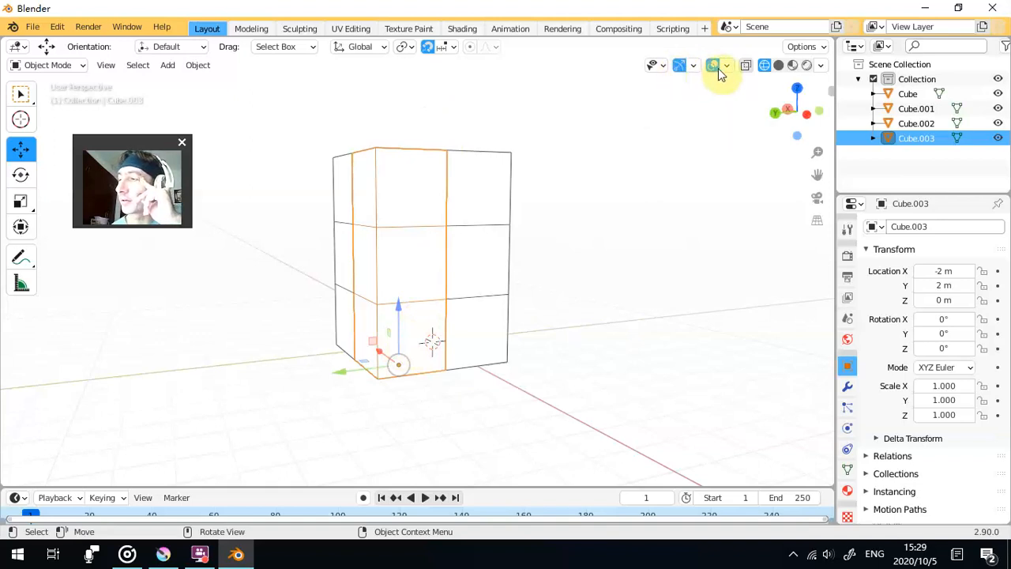
left_click(677, 70)
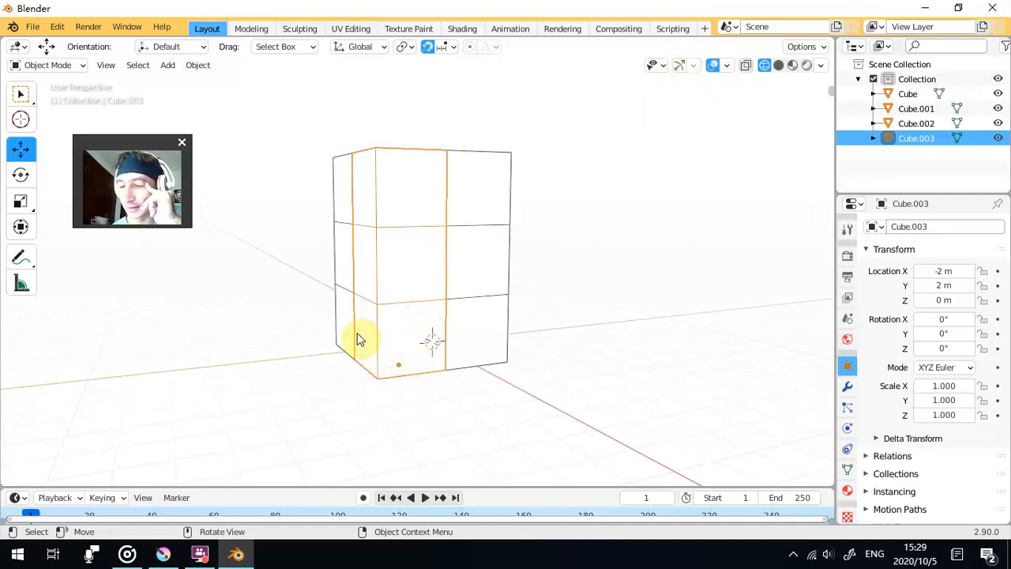
left_click(718, 70)
left_click(718, 71)
left_click(681, 68)
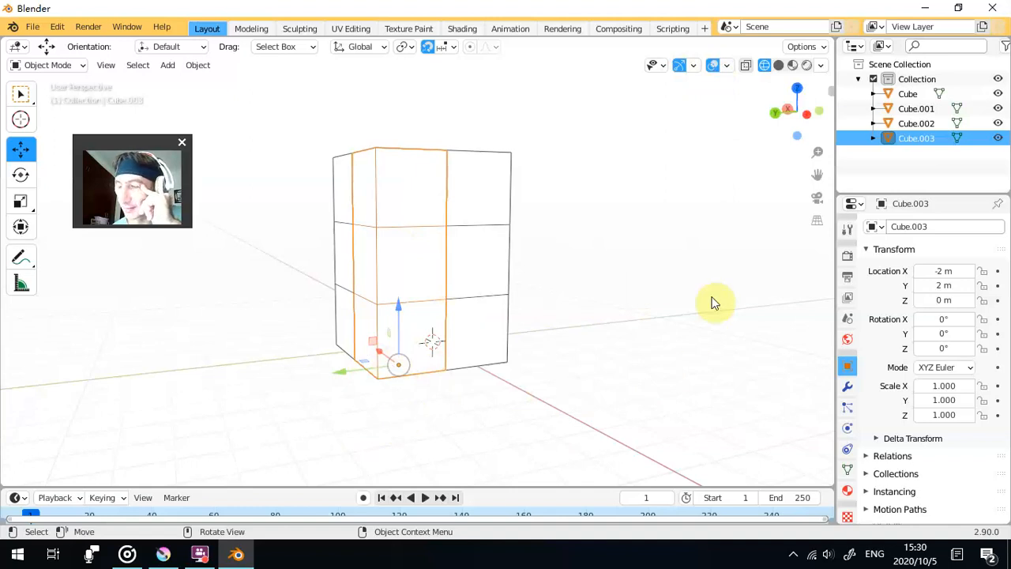
- Hide the overlays and gizmos and clear the selection to view the block as a bare wireframe
left_click(711, 69)
left_click(645, 177)
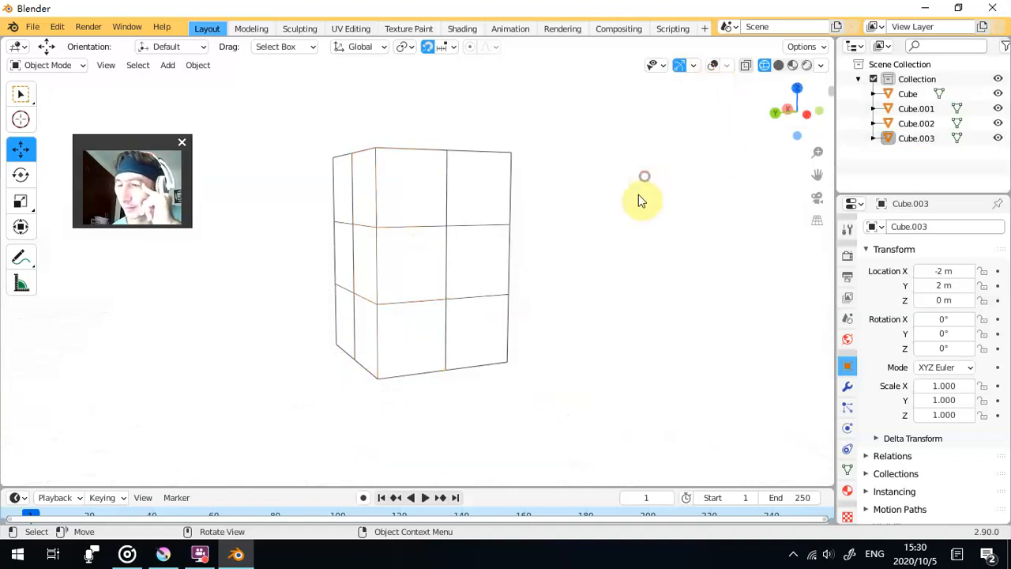
left_click_drag(623, 232, 564, 245)
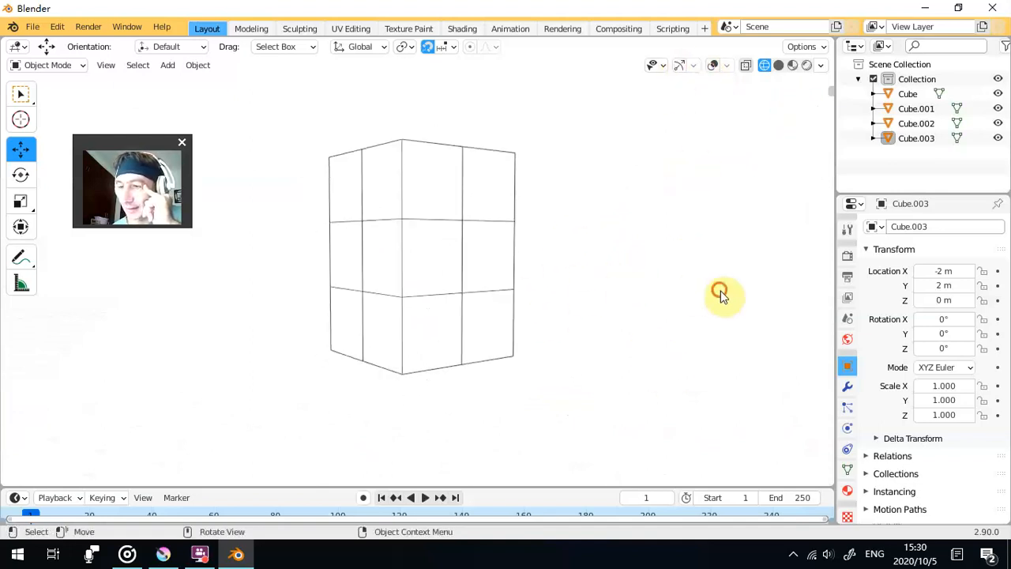
- Select individual columns in the bare wireframe to check their grid lines, and turn the gizmos and overlays back on
left_click(381, 237)
left_click(589, 163)
left_click(488, 236)
left_click(271, 175)
left_click(341, 253)
left_click(479, 282)
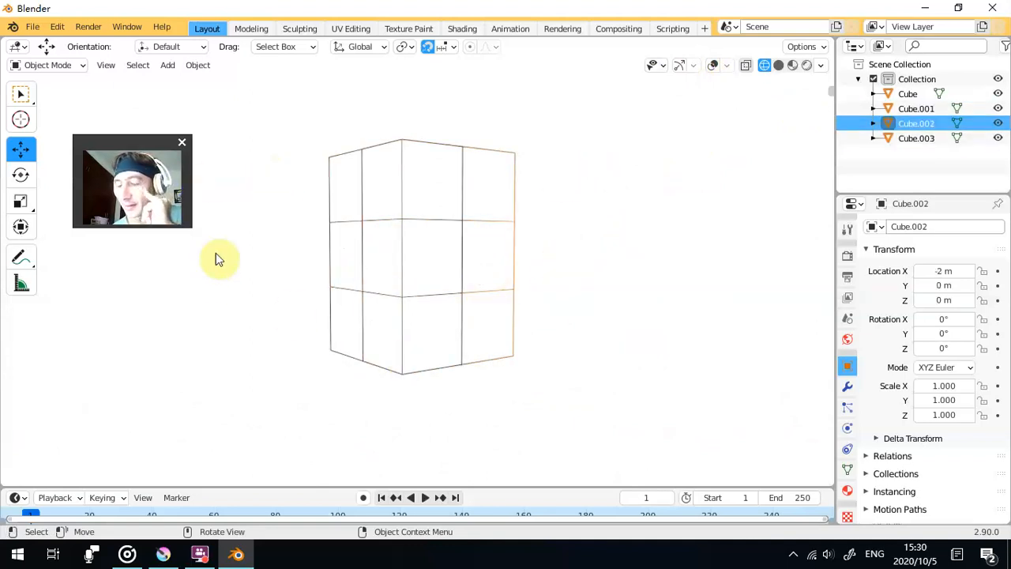
left_click(678, 65)
left_click(712, 66)
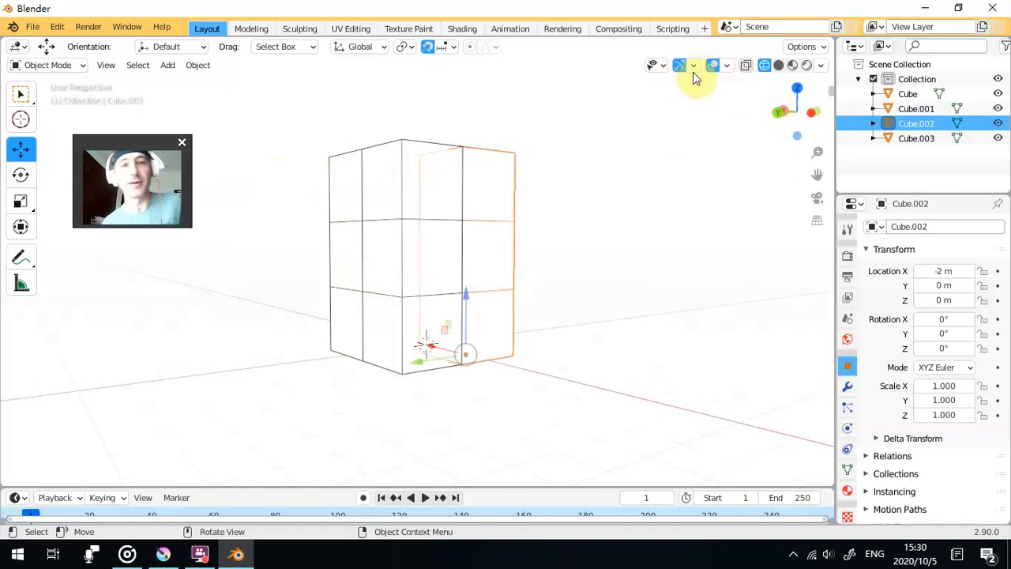
- Box-select all four columns and join them into a single object
left_click_drag(573, 180, 545, 166)
left_click(545, 166)
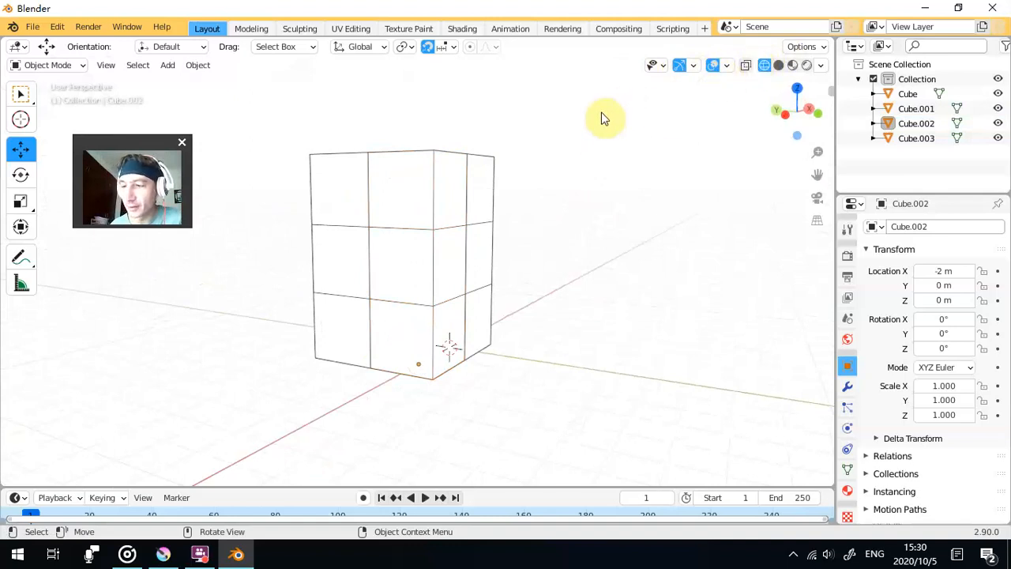
key("b")
left_click_drag(422, 239, 271, 413)
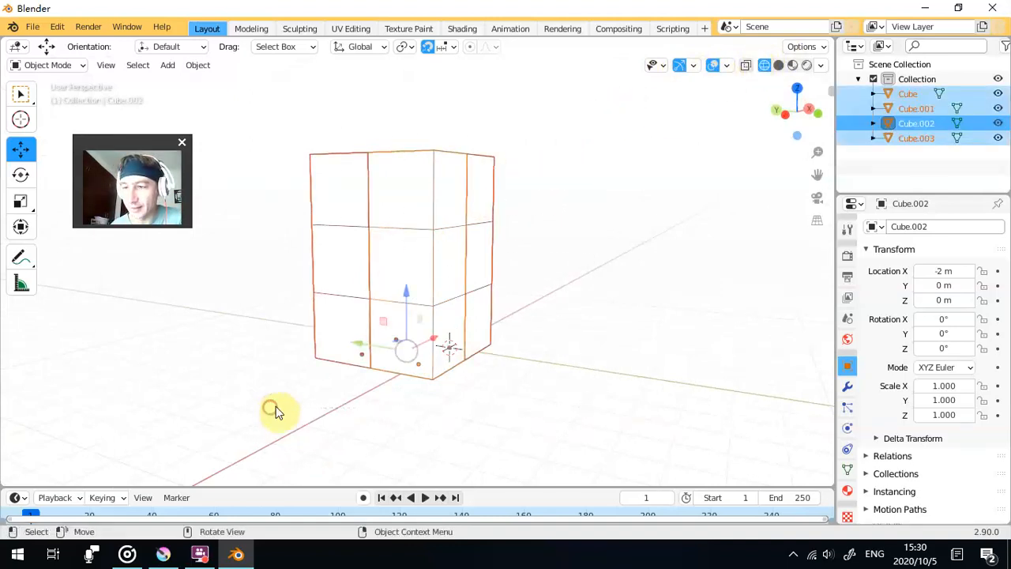
left_click_drag(330, 266, 358, 296)
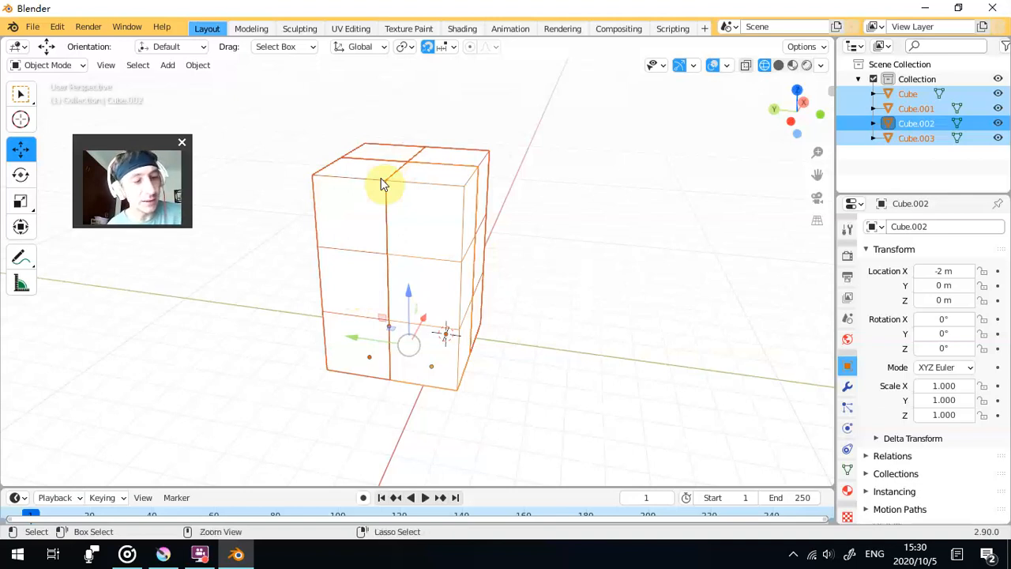
key("ctrl+j")
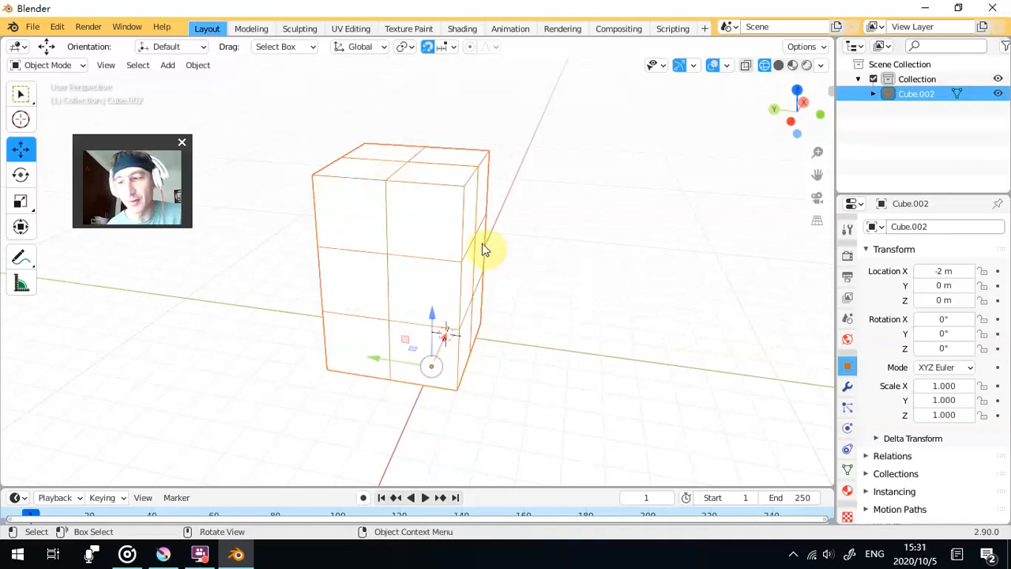
- Move the joined block along the X and Y axes to location X -1 m, Y -1 m
left_click_drag(419, 232, 477, 235)
left_click(286, 147)
left_click_drag(412, 224, 198, 237)
left_click(481, 242)
left_click_drag(450, 228, 411, 217)
left_click_drag(411, 271, 379, 230)
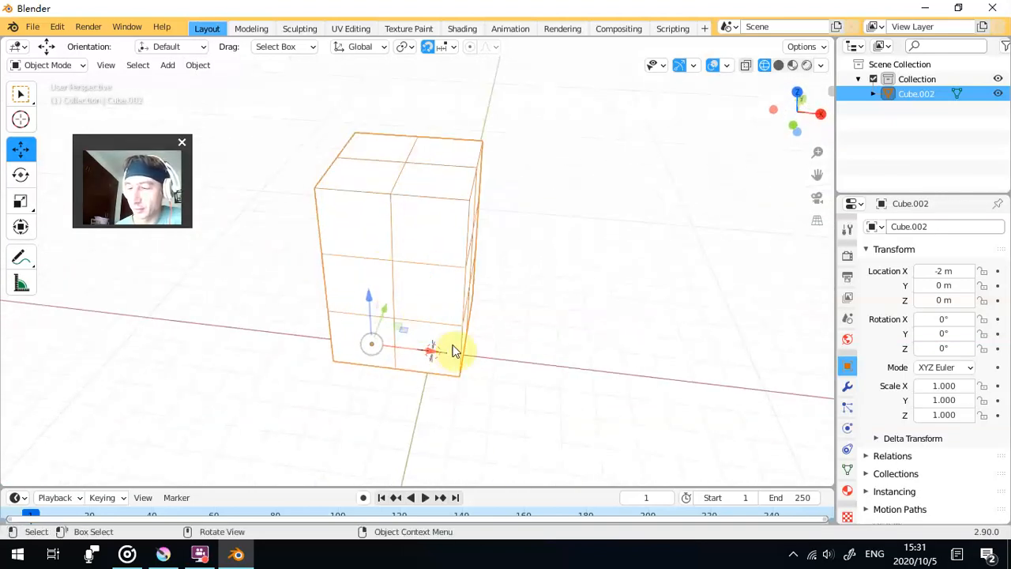
left_click_drag(428, 354, 564, 339)
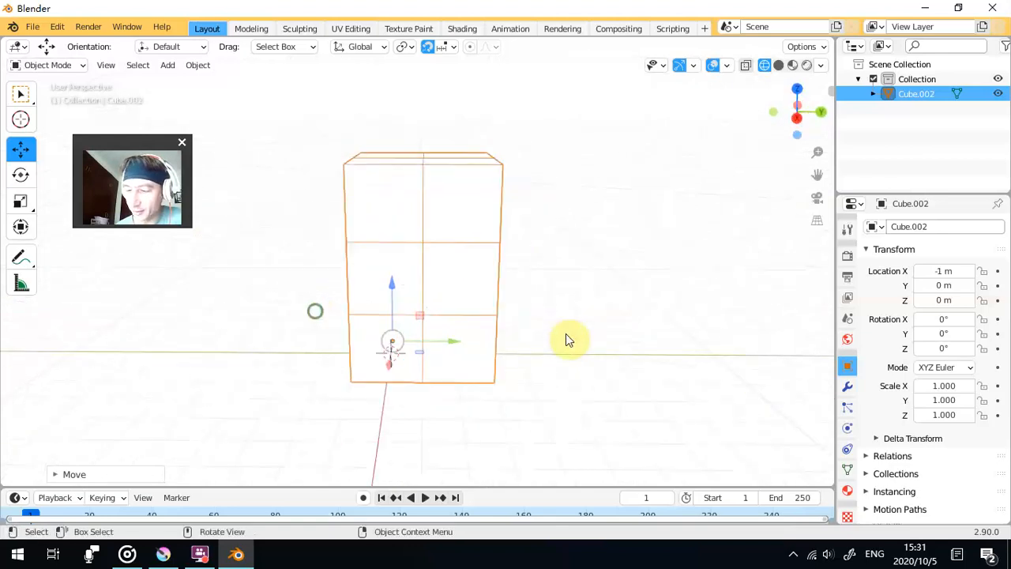
left_click_drag(454, 350, 542, 331)
- Set the joined block's origin to the 3D cursor at the world centre, and check the origin's placement
right_click(452, 331)
mouse_move(452, 331)
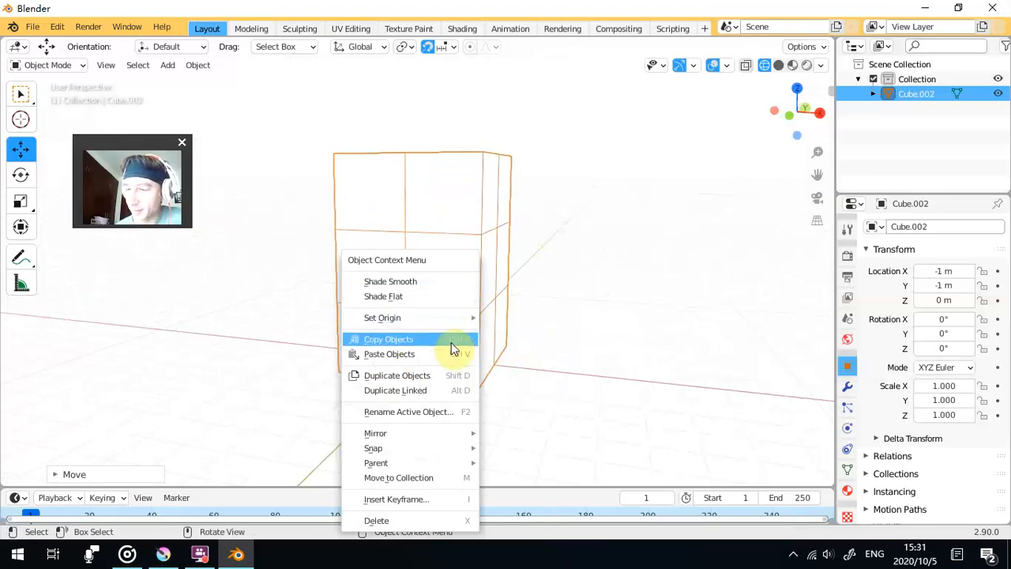
left_click(542, 350)
left_click_drag(555, 353, 368, 359)
scroll(409, 351, "up", 4)
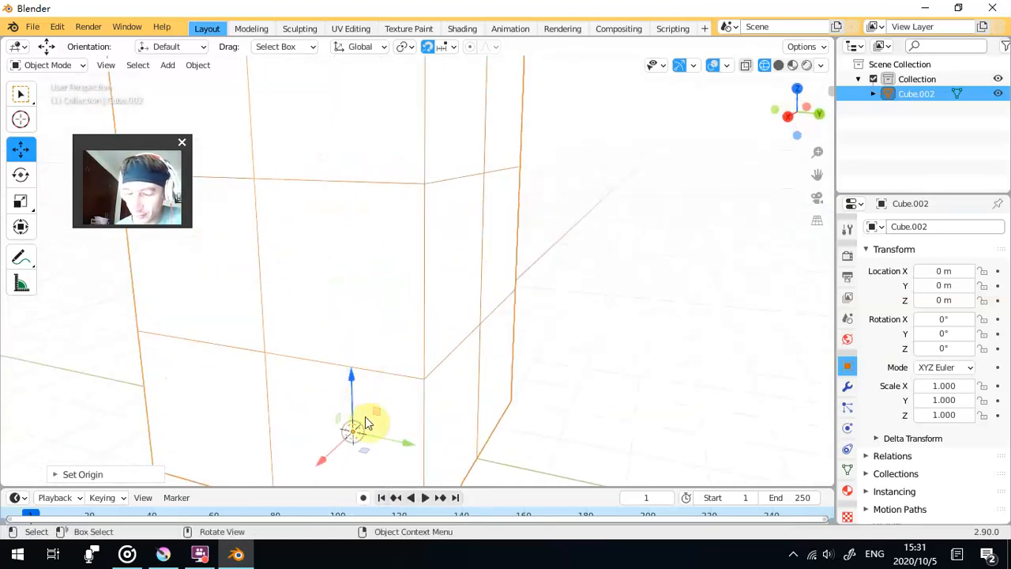
scroll(429, 391, "down", 4)
left_click_drag(429, 391, 617, 340)
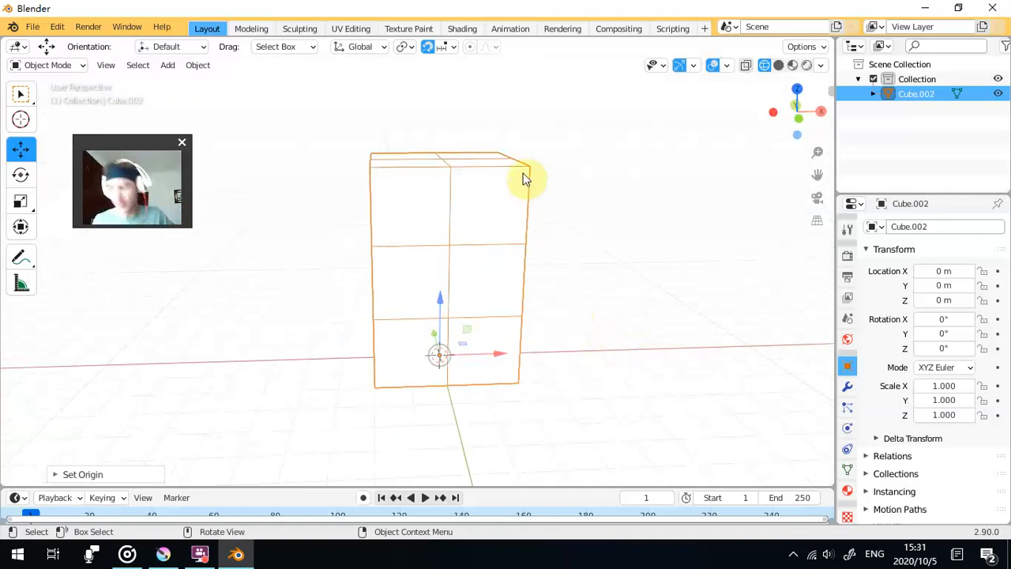
- Hide the viewport gizmos and overlays and turn off snapping, leaving a clean wireframe of the block
left_click(679, 66)
left_click(715, 66)
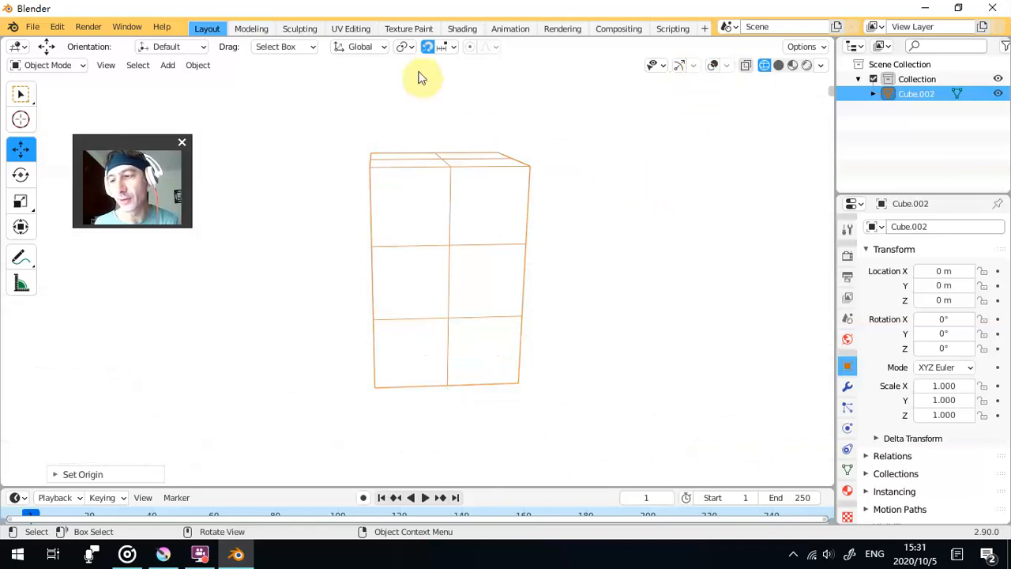
left_click_drag(541, 237, 596, 283)
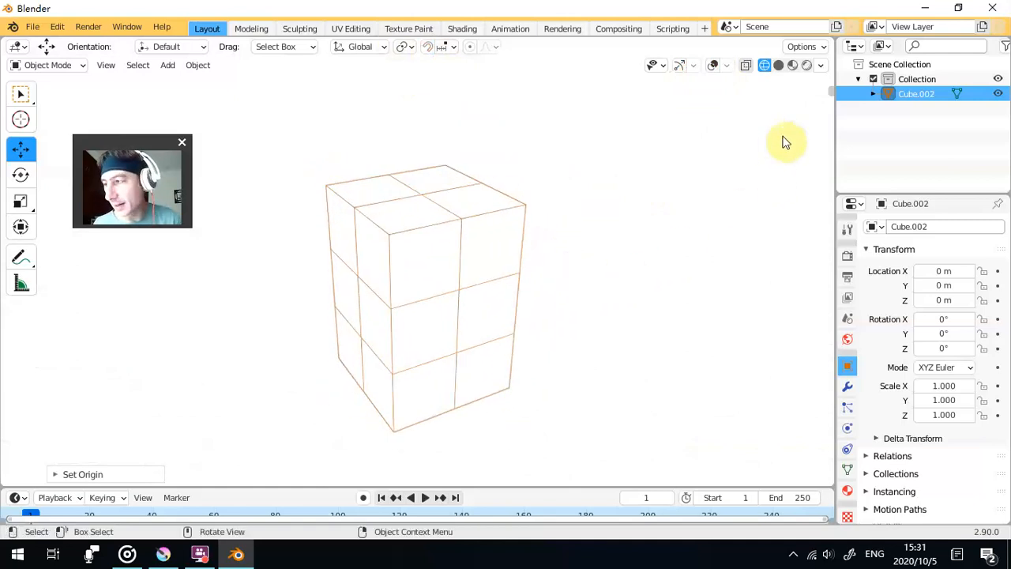
left_click(713, 65)
left_click(713, 65)
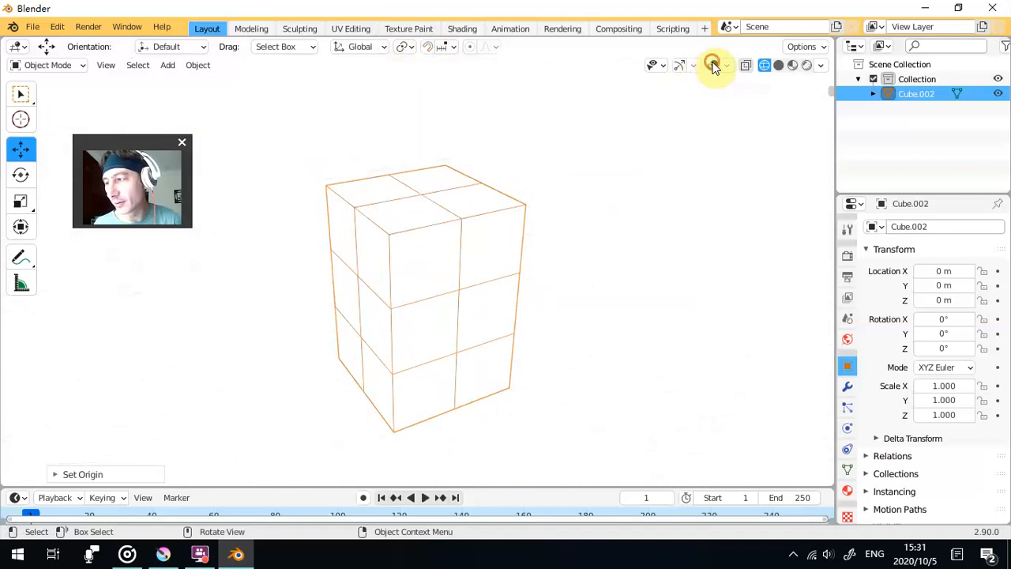
- Align the viewport to an orthographic front view using the axis gizmo, hide the gizmos again, and clear the selection
left_click(679, 65)
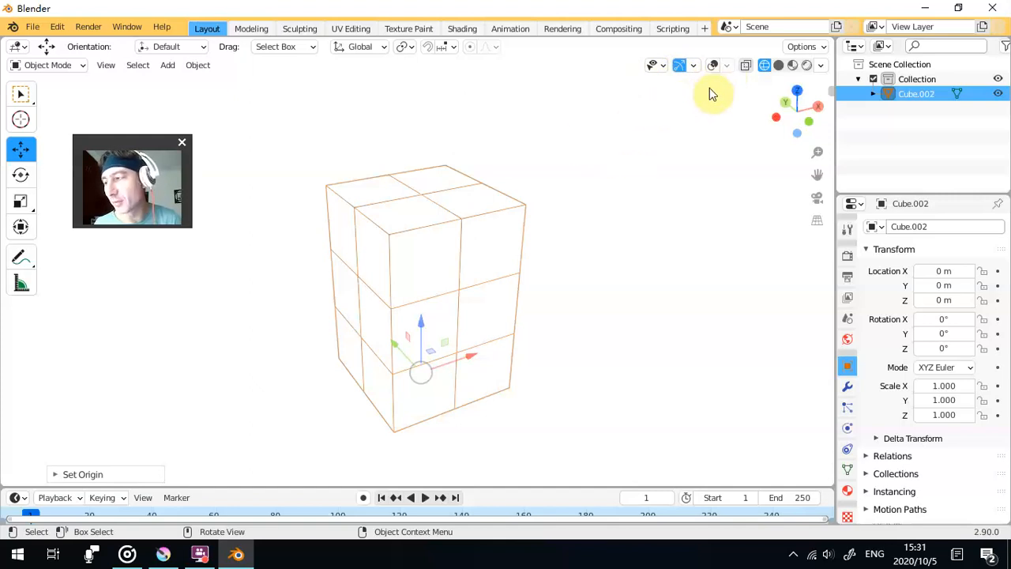
left_click(776, 110)
left_click(777, 110)
left_click(777, 110)
left_click(776, 110)
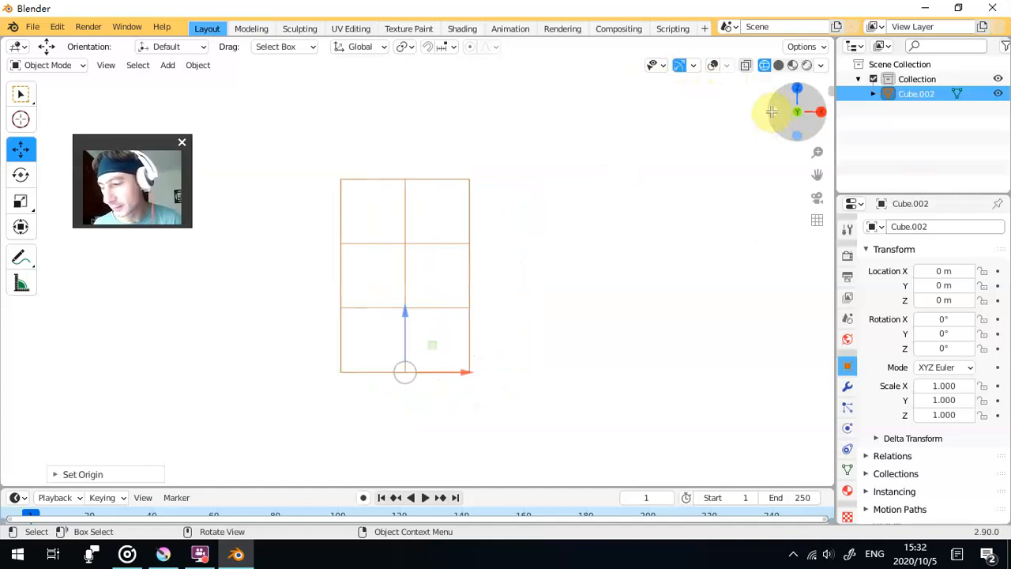
scroll(624, 248, "up", 2)
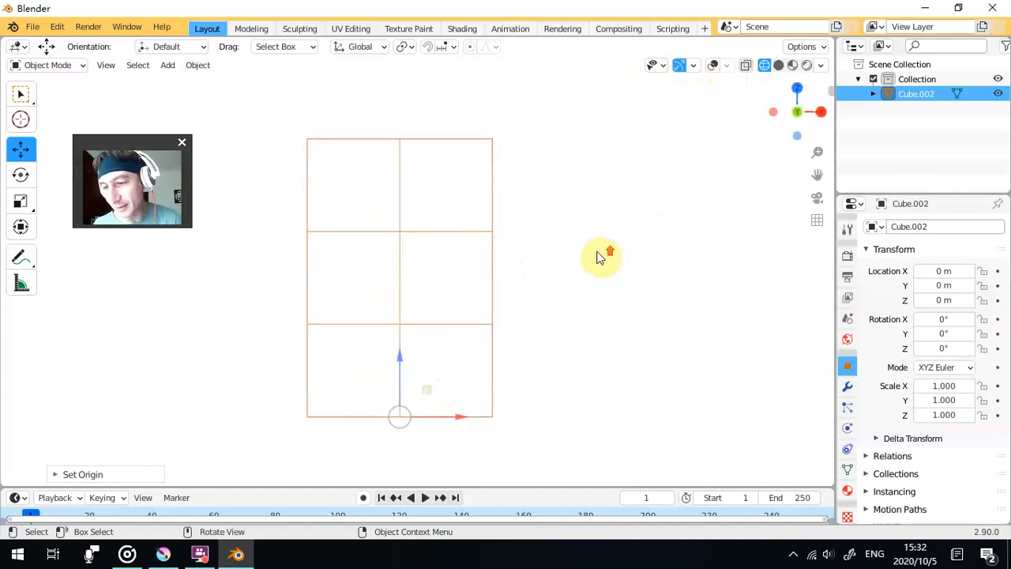
left_click_drag(577, 232, 583, 240)
left_click(680, 67)
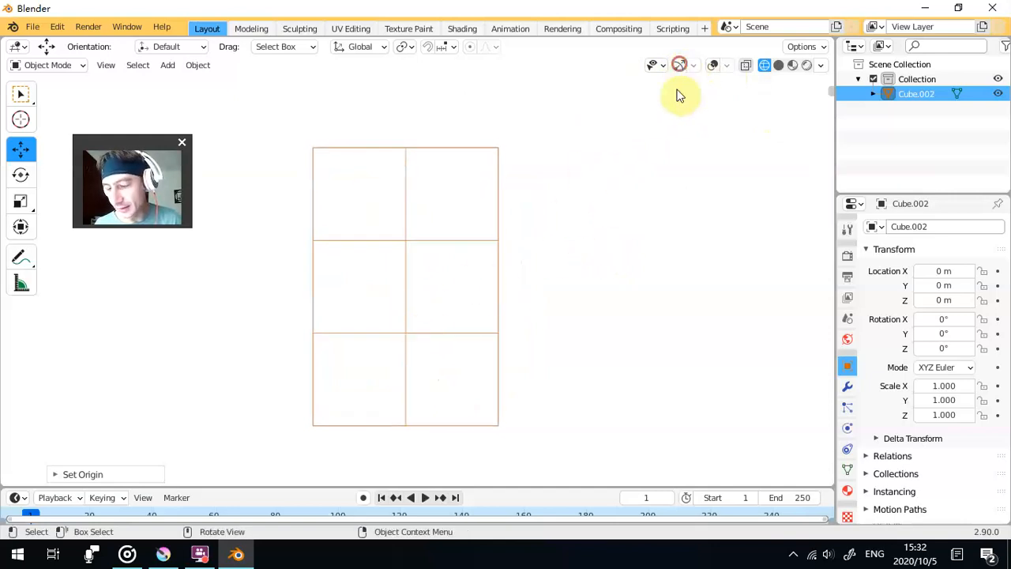
left_click(569, 218)
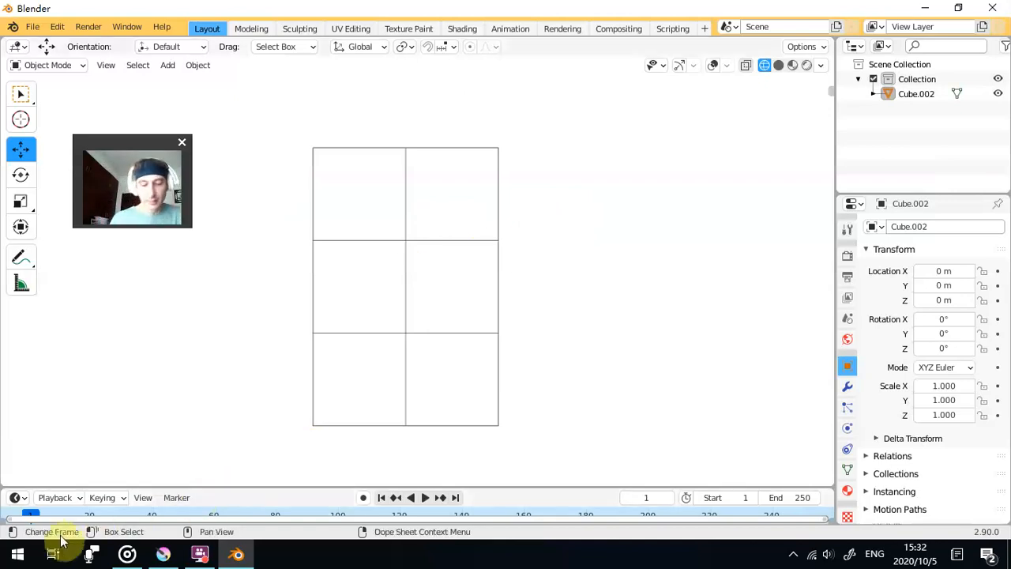
- Launch Bandicam, decline its update offer, and bring its recording window up over the gridded block
left_click(20, 547)
scroll(144, 426, "down", 5)
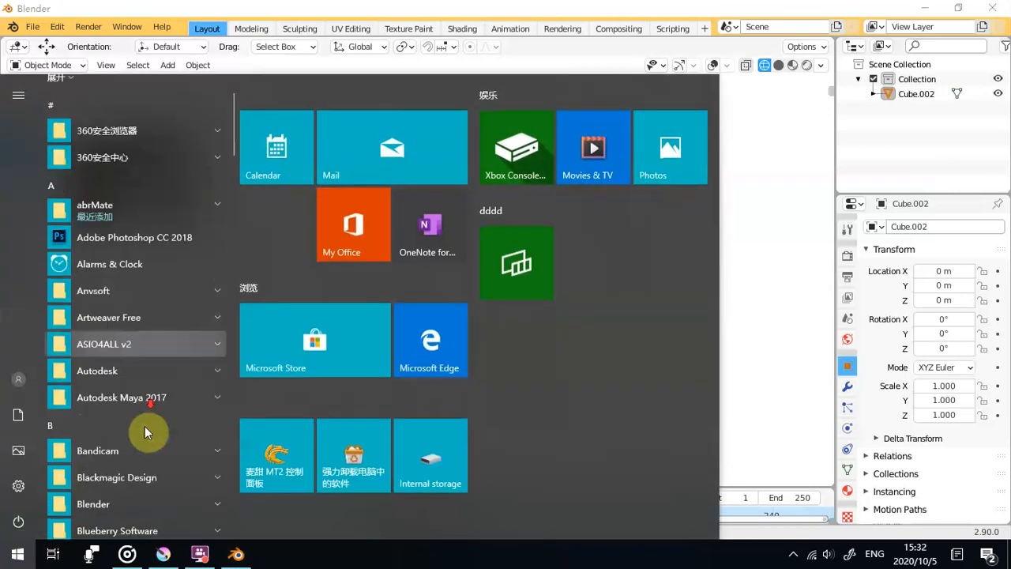
scroll(171, 440, "down", 2)
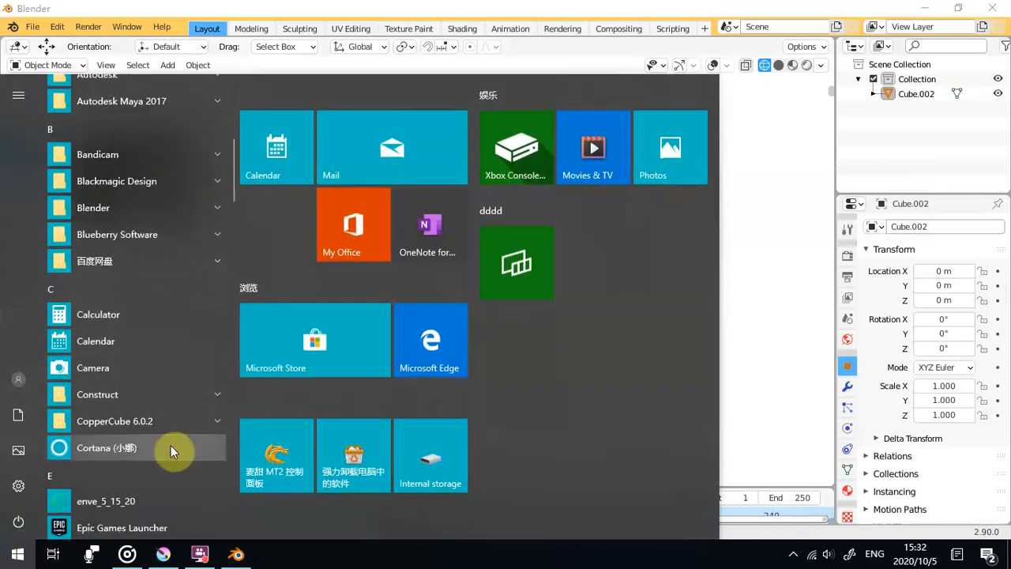
scroll(166, 395, "up", 2)
left_click(156, 230)
left_click(152, 245)
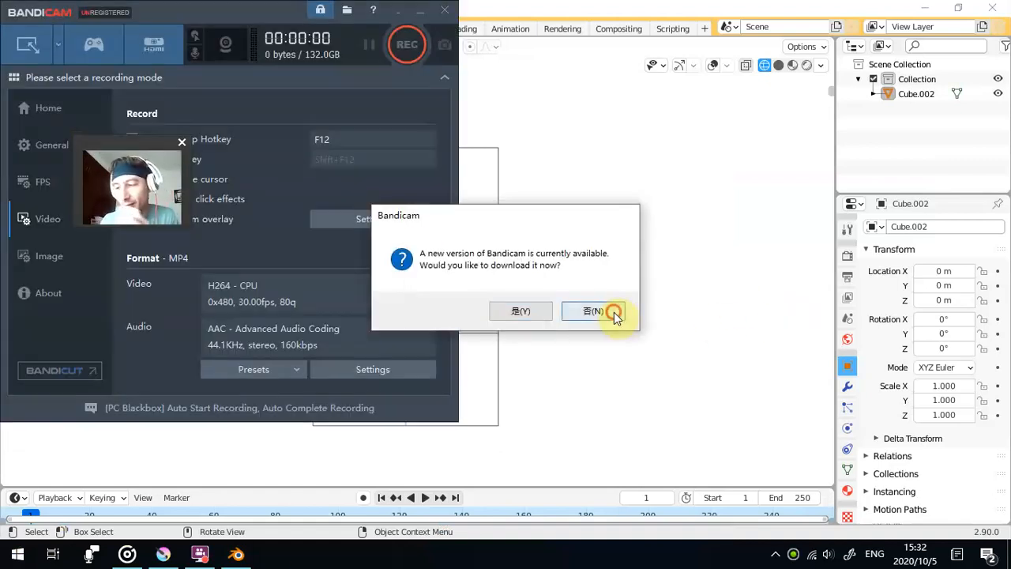
left_click(601, 311)
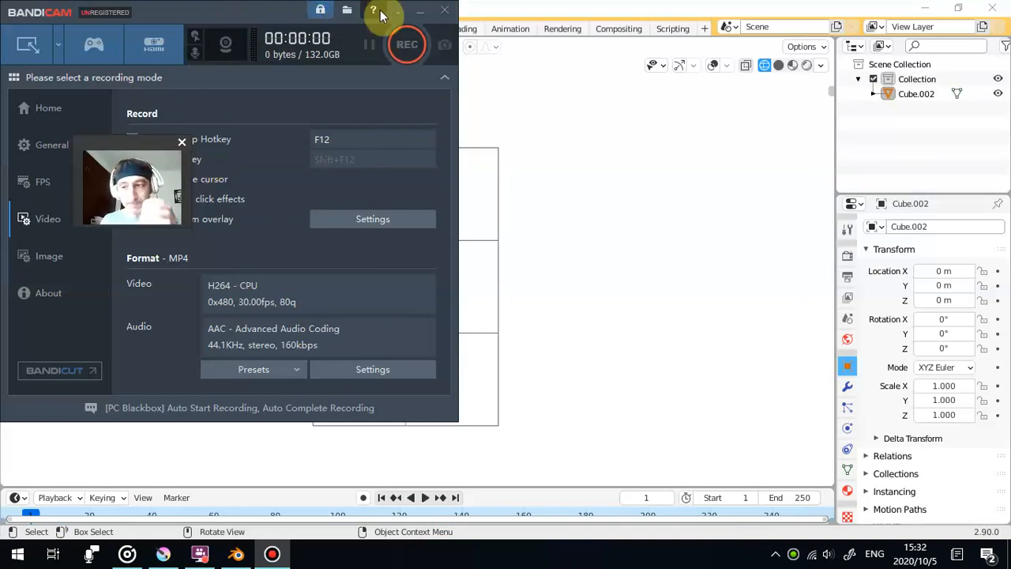
left_click(420, 11)
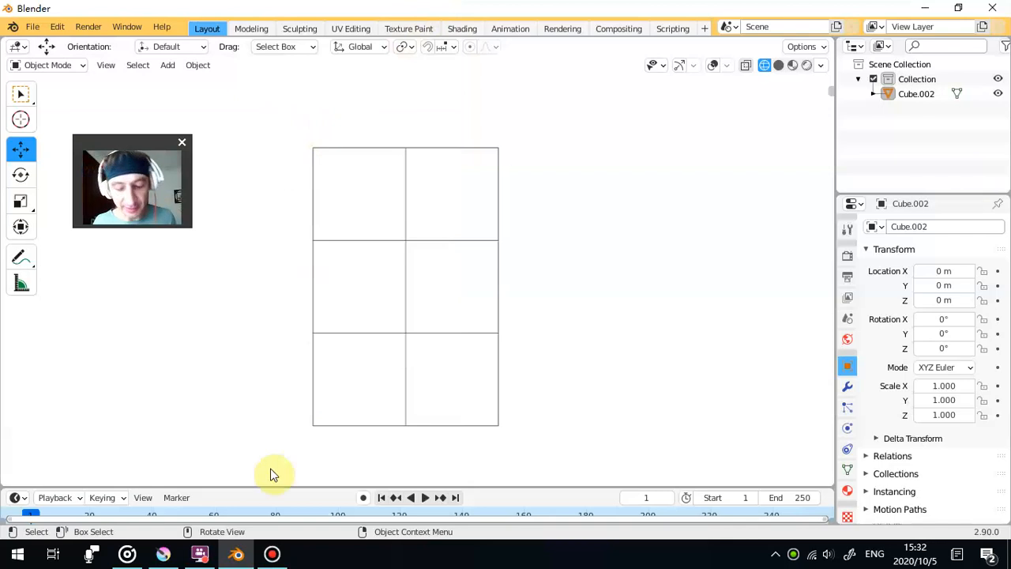
left_click(271, 553)
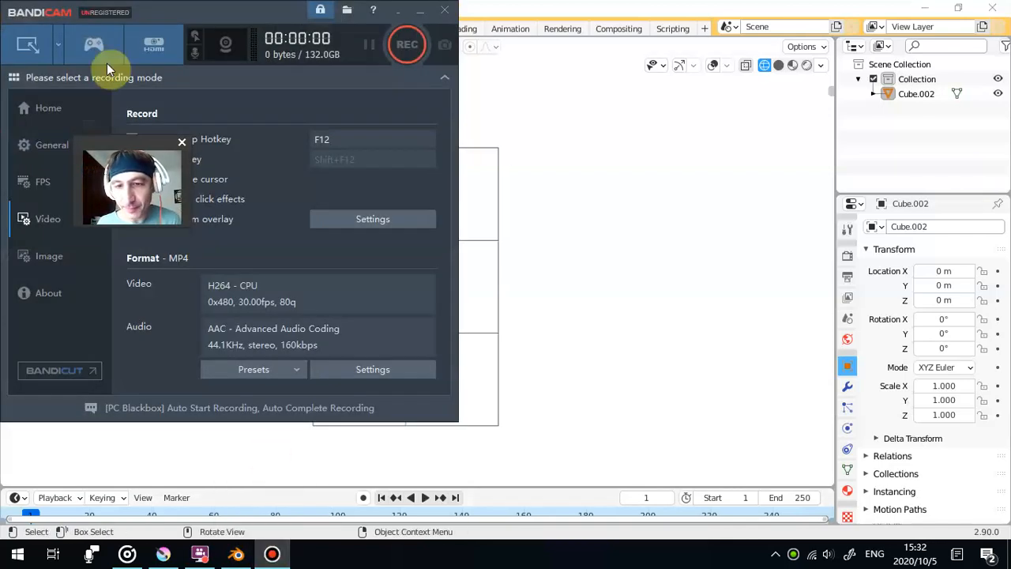
- Set Bandicam to rectangle-area mode and fit its capture frame around the gridded block, sized 487x532
left_click(34, 44)
left_click(412, 13)
left_click_drag(58, 105, 242, 84)
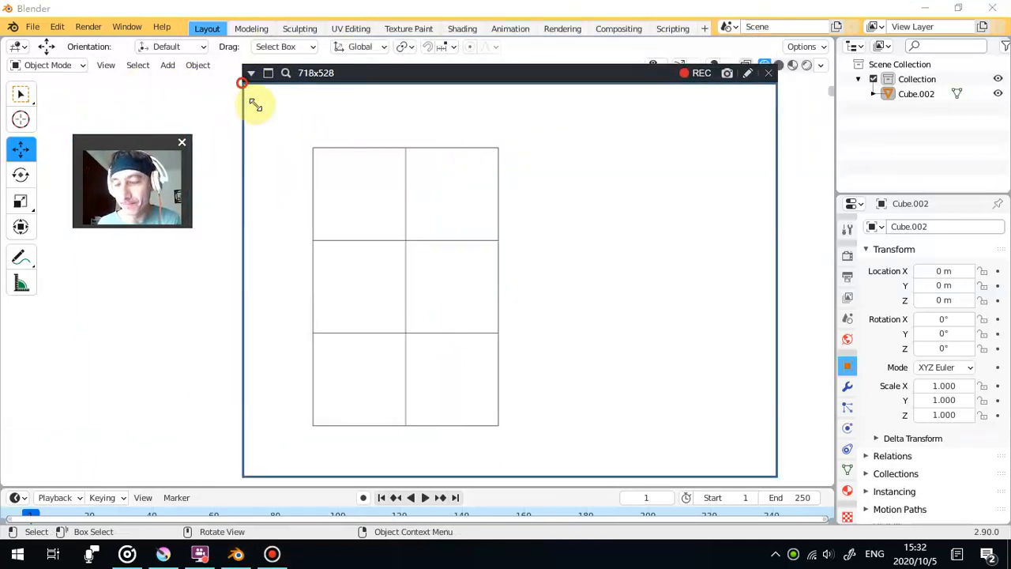
left_click_drag(774, 479, 607, 478)
mouse_move(393, 72)
left_mouse_down()
mouse_move(372, 72)
mouse_move(386, 72)
left_mouse_up()
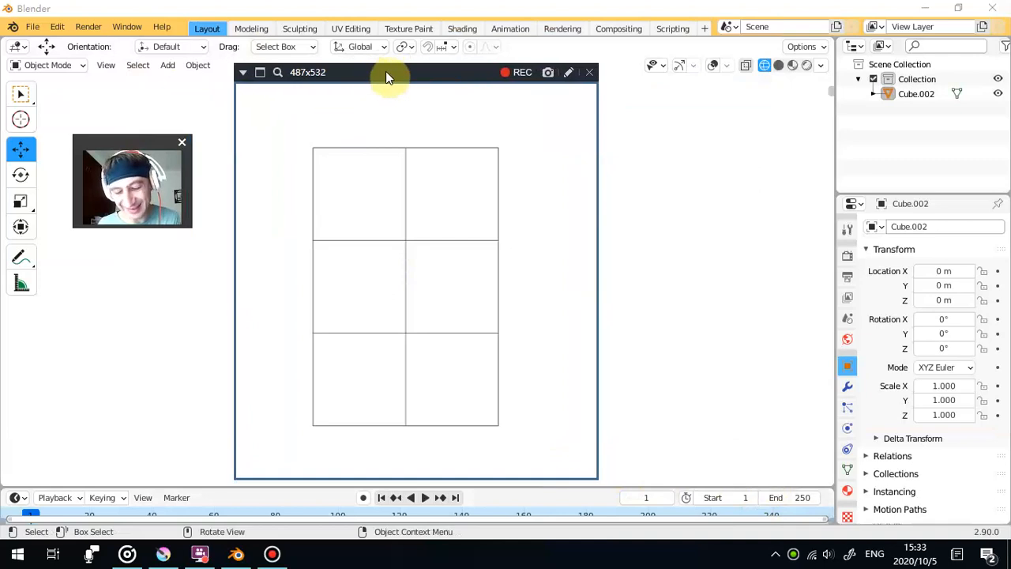
left_click_drag(102, 146, 88, 182)
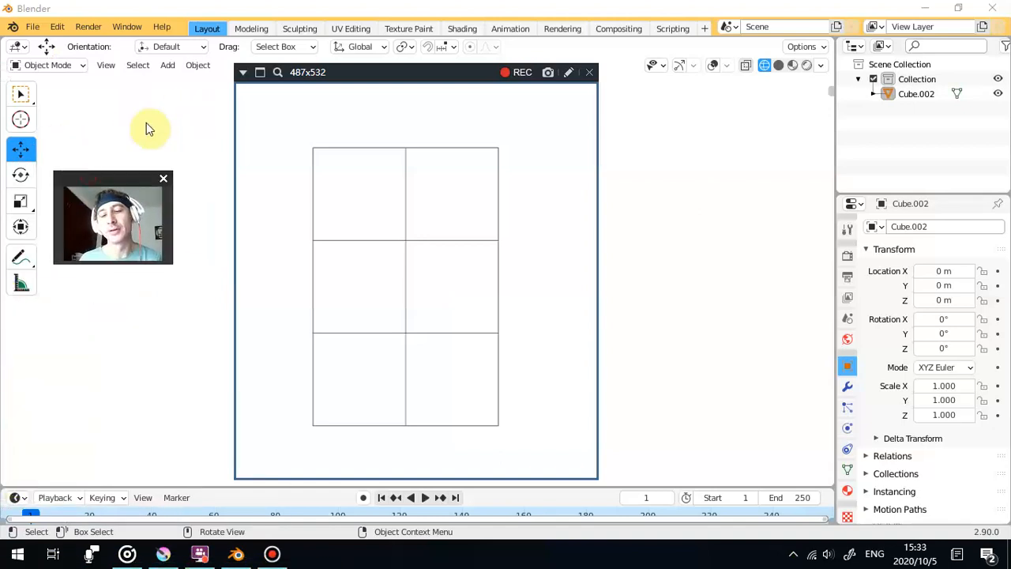
left_click_drag(89, 174, 65, 176)
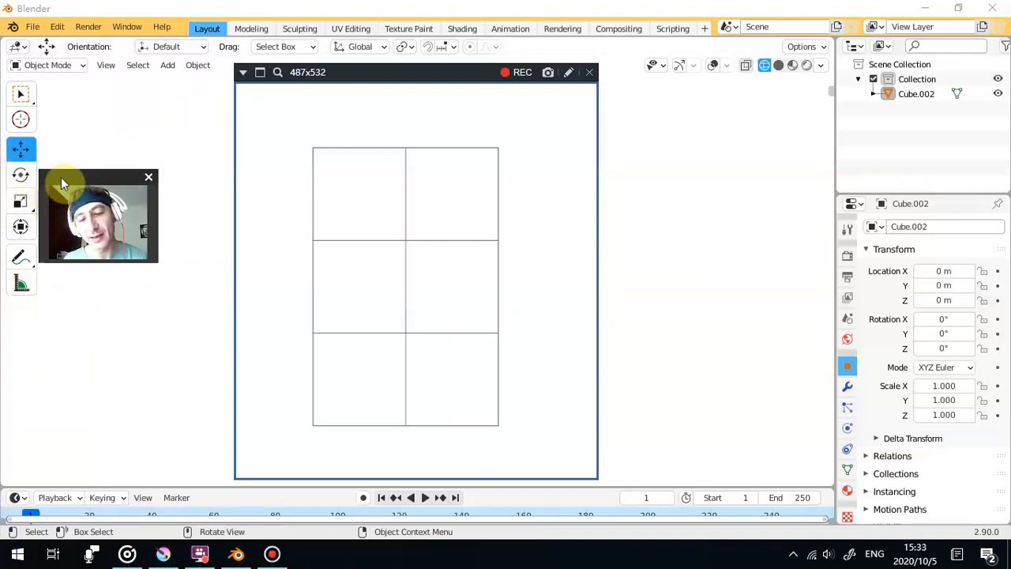
left_click_drag(64, 181, 99, 142)
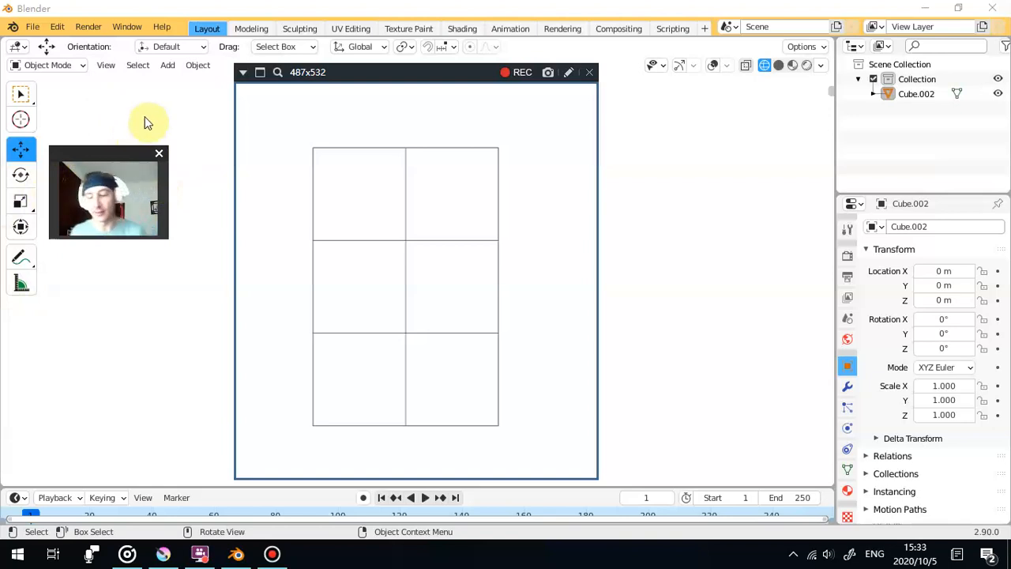
- Shift the capture frame slightly to centre it on the block and capture an image of the front view
left_click_drag(365, 67, 358, 69)
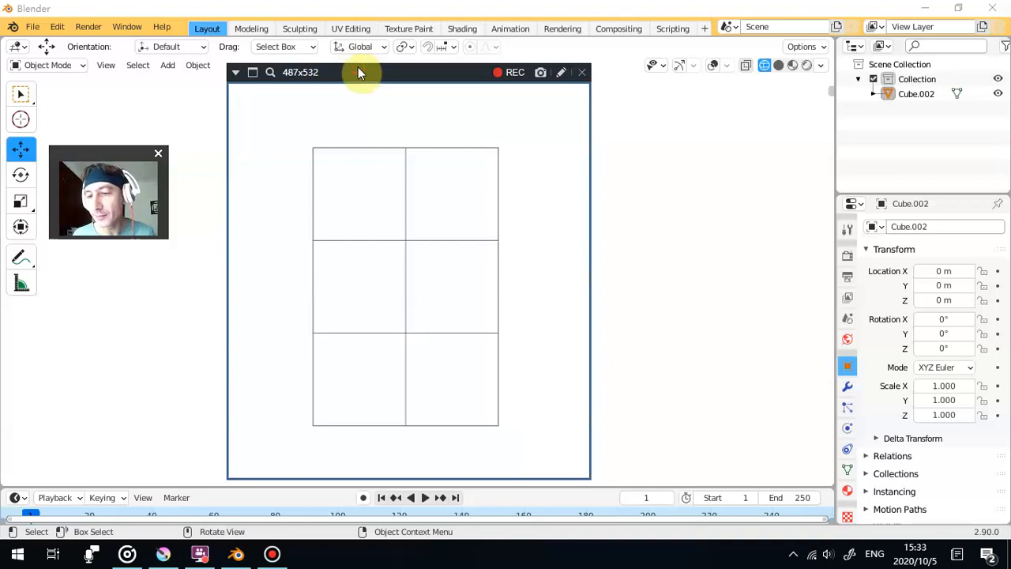
left_click(539, 75)
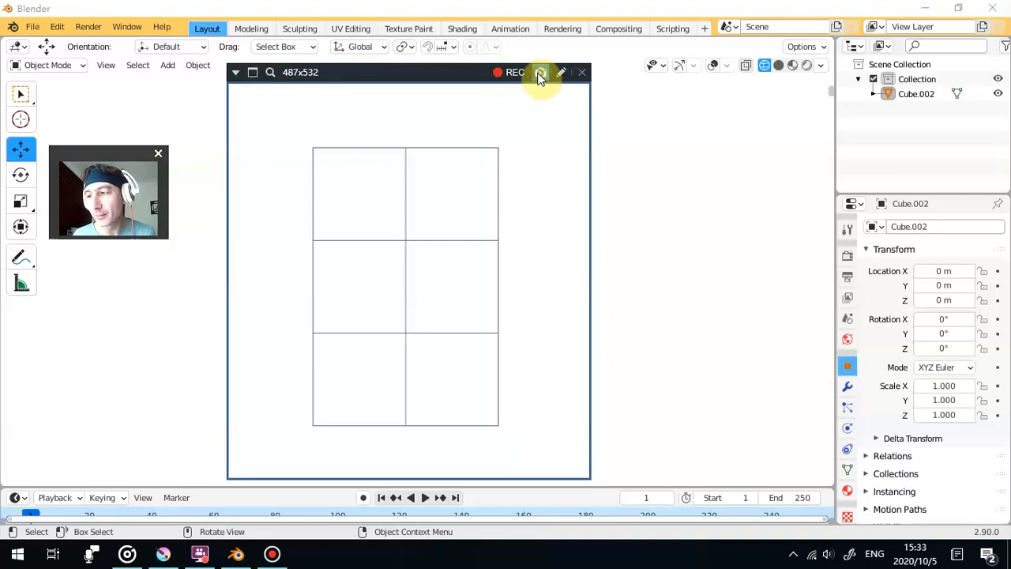
- Rotate the gridded block about 33° around the global Z axis
left_click(479, 261)
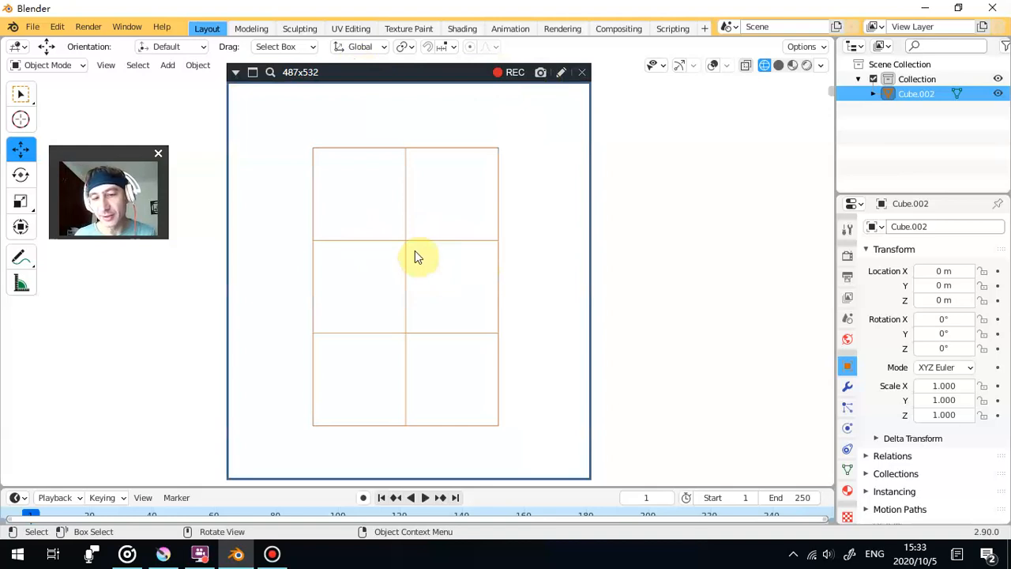
left_click(16, 151)
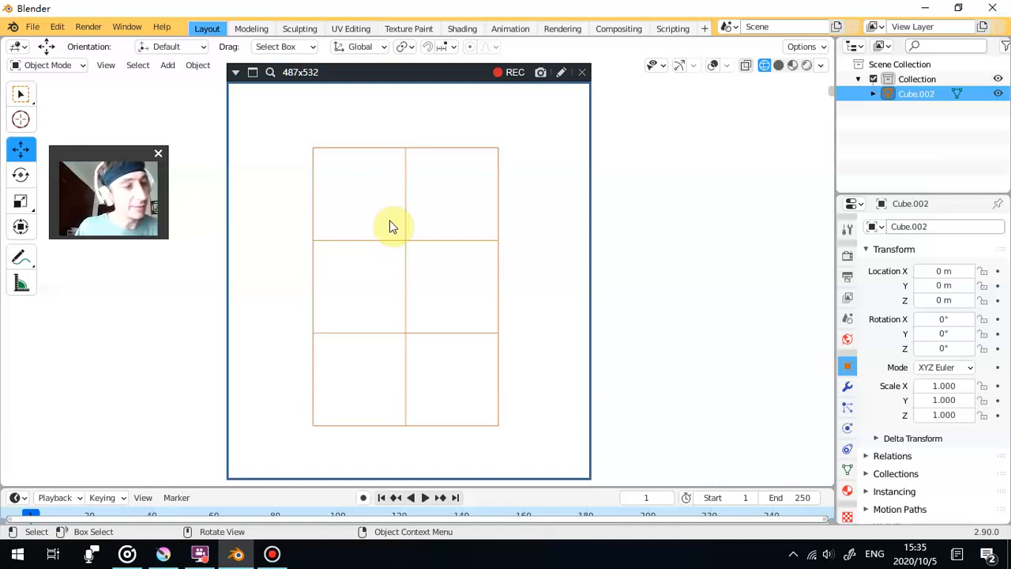
key("r")
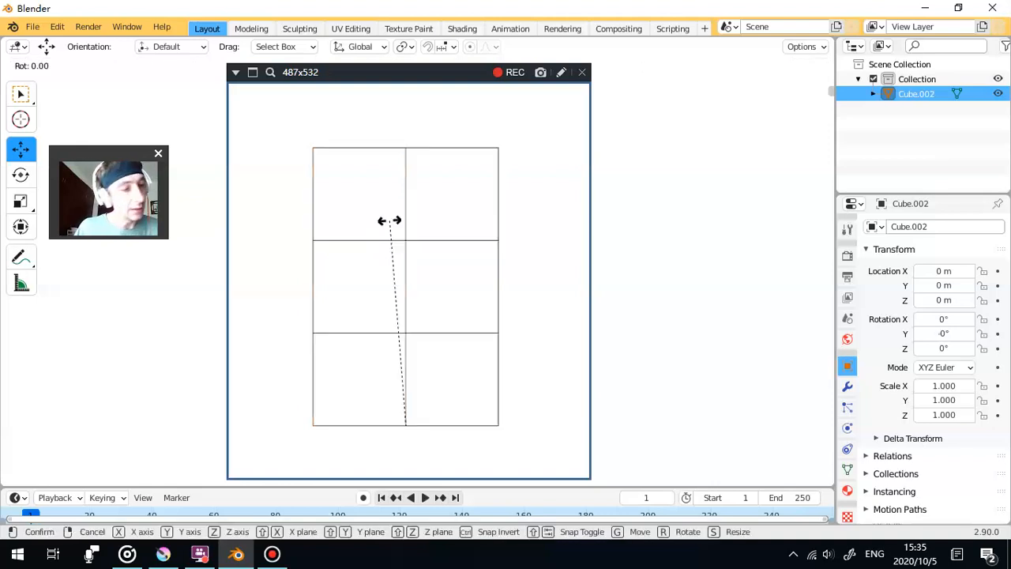
key("z")
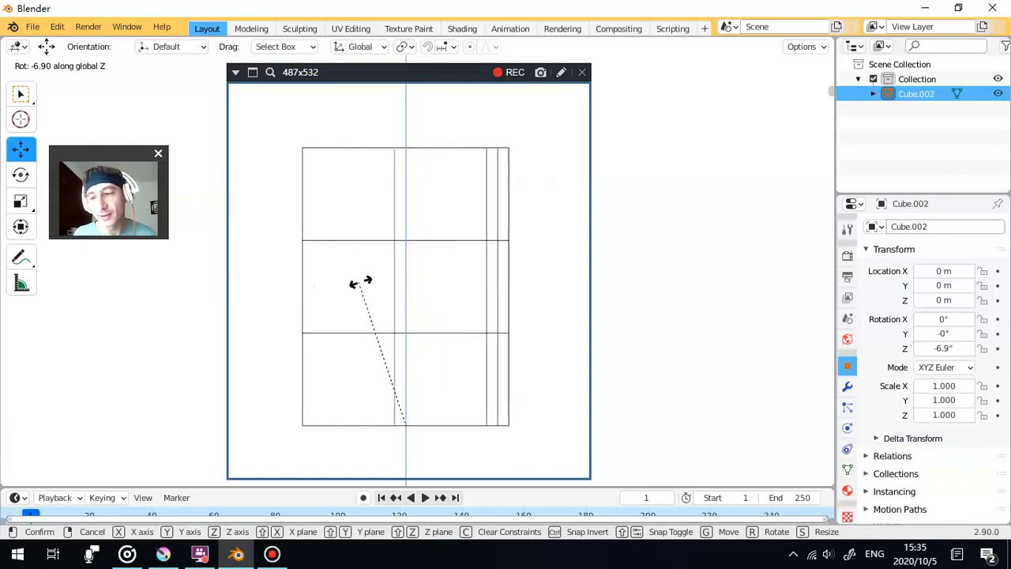
left_click(461, 282)
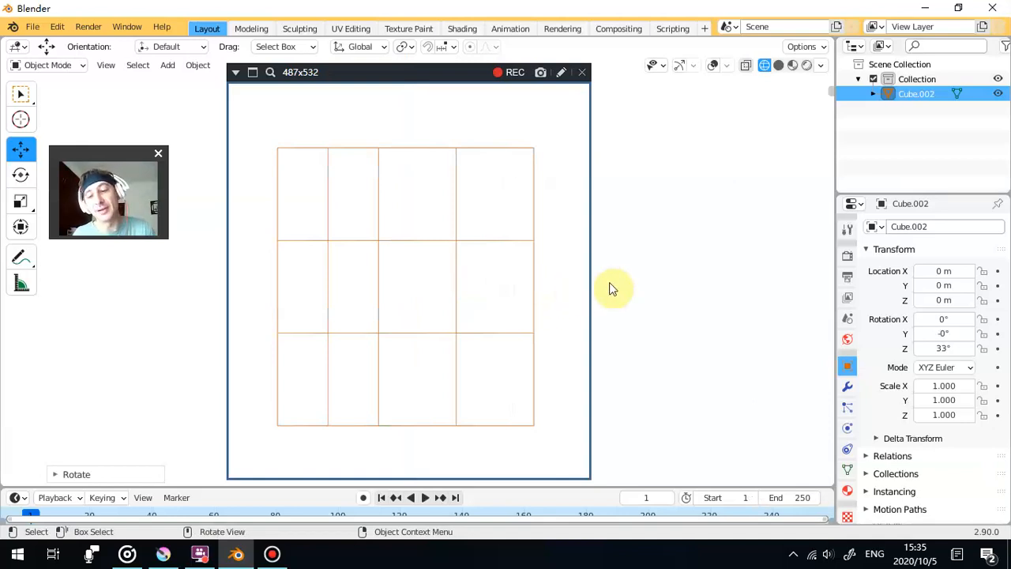
- Show the gizmos, align the viewport to the orthographic back view, and clear the block's rotation
left_click(647, 277)
left_click_drag(646, 278, 641, 276)
scroll(640, 276, "down", 1)
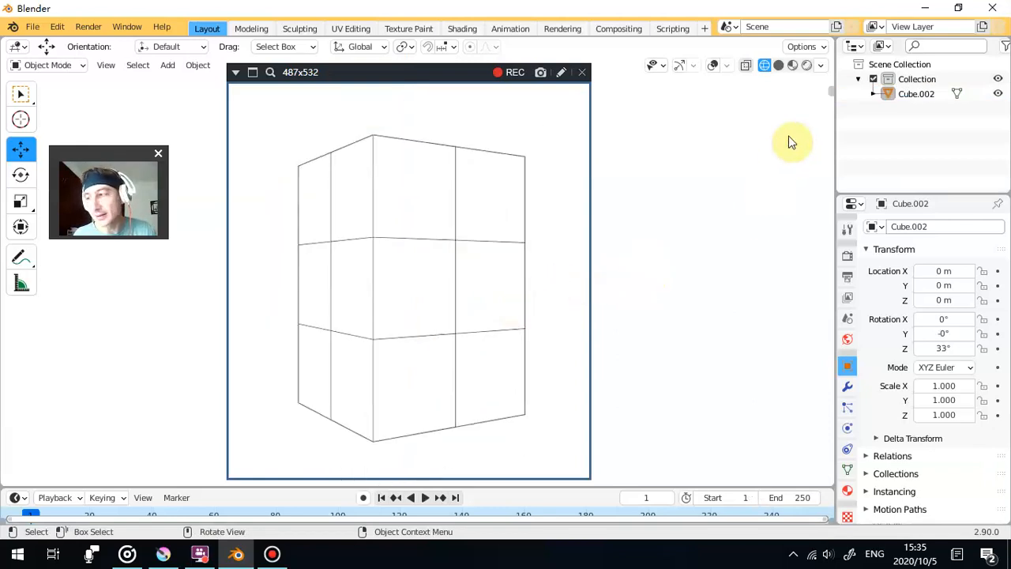
left_click(678, 64)
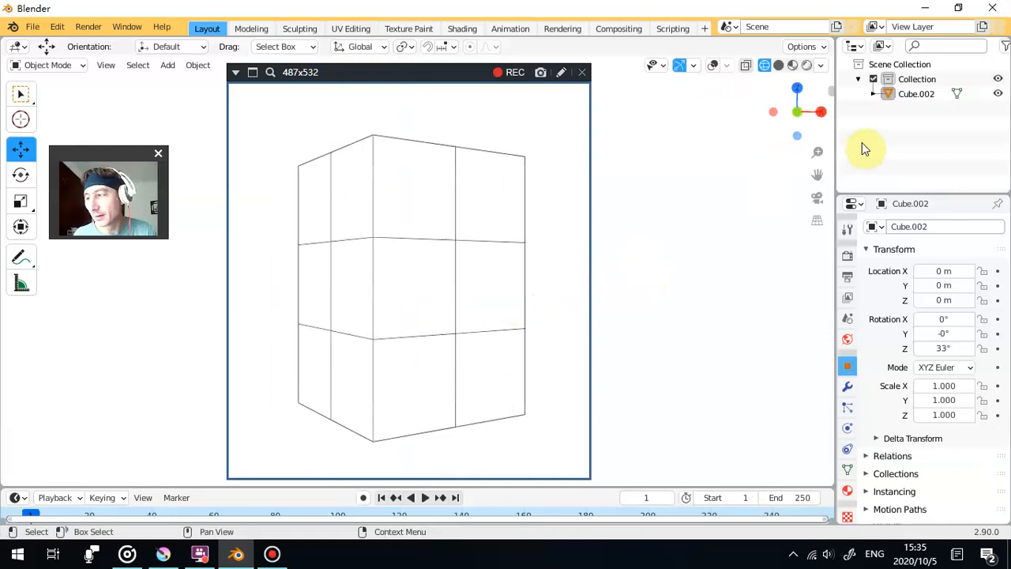
left_click(777, 121)
left_click(777, 122)
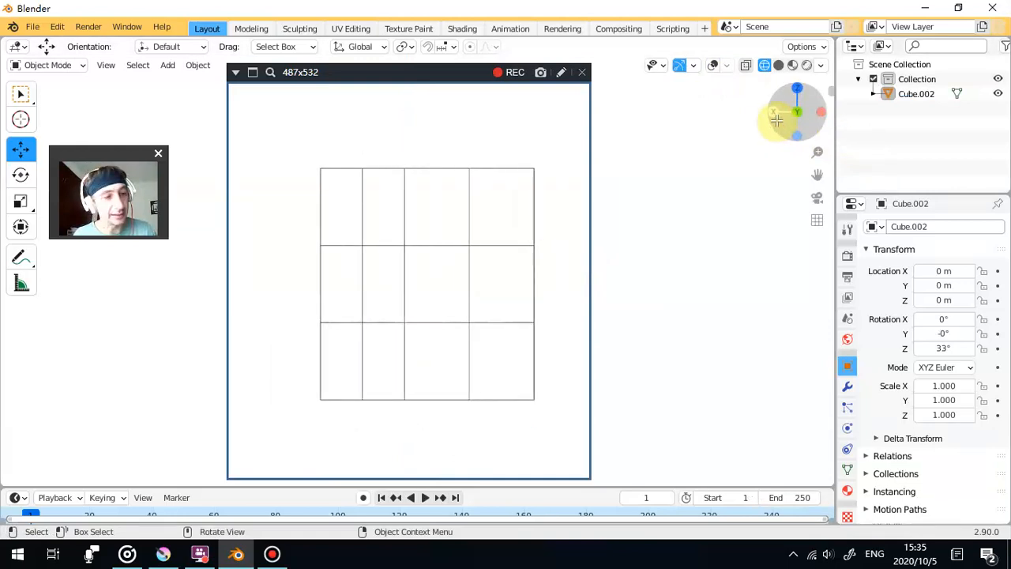
key("a")
key("alt+r")
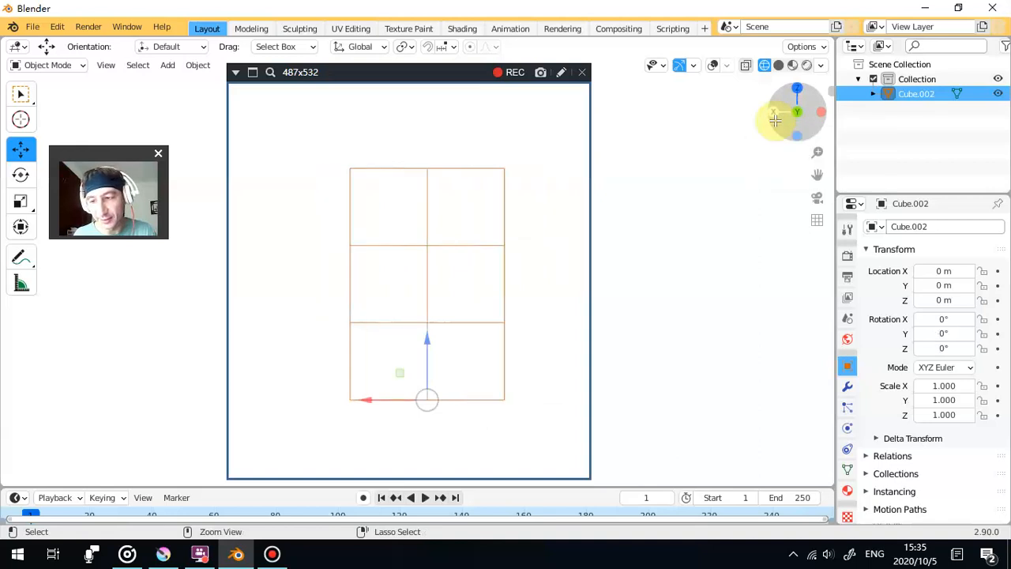
left_click(689, 182)
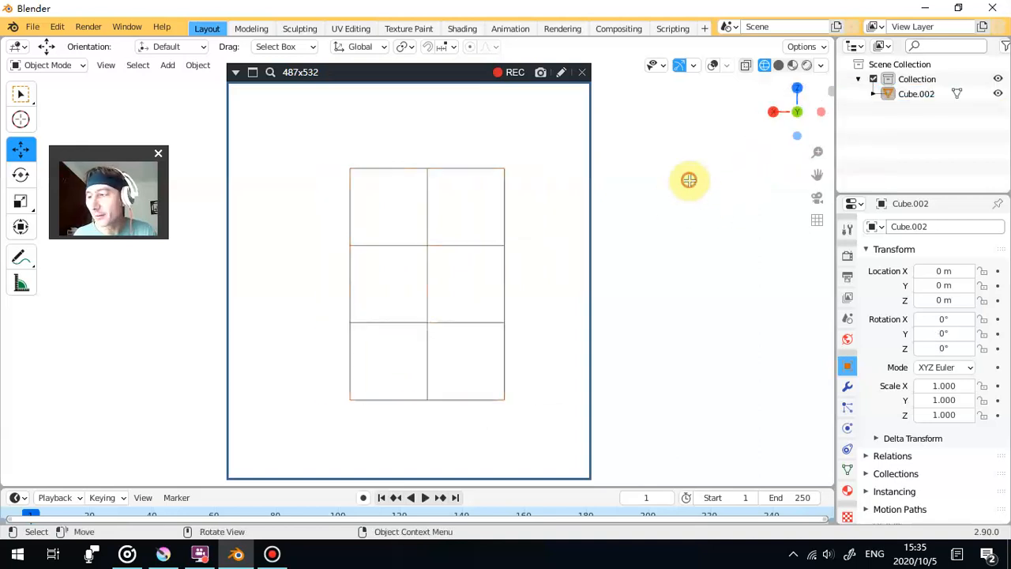
- Try rotating the block freehand with the Rotate tool, undo the rotation, and clear the selection
left_click(424, 170)
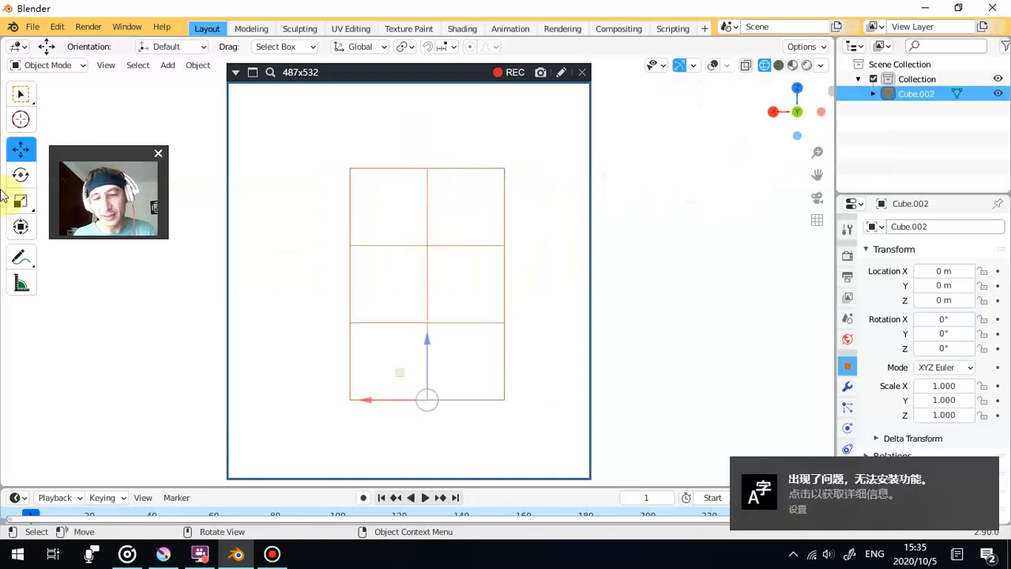
left_click(20, 174)
left_click_drag(402, 406, 421, 393)
key("ctrl+z")
left_click(671, 263)
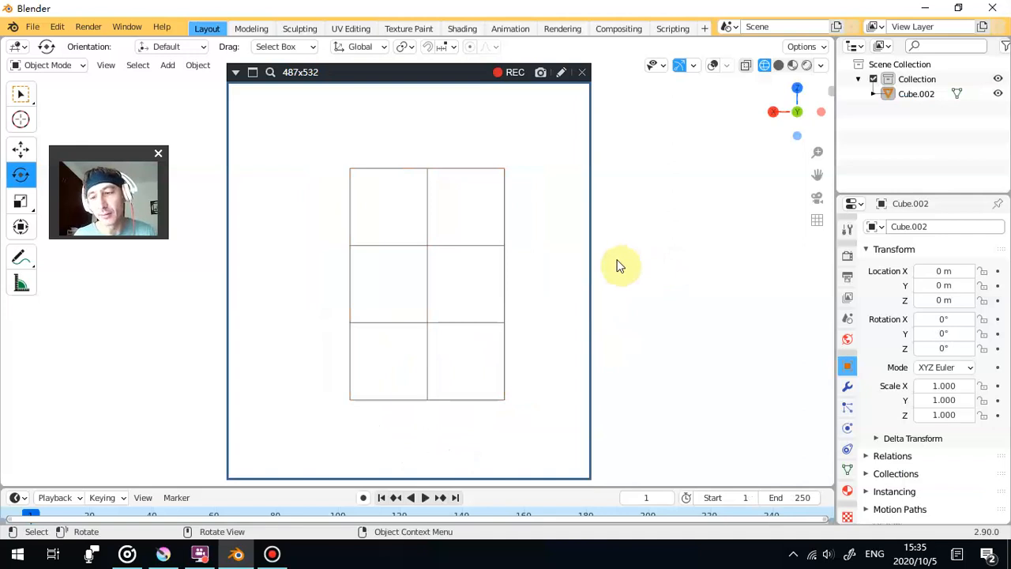
- Centre the capture frame on the block and capture a perspective view with its right side face narrowly showing
left_click_drag(386, 70, 408, 75)
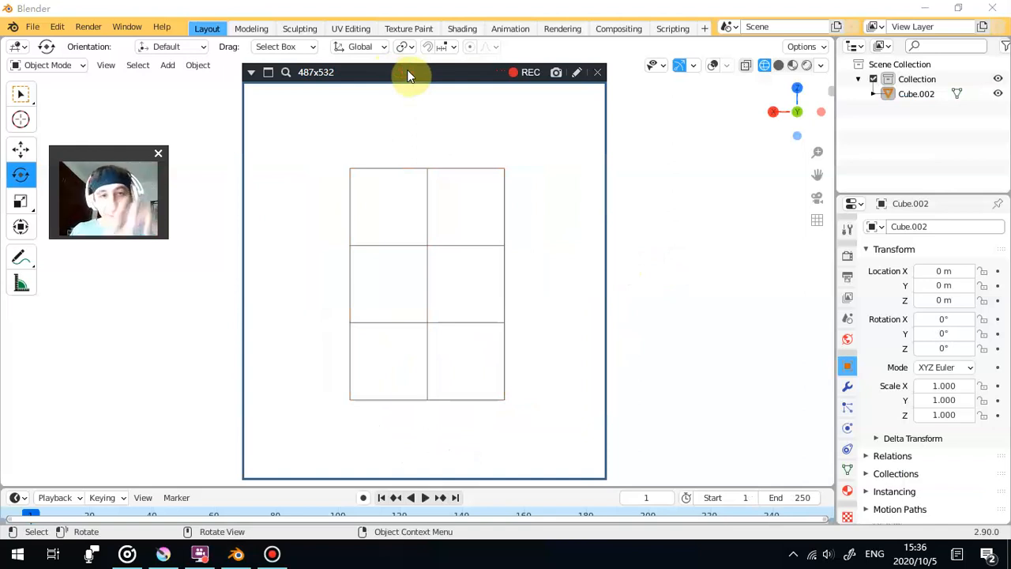
middle_click(668, 199)
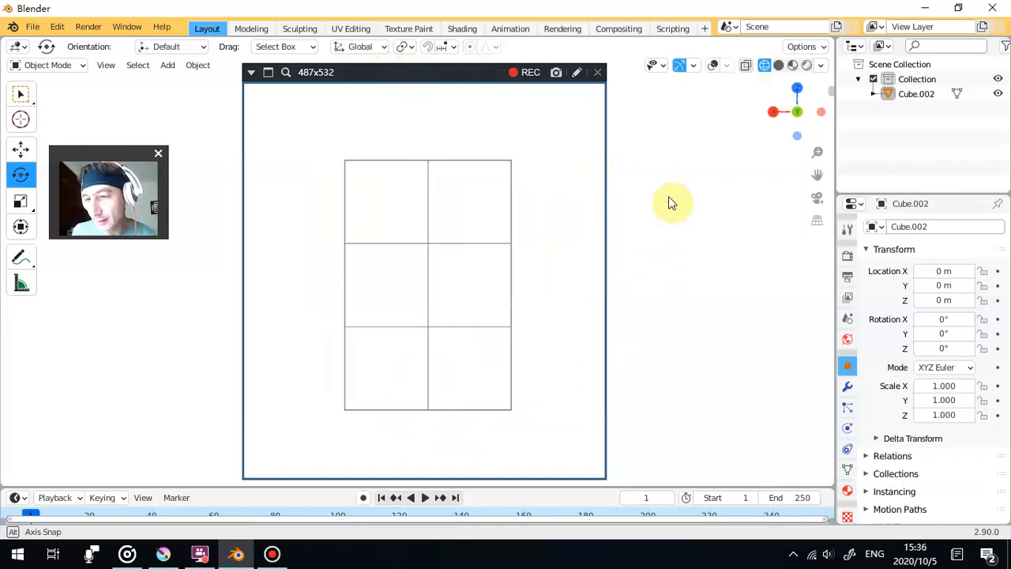
left_click_drag(668, 202, 628, 204)
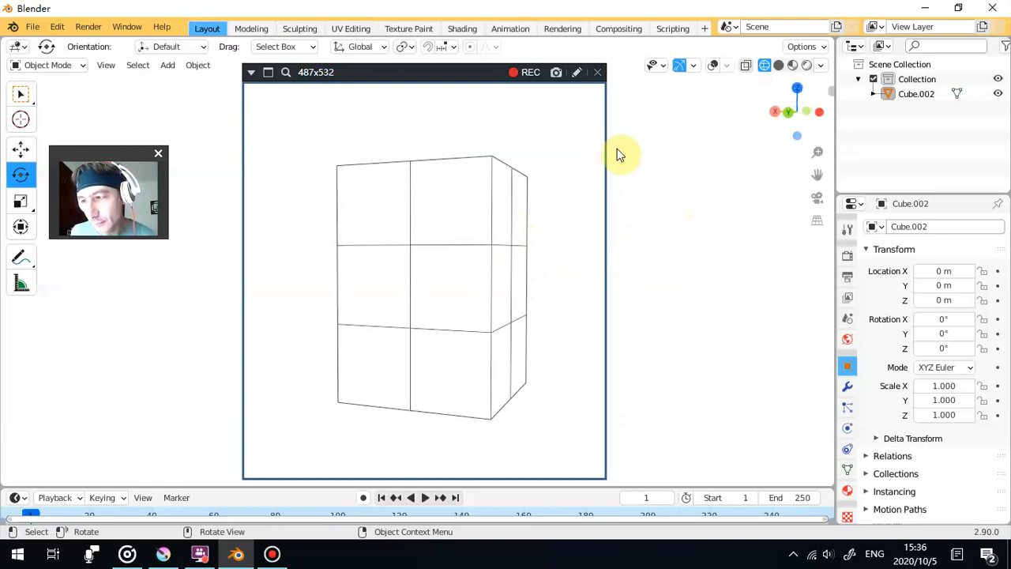
left_click(553, 75)
- Capture an image of the block turned to show a narrow left side face and a wide right face
left_click_drag(760, 268, 698, 278)
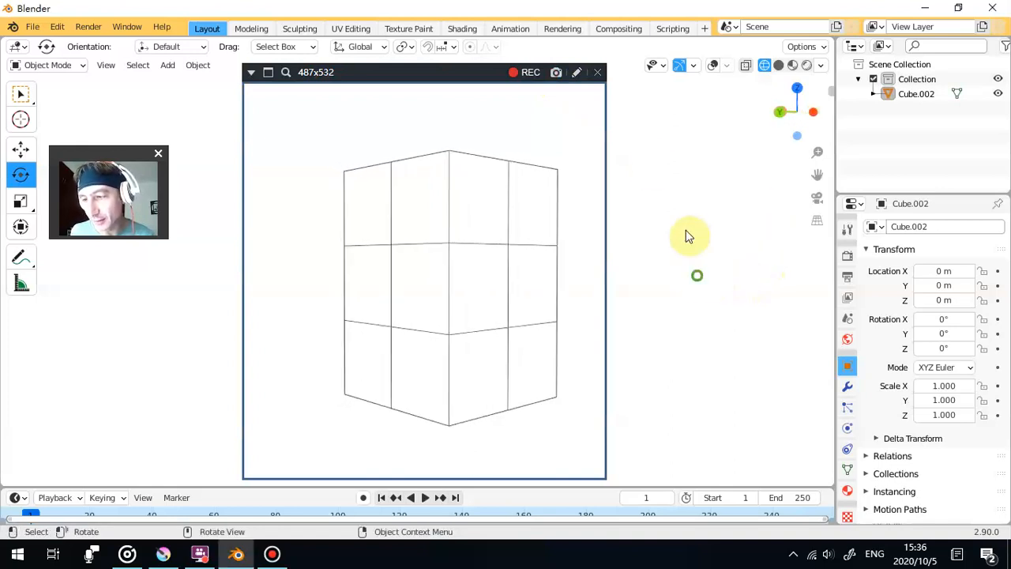
left_click_drag(765, 284, 724, 278)
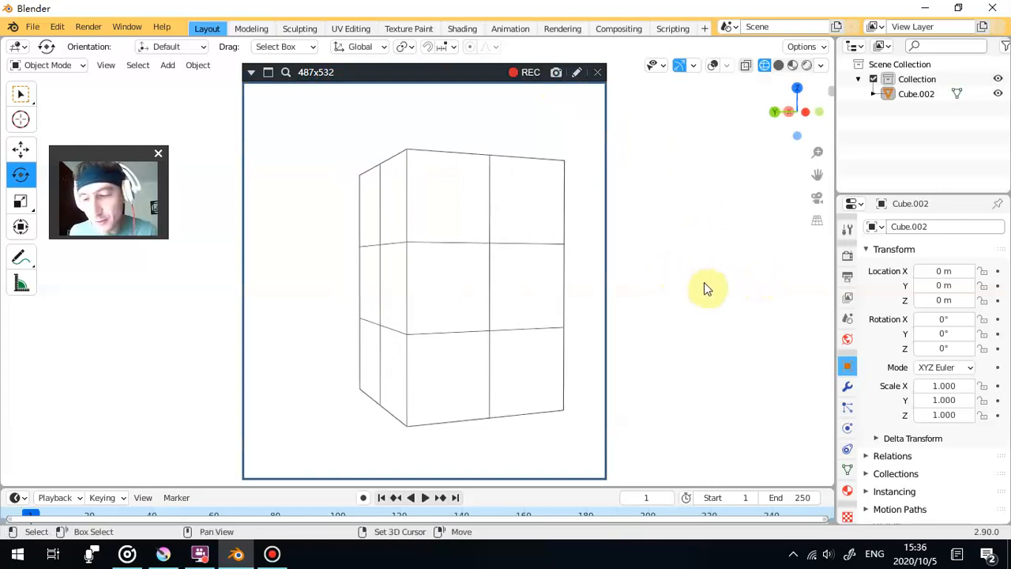
left_click_drag(704, 282, 670, 282)
left_click(558, 72)
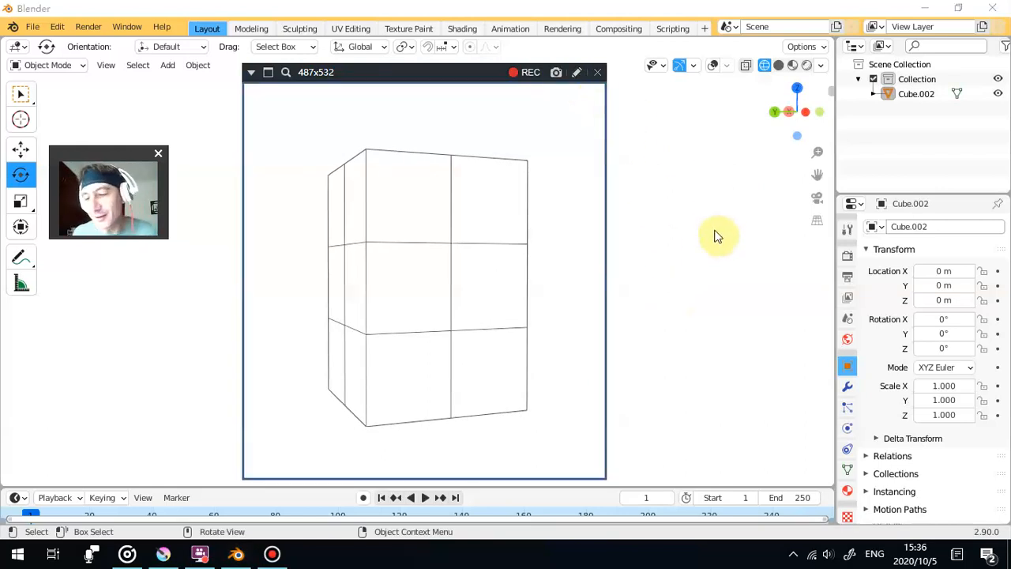
- Capture an image of the block seen face-on from slightly below, with only a thin strip of its underside showing
left_click_drag(714, 234, 7, 260)
mouse_move(638, 257)
left_mouse_down()
mouse_move(671, 265)
mouse_move(635, 266)
mouse_move(636, 296)
mouse_move(631, 261)
left_mouse_up()
scroll(632, 260, "down", 1)
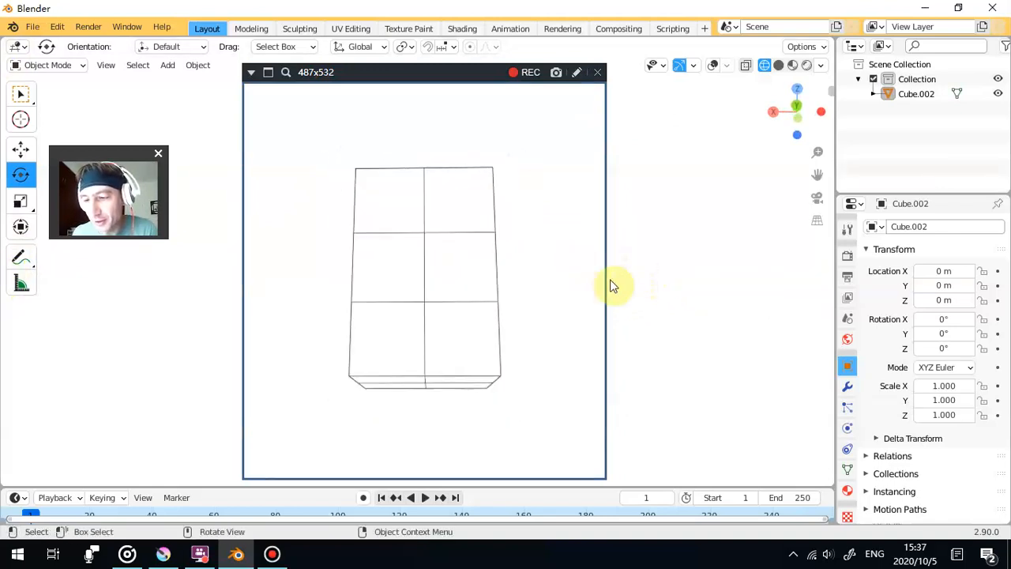
scroll(612, 284, "up", 1)
left_click_drag(684, 286, 669, 298)
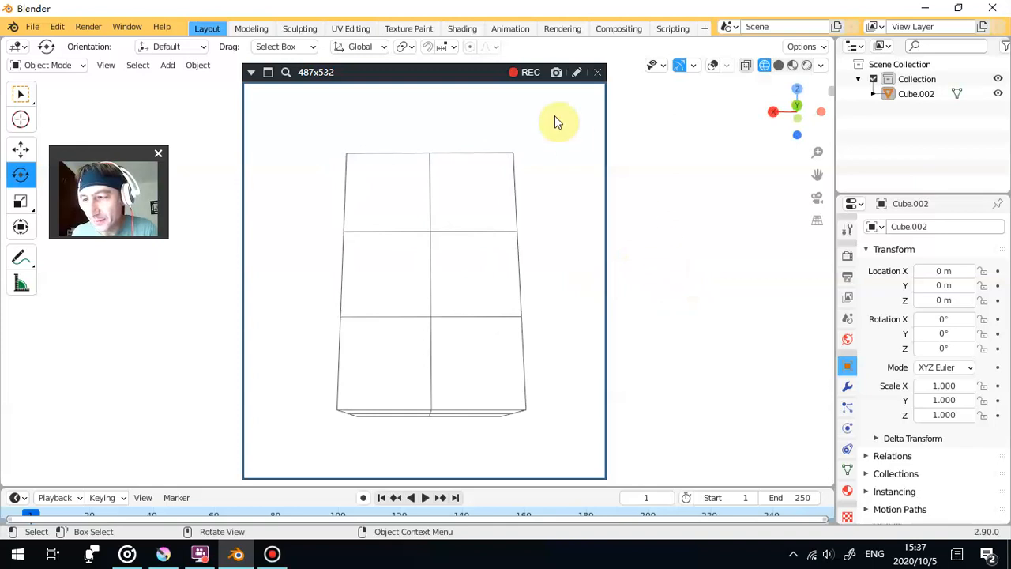
left_click_drag(668, 219, 663, 219)
left_click(556, 71)
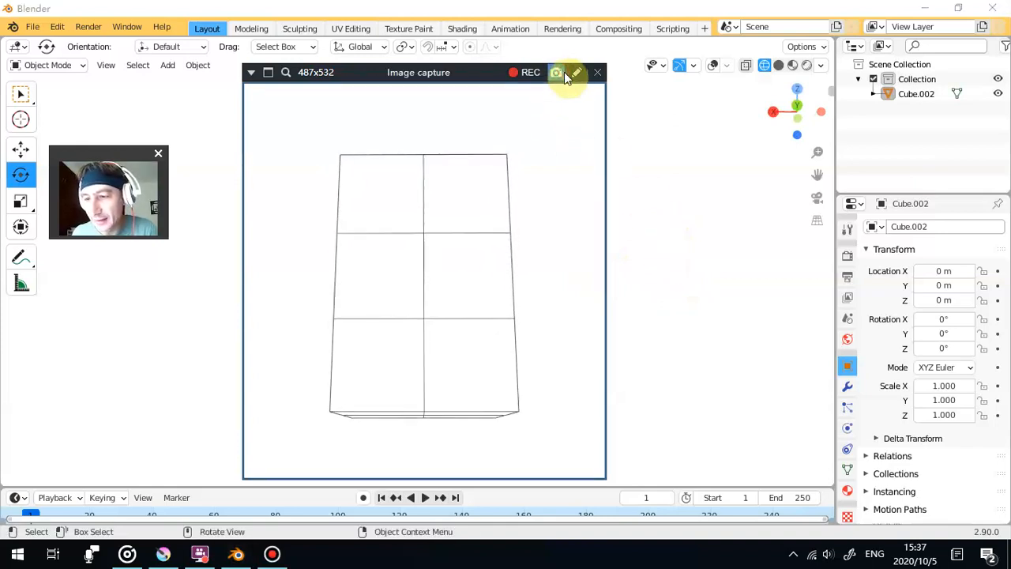
- Capture an image of the block from a lower angle that shows more of its underside
left_click_drag(749, 409, 740, 368)
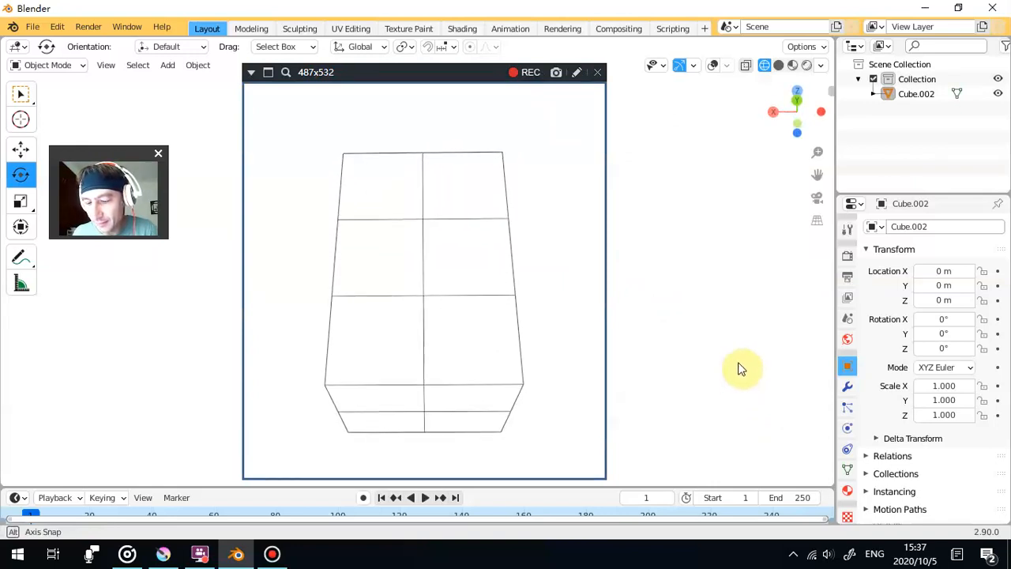
left_click_drag(637, 192, 638, 192)
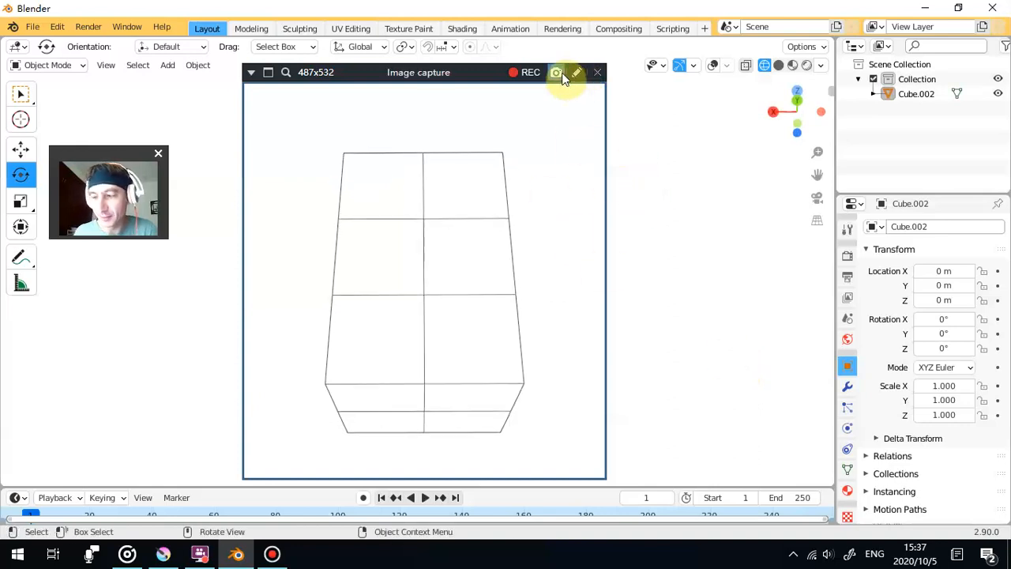
left_click(559, 73)
- Capture an image of the block from a steep low angle, with the underside filling nearly half its height
left_click_drag(768, 346, 768, 300)
left_click_drag(759, 305, 756, 300)
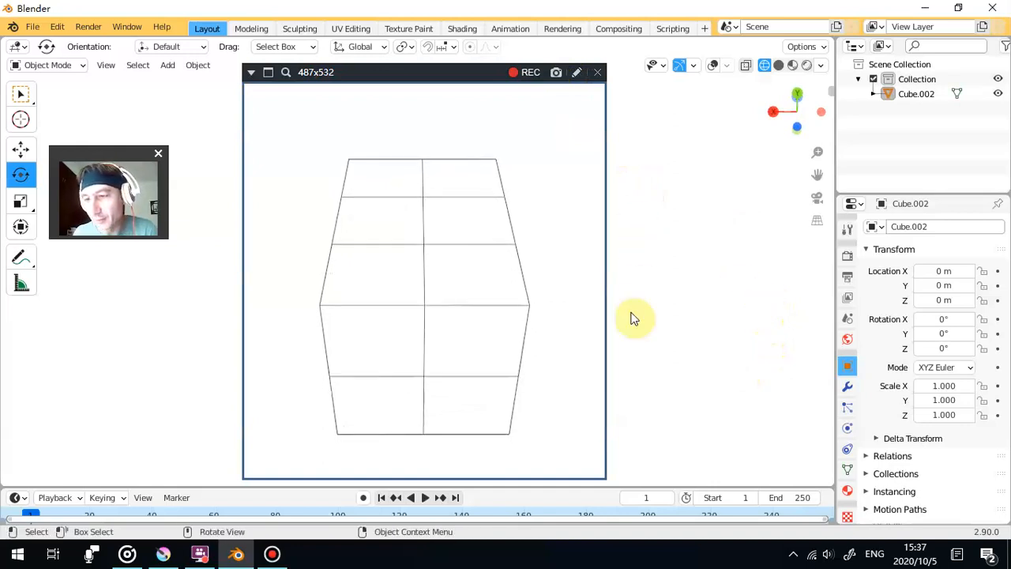
left_click(556, 72)
- Capture an image of the block from a steeper low angle, with its underside filling more than half of its height
left_click_drag(666, 276, 666, 253)
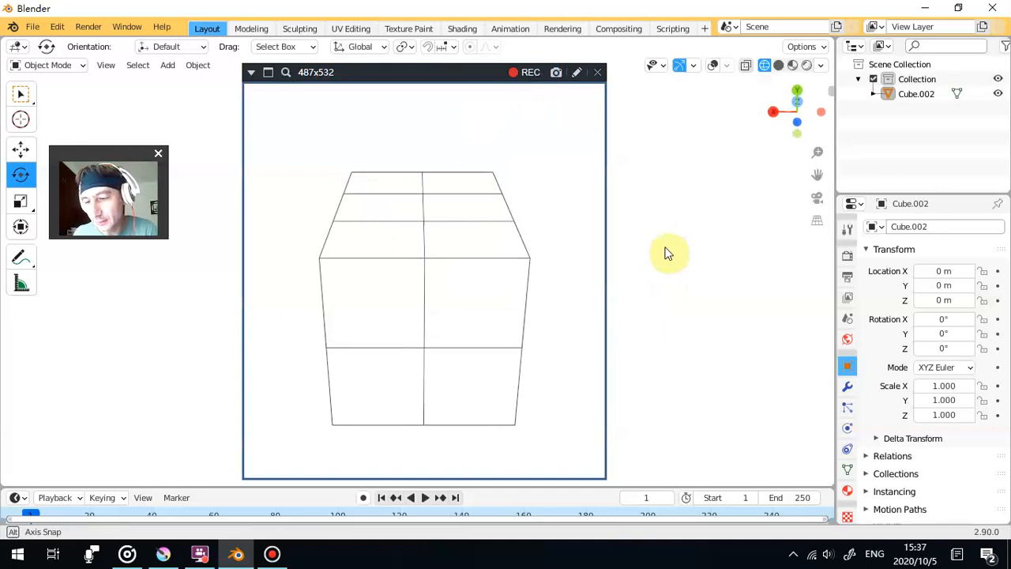
left_click_drag(666, 253, 666, 251)
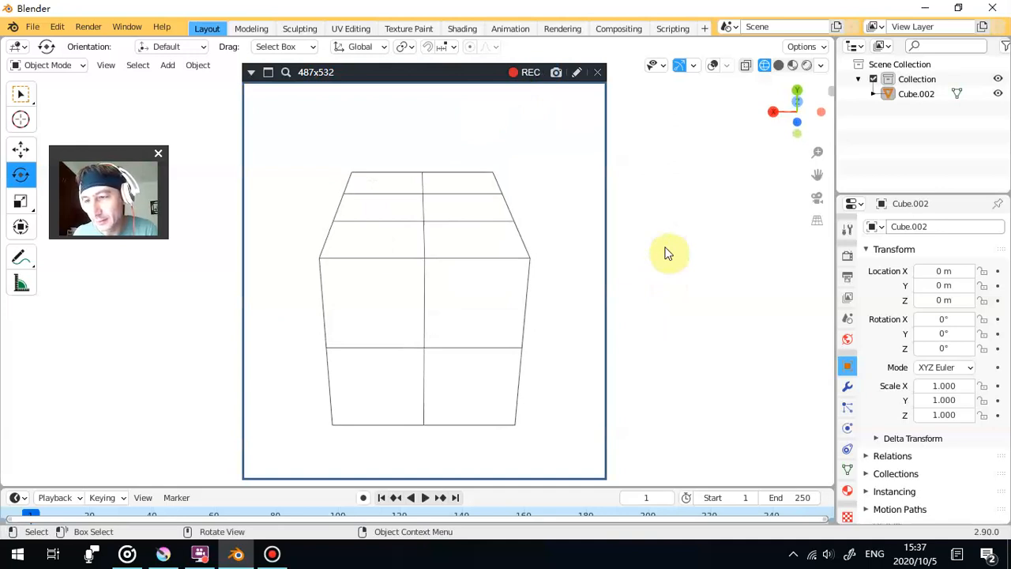
left_click_drag(663, 249, 663, 250)
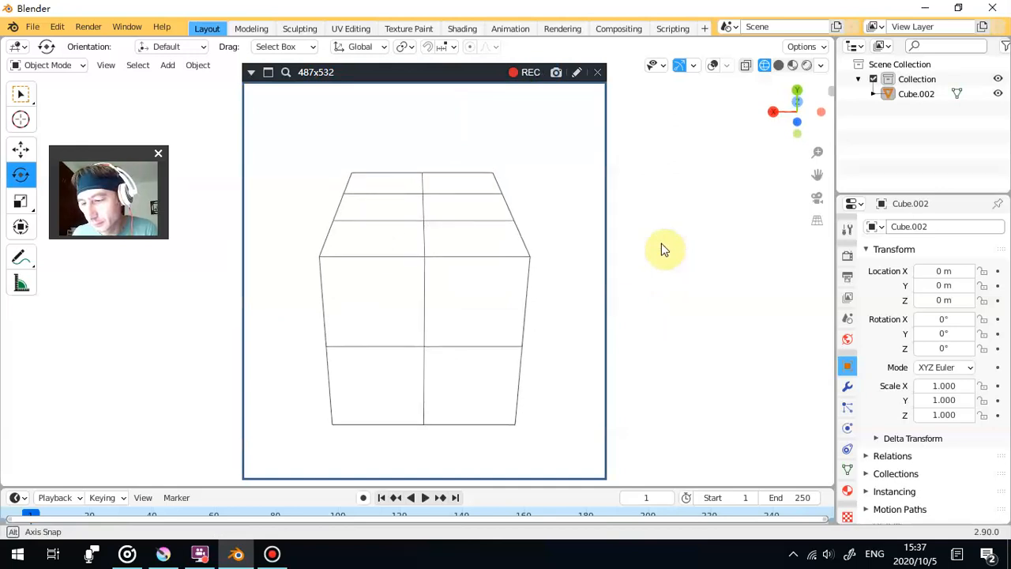
left_click_drag(661, 243, 662, 241)
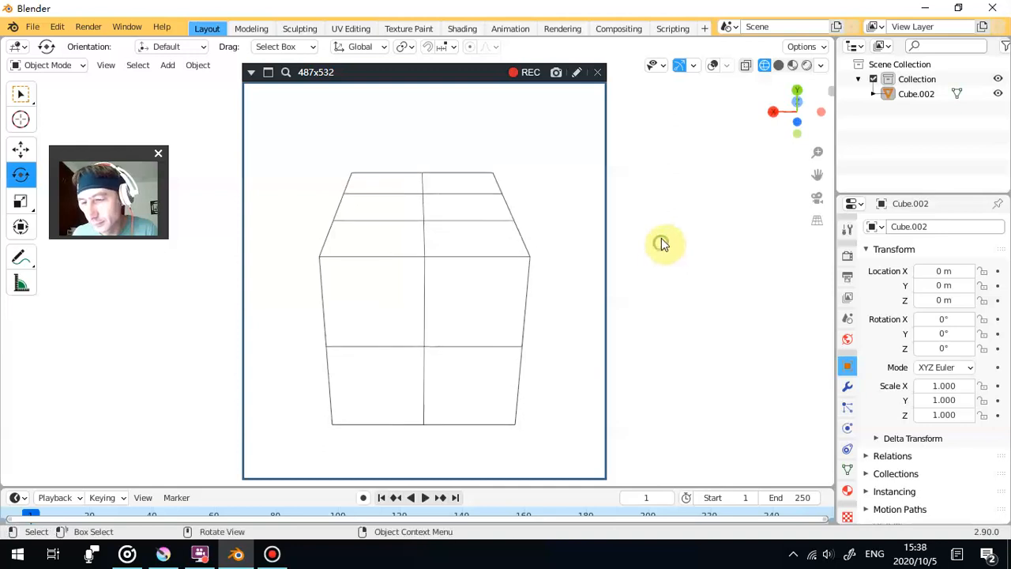
left_click(556, 75)
- Capture an image of the block seen face-on from slightly above, without overlays and with only a thin strip of its top showing
left_click_drag(670, 185, 669, 343)
left_click_drag(637, 275, 639, 251)
left_click_drag(653, 214, 655, 215)
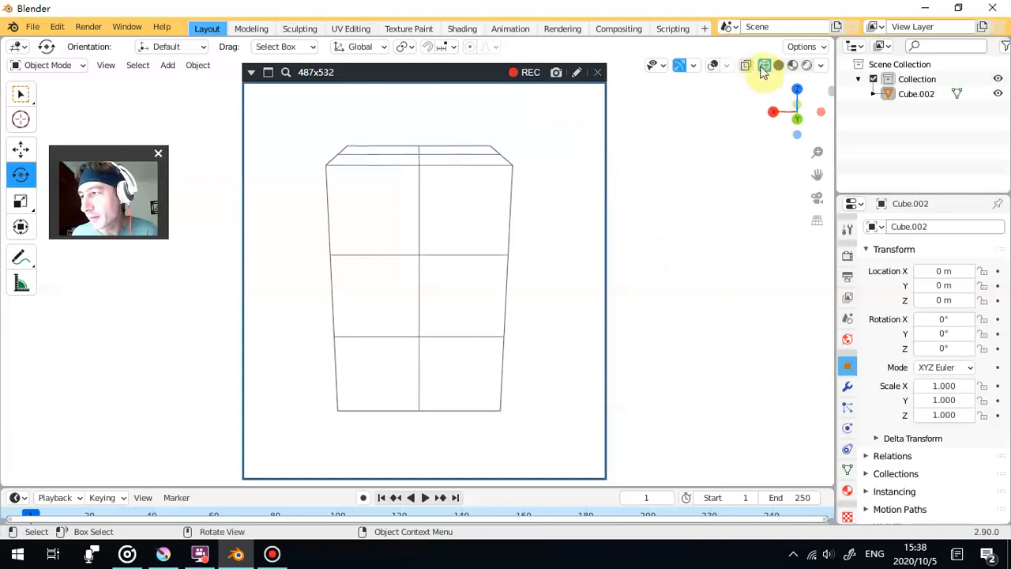
left_click(712, 65)
left_click_drag(691, 247, 691, 241)
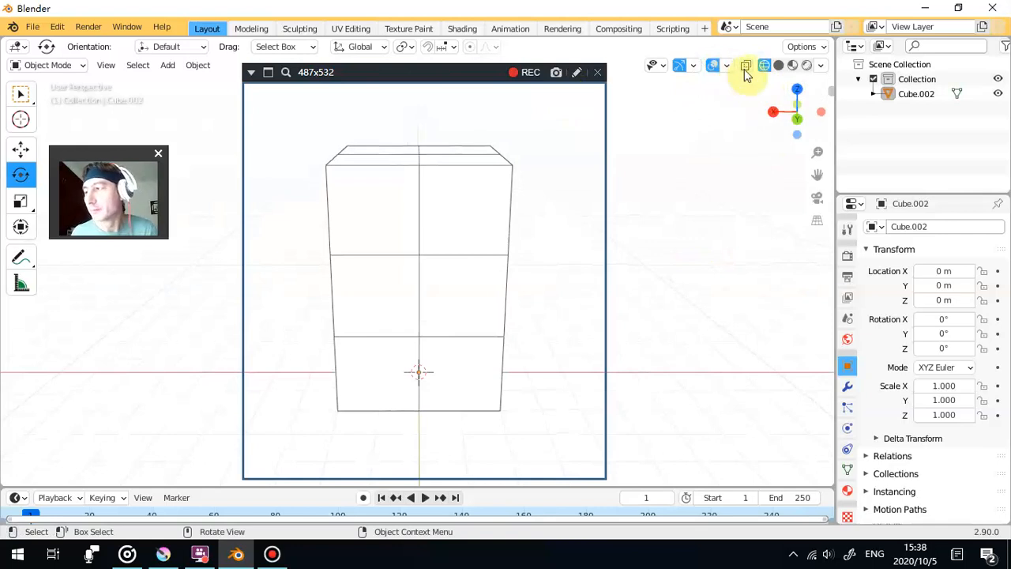
left_click(714, 66)
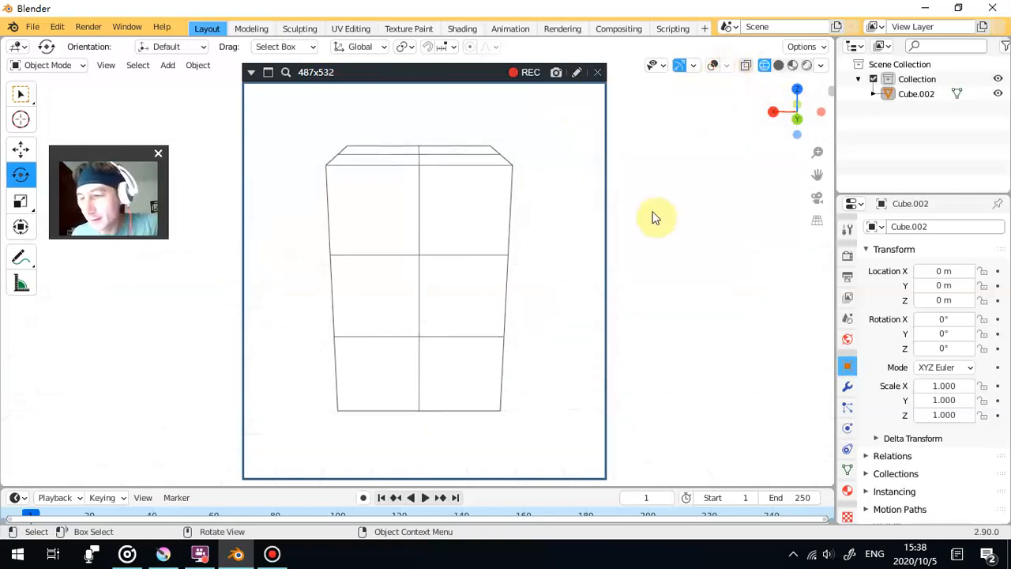
left_click(560, 72)
- Capture images of the face-on block from two progressively higher angles that show more of its top
left_click_drag(681, 157, 684, 180)
left_click(560, 72)
left_click_drag(689, 145, 674, 193)
left_click(558, 74)
left_click(555, 73)
- Capture images of the block from a steep high angle with a narrow front strip, and from directly above
left_click_drag(671, 150, 696, 201)
left_click(556, 72)
left_click(557, 71)
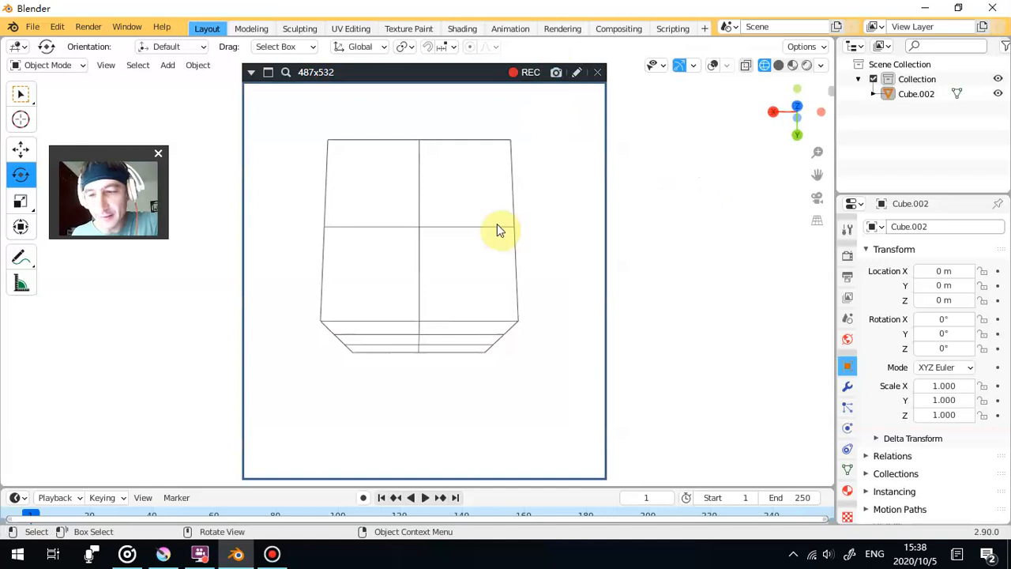
left_click(555, 76)
left_click_drag(672, 204, 672, 233)
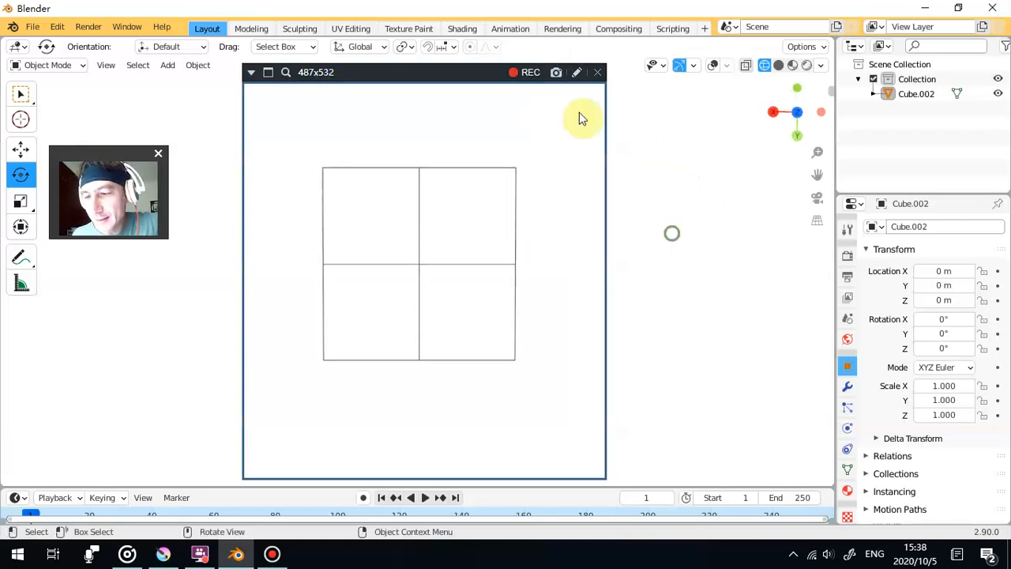
left_click(558, 75)
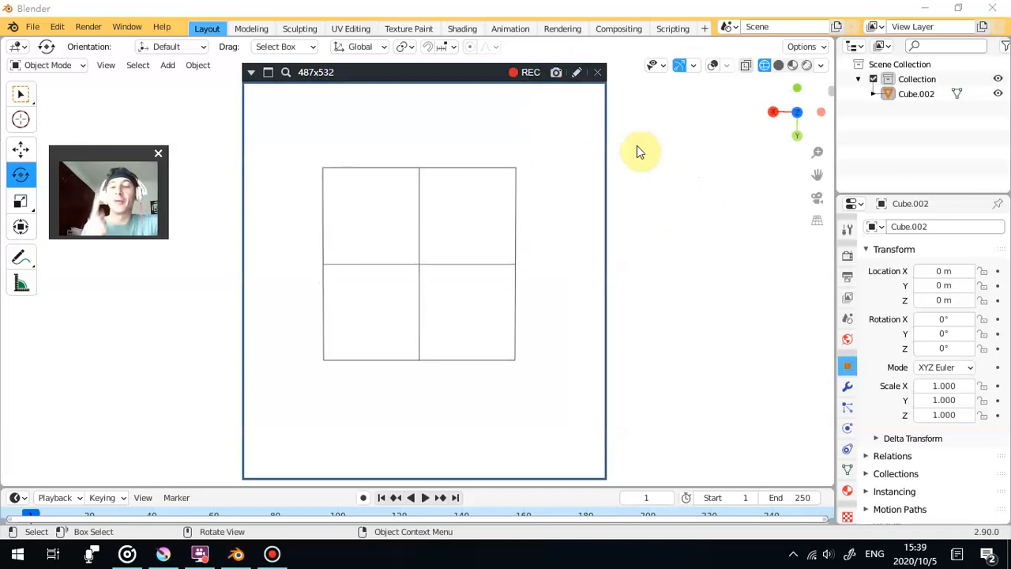
- Show the block upright at a three-quarter angle with two side faces visible and its top hidden, and select it
left_click_drag(489, 297, 443, 167)
left_click_drag(486, 166, 345, 240)
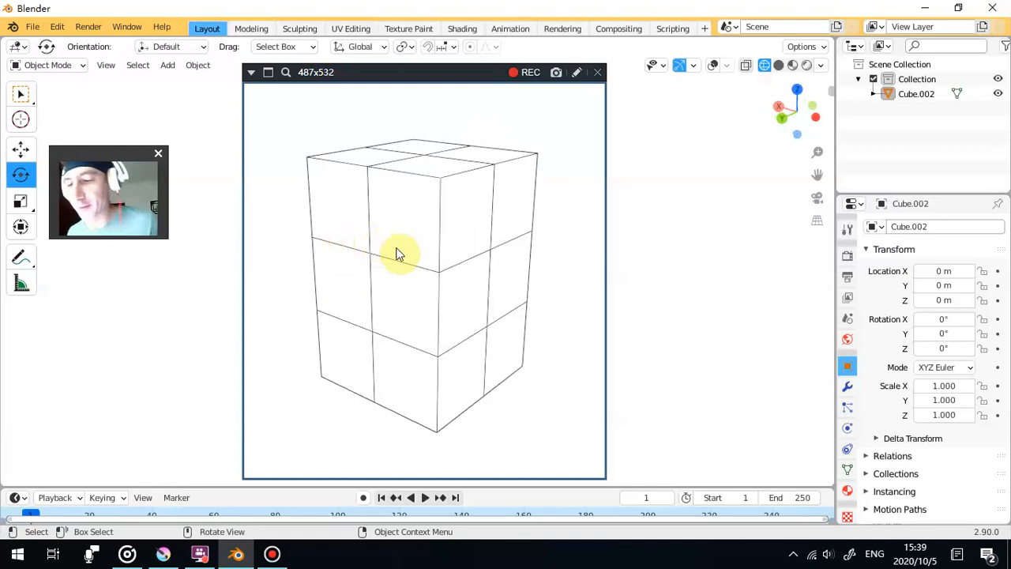
left_click_drag(397, 248, 417, 212)
left_click(417, 231)
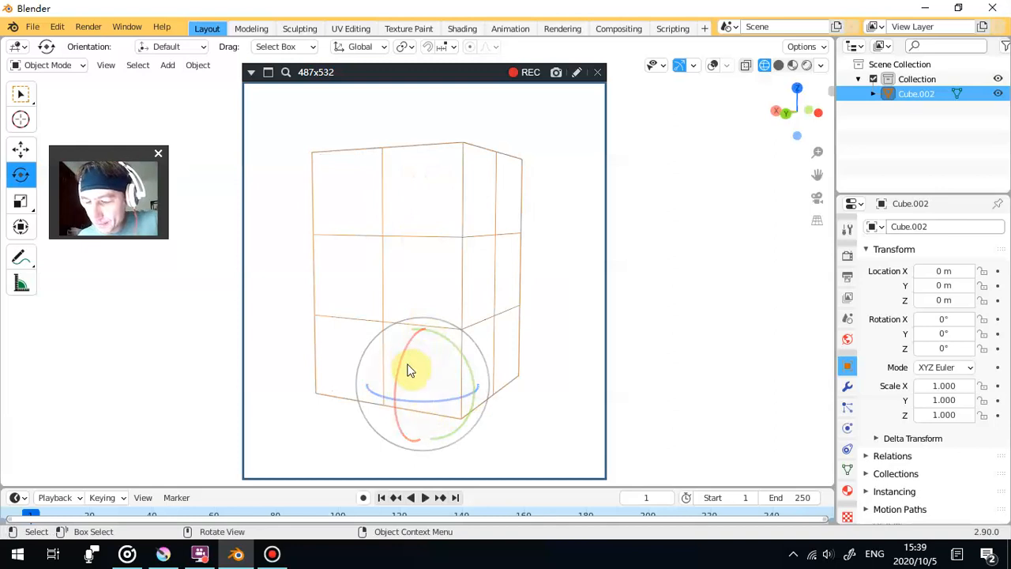
left_click(384, 45)
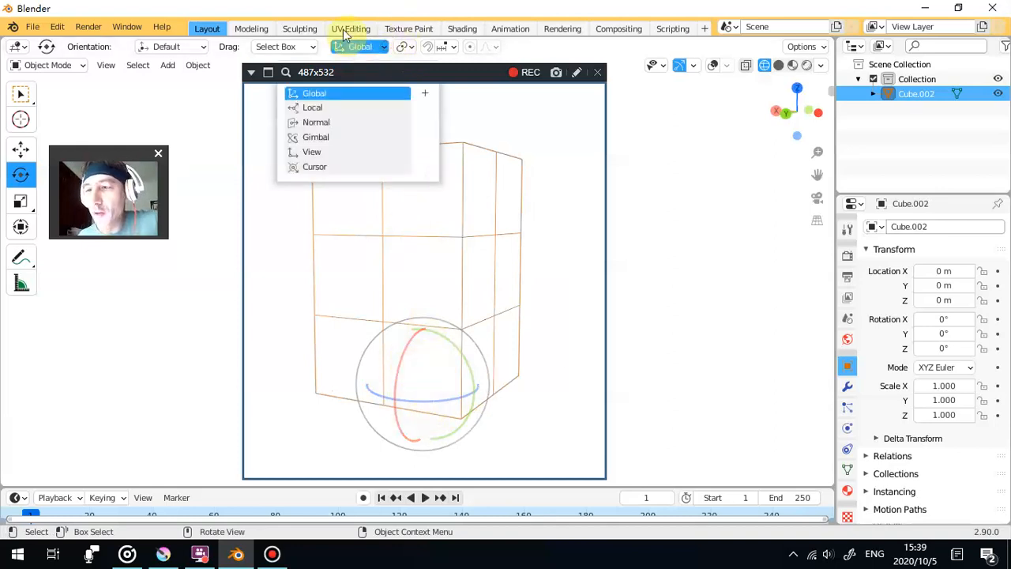
left_click(360, 45)
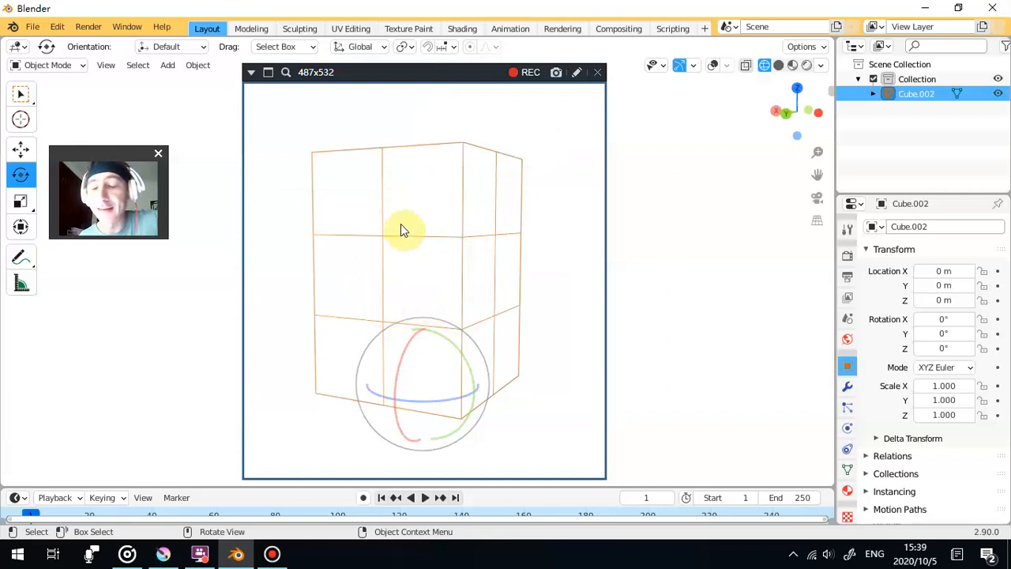
left_click(376, 49)
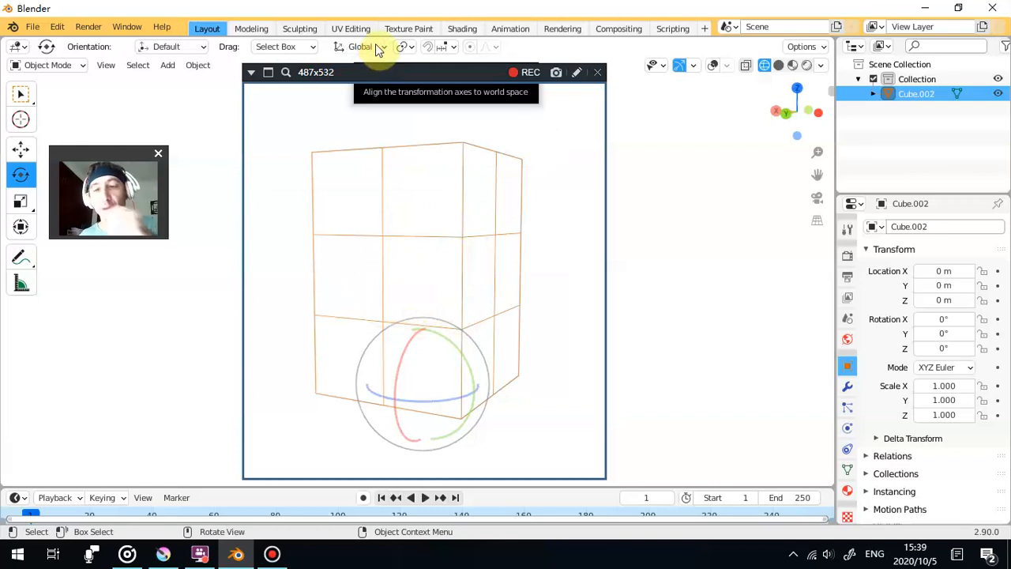
left_click(378, 49)
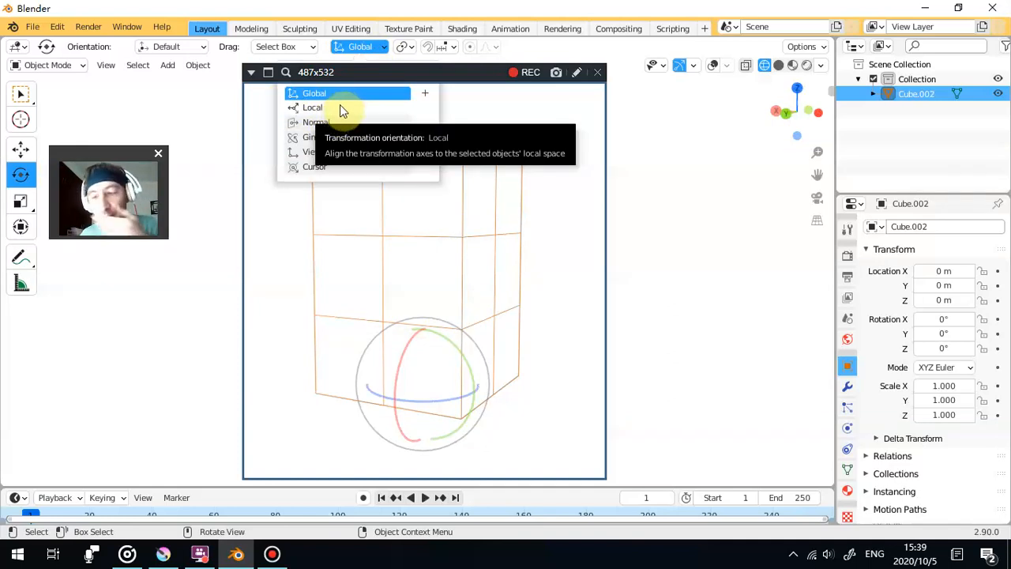
left_click(369, 52)
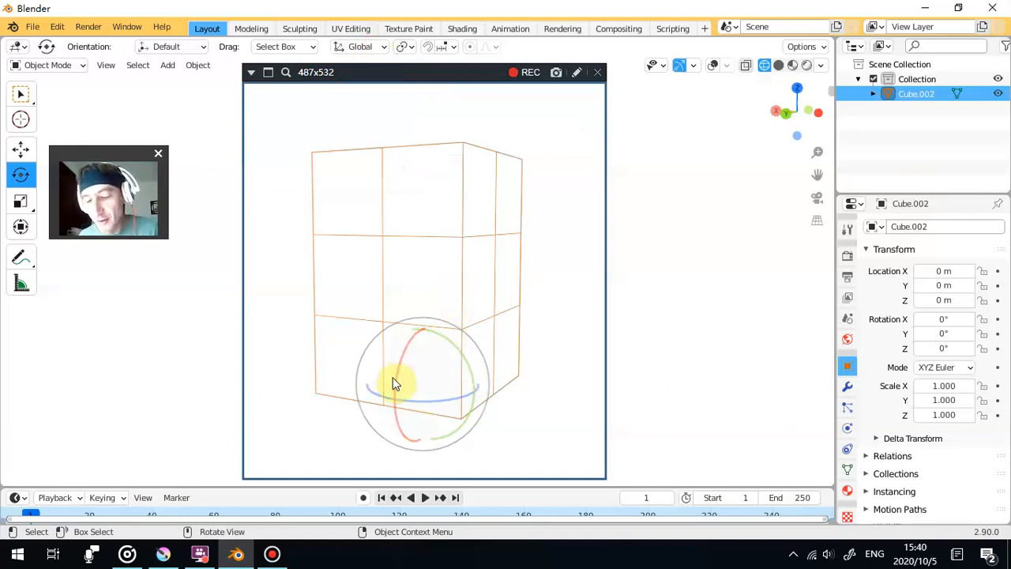
- Deselect the block and capture an image of its upright three-quarter view
left_click(658, 180)
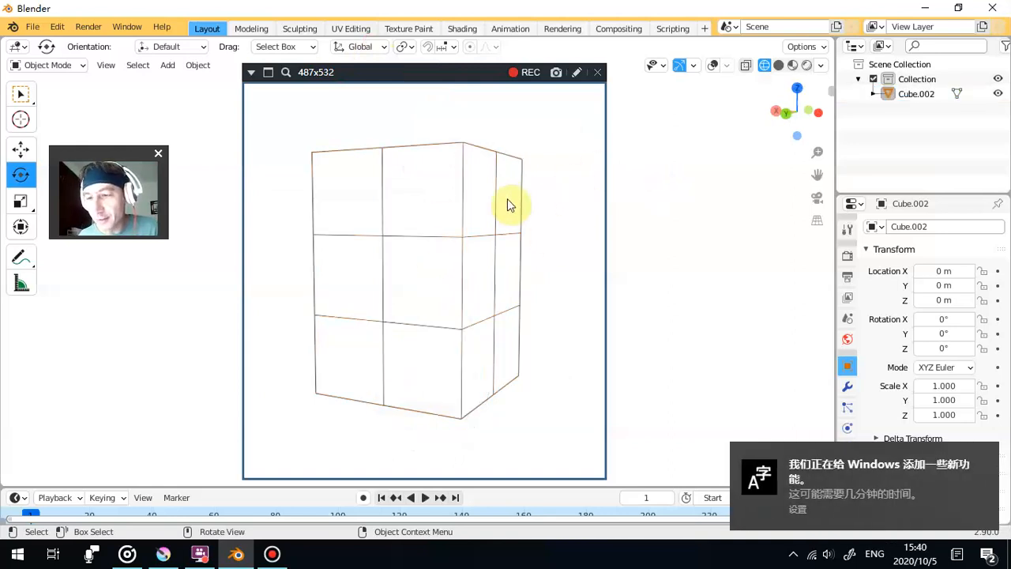
left_click(531, 73)
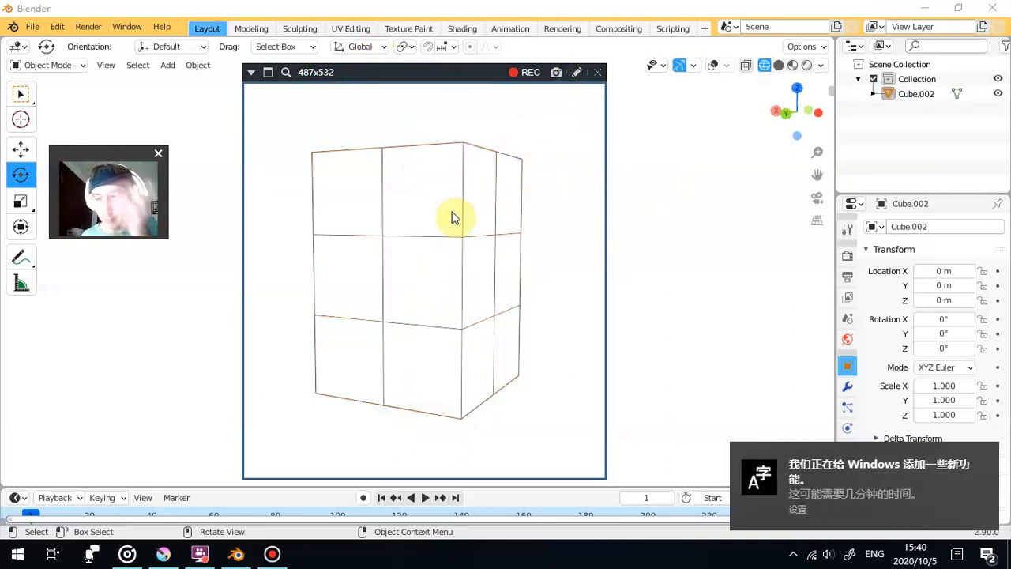
- Rotate the block to about -11.1° on X and -4.14° on Y, and deselect it for an image capture
left_click(450, 228)
left_click(404, 336)
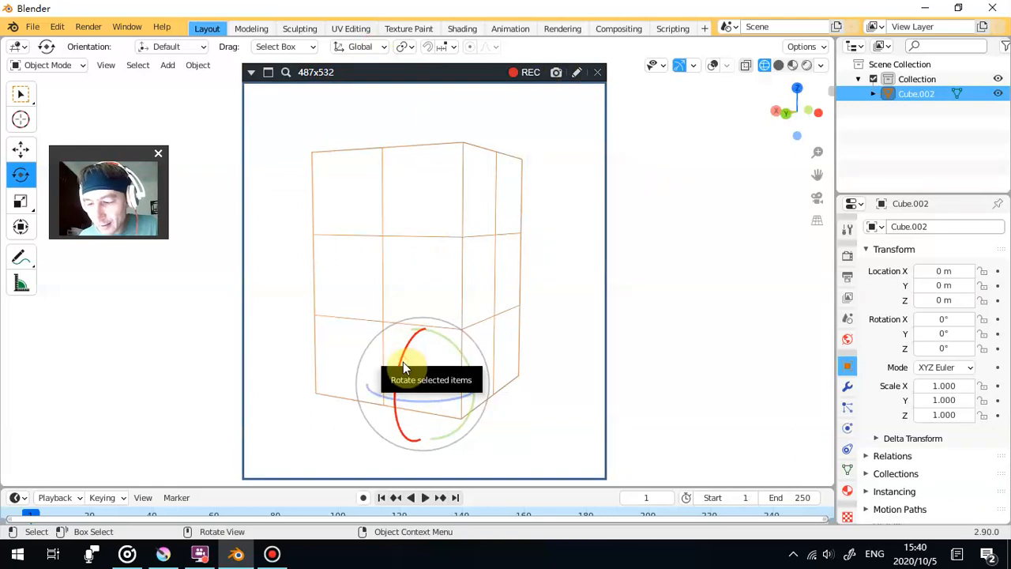
left_click_drag(401, 363, 469, 356)
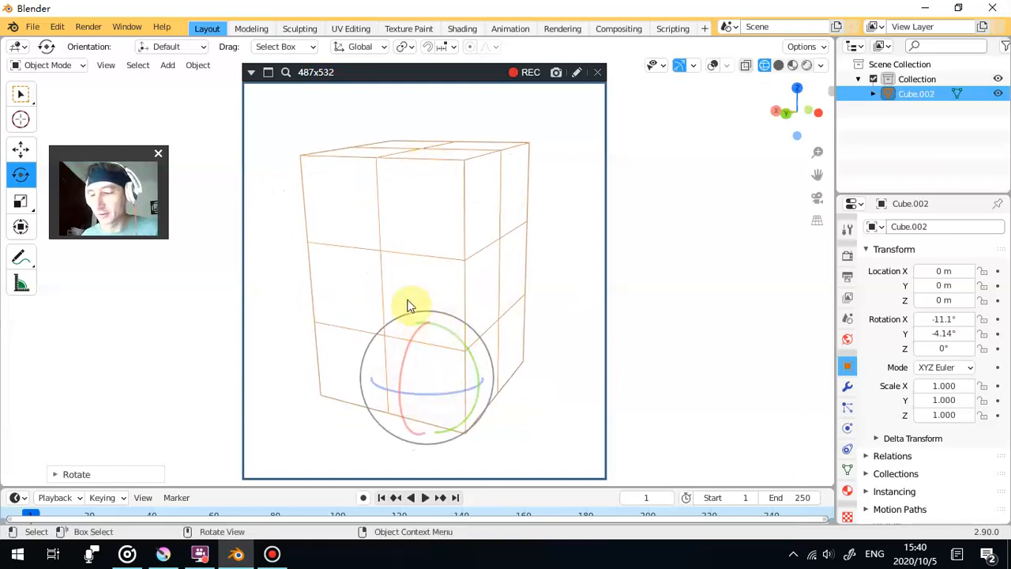
left_click(730, 192)
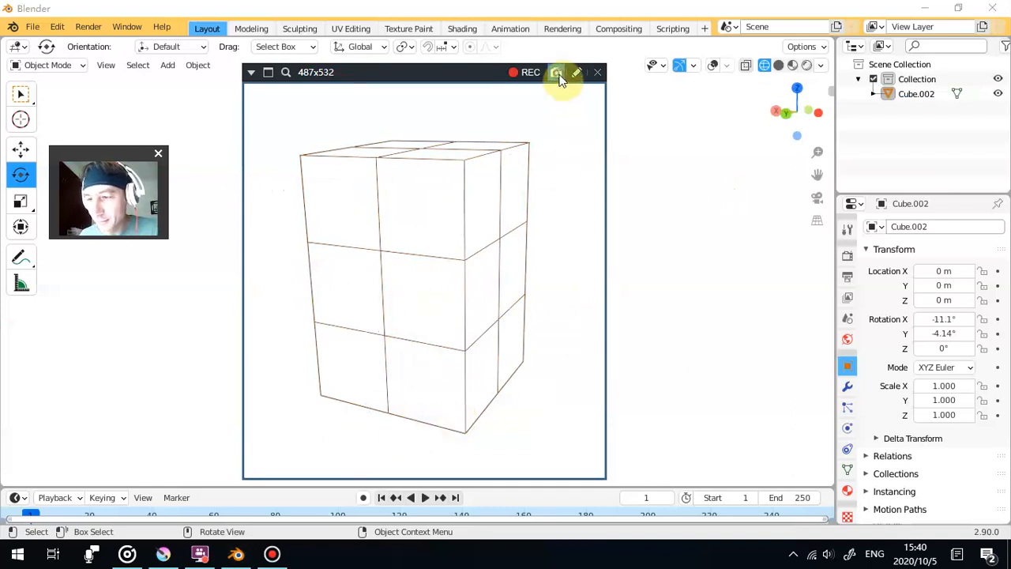
- Rotate the block further to about -22.2° on X, -4.06° on Y and 0.79° on Z, and deselect it
left_click(485, 282)
left_click_drag(401, 372, 478, 353)
scroll(452, 372, "down", 1)
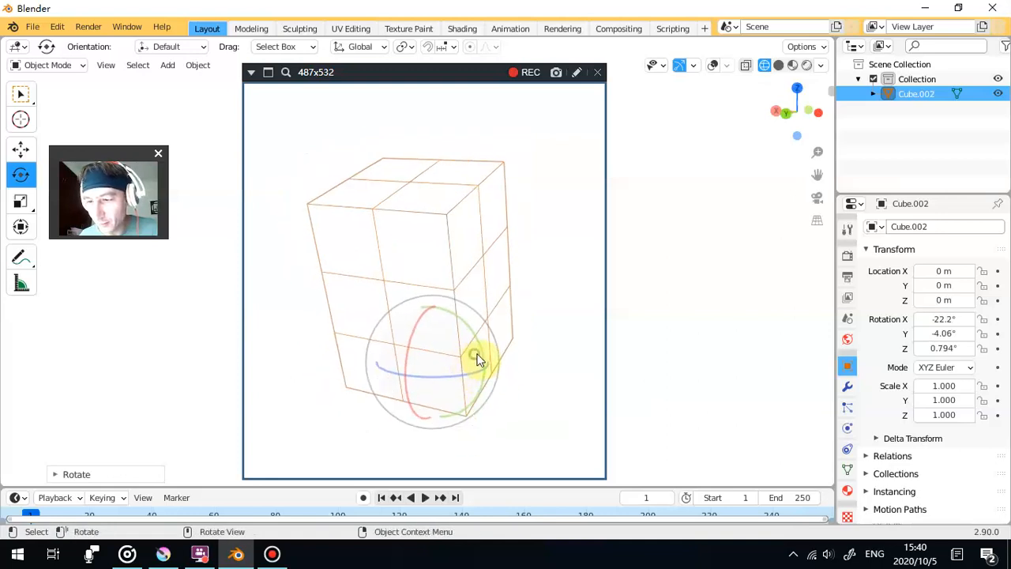
left_click(657, 313)
- Capture an image of the tilted block centred with some margin inside the capture frame
scroll(557, 290, "up", 1)
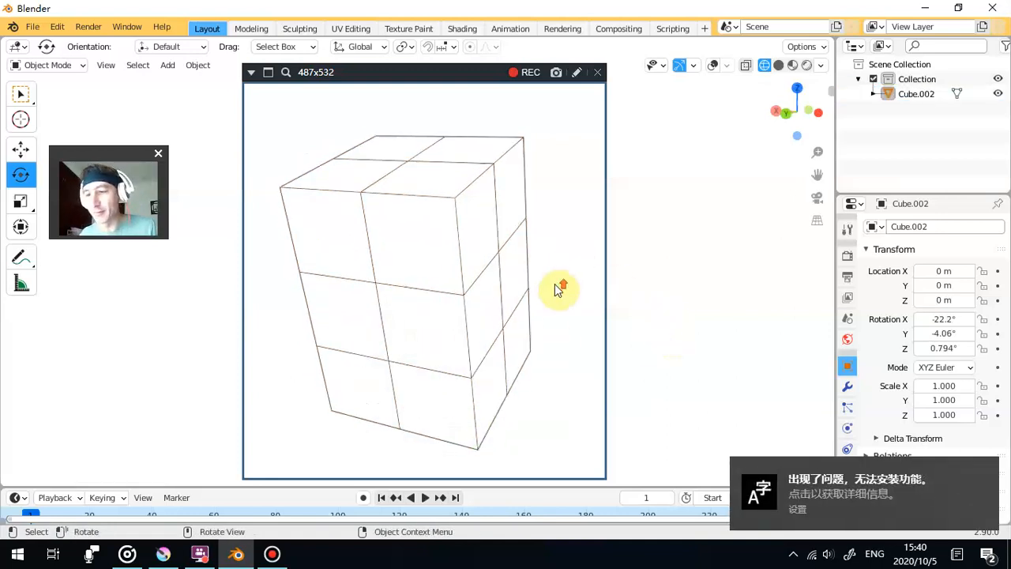
scroll(646, 278, "down", 1)
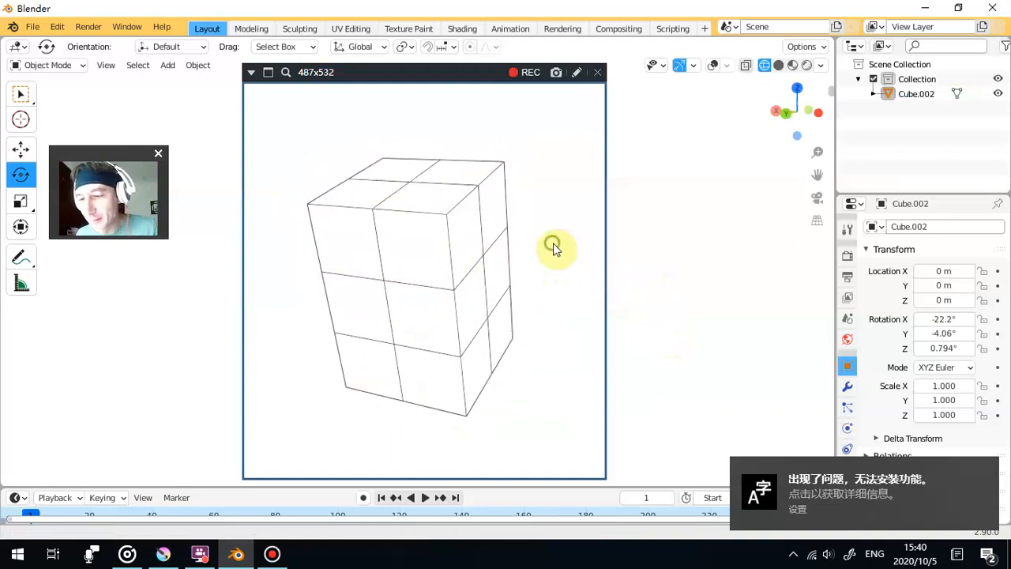
left_click_drag(553, 245, 561, 250)
left_click_drag(505, 203, 499, 203)
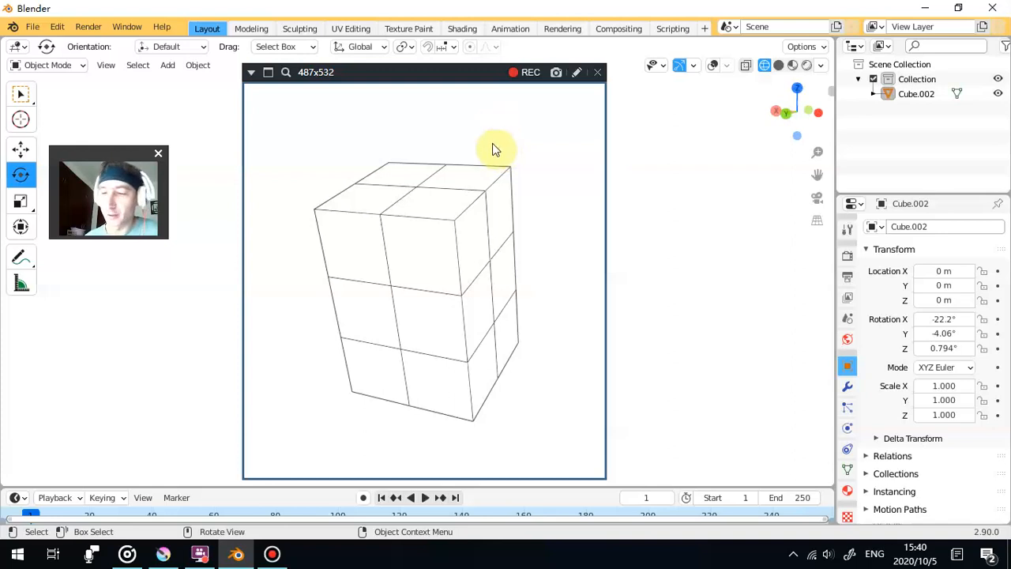
left_click(556, 73)
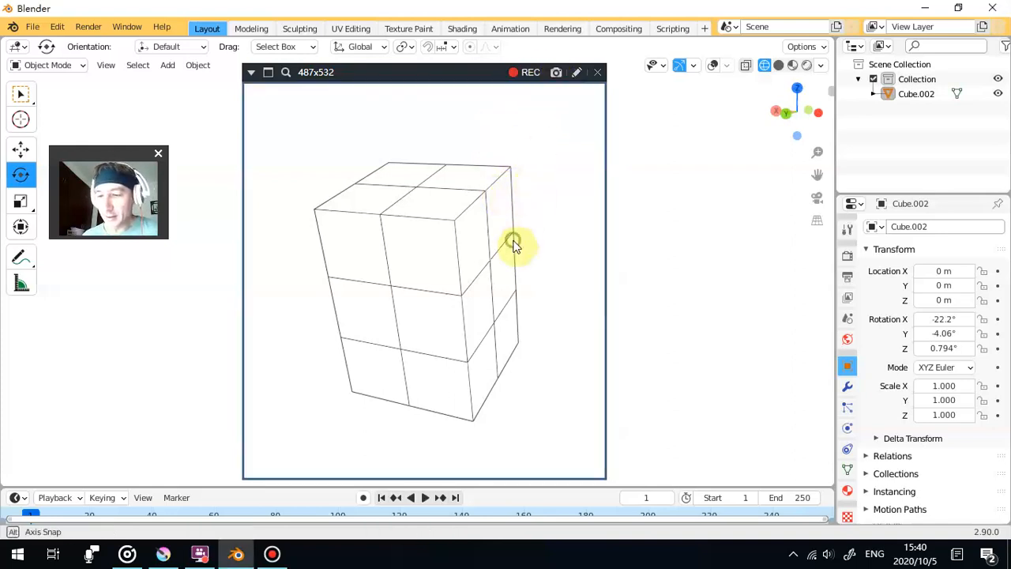
- Rotate the block to about -31.2° on X, -5.78° on Y and 1.26° on Z, and deselect it for an image capture
left_click(442, 263)
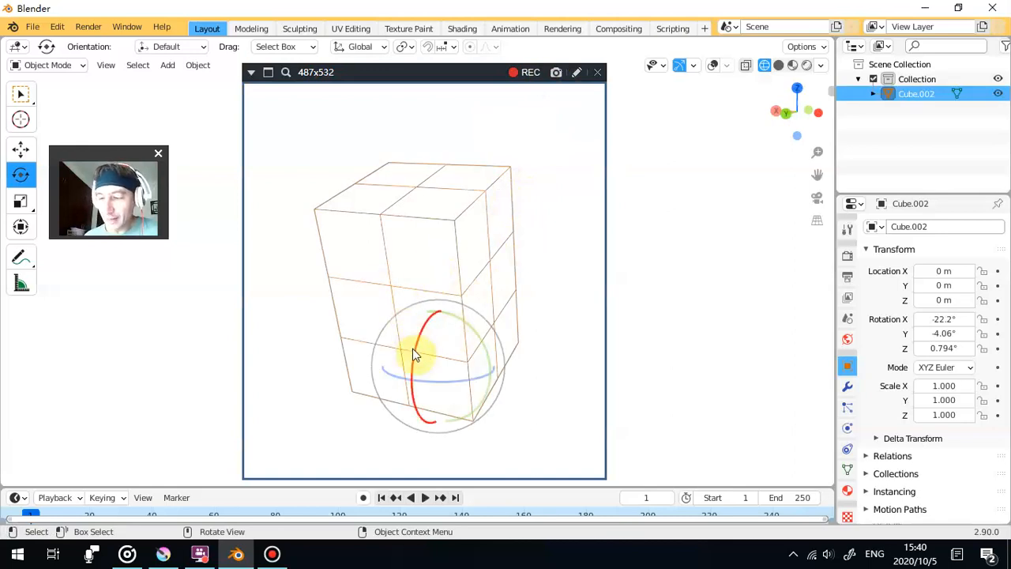
left_click_drag(416, 353, 417, 362)
left_click_drag(482, 341, 399, 331)
mouse_move(474, 339)
left_mouse_down()
mouse_move(464, 356)
mouse_move(464, 345)
left_mouse_up()
left_click(678, 167)
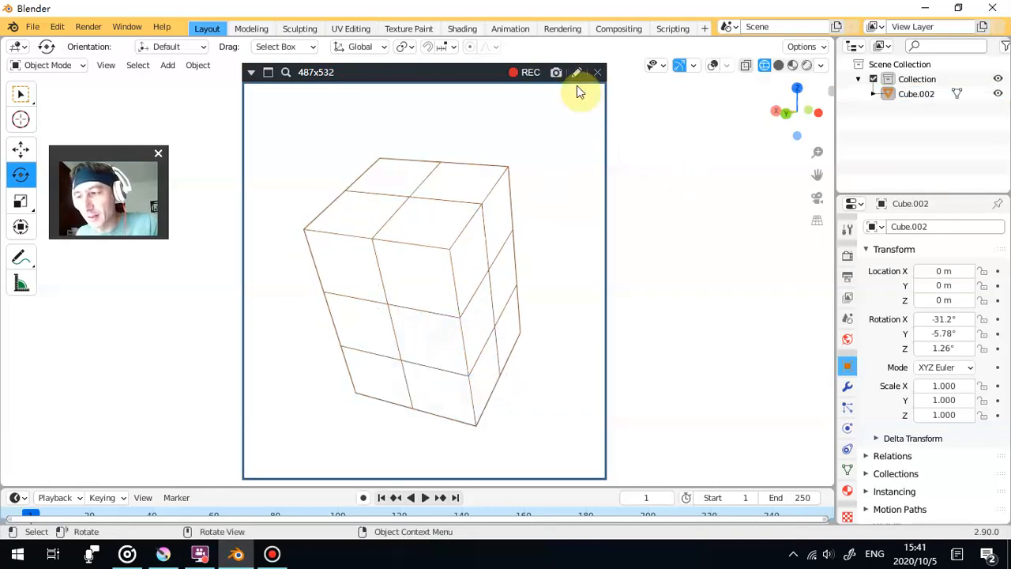
- Rotate the block to about -38.5° on X, -5.57° on Y and 1.99° on Z, and capture an image of it deselected
left_click(405, 307)
left_click_drag(417, 371, 413, 373)
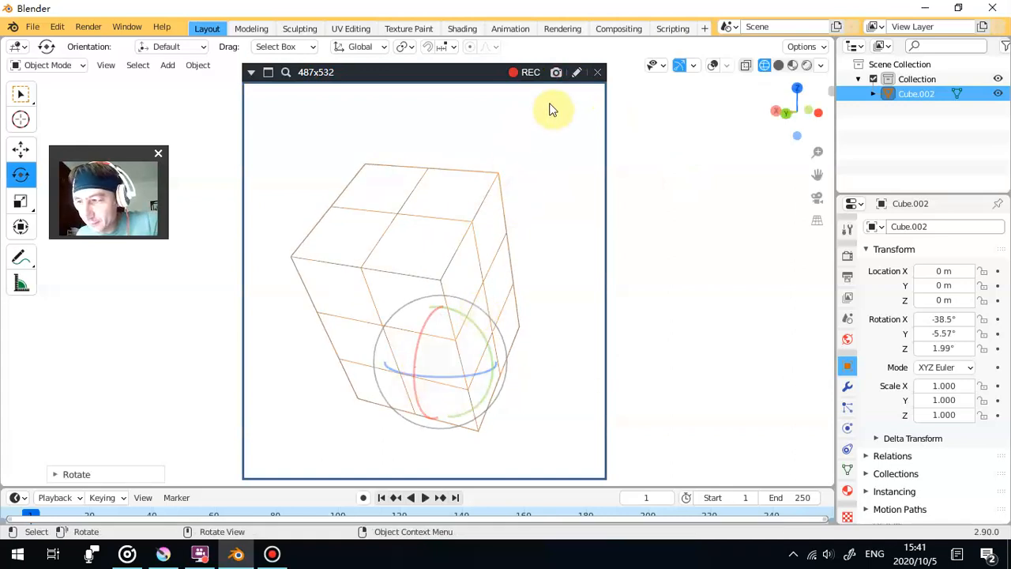
left_click(682, 131)
left_click(556, 72)
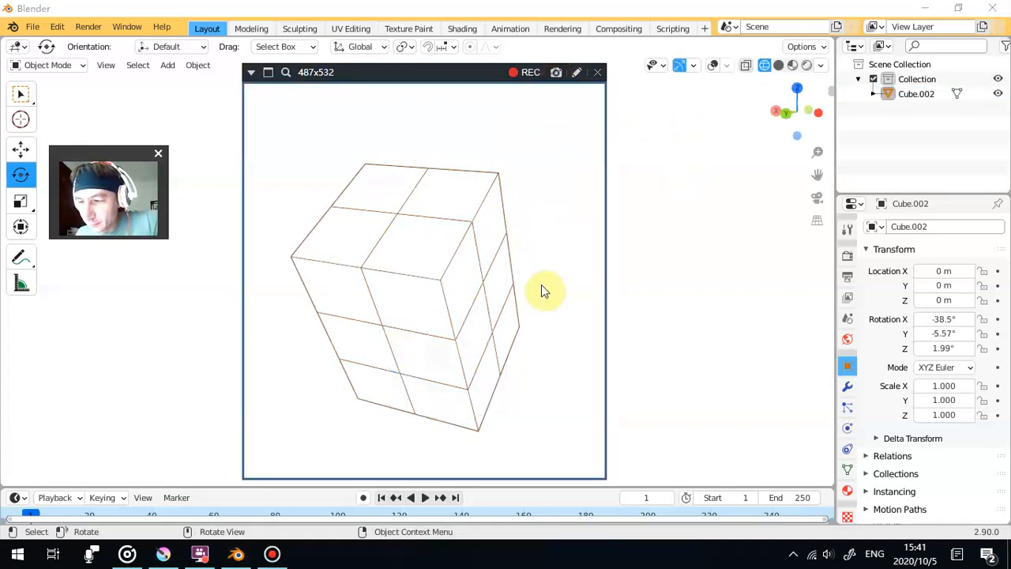
- Rotate the block to about -0.45° on Y in a slightly higher view, and deselect it for an image capture
left_click_drag(533, 326, 529, 353)
left_click(427, 311)
left_click_drag(469, 320, 466, 315)
left_click(646, 295)
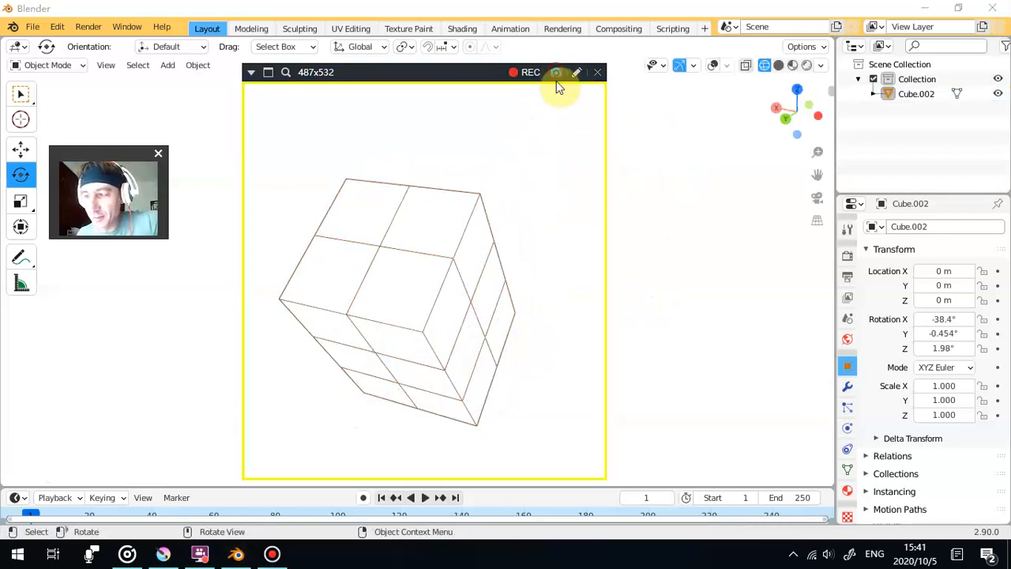
- Rotate the block to about -36.7° on X, -5.84° on Y and -17.5° on Z
left_click_drag(429, 350, 415, 314)
left_click(416, 314)
left_click_drag(472, 378, 449, 380)
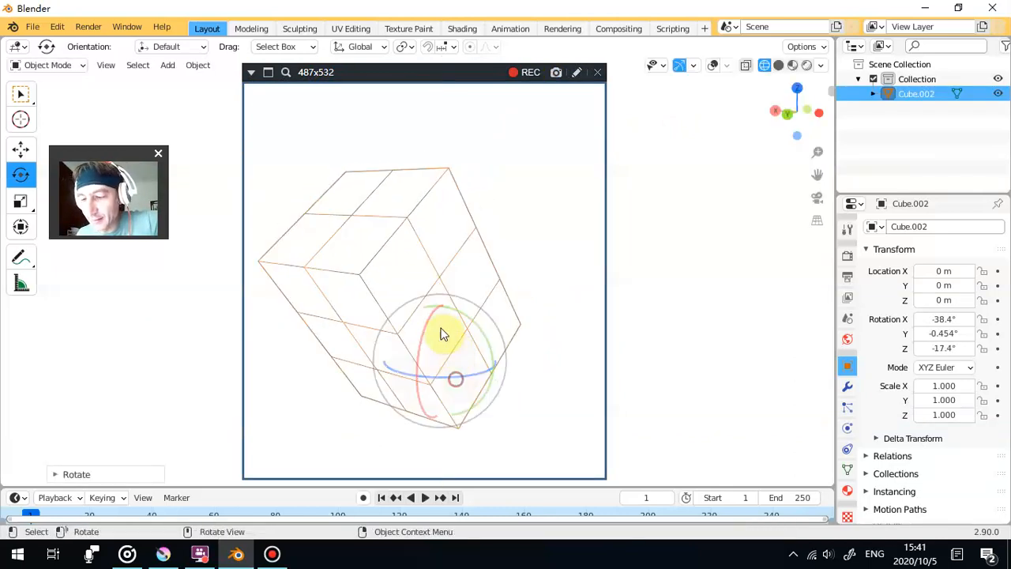
left_click_drag(474, 323, 480, 328)
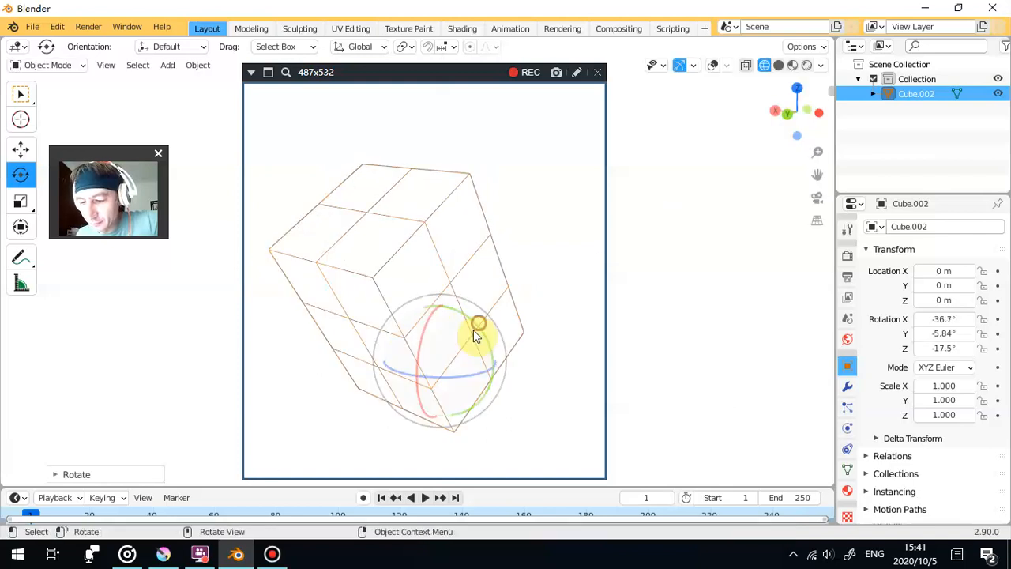
- Rotate the block to about -44.2° on X, -6.99° on Y and -21.6° on Z, and deselect it for an image capture
left_click_drag(411, 349, 405, 360)
left_click_drag(475, 322, 465, 351)
left_click(455, 346)
left_click(468, 378)
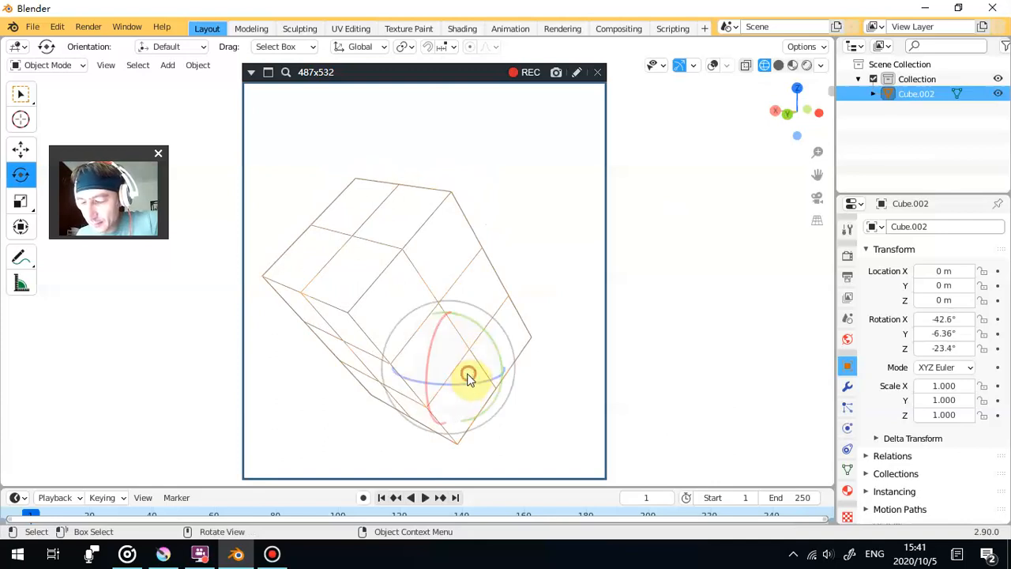
left_click_drag(467, 387, 469, 383)
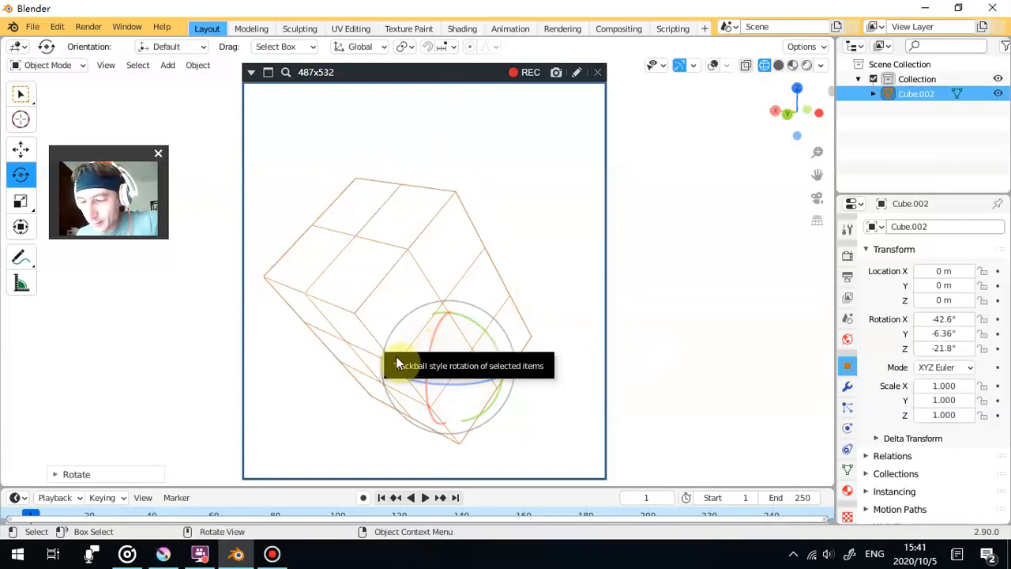
left_click_drag(434, 345, 519, 335)
scroll(522, 333, "down", 1)
left_click(724, 309)
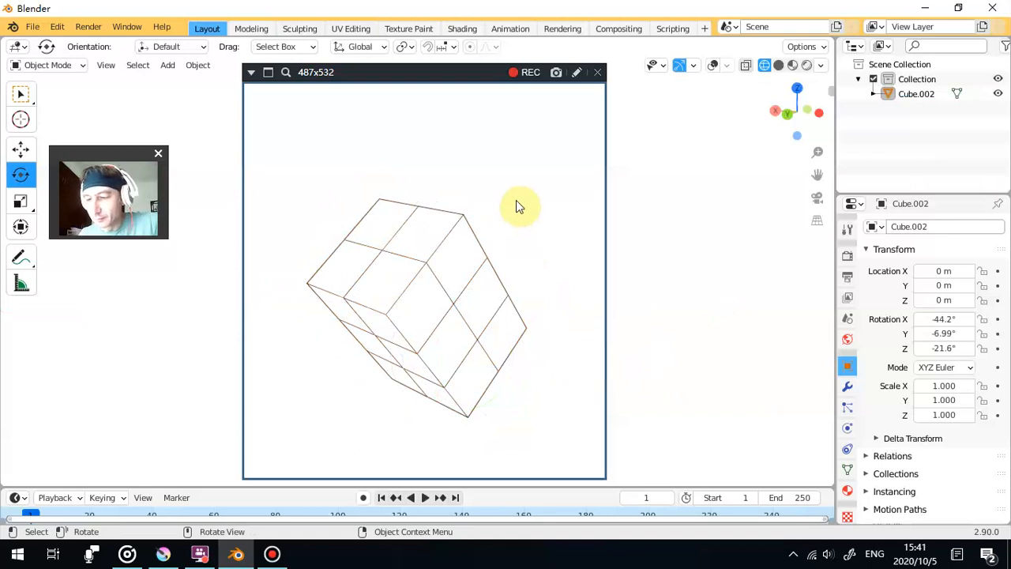
- Rotate the block further to about -45.7° on X, -7.95° on Y and -25.4° on Z
left_click(447, 272)
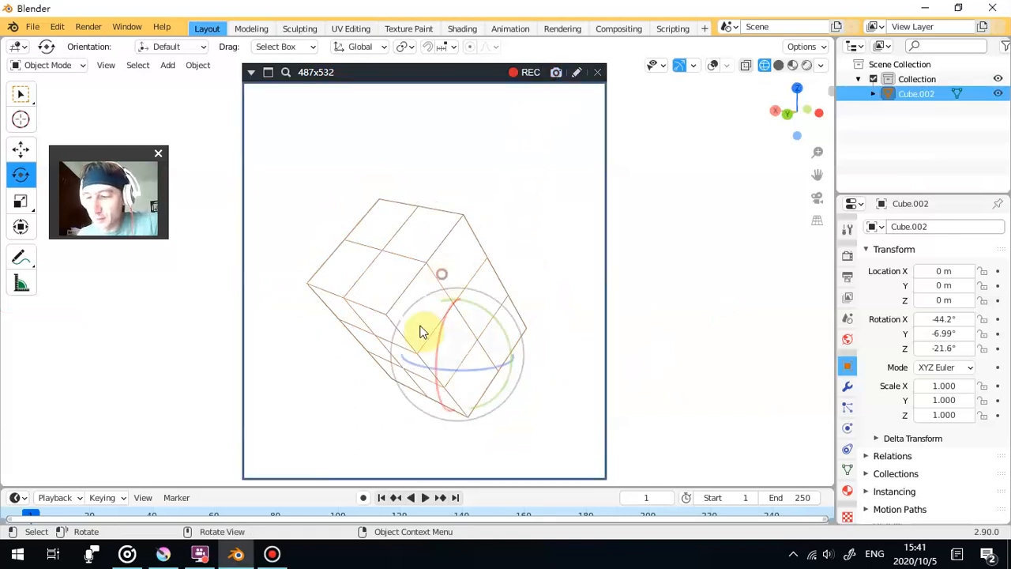
left_click_drag(429, 334, 424, 338)
left_click(482, 320)
left_click(482, 320)
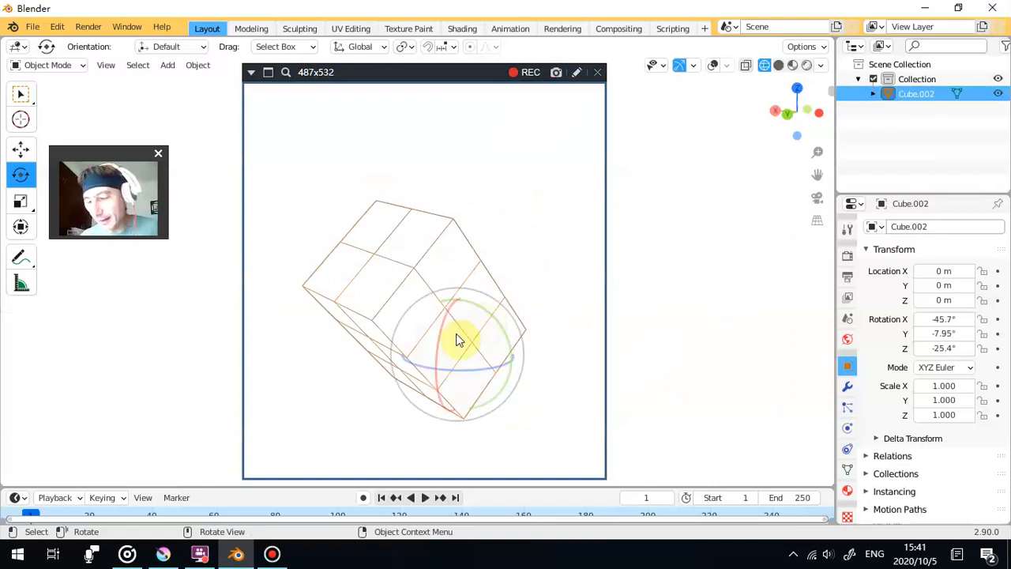
- Set the transform orientation to Local and rotate the block about its own X axis to about -39.9°
left_click(380, 45)
left_click(337, 109)
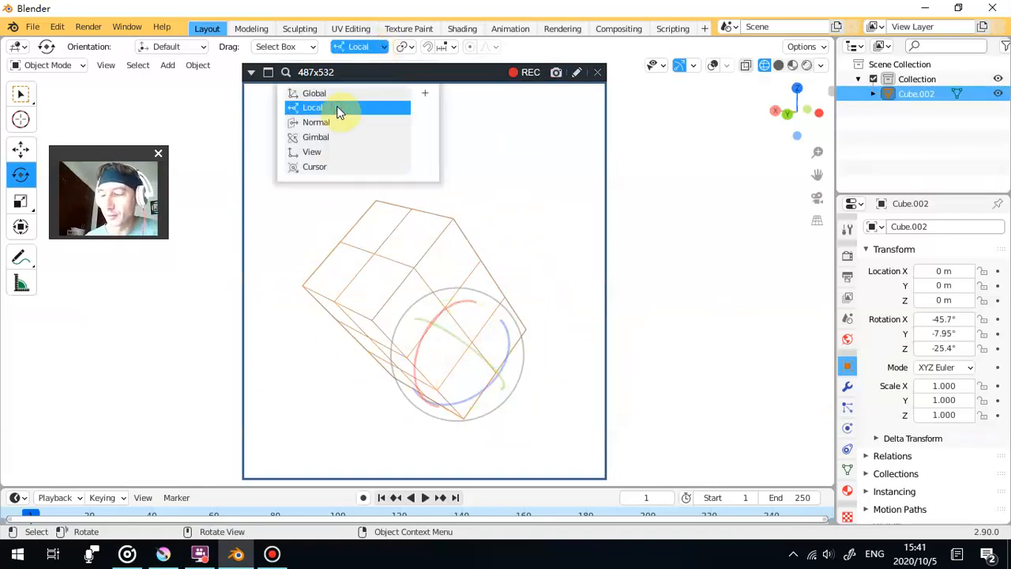
left_click(362, 49)
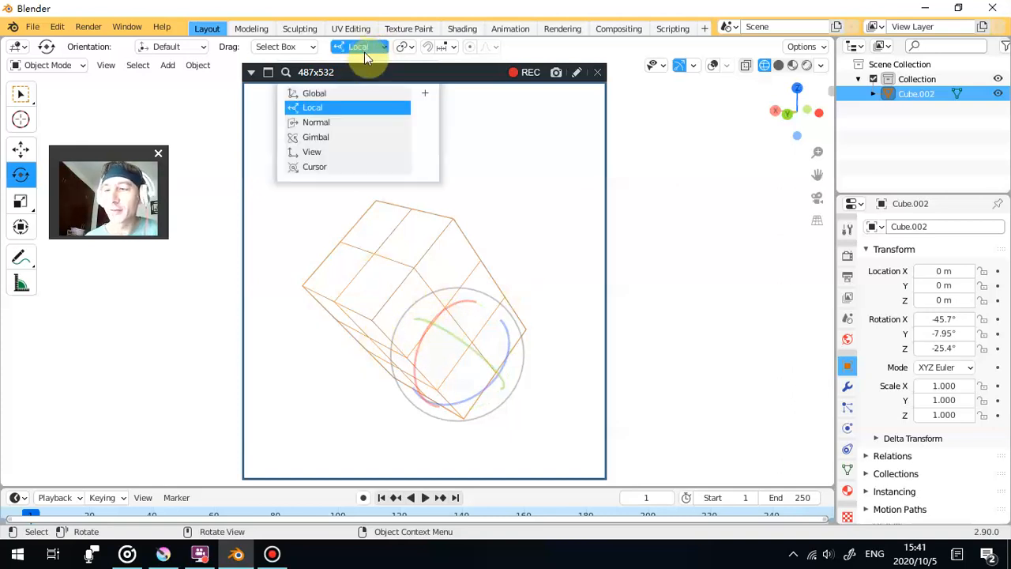
left_click(349, 111)
mouse_move(420, 361)
left_mouse_down()
mouse_move(425, 345)
mouse_move(431, 358)
mouse_move(432, 328)
mouse_move(429, 348)
left_mouse_up()
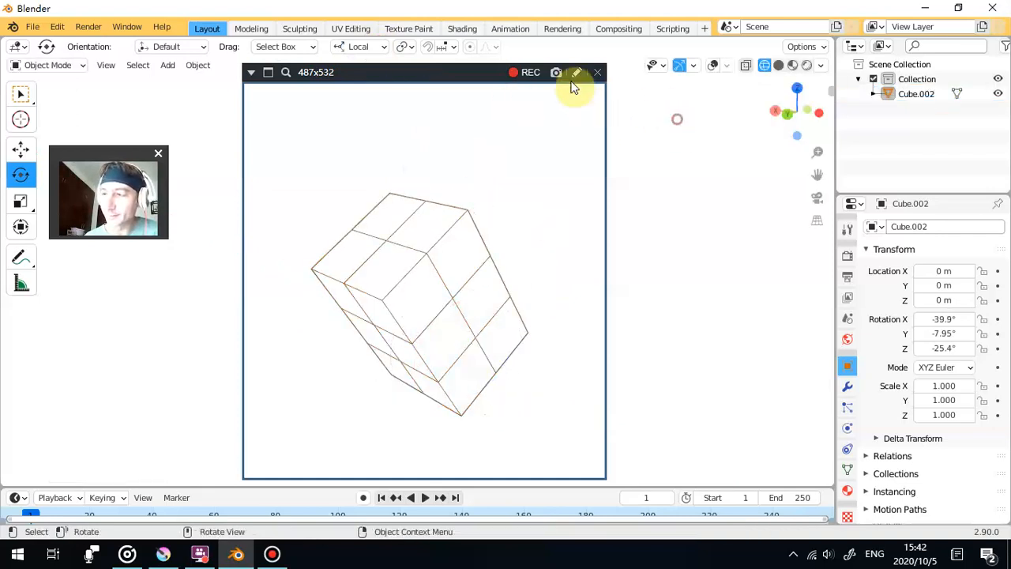
- Rotate the block about its local X axis to about -27.4°, deselect it and centre it in the capture frame
left_click(472, 250)
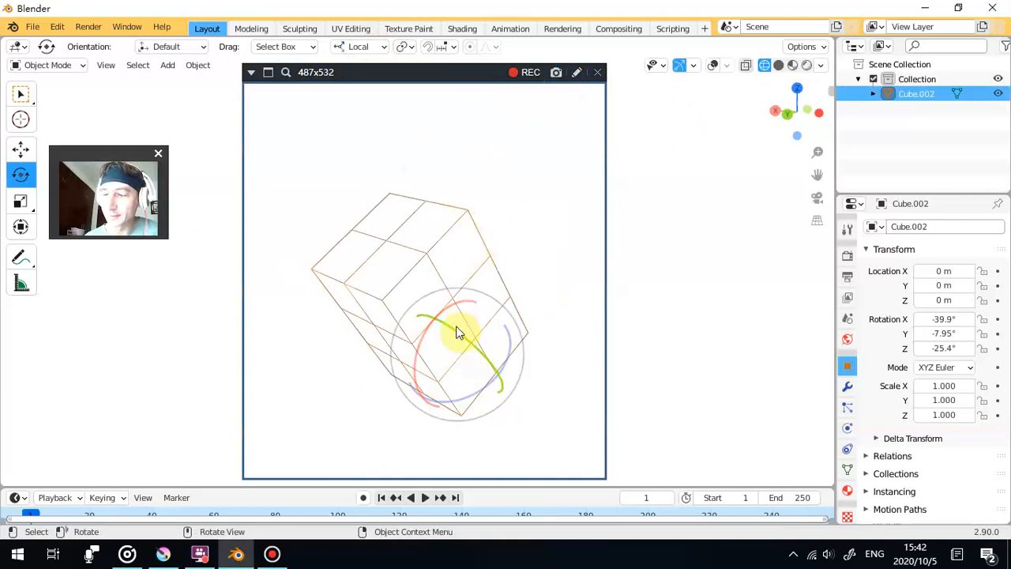
left_click_drag(423, 350, 421, 336)
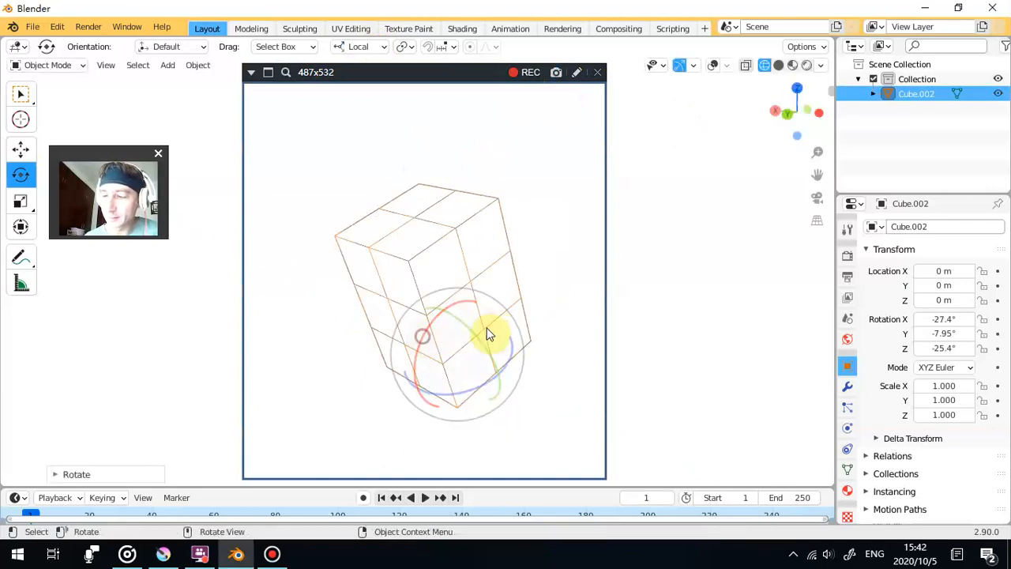
mouse_move(497, 322)
left_mouse_down()
mouse_move(495, 302)
mouse_move(490, 313)
left_mouse_up()
left_click(670, 257)
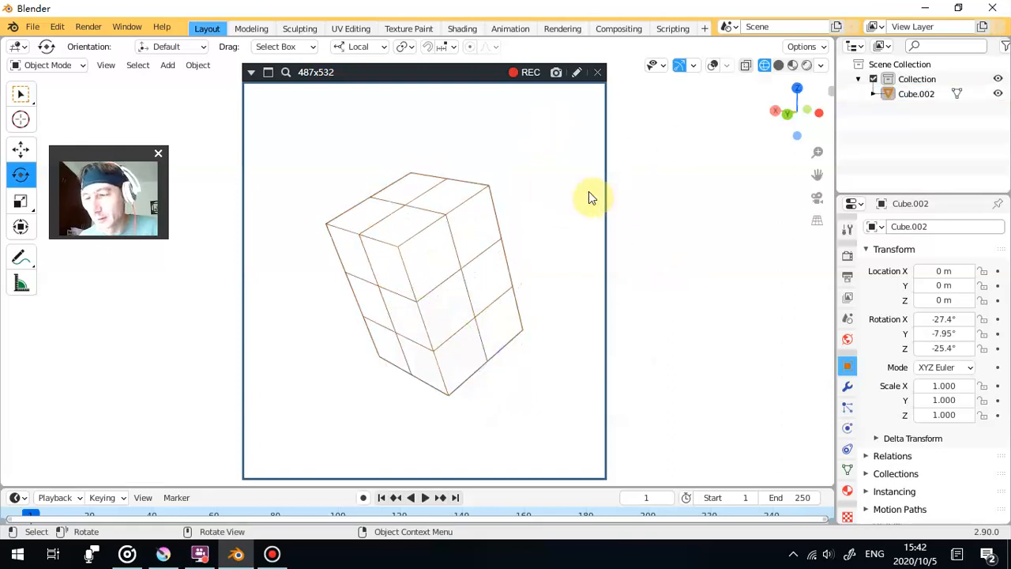
scroll(574, 211, "up", 2)
scroll(555, 225, "down", 4)
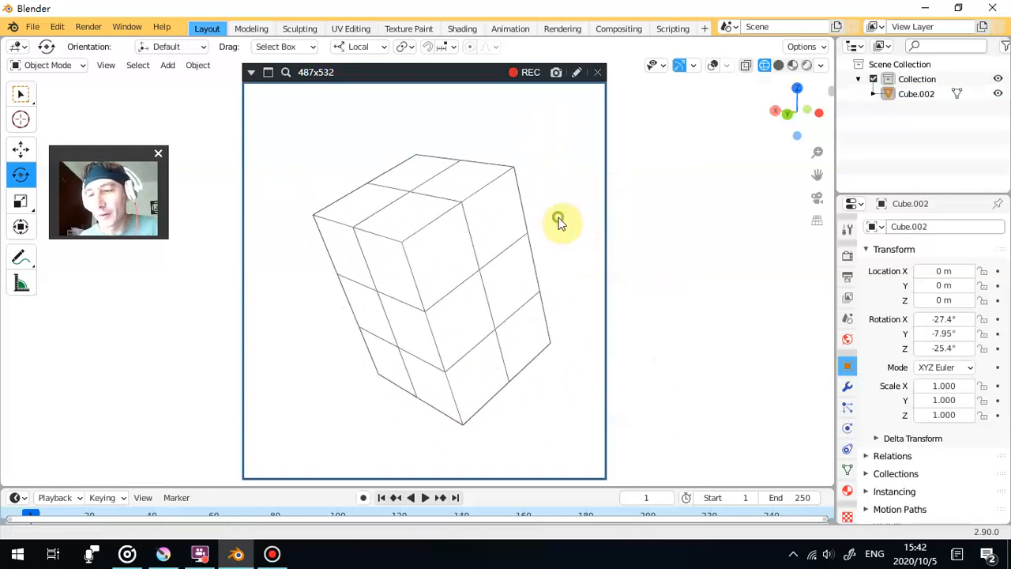
left_click_drag(551, 223, 532, 231)
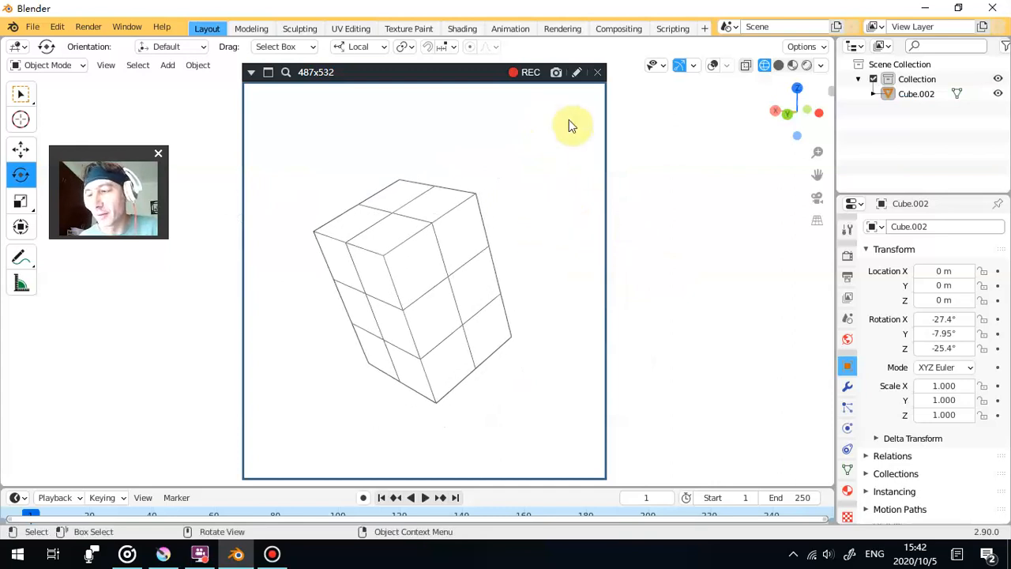
- Rotate the block about its local X axis to about -15.9° and capture an image of it deselected
left_click(473, 248)
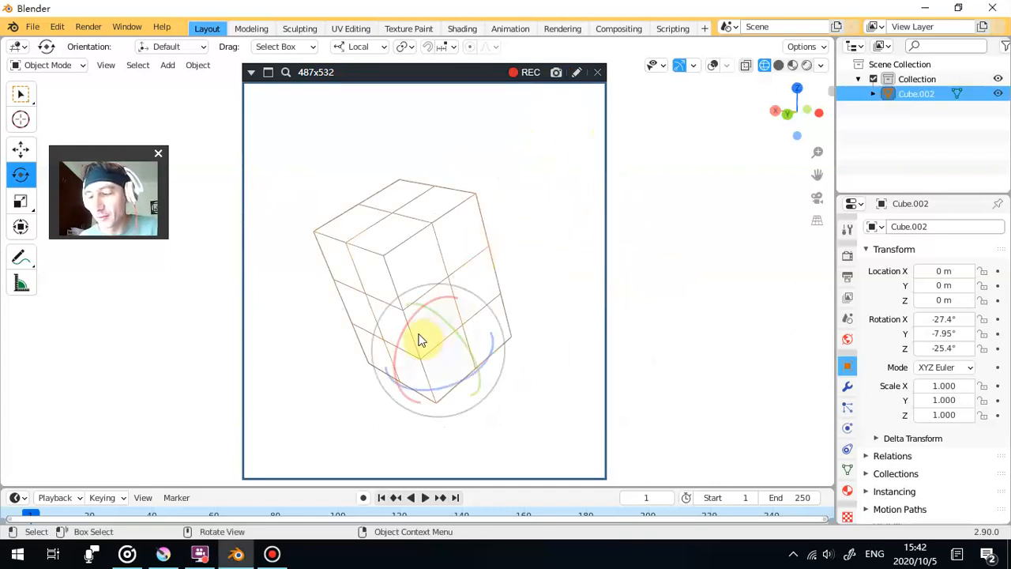
left_click_drag(410, 332, 425, 316)
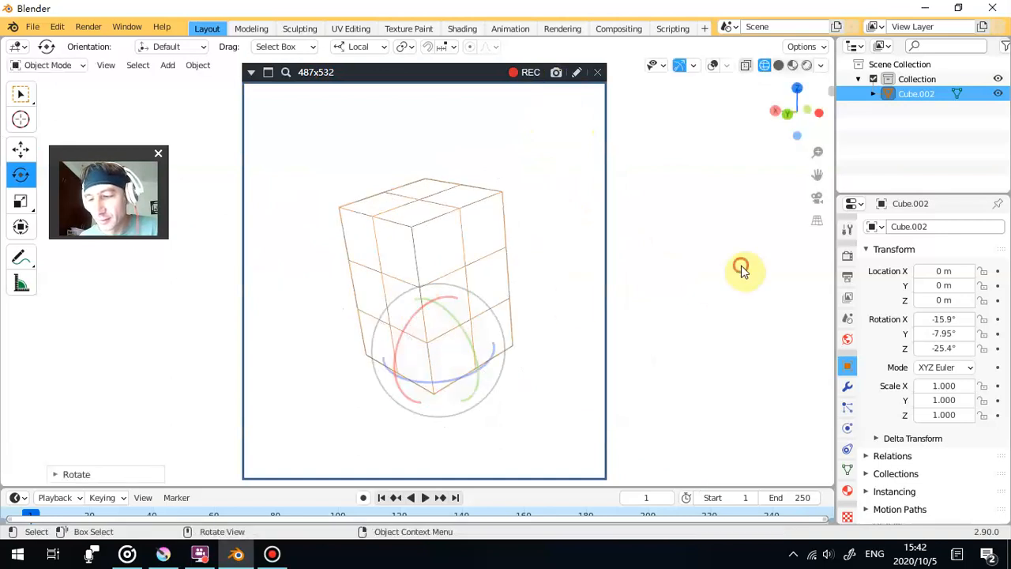
left_click(739, 267)
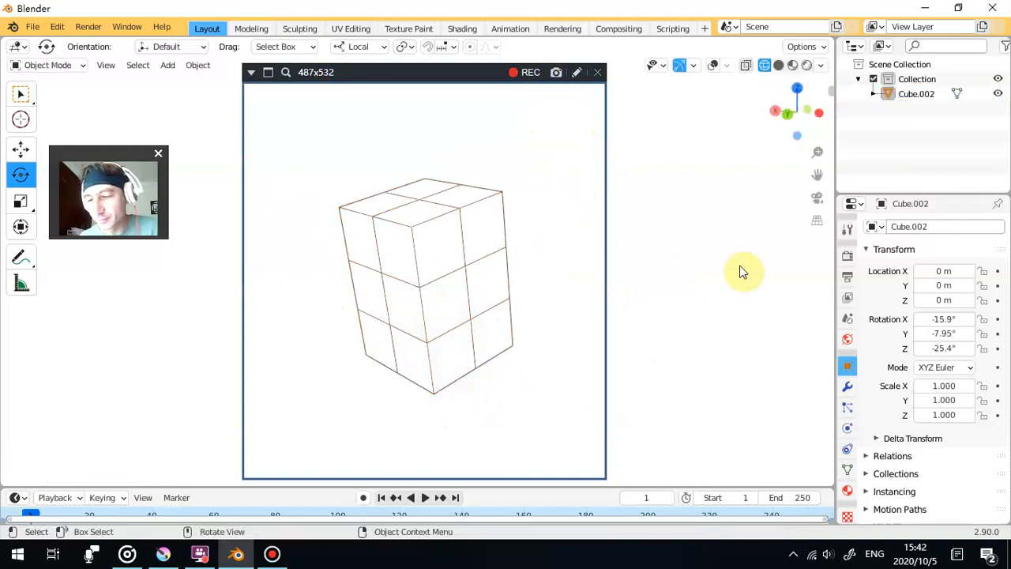
left_click(560, 73)
- Rotate the block about its local X axis to about -10.4° and capture an enlarged, centred image of it deselected
left_click(505, 261)
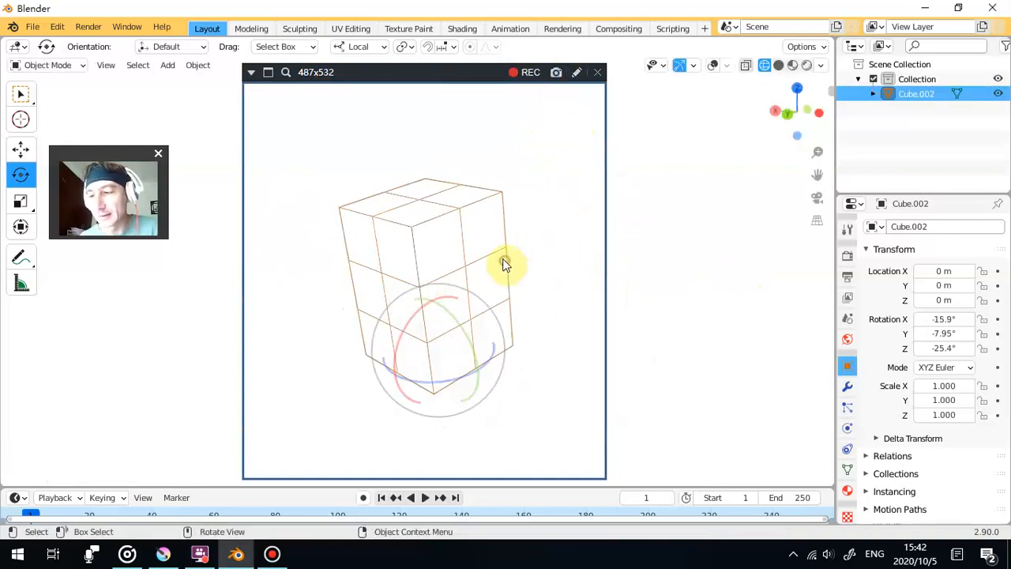
left_click_drag(409, 319, 411, 309)
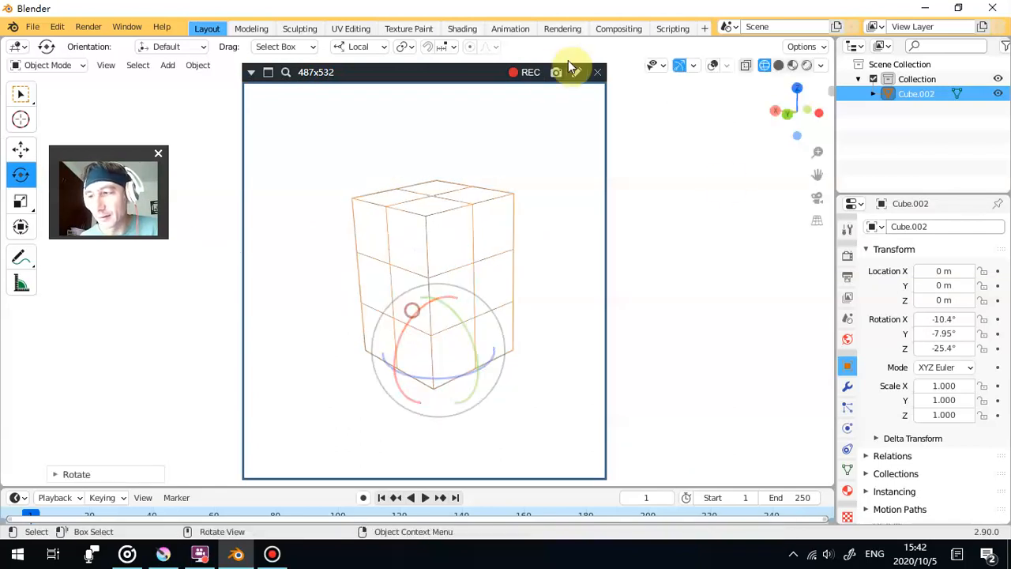
left_click(723, 177)
scroll(586, 202, "up", 1)
left_click_drag(574, 224, 553, 221)
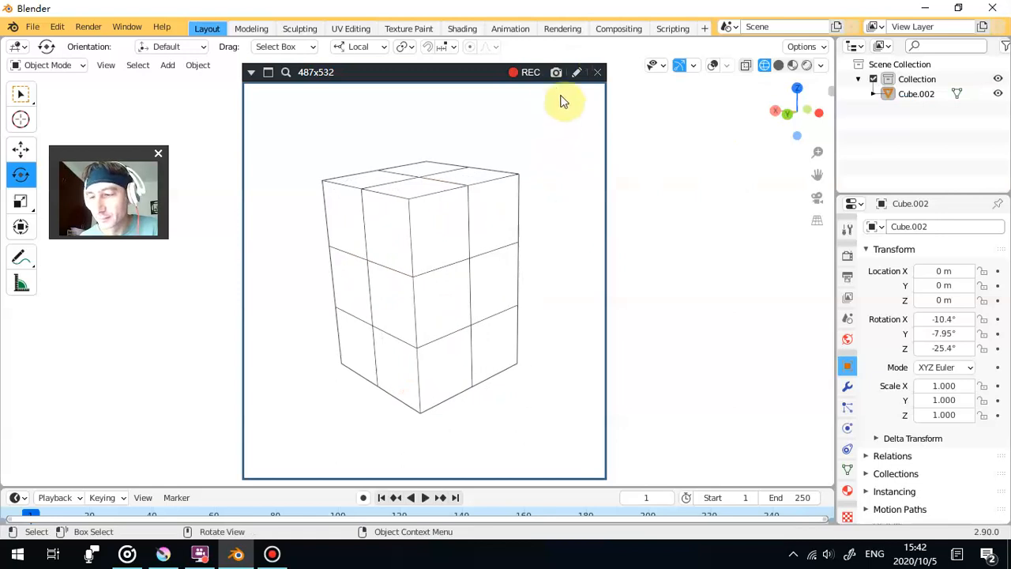
left_click(556, 70)
- Tilt the block to about -18.7° on X and capture an image of it deselected
left_click(482, 234)
left_click_drag(399, 348, 385, 343)
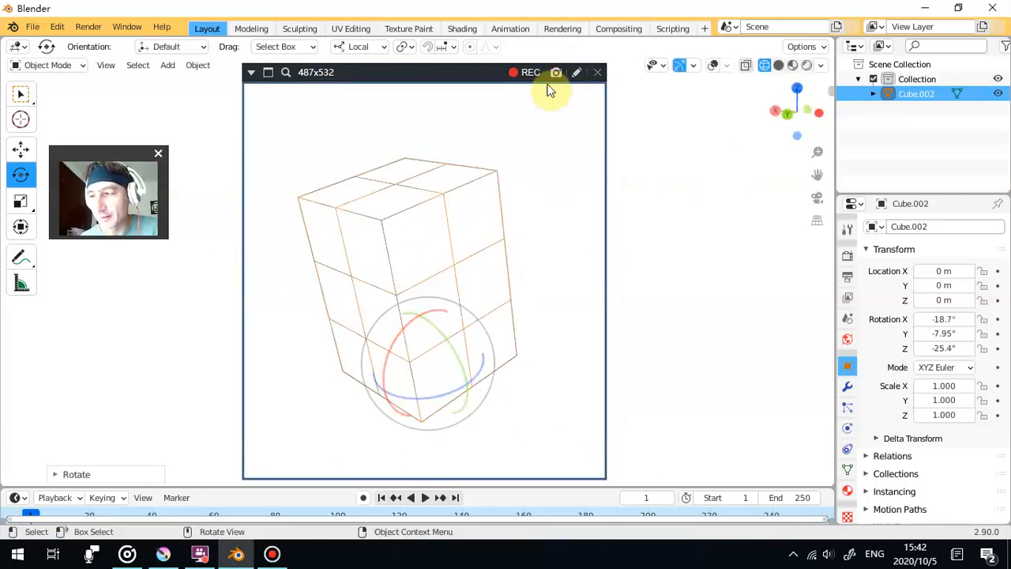
left_click(736, 232)
left_click(556, 72)
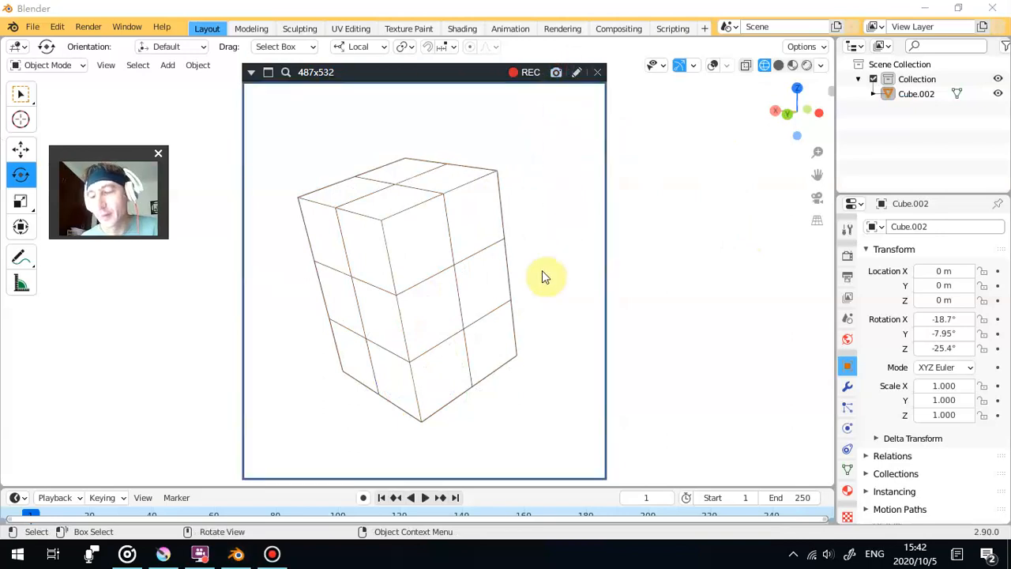
- Tilt the block the opposite way to about 6.5° on X and capture an image of it deselected
left_click(474, 284)
left_click_drag(389, 343, 400, 325)
left_click(621, 247)
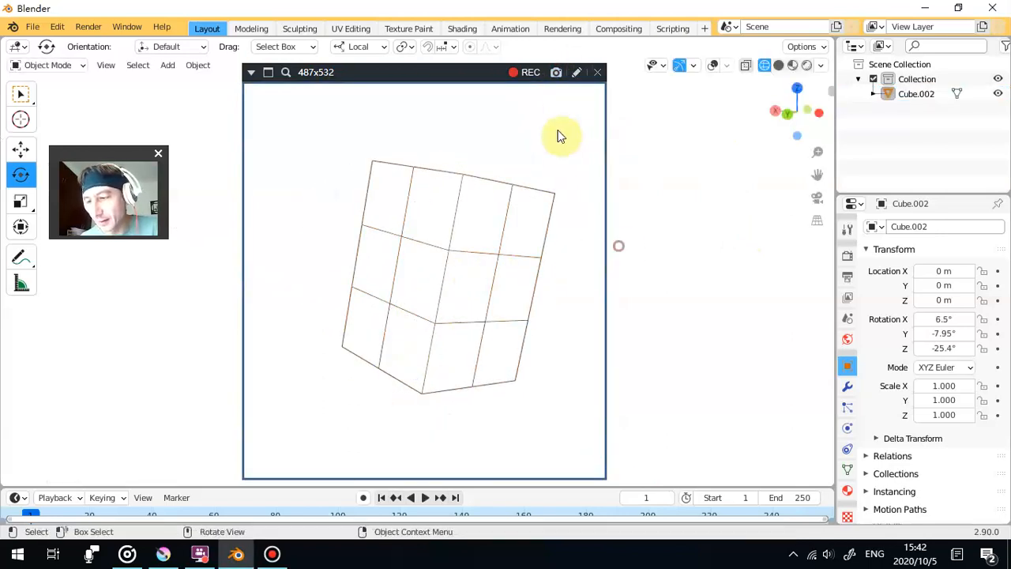
left_click(556, 72)
- Rotate the block to about 14.1° on X, deselect it, centre it in the frame and capture an image
left_click(495, 247)
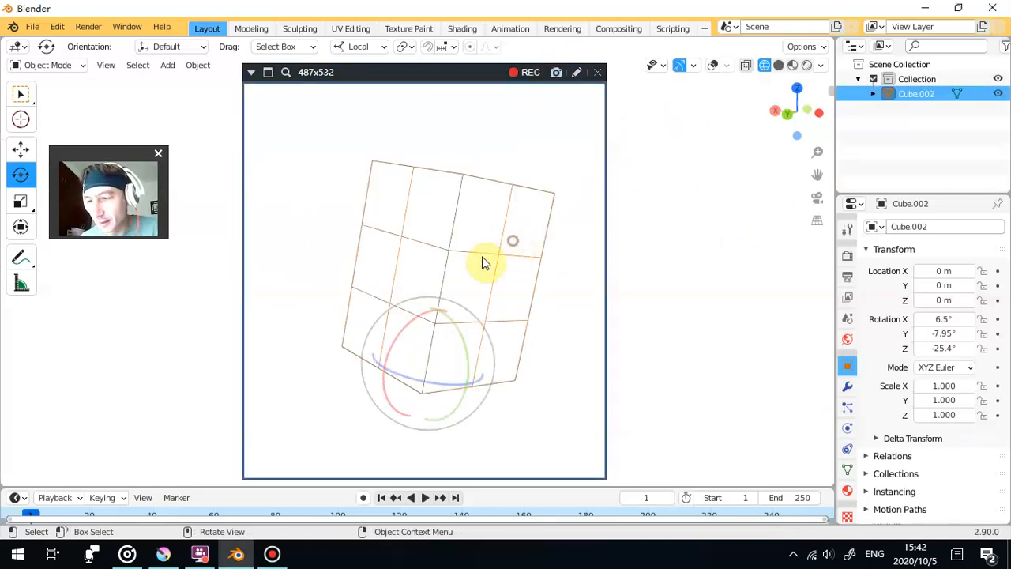
left_click_drag(399, 348, 403, 338)
left_click(688, 266)
left_click_drag(576, 284, 547, 289)
left_click(557, 72)
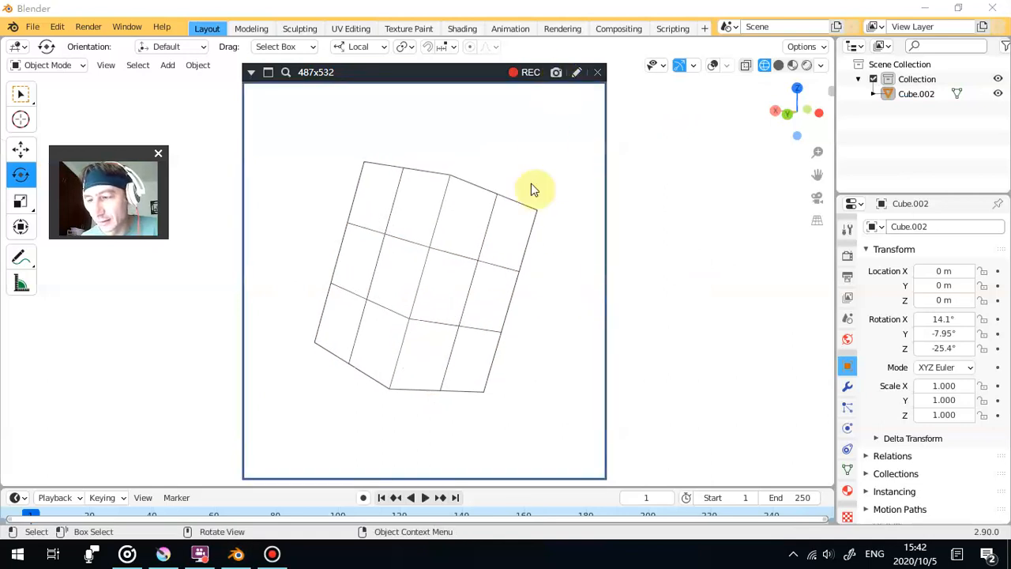
- Rotate the block to about 7.06° on X and deselect it for an image capture
left_click(481, 219)
left_click_drag(387, 321, 373, 329)
left_click(618, 250)
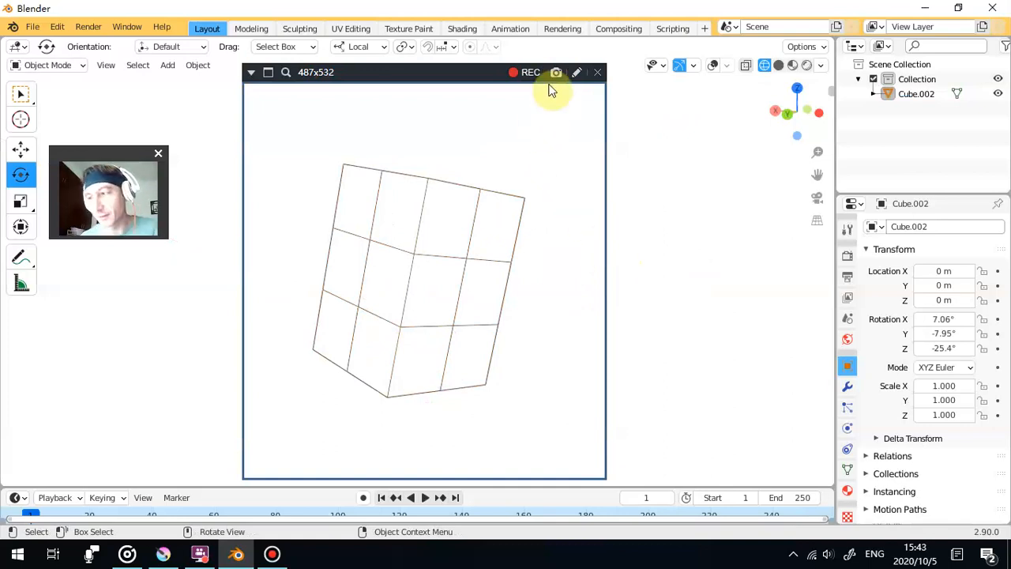
- Turn the block about its local Z axis to about 3.65°, -9.98° and -3.71° on X, Y and Z, and capture an image of it deselected
left_click(448, 304)
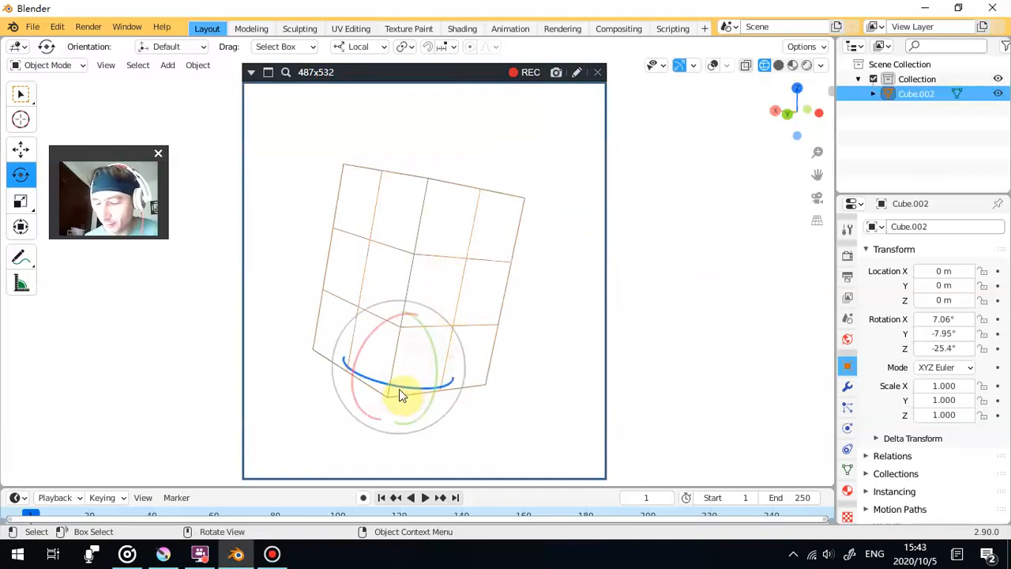
left_click_drag(401, 387, 456, 313)
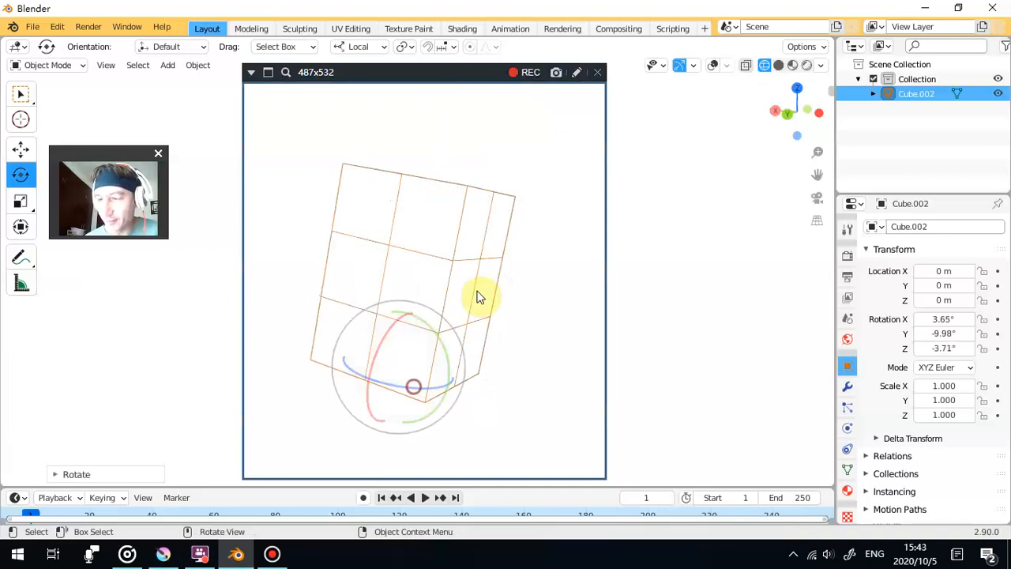
left_click(541, 284)
left_click(555, 72)
- Rotate the block about its local Y axis to about -1.49° on Y and deselect it for an image capture
left_click(485, 287)
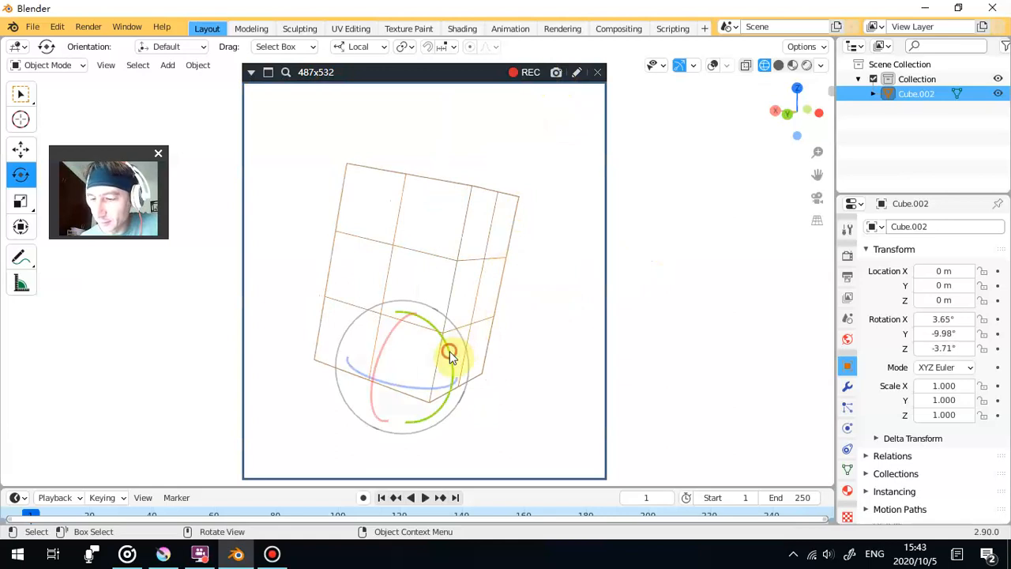
left_click_drag(449, 352, 443, 345)
left_click(714, 250)
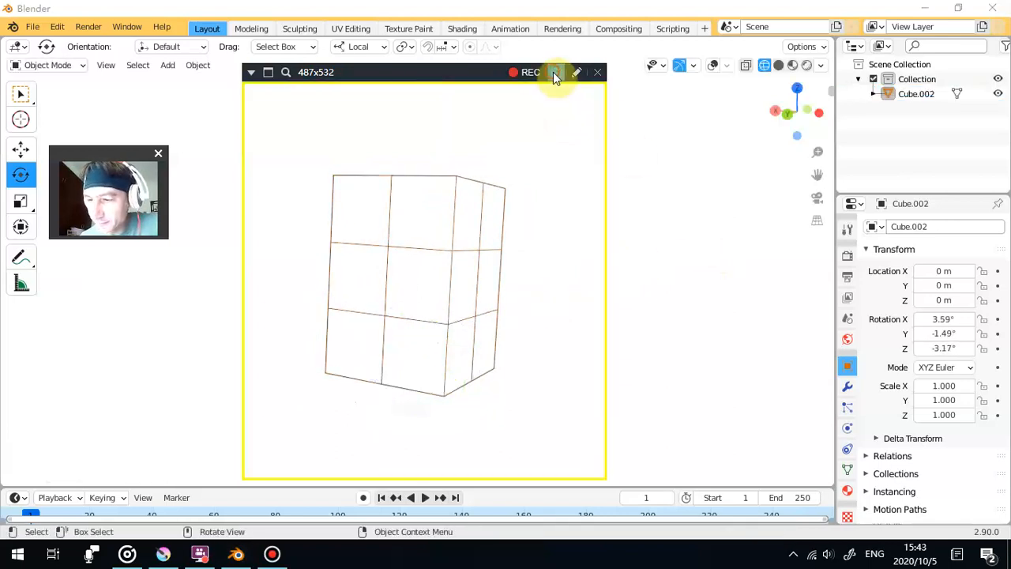
- Rotate the block about its local X axis to about -8.54° and deselect it for an image capture
left_click(473, 260)
left_click_drag(398, 330, 396, 355)
left_click(703, 168)
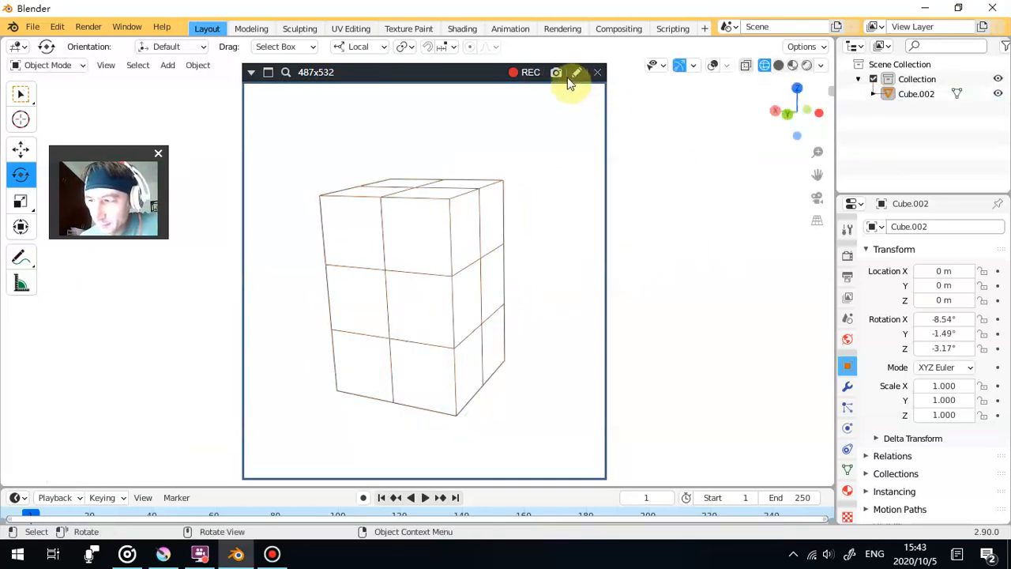
- Rotate the block to about -28.8° on X, deselect it, adjust its framing and capture an image
left_click(472, 223)
left_click_drag(403, 361, 404, 374)
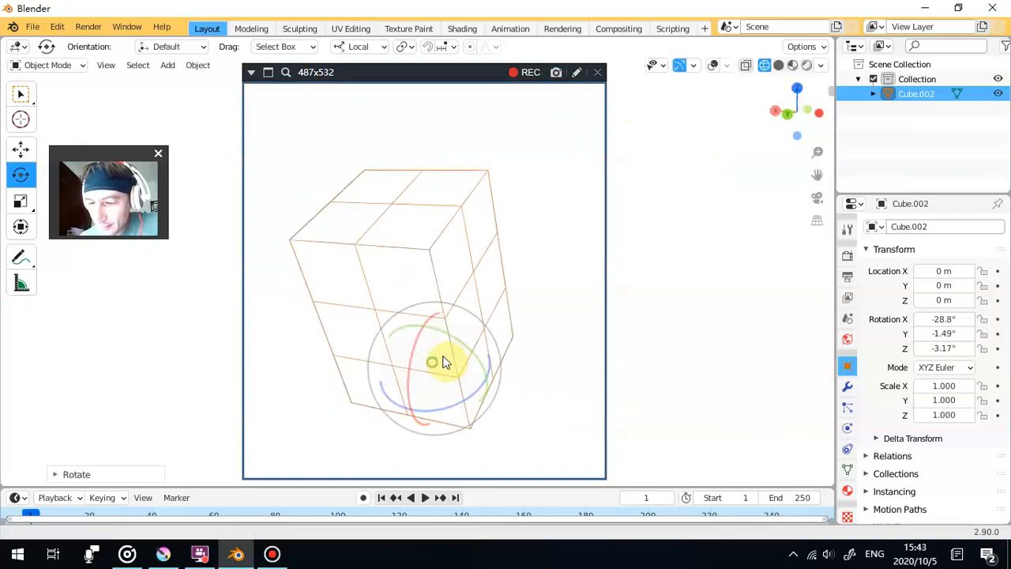
left_click(707, 244)
mouse_move(630, 140)
left_mouse_down()
mouse_move(642, 132)
mouse_move(624, 130)
left_mouse_up()
left_click(556, 72)
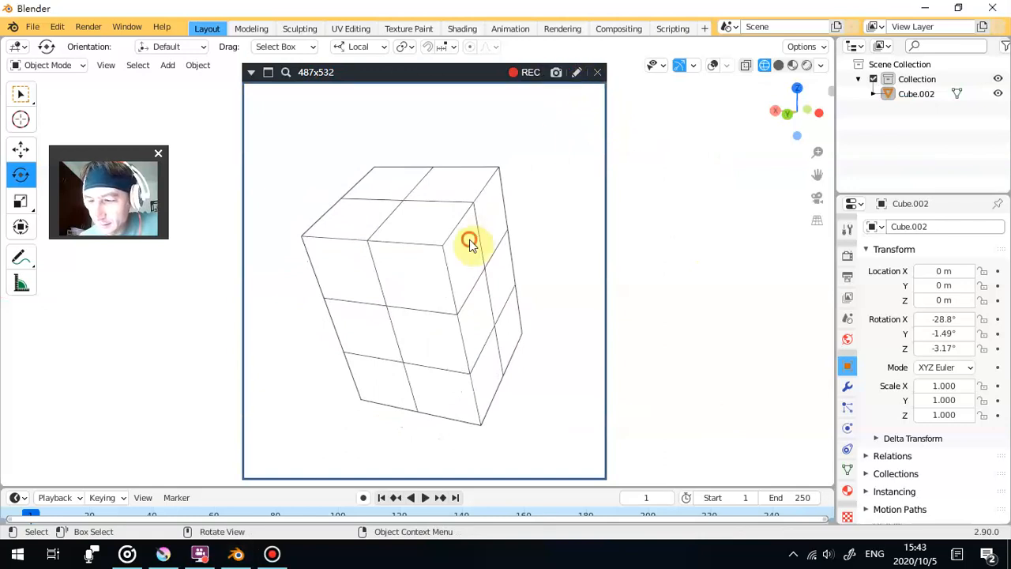
- Rotate the block about its local X axis to about -45.2°, deselect it and capture an image
left_click(427, 346)
mouse_move(426, 341)
left_mouse_down()
mouse_move(422, 353)
mouse_move(422, 343)
left_mouse_up()
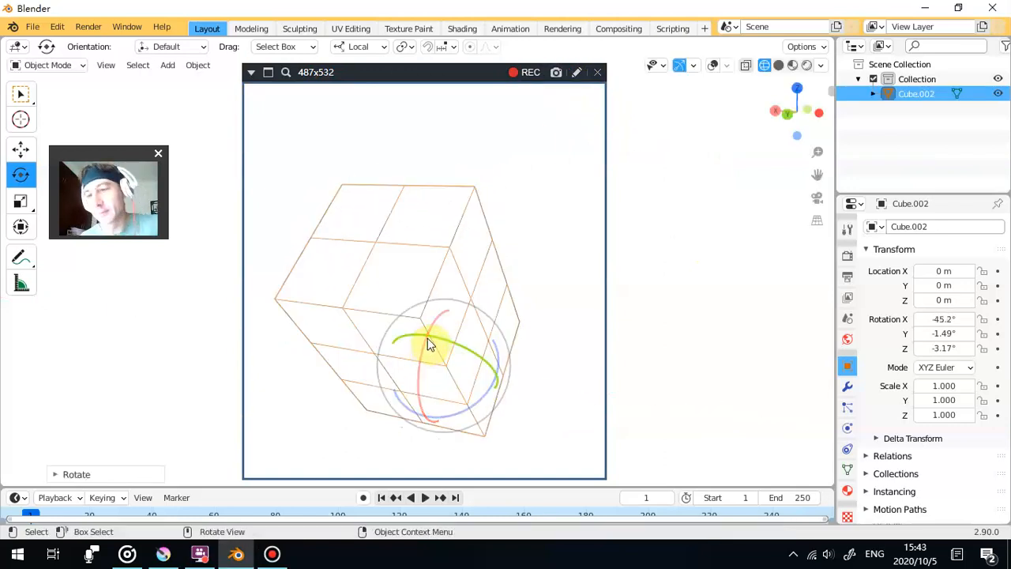
left_click(614, 128)
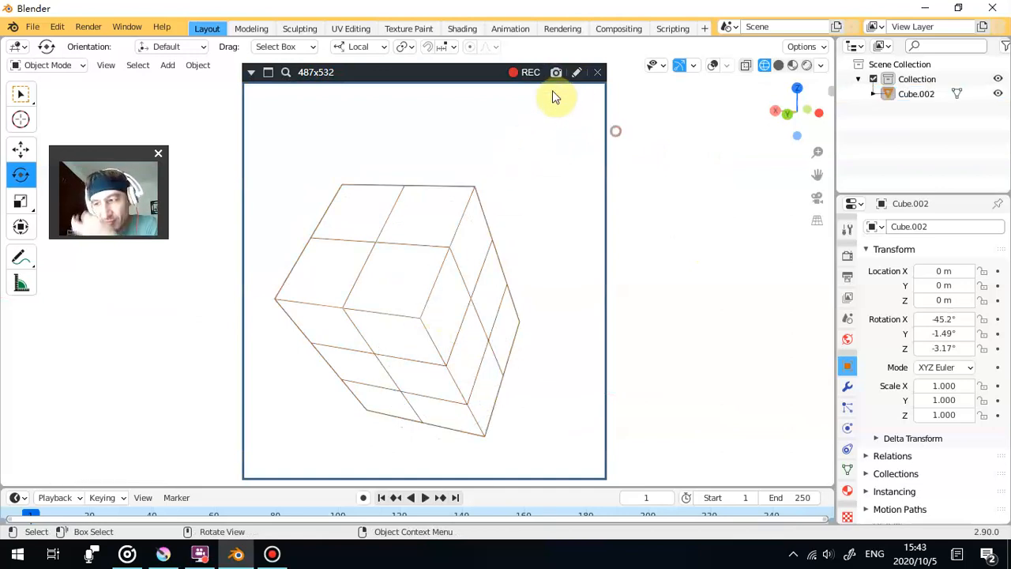
left_click(556, 72)
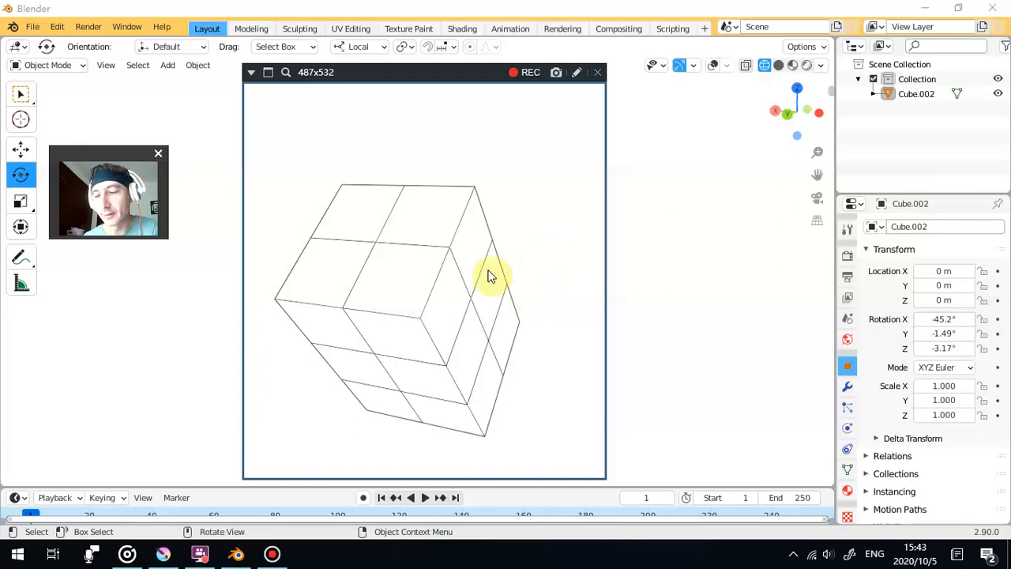
- Tilt the block the opposite way to about 23° on X and deselect it for an image capture
left_click(399, 309)
left_click_drag(420, 363, 461, 230)
left_click_drag(493, 276, 474, 263)
left_click(659, 262)
- Rotate the block to about 5.93° on X, deselect it and capture an image
left_click(496, 268)
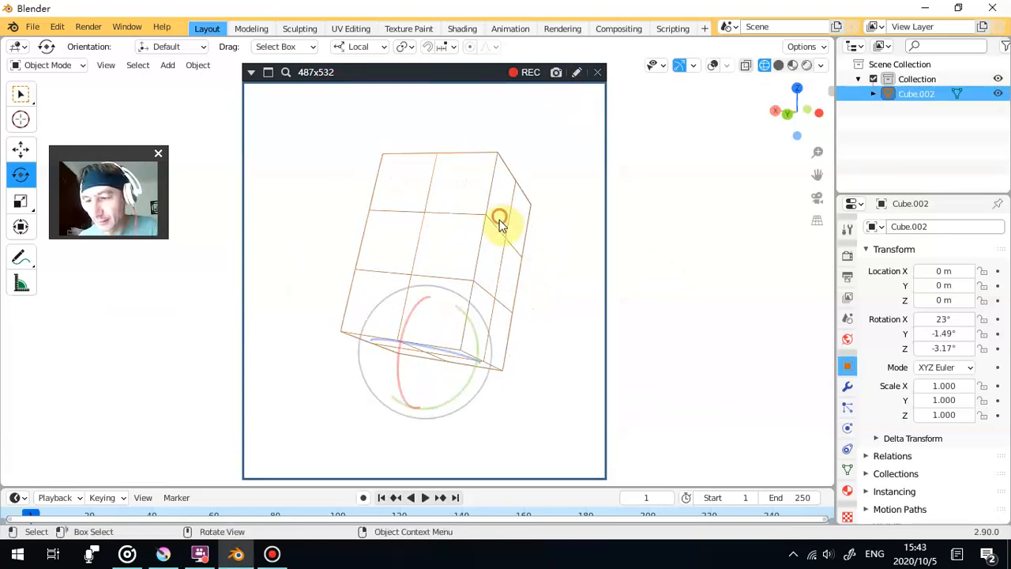
left_click_drag(406, 326, 392, 332)
left_click(625, 246)
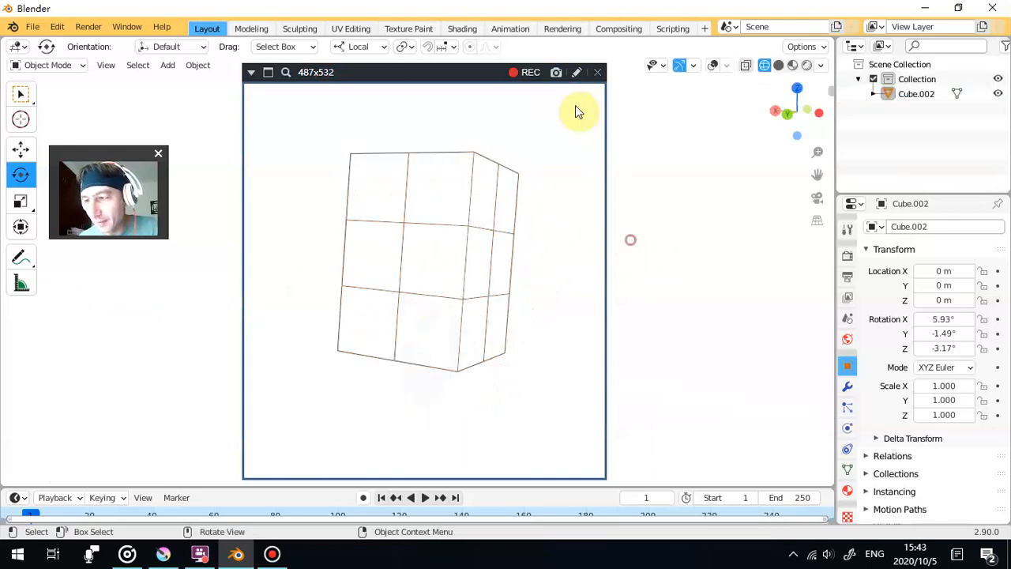
left_click(556, 73)
- Leave the block deselected, then close Blender, the capture frame and the Bandicam window
left_click(490, 213)
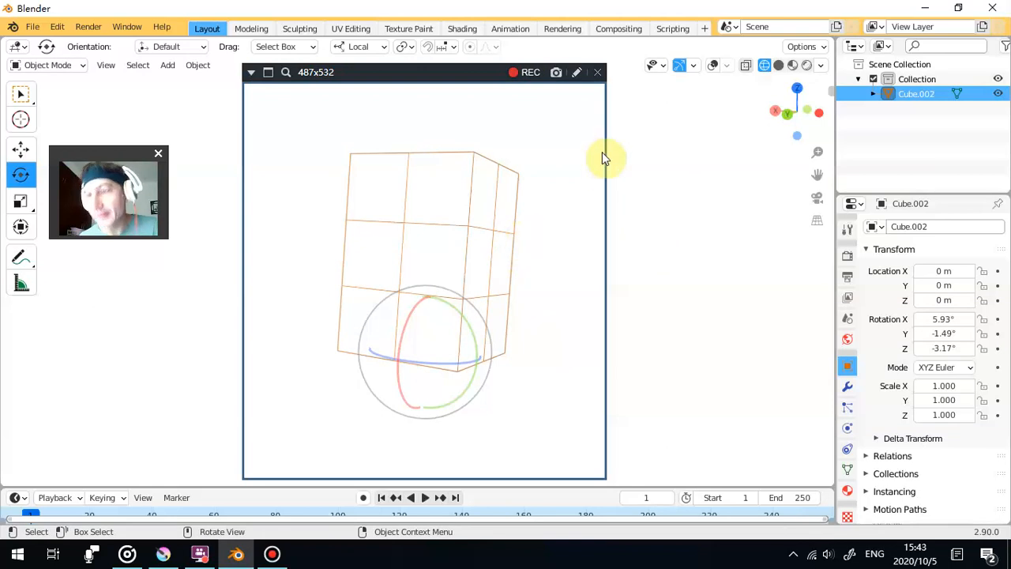
left_click(707, 194)
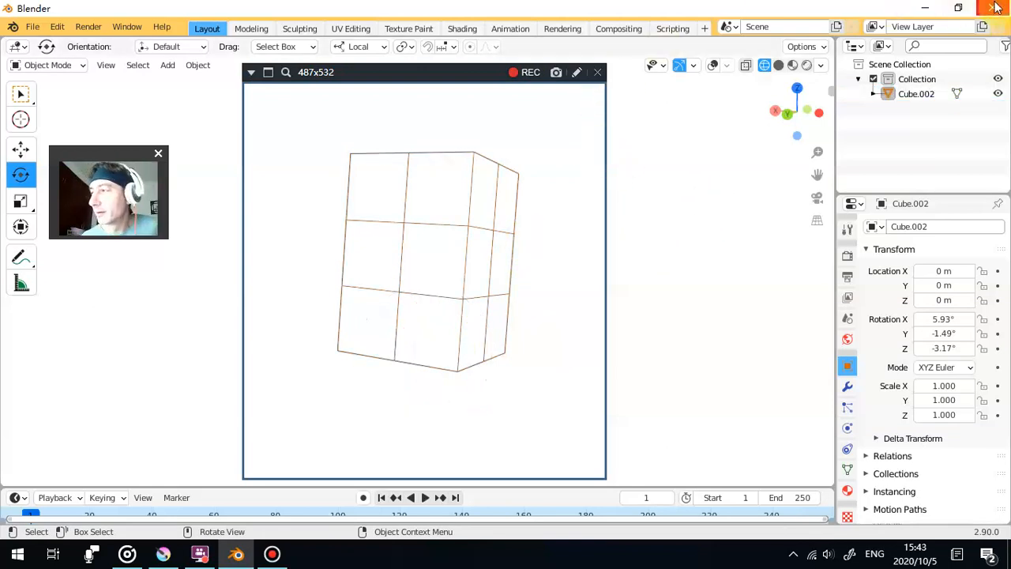
left_click(599, 75)
left_click(496, 305)
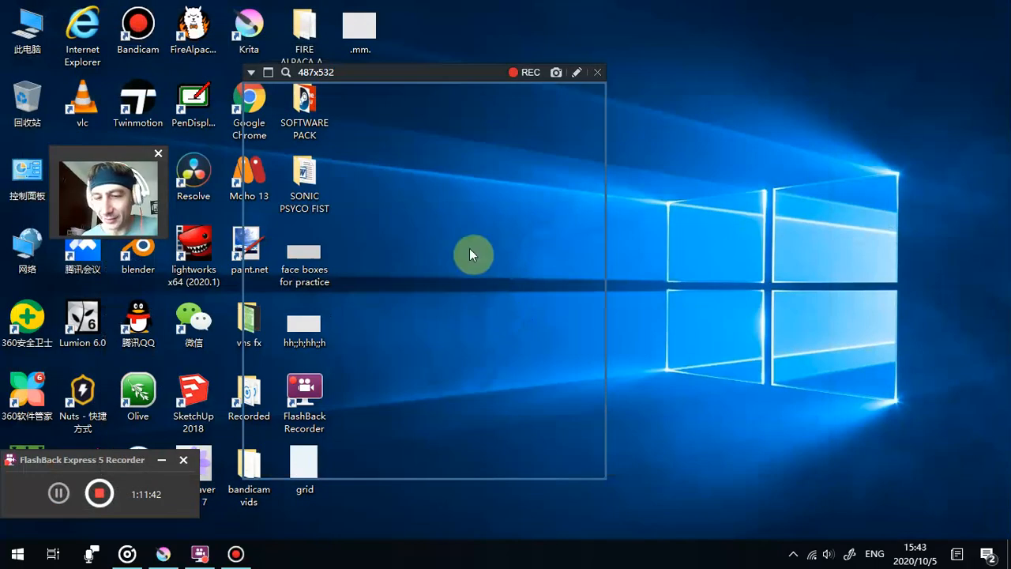
left_click_drag(102, 154, 813, 87)
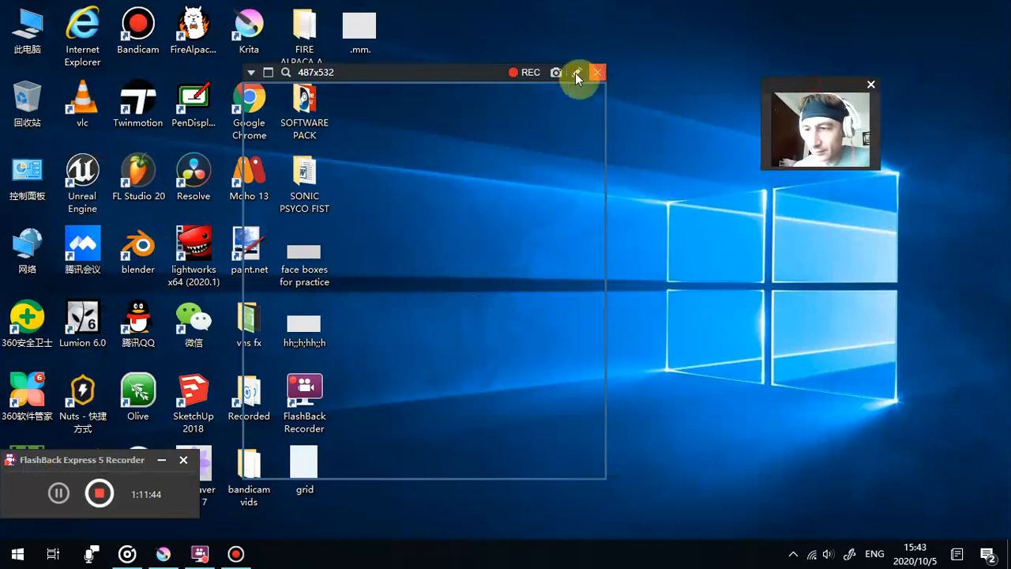
left_click(602, 72)
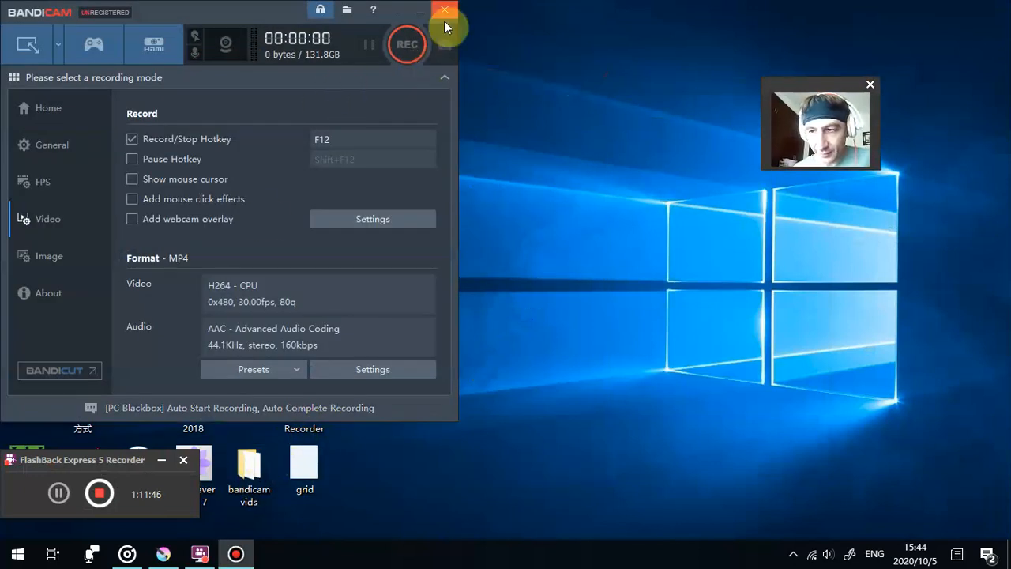
left_click(439, 10)
- Open the bandicam vids folder on the desktop and look through the captured box images
double_click(246, 468)
scroll(363, 355, "down", 3)
scroll(365, 357, "up", 3)
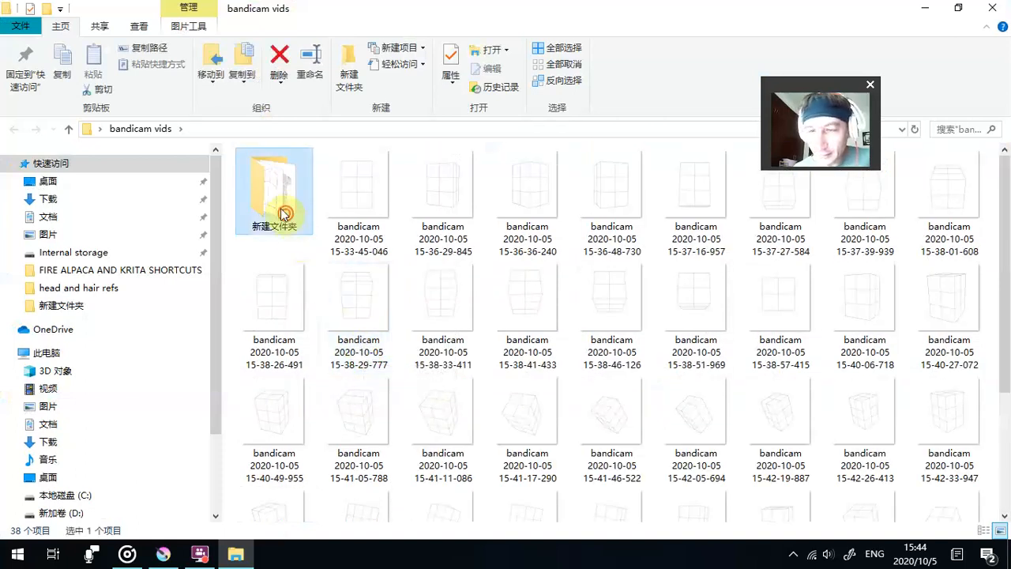
double_click(271, 190)
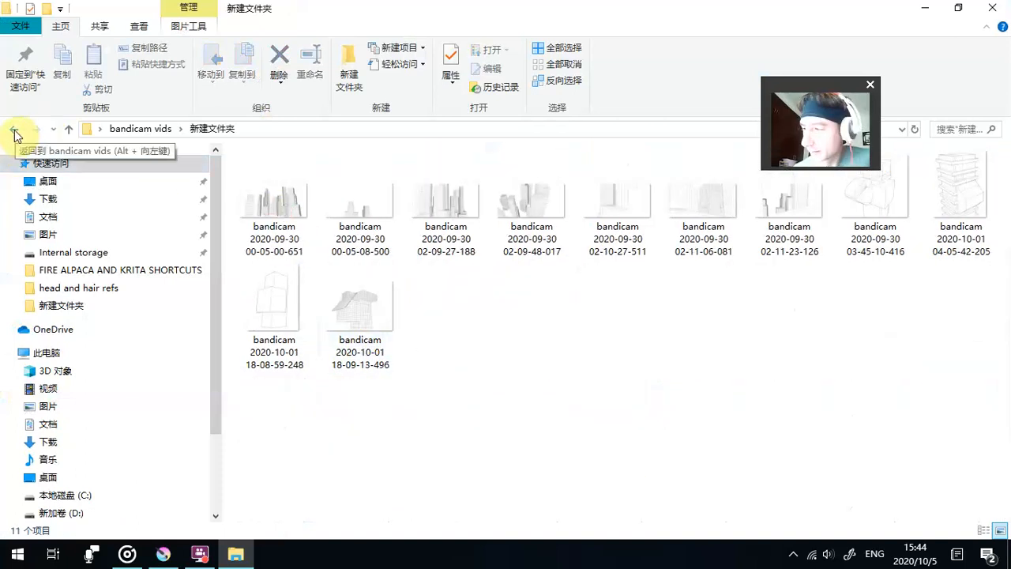
left_click(15, 131)
double_click(250, 197)
left_click(252, 196)
double_click(252, 196)
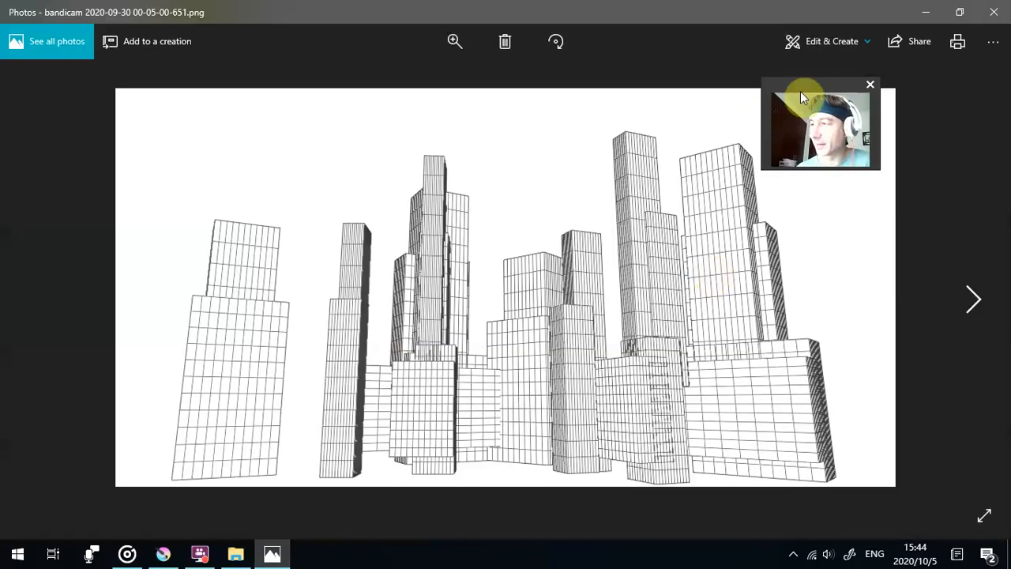
left_click_drag(802, 86, 99, 123)
left_click(978, 301)
left_click(978, 301)
left_click(978, 301)
left_click(978, 301)
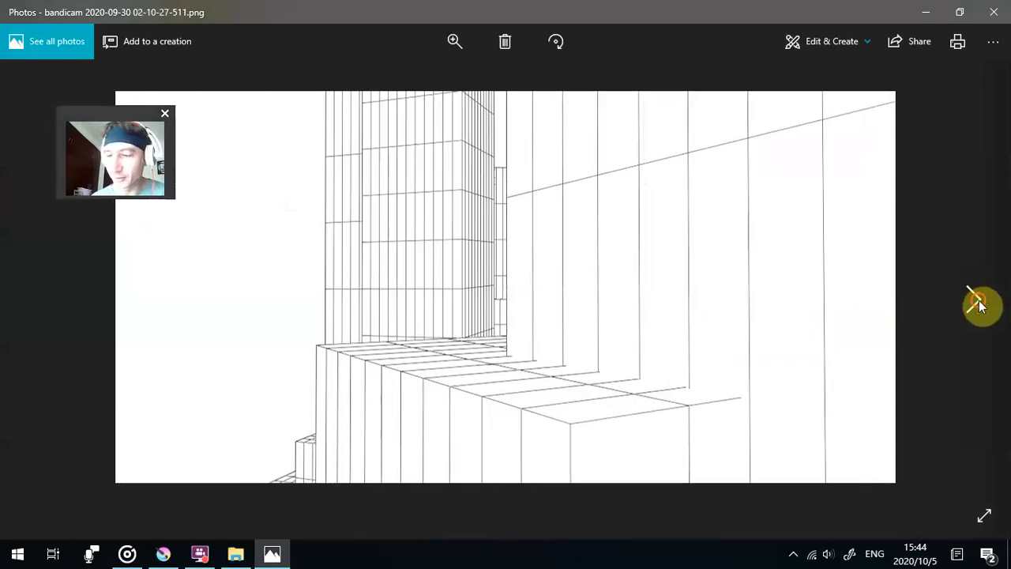
left_click(978, 301)
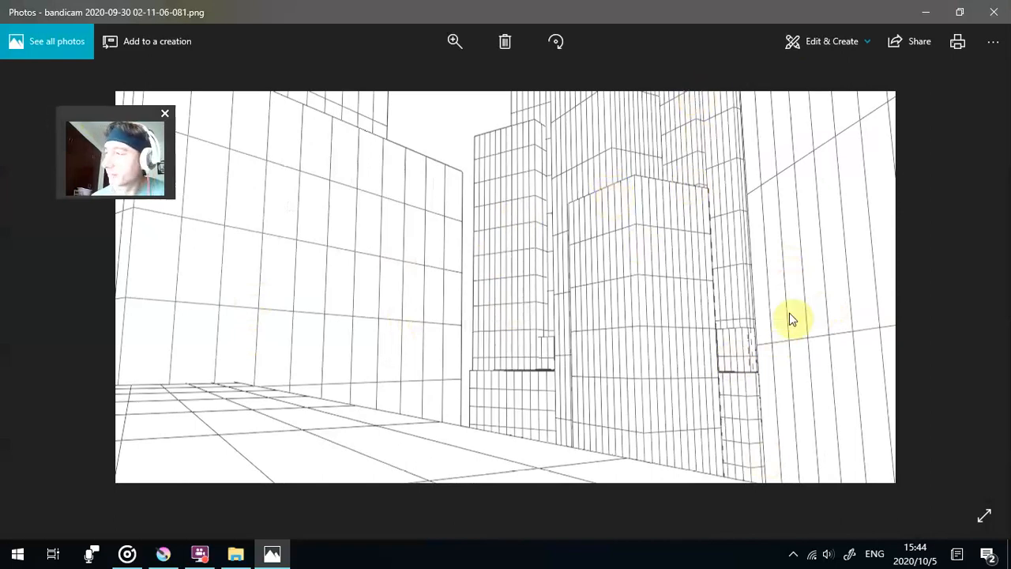
left_click(974, 300)
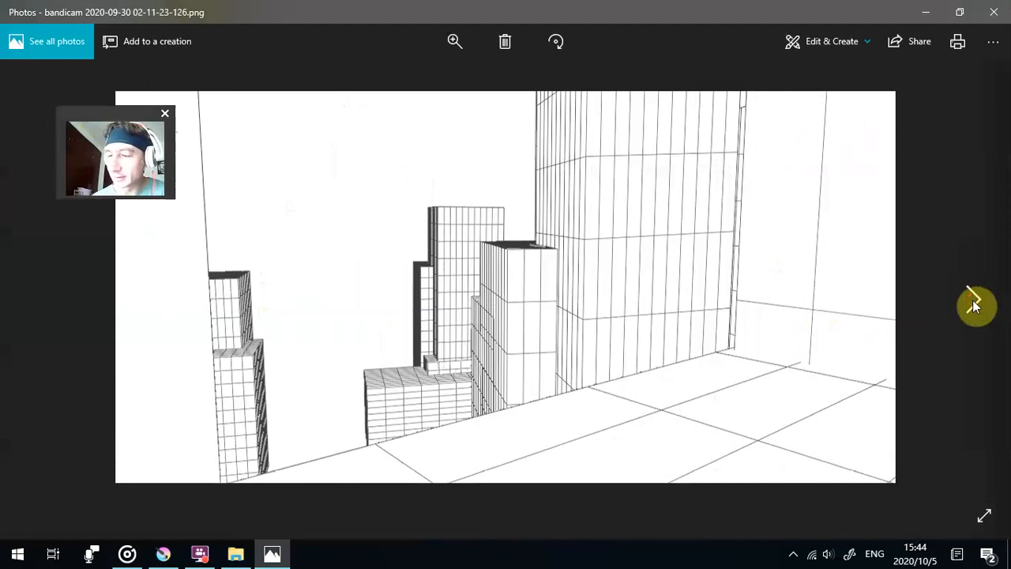
left_click(972, 303)
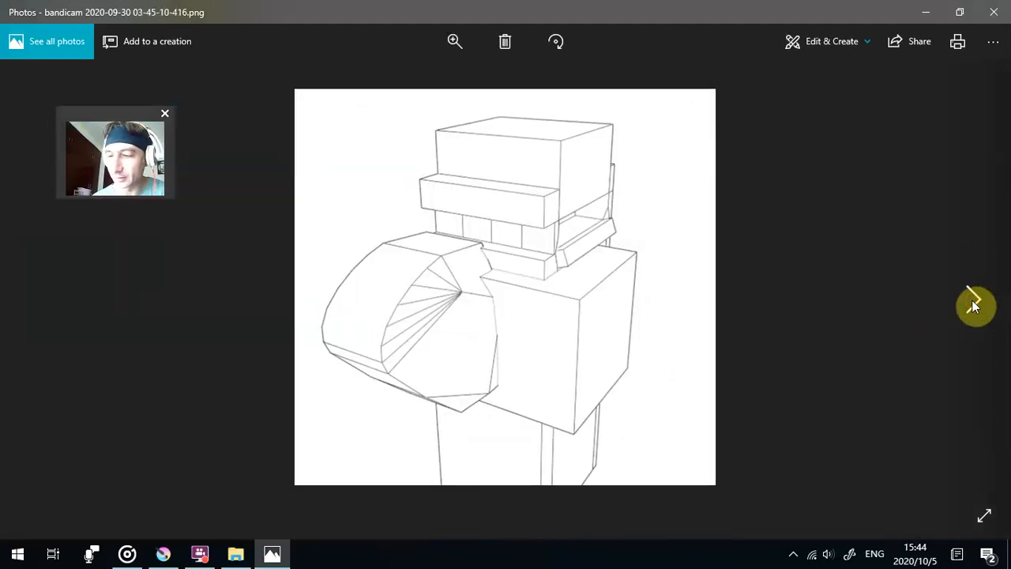
left_click(972, 305)
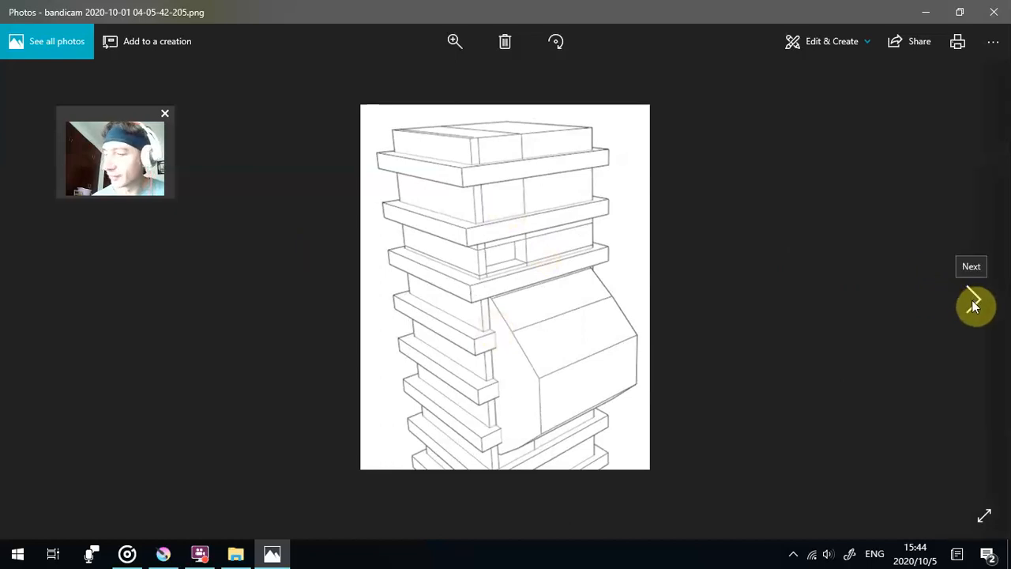
left_click(974, 304)
left_click(974, 305)
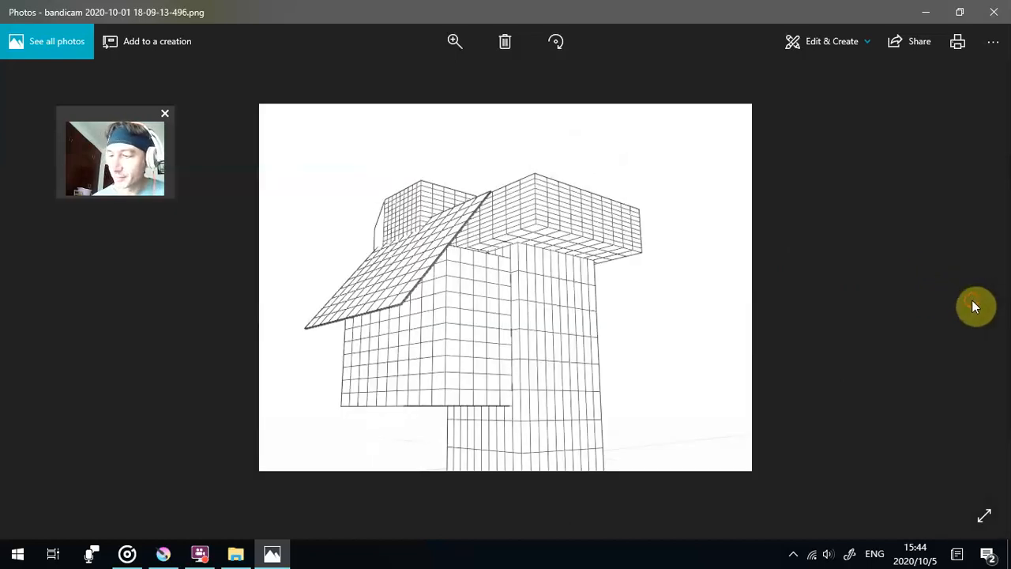
left_click(993, 11)
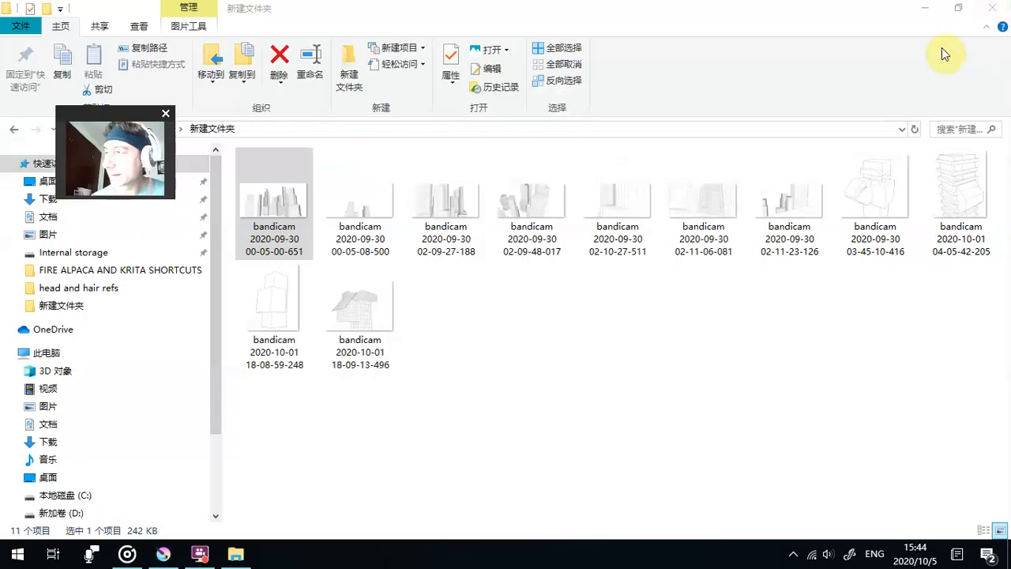
- Return to the bandicam vids folder, narrow its navigation pane and look over the box captures
left_click(15, 129)
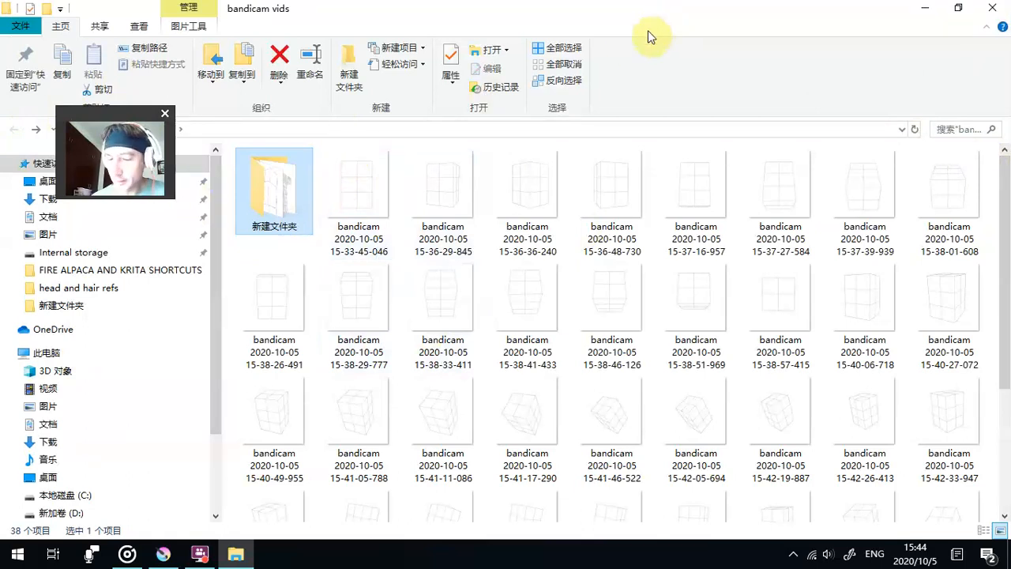
left_click(371, 210)
left_click_drag(138, 114, 107, 276)
left_click_drag(224, 177, 165, 178)
scroll(433, 295, "down", 1)
scroll(795, 431, "up", 1)
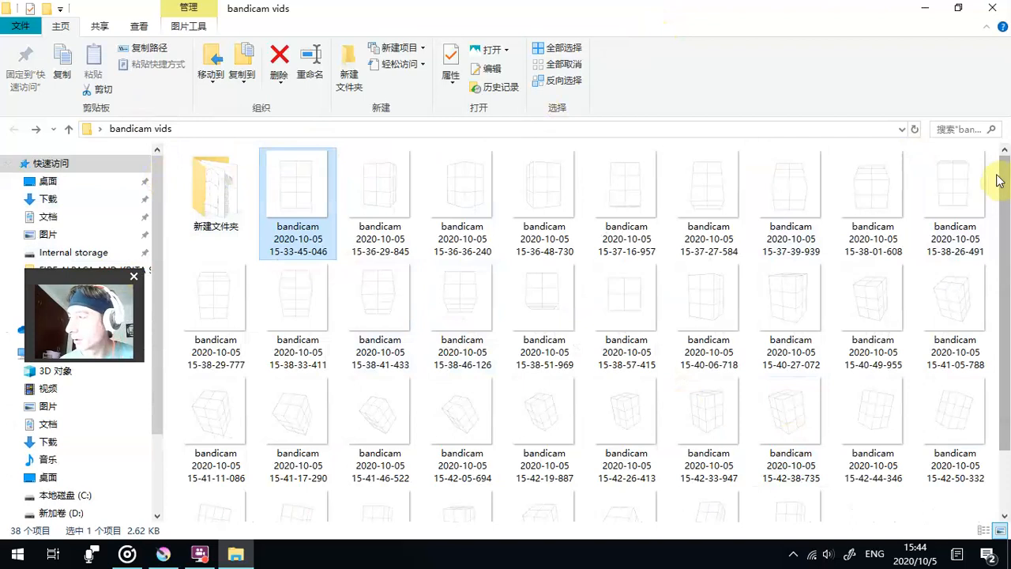
- Restore the folder window to a smaller size, widen it and shrink its navigation pane further to fit more thumbnails
double_click(648, 8)
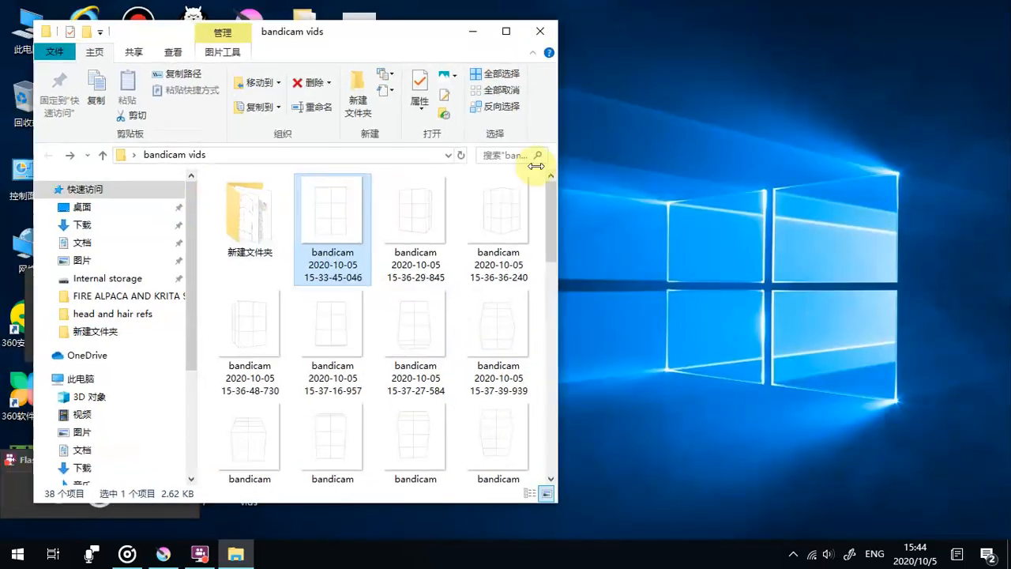
left_click_drag(447, 33, 645, 60)
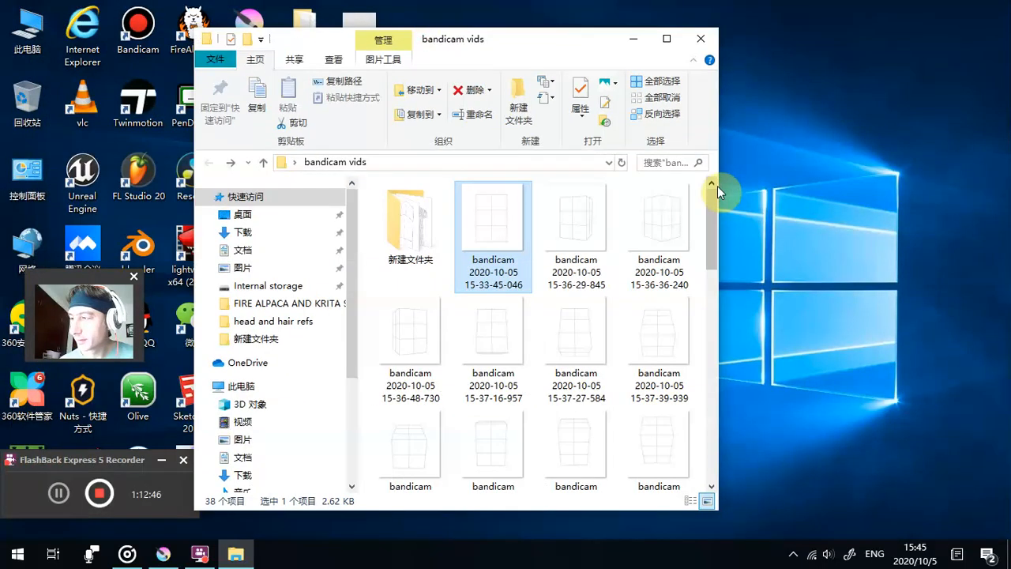
left_click_drag(718, 186, 907, 190)
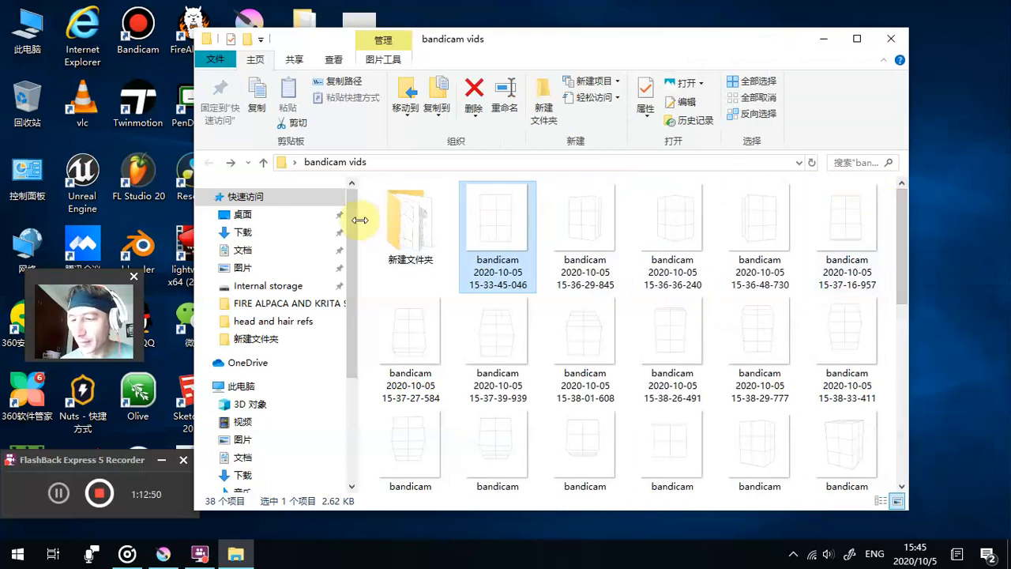
left_click_drag(361, 215, 251, 229)
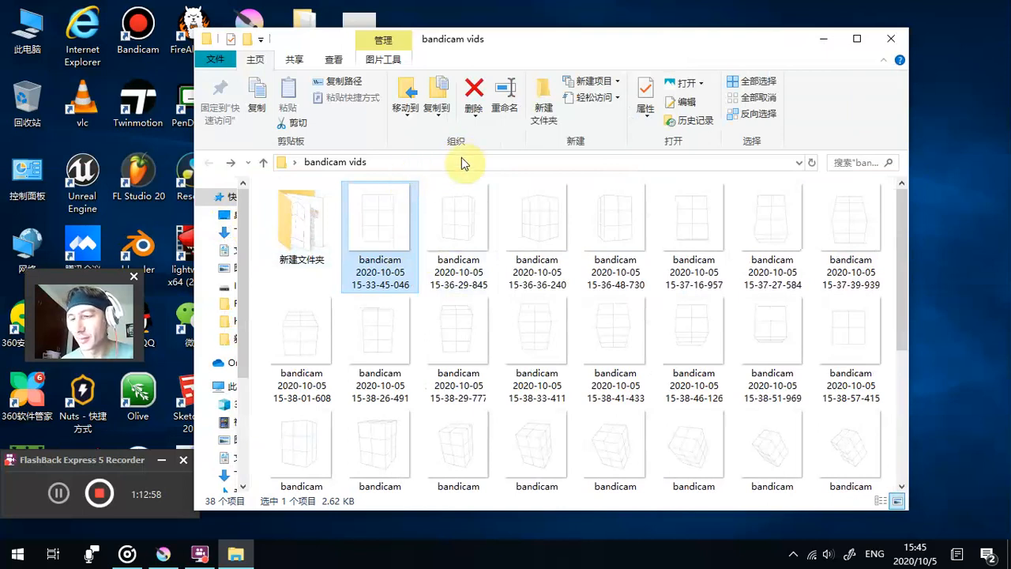
- Reposition the folder window, maximize it and clear the file selection
left_click_drag(507, 56, 659, 75)
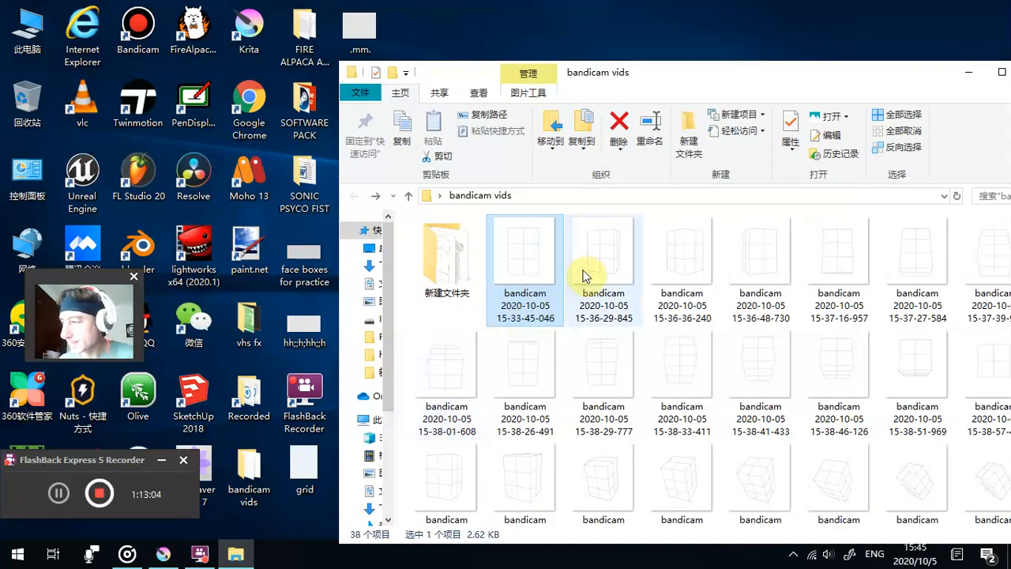
left_click_drag(700, 79, 603, 82)
double_click(601, 81)
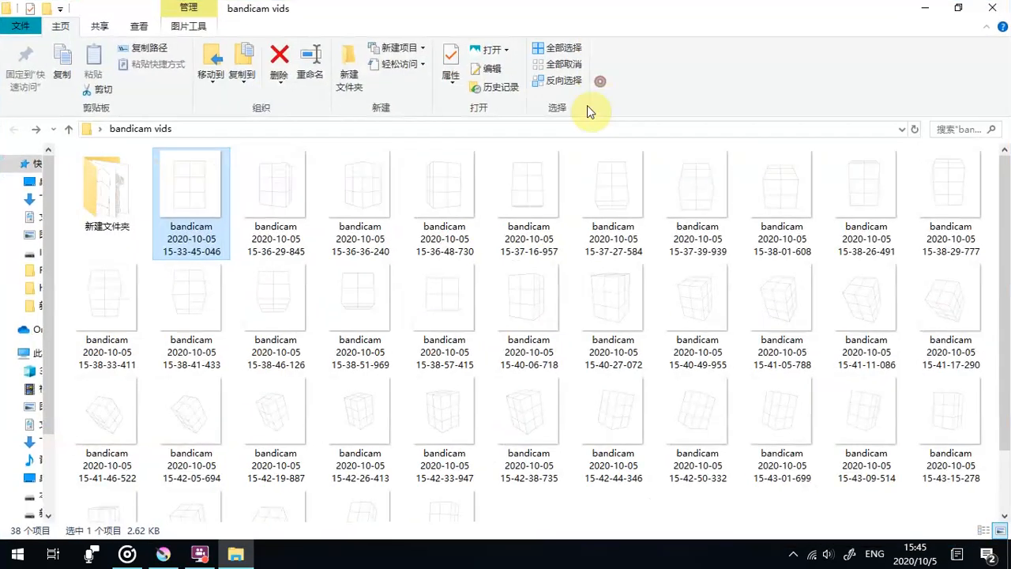
left_click(130, 250)
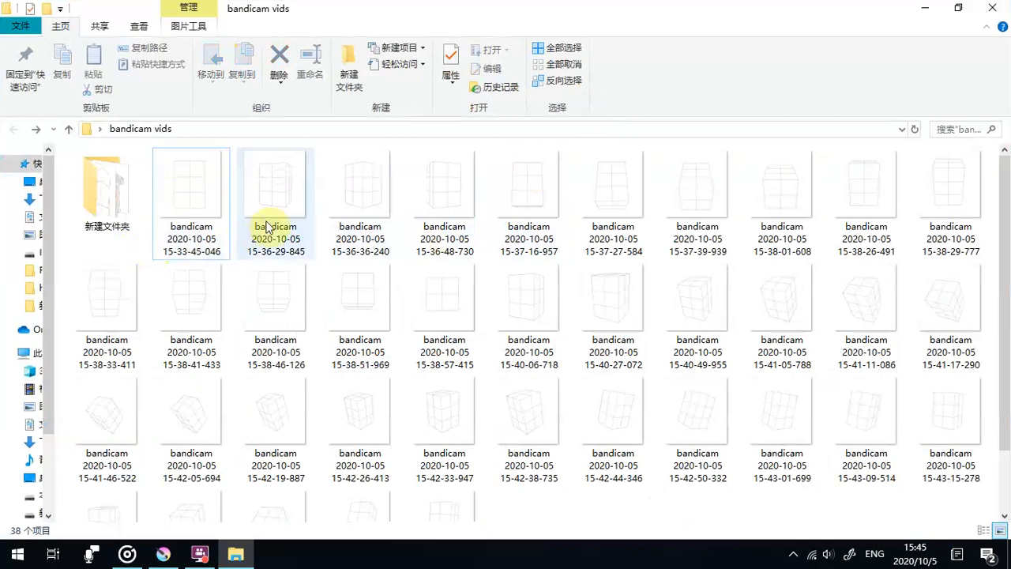
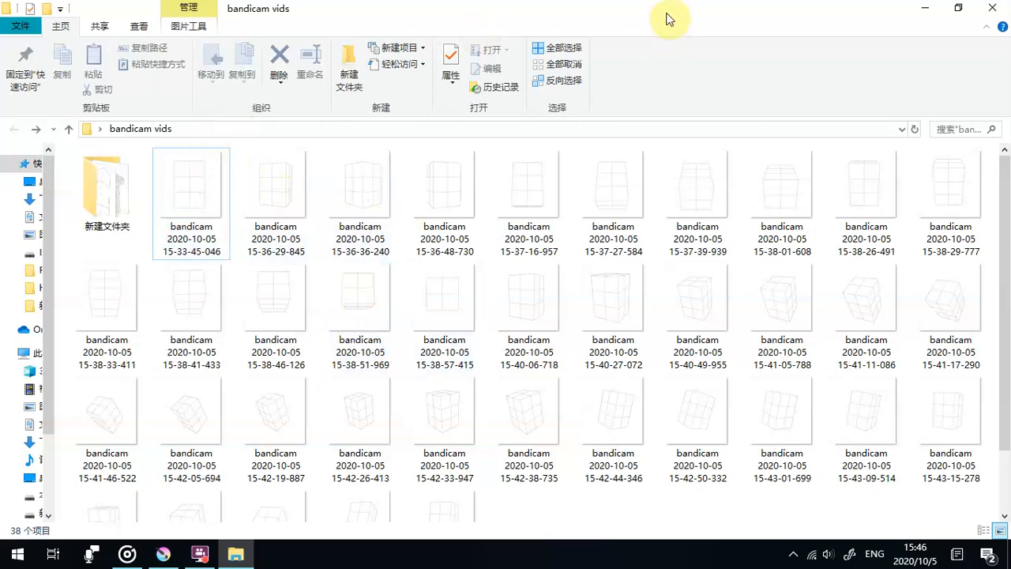
- Restore the maximized folder window to a smaller size and move it aside to uncover the desktop
left_click(189, 146)
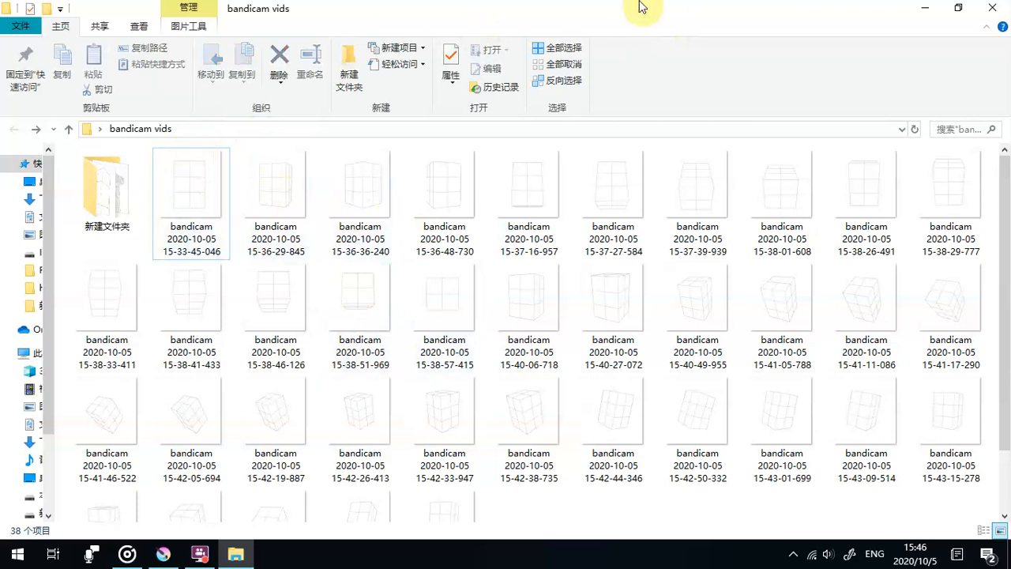
left_click_drag(638, 4, 689, 71)
left_click_drag(538, 80, 665, 81)
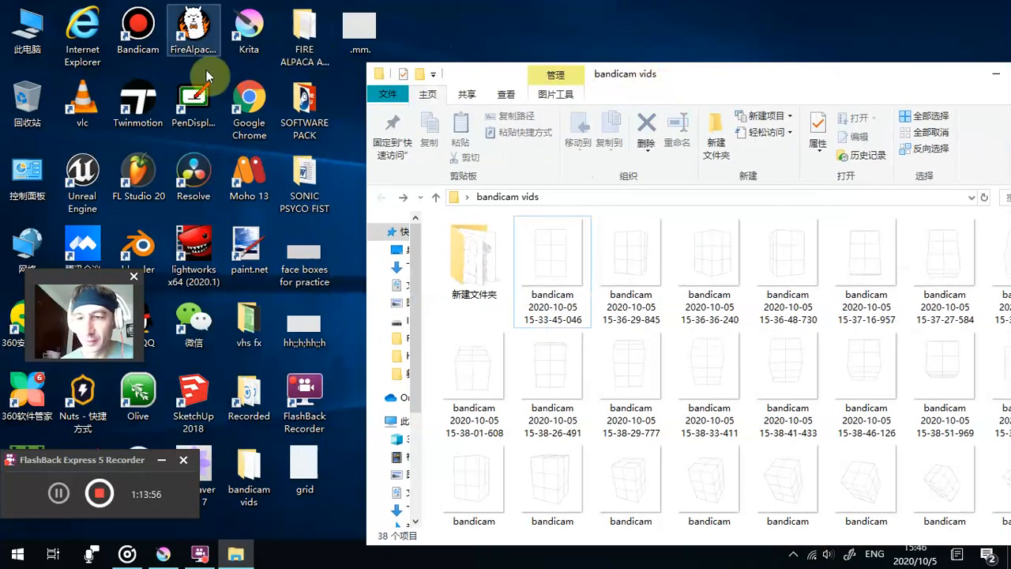
- Switch to Krita and open the recent document KRITA CINEMA.kra
left_click(202, 98)
left_click(260, 30)
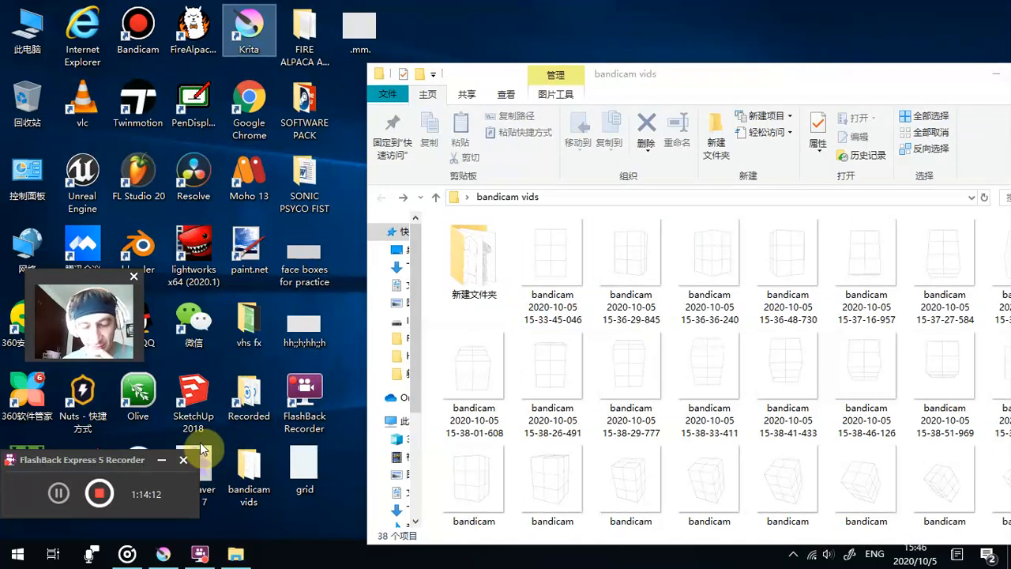
left_click(177, 543)
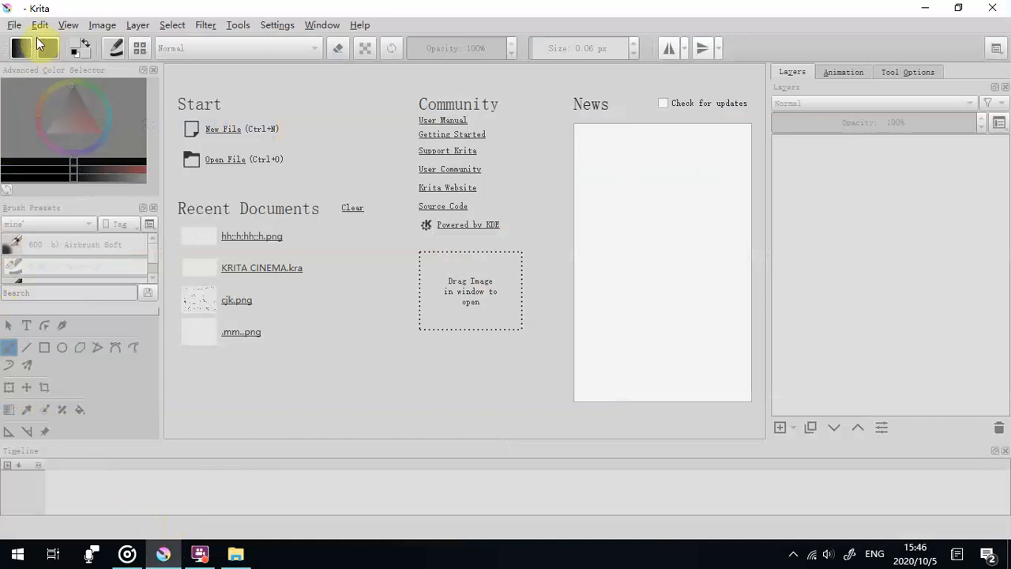
left_click(15, 24)
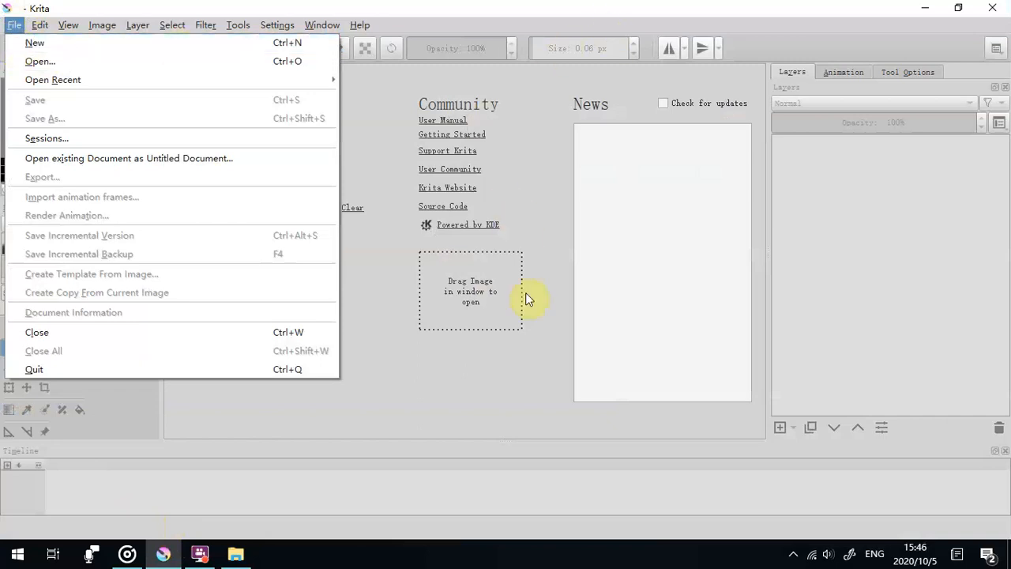
left_click(555, 303)
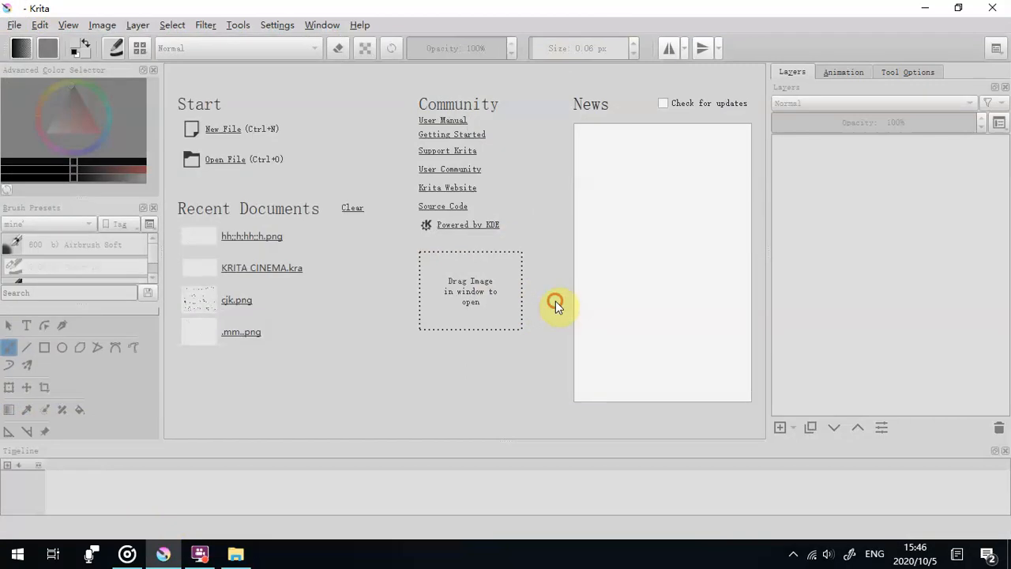
left_click(252, 269)
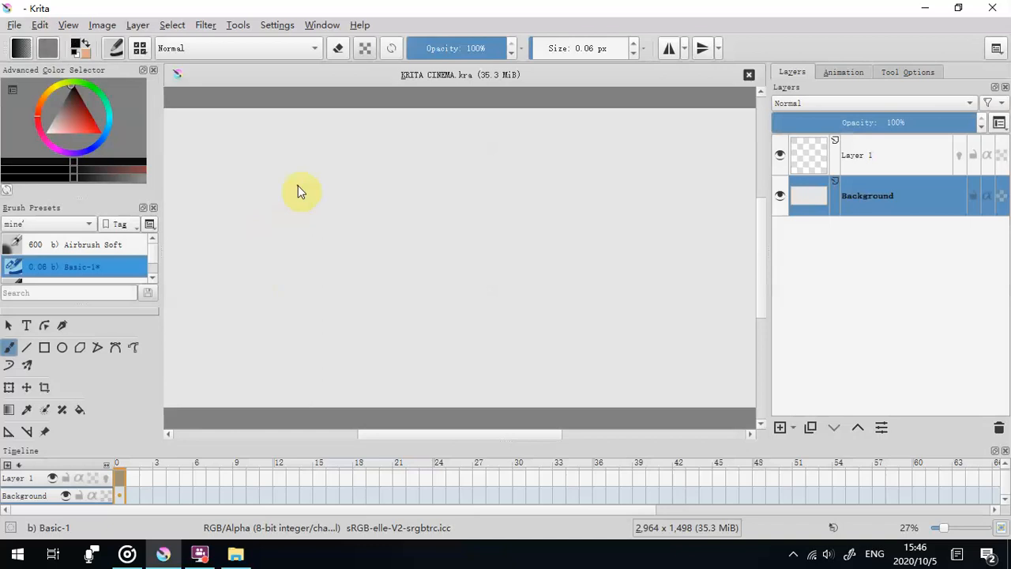
- Delete the Background layer and bring up the edit options for Layer 1's first frame
mouse_move(235, 556)
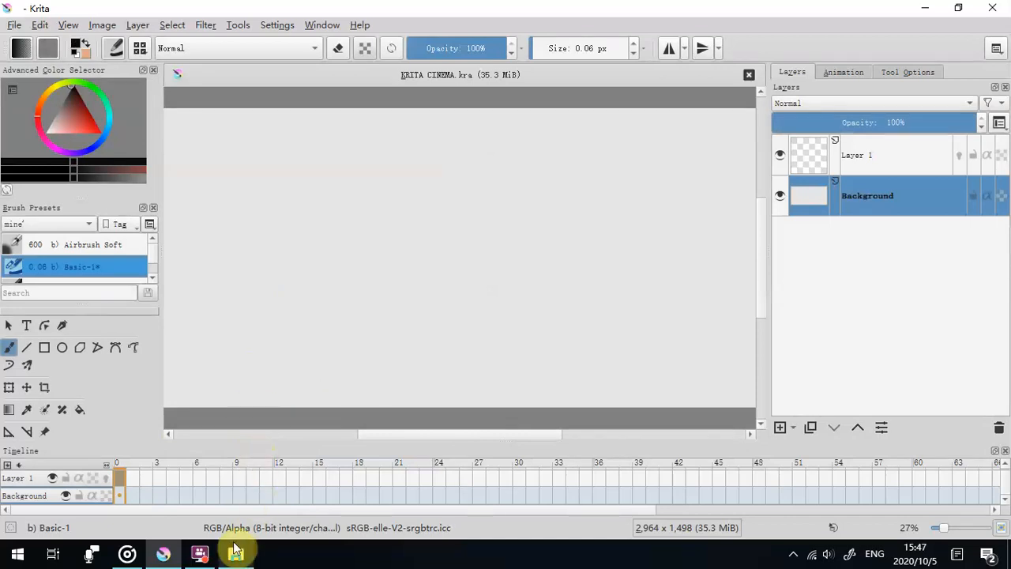
left_click(255, 527)
left_click(204, 11)
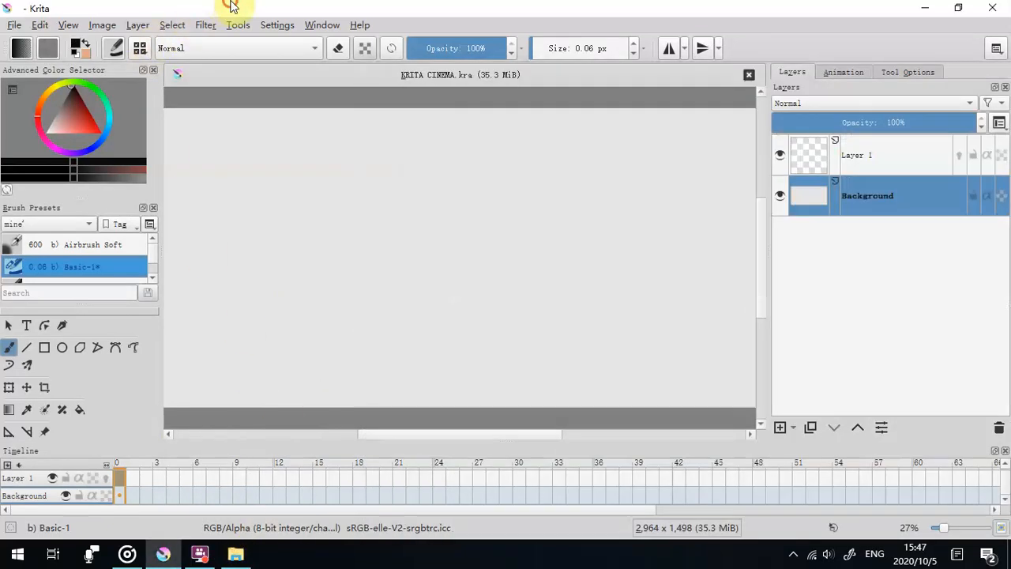
left_click(998, 428)
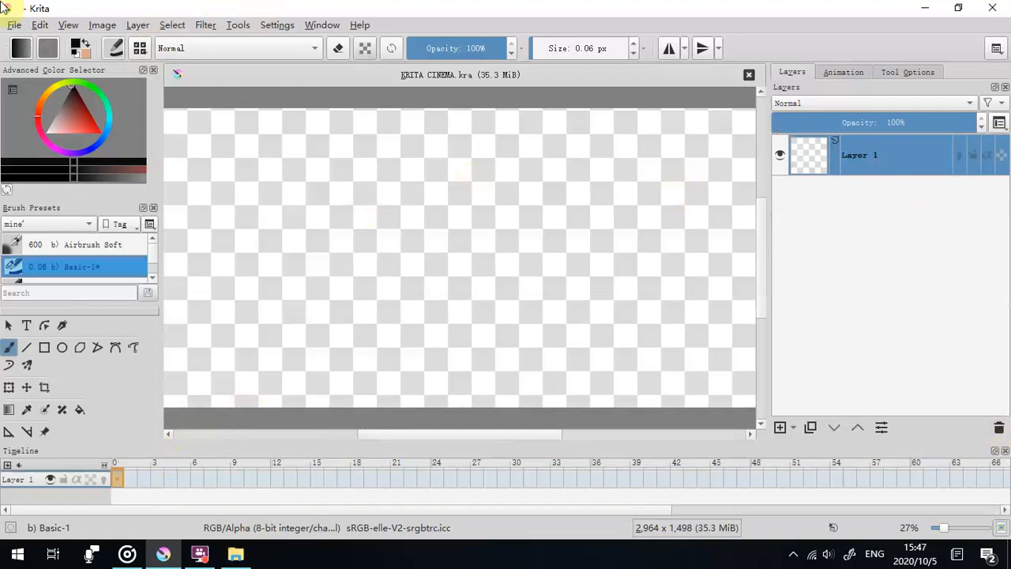
right_click(119, 481)
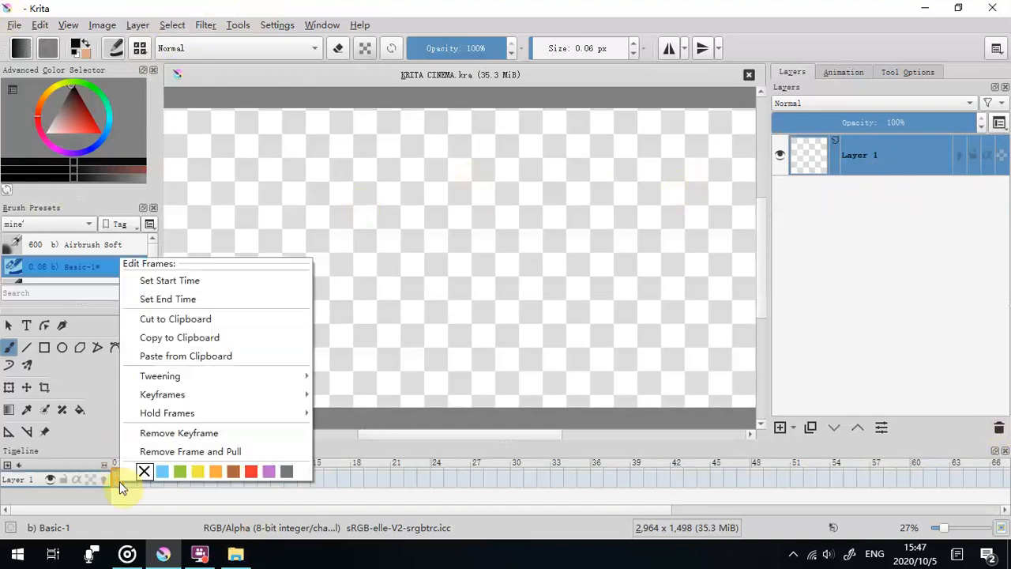
left_click(13, 27)
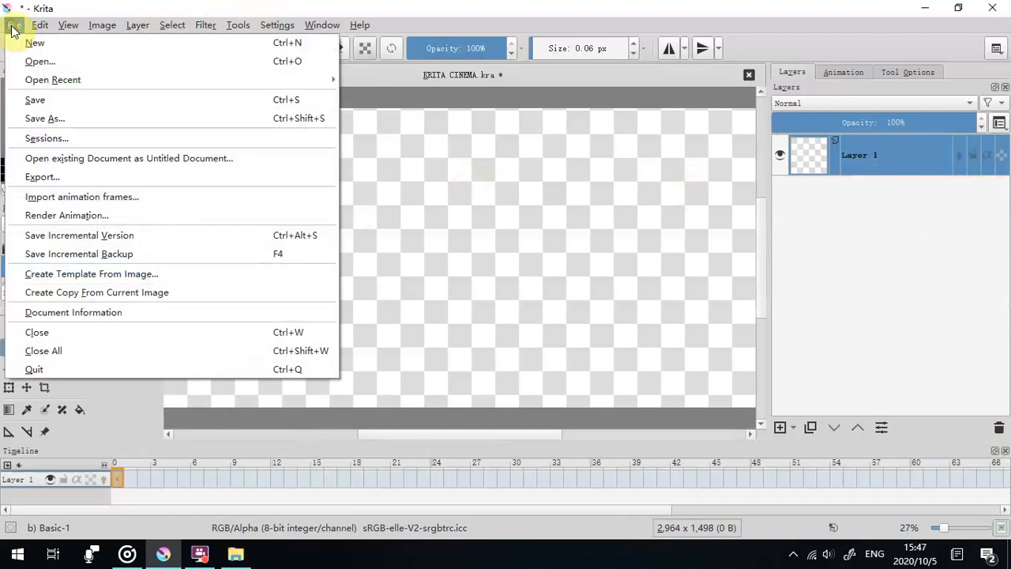
left_click(73, 197)
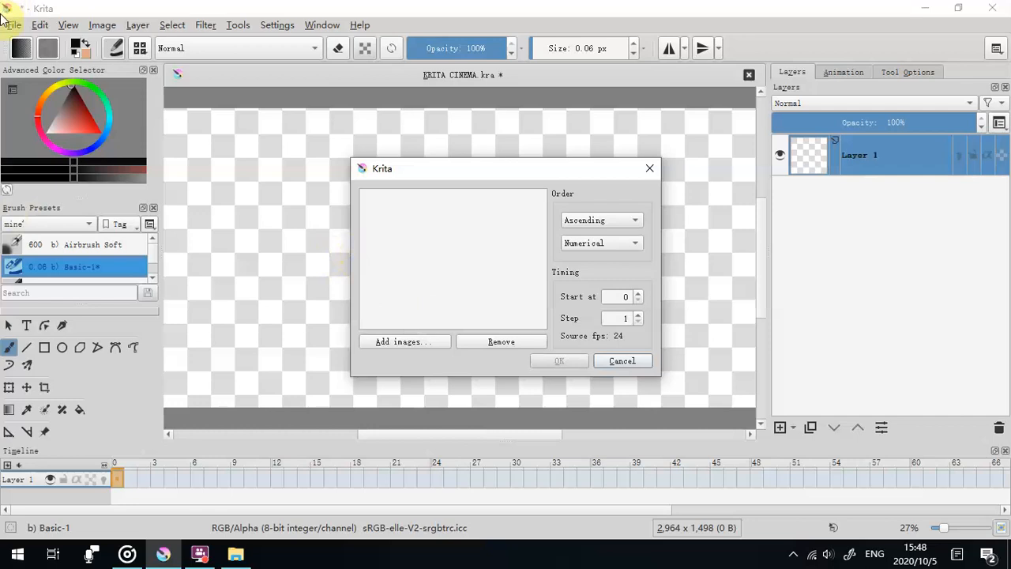
left_click(380, 349)
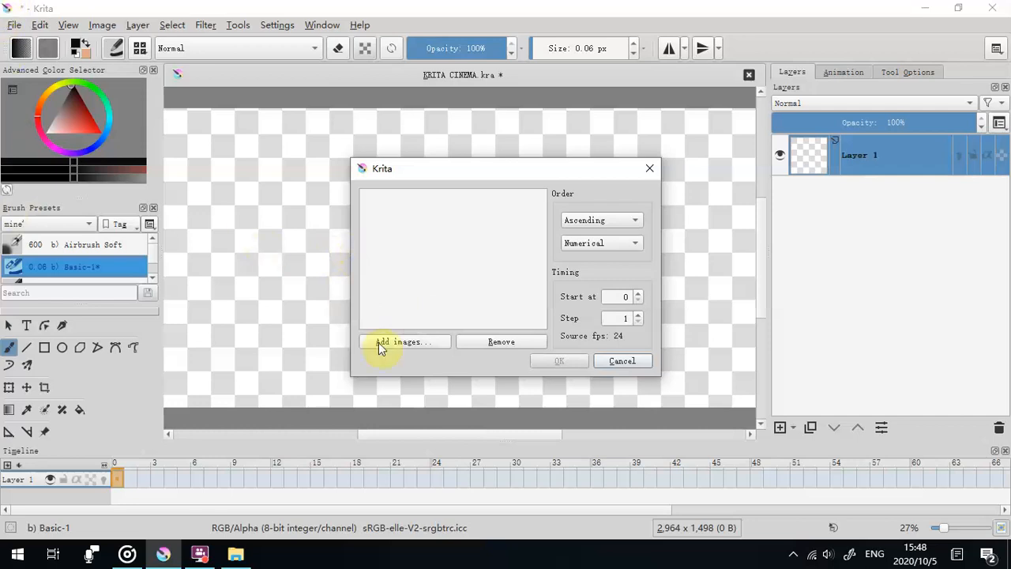
left_click(649, 168)
- Try to import animation frames from the bandicam vids folder in SOFTWARE PACK, then cancel the import
left_click(15, 25)
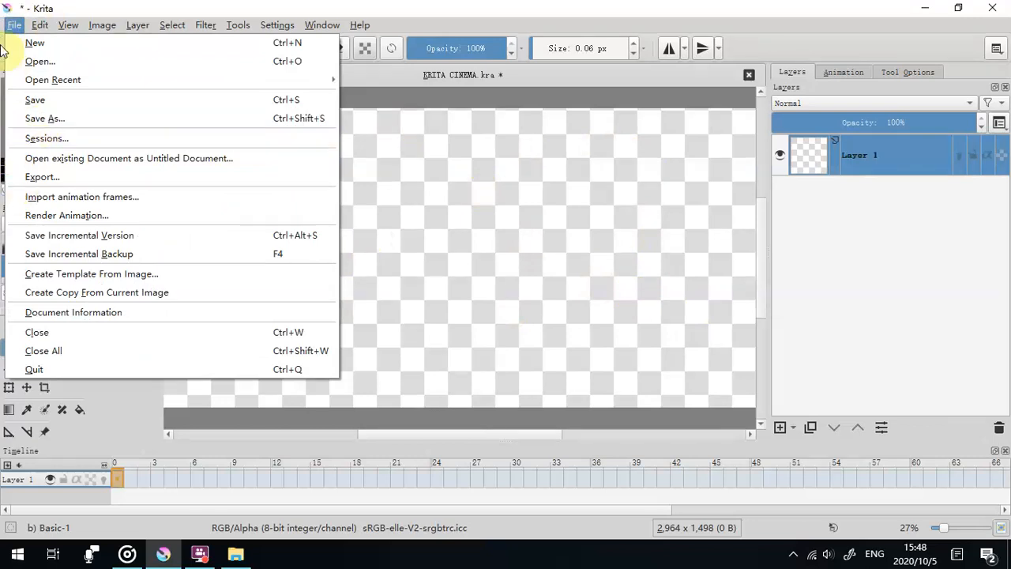
left_click(24, 196)
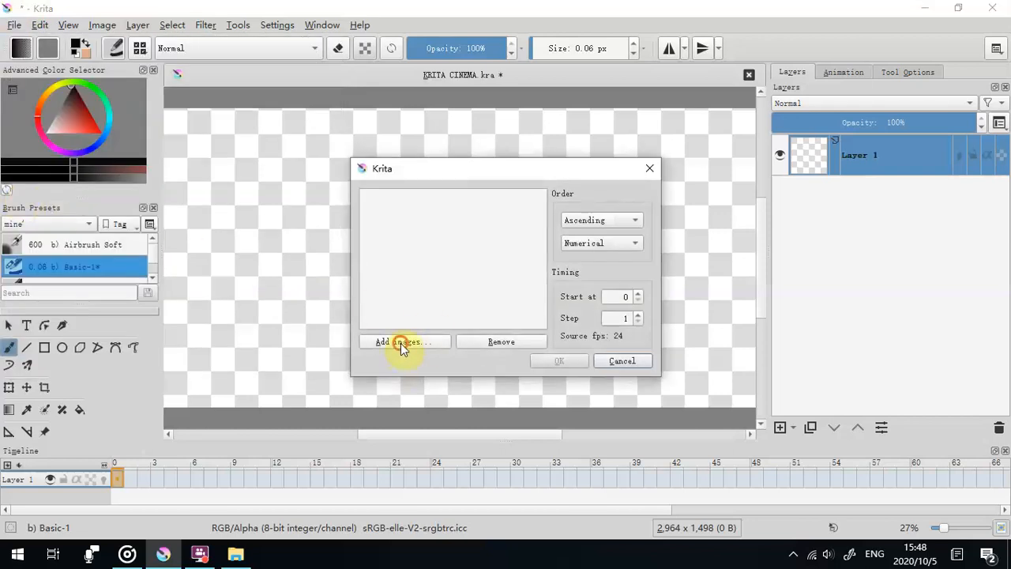
left_click(401, 343)
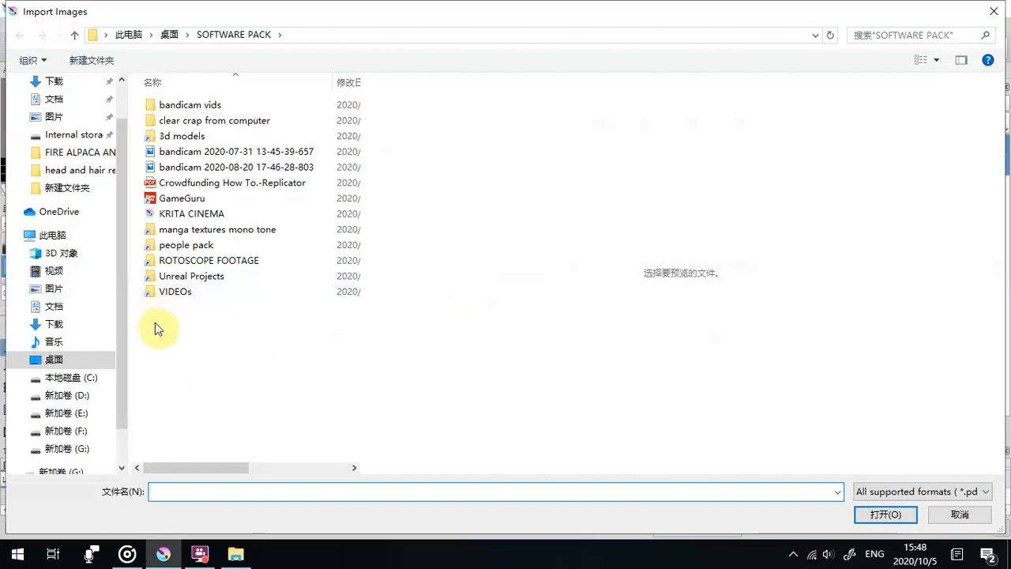
left_click(150, 109)
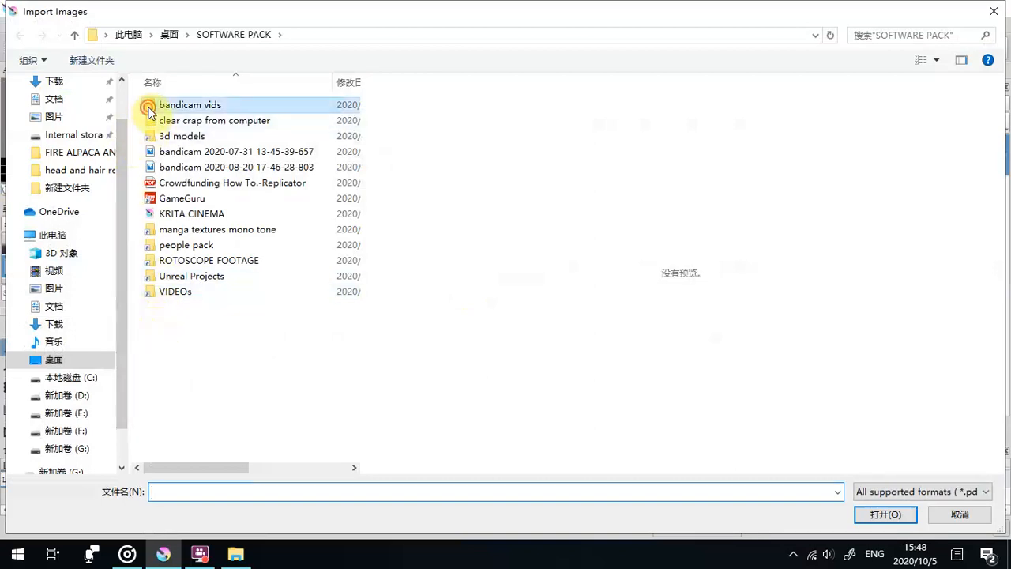
double_click(150, 109)
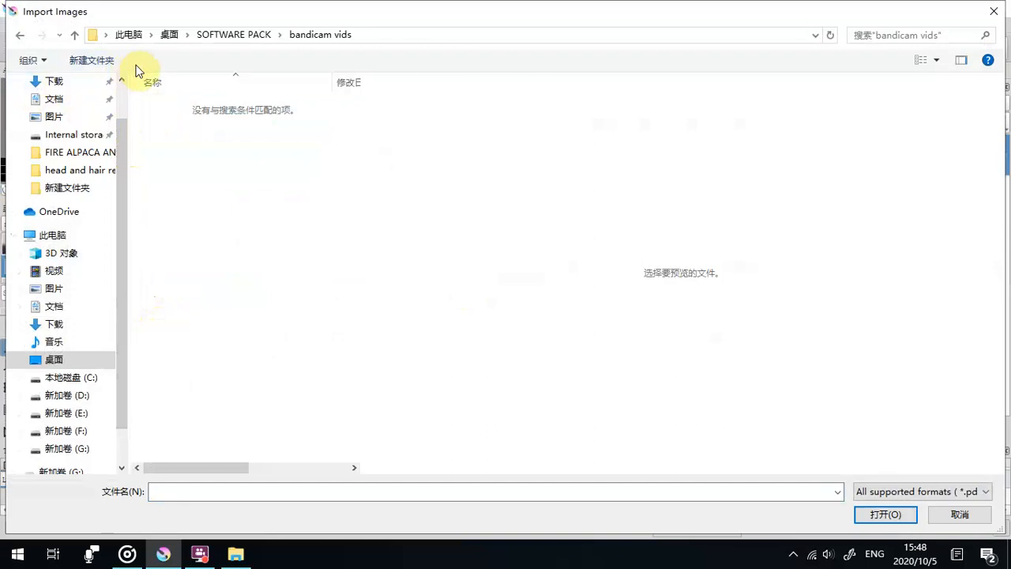
left_click(21, 36)
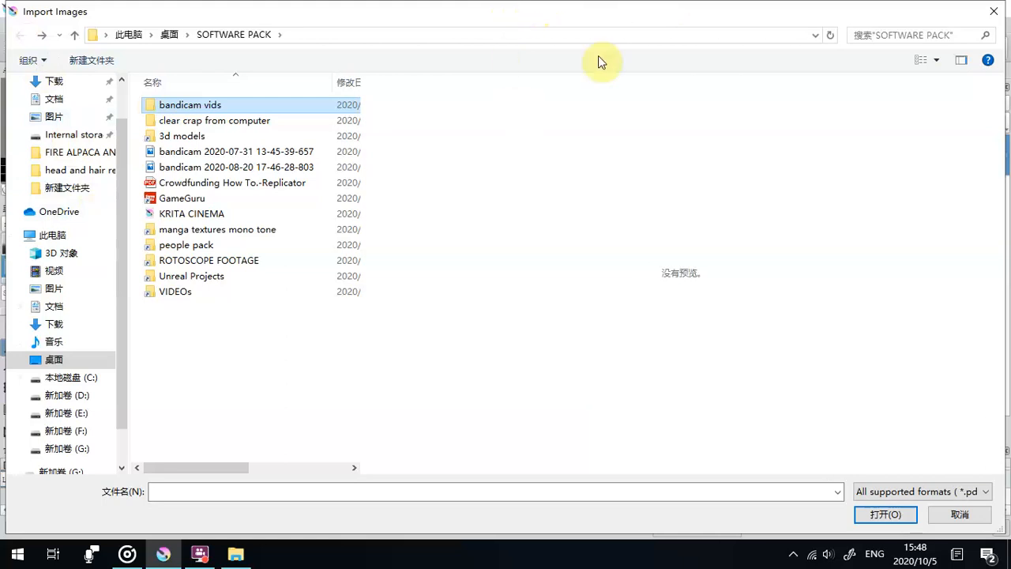
left_click(994, 11)
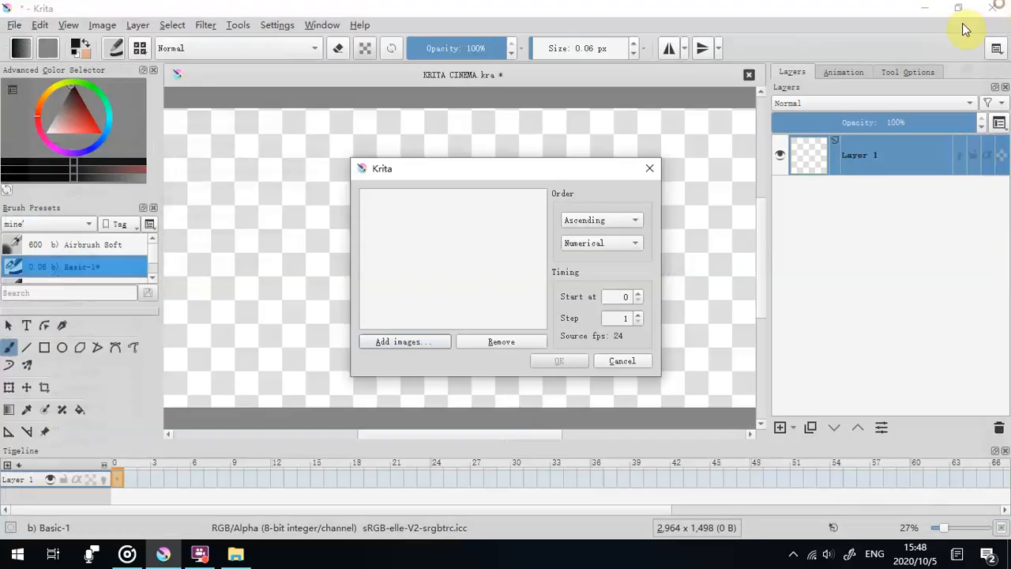
left_click(649, 166)
- Minimize Krita and maximize the bandicam vids folder window
left_click(921, 8)
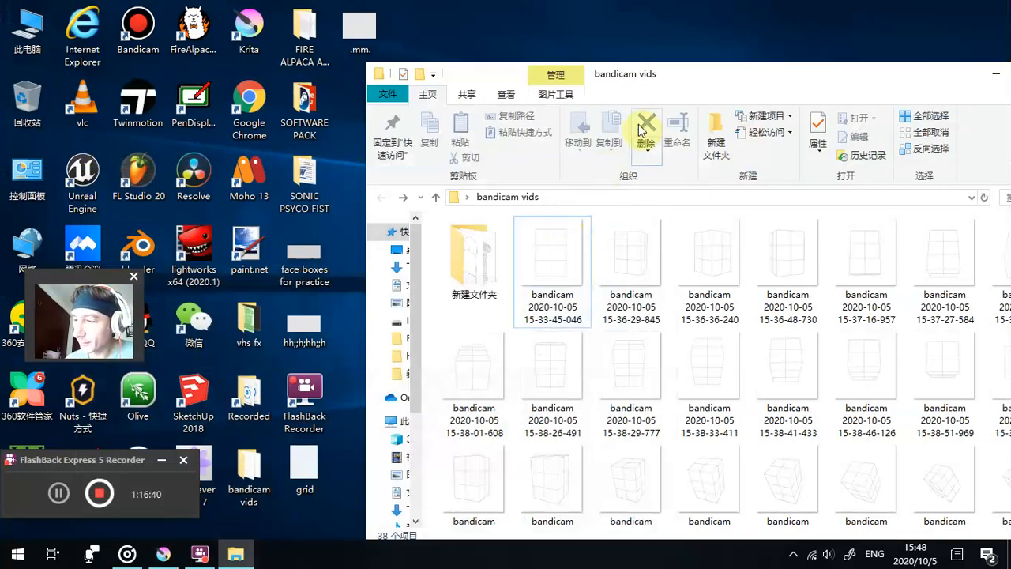
left_click_drag(684, 72, 680, 72)
double_click(681, 74)
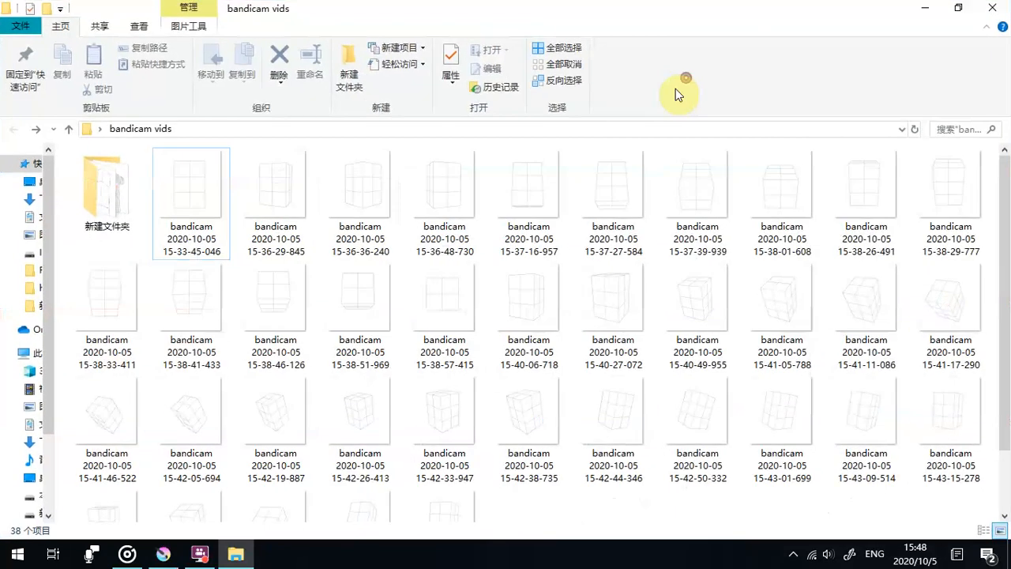
- Create a new folder with the default name inside bandicam vids
right_click(235, 260)
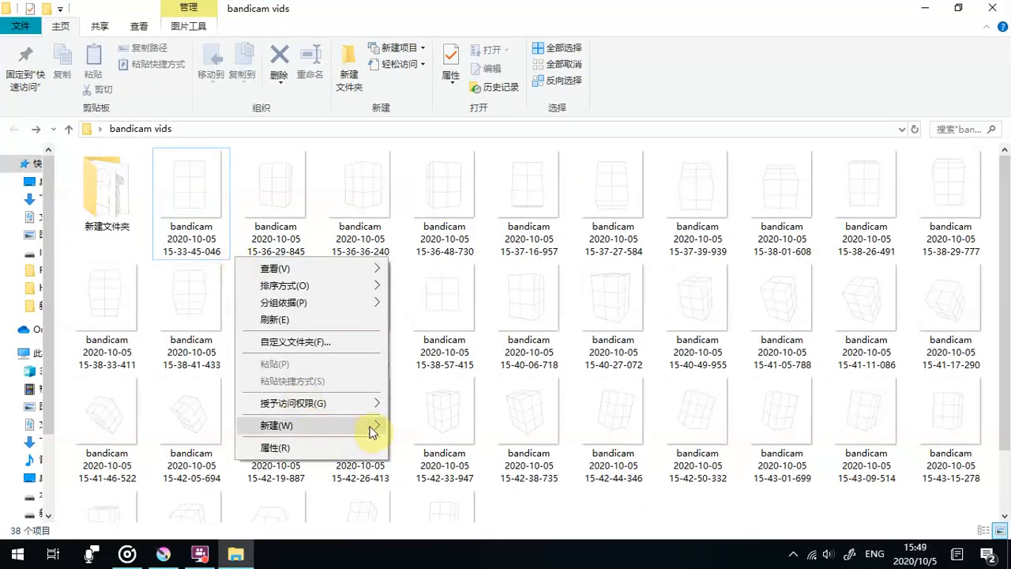
mouse_move(368, 429)
left_click(446, 232)
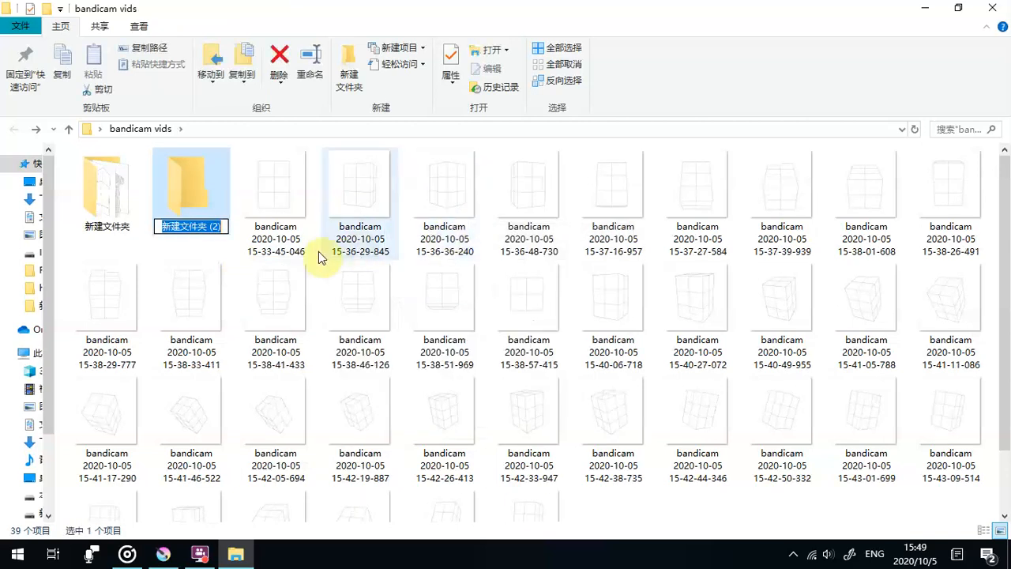
left_click(222, 250)
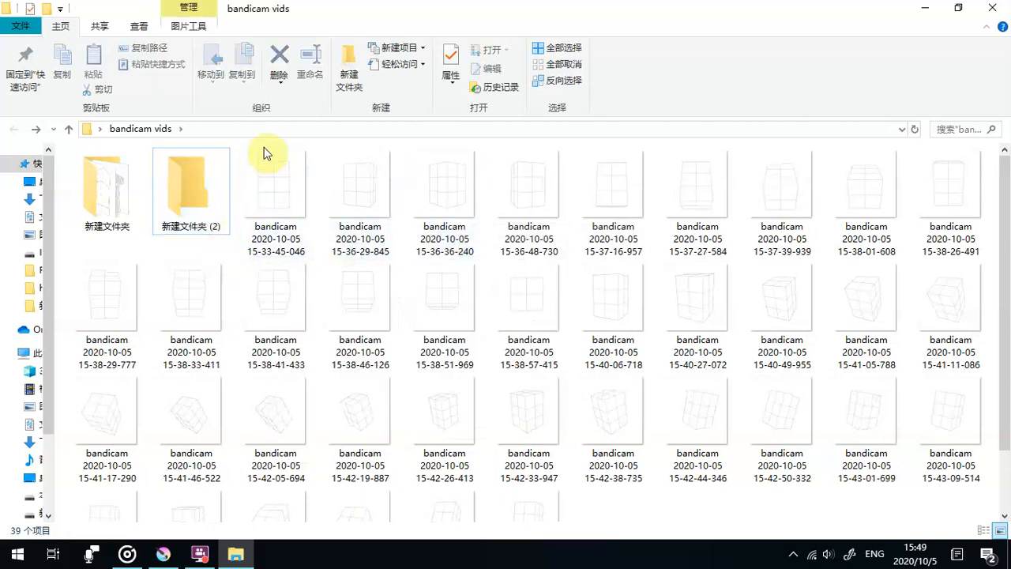
- Move all the bandicam box captures into the folder 新建文件夹 (2), including those missed by the first selection
left_click_drag(262, 147, 1005, 558)
scroll(618, 319, "up", 2)
left_click_drag(271, 178, 220, 189)
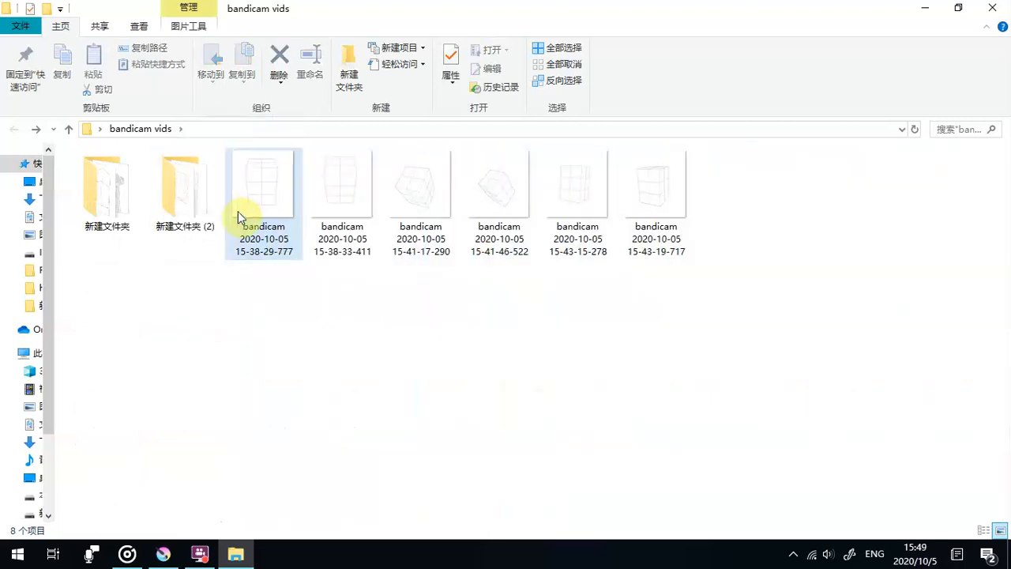
left_click_drag(247, 275, 639, 171)
left_click_drag(278, 196, 202, 203)
right_click(201, 207)
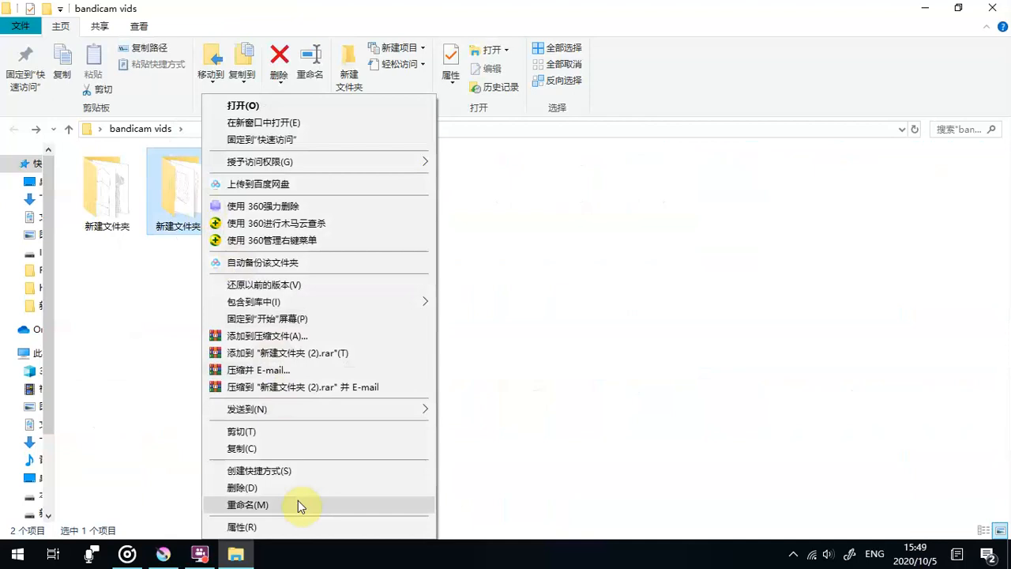
key("Escape")
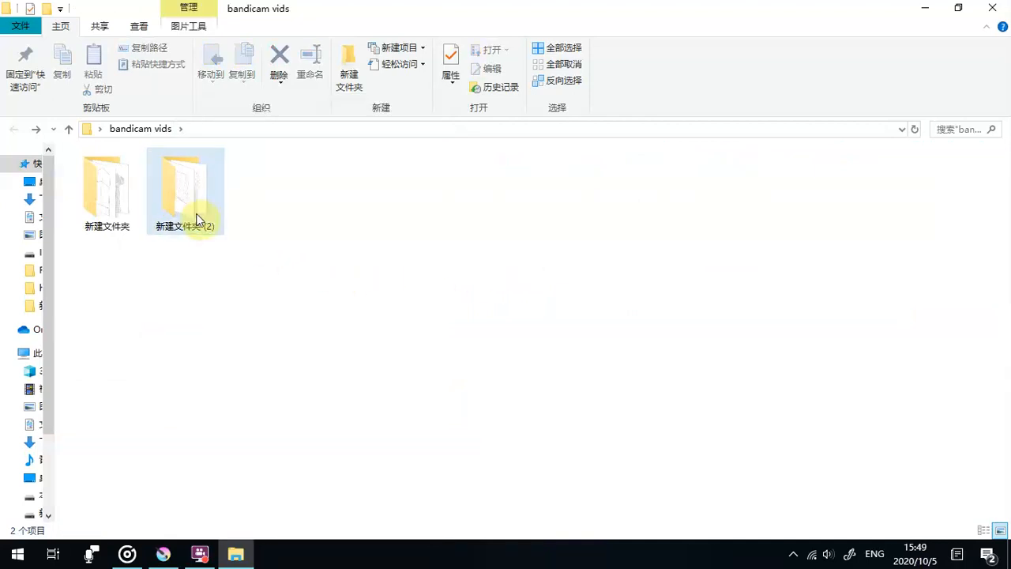
- Batch-rename all captures inside 新建文件夹 (2) with a comma as the base name, then close the folder window
double_click(192, 212)
left_click_drag(68, 181, 992, 525)
scroll(271, 266, "up", 2)
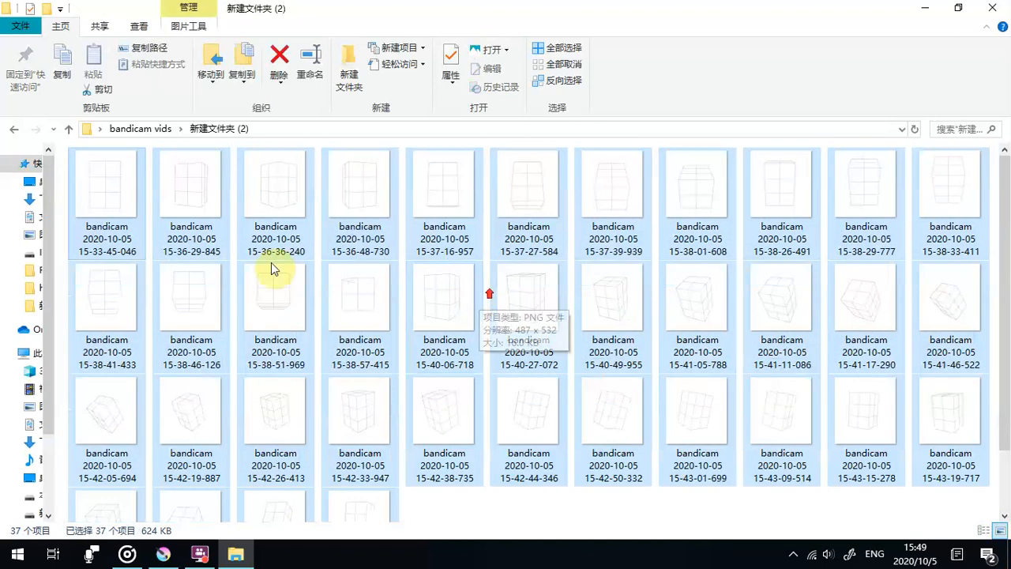
right_click(129, 209)
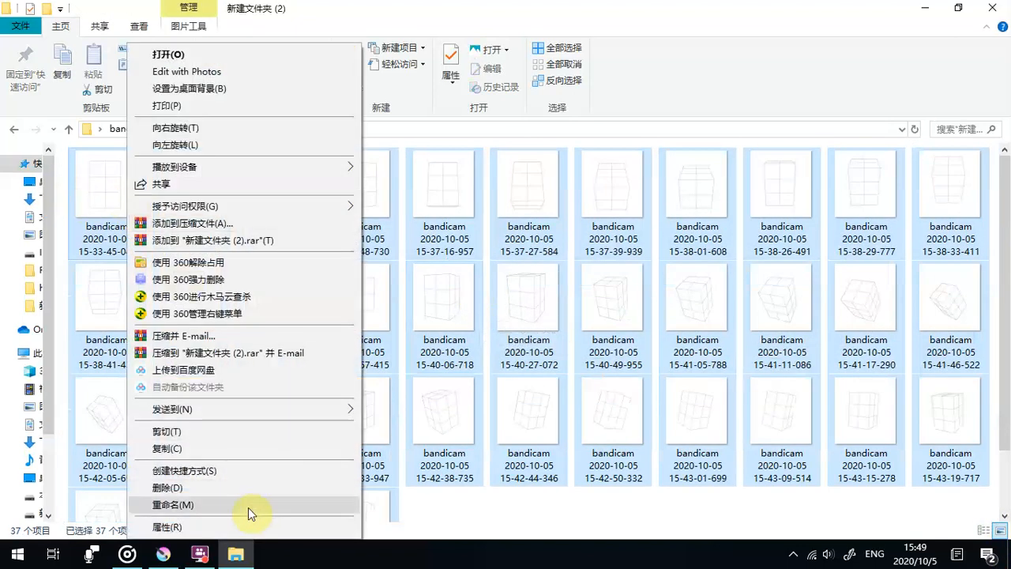
left_click(248, 507)
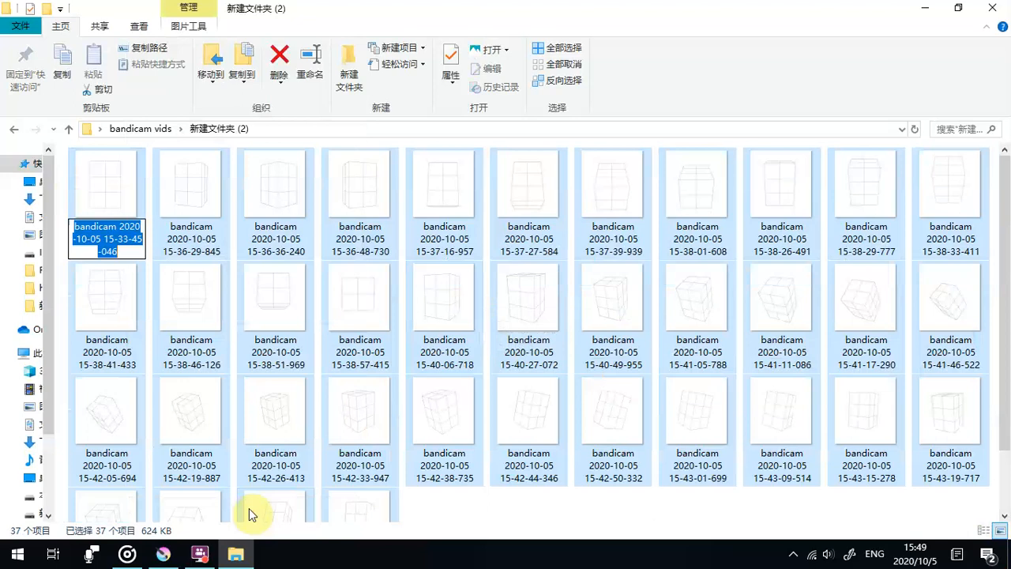
key("BackSpace")
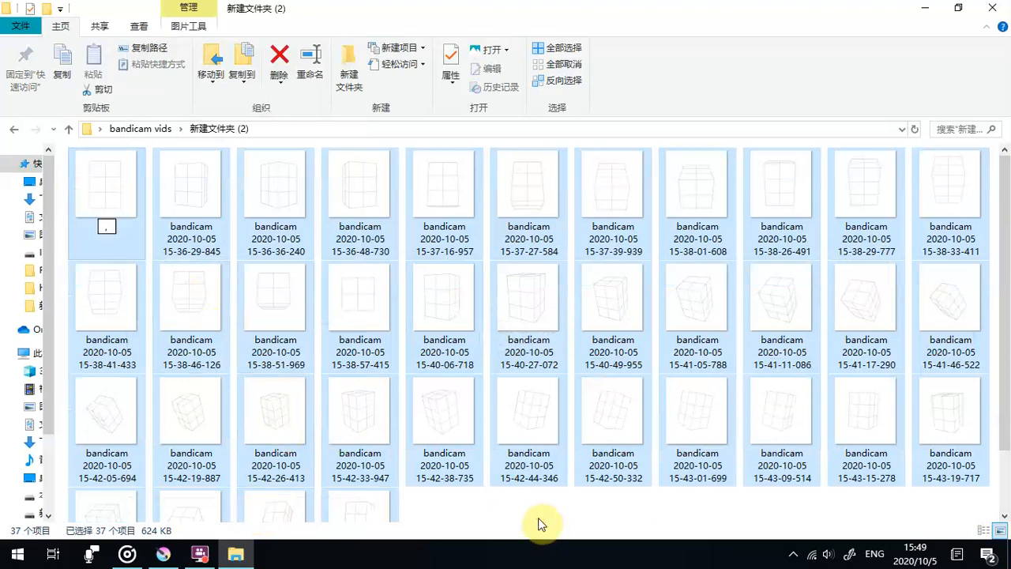
key("Return")
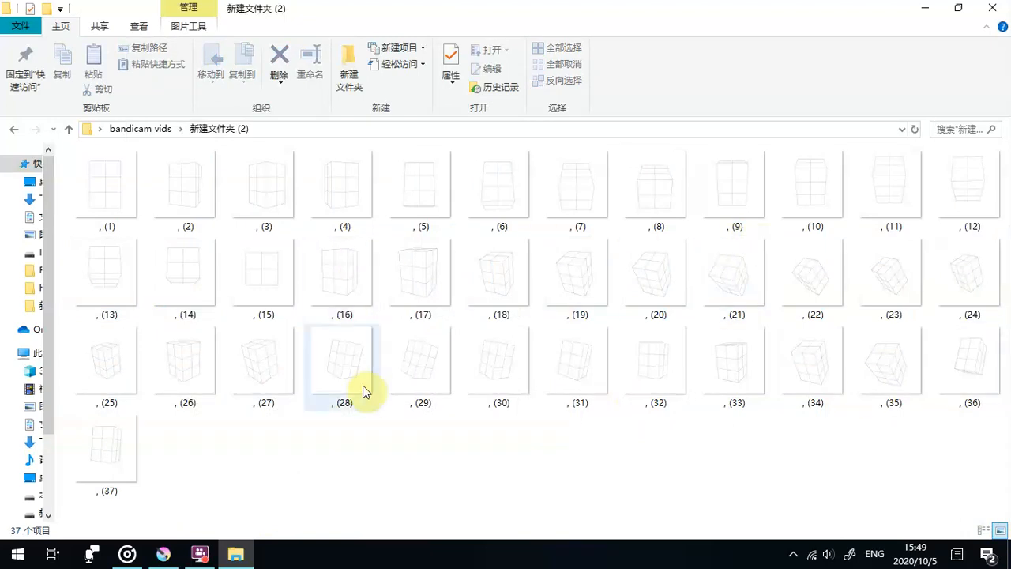
left_click(992, 7)
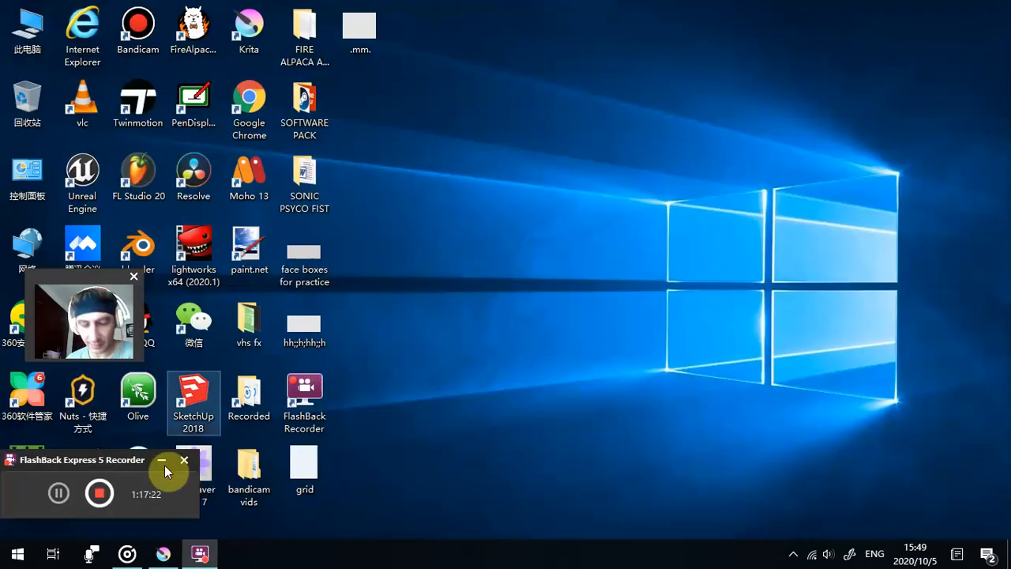
left_click(163, 554)
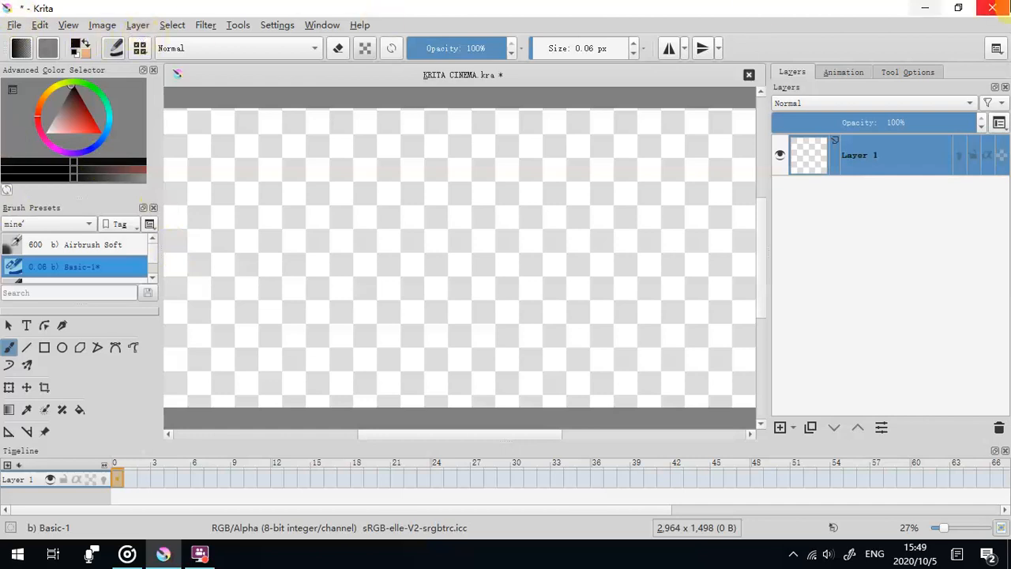
left_click(9, 26)
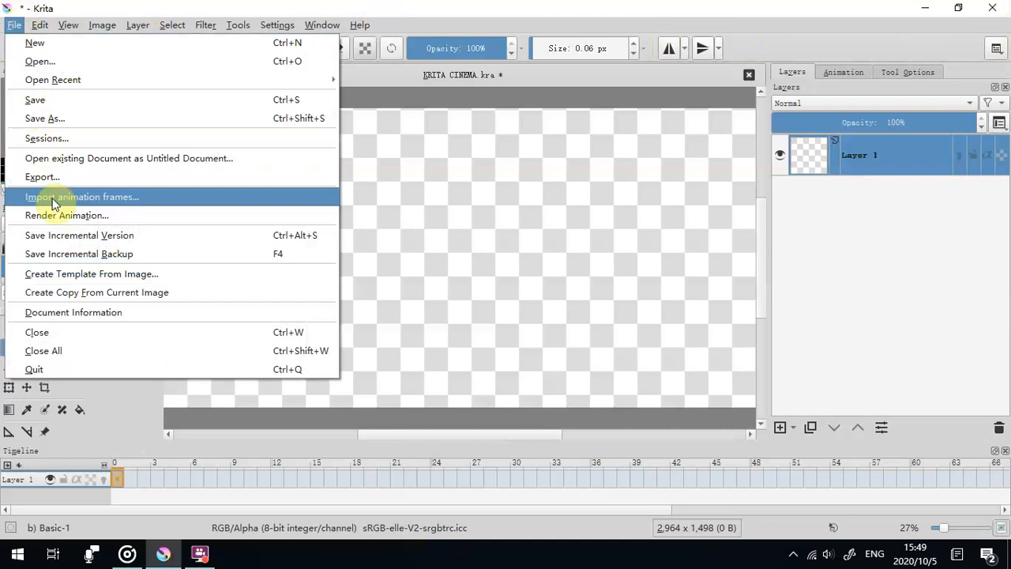
left_click(53, 198)
left_click(378, 340)
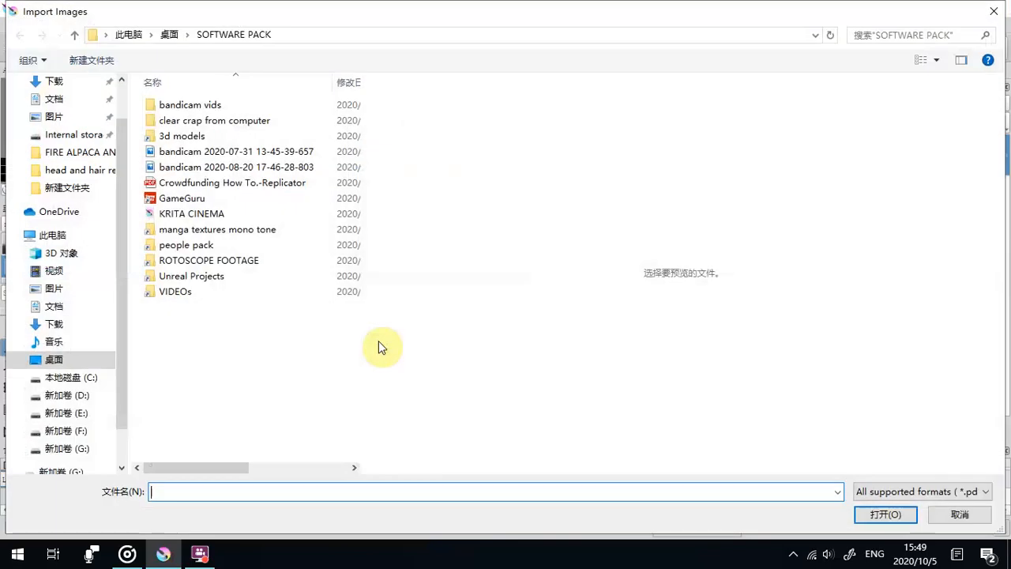
left_click(180, 110)
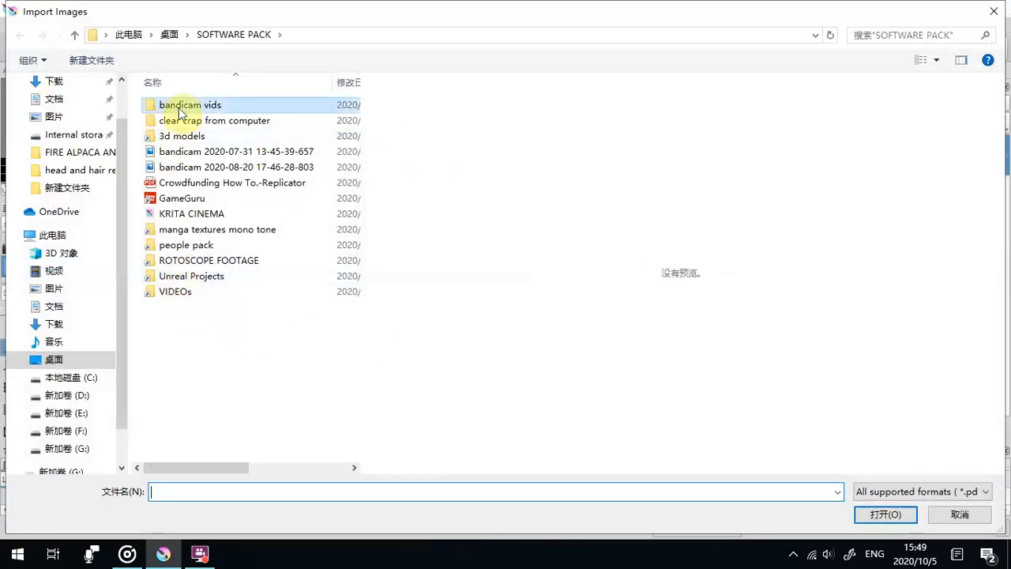
double_click(180, 110)
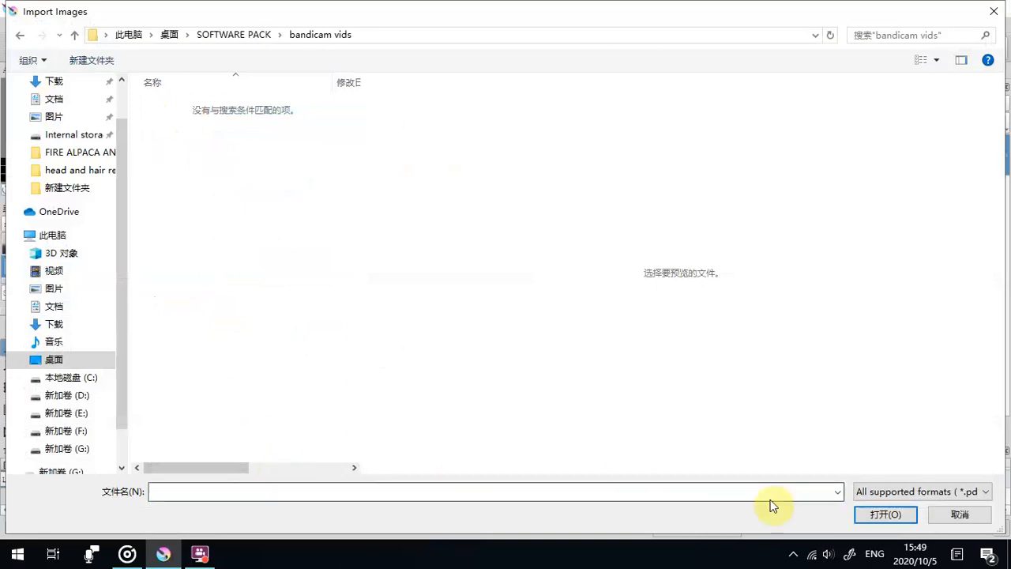
left_click(883, 494)
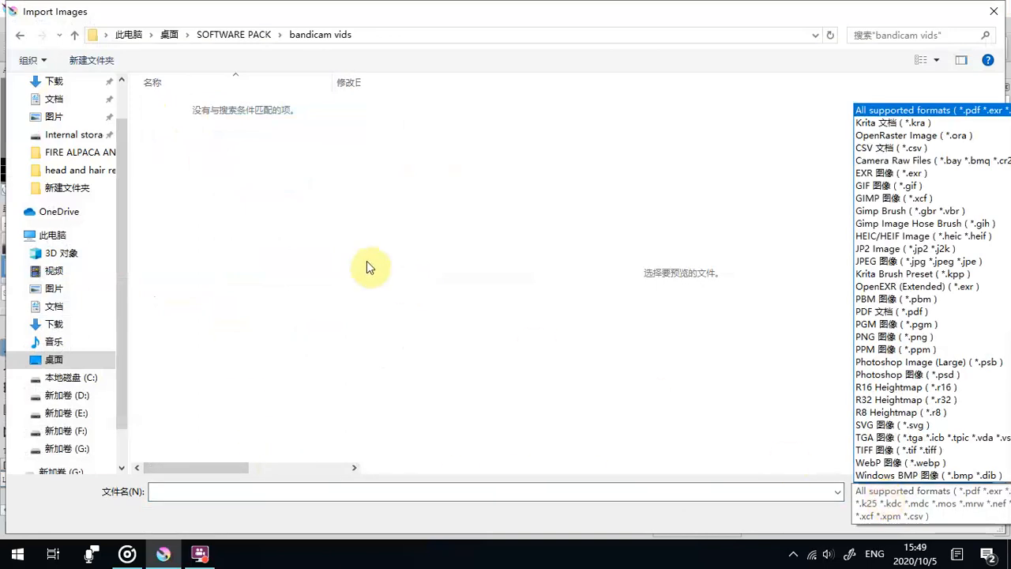
left_click(329, 246)
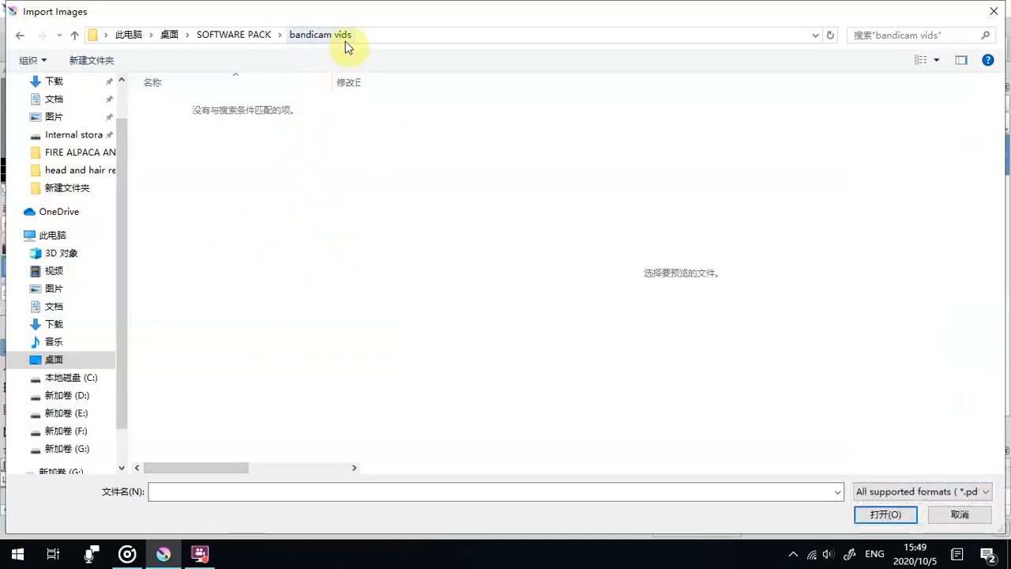
left_click(996, 9)
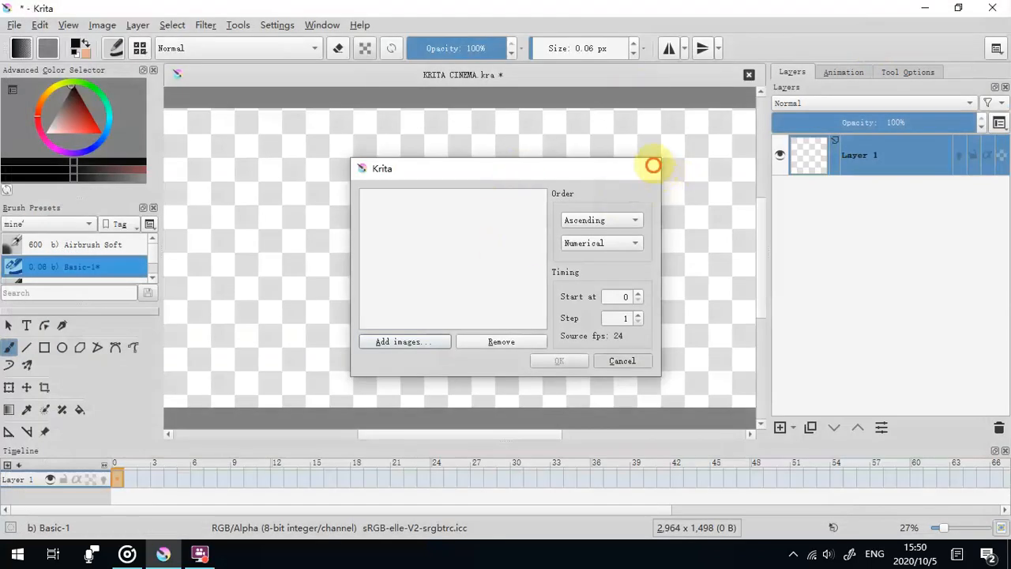
left_click(651, 169)
left_click(921, 9)
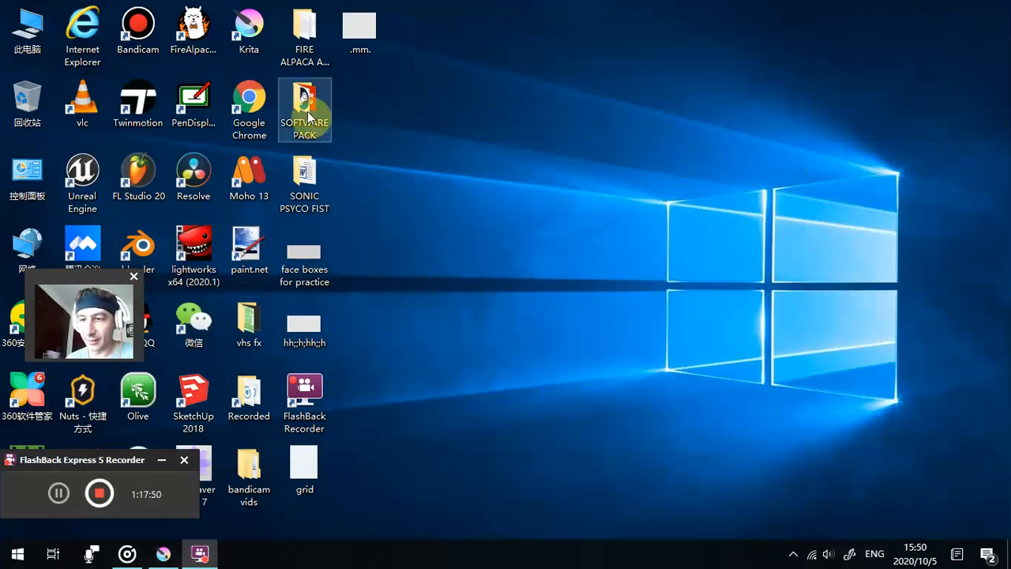
- Open the bandicam vids folder and rename the folder 新建文件夹 (2) as face blocks all angles
double_click(257, 469)
right_click(203, 239)
left_click(293, 501)
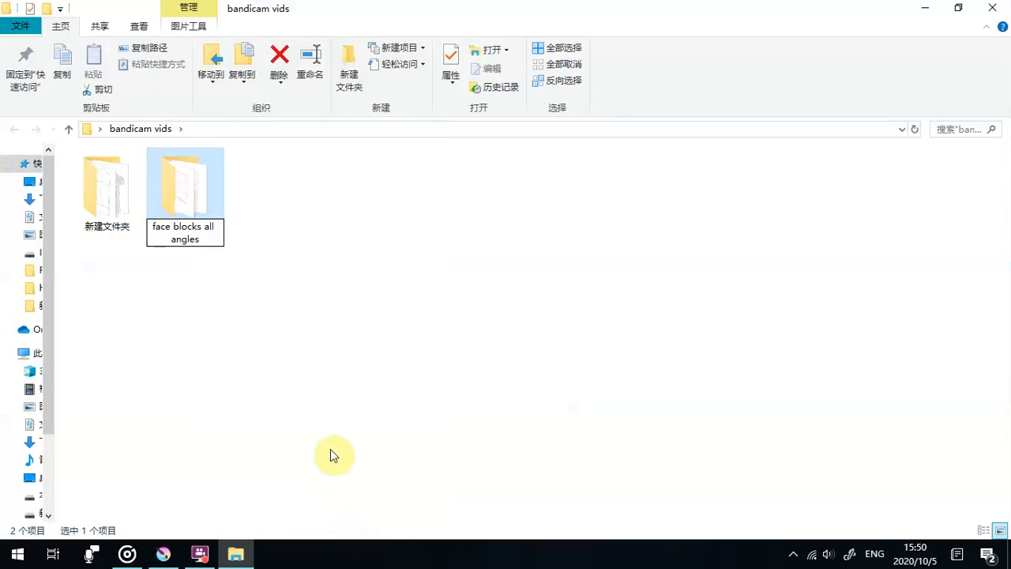
left_click(198, 207)
- Move the face blocks all angles folder from bandicam vids into ROTOSCOPE FOOTAGE, reached through SOFTWARE PACK, and close the folder window
right_click(200, 209)
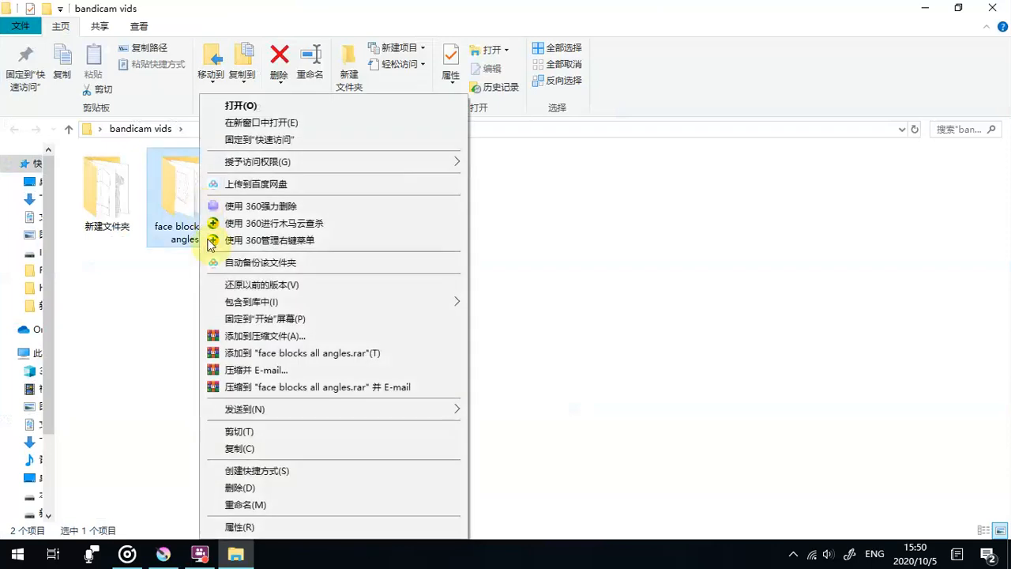
left_click(250, 430)
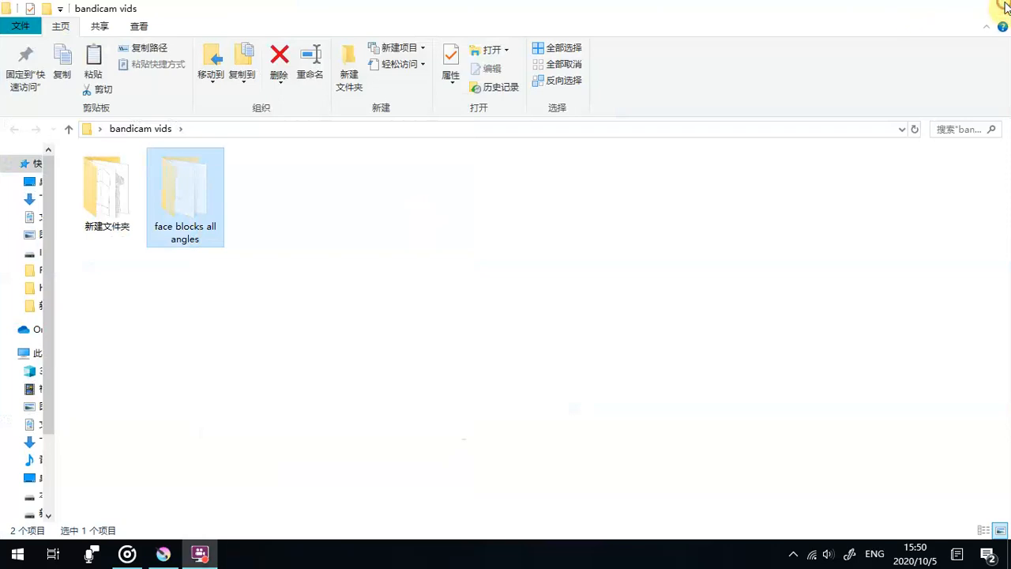
left_click(1006, 8)
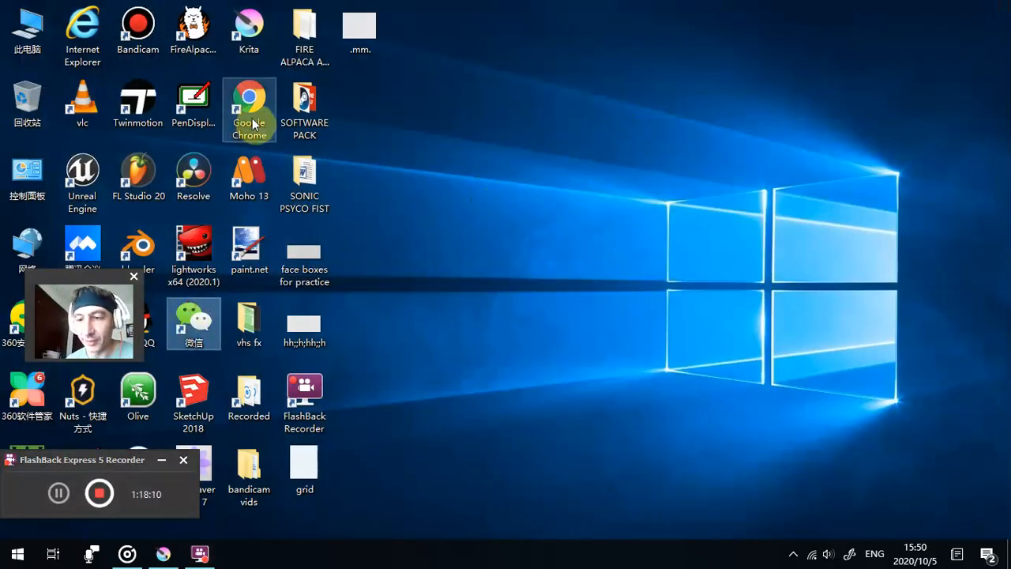
double_click(291, 106)
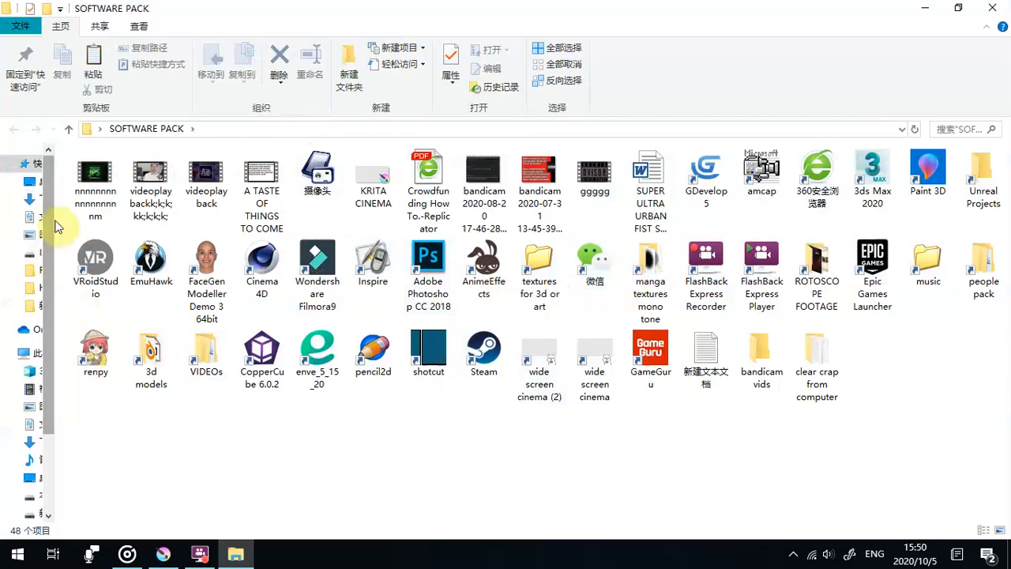
left_click_drag(55, 215, 330, 215)
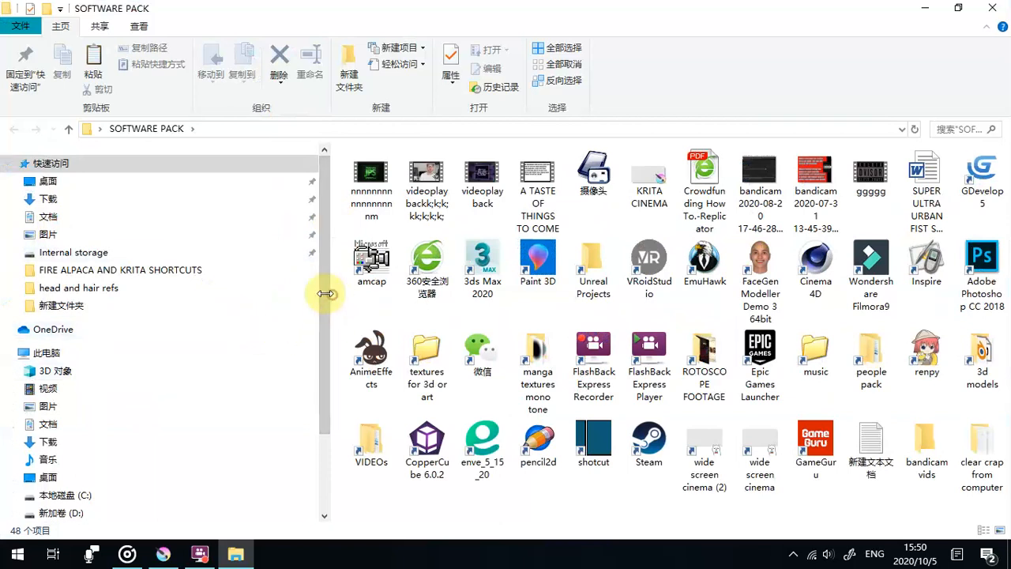
left_click_drag(332, 294, 261, 294)
double_click(515, 346)
right_click(404, 402)
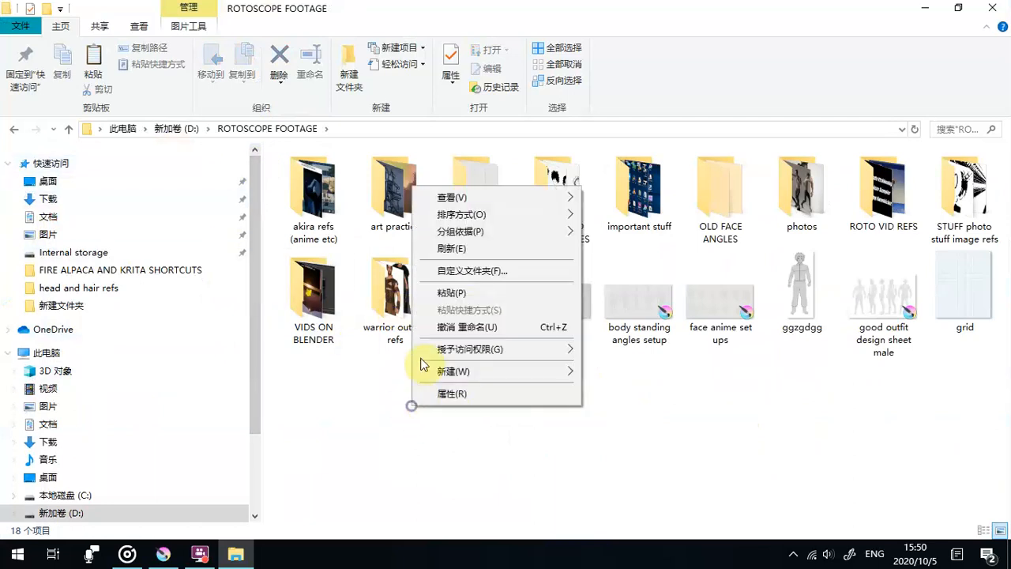
left_click(451, 290)
left_click(541, 411)
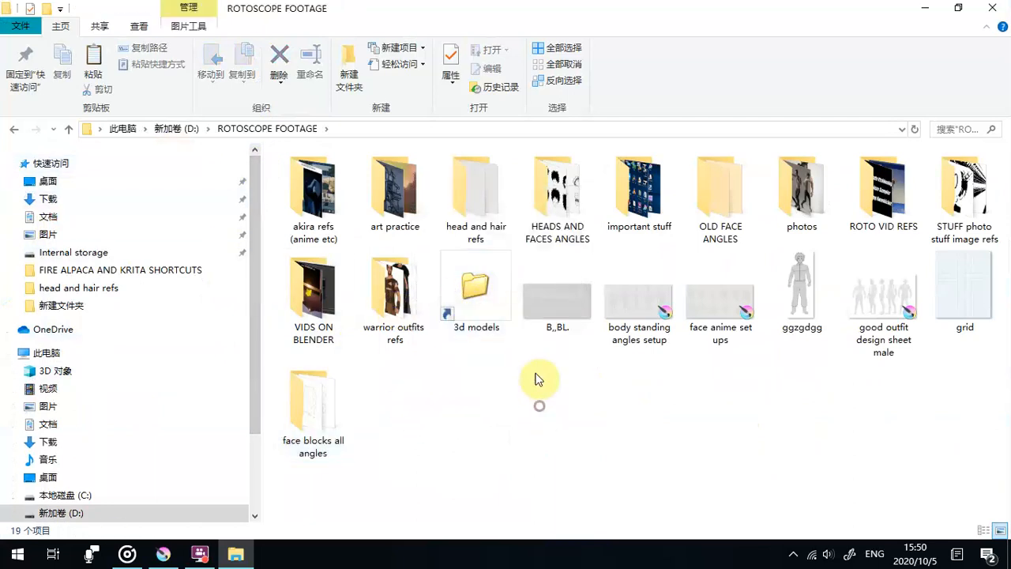
left_click(992, 8)
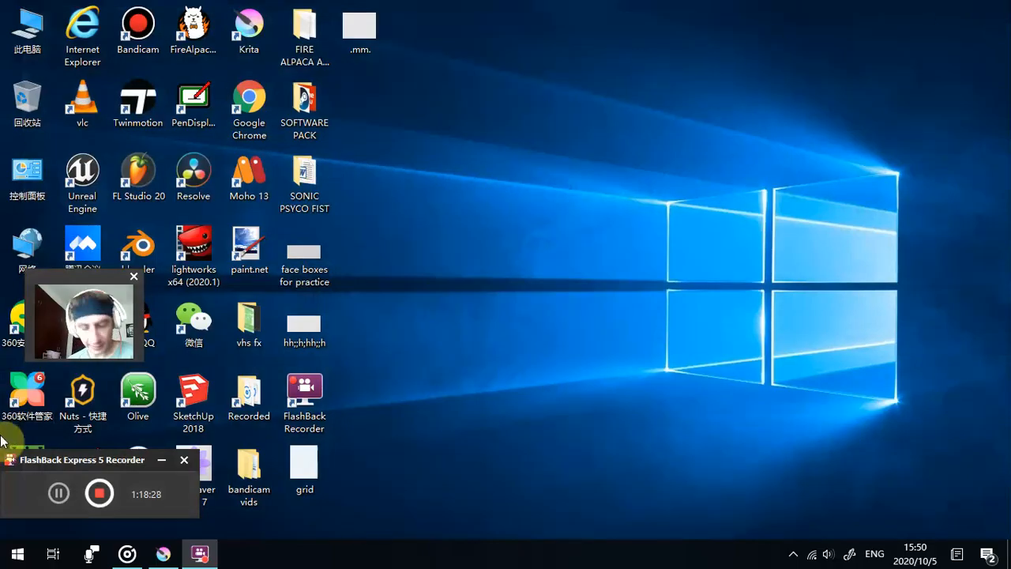
- Switch to Krita and open the image picker for importing animation frames
left_click(161, 551)
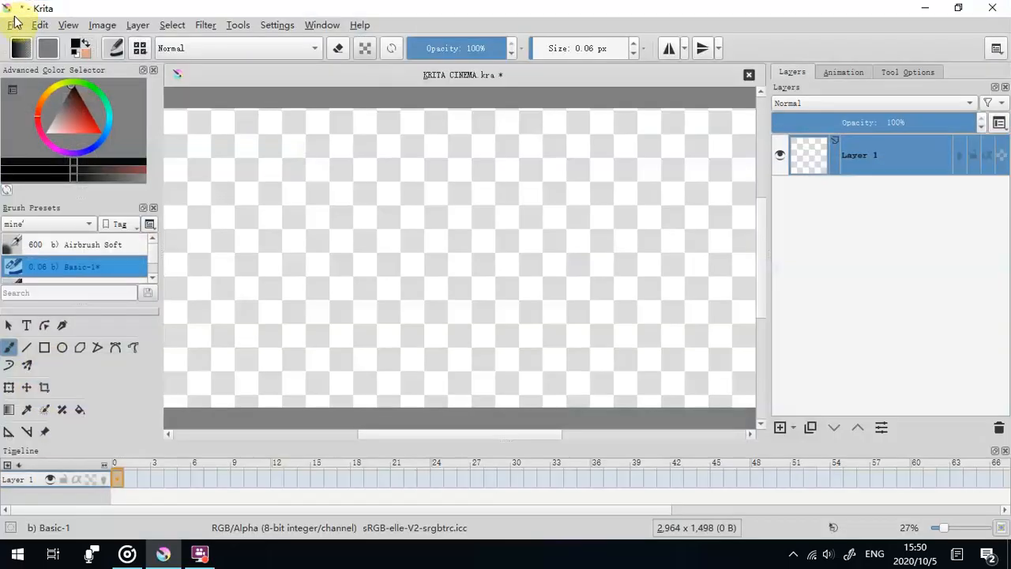
left_click(11, 29)
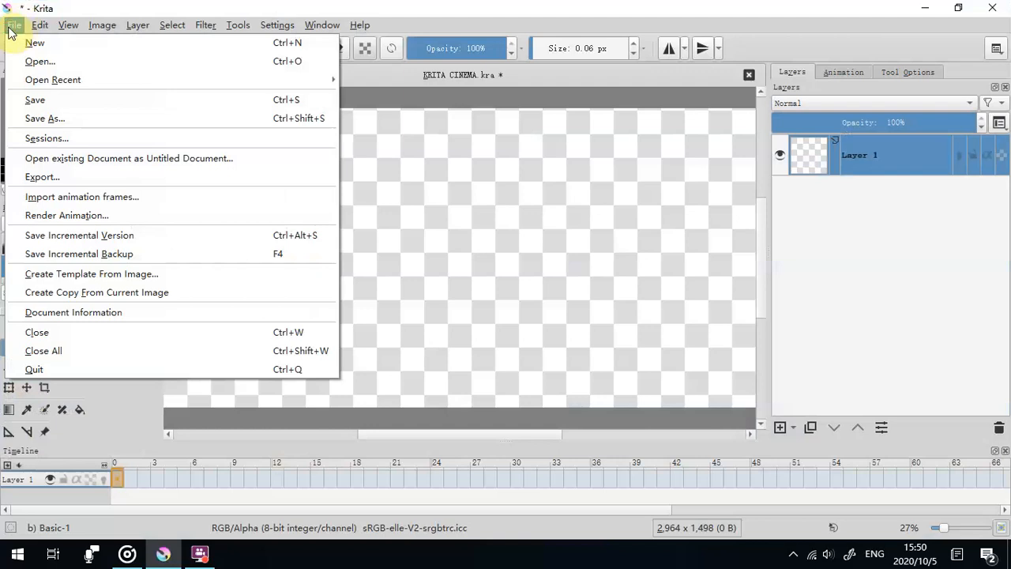
left_click(41, 196)
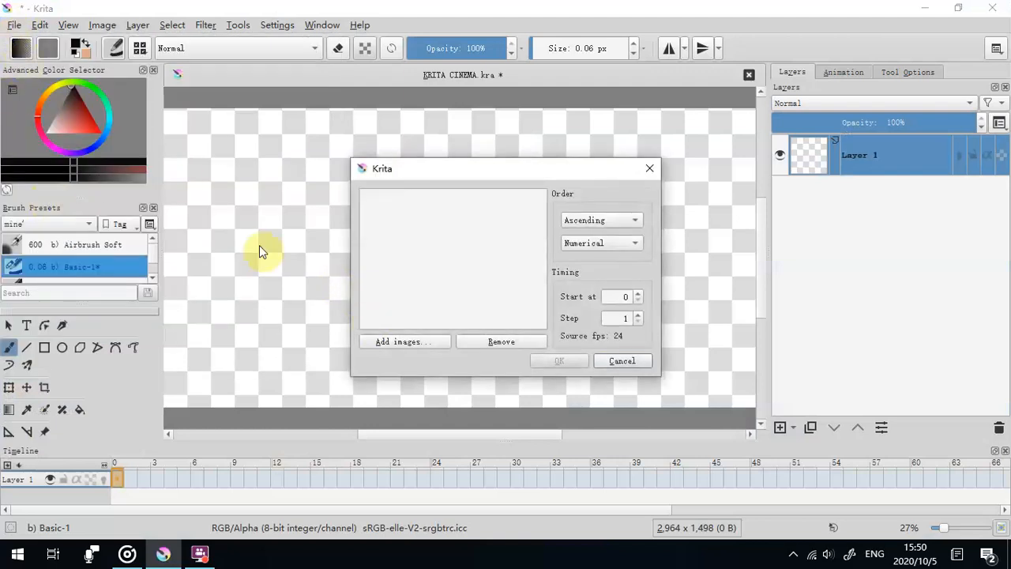
left_click(388, 341)
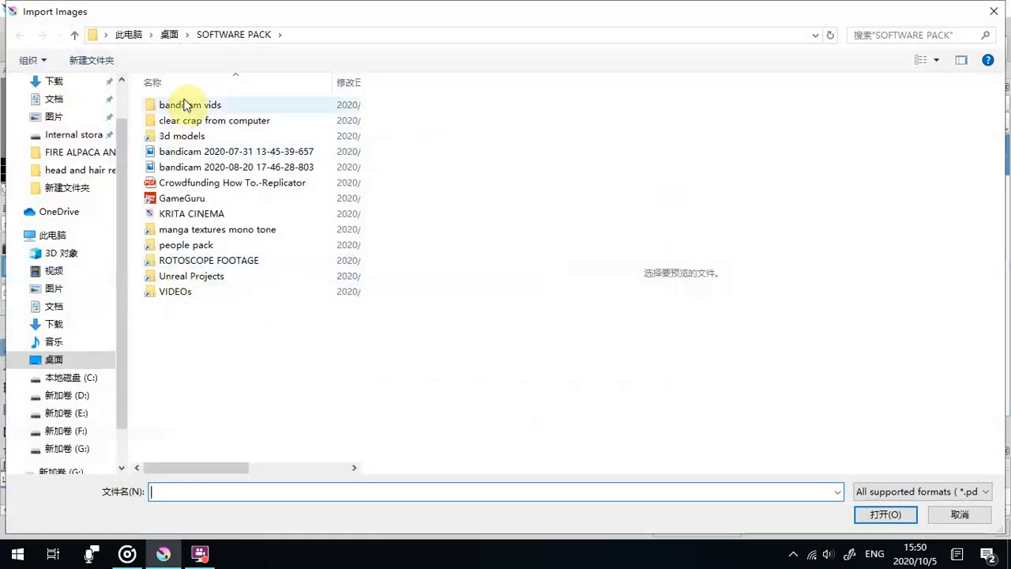
- Browse to the face blocks all angles folder inside ROTOSCOPE FOOTAGE
left_click(194, 264)
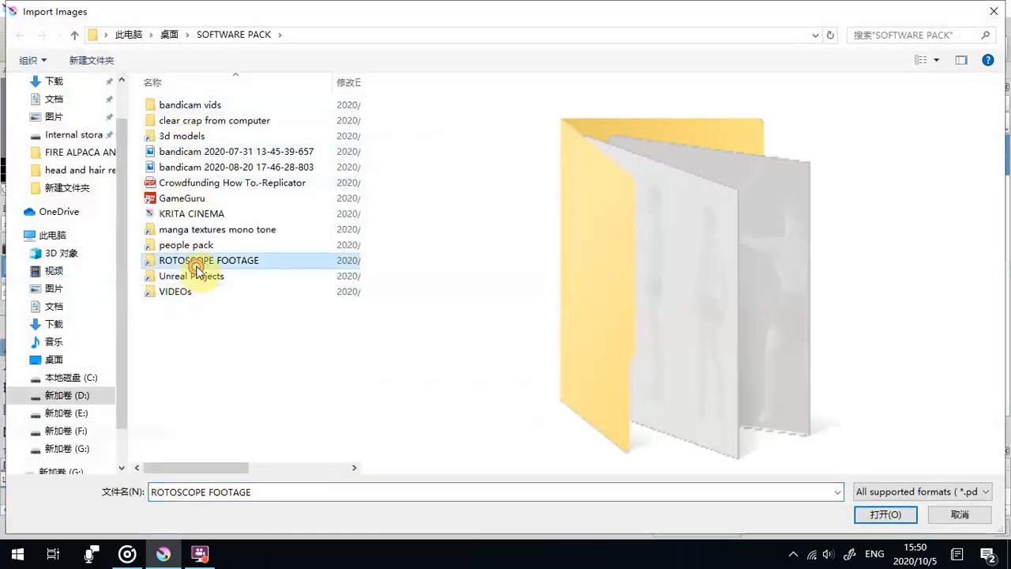
double_click(193, 265)
left_click(179, 233)
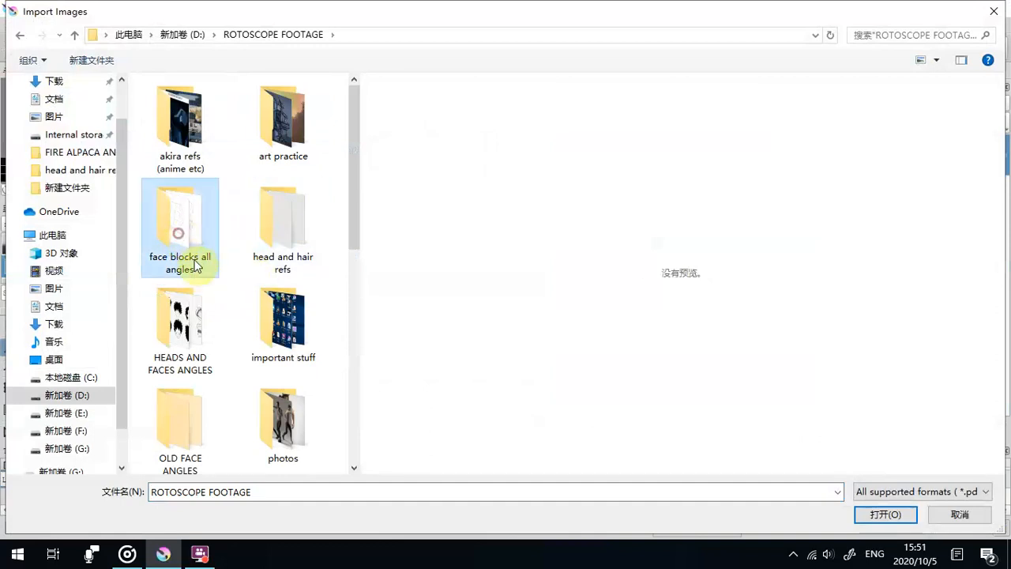
left_click(290, 206)
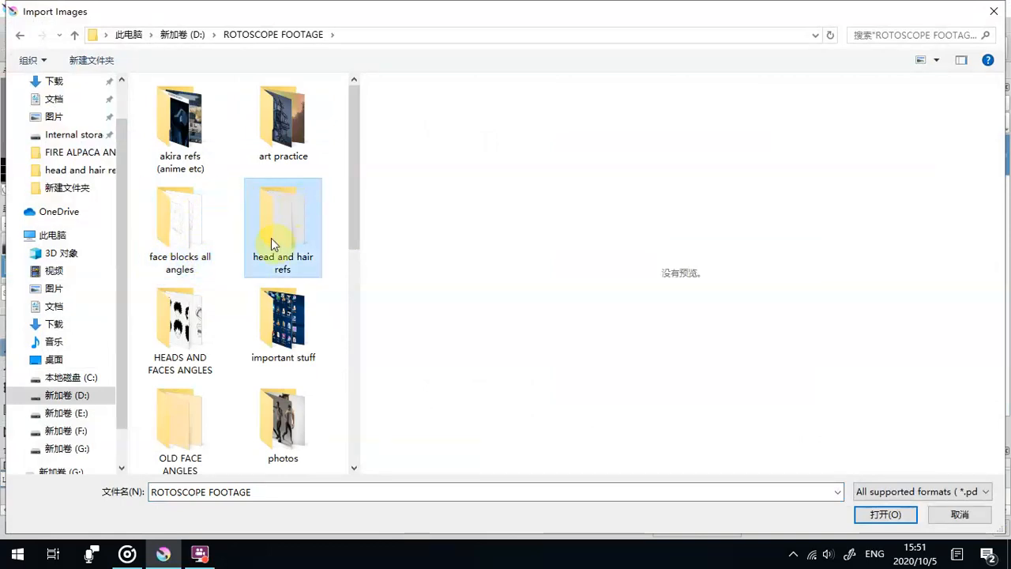
left_click(155, 228)
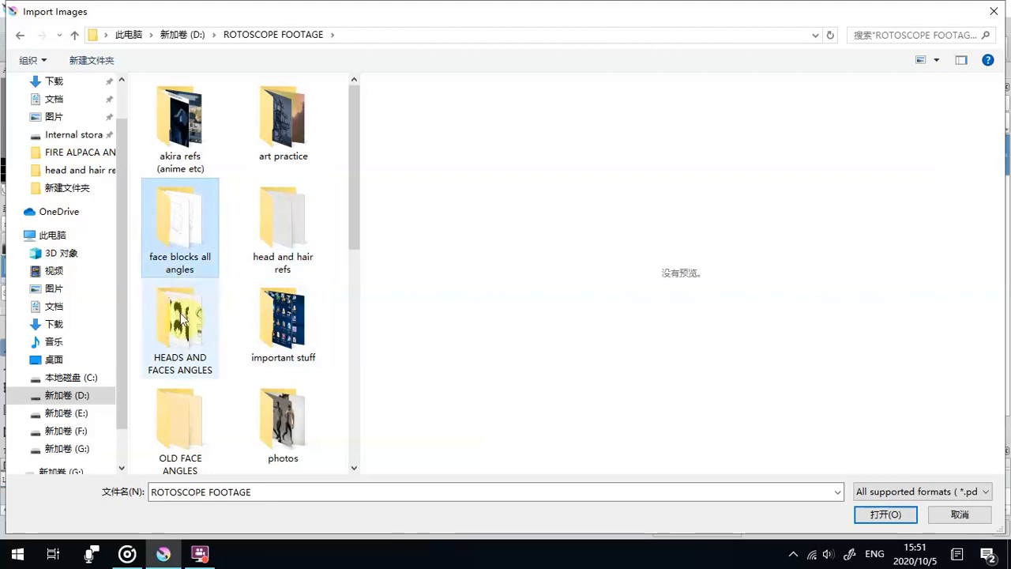
left_click(166, 220)
double_click(168, 216)
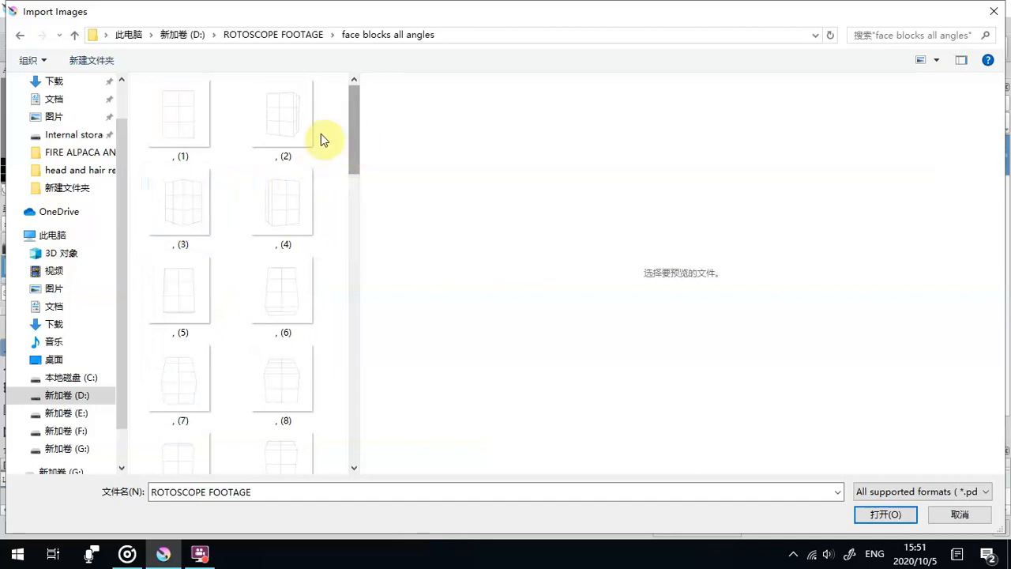
- Add all the box images from the face blocks all angles folder and import them as animation frames
left_click_drag(138, 93, 225, 233)
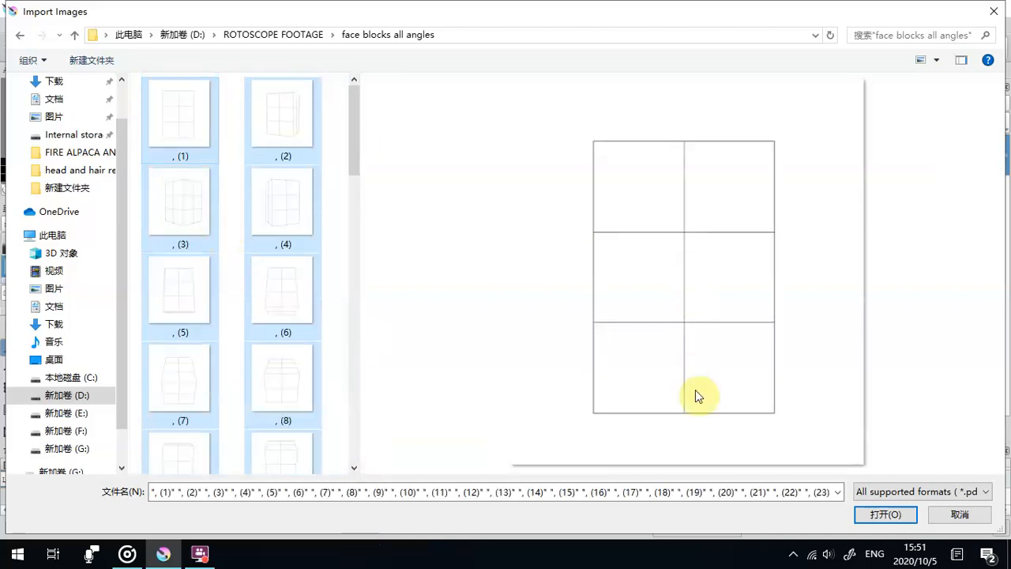
left_click(877, 517)
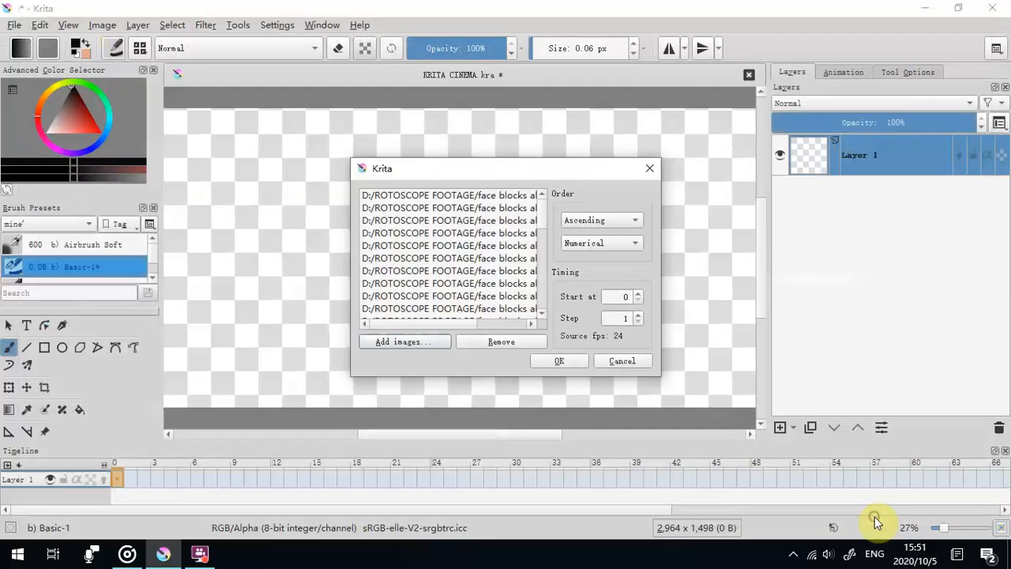
left_click(557, 361)
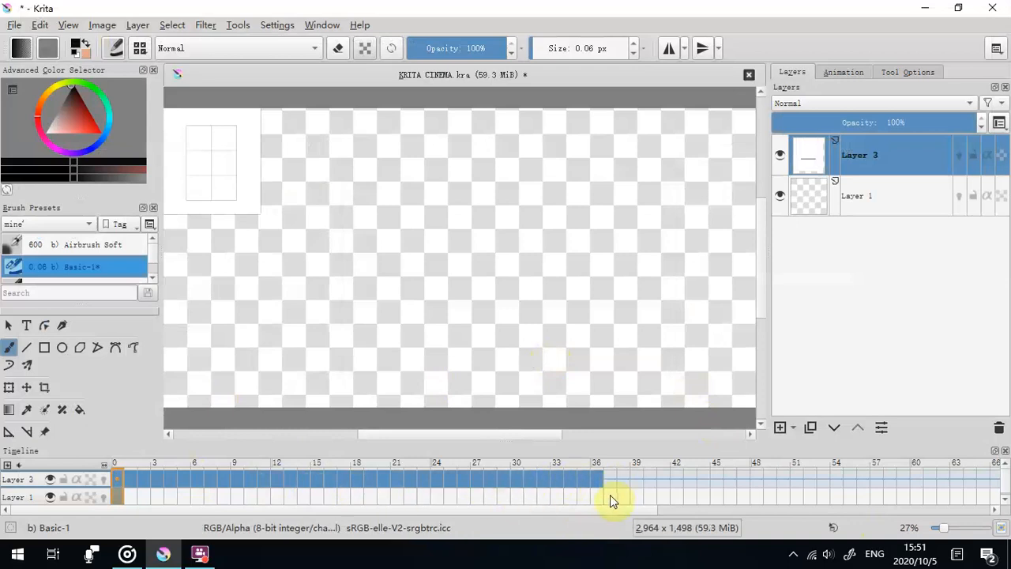
- Scrub through the imported frames on the timeline to examine the box angles, and inspect the first frame's grid up close
left_click_drag(598, 488, 570, 487)
left_click_drag(402, 435, 312, 436)
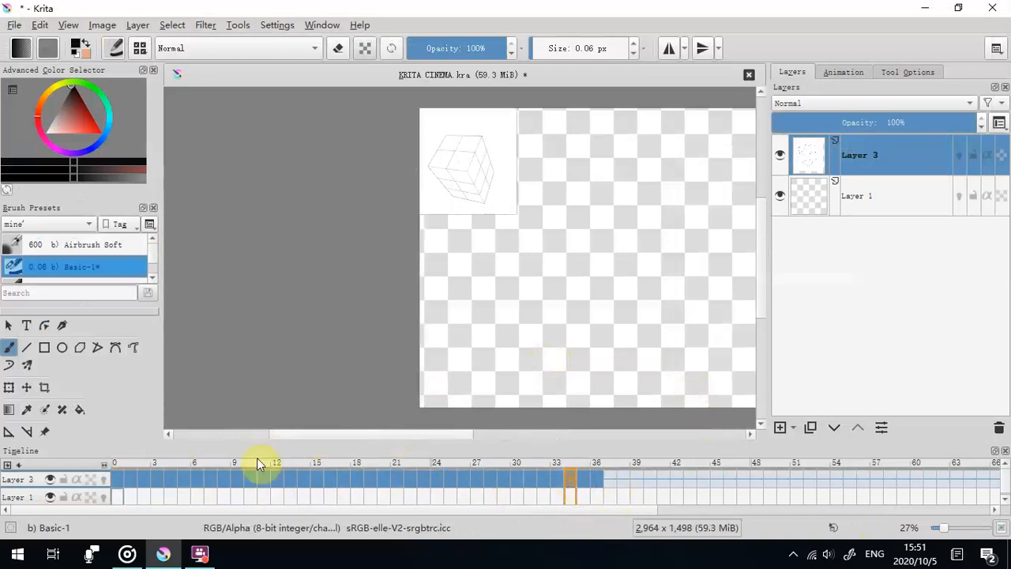
left_click_drag(269, 478, 352, 482)
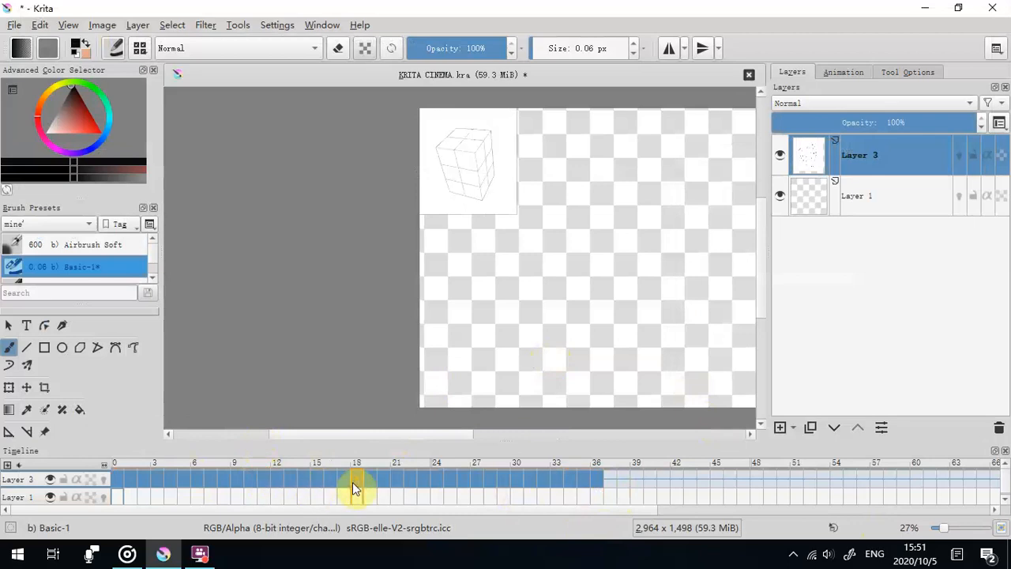
scroll(353, 483, "down", 17)
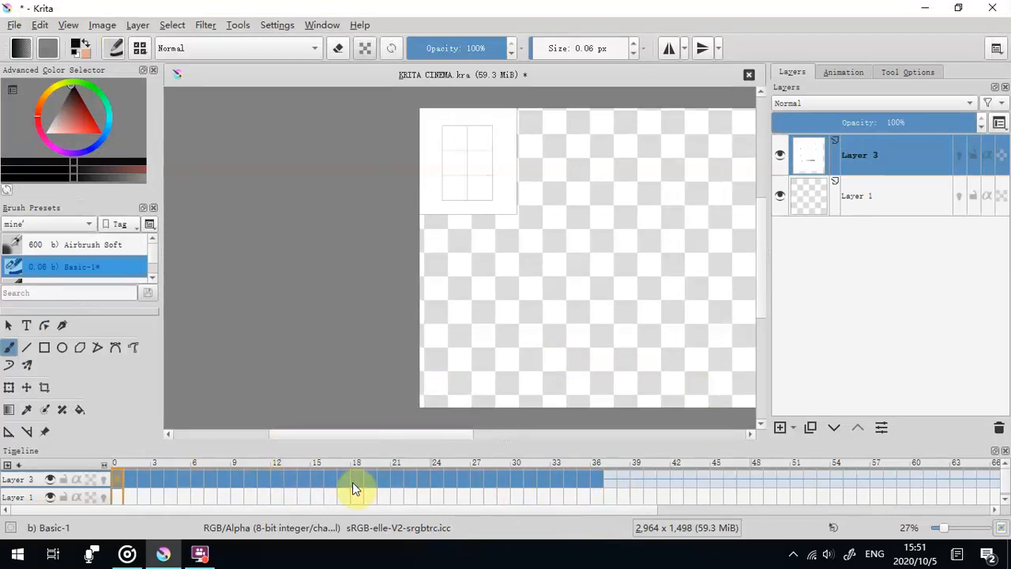
scroll(320, 242, "up", 5)
left_click_drag(416, 240, 79, 393)
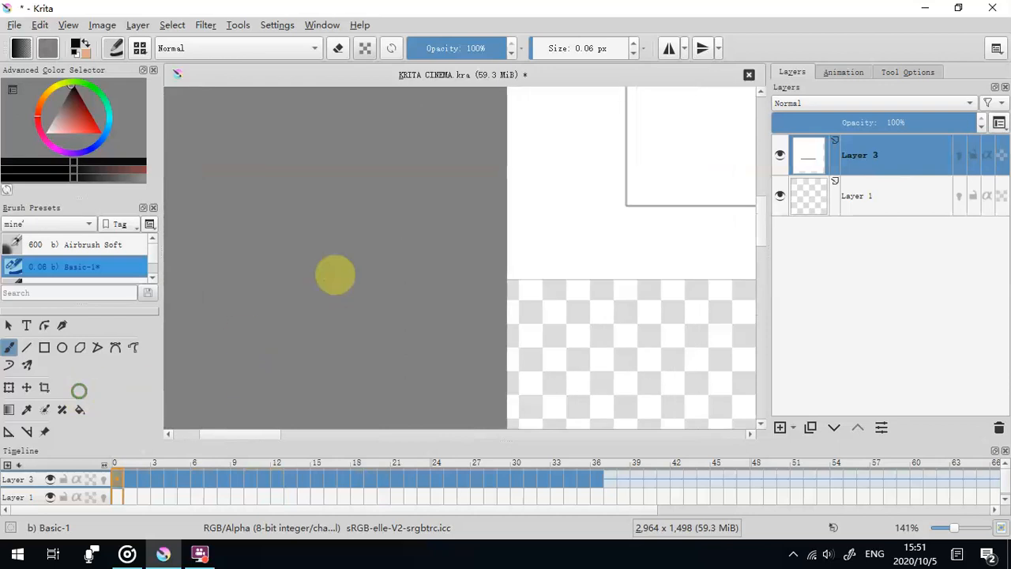
left_click_drag(508, 215, 132, 381)
scroll(132, 382, "down", 2)
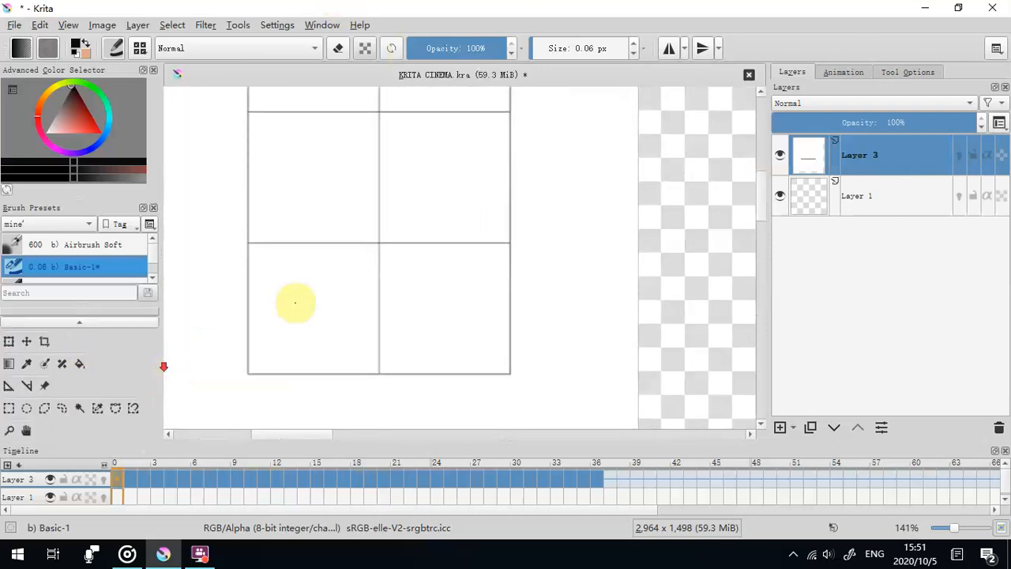
- Step back and forth through the imported frames to compare the different box angles
scroll(299, 305, "down", 2)
key("Right")
key("Right")
key("Right")
key("Right")
key("Right")
key("Right")
key("Right")
key("Right")
key("Right")
key("Right")
key("Right")
key("Right")
key("Right")
key("Right")
key("Right")
key("Right")
key("Right")
key("Right")
key("Right")
key("Right")
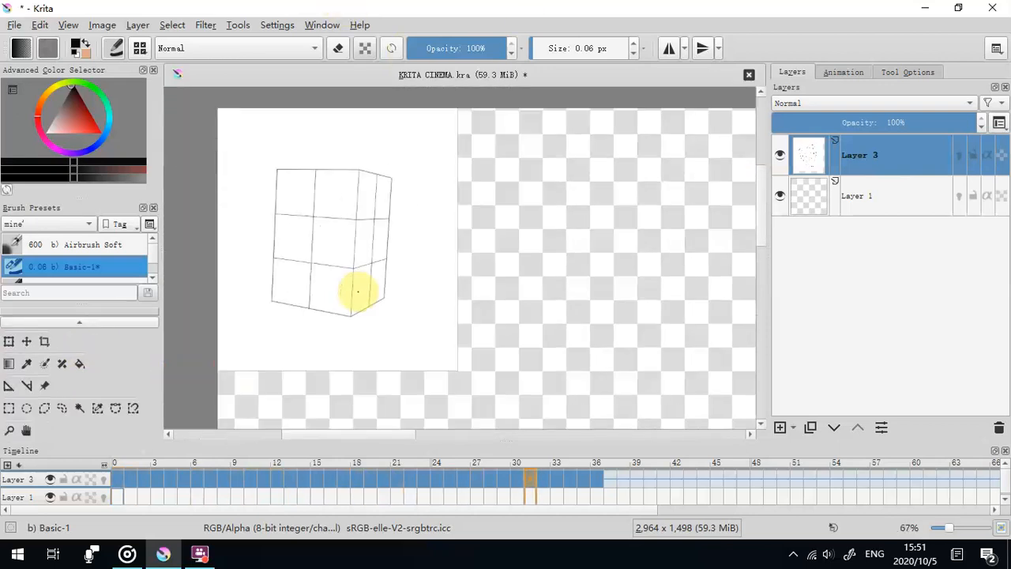
key("Left")
key("Left")
key("Left")
key("Left")
key("Left")
key("Left")
key("Left")
key("Left")
key("Left")
key("Left")
key("Left")
key("Left")
key("Left")
key("Left")
key("Left")
key("Left")
key("Left")
key("Left")
key("Left")
key("Left")
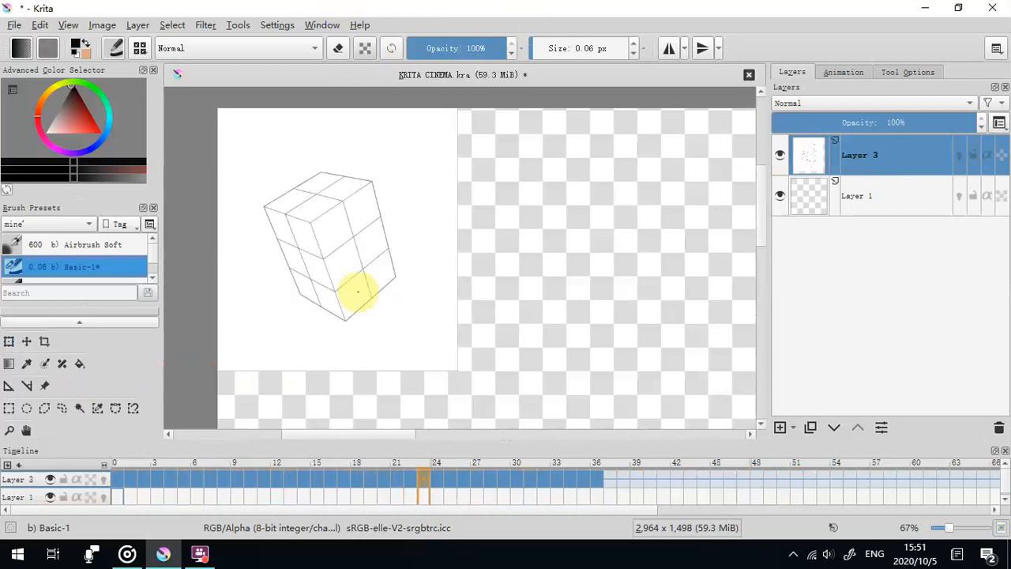
key("Right")
key("Right")
key("Right")
key("Right")
key("Right")
key("Right")
key("Right")
key("Right")
key("Right")
key("Right")
key("Right")
key("Right")
key("Right")
key("Left")
key("Left")
key("Left")
key("Left")
key("Left")
key("Left")
key("Left")
key("Right")
key("Right")
key("Right")
key("Right")
key("Right")
key("Right")
key("Right")
key("Right")
key("Right")
key("Right")
key("Right")
key("Right")
key("Right")
key("Right")
key("Right")
key("Right")
key("Right")
key("Right")
key("Right")
key("Right")
key("Right")
key("Right")
key("Right")
key("Right")
key("Right")
key("Right")
key("Right")
key("Right")
key("Right")
key("Left")
key("Left")
key("Left")
key("Left")
key("Left")
key("Left")
key("Left")
key("Left")
key("Left")
key("Left")
key("Left")
key("Left")
key("Left")
key("Left")
key("Left")
key("Left")
key("Left")
key("Left")
key("Left")
key("Left")
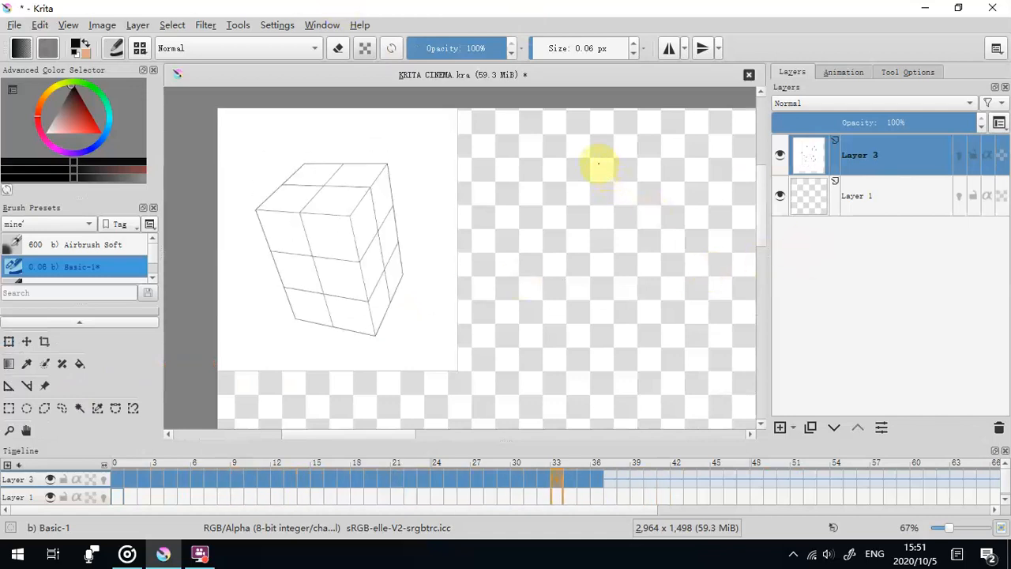
key("Left")
key("Left")
key("Left")
key("Left")
key("Left")
key("Left")
key("Left")
key("Left")
key("Left")
key("Left")
key("Left")
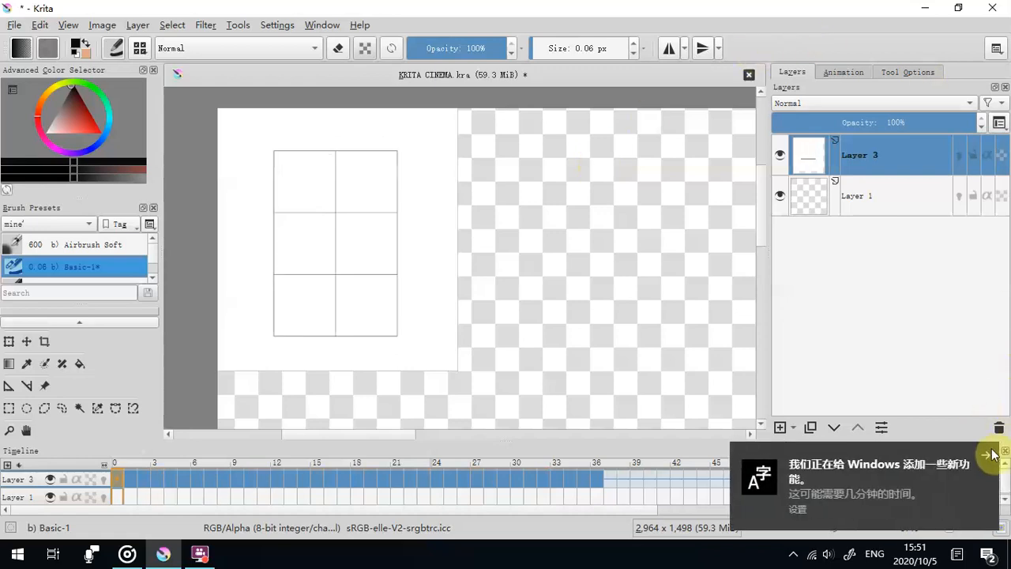
- Dismiss the Windows notifications and show the webcam preview window from FlashBack Express 5 Recorder
left_click(993, 454)
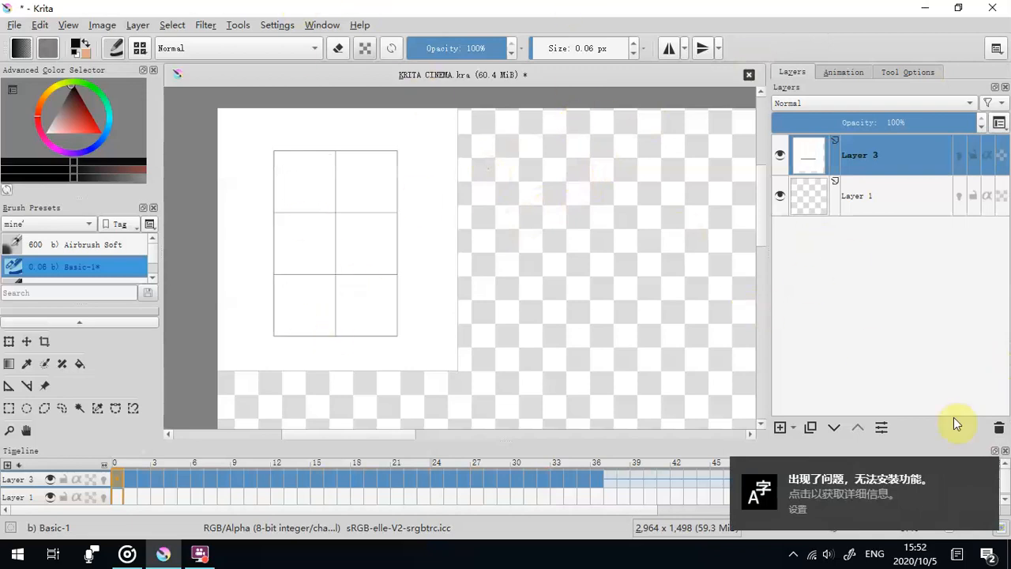
left_click(989, 470)
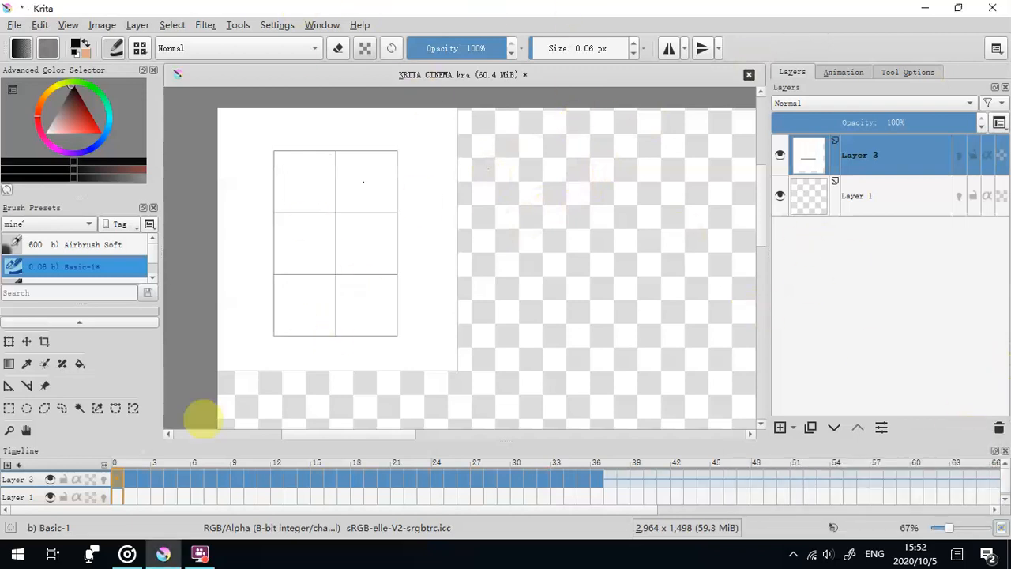
left_click(199, 552)
left_click(161, 459)
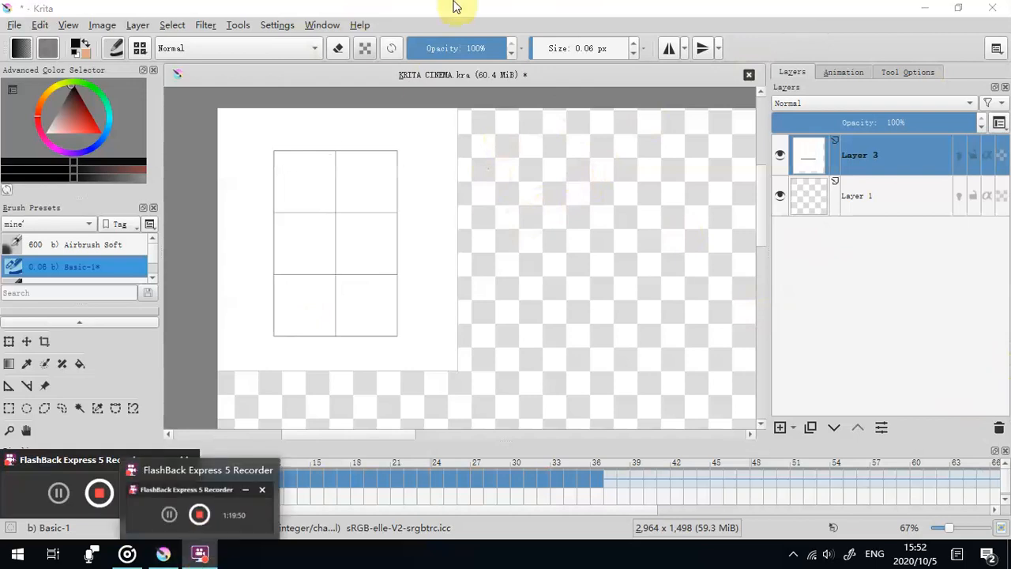
double_click(454, 7)
left_click_drag(357, 79, 636, 77)
left_click_drag(81, 274, 788, 161)
double_click(774, 70)
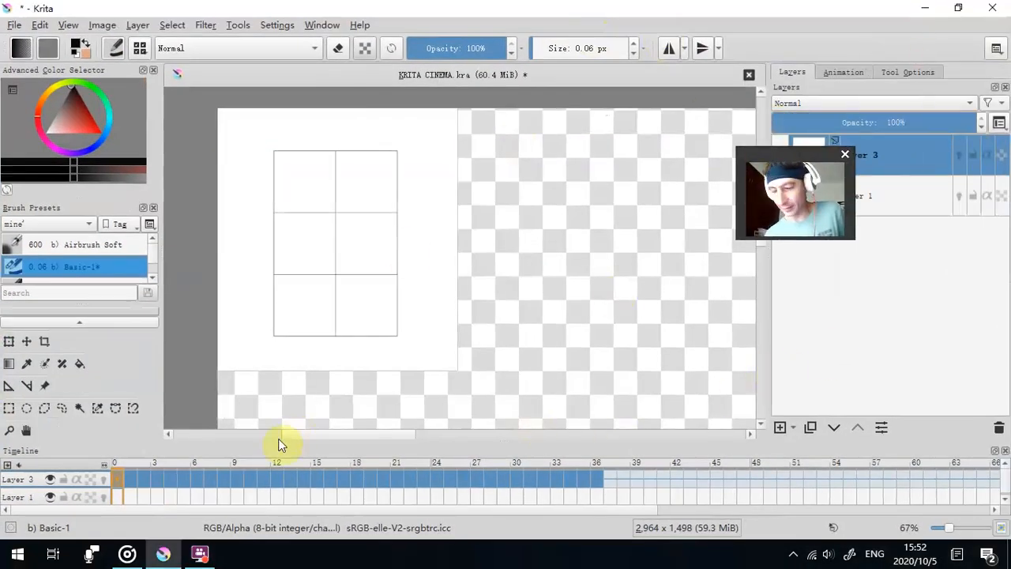
- Enlarge the webcam preview window and place it over the empty area of the layer list
mouse_move(301, 434)
left_mouse_down()
mouse_move(226, 438)
mouse_move(341, 444)
mouse_move(288, 435)
mouse_move(296, 435)
left_mouse_up()
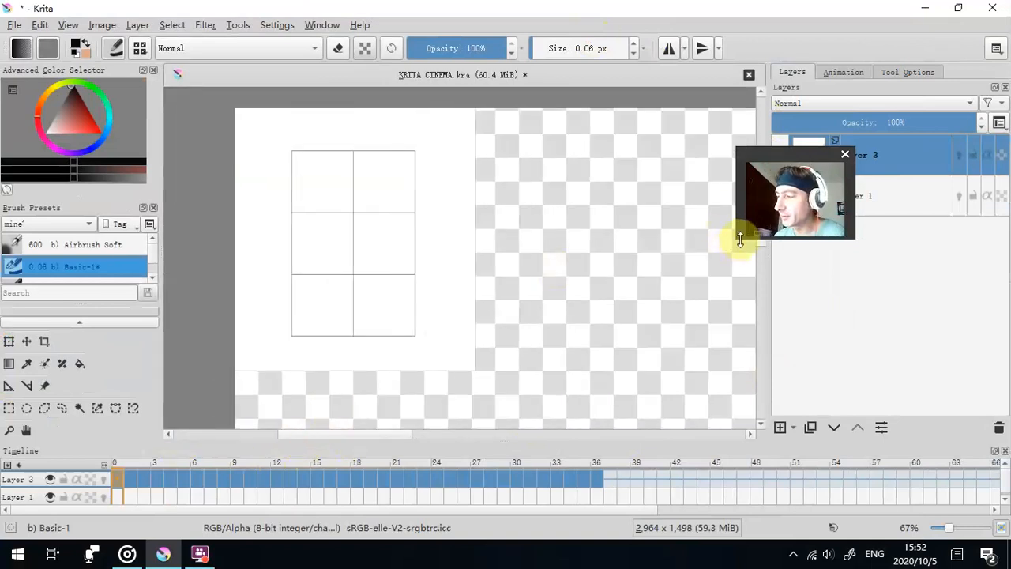
left_click_drag(738, 237, 643, 316)
left_click_drag(740, 162, 847, 272)
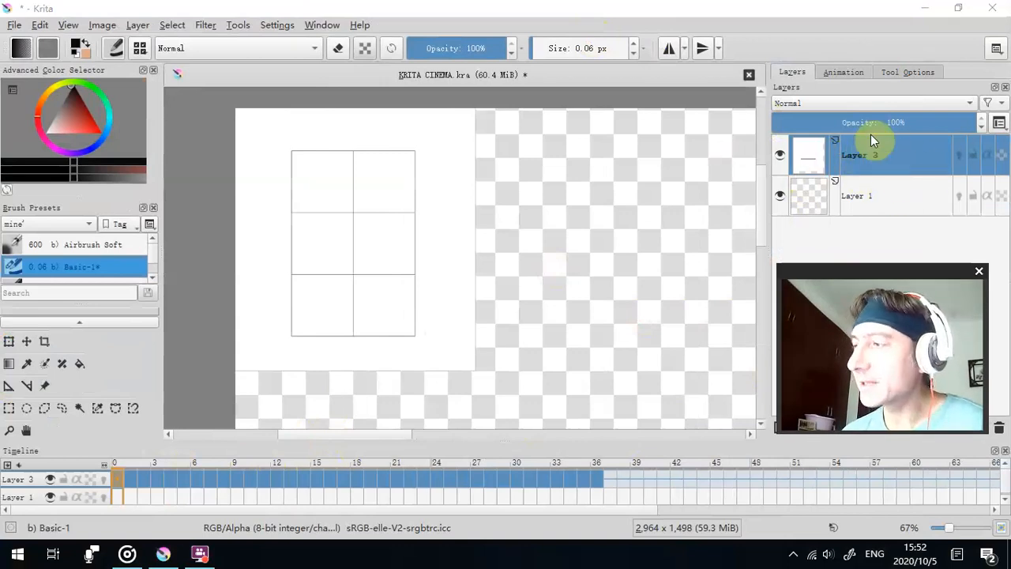
- Delete the empty Layer 1 and move the webcam preview off the canvas
left_click(884, 160)
left_click(867, 197)
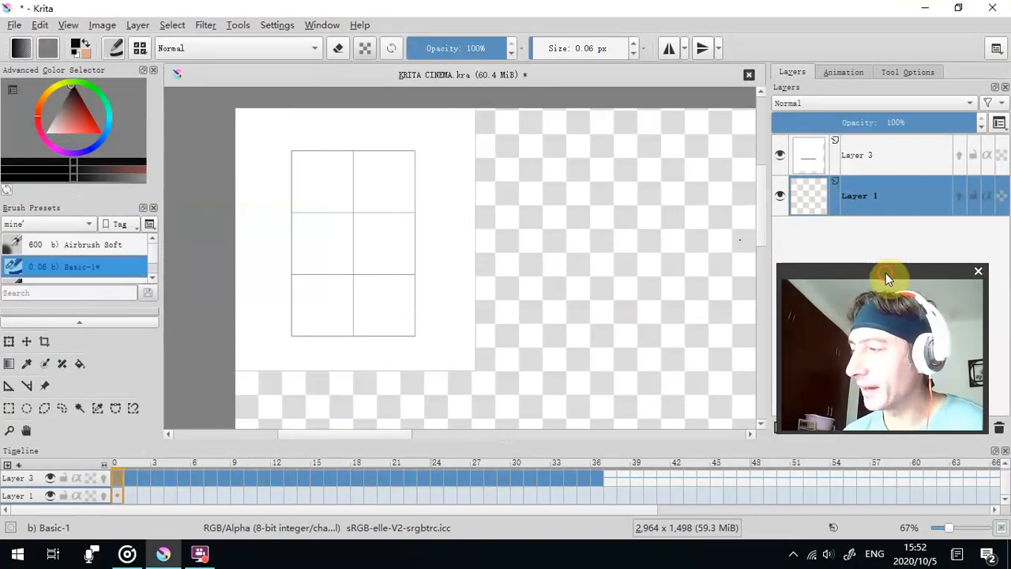
left_click(998, 432)
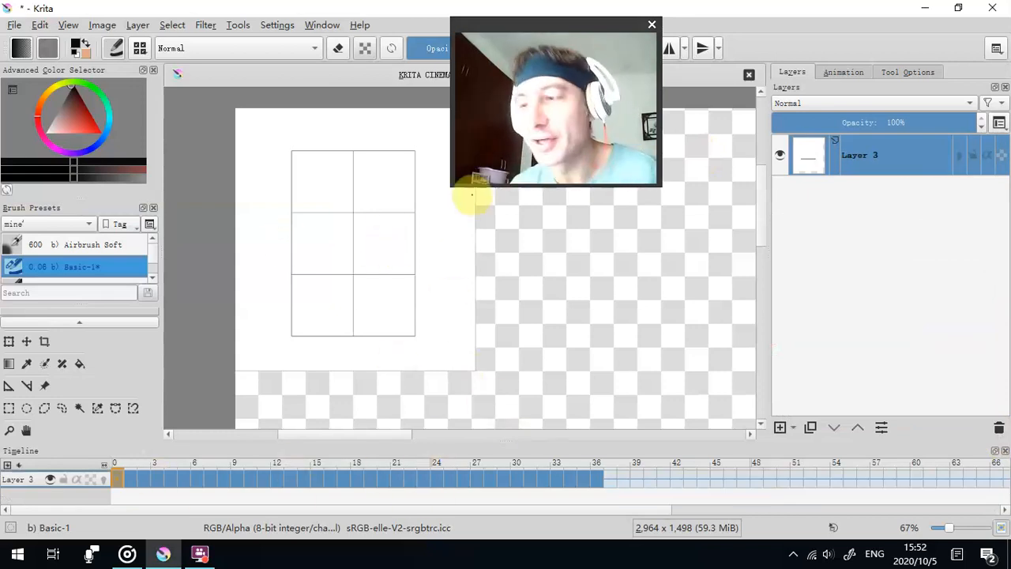
left_click_drag(524, 29, 836, 234)
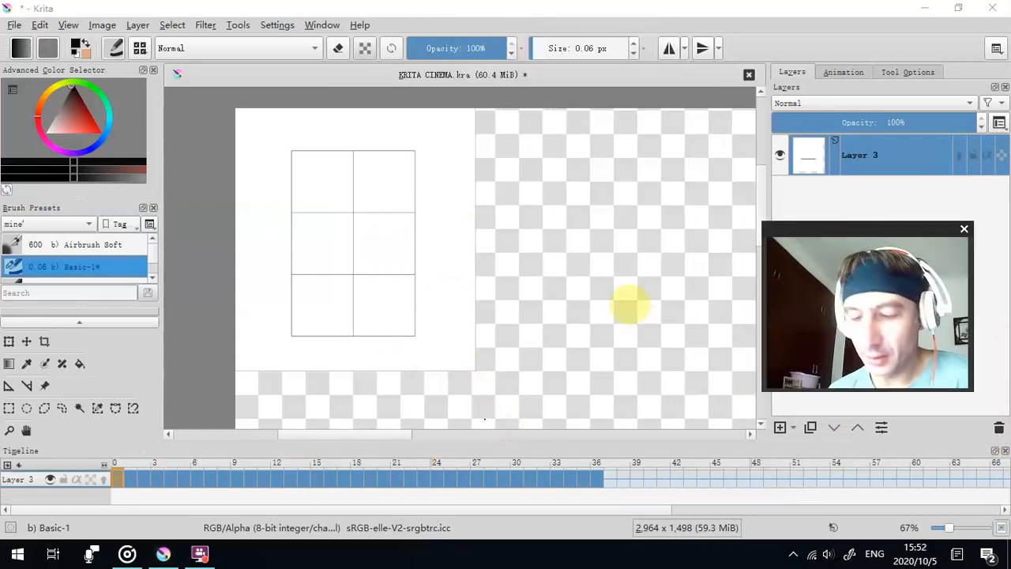
- Play the box animation and make frame 36 the end of the playback range
left_click(868, 71)
left_click_drag(869, 227, 849, 75)
left_click(895, 282)
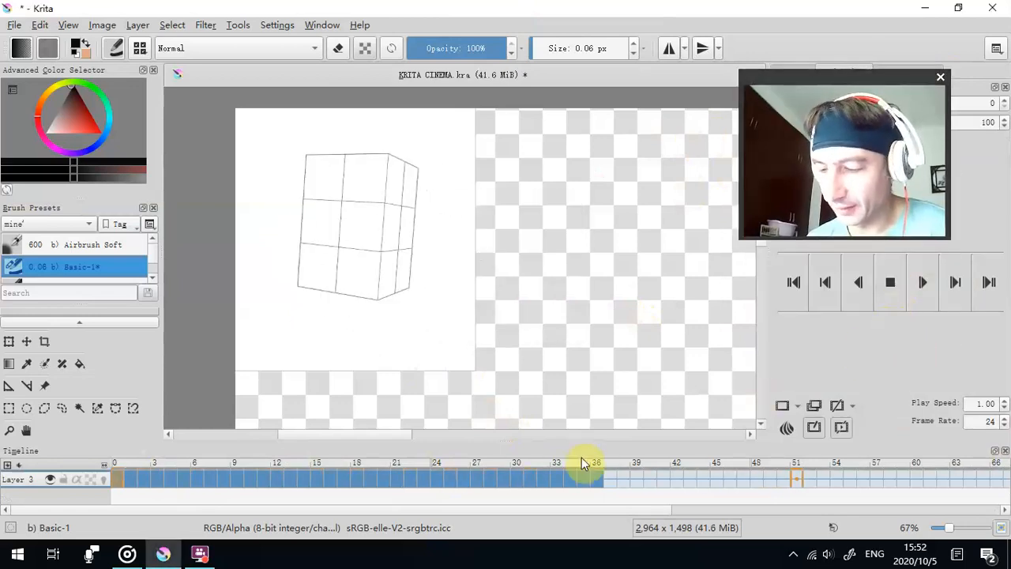
right_click(604, 480)
left_click(648, 300)
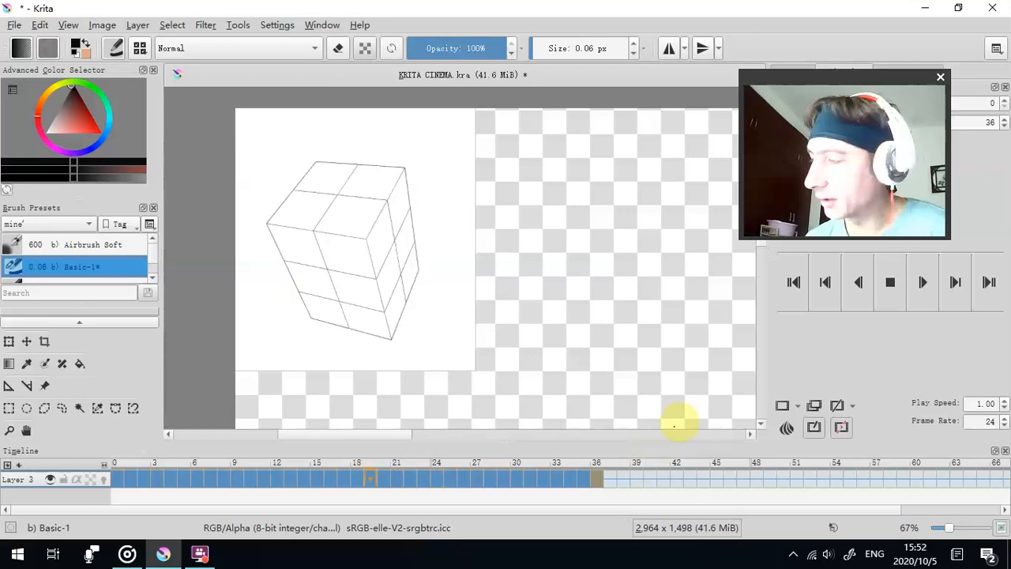
- Set the animation's play speed to 0.60
left_click(1003, 408)
left_click(1003, 410)
left_click(1003, 410)
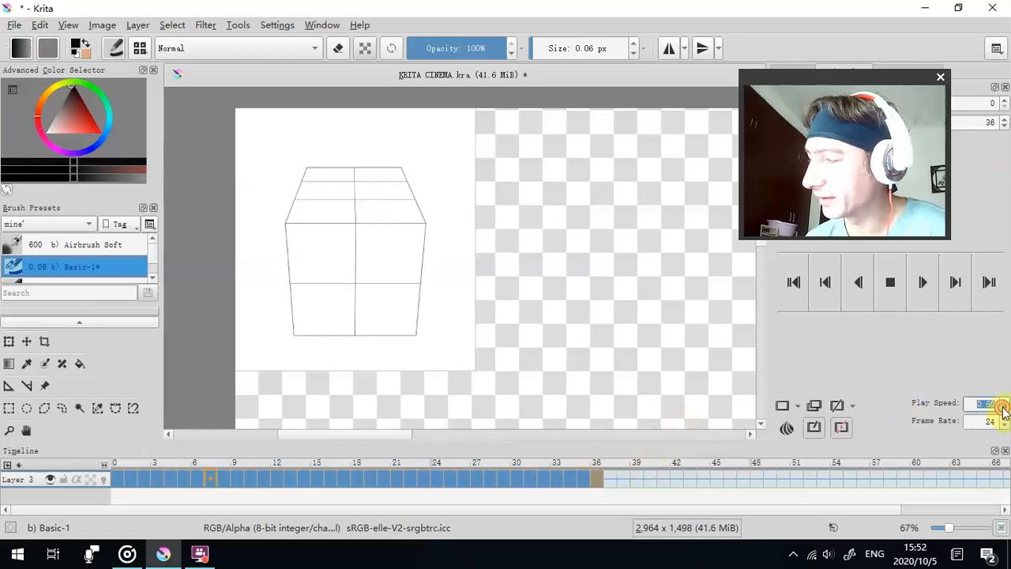
left_click(1004, 410)
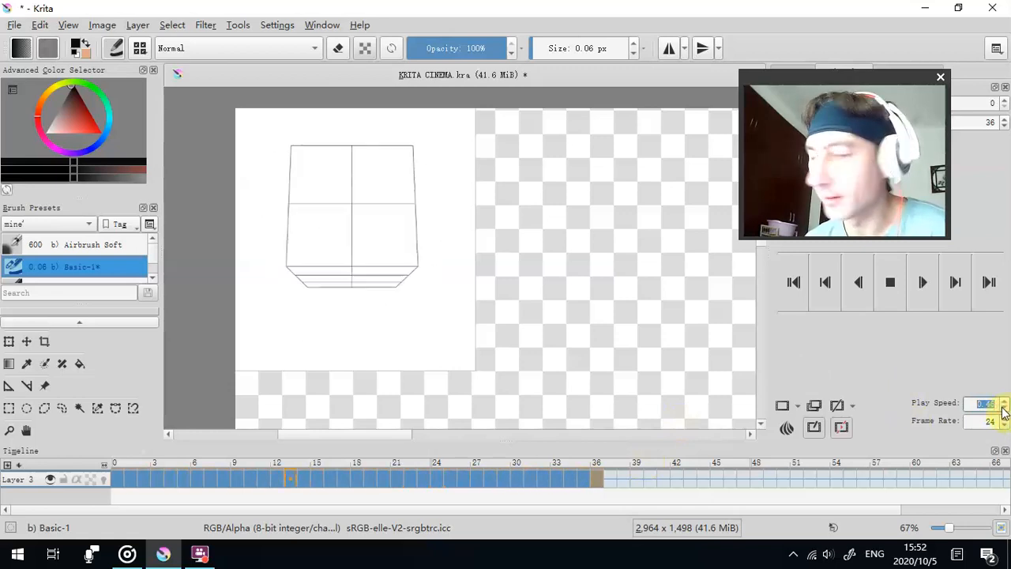
left_click(1003, 405)
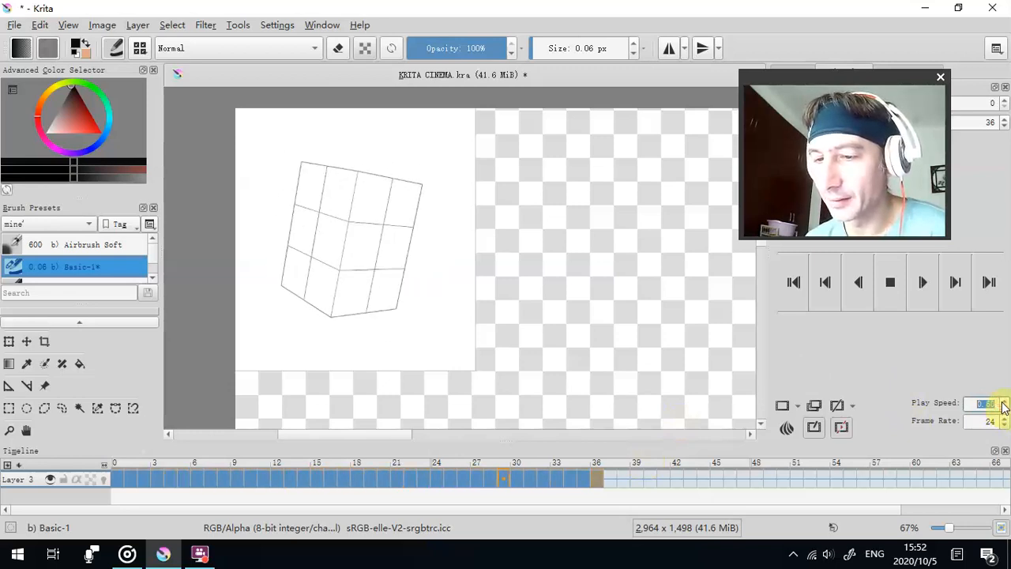
- Stop playback at the first frame and return to the layer list
left_click(890, 282)
left_click(794, 282)
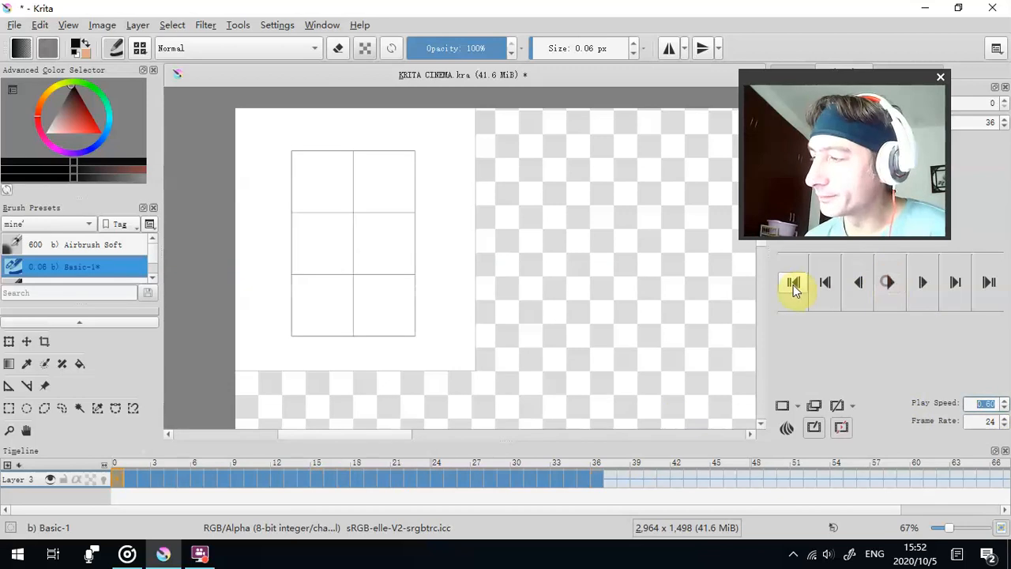
left_click_drag(847, 81, 871, 258)
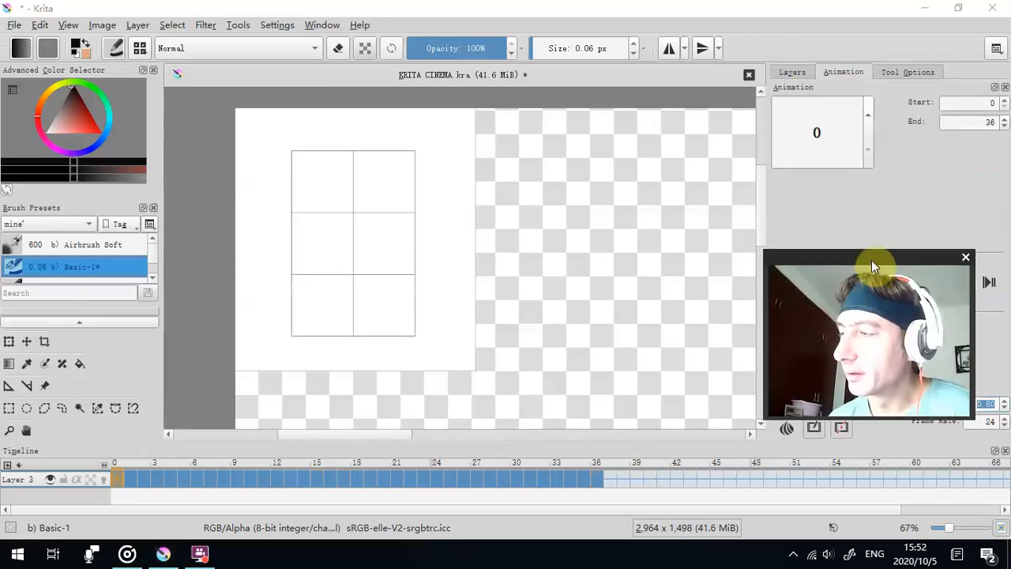
left_click(791, 70)
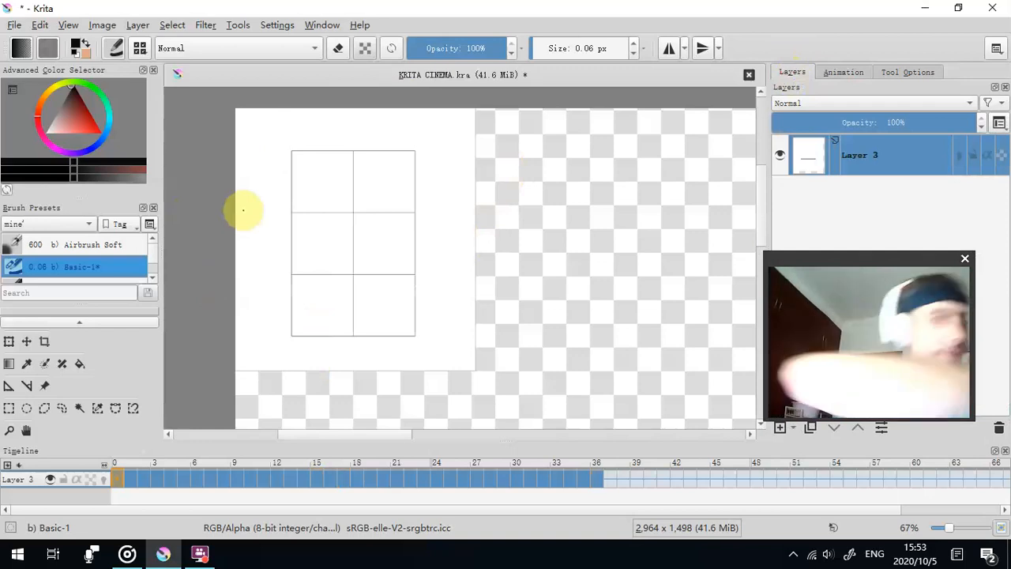
- Select the opaque area of Layer 3 as a new selection using Select Opaque (Replace)
left_click(68, 24)
mouse_move(4, 30)
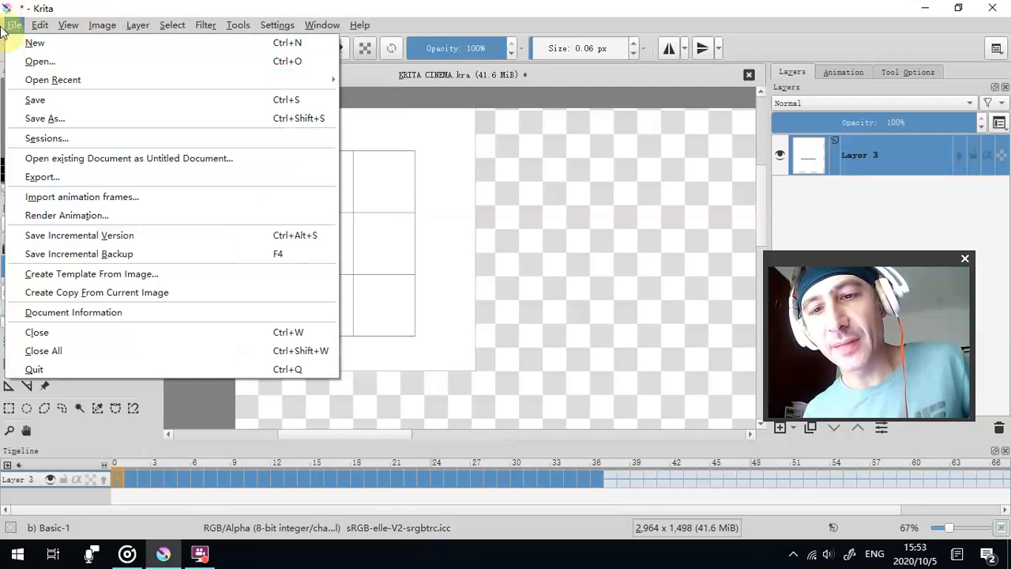
mouse_move(103, 27)
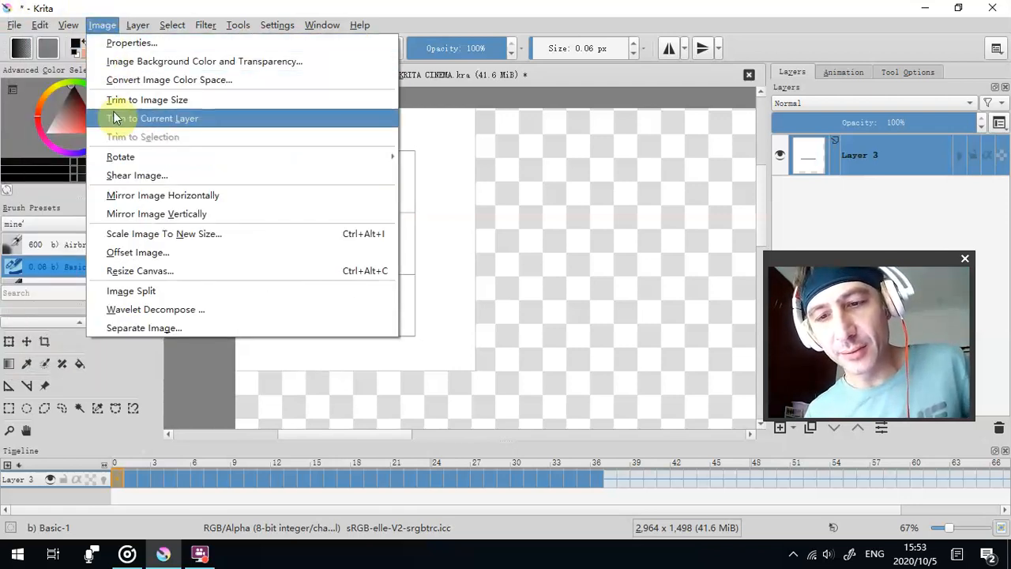
mouse_move(175, 26)
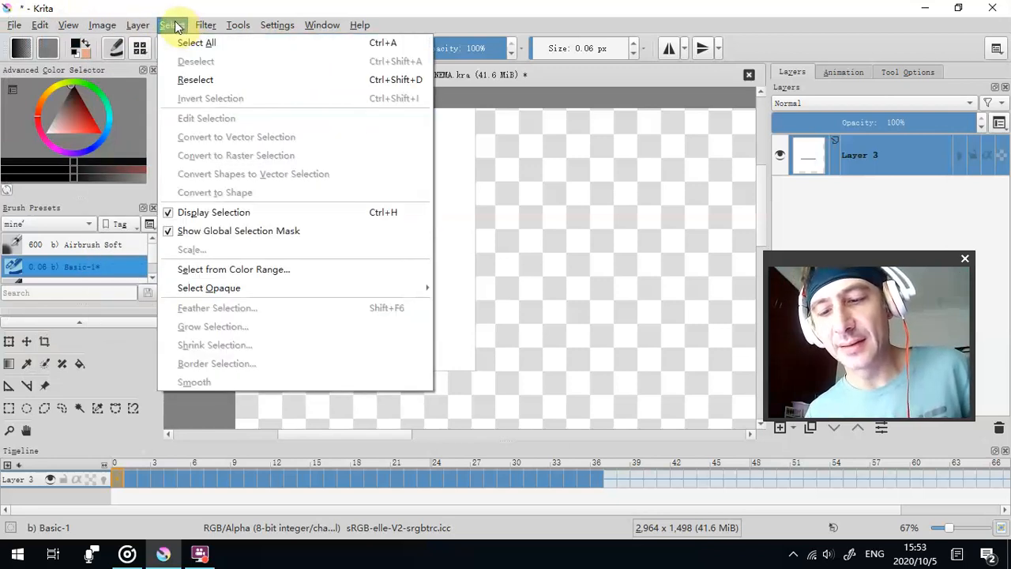
mouse_move(181, 293)
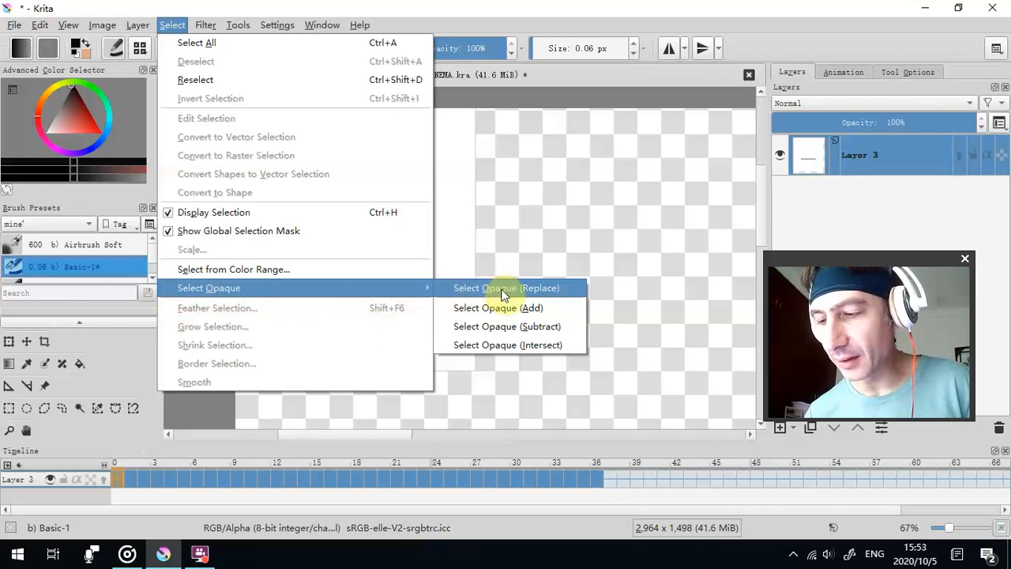
left_click(540, 289)
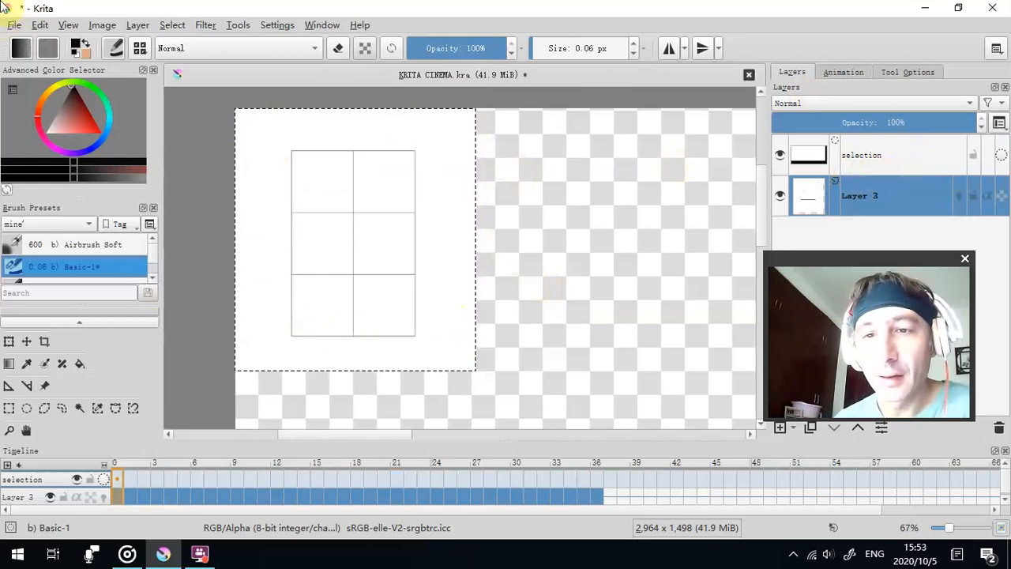
- Trim the image to the selected frame area and clear the selection
left_click(94, 26)
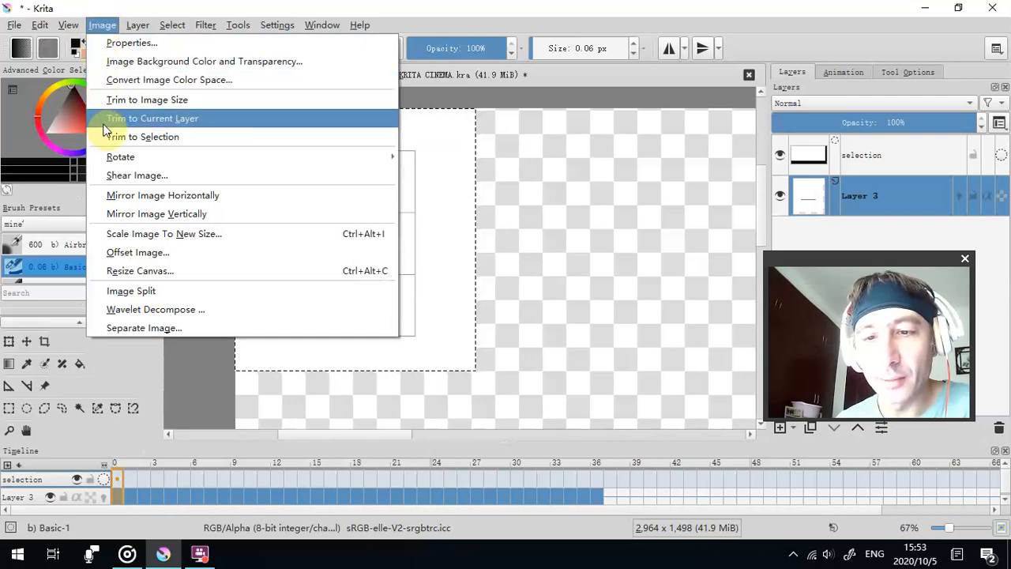
left_click(153, 139)
scroll(381, 177, "down", 1)
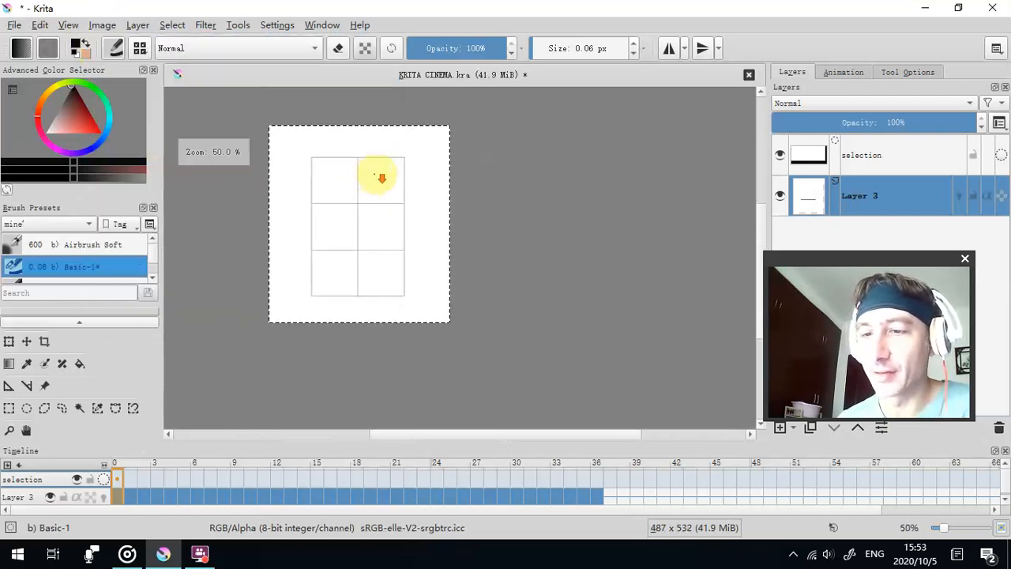
left_click_drag(508, 173, 574, 191)
scroll(508, 210, "up", 2)
scroll(508, 210, "down", 1)
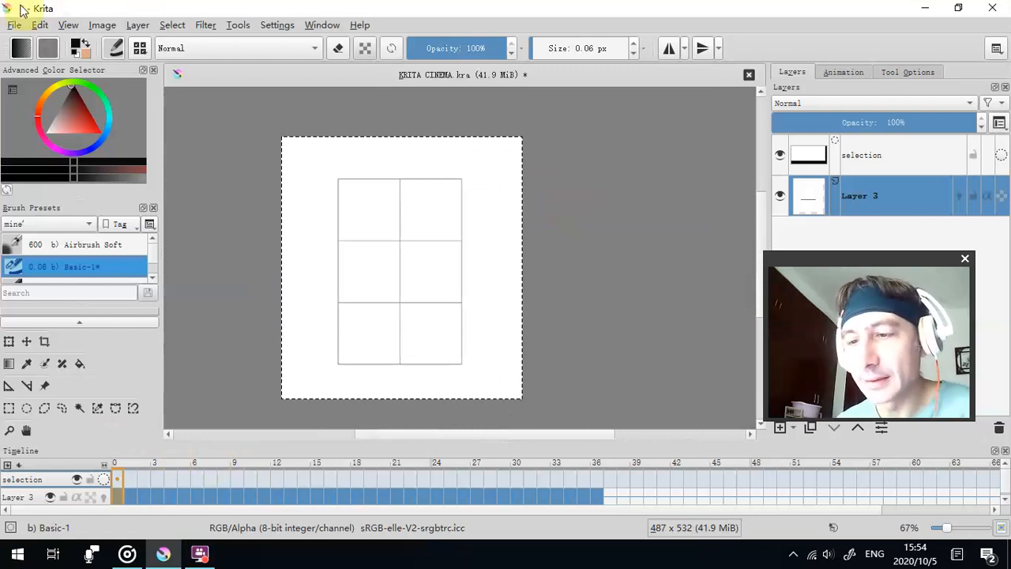
left_click(171, 25)
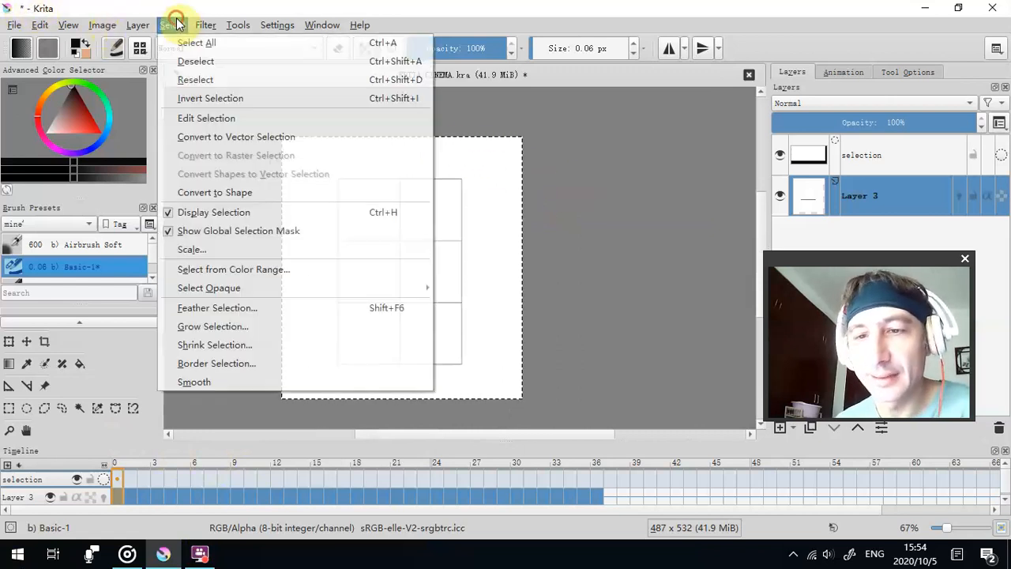
left_click(180, 61)
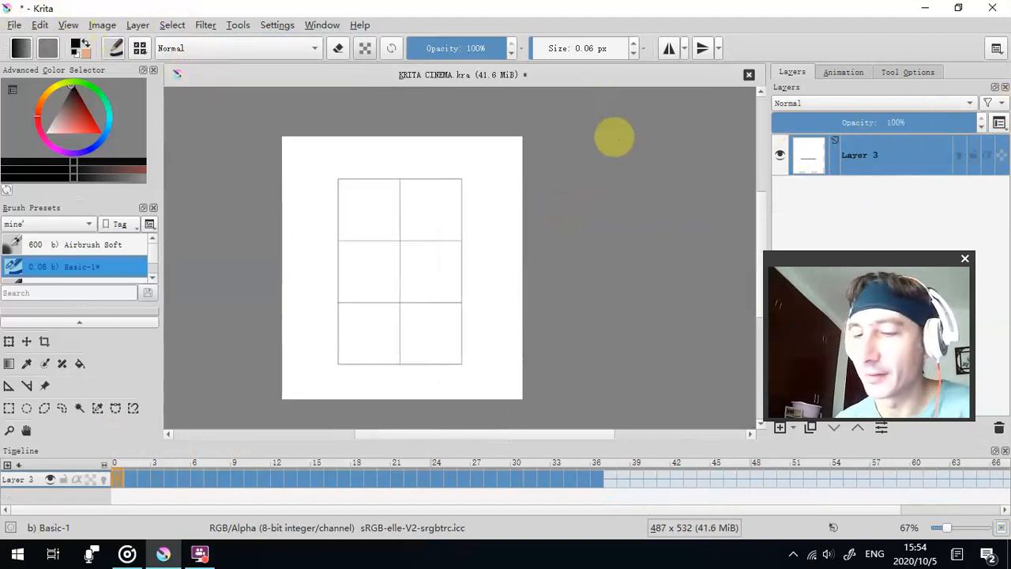
- Scale the whole image to 2487 × 2717 px with constrained proportions and the Bicubic filter
mouse_move(414, 243)
left_mouse_down()
mouse_move(342, 244)
mouse_move(352, 240)
mouse_move(127, 388)
mouse_move(235, 304)
mouse_move(356, 250)
mouse_move(111, 501)
mouse_move(303, 267)
mouse_move(419, 237)
left_mouse_up()
left_click_drag(407, 181, 361, 196)
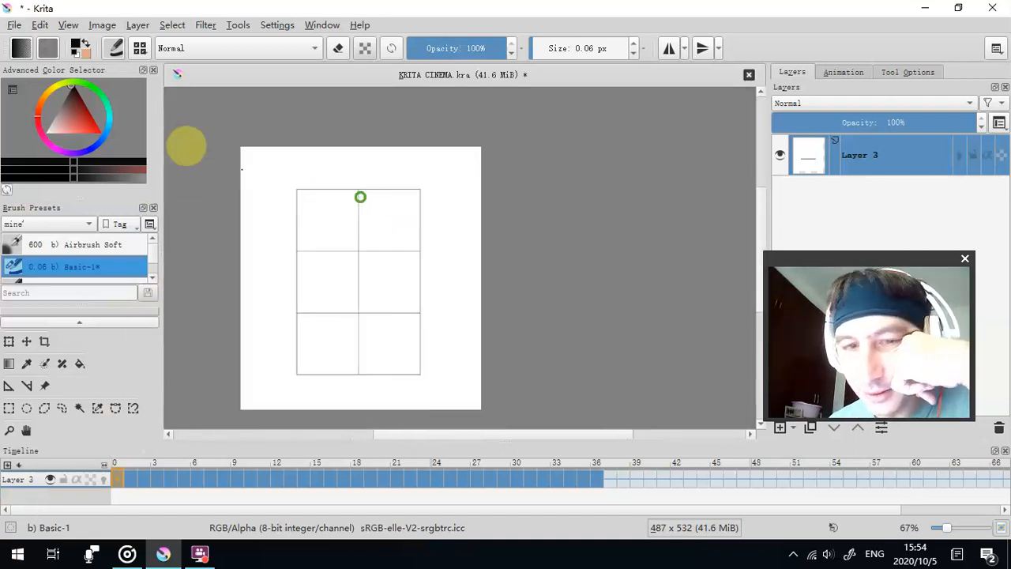
mouse_move(237, 153)
left_mouse_down()
mouse_move(190, 156)
mouse_move(226, 154)
left_mouse_up()
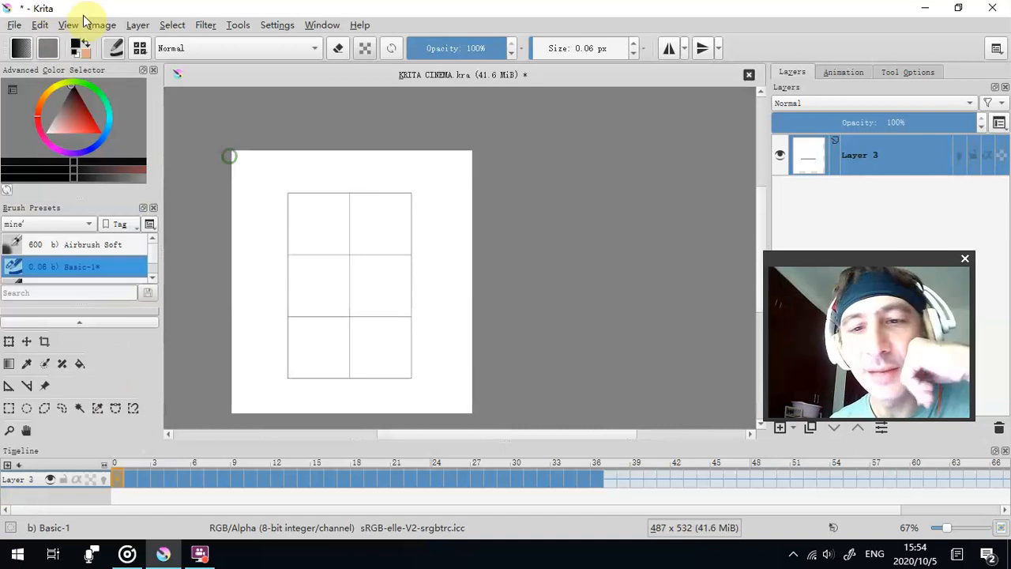
left_click(102, 25)
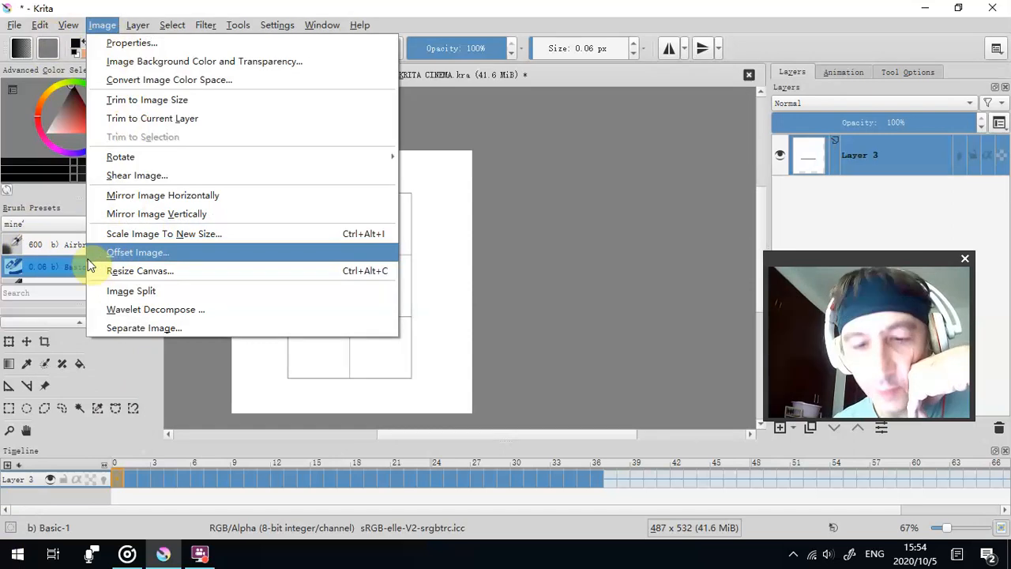
left_click(90, 234)
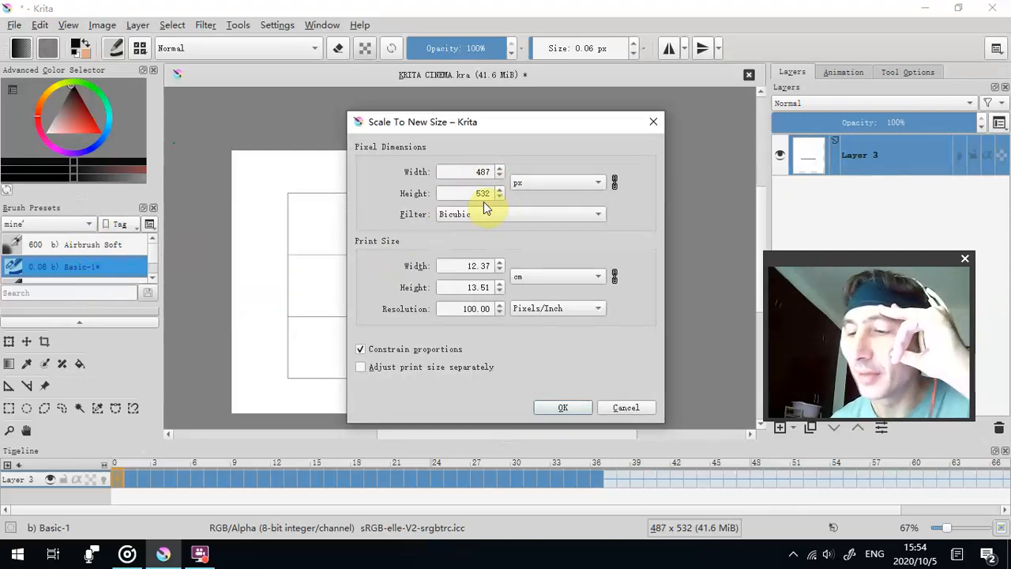
left_click(617, 187)
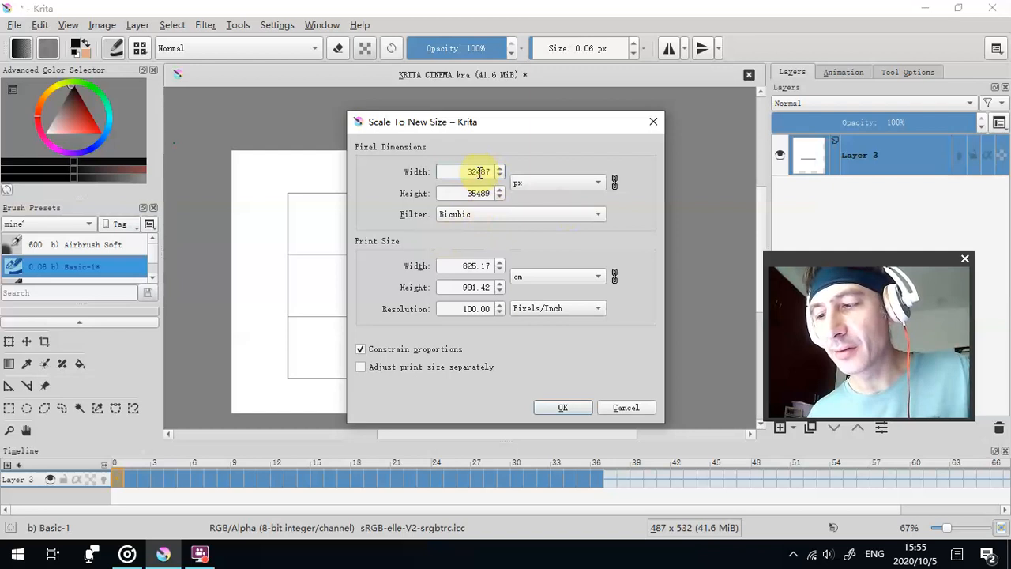
key("BackSpace")
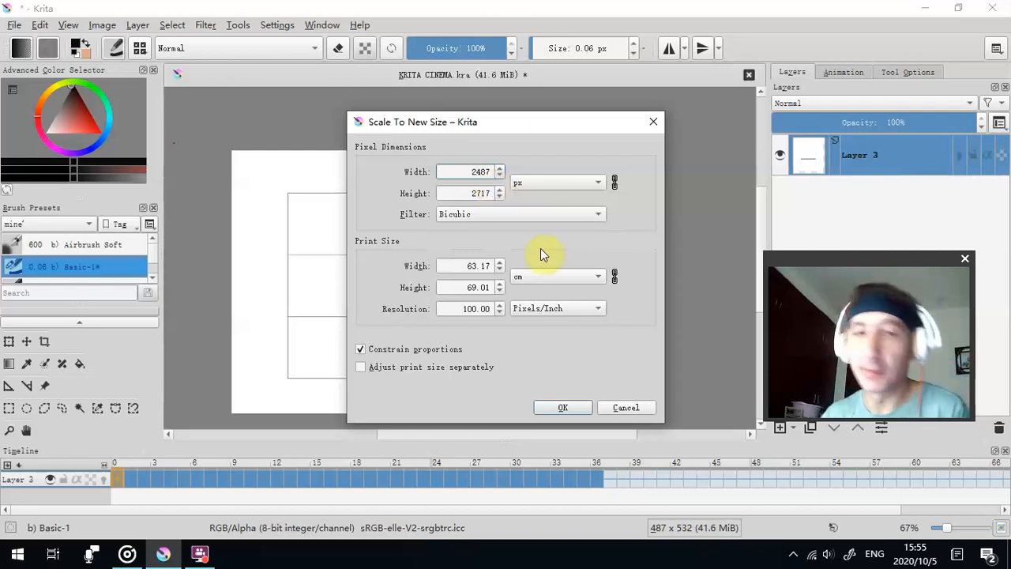
left_click(545, 409)
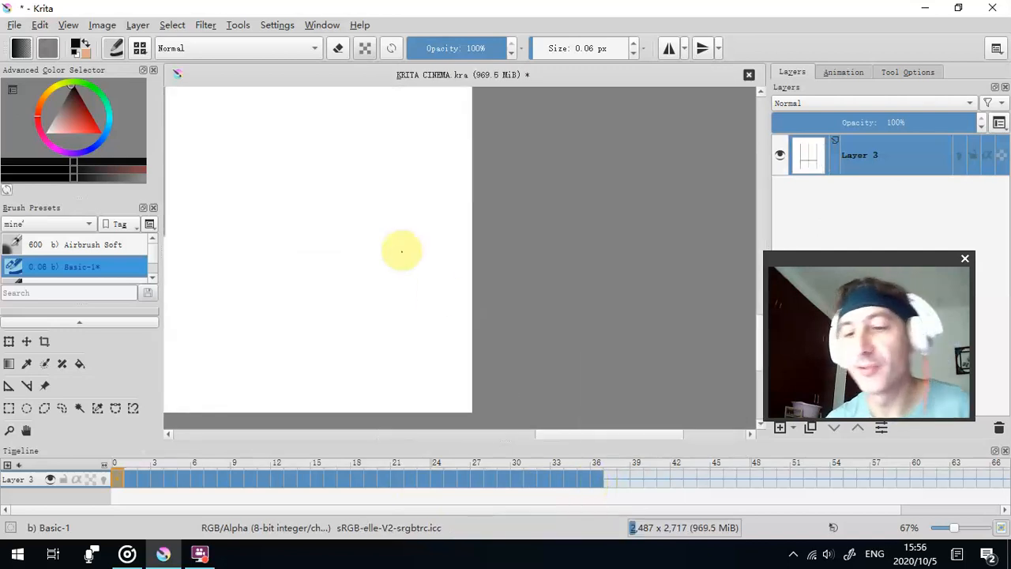
scroll(379, 149, "down", 2)
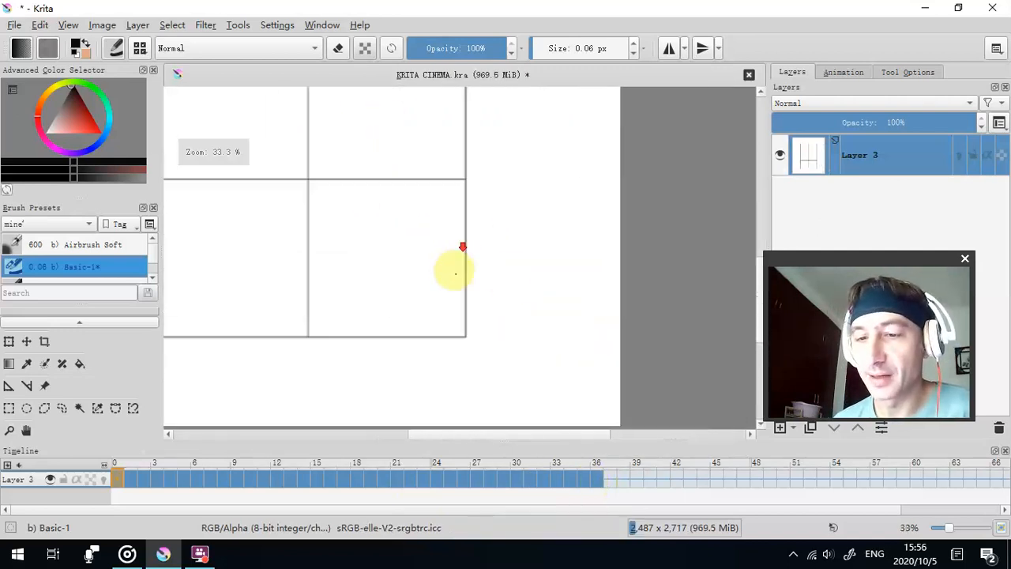
scroll(427, 261, "down", 2)
left_click_drag(434, 348, 462, 380)
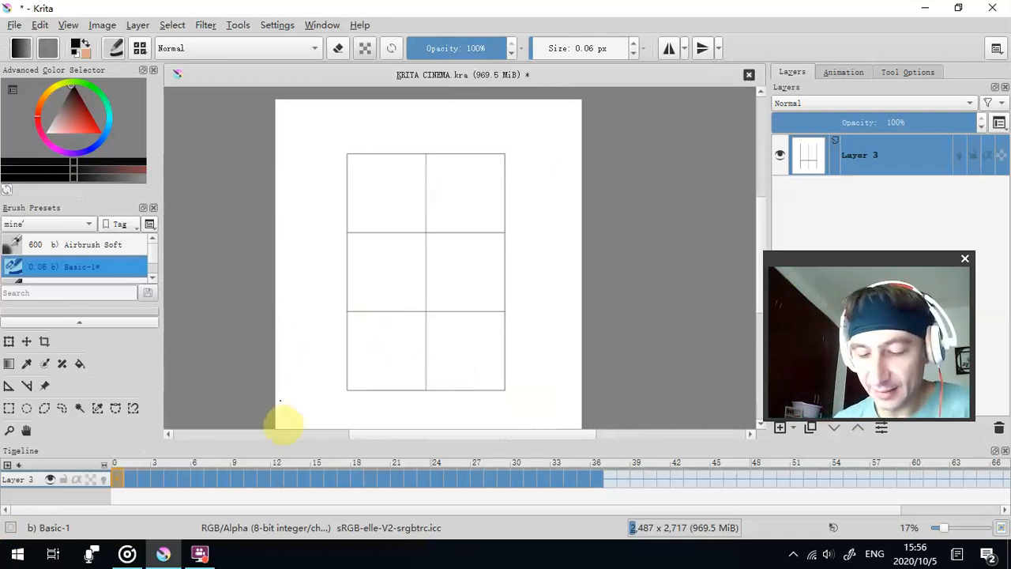
left_click_drag(235, 485, 118, 481)
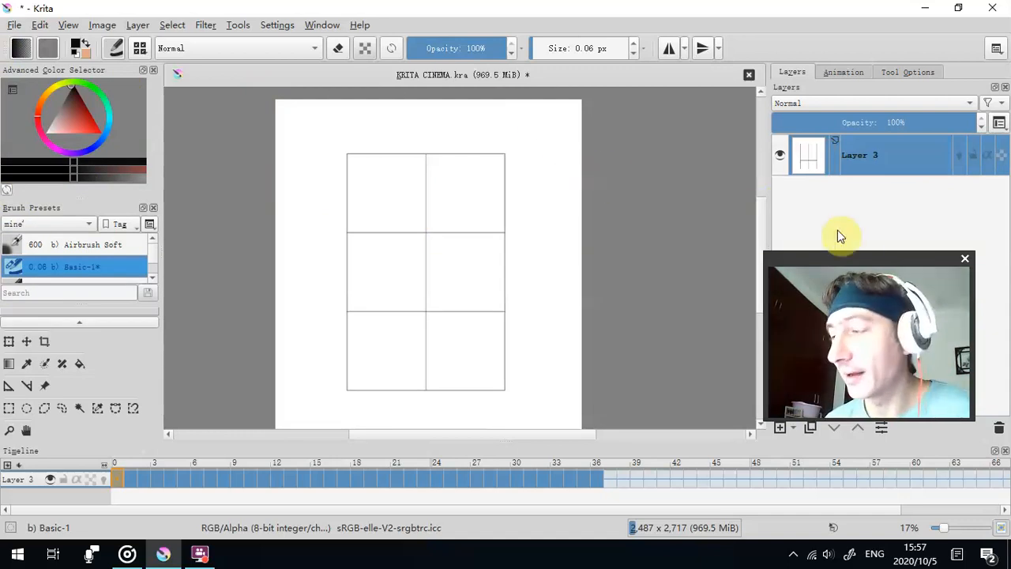
mouse_move(865, 260)
left_mouse_down()
mouse_move(351, 244)
mouse_move(101, 167)
left_mouse_up()
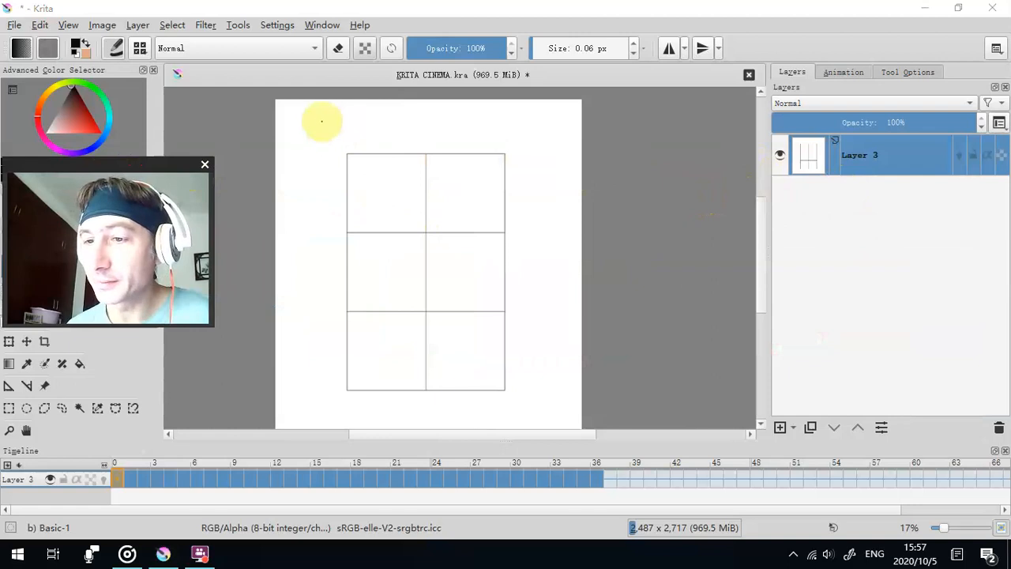
mouse_move(151, 163)
left_mouse_down()
mouse_move(212, 142)
mouse_move(222, 109)
left_mouse_up()
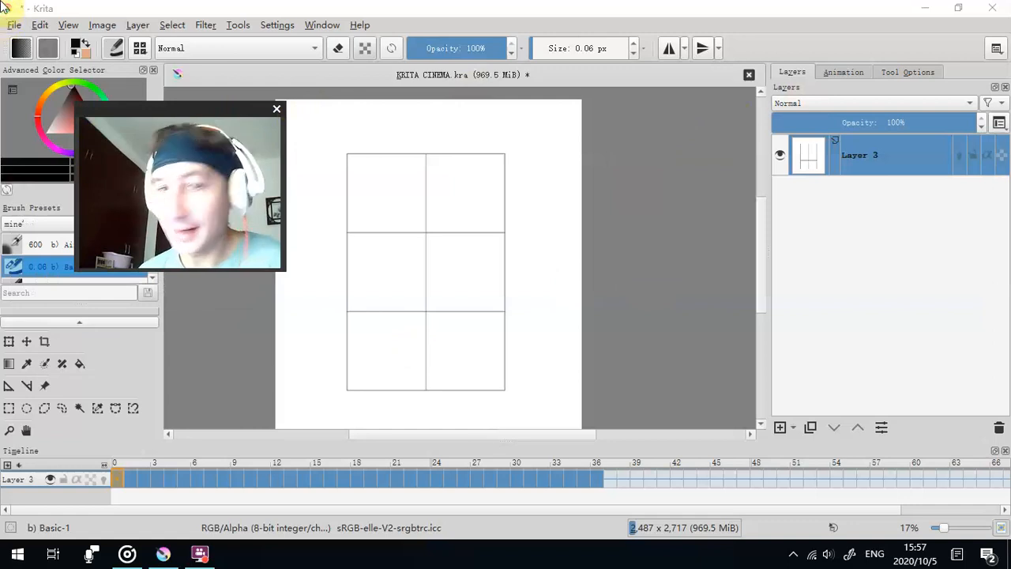
left_click(779, 427)
left_click_drag(150, 109, 671, 70)
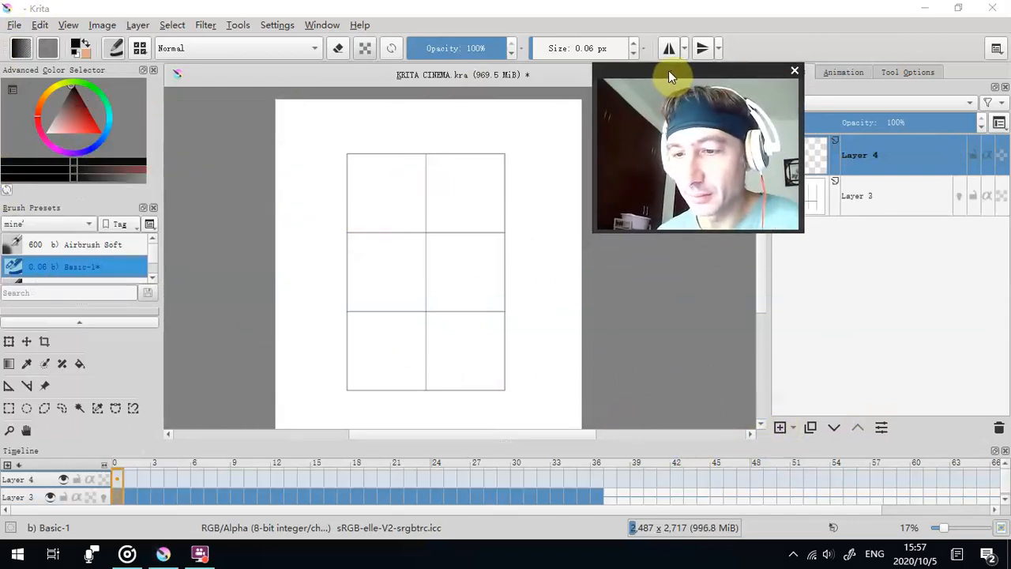
left_click_drag(668, 71, 639, 168)
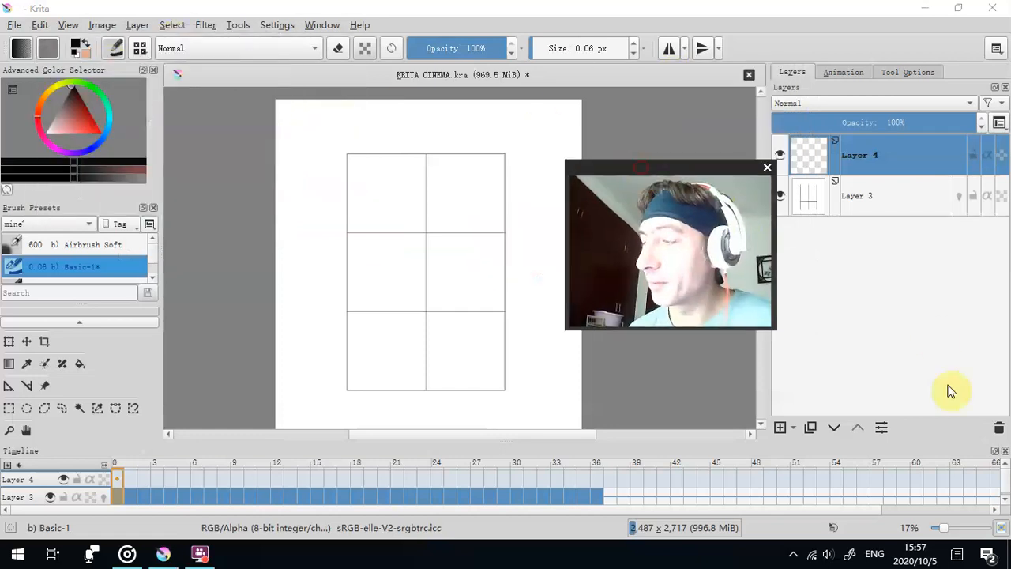
left_click(998, 429)
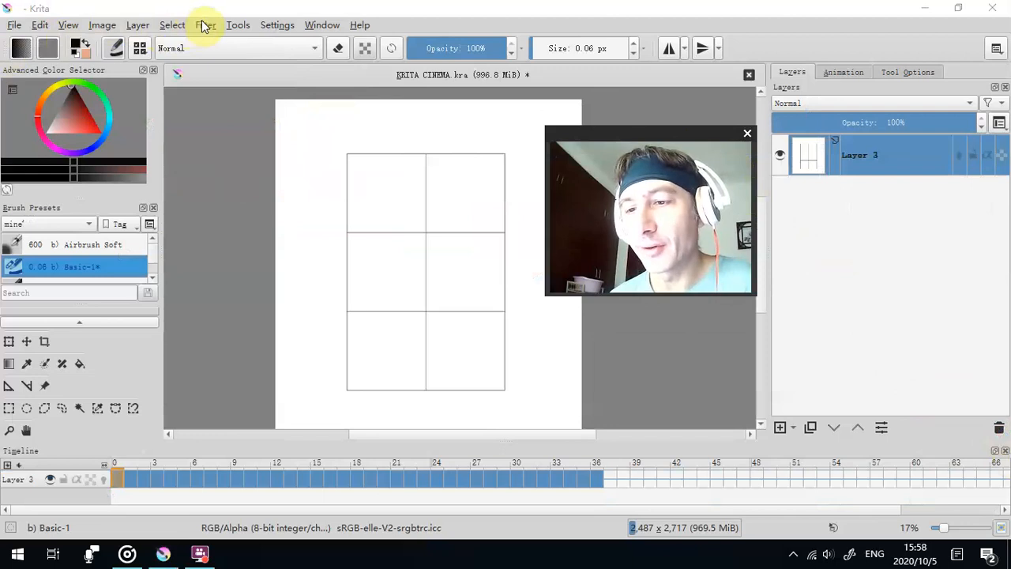
- Add a new paint layer above the wireframe animation layer and fill it entirely with light grey
left_click_drag(620, 134, 45, 195)
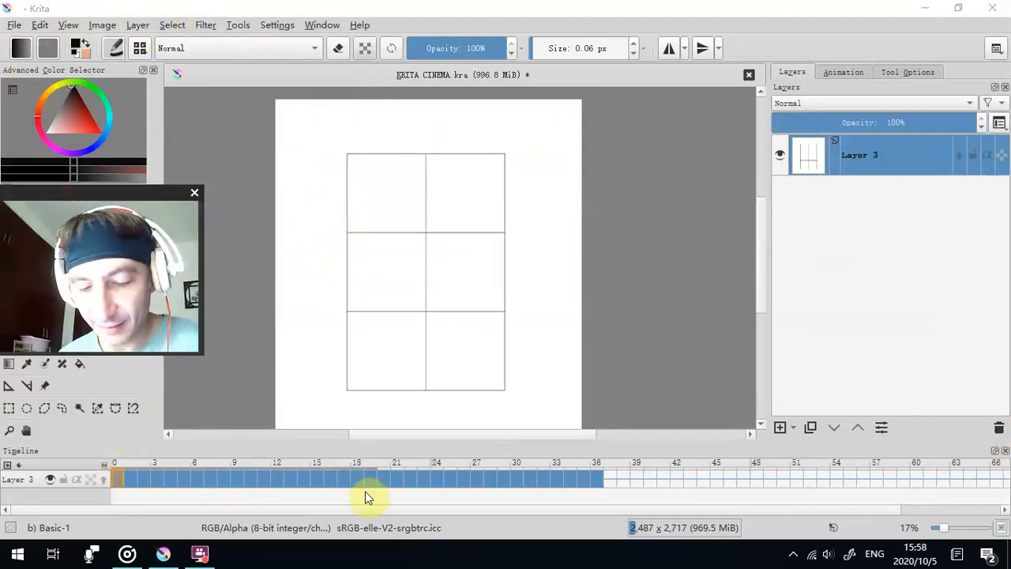
left_click_drag(66, 196, 95, 196)
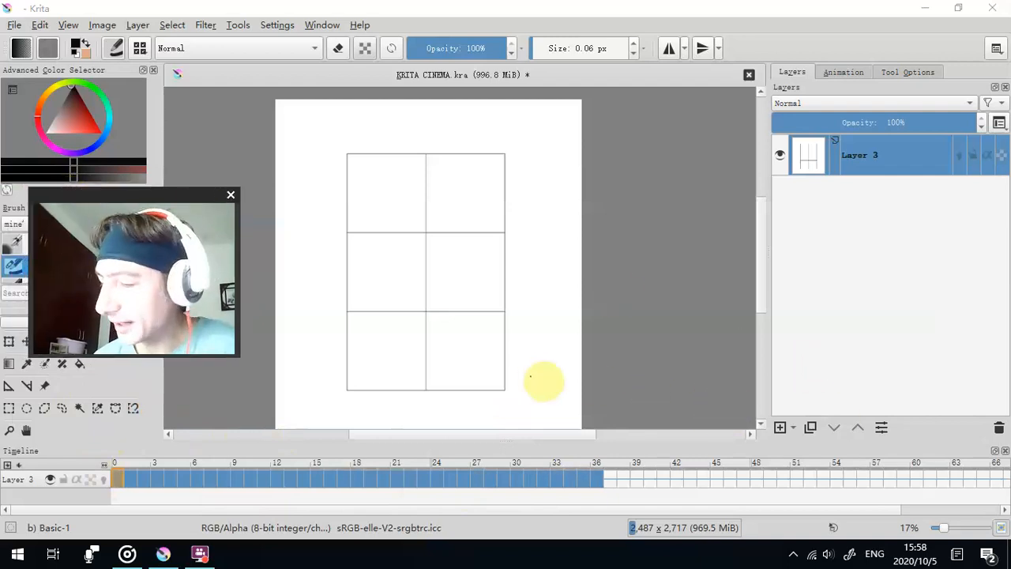
left_click(781, 428)
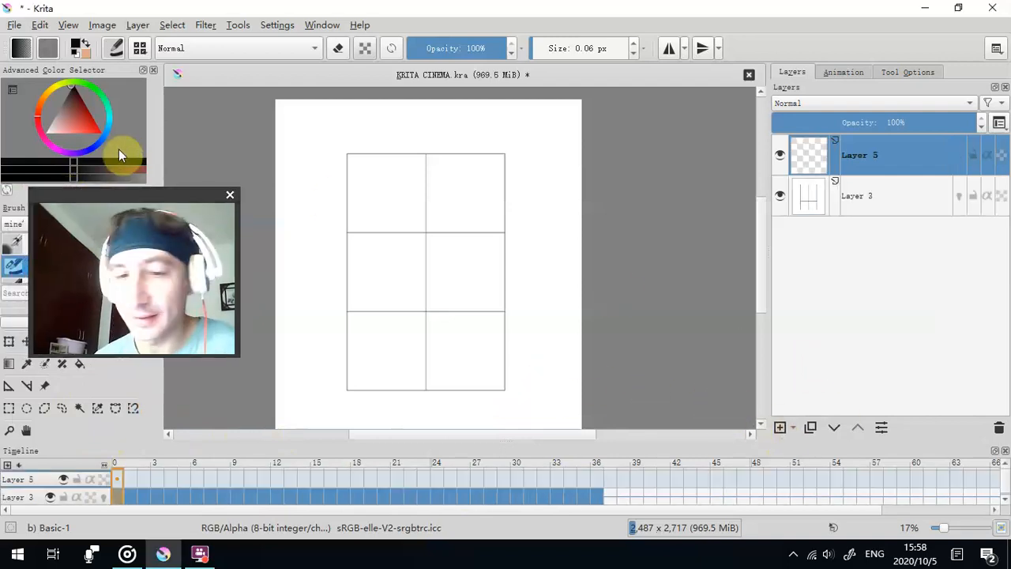
left_click_drag(135, 192, 174, 179)
left_click(39, 135)
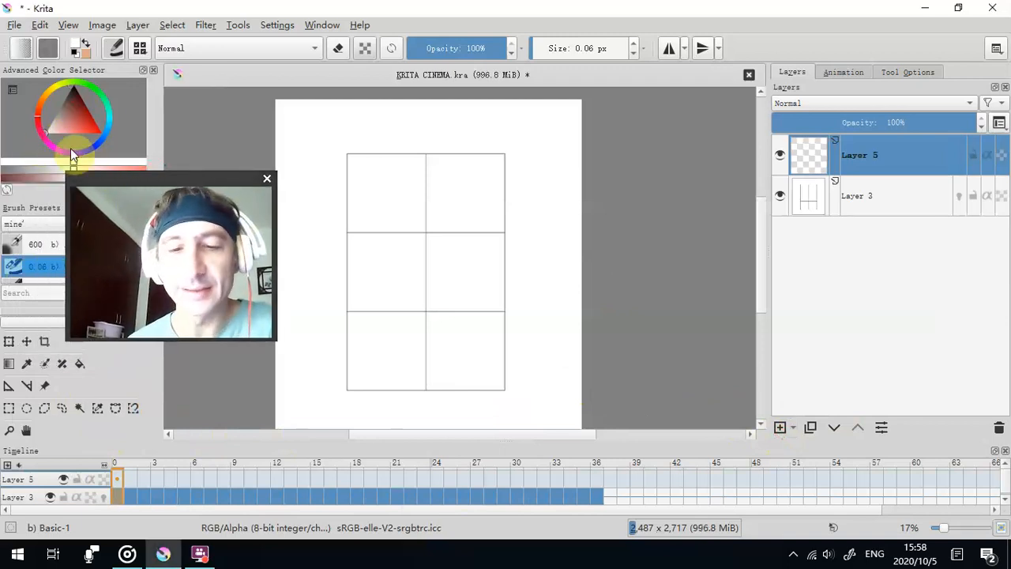
left_click(50, 128)
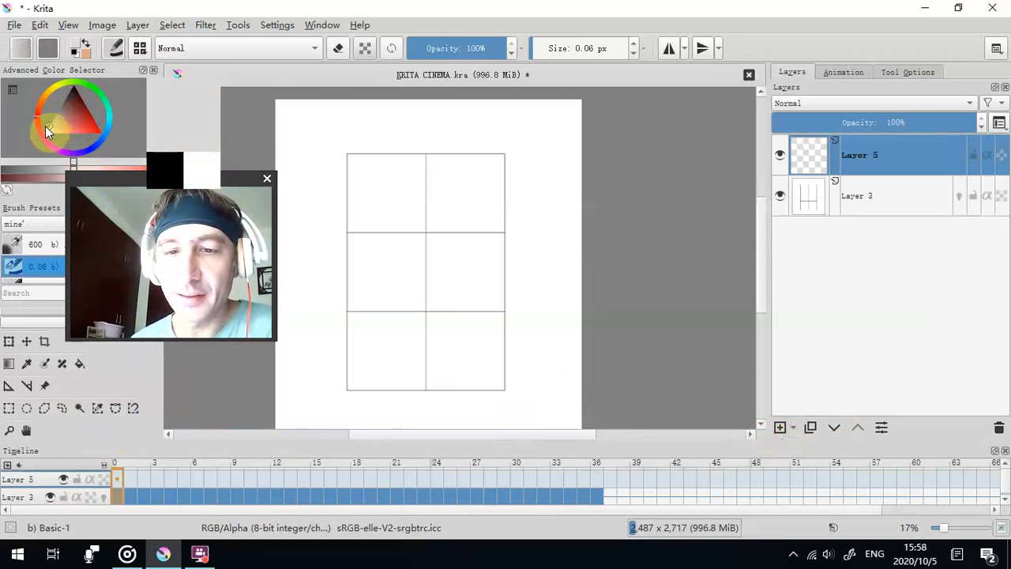
left_click(78, 365)
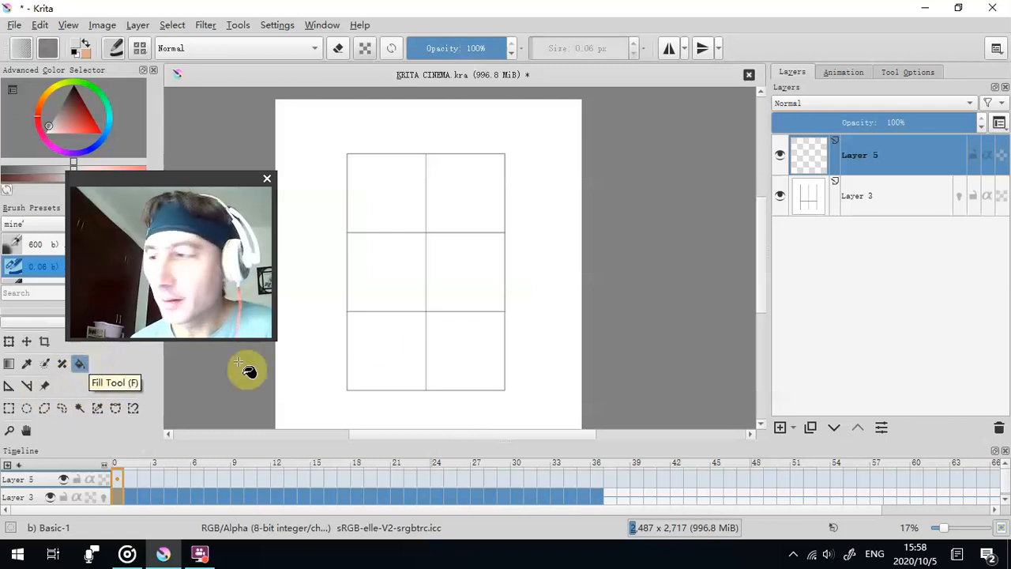
left_click(545, 197)
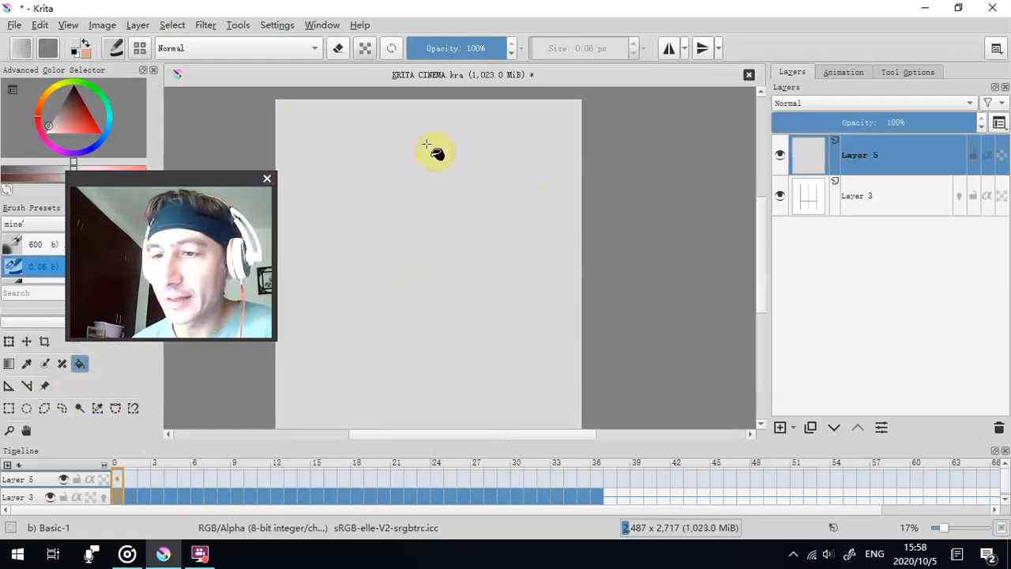
- Set the grey-filled layer's opacity to 86%
left_click(924, 77)
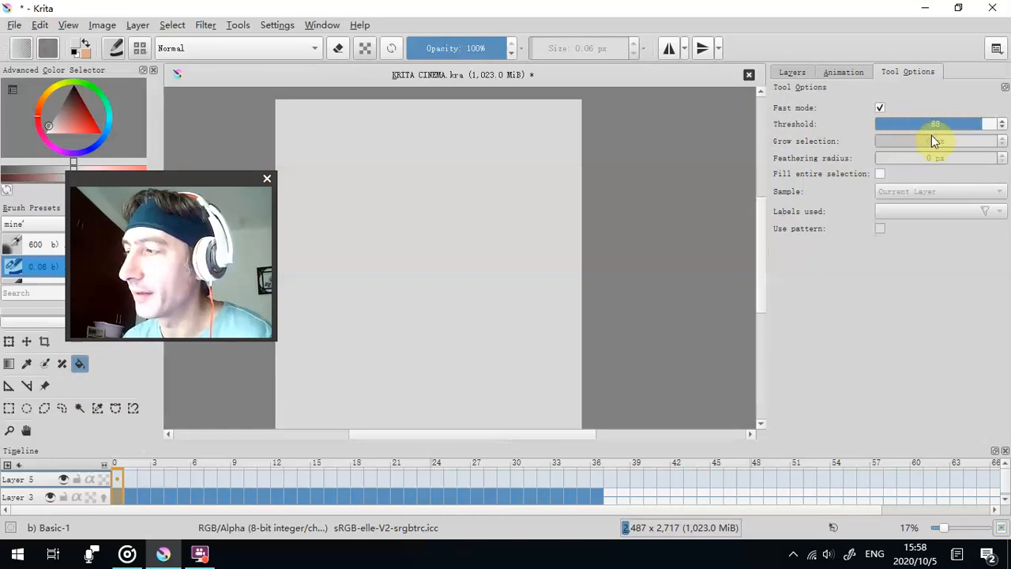
left_click(798, 72)
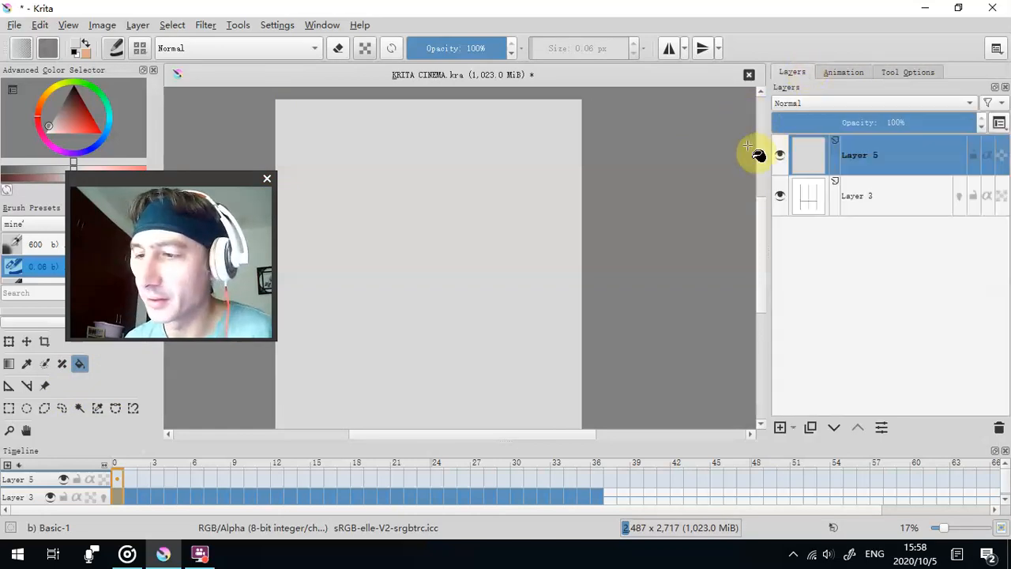
left_click_drag(210, 181, 221, 150)
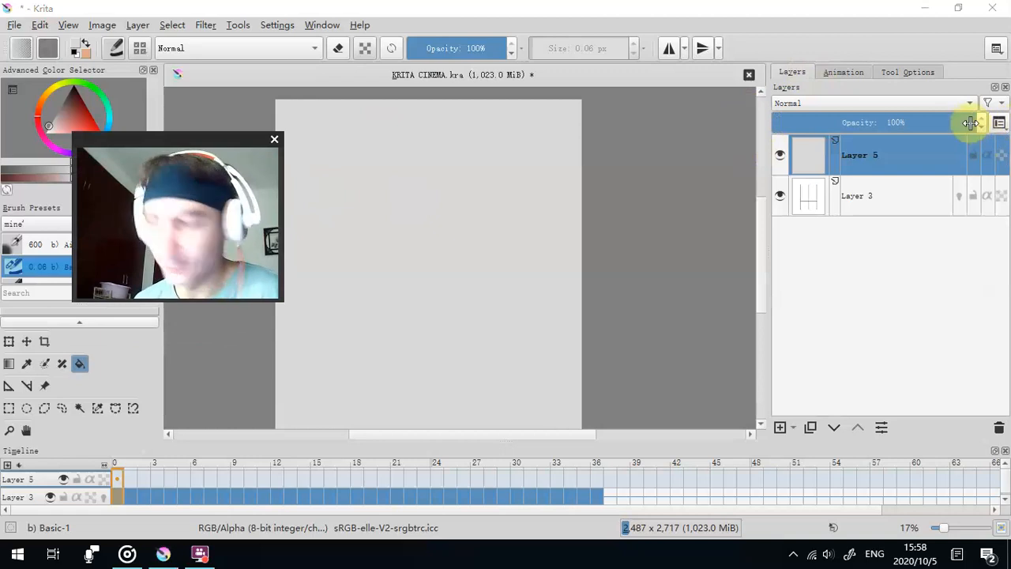
left_click_drag(970, 122, 954, 122)
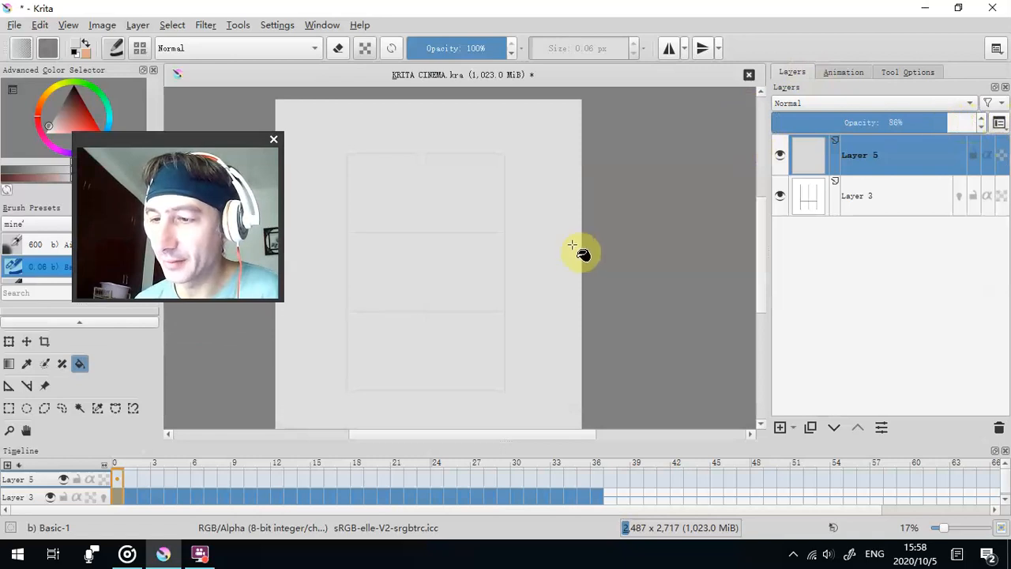
- Examine how clearly the wireframe grid lines show through the grey layer at several zoom levels
scroll(569, 246, "up", 2)
left_click_drag(569, 248, 747, 260)
scroll(634, 239, "down", 1)
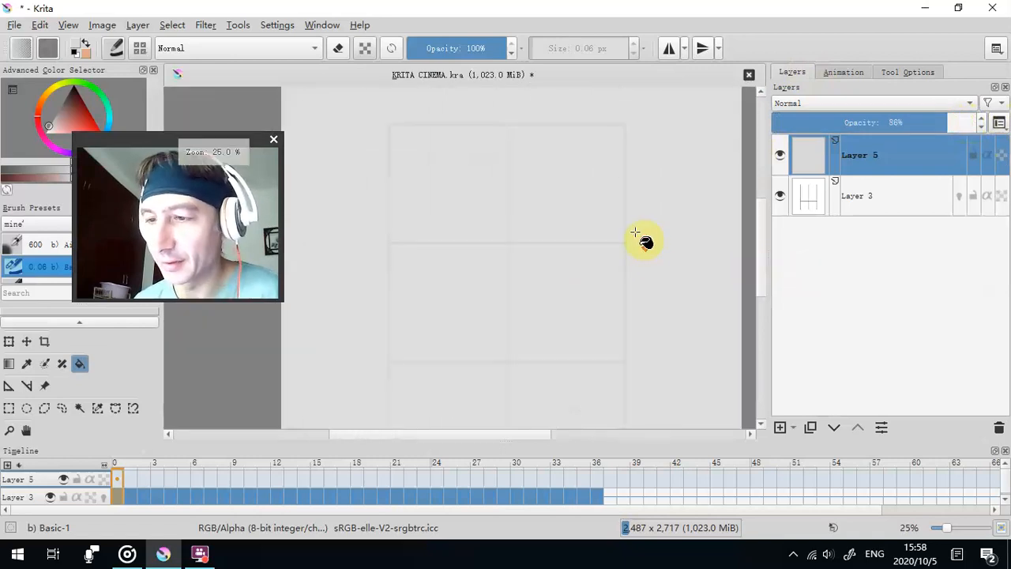
left_click_drag(653, 244, 605, 256)
scroll(606, 255, "down", 1)
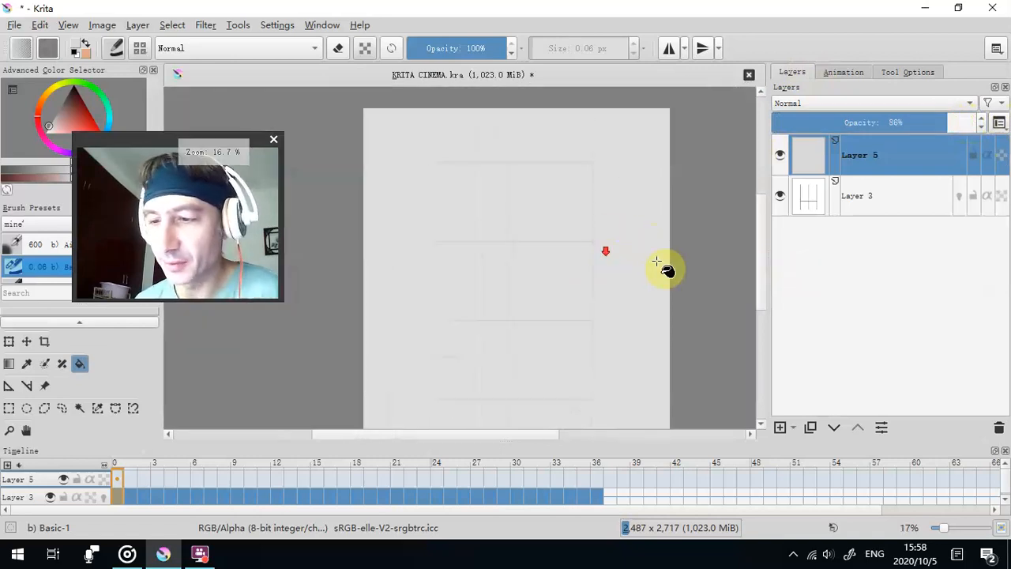
left_click_drag(700, 274, 623, 266)
scroll(614, 271, "up", 2)
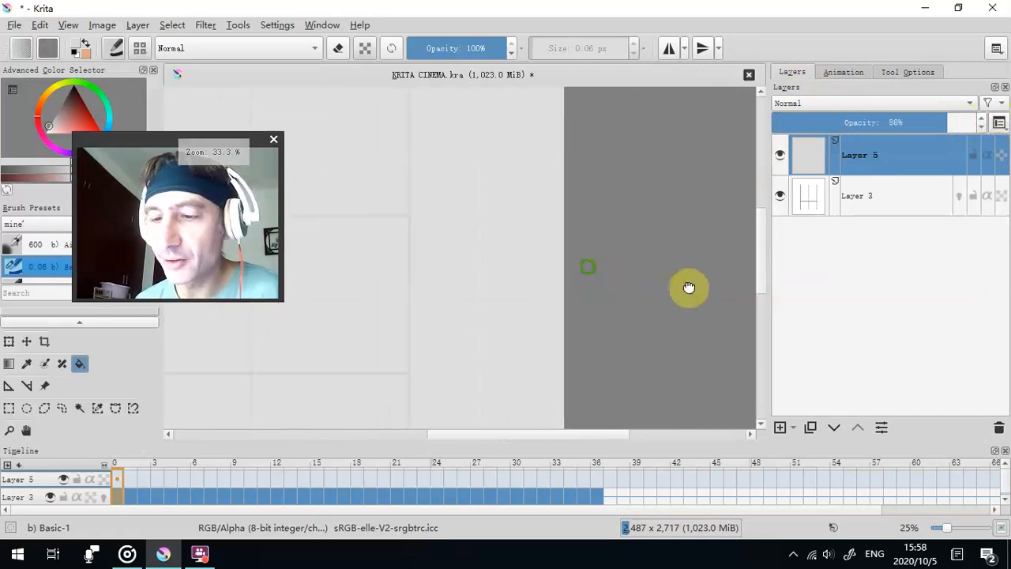
scroll(482, 280, "down", 3)
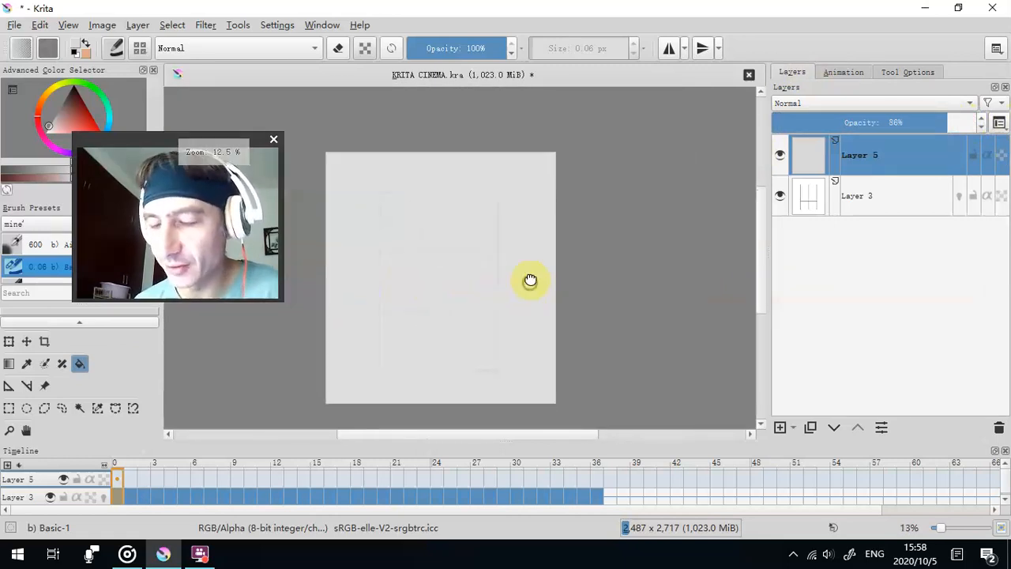
scroll(553, 269, "up", 1)
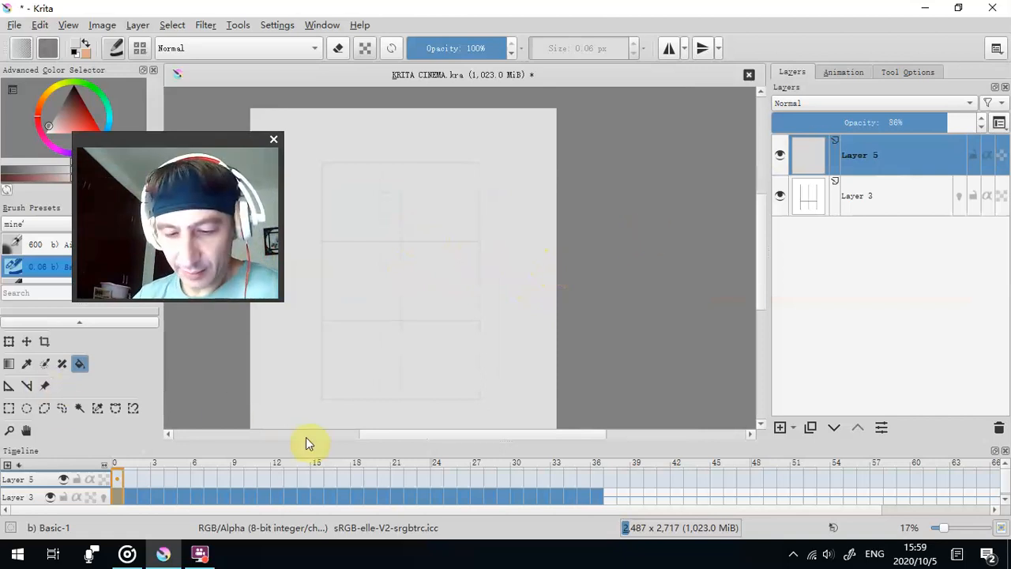
- Enlarge the timeline's height so that both layers' frame rows have room
left_click_drag(312, 440, 311, 395)
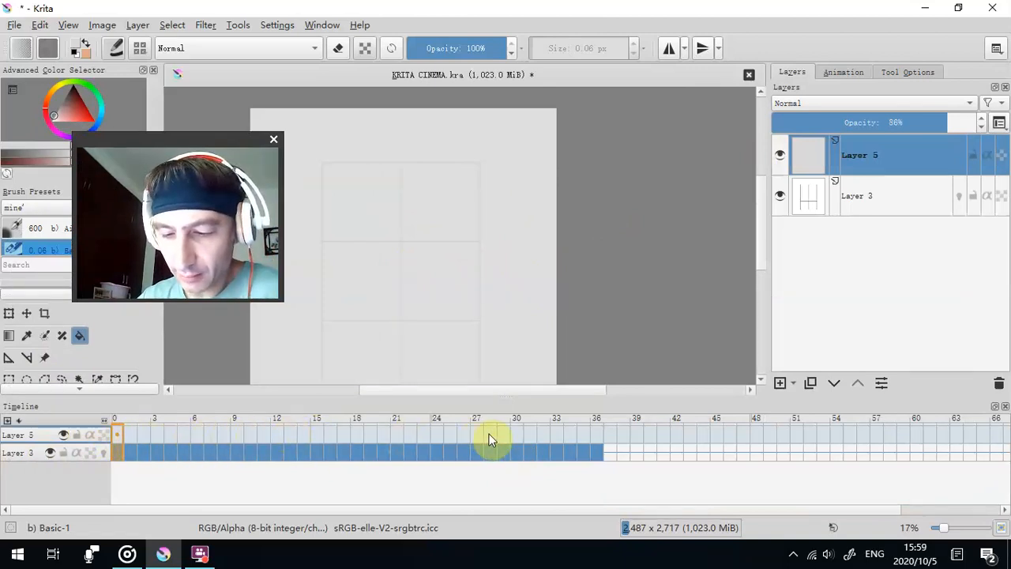
left_click_drag(194, 138, 838, 254)
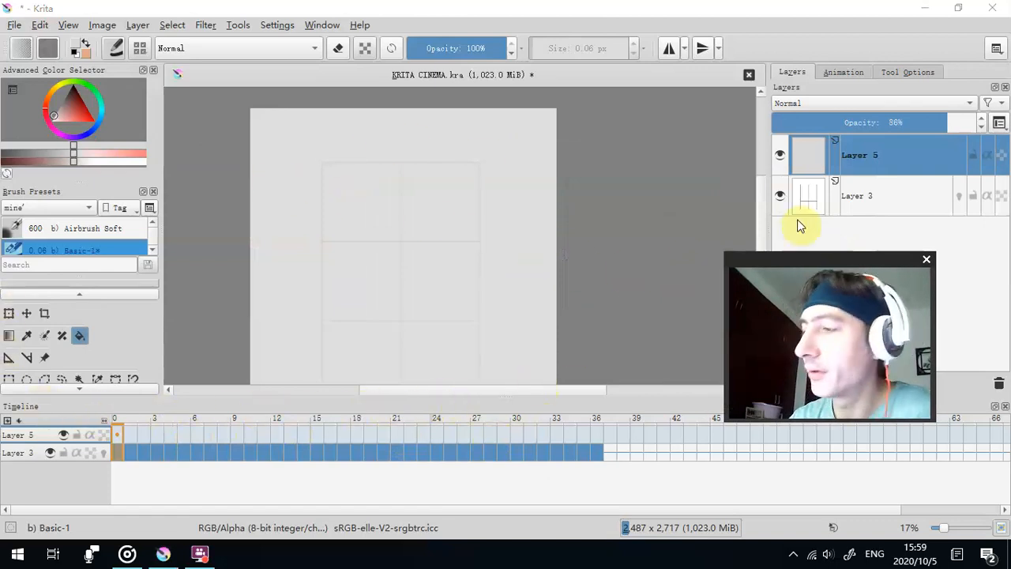
left_click_drag(800, 258, 615, 171)
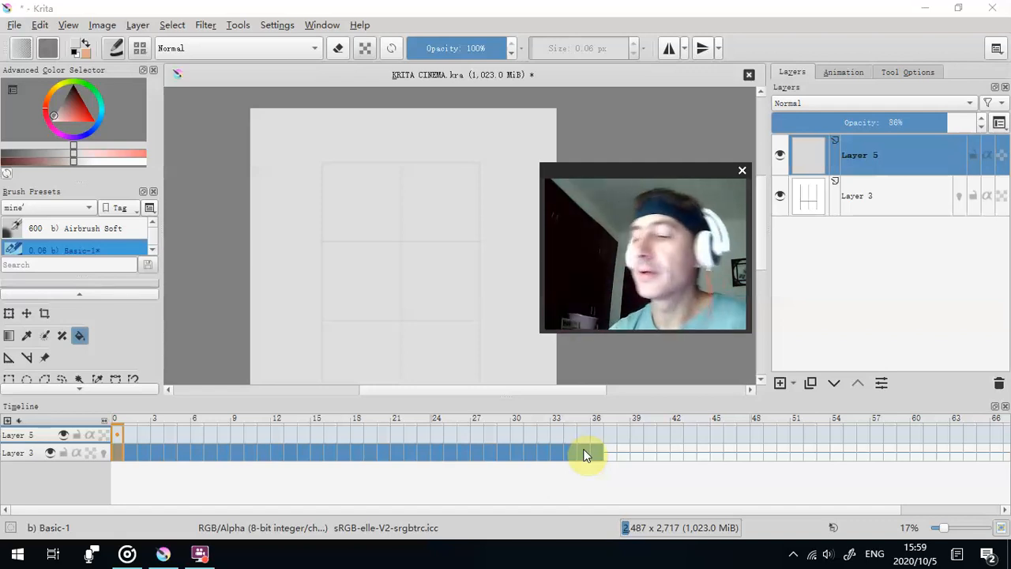
scroll(348, 172, "up", 1)
scroll(348, 172, "up", 1)
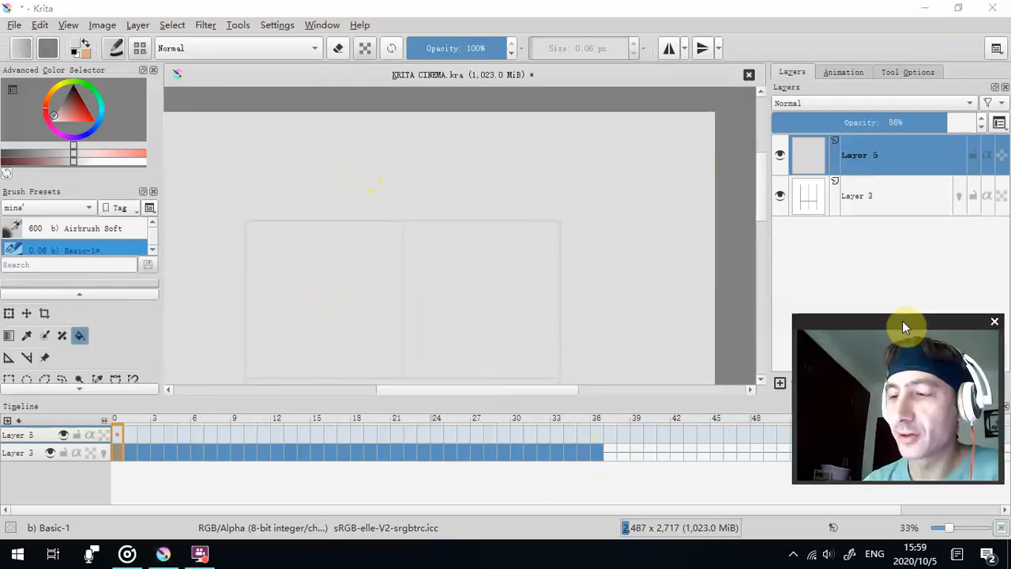
- Compare the whole wireframe grid with the grey-filled layer hidden and shown again
scroll(494, 244, "down", 1)
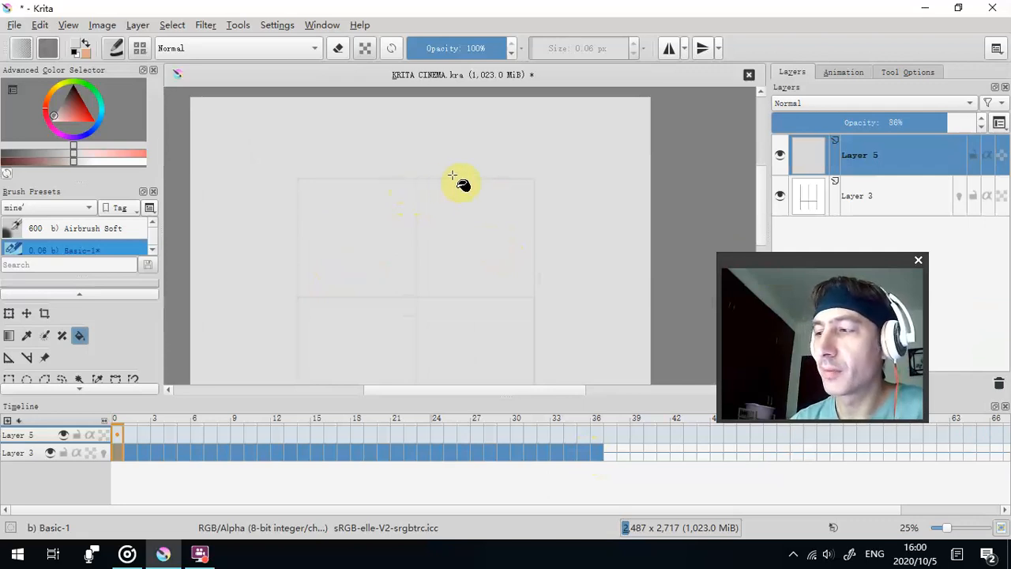
scroll(500, 169, "down", 1)
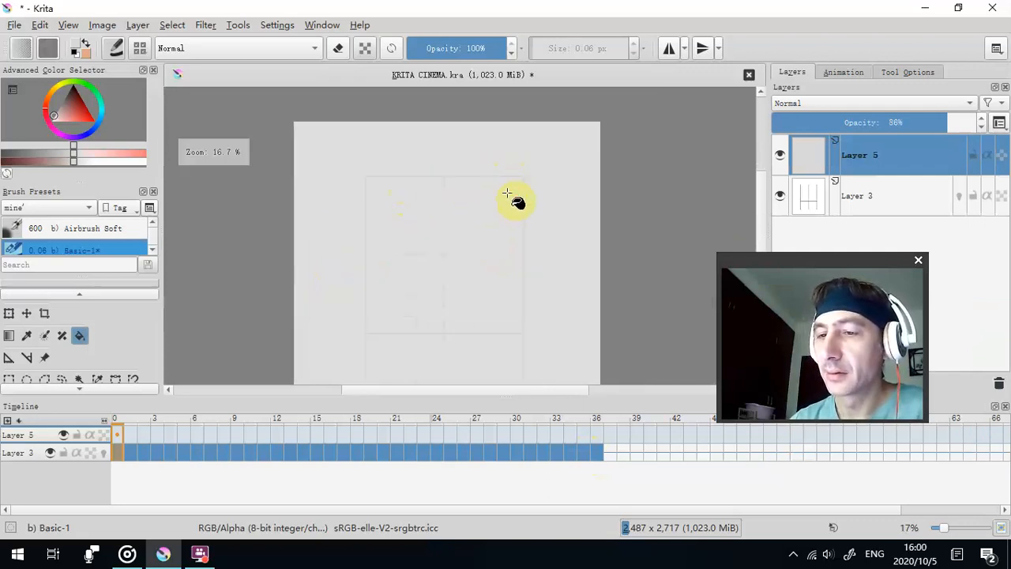
left_click_drag(551, 235, 497, 229)
scroll(512, 202, "down", 1)
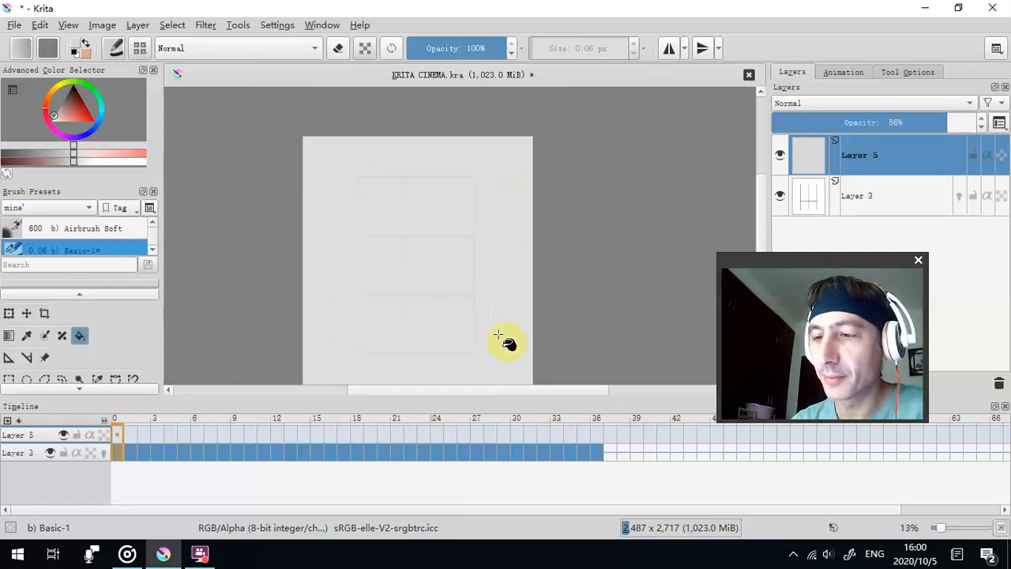
left_click(779, 158)
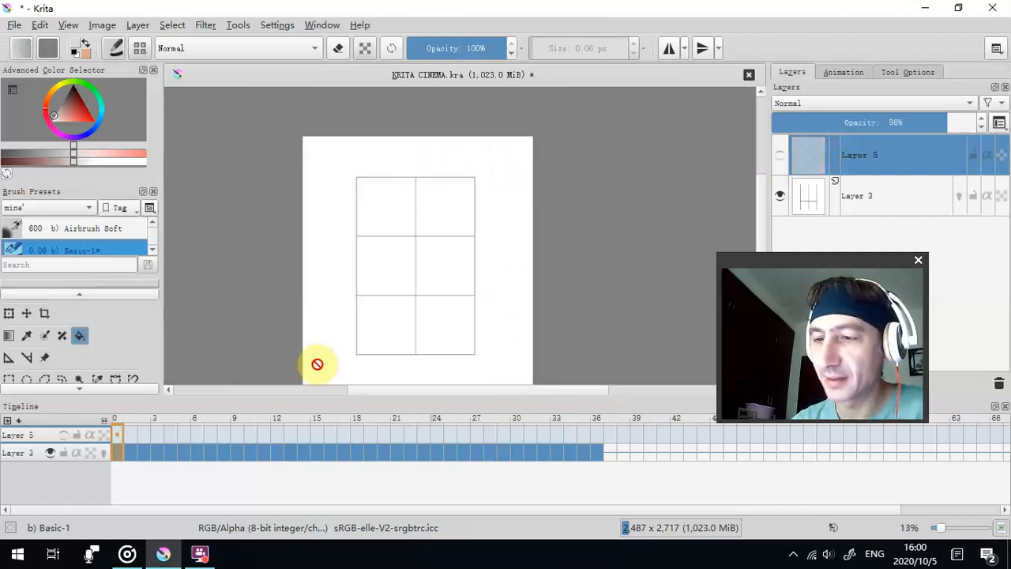
left_click(781, 157)
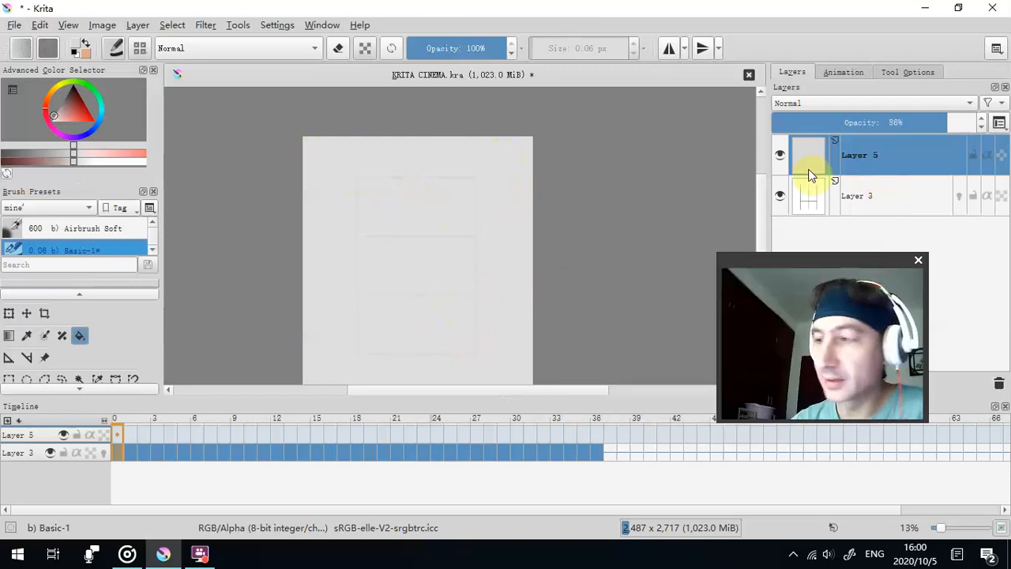
- Delete the grey-filled layer above the wireframe animation layer
left_click(999, 382)
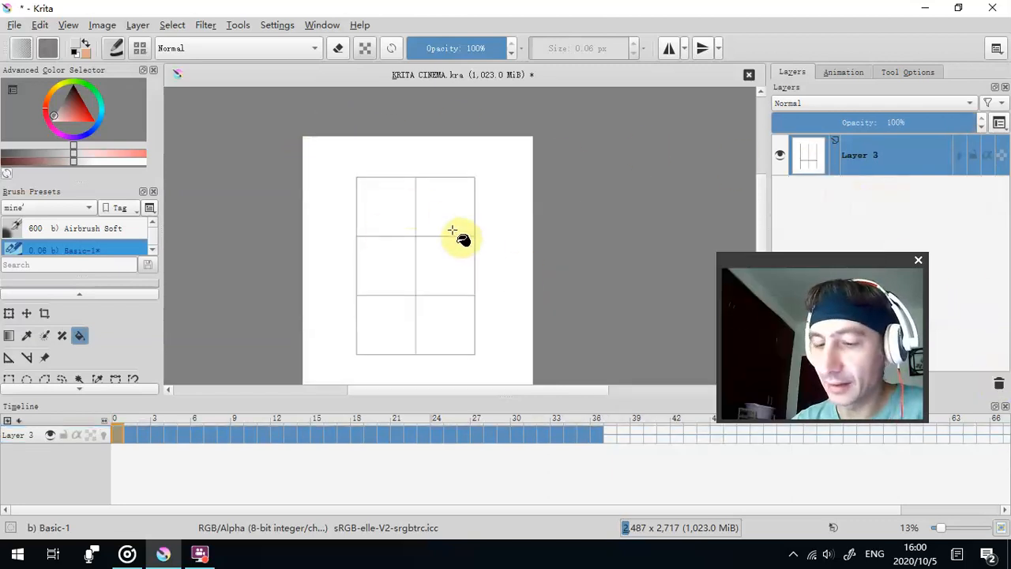
scroll(461, 237, "down", 1)
left_click_drag(570, 209, 539, 209)
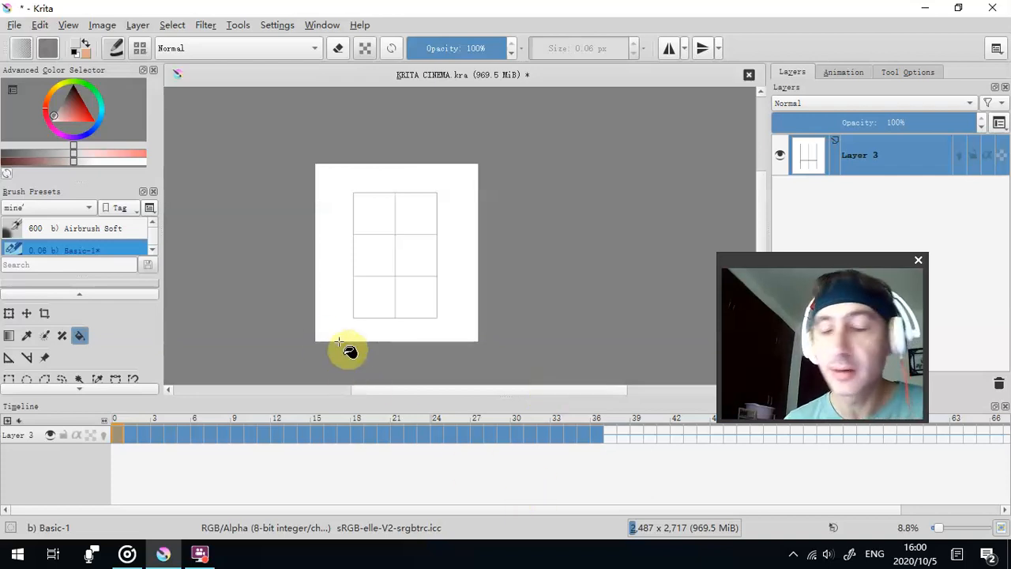
left_click_drag(782, 265, 607, 171)
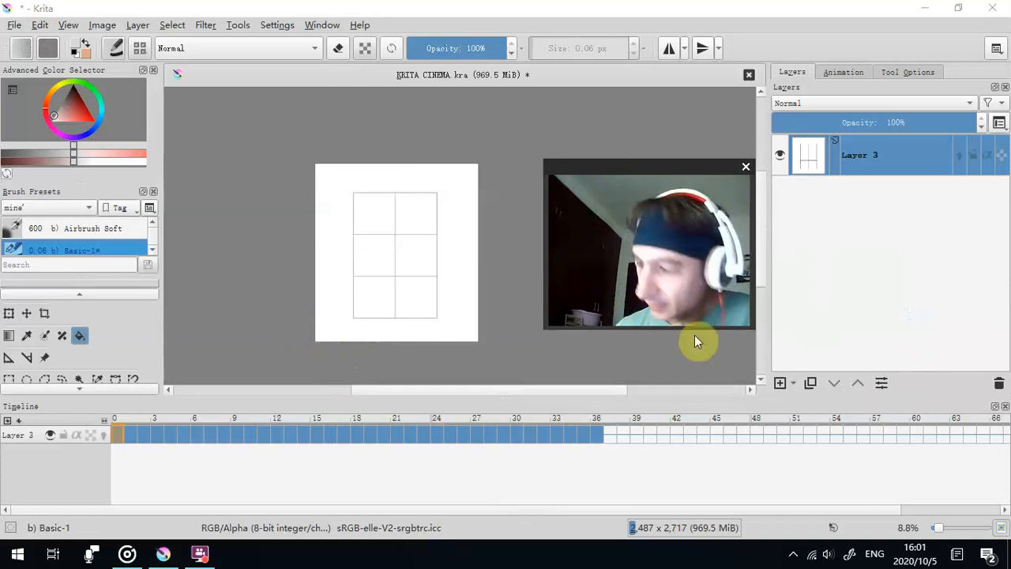
left_click(780, 383)
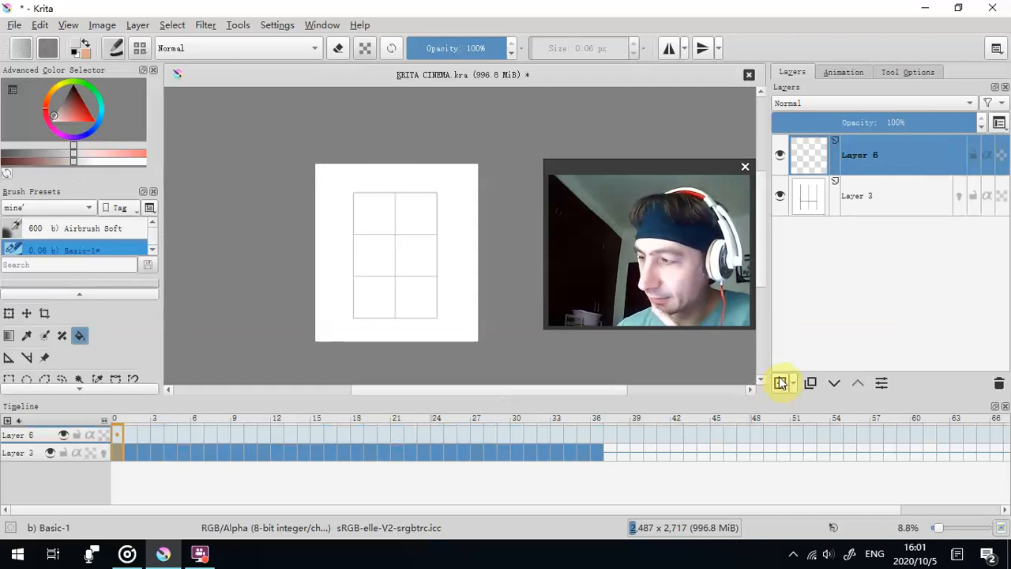
left_click(999, 383)
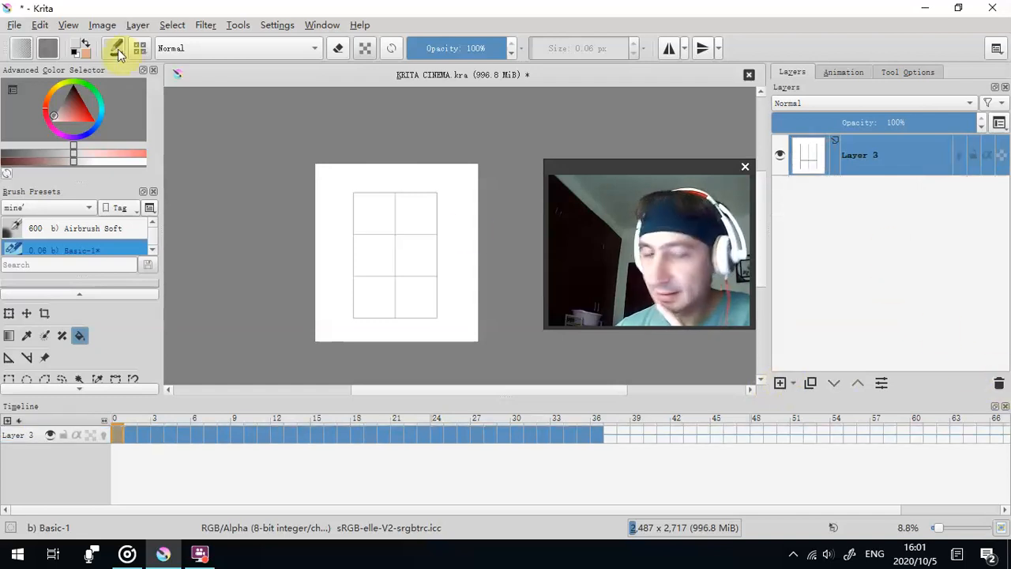
- Try resizing the canvas to 3487 px wide without constrained proportions, and undo the resize
left_click(101, 25)
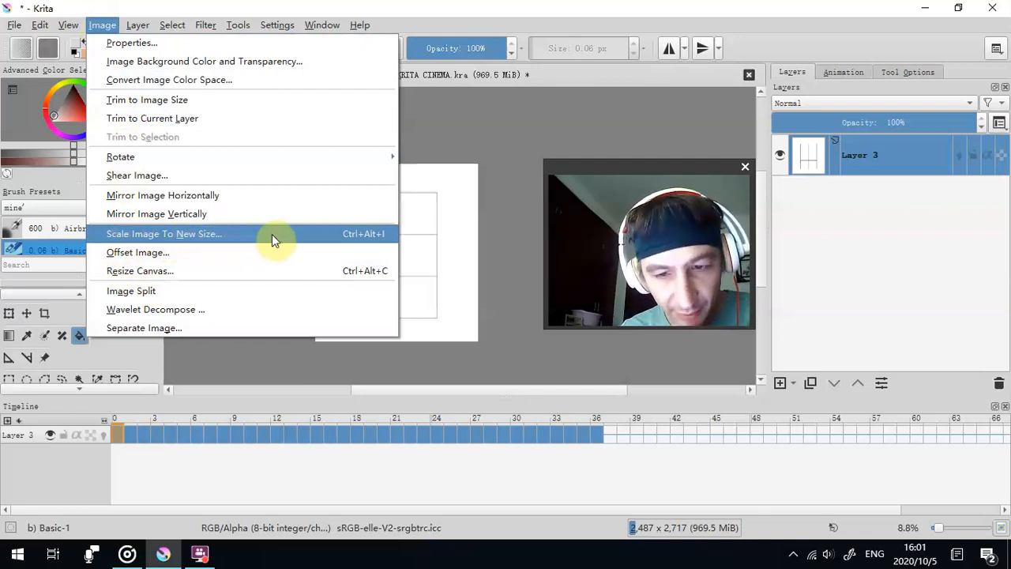
left_click(179, 274)
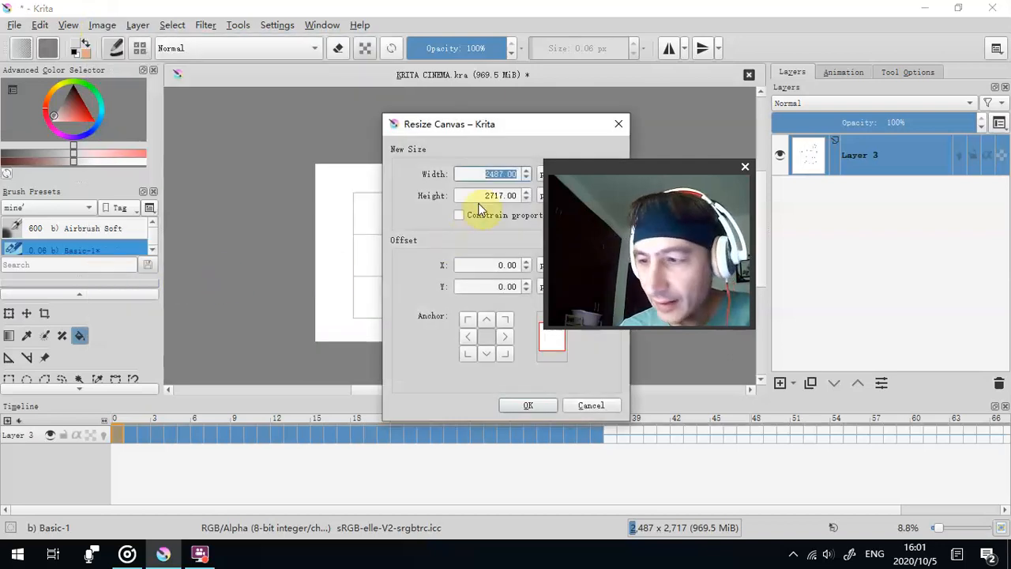
left_click_drag(529, 134, 214, 200)
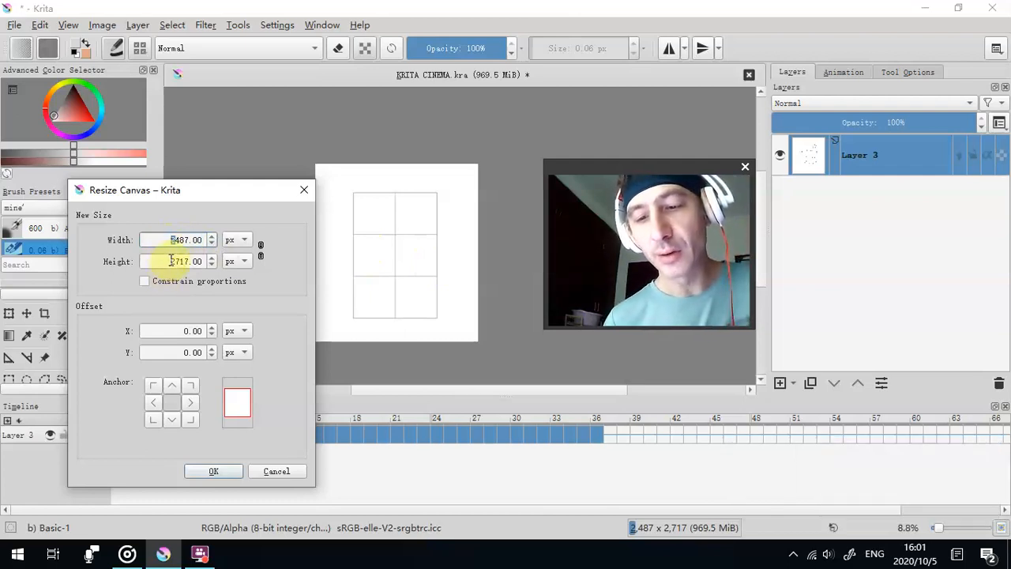
left_click(214, 471)
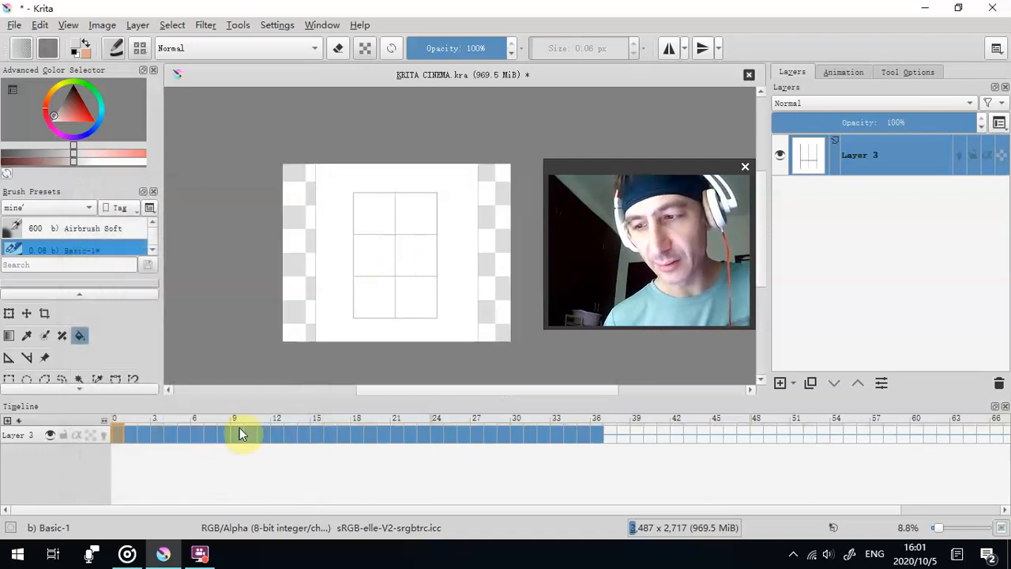
left_click(38, 30)
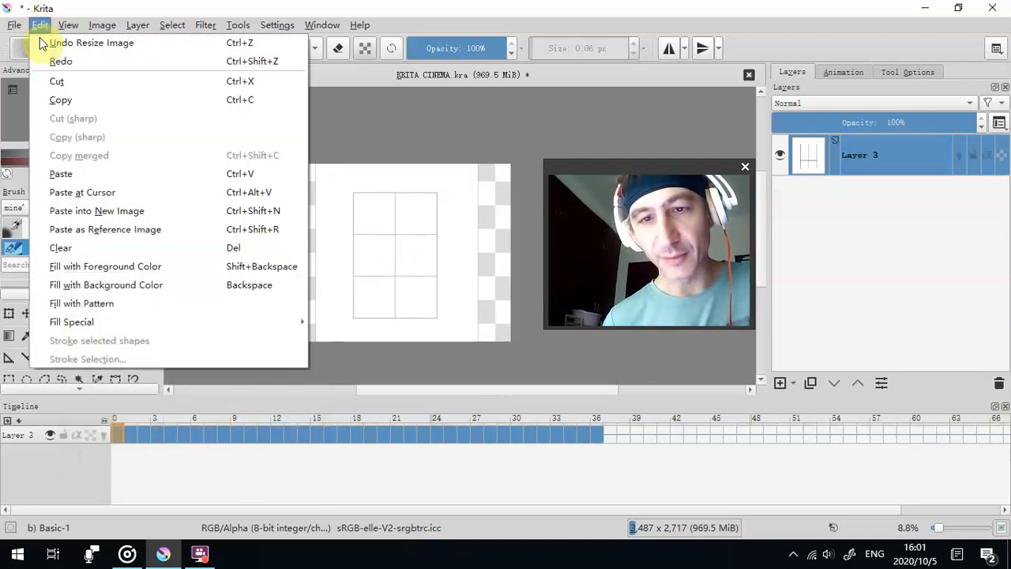
left_click(68, 43)
- Resize the canvas to 4487 px wide with constrained proportions, adding empty space all around the wireframe page
left_click(98, 29)
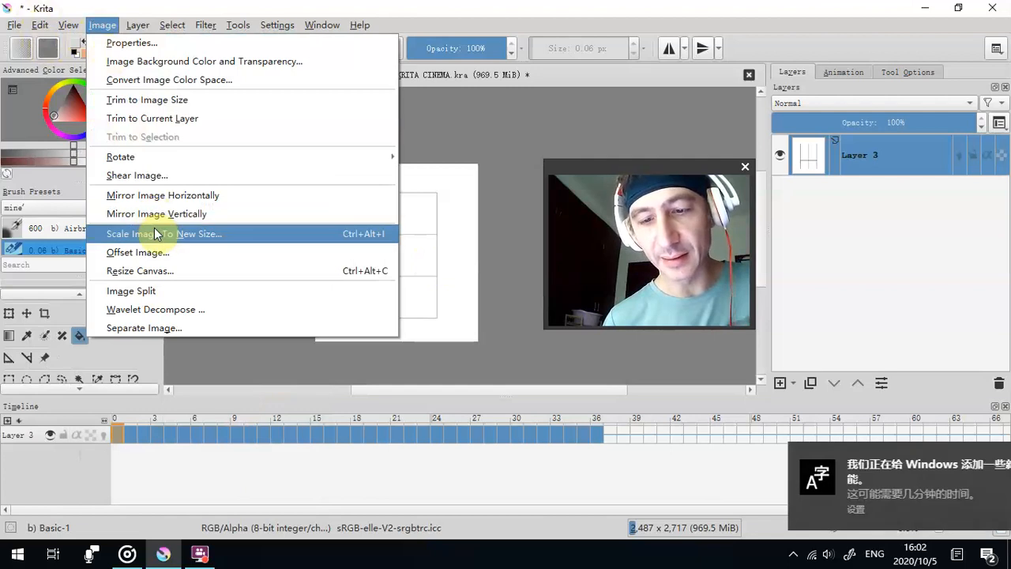
left_click(154, 271)
left_click_drag(518, 142, 330, 131)
left_click(385, 171)
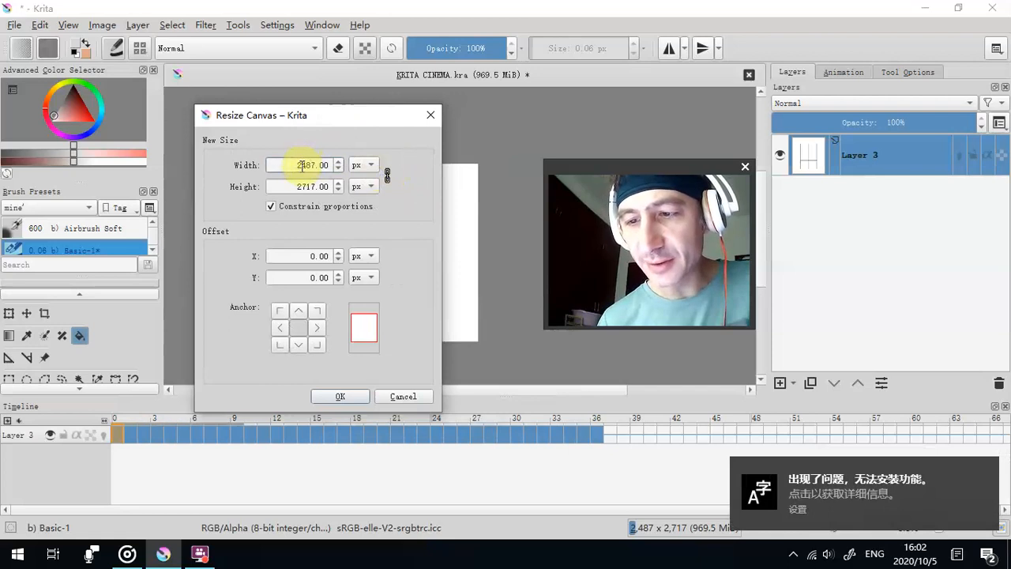
type("4")
left_click(340, 397)
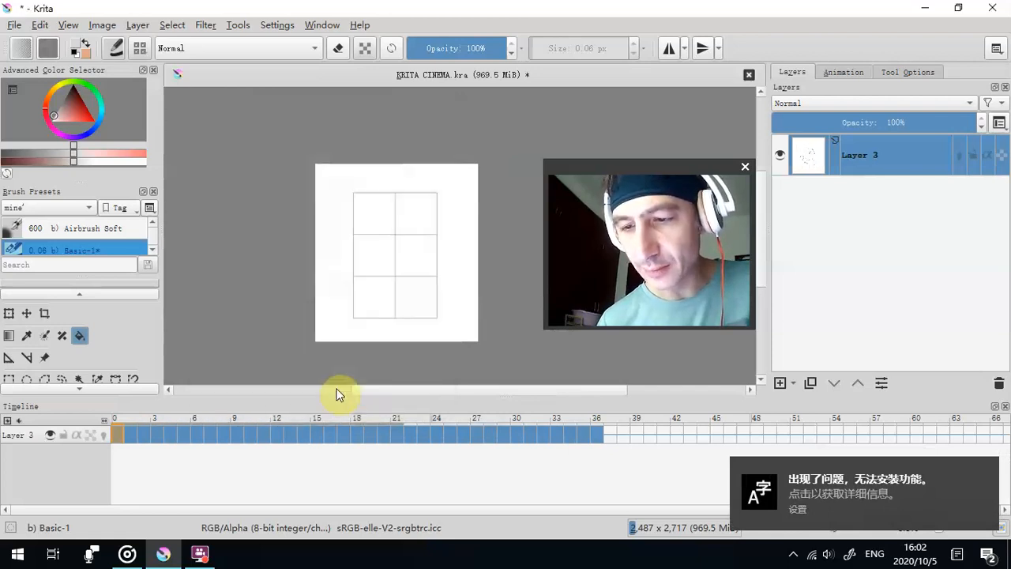
scroll(338, 261, "down", 1)
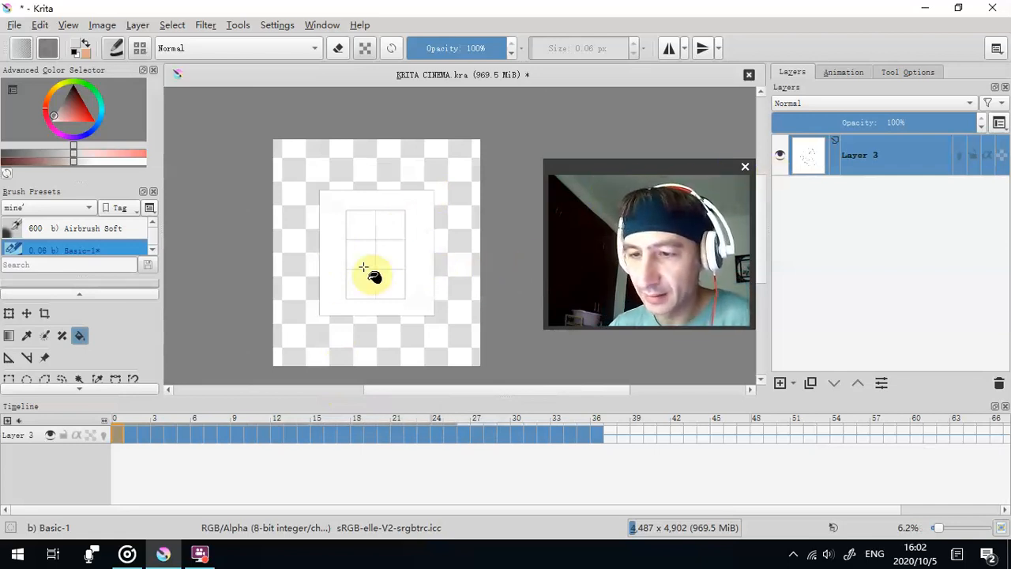
scroll(428, 308, "up", 1)
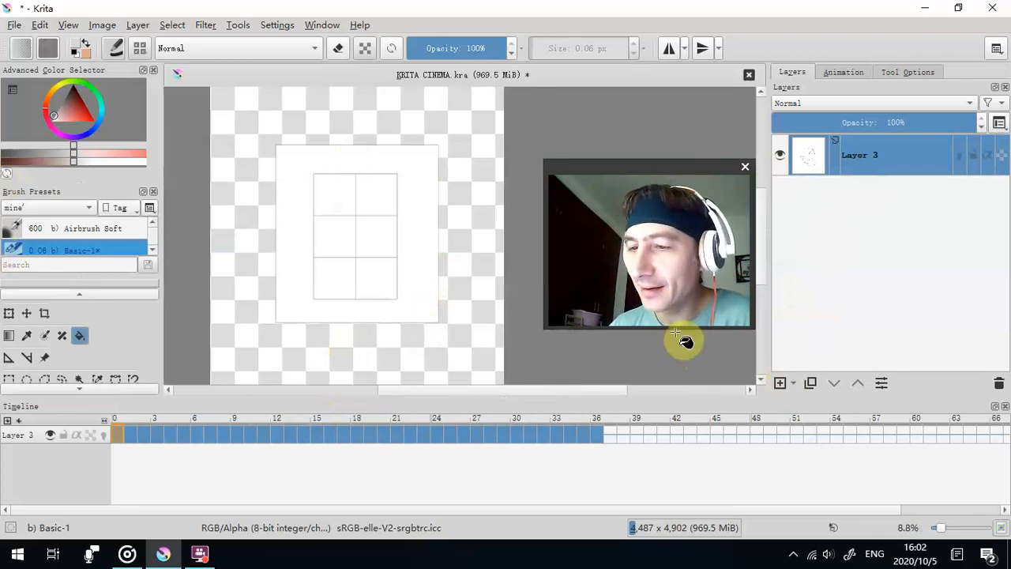
- Add a new paint layer, fill it entirely with white, and move it below the wireframe animation layer
left_click(780, 385)
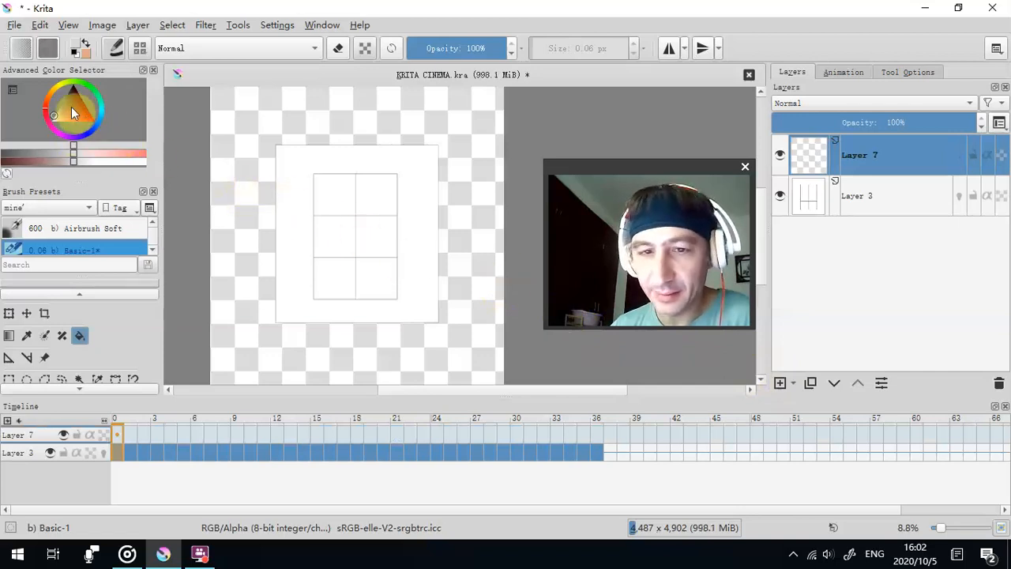
left_click(472, 107)
left_click_drag(893, 155, 897, 227)
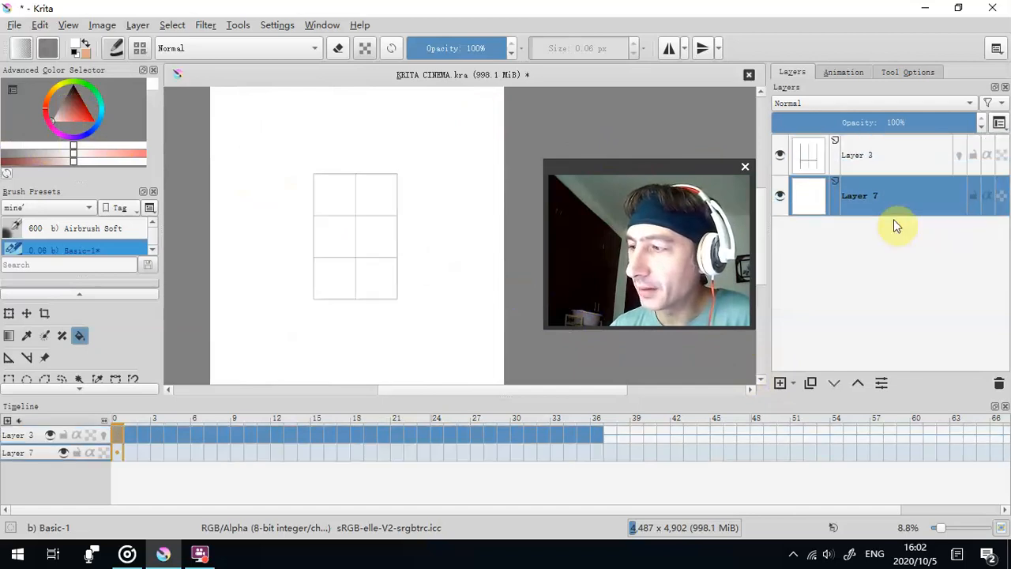
- Merge the wireframe animation layer with the white layer below it
left_click(888, 159)
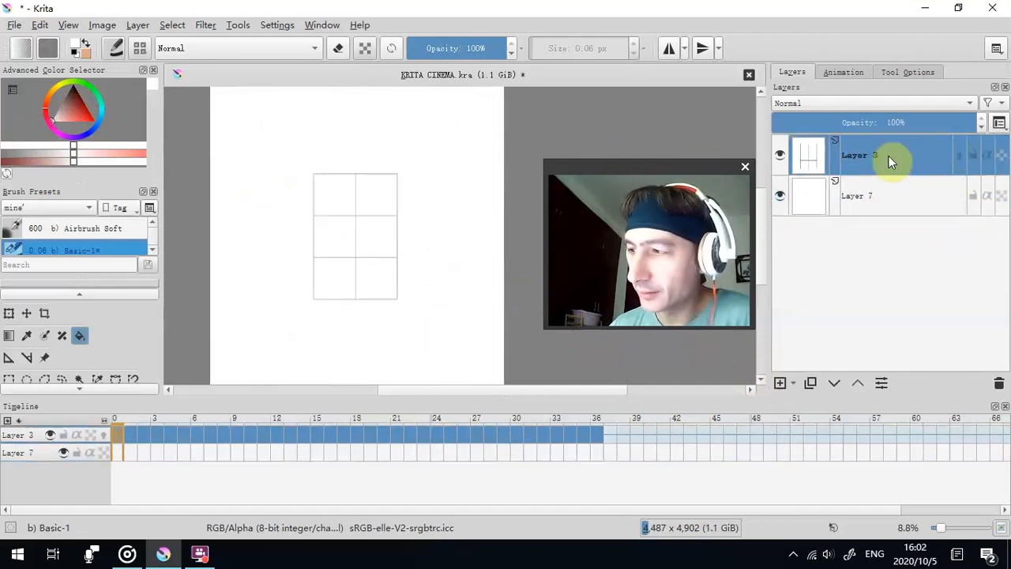
right_click(889, 160)
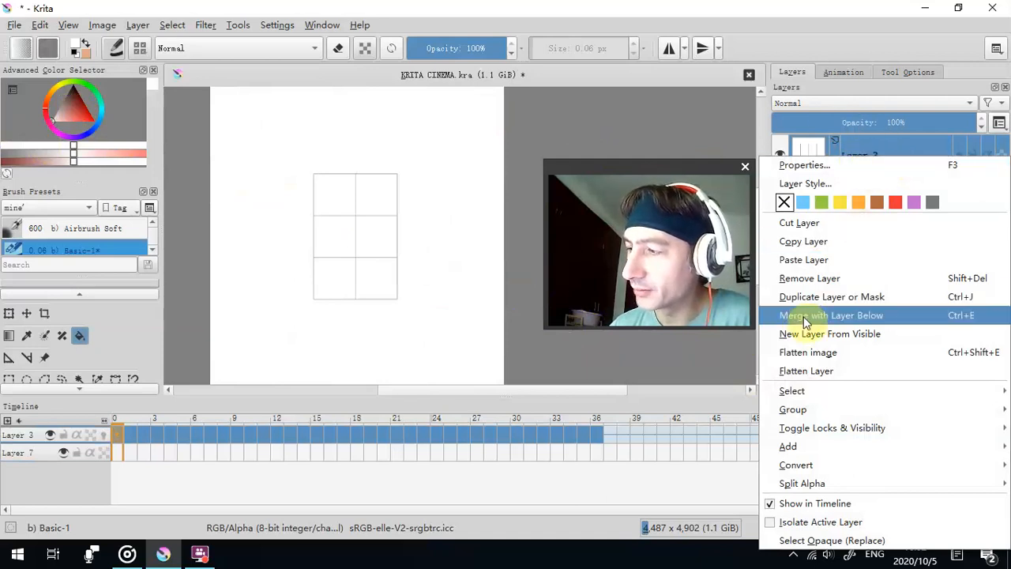
left_click(869, 316)
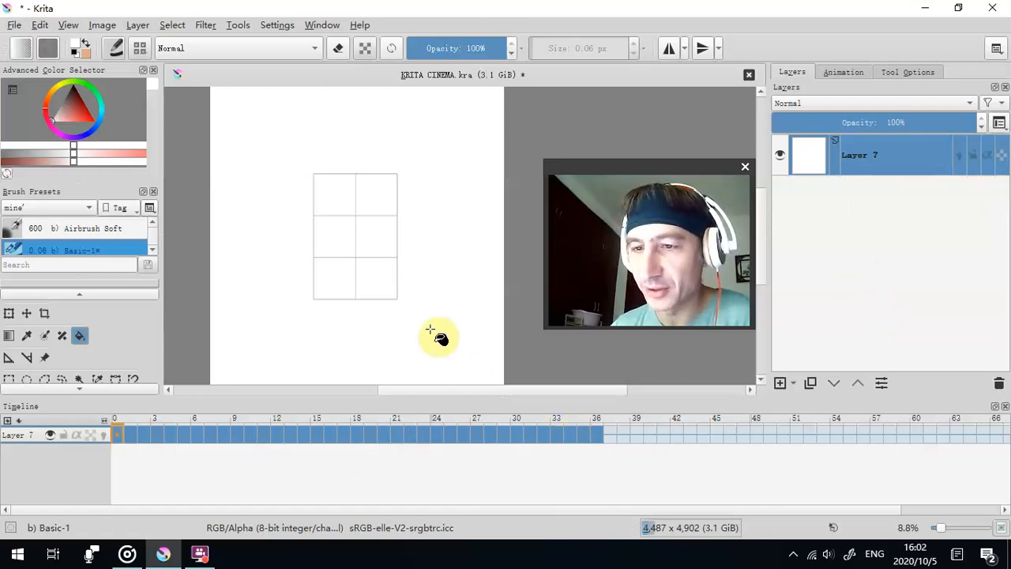
- Play back the merged wireframe animation and set its play speed to 0.70
scroll(430, 330, "down", 1)
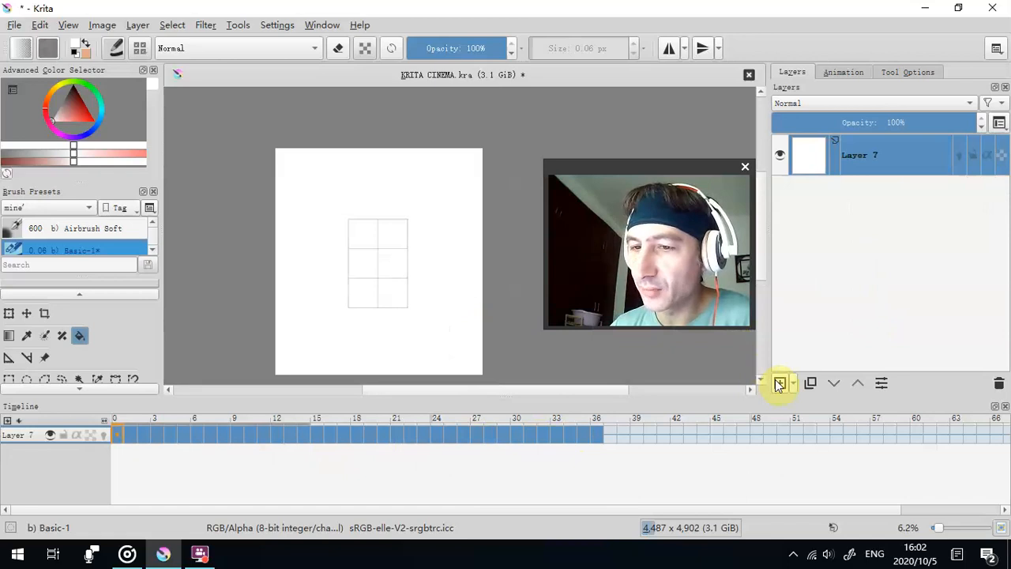
scroll(316, 331, "up", 3)
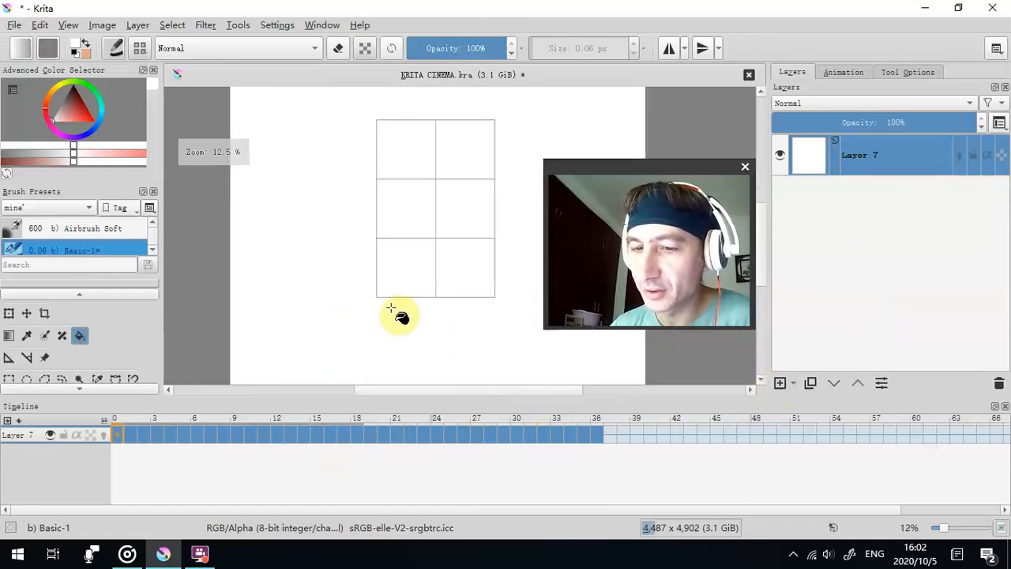
scroll(399, 300, "up", 1)
scroll(430, 283, "down", 2)
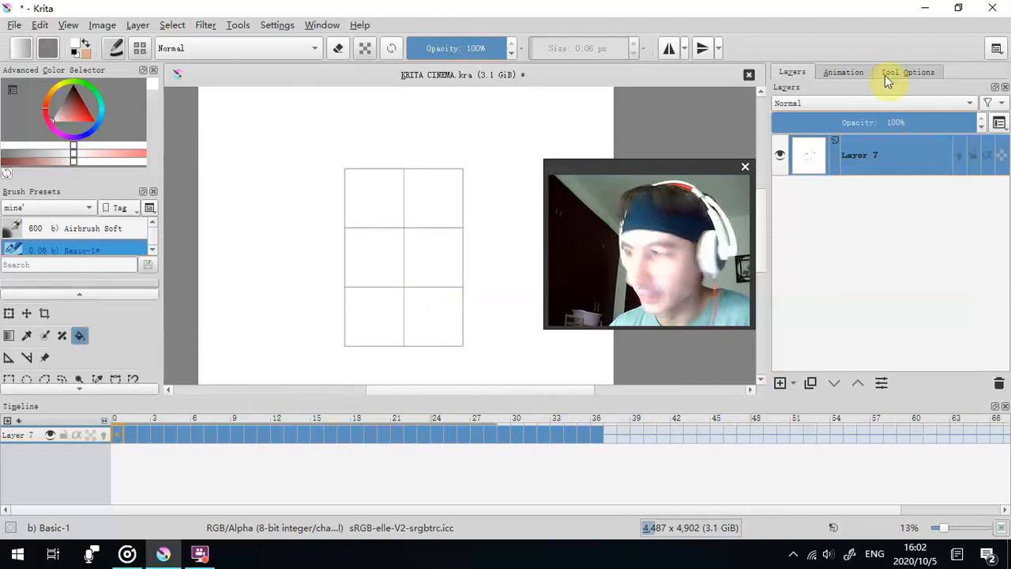
left_click(845, 72)
left_click(891, 254)
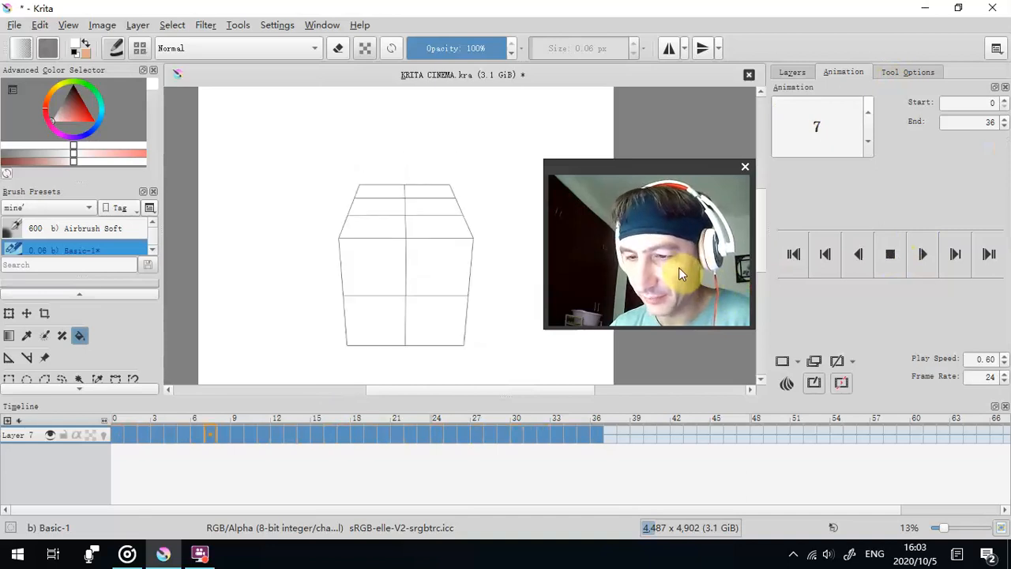
left_click(1006, 358)
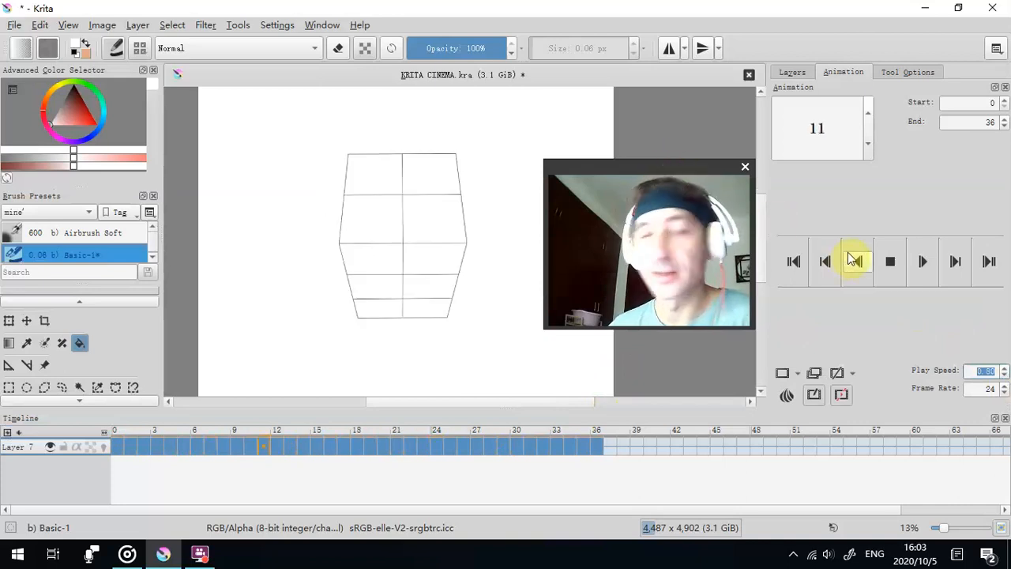
left_click(887, 263)
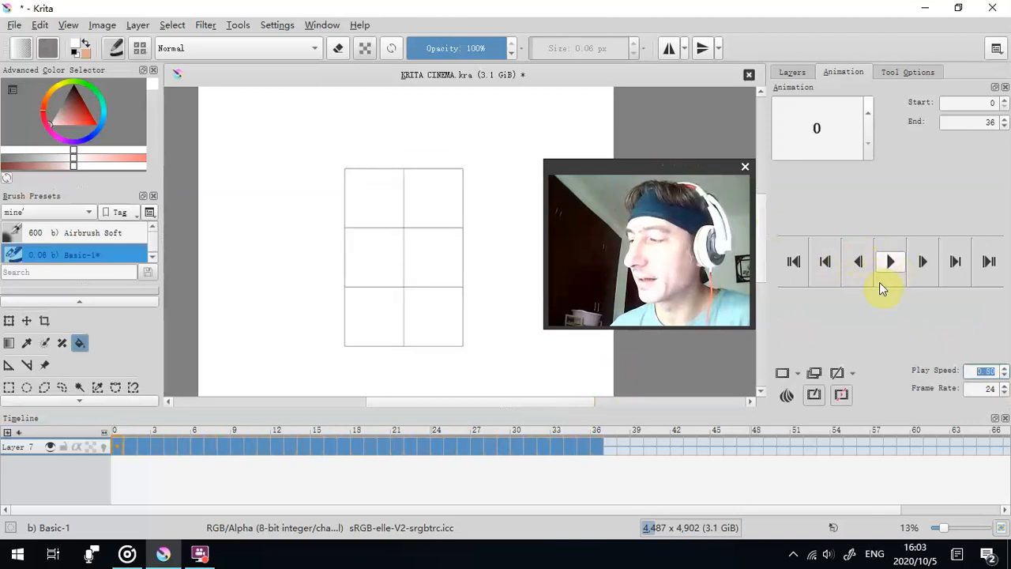
left_click(1005, 375)
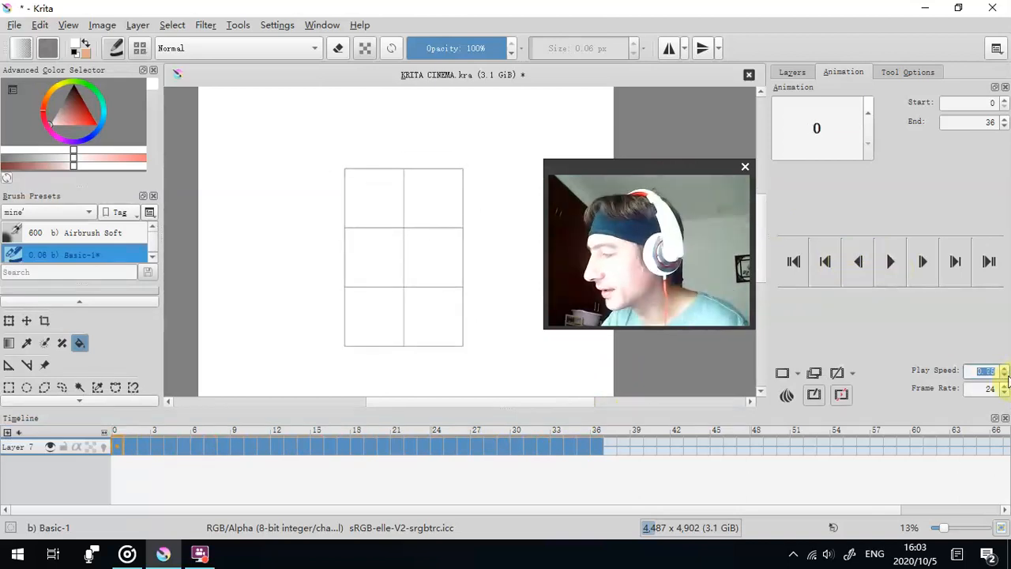
left_click(1006, 381)
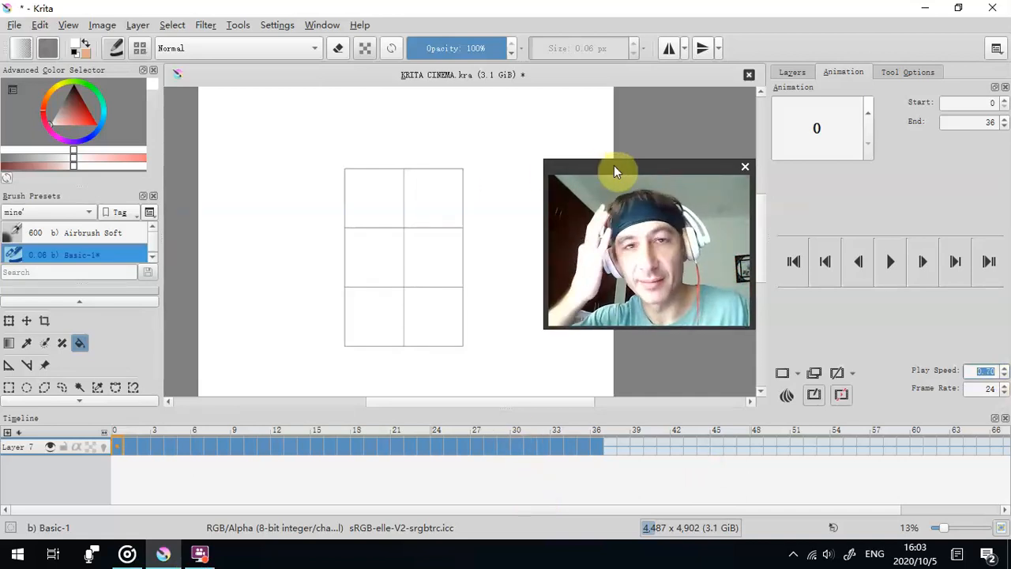
- Add a new paint layer above the wireframe animation and fill it entirely with light grey
left_click_drag(613, 169, 790, 220)
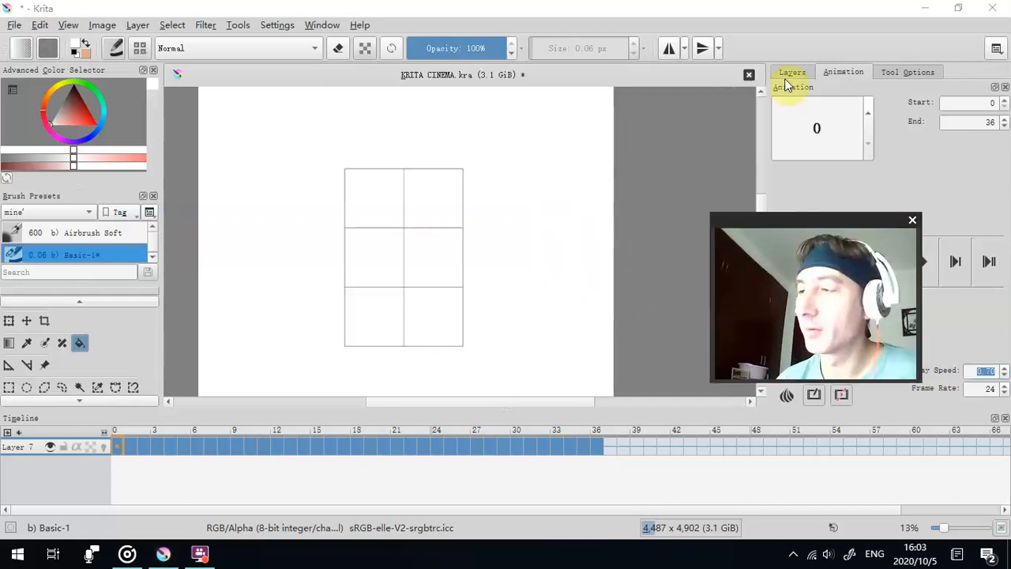
left_click(792, 72)
scroll(587, 180, "down", 1)
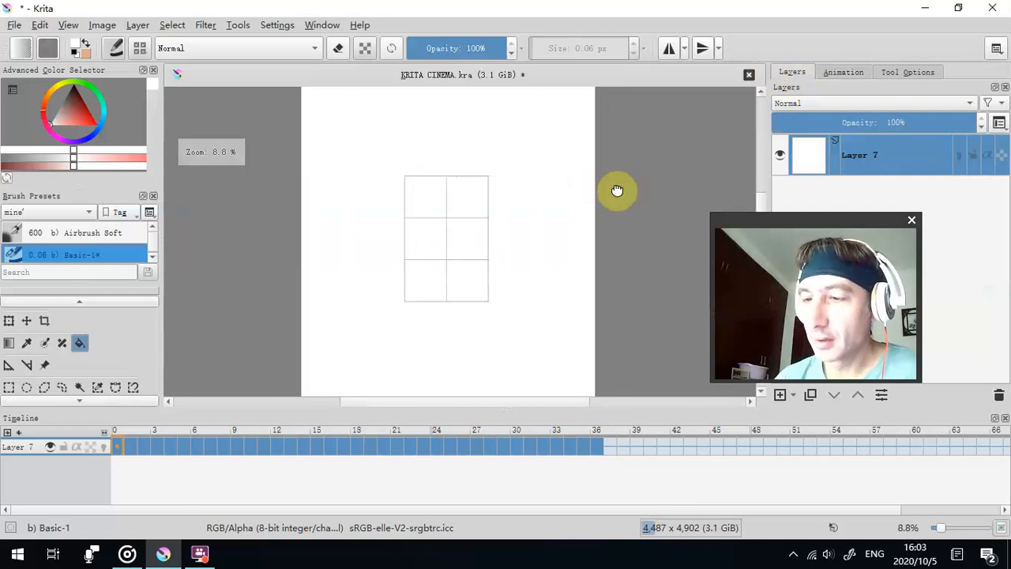
left_click_drag(814, 221, 654, 205)
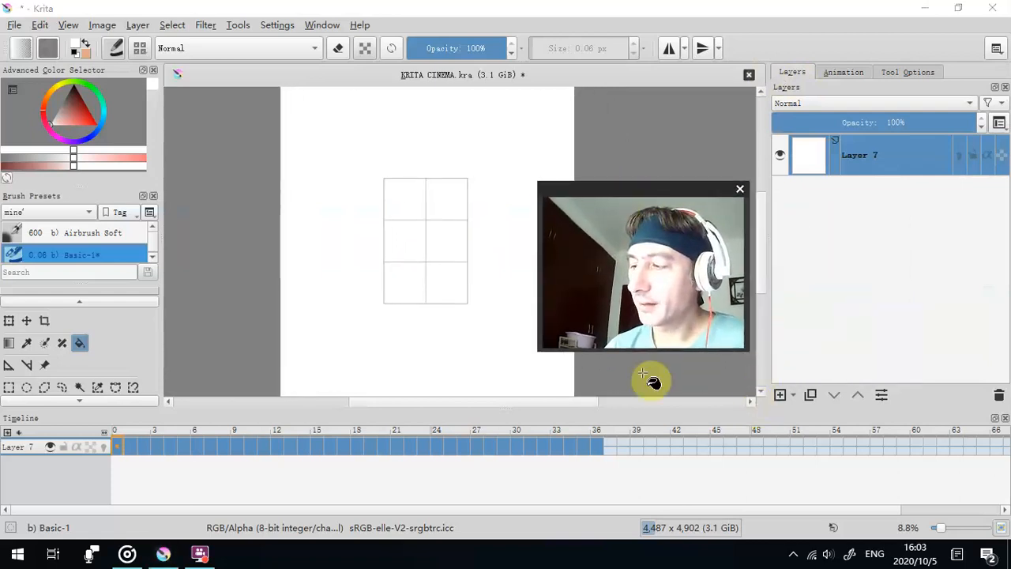
left_click(780, 395)
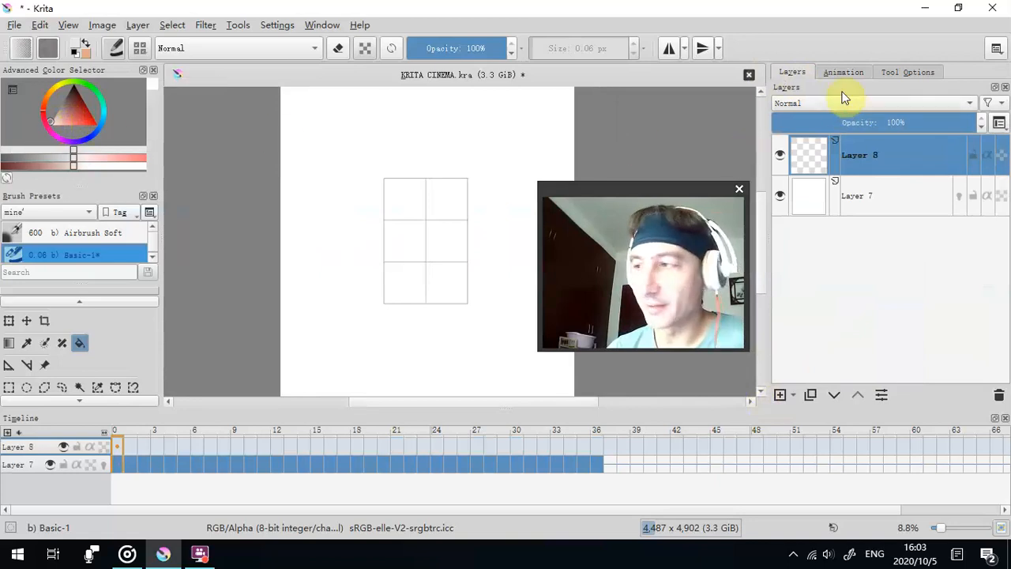
left_click(889, 73)
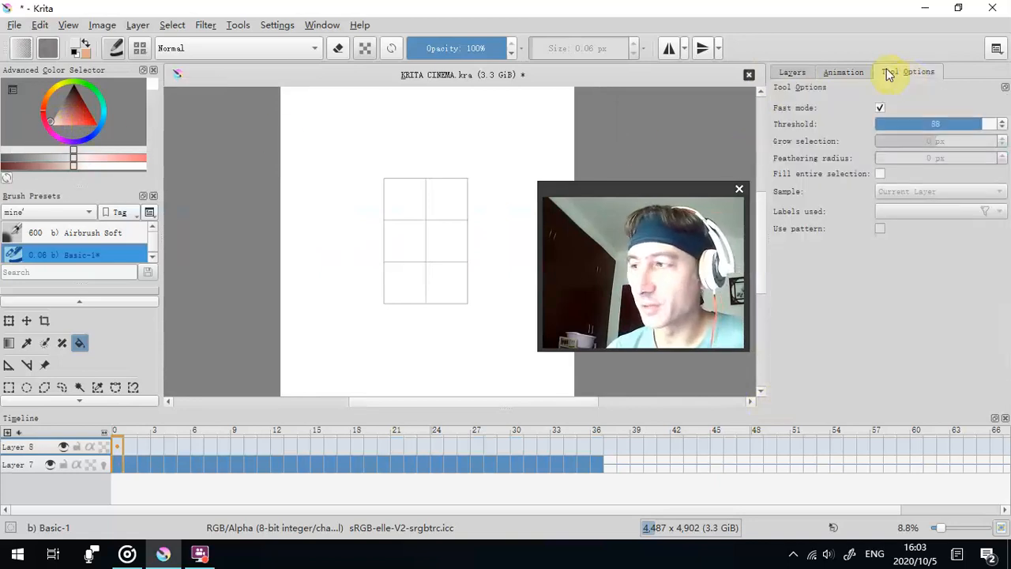
left_click(49, 116)
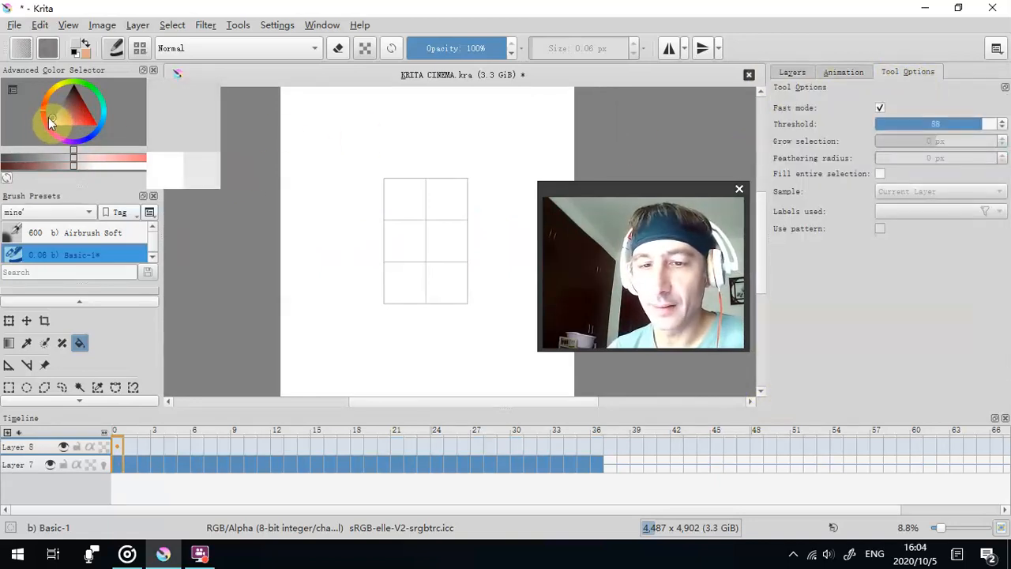
mouse_move(50, 120)
left_mouse_down()
mouse_move(63, 120)
mouse_move(50, 116)
left_mouse_up()
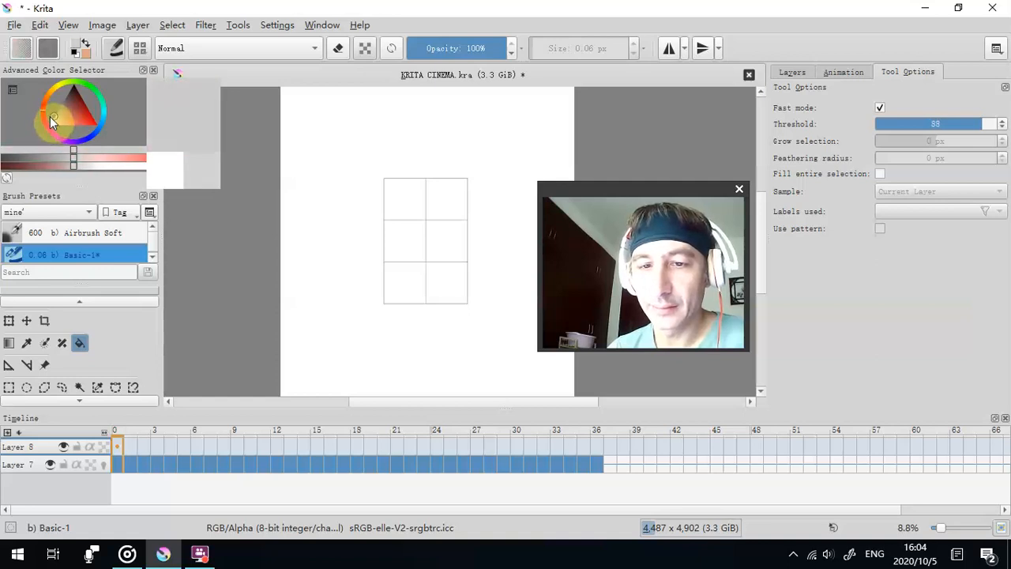
left_click(315, 165)
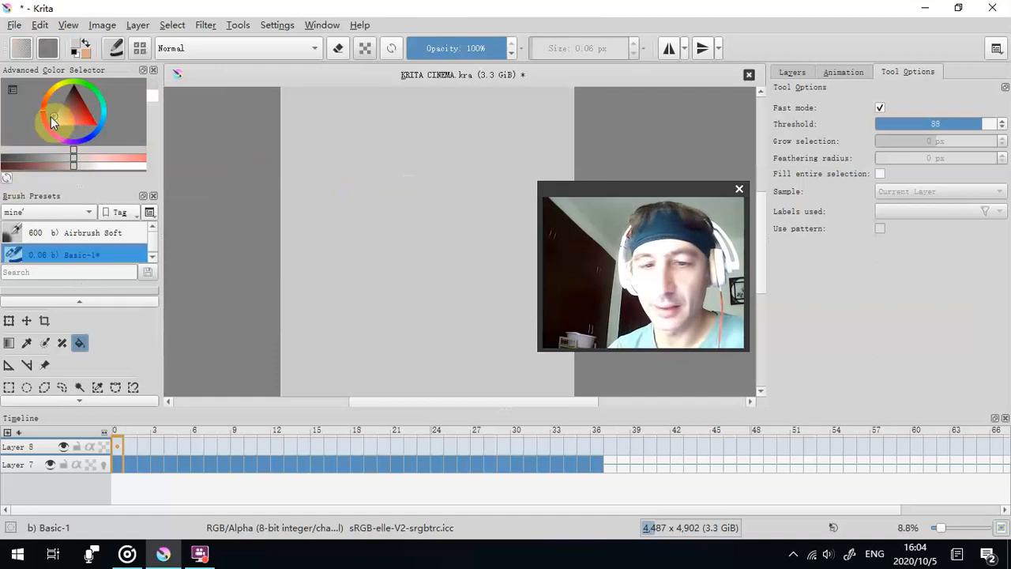
- Lower the grey overlay layer's opacity to 74% and refill it with a lighter grey
left_click_drag(54, 121, 52, 119)
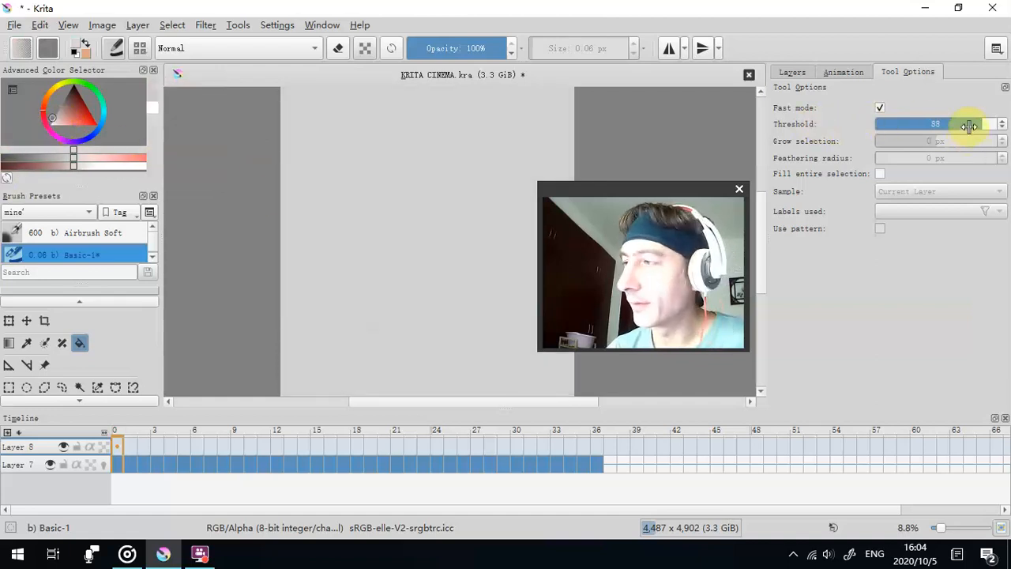
left_click(792, 72)
left_click_drag(927, 121, 899, 122)
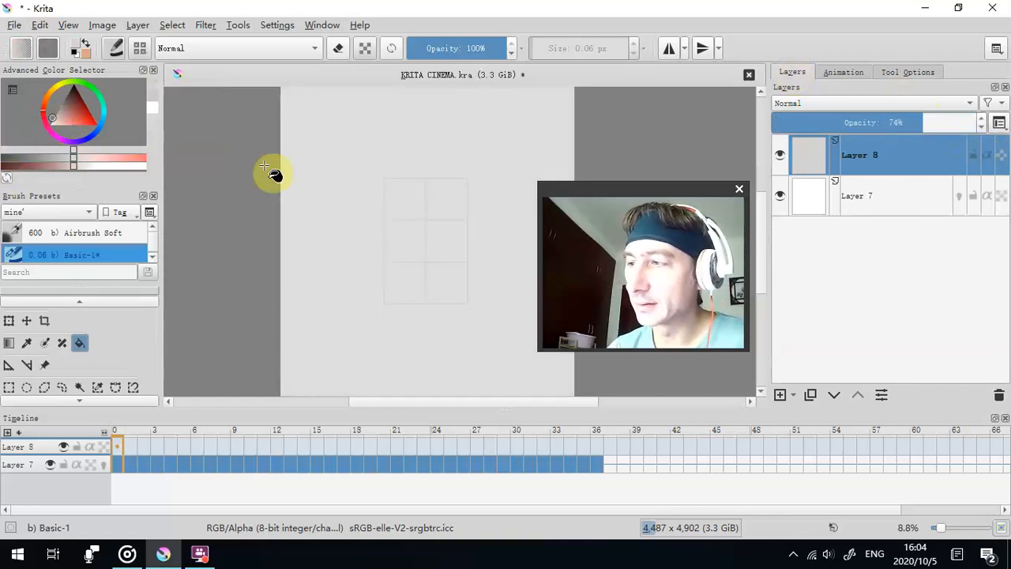
left_click_drag(52, 119, 44, 121)
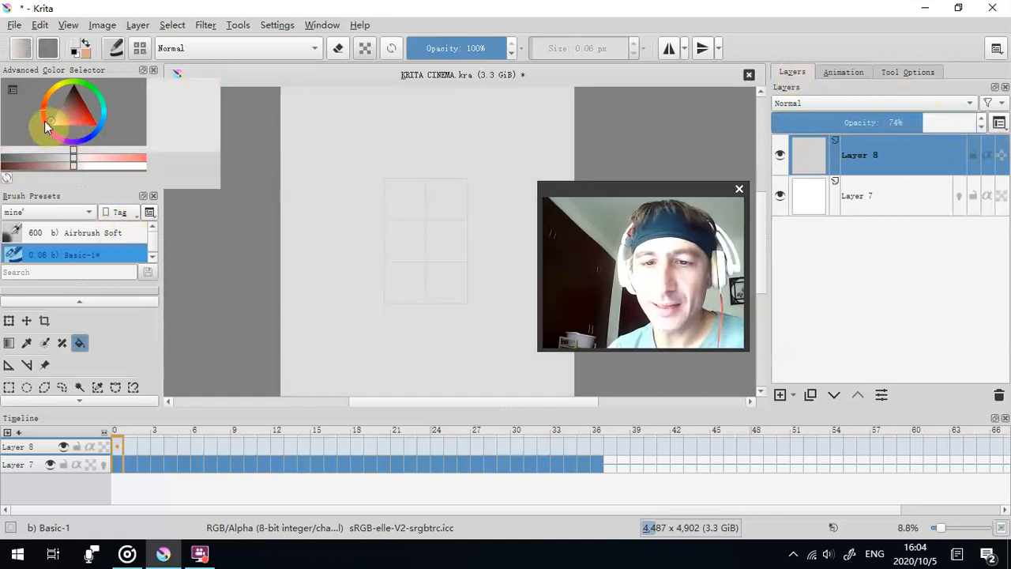
left_click(341, 168)
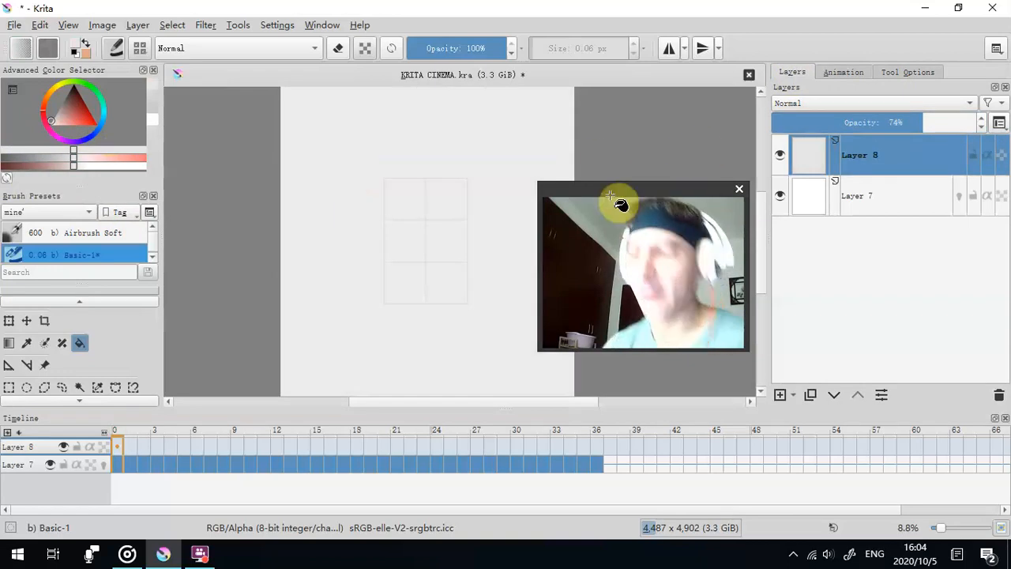
- Examine how visible the wireframe guide is through the grey overlay at several zoom levels
scroll(496, 221, "up", 2)
left_click_drag(492, 224, 574, 228)
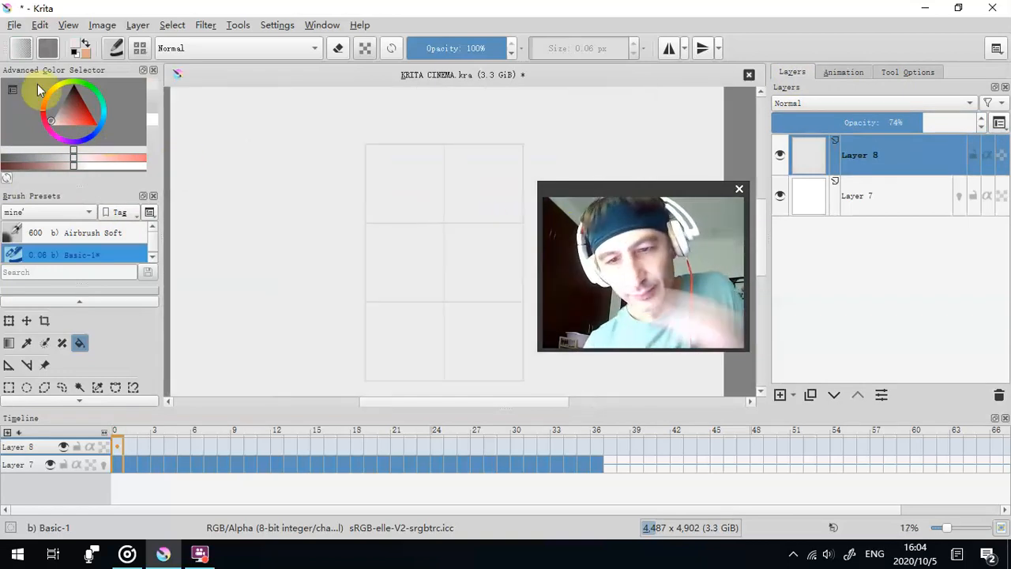
left_click_drag(56, 112, 50, 120)
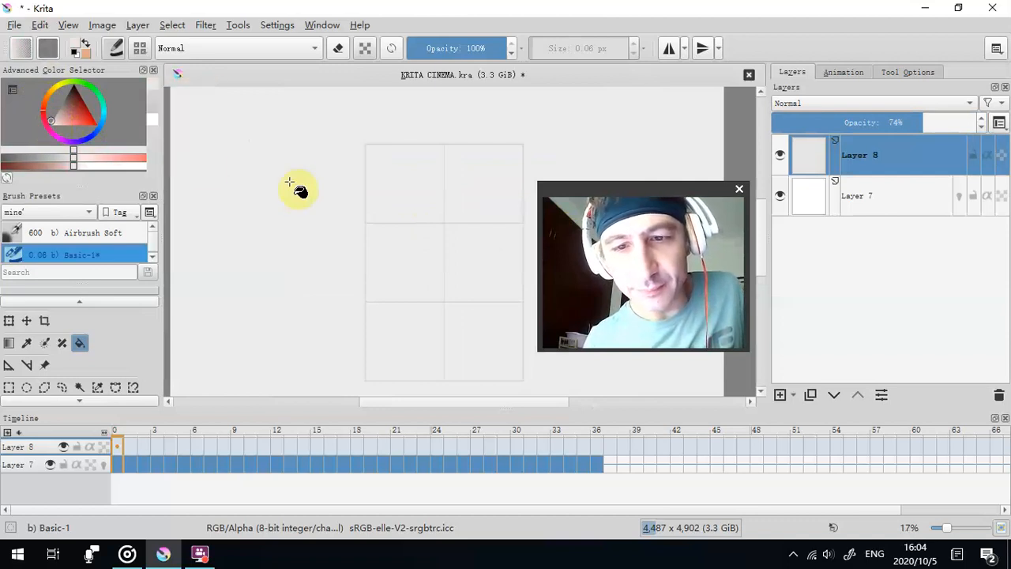
scroll(423, 252, "down", 1)
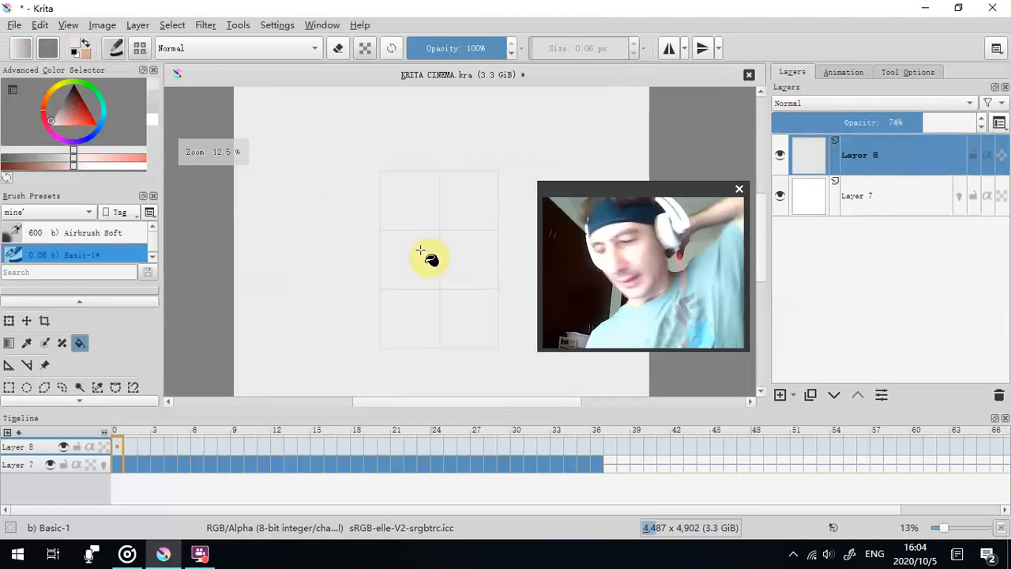
scroll(448, 190, "down", 1)
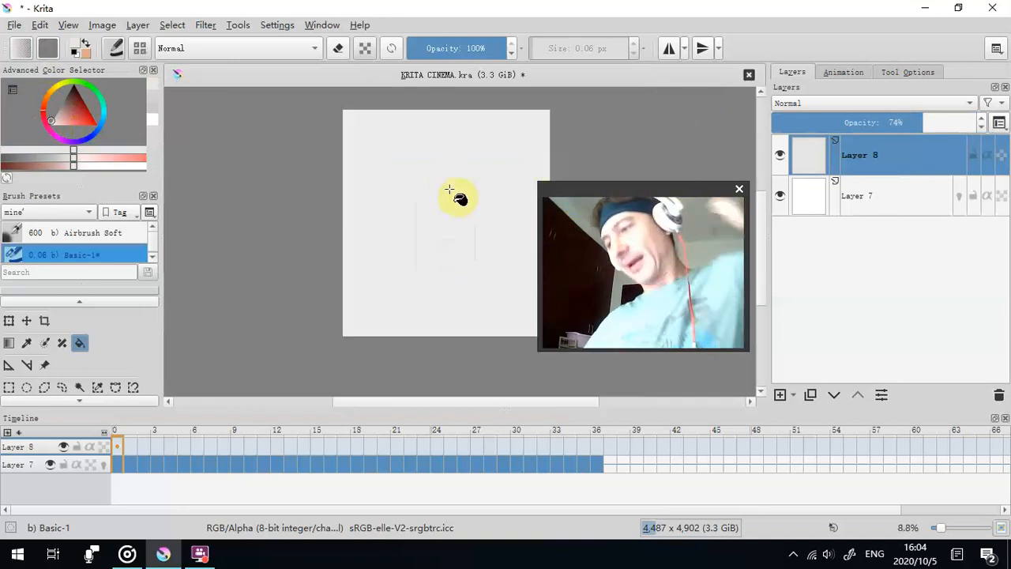
scroll(441, 188, "up", 1)
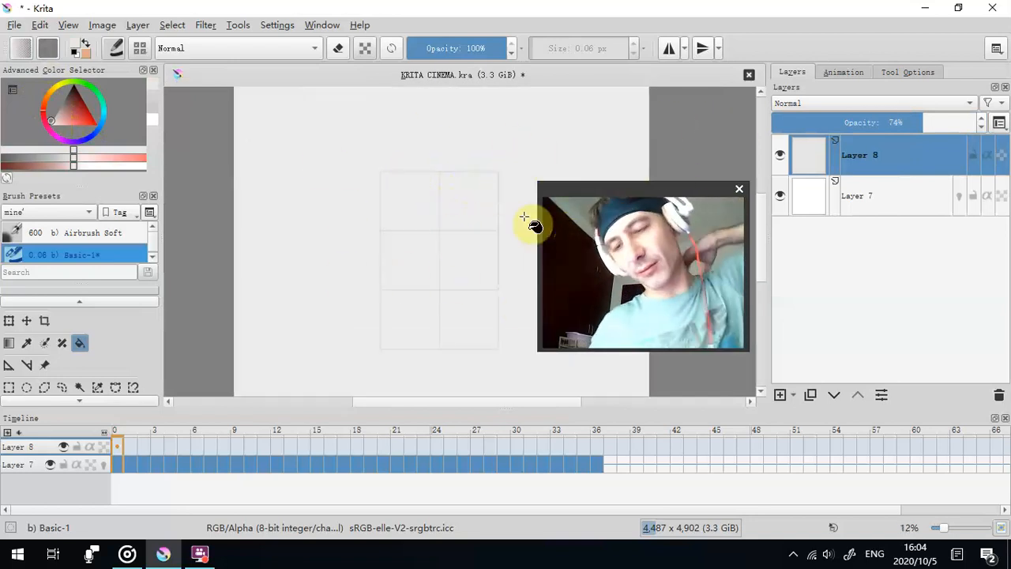
scroll(418, 141, "down", 1)
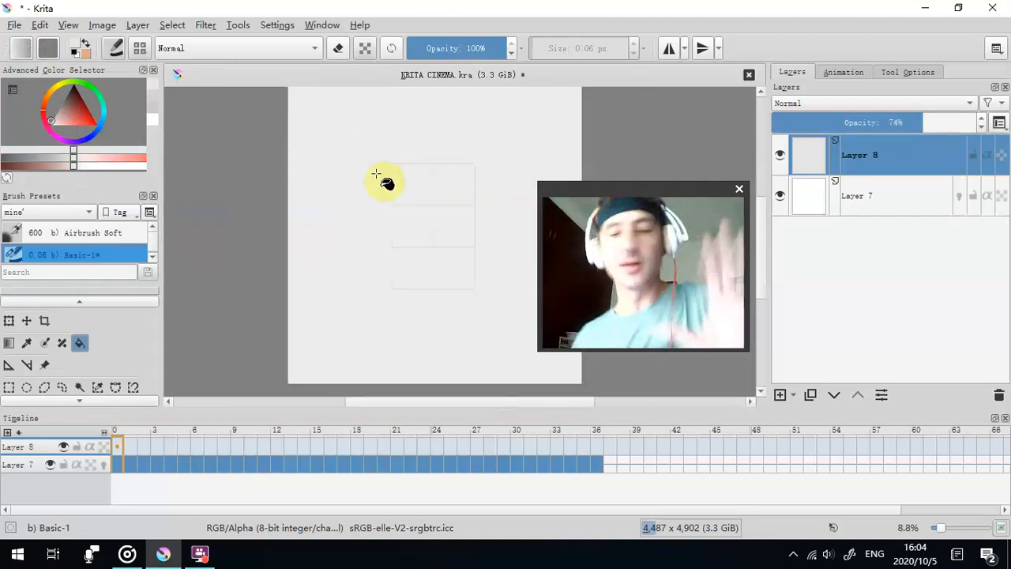
scroll(395, 214, "up", 1)
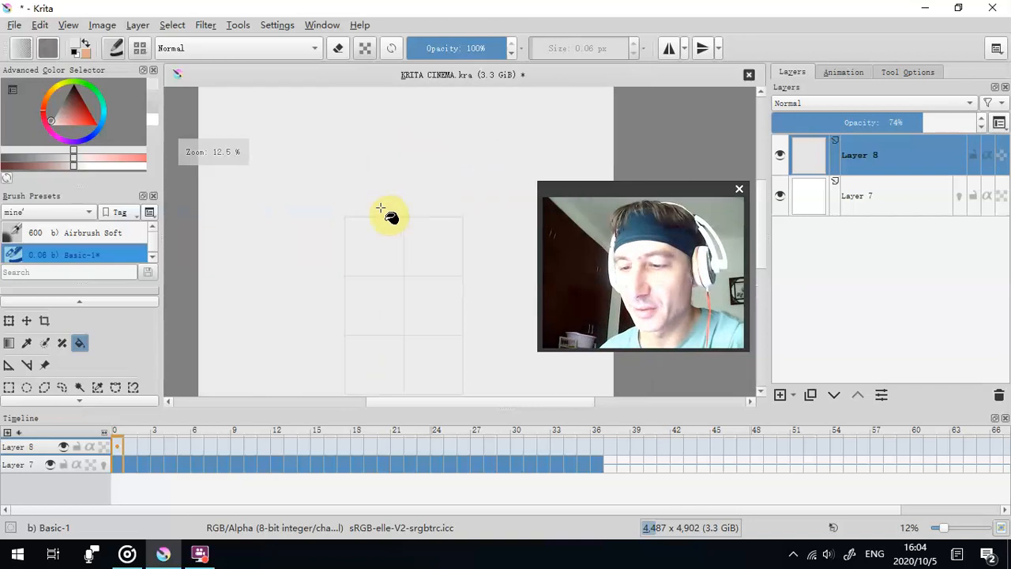
scroll(388, 203, "up", 1)
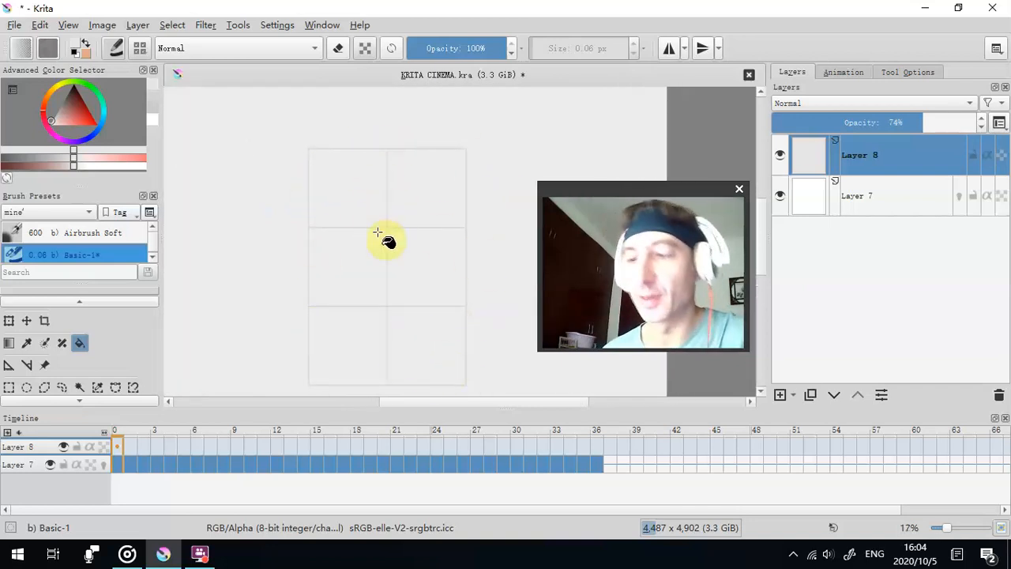
scroll(395, 264, "down", 1)
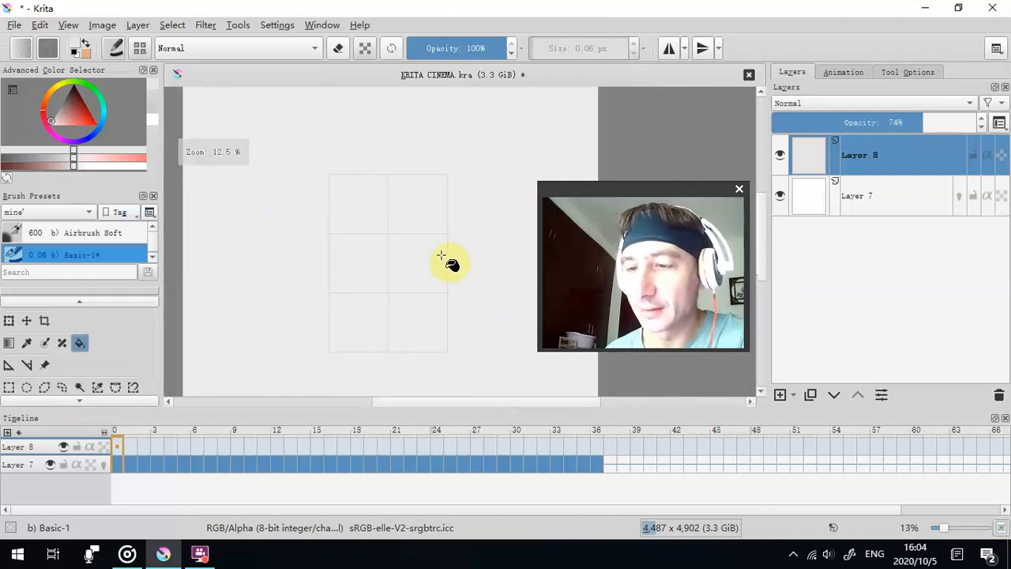
left_click_drag(249, 464, 110, 450)
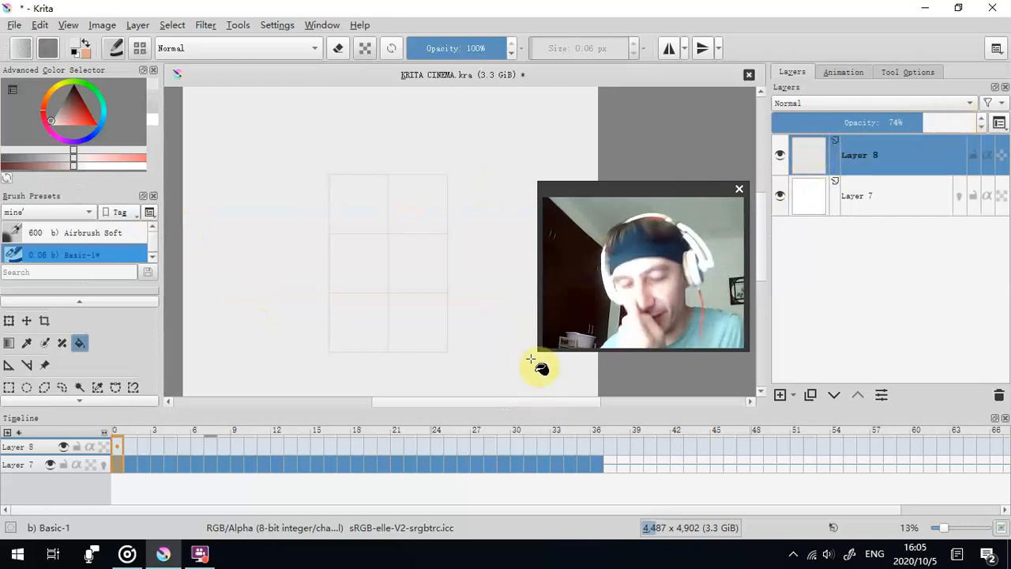
- Add a paint layer with 36 keyframes inserted after its first frame at a frame timing of 1, and duplicate that layer
mouse_move(663, 191)
left_mouse_down()
mouse_move(684, 164)
mouse_move(666, 113)
left_mouse_up()
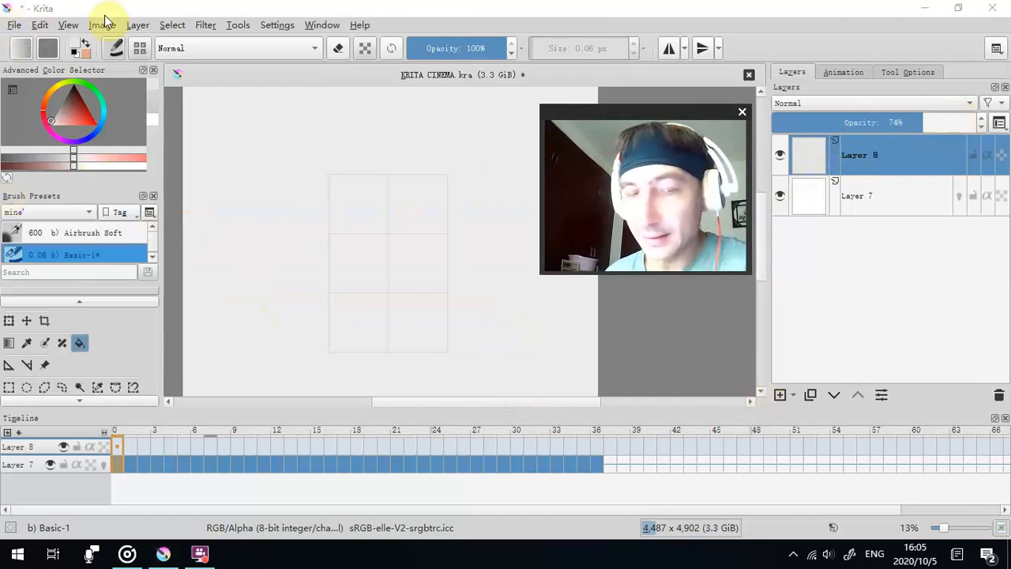
left_click(781, 394)
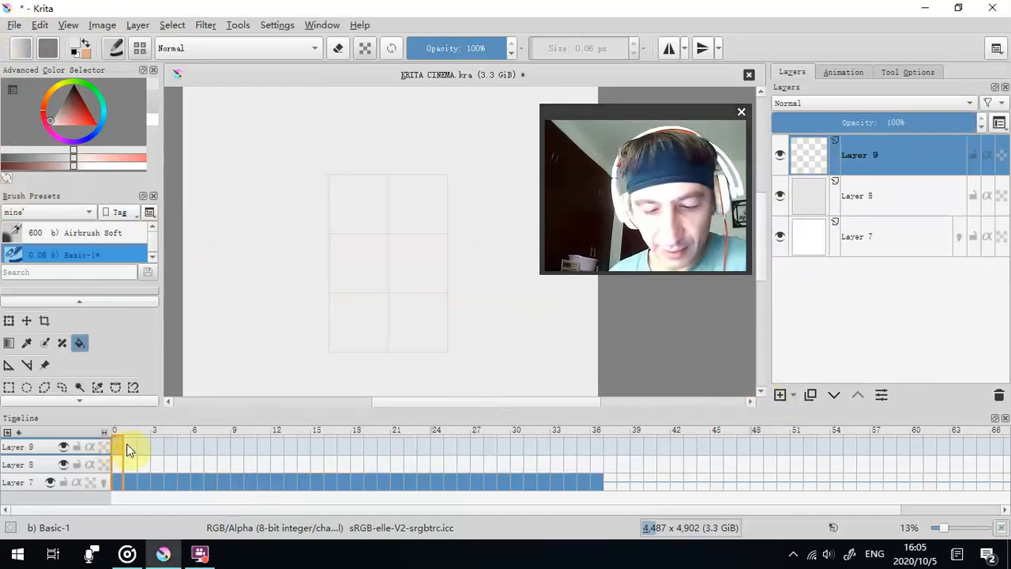
right_click(114, 445)
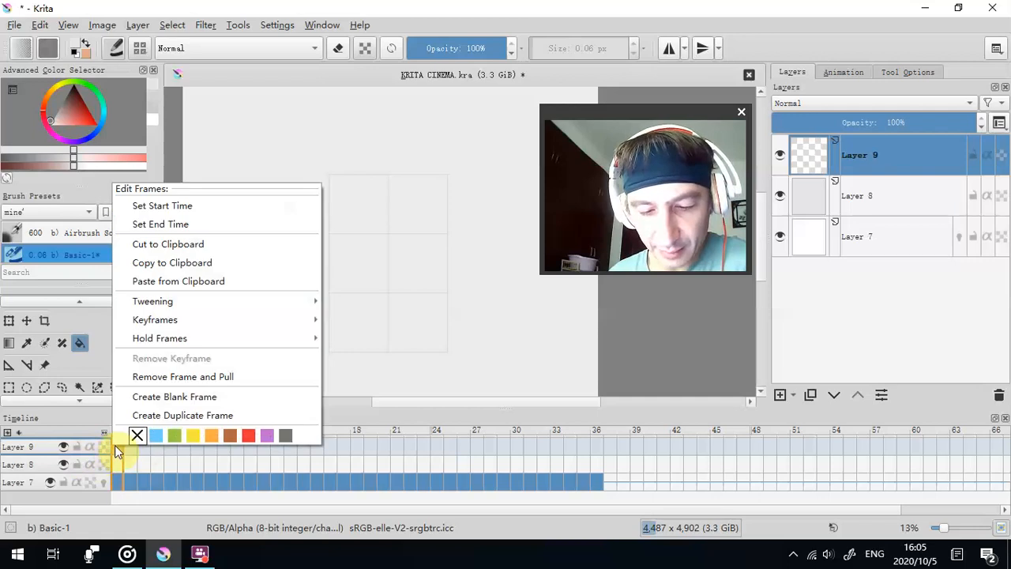
mouse_move(252, 319)
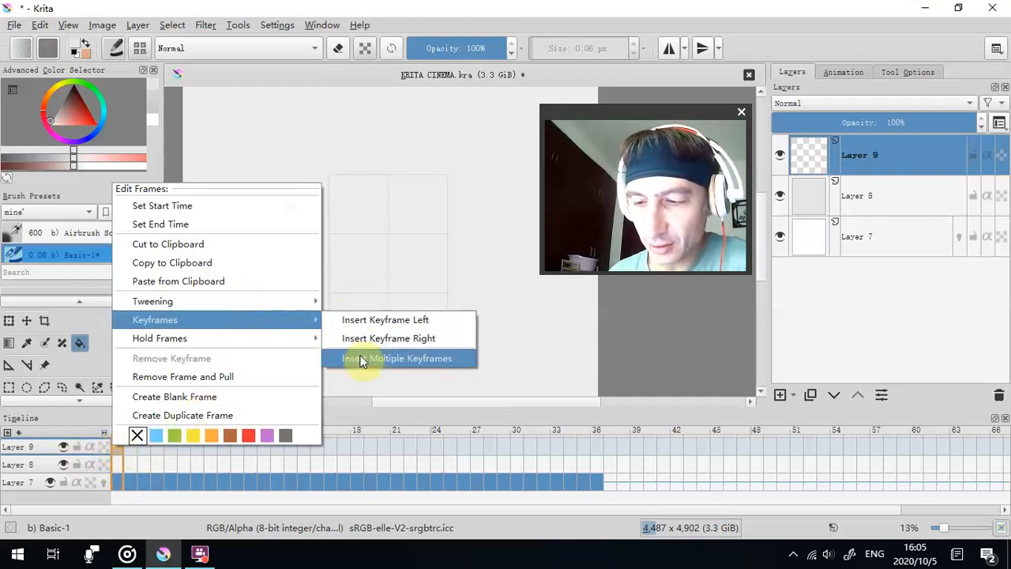
left_click(361, 361)
left_click_drag(486, 198, 191, 155)
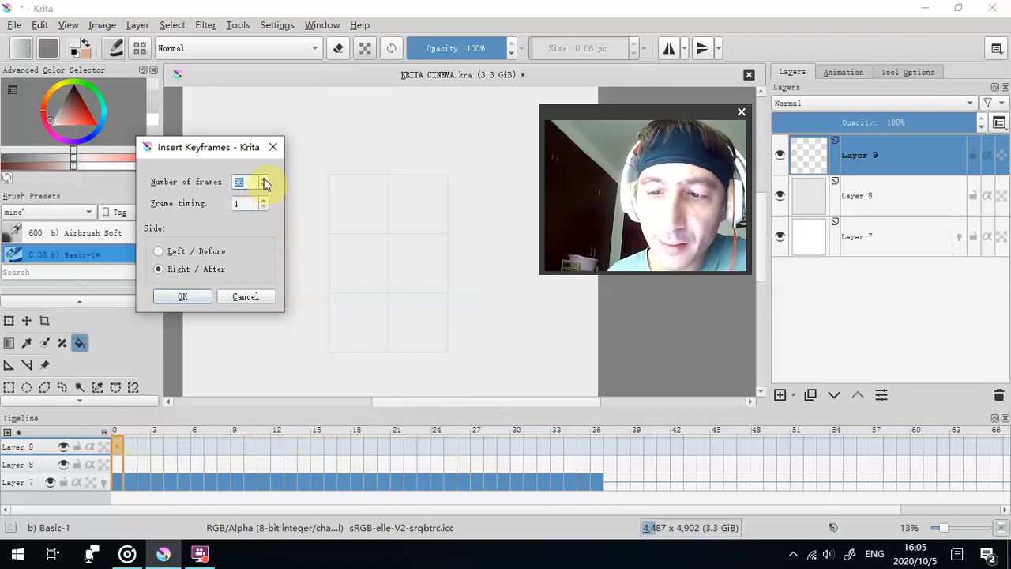
left_click(197, 297)
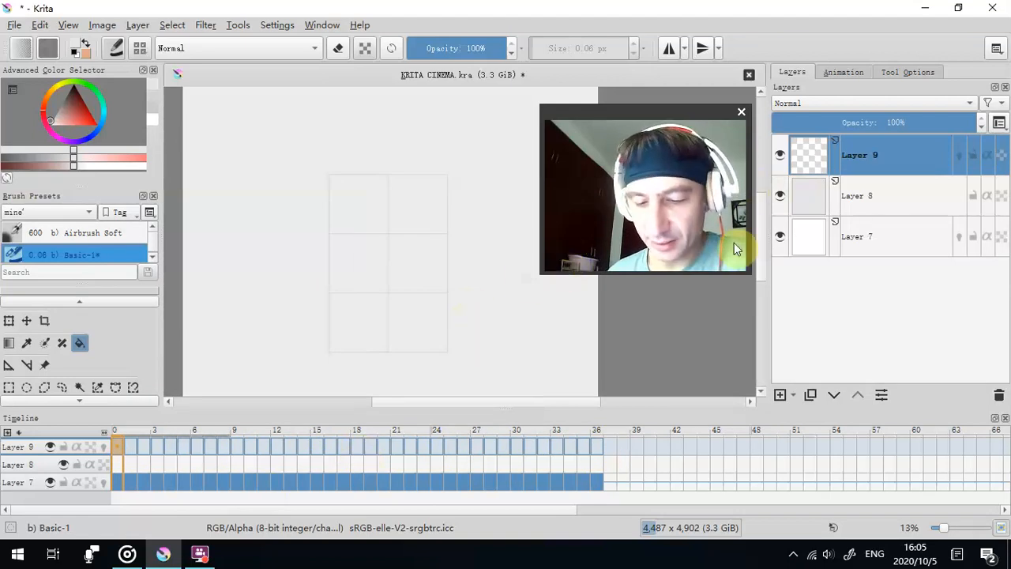
left_click(813, 395)
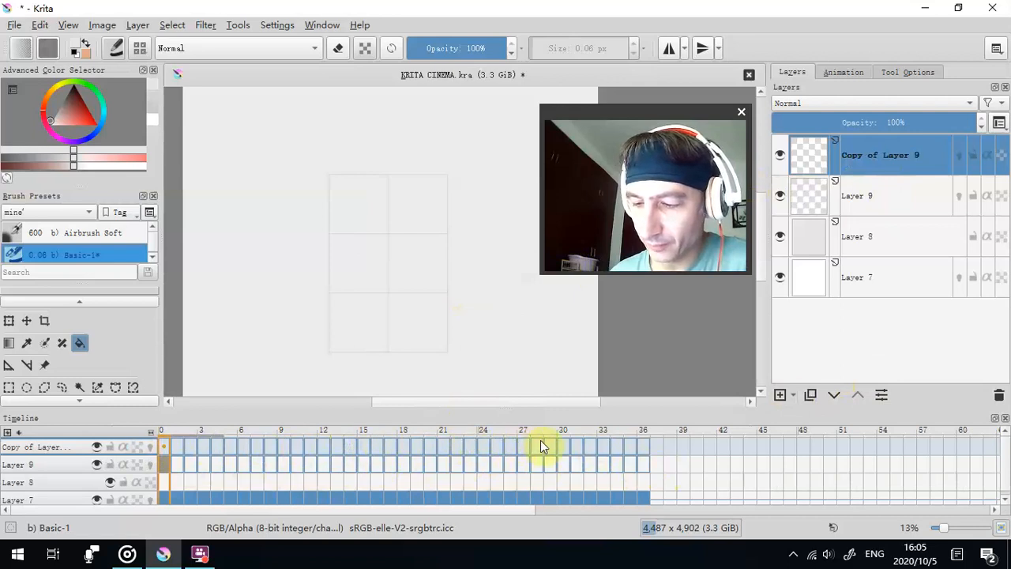
left_click_drag(646, 445, 611, 444)
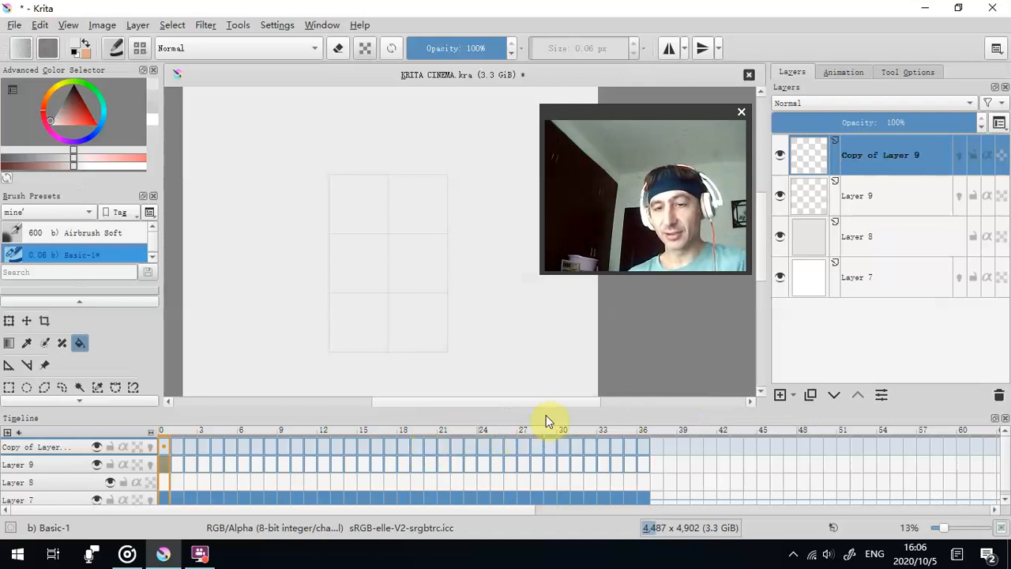
left_click(14, 27)
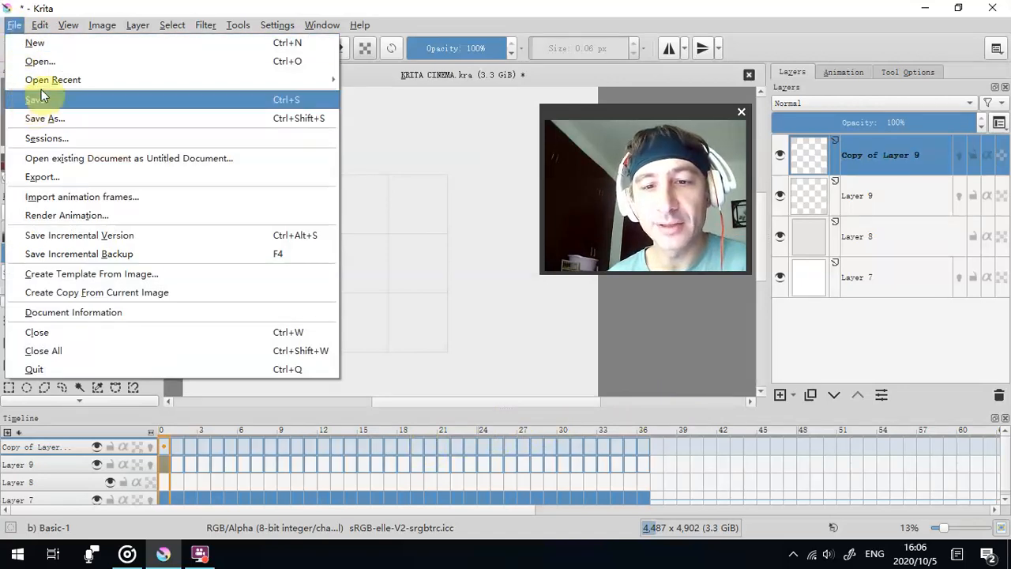
left_click(315, 7)
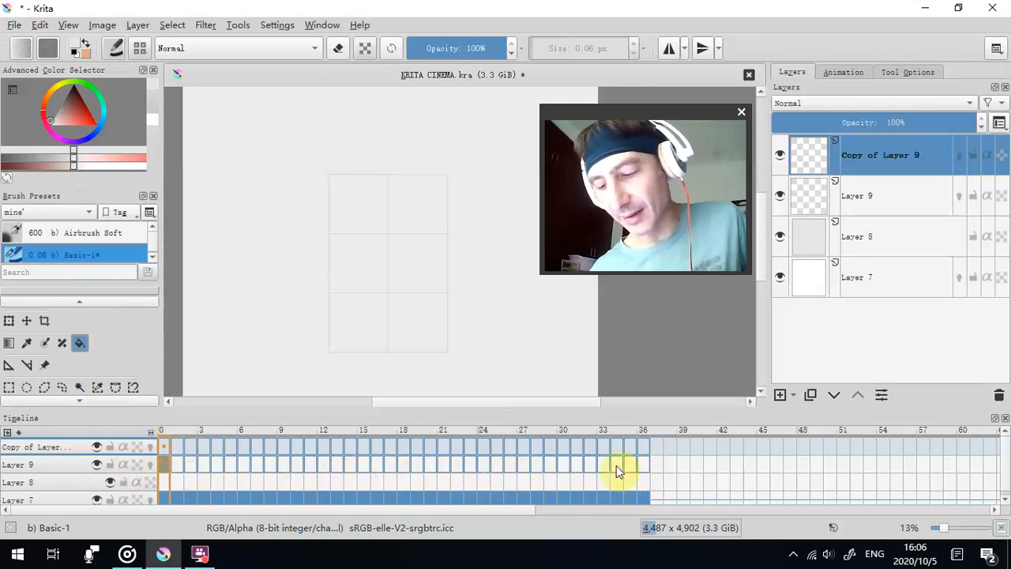
mouse_move(621, 461)
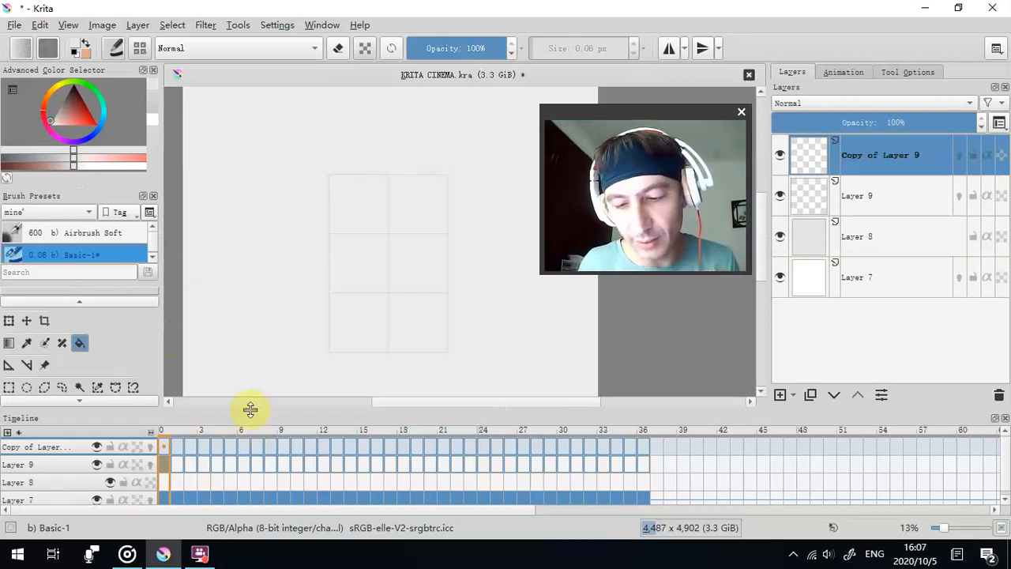
- Enlarge the timeline area to fit all four layers and go to frame 13 of the wireframe animation
left_click_drag(251, 408, 250, 356)
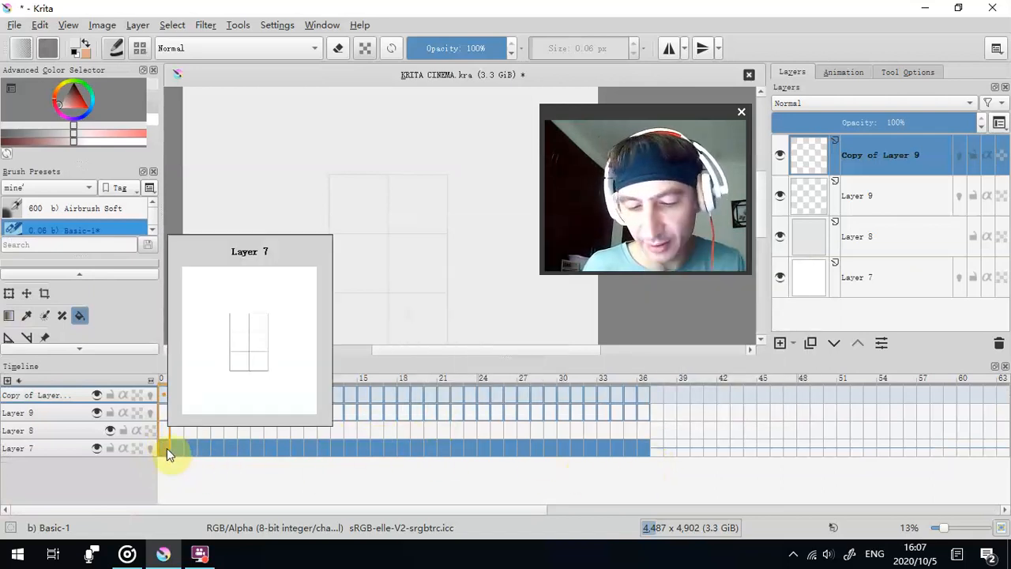
left_click(338, 448)
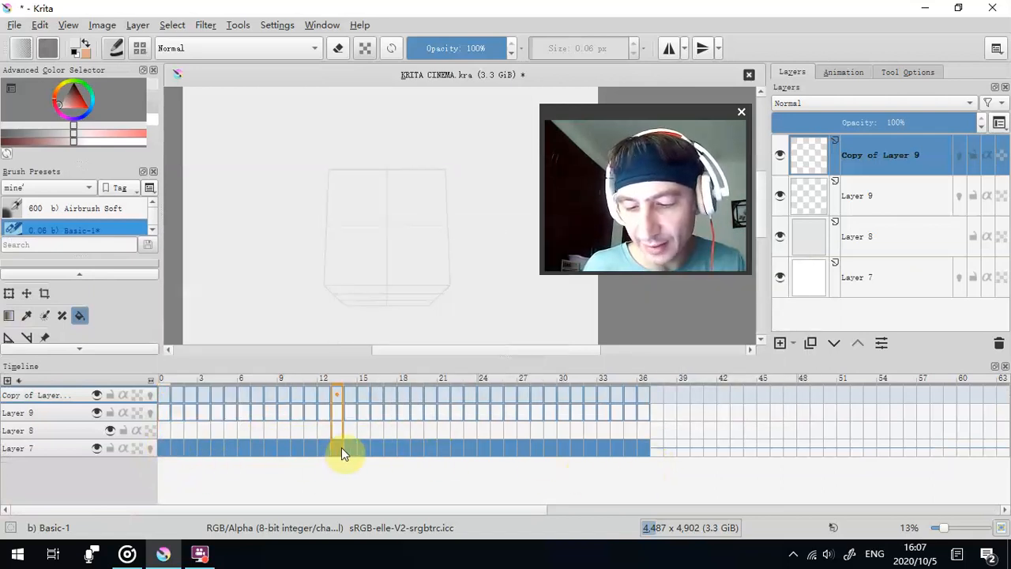
- Examine the frame editing and hold frame options for the first frame of Layer 7
left_click(94, 449)
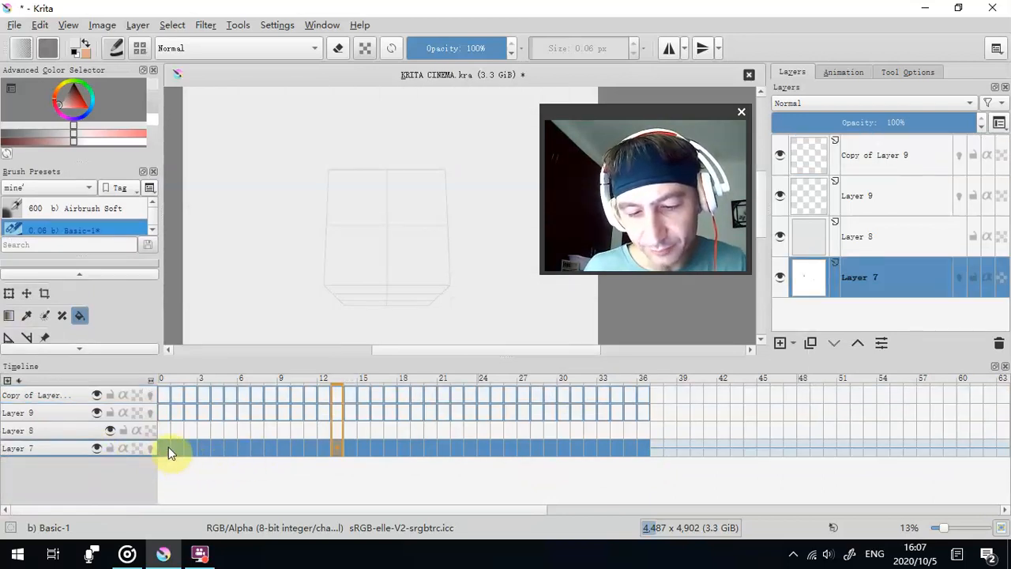
left_click(169, 446)
right_click(168, 446)
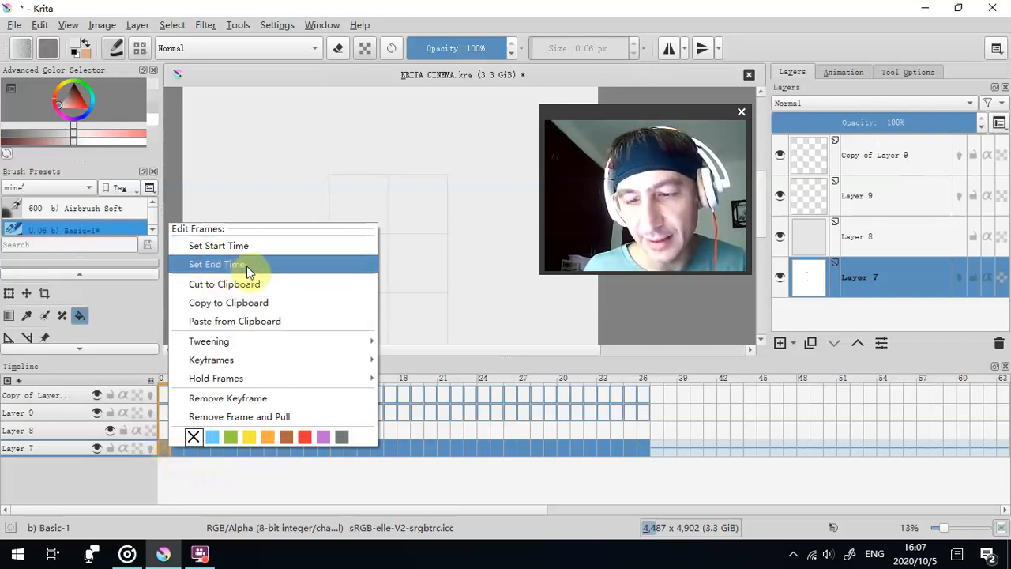
left_click(474, 478)
right_click(164, 455)
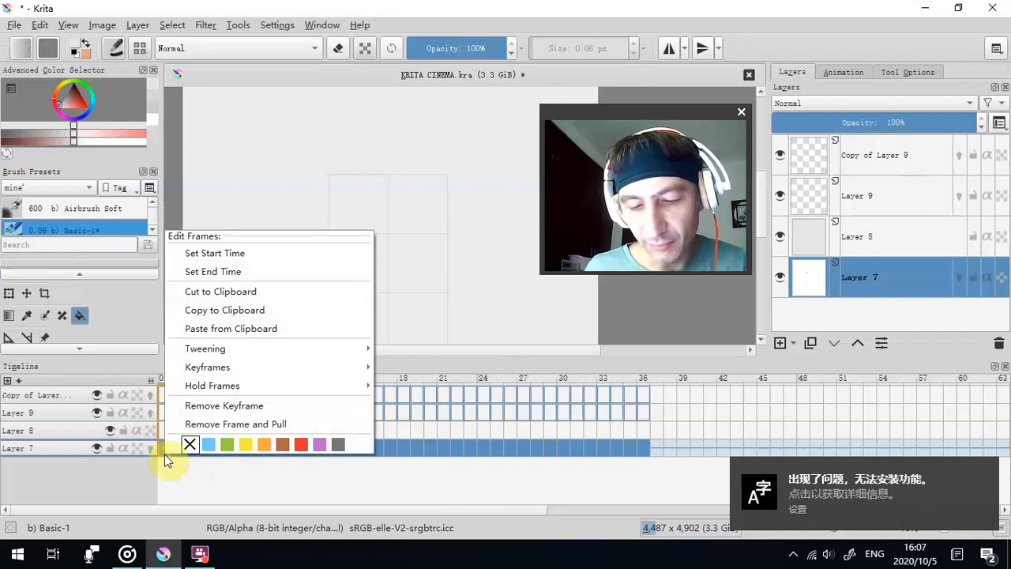
mouse_move(309, 391)
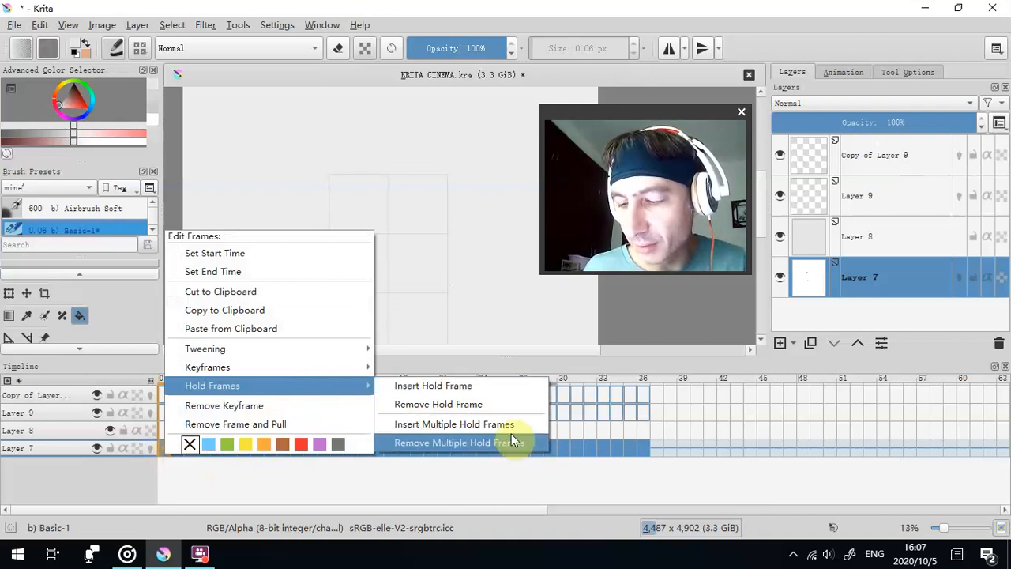
left_click(400, 479)
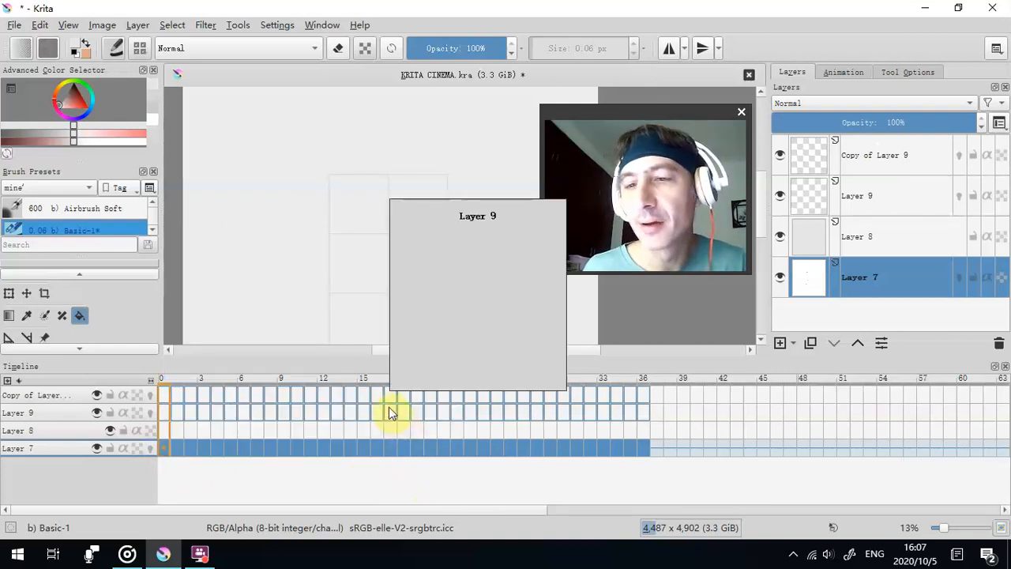
- Inspect the faded wireframe box at frames 2, 10 and 11 of Layer 7 to compare its angles
left_click(189, 448)
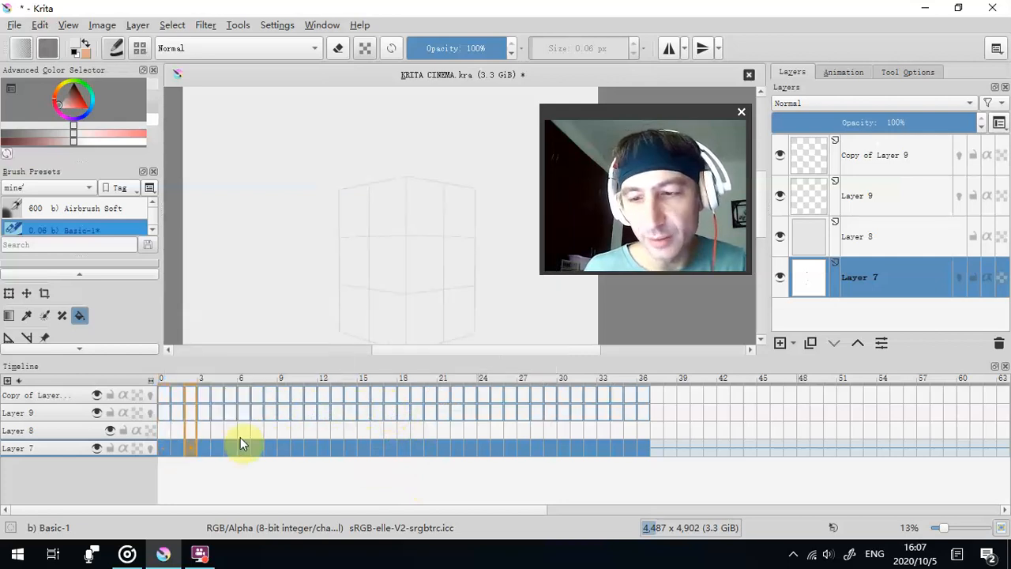
left_click(297, 445)
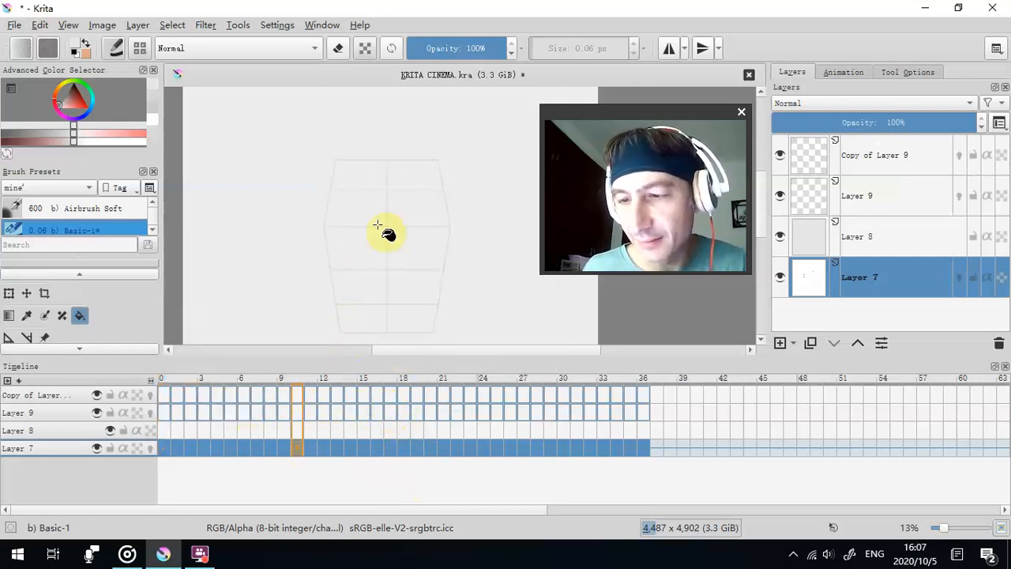
scroll(422, 216, "up", 2)
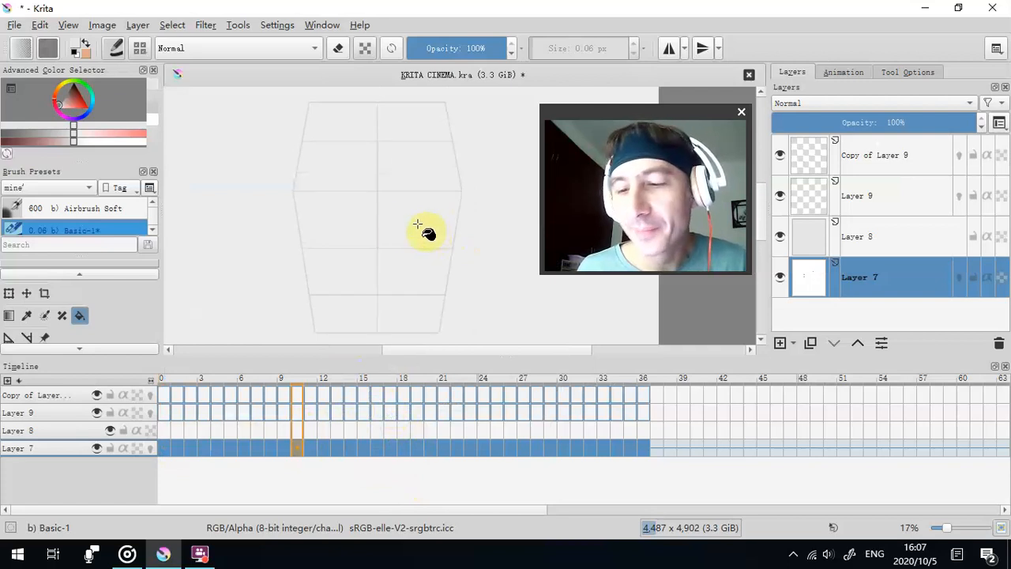
left_click(310, 448)
scroll(384, 205, "down", 2)
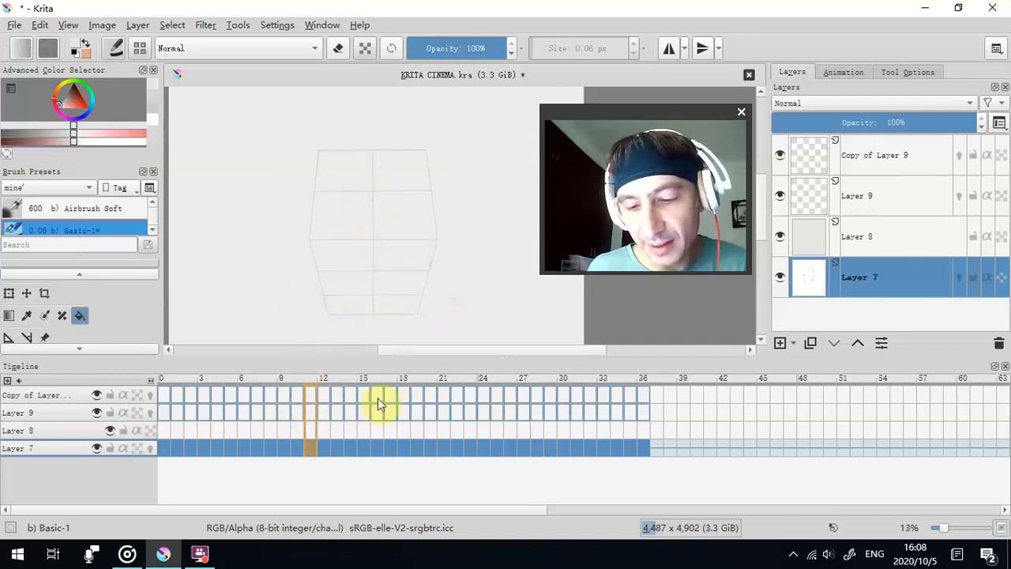
key("Right")
key("Right")
key("Right")
key("Right")
key("Right")
key("Right")
key("Right")
key("Right")
left_click(312, 450)
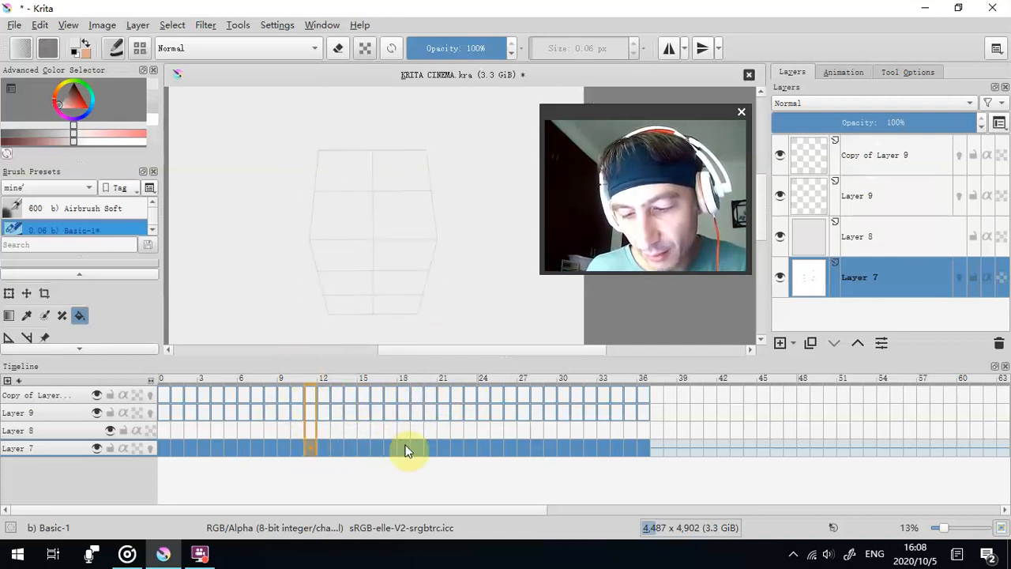
right_click(311, 450)
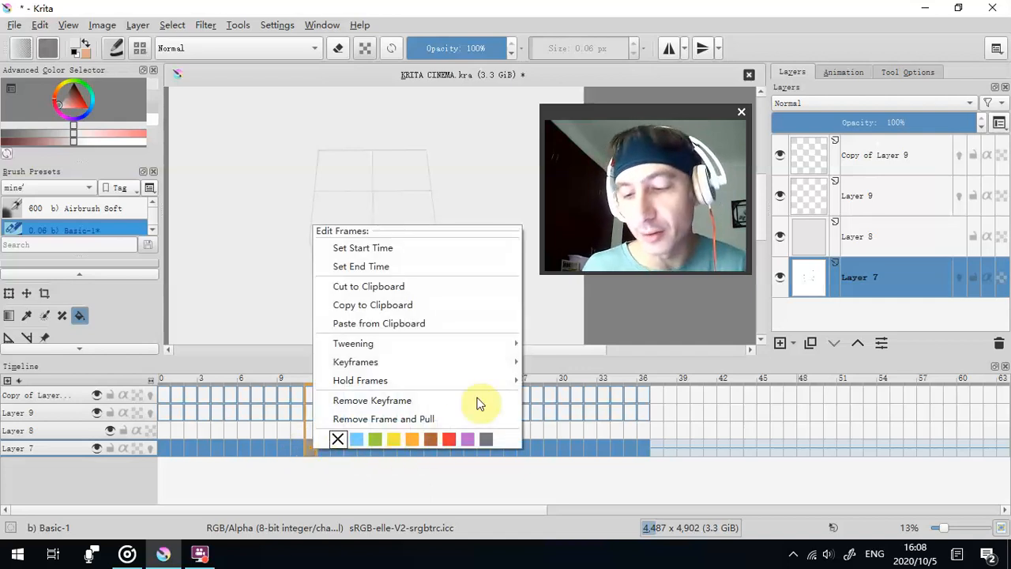
mouse_move(509, 378)
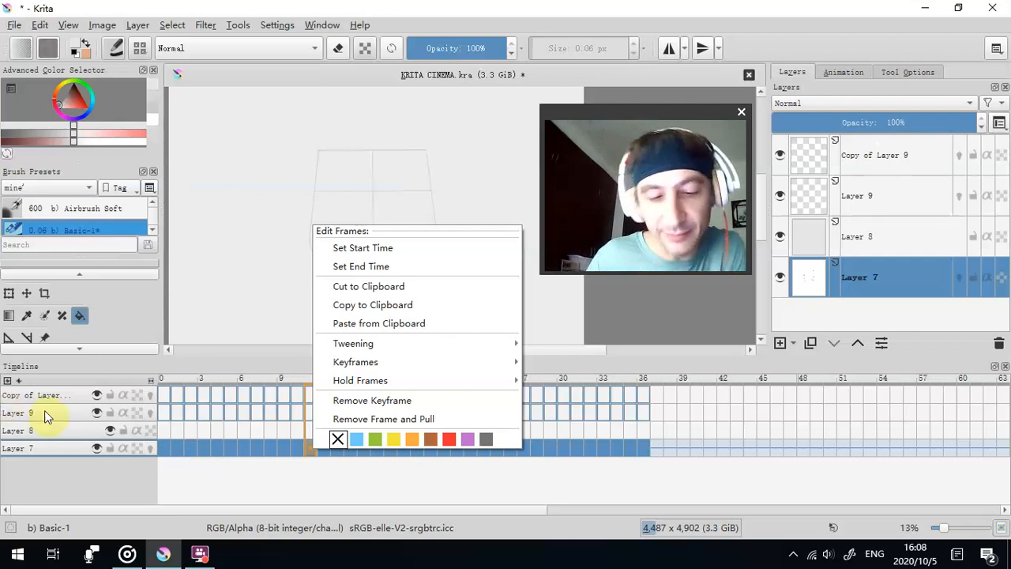
left_click(123, 487)
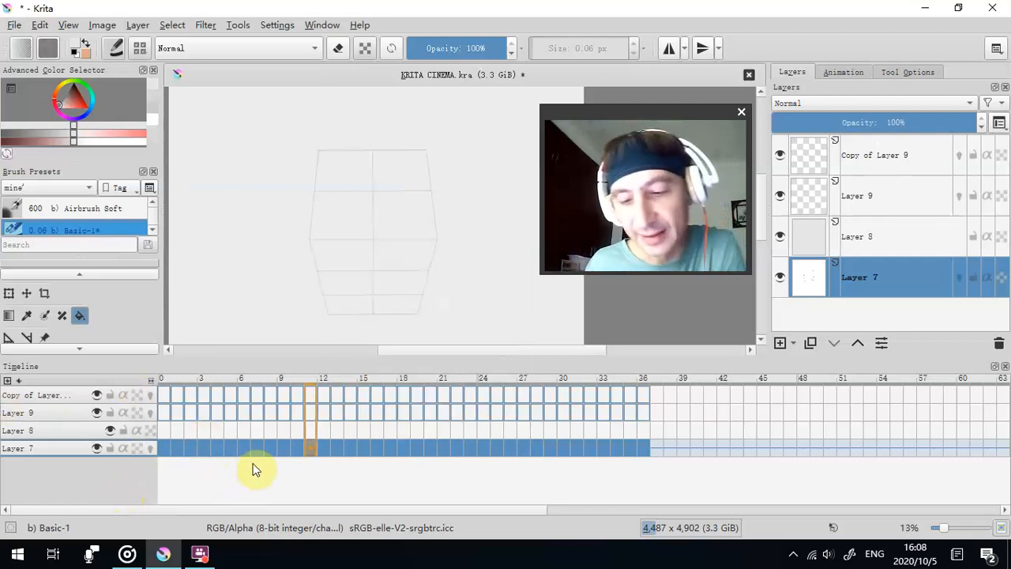
right_click(313, 449)
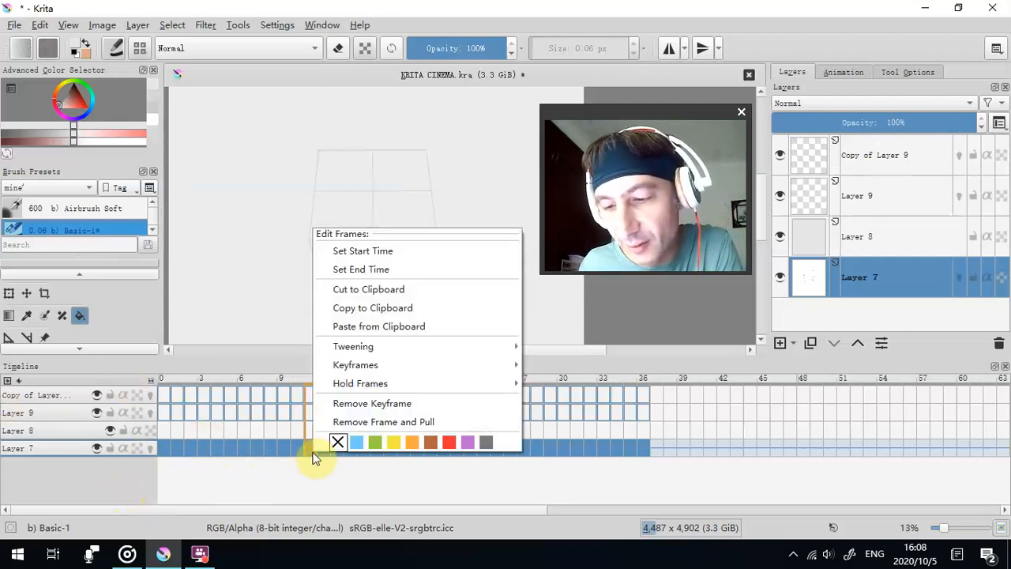
left_click(152, 449)
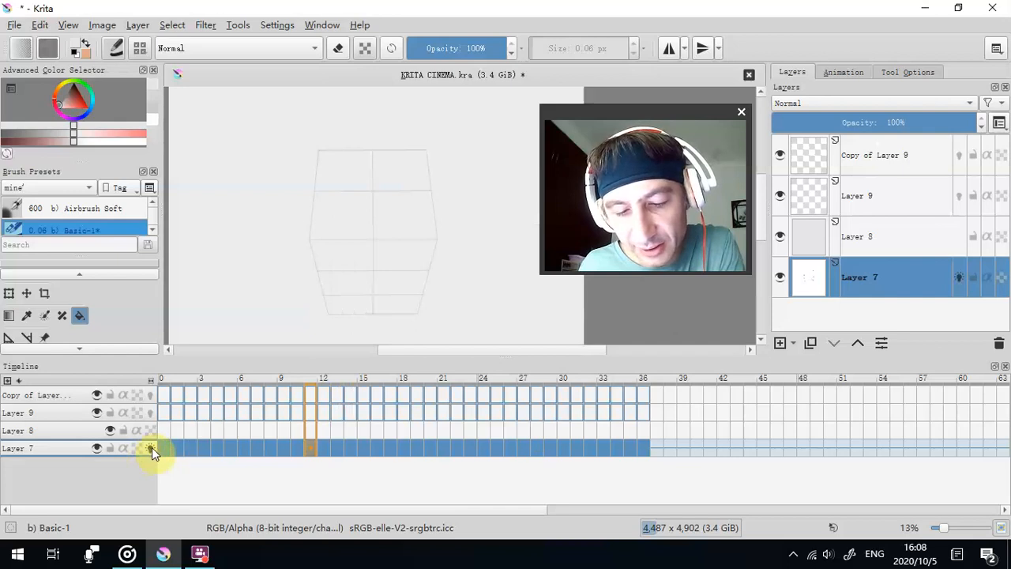
left_click(151, 448)
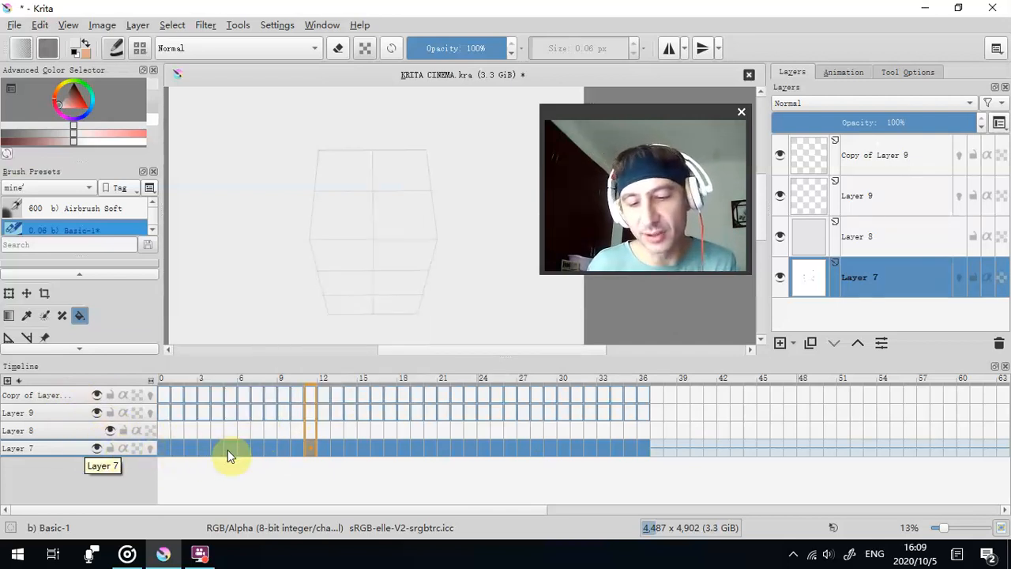
- Return to frame 0 of the wireframe animation on Layer 7 and activate the Freehand Brush tool
left_click(163, 448)
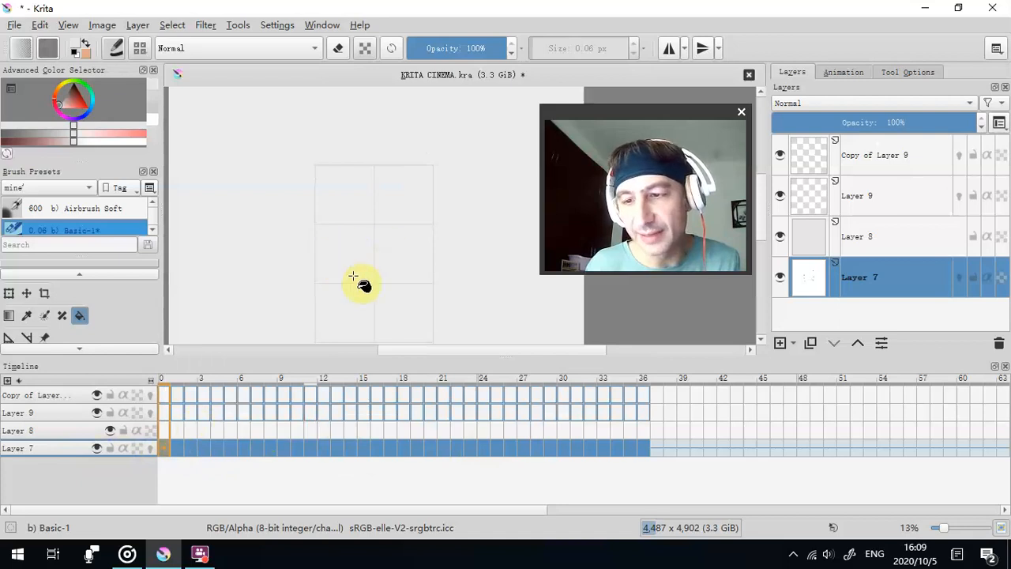
scroll(31, 320, "up", 2)
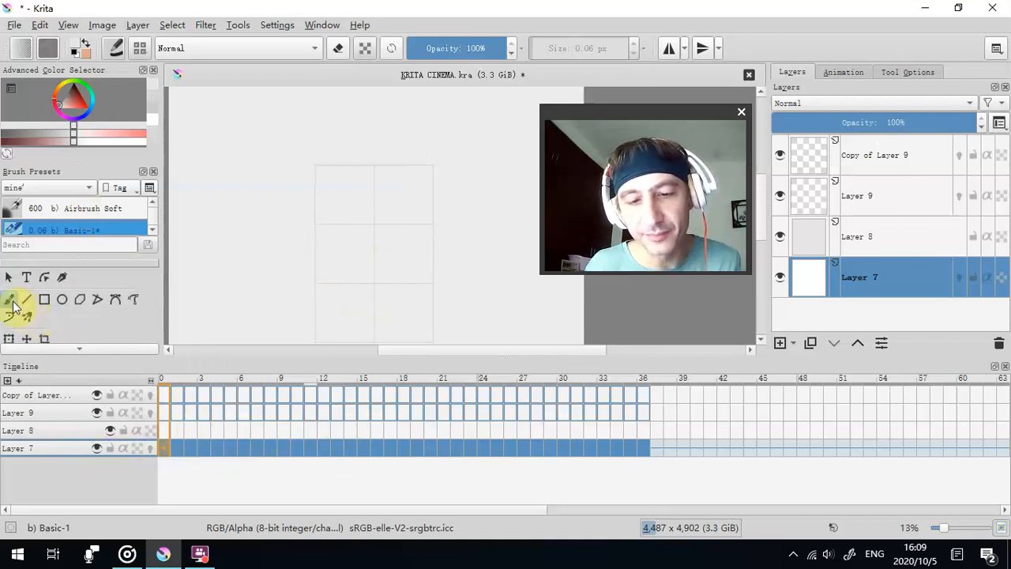
left_click(9, 299)
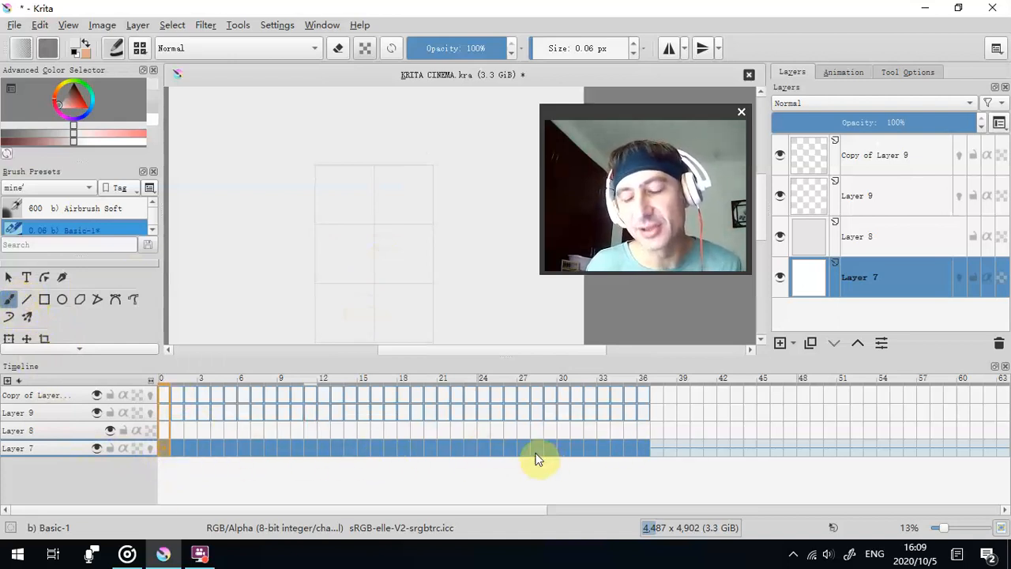
- Make frame 0 of the Copy of Layer 9 layer active
mouse_move(537, 458)
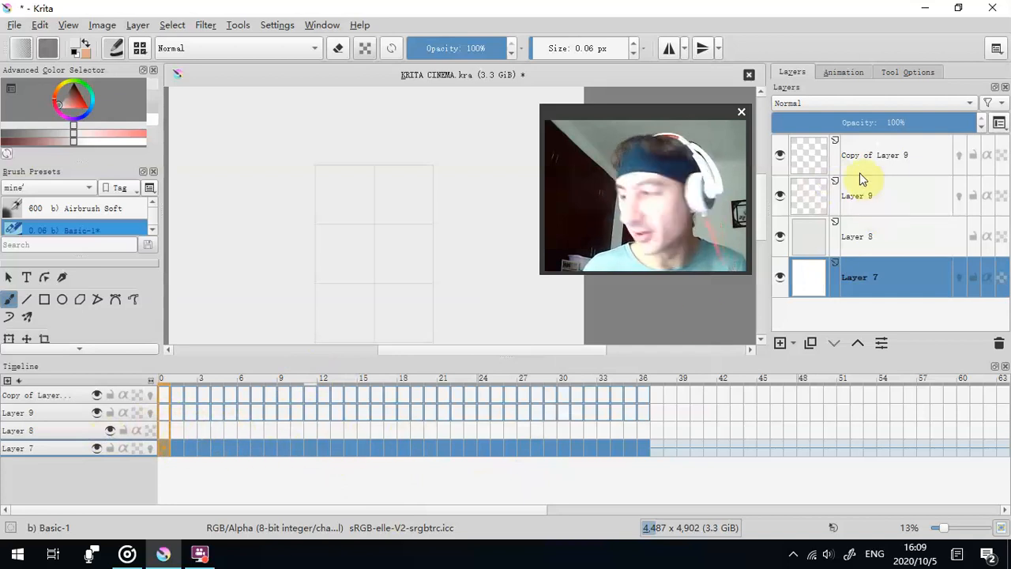
left_click(869, 237)
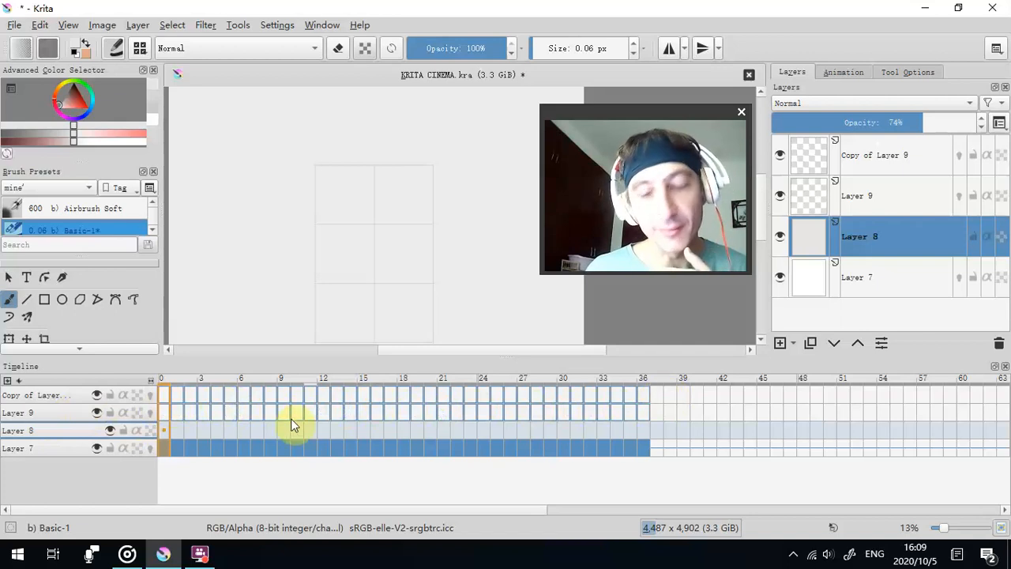
right_click(168, 397)
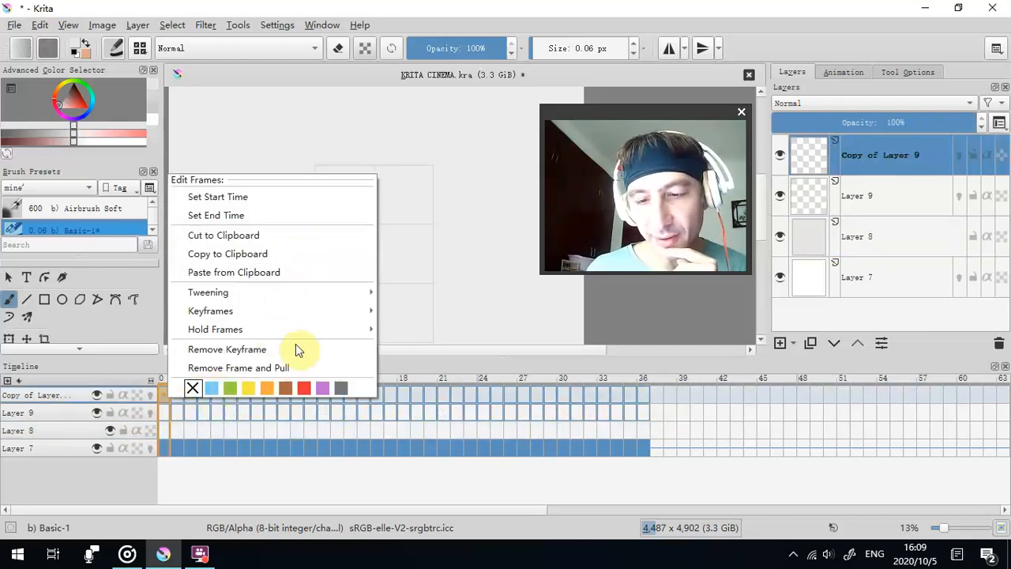
left_click(112, 479)
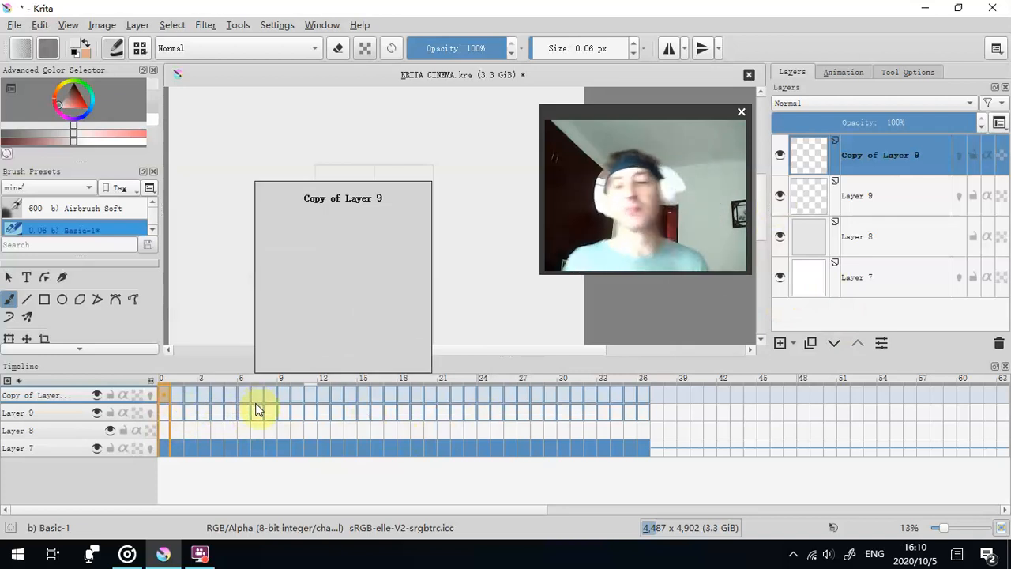
scroll(479, 287, "down", 2)
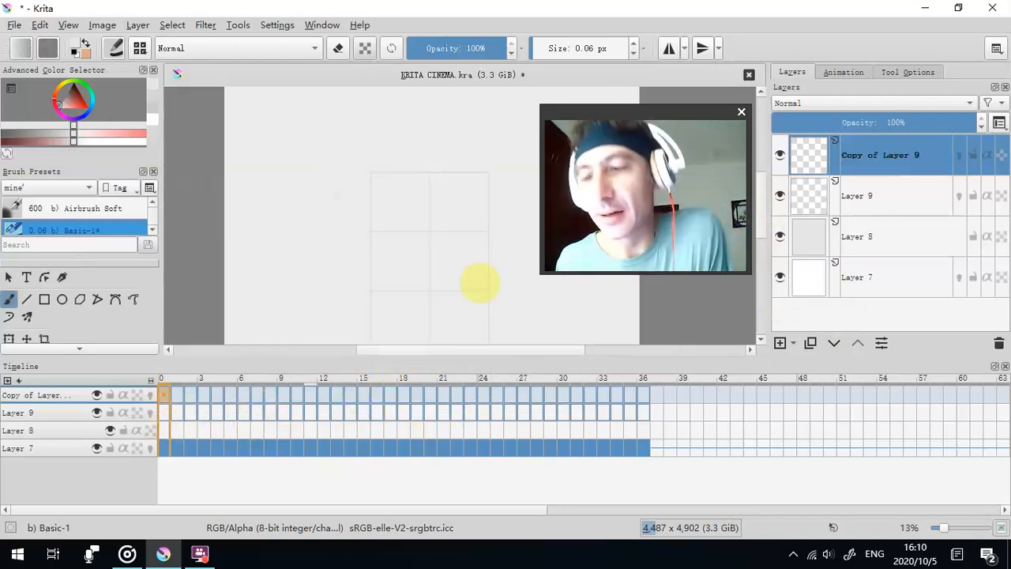
mouse_move(747, 105)
left_mouse_down()
mouse_move(837, 182)
mouse_move(746, 117)
left_mouse_up()
left_click_drag(656, 126, 781, 318)
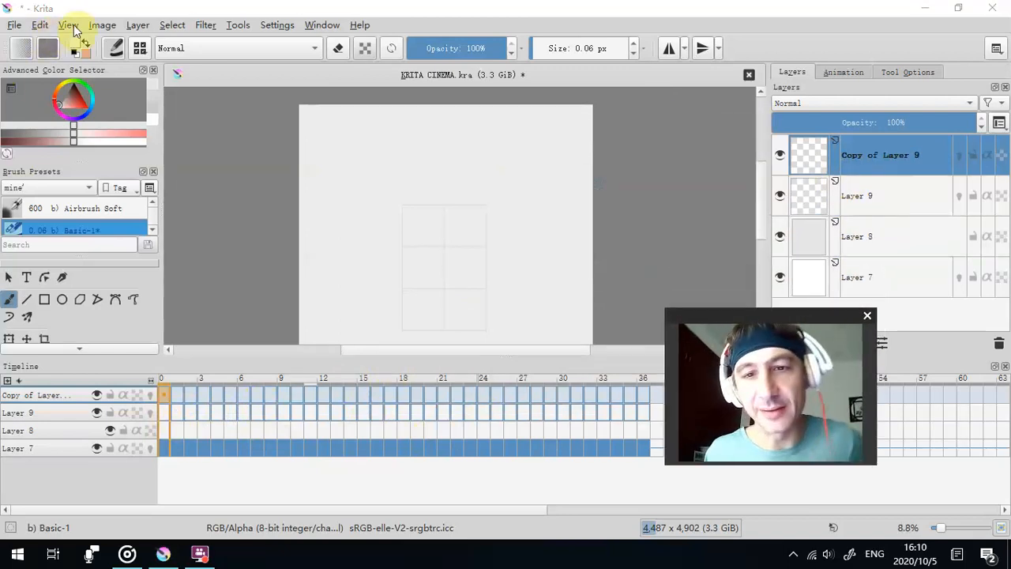
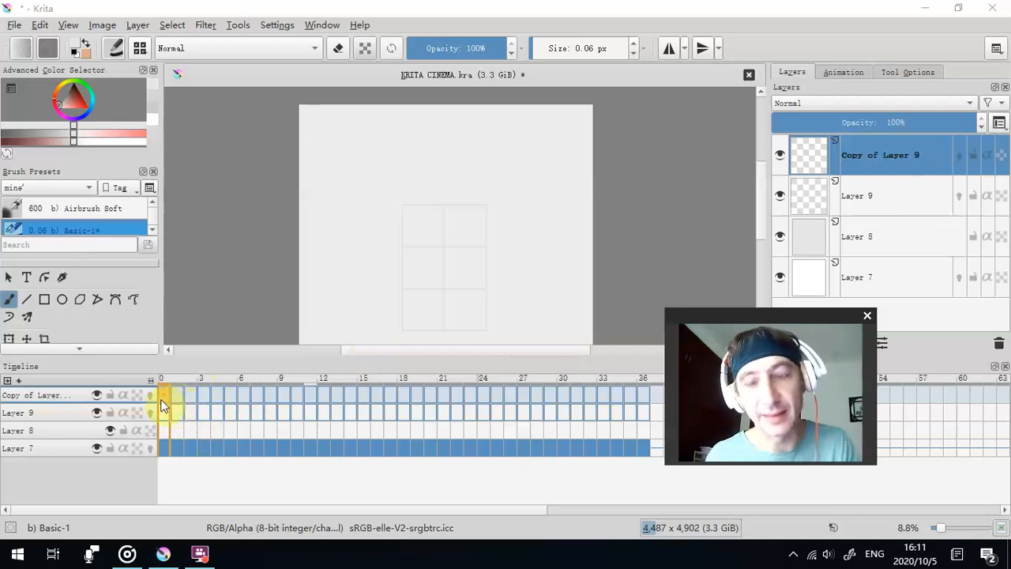
- Review the Image Sequence, Video and Both export options of Render Animation, and close the dialog without rendering
left_click(14, 24)
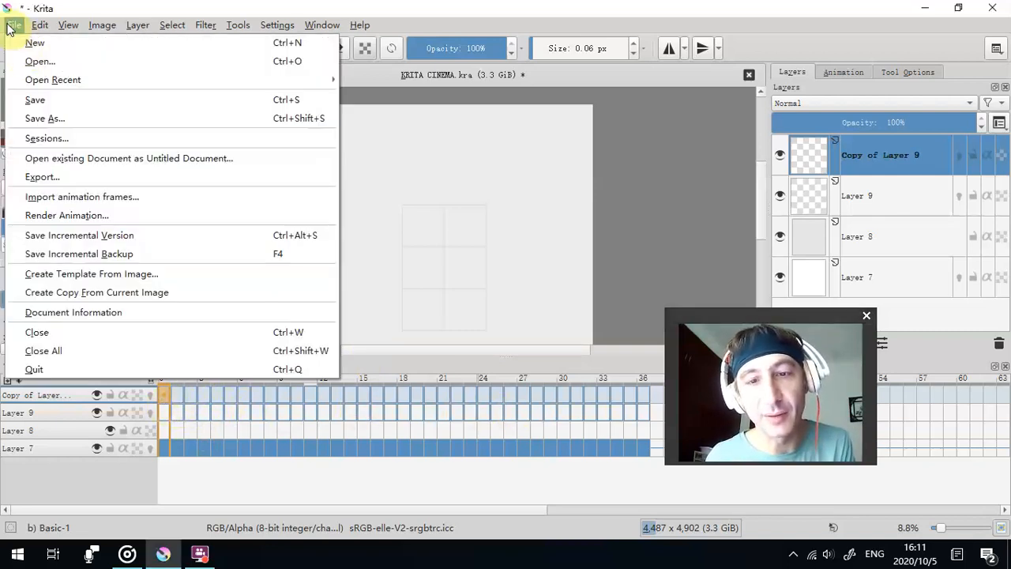
left_click(101, 218)
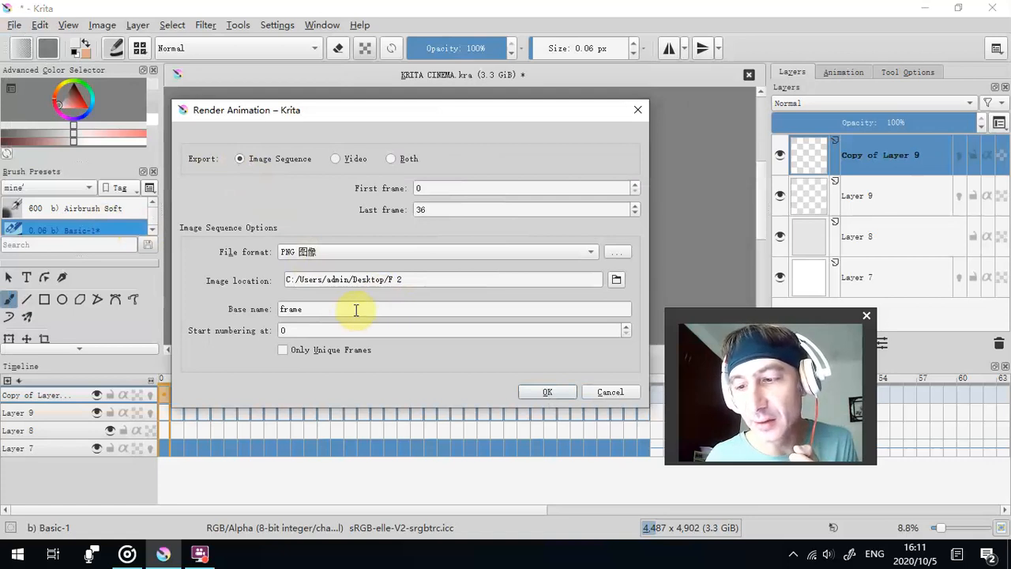
left_click(336, 159)
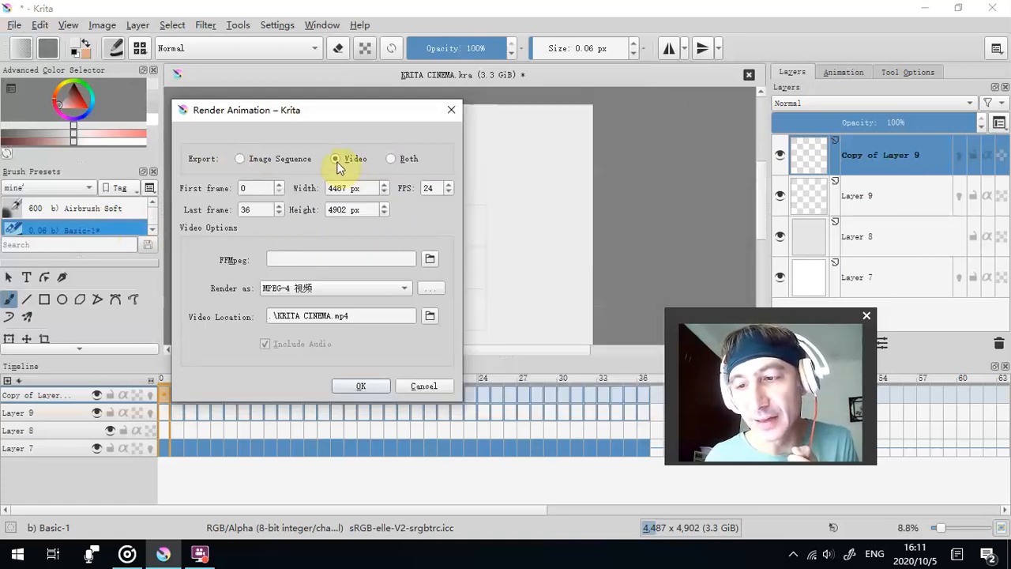
left_click(389, 158)
left_click(240, 159)
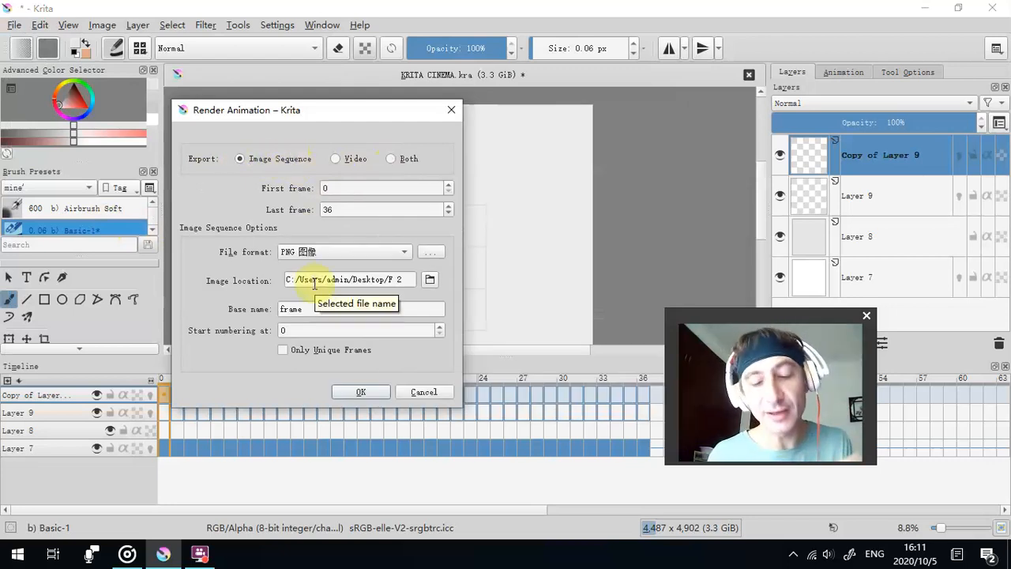
left_click(451, 111)
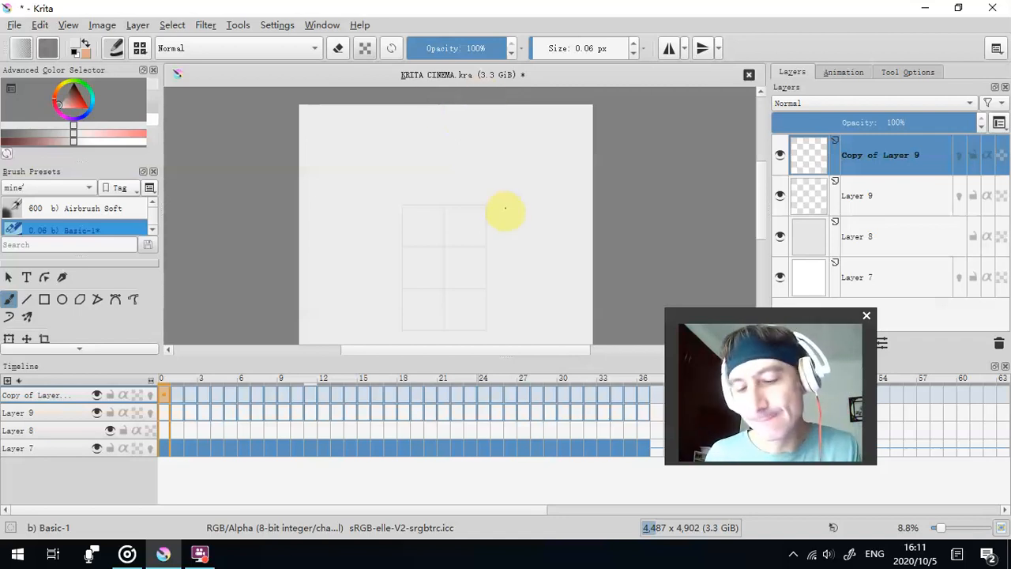
left_click(138, 24)
mouse_move(175, 30)
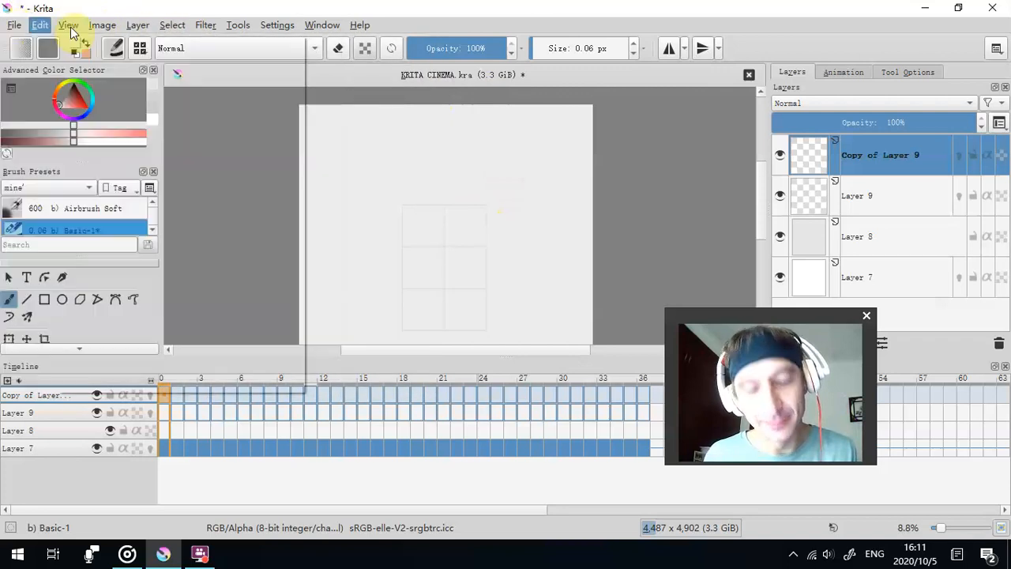
mouse_move(102, 25)
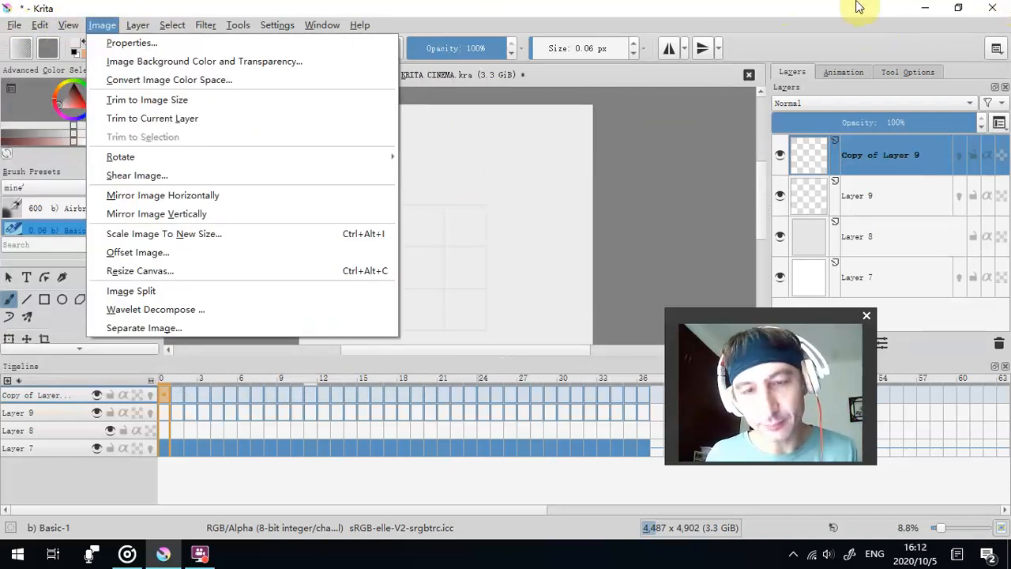
mouse_move(8, 30)
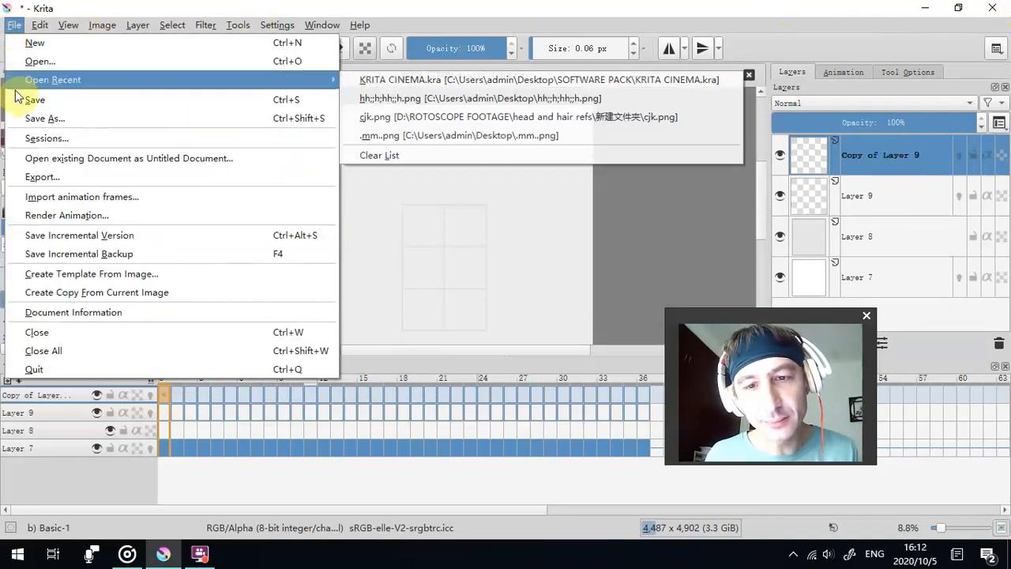
left_click(21, 120)
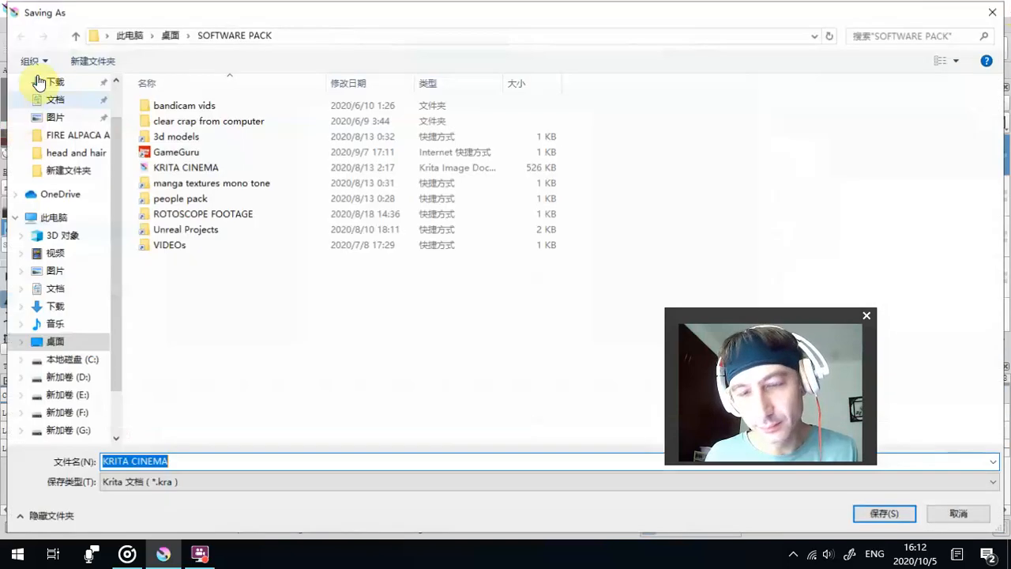
left_click(993, 10)
- Save the document as a Krita file named "character blovk heads all SETUP" in the ROTOSCOPE FOOTAGE folder
left_click(12, 26)
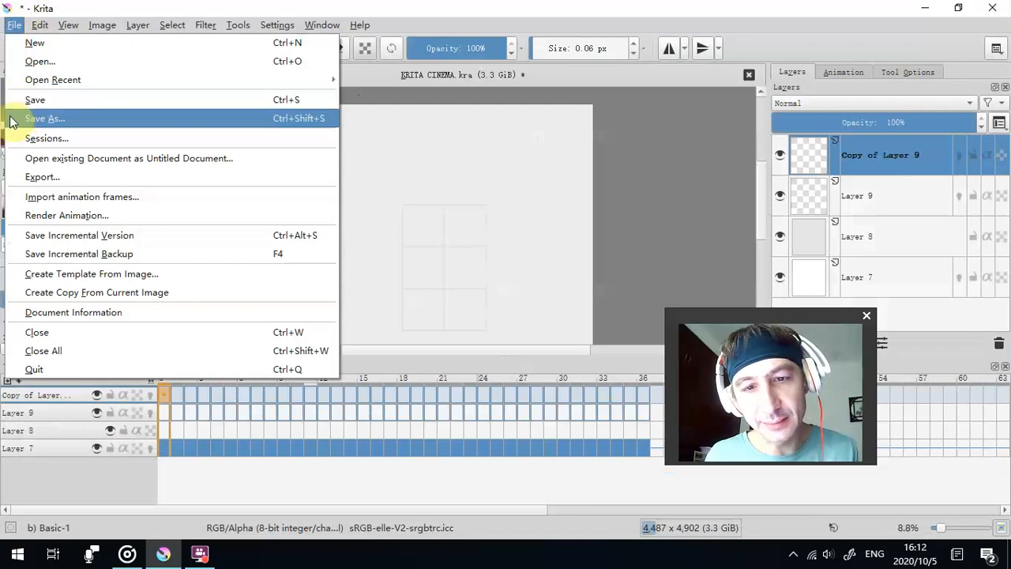
left_click(13, 118)
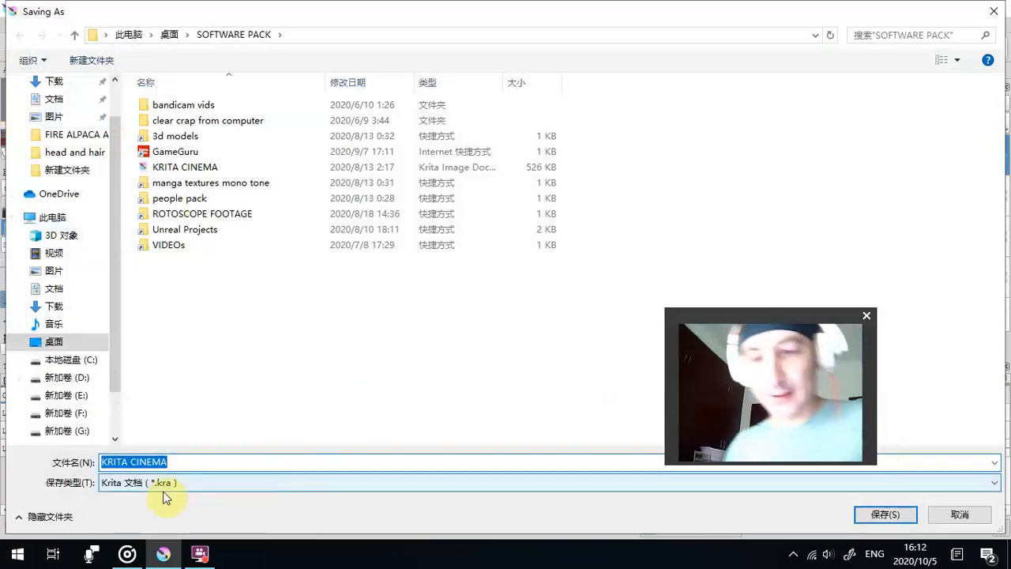
double_click(145, 213)
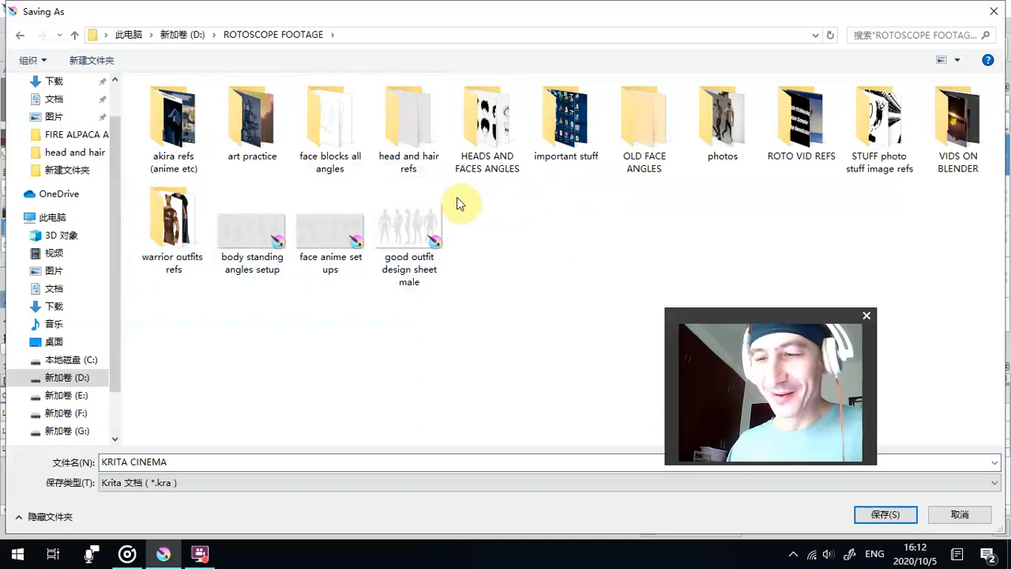
left_click(337, 175)
left_click(511, 211)
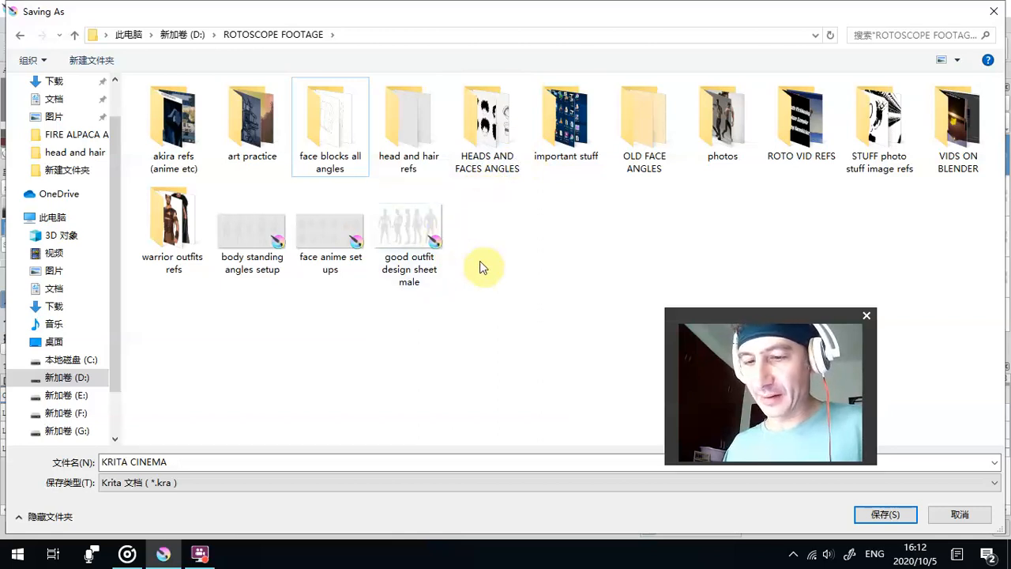
left_click(194, 462)
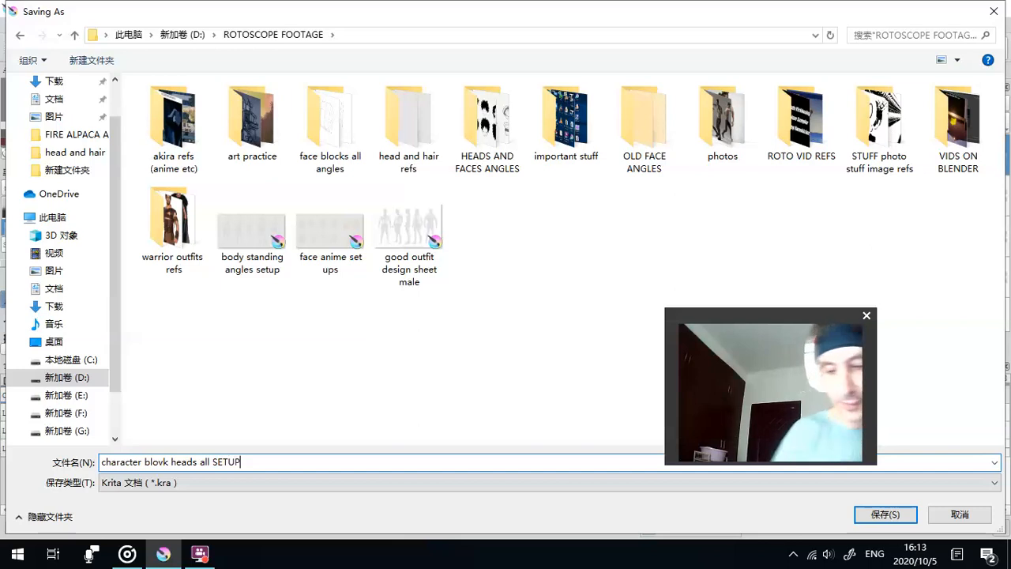
left_click(377, 380)
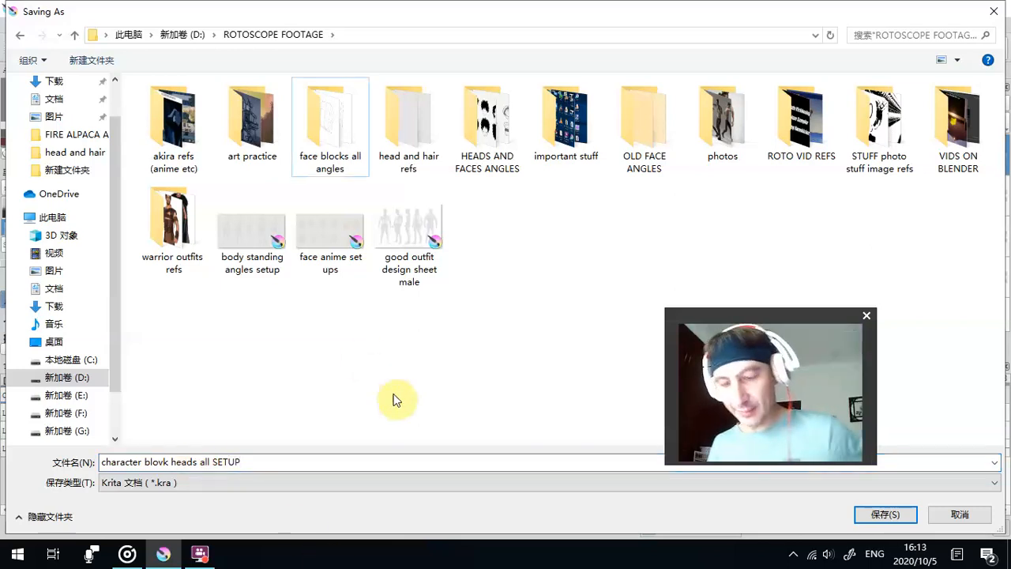
left_click(858, 515)
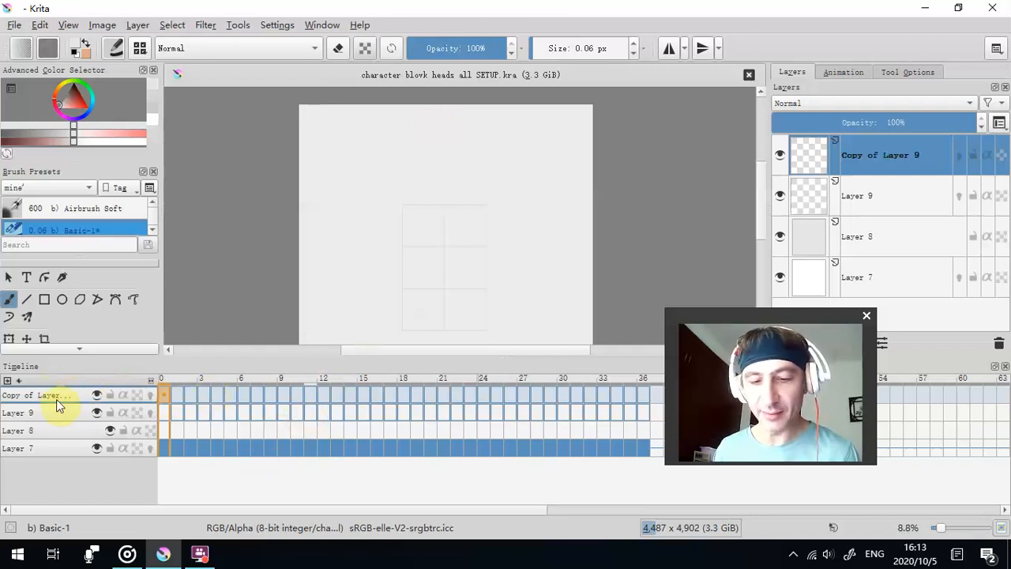
right_click(898, 157)
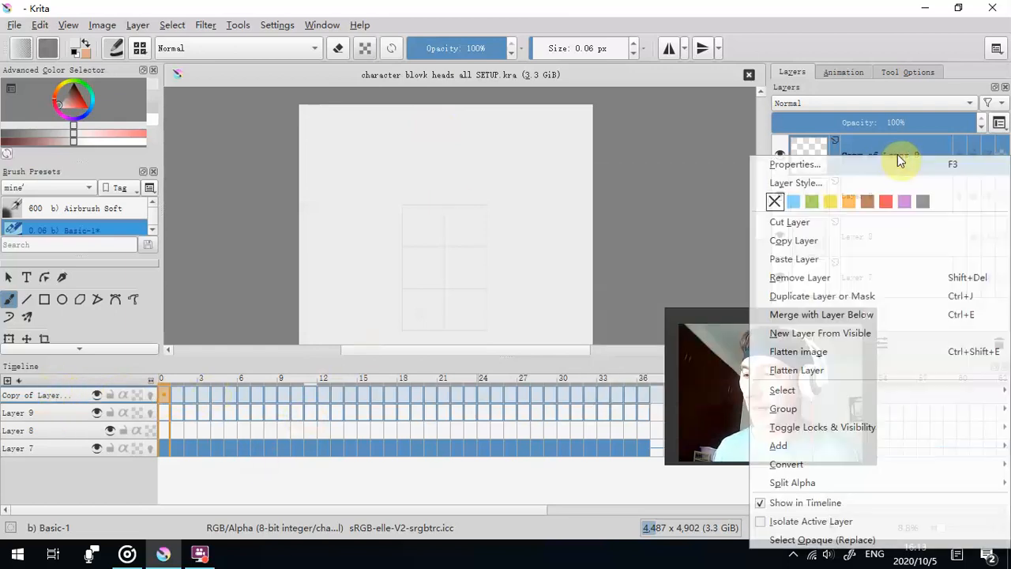
double_click(876, 156)
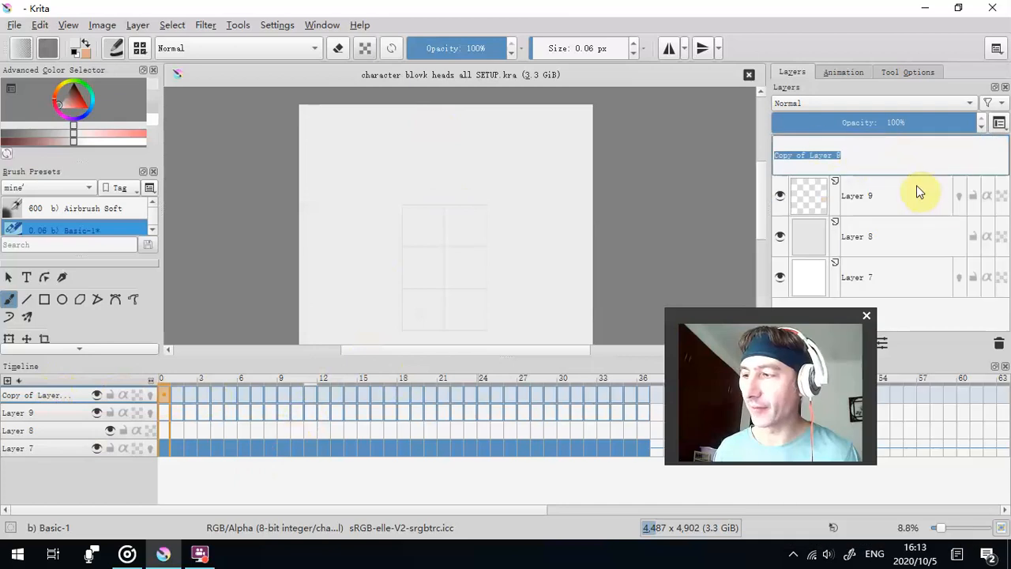
left_click(58, 396)
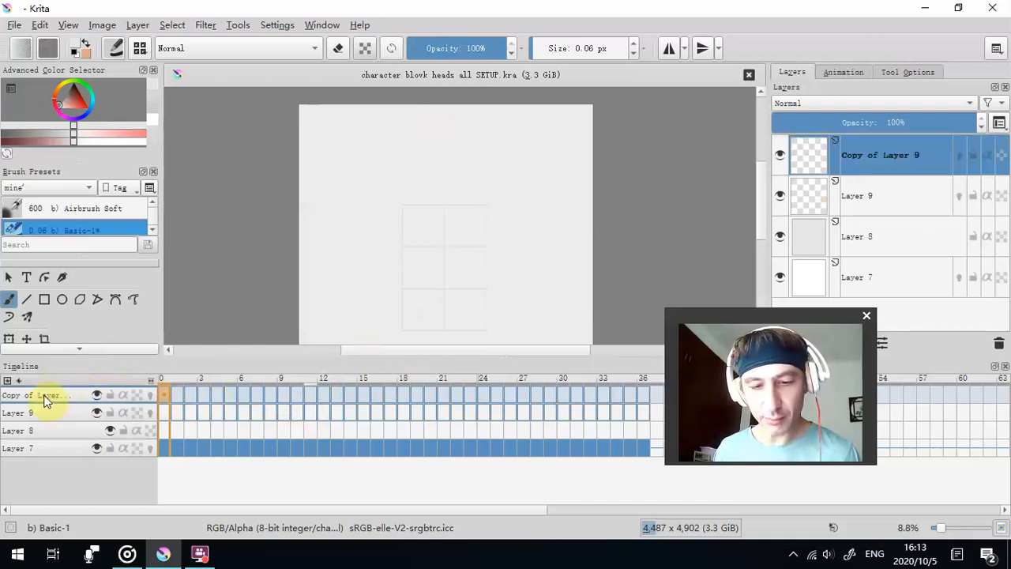
double_click(901, 157)
left_click_drag(772, 316, 671, 137)
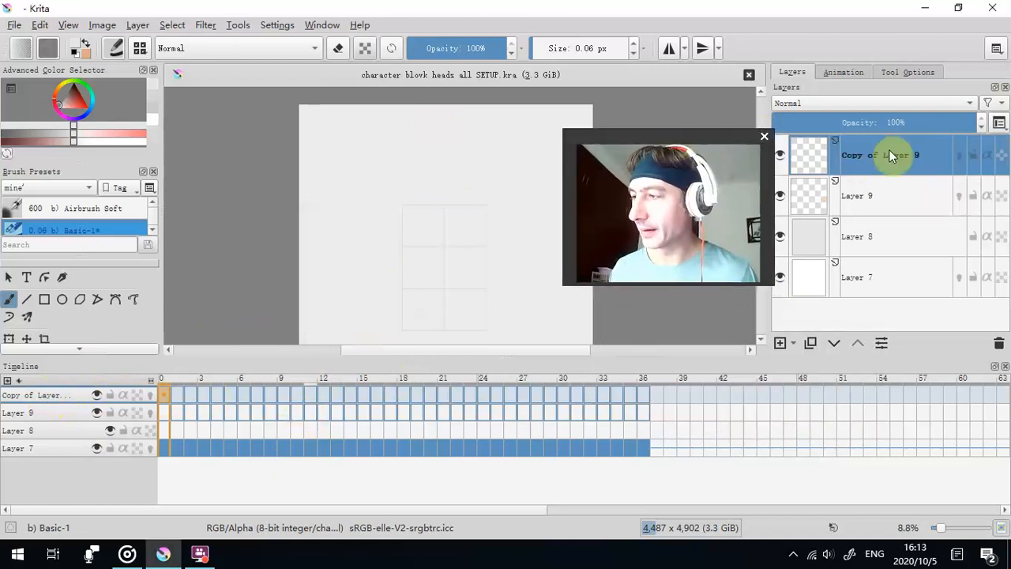
left_click(884, 182)
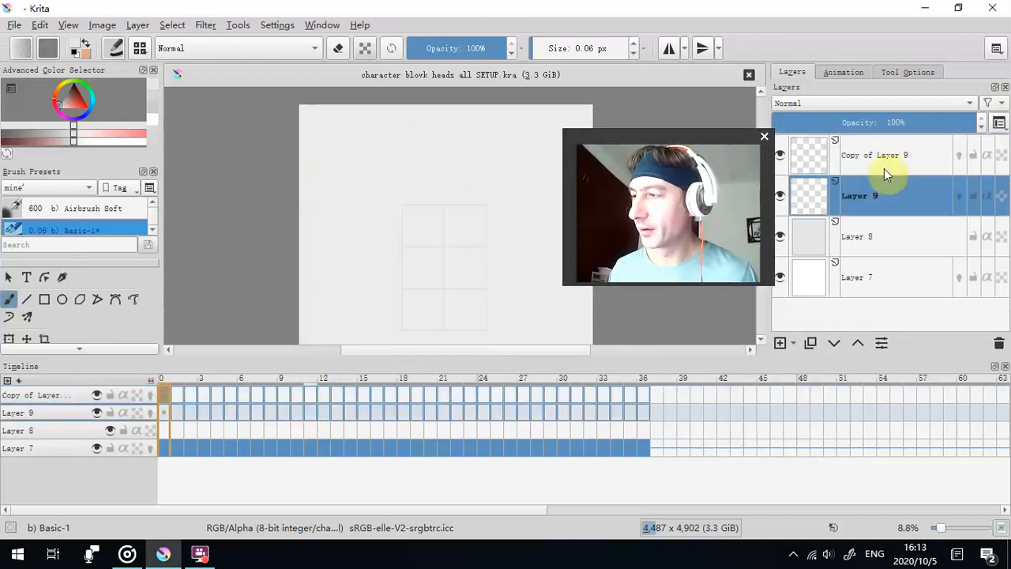
- Assign a red colour label to Copy of Layer 9 and a blue one to Layer 9
left_click(884, 161)
right_click(884, 162)
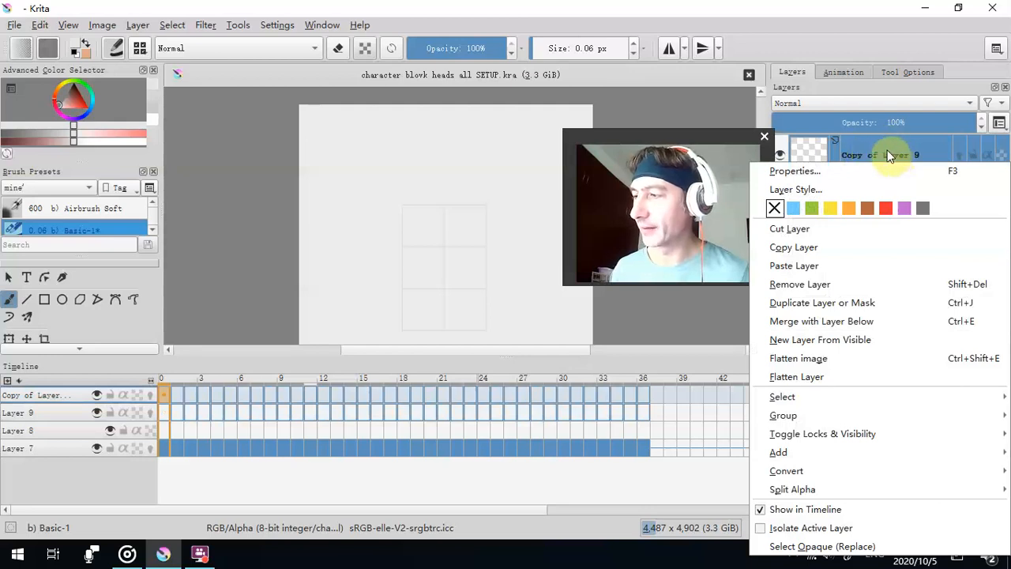
left_click(885, 207)
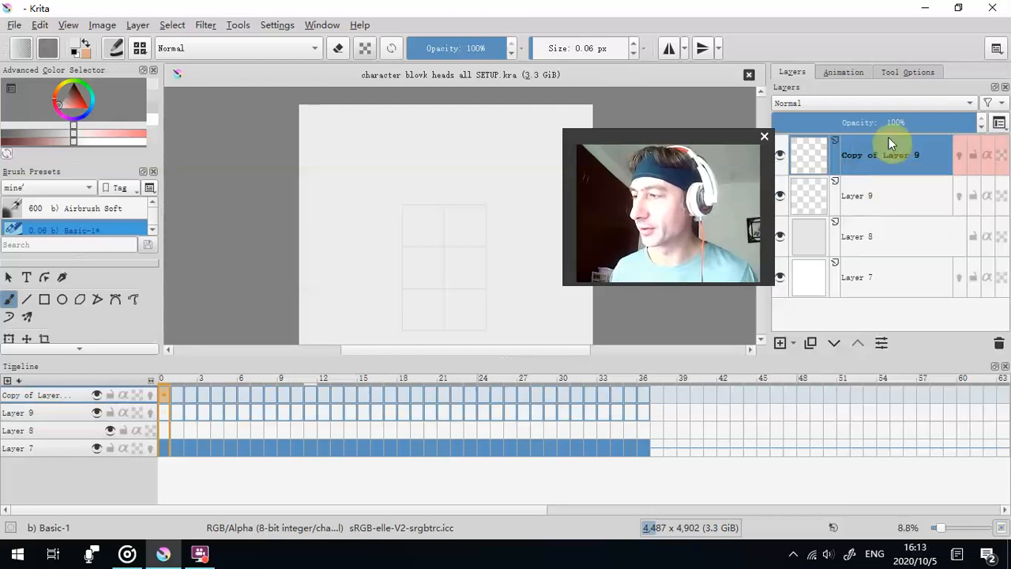
right_click(880, 198)
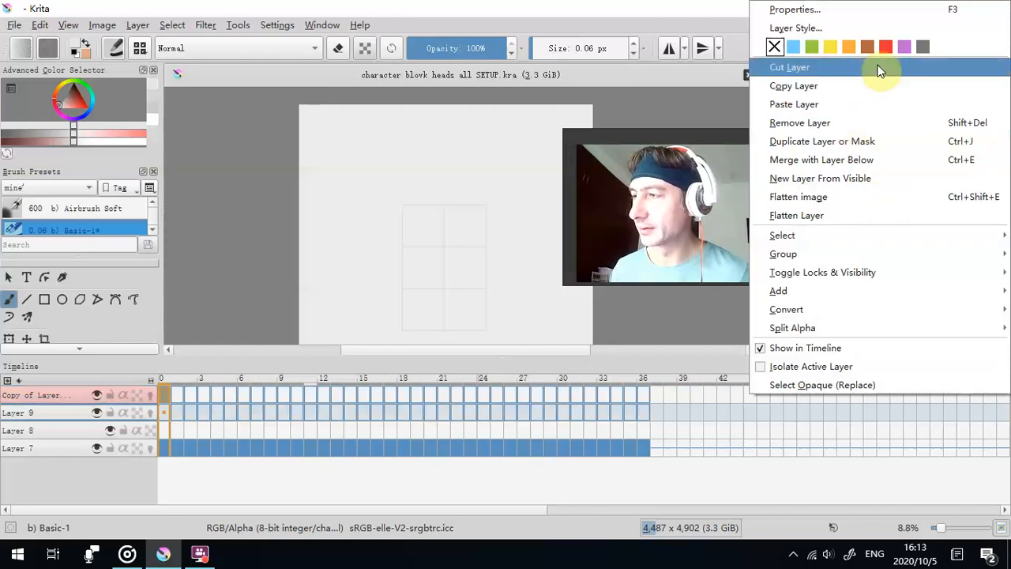
left_click(799, 46)
- Assign a yellow colour label to Layer 8 and an orange one to Layer 7, and reselect Layer 9
right_click(864, 244)
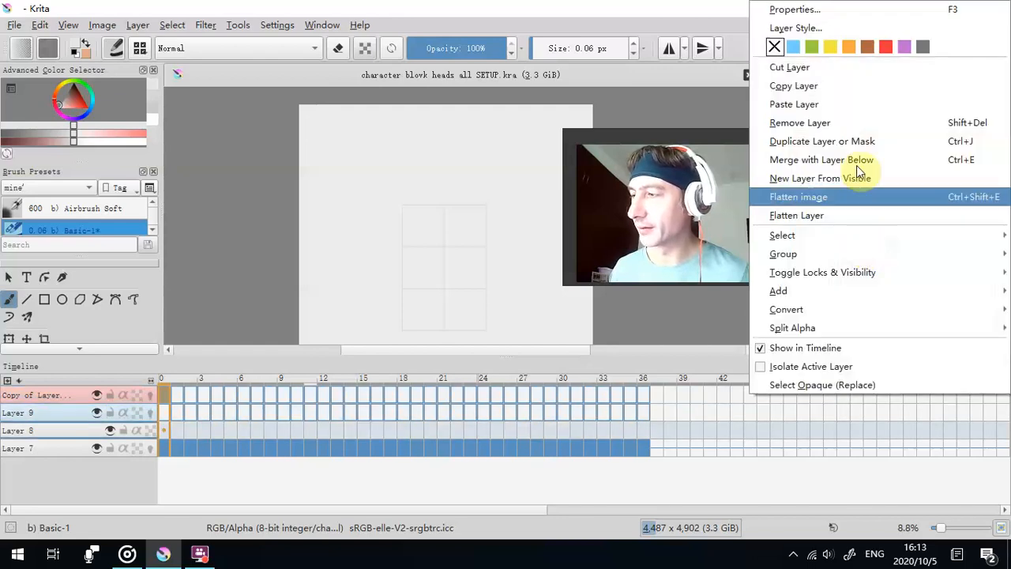
left_click(830, 47)
left_click(883, 273)
right_click(883, 274)
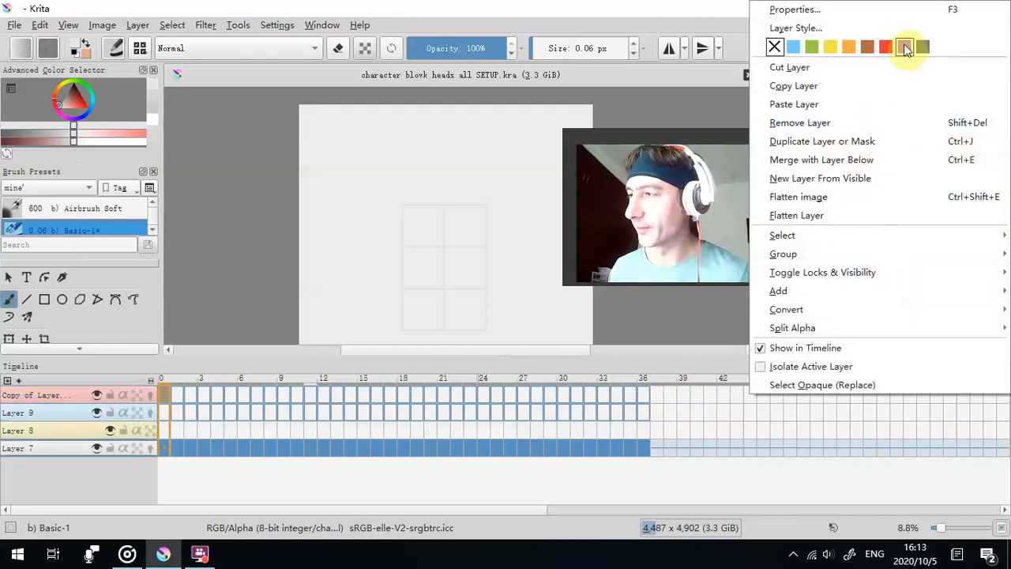
left_click(846, 47)
left_click(882, 207)
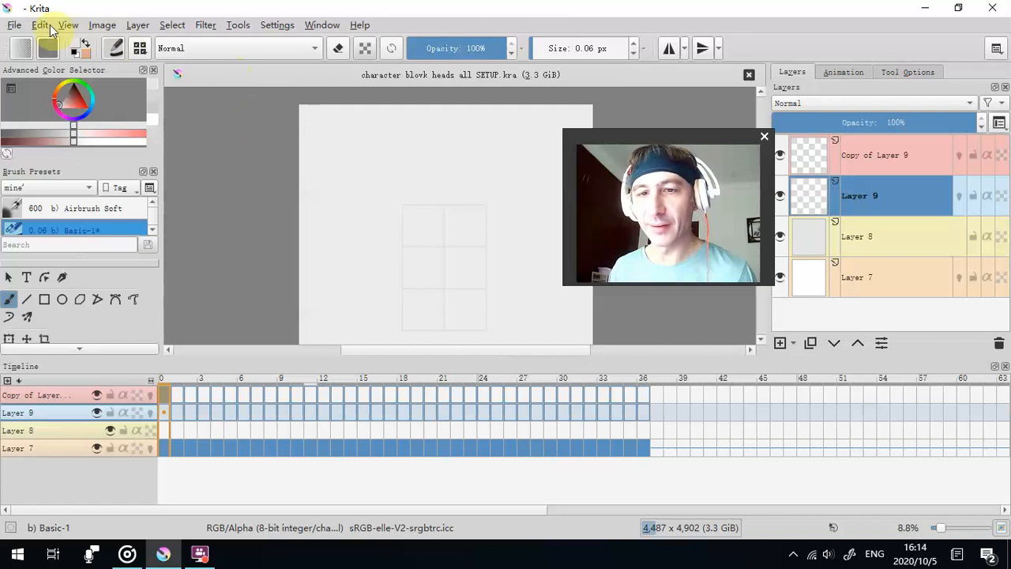
- Save the colour-labelled document under its existing name and quit the program
left_click(14, 25)
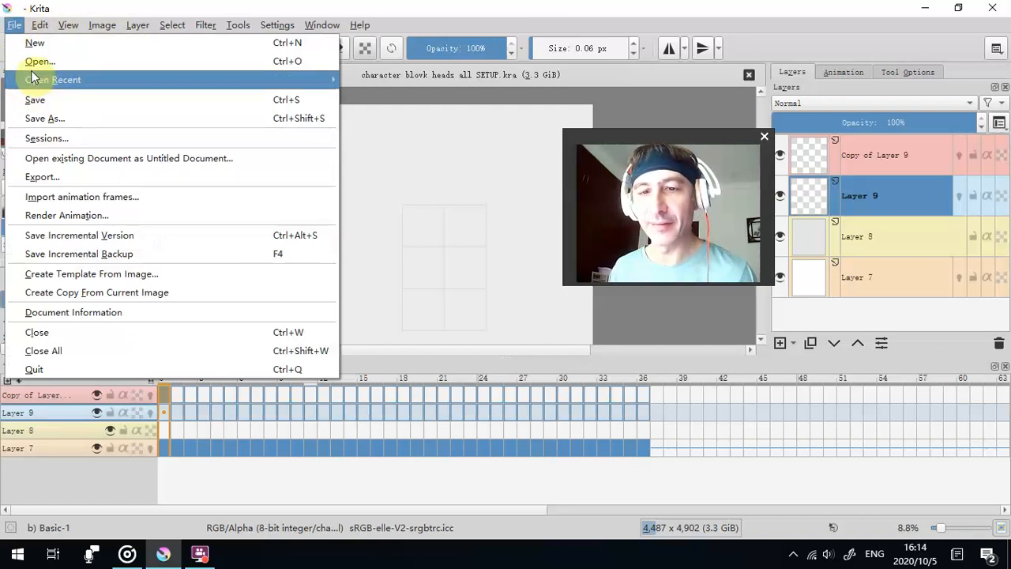
left_click(56, 103)
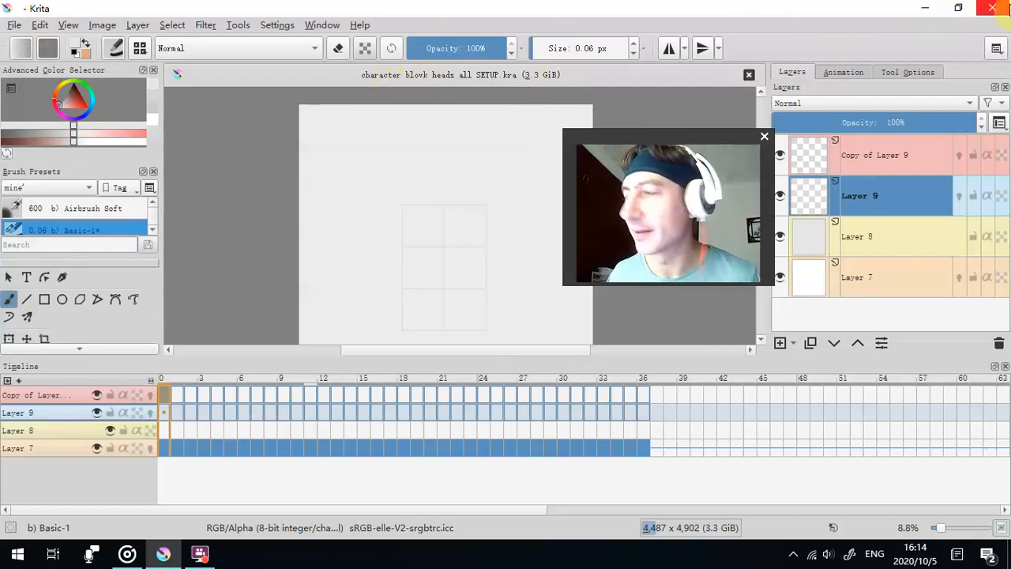
left_click(992, 7)
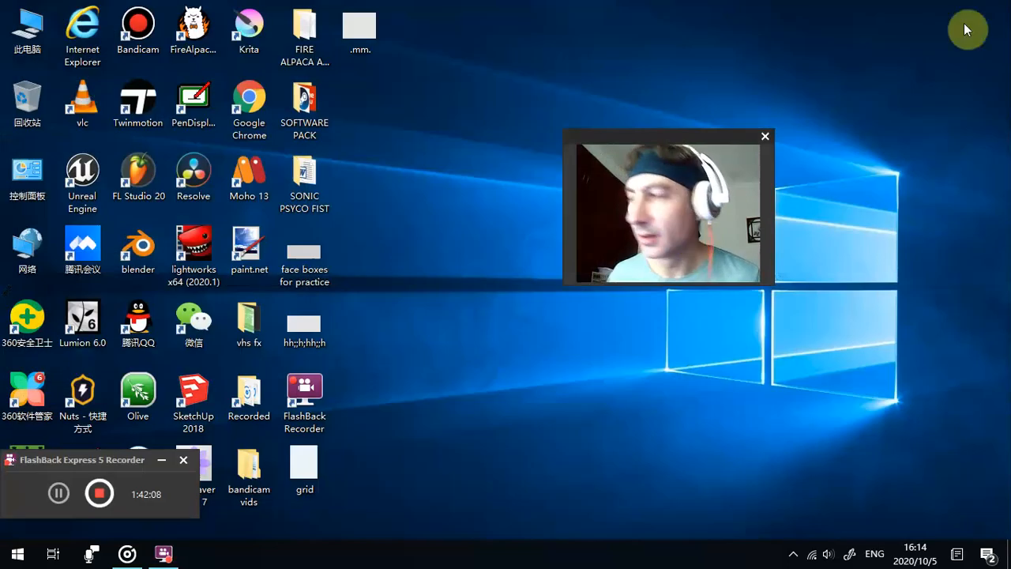
- Open the desktop's SOFTWARE PACK folder in File Explorer and go to its ROTOSCOPE FOOTAGE folder
left_click_drag(67, 452, 517, 413)
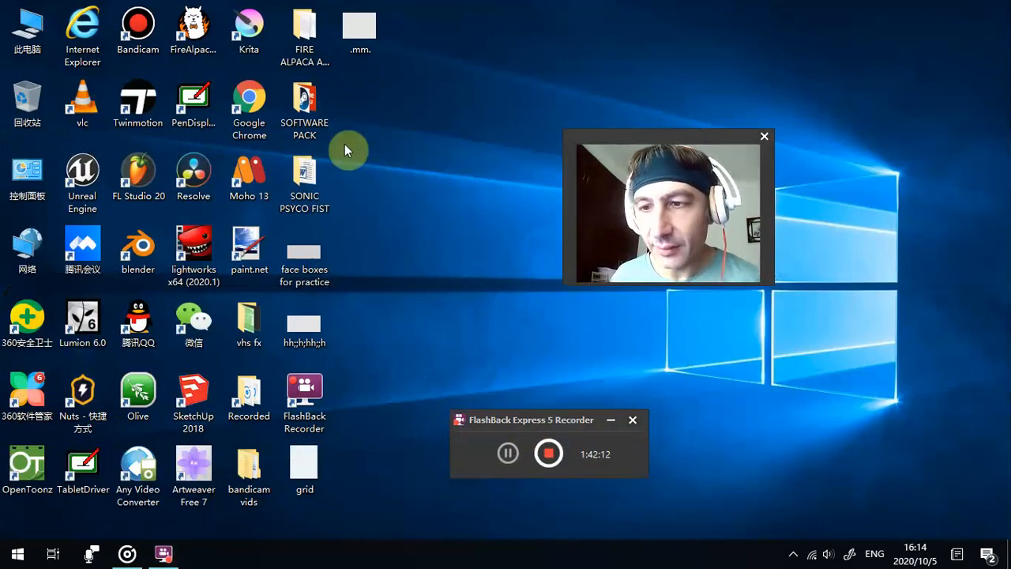
double_click(304, 107)
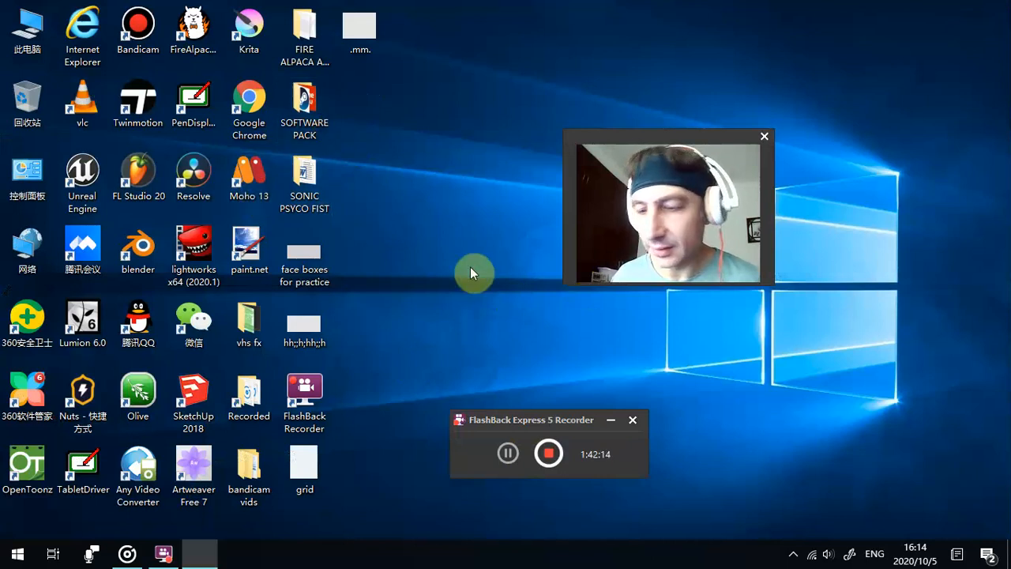
left_click(992, 7)
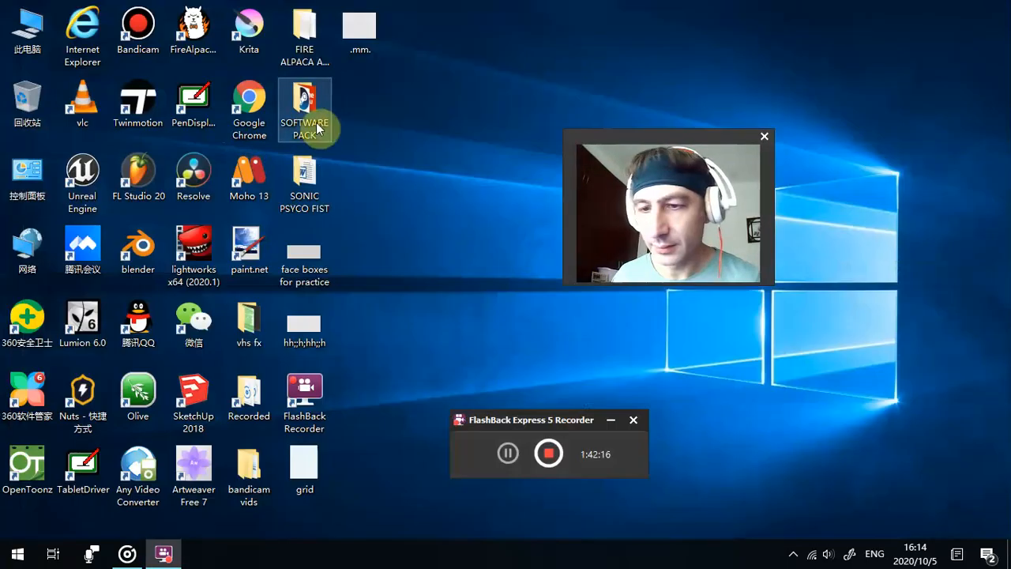
double_click(331, 144)
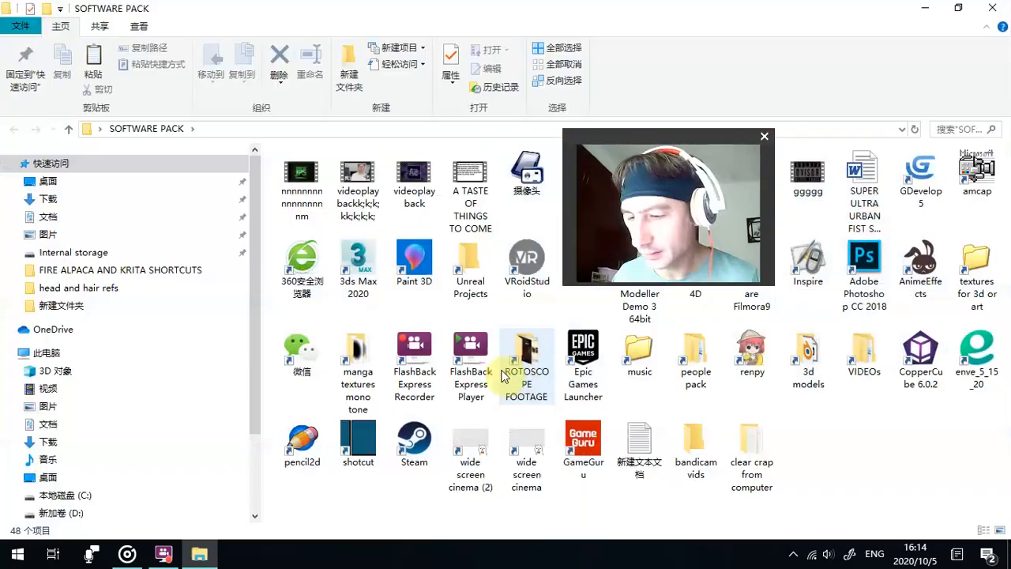
double_click(505, 376)
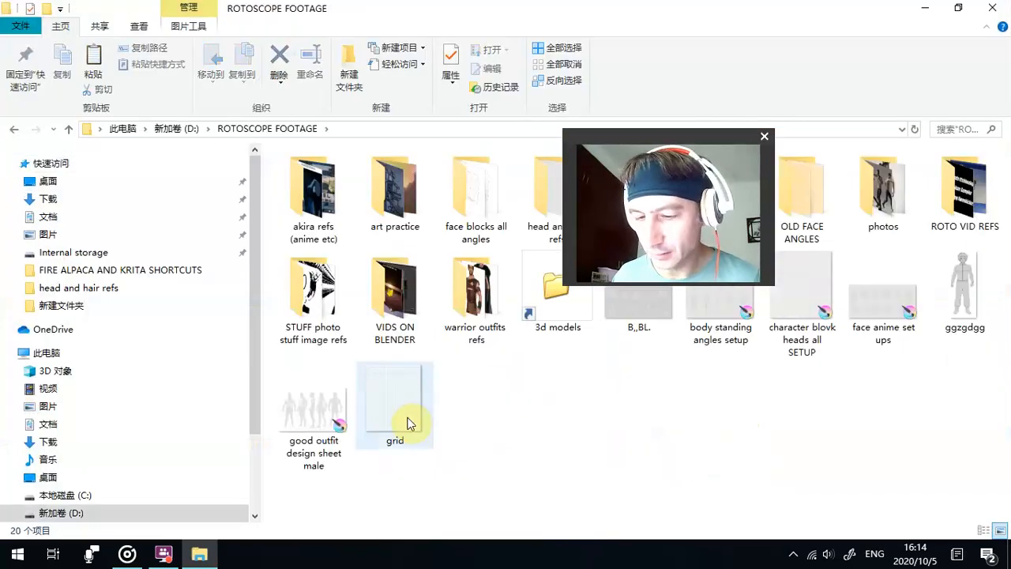
- Correct the misspelled setup file's name to character block heads all SETUP
left_click_drag(675, 138, 203, 137)
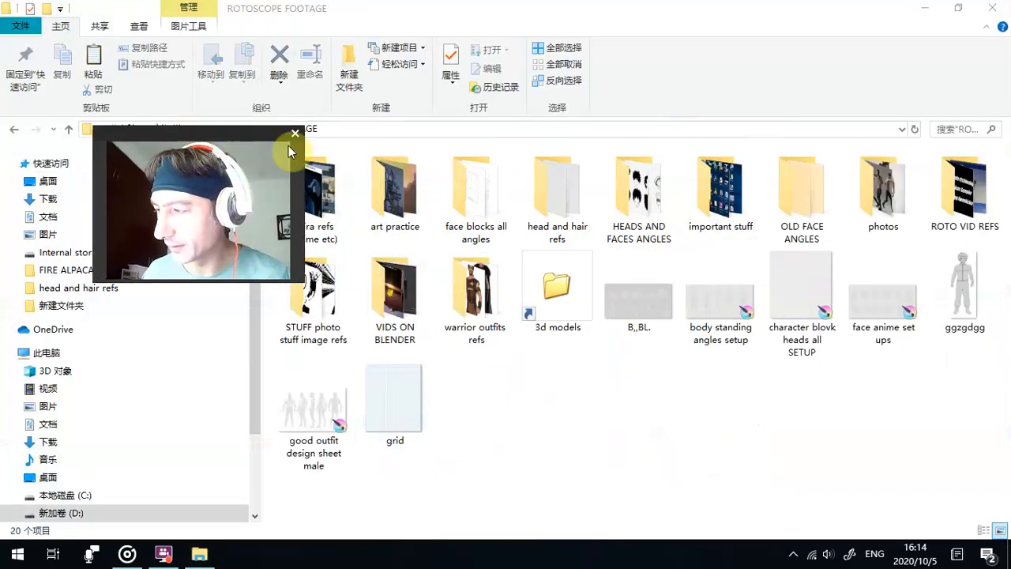
right_click(786, 301)
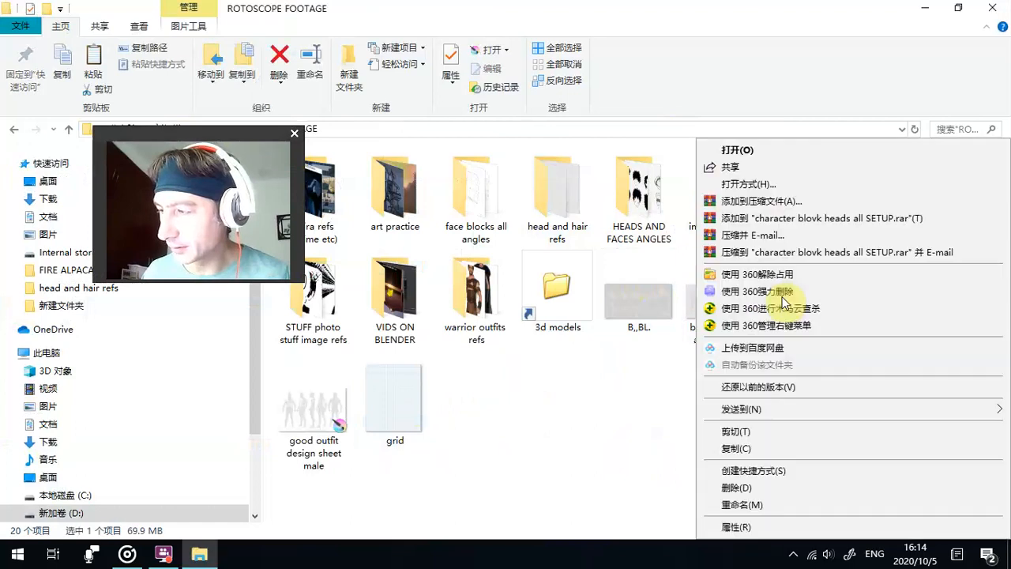
left_click(756, 506)
left_click(827, 328)
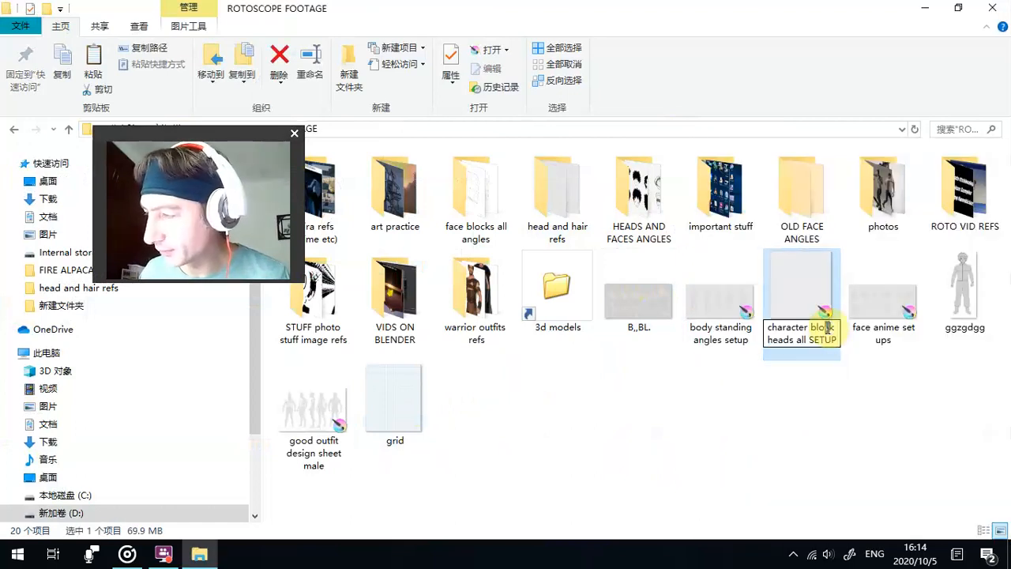
key("BackSpace")
type("Z")
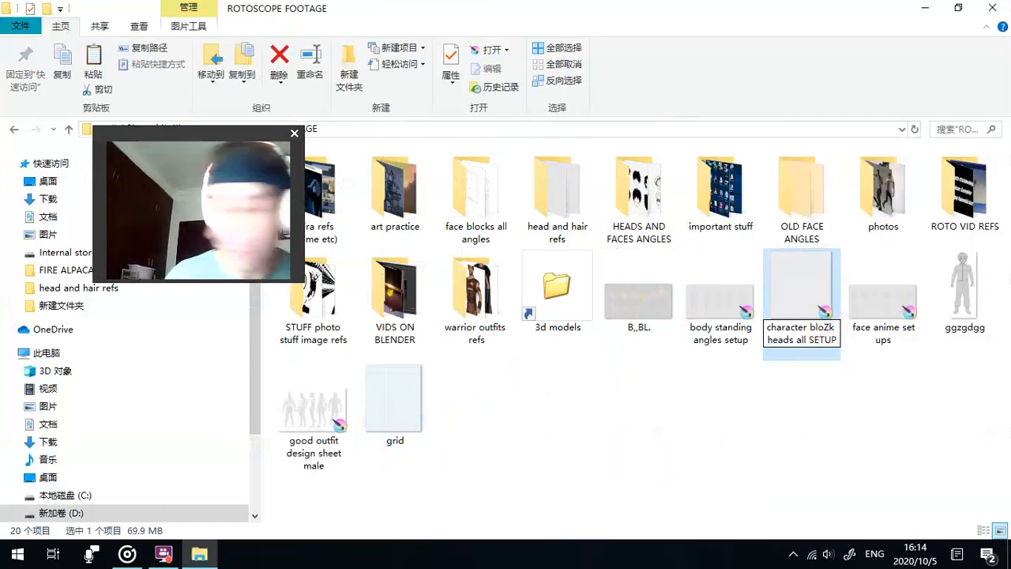
double_click(831, 327)
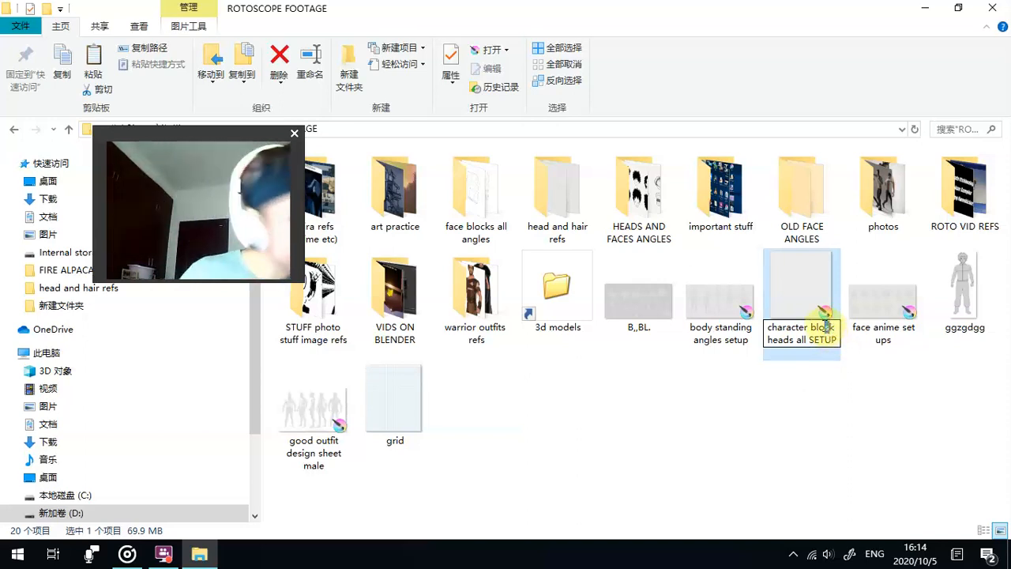
type("ds")
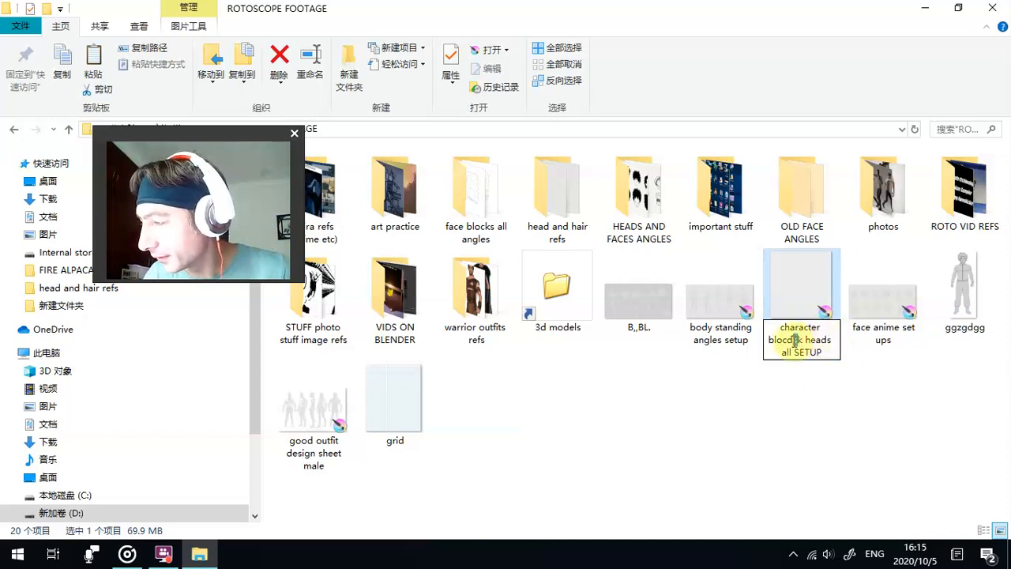
key("BackSpace")
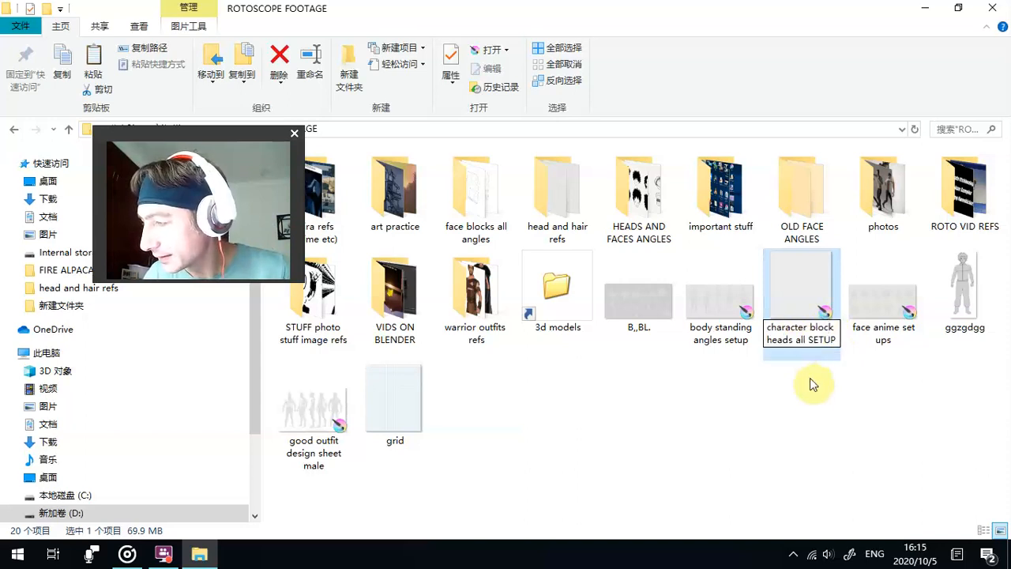
left_click(813, 390)
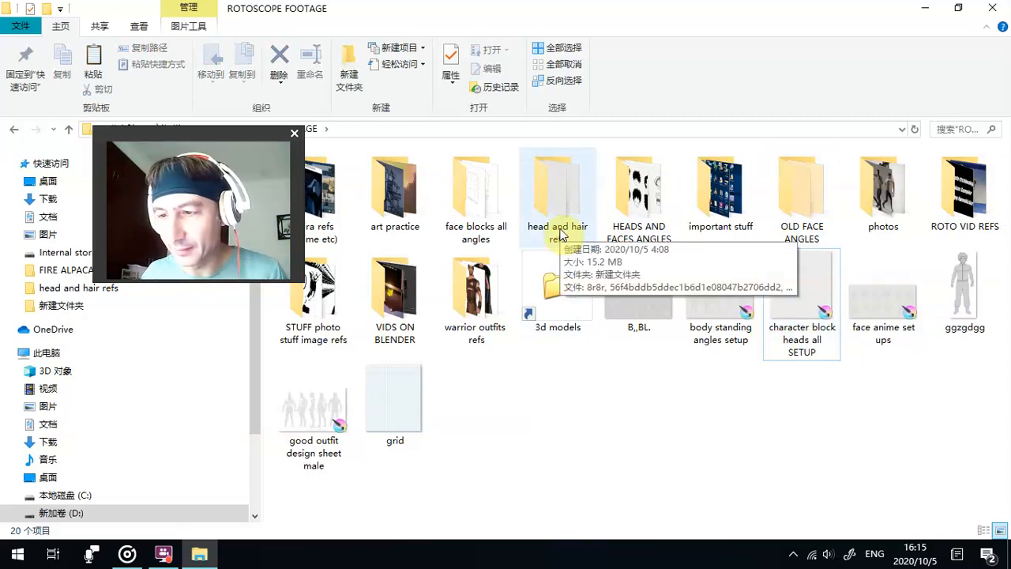
- Check the contents of the face blocks all angles folder and move that folder into head and hair refs
double_click(482, 217)
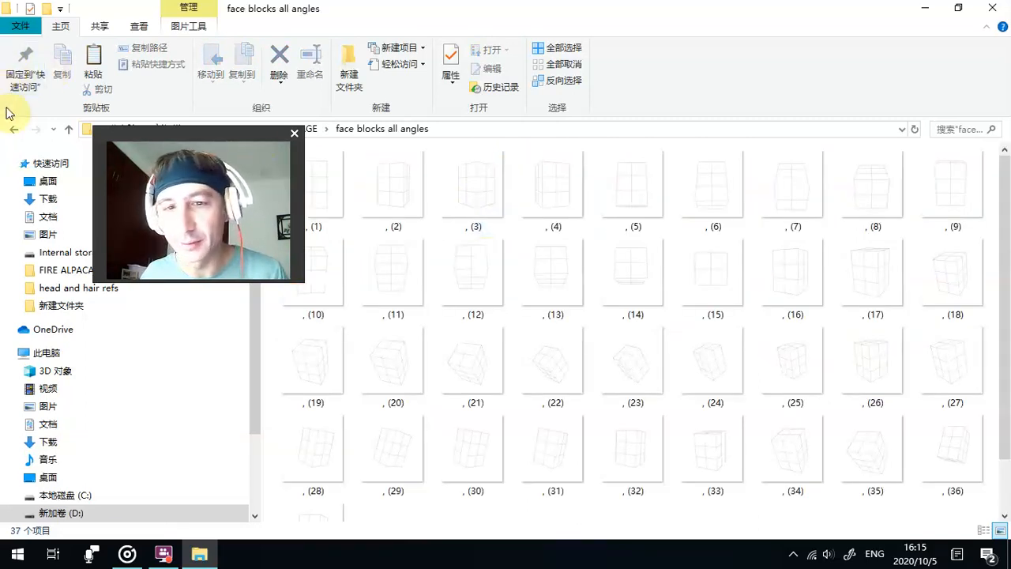
left_click(13, 130)
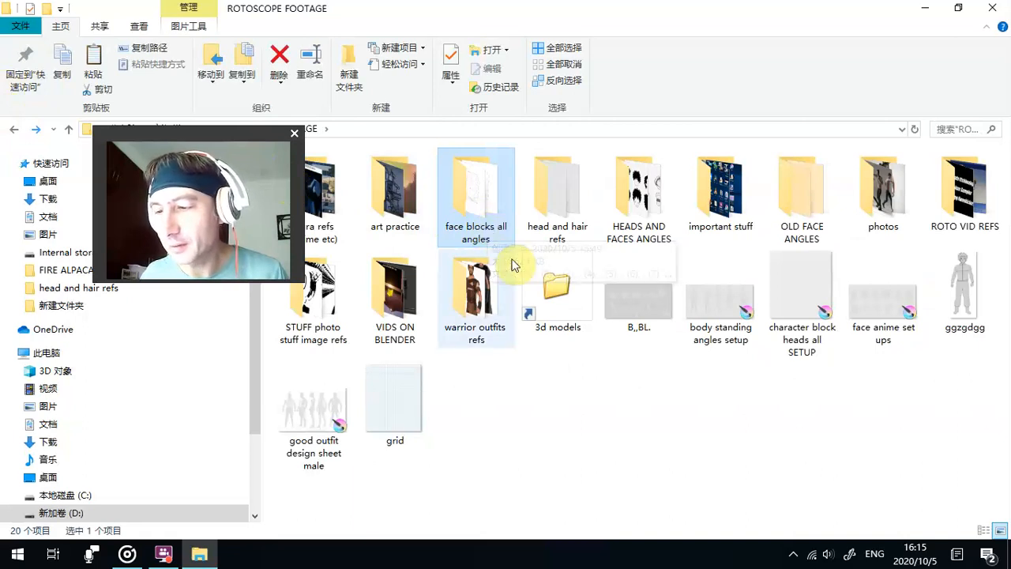
left_click_drag(466, 196, 534, 197)
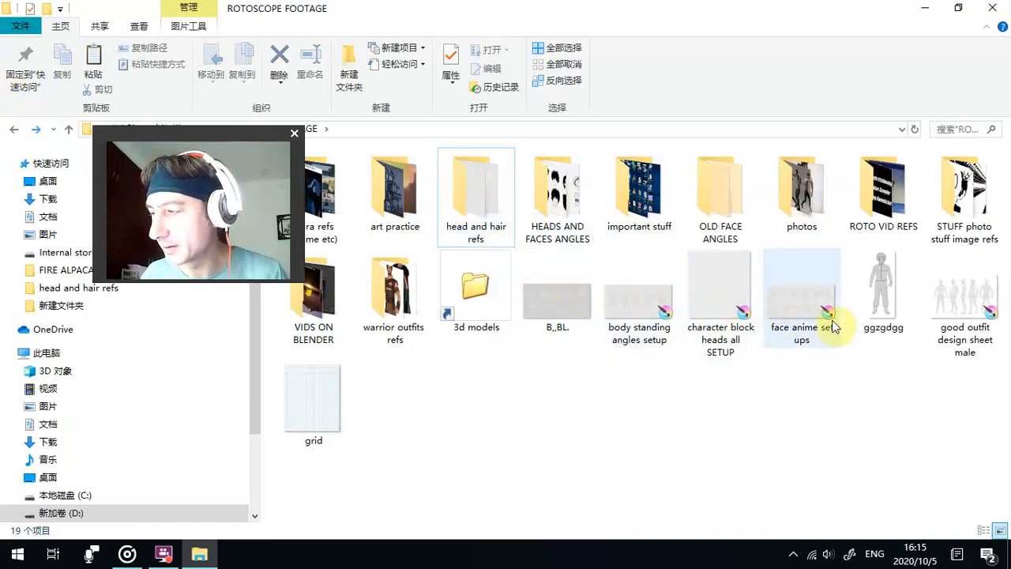
- Delete the face blocks all angles folder from inside head and hair refs
double_click(501, 175)
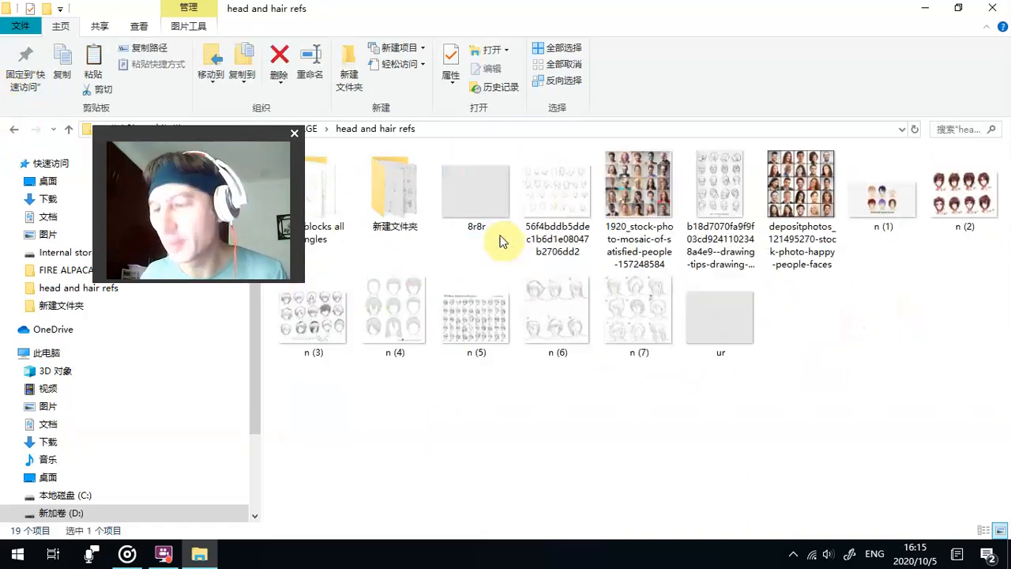
left_click_drag(216, 132, 138, 129)
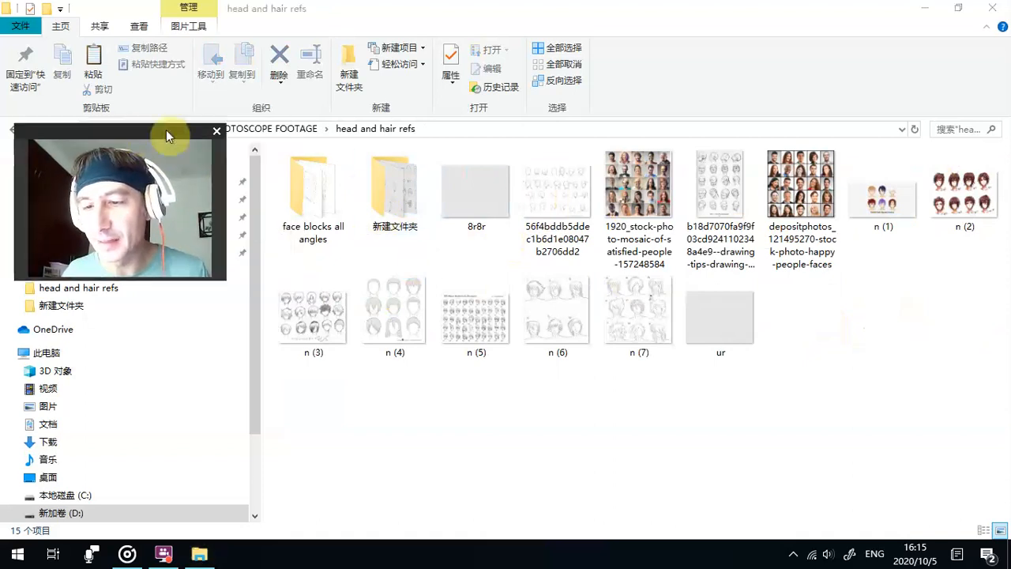
right_click(329, 192)
left_click(399, 487)
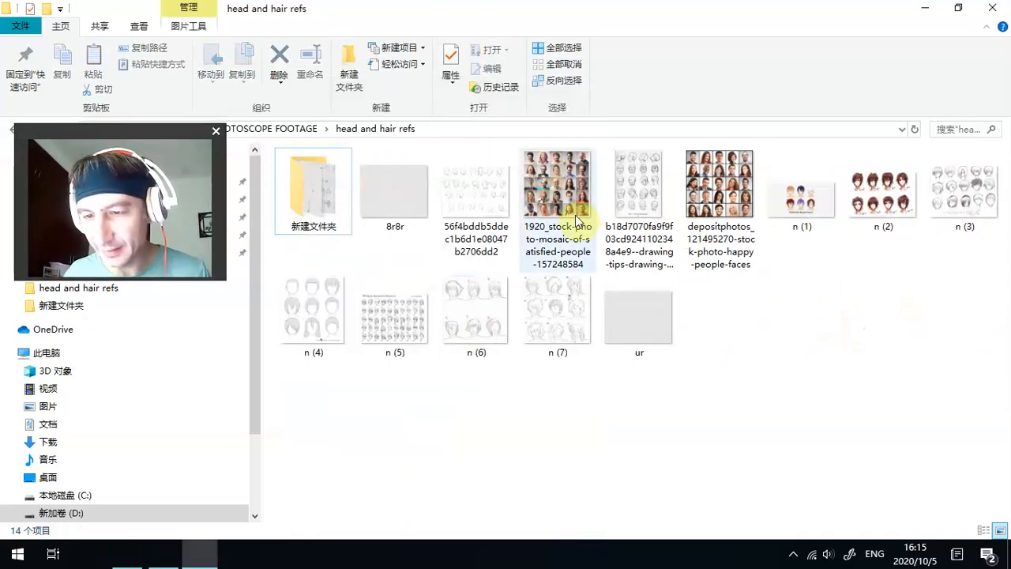
- Close the folder window and empty the recycle bin on the desktop
left_click(971, 6)
right_click(24, 99)
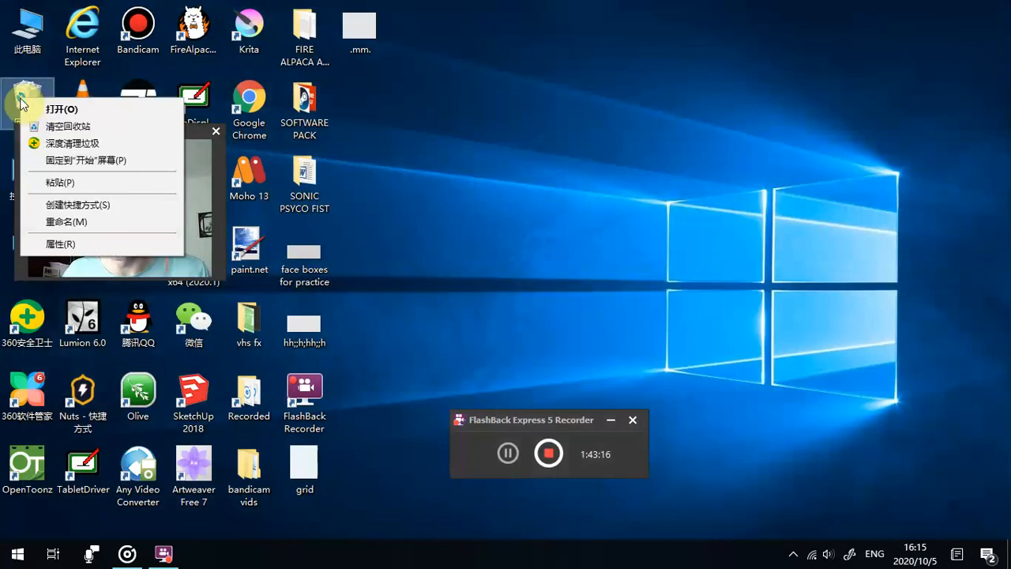
left_click(40, 124)
left_click(564, 342)
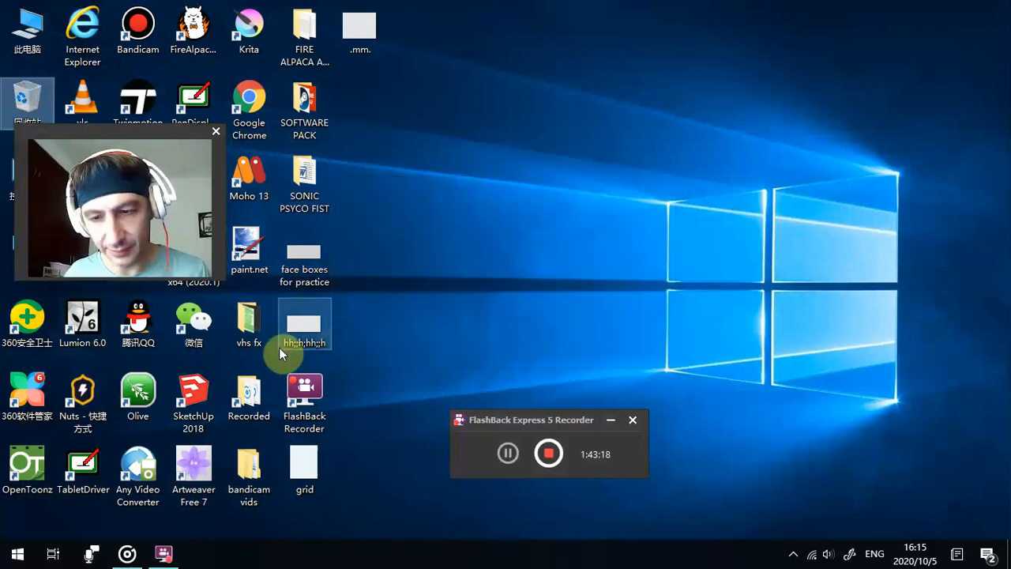
- Open the desktop's SOFTWARE PACK folder again and go to ROTOSCOPE FOOTAGE
double_click(297, 119)
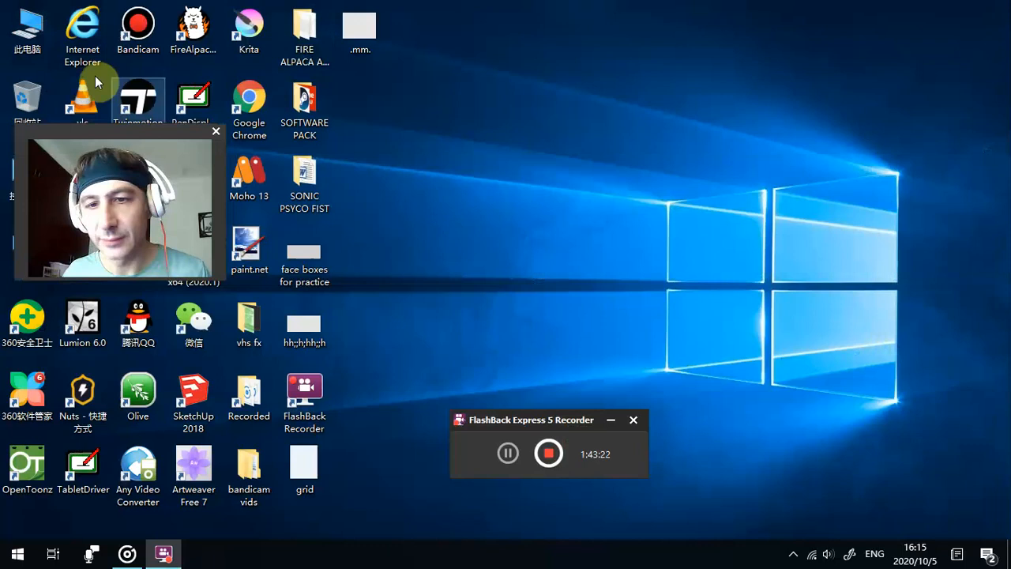
left_click(87, 49)
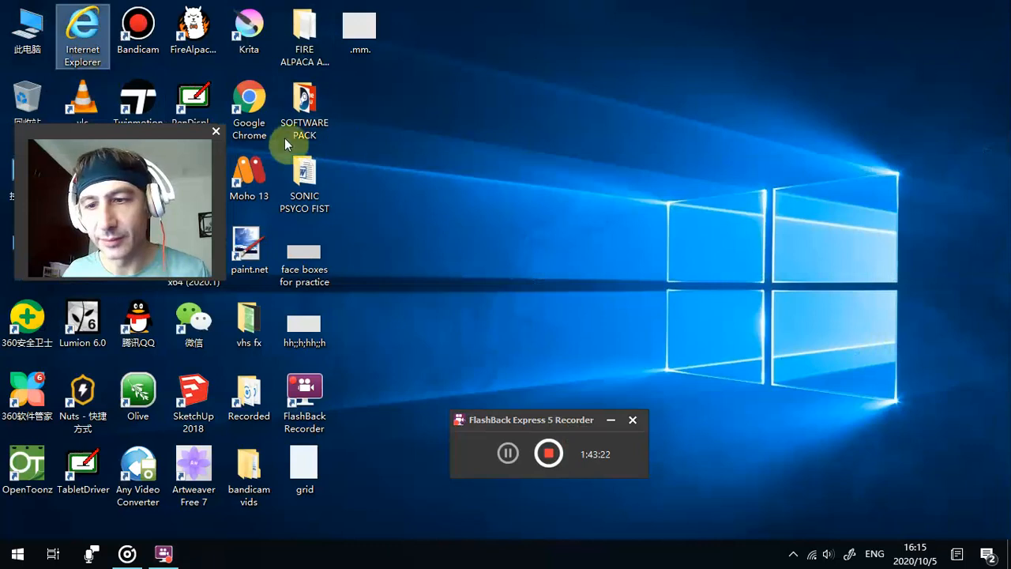
left_click_drag(146, 133, 696, 147)
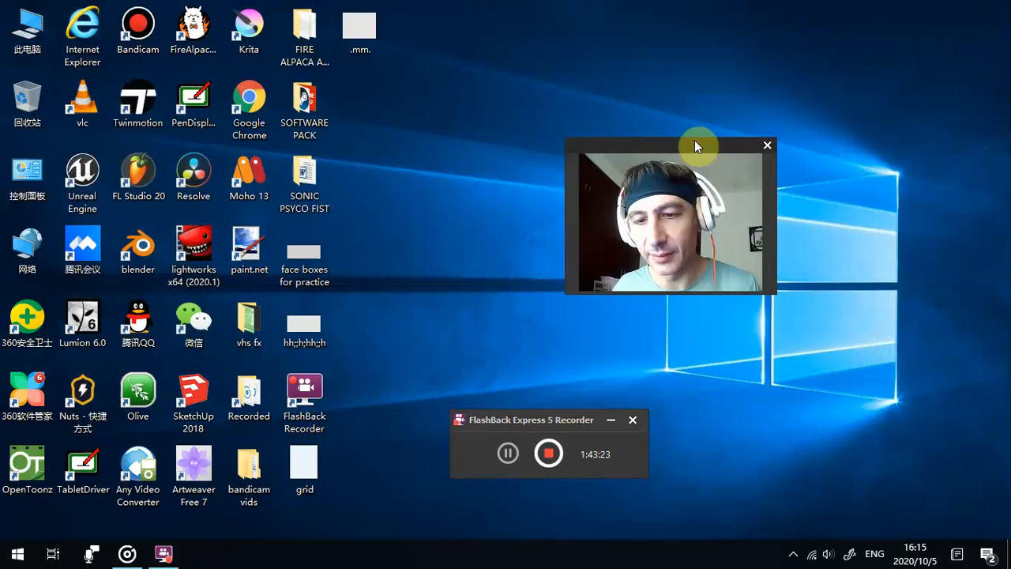
left_click(302, 99)
double_click(302, 99)
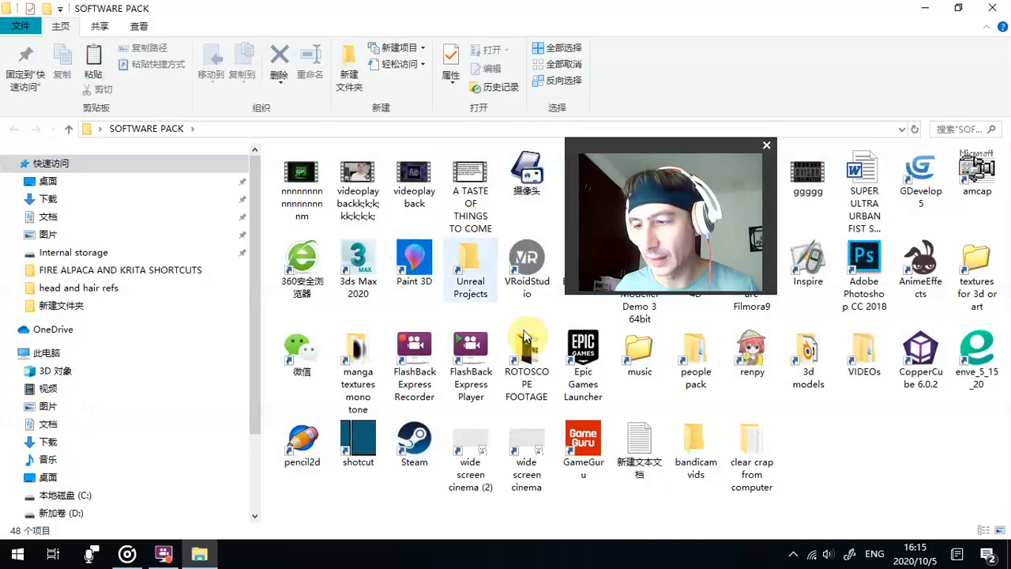
double_click(529, 368)
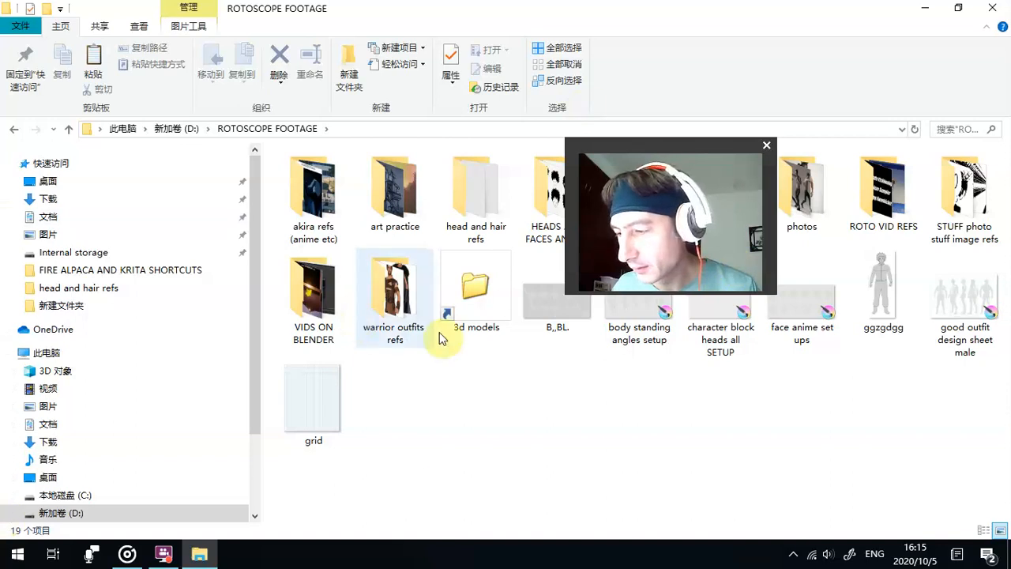
- Create a desktop shortcut to the character block heads all SETUP file
right_click(697, 339)
left_click(670, 343)
right_click(700, 338)
right_click(691, 350)
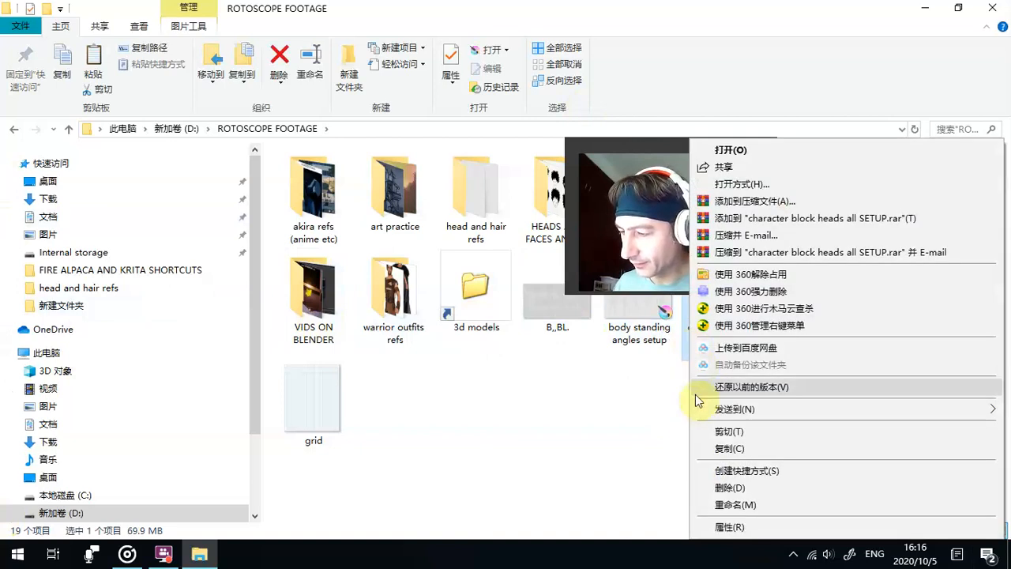
left_click(726, 508)
left_click(672, 331)
right_click(692, 329)
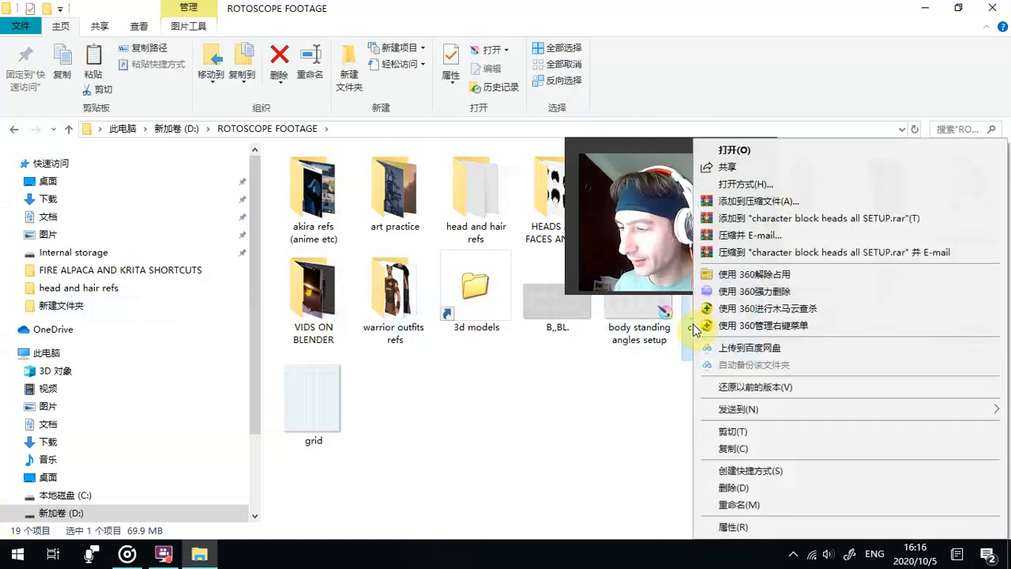
mouse_move(711, 411)
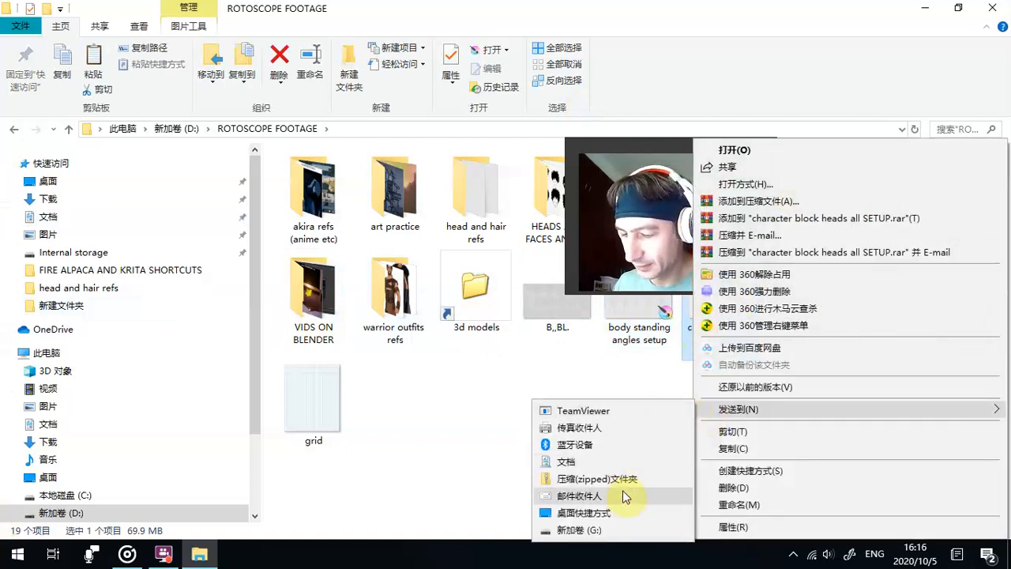
left_click(633, 515)
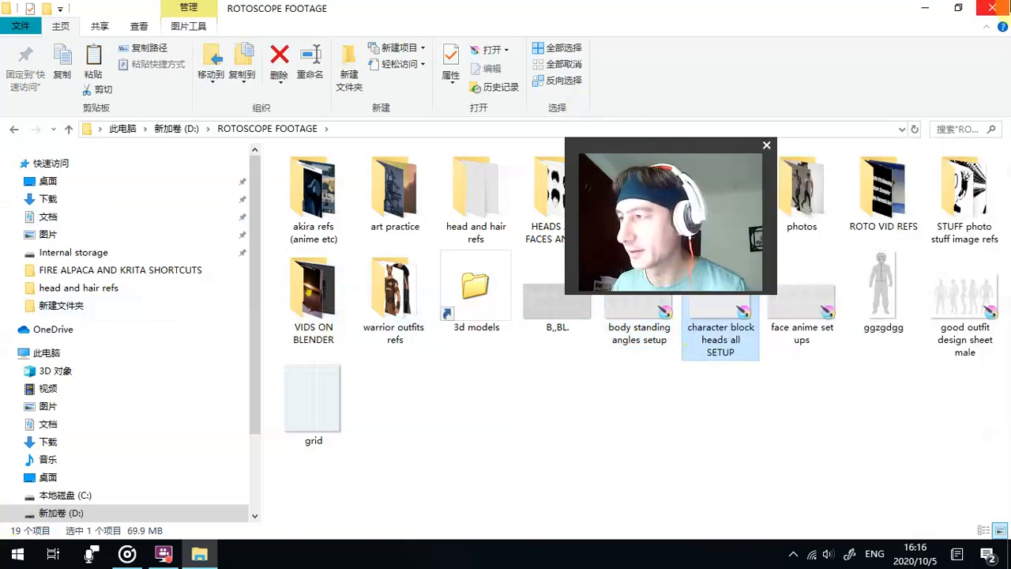
- Close the folder and test the new desktop shortcut by opening the setup file in Krita, then quit Krita
left_click(997, 7)
left_click(341, 134)
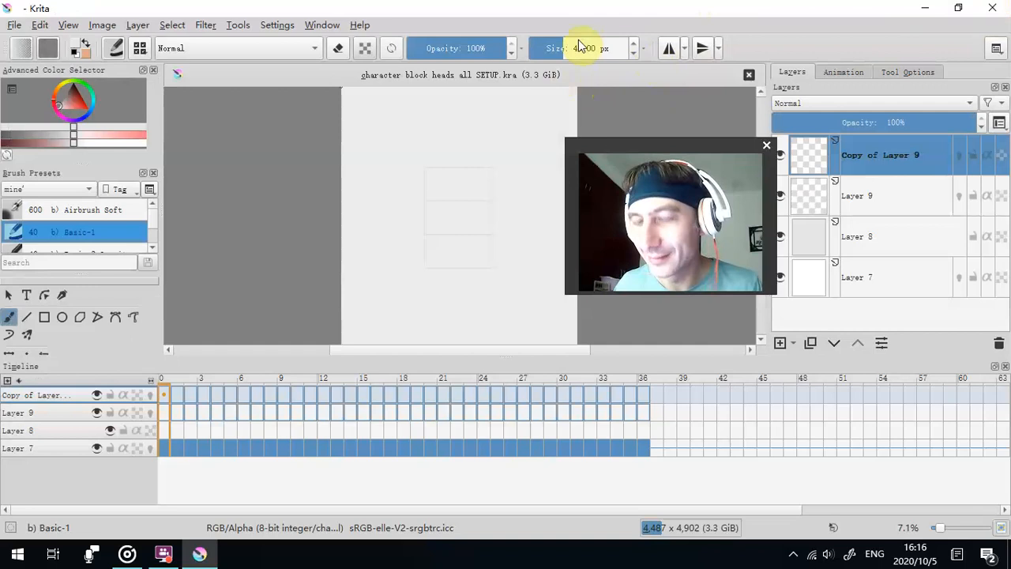
left_click(992, 8)
left_click(242, 197)
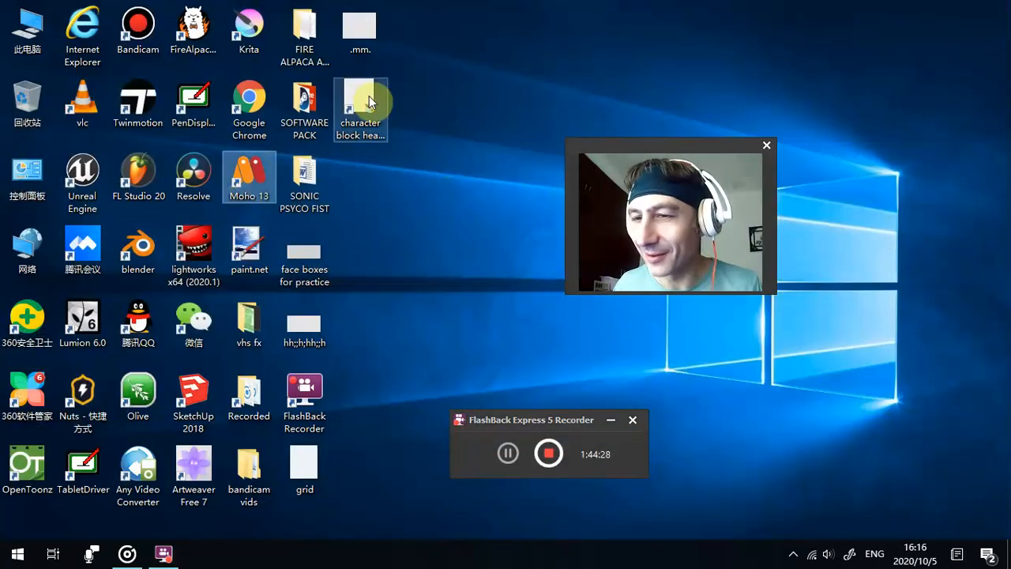
- Reopen the setup file from its desktop shortcut, paint a test brush stroke on Copy of Layer 9 and undo it
double_click(369, 102)
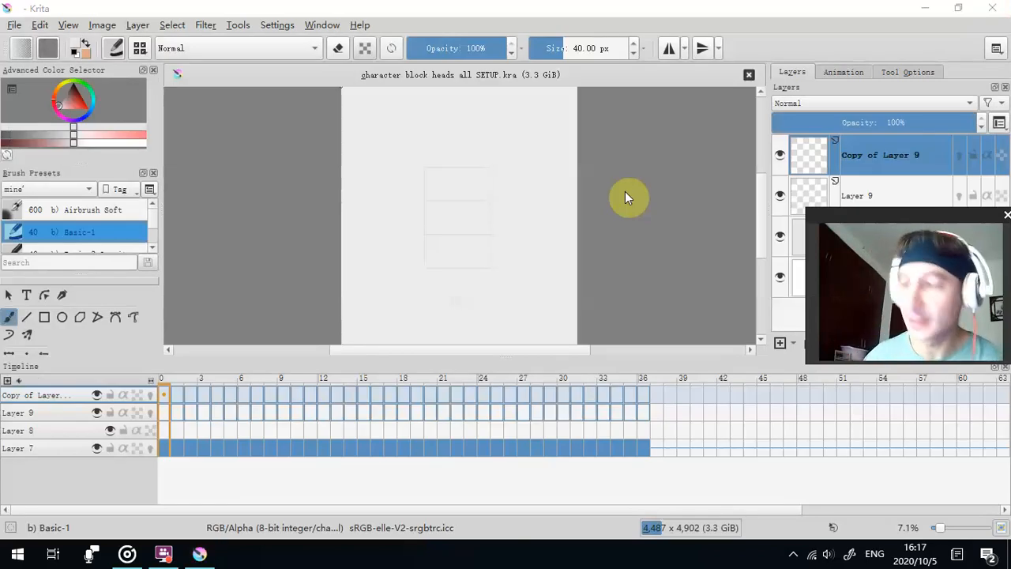
left_click_drag(903, 215, 742, 172)
left_click(372, 142)
left_click(38, 26)
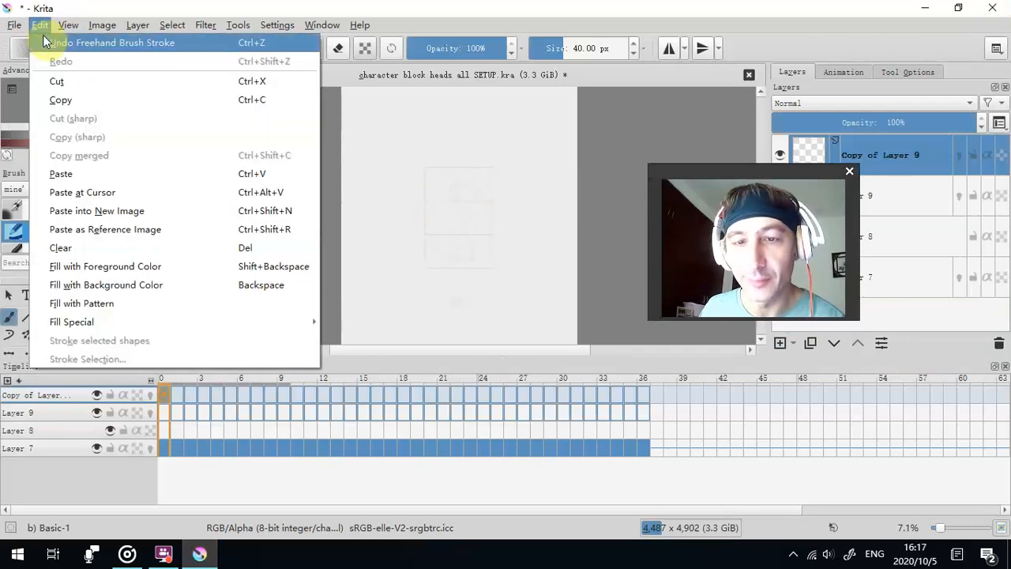
left_click(40, 39)
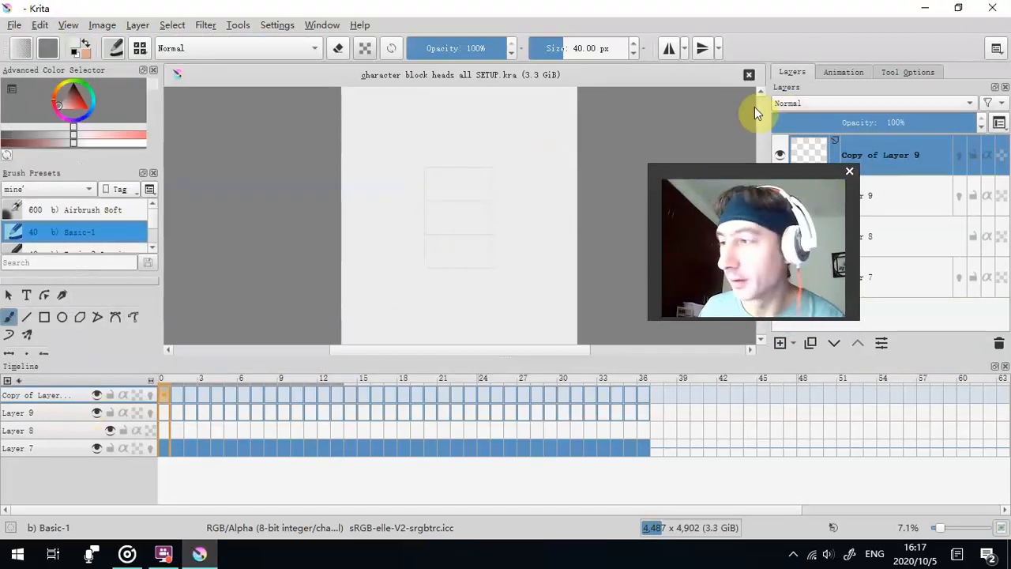
- Paint a black freehand test stroke over the block head on Copy of Layer 9 and quit without saving
left_click(67, 101)
mouse_move(446, 187)
left_mouse_down()
mouse_move(456, 233)
mouse_move(442, 194)
left_mouse_up()
scroll(452, 188, "up", 4)
scroll(452, 187, "down", 4)
left_click(992, 7)
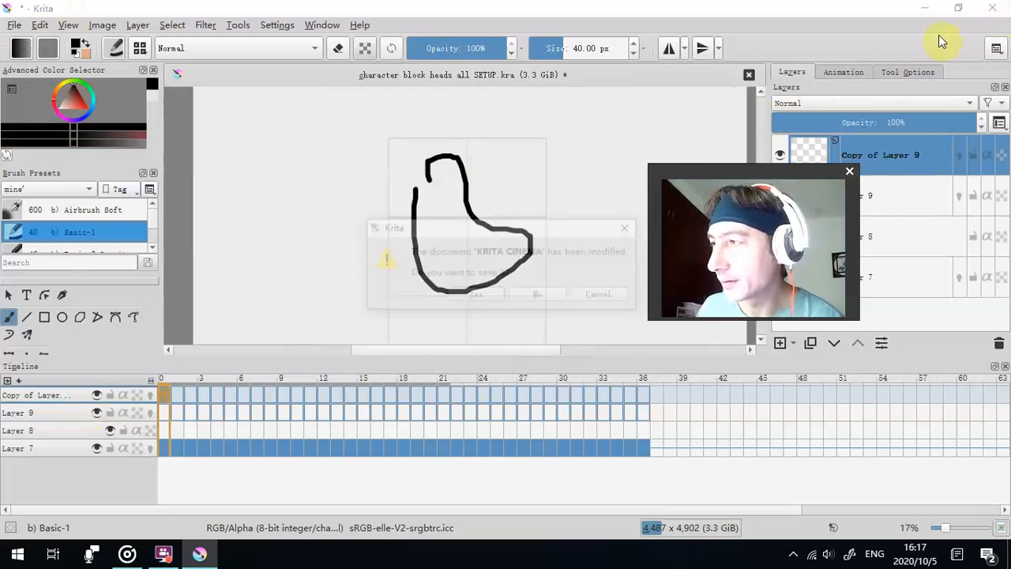
left_click(529, 295)
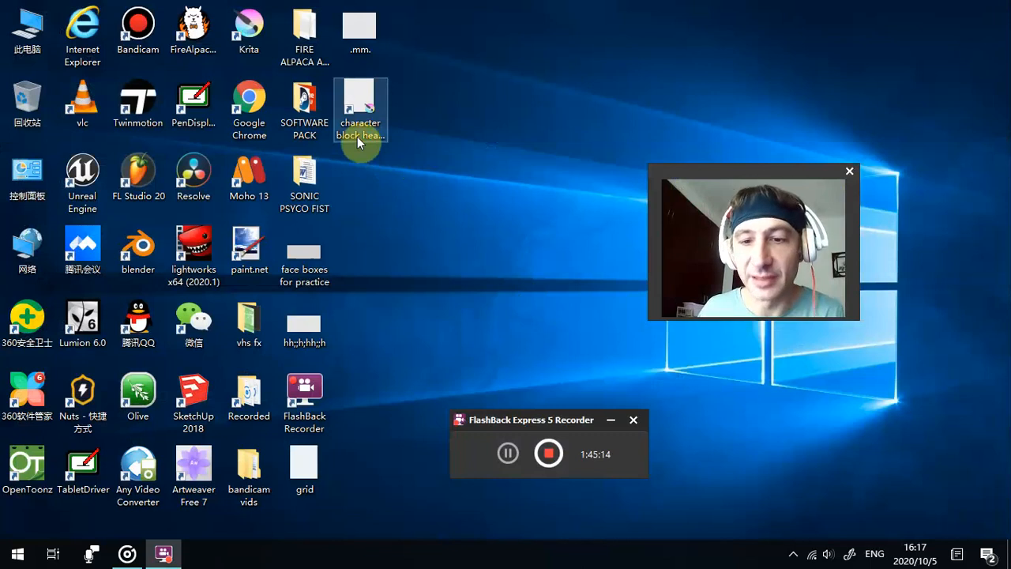
left_click_drag(357, 136, 385, 117)
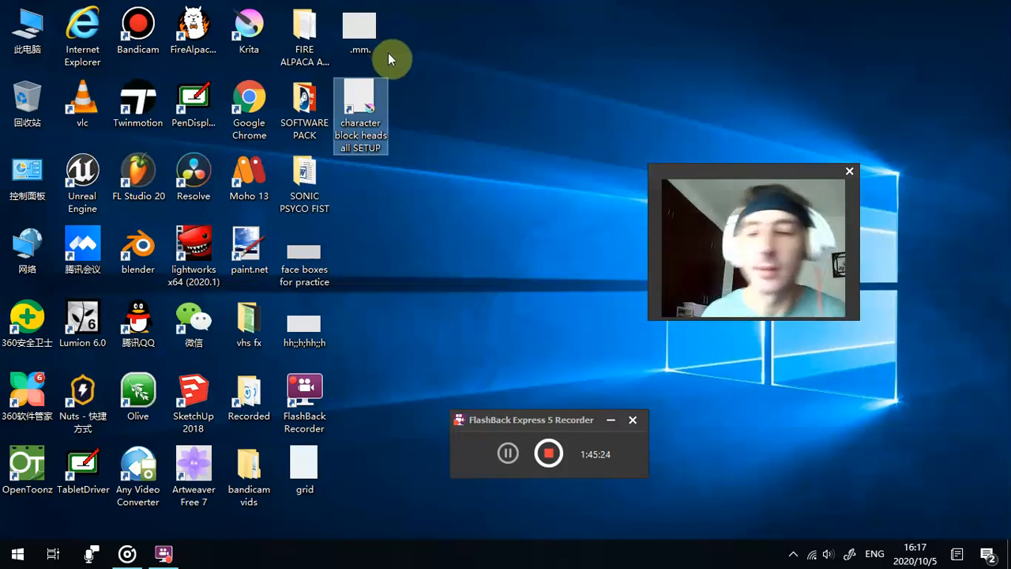
left_click_drag(350, 105, 379, 120)
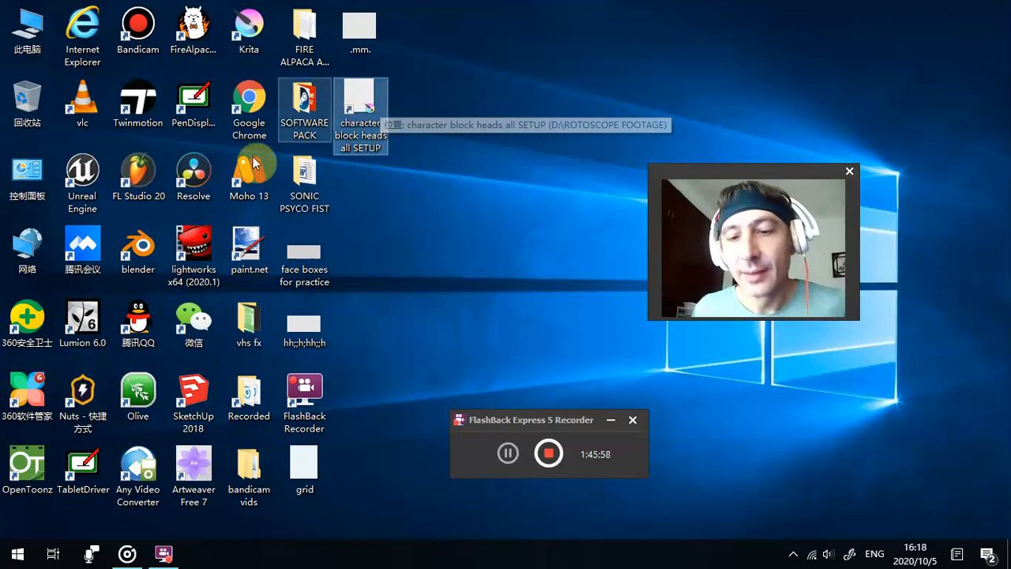
left_click(447, 86)
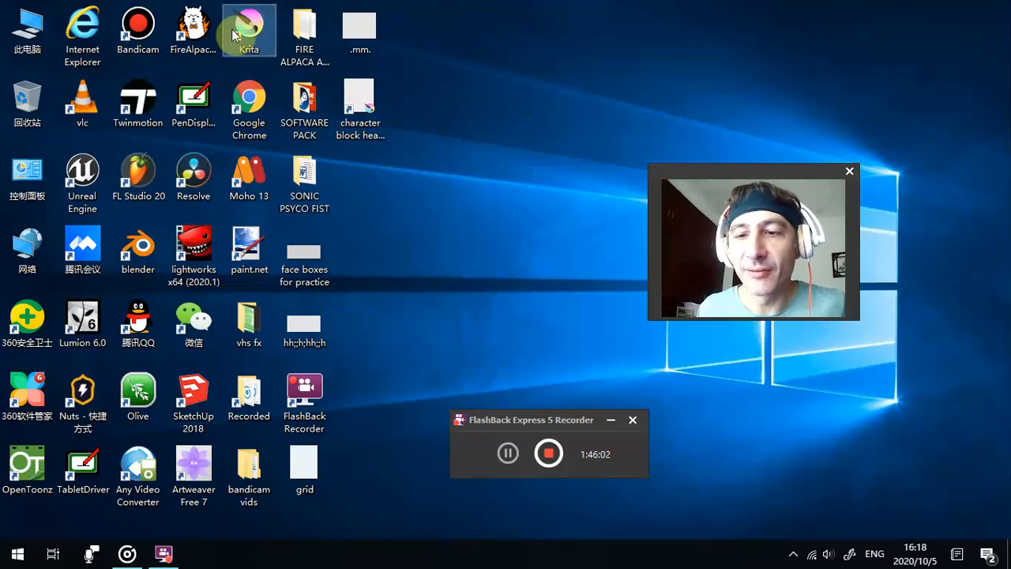
- Switch to FireAlpaca, dismiss the ad and create a new 4600 × 2200 pixel image at 350 dpi with a transparent background
double_click(194, 28)
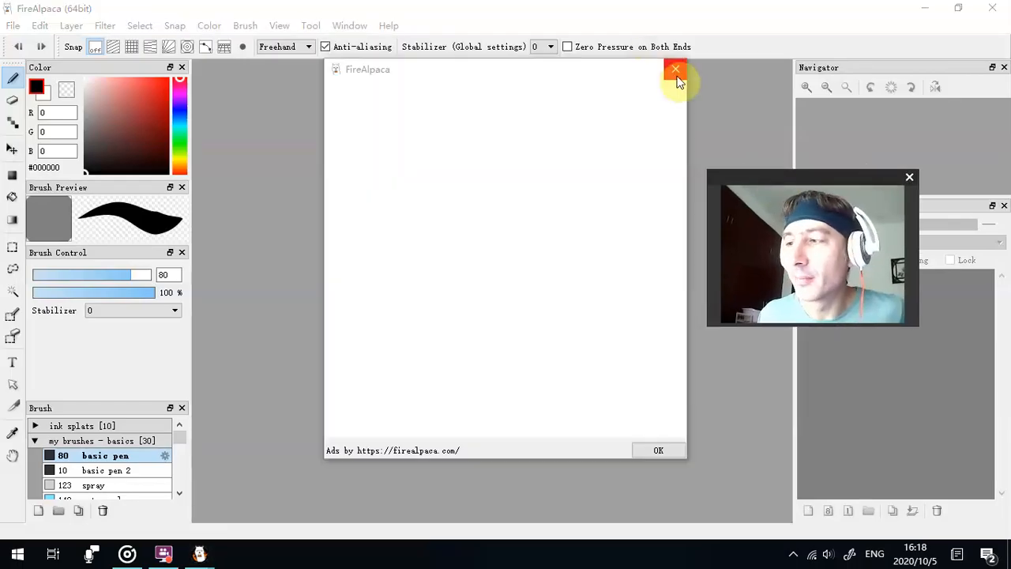
left_click(676, 70)
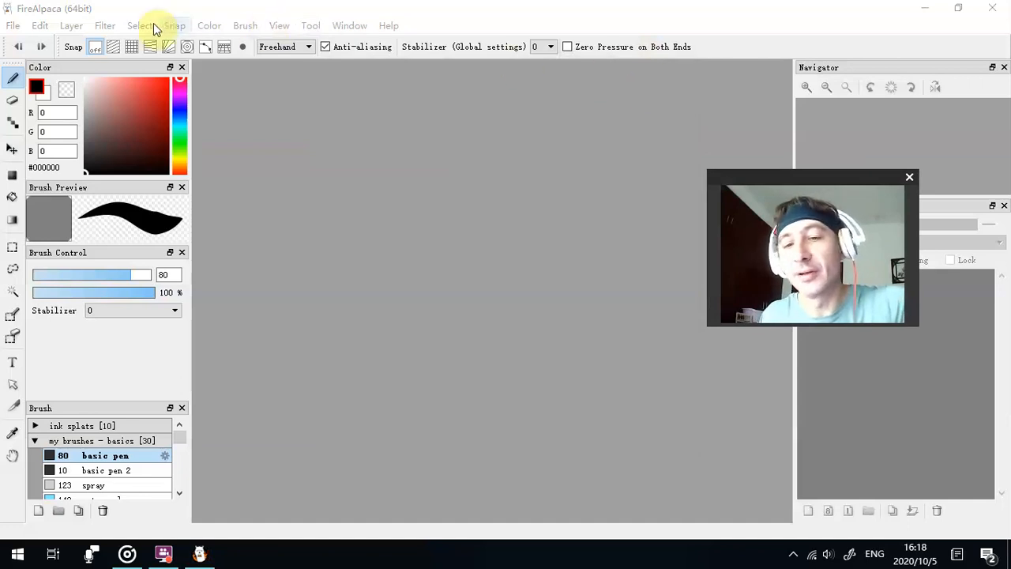
left_click(13, 25)
left_click(13, 40)
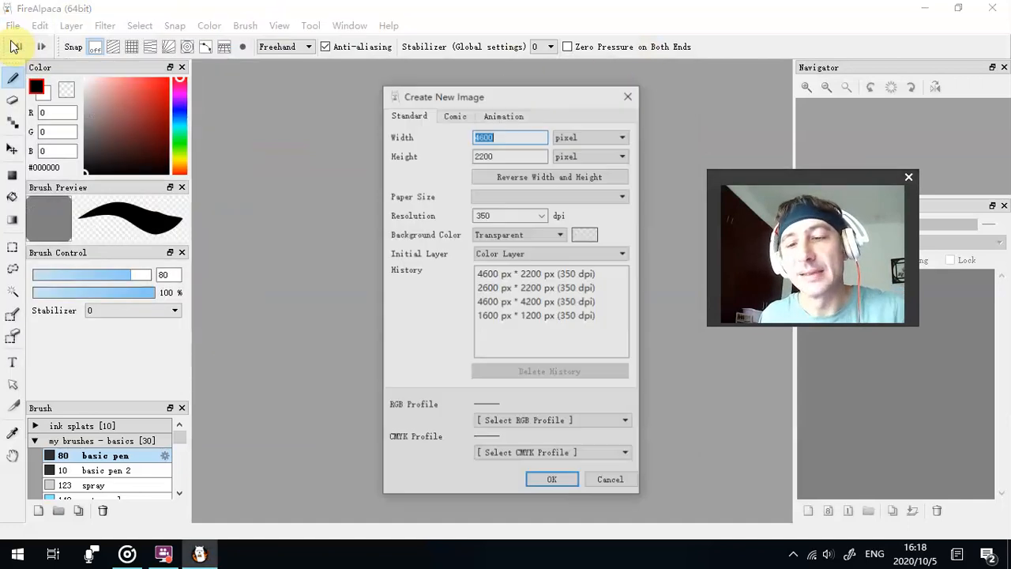
left_click(545, 478)
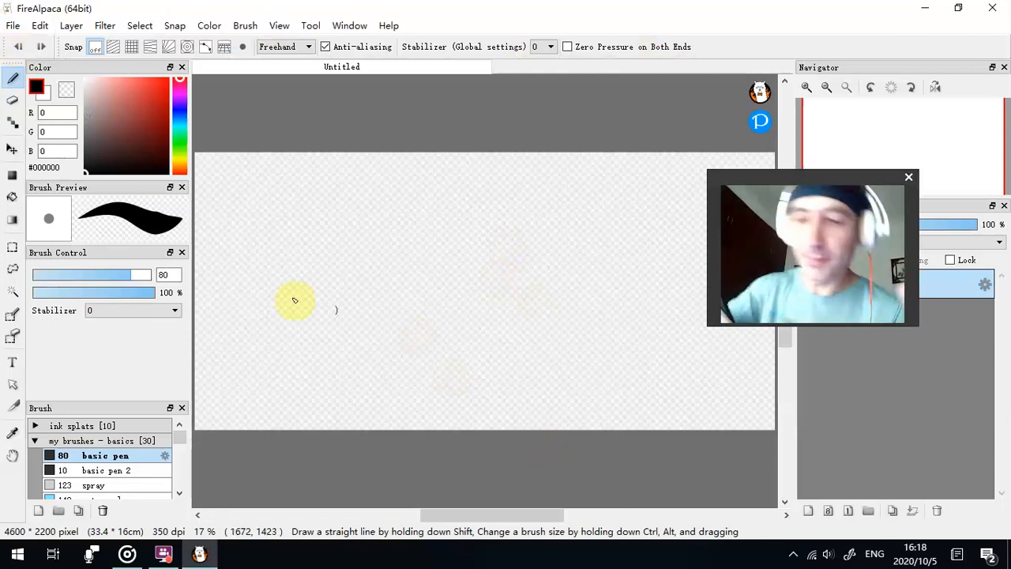
- Draw a round black head outline with the basic pen at size 7.5 and fill it with olive yellow #B9B453
mouse_move(97, 275)
left_mouse_down()
mouse_move(41, 277)
mouse_move(55, 272)
left_mouse_up()
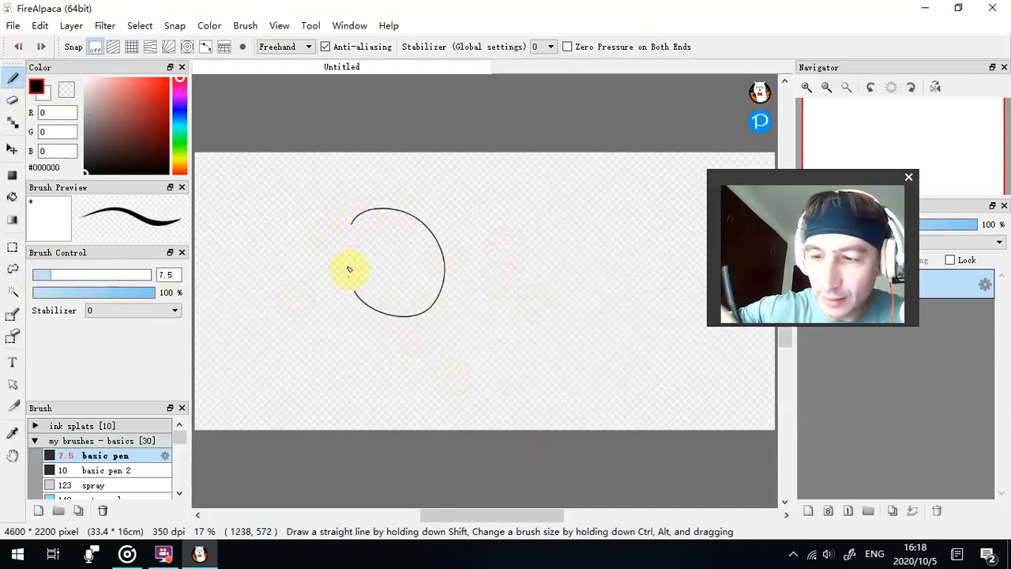
left_click(13, 197)
left_click(180, 160)
left_click(131, 103)
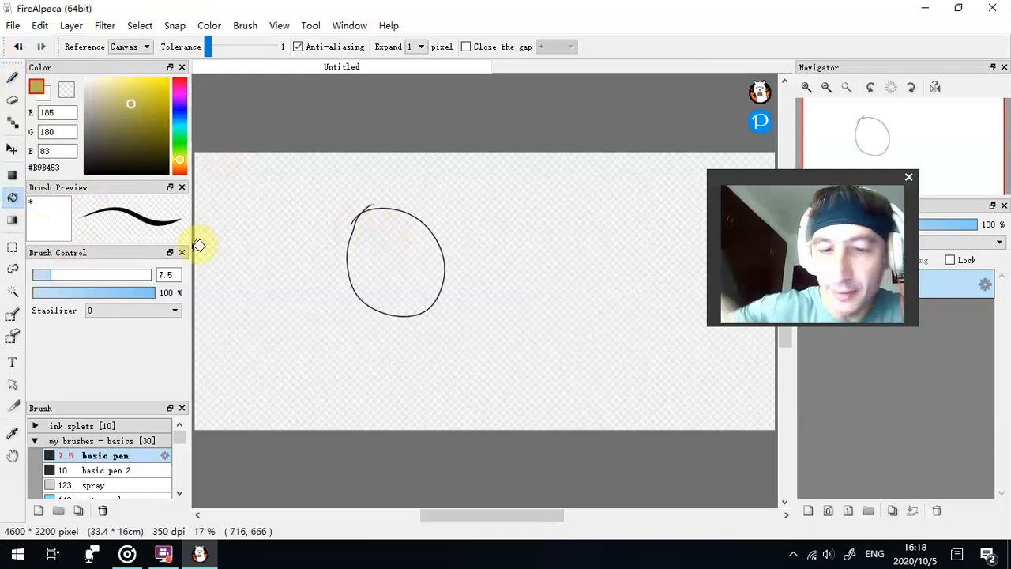
left_click(404, 236)
- Paint two cream #FFFDE7 eyes with black pupils and spiky black hair on the head, using brush size 23
left_click(91, 78)
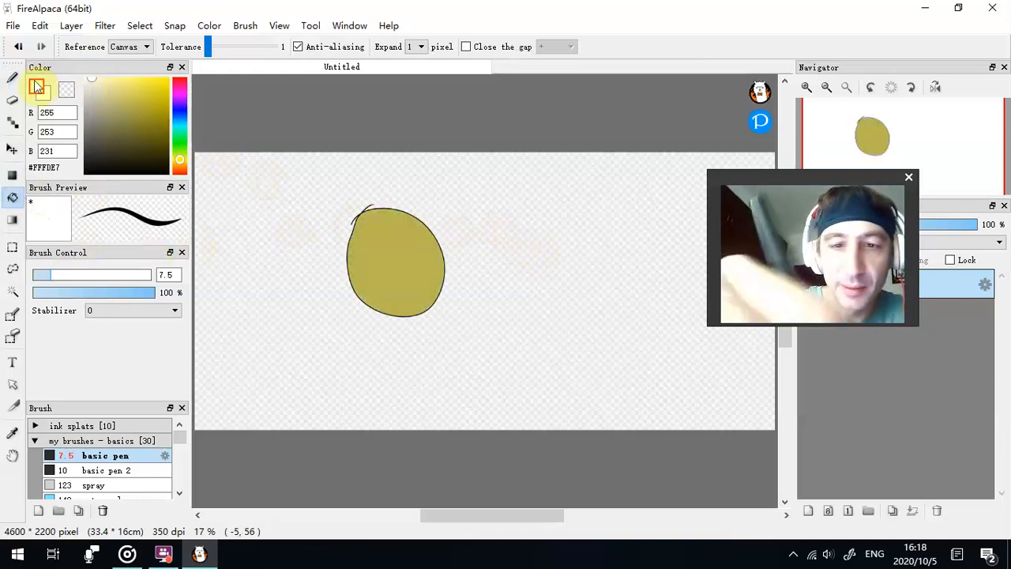
left_click(11, 77)
left_click(89, 276)
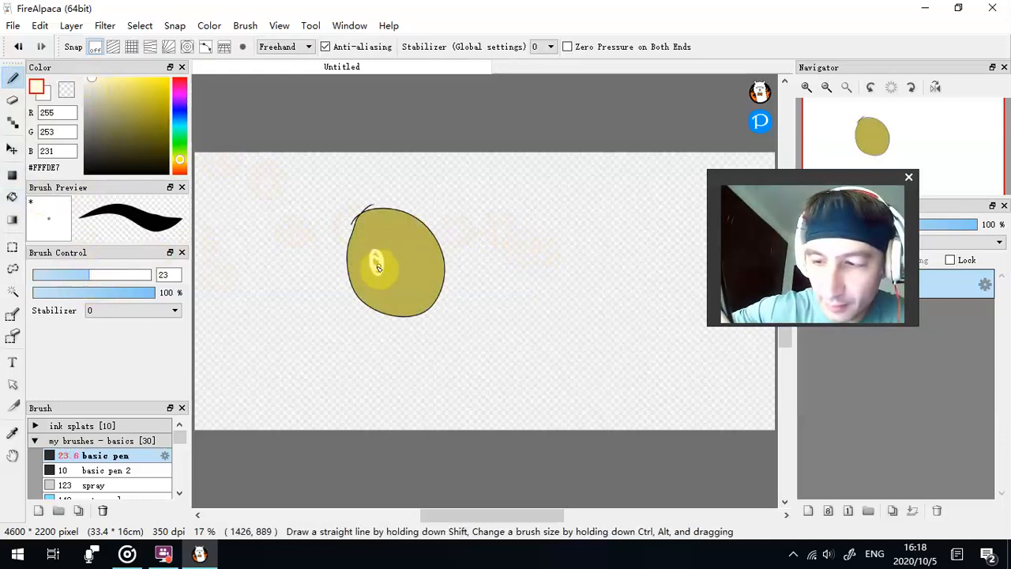
left_click_drag(398, 245, 402, 251)
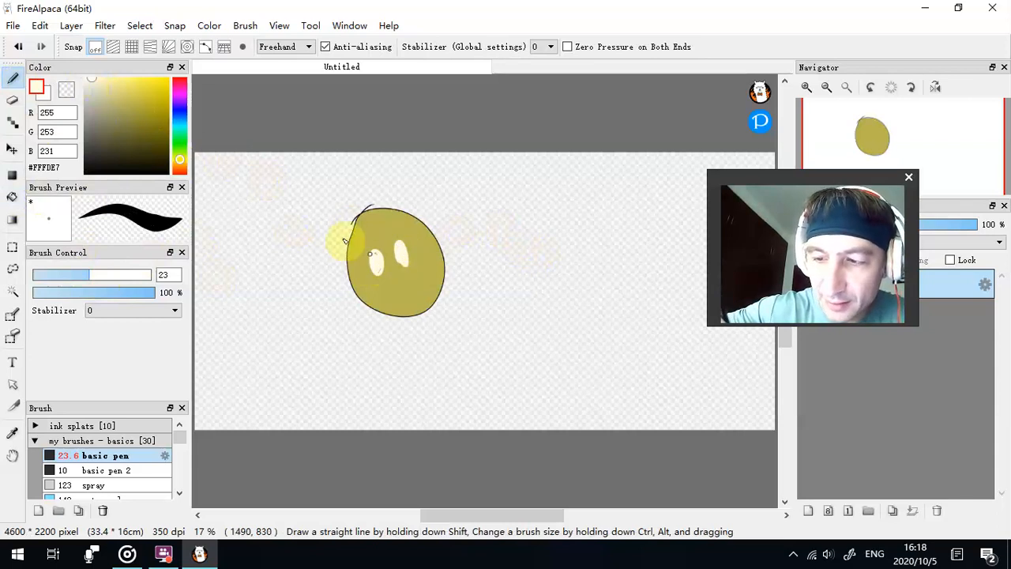
left_click(85, 171)
left_click(378, 263)
left_click(402, 256)
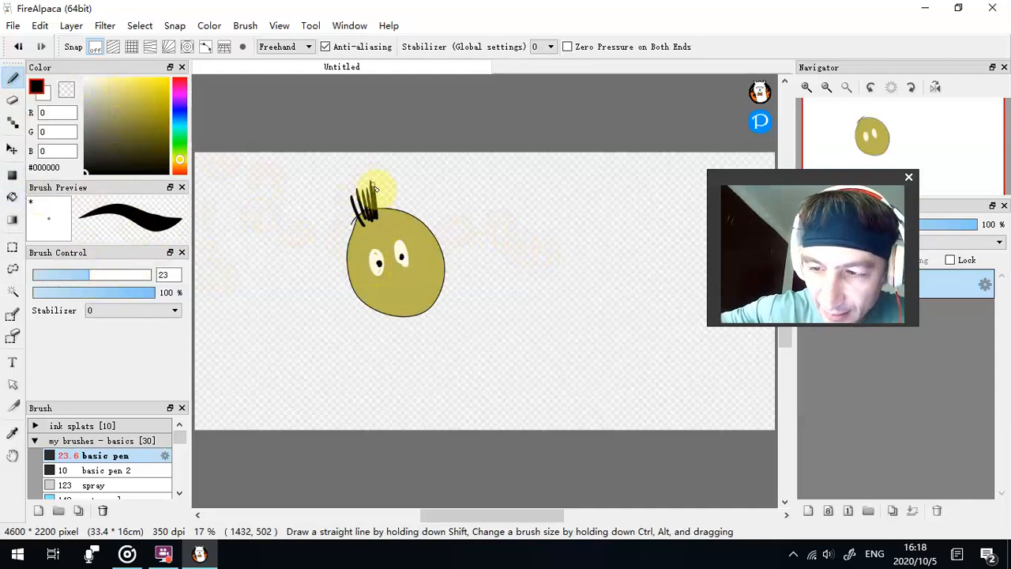
- Add blue #4961CF strands to the spiky hair and paint two blue eyebrows above the eyes
left_click(180, 113)
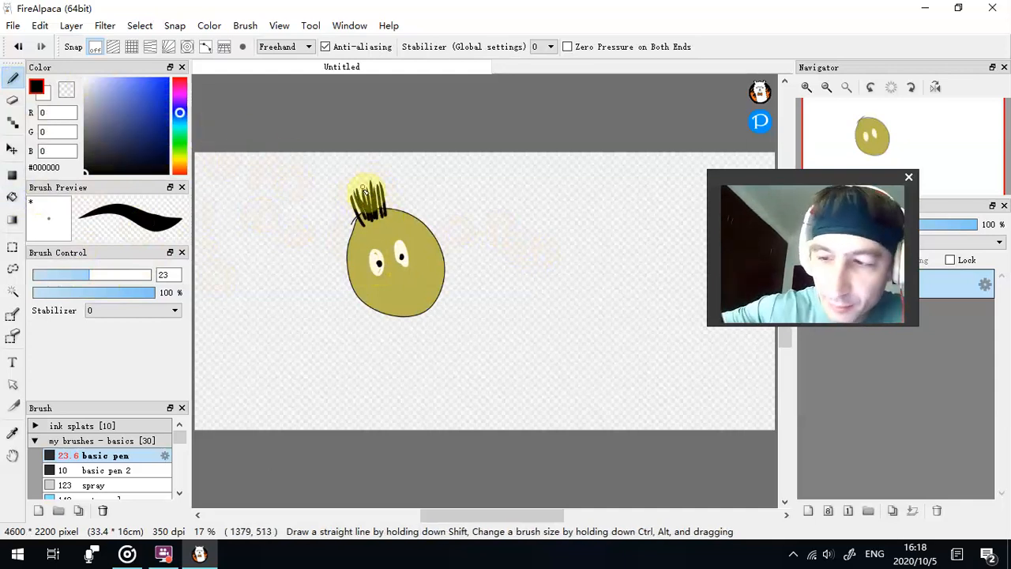
left_click(139, 95)
mouse_move(354, 199)
left_mouse_down()
mouse_move(360, 213)
mouse_move(368, 187)
left_mouse_up()
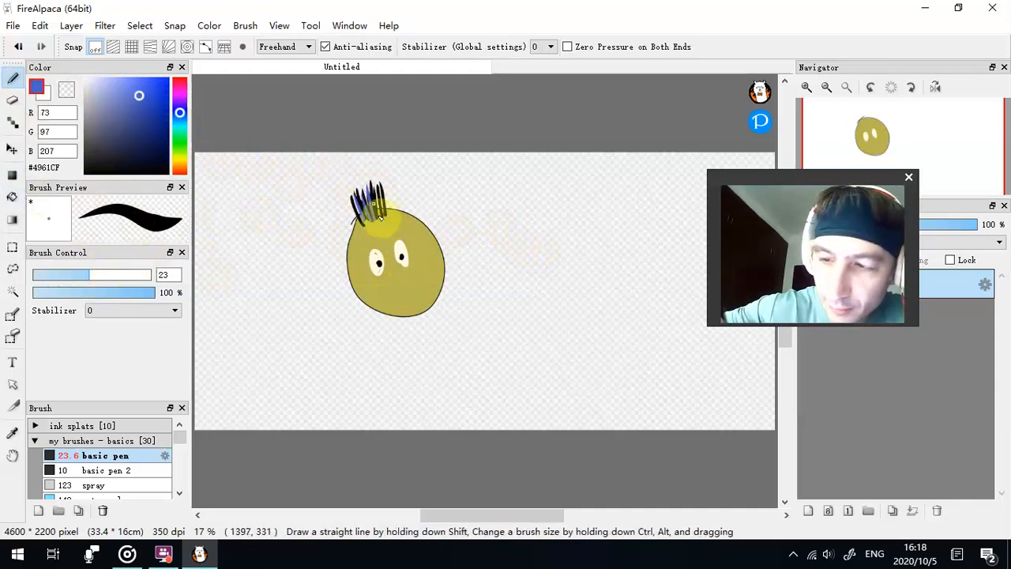
left_click_drag(366, 248, 401, 232)
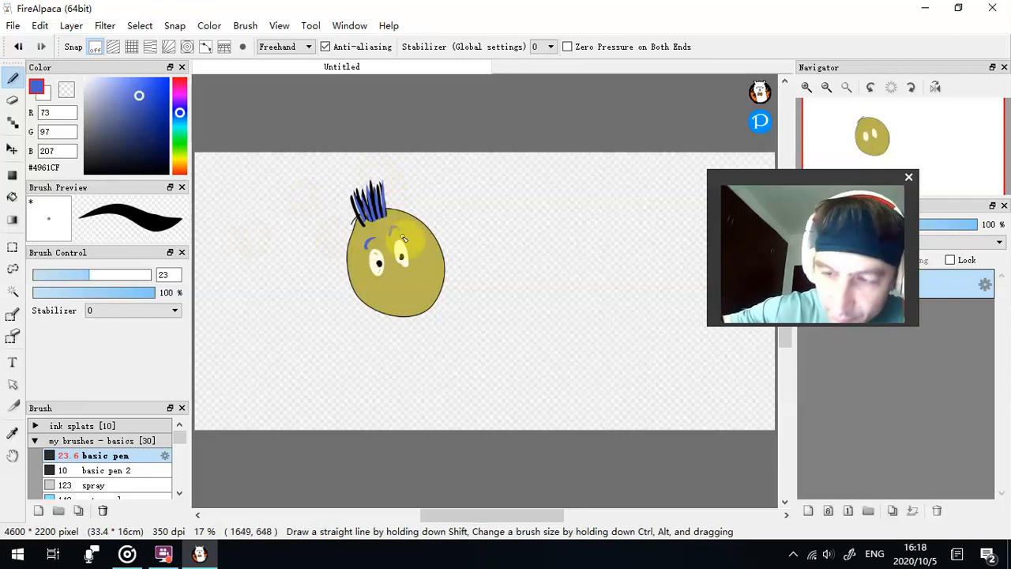
- Paint a wide #F8F8FC grin below the eyes and divide it into teeth with thin black lines
left_click(87, 79)
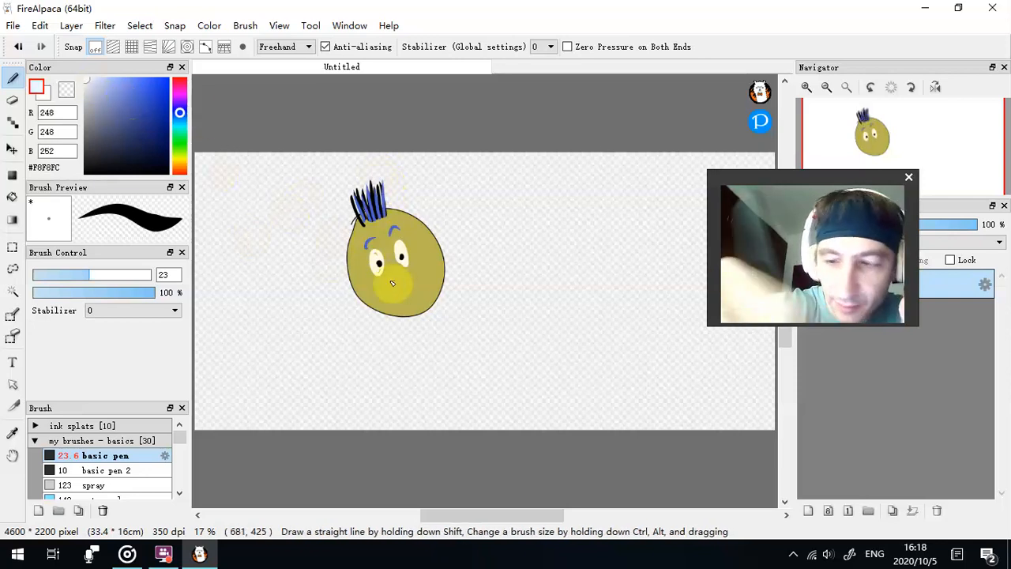
left_click_drag(385, 285, 416, 276)
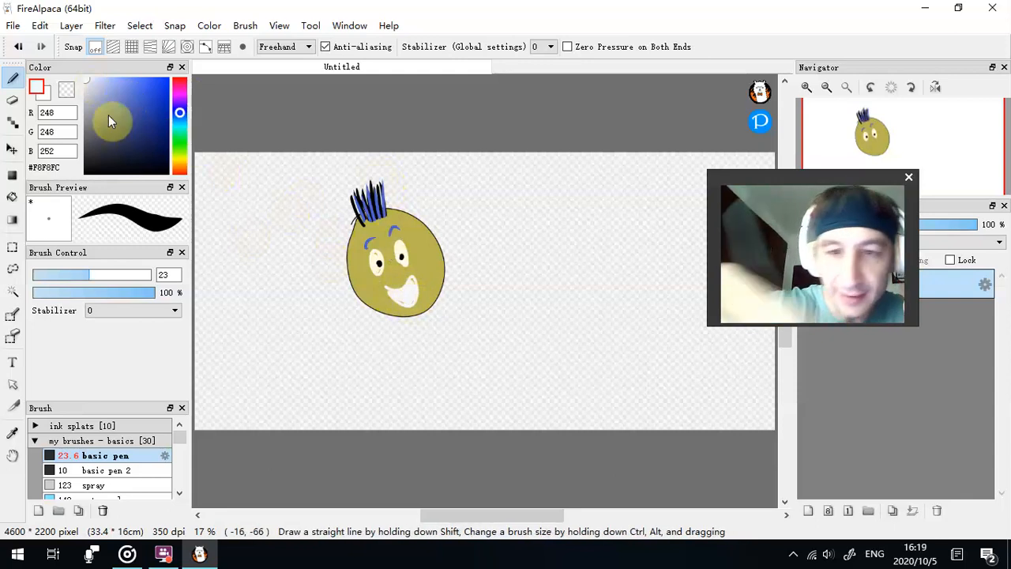
left_click(87, 172)
left_click(43, 275)
left_click(38, 274)
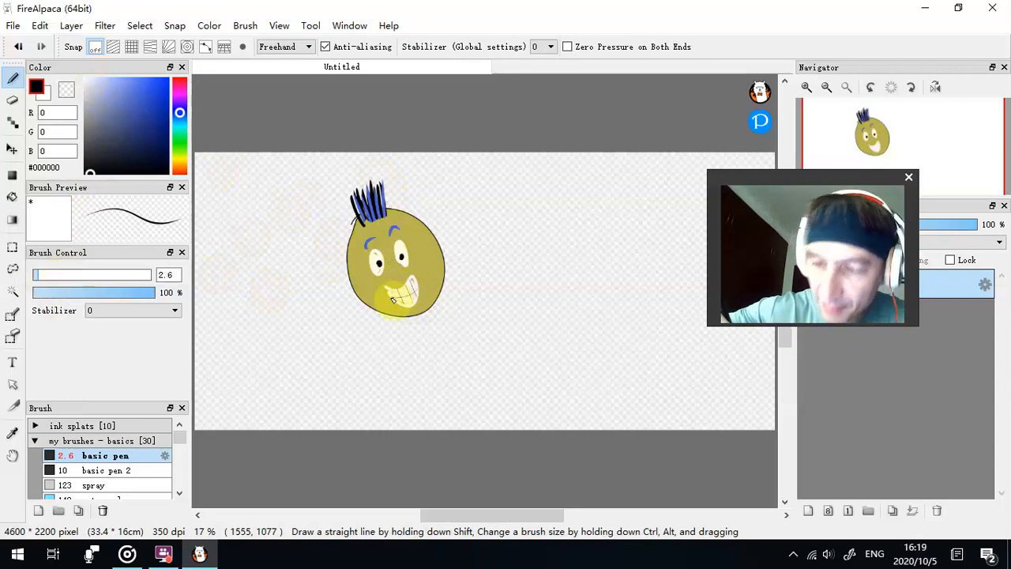
left_click(42, 275)
left_click_drag(390, 298, 412, 296)
- Paint a thick black mouth stroke, a round nose outline and black ear marks on the head with brush size 17
left_click(74, 275)
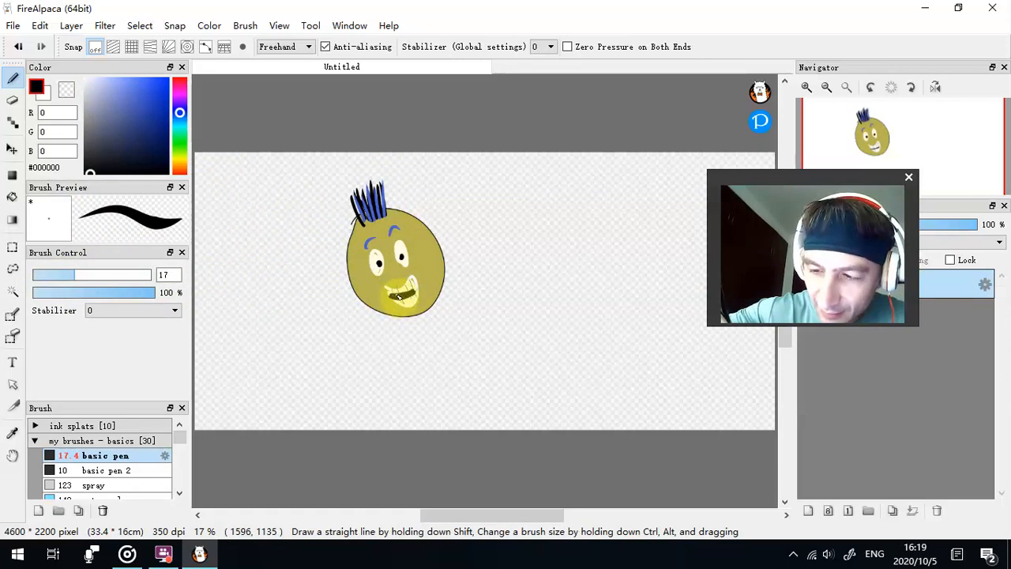
key("ctrl+z")
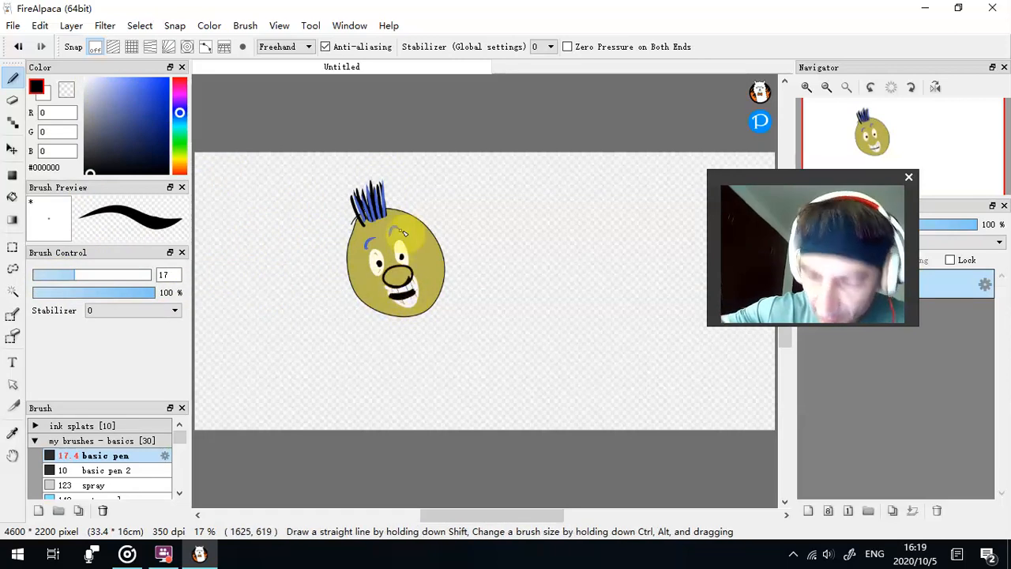
left_click_drag(352, 272, 357, 284)
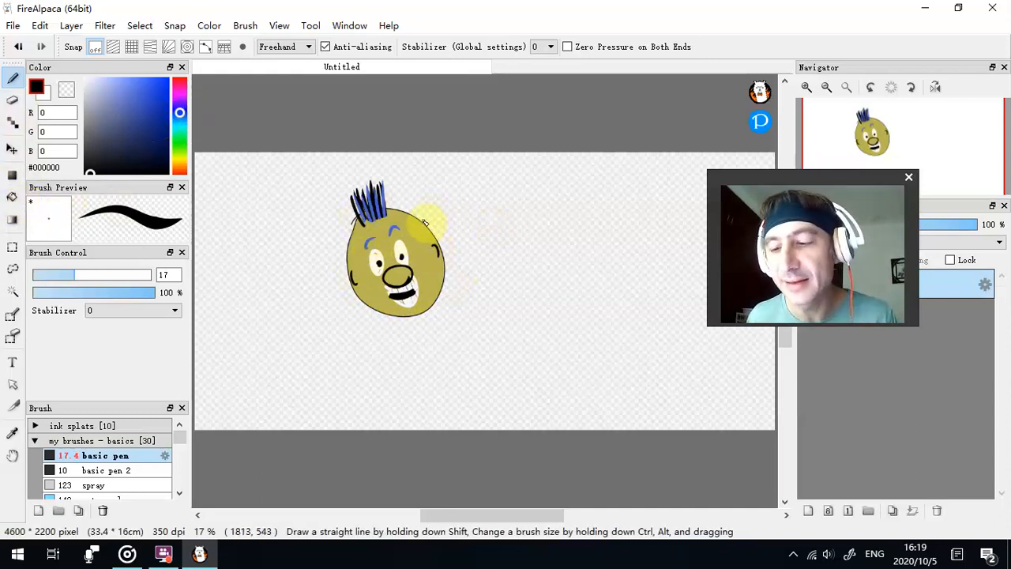
- Move the finished head slightly left on the canvas with the Move tool
scroll(424, 224, "up", 2)
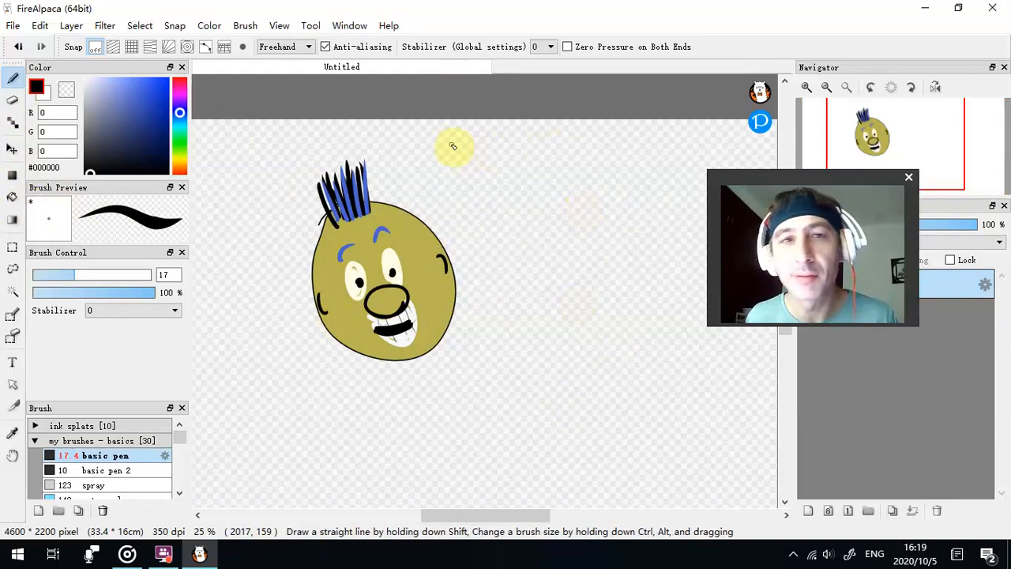
scroll(516, 163, "down", 2)
scroll(515, 160, "up", 1)
scroll(503, 171, "down", 1)
scroll(514, 165, "up", 2)
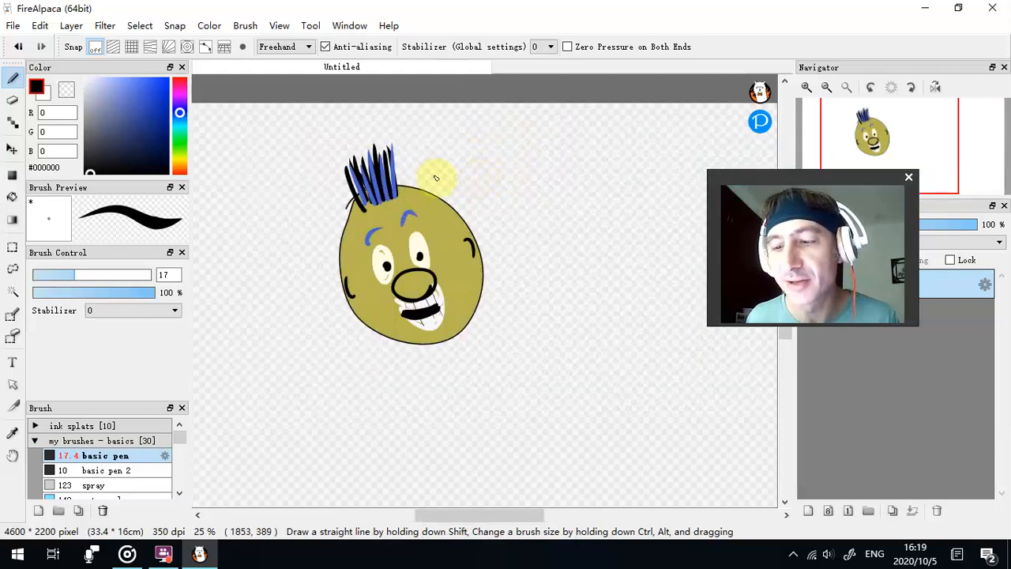
scroll(438, 150, "down", 1)
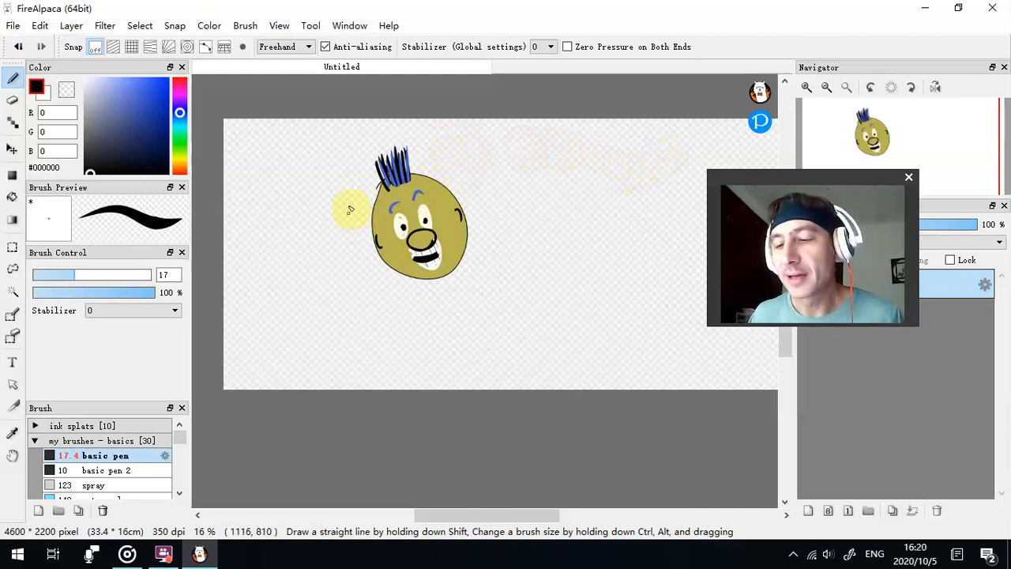
left_click(9, 151)
left_click_drag(395, 223, 342, 233)
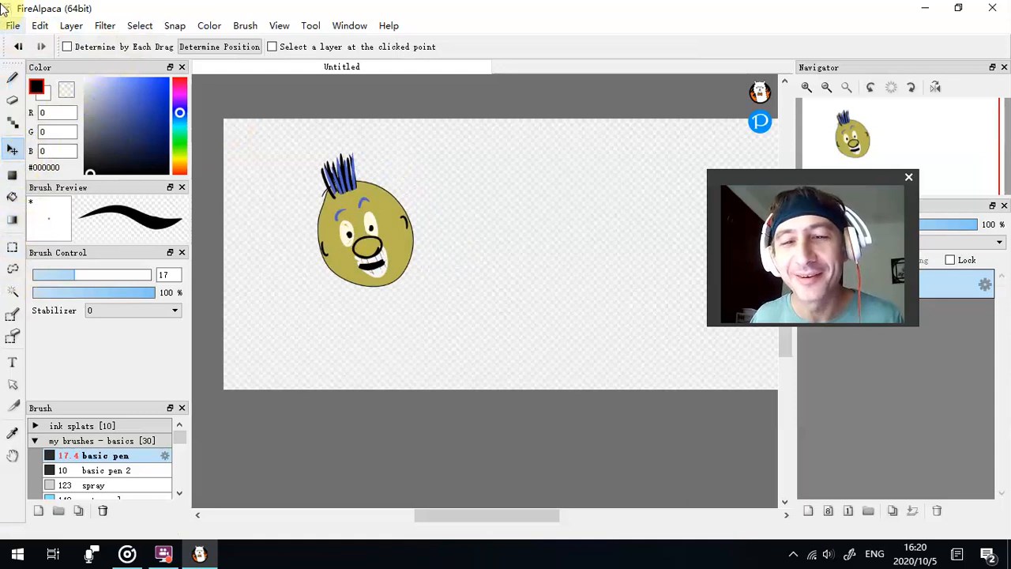
- Transform the head layer: tilt it slightly clockwise, try a smaller size, and enlarge it to nearly the canvas height
left_click(142, 25)
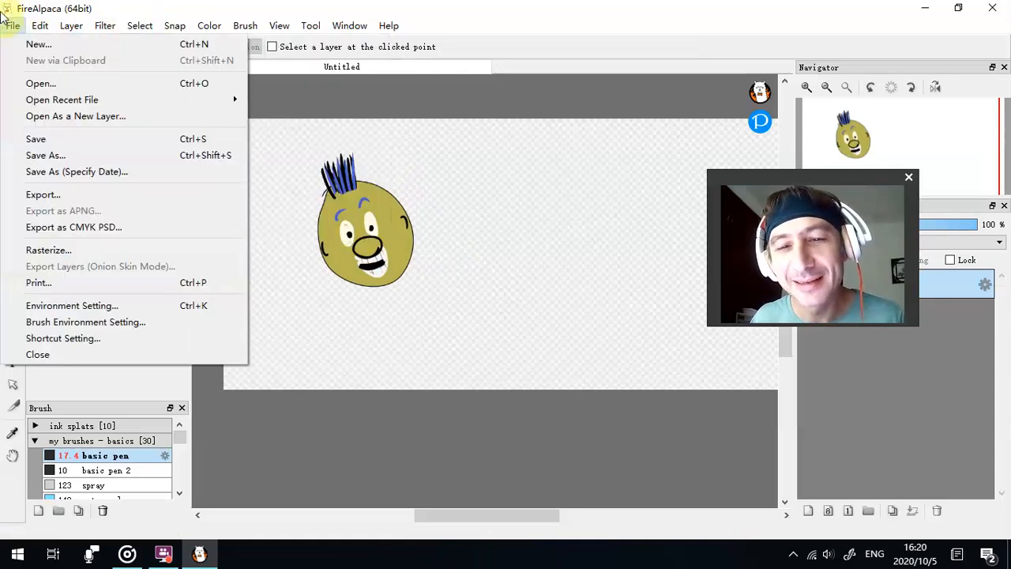
mouse_move(142, 25)
left_click(175, 201)
left_click_drag(501, 163, 470, 159)
left_click_drag(429, 132, 394, 156)
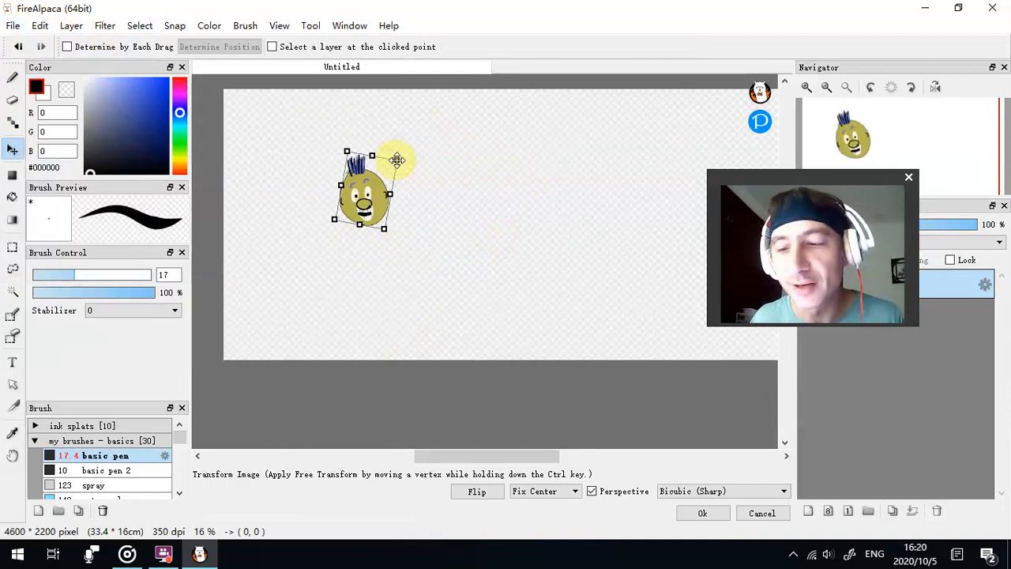
left_click_drag(396, 160, 476, 93)
left_click_drag(408, 234, 559, 247)
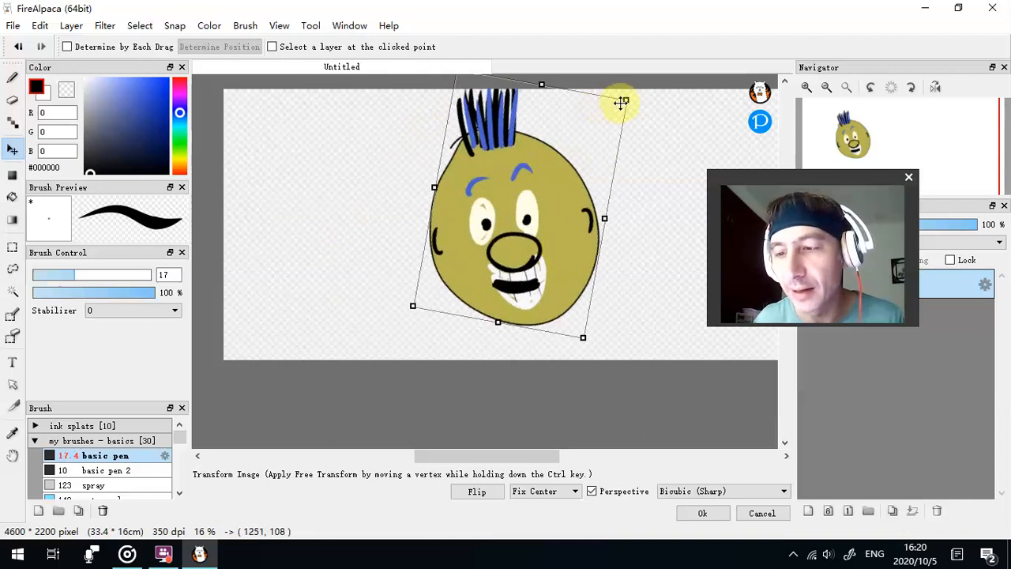
- Scale the head back down to about half the canvas height, place it left of the canvas centre and apply the transform
left_click_drag(623, 101, 547, 152)
left_click_drag(519, 205, 367, 172)
mouse_move(413, 127)
left_mouse_down()
mouse_move(514, 66)
mouse_move(447, 151)
mouse_move(424, 160)
mouse_move(440, 131)
mouse_move(429, 131)
mouse_move(467, 102)
mouse_move(432, 130)
left_mouse_up()
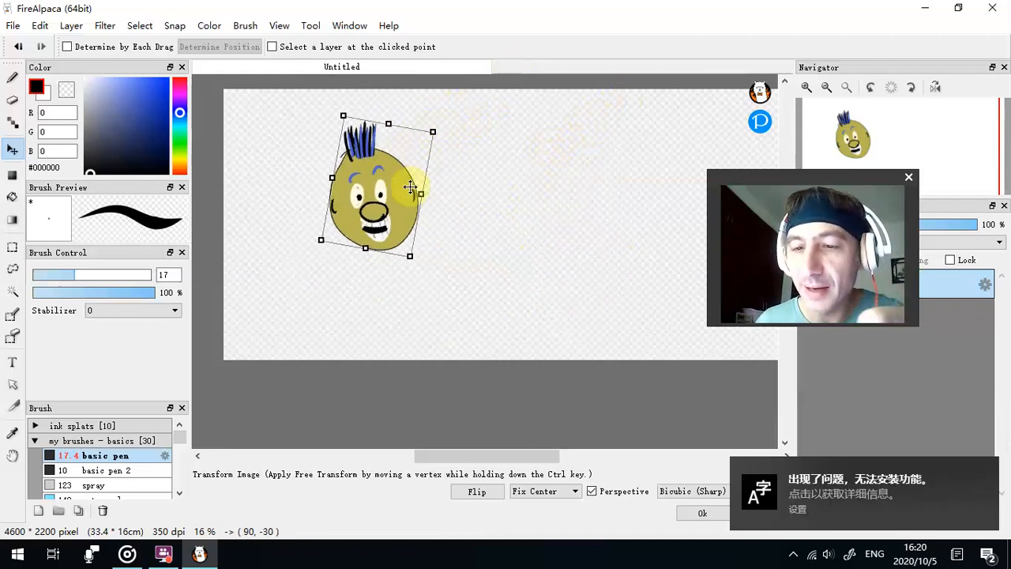
left_click_drag(411, 253, 446, 275)
left_click_drag(414, 230, 426, 212)
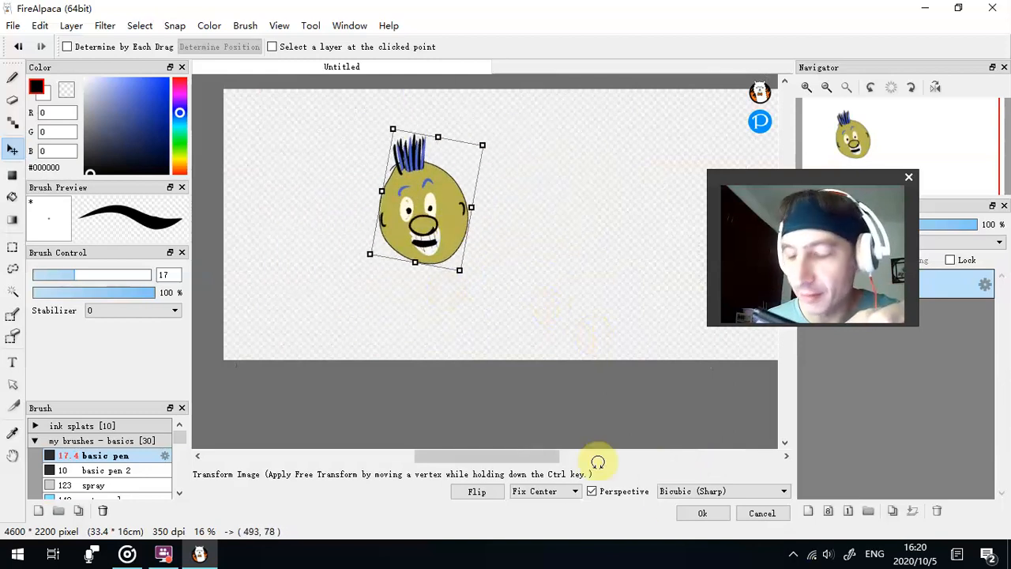
left_click(697, 513)
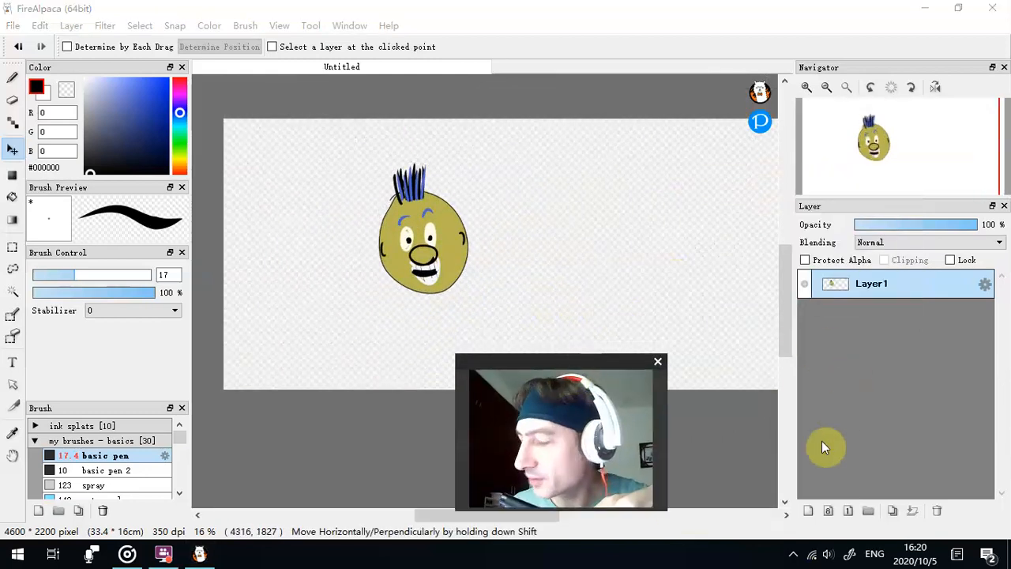
- Add a new layer beneath the head layer and paint red ground across its lower area with the basic pen at size 480
left_click(808, 510)
left_click_drag(885, 293, 874, 325)
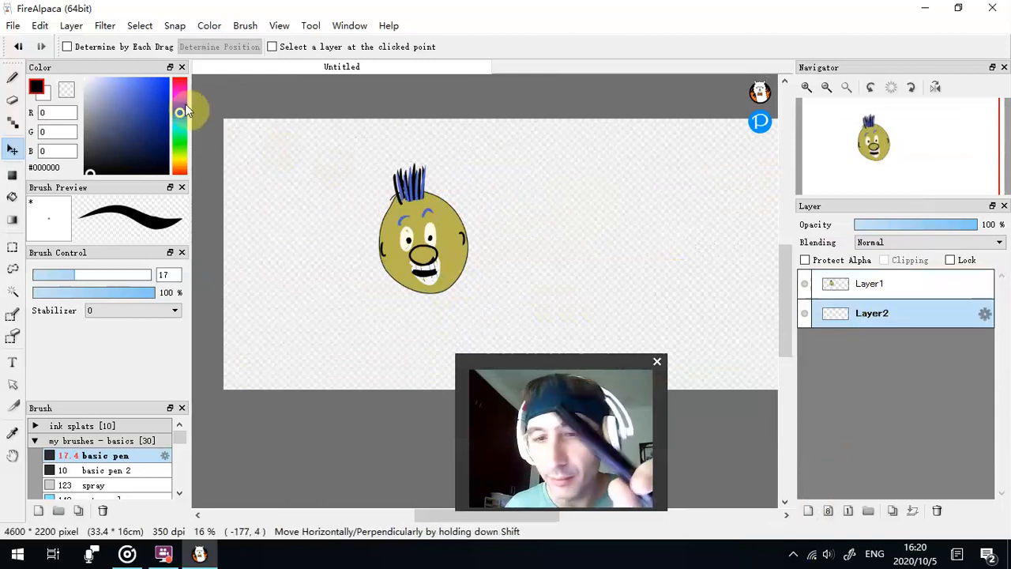
left_click(181, 79)
left_click(12, 77)
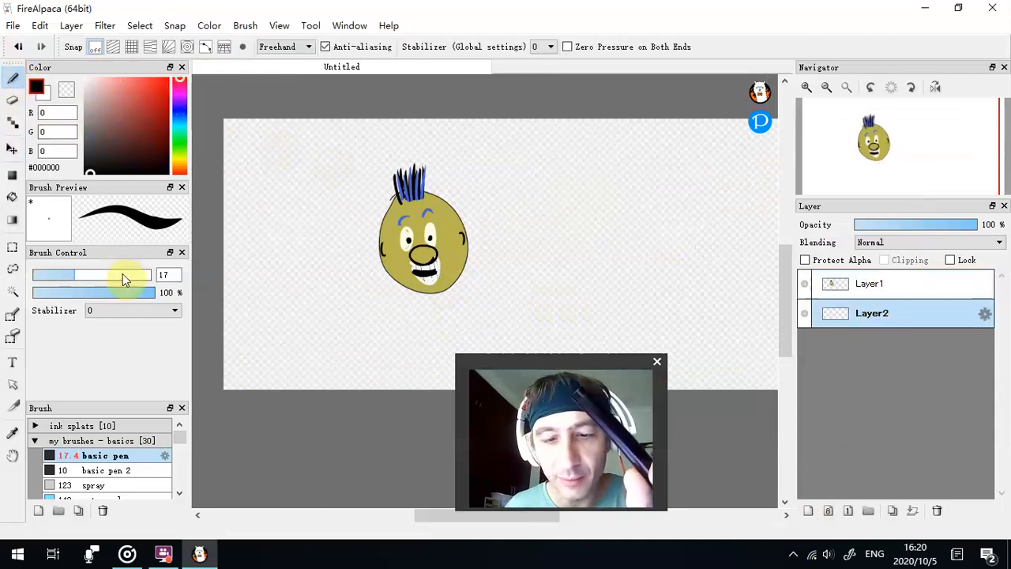
left_click_drag(120, 272, 139, 273)
mouse_move(219, 293)
left_mouse_down()
mouse_move(283, 213)
mouse_move(446, 294)
left_mouse_up()
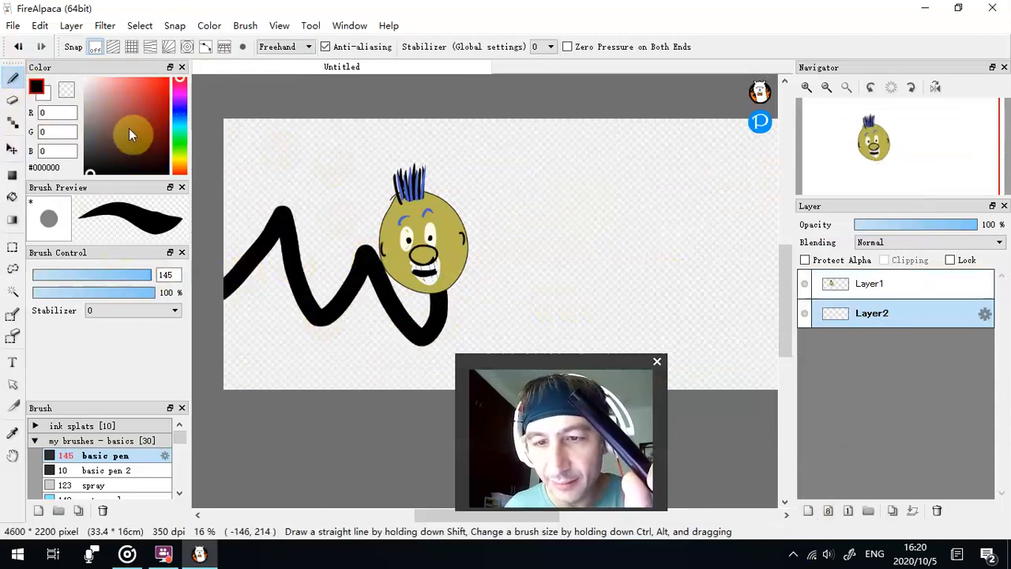
mouse_move(131, 276)
left_mouse_down()
mouse_move(273, 249)
mouse_move(355, 339)
mouse_move(444, 327)
mouse_move(637, 384)
mouse_move(232, 343)
mouse_move(310, 342)
left_mouse_up()
- Paint a blue #52A8FF sky behind the head and across the upper part of Layer2
left_click(180, 118)
mouse_move(233, 127)
left_mouse_down()
mouse_move(219, 232)
mouse_move(332, 142)
left_mouse_up()
mouse_move(587, 158)
left_mouse_down()
mouse_move(395, 236)
mouse_move(442, 266)
mouse_move(669, 334)
mouse_move(515, 314)
mouse_move(582, 153)
mouse_move(680, 132)
left_mouse_up()
- Paint a large pale yellow #F4F0AB round shape in the sky to the right of the head on Layer2
left_click(180, 161)
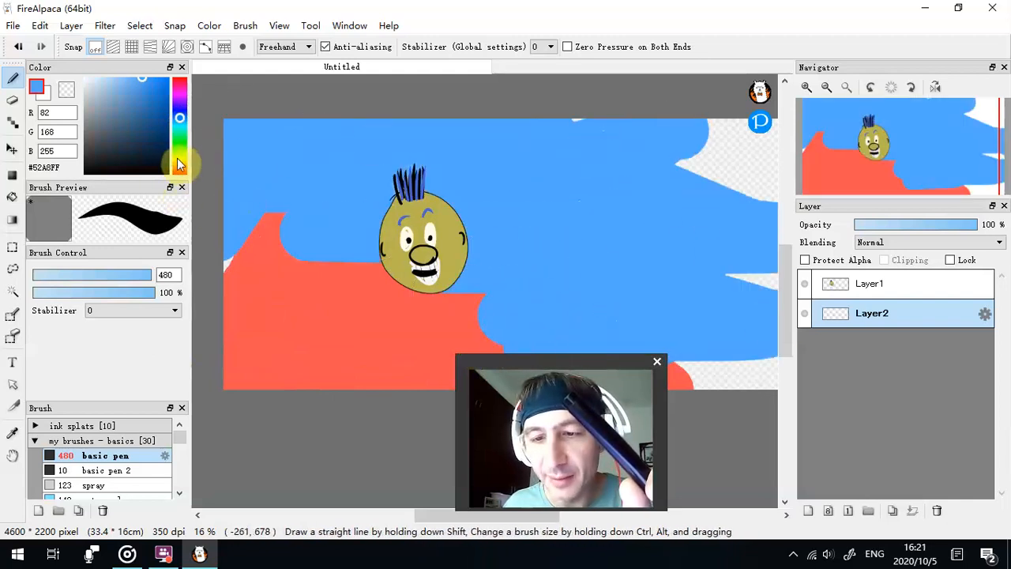
left_click(112, 118)
left_click(98, 102)
left_click_drag(109, 81, 110, 81)
left_click_drag(621, 192, 774, 202)
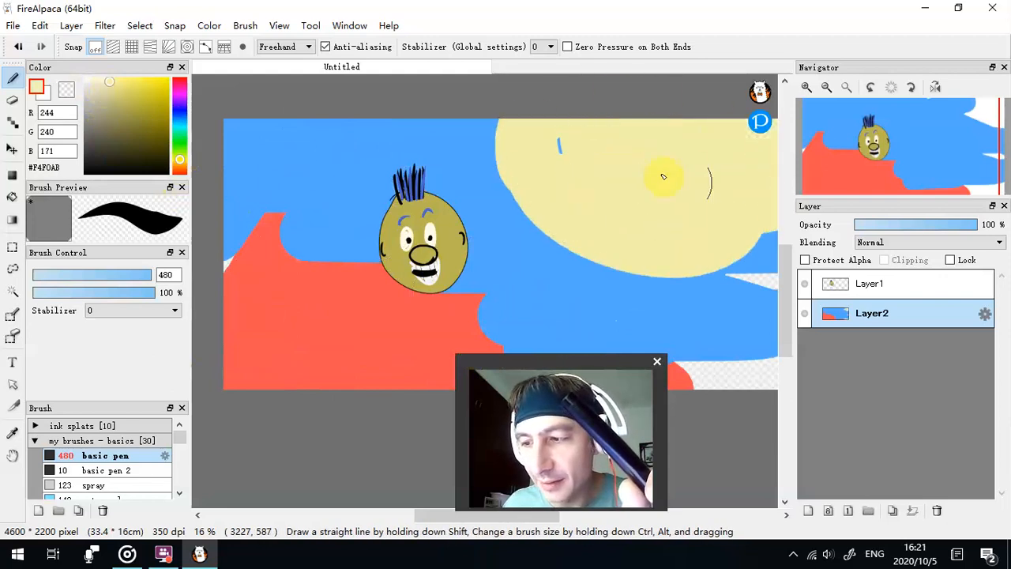
- Reposition the head on Layer1 freely over the painted background with the Move tool
left_click(868, 283)
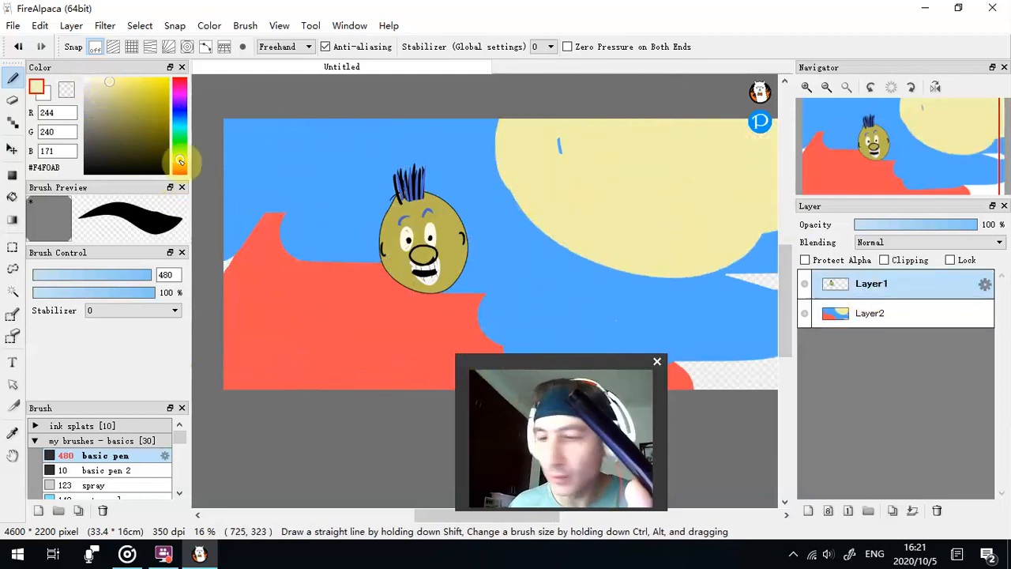
left_click(12, 149)
left_click_drag(423, 244, 379, 276)
left_click_drag(556, 371, 716, 316)
left_click_drag(405, 291, 477, 243)
left_click_drag(768, 327, 544, 391)
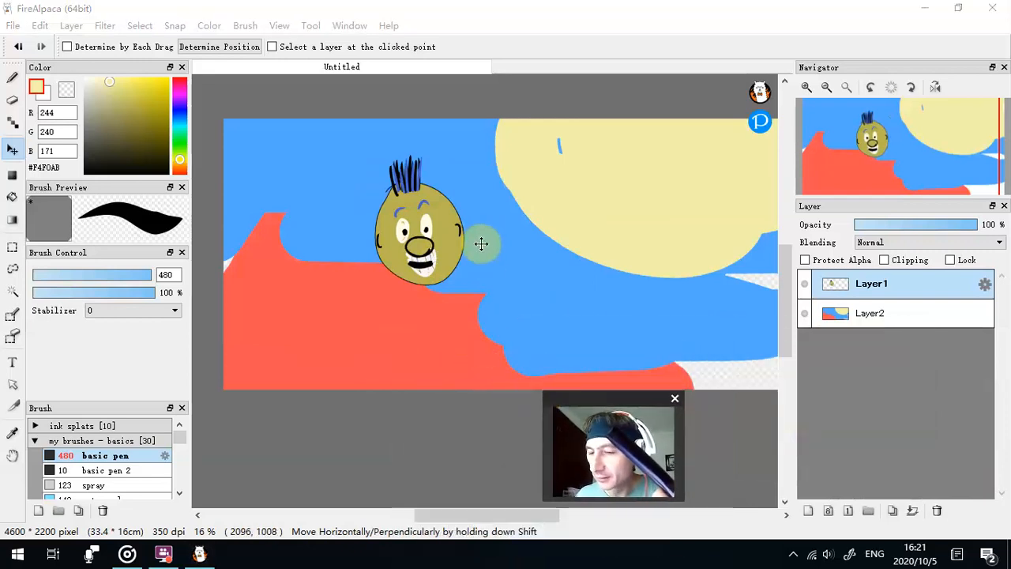
- Fill the area around the head on Layer1 with light grey #EEEEEE and shift that layer down over the visible Layer2
left_click(806, 315)
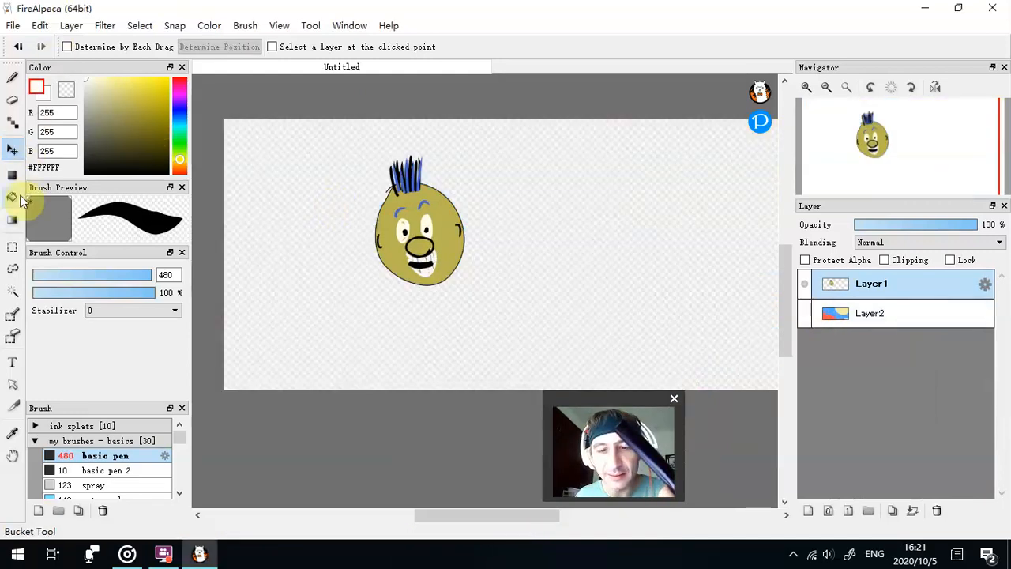
left_click(13, 196)
left_click(289, 197)
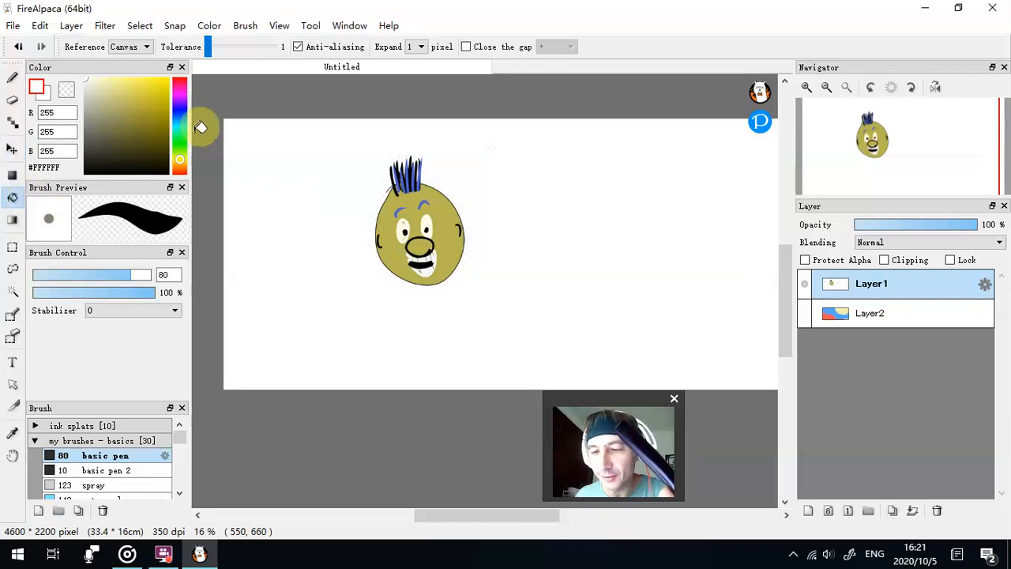
left_click(378, 161)
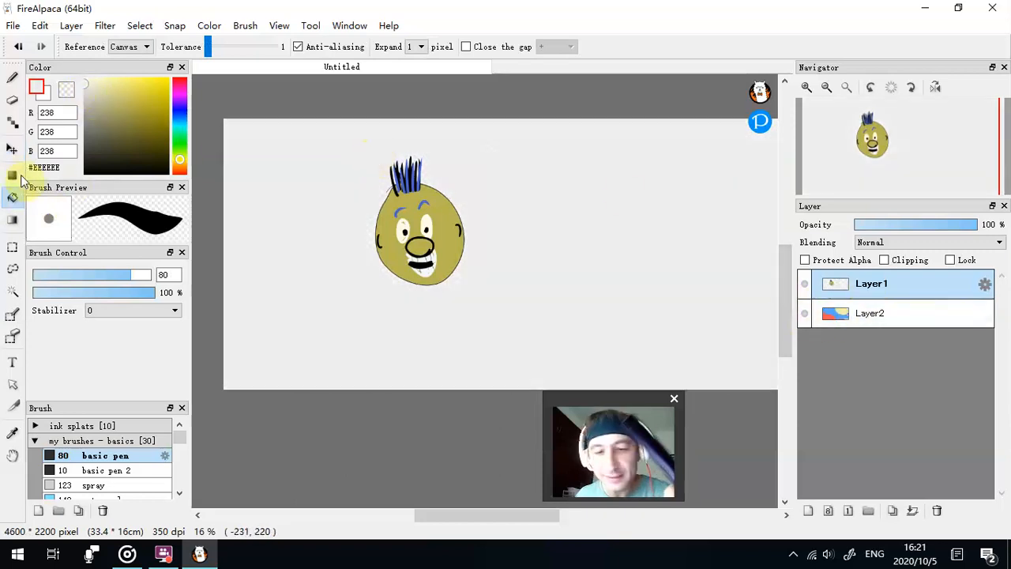
left_click(13, 150)
mouse_move(490, 245)
left_mouse_down()
mouse_move(677, 260)
mouse_move(500, 314)
mouse_move(613, 366)
mouse_move(621, 339)
mouse_move(481, 271)
left_mouse_up()
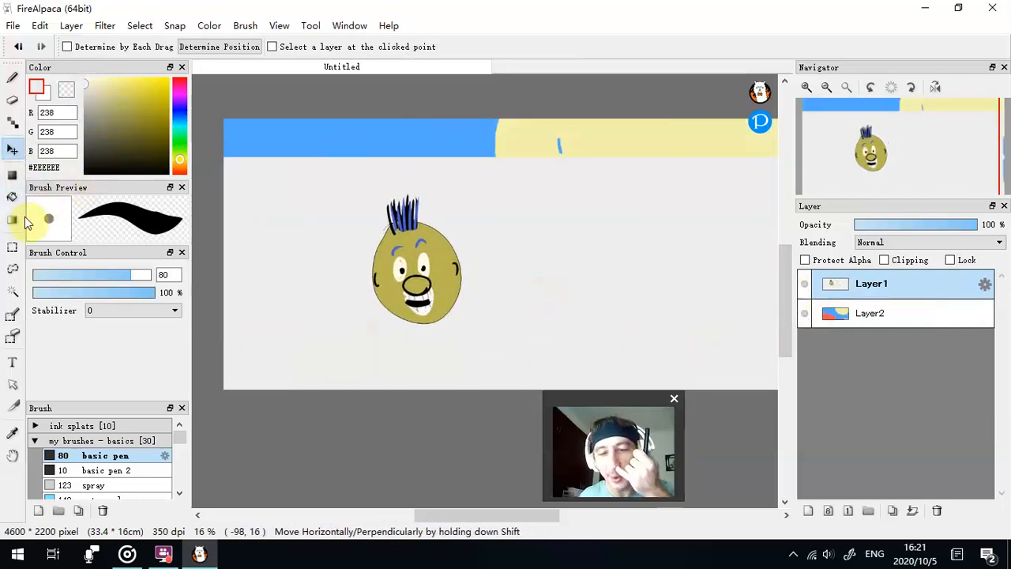
- Remove the grey fill around the head using a Magic Wand selection, deselect, and move Layer1 upward
left_click(306, 242)
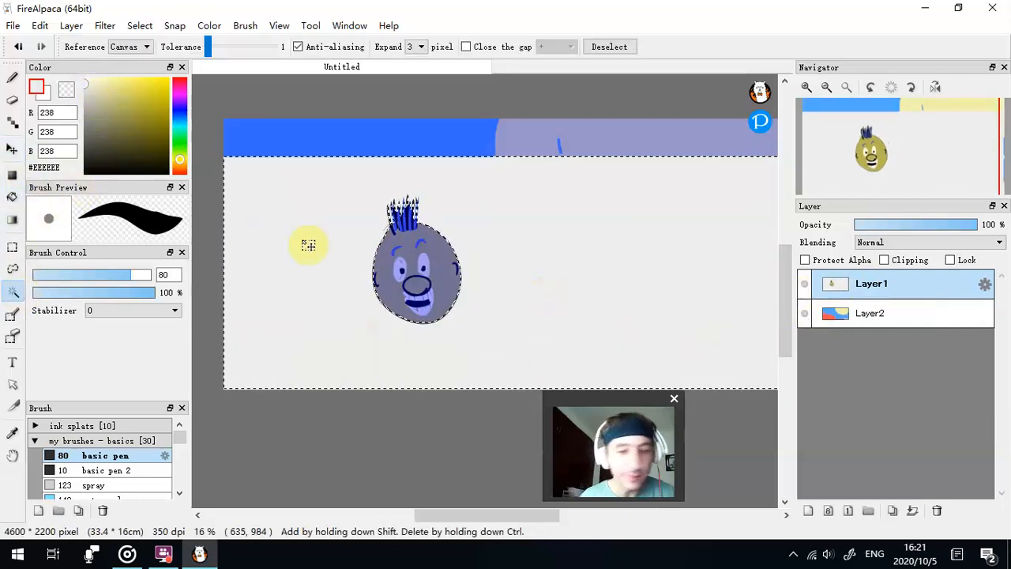
key("Delete")
left_click(140, 25)
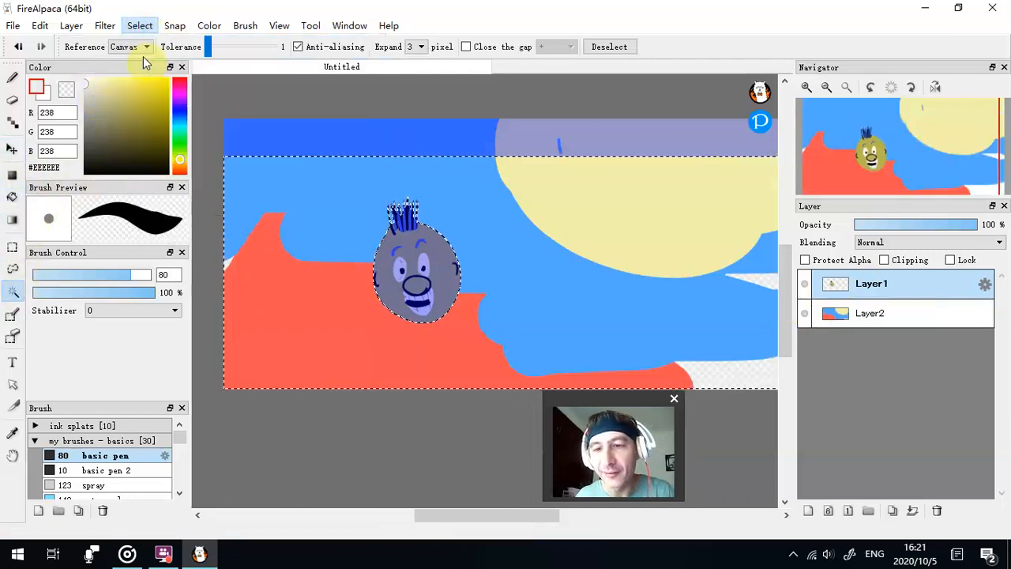
left_click(167, 61)
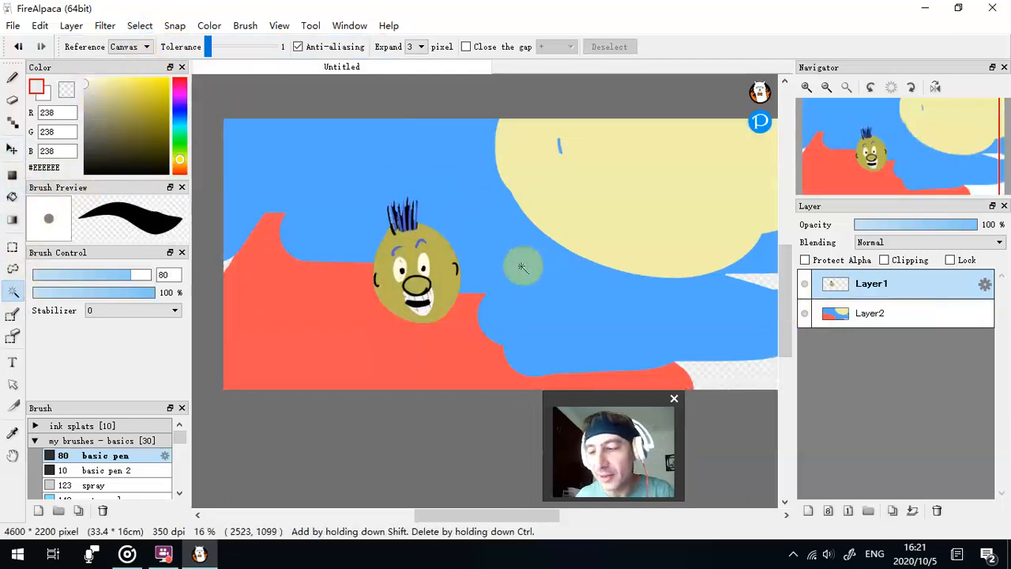
left_click(12, 151)
left_click_drag(593, 257, 587, 219)
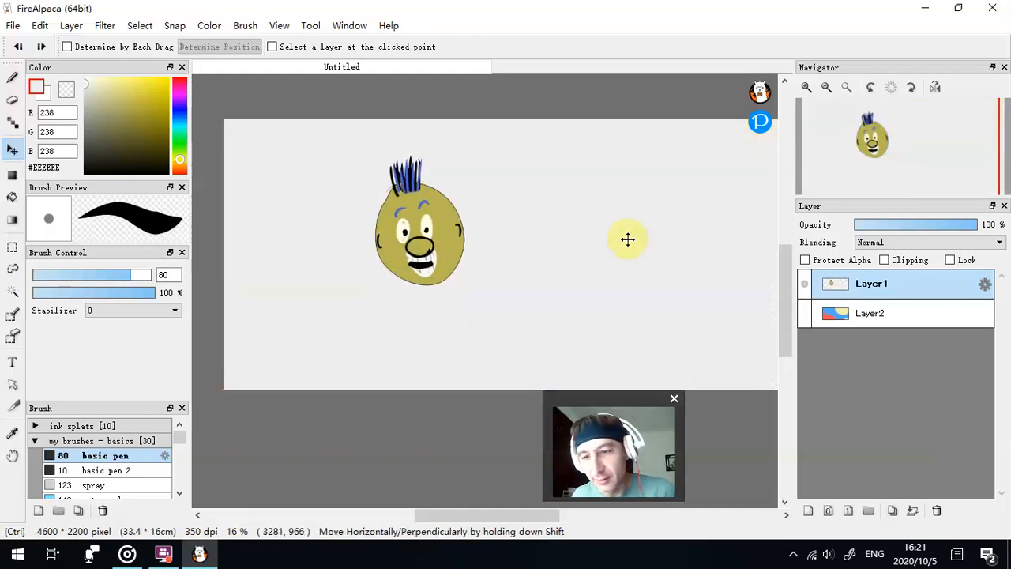
- Undo the Layer1 moves and the grey fill edits around the head
key("ctrl+z")
key("ctrl+z")
key("ctrl+z")
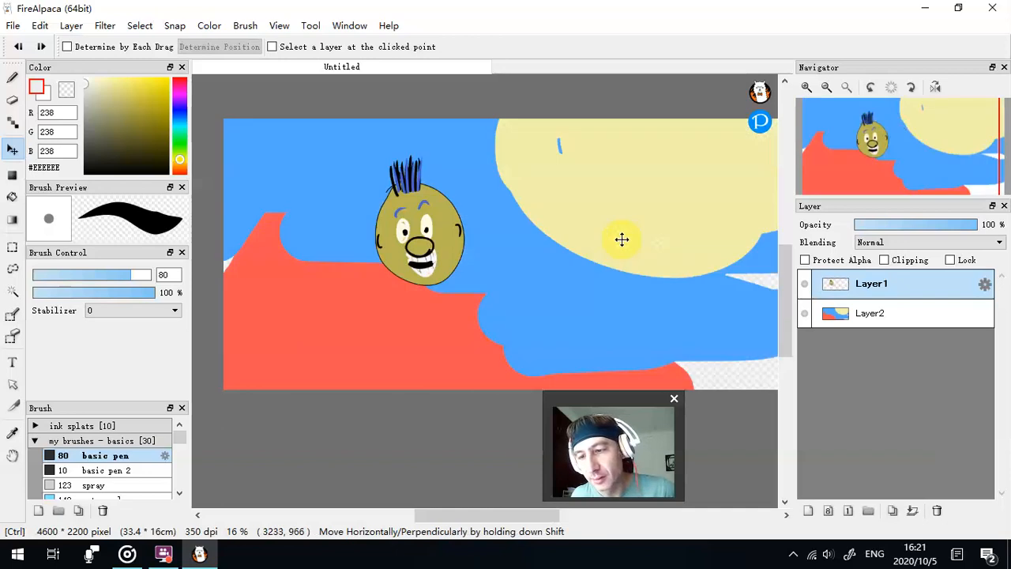
- Move the head further left over the red ground and delete the background layer Layer2
left_click_drag(535, 241, 402, 236)
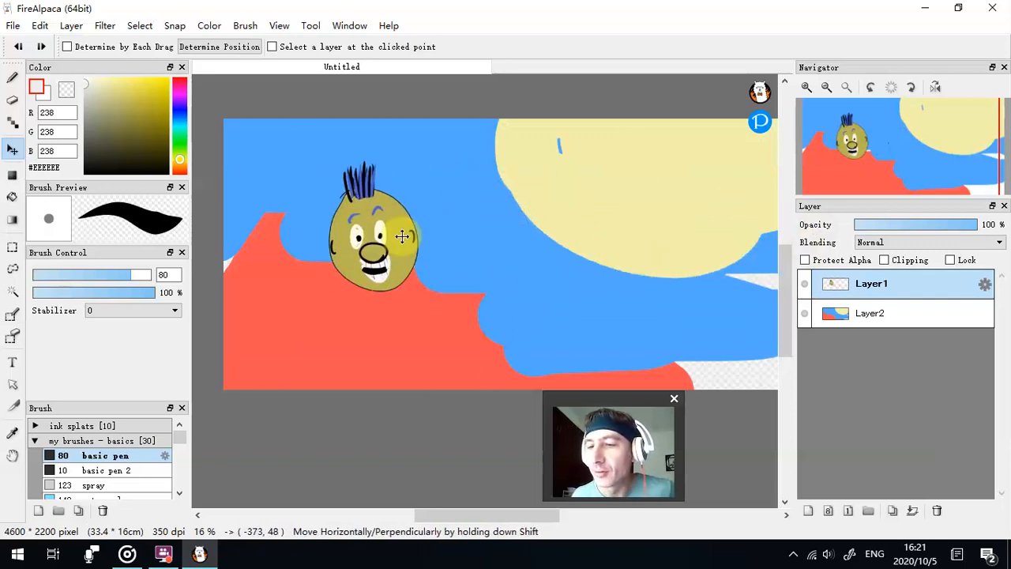
left_click(906, 316)
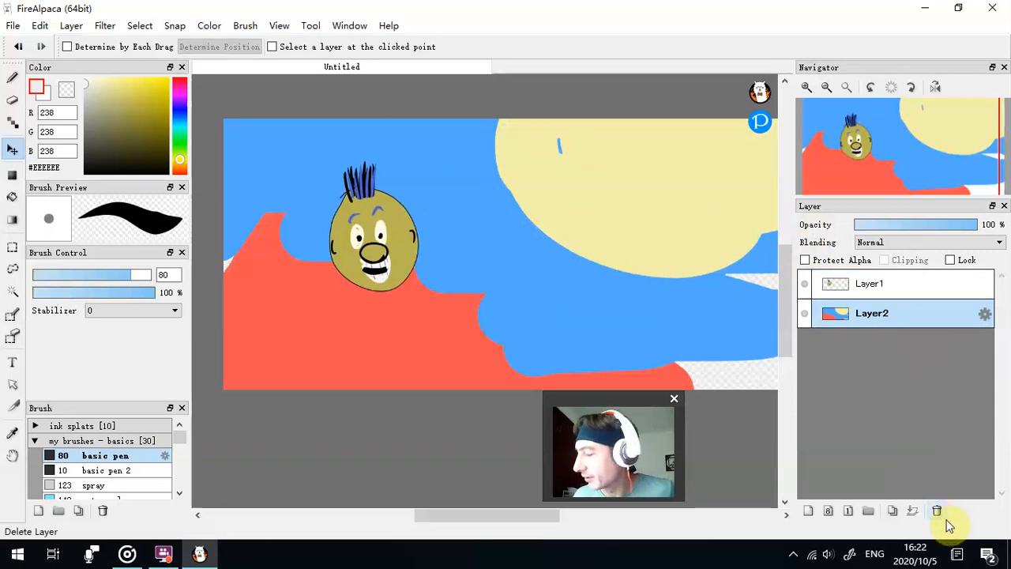
left_click(937, 510)
- Create a selection from the layer's brightness and crop the canvas to the head, deleting the cropped area
left_click(138, 27)
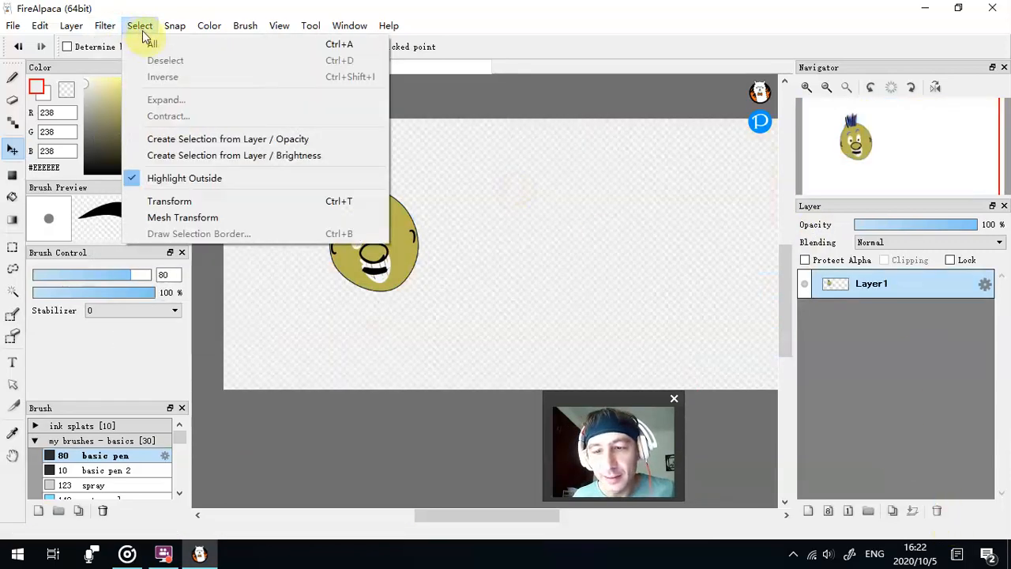
left_click(228, 156)
left_click(40, 26)
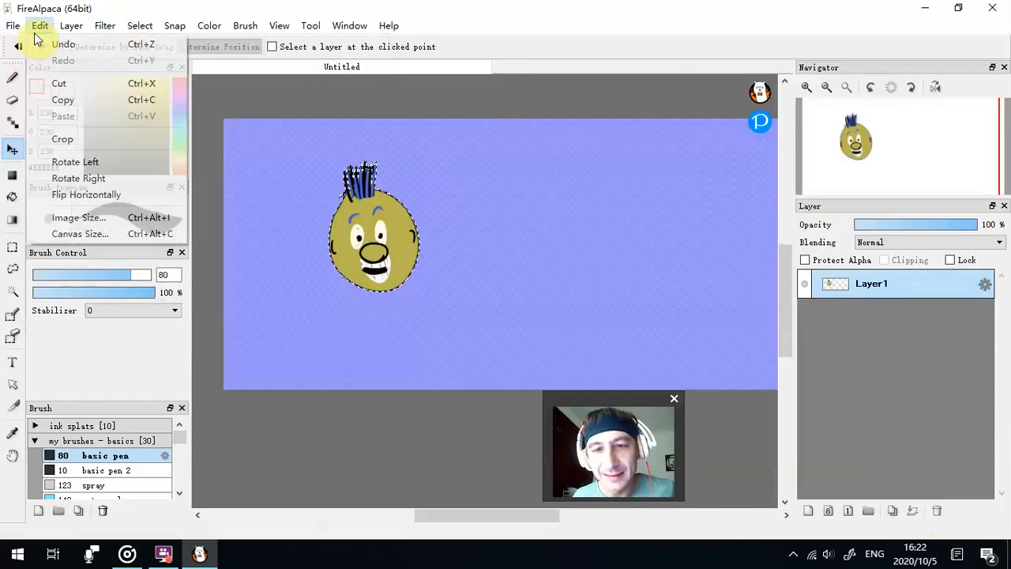
left_click(67, 137)
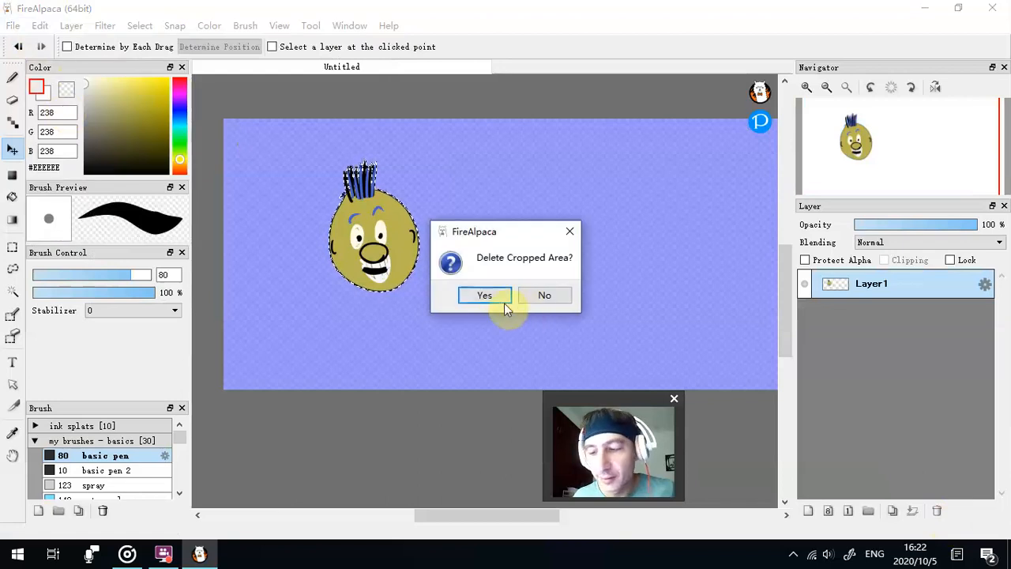
left_click(507, 300)
- Save the cropped head to the desktop as a PNG image named gjgjgj
left_click(13, 25)
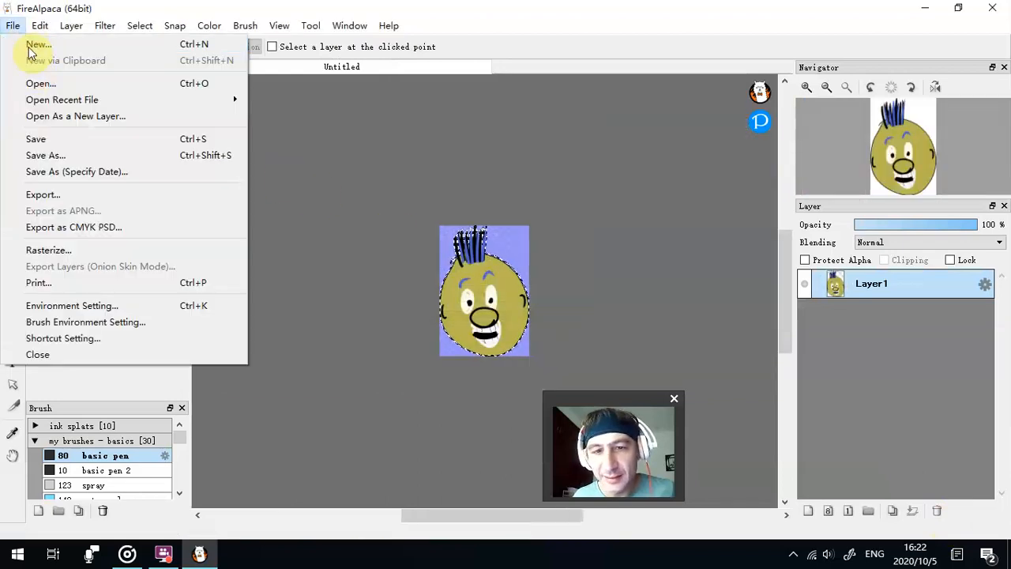
left_click(49, 154)
left_click(106, 35)
left_click(101, 50)
type("gjgjgj")
left_click(283, 483)
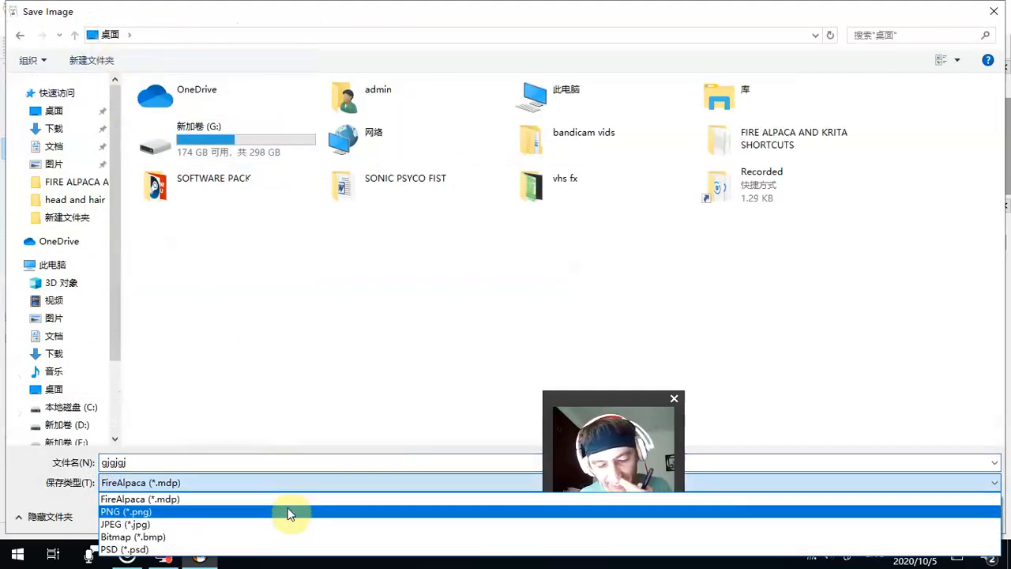
left_click(289, 512)
left_click(889, 514)
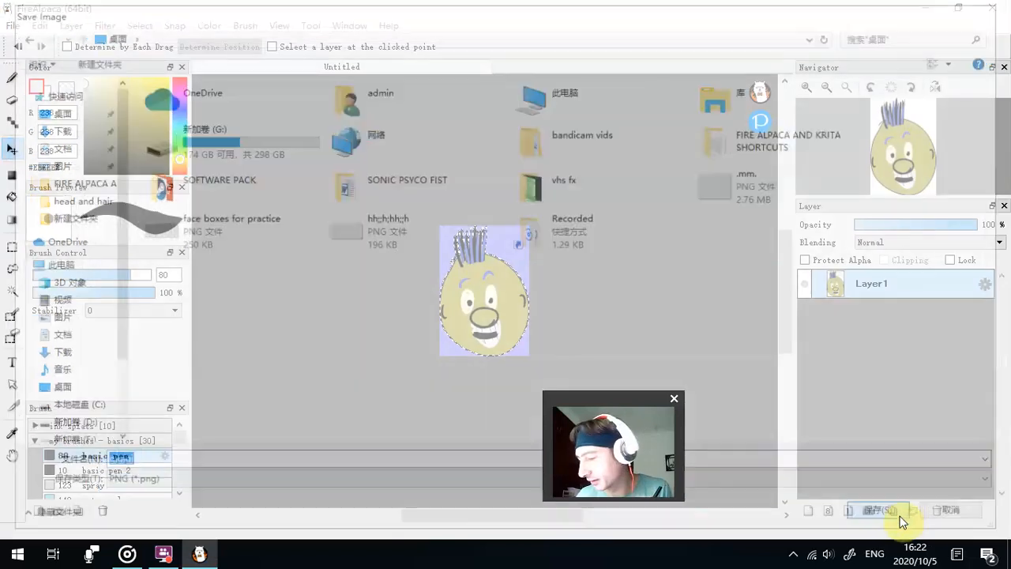
left_click(490, 318)
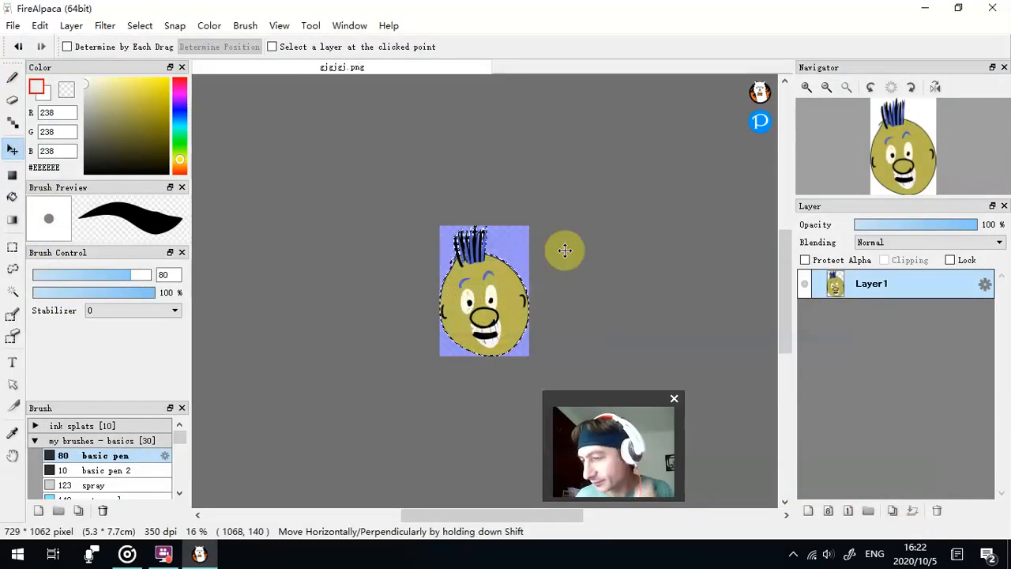
- Close FireAlpaca and inspect the saved gjgjgj image from the desktop in the photo viewer
left_click(1000, 8)
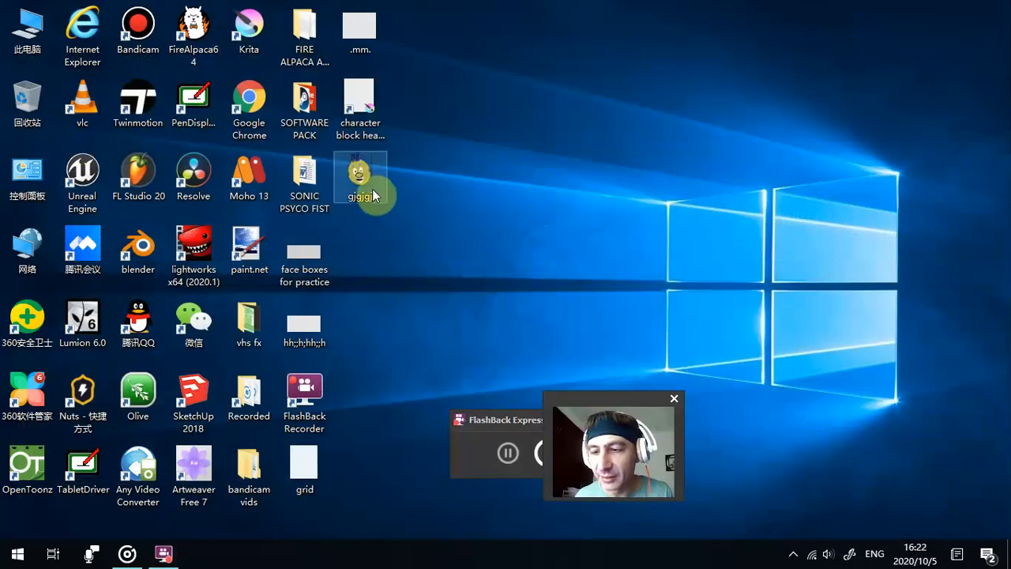
double_click(369, 183)
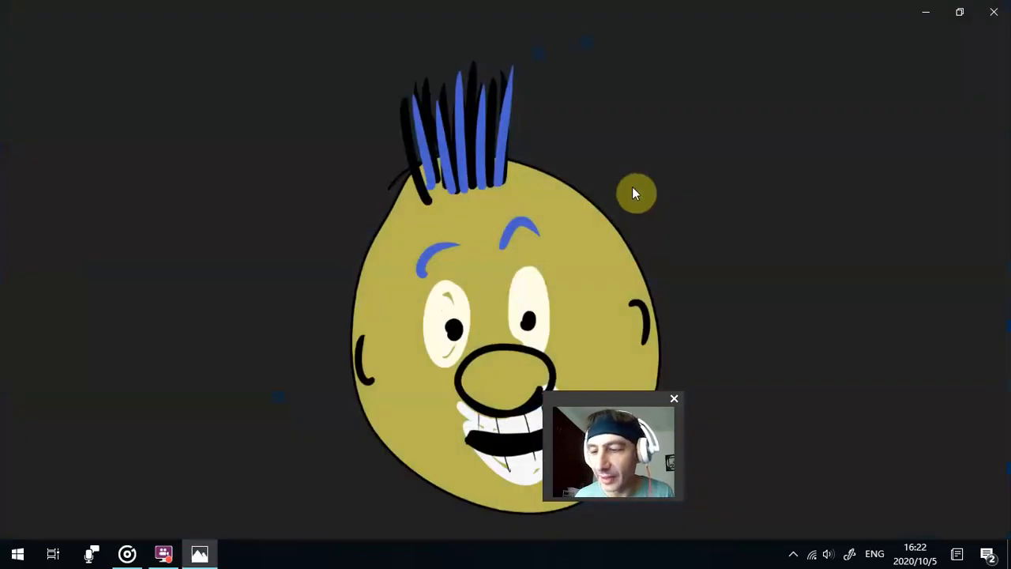
left_click(993, 12)
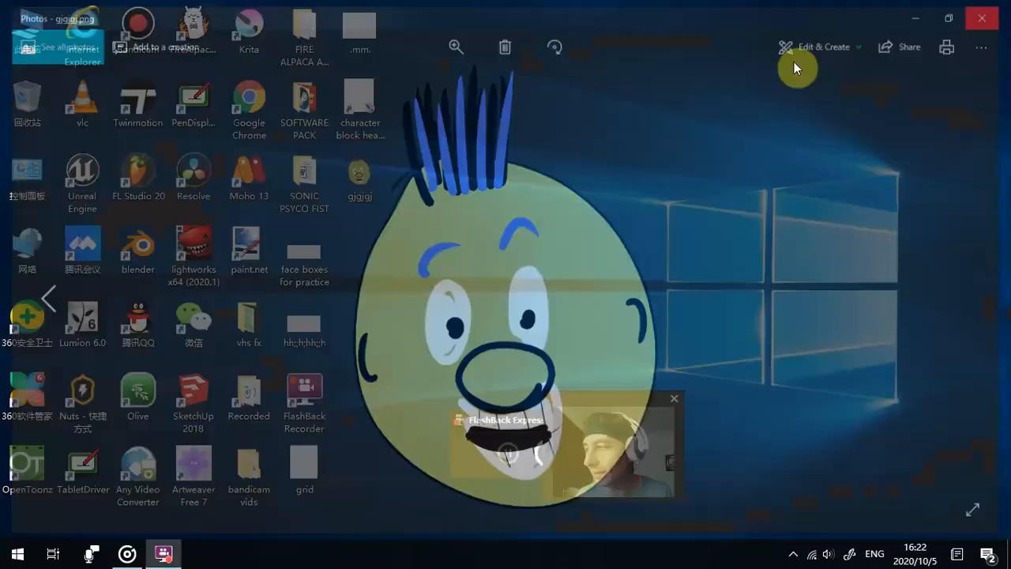
- Launch Krita from the desktop
left_click(246, 30)
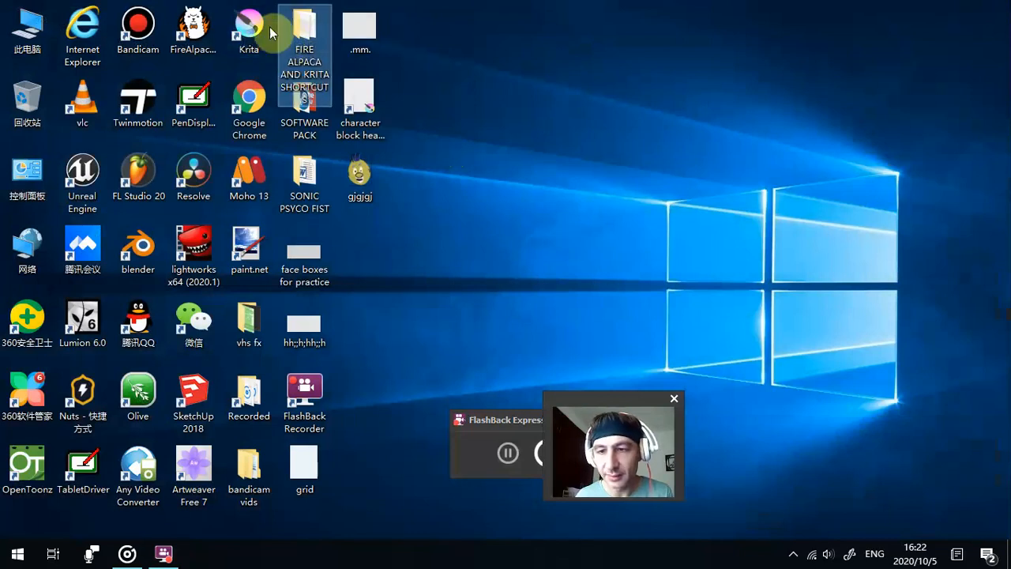
left_click(359, 170)
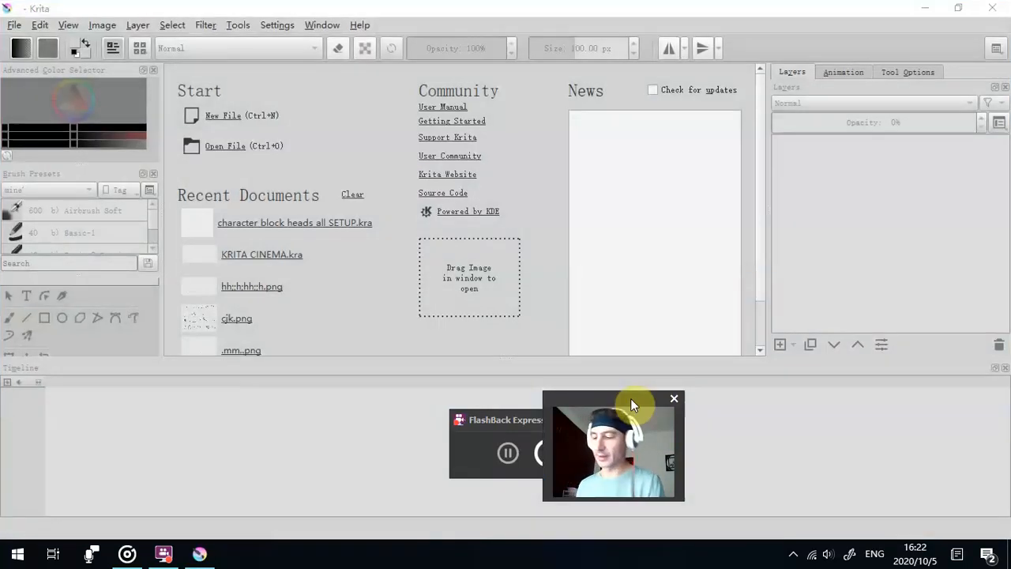
left_click_drag(631, 399, 701, 265)
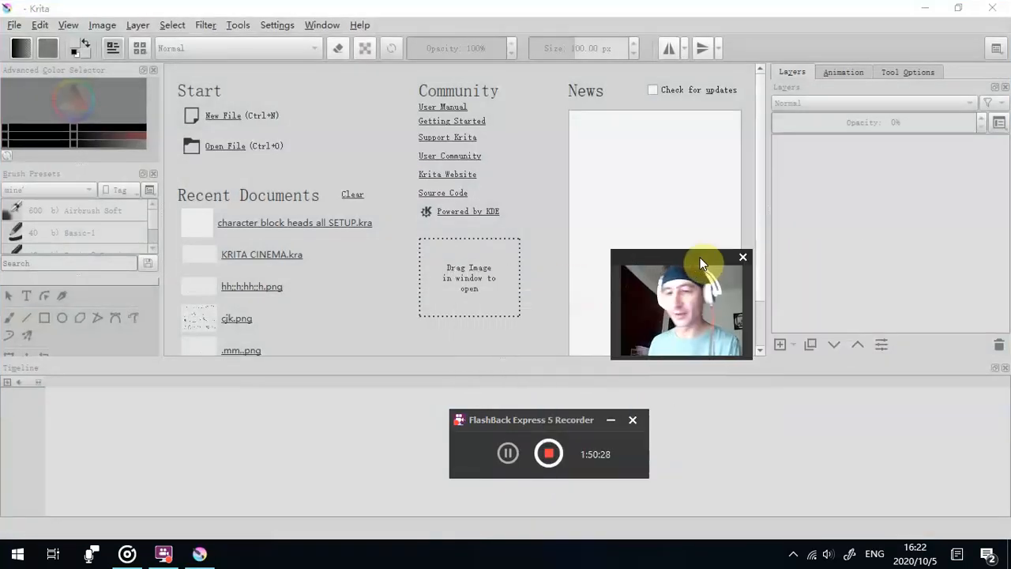
left_click(75, 29)
mouse_move(16, 25)
left_click(22, 44)
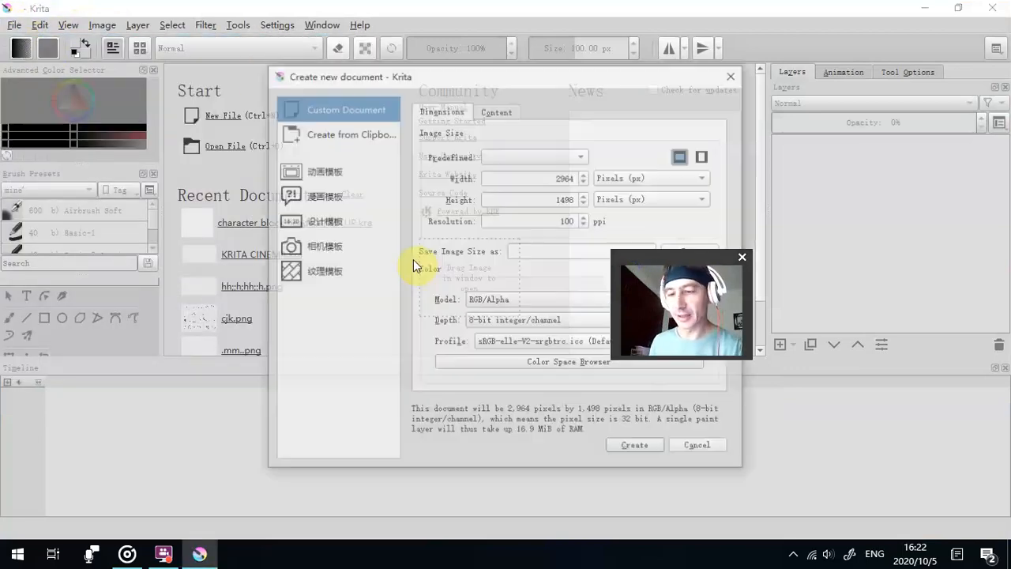
left_click(733, 75)
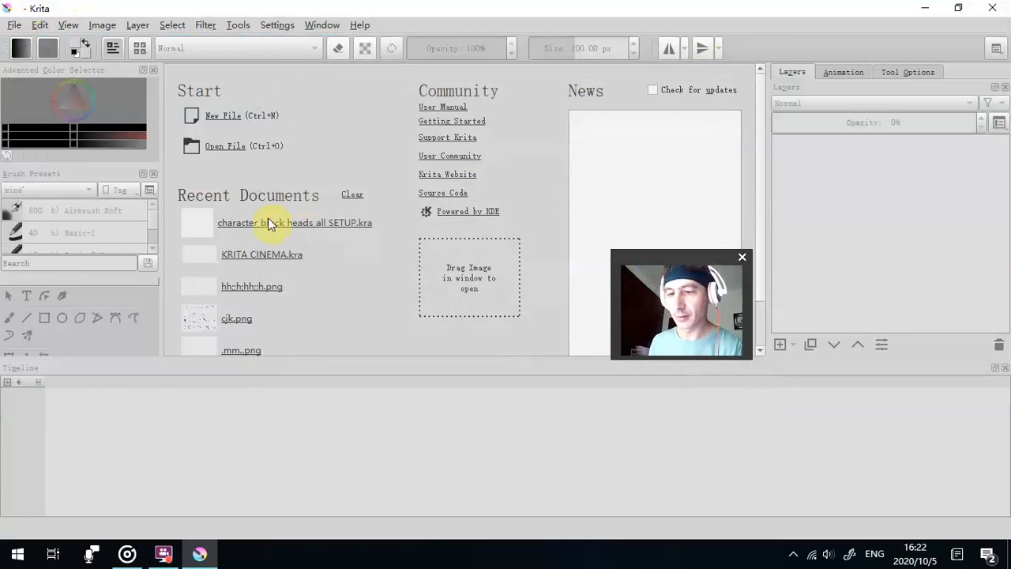
- Open the recent document KRITA CINEMA.kra and insert 4 keyframes with frame timing 1 after the Background layer's first frame
left_click(262, 260)
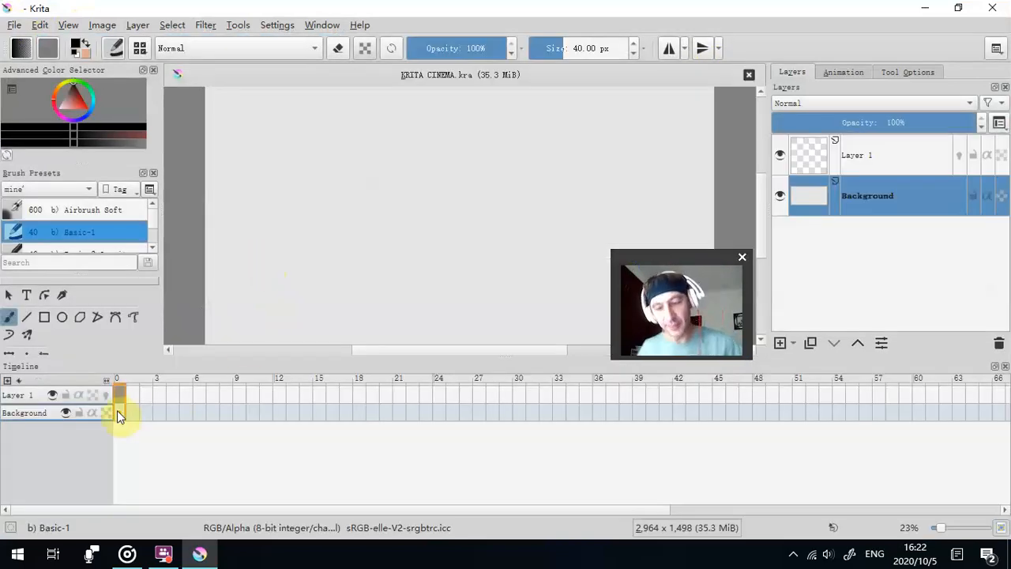
right_click(117, 411)
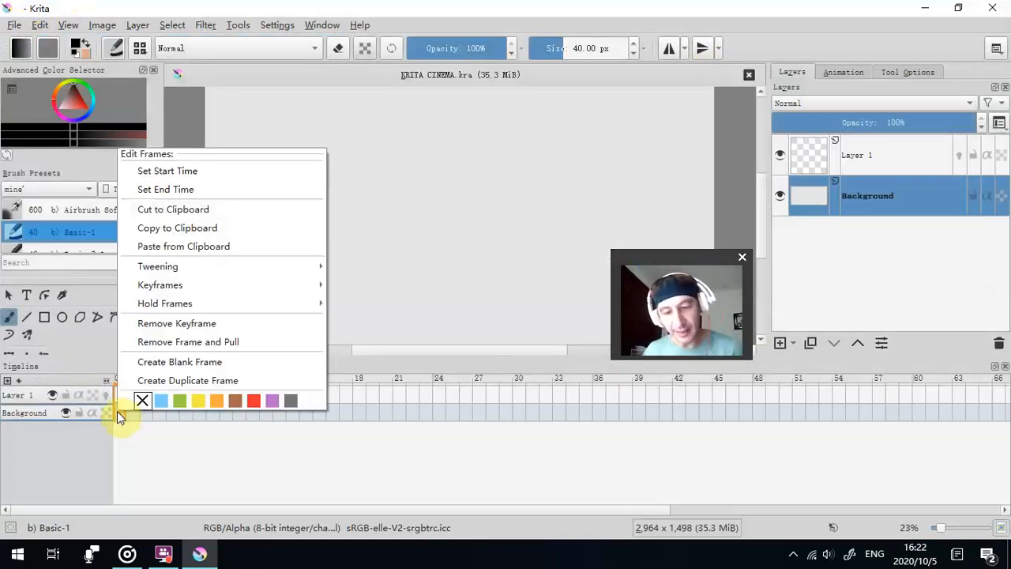
mouse_move(231, 284)
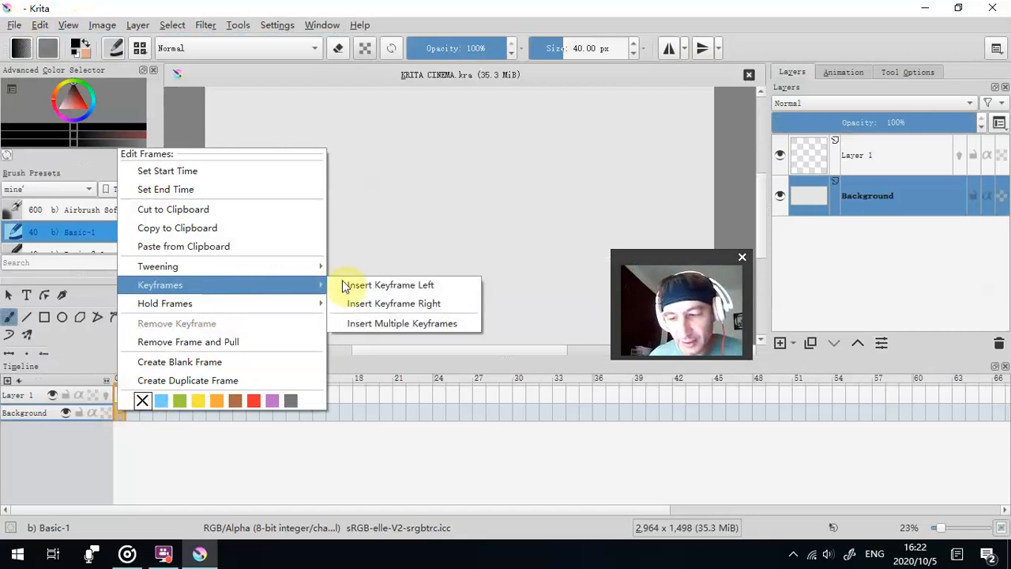
left_click(353, 320)
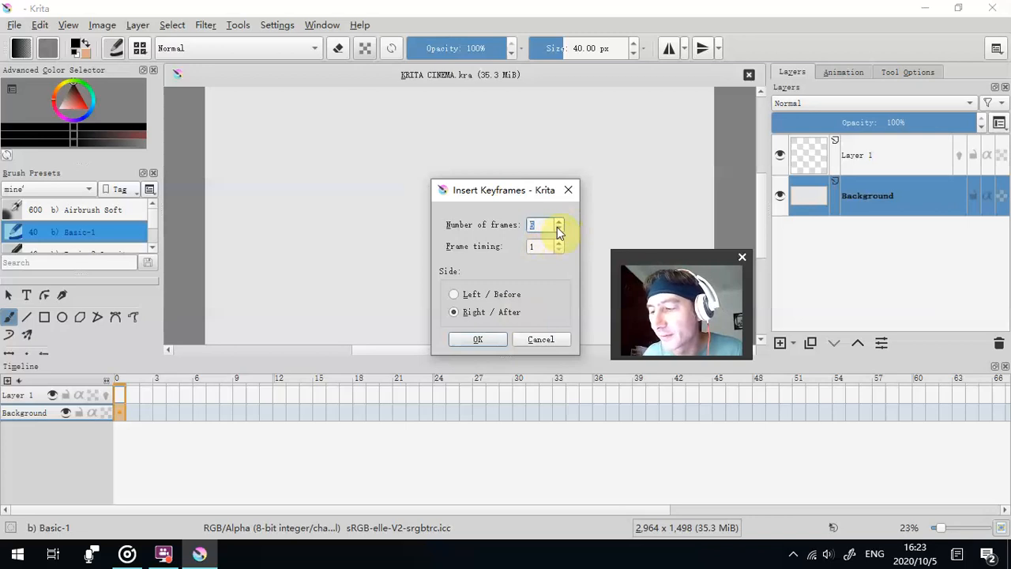
left_click(487, 338)
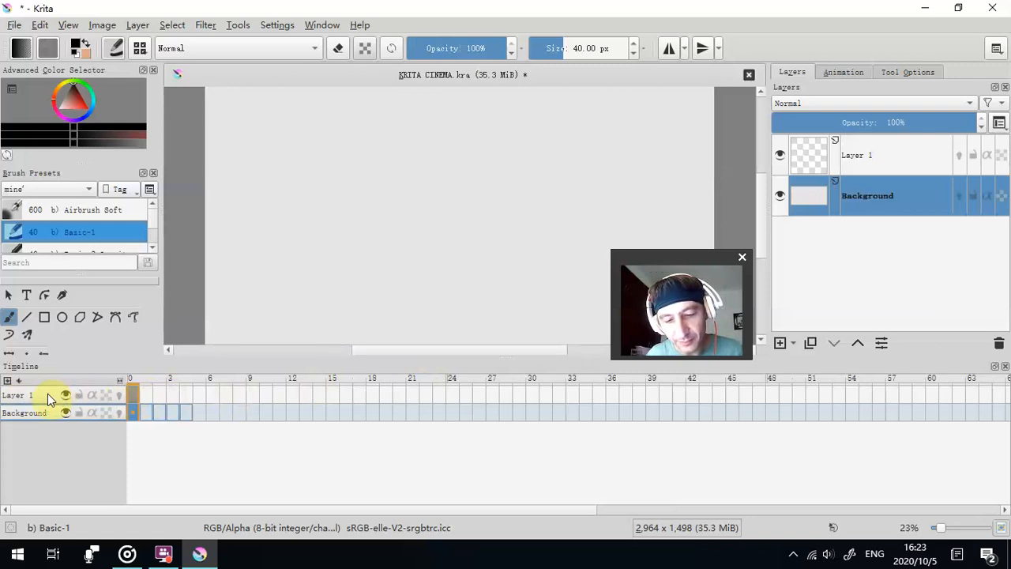
- Delete Layer 1 from the document, keeping the Background layer
left_click(48, 394)
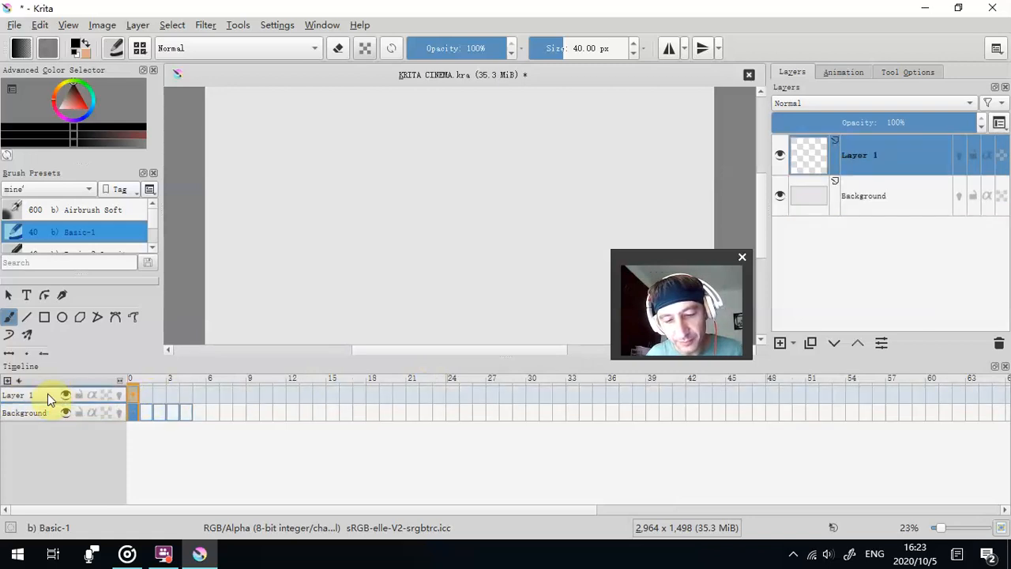
right_click(135, 395)
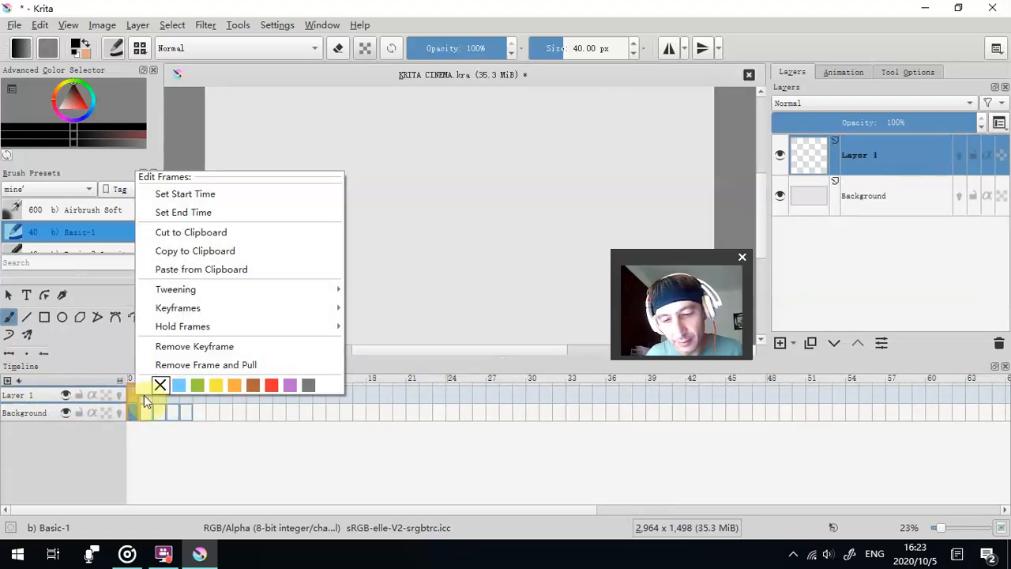
right_click(141, 395)
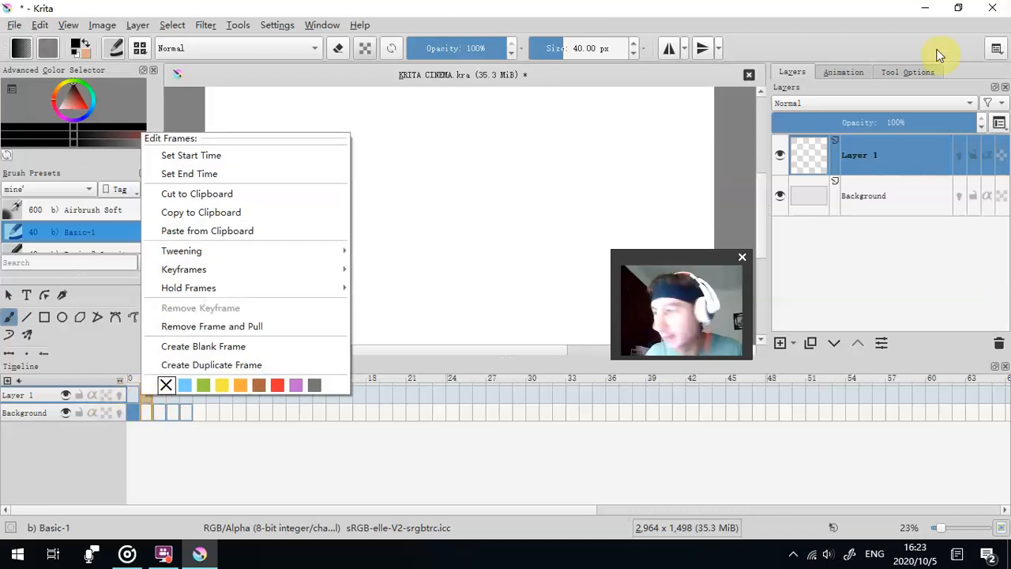
left_click(998, 346)
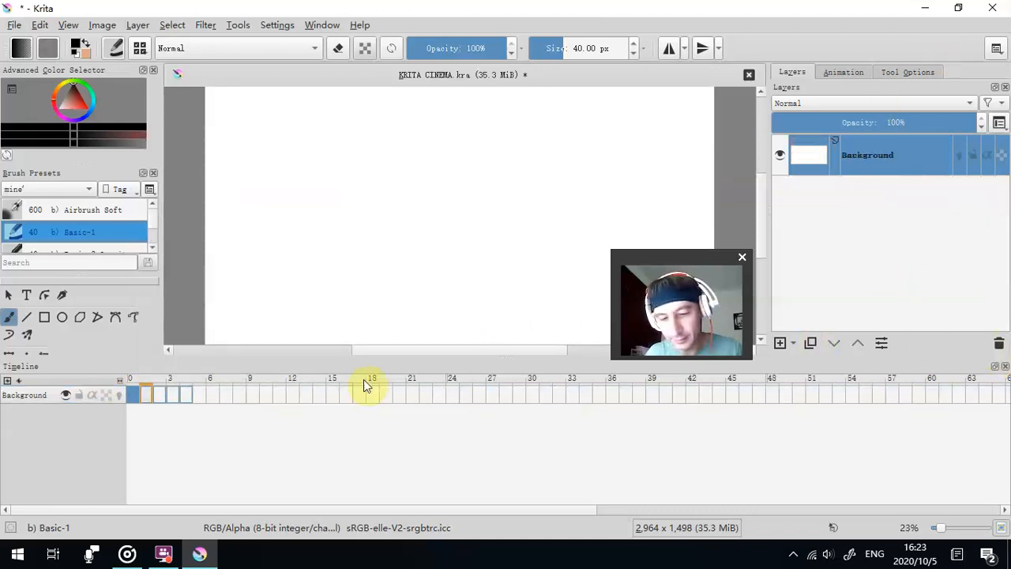
- Import the image gjgjgj.png from the desktop as an animation frame
left_click(14, 25)
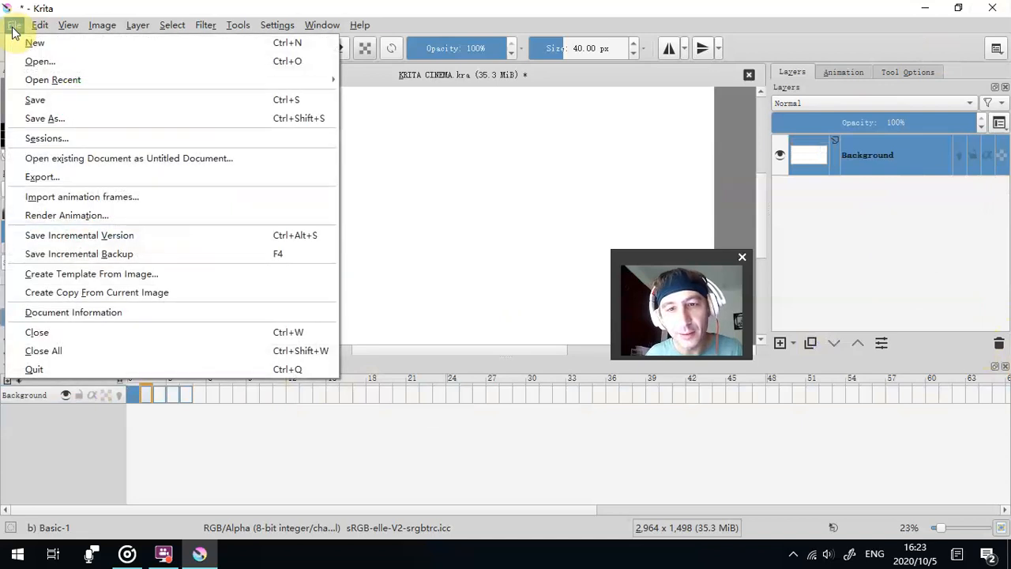
left_click(69, 202)
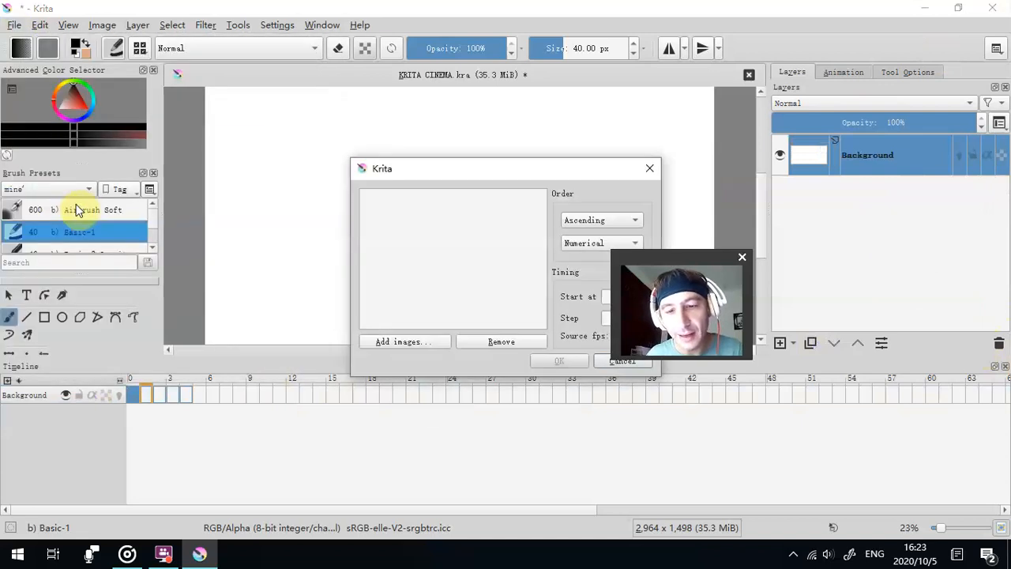
left_click(388, 342)
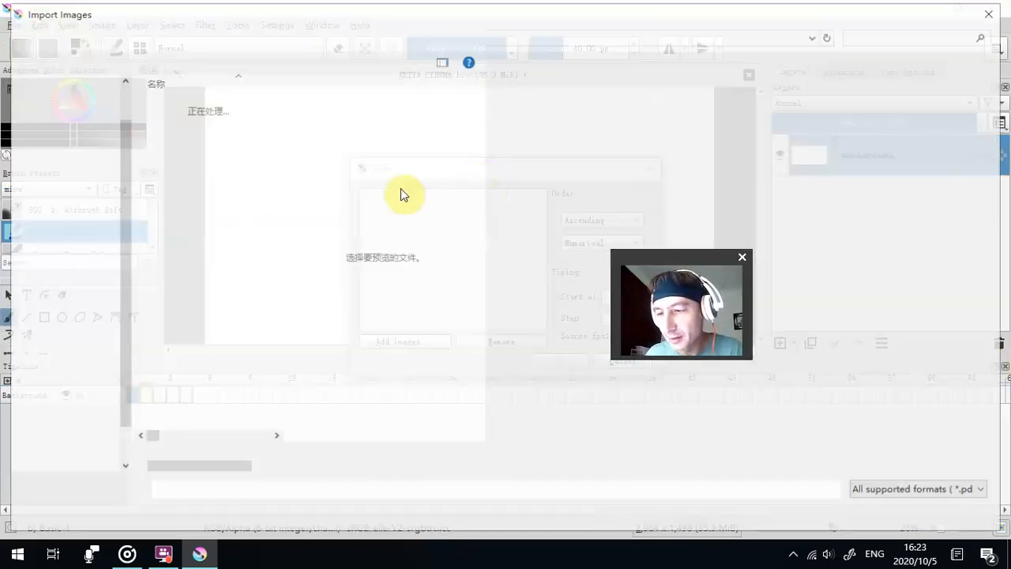
left_click(52, 360)
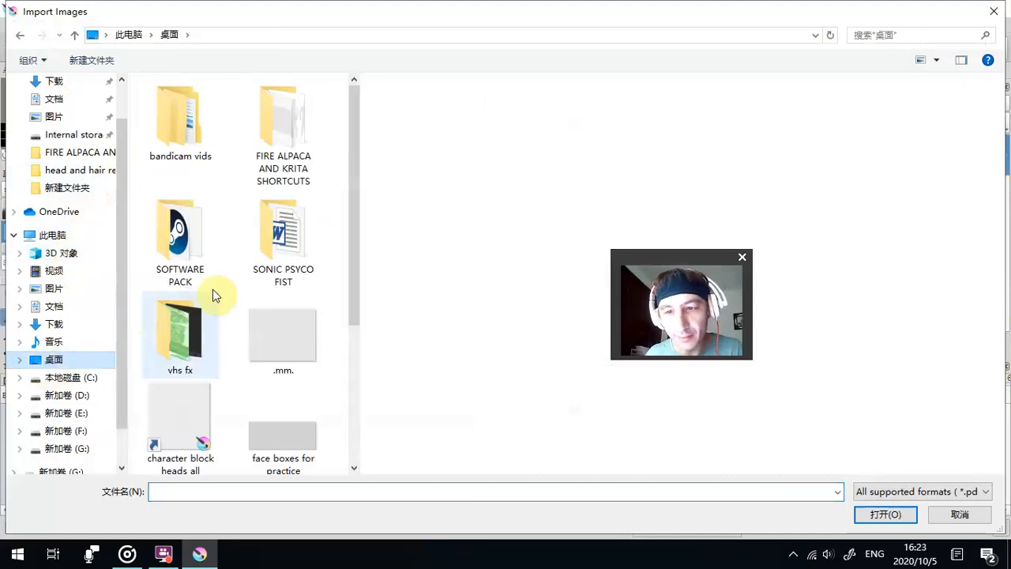
scroll(237, 316, "down", 2)
double_click(189, 349)
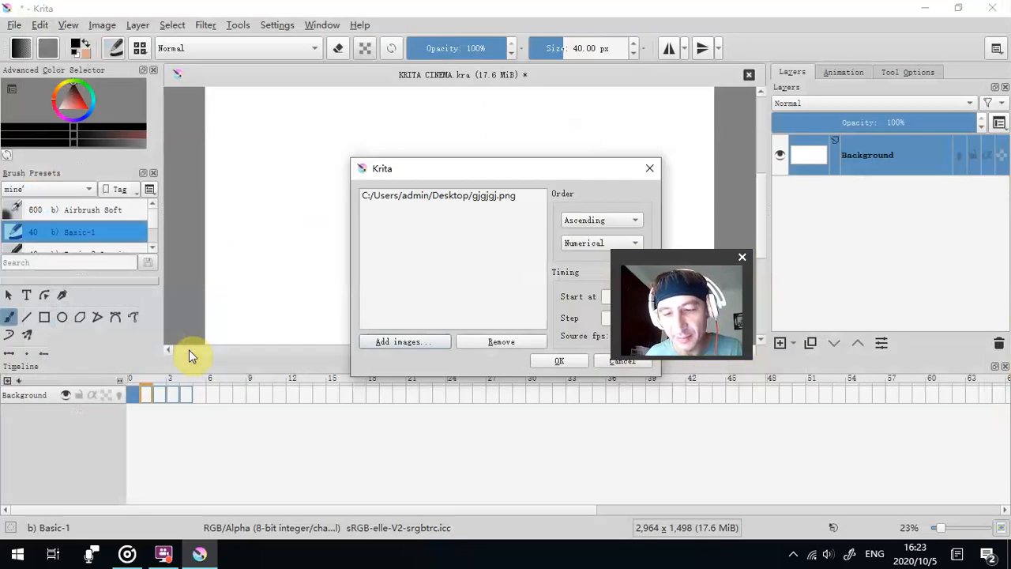
left_click(540, 361)
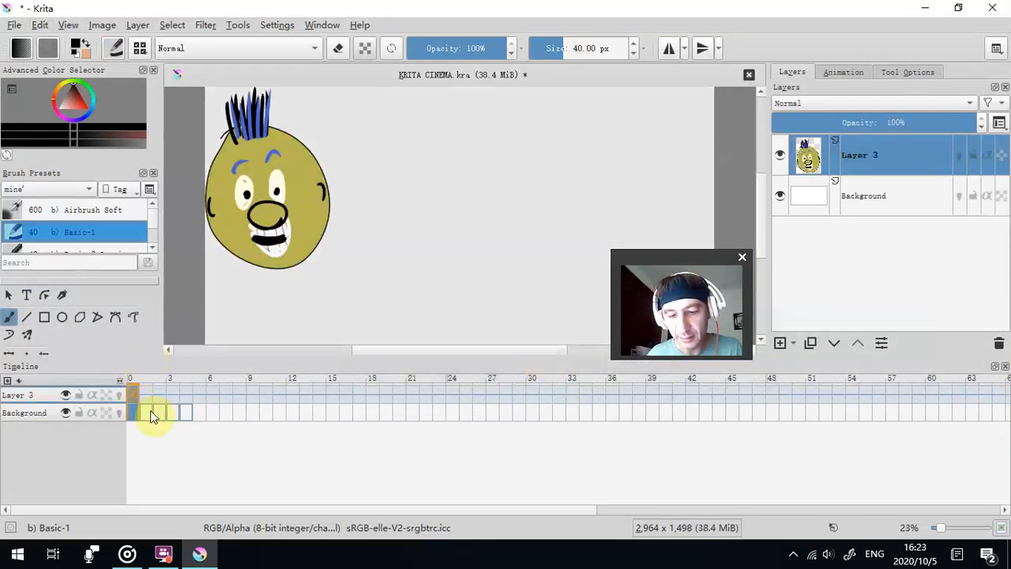
- Remove the Background layer's first frame and pull the following frames forward
left_click(150, 411)
left_click(134, 414)
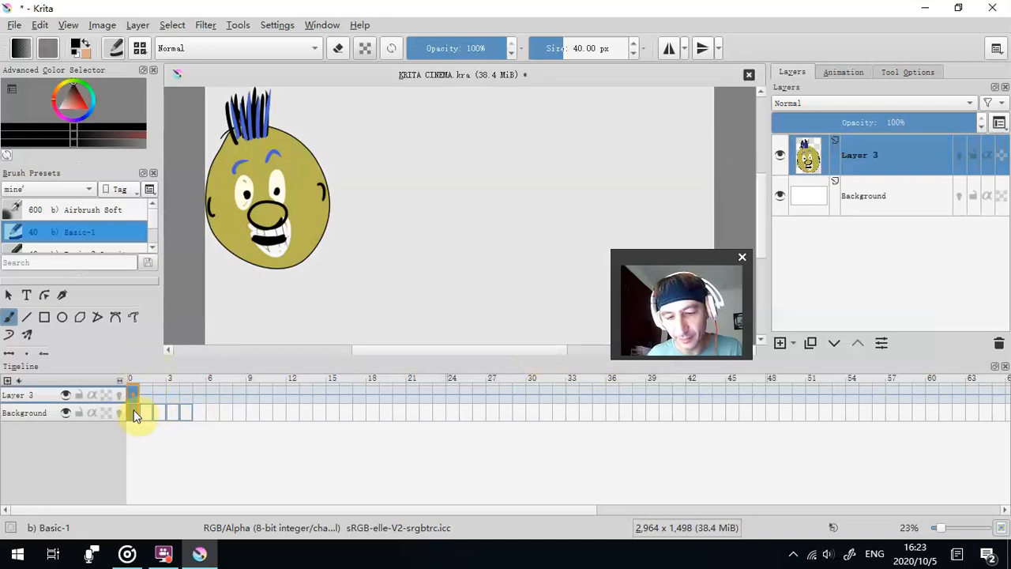
right_click(134, 414)
left_click(205, 380)
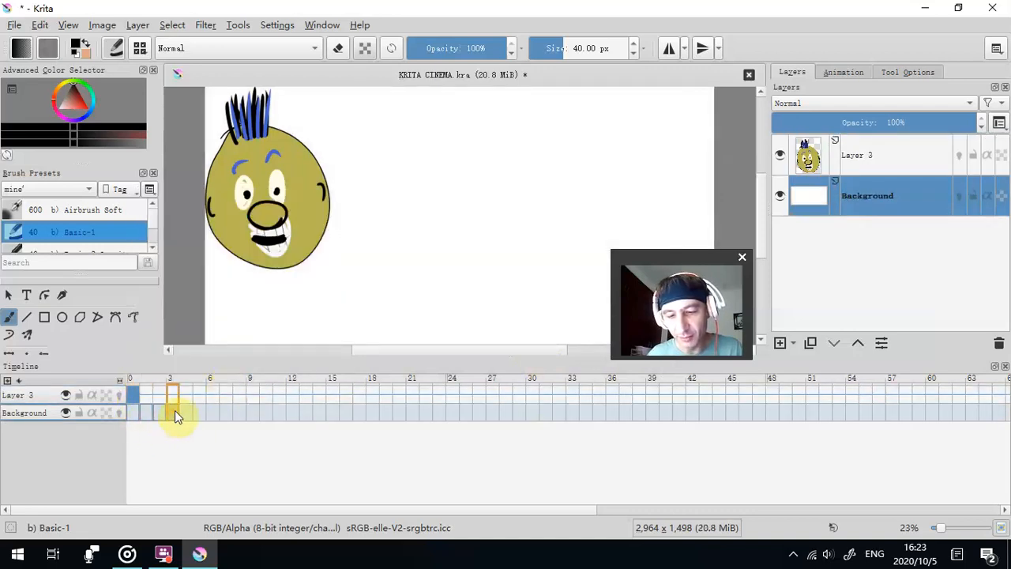
- Hide the imported head's layer, Layer 3, and set the brush size to 27.21 px
left_click(174, 414)
left_click(779, 155)
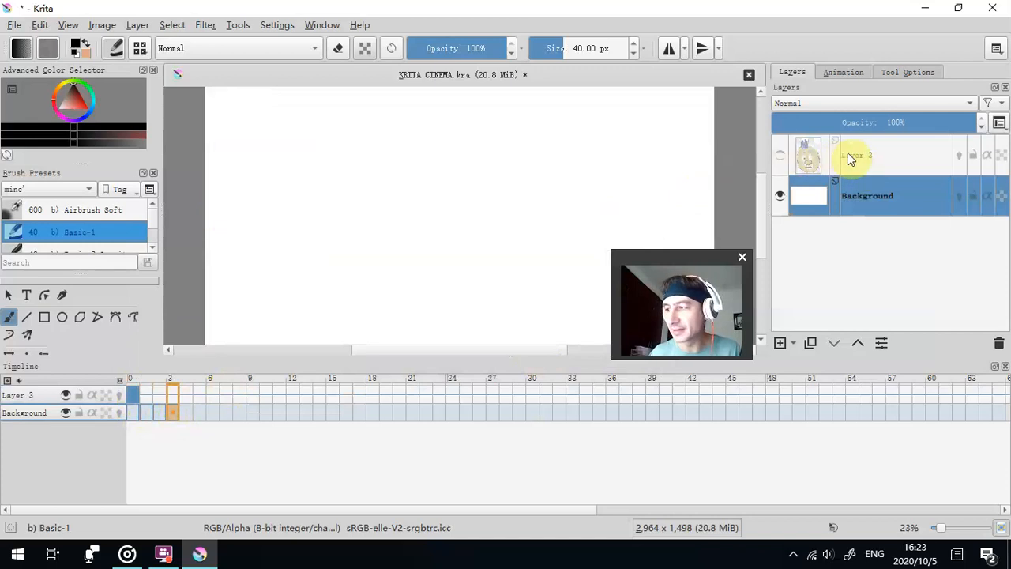
left_click(851, 155)
mouse_move(858, 148)
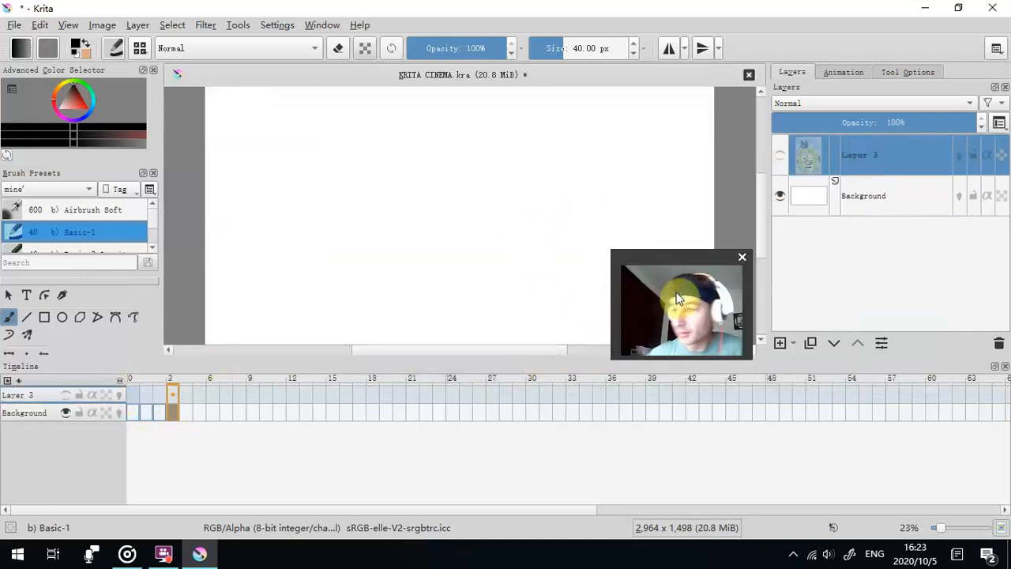
left_click_drag(655, 264, 842, 253)
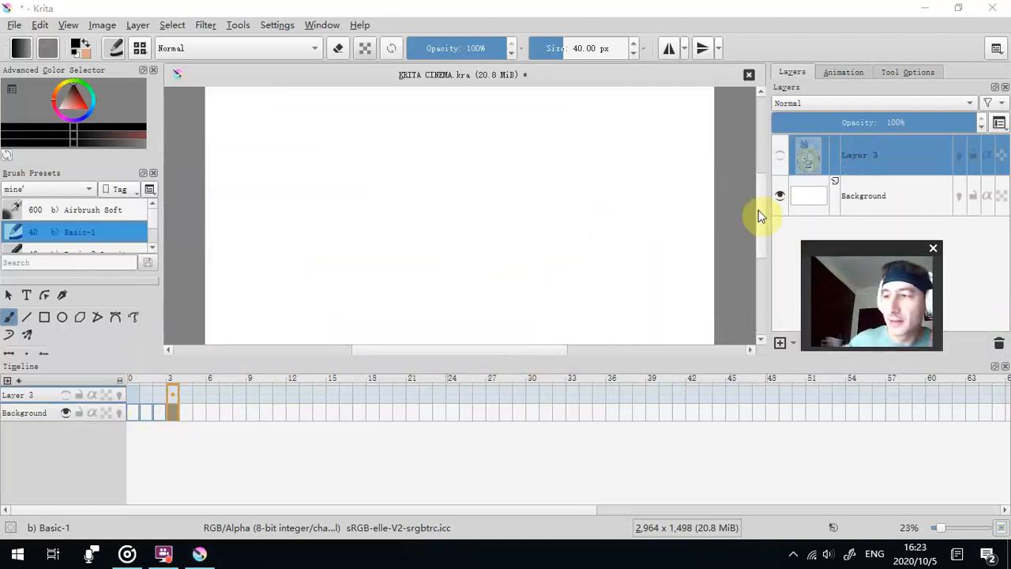
left_click_drag(553, 47, 545, 49)
left_click(558, 51)
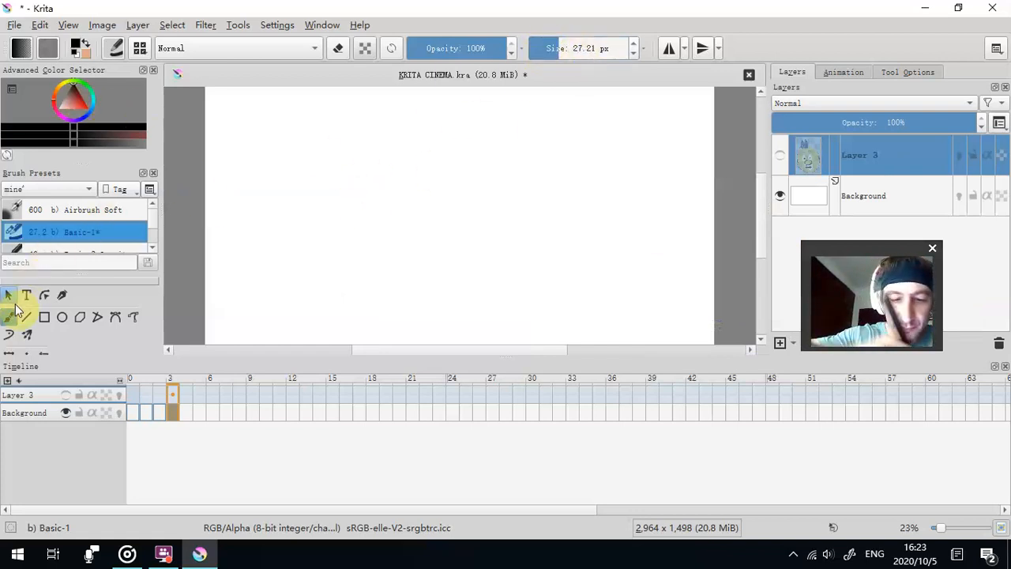
- Sketch a rough black figure with arms and legs on frame 3 of the Background layer, then go to frame 2
left_click(859, 197)
mouse_move(369, 208)
left_mouse_down()
mouse_move(345, 214)
mouse_move(350, 198)
mouse_move(353, 239)
mouse_move(379, 237)
mouse_move(354, 291)
left_mouse_up()
key("ctrl+z")
left_click_drag(760, 222, 760, 232)
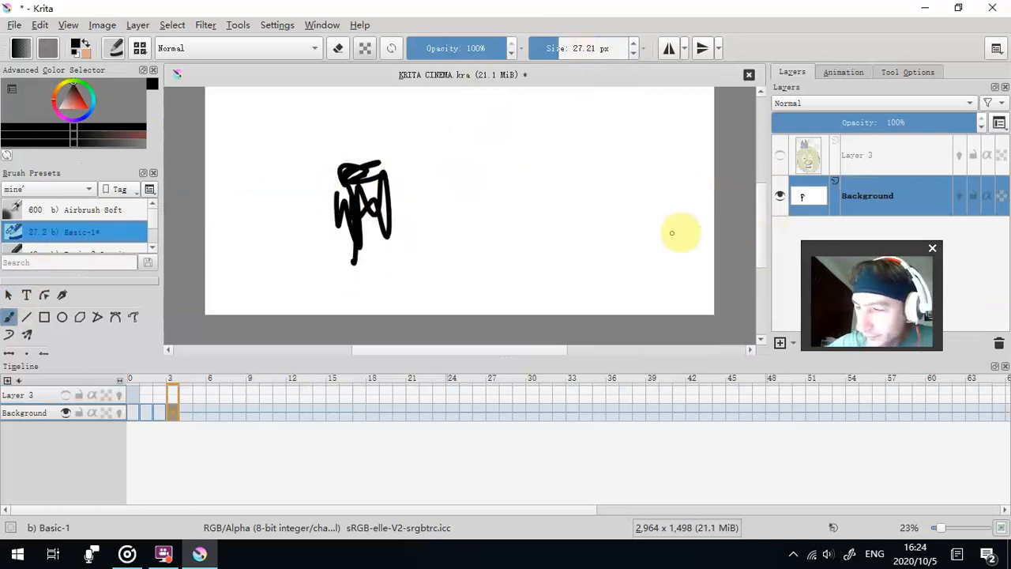
mouse_move(335, 208)
left_mouse_down()
mouse_move(356, 169)
mouse_move(384, 226)
mouse_move(338, 278)
mouse_move(372, 233)
mouse_move(414, 309)
mouse_move(366, 219)
mouse_move(357, 253)
mouse_move(361, 199)
mouse_move(360, 344)
left_mouse_up()
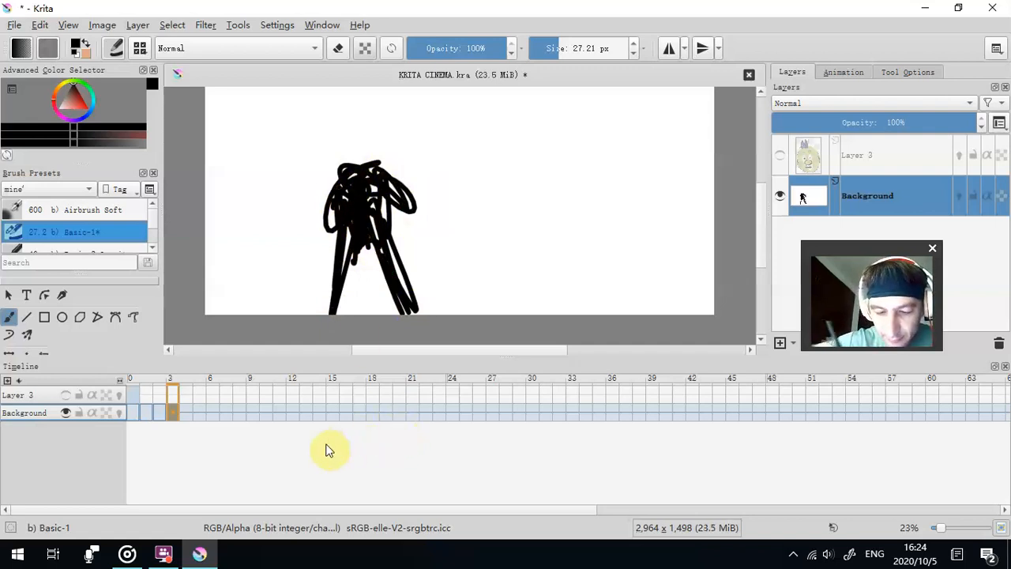
left_click(161, 419)
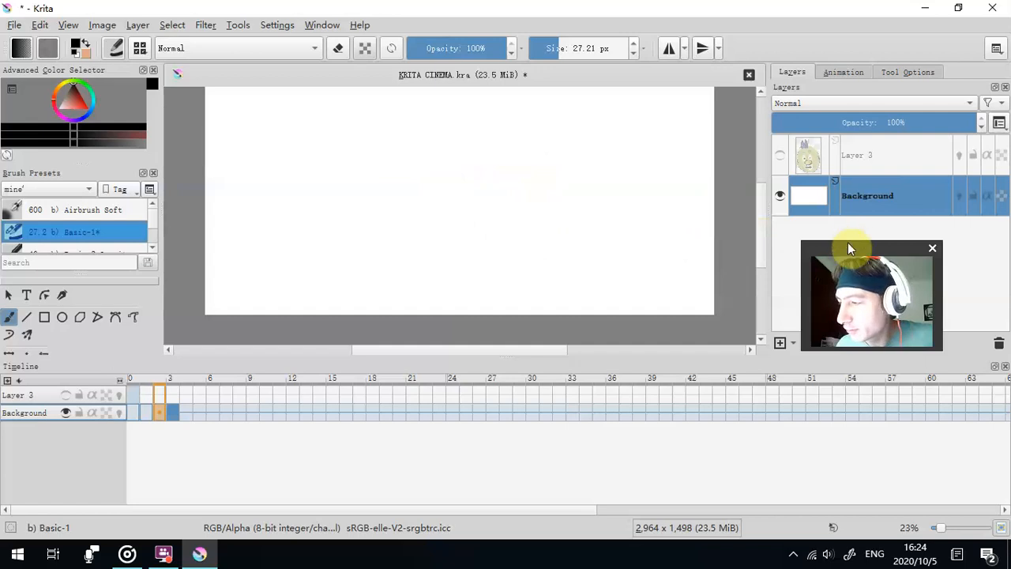
- Delete the Background layer and add a new paint layer beneath the imported head's layer
left_click_drag(852, 248, 692, 239)
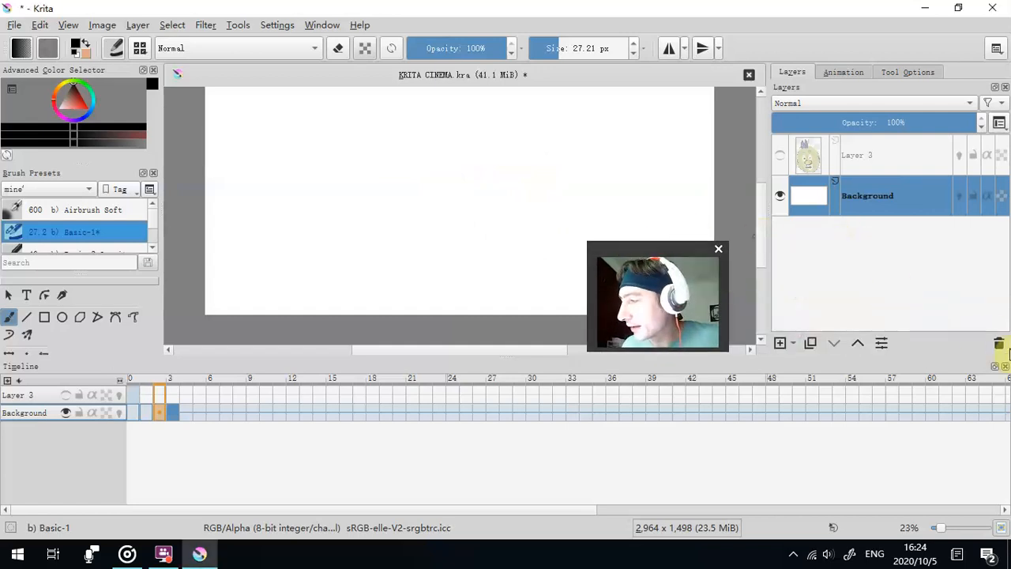
left_click(999, 345)
left_click(780, 343)
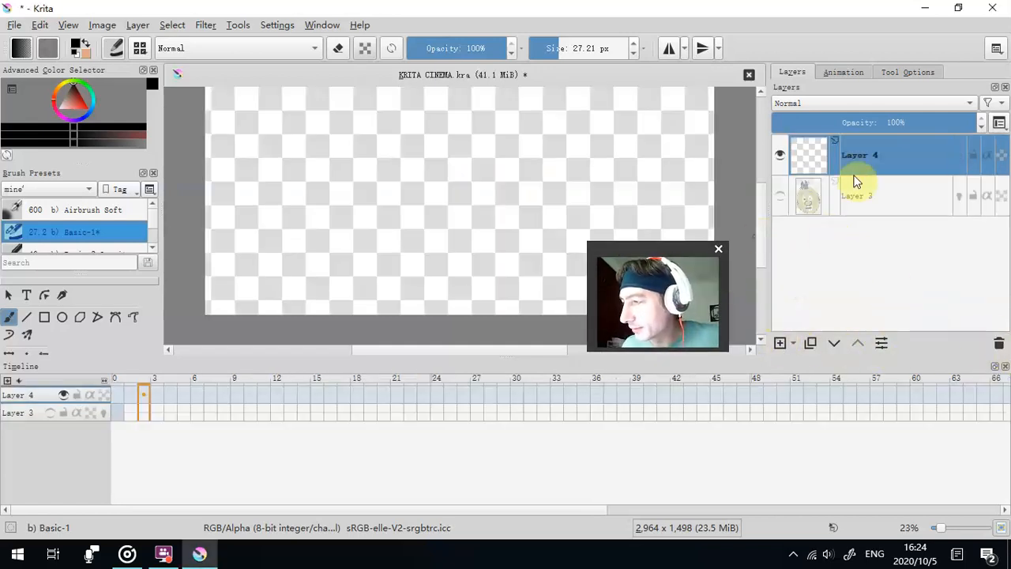
left_click_drag(857, 156, 857, 229)
- Insert 4 keyframes with frame timing 1 after the first frame of Layer 4
right_click(124, 412)
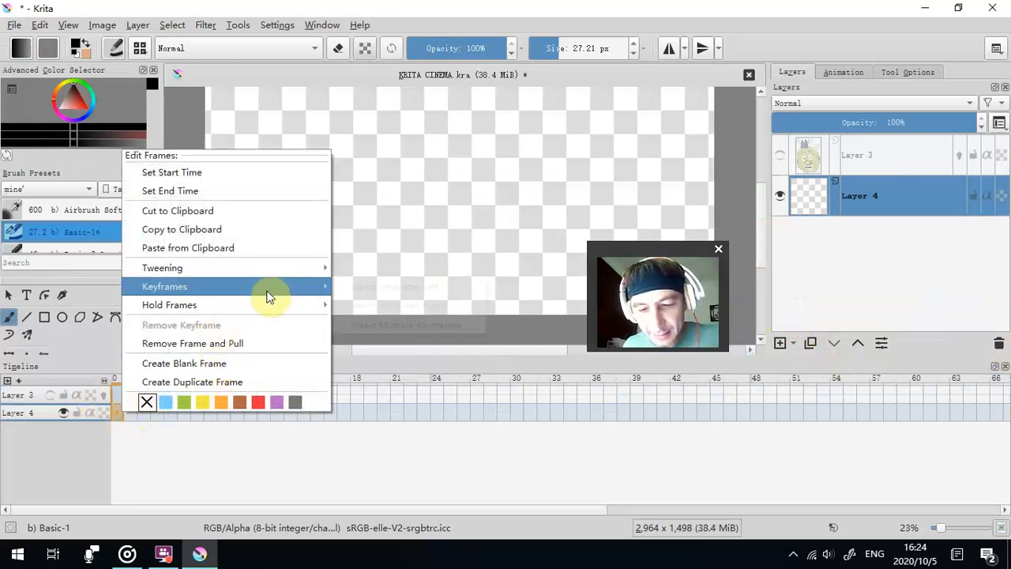
mouse_move(267, 294)
left_click(375, 323)
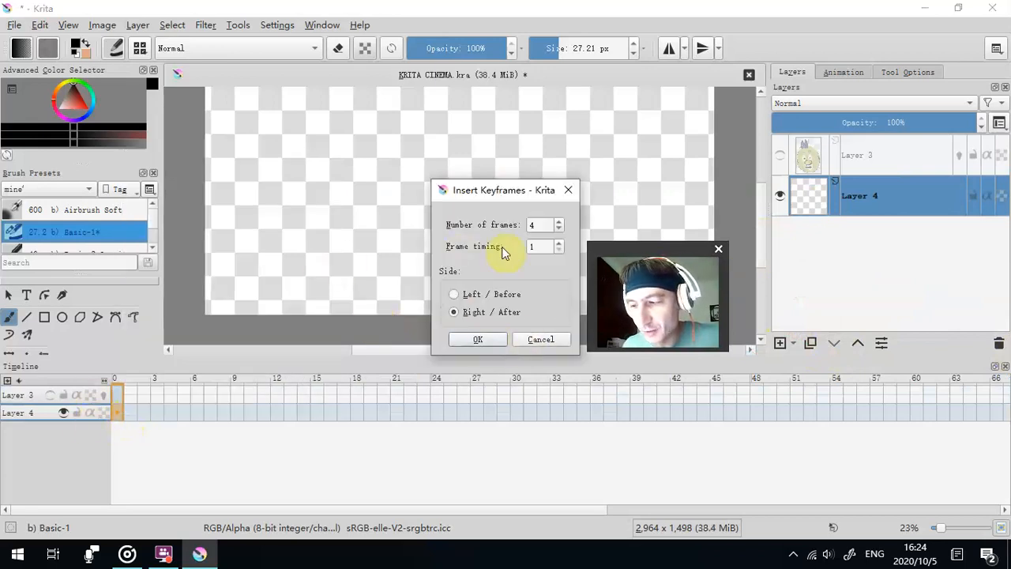
left_click(478, 339)
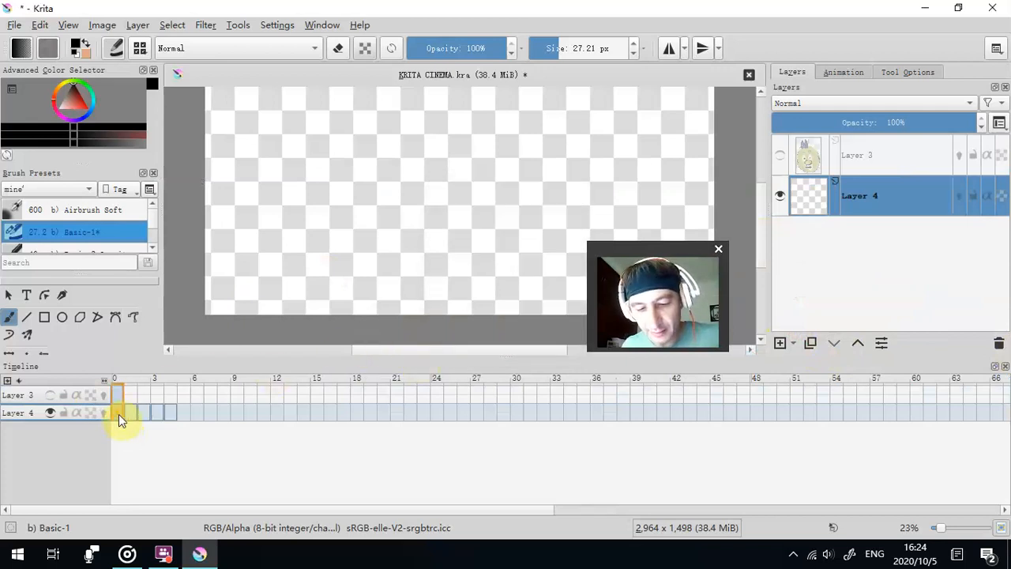
- Add a new paint layer at the bottom of the layer stack and fill it with pale pink
left_click(780, 343)
left_click_drag(883, 200, 881, 250)
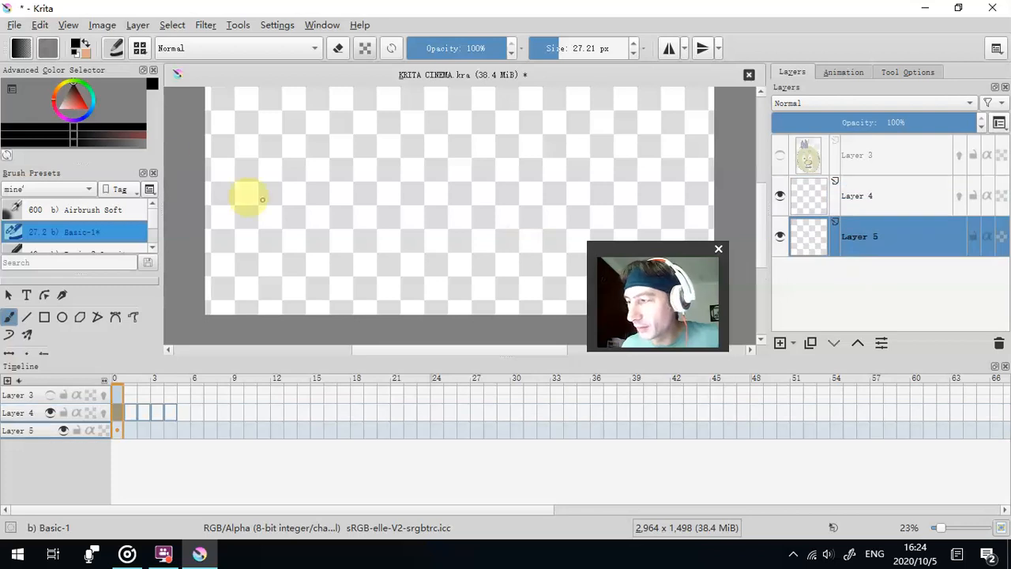
left_click(67, 105)
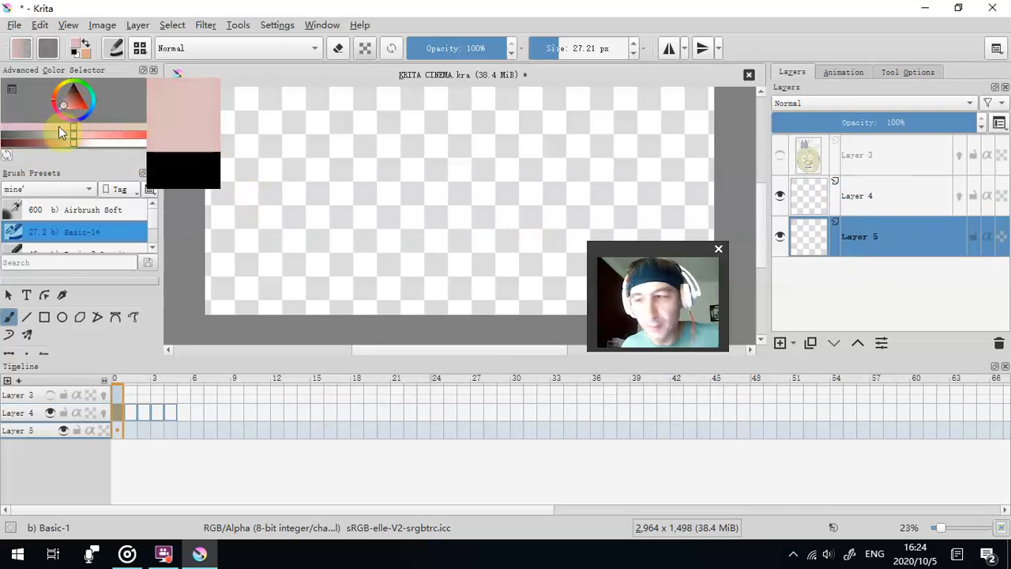
scroll(109, 340, "down", 3)
scroll(109, 338, "up", 4)
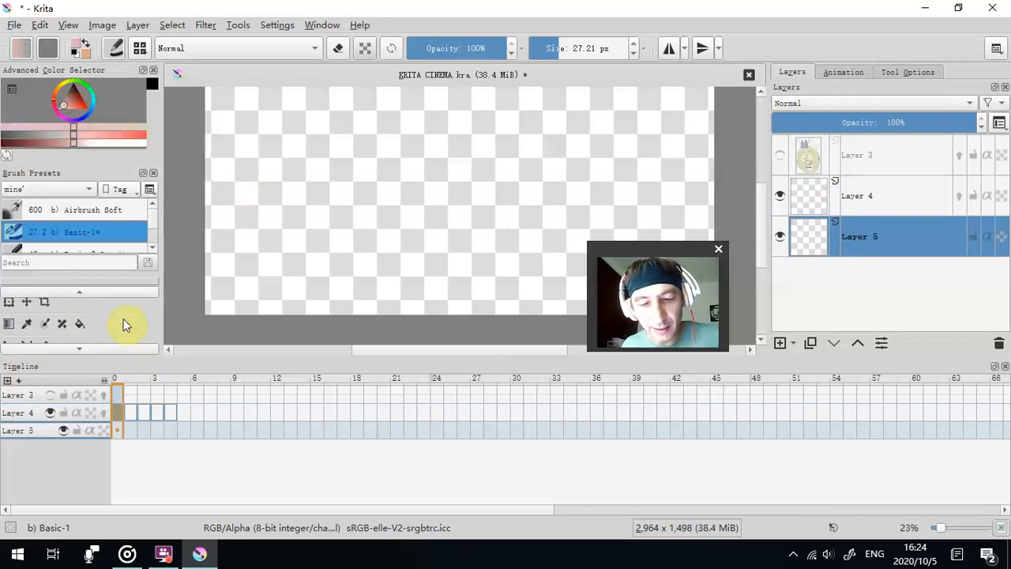
left_click(80, 324)
left_click(344, 208)
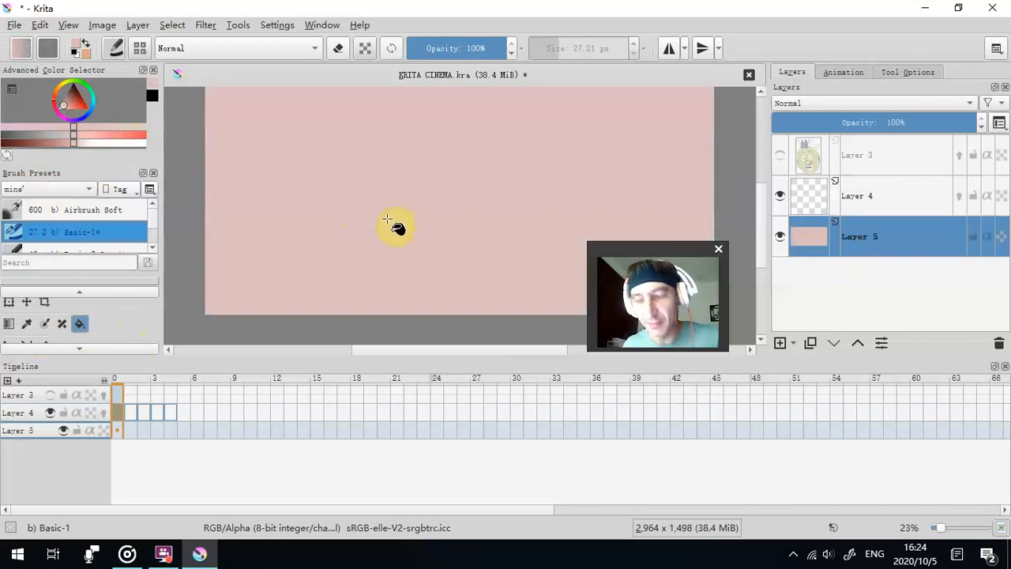
- Paint a solid black figure on the first frame of Layer 4 with the Basic-1 brush at 116.73 px
left_click_drag(410, 208, 393, 243)
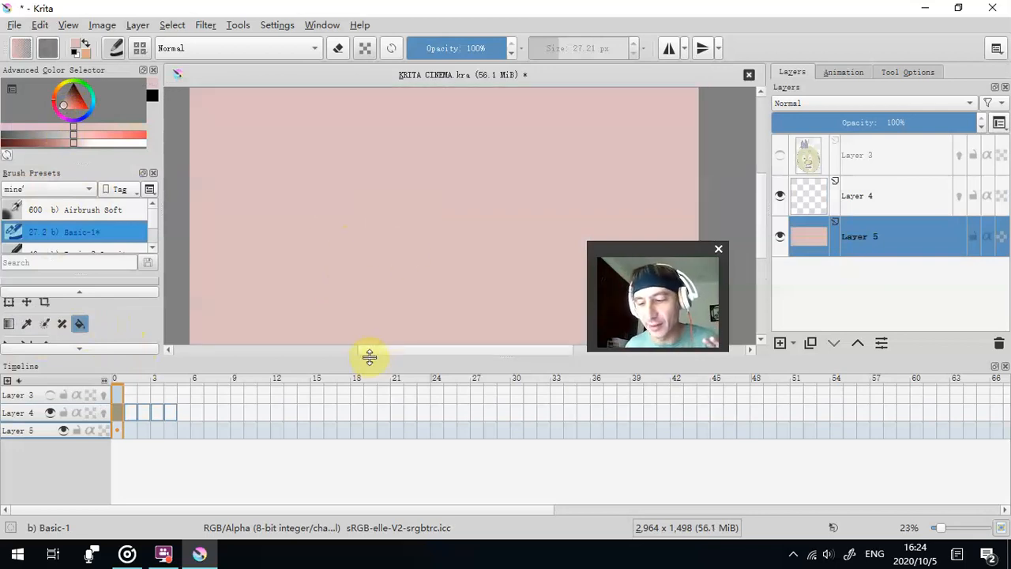
left_click_drag(370, 357, 361, 391)
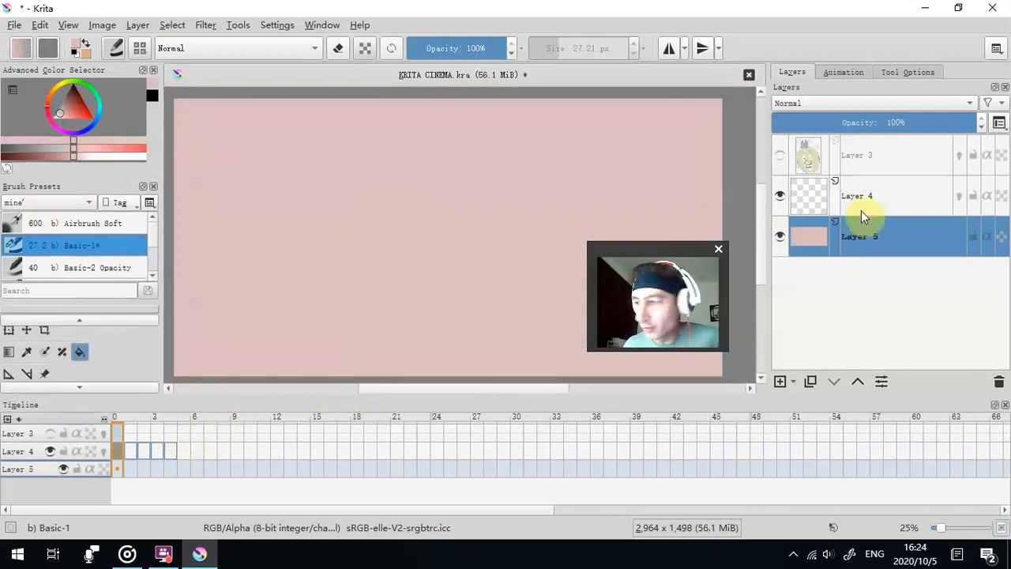
left_click(893, 206)
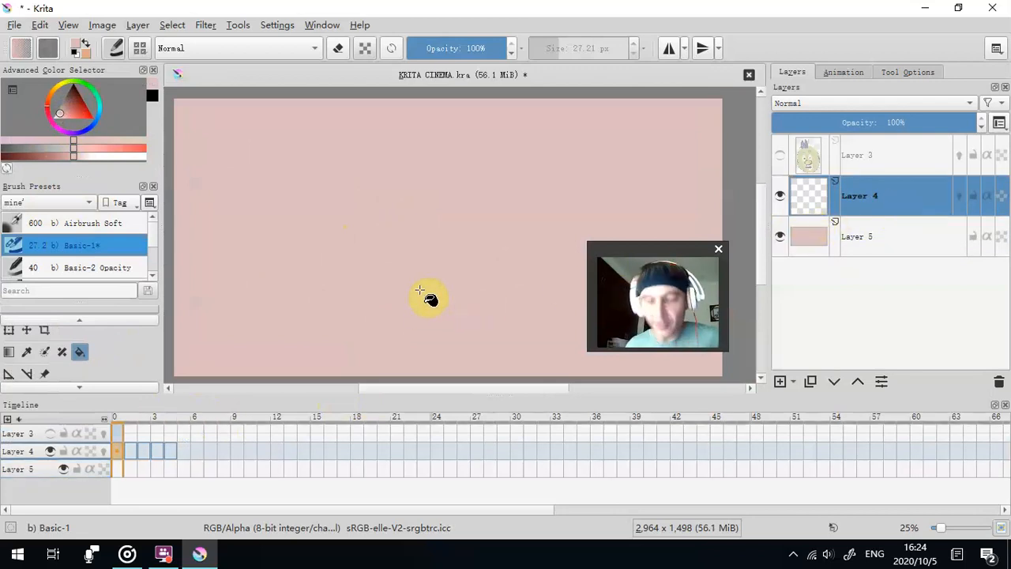
left_click_drag(74, 108, 92, 65)
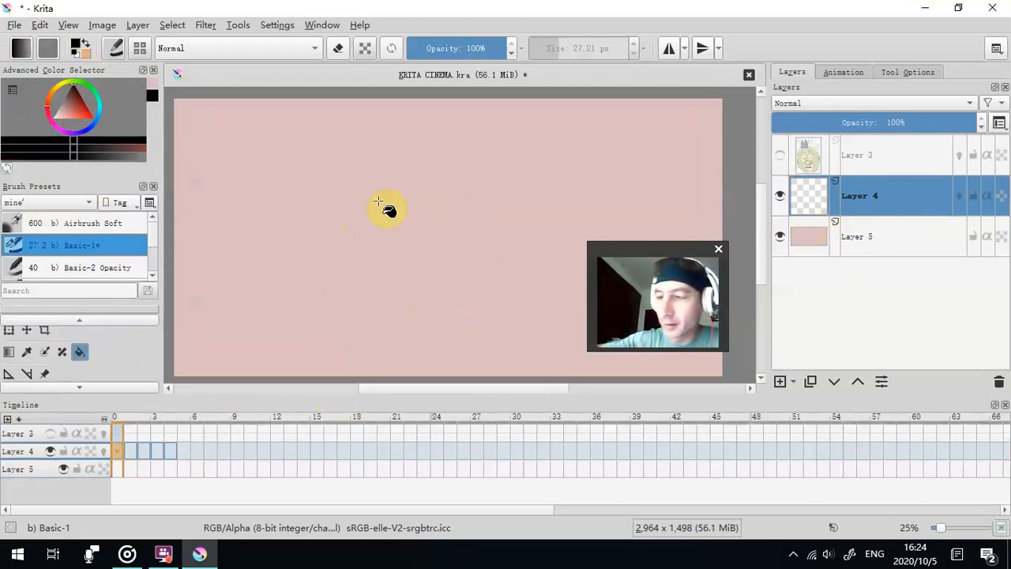
left_click(27, 319)
left_click(24, 338)
left_click(578, 46)
mouse_move(355, 237)
left_mouse_down()
mouse_move(355, 267)
mouse_move(373, 262)
mouse_move(385, 303)
mouse_move(345, 279)
mouse_move(321, 297)
mouse_move(407, 269)
left_mouse_up()
- Turn on onion skins for Layer 4 and paint the figure's second pose on frame 1
left_click(133, 450)
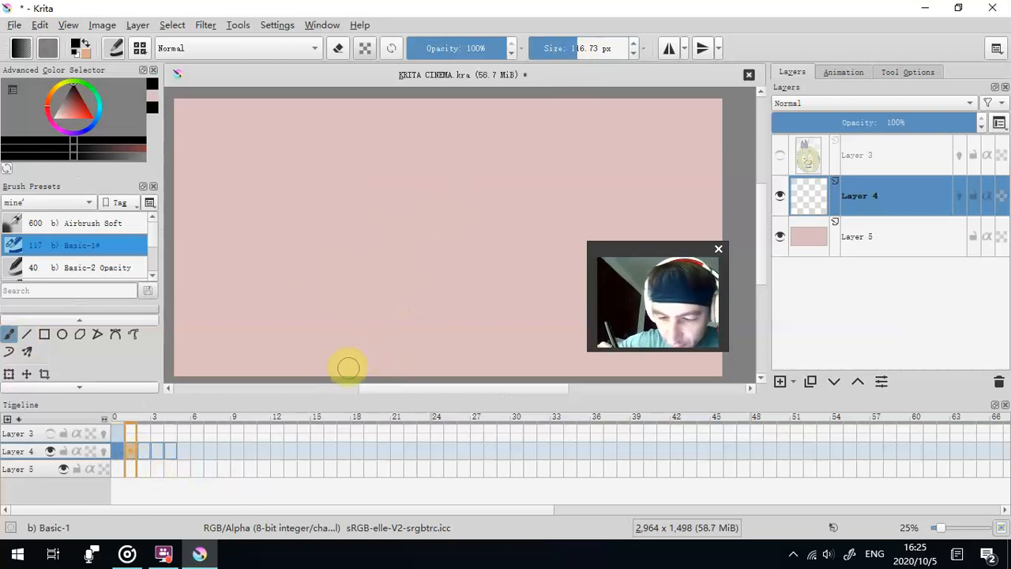
left_click(106, 449)
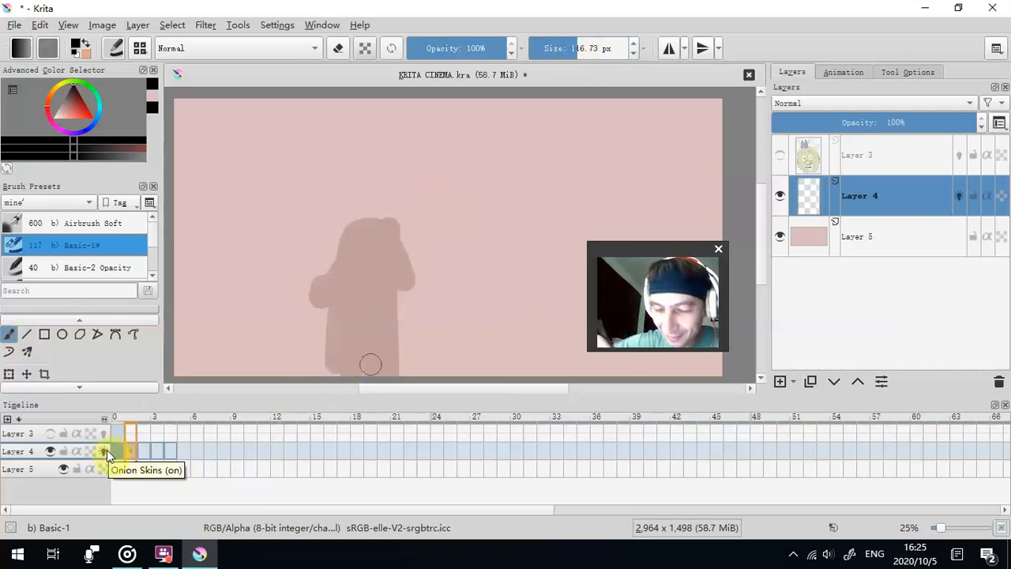
mouse_move(330, 375)
left_mouse_down()
mouse_move(376, 242)
mouse_move(355, 264)
mouse_move(373, 244)
mouse_move(389, 342)
mouse_move(385, 356)
mouse_move(376, 310)
mouse_move(341, 242)
mouse_move(333, 252)
mouse_move(407, 304)
left_mouse_up()
- Paint the figure's third pose with legs spread on frame 2 of Layer 4 and go to frame 3
left_click(155, 450)
mouse_move(293, 376)
left_mouse_down()
mouse_move(353, 306)
mouse_move(347, 232)
mouse_move(379, 299)
mouse_move(352, 298)
mouse_move(372, 255)
mouse_move(401, 354)
mouse_move(311, 276)
mouse_move(406, 242)
mouse_move(391, 299)
left_mouse_up()
left_click(157, 450)
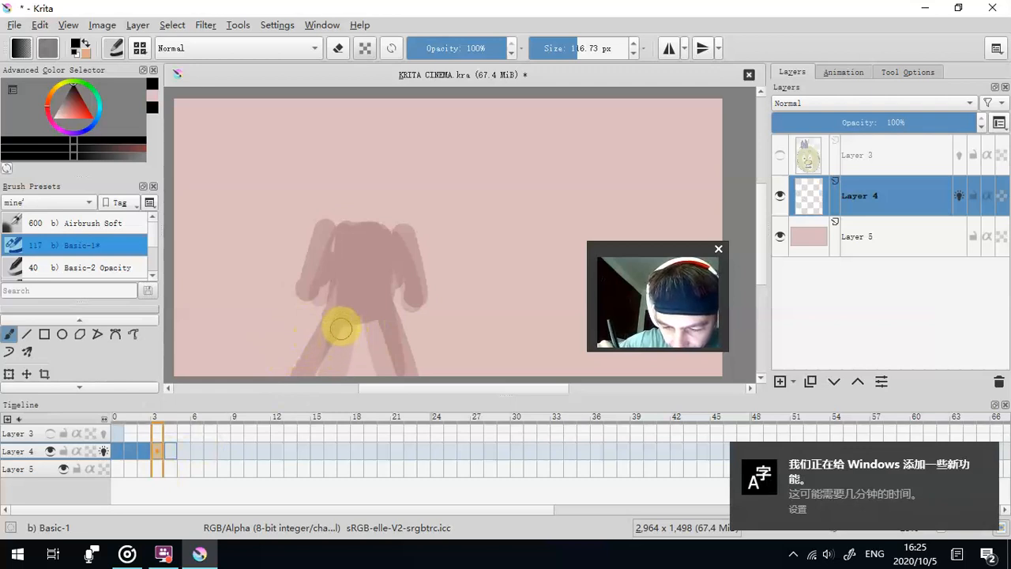
- Paint the figure's fourth pose with legs together and both forearms raised on frame 3 of Layer 4
left_click_drag(340, 322, 344, 395)
mouse_move(374, 334)
left_mouse_down()
mouse_move(355, 306)
mouse_move(342, 316)
mouse_move(345, 238)
mouse_move(350, 274)
mouse_move(375, 312)
left_mouse_up()
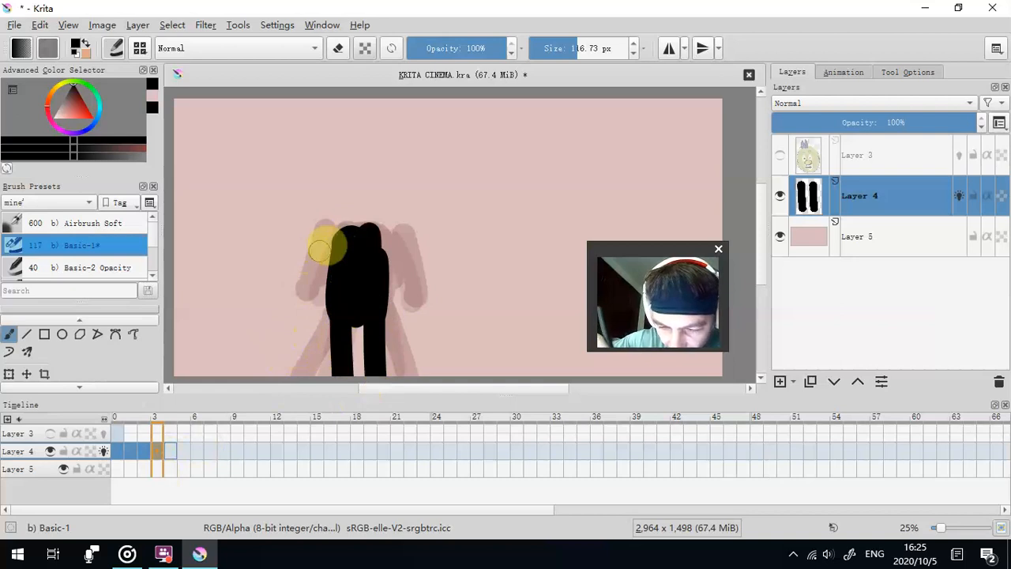
left_click_drag(308, 255, 284, 226)
left_click_drag(384, 248, 439, 218)
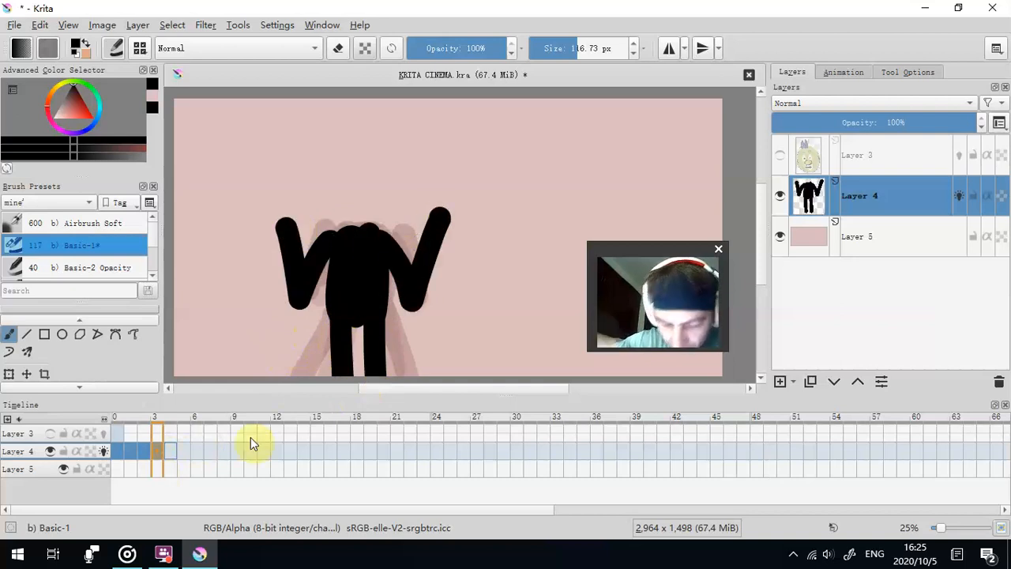
- Paint the figure's fifth pose with arms lowered beside the body on frame 4 of Layer 4
left_click(168, 451)
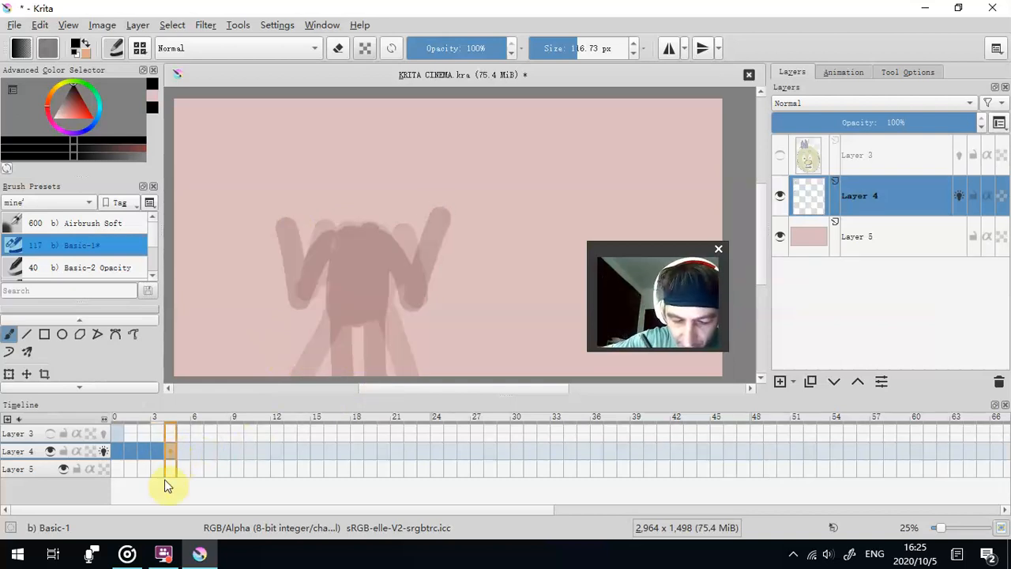
left_click_drag(340, 320, 343, 388)
left_click_drag(376, 320, 374, 387)
mouse_move(345, 318)
left_mouse_down()
mouse_move(375, 295)
mouse_move(352, 309)
mouse_move(348, 295)
mouse_move(312, 299)
mouse_move(395, 248)
mouse_move(381, 242)
mouse_move(395, 319)
left_mouse_up()
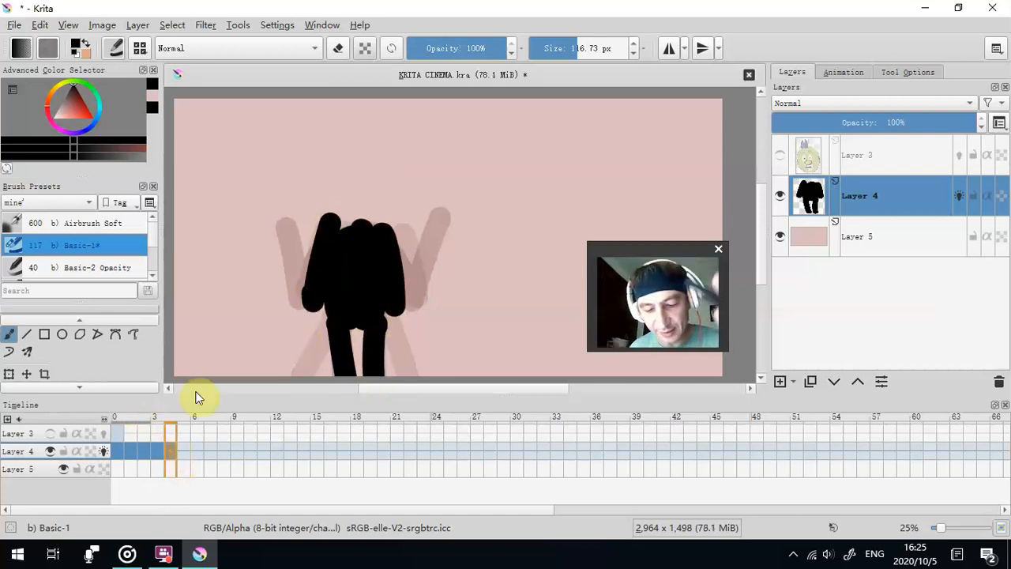
- Play the animation and set its end time to frame 4
left_click(843, 73)
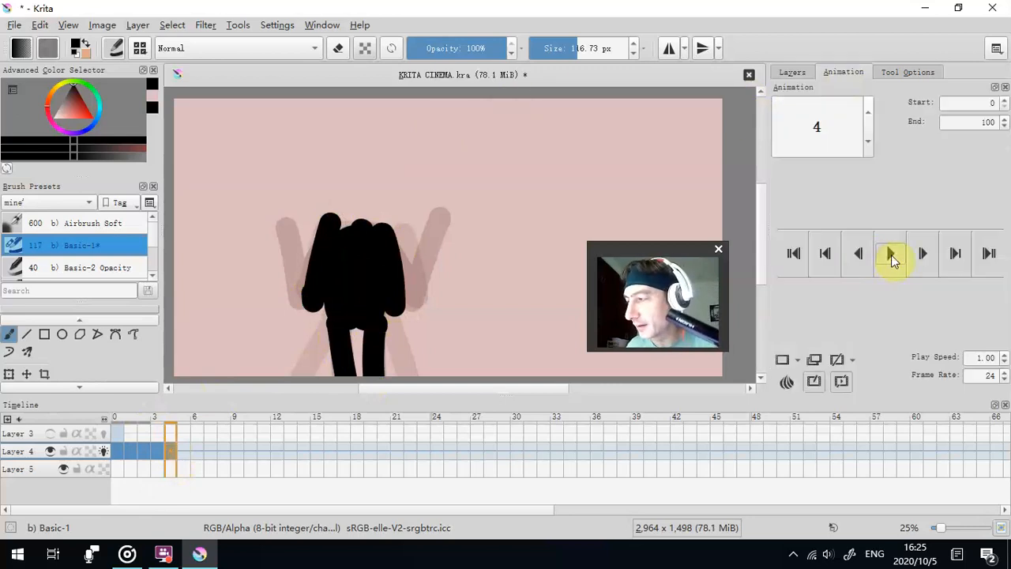
left_click(891, 254)
right_click(172, 446)
left_click(170, 451)
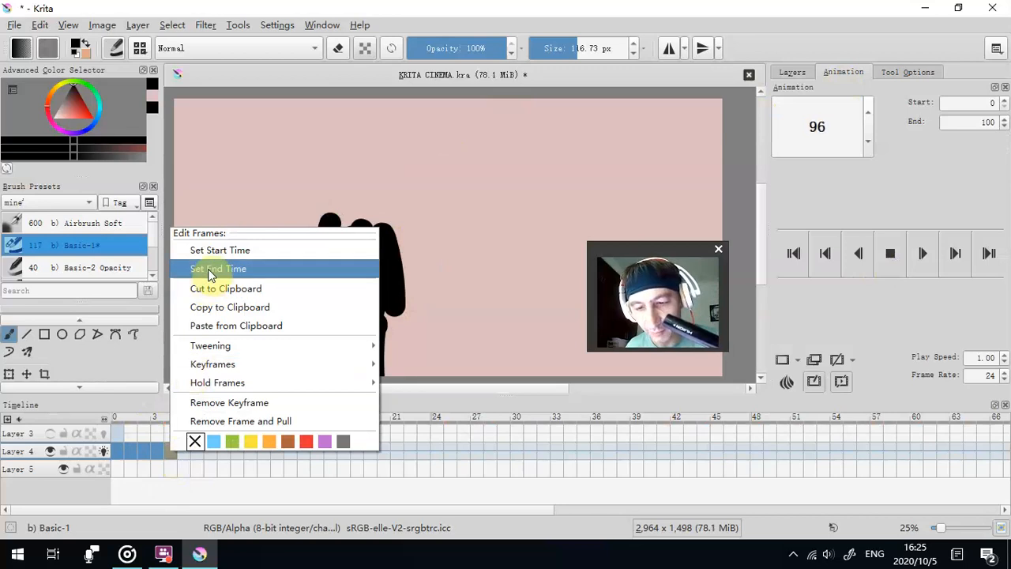
left_click(207, 268)
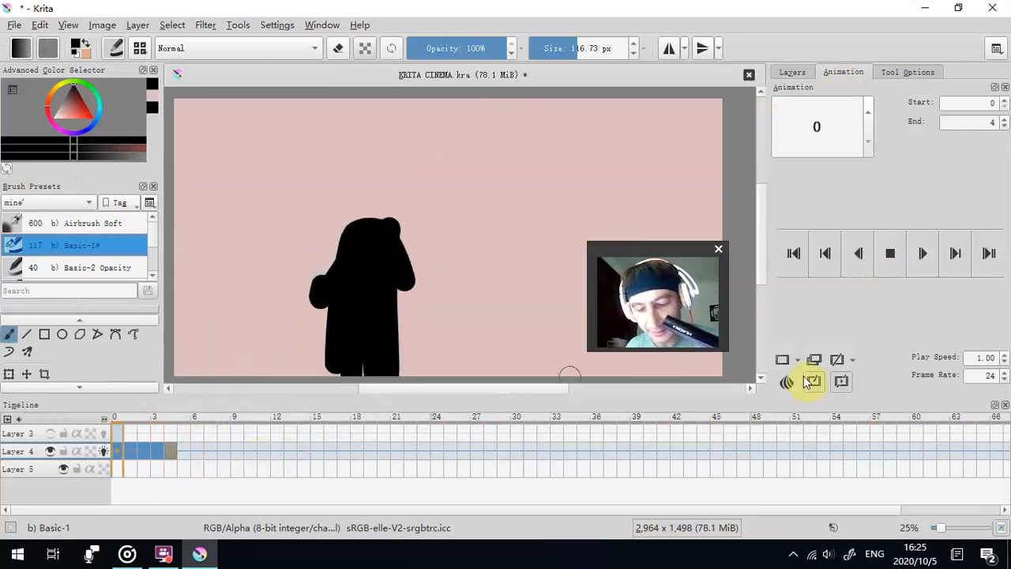
- Slow the looping playback by setting the play speed to 0.25
left_click(1004, 362)
left_click(1004, 363)
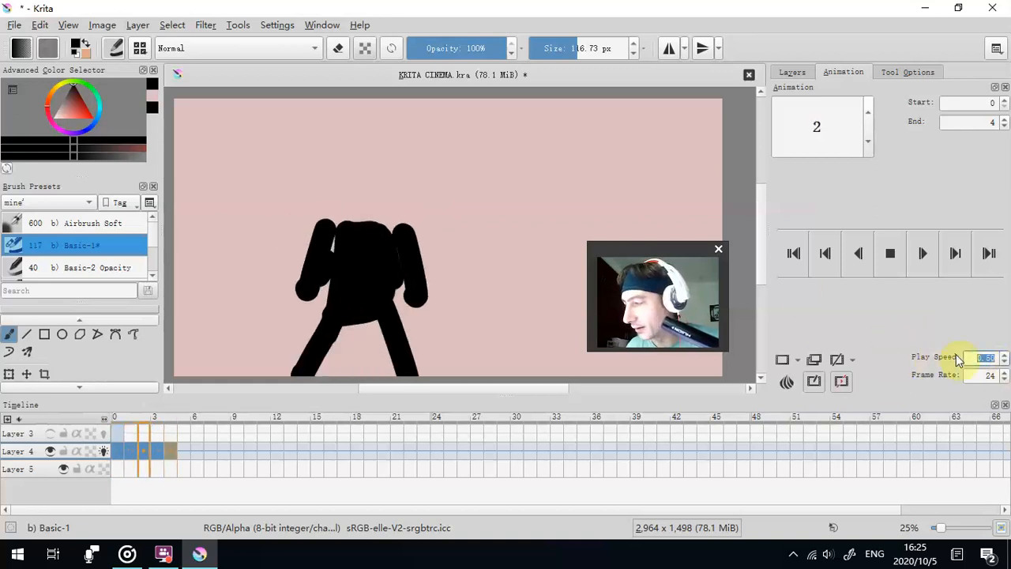
left_click(1004, 363)
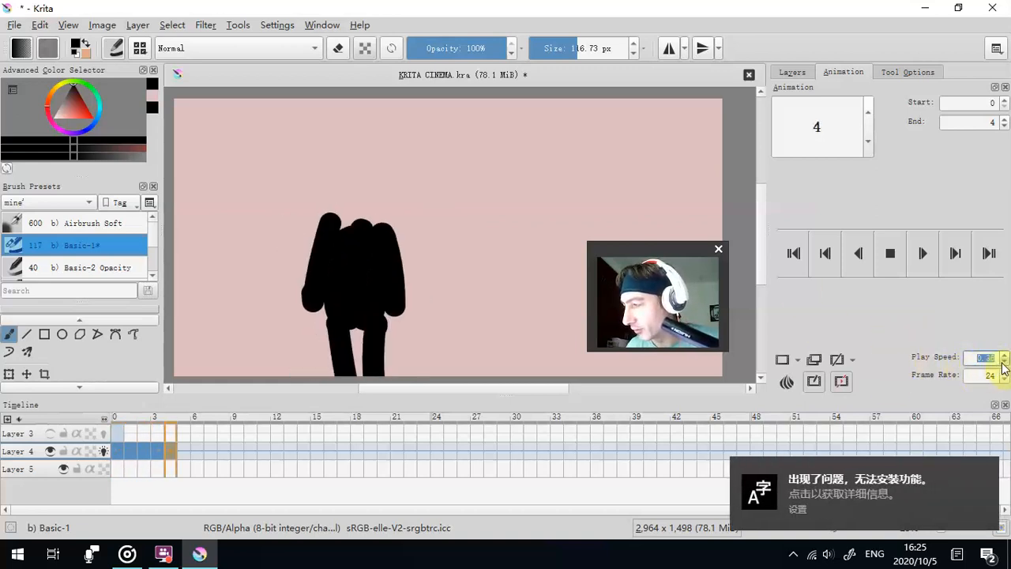
left_click(988, 467)
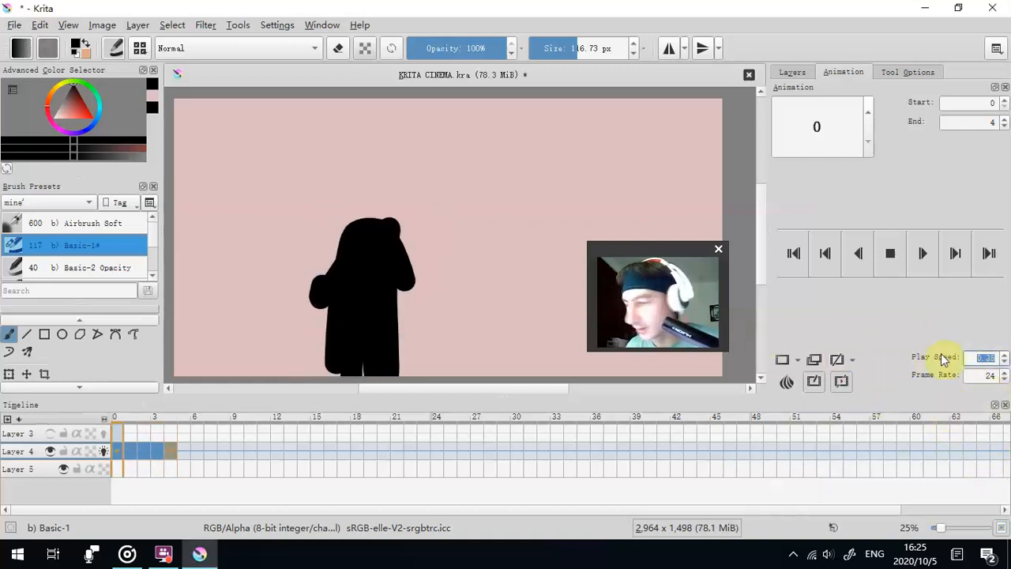
left_click(1004, 363)
left_click(1004, 363)
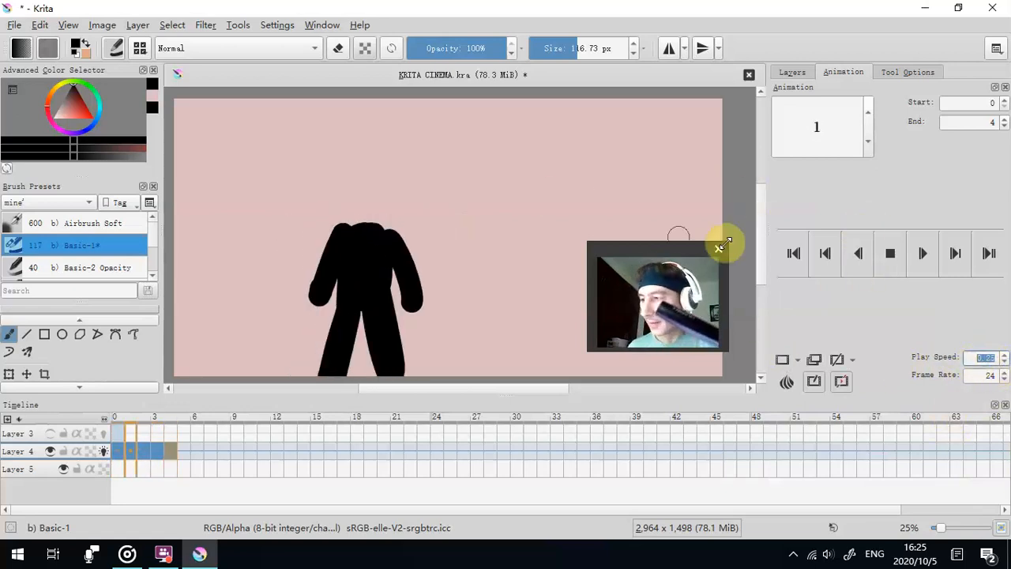
- Make the head on Layer 3 visible and select that layer for editing
left_click(51, 433)
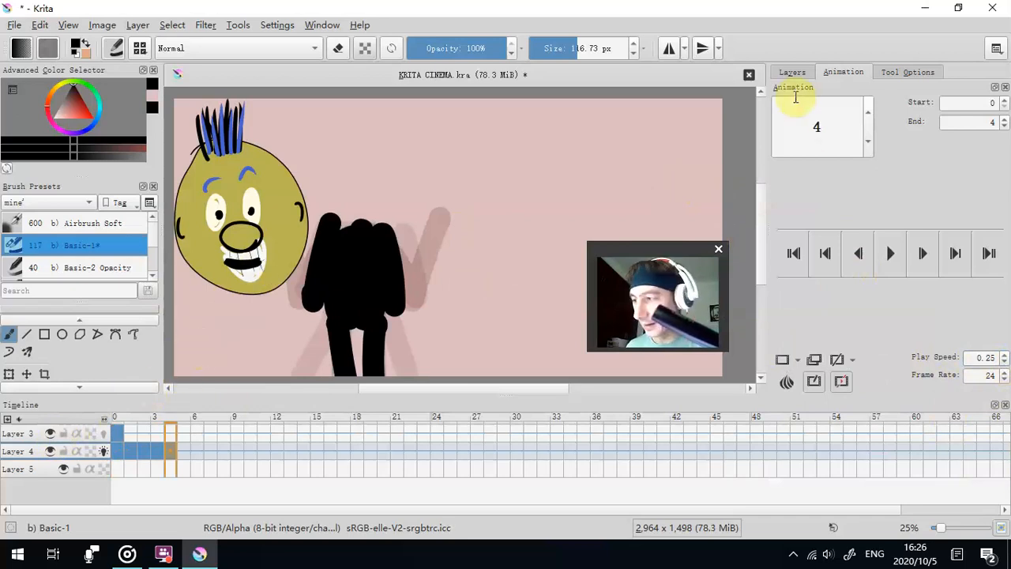
left_click(792, 72)
left_click(860, 160)
left_click(837, 73)
left_click(794, 72)
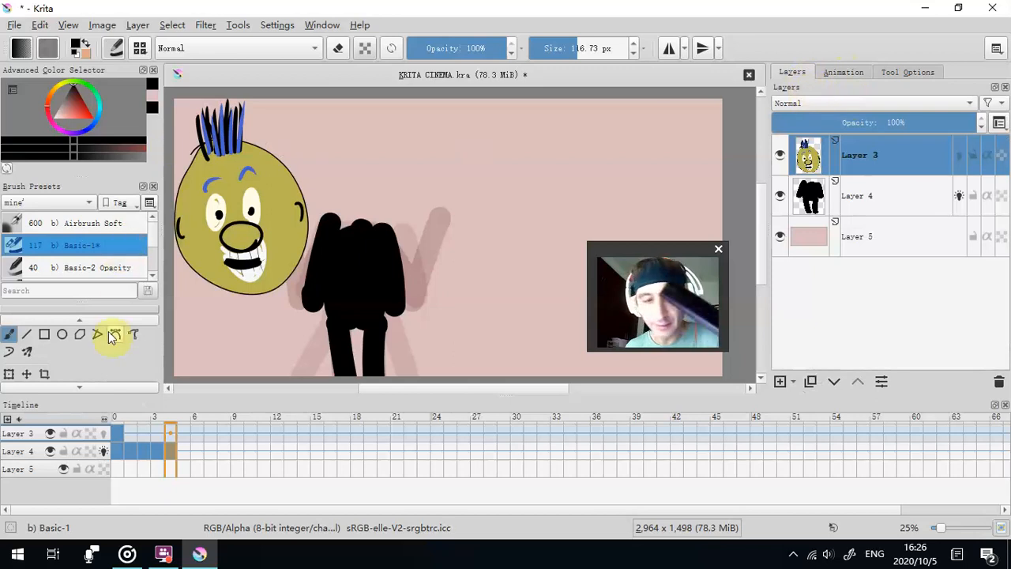
- Move the head on frame 4 of Layer 3 onto the figure's shoulders and shrink it to fit the body
left_click(26, 373)
left_click_drag(177, 277, 238, 277)
left_click(9, 374)
left_click_drag(370, 99, 322, 184)
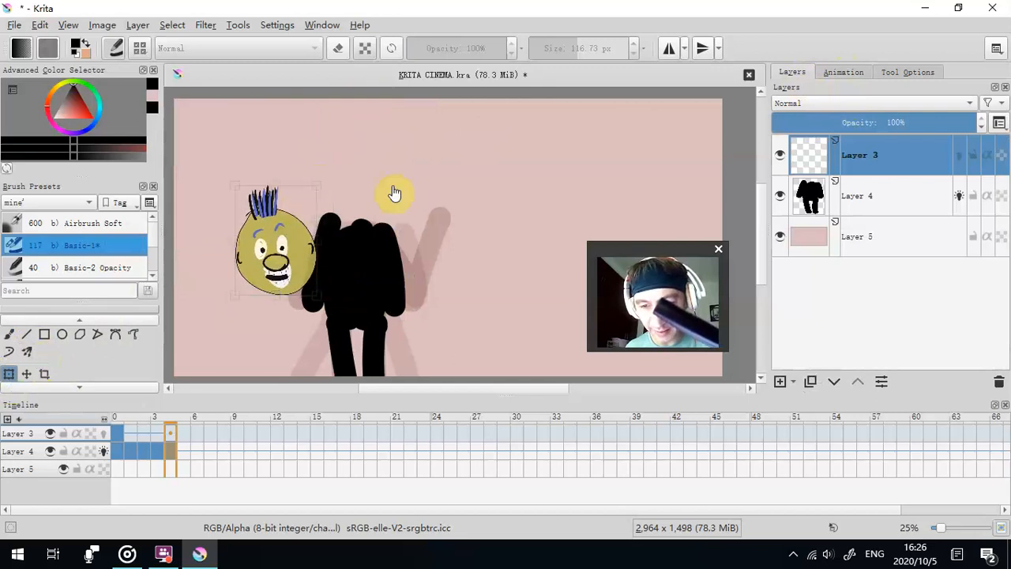
left_click_drag(266, 237, 338, 185)
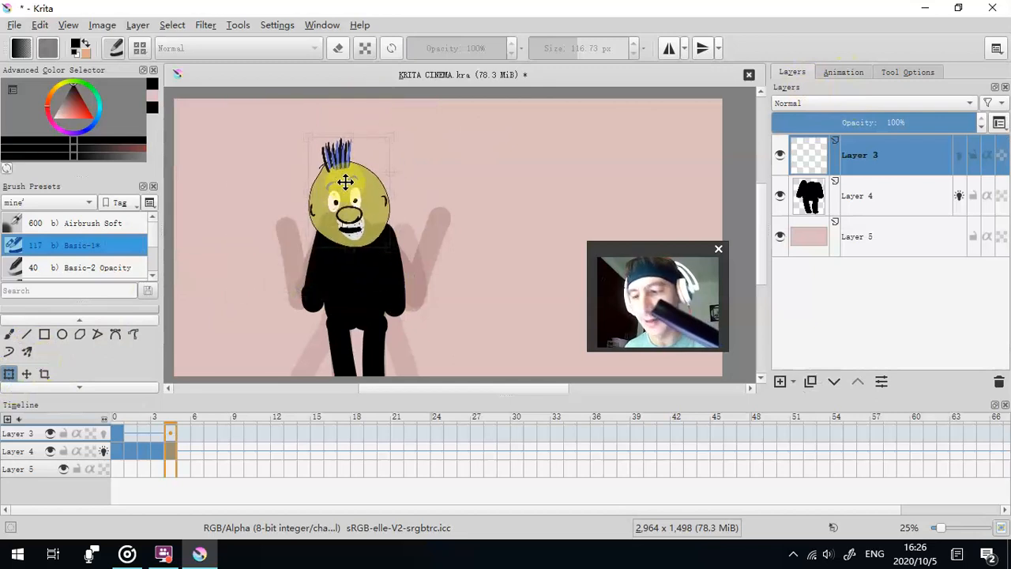
left_click_drag(387, 136, 361, 151)
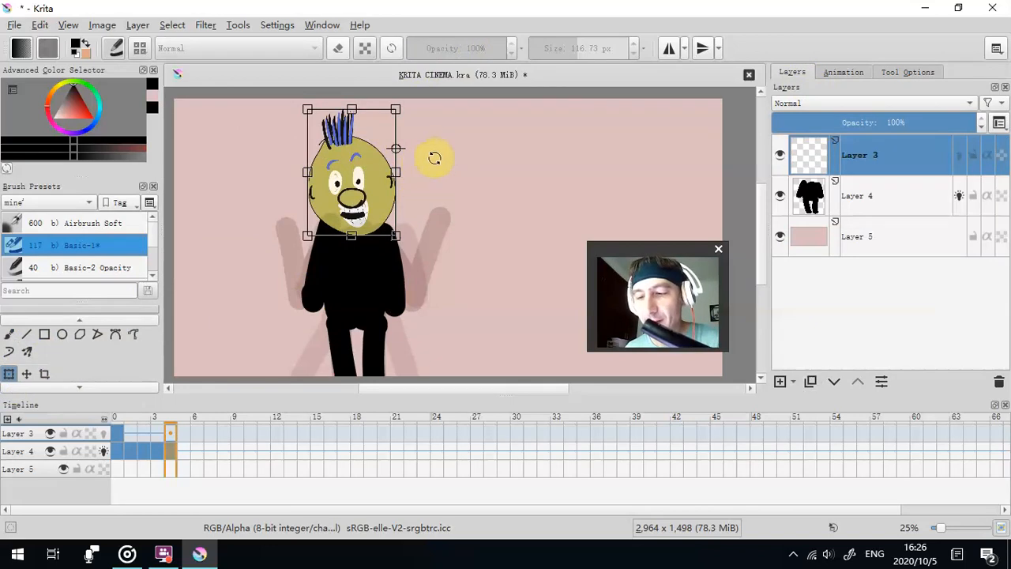
mouse_move(349, 163)
left_mouse_down()
mouse_move(345, 226)
mouse_move(352, 176)
mouse_move(309, 166)
mouse_move(355, 208)
mouse_move(338, 158)
mouse_move(352, 163)
left_mouse_up()
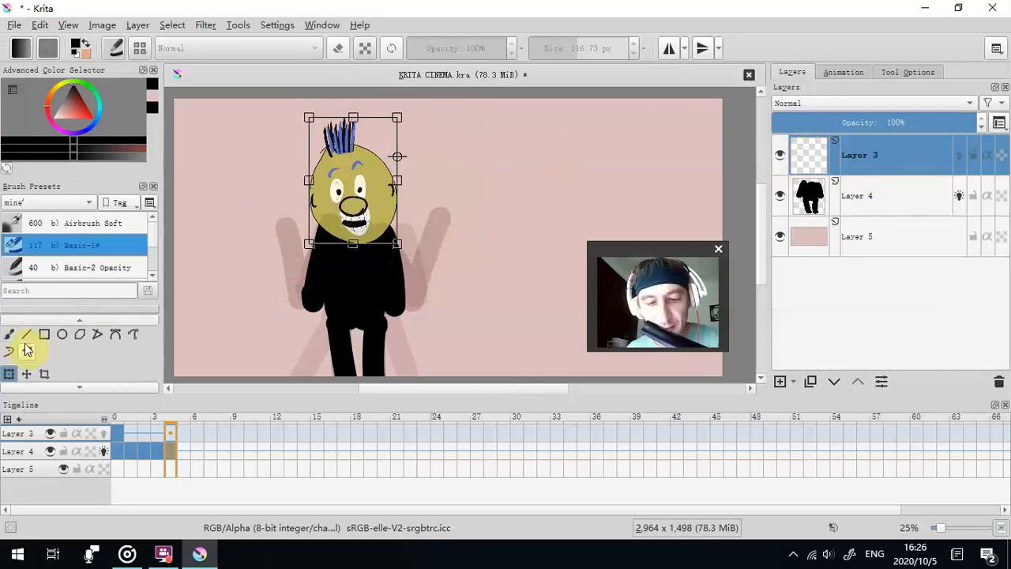
- Transform the head on frame 1 of Layer 3, shrinking it and placing it on the figure's shoulders
left_click(131, 433)
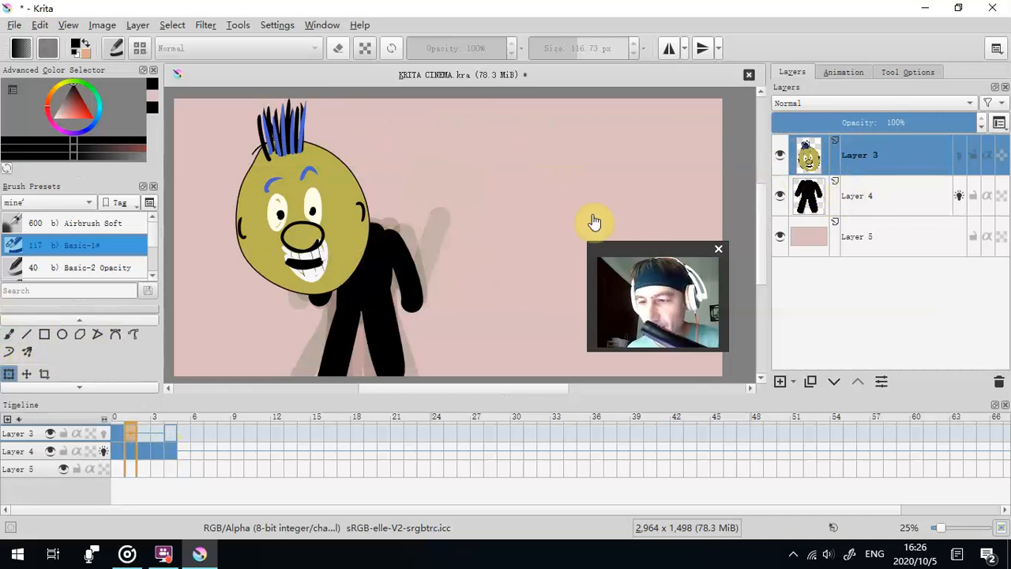
left_click(14, 377)
left_click_drag(318, 216, 371, 211)
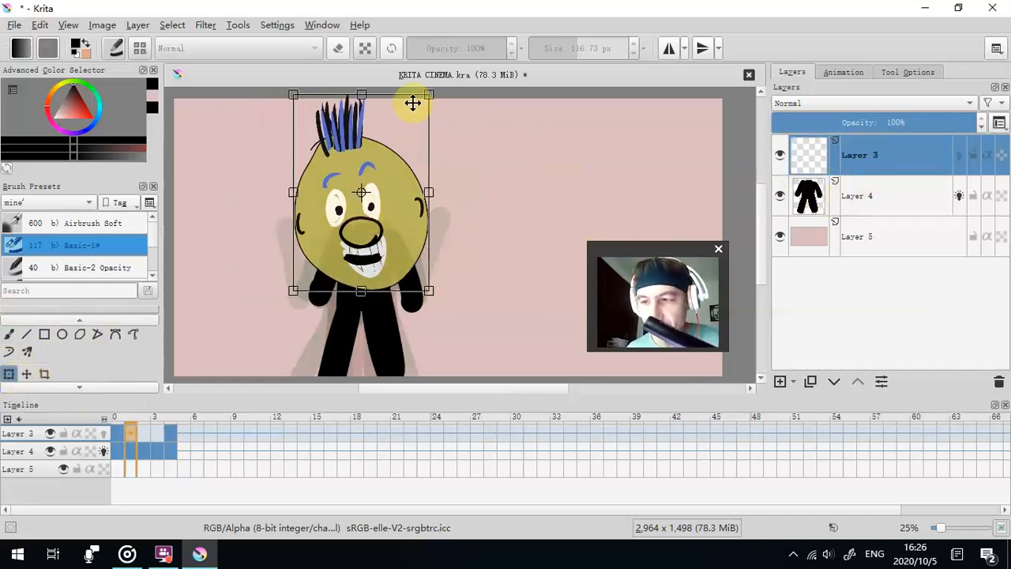
left_click_drag(427, 93, 387, 172)
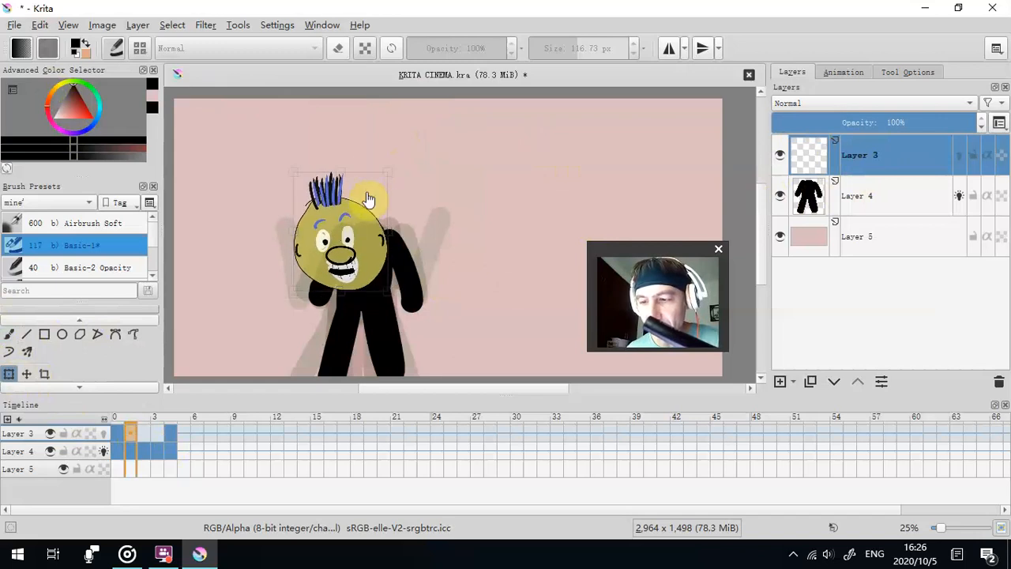
left_click_drag(344, 251, 365, 227)
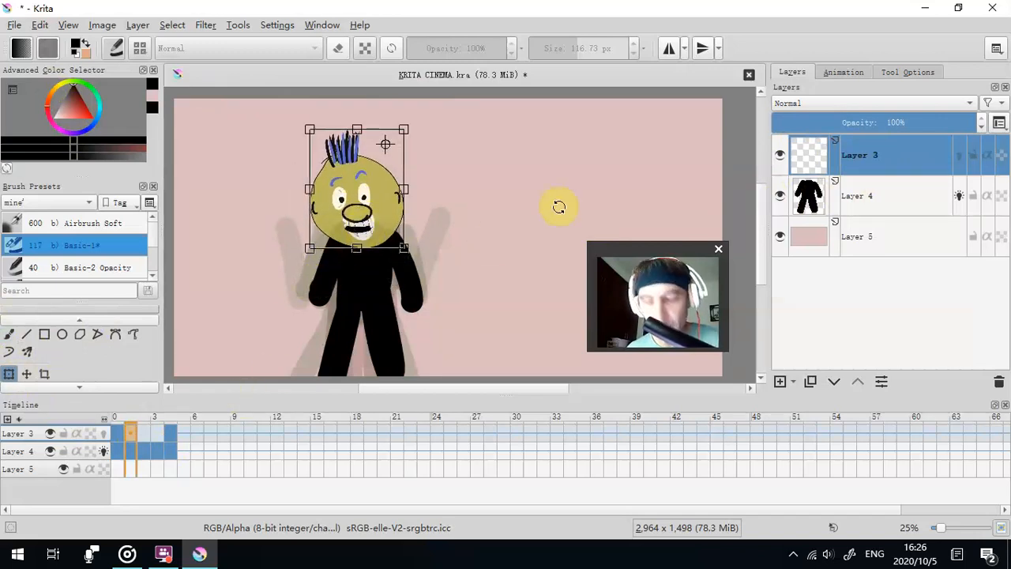
left_click(873, 201)
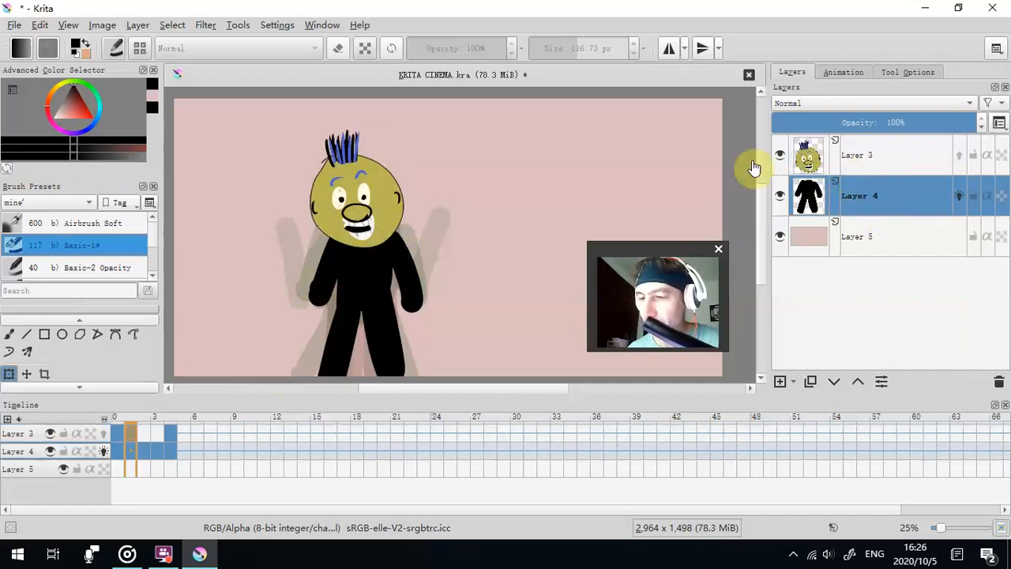
- Turn on onion skins for Layer 3 and nudge the body on frame 0 of Layer 4 slightly to the left
left_click(121, 443)
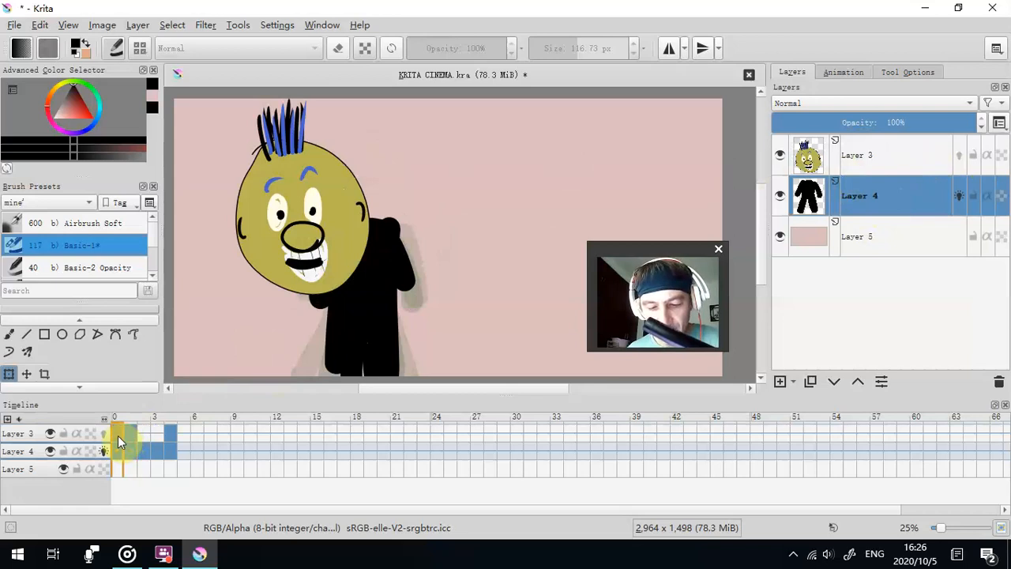
left_click(129, 439)
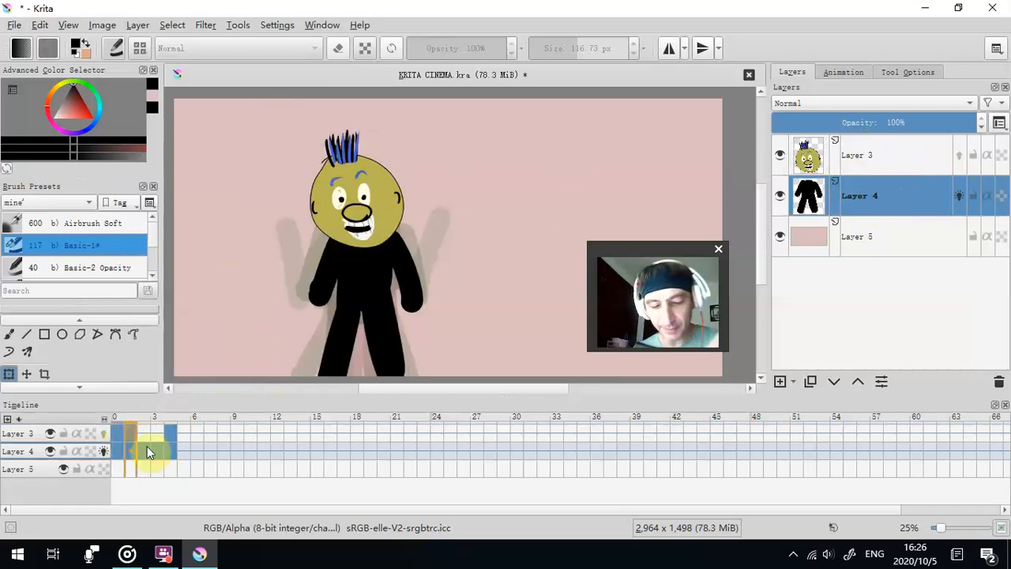
key("Left")
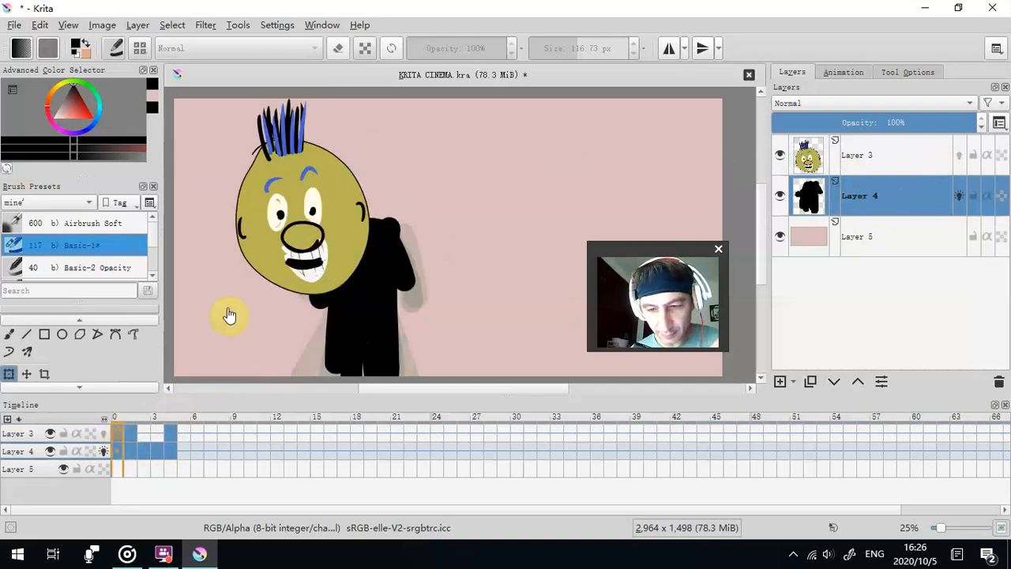
left_click(103, 433)
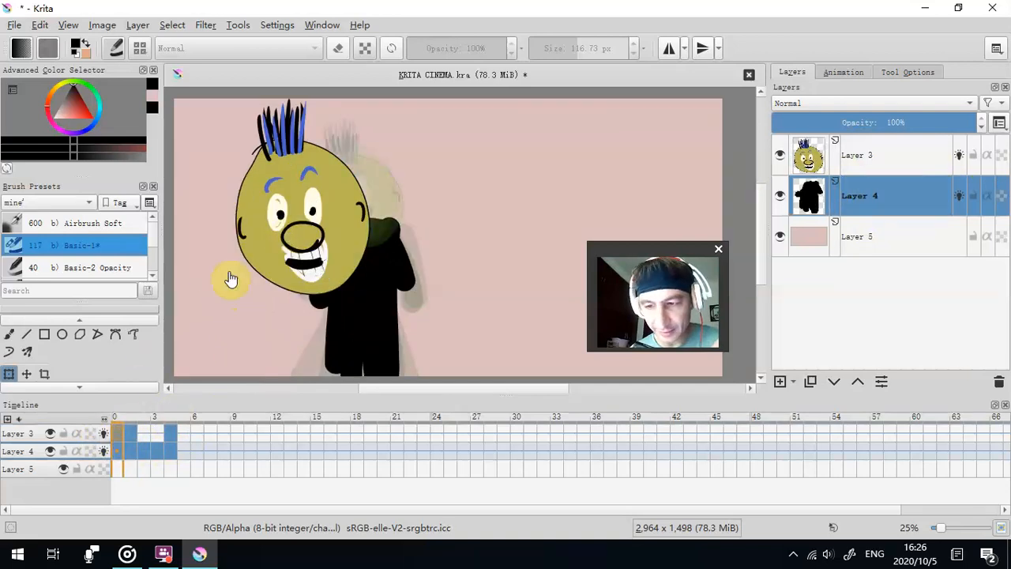
mouse_move(263, 236)
left_mouse_down()
mouse_move(293, 232)
mouse_move(257, 235)
left_mouse_up()
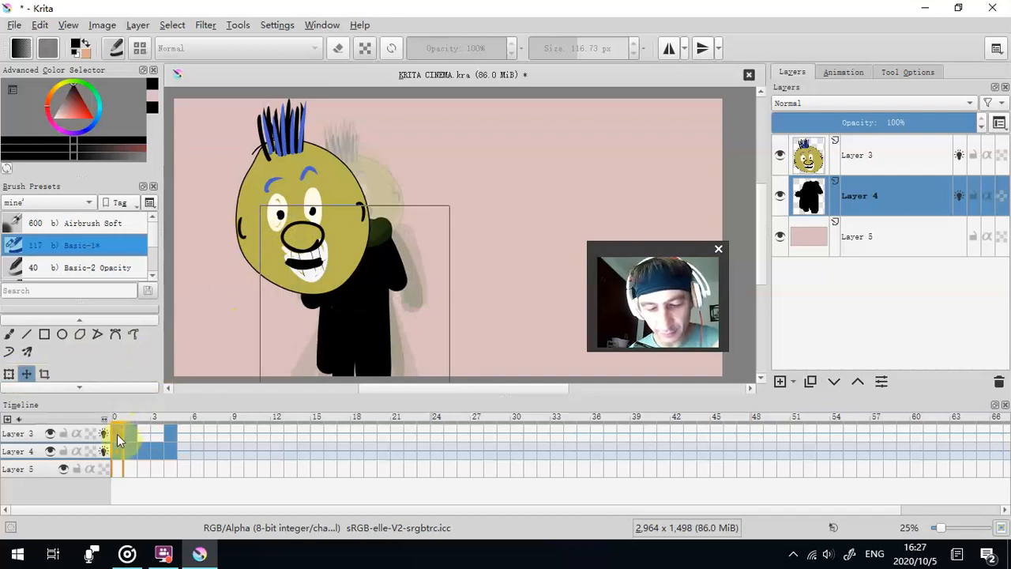
- Move the head on frame 0 of Layer 3 onto the body, shrink it and tilt it counterclockwise
left_click(32, 434)
left_click_drag(332, 233, 385, 221)
left_click(9, 373)
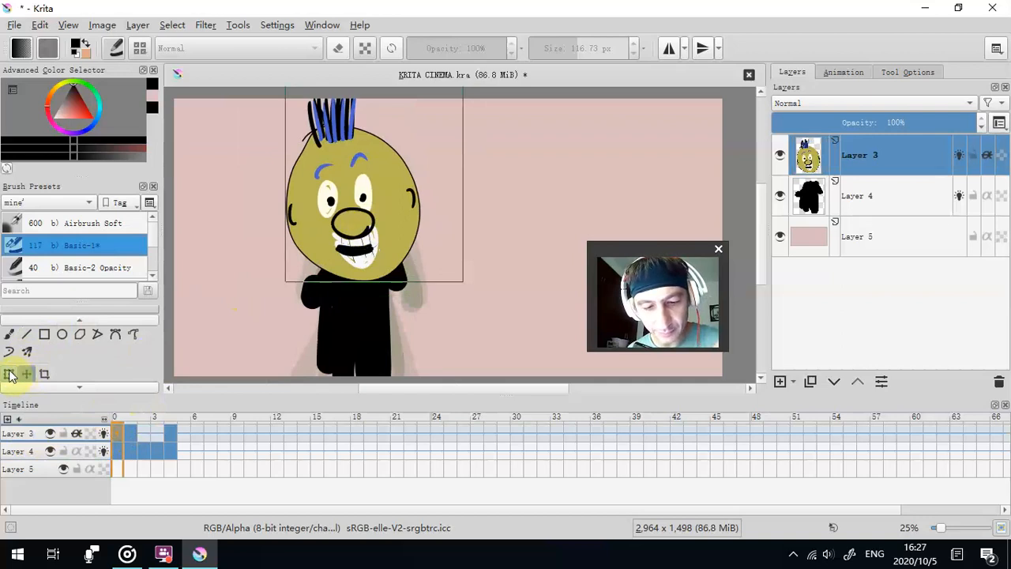
left_click_drag(435, 95, 406, 102)
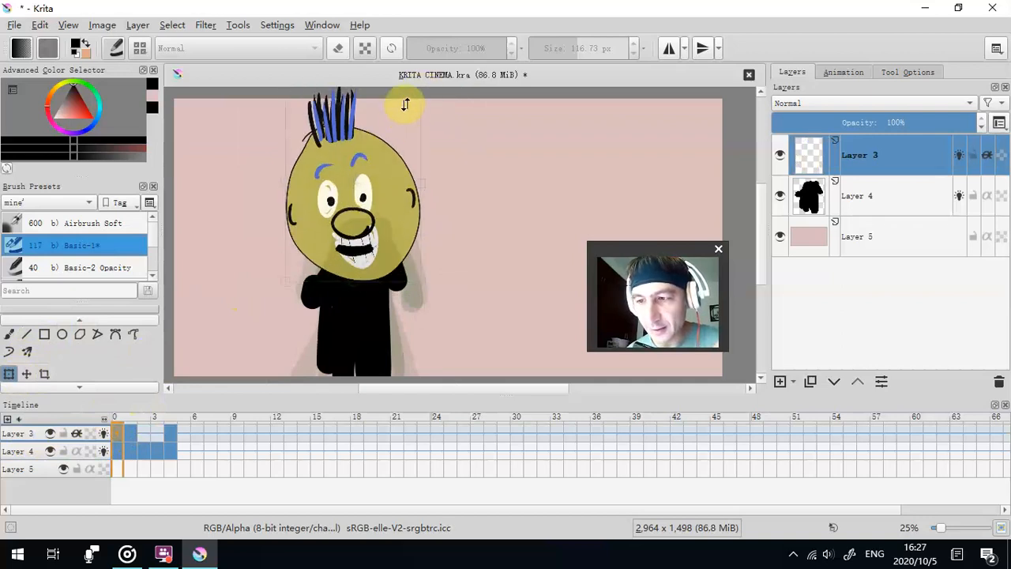
left_click_drag(421, 282, 410, 260)
left_click_drag(453, 166, 448, 142)
left_click_drag(323, 183, 318, 171)
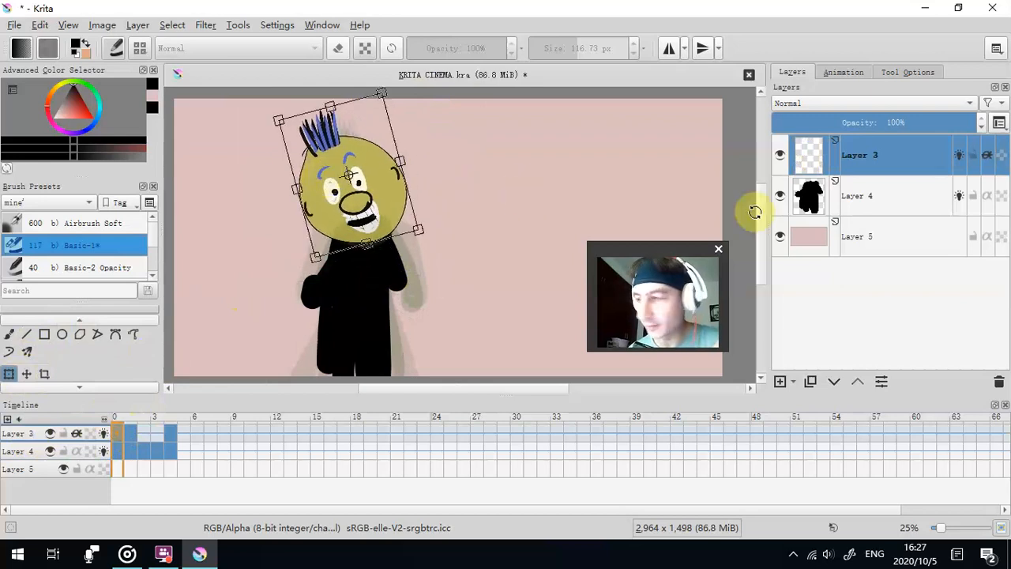
left_click(914, 207)
- Reposition the head on frame 2 of Layer 3 above the spread-legged pose and tilt it clockwise
left_click(132, 437)
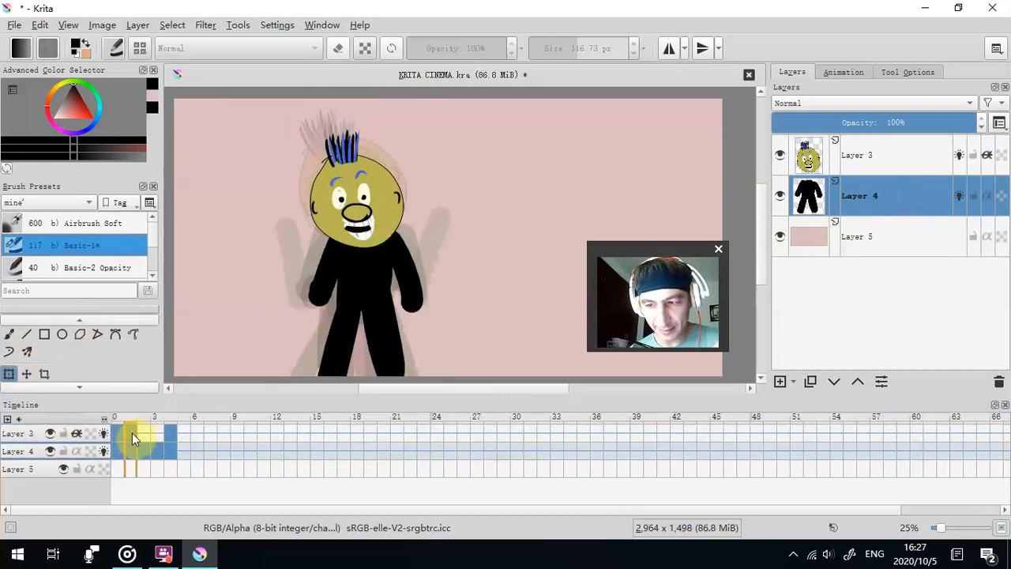
left_click(145, 434)
left_click(26, 376)
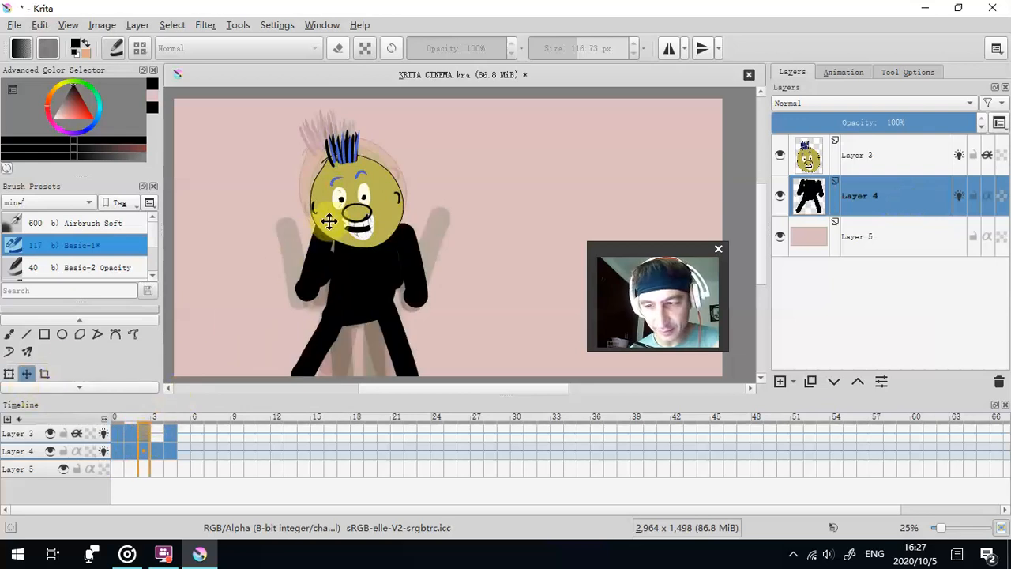
left_click(10, 376)
left_click(19, 436)
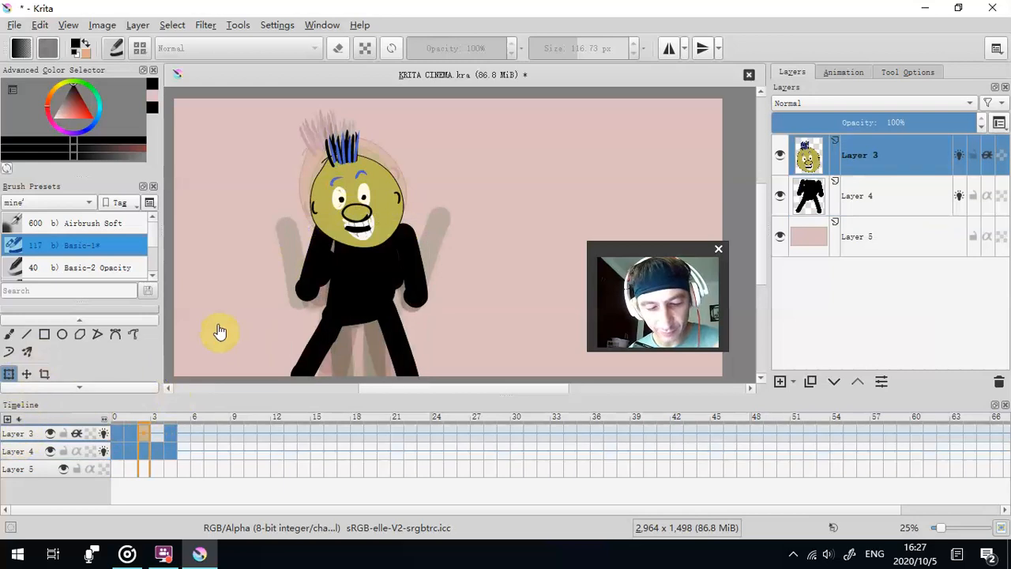
left_click(11, 374)
left_click_drag(356, 235, 356, 215)
left_click_drag(432, 130, 371, 170)
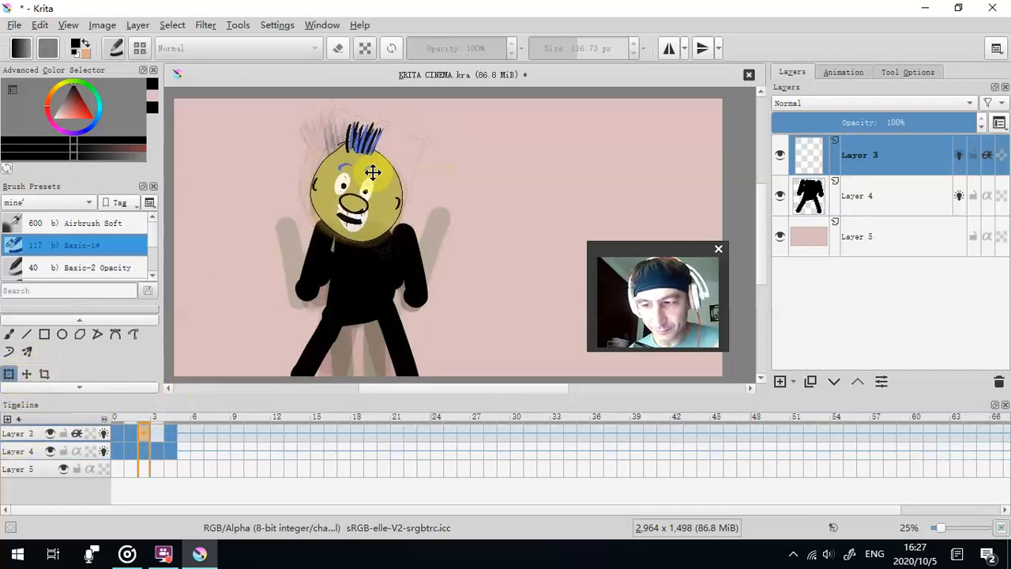
left_click_drag(451, 153, 428, 124)
left_click_drag(382, 148, 385, 141)
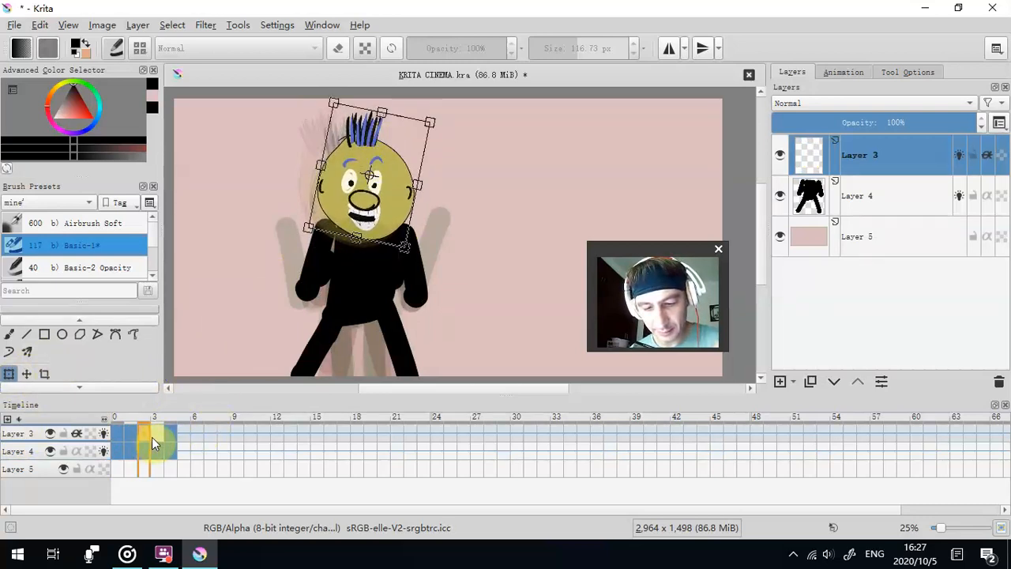
- Turn off Inherit Alpha for Layer 3 and go to its frame 3
left_click(153, 439)
left_click(143, 440)
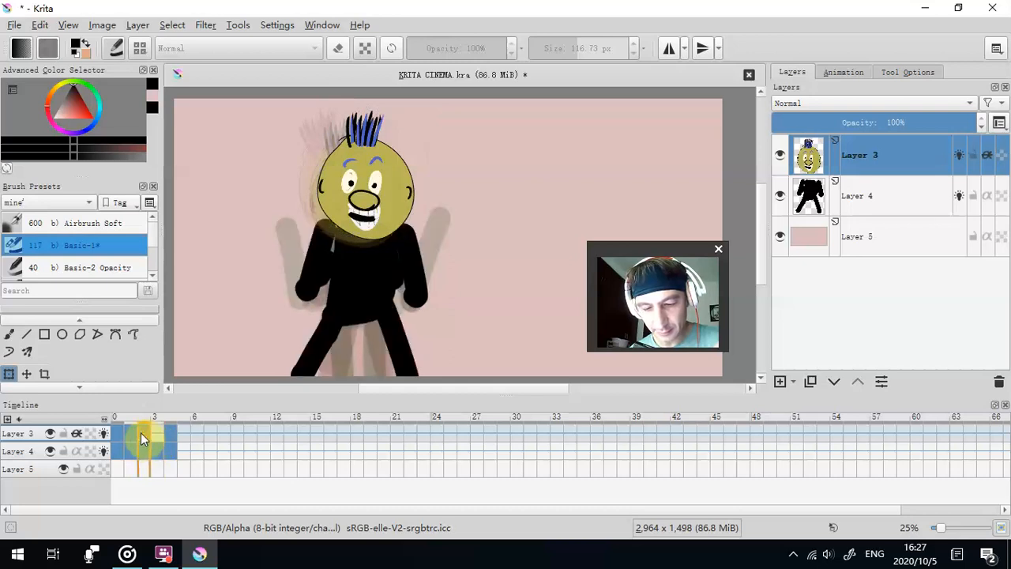
left_click(116, 435)
left_click(146, 436)
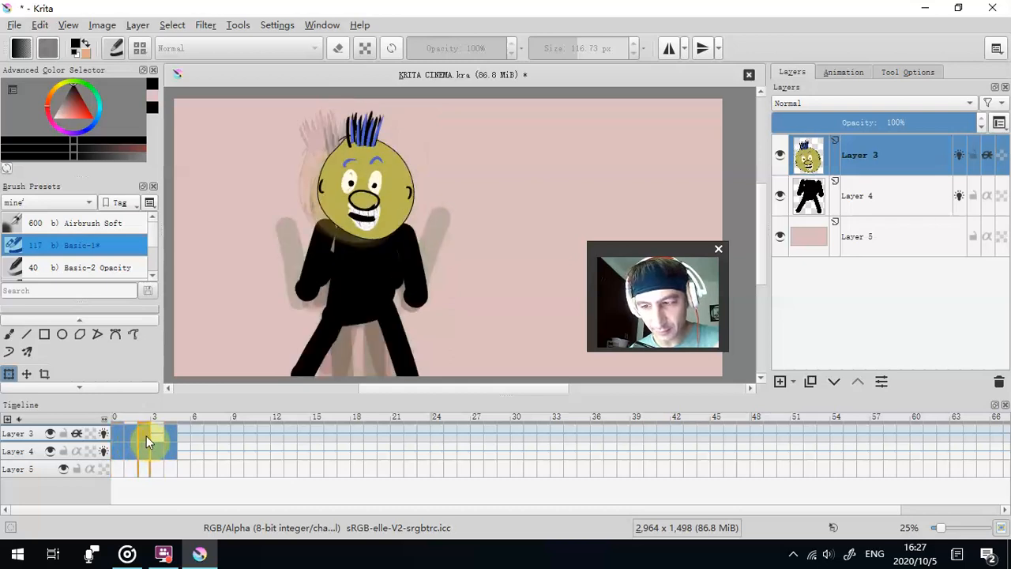
left_click(158, 436)
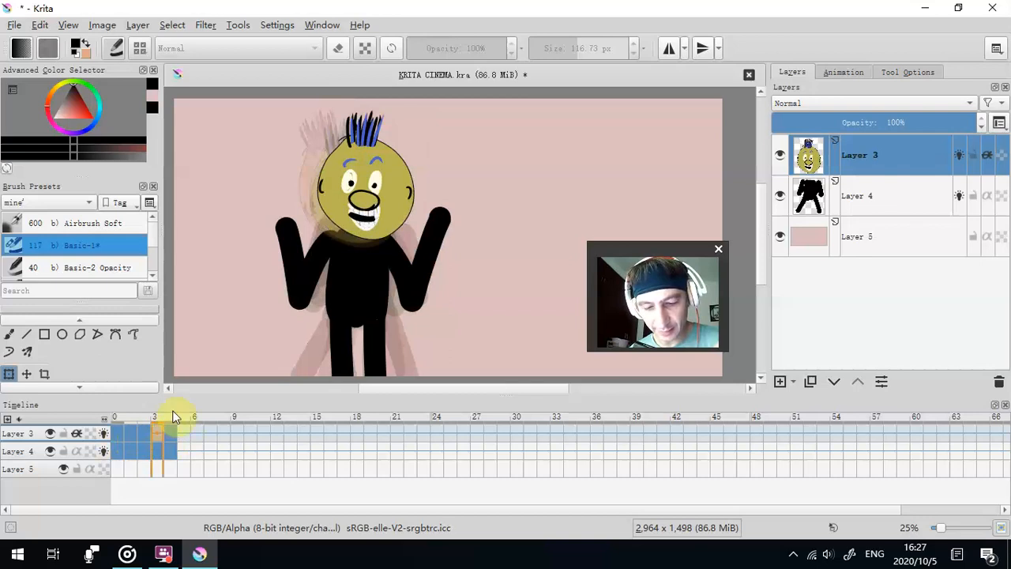
left_click(77, 434)
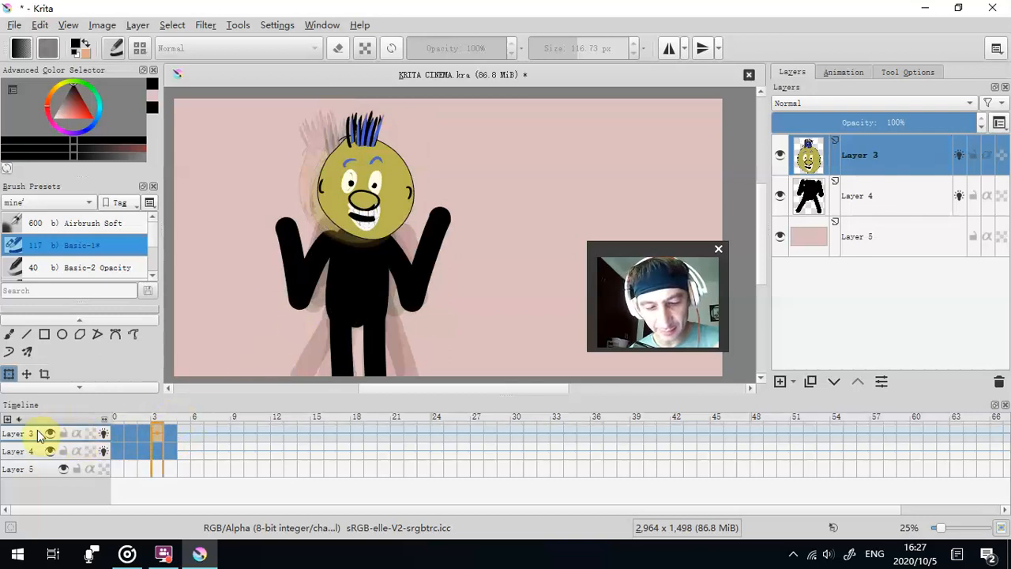
- Move the head on frame 3 of Layer 3 slightly down onto the raised-arms body and tilt it clockwise
left_click(9, 374)
mouse_move(400, 198)
left_mouse_down()
mouse_move(440, 214)
mouse_move(387, 213)
left_mouse_up()
left_click_drag(464, 160, 447, 185)
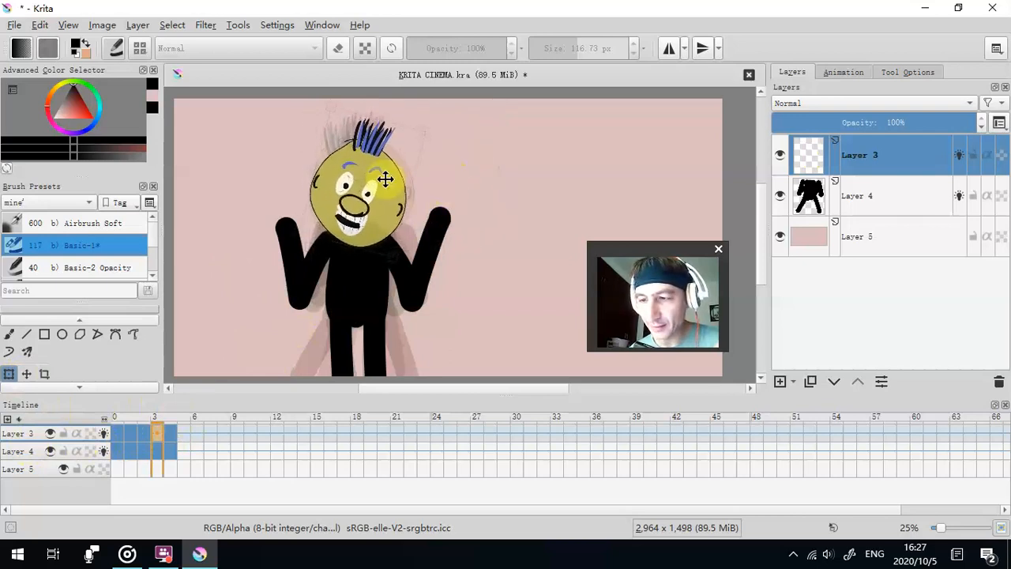
left_click(875, 195)
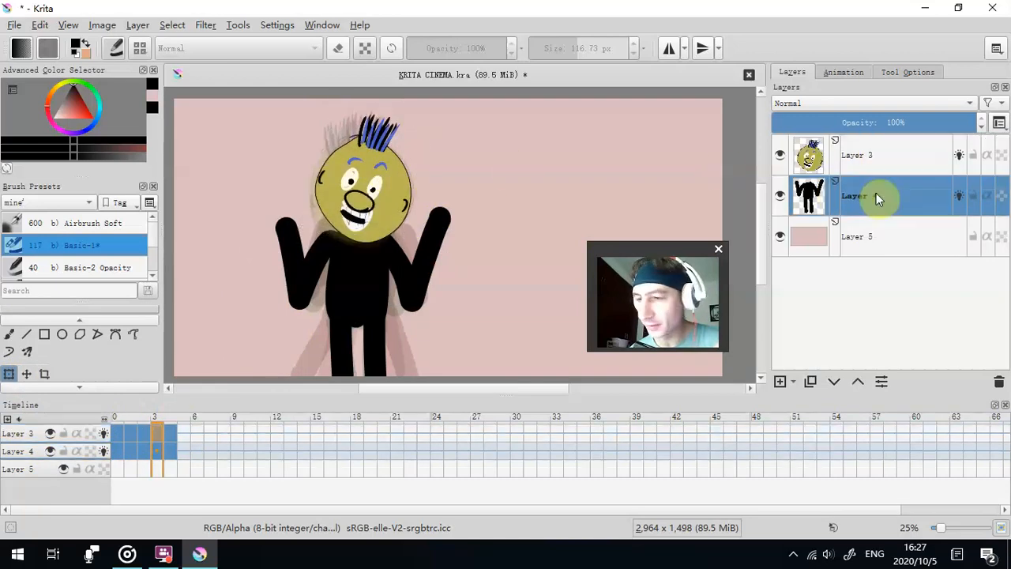
- Enlarge the head on frame 4 of Layer 3 slightly over the hunched body
left_click(174, 432)
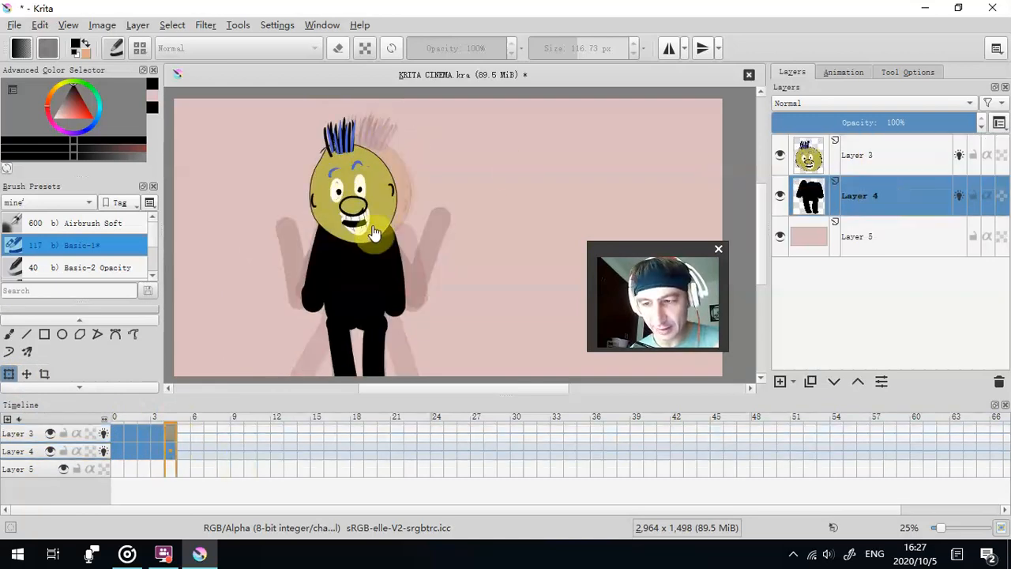
left_click(883, 161)
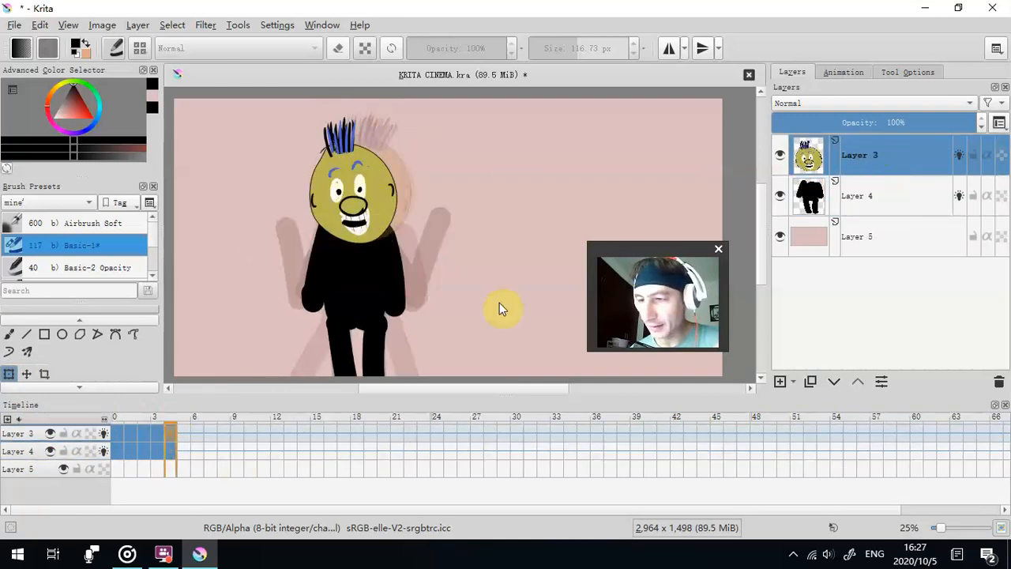
left_click(159, 435)
left_click(168, 434)
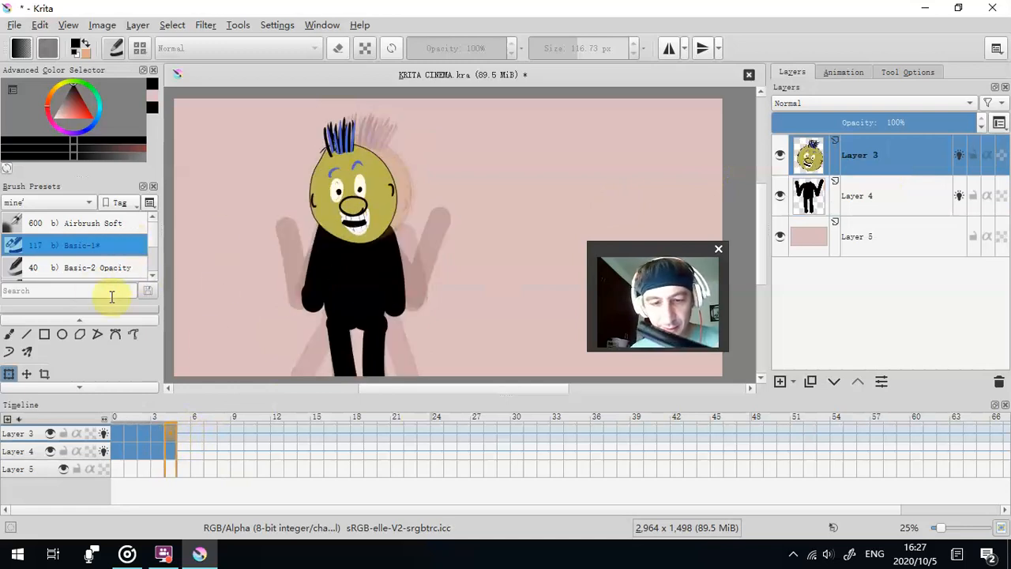
left_click(11, 374)
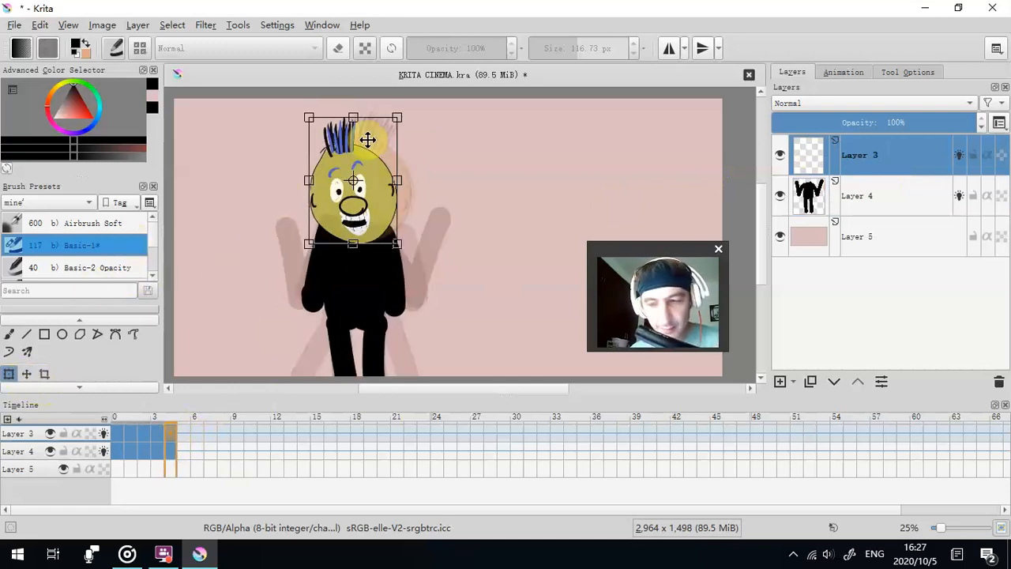
left_click_drag(401, 178, 406, 175)
left_click(876, 192)
left_click(183, 435)
left_click(210, 435)
left_click(251, 435)
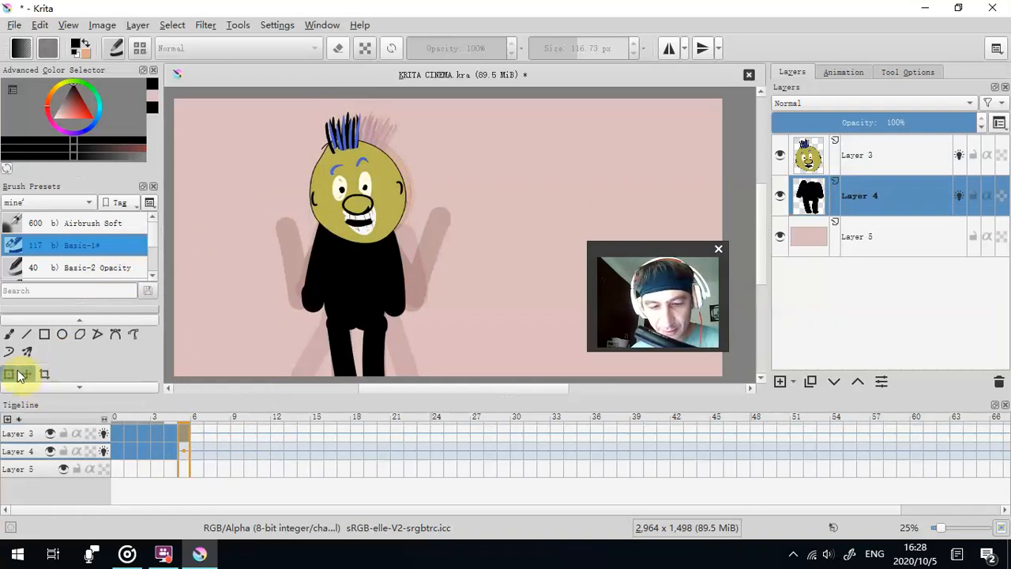
left_click(20, 434)
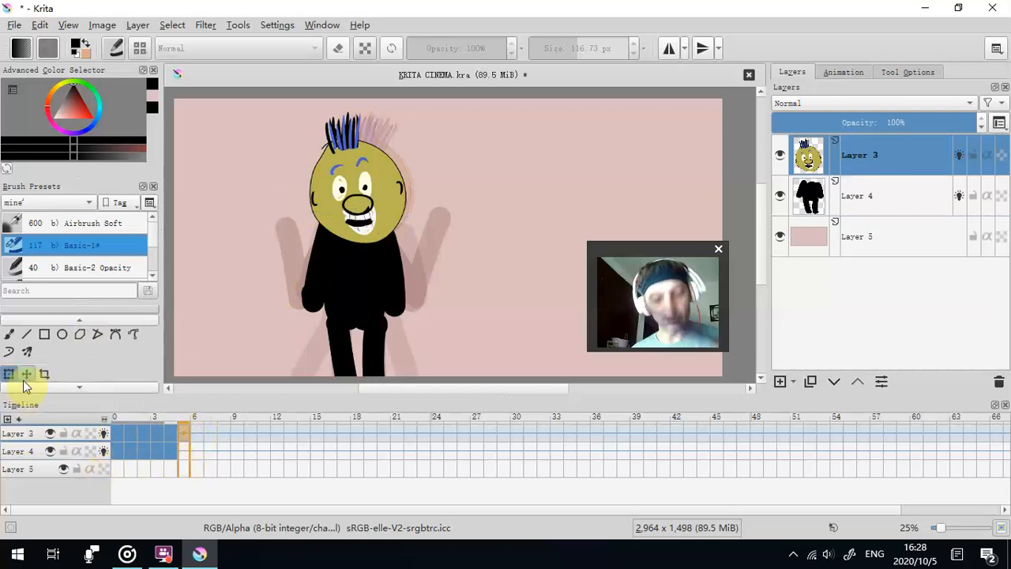
left_click_drag(339, 224, 379, 215)
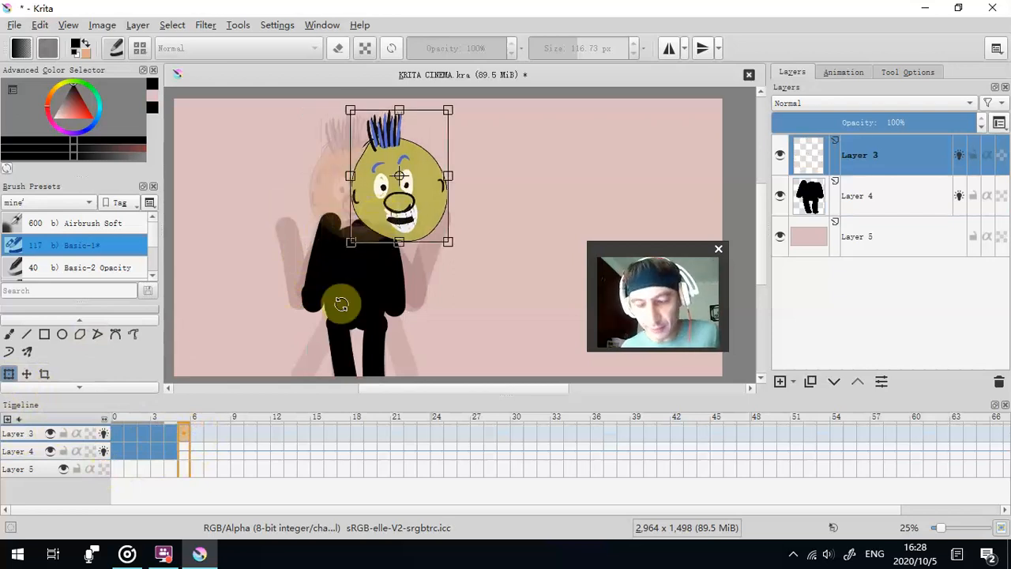
left_click(222, 434)
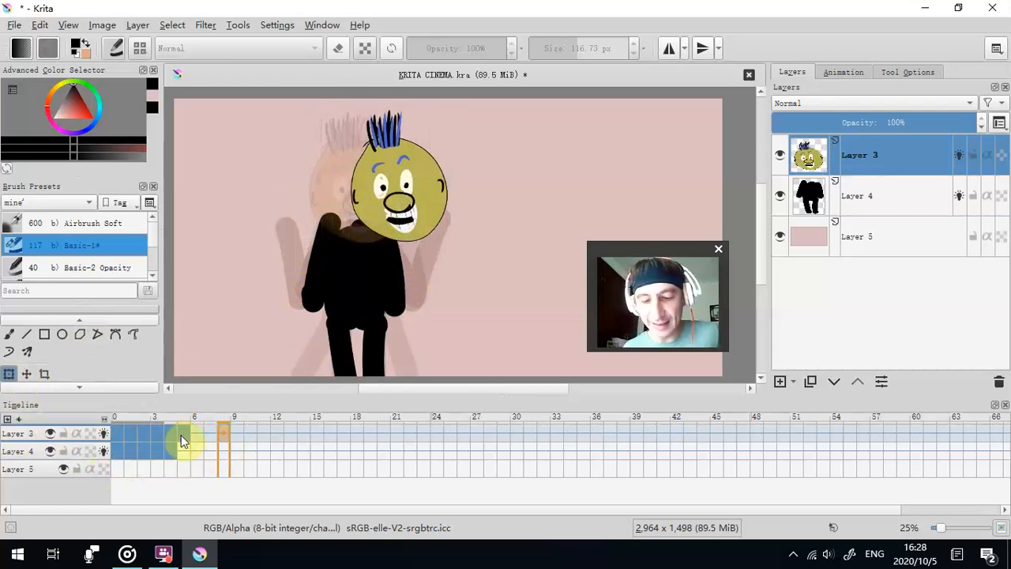
right_click(184, 441)
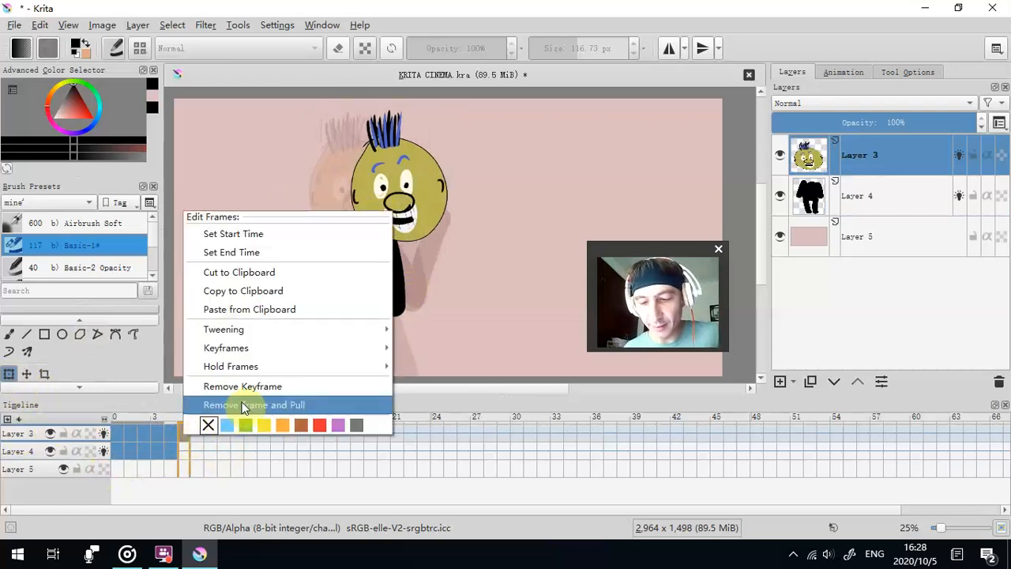
left_click(253, 403)
left_click(174, 436)
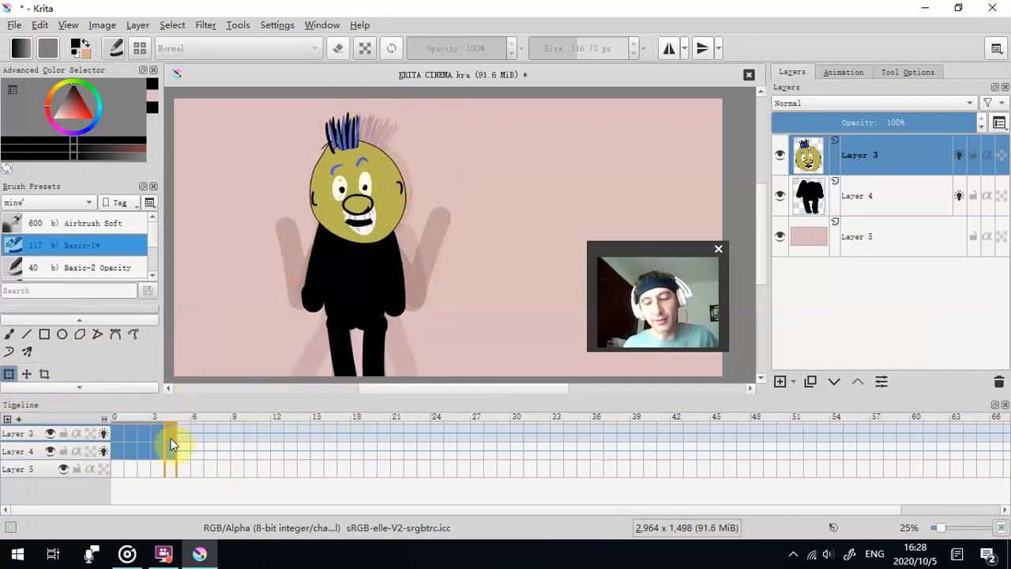
right_click(174, 444)
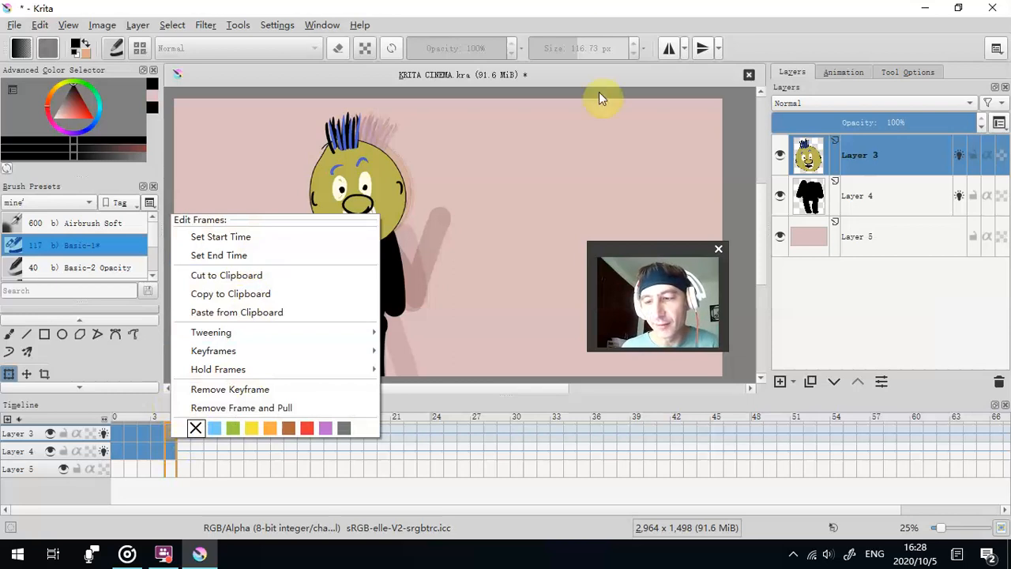
left_click(638, 7)
- Play the animation, raise the play speed to 0.45 and stop playback
left_click(845, 71)
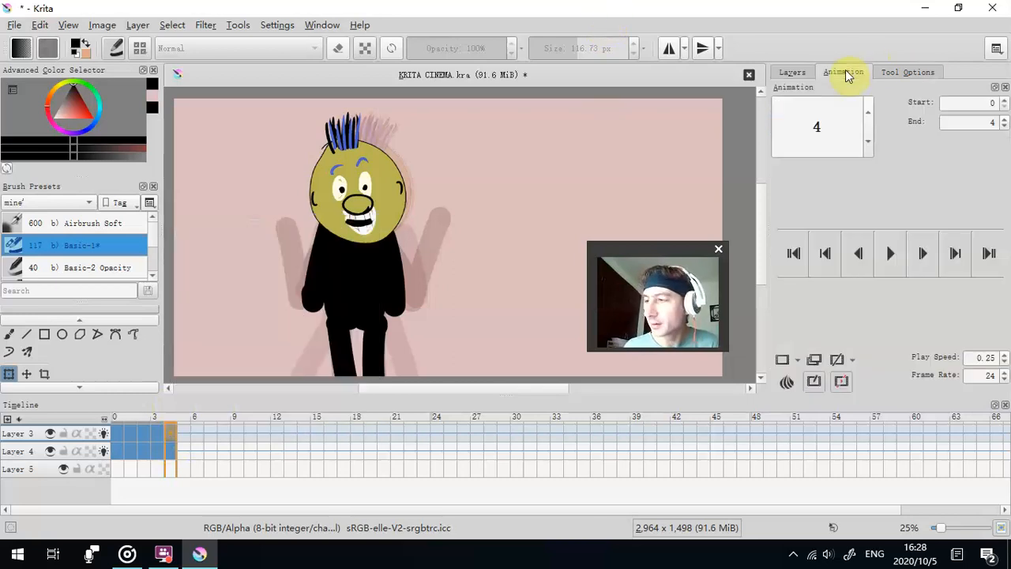
left_click(892, 254)
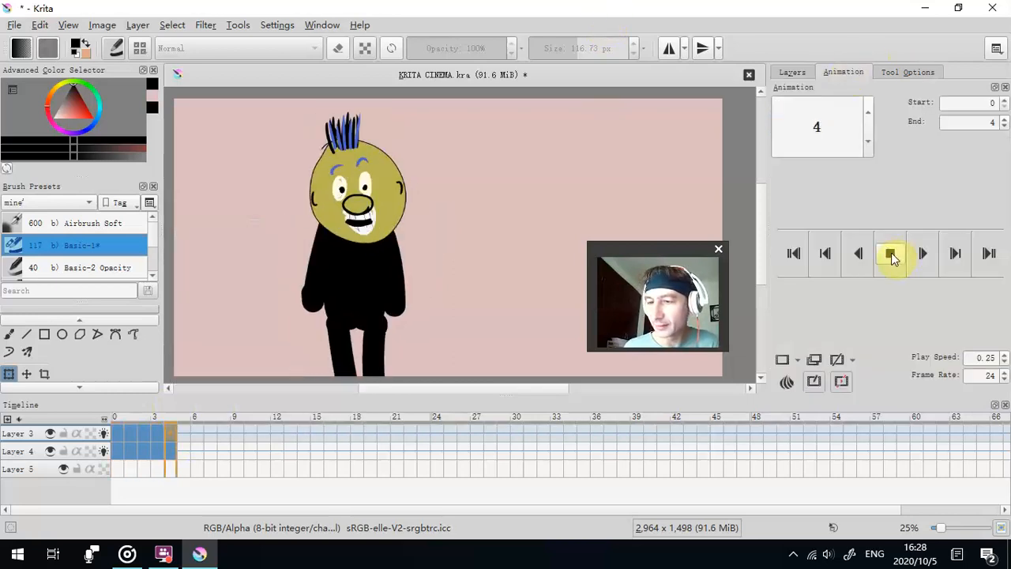
left_click(1007, 354)
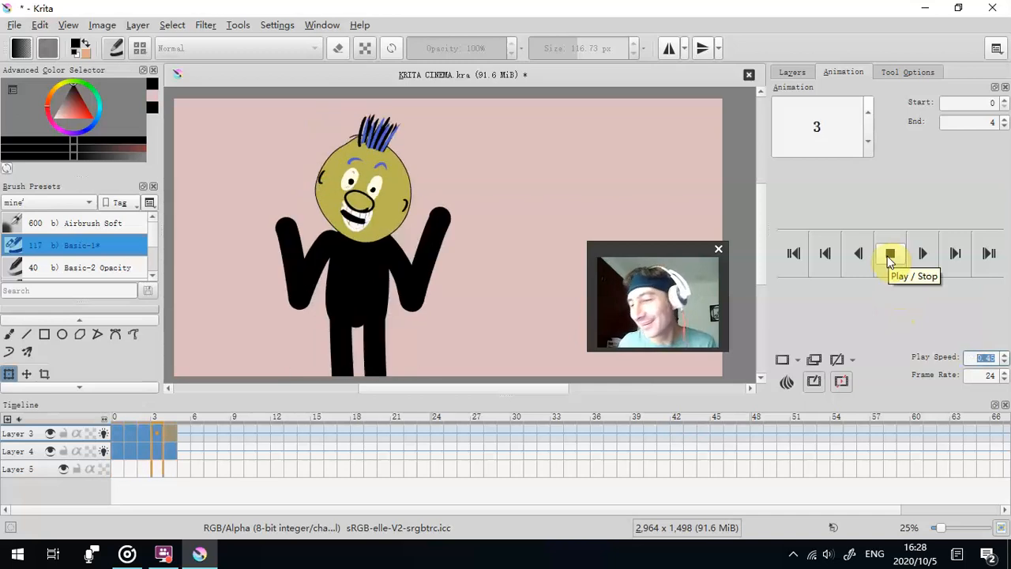
left_click(891, 256)
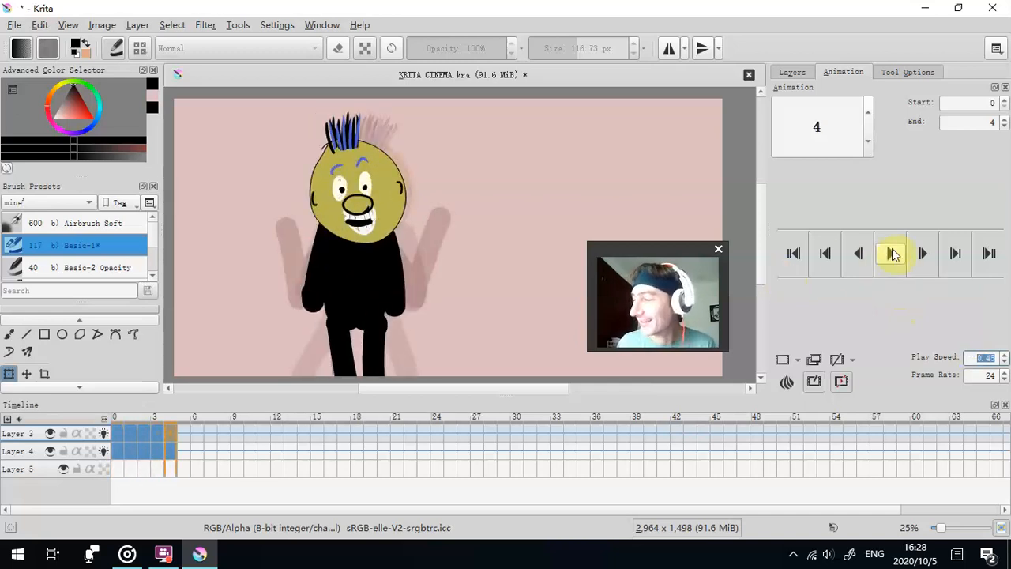
- Add a group layer above Layer 3 and place Layer 3 and Layer 4 inside it
left_click(792, 72)
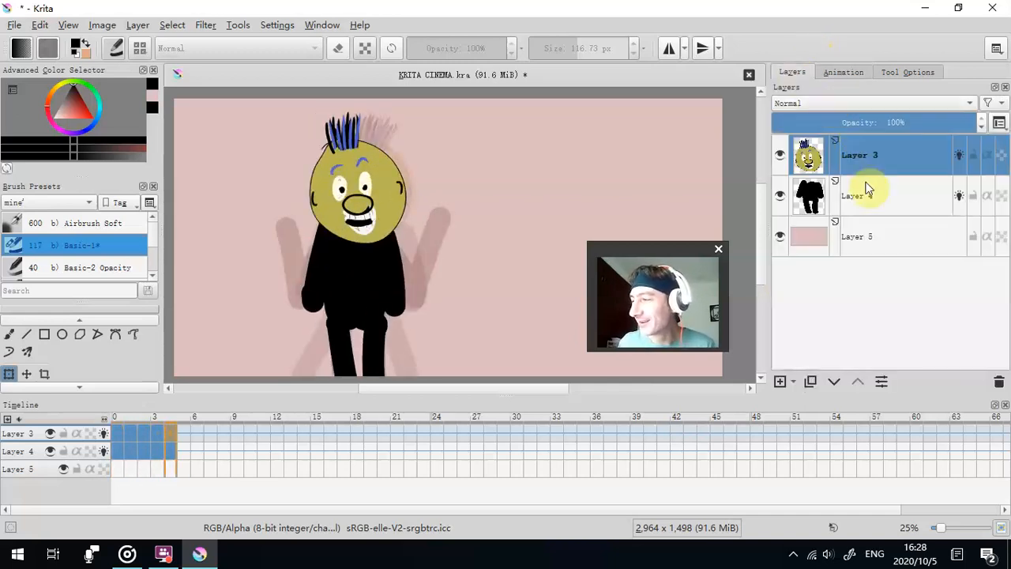
mouse_move(866, 188)
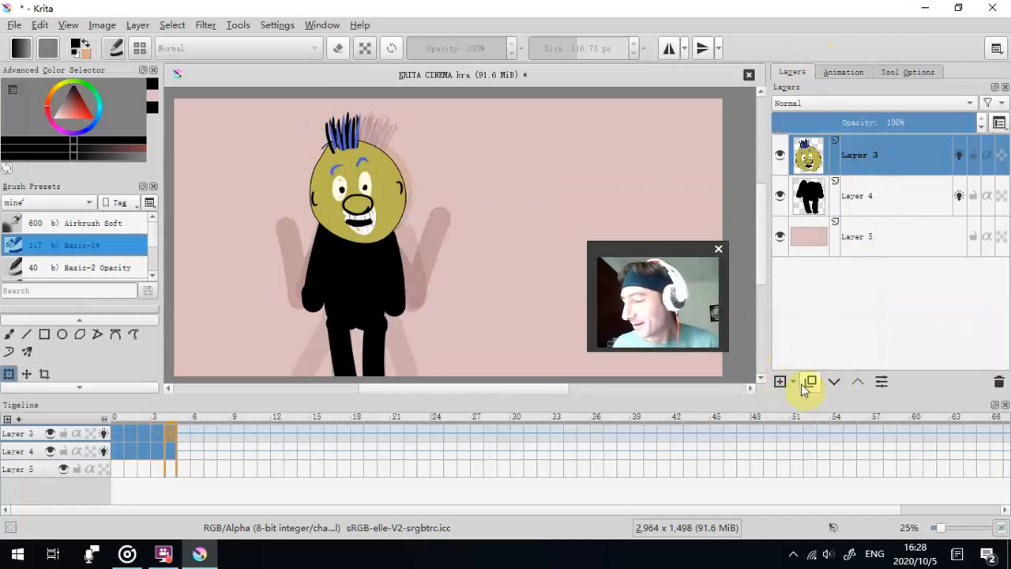
left_click(795, 381)
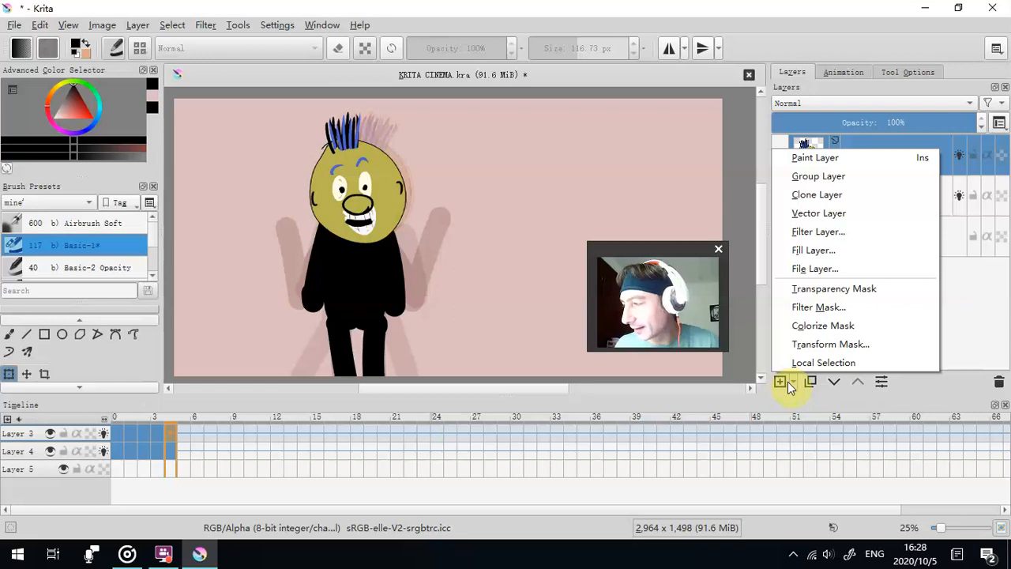
left_click(791, 187)
left_click(861, 203)
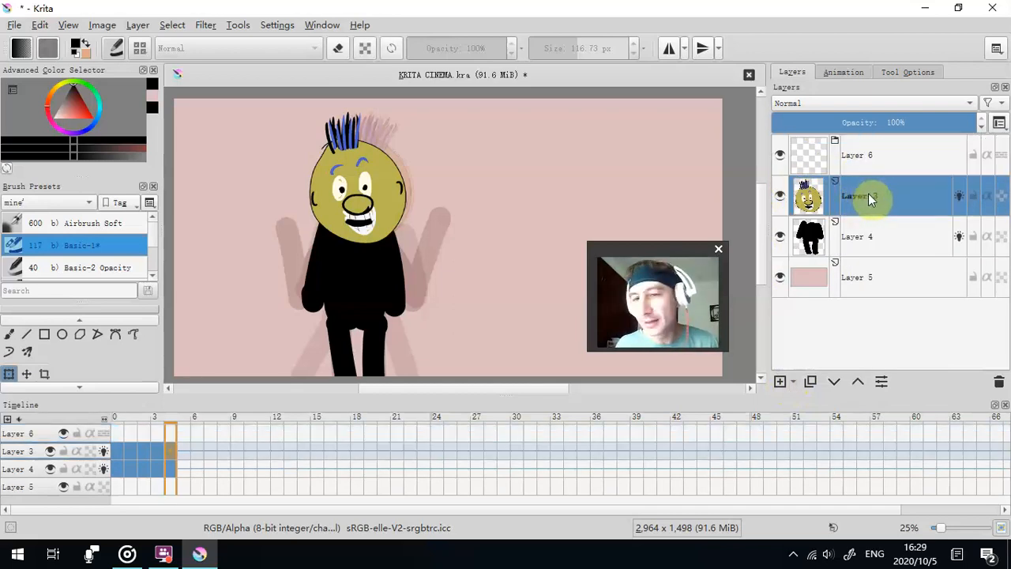
left_click(885, 236, "ctrl")
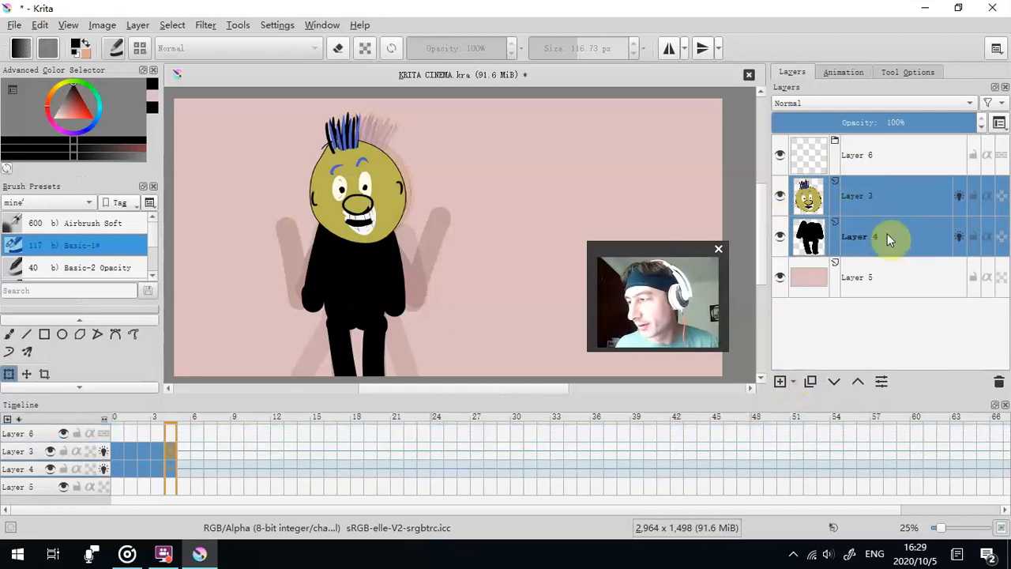
left_click_drag(881, 193, 896, 158)
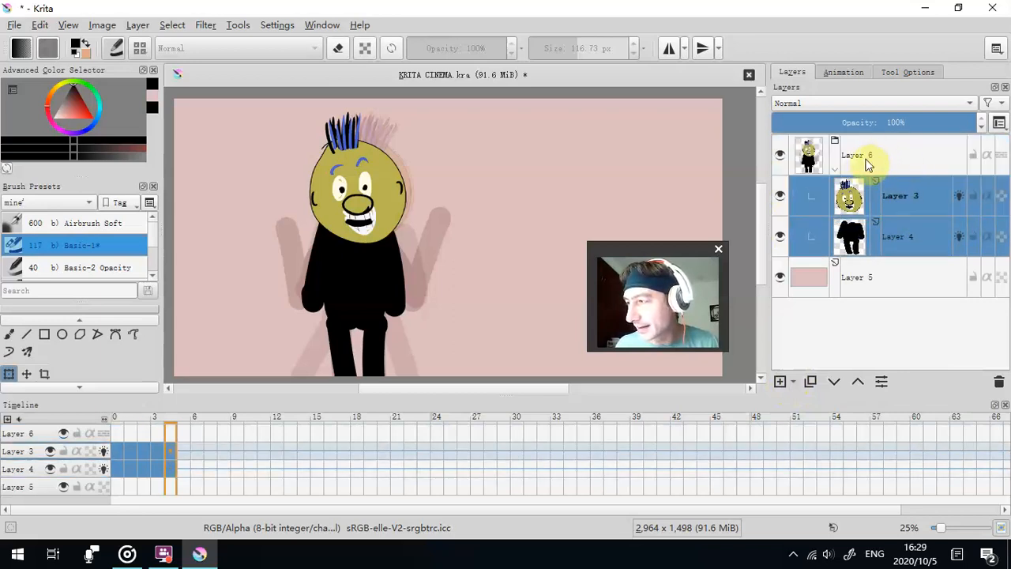
- Try duplicating the Layer 6 group and delete the copy
left_click(838, 146)
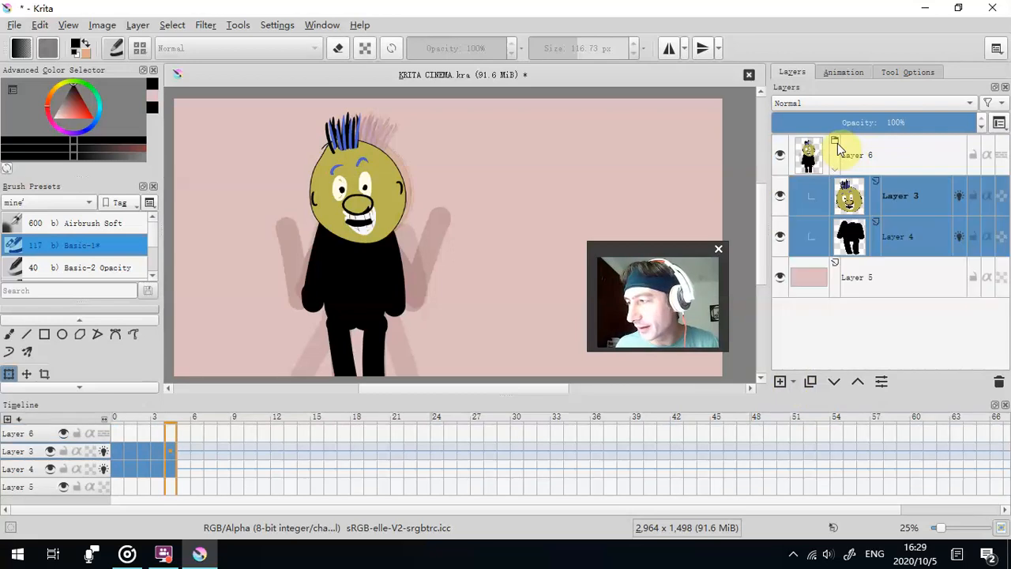
left_click(863, 158)
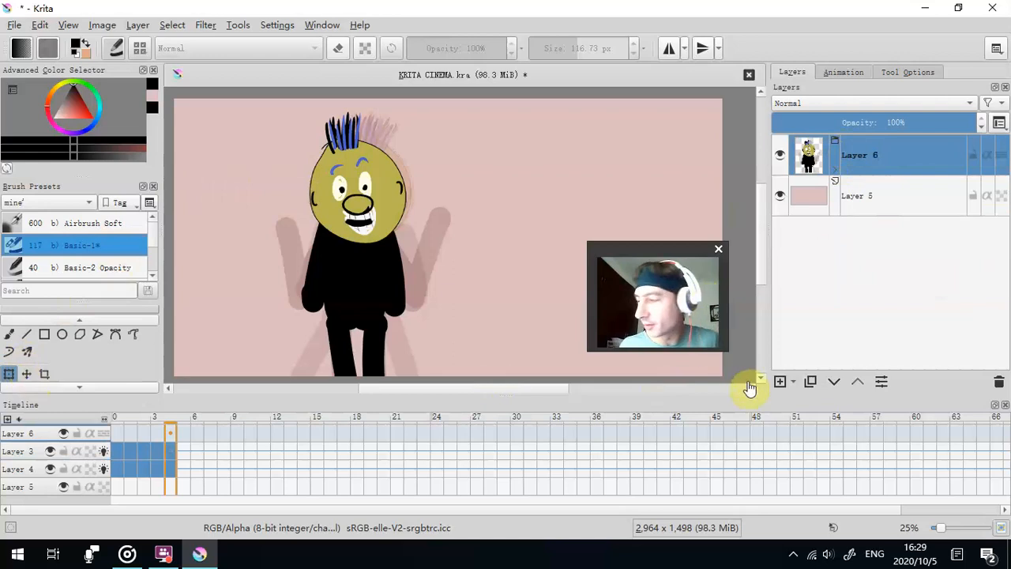
left_click(810, 381)
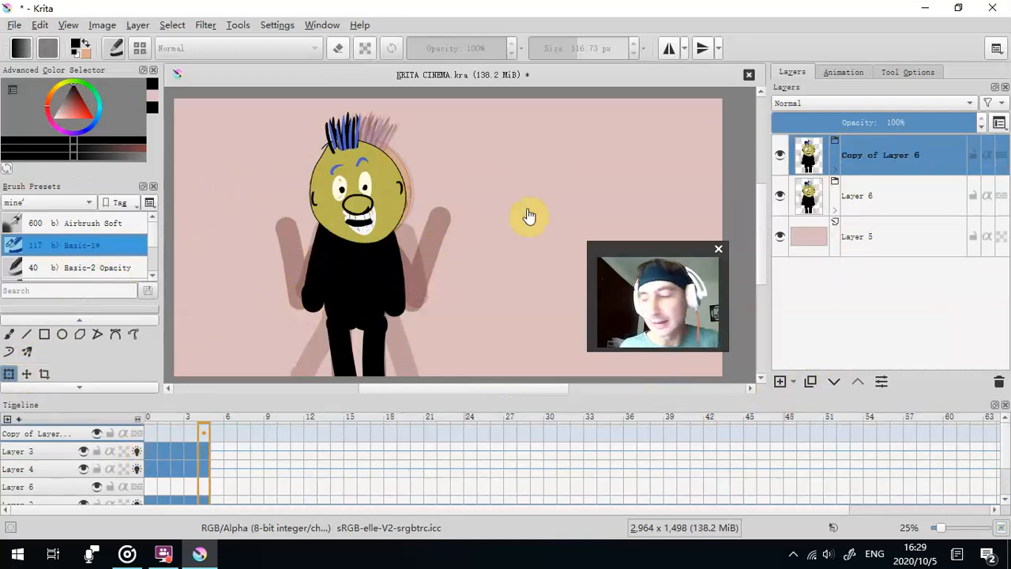
left_click(1000, 386)
left_click(834, 168)
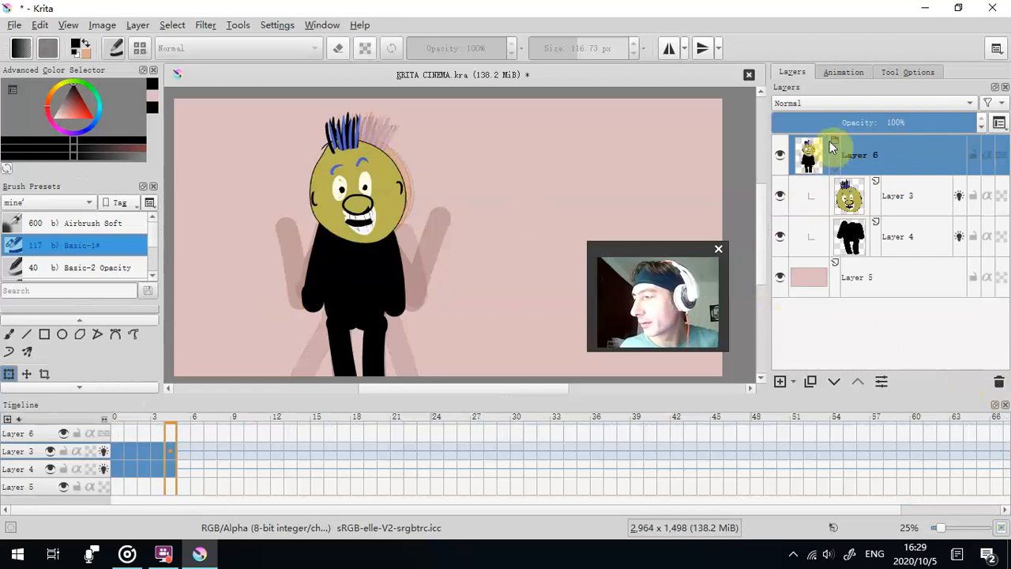
- Merge the head layer, Layer 3, with the body layer below it inside the Layer 6 group
left_click(906, 199)
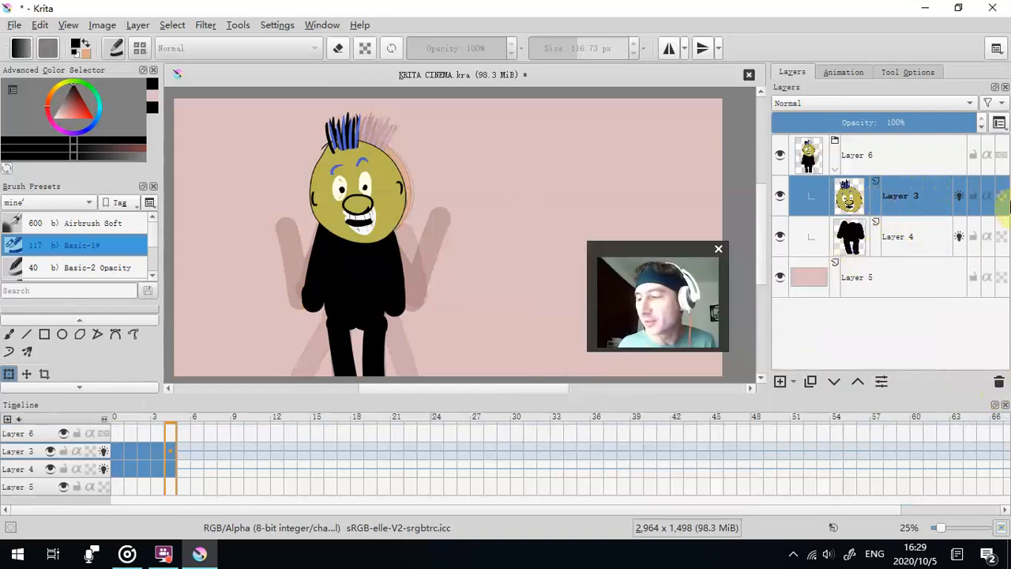
mouse_move(857, 184)
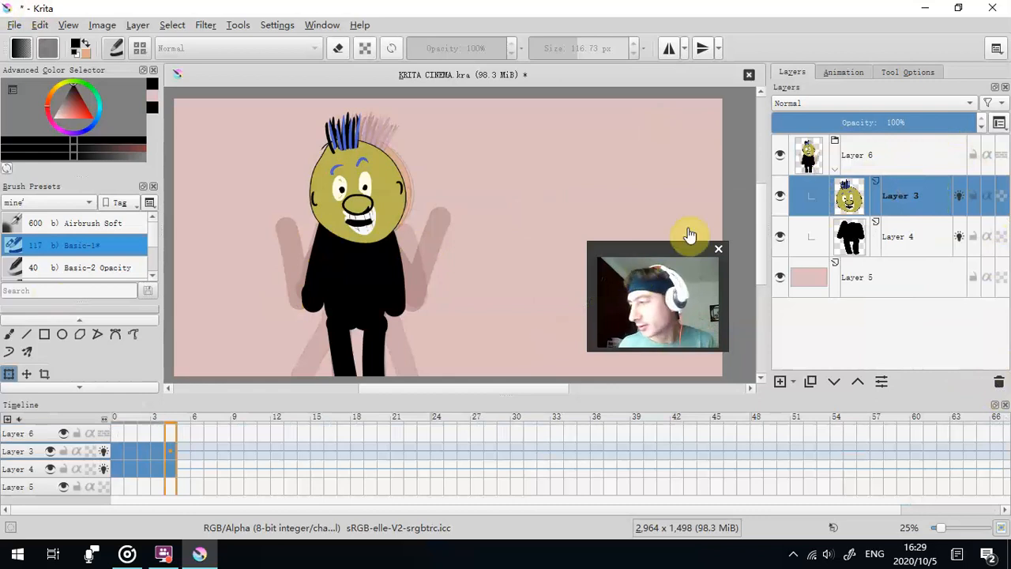
right_click(881, 201)
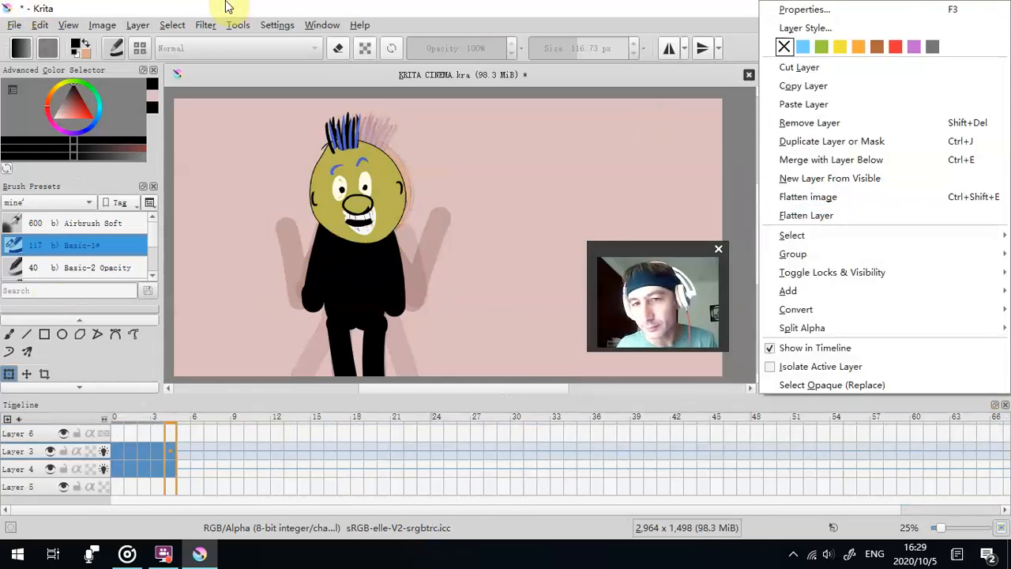
key("Escape")
right_click(913, 211)
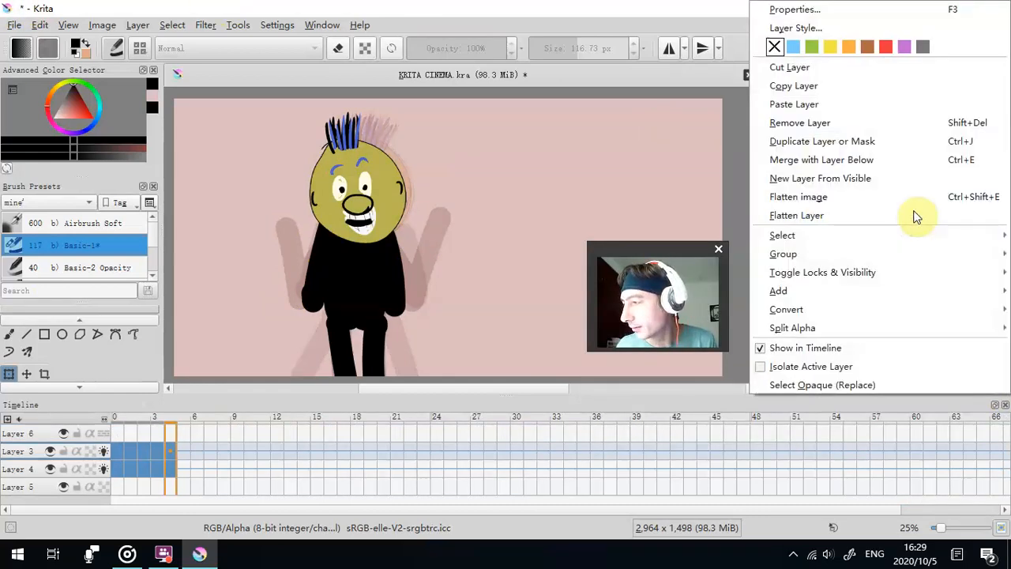
left_click(913, 161)
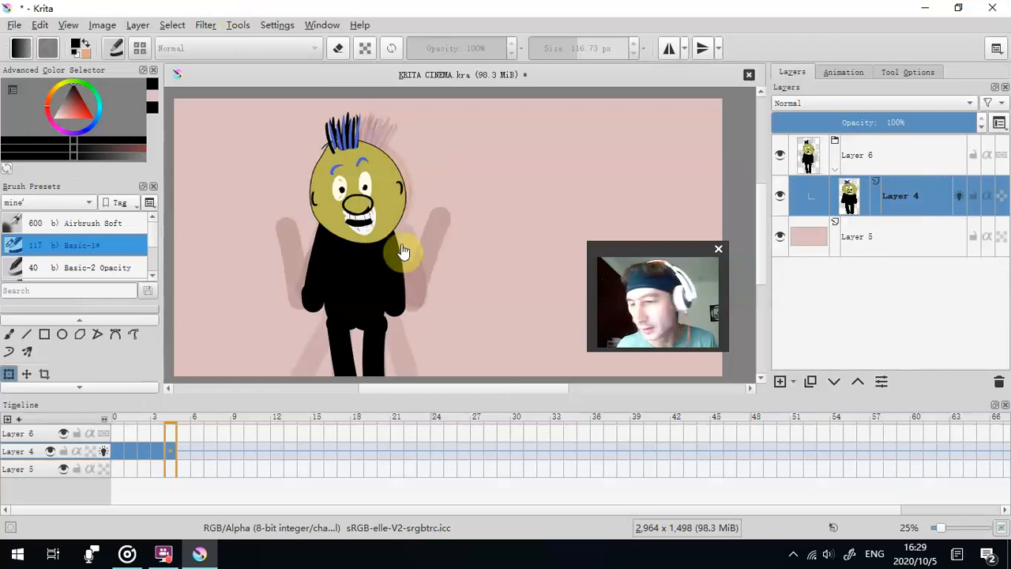
- Go to frame 0 and select the Layer 6 group
left_click(118, 450)
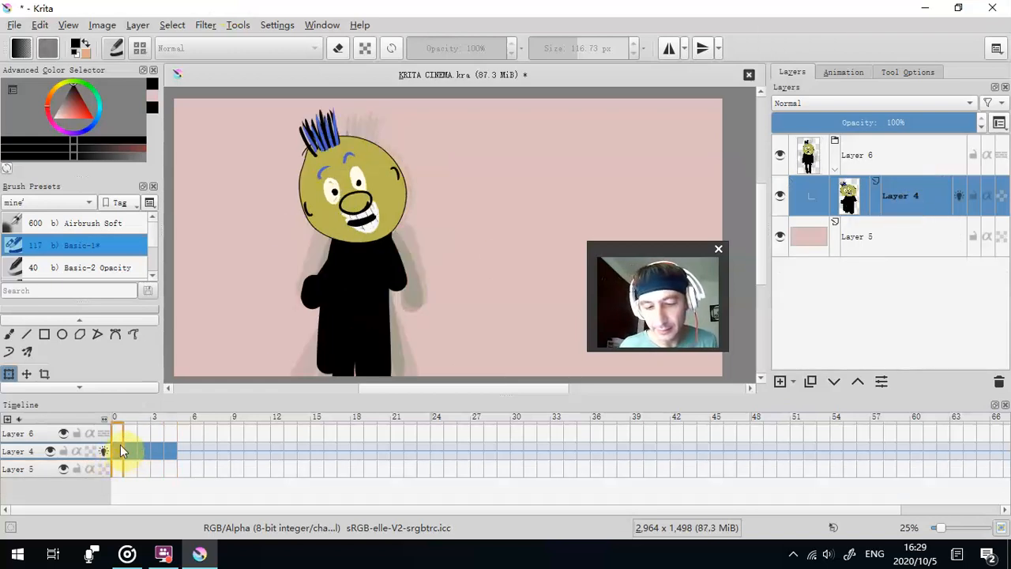
left_click(110, 436)
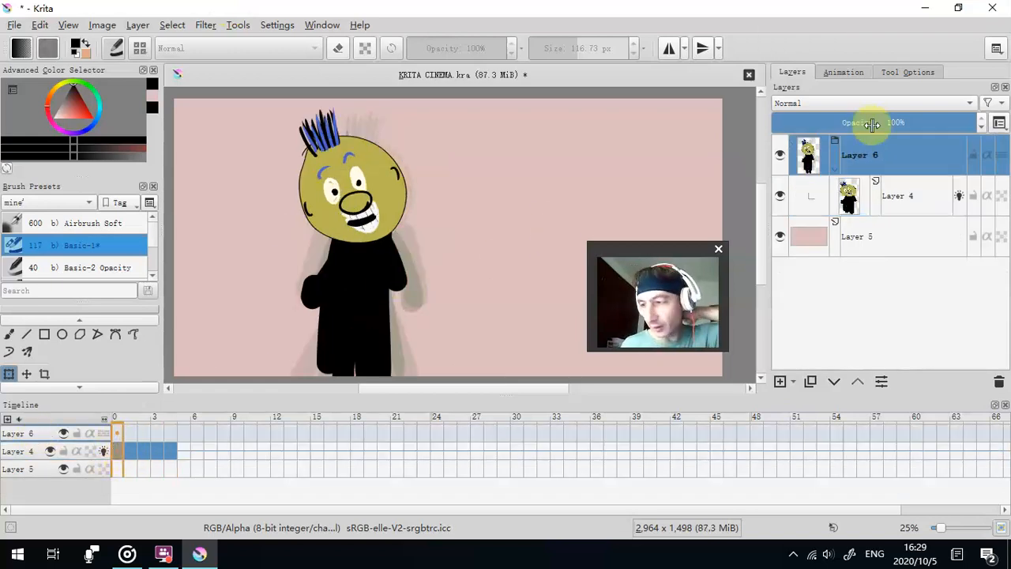
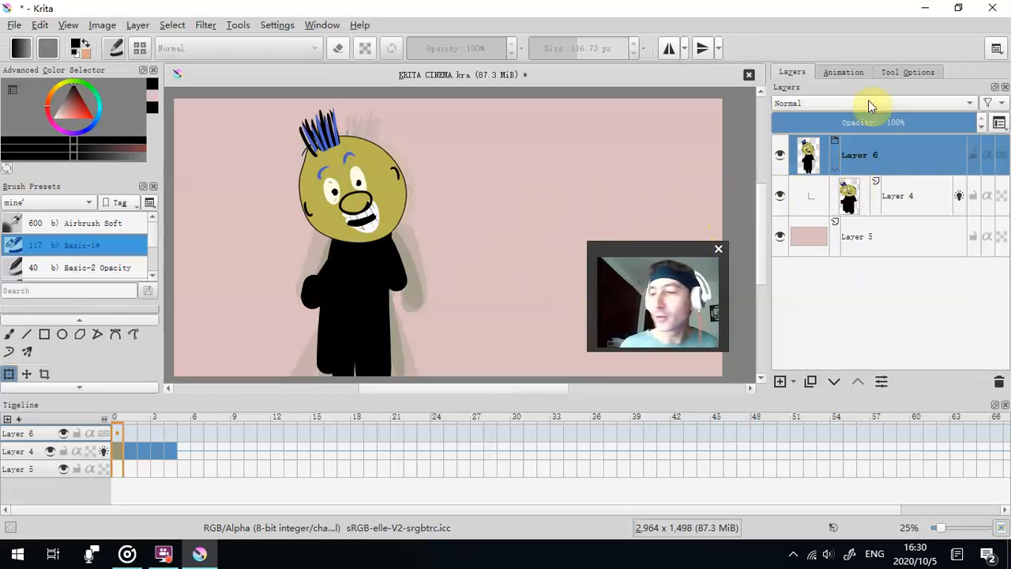
left_click(923, 9)
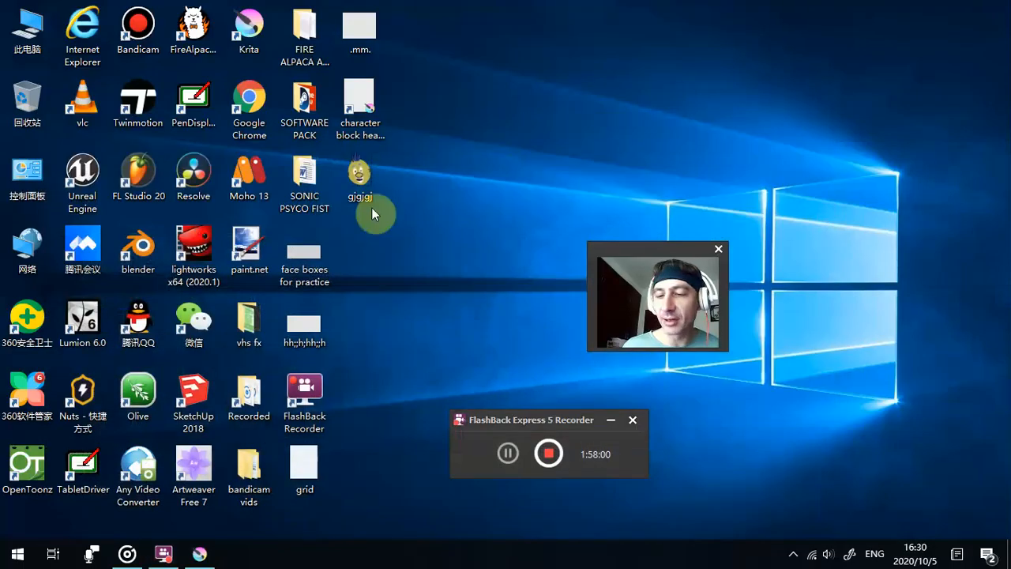
left_click_drag(240, 179, 240, 196)
left_click(80, 257)
left_click(80, 309)
left_click(77, 251)
left_click(137, 248)
left_click(192, 248)
left_click(134, 248)
left_click(96, 245)
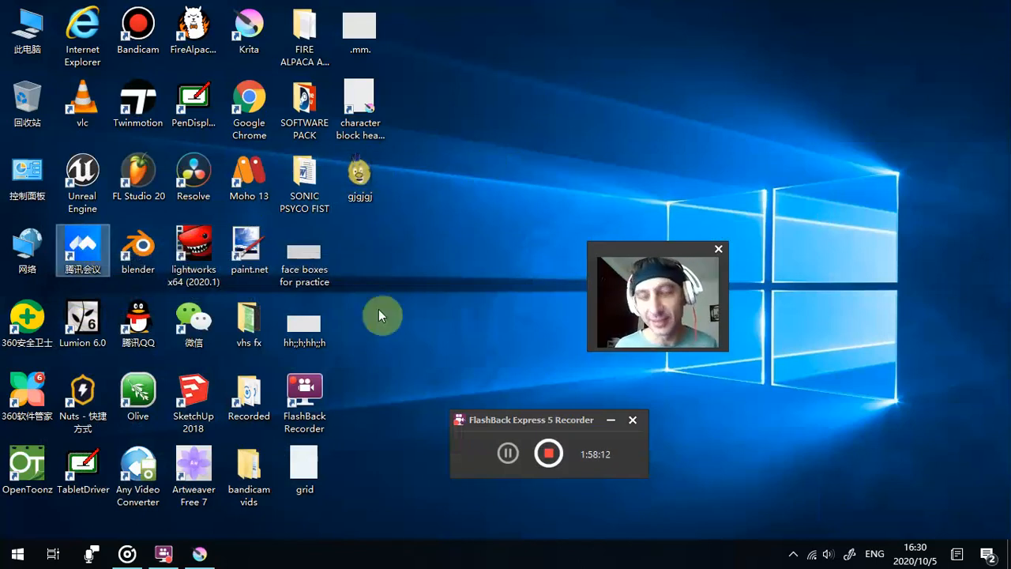
left_click(200, 547)
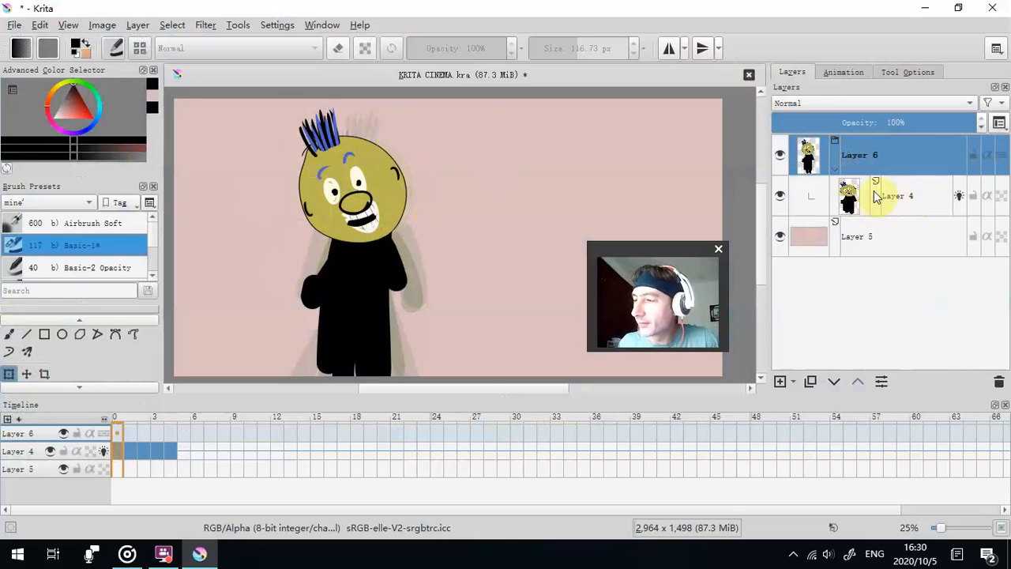
- Take Layer 4 out of the Layer 6 group, delete the empty group, and place Layer 4 above Layer 5
left_click_drag(914, 201, 924, 289)
left_click(883, 165)
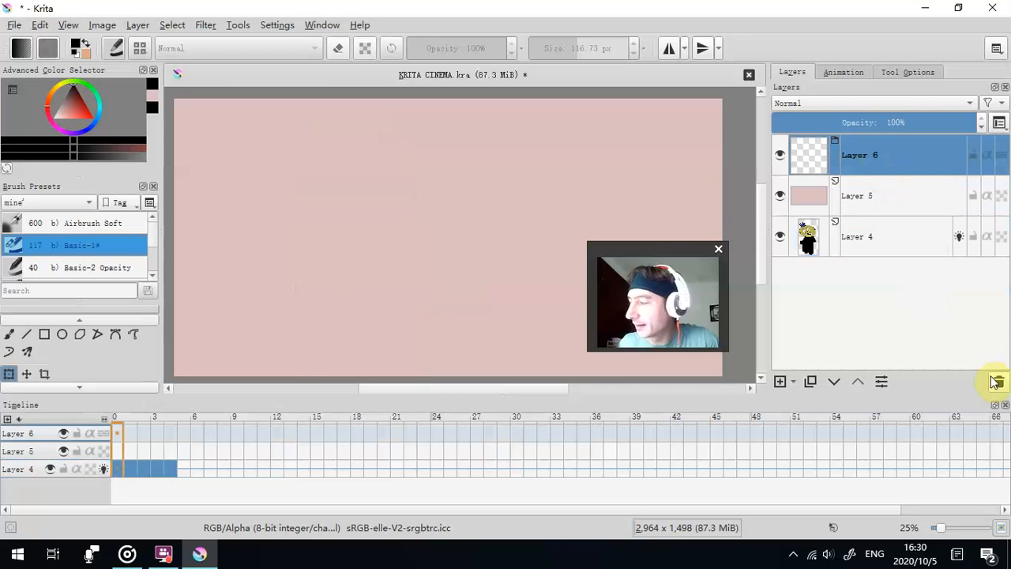
left_click(998, 381)
left_click_drag(902, 210, 867, 176)
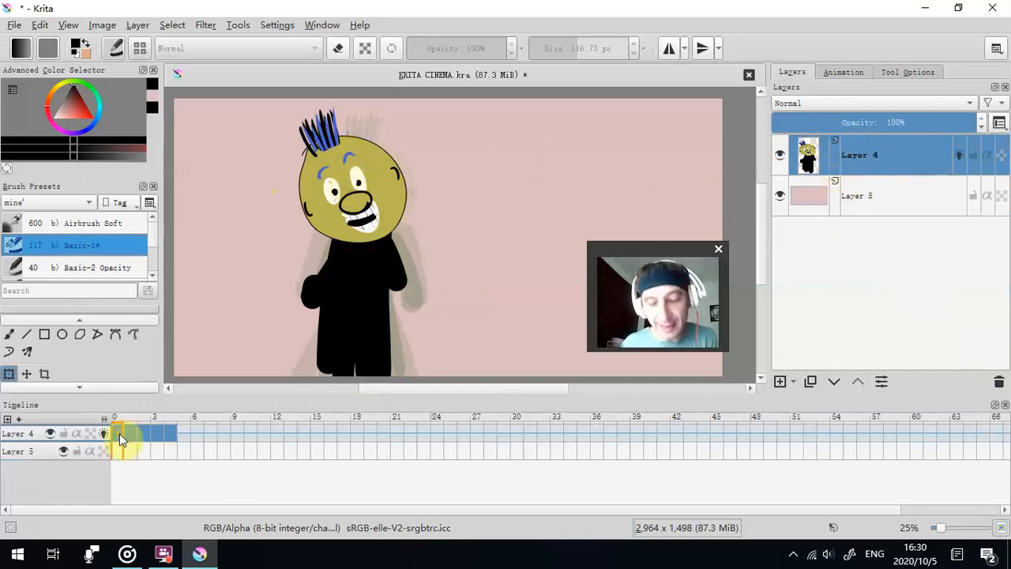
- Duplicate Layer 4 and move the copied figure in frame 0 sideways so it stands to the right of the original
mouse_move(175, 439)
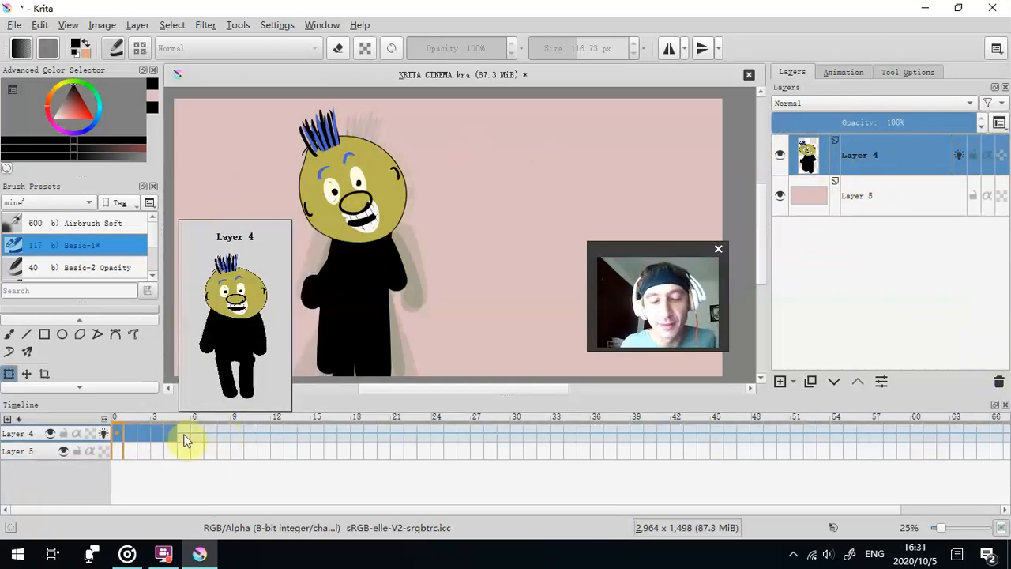
mouse_move(831, 179)
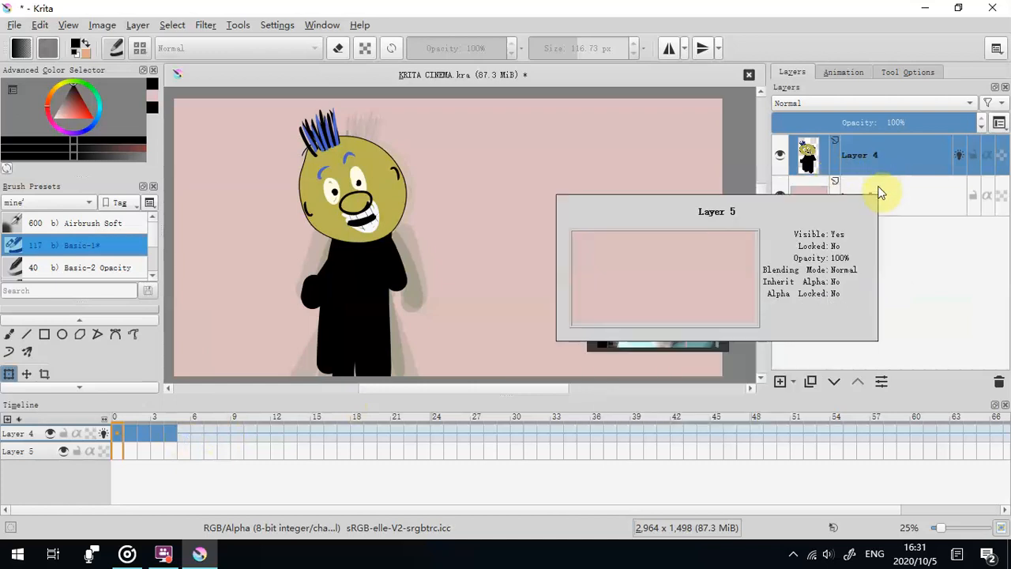
mouse_move(882, 205)
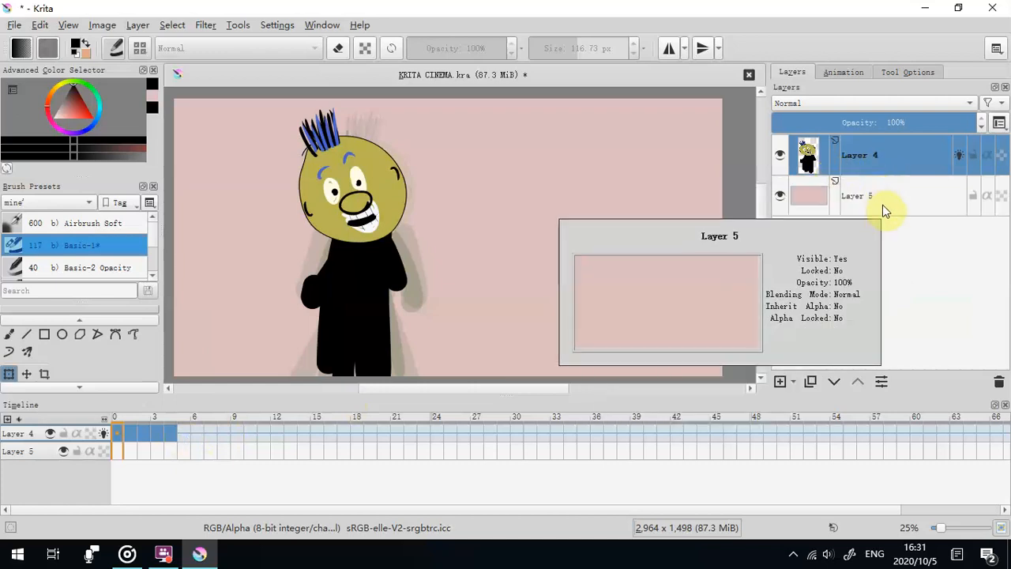
left_click(810, 382)
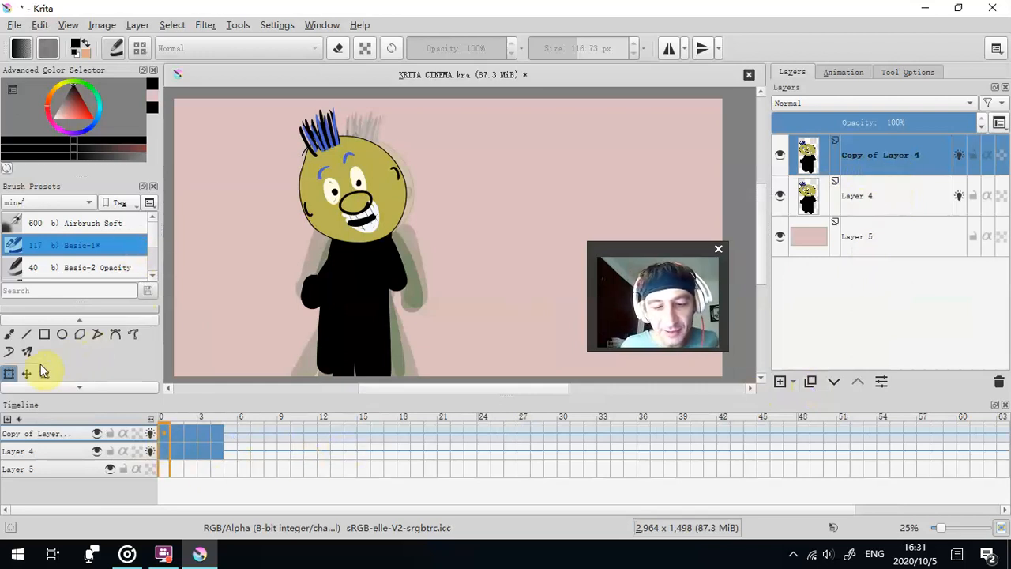
left_click_drag(309, 313, 476, 310)
- In frames 1 to 4 of Copy of Layer 4, move the figure to the right to line up with its frame 0 position
left_click(181, 440)
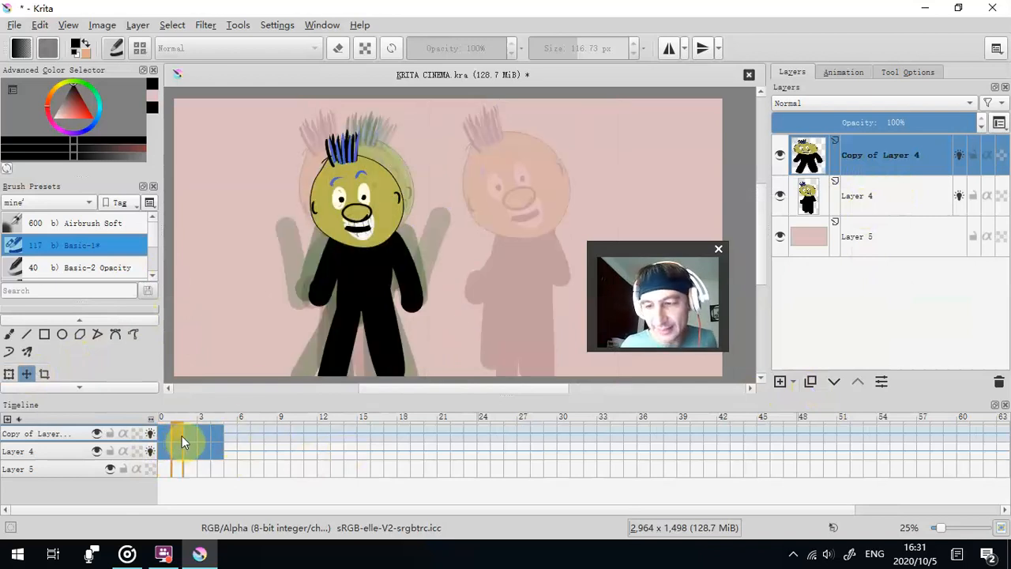
left_click_drag(300, 327, 464, 320)
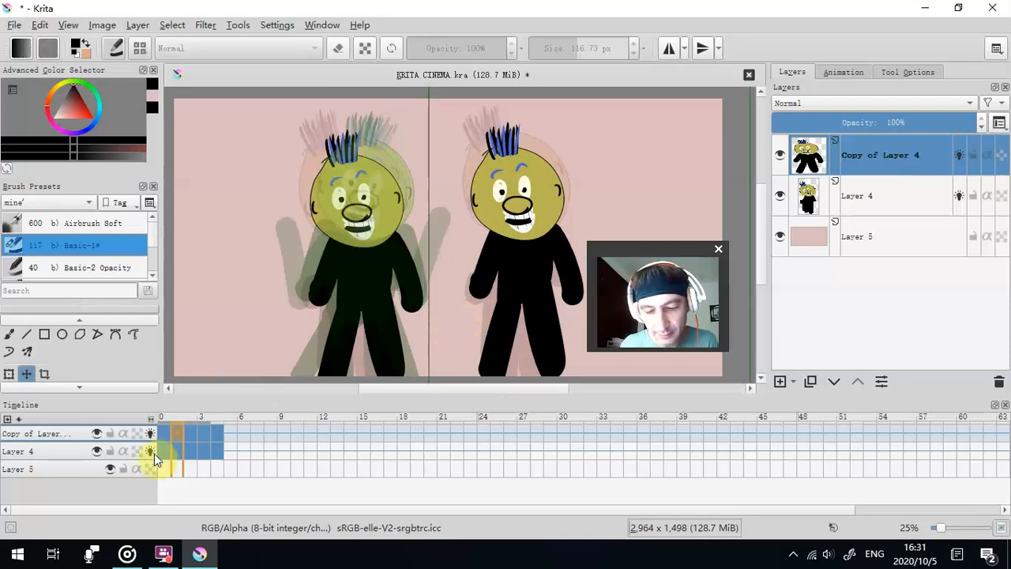
left_click(191, 441)
left_click_drag(309, 332, 445, 334)
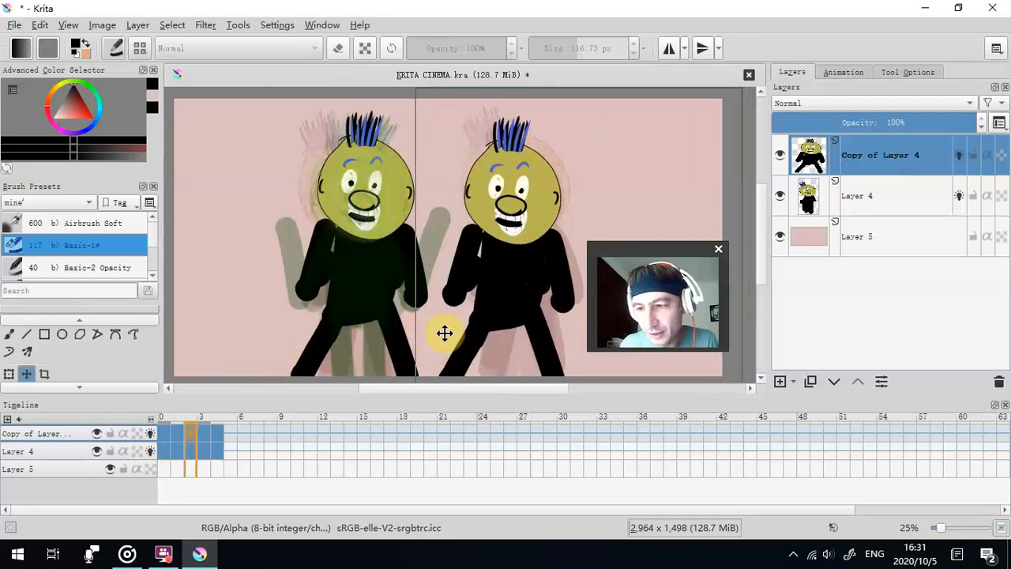
left_click(204, 441)
left_click_drag(295, 343, 459, 332)
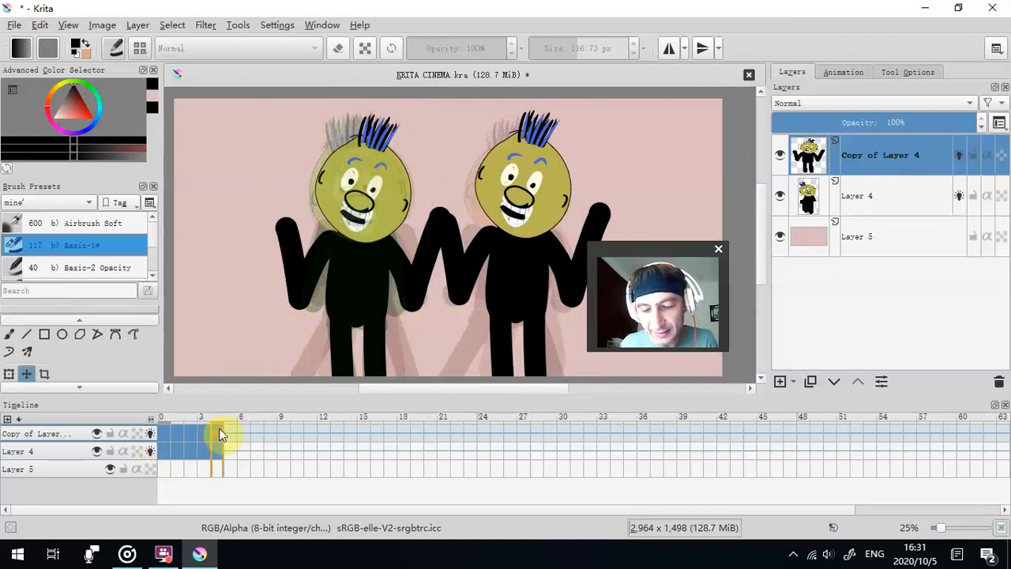
left_click(216, 433)
left_click_drag(376, 335, 485, 332)
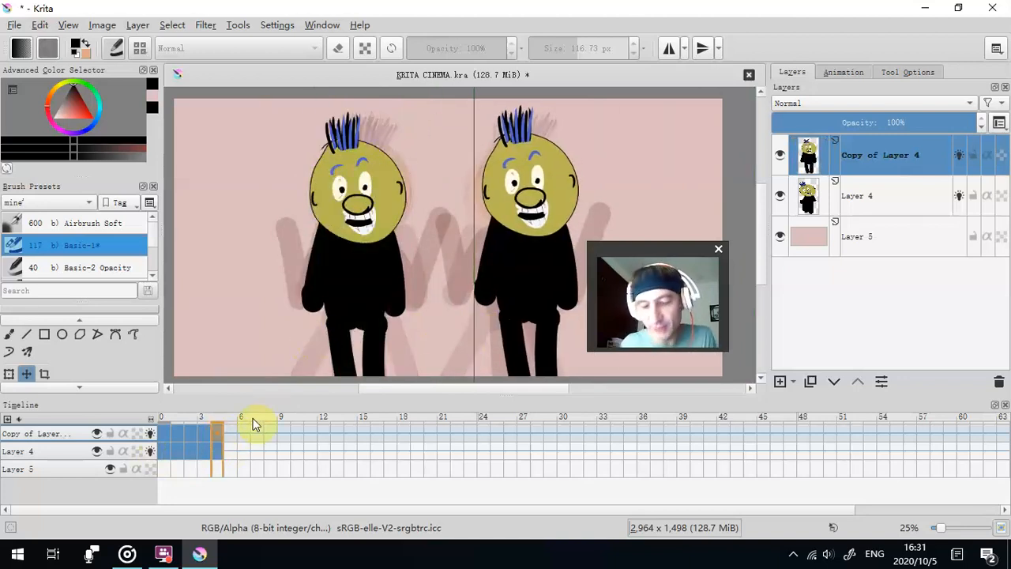
- Play the two-figure animation from frame 0, stop it, and return to the layer list
left_click(164, 445)
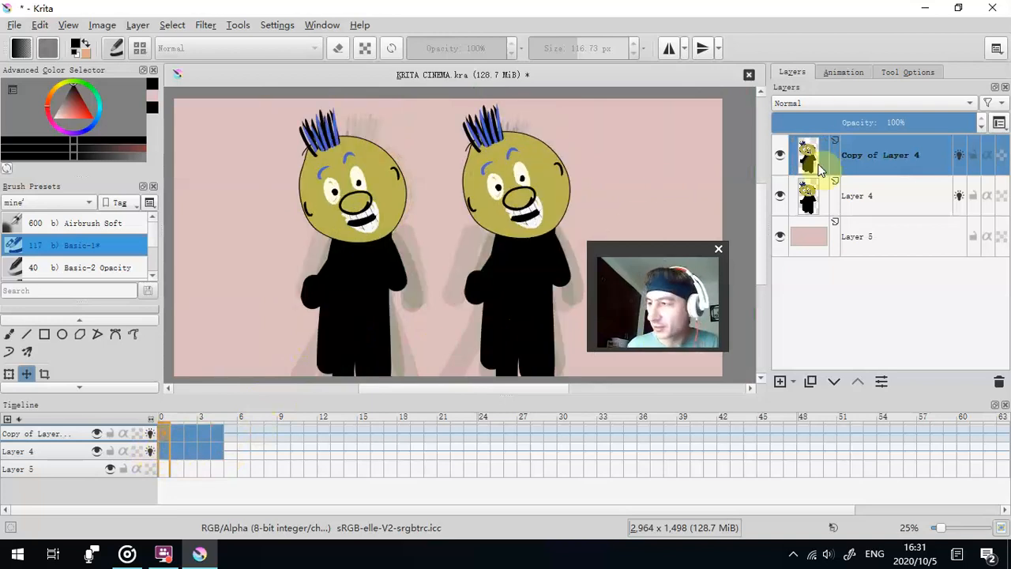
left_click(842, 72)
left_click(888, 254)
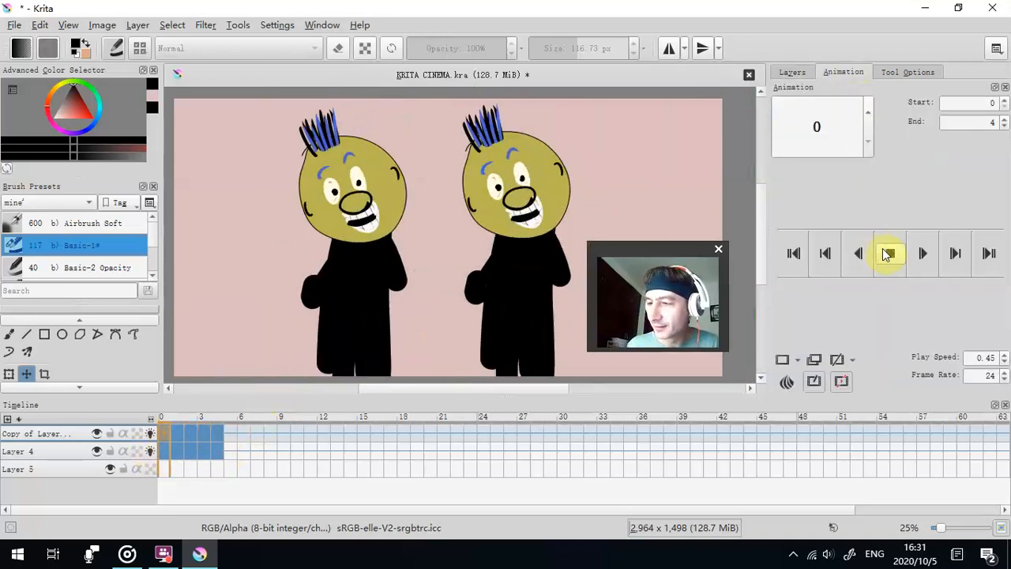
left_click_drag(658, 251, 130, 180)
left_click(890, 253)
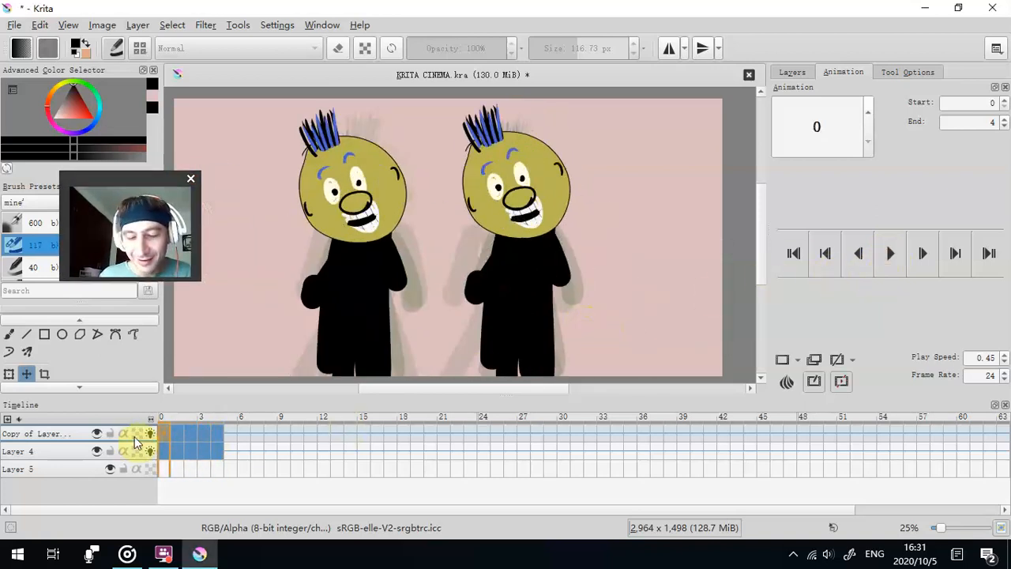
left_click(164, 433)
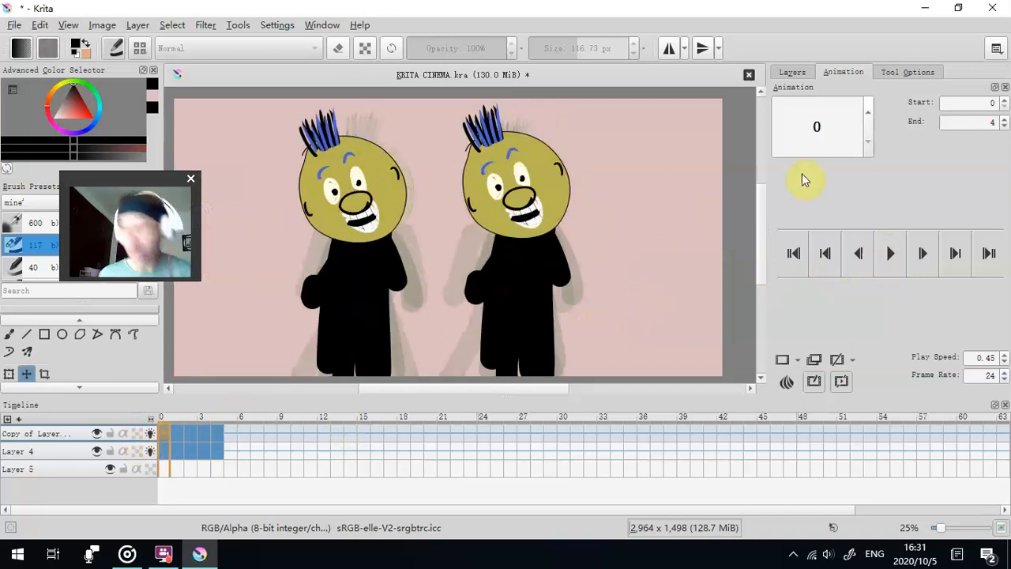
left_click(793, 72)
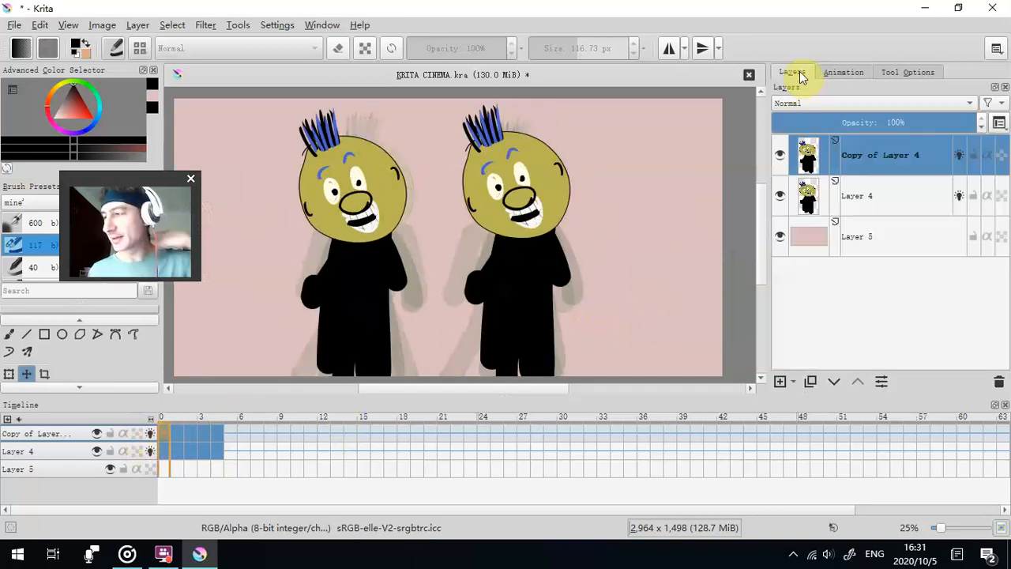
left_click(793, 381)
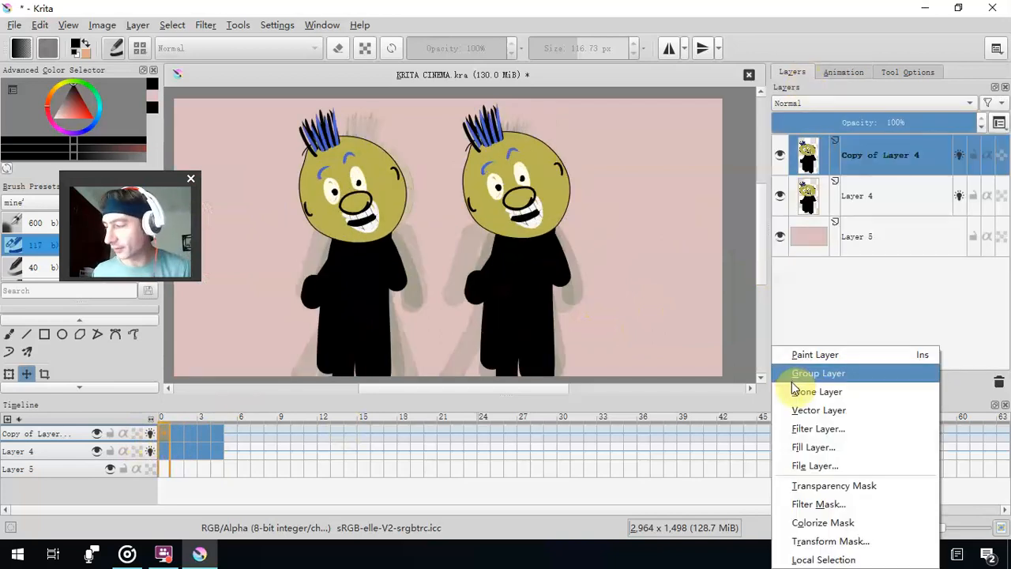
left_click(809, 428)
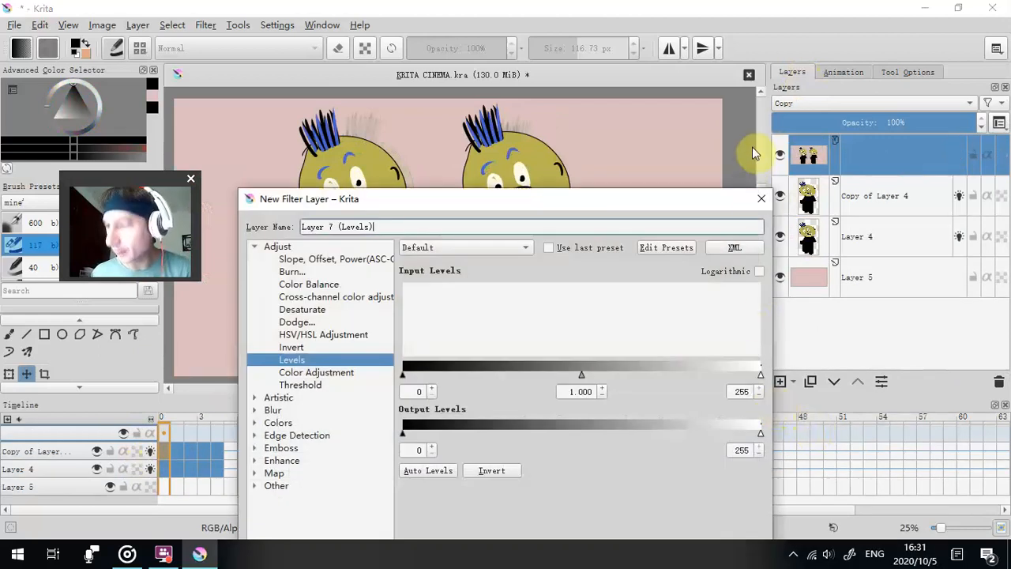
left_click(759, 200)
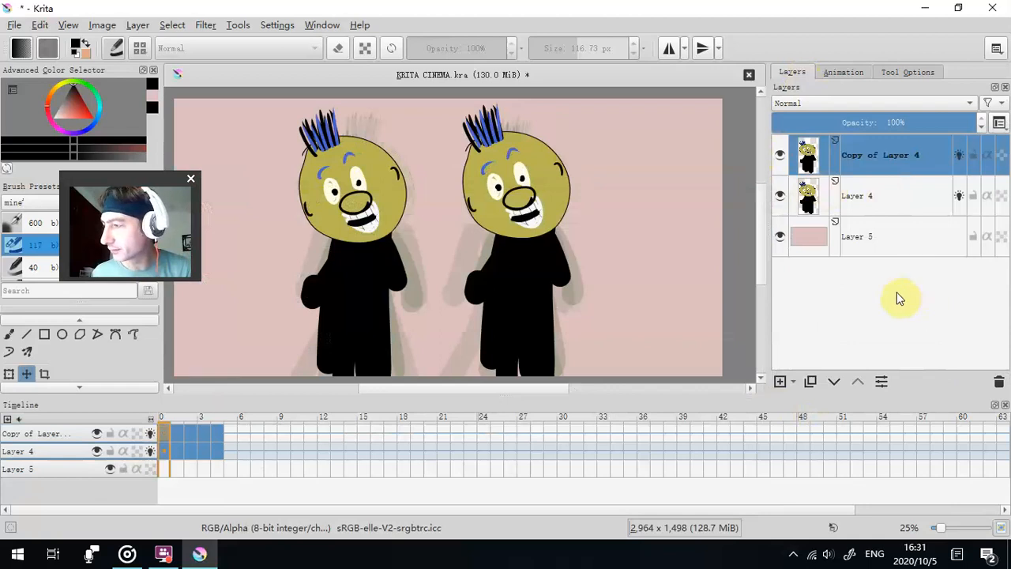
- Add a group layer above Copy of Layer 4 and move Copy of Layer 4 into it
left_click(793, 381)
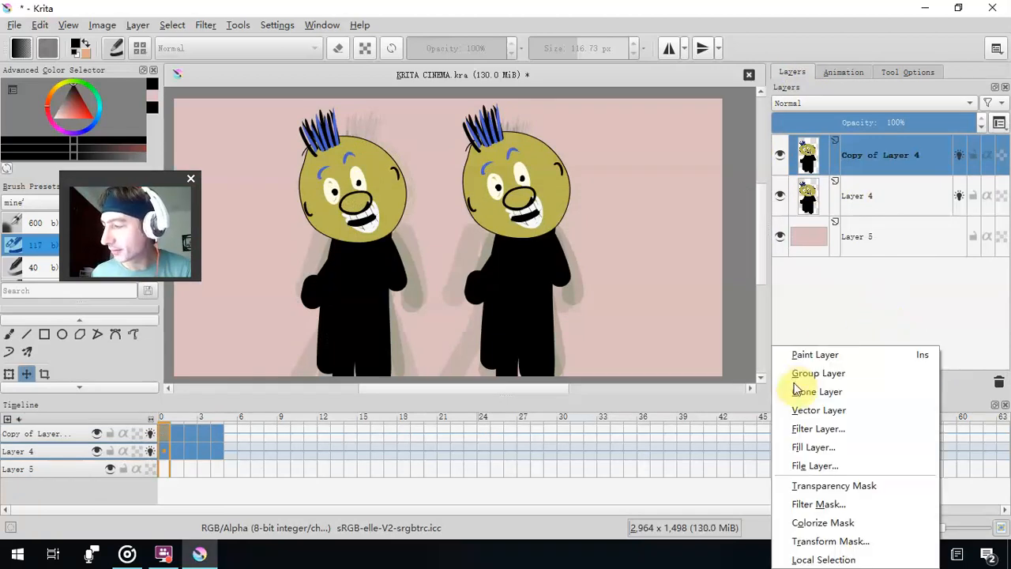
left_click(817, 355)
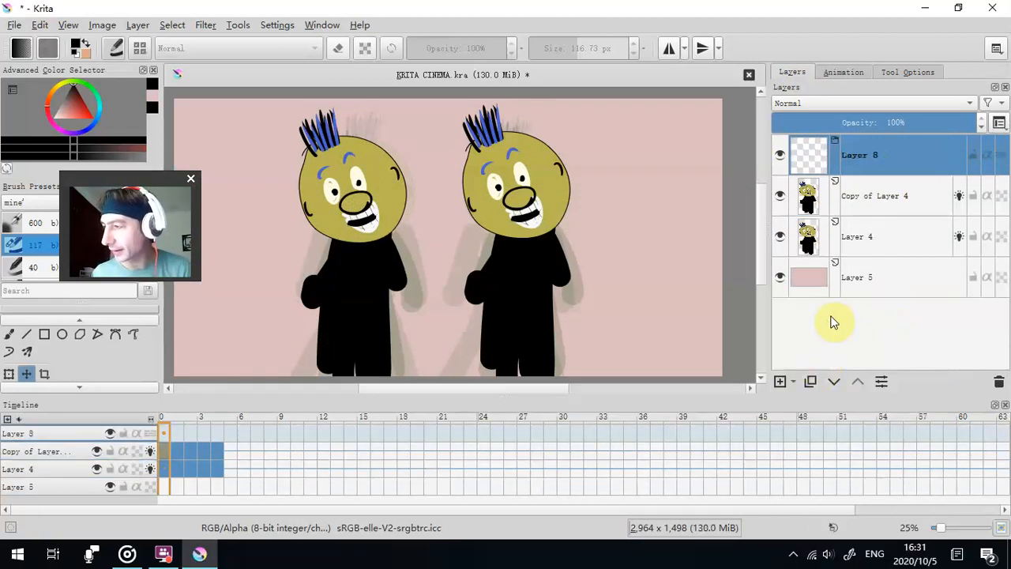
left_click(877, 200)
left_click_drag(882, 198, 857, 162)
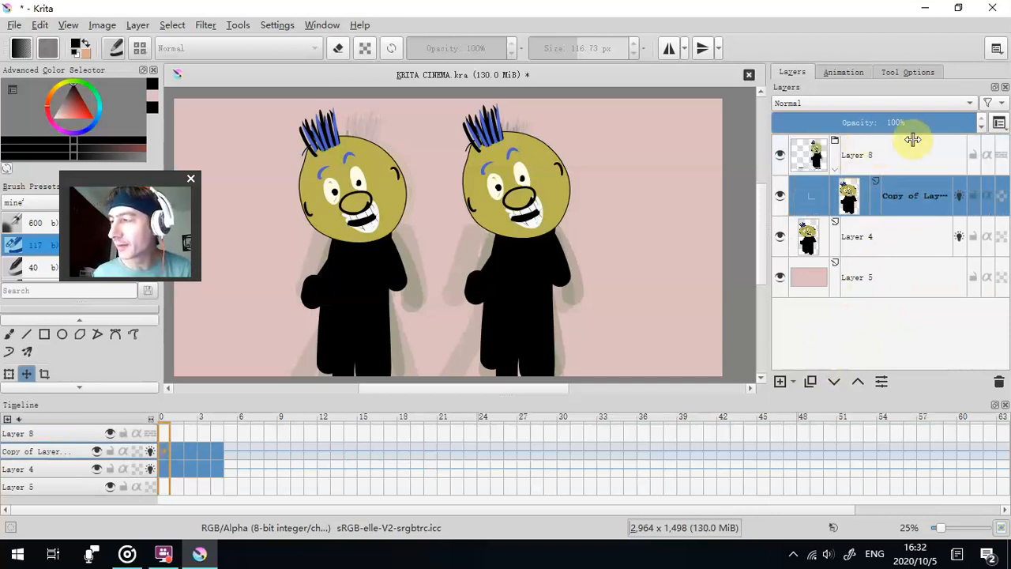
- Start a new filter layer above Copy of Layer 4 inside the new group
left_click(798, 382)
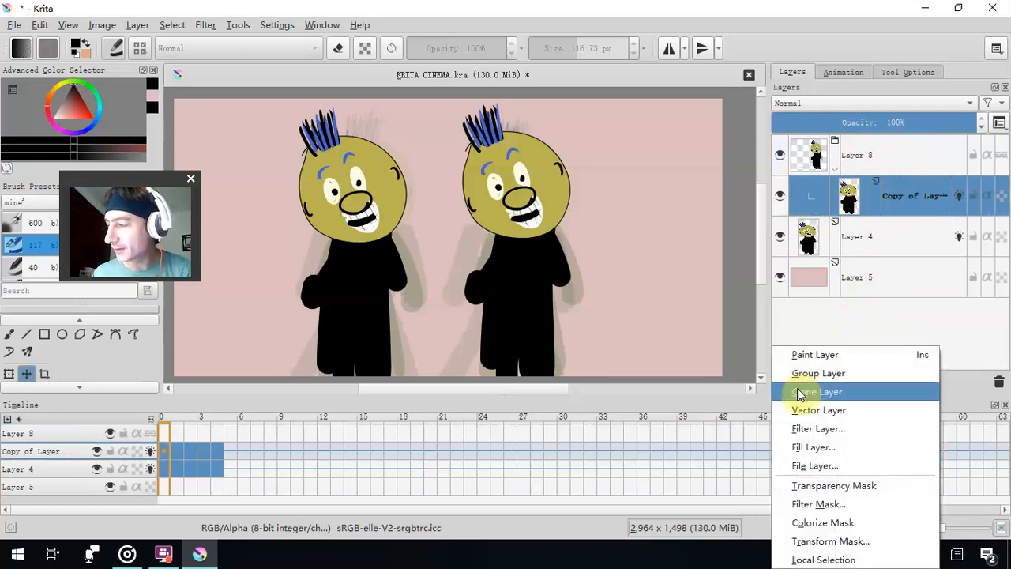
left_click(804, 443)
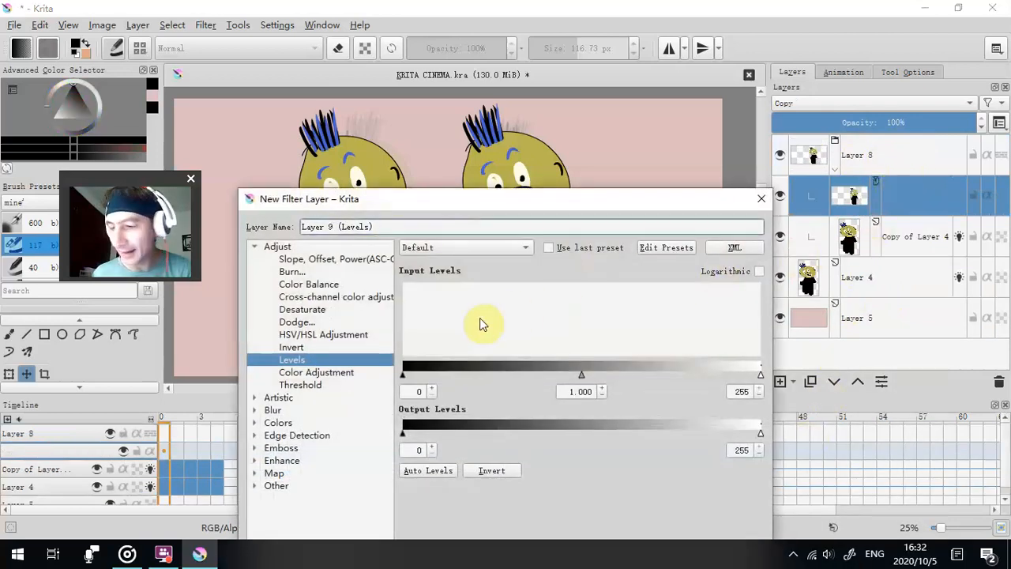
left_click_drag(500, 207, 524, 87)
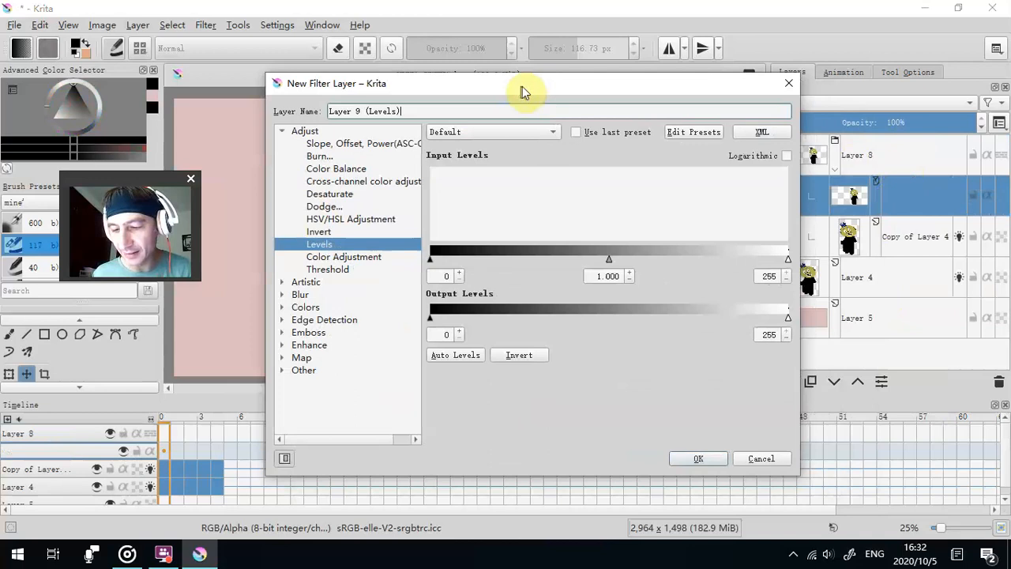
- Try the Color Adjustment filter with a curve point at input 153 and output 154
left_click(334, 258)
left_click_drag(612, 94, 268, 35)
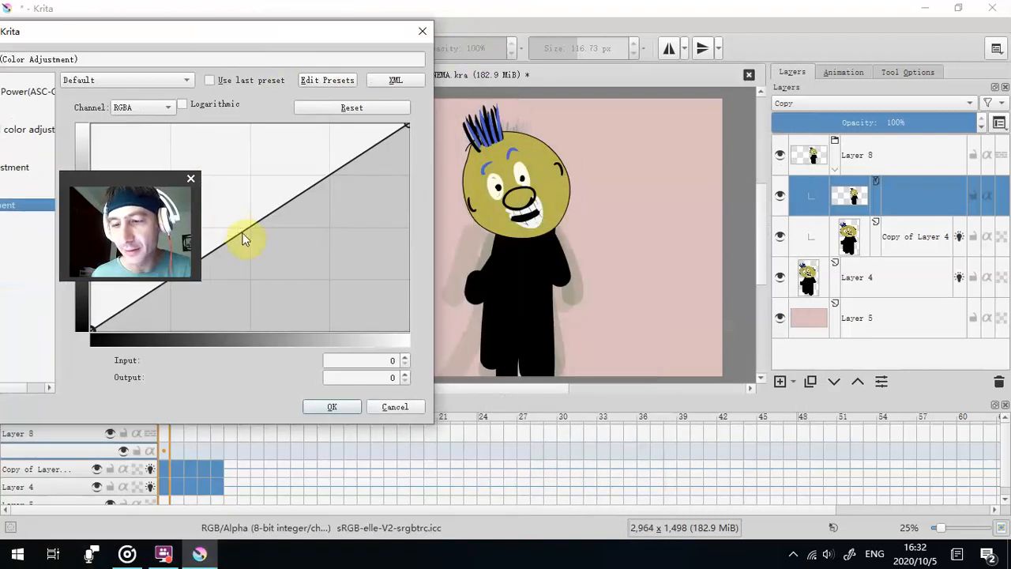
left_click_drag(244, 239, 281, 205)
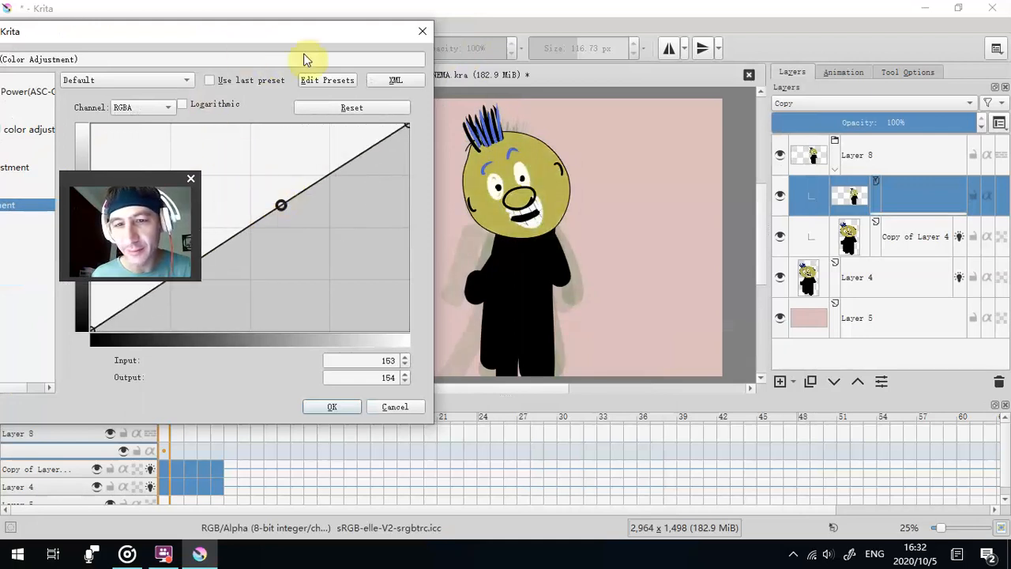
left_click_drag(287, 39, 450, 44)
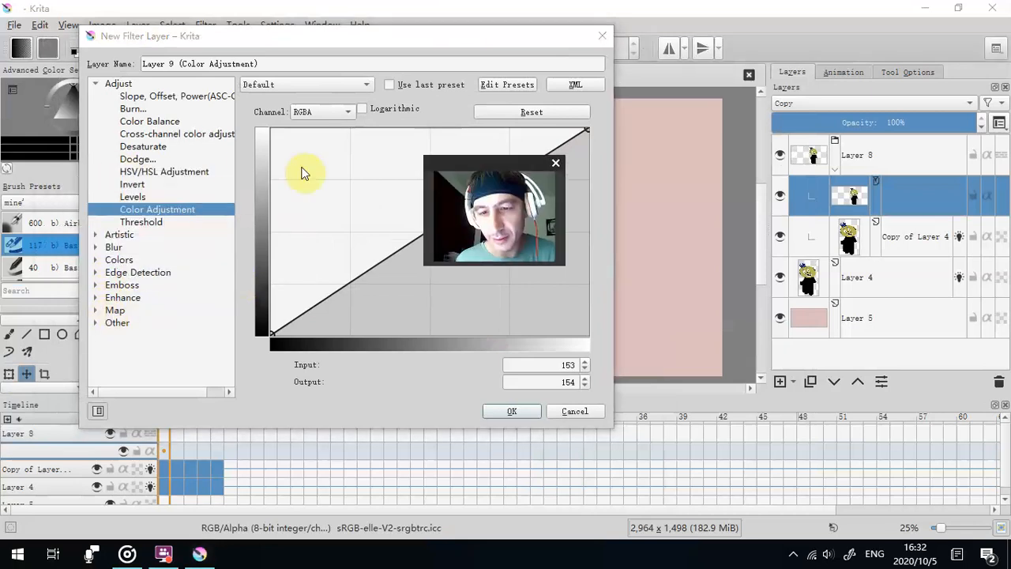
- Create the filter layer as Color Balance with Shadows Cyan-Red at -29 and Midtones Cyan-Red at 93
left_click(147, 159)
left_click(152, 148)
left_click(138, 134)
left_click(142, 122)
left_click_drag(457, 37, 251, 49)
left_click_drag(475, 170, 725, 331)
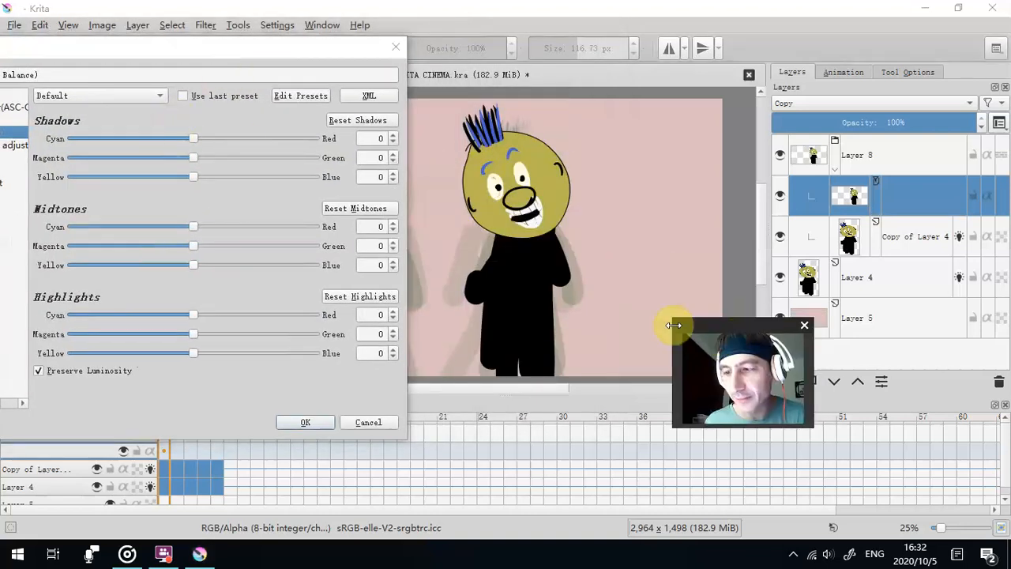
left_click_drag(193, 138, 158, 139)
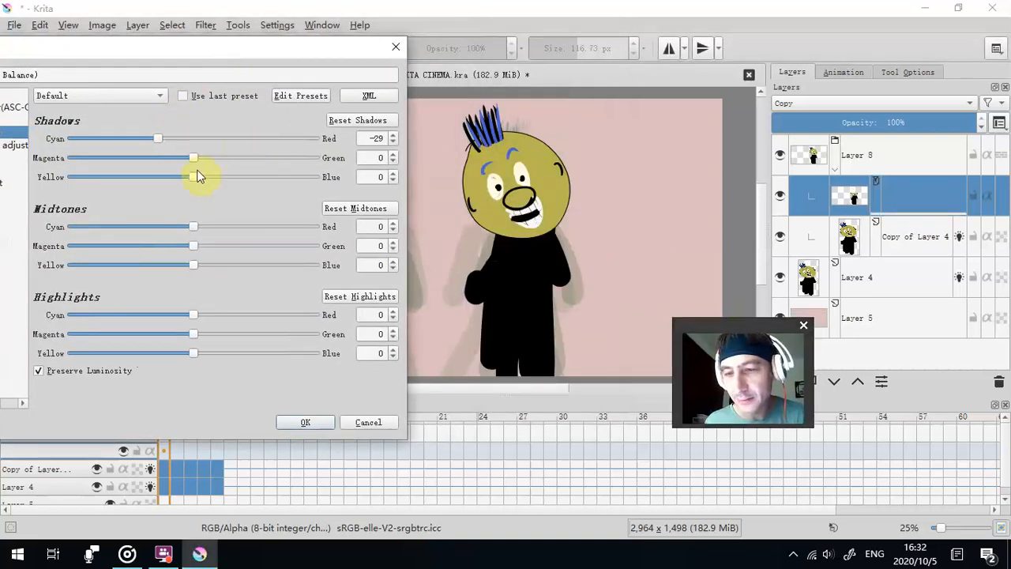
left_click_drag(193, 228, 303, 227)
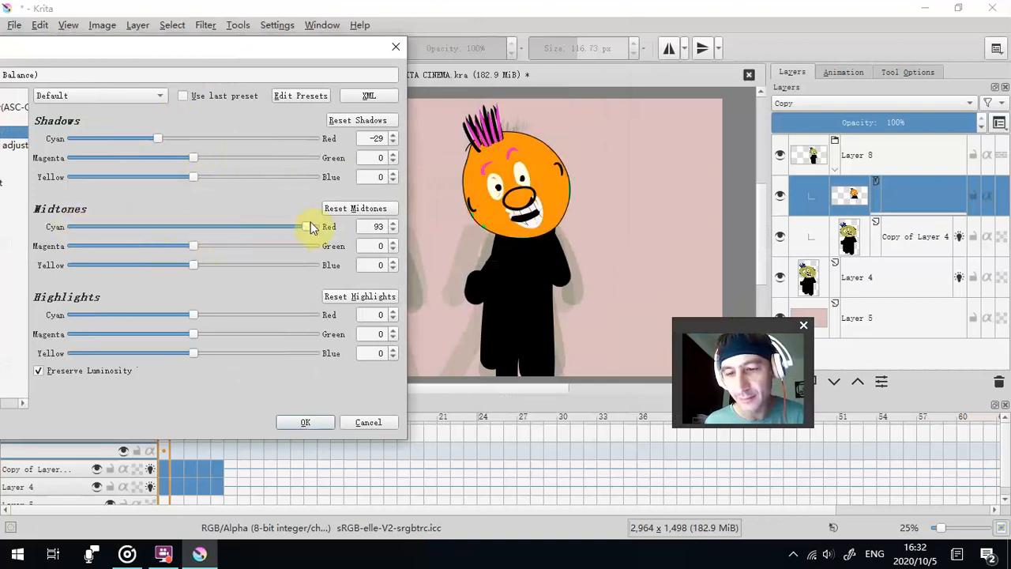
left_click(314, 421)
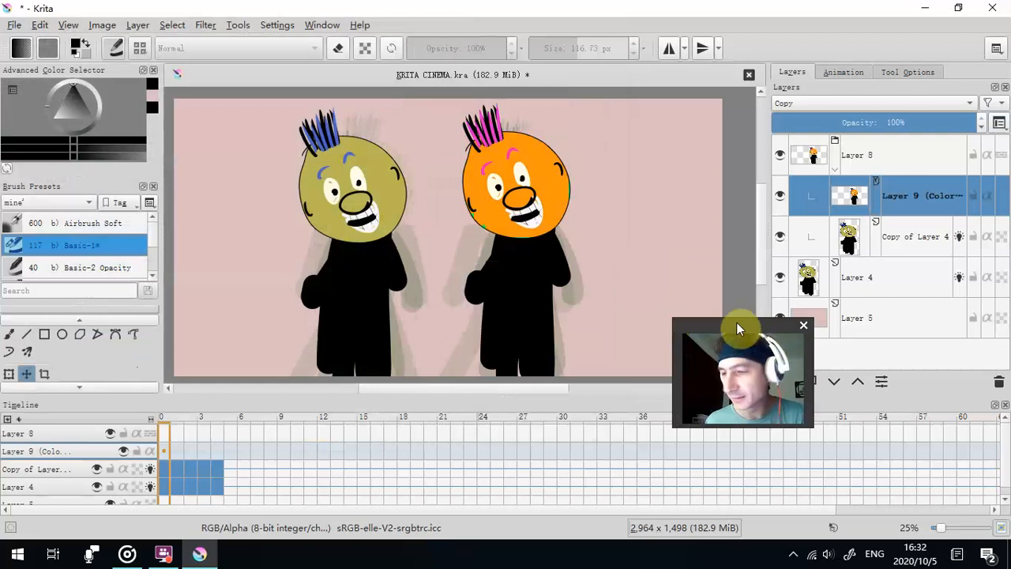
left_click_drag(738, 327, 110, 94)
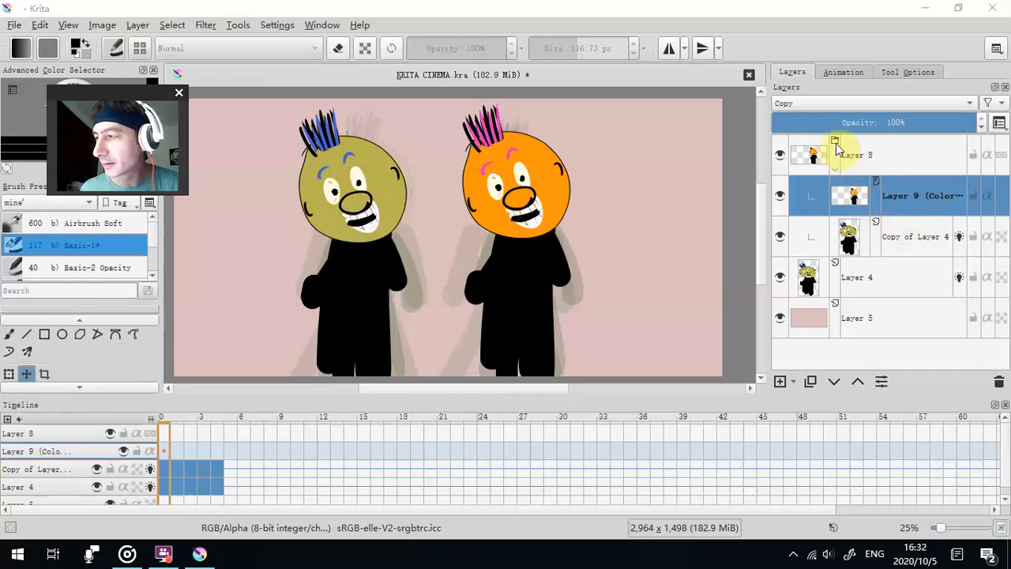
left_click(836, 145)
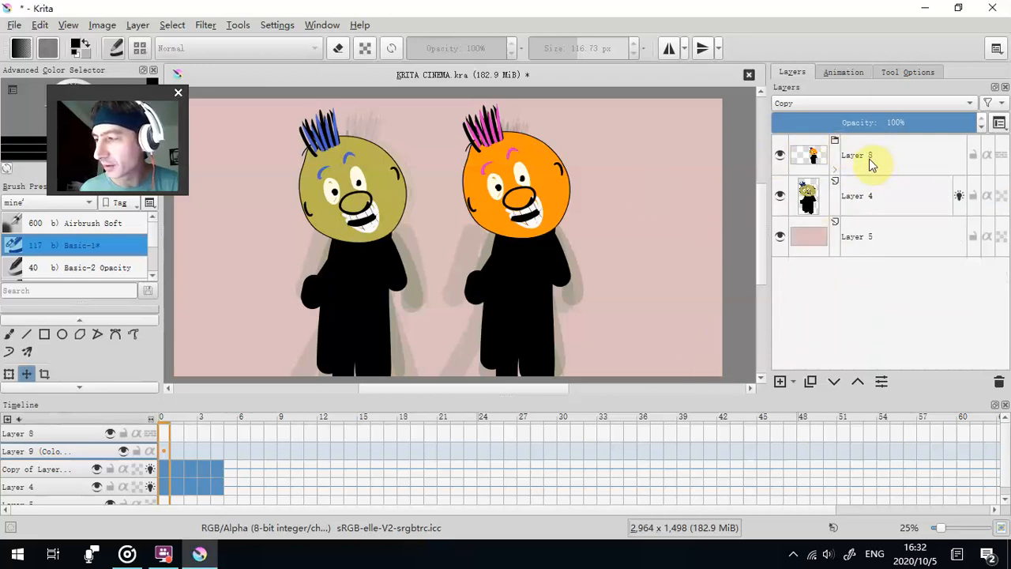
left_click(863, 195)
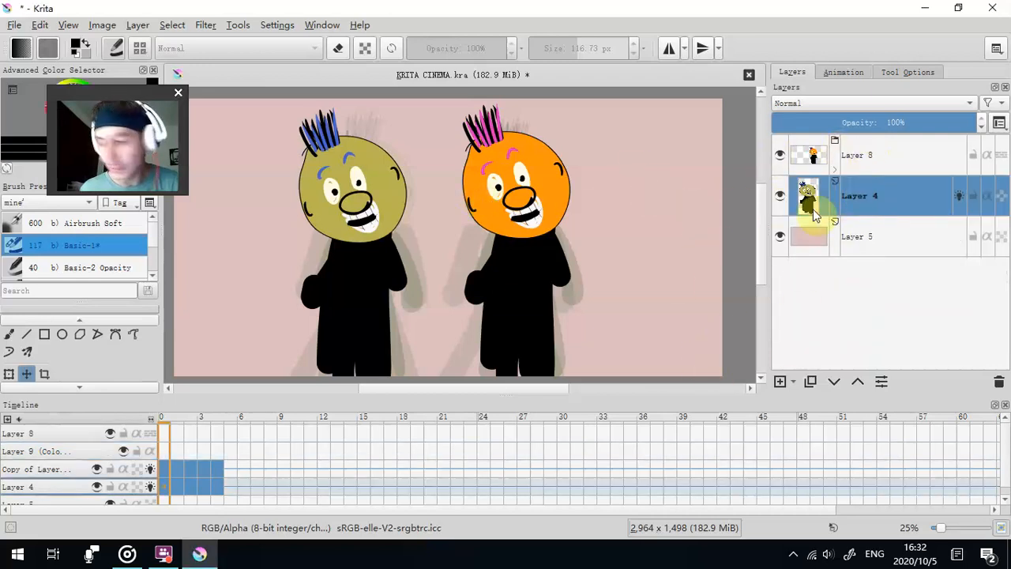
left_click(835, 168)
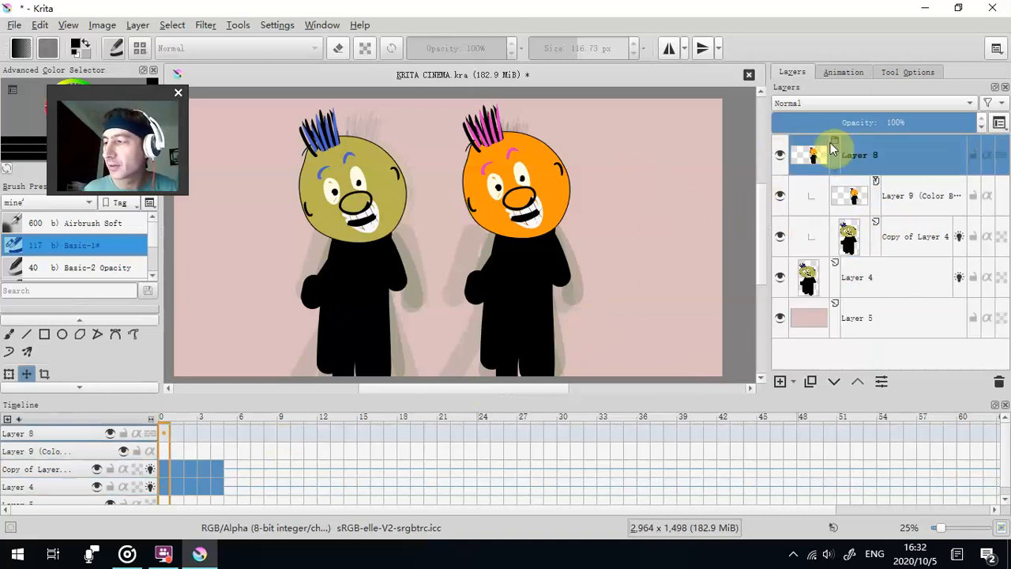
left_click(880, 197)
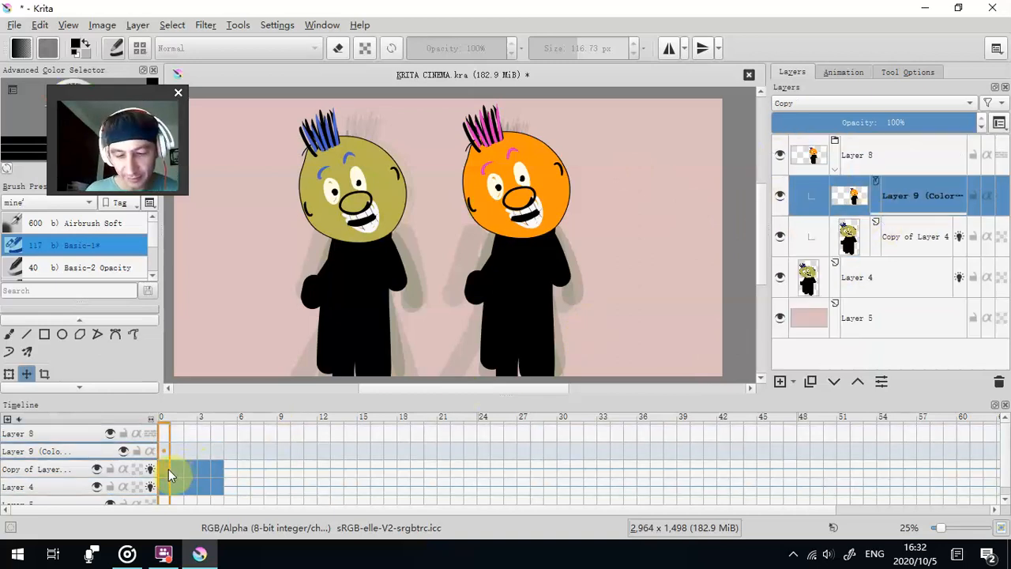
- Scale down the copied figure on Copy of Layer 4 in frame 0 with the Transform tool, keeping it beside the original
left_click(9, 373)
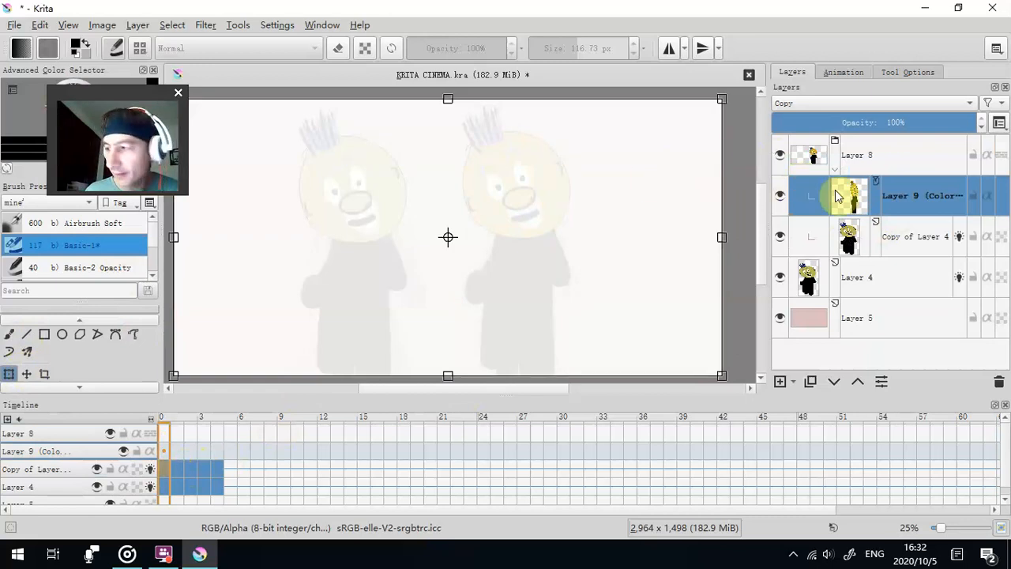
left_click(80, 472)
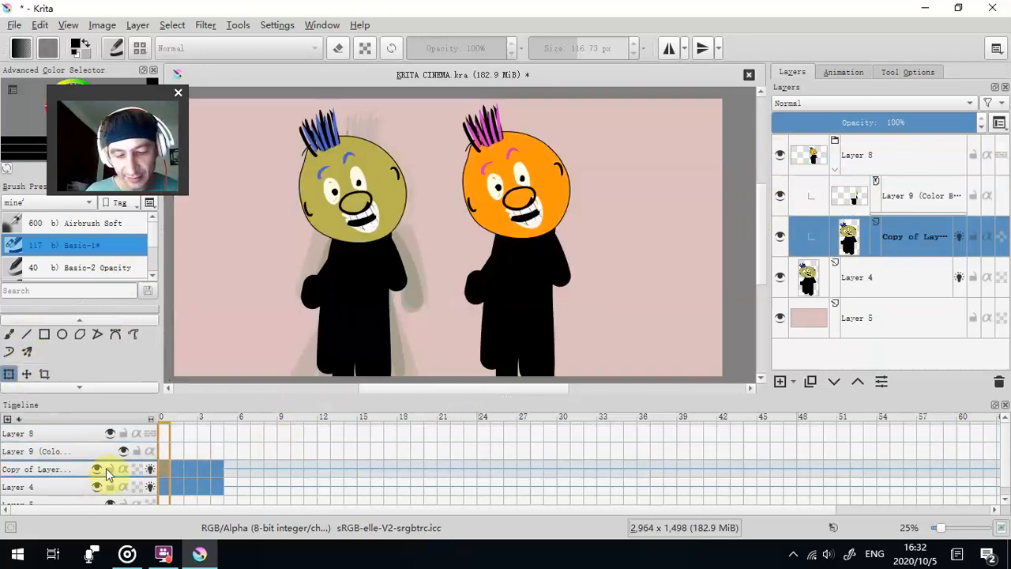
left_click(27, 352)
left_click(8, 375)
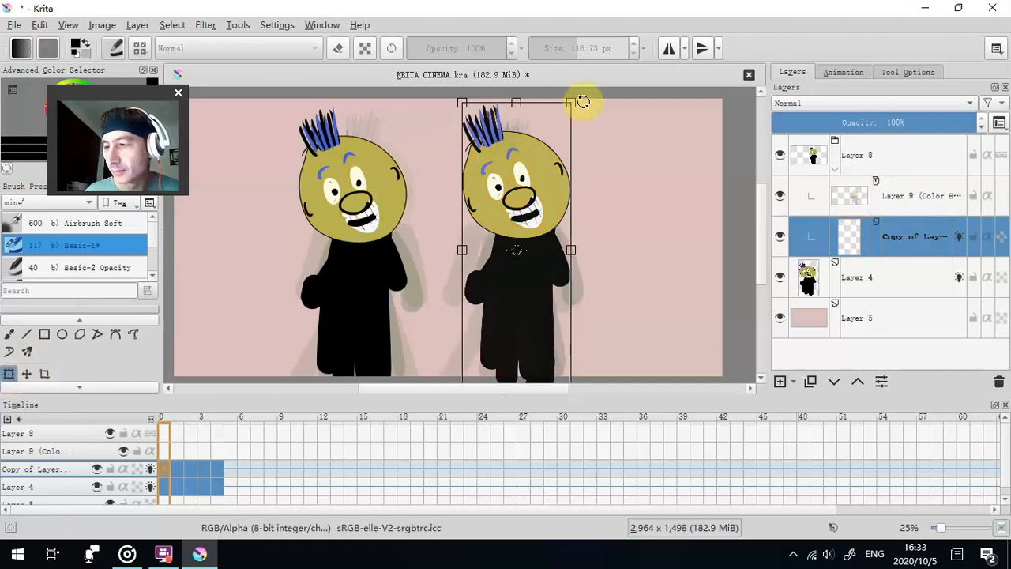
left_click_drag(574, 103, 534, 238)
- Shrink the copied figure in frame 1 of Copy of Layer 4 to about two thirds of its height
left_click(181, 466)
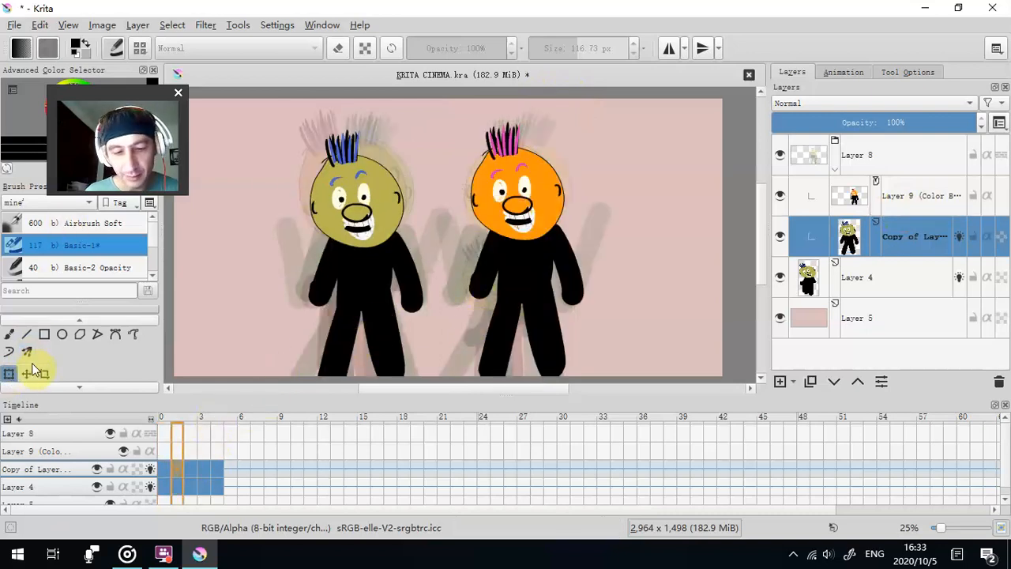
left_click(10, 373)
left_click_drag(582, 122, 567, 197)
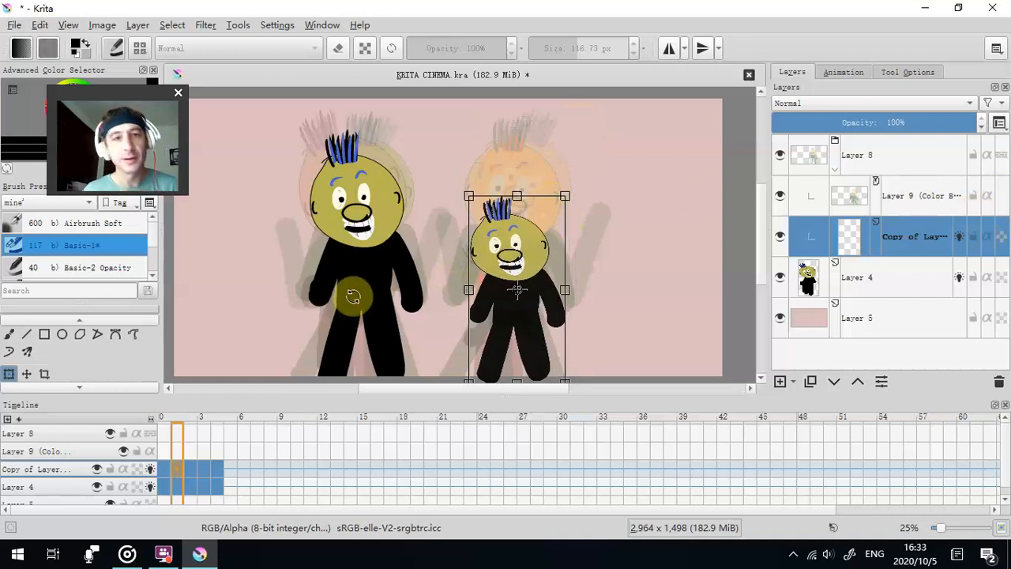
left_click_drag(562, 195, 564, 195)
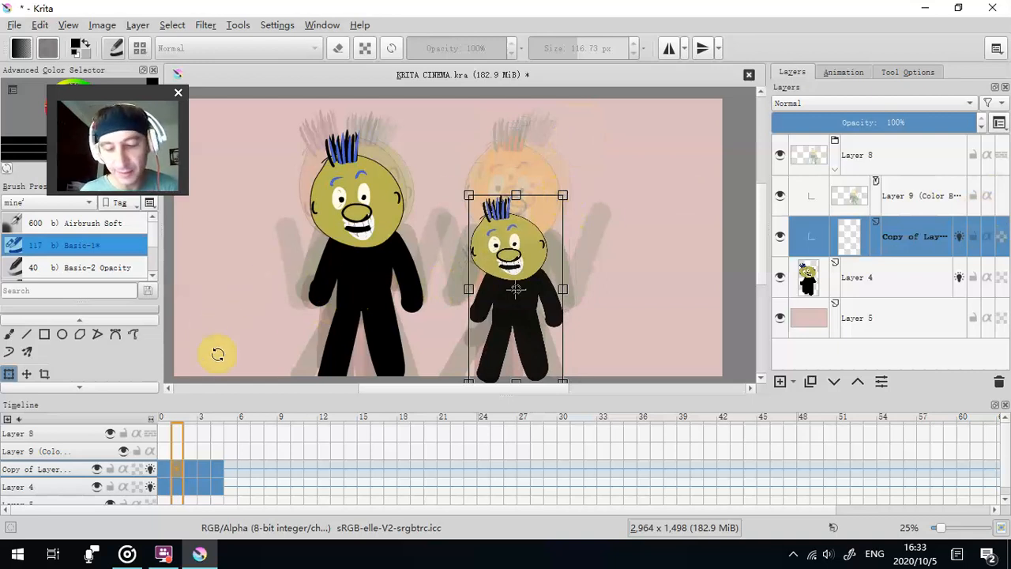
- Distort the copied figure in frame 2 with the Transform tool, stretching the head taller and shortening the body
left_click(192, 468)
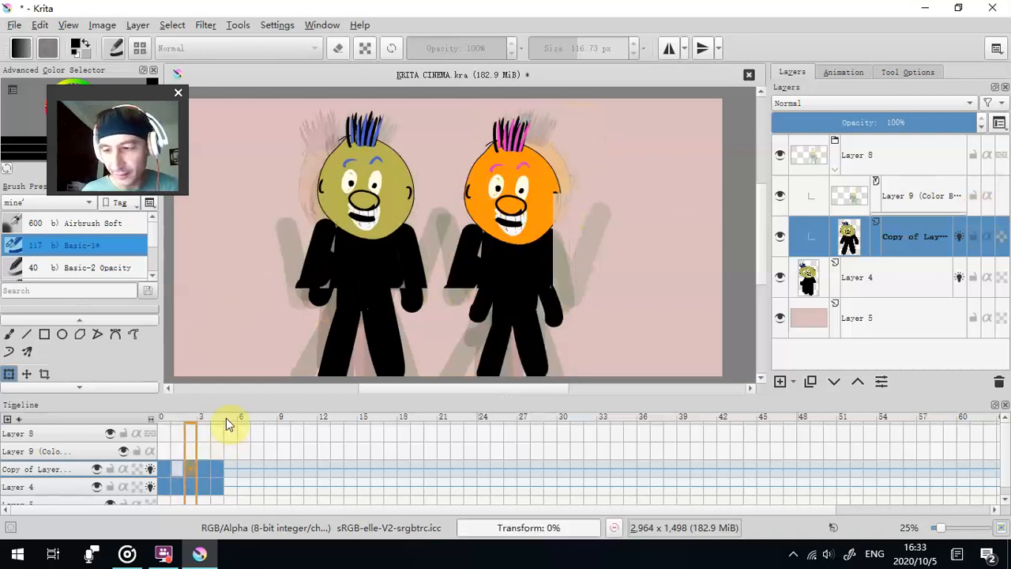
left_click(9, 375)
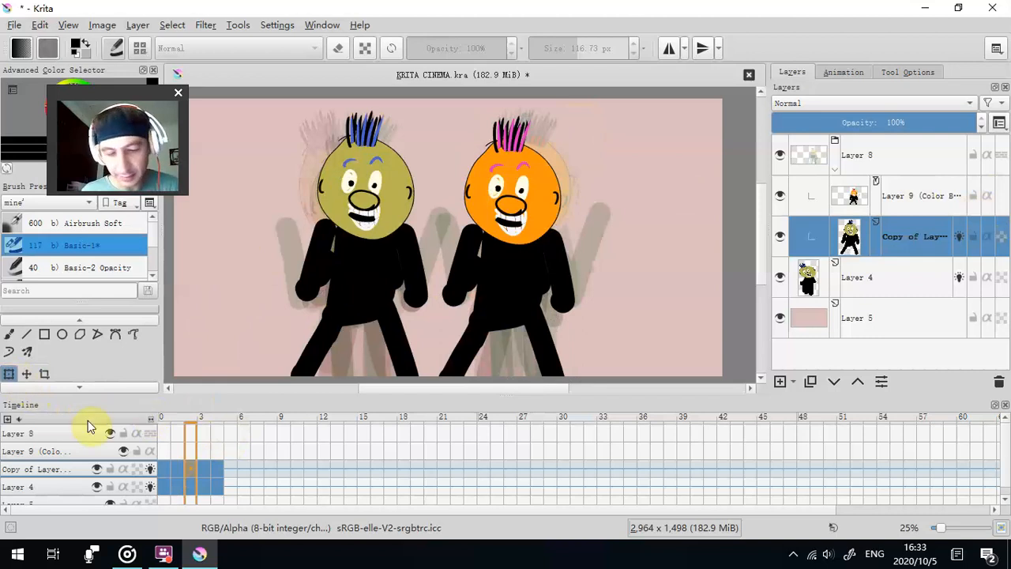
left_click(8, 375)
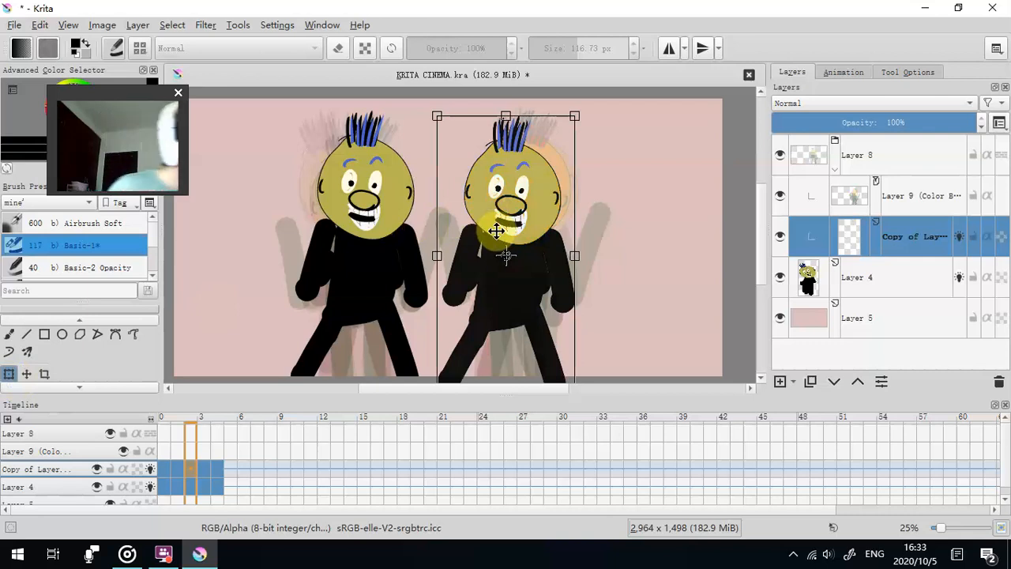
left_click_drag(496, 231, 513, 252)
- Skew the copied figure in frame 3 in perspective, making its raised arm farther from the original figure smaller, and apply the transform
left_click(207, 470)
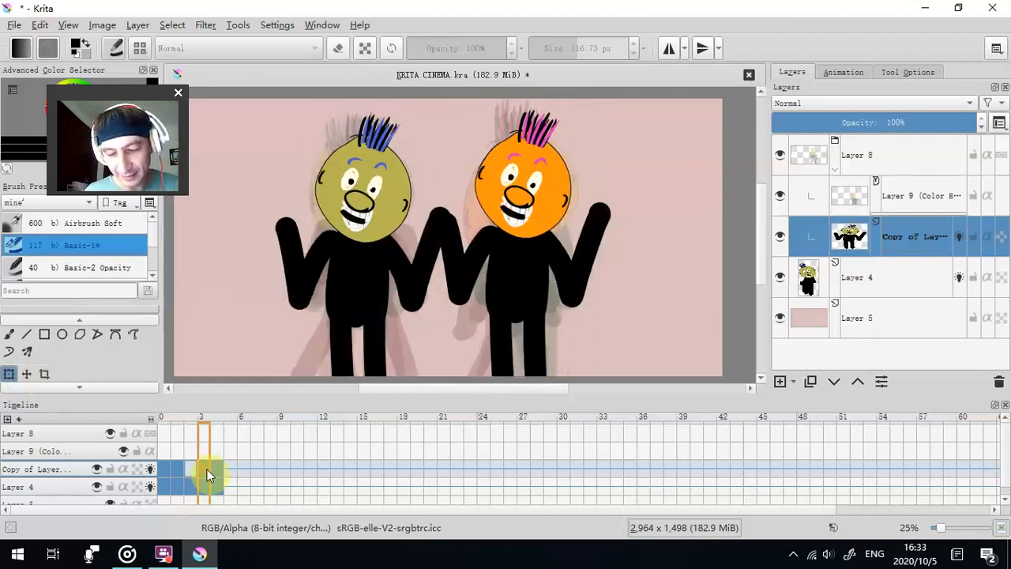
left_click(191, 470)
left_click(206, 470)
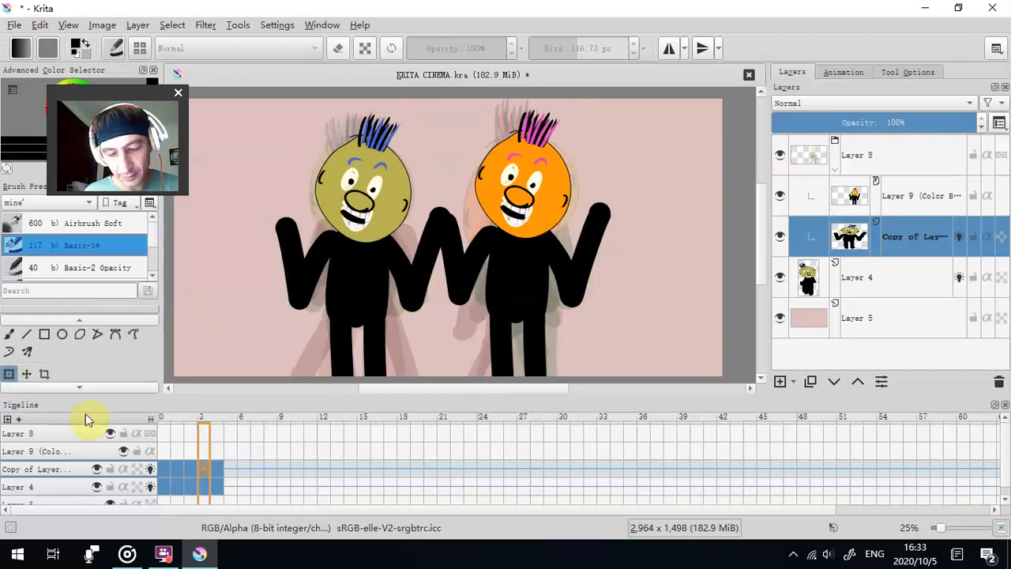
left_click(9, 375)
mouse_move(552, 302)
left_mouse_down()
mouse_move(527, 305)
mouse_move(564, 287)
left_mouse_up()
left_click_drag(580, 163, 580, 195)
mouse_move(510, 260)
left_mouse_down()
mouse_move(507, 279)
mouse_move(508, 256)
left_mouse_up()
left_click_drag(512, 315, 517, 347)
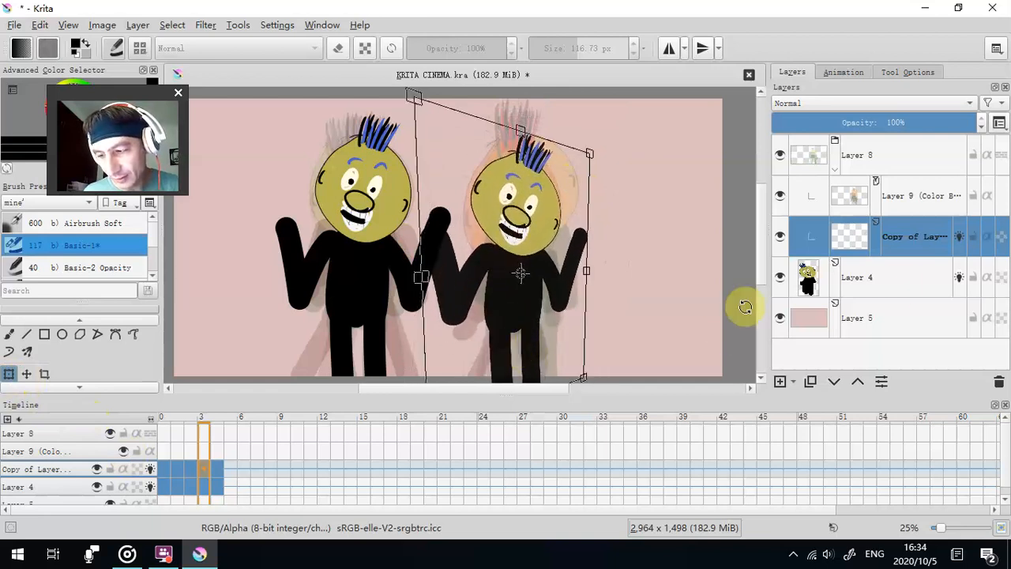
left_click(895, 239)
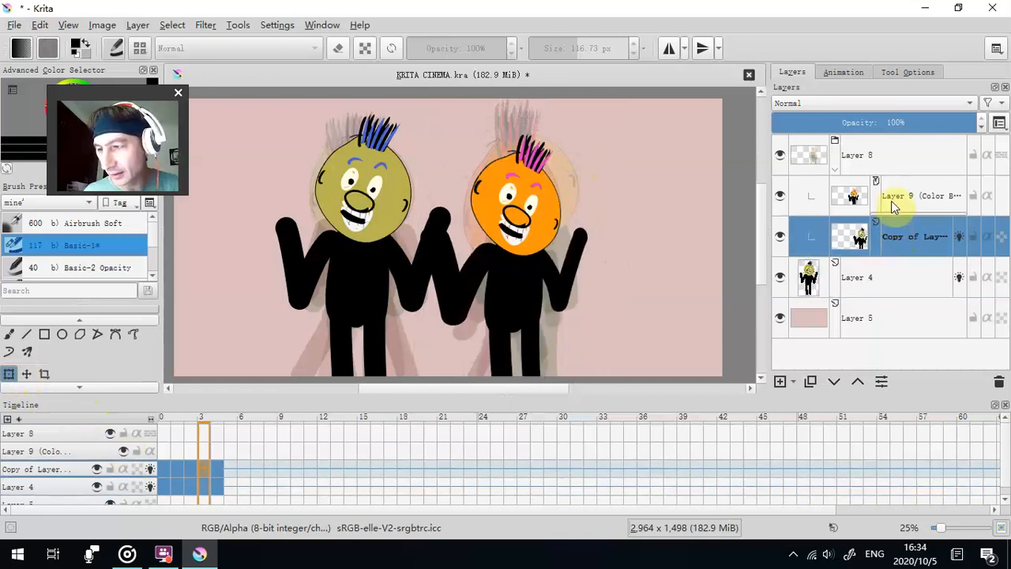
- Shrink the copied figure in frame 4 of Copy of Layer 4 and shift it slightly toward the original figure
left_click(892, 207)
key(".")
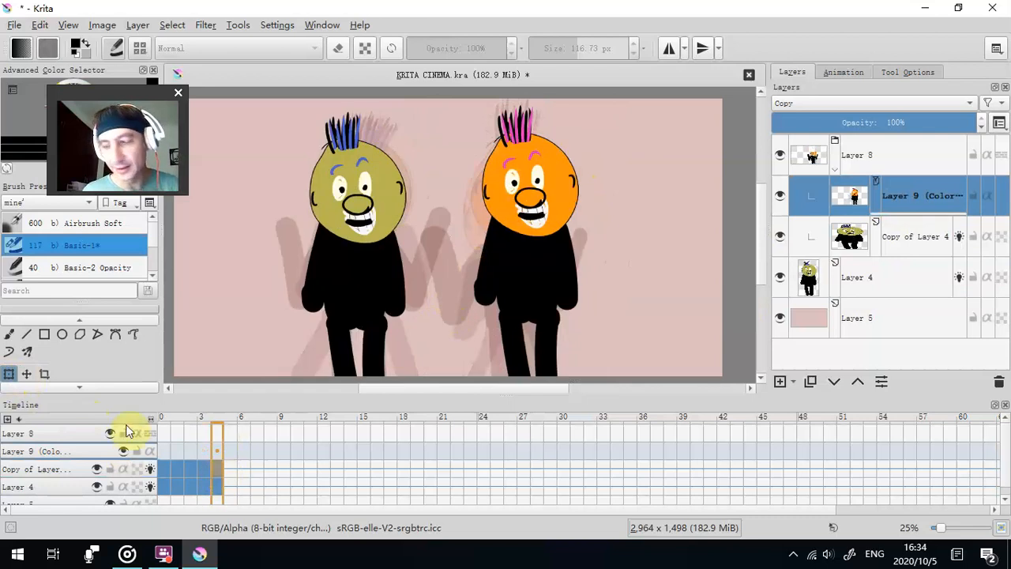
left_click(167, 471)
left_click(219, 470)
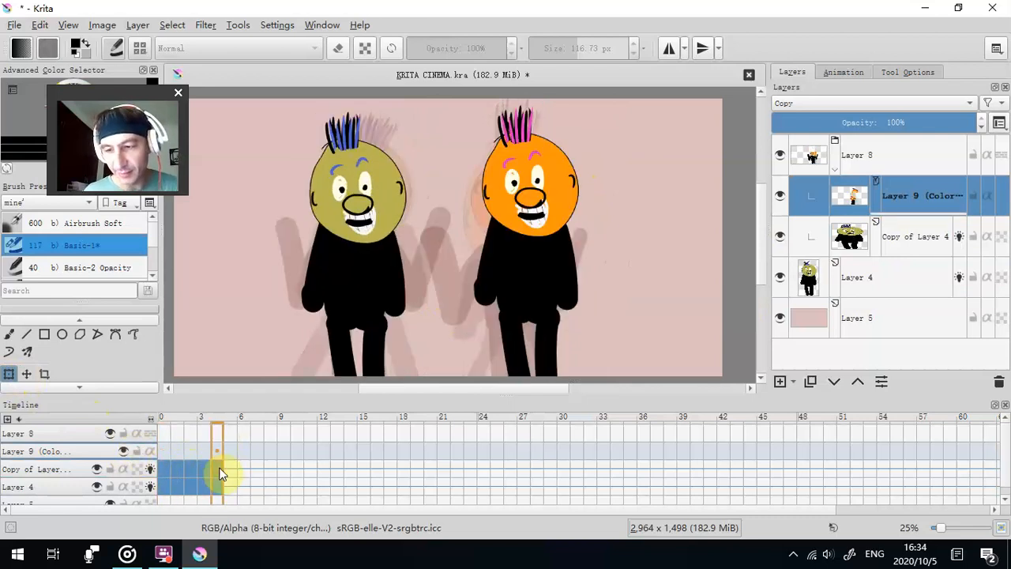
left_click(10, 374)
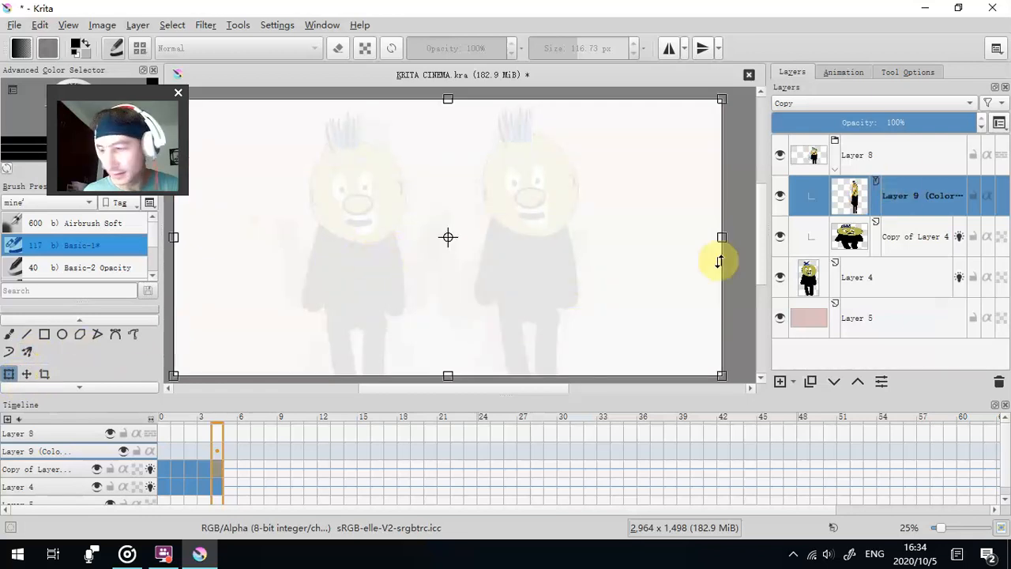
left_click(920, 241)
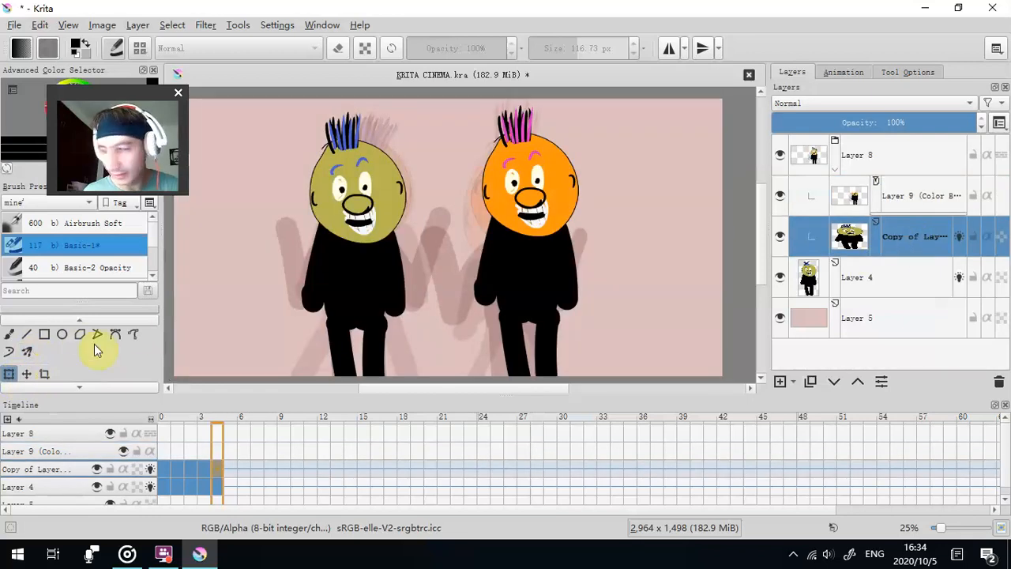
left_click(10, 374)
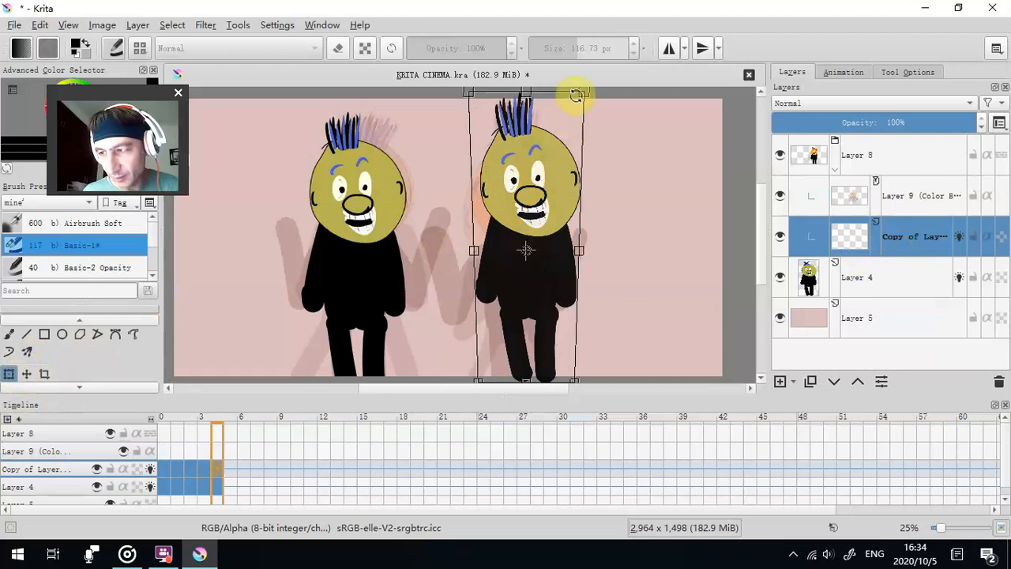
left_click_drag(583, 93, 548, 218)
mouse_move(523, 277)
left_mouse_down()
mouse_move(606, 260)
mouse_move(525, 270)
left_mouse_up()
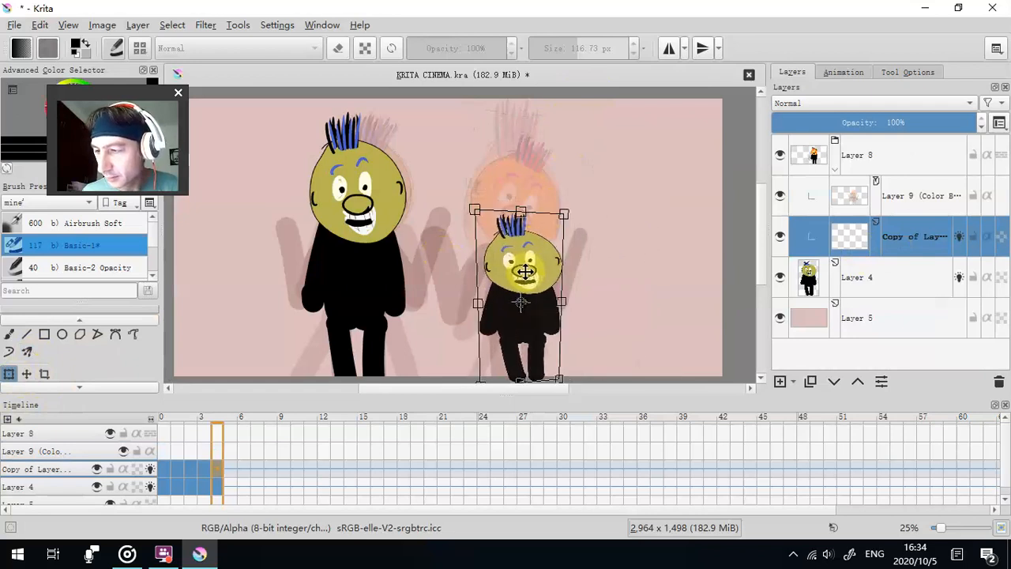
left_click_drag(501, 309, 520, 306)
key("Return")
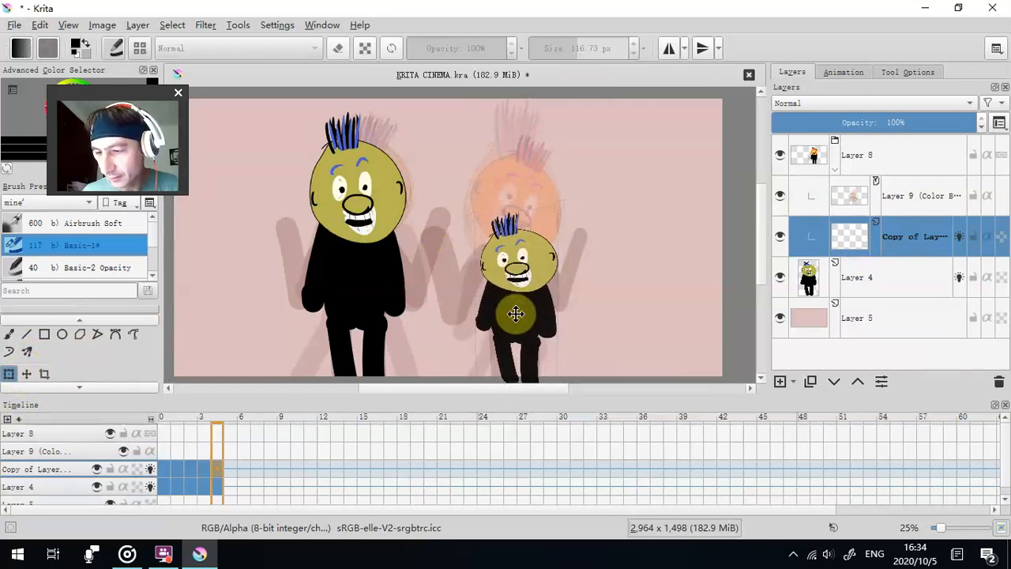
- Compare frame 4 with Copy of Layer 4 hidden and shown, and with its onion skins off and on
left_click(876, 277)
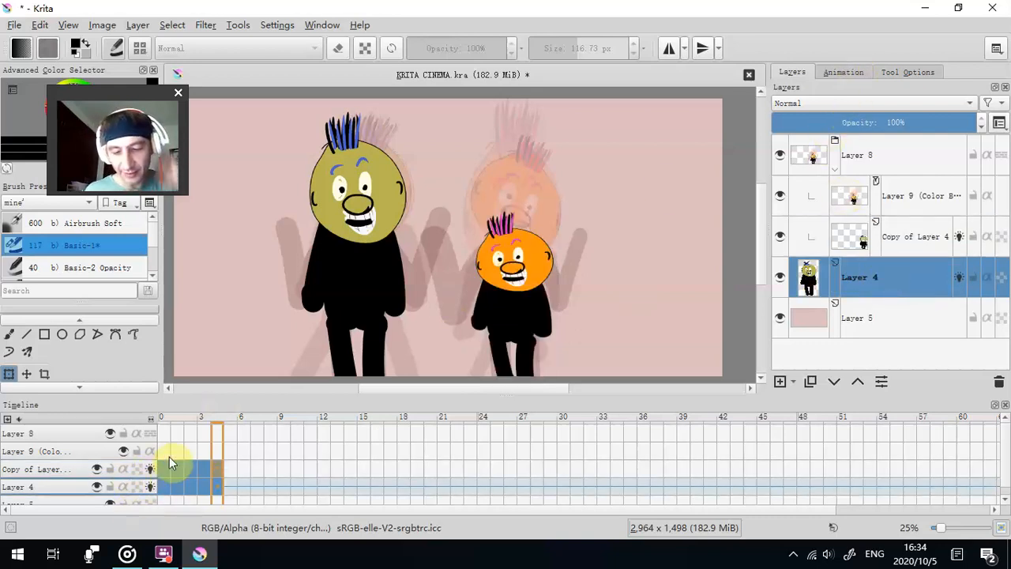
left_click(97, 469)
left_click(98, 469)
left_click(98, 470)
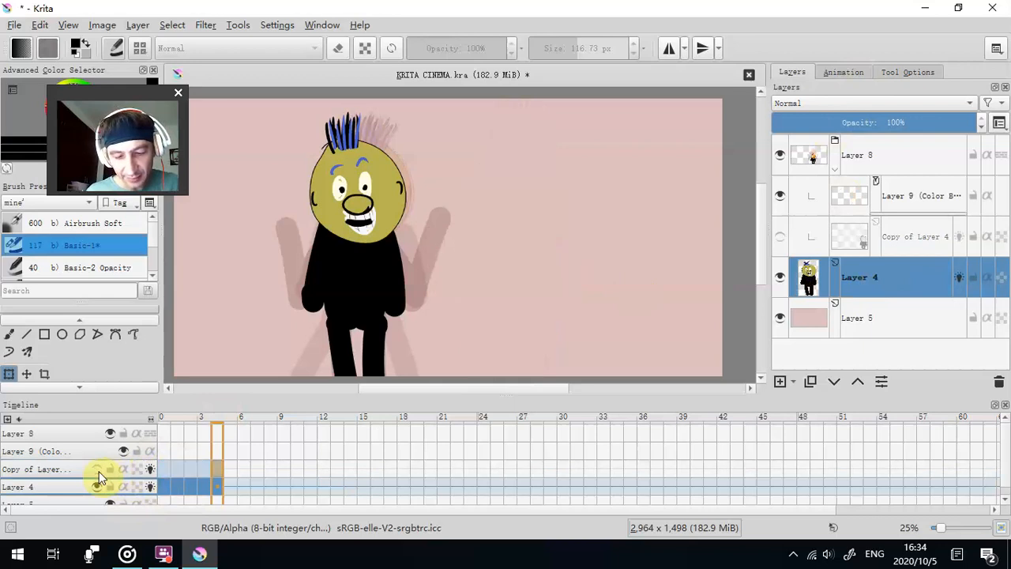
left_click(97, 470)
left_click(150, 469)
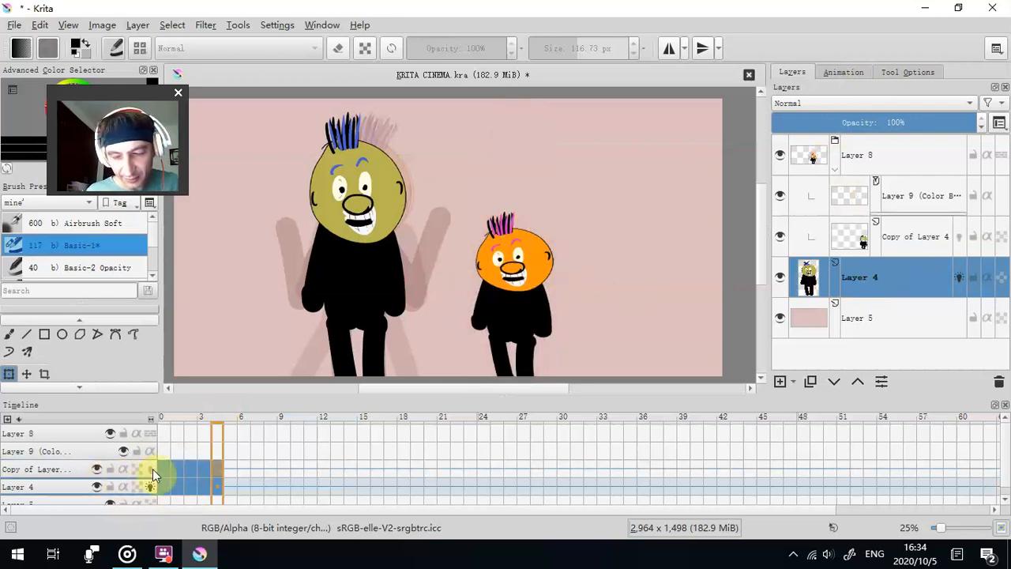
left_click(150, 469)
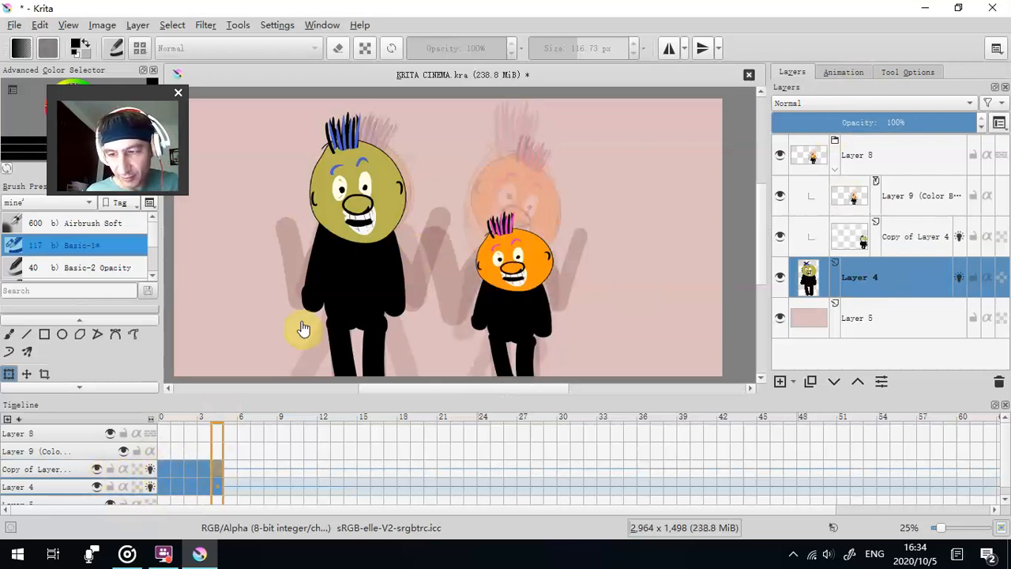
- Play back the animation from frame 0 to review both figures, and stop it
left_click(192, 480)
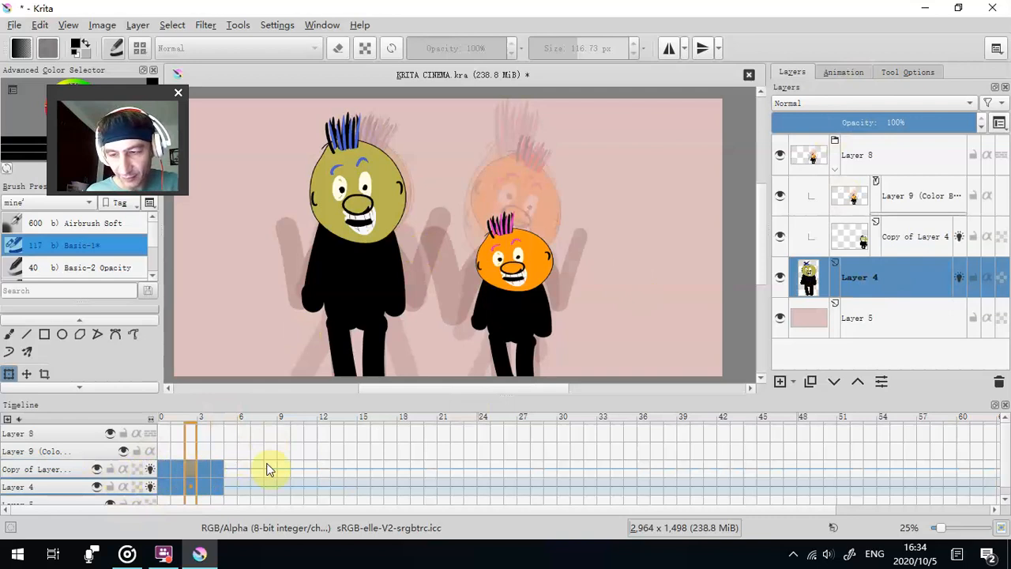
left_click(165, 467)
left_click(847, 73)
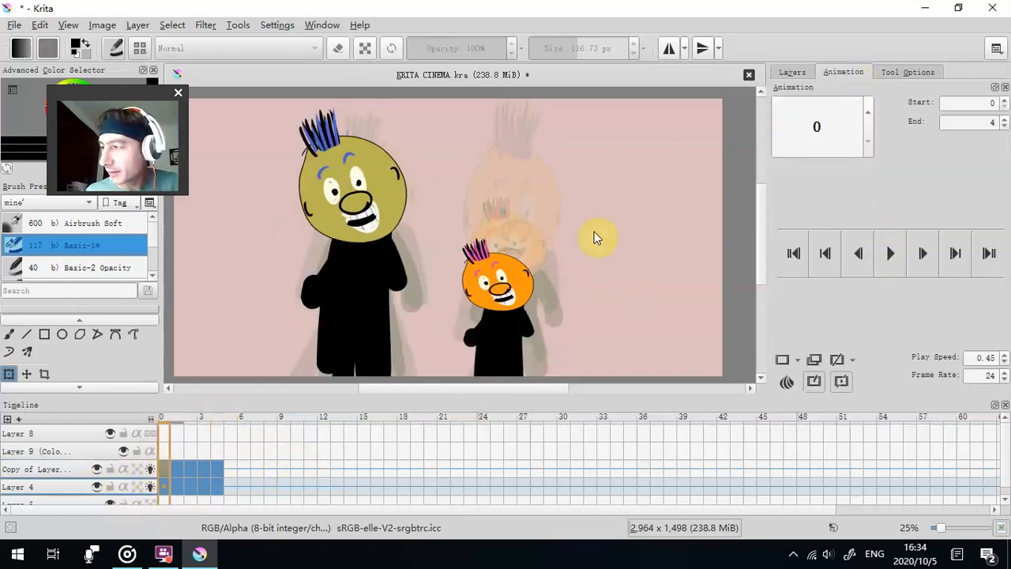
left_click(793, 253)
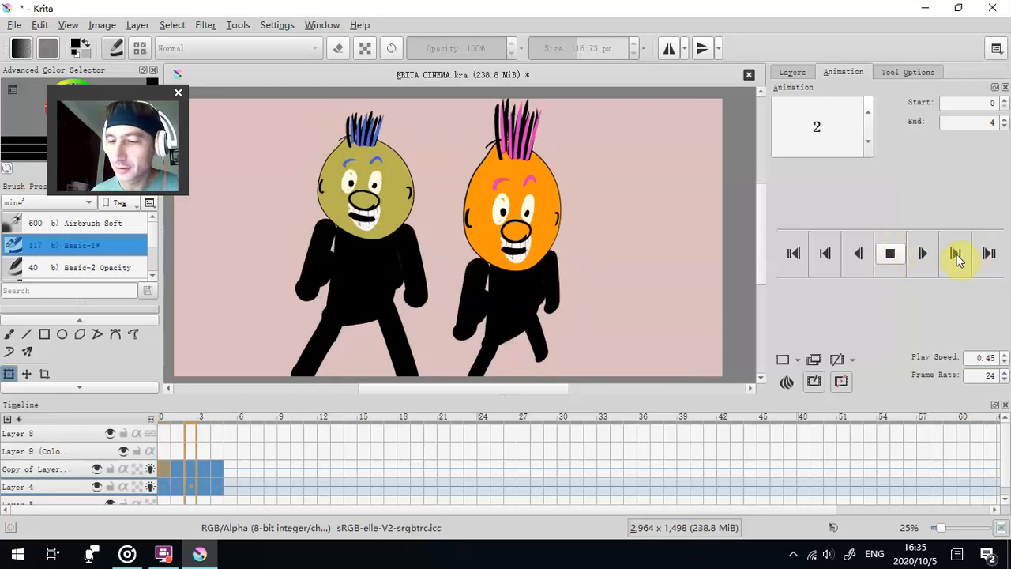
left_click(891, 256)
- Delete the pink background layer, Layer 5
left_click(785, 74)
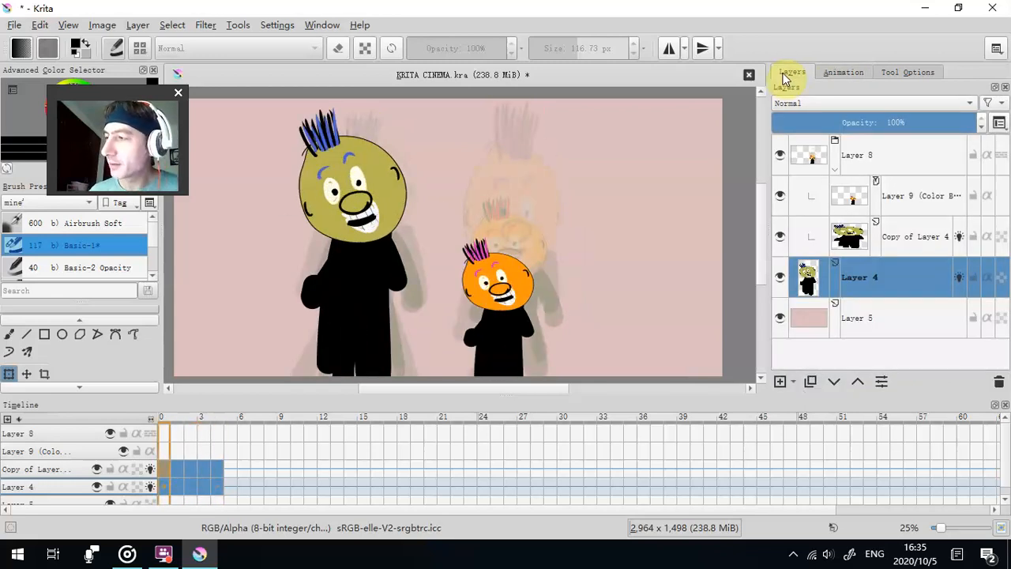
left_click(872, 320)
left_click(998, 381)
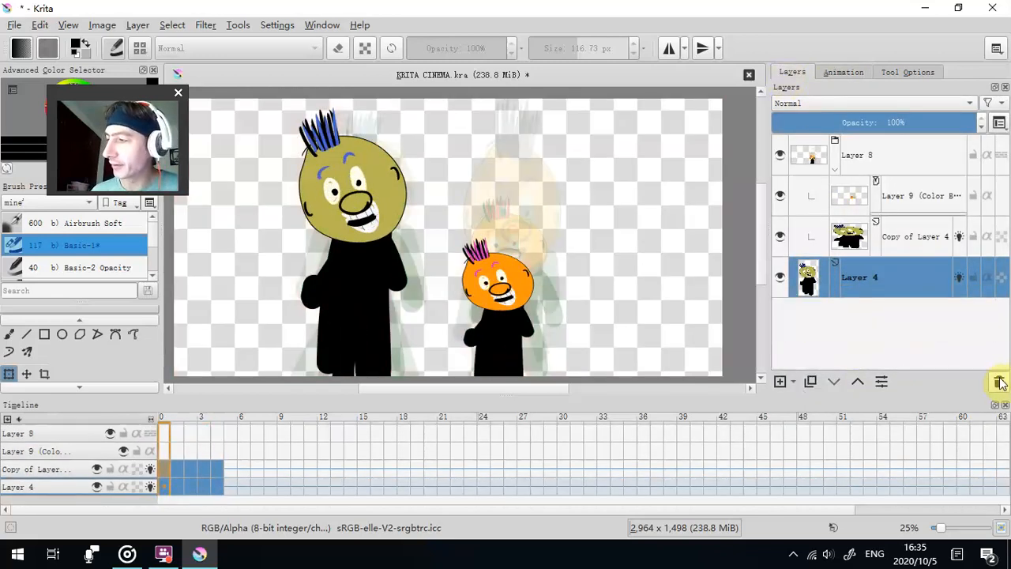
- Flatten the image so all animated layers merge into a single layer
left_click(915, 164)
right_click(915, 163)
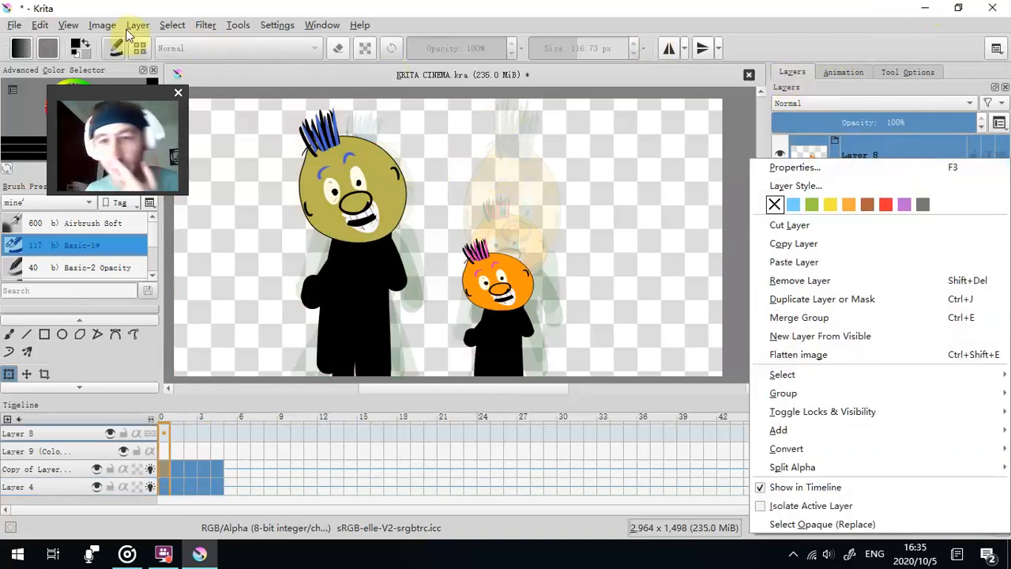
left_click(171, 25)
mouse_move(117, 25)
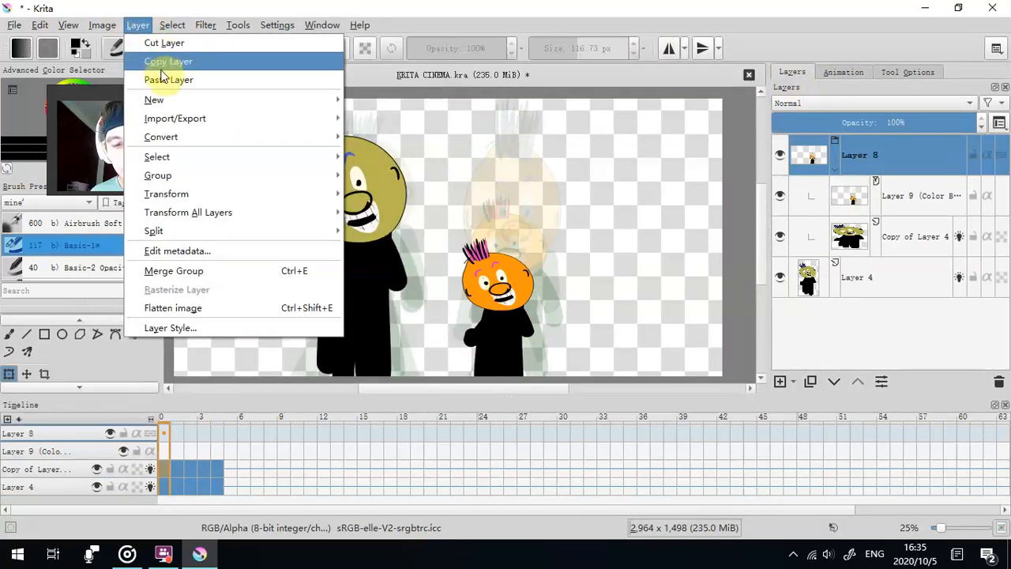
mouse_move(230, 212)
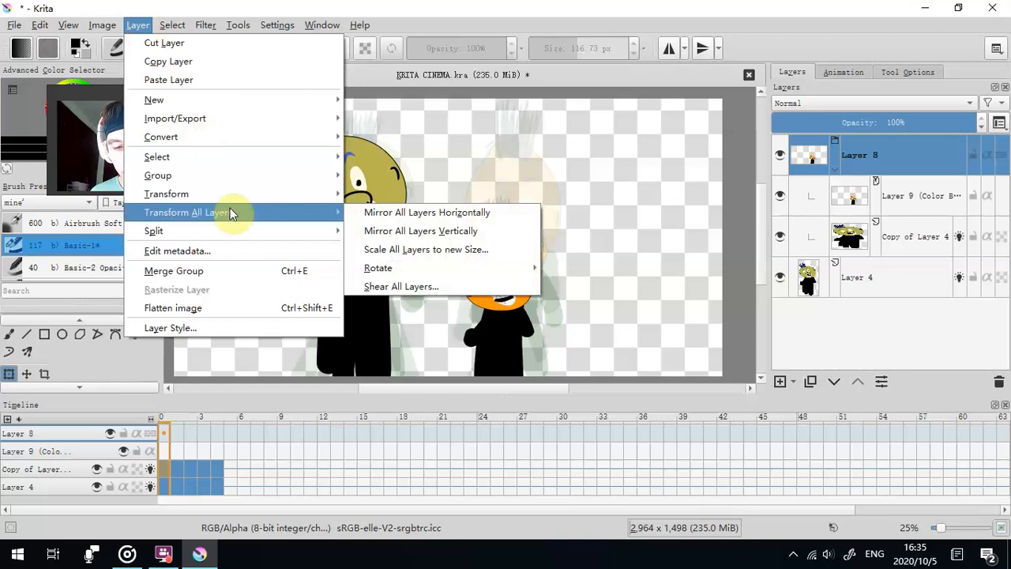
left_click(237, 308)
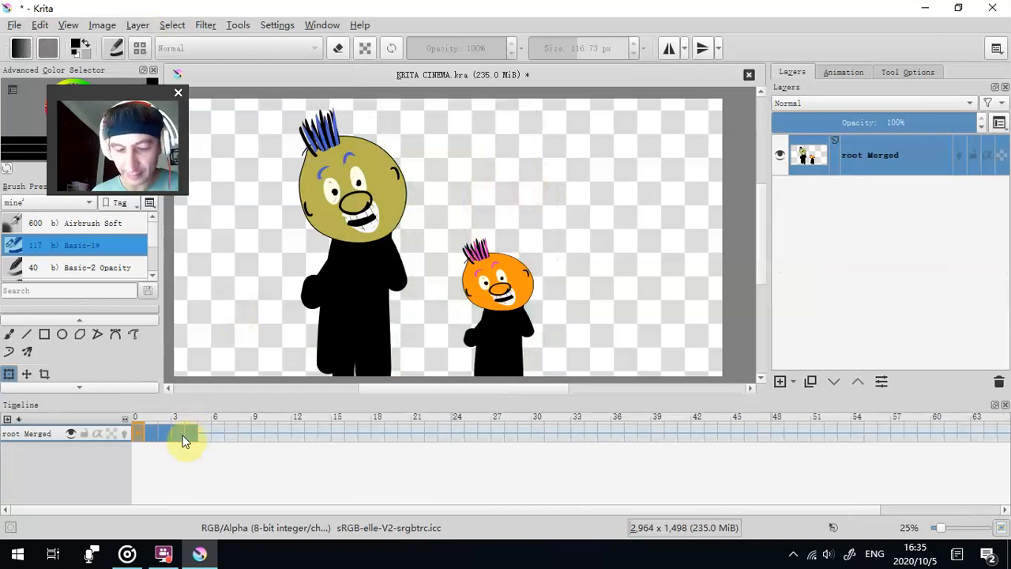
- Play back the merged animation and stop it
left_click(842, 72)
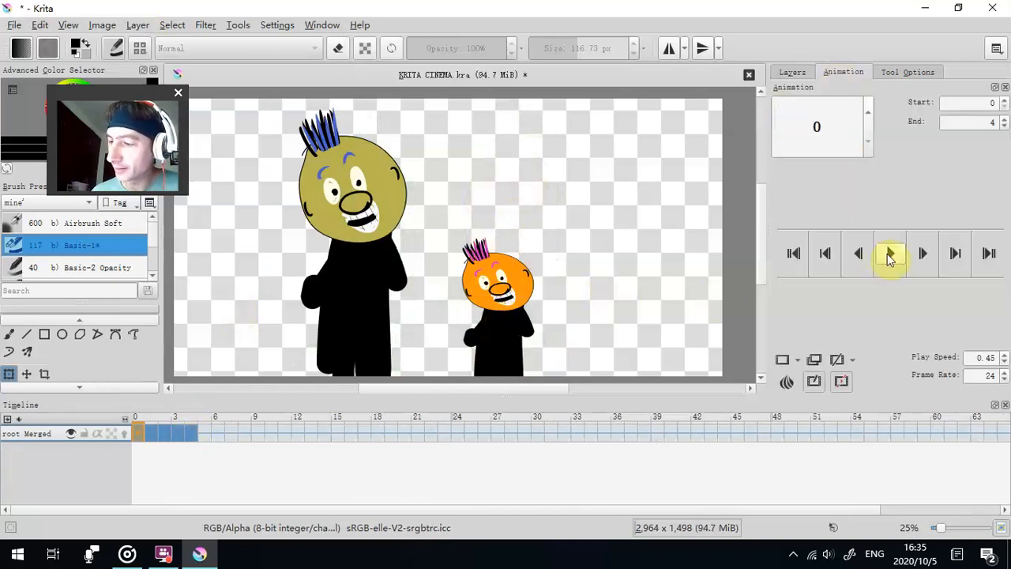
left_click(890, 254)
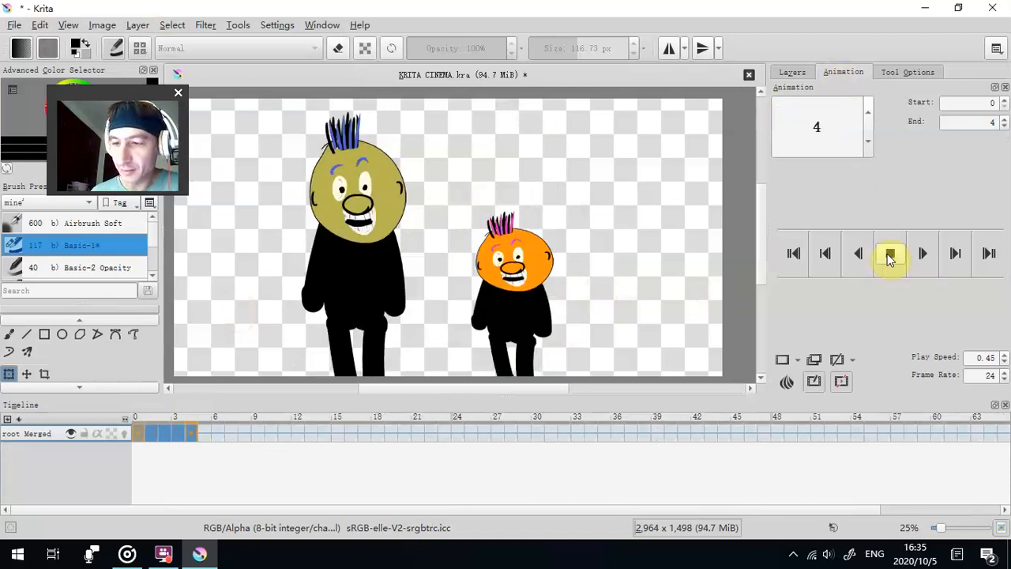
left_click(890, 254)
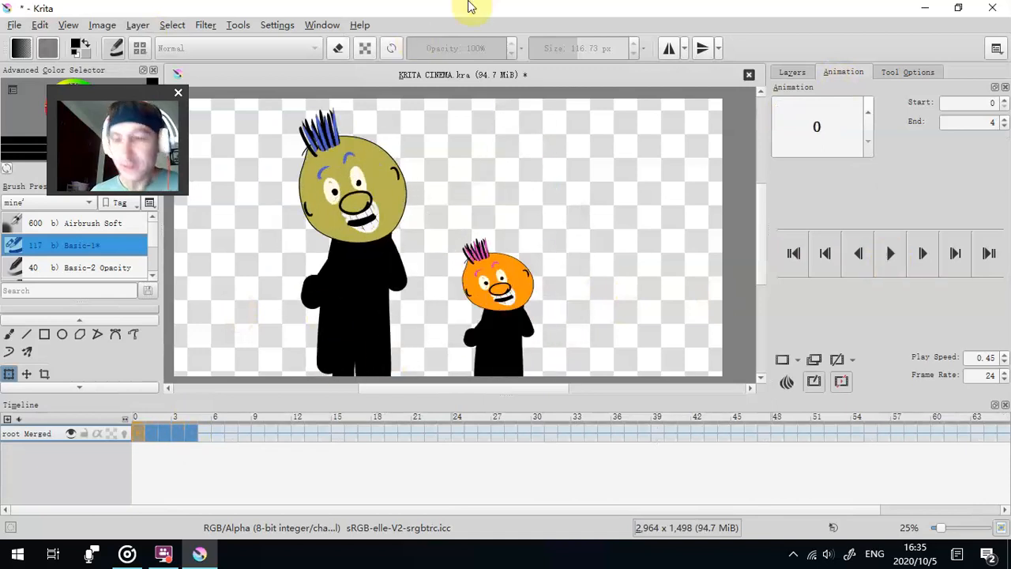
- Create a new folder named with a long run of v's inside the desktop's SOFTWARE PACK folder, and close the folder window
left_click(920, 8)
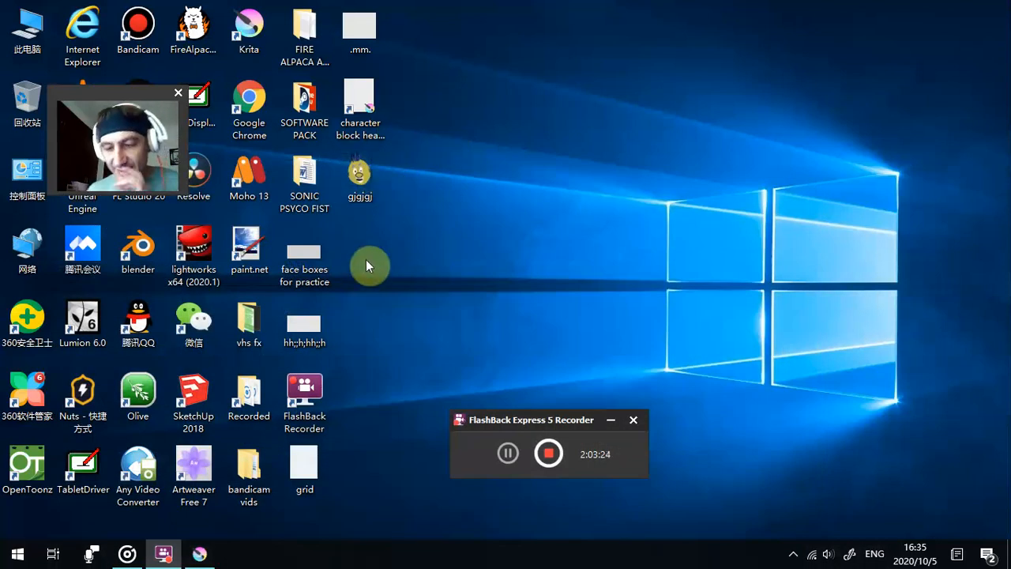
double_click(304, 103)
right_click(841, 440)
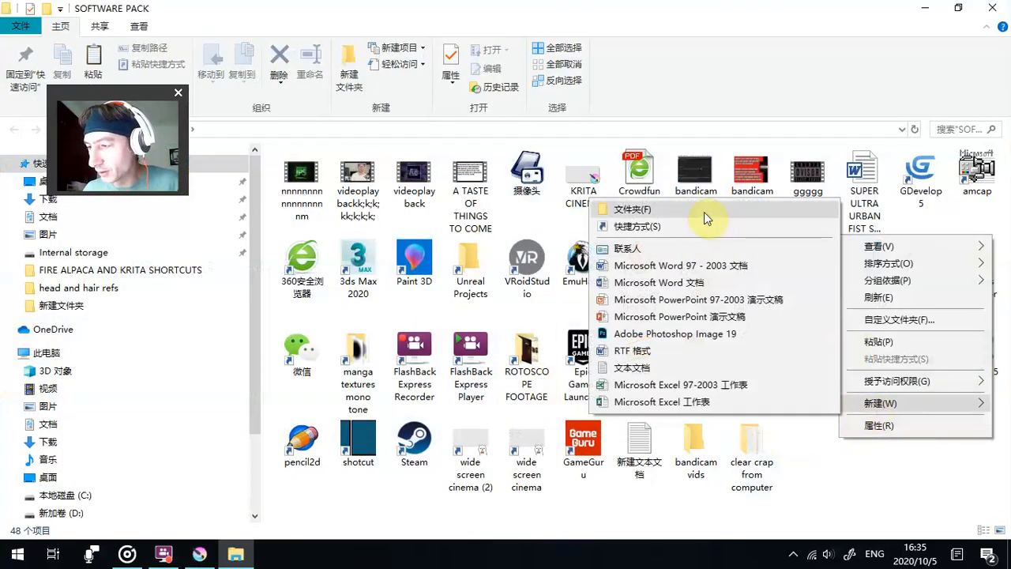
left_click(632, 208)
type("vvvvvvvvvvvvvvvvvvvvvvvv")
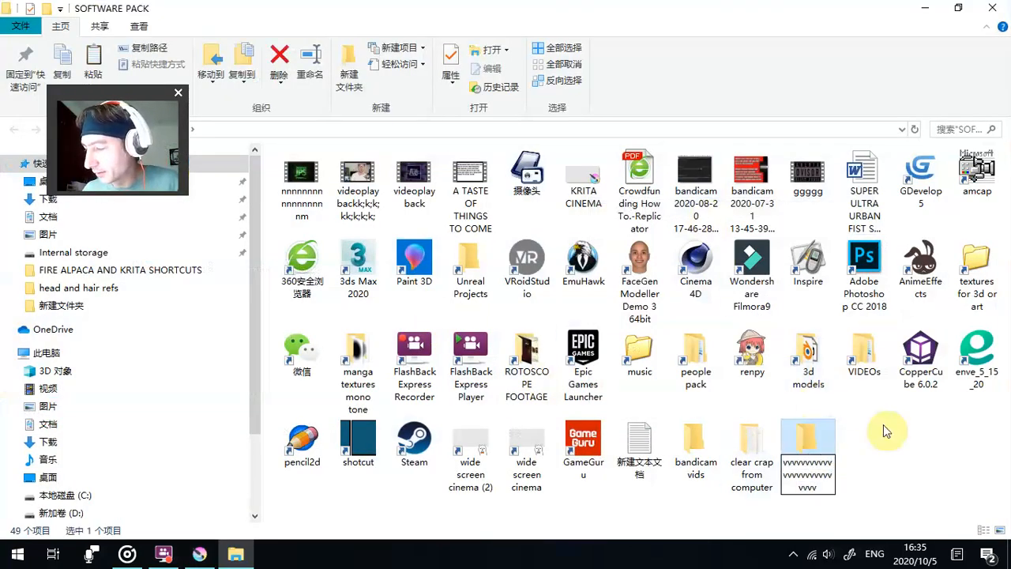
left_click(992, 7)
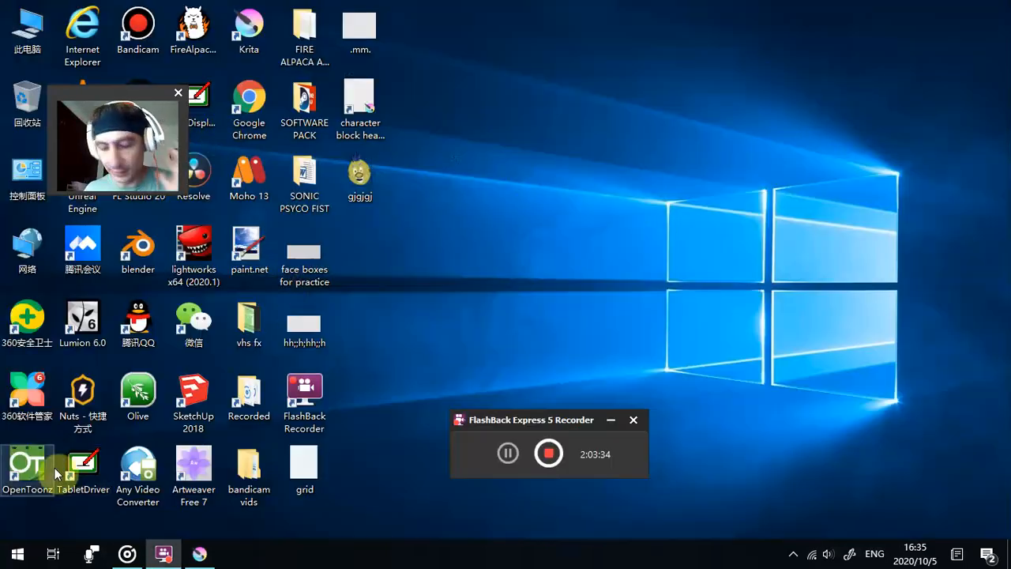
- Switch to Krita and render frames 0 to 4 as a PNG image sequence into the folder of v's in SOFTWARE PACK
left_click(200, 554)
left_click(15, 26)
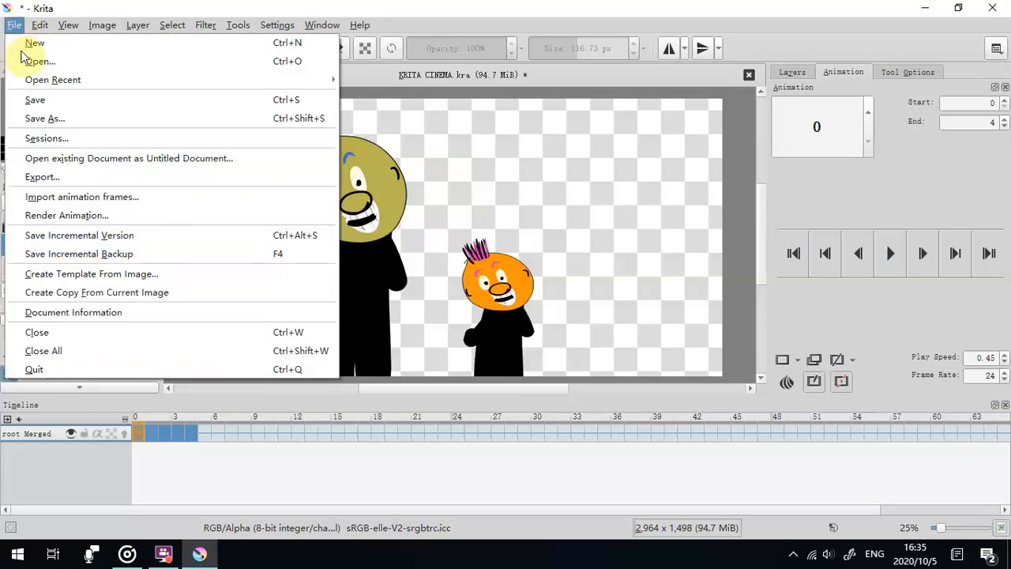
left_click(86, 219)
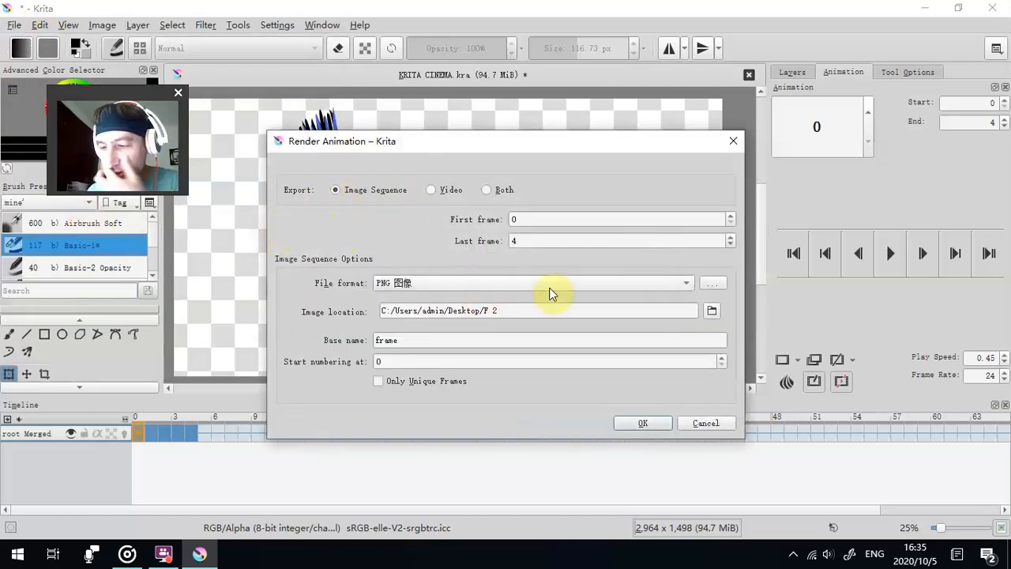
left_click(712, 311)
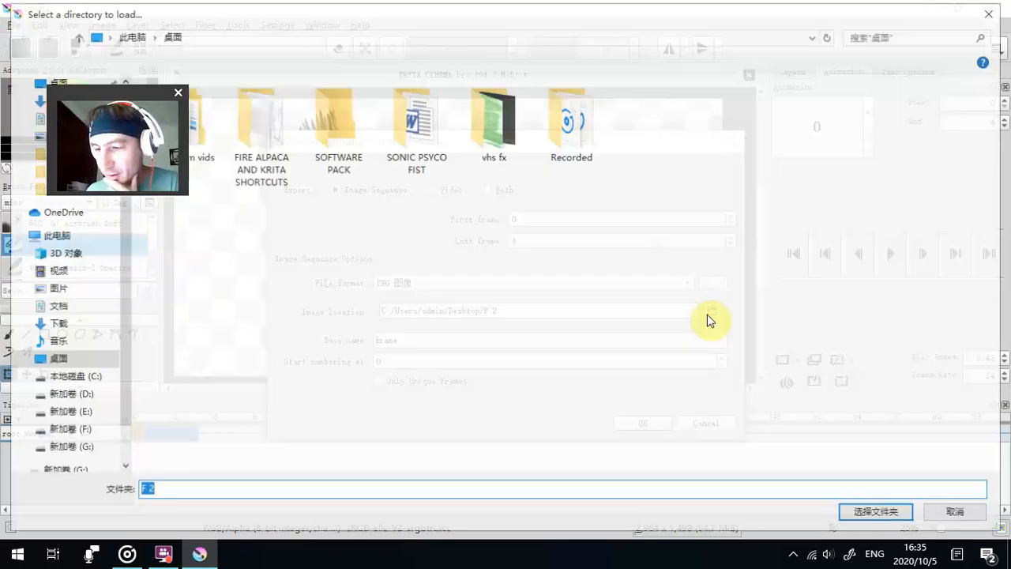
double_click(328, 158)
double_click(275, 139)
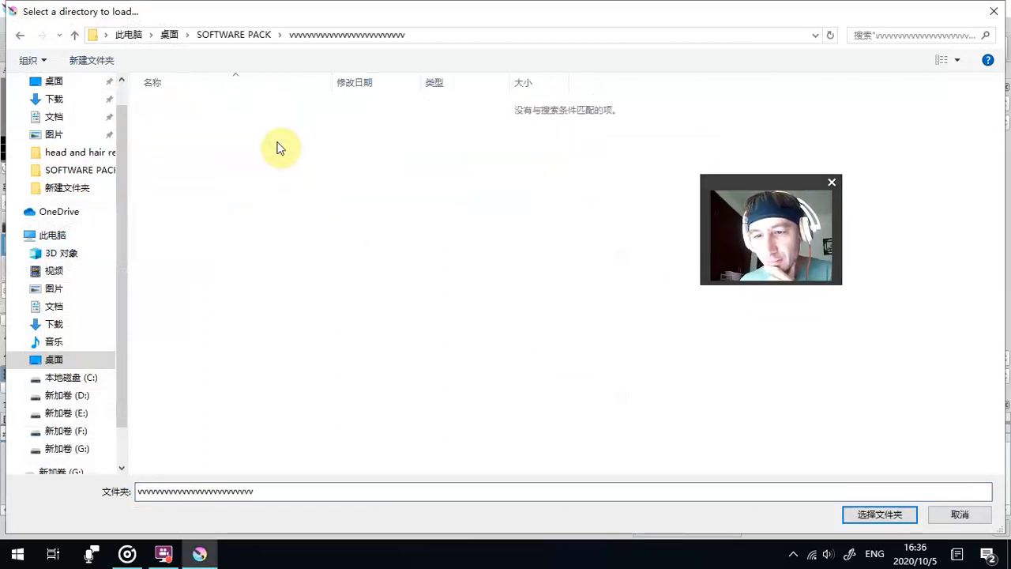
left_click(880, 515)
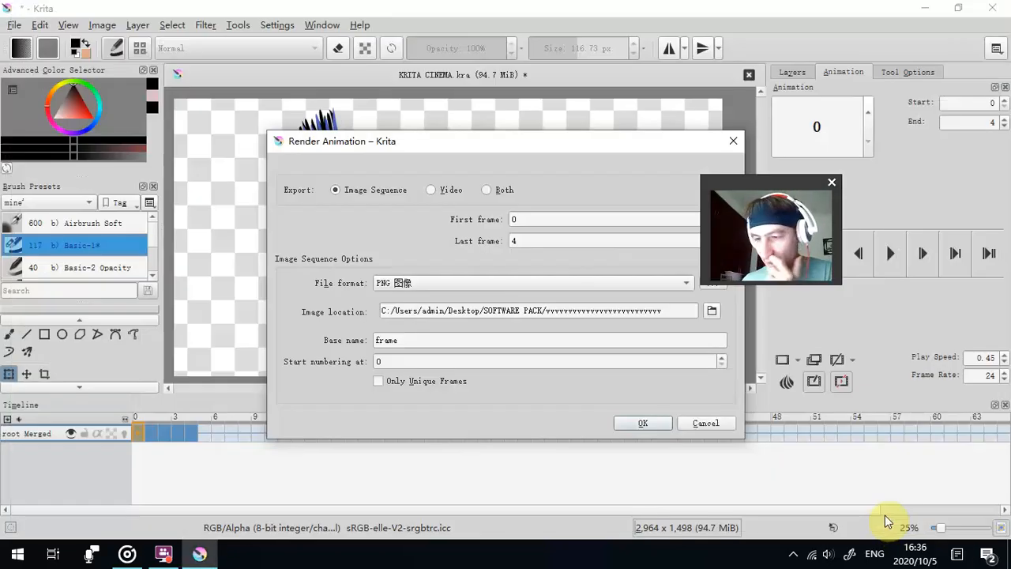
left_click(649, 424)
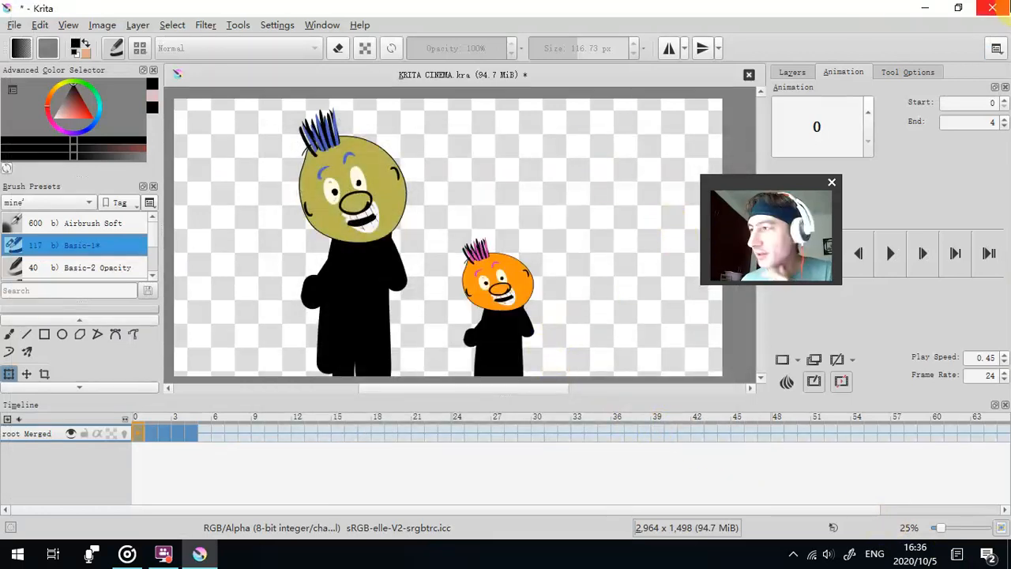
- Close Krita without saving the modified KRITA CINEMA document
left_click(993, 8)
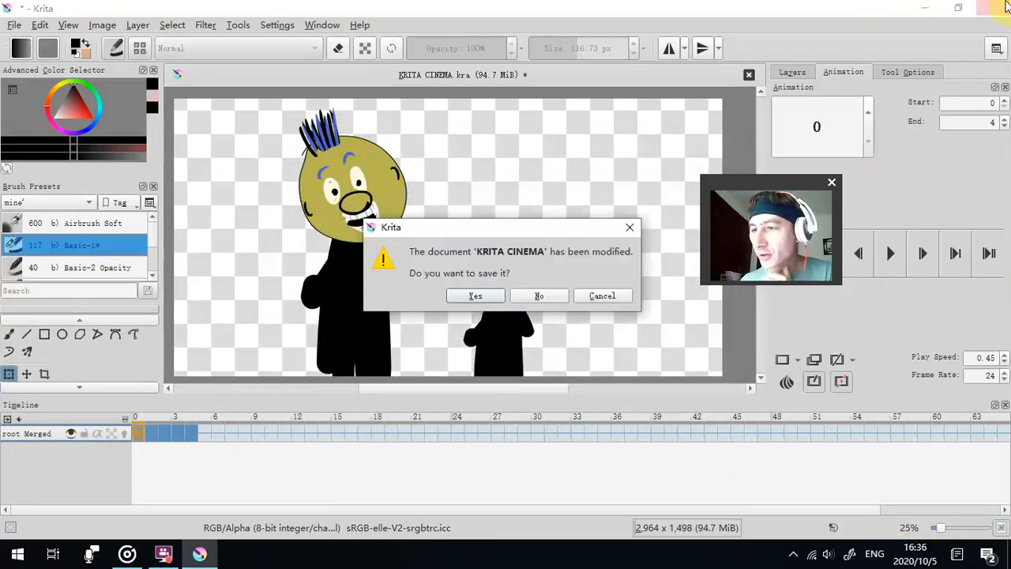
left_click(537, 299)
left_click(296, 32)
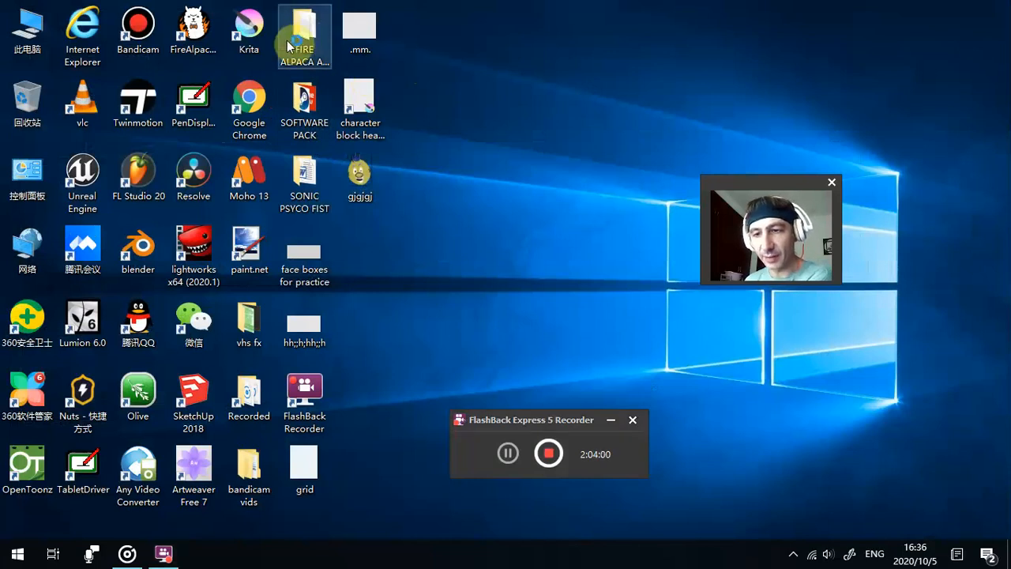
- Move the gjgjgj image from the desktop to the recycle bin and permanently delete it by emptying the bin
left_click(352, 178)
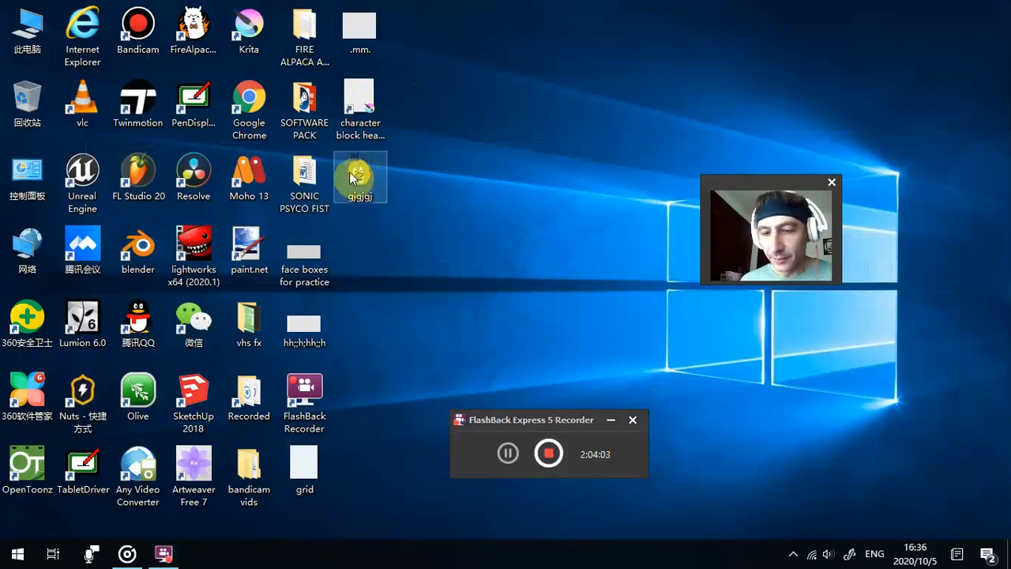
right_click(25, 112)
left_click(64, 135)
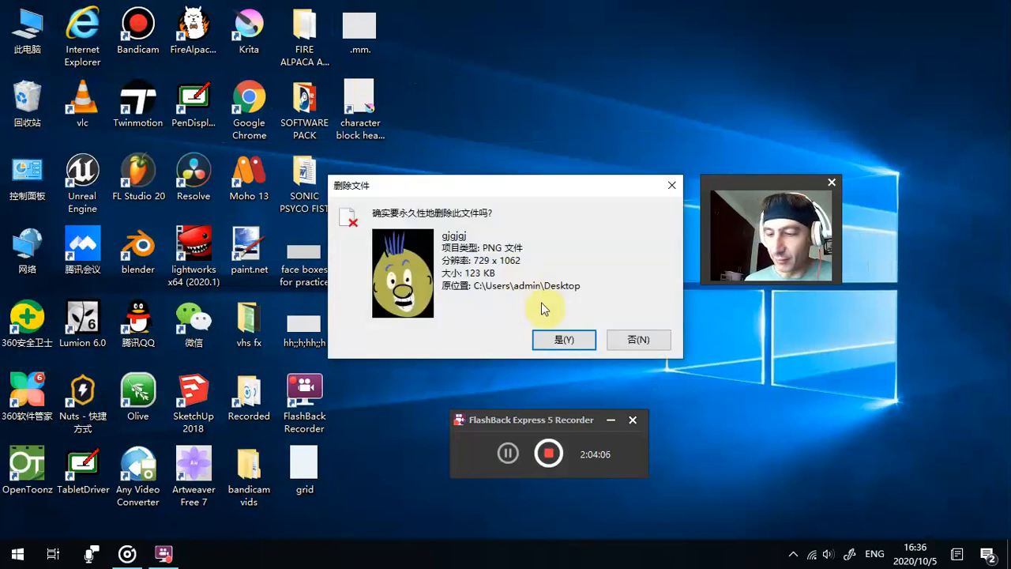
left_click(555, 337)
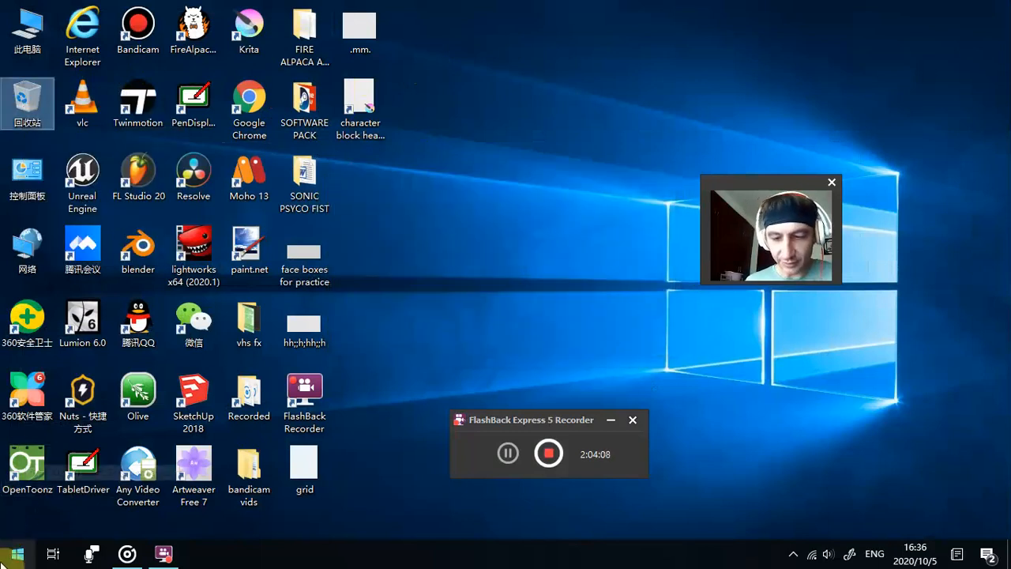
- Open Moho 13, close its floating Style window, and preview the sample frog animation
double_click(235, 181)
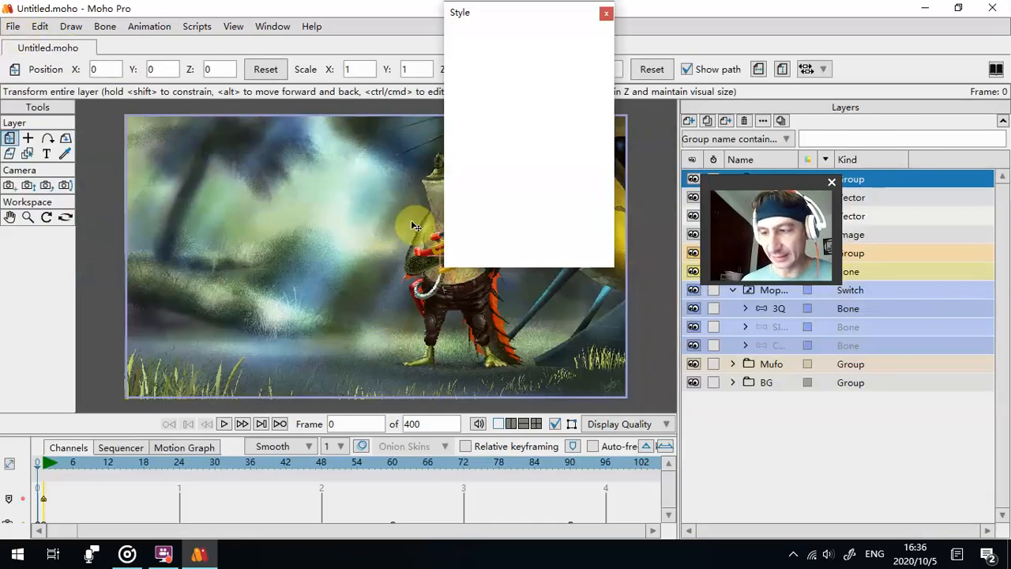
left_click(605, 14)
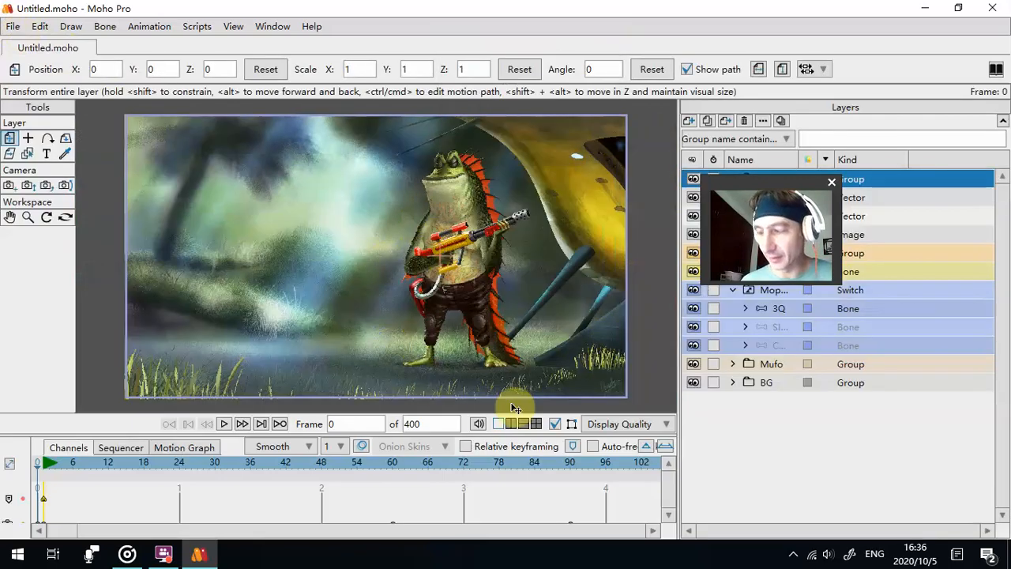
left_click(226, 425)
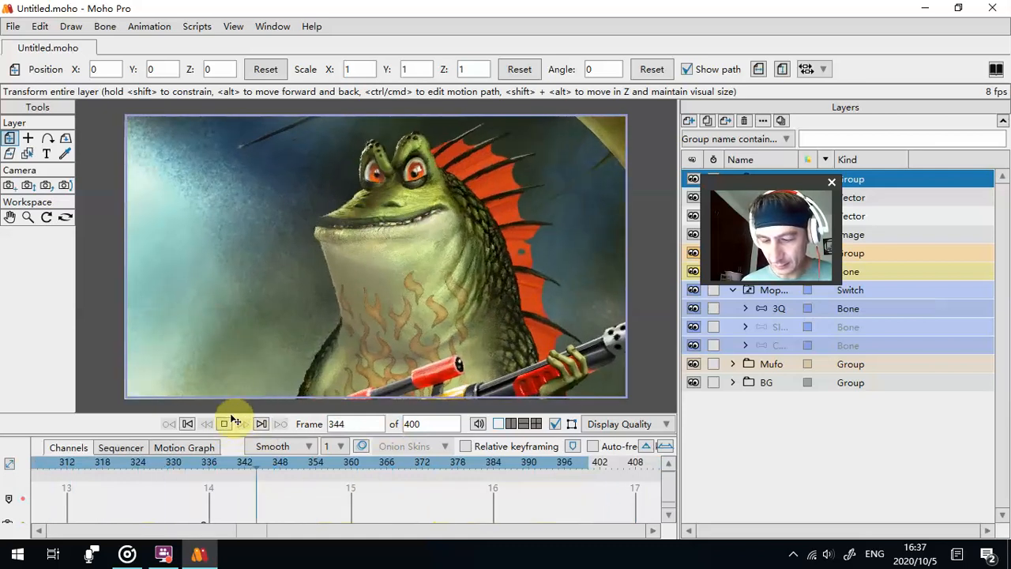
left_click(225, 425)
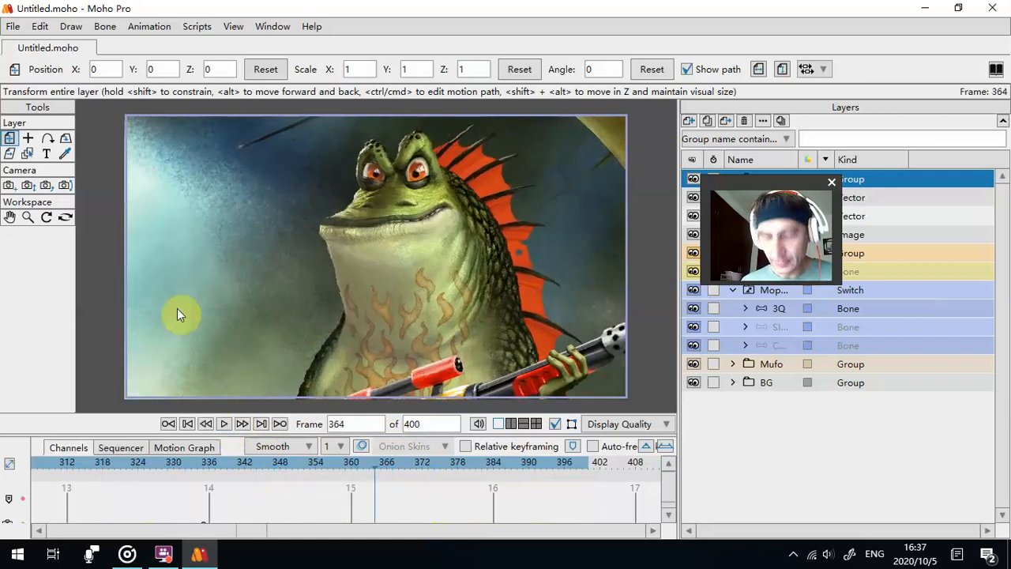
- Close the sample project and start a new document
left_click(9, 48)
left_click(13, 30)
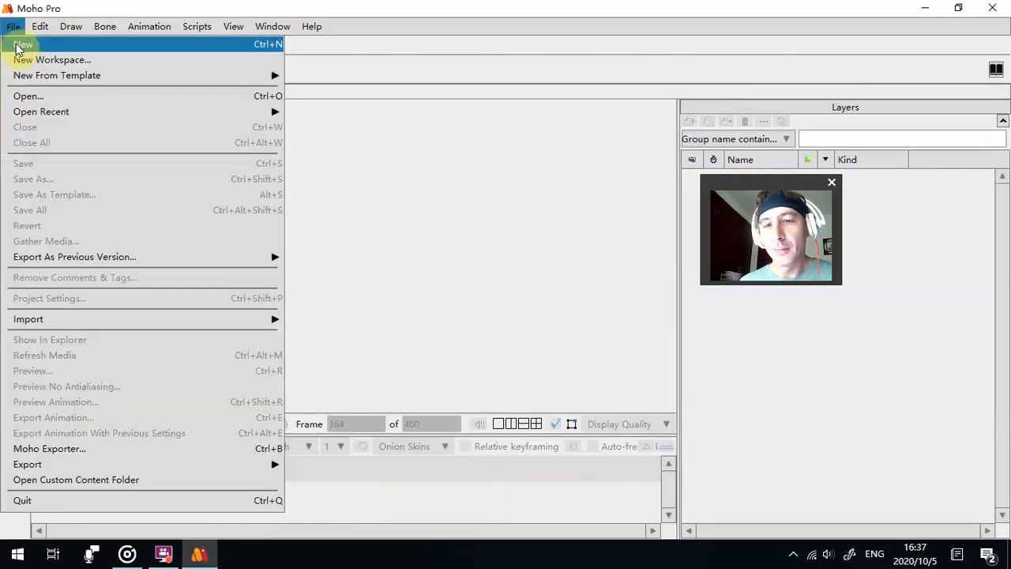
left_click(16, 46)
- Move the reduced Moho window off the desktop icons and open the art practice folder from ROTOSCOPE FOOTAGE beside it
double_click(510, 7)
left_click_drag(351, 11, 647, 199)
left_click(269, 168)
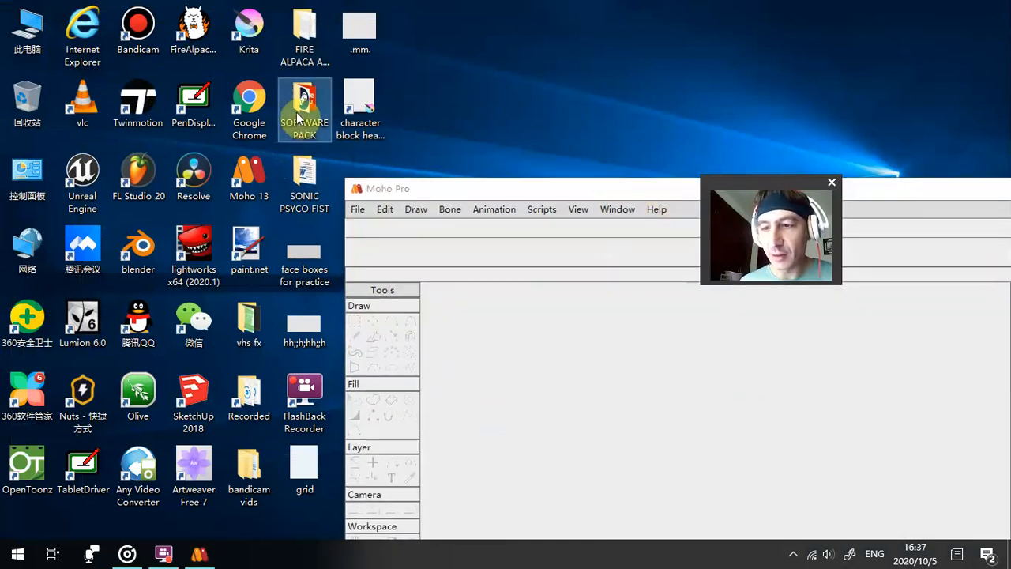
double_click(298, 116)
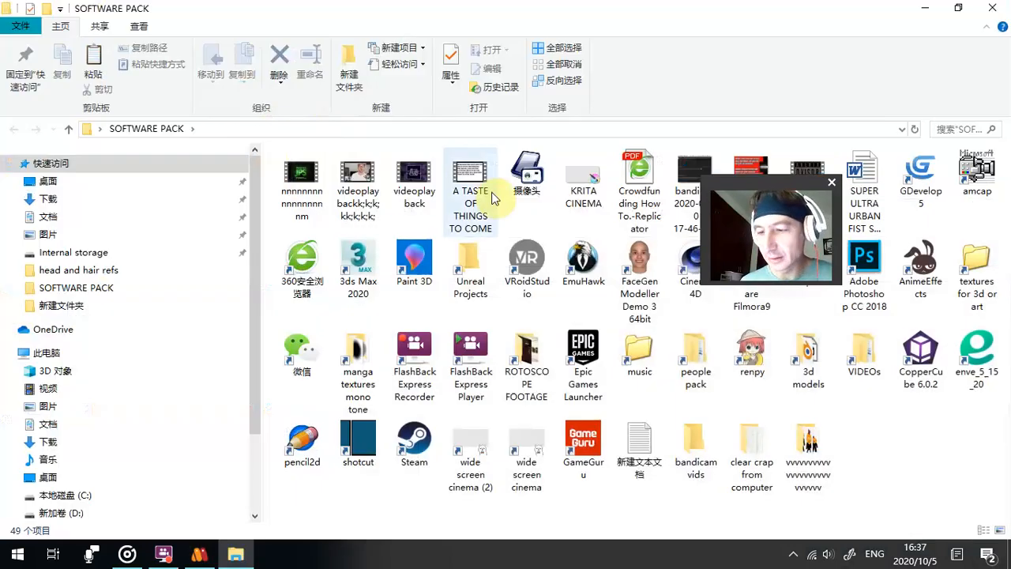
left_click(523, 350)
double_click(523, 350)
double_click(392, 188)
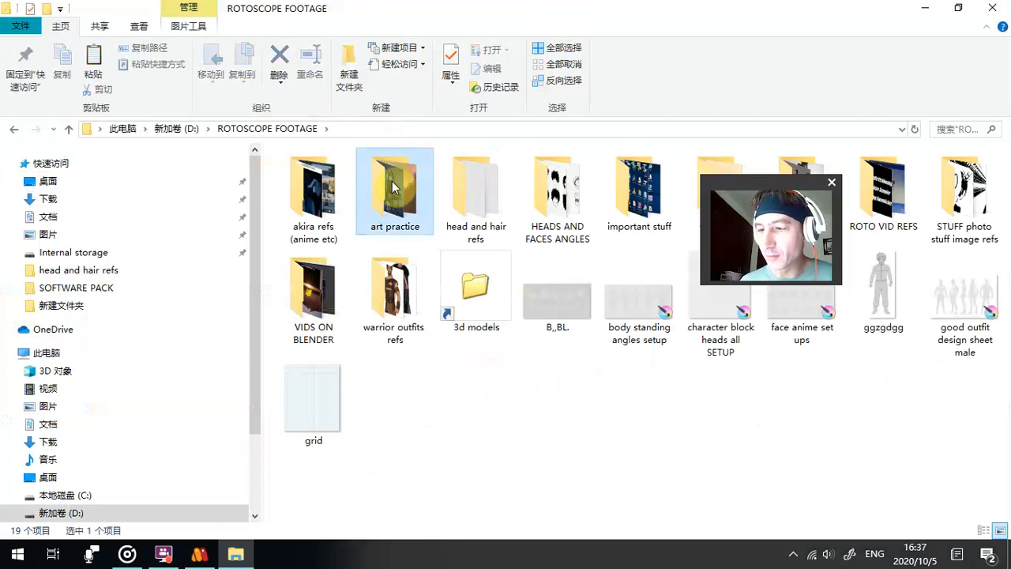
left_click_drag(632, 21, 135, 76)
left_click(239, 217)
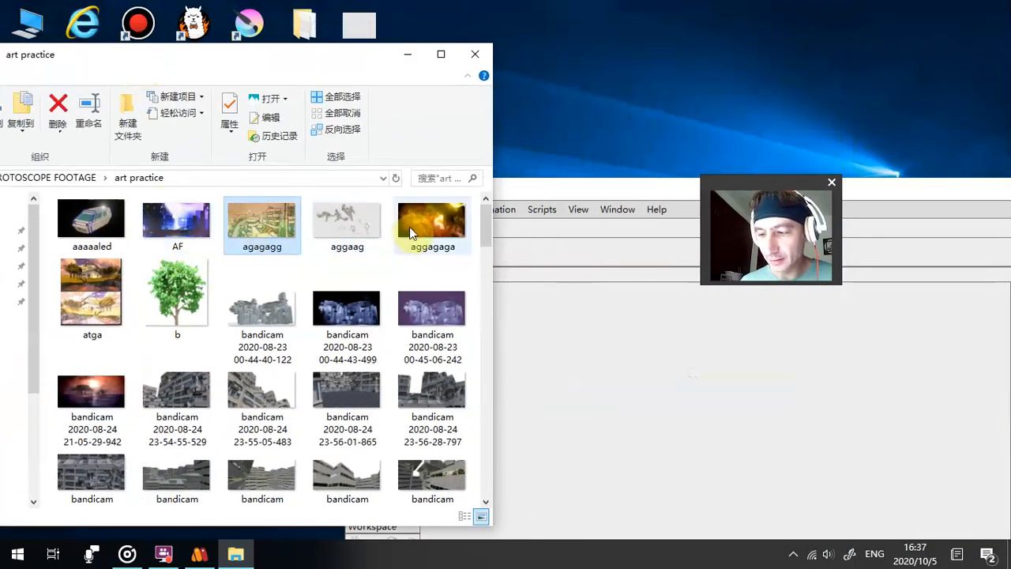
scroll(132, 371, "down", 5)
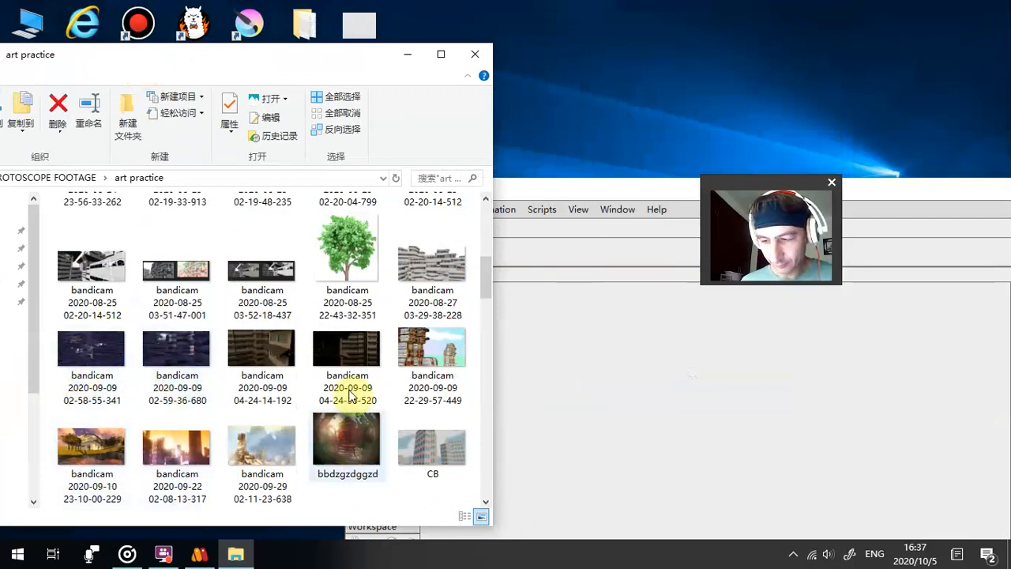
left_click(174, 455)
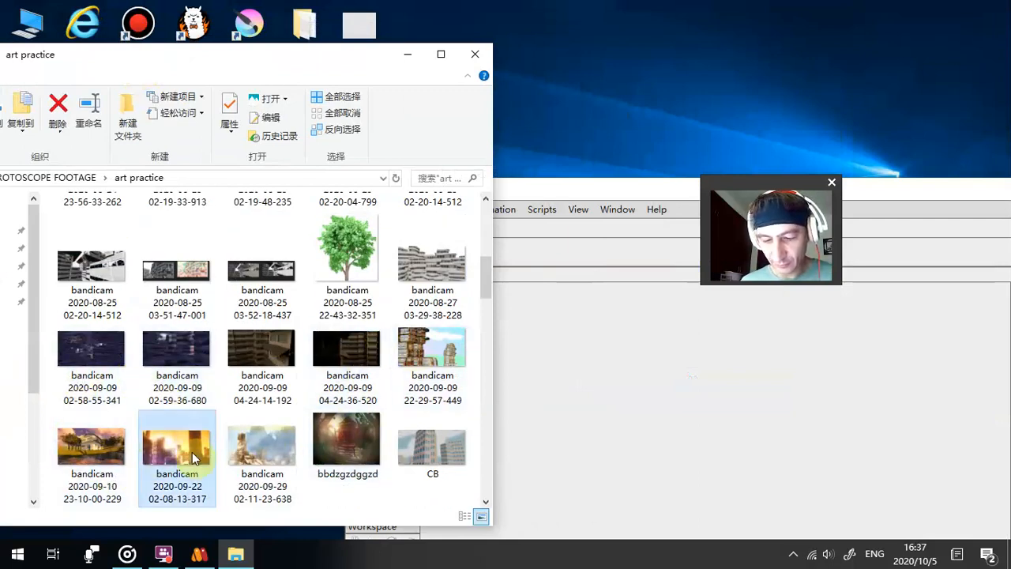
left_click_drag(173, 449, 560, 422)
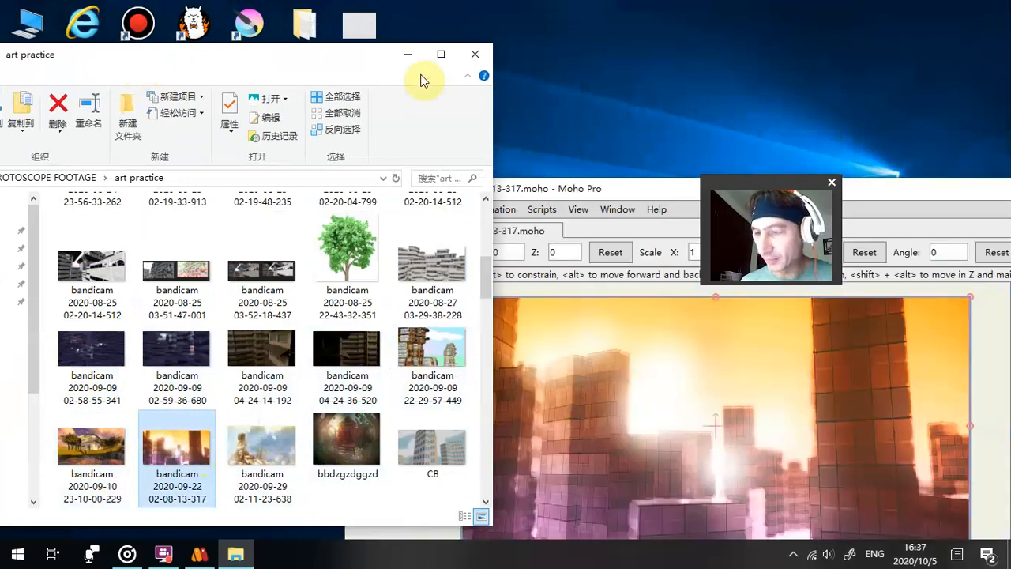
left_click(468, 54)
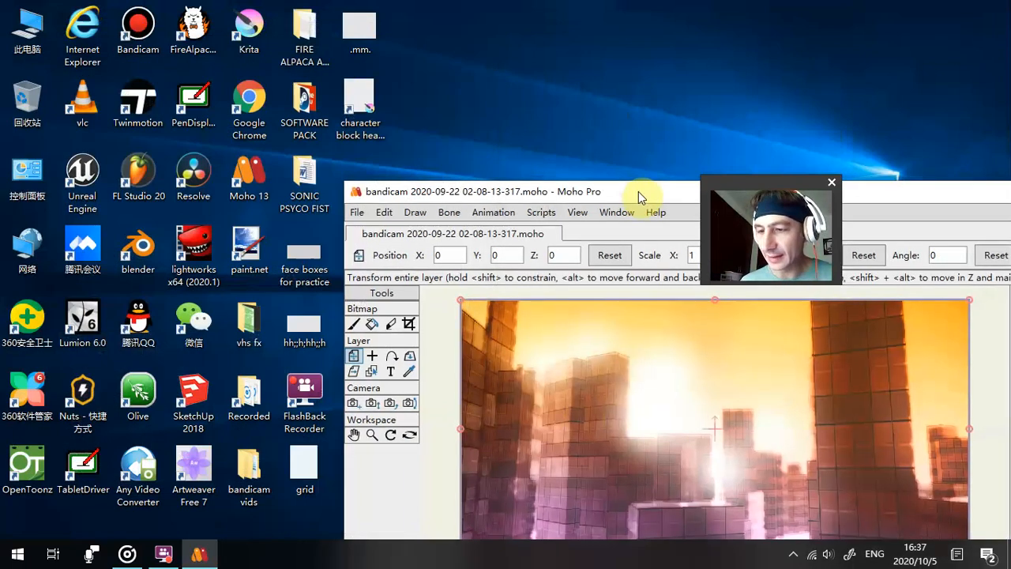
- Maximize the Moho window to work on the city background scene
double_click(638, 192)
left_click_drag(786, 182, 491, 124)
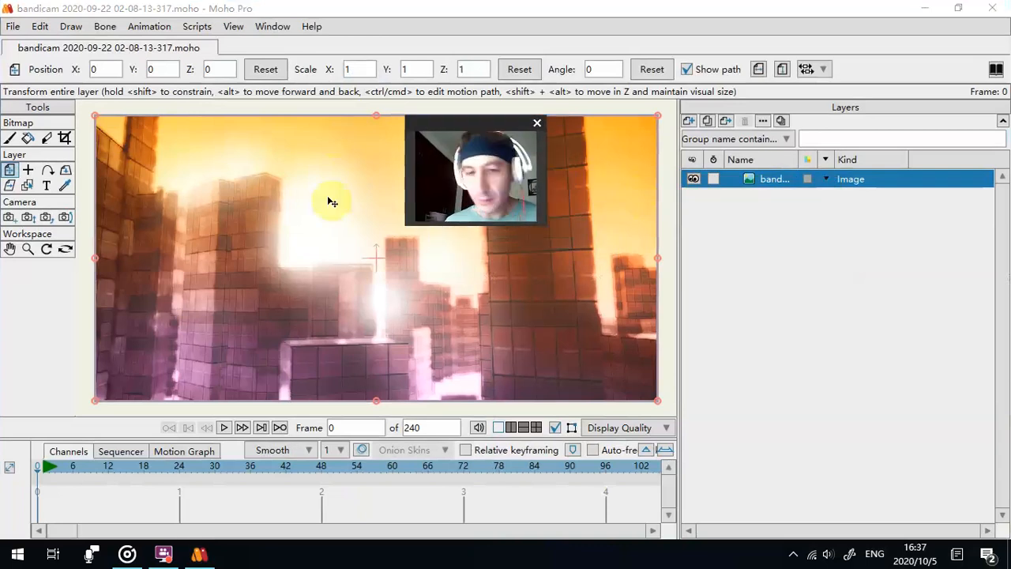
left_click(12, 26)
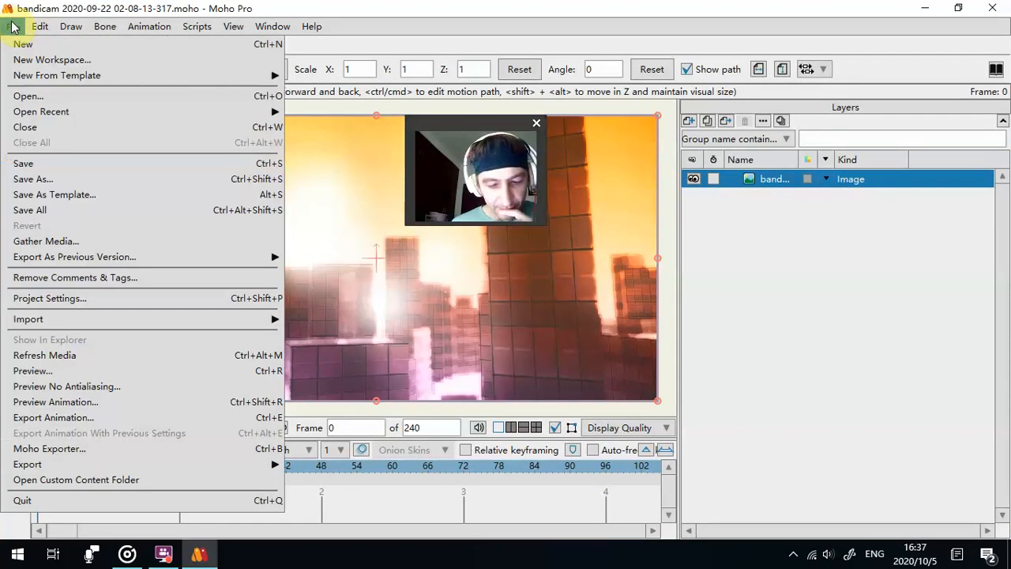
mouse_move(47, 29)
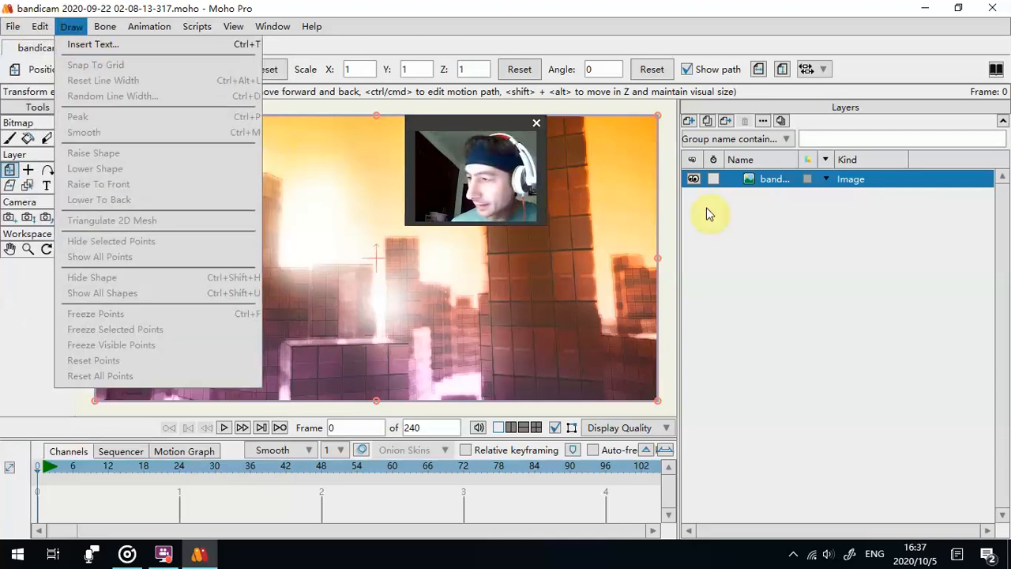
left_click(772, 236)
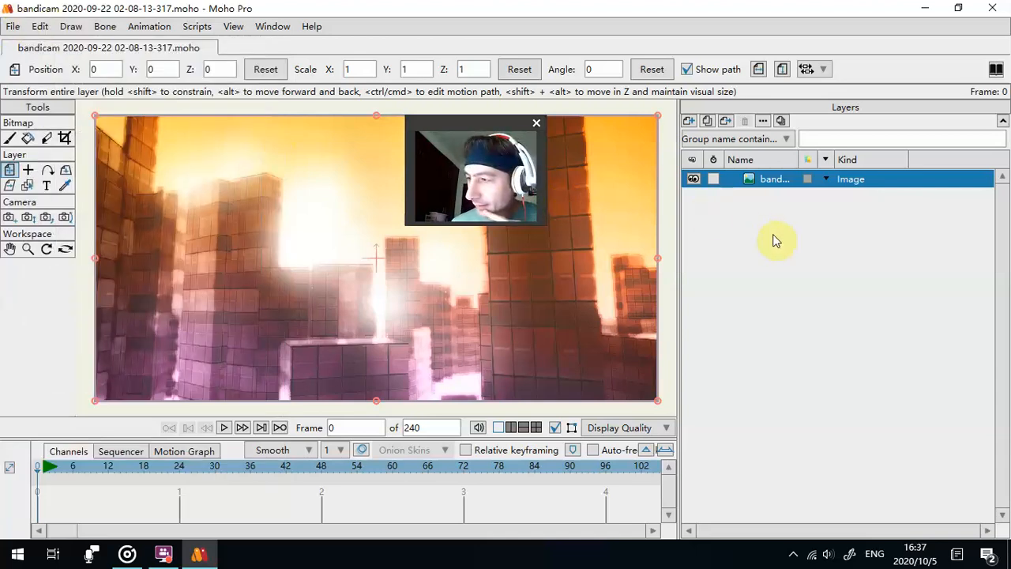
- Add an image sequence layer from the two-figure frames in the vvvv-named folder inside SOFTWARE PACK on the desktop
left_click(690, 127)
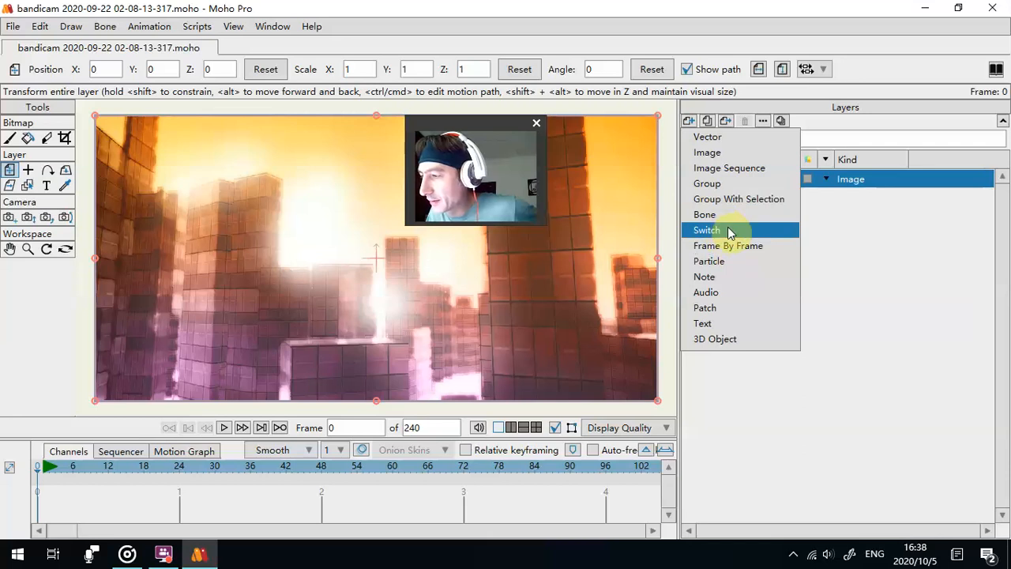
left_click(730, 167)
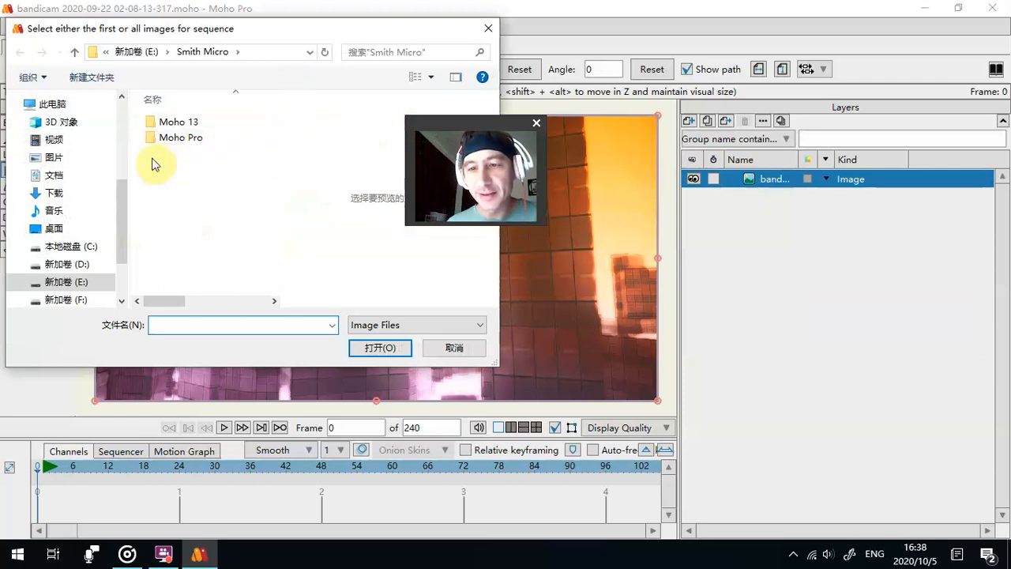
left_click(102, 229)
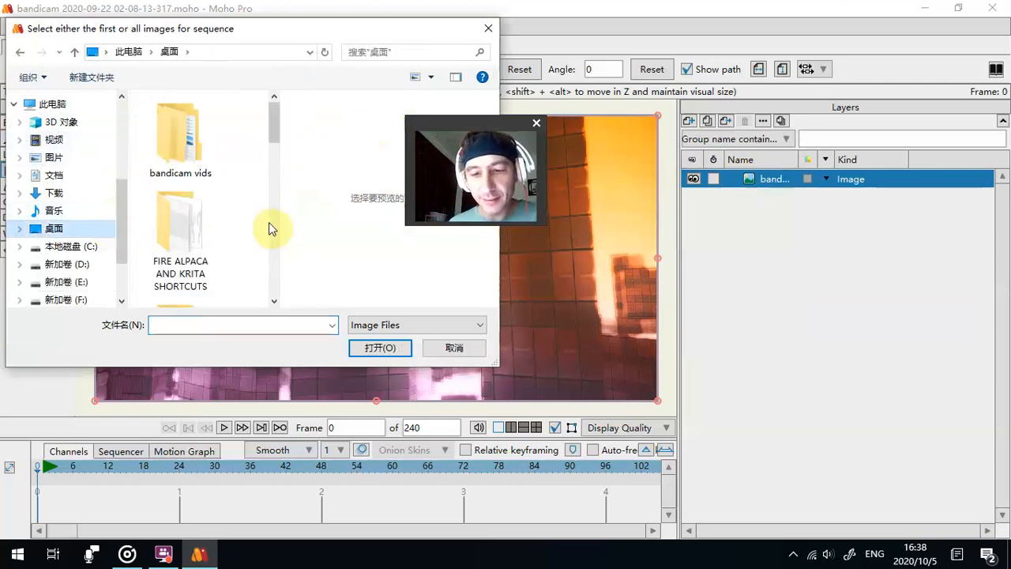
scroll(229, 228, "down", 3)
scroll(229, 225, "up", 1)
double_click(194, 161)
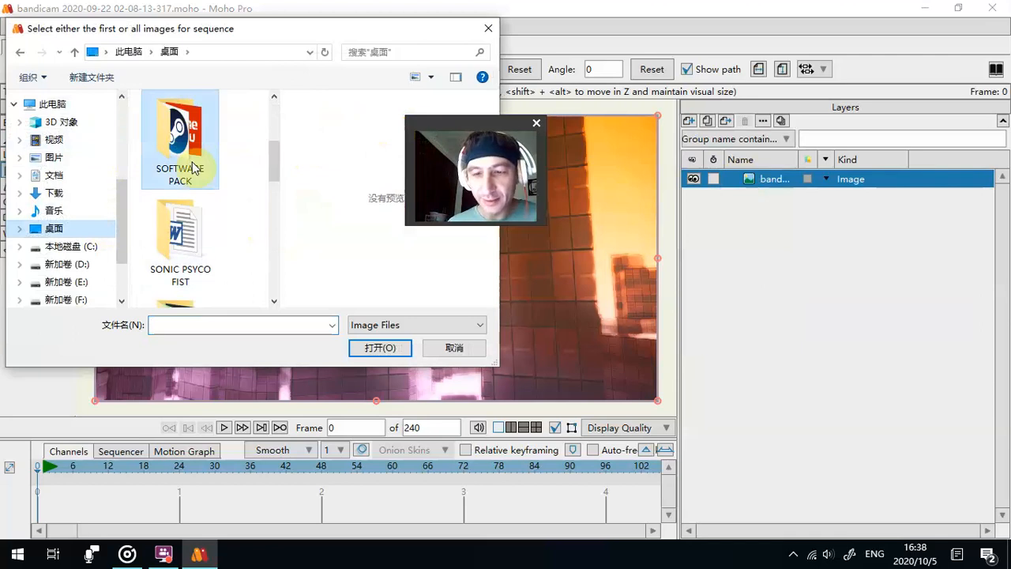
double_click(192, 154)
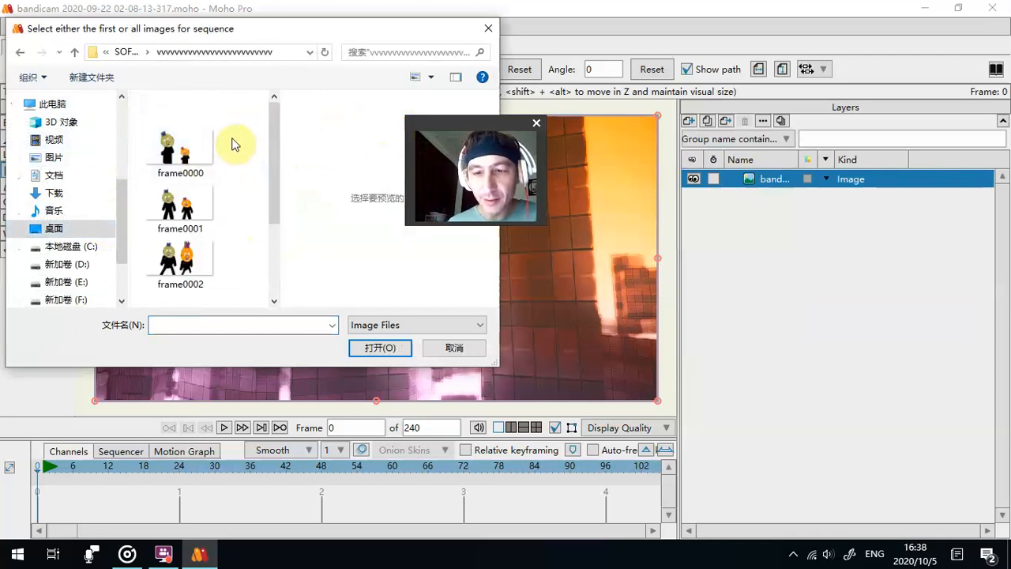
left_click_drag(253, 136, 224, 127)
left_click(380, 347)
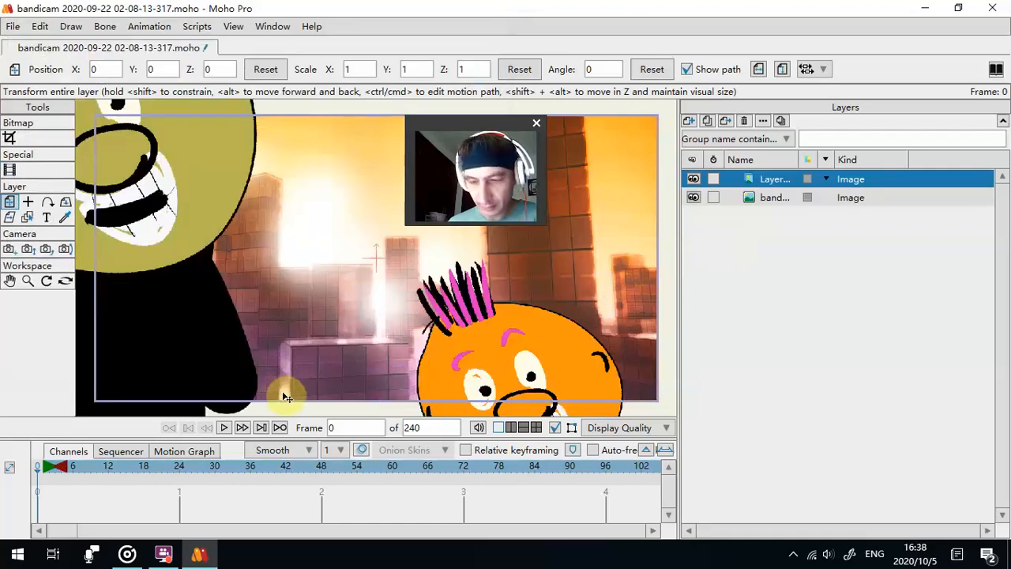
- Scale the two-figure layer to about 0.3773 and position it at about X -0.1741, Y 0.0332 over the city background
scroll(293, 317, "down", 5)
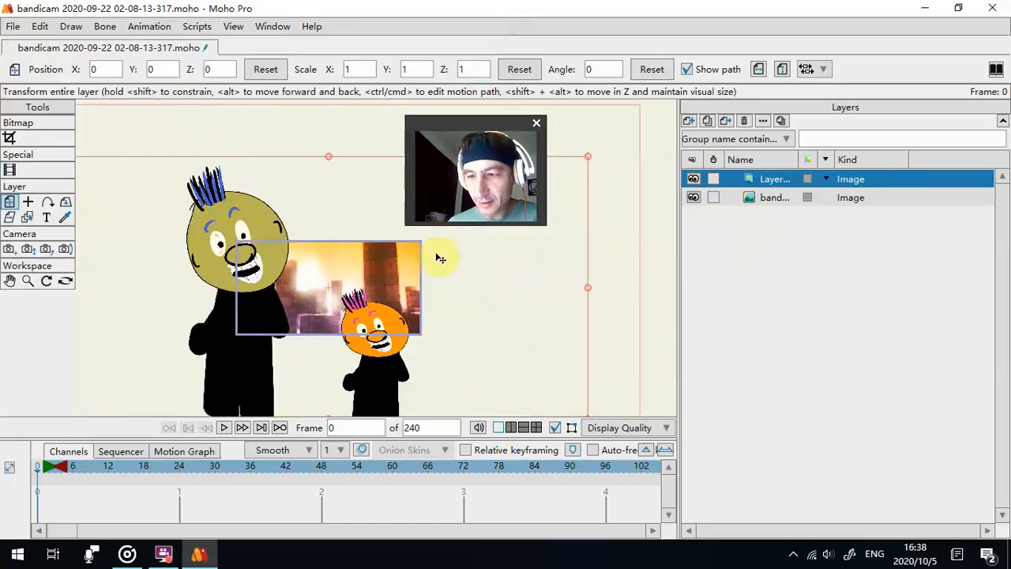
scroll(440, 256, "down", 2)
left_click_drag(560, 181, 433, 282)
scroll(434, 282, "up", 3)
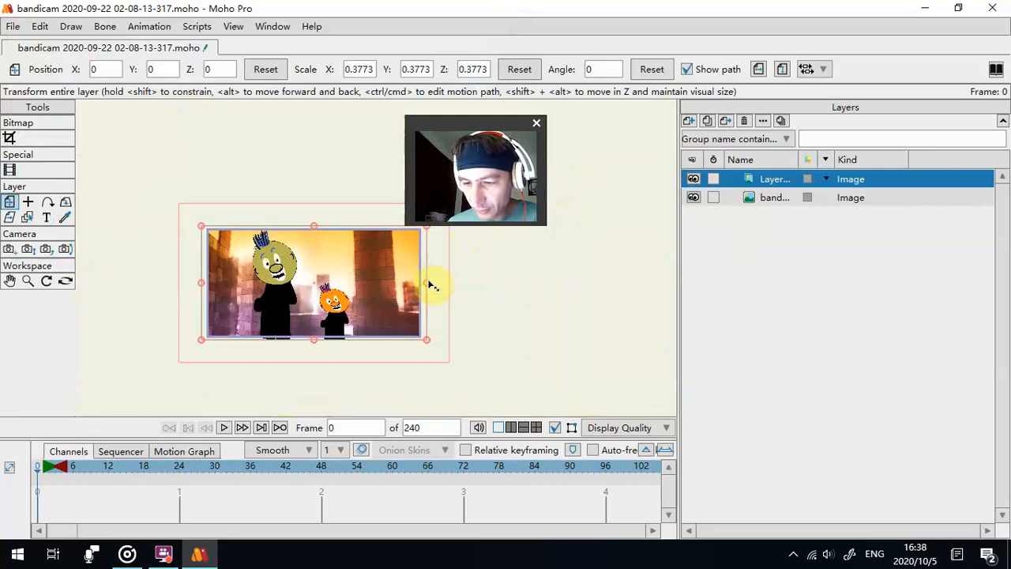
mouse_move(517, 309)
left_mouse_down()
mouse_move(598, 309)
mouse_move(514, 309)
left_mouse_up()
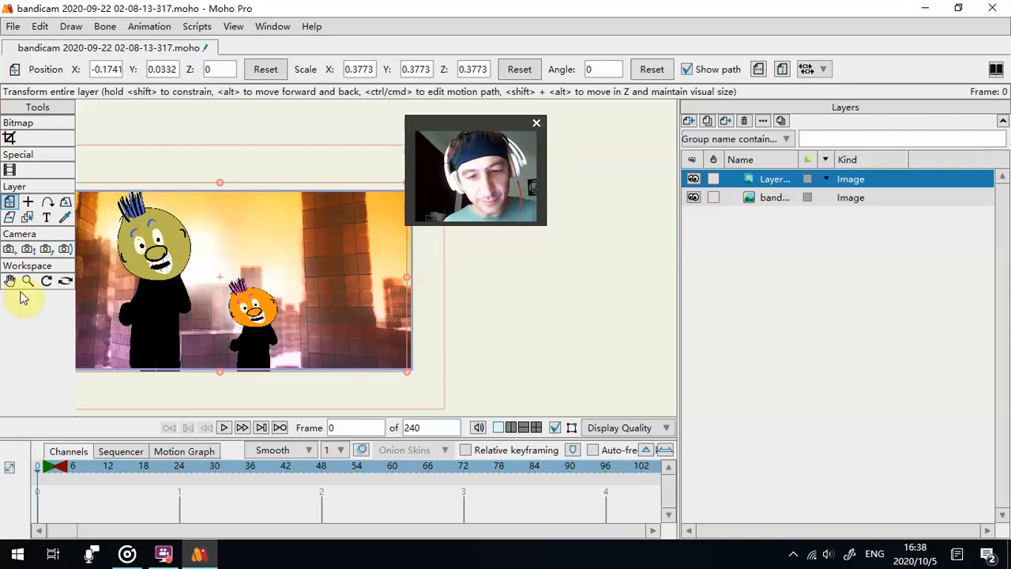
left_click_drag(512, 309, 738, 281)
scroll(597, 270, "up", 2)
left_click_drag(678, 314, 837, 308)
- Preview the two-figure animation over the city background and return to frame 0
left_click_drag(484, 212, 165, 140)
left_click(356, 427)
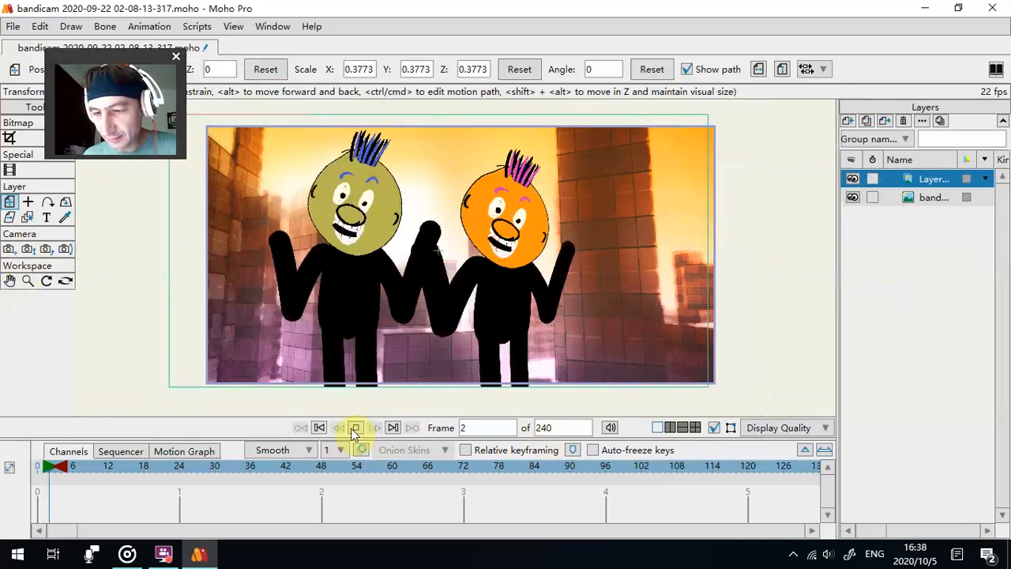
left_click(354, 428)
left_click(320, 428)
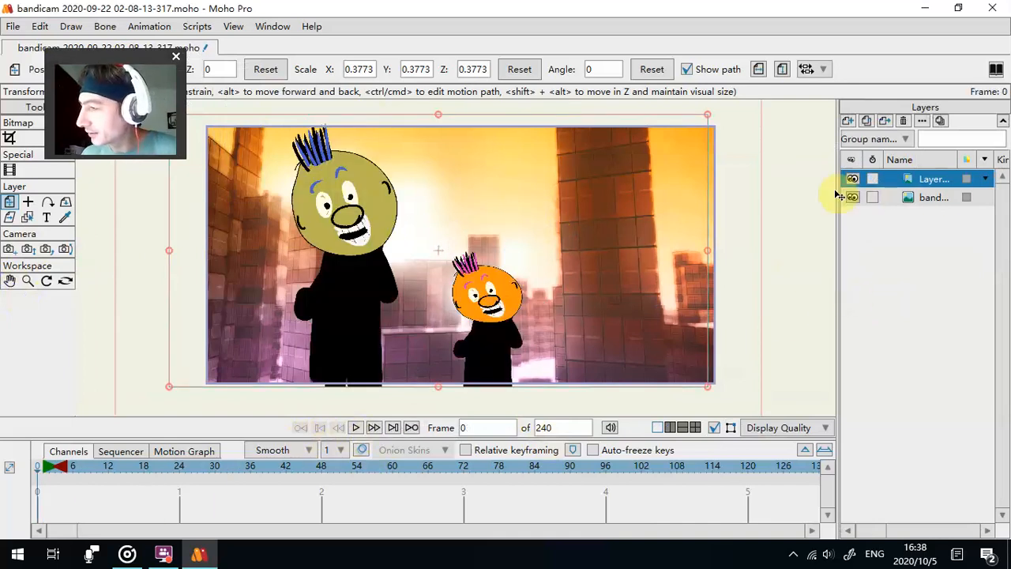
- Check the image sequence layer's quick settings, turn on its timeline option and preview the animation up to frame 20
left_click_drag(835, 190, 695, 191)
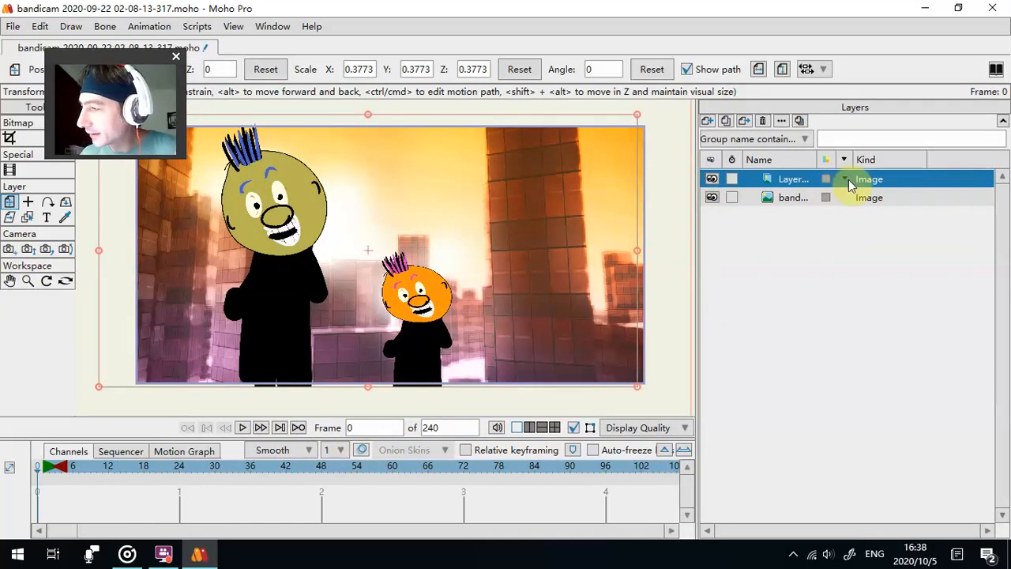
double_click(847, 183)
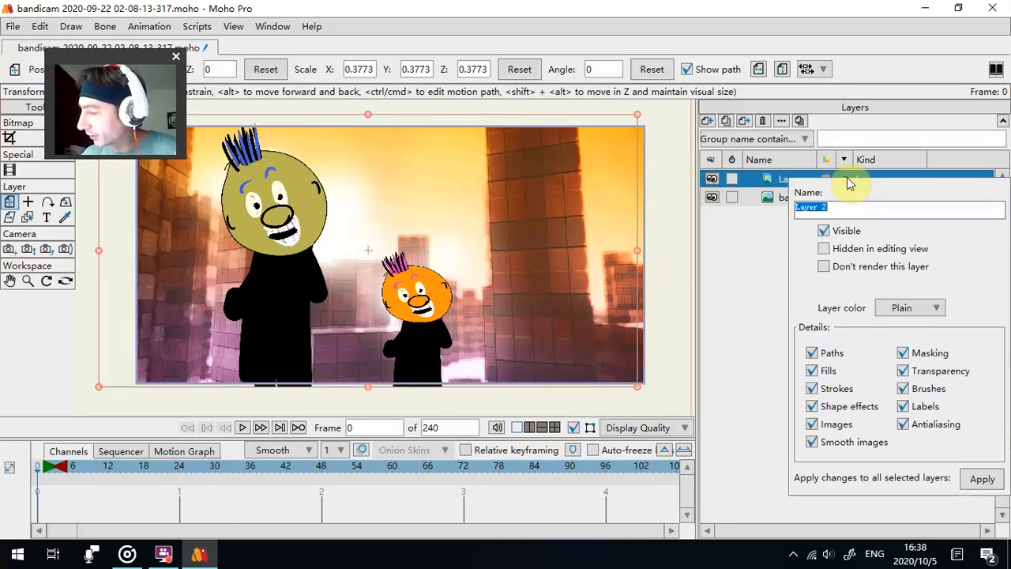
left_click(769, 320)
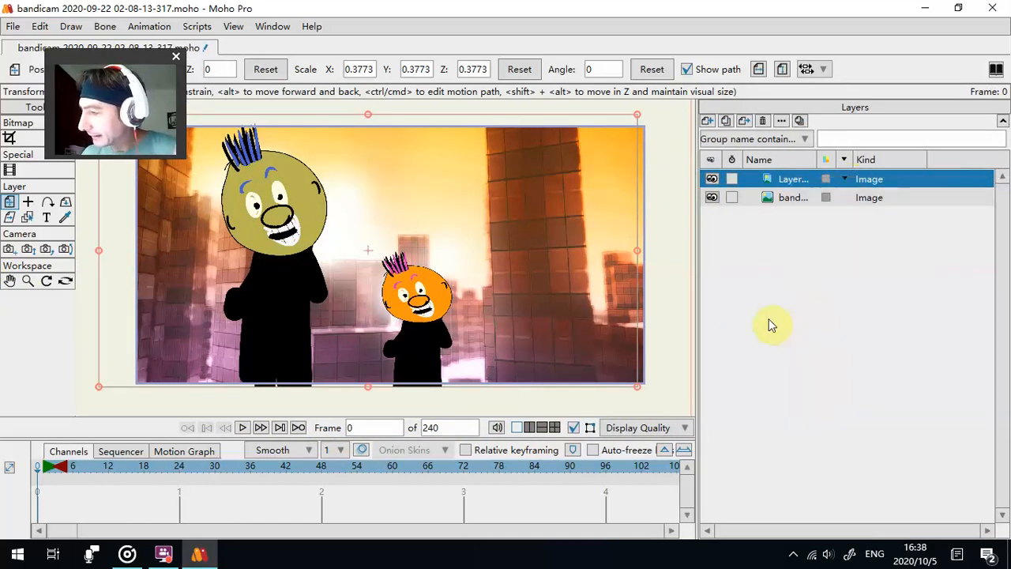
left_click(733, 180)
left_click(243, 428)
left_click(244, 428)
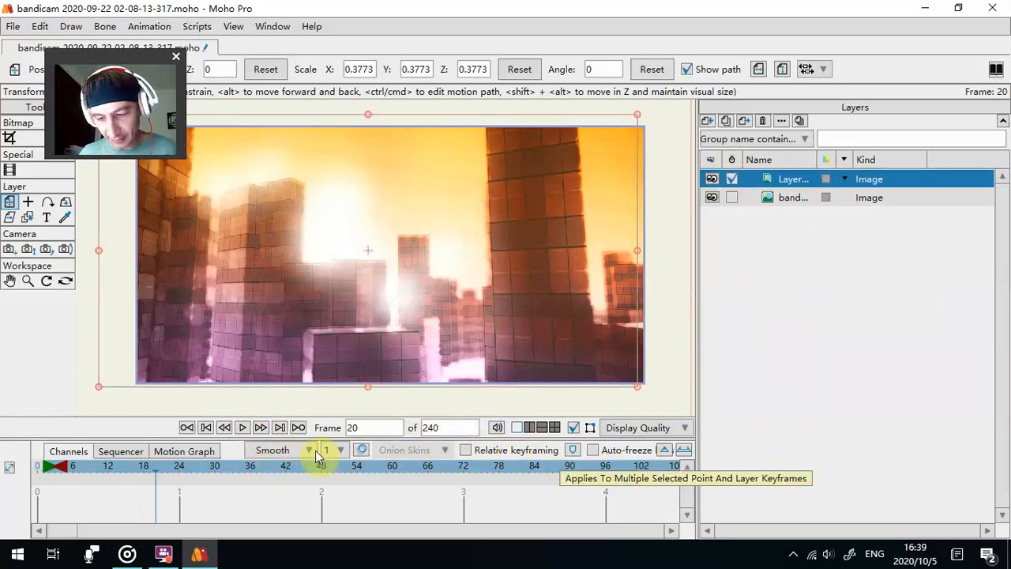
left_click(340, 450)
left_click(157, 433)
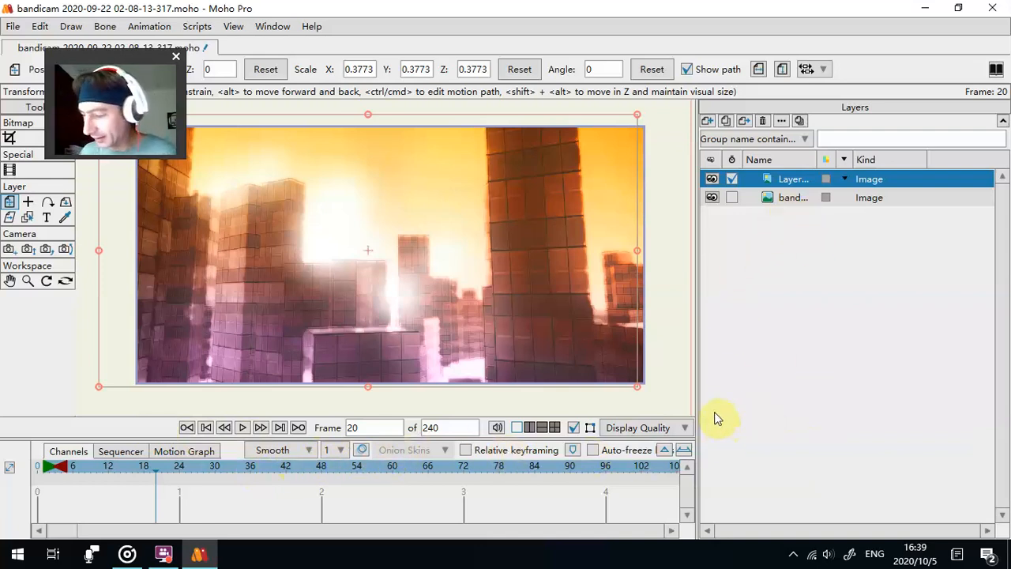
- Delete the two-figure image sequence layer
left_click_drag(712, 406, 814, 392)
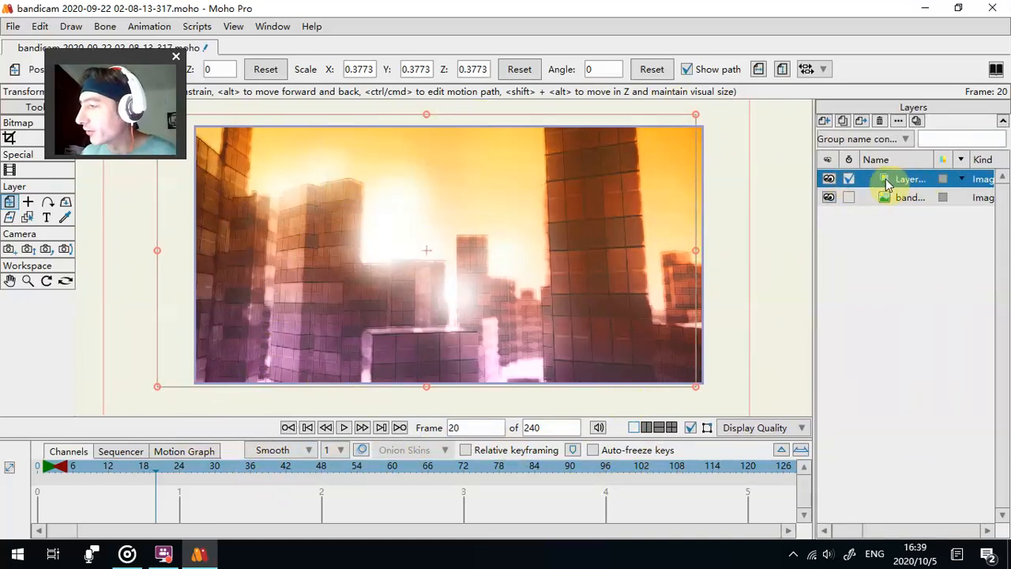
right_click(909, 183)
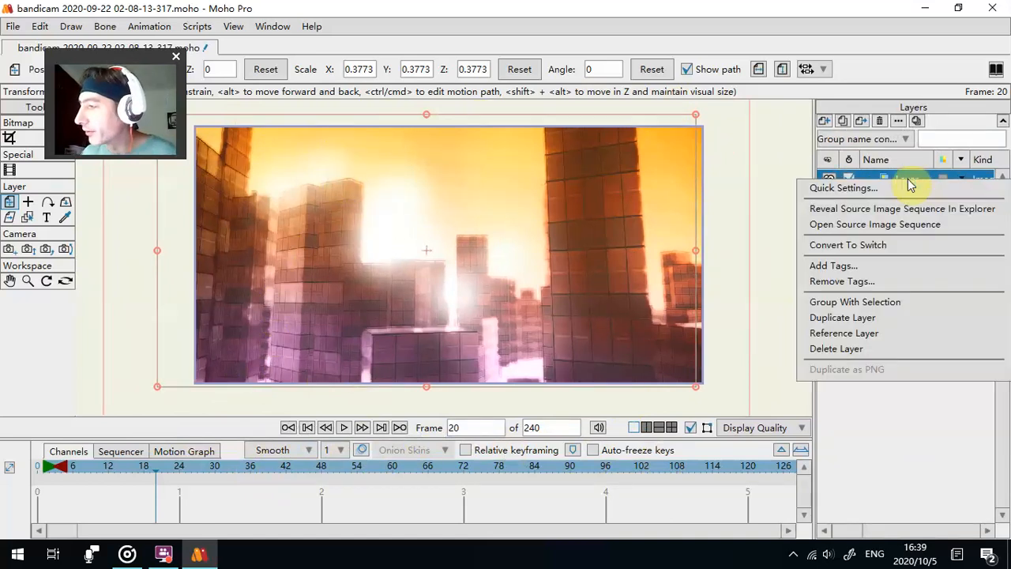
left_click(867, 350)
key("ctrl+z")
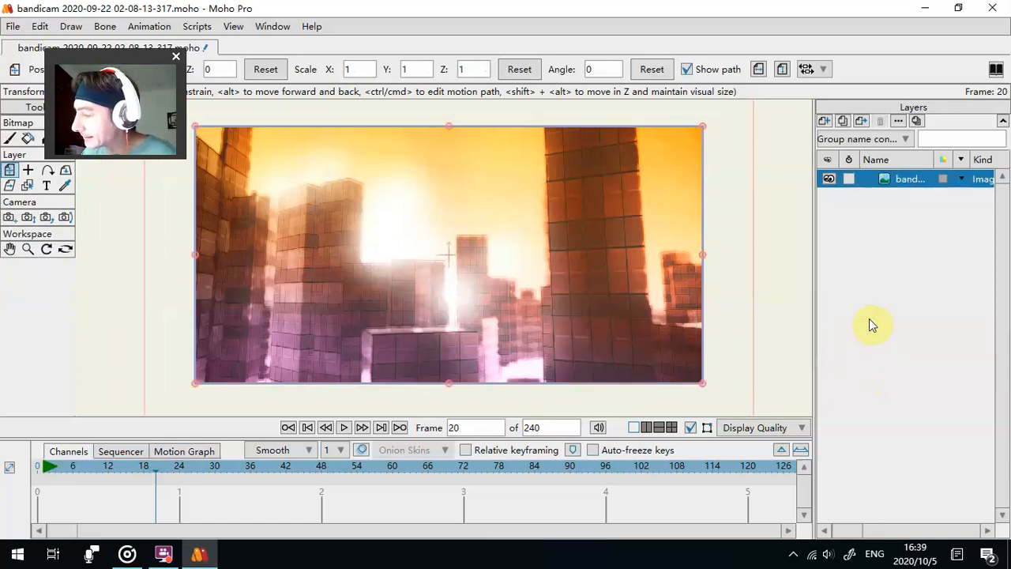
left_click_drag(812, 199, 708, 196)
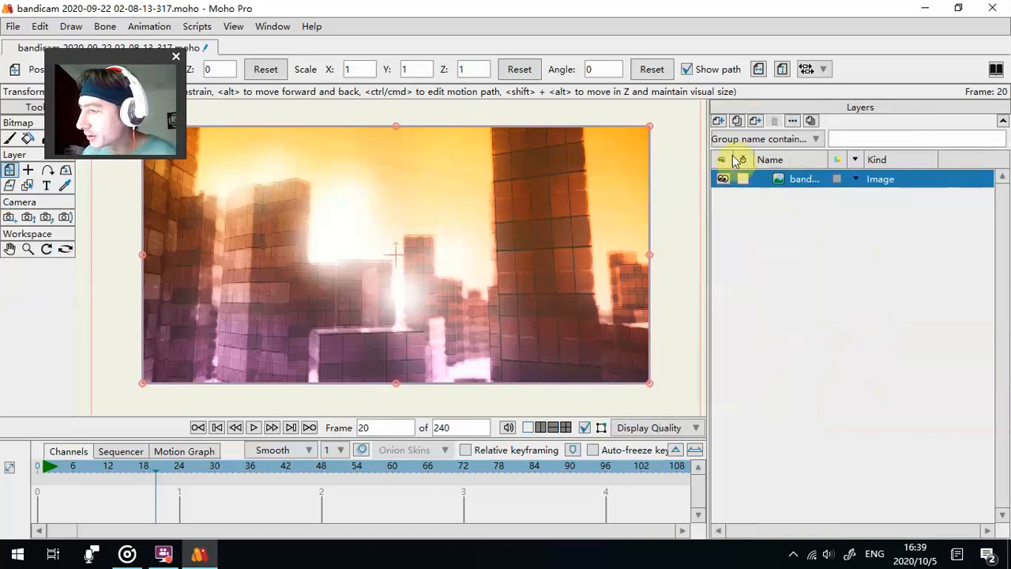
left_click(719, 120)
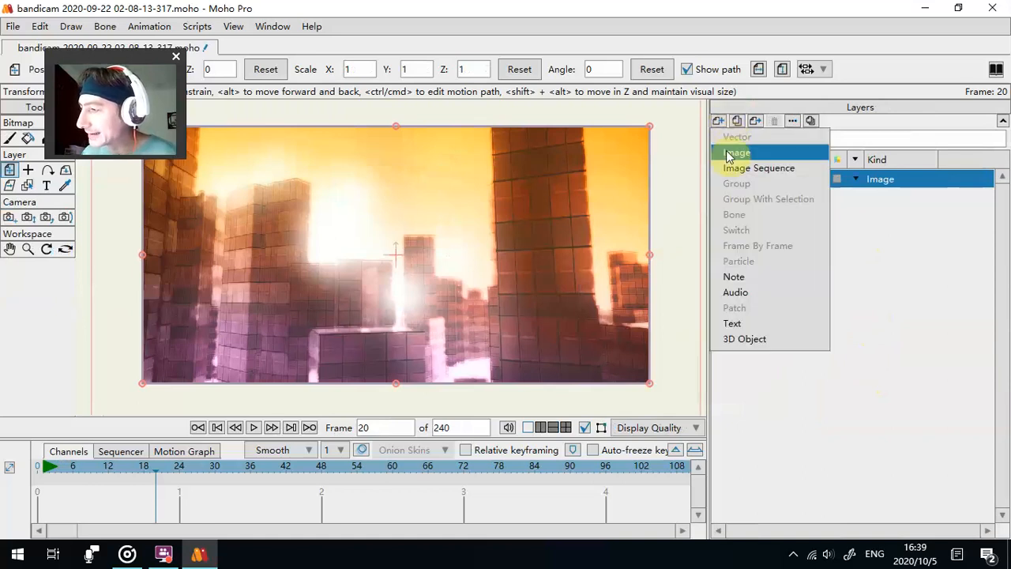
left_click(869, 281)
left_click(720, 121)
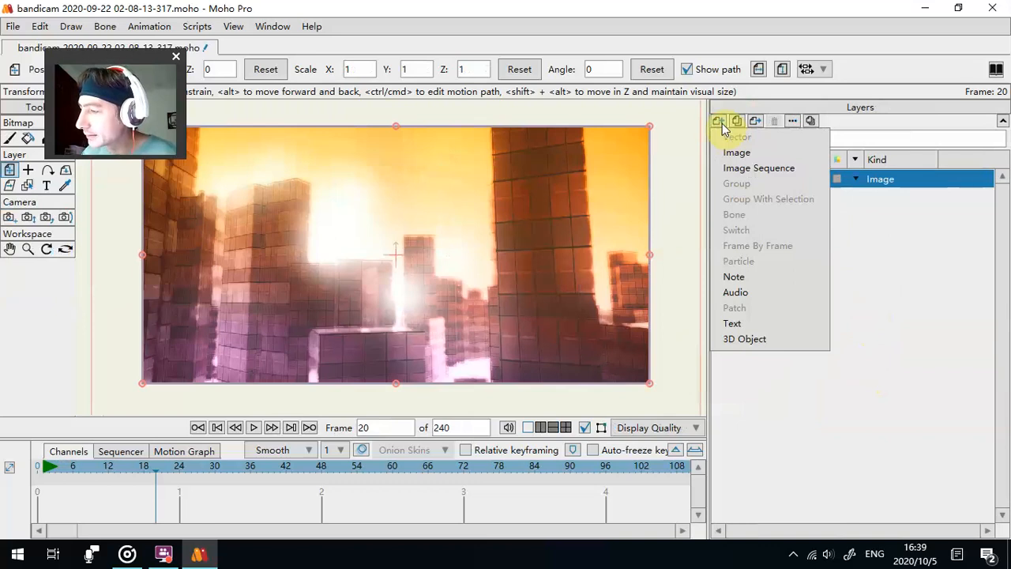
left_click(930, 335)
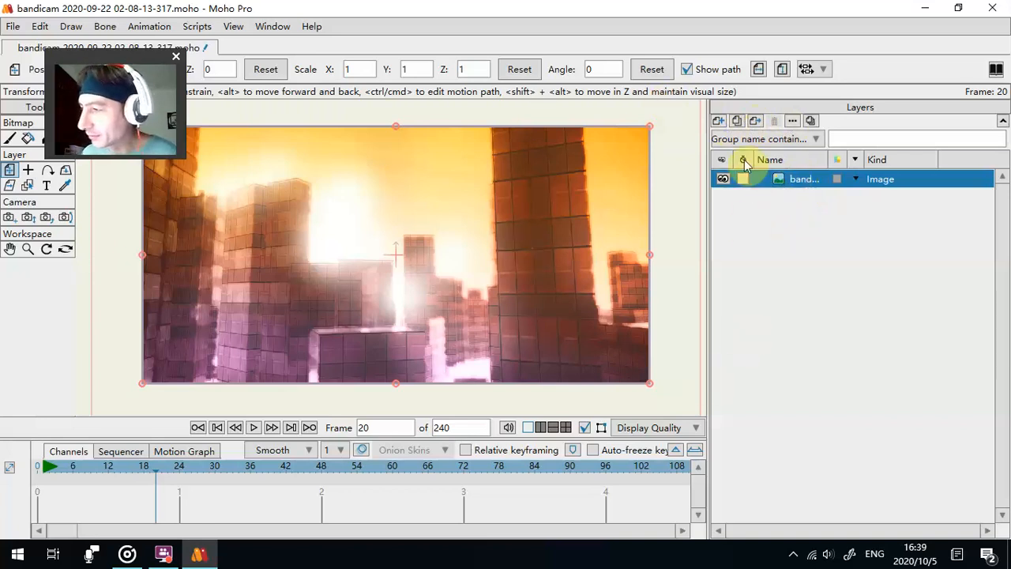
left_click(721, 126)
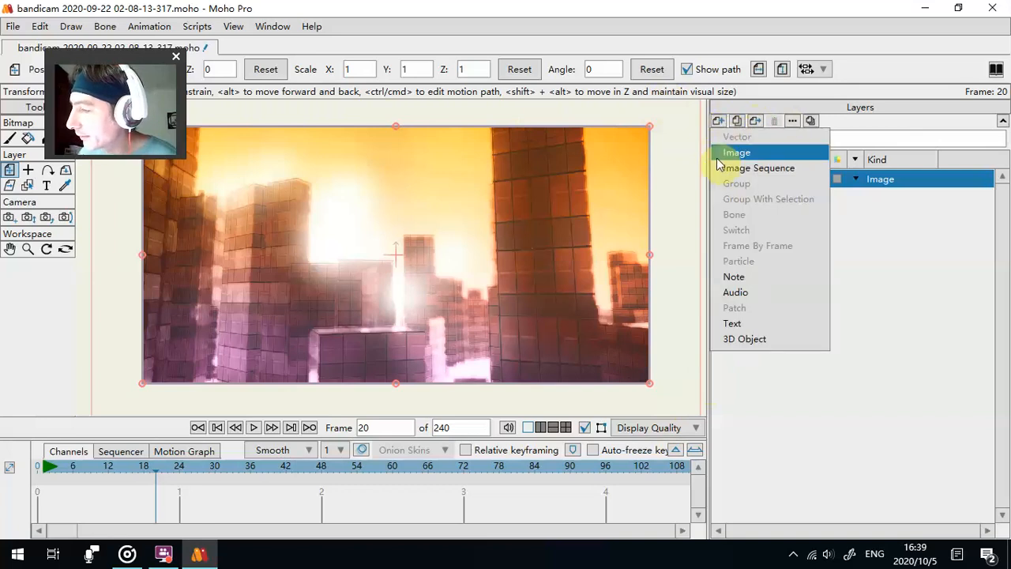
left_click(869, 249)
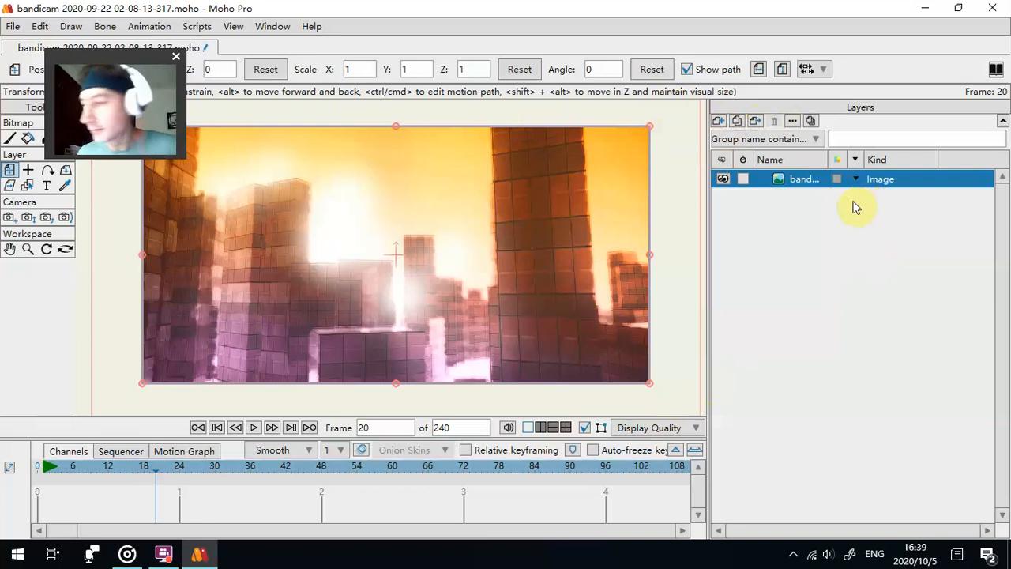
- Undo the layer deletion and the earlier edits back to before the image sequence was added
key("ctrl+z")
key("ctrl+z")
key("ctrl+z")
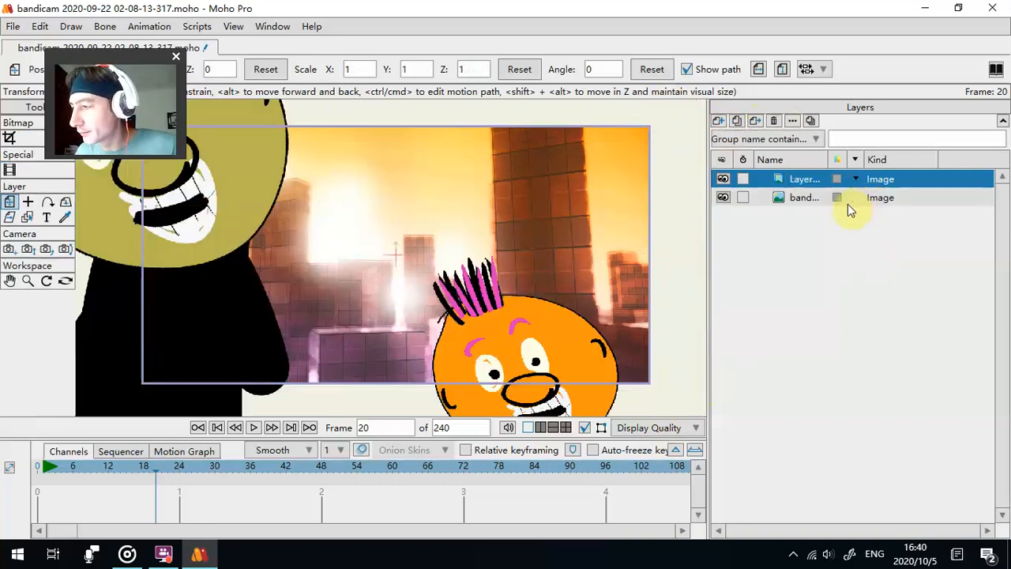
key("ctrl+z")
left_click(718, 122)
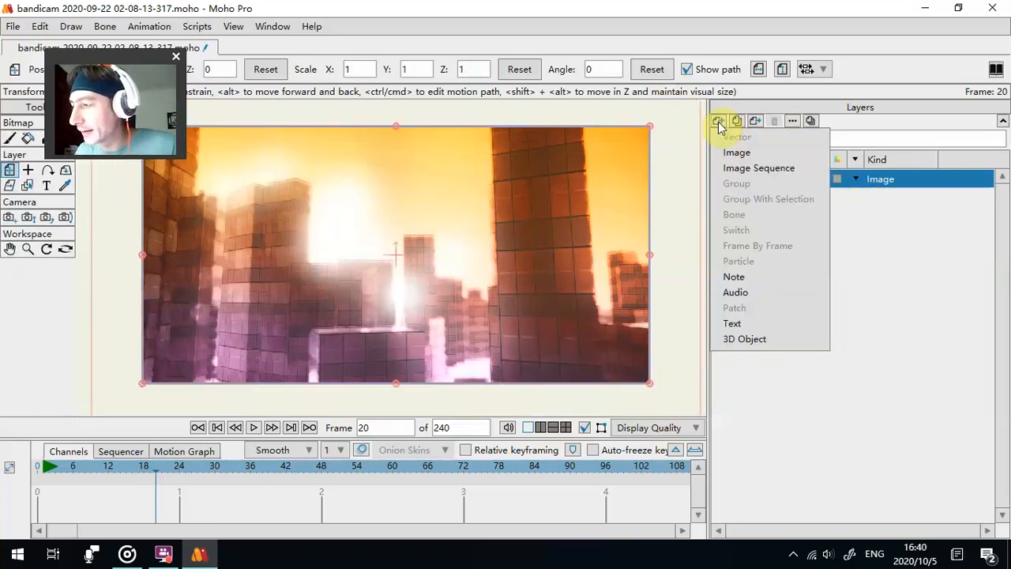
left_click(902, 268)
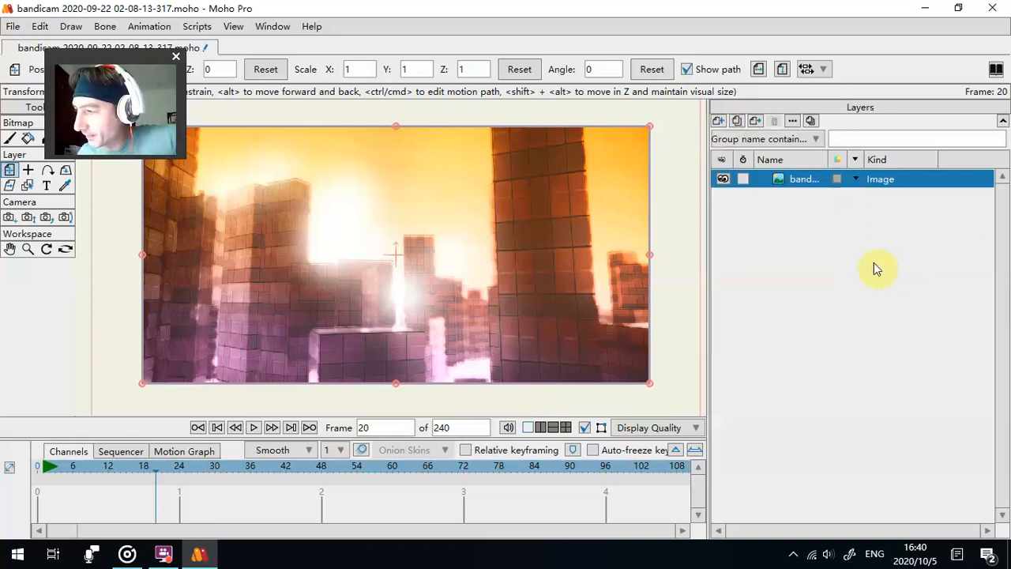
- Reduce the Moho window, open the SOFTWARE PACK folder from the desktop and arrange the Moho window beside it
double_click(537, 9)
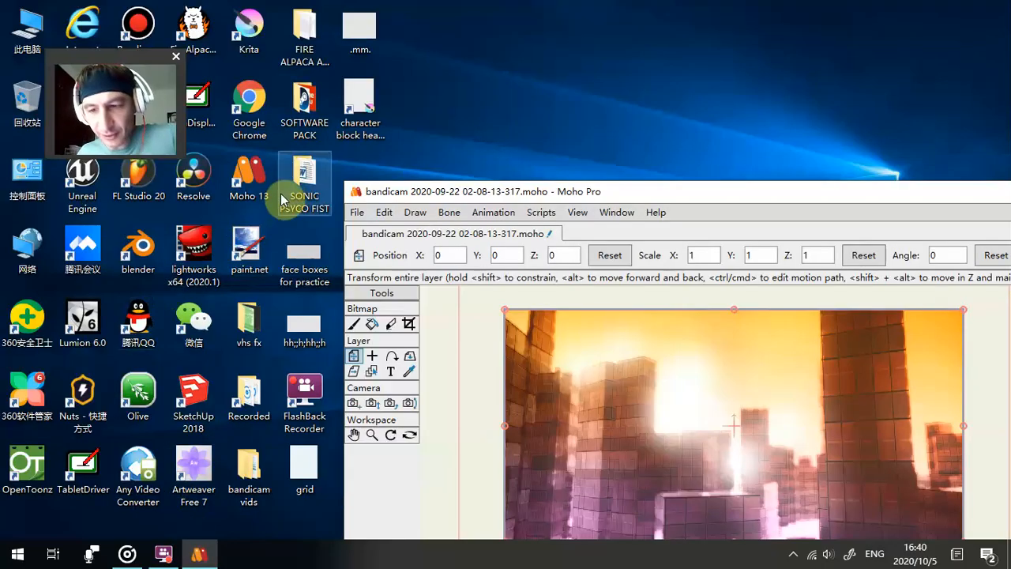
double_click(301, 116)
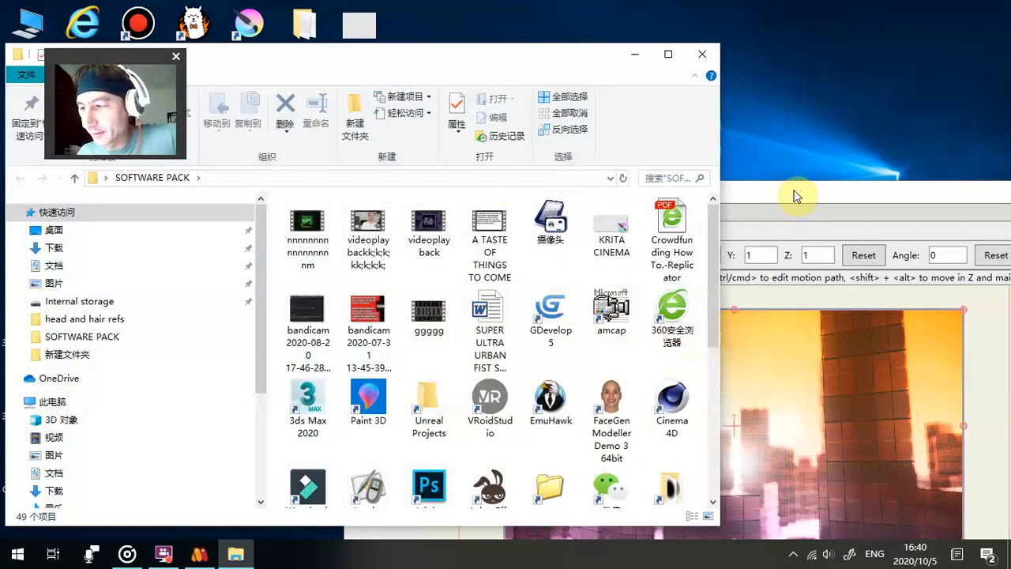
left_click_drag(793, 192, 460, 71)
left_click(459, 71)
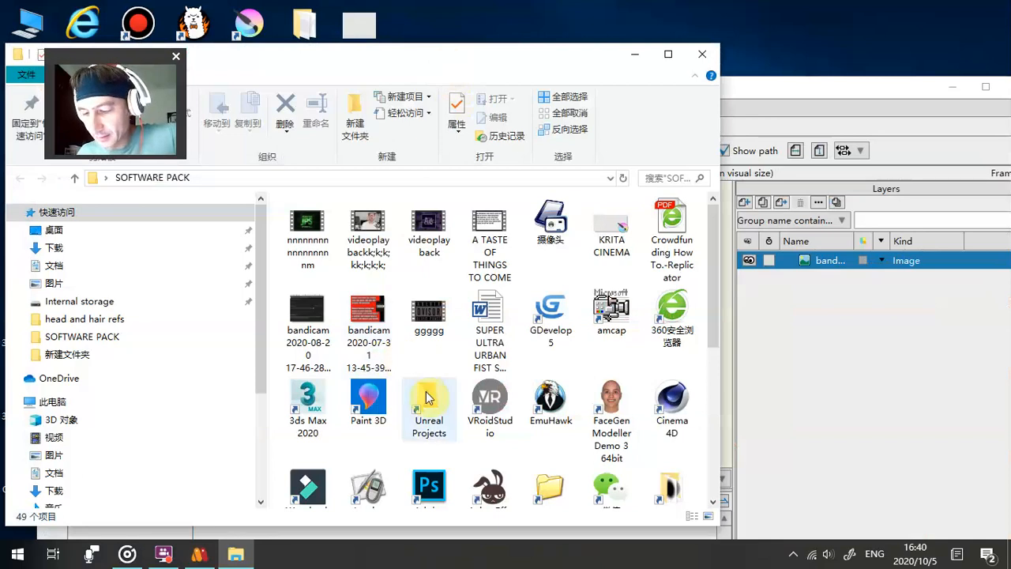
- Open the subfolder holding the exported frames in SOFTWARE PACK and add frame0000 to frame0004 to the Moho scene as image layers
scroll(428, 392, "down", 5)
double_click(671, 462)
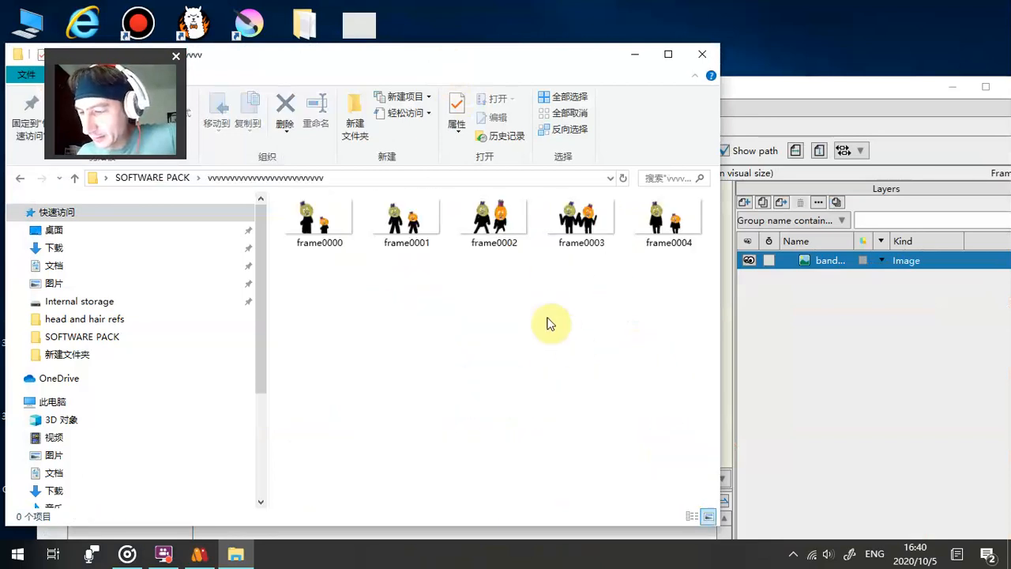
left_click_drag(649, 309, 270, 200)
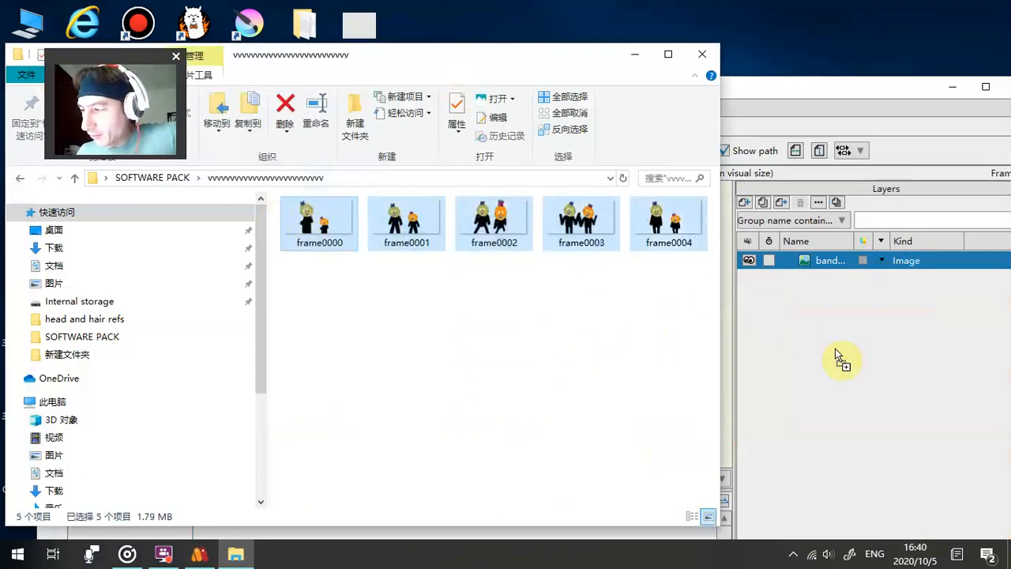
left_click_drag(557, 63, 360, 90)
left_click_drag(297, 237, 575, 294)
left_click(438, 77)
double_click(568, 89)
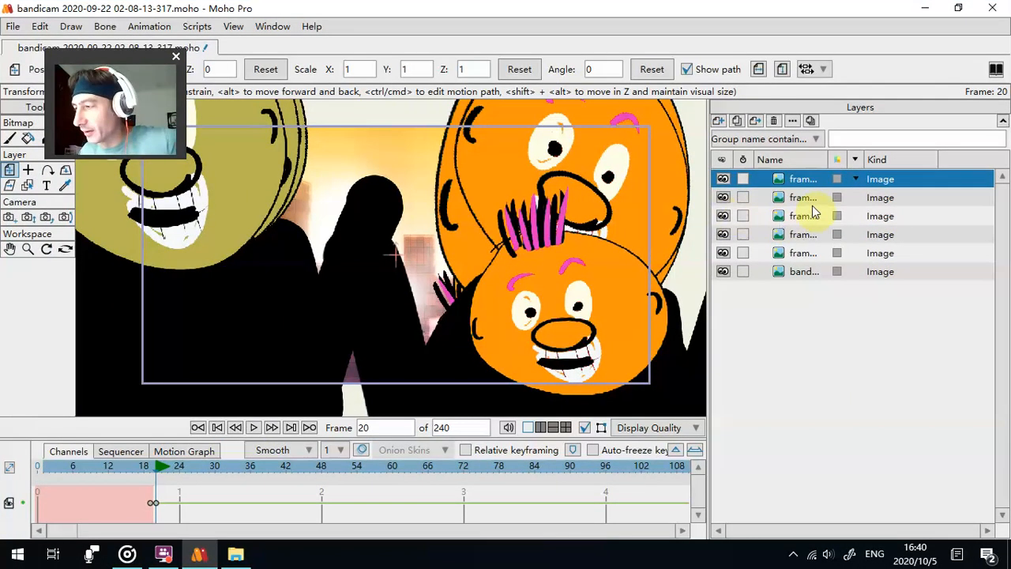
- Select the five frame image layers, check the available new layer types and enlarge the timeline area
left_click(813, 256)
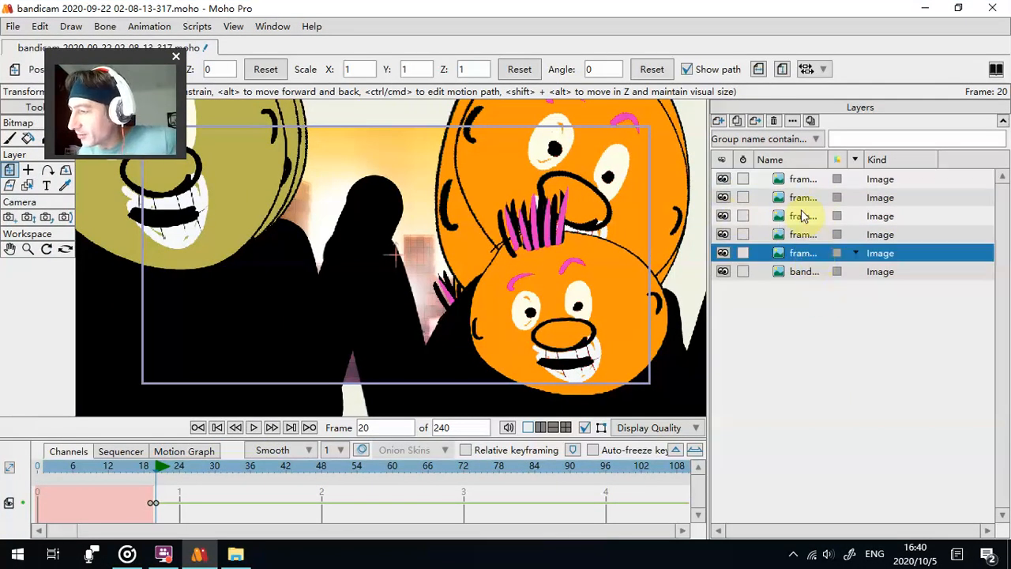
left_click(803, 179, "shift")
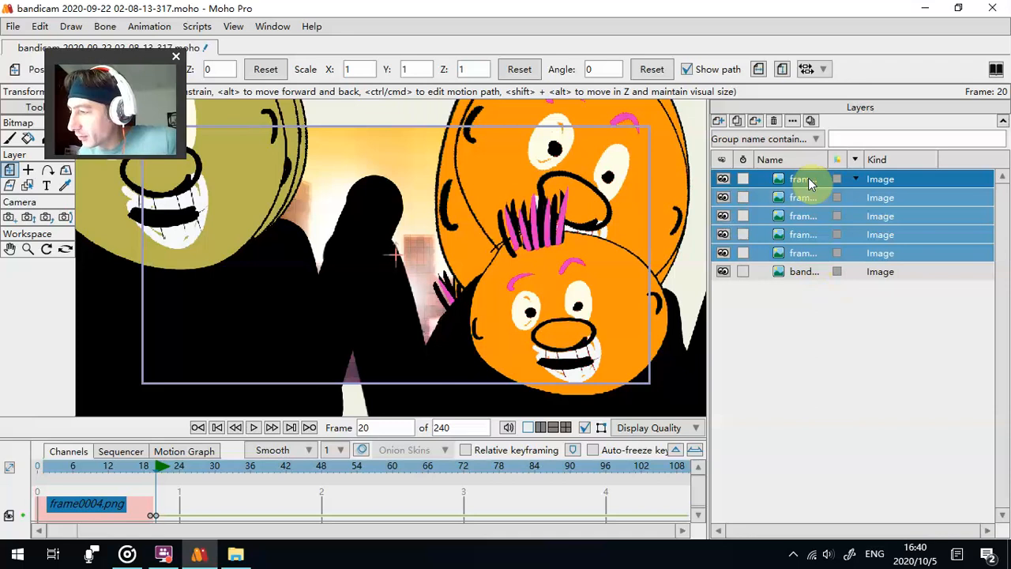
left_click(720, 123)
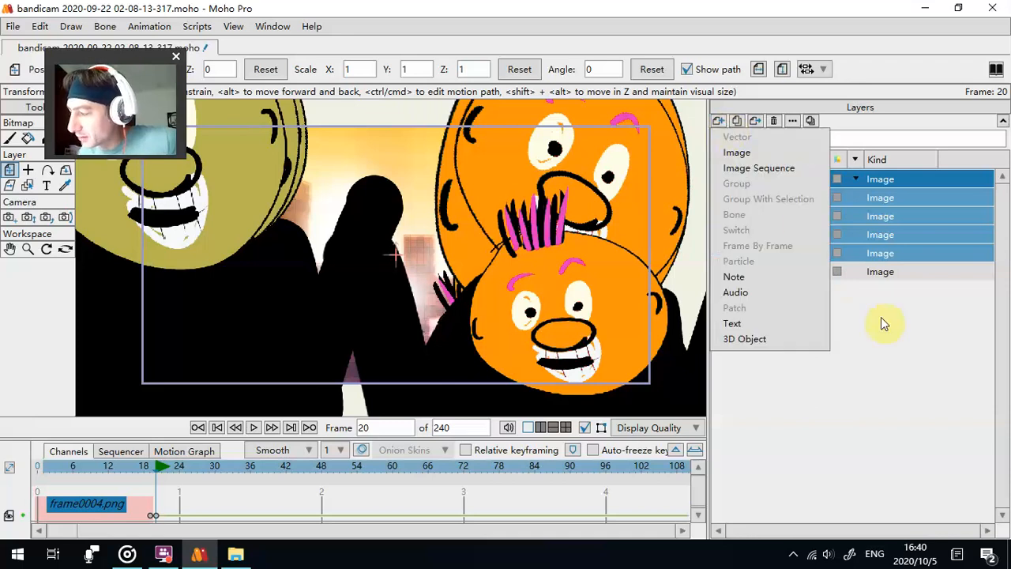
left_click(918, 403)
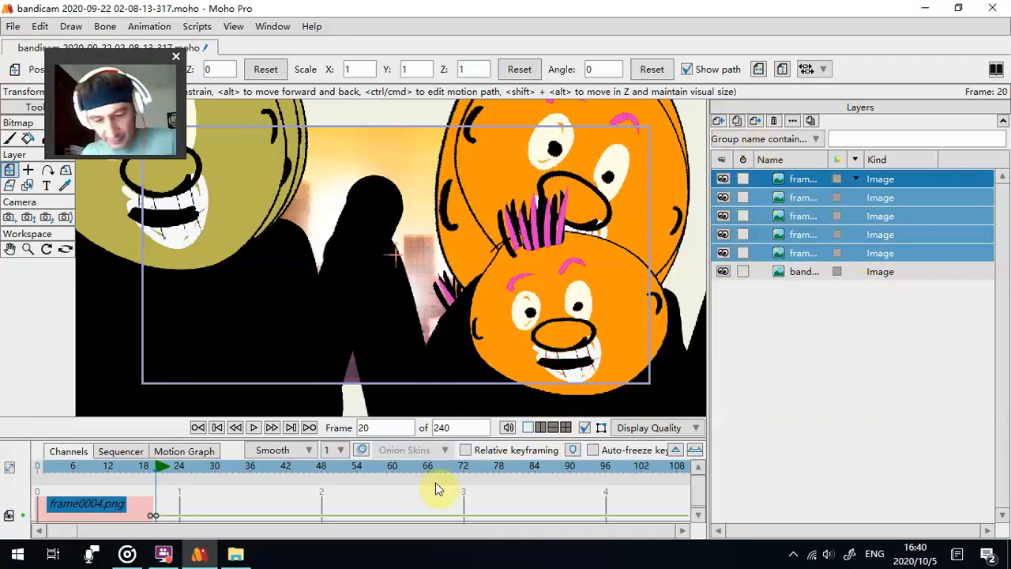
left_click_drag(448, 439, 454, 371)
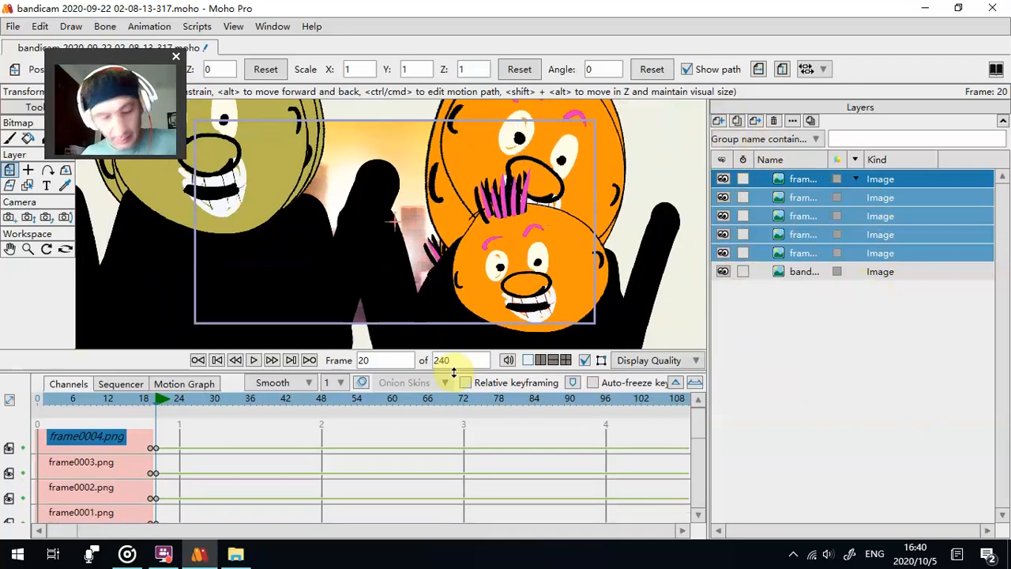
- Undo the import of the five frame images and return the playhead to frame 0
key("ctrl+z")
key("ctrl+z")
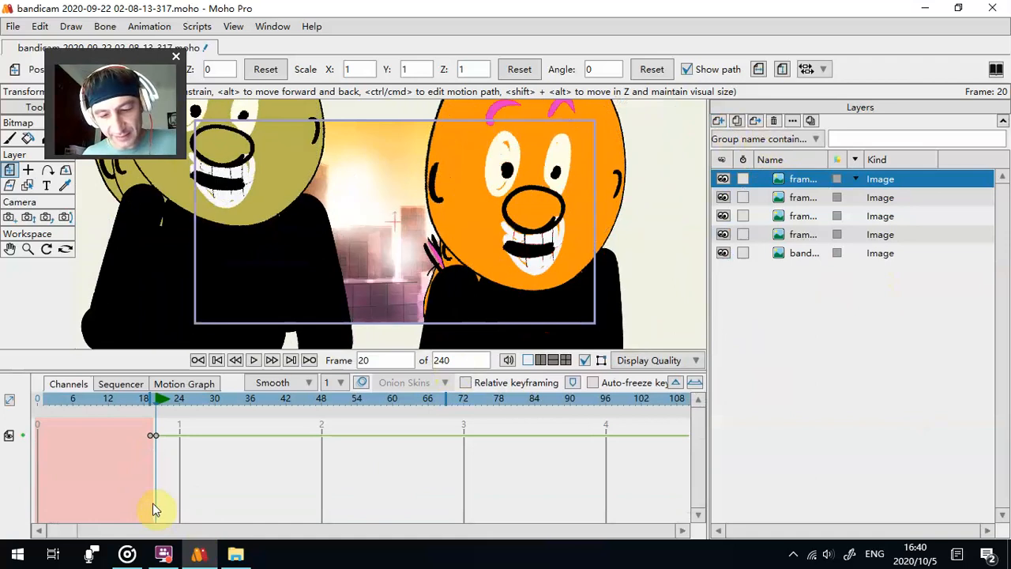
key("ctrl+z")
key("ctrl+z")
key("ctrl+z")
key("ctrl+z")
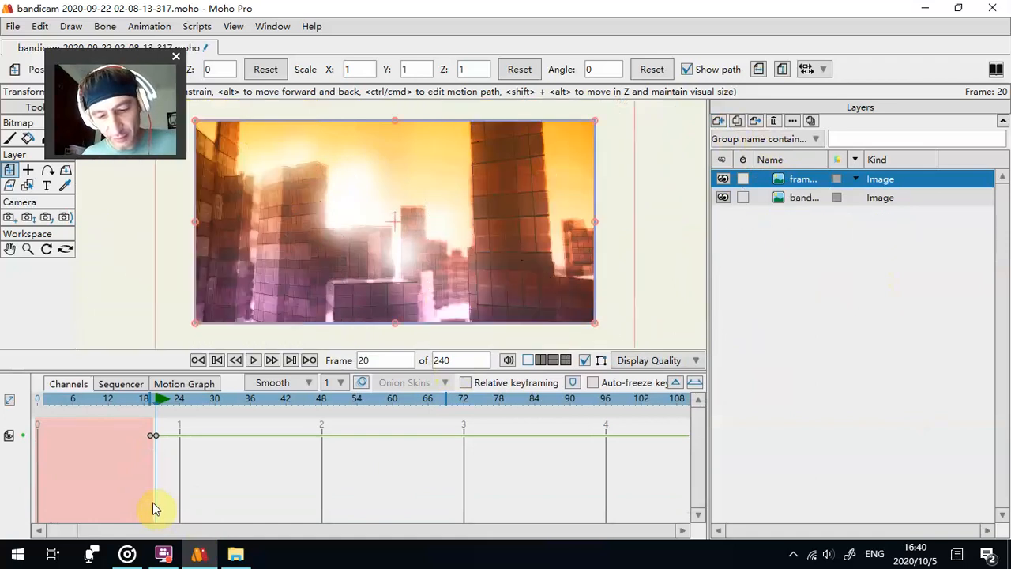
left_click(49, 399)
left_click_drag(50, 399, 23, 406)
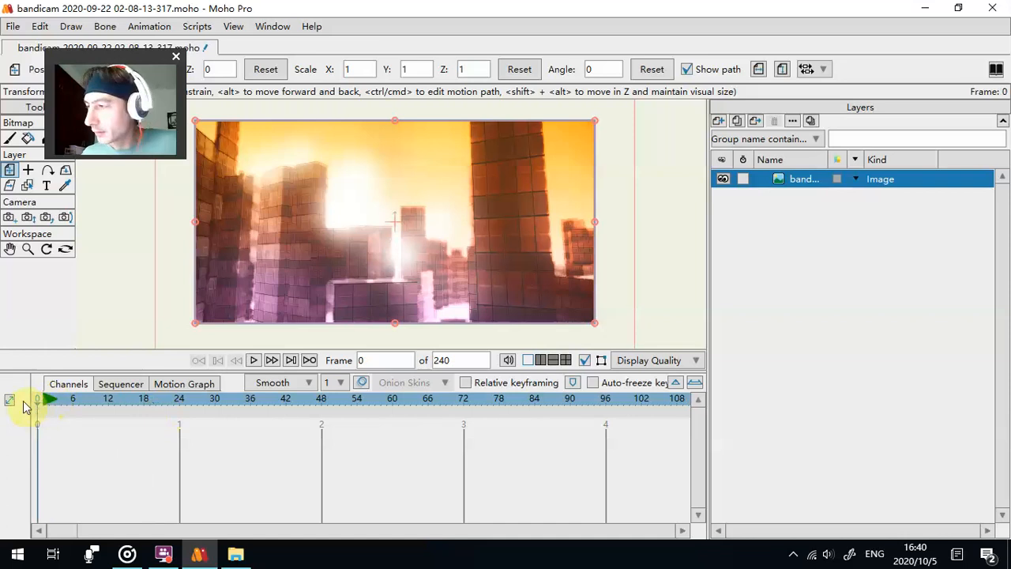
- Add a Switch layer above the city background and import frame0000 to frame0004 from the folder as image layers
left_click(718, 120)
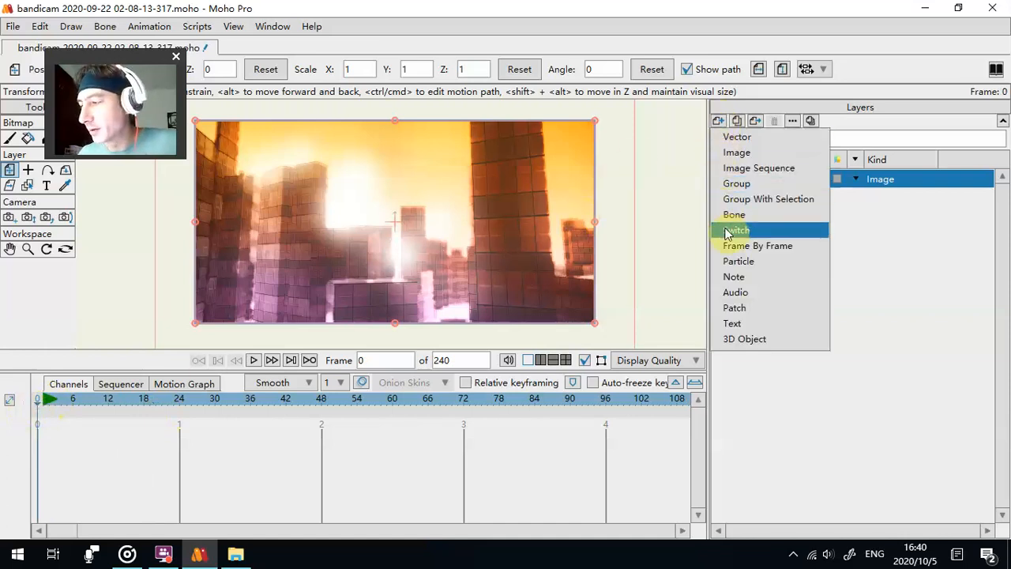
left_click(792, 256)
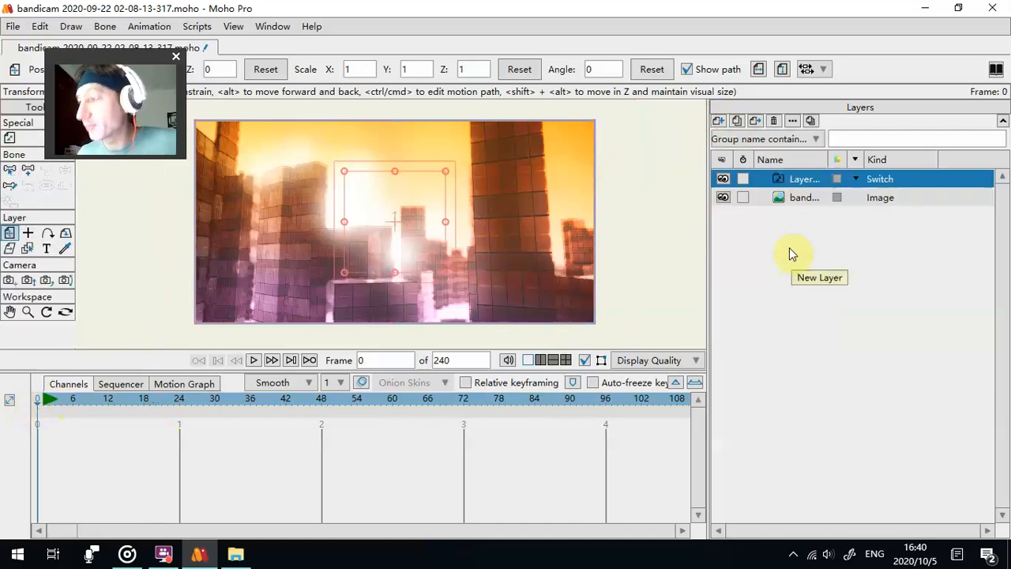
left_click_drag(384, 15, 476, 74)
left_click(236, 554)
left_click_drag(226, 237, 834, 255)
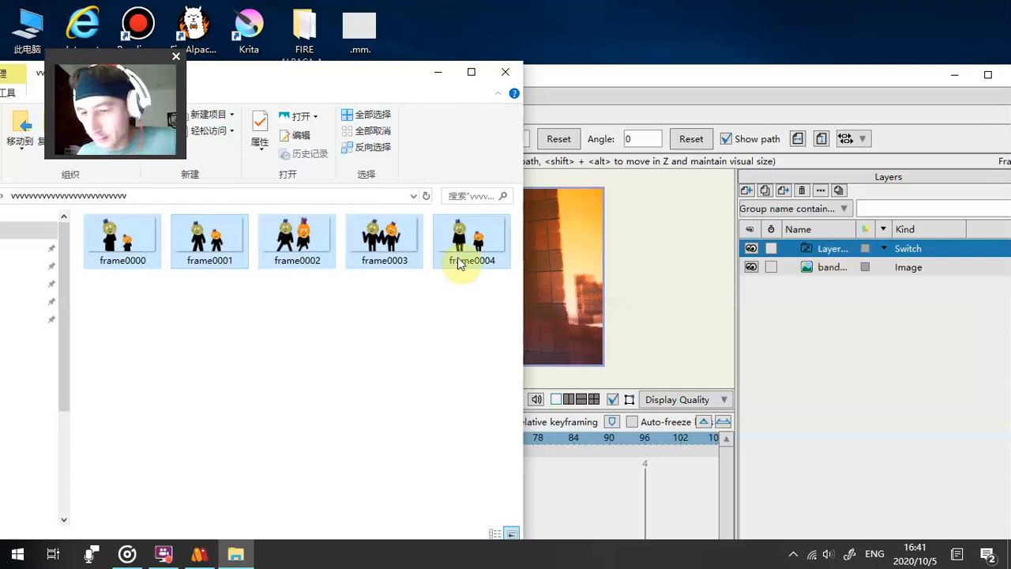
left_click_drag(212, 251, 555, 251)
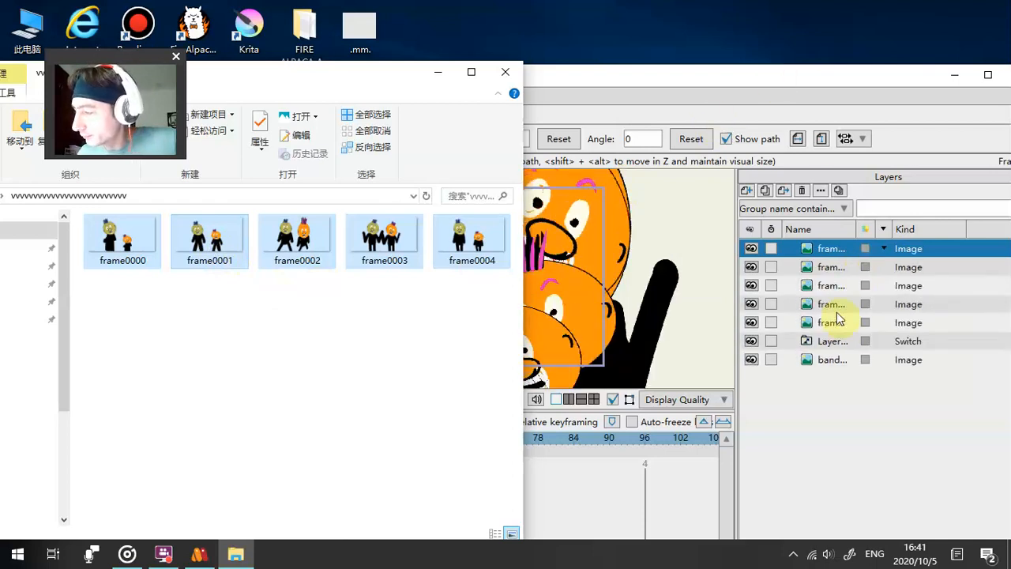
- Move all five frame image layers into the Switch layer and collapse it
left_click(836, 328)
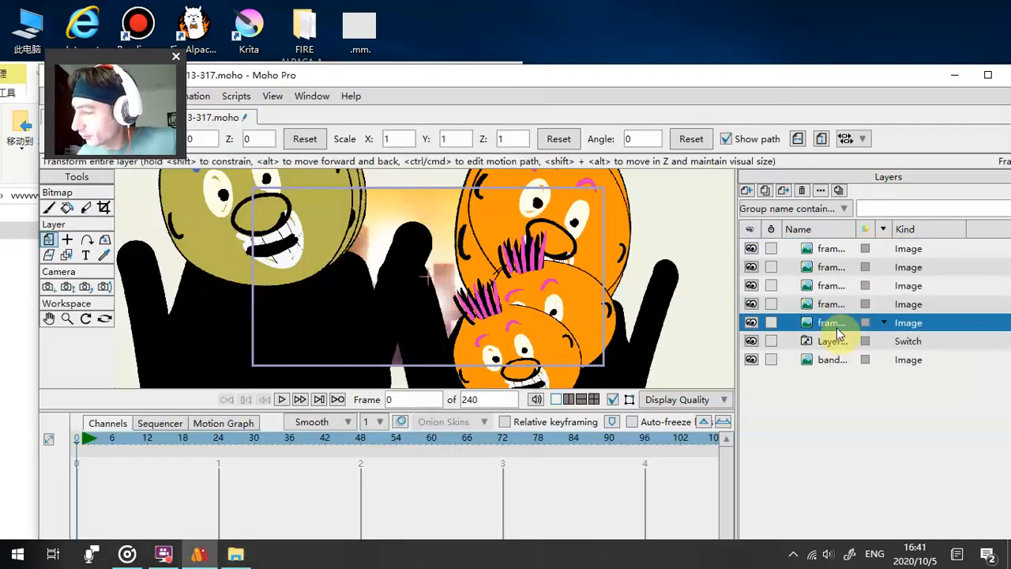
left_click(829, 250, "shift")
left_click_drag(830, 330, 832, 345)
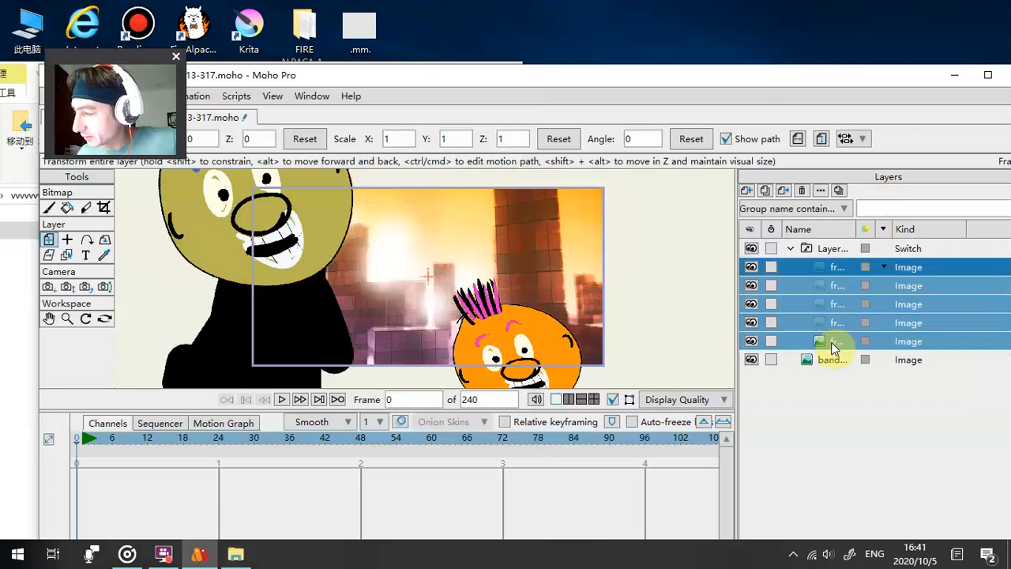
left_click(792, 248)
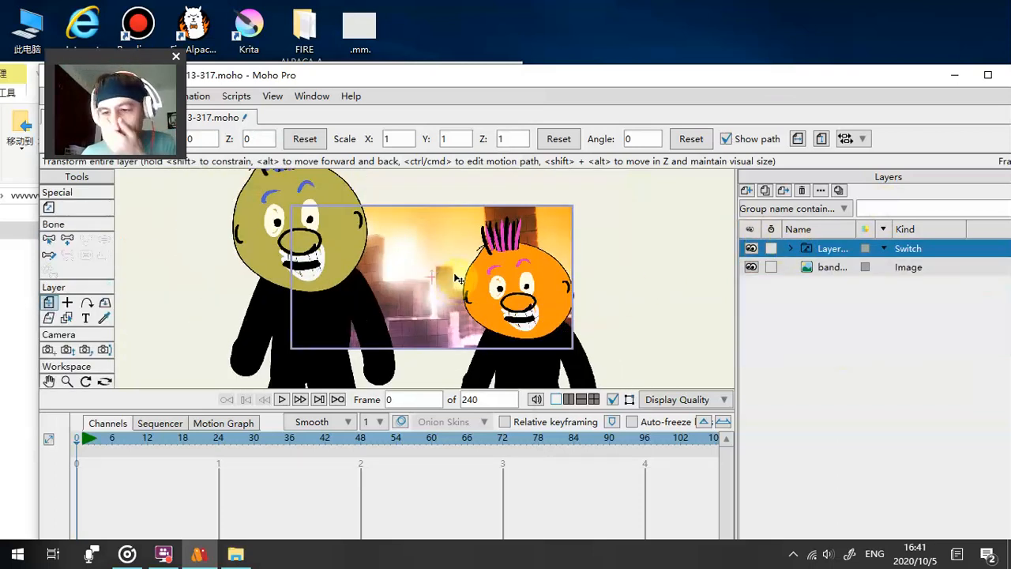
- Scale the Switch layer uniformly to 0.3862 so the figures fit the city background, and maximize the Moho window
scroll(456, 278, "down", 3)
scroll(558, 224, "down", 2)
left_click_drag(558, 225, 508, 261)
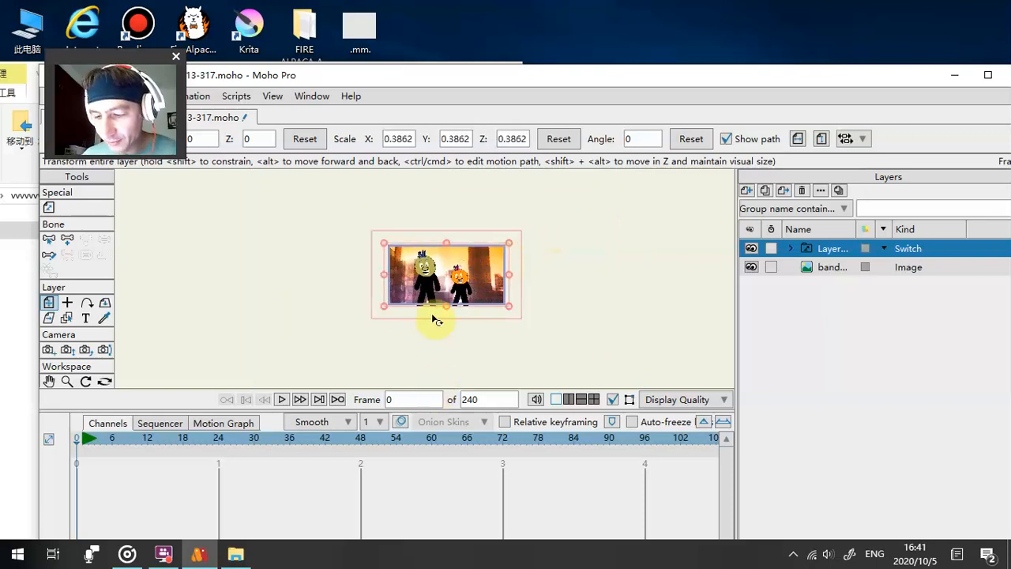
scroll(435, 324, "up", 5)
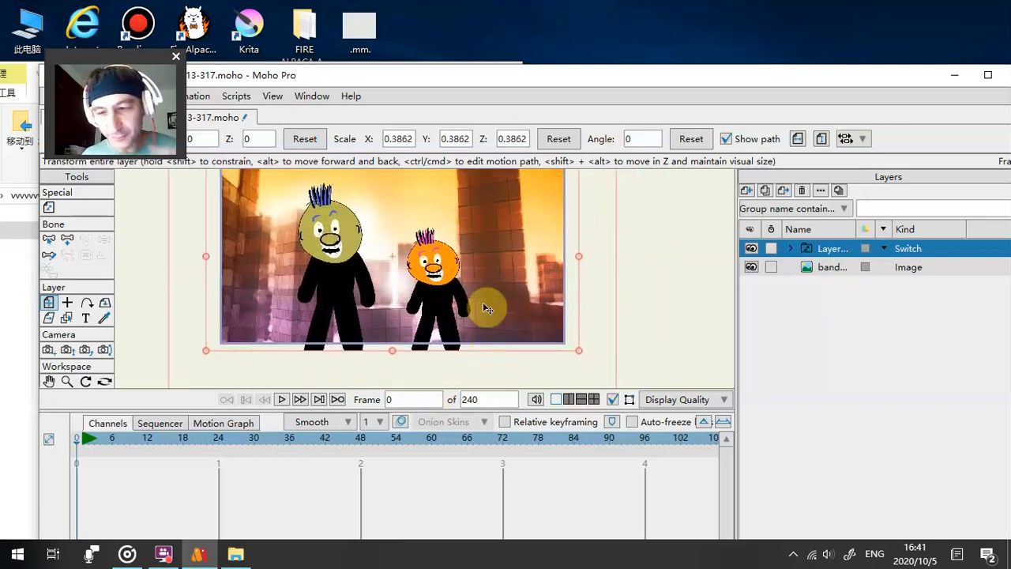
double_click(568, 79)
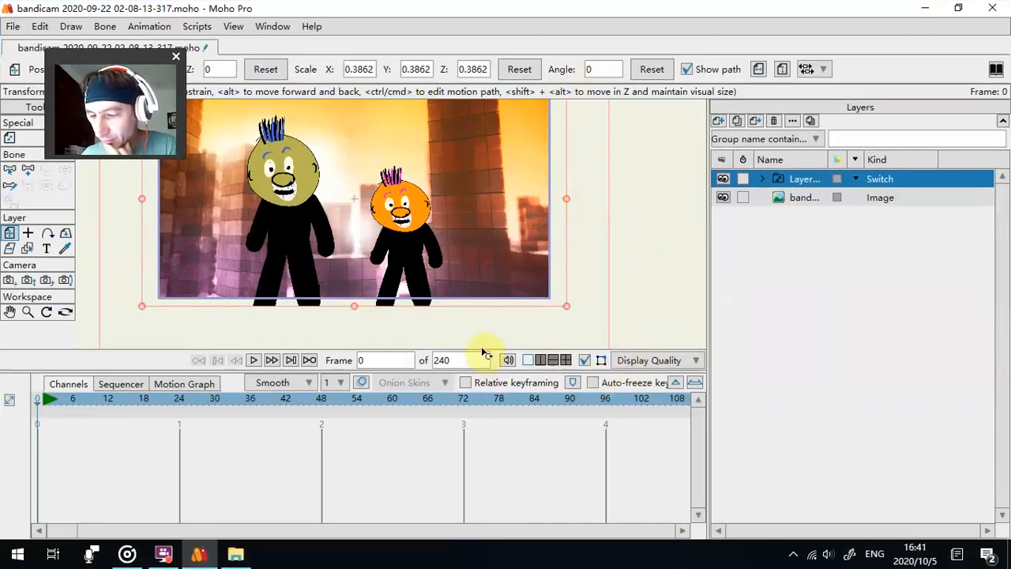
- Reduce the timeline height, advance to frame 1 and examine which child images the Switch layer offers
left_click_drag(168, 373, 165, 455)
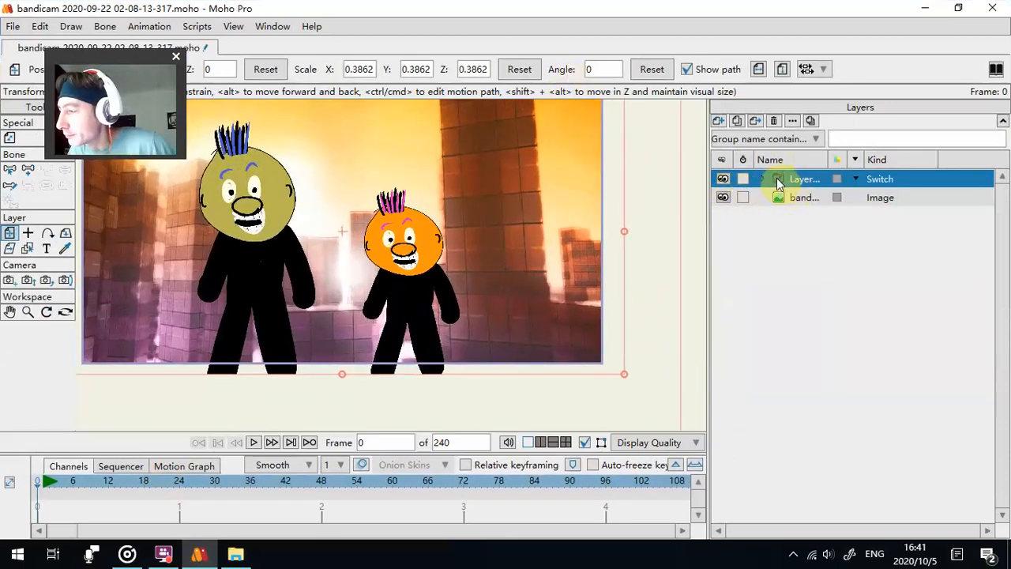
left_click(272, 442)
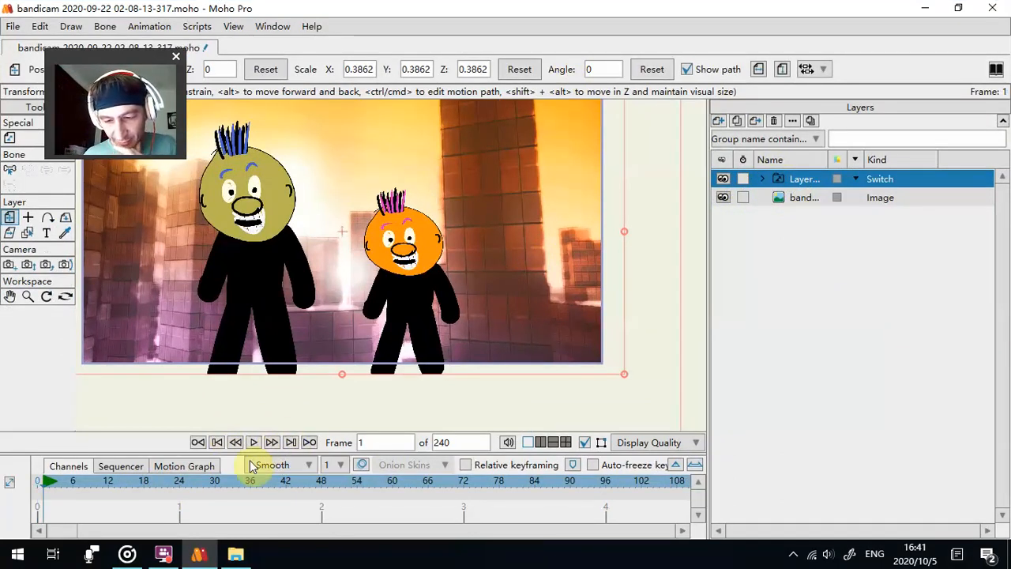
left_click(764, 180)
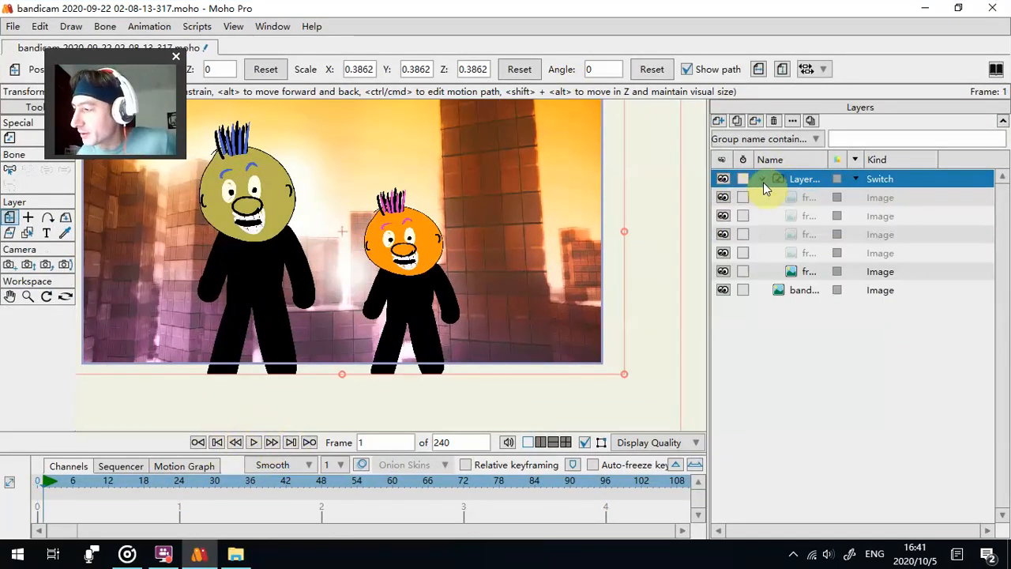
left_click(800, 276)
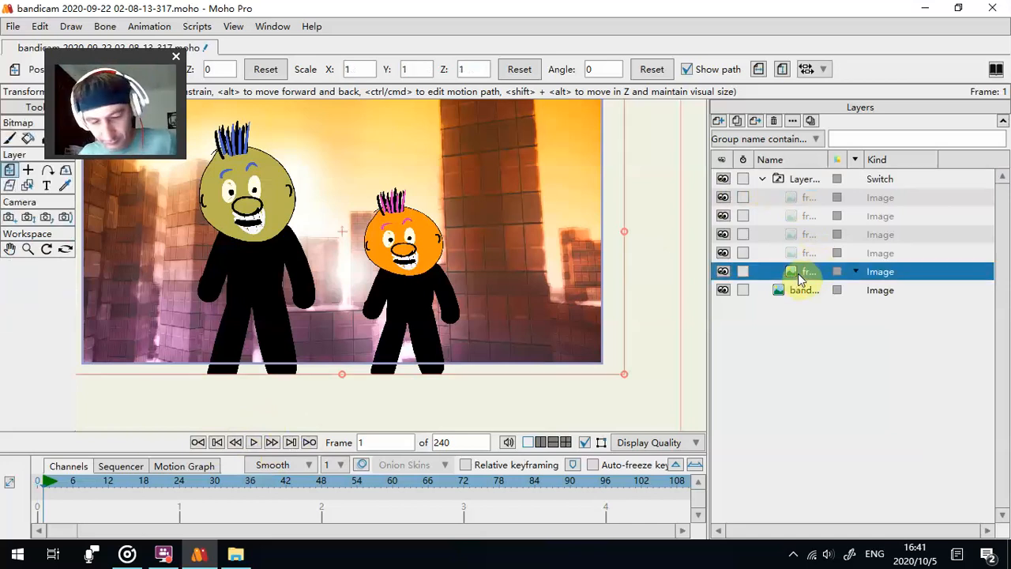
right_click(804, 180)
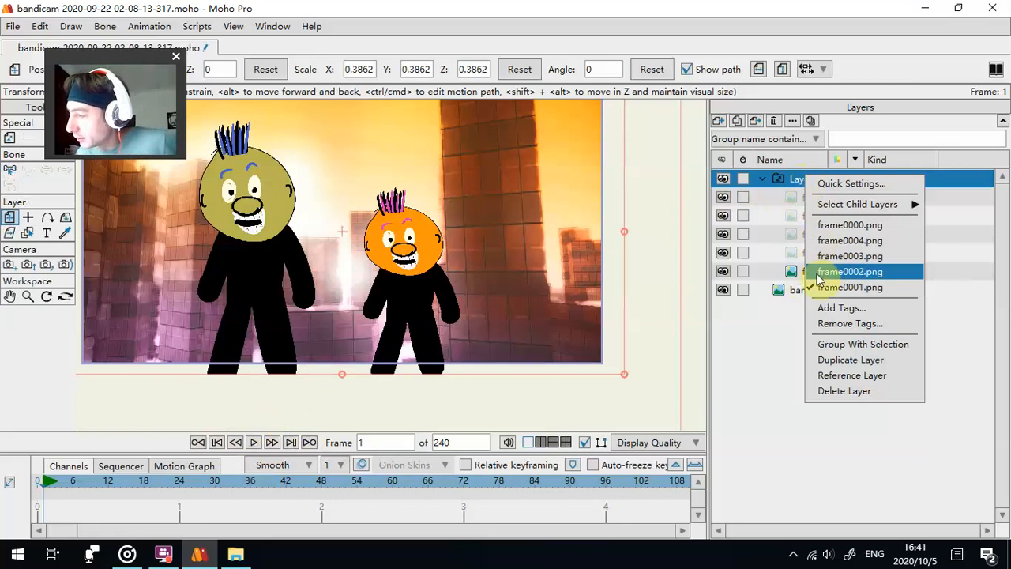
left_click(762, 179)
right_click(786, 182)
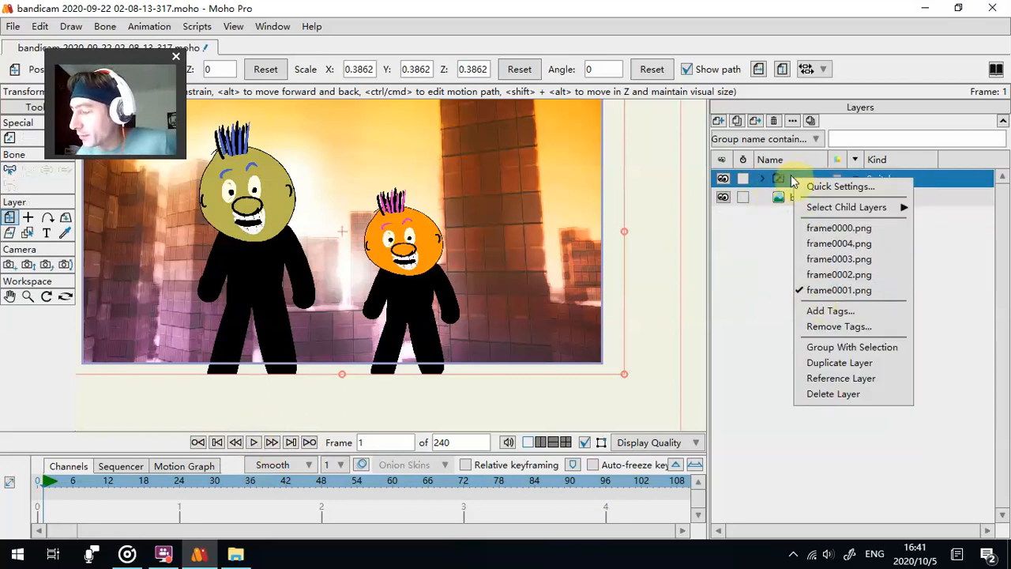
- Switch the figures to frame0002.png at frame 4 of the timeline
left_click(272, 444)
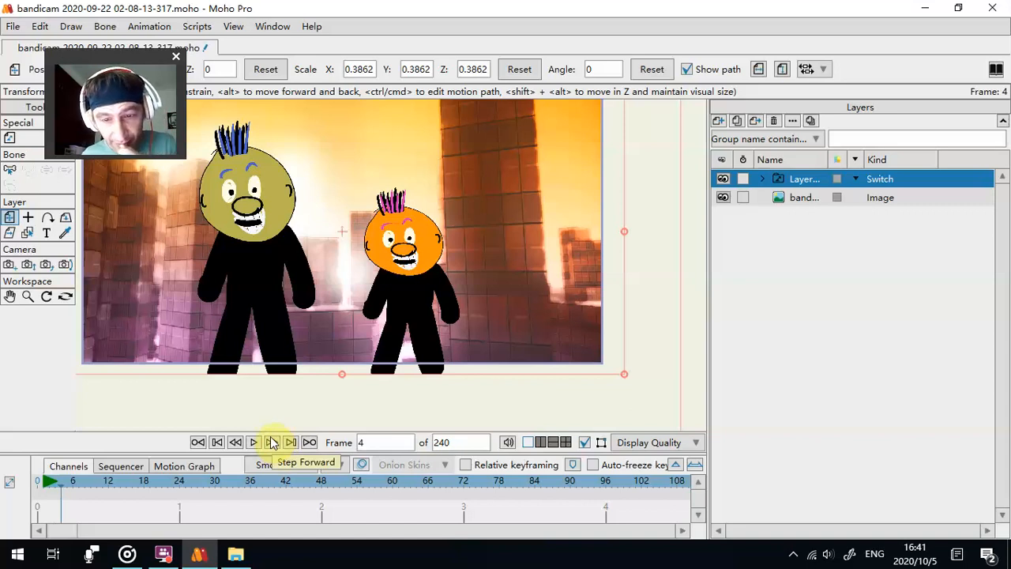
double_click(241, 446)
left_click(239, 444)
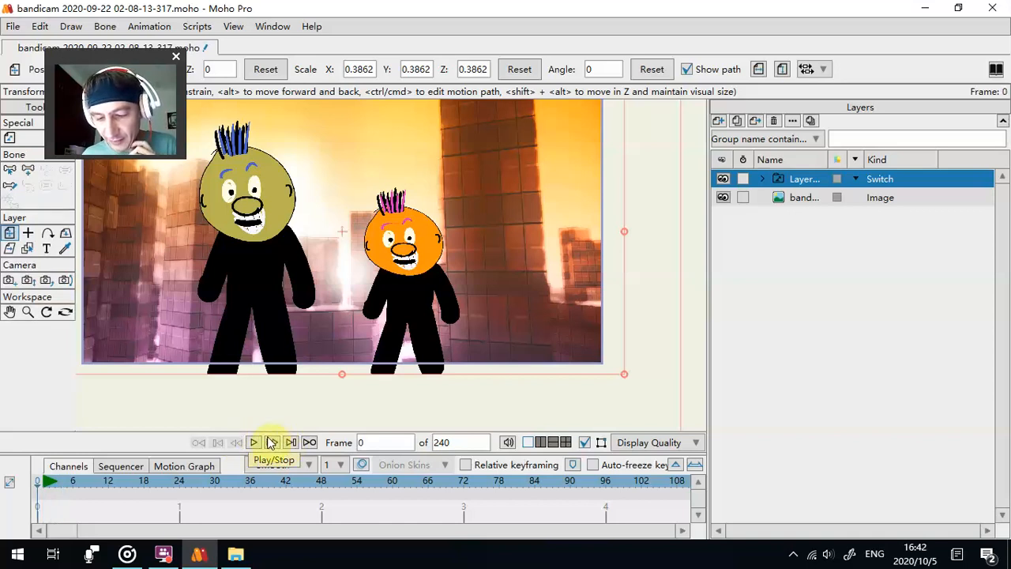
left_click(271, 443)
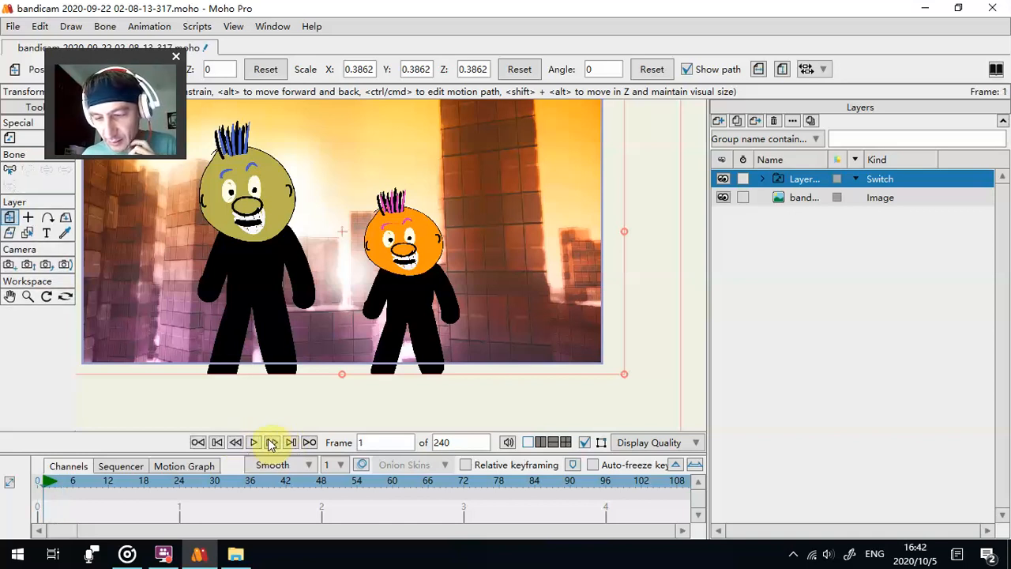
left_click(271, 443)
left_click(271, 443)
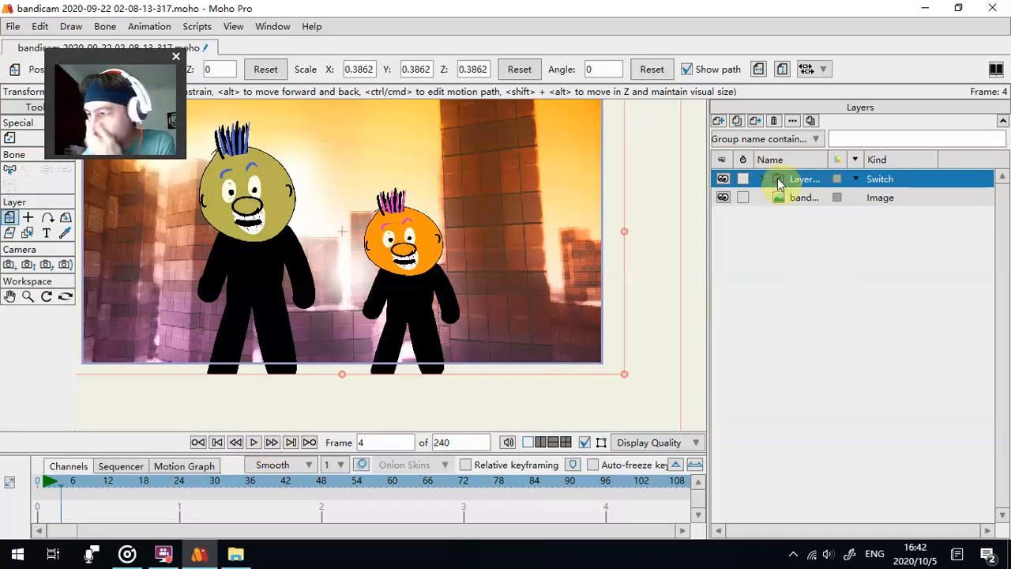
right_click(779, 181)
left_click(807, 285)
- Advance to frame 7 and switch the figures to frame0003.png
left_click(271, 442)
left_click(271, 442)
left_click(271, 443)
right_click(790, 179)
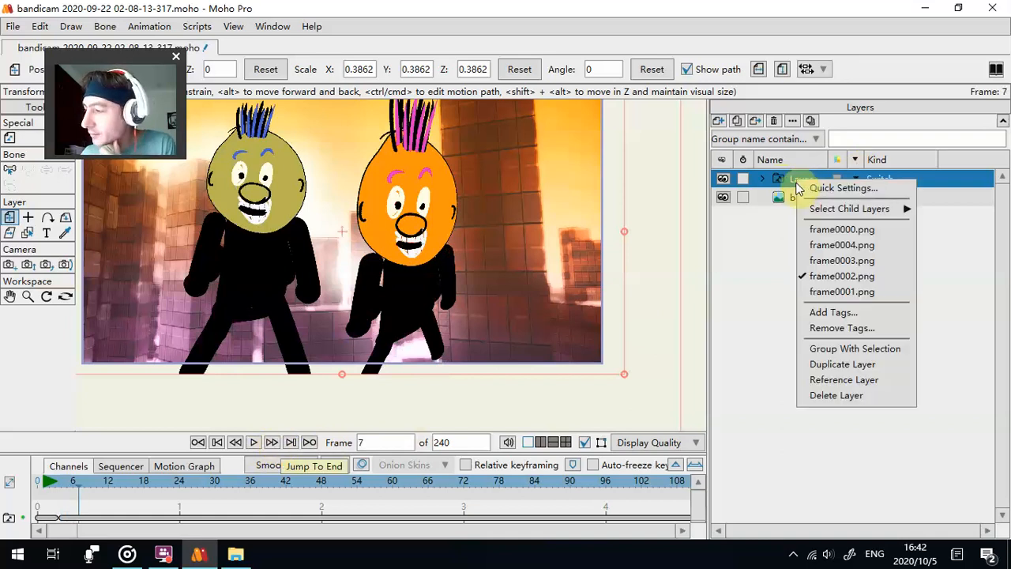
left_click(809, 274)
right_click(790, 178)
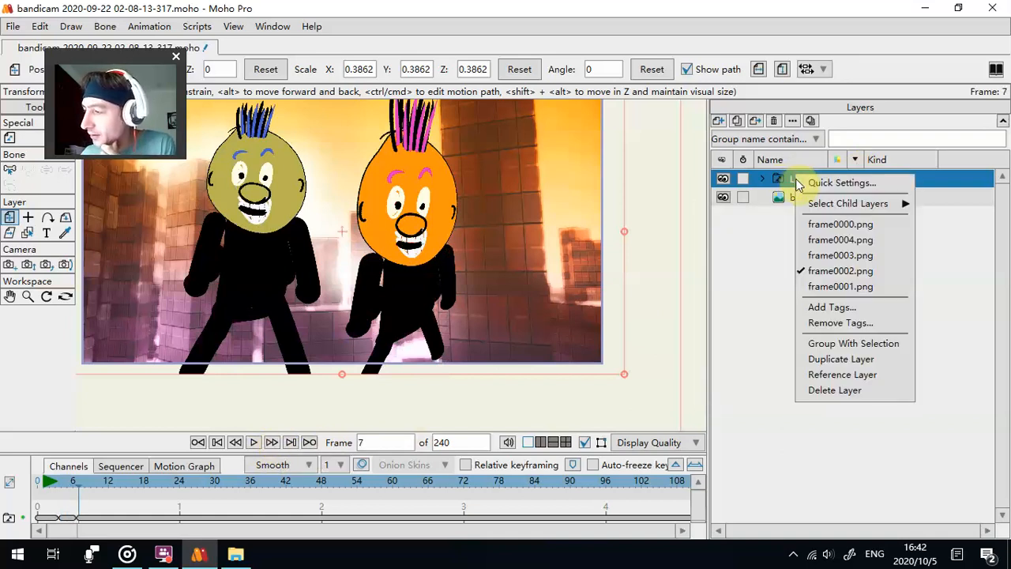
left_click(809, 255)
- Advance to frame 10 and switch the figures to frame0004.png
left_click(280, 444)
left_click(280, 444)
left_click(280, 445)
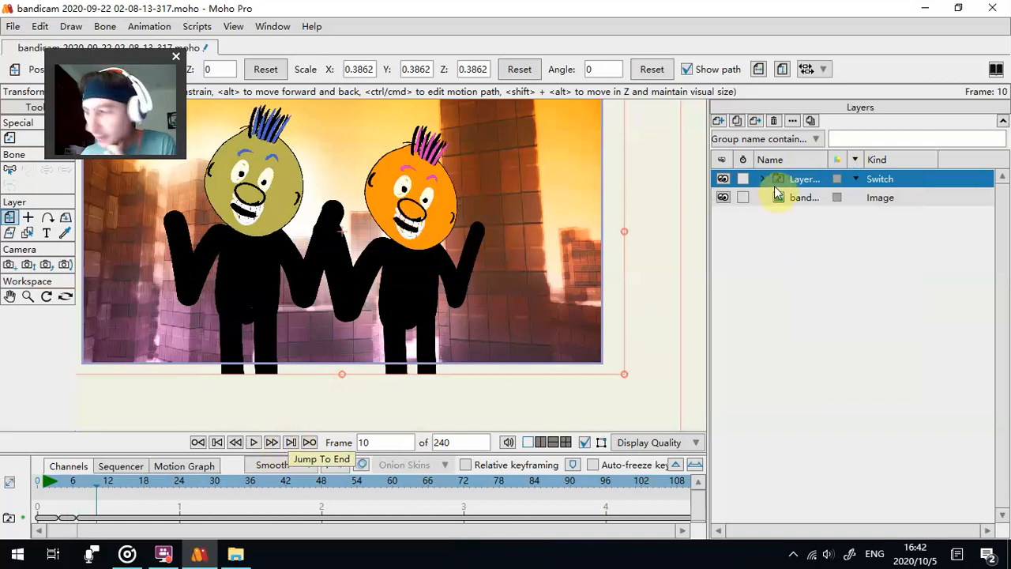
right_click(794, 184)
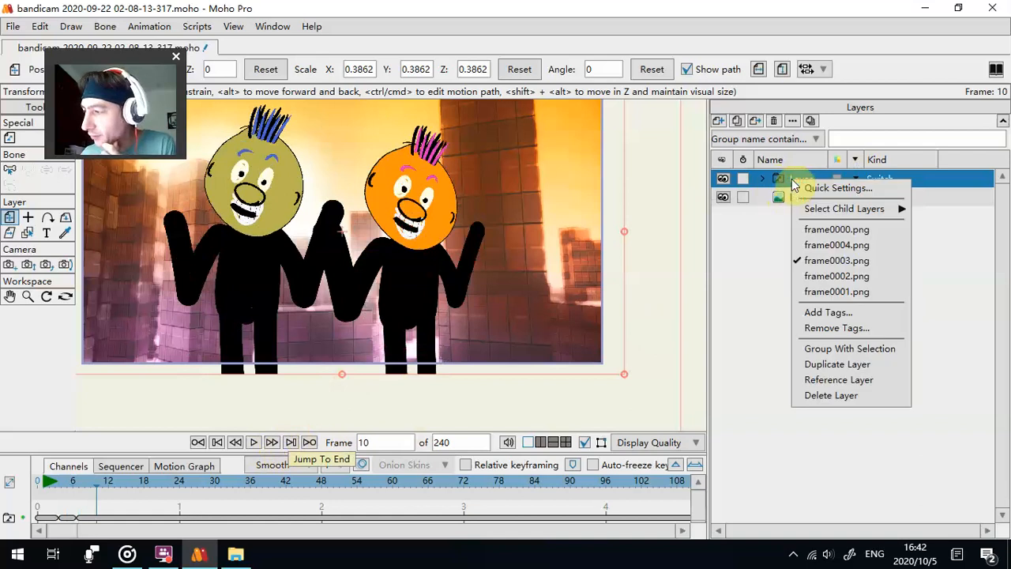
left_click(802, 246)
- Switch the figures to frame0000.png at frame 13 of the timeline
left_click(273, 445)
left_click(273, 445)
left_click(273, 445)
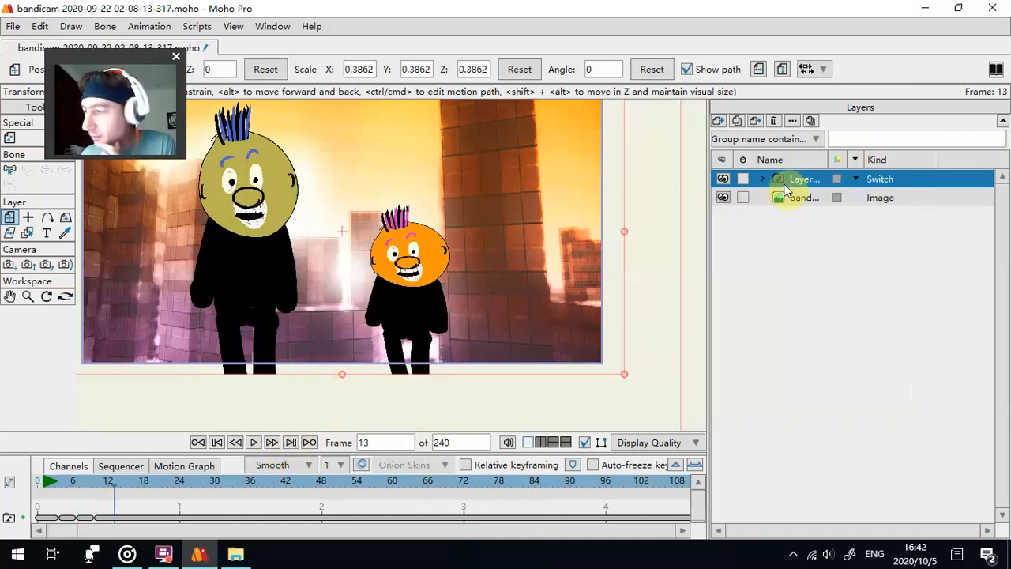
right_click(789, 180)
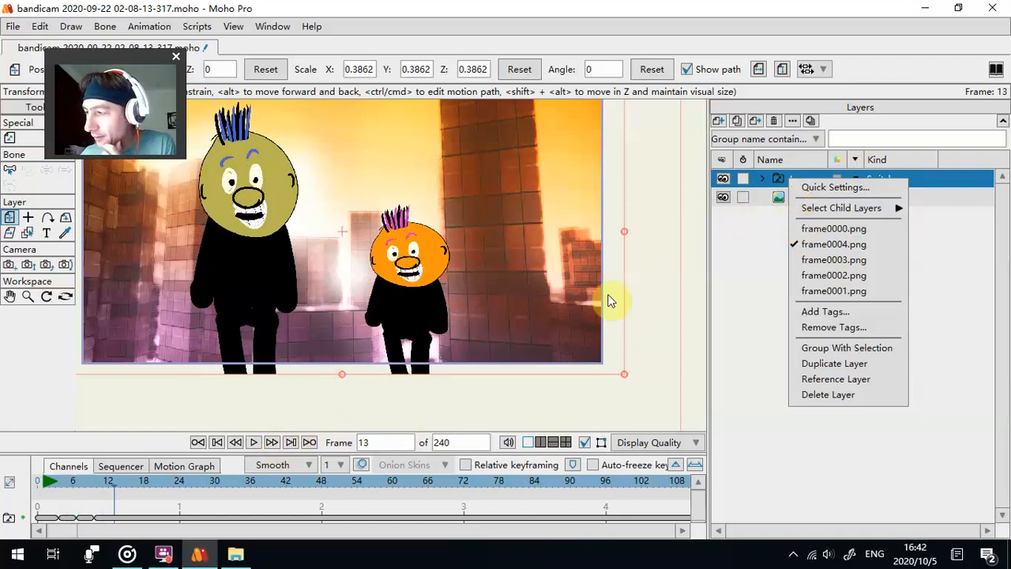
left_click(802, 229)
- Advance to frame 16 and switch the figures back to frame0004.png
left_click(273, 442)
left_click(273, 442)
left_click(273, 443)
right_click(791, 181)
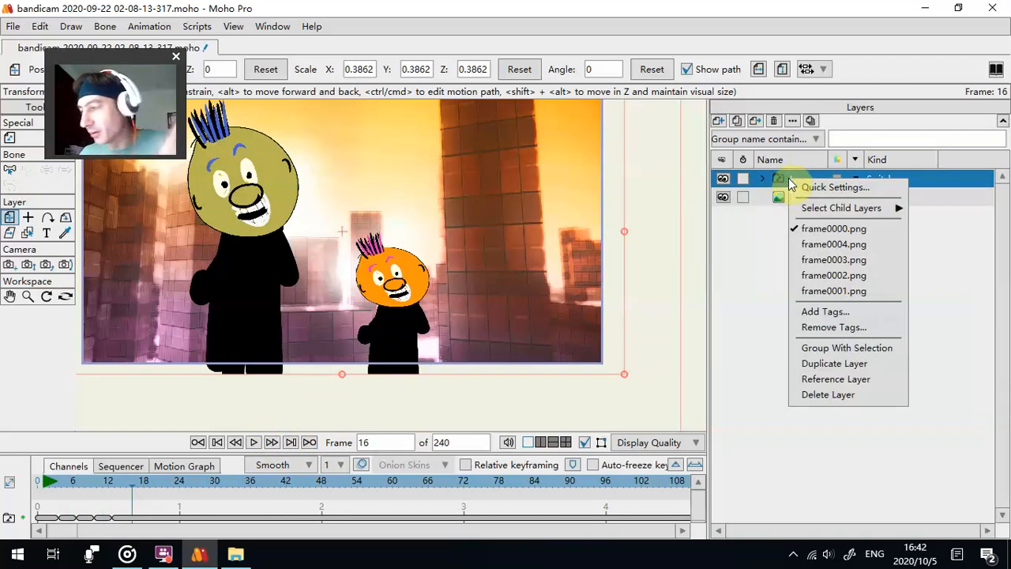
left_click(822, 246)
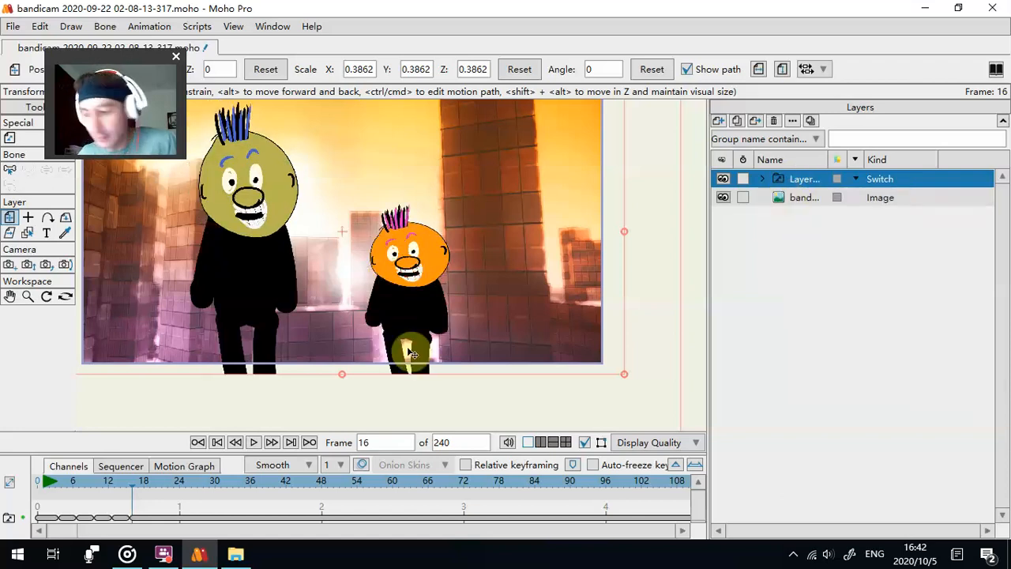
- Switch the figures to frame0003.png at frame 19 of the timeline
left_click(272, 443)
left_click(272, 442)
right_click(792, 181)
key("Return")
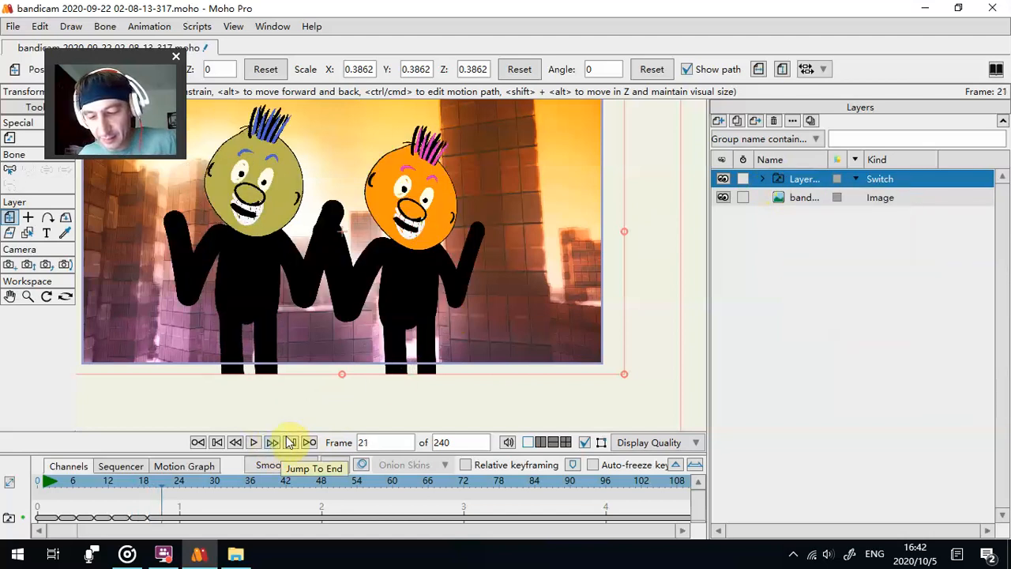
- Advance to frame 22 and switch the figures to frame0002.png
left_click(272, 442)
right_click(786, 182)
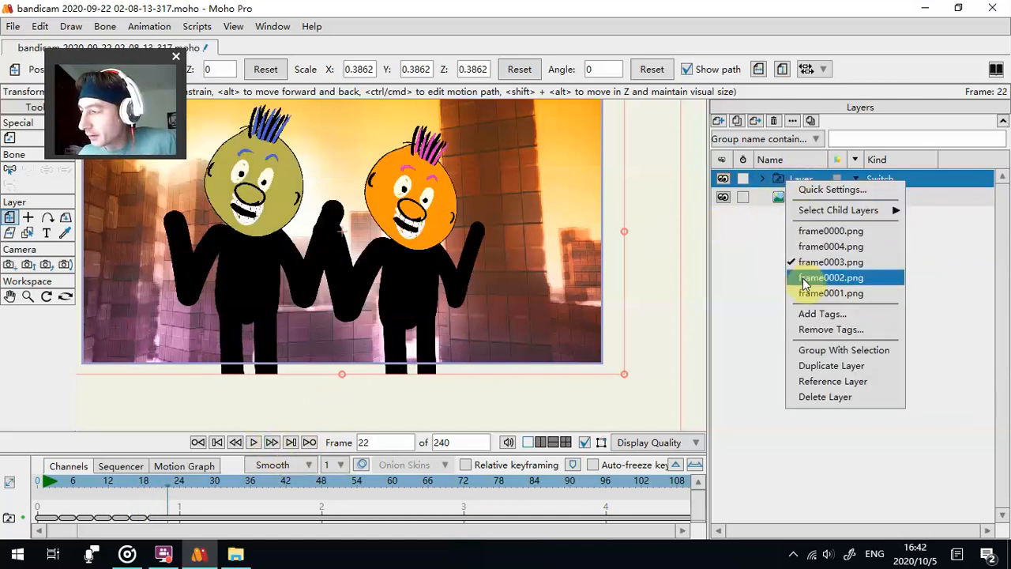
left_click(800, 277)
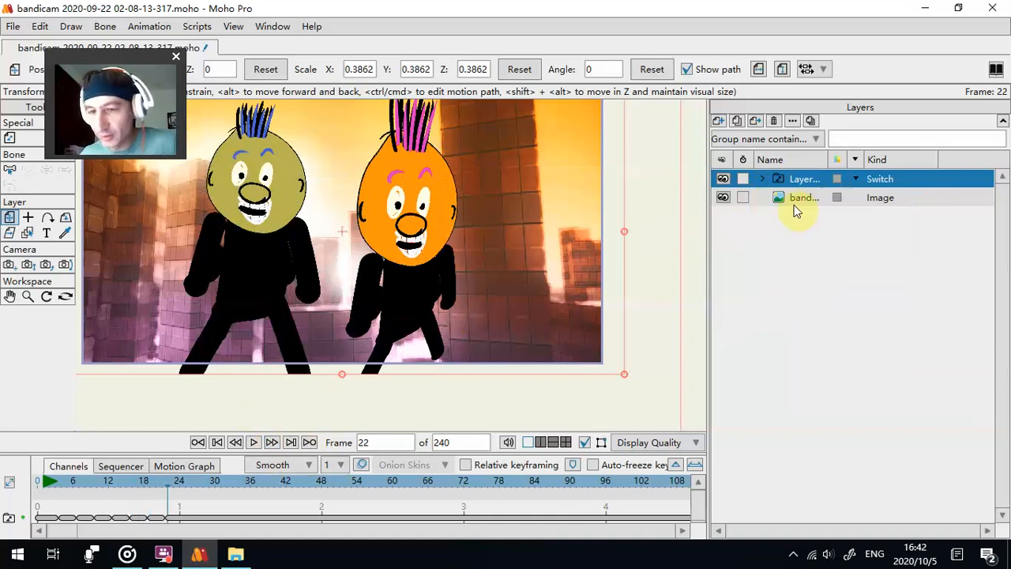
- Make the switch keyframe at frame 22 cycle back to absolute frame 1 and play the animation
left_click_drag(402, 409, 399, 328)
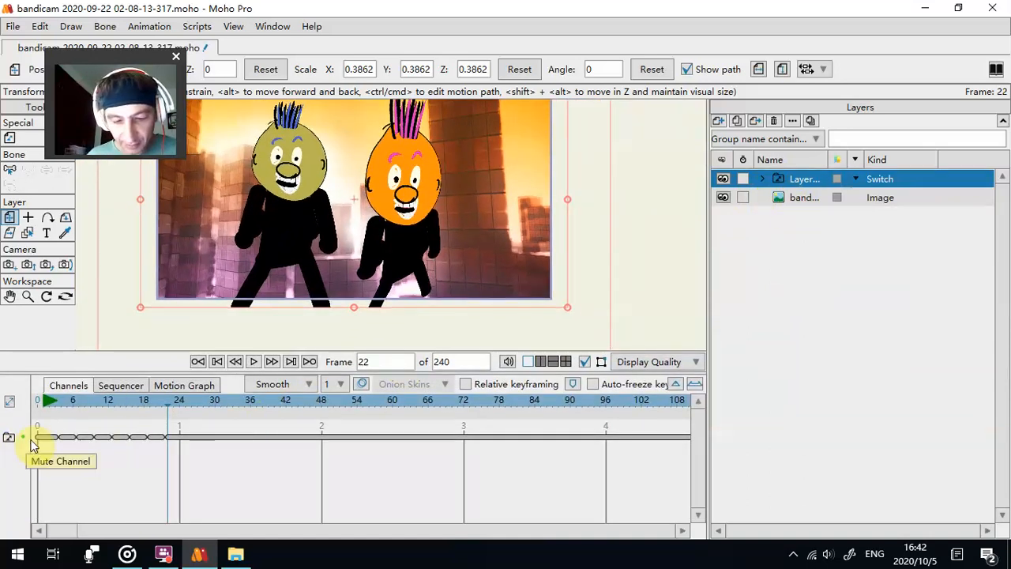
right_click(169, 439)
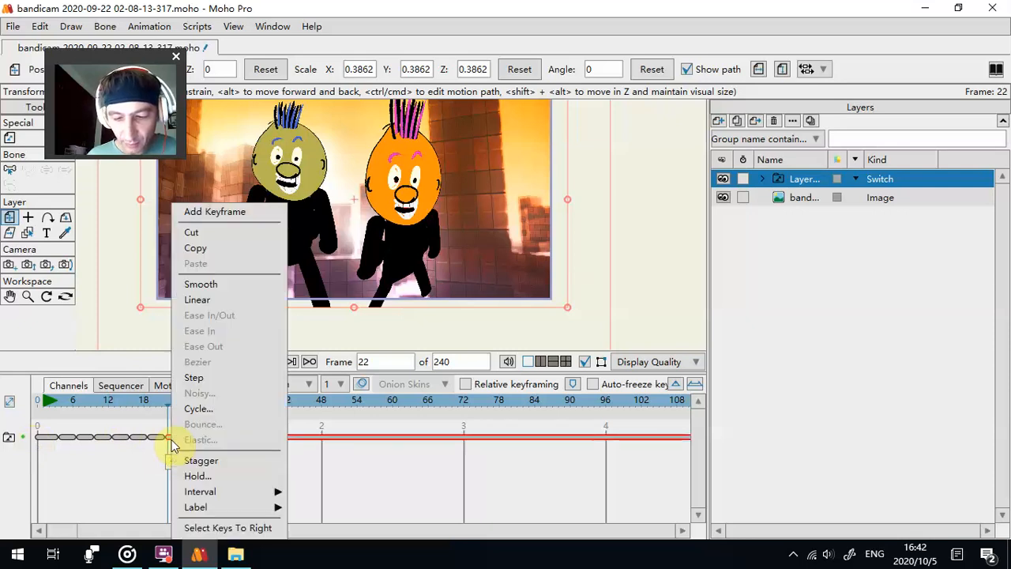
left_click(199, 408)
left_click(254, 361)
- Shrink the timeline, set the hold duration of keyframe 22 to 84 frames and close its settings
left_click_drag(319, 373, 312, 446)
left_click_drag(132, 56, 800, 211)
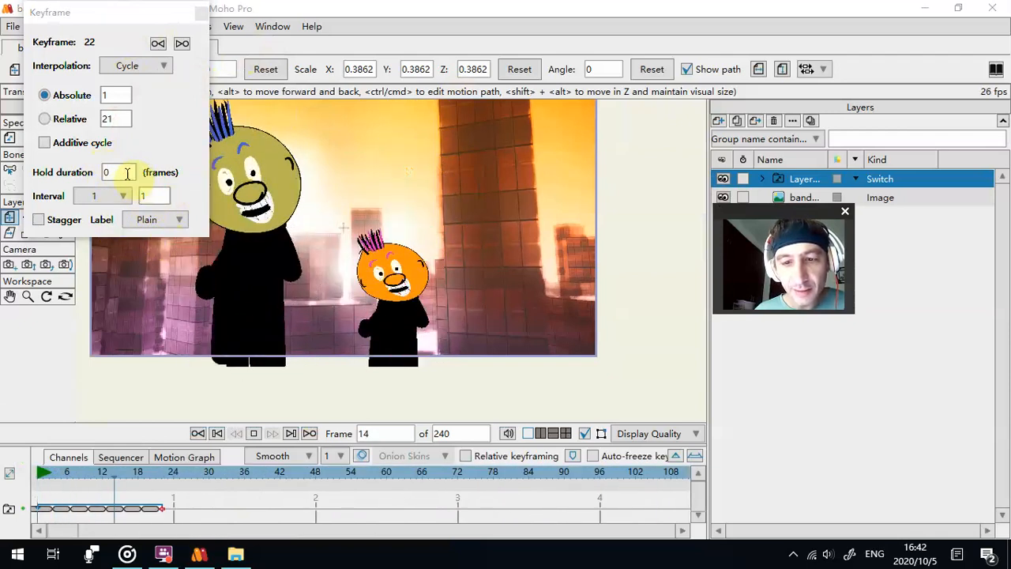
left_click_drag(109, 14, 129, 34)
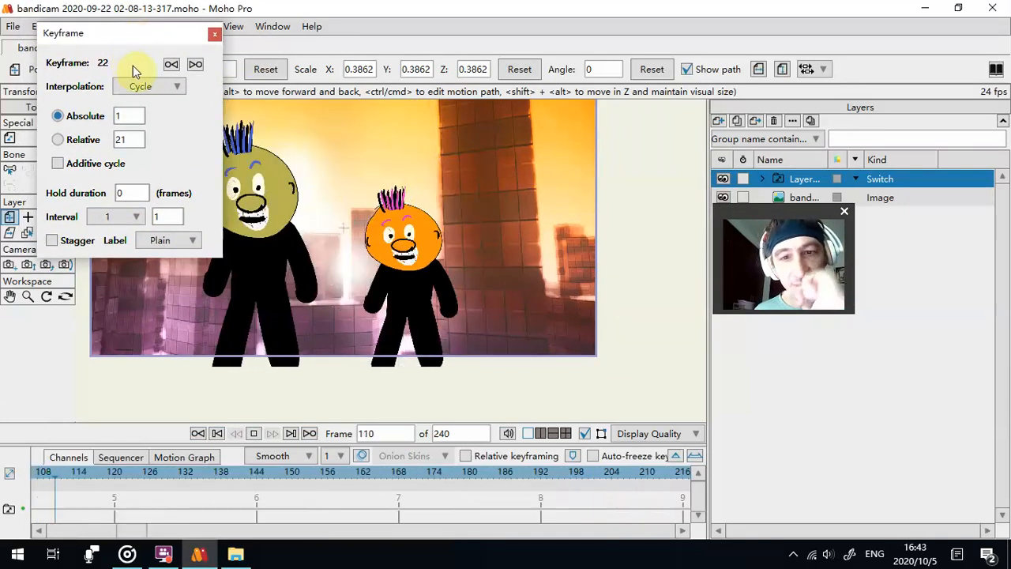
left_click(169, 88)
left_click(173, 88)
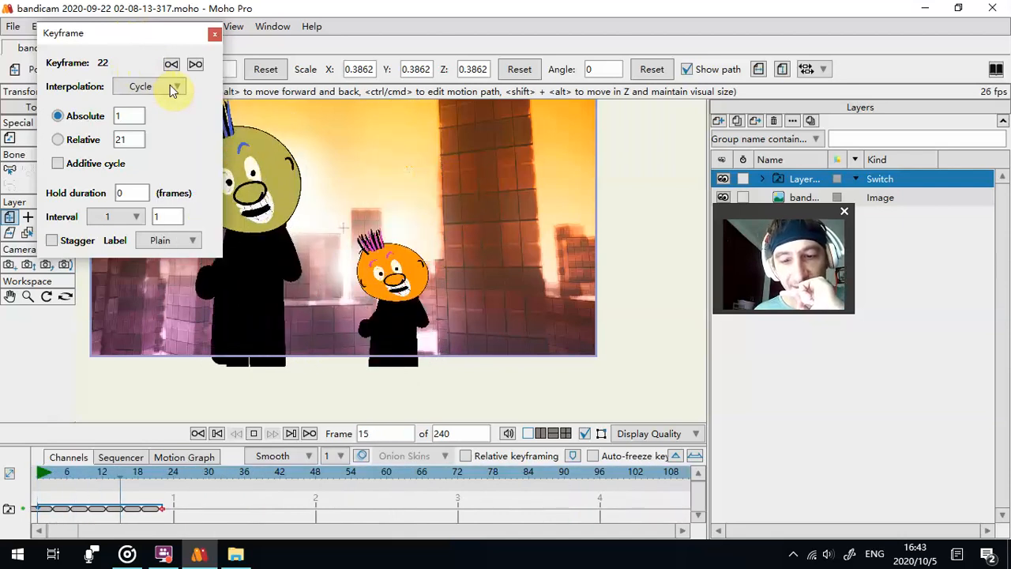
left_click(132, 195)
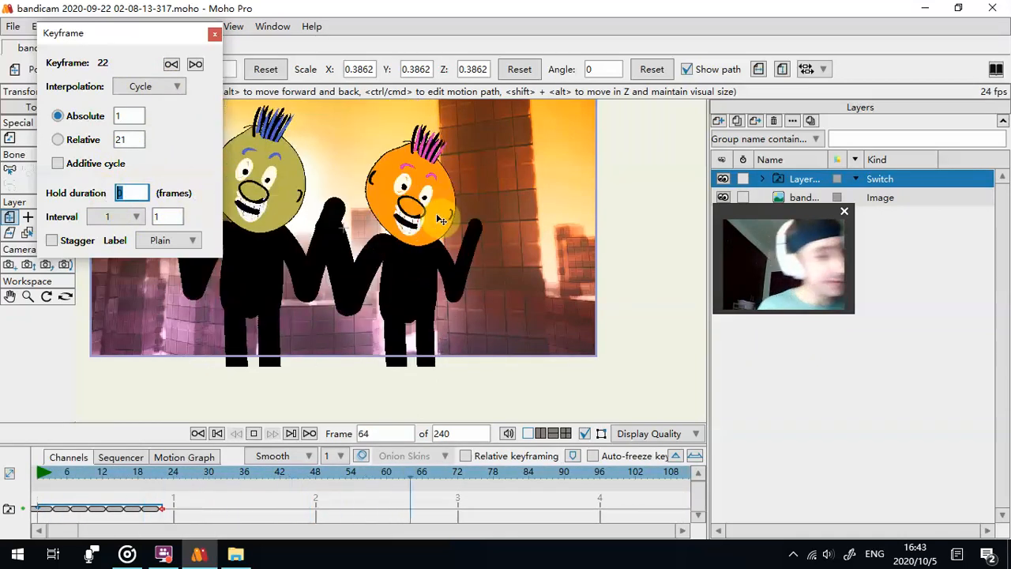
type("84")
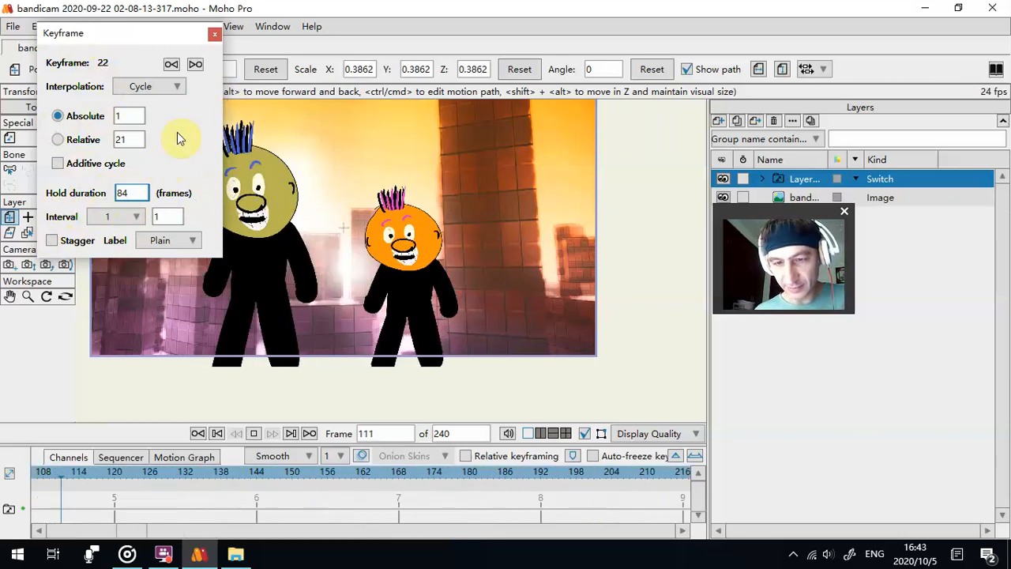
left_click(213, 34)
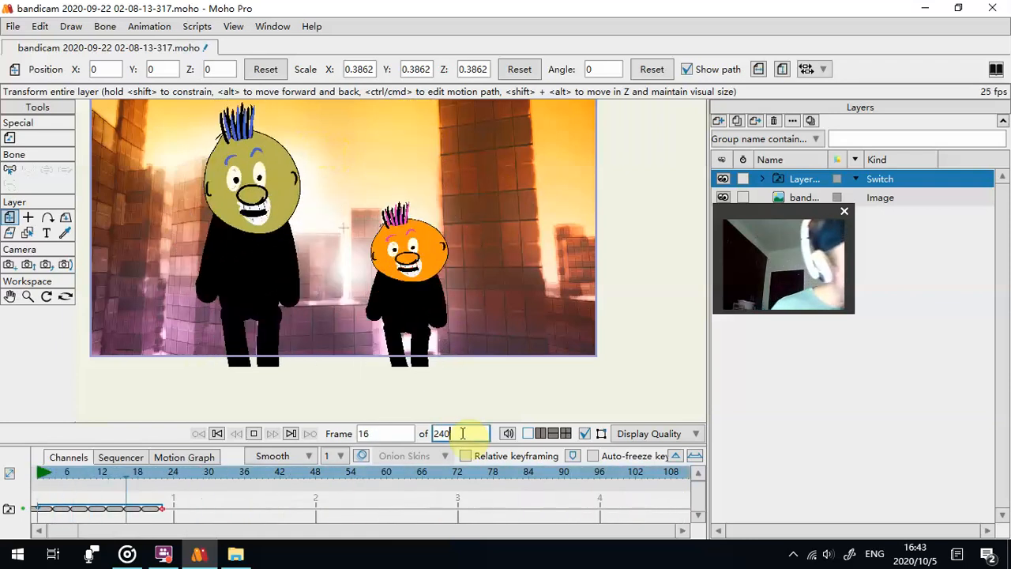
- Stop playback, extend the animation's length to 24000 frames and play it past the old end
key("space")
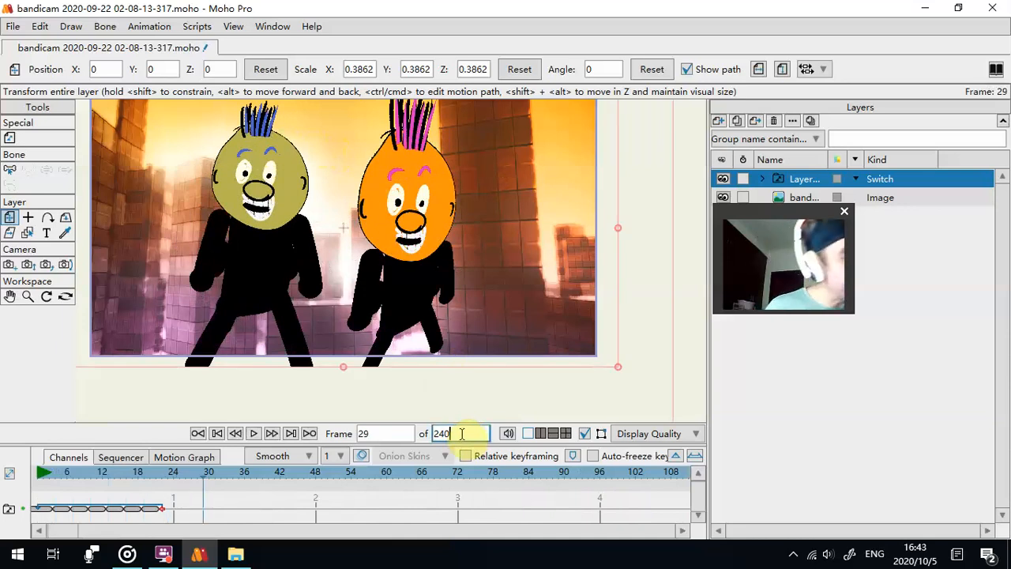
key("Return")
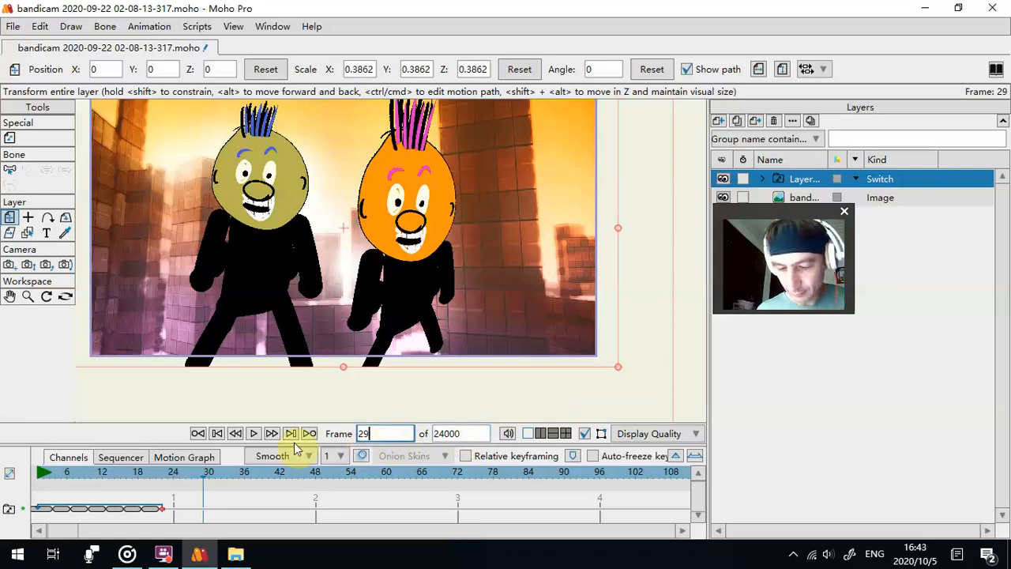
left_click(254, 433)
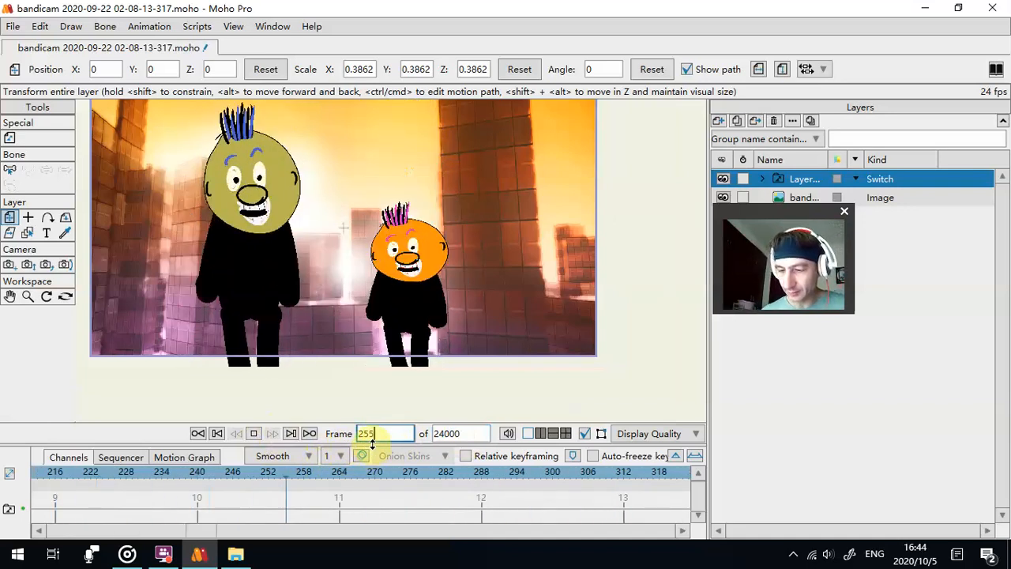
left_click(254, 433)
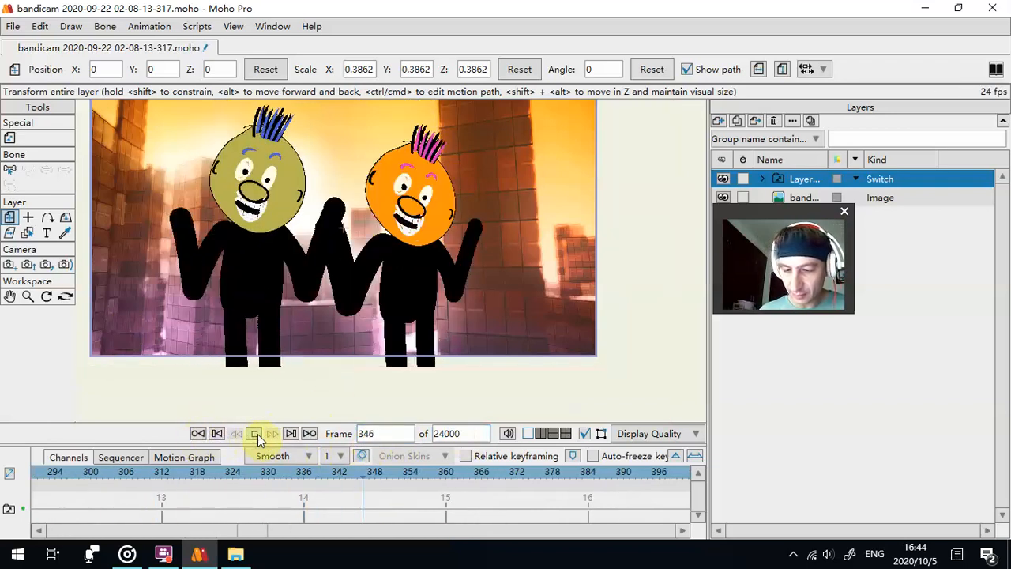
- Replay the animation from the start to check how the figures' switch cycle repeats
left_click(217, 434)
left_click(217, 433)
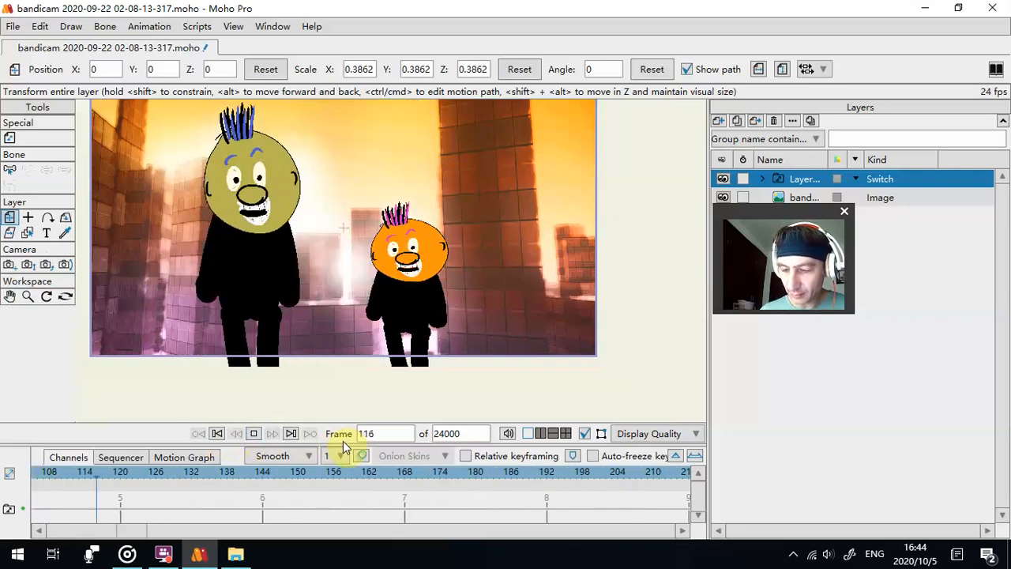
left_click(255, 435)
left_click(217, 434)
left_click(225, 435)
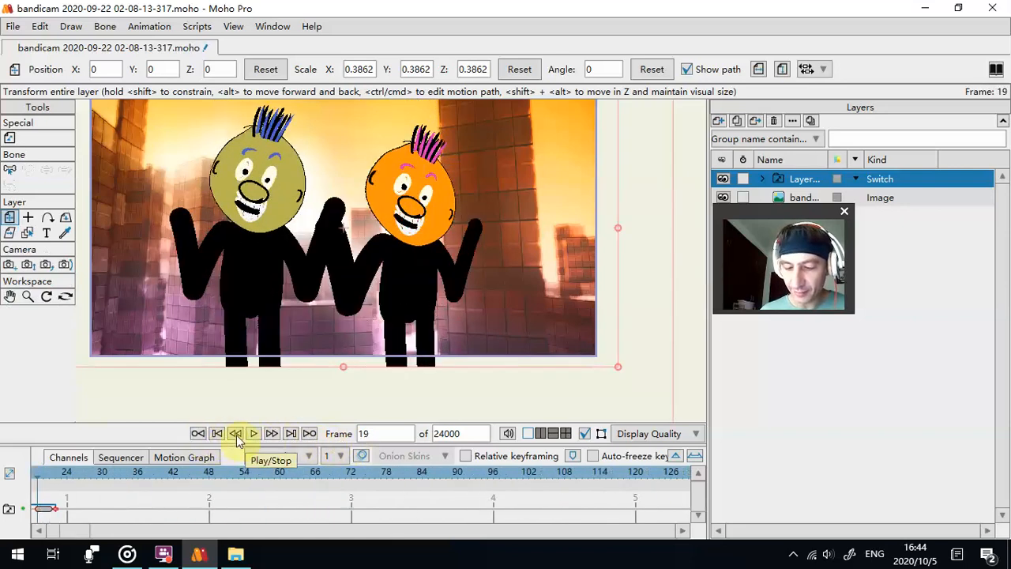
left_click(254, 434)
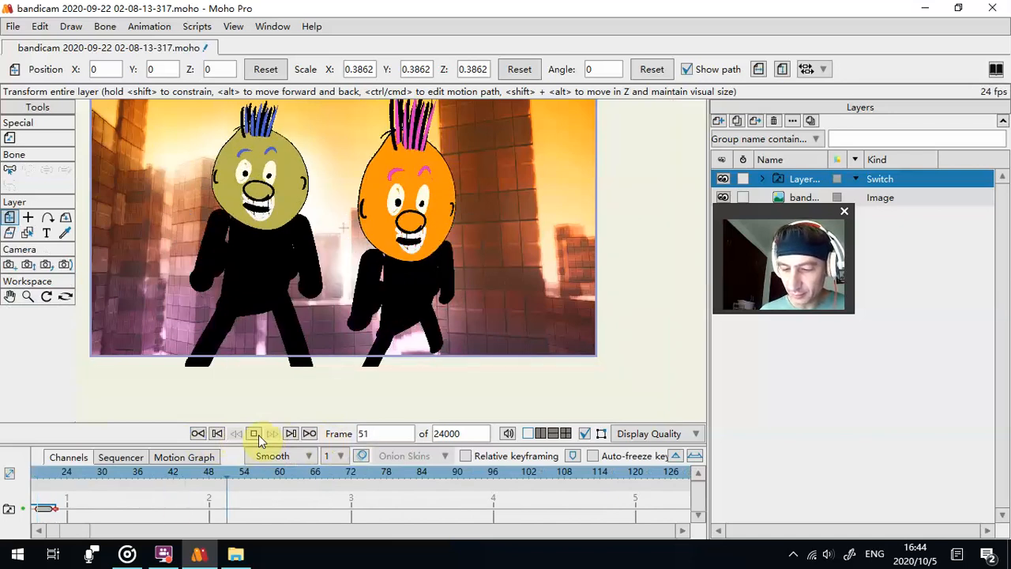
left_click(254, 434)
left_click(218, 434)
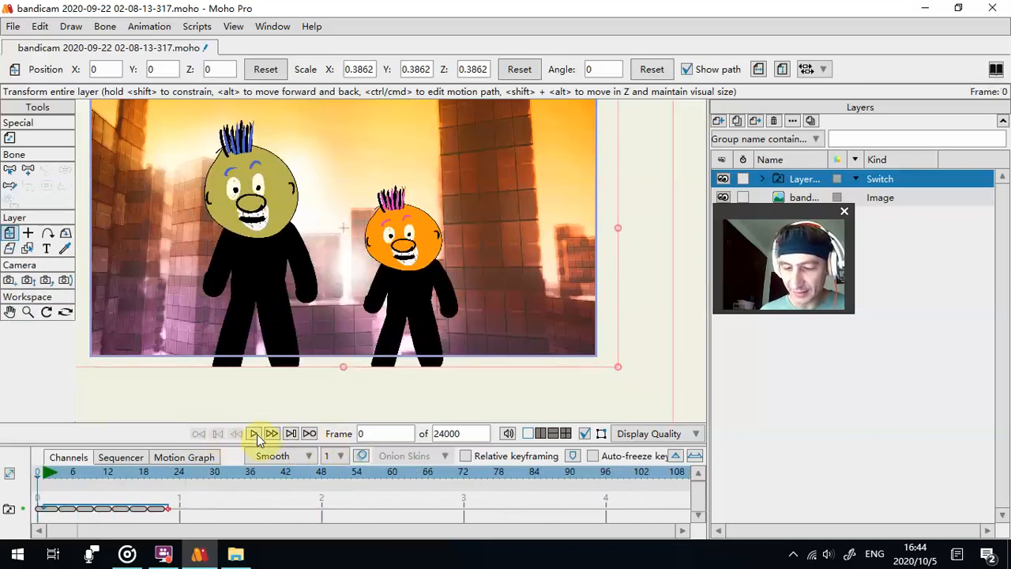
left_click(254, 433)
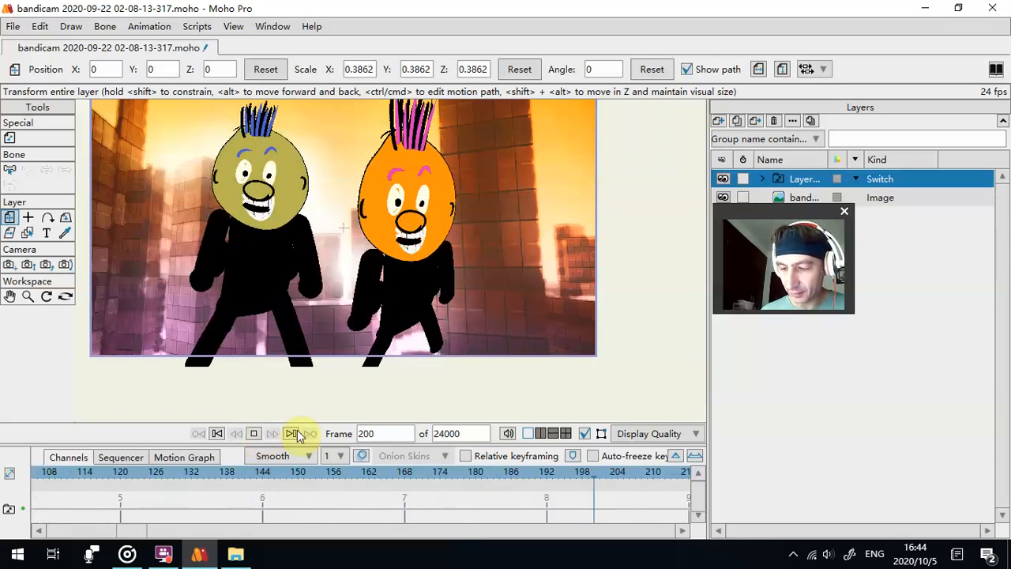
left_click(253, 435)
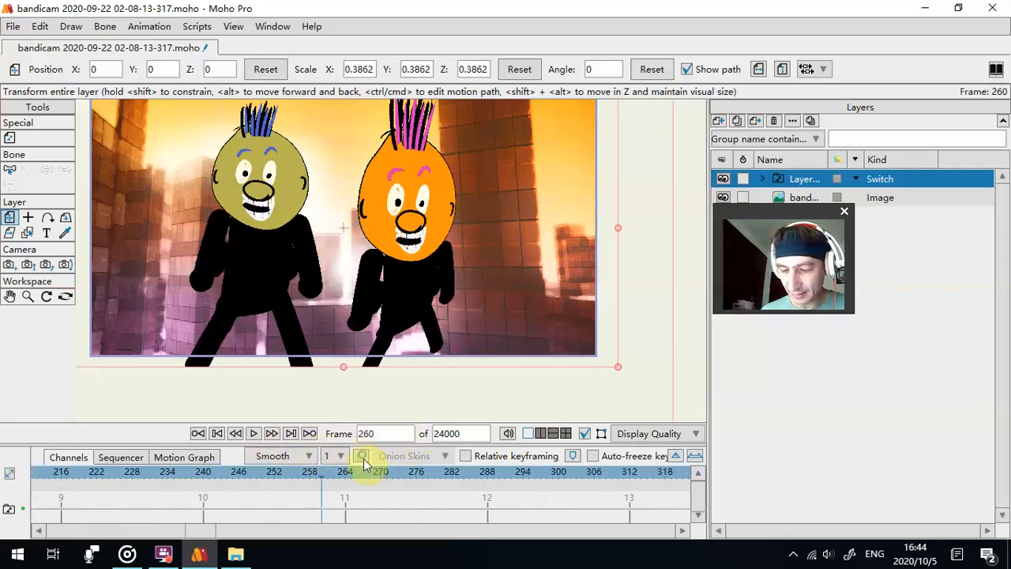
- Enlarge the timeline, return to its start and examine the interpolation options for the selected switch keyframes
left_click_drag(353, 446, 347, 413)
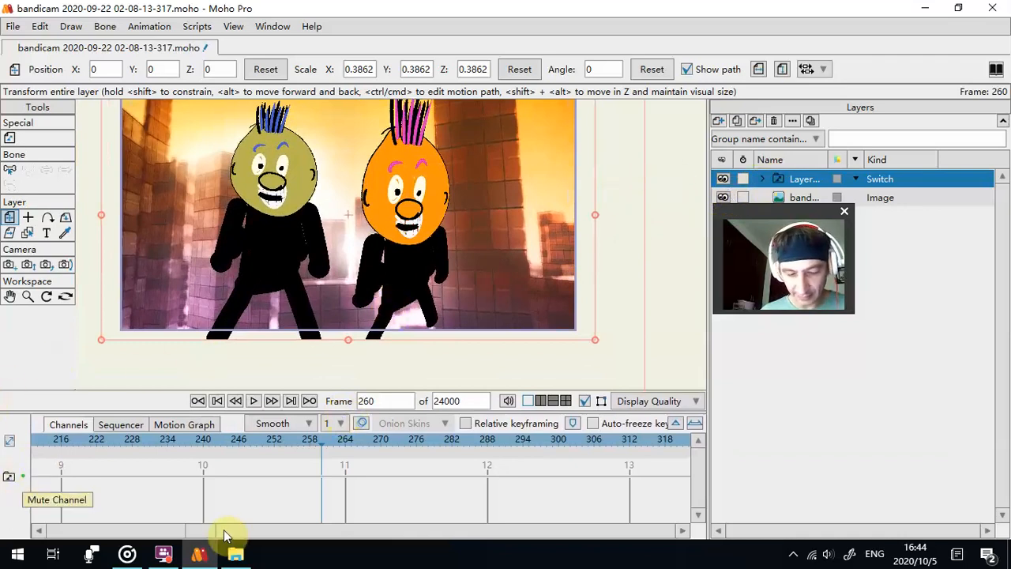
left_click_drag(205, 531, 46, 545)
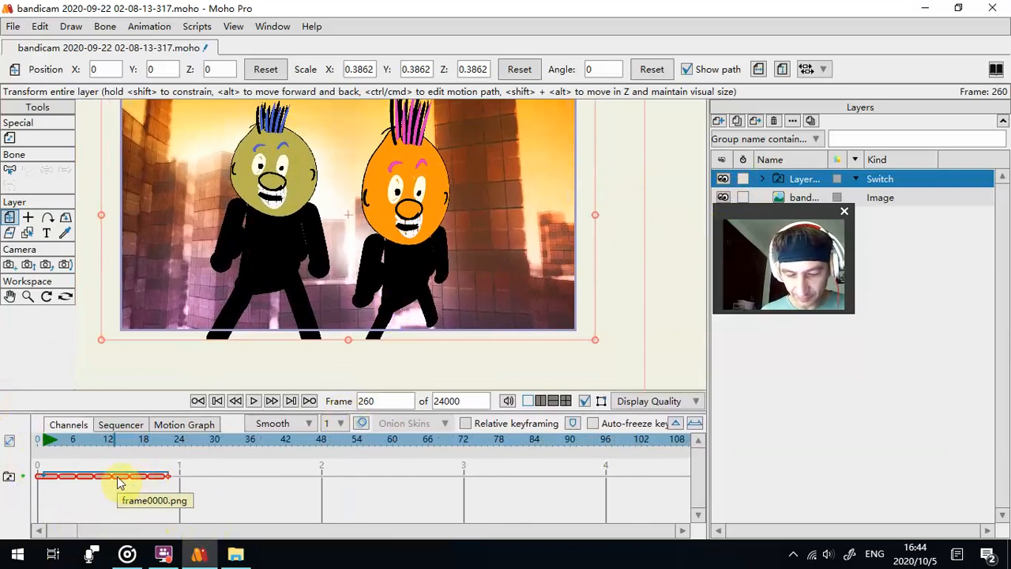
right_click(155, 483)
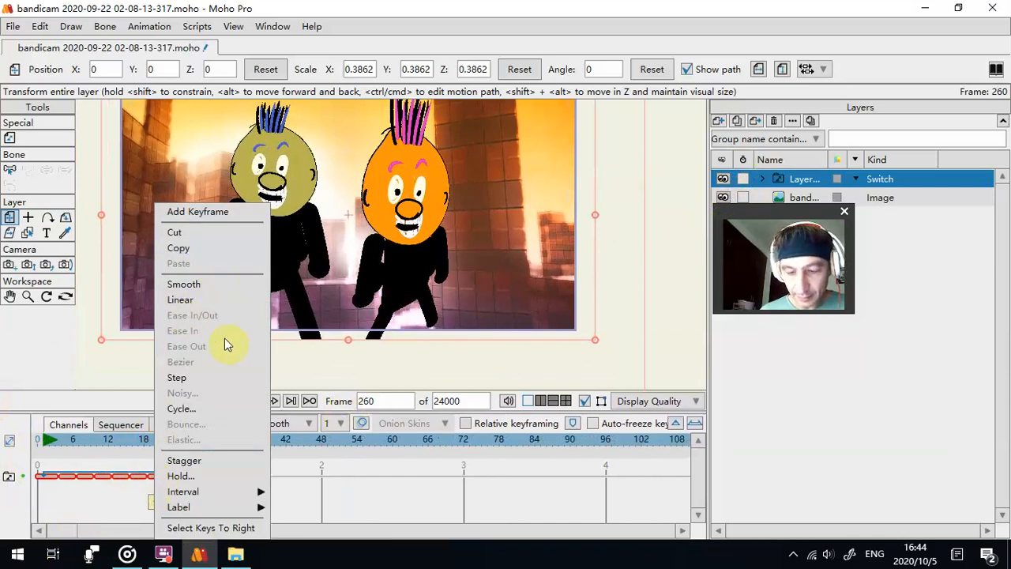
mouse_move(227, 493)
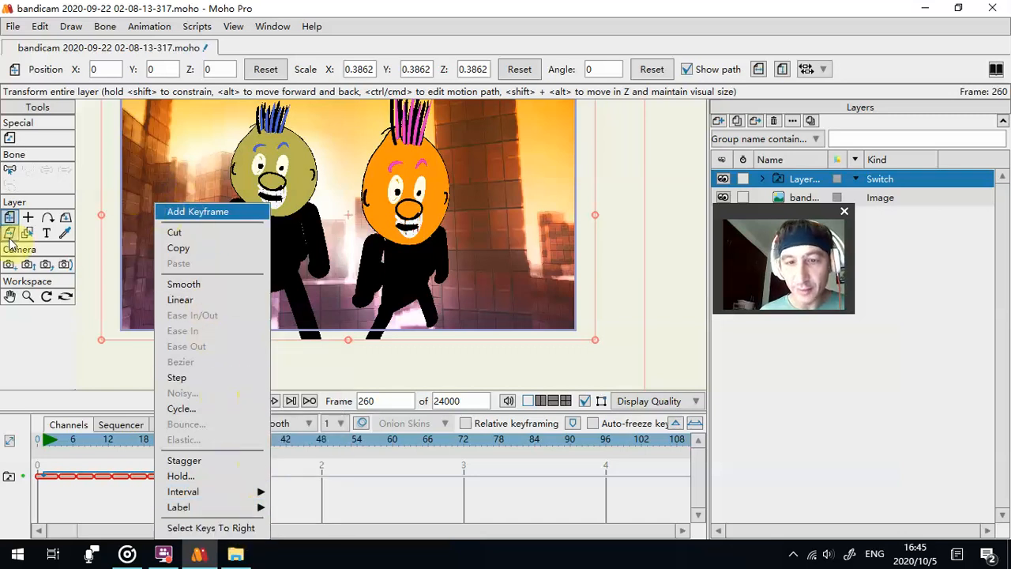
left_click(786, 410)
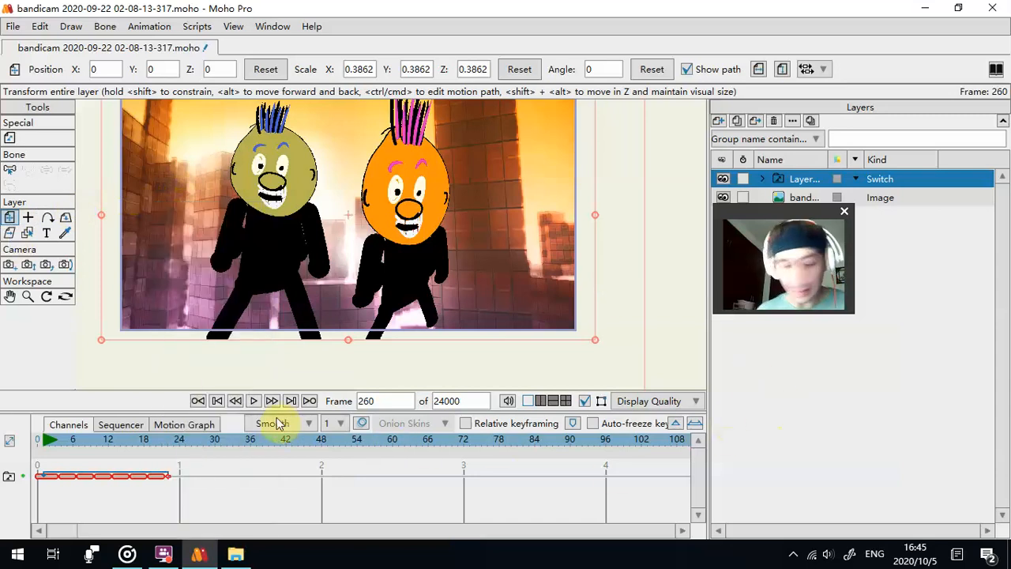
- Undo the length change, the cycle and the image switch at frame 22
key("ctrl+z")
key("ctrl+z")
key("ctrl+z")
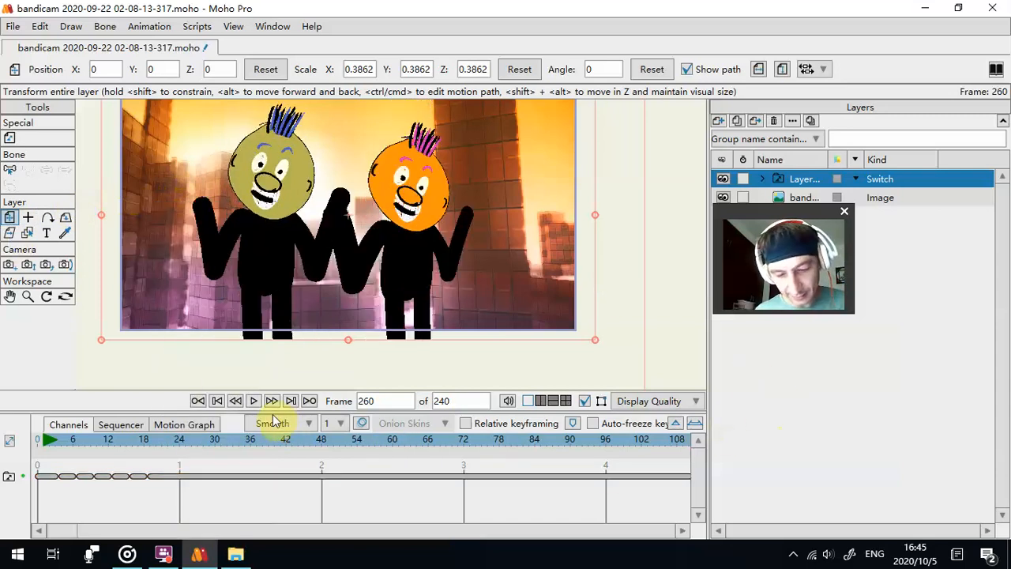
- Make the switch keyframe at frame 19 cycle back to absolute frame 1
left_click(166, 480)
right_click(166, 487)
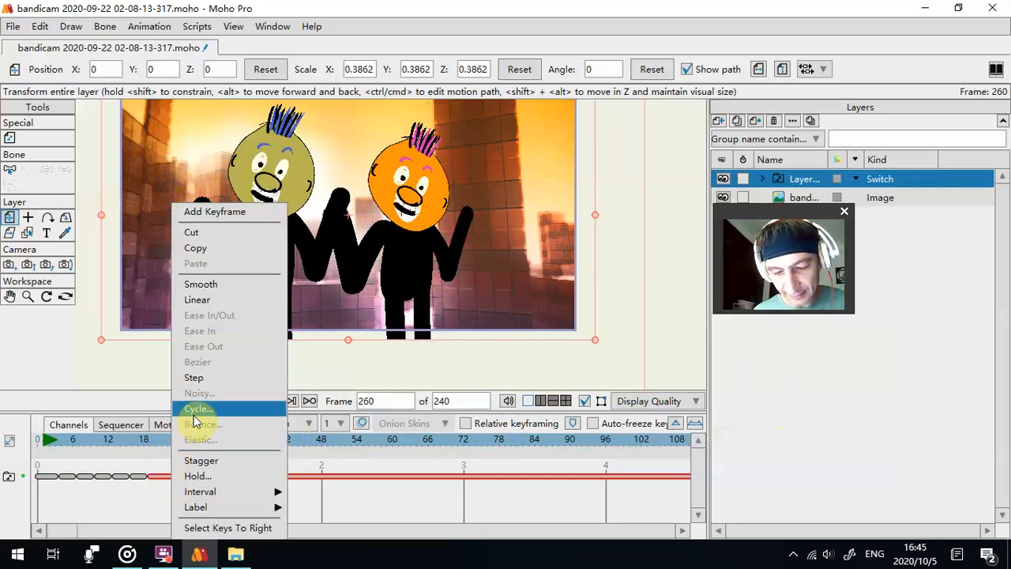
left_click(267, 408)
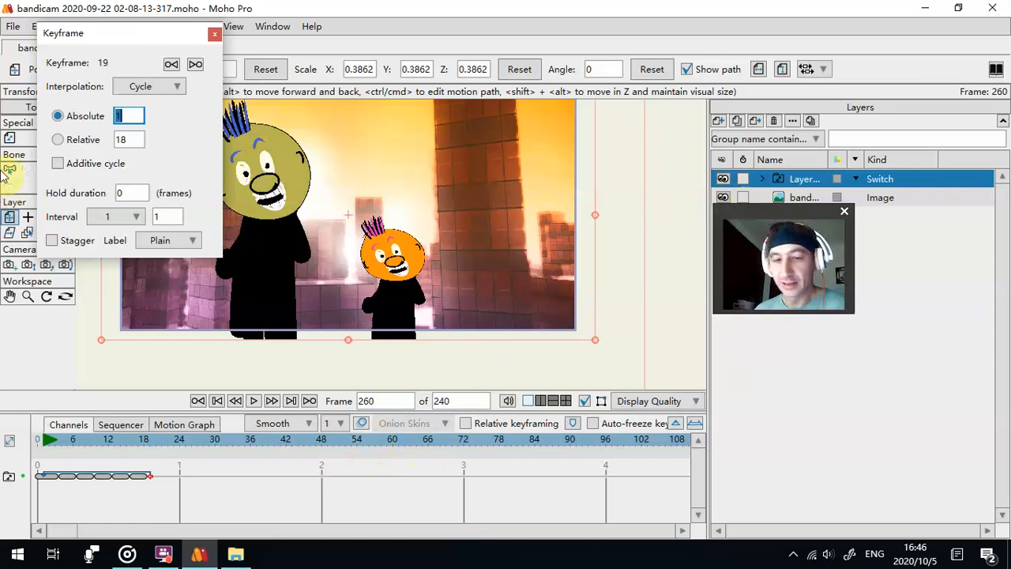
- Close the keyframe settings and play the animation from the start to check the figures' switch cycle
left_click_drag(770, 209, 800, 221)
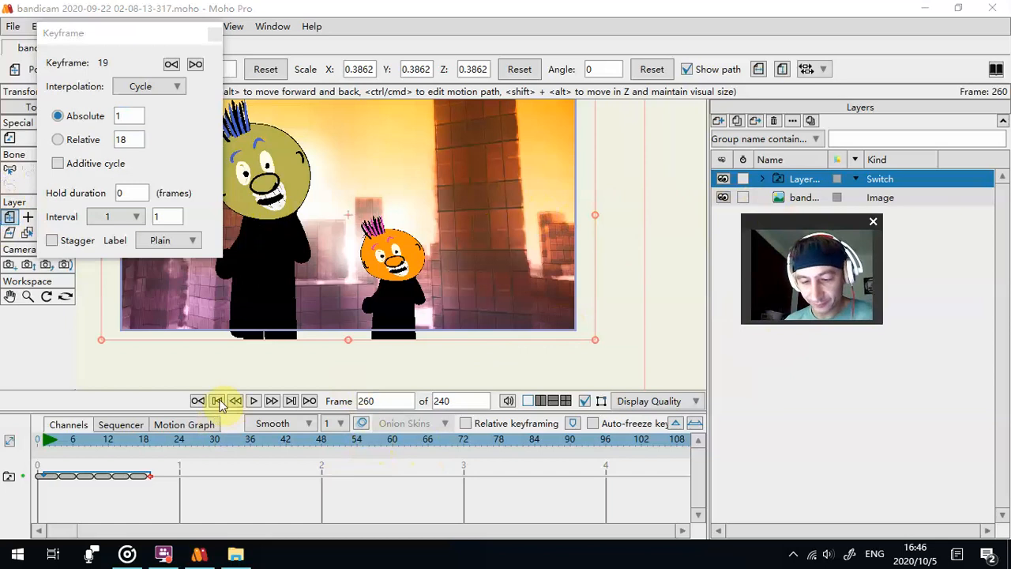
left_click(203, 400)
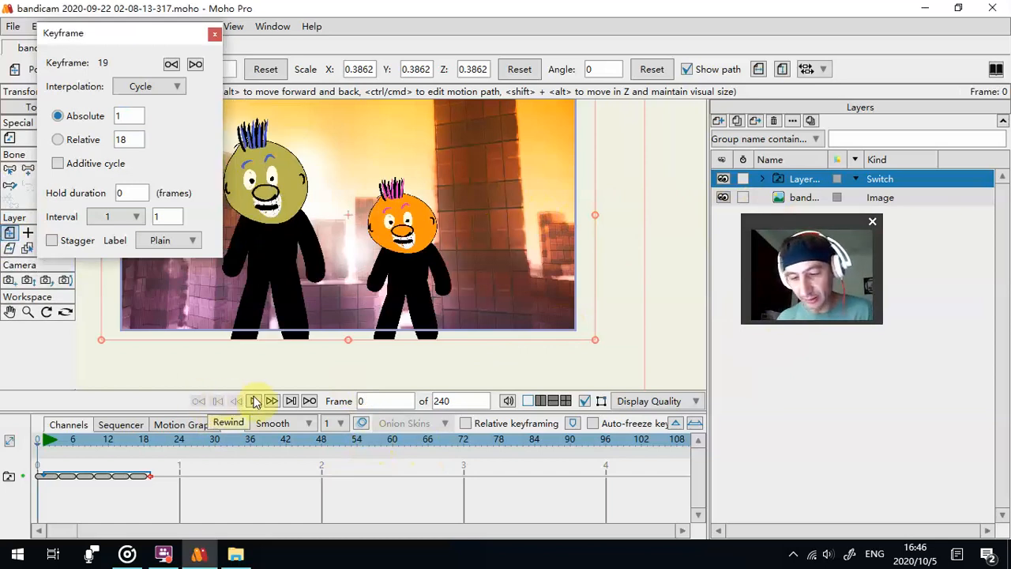
left_click(215, 35)
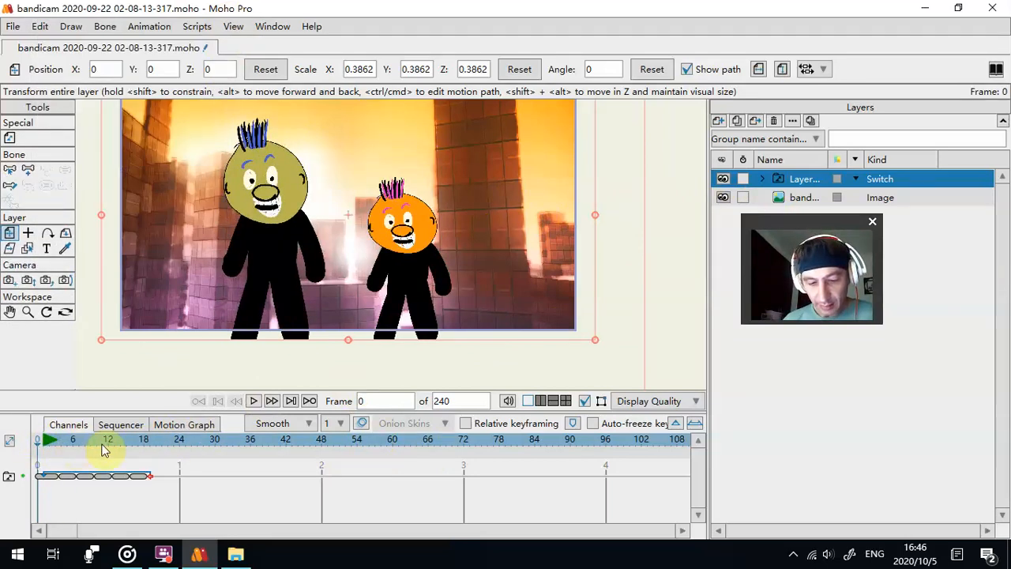
left_click(255, 400)
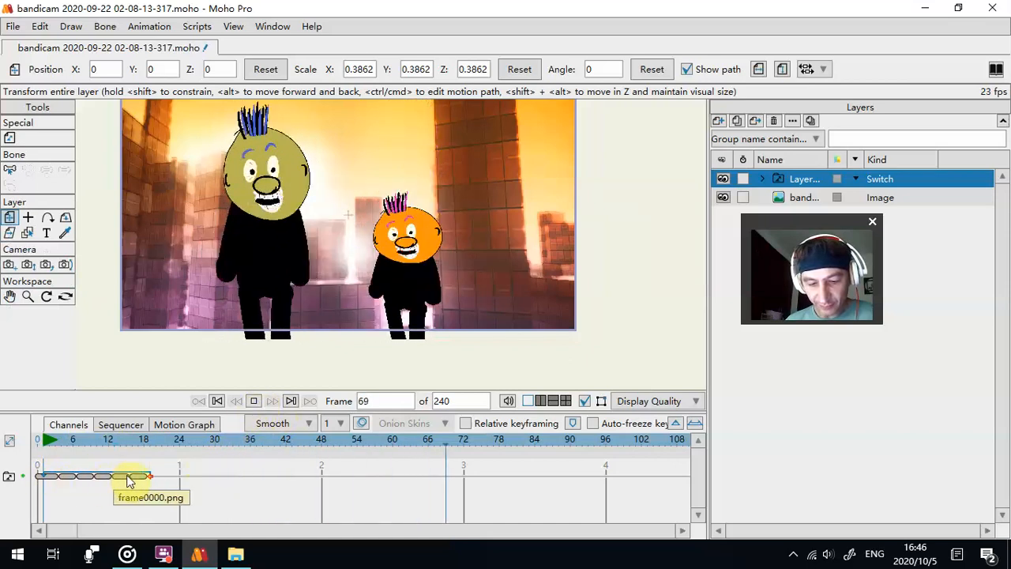
left_click(255, 401)
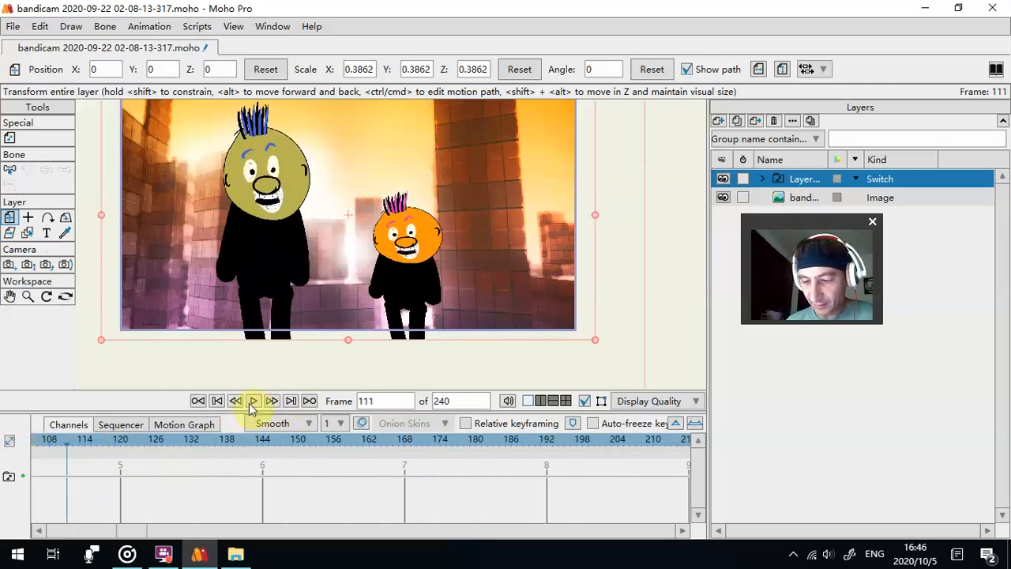
left_click(199, 401)
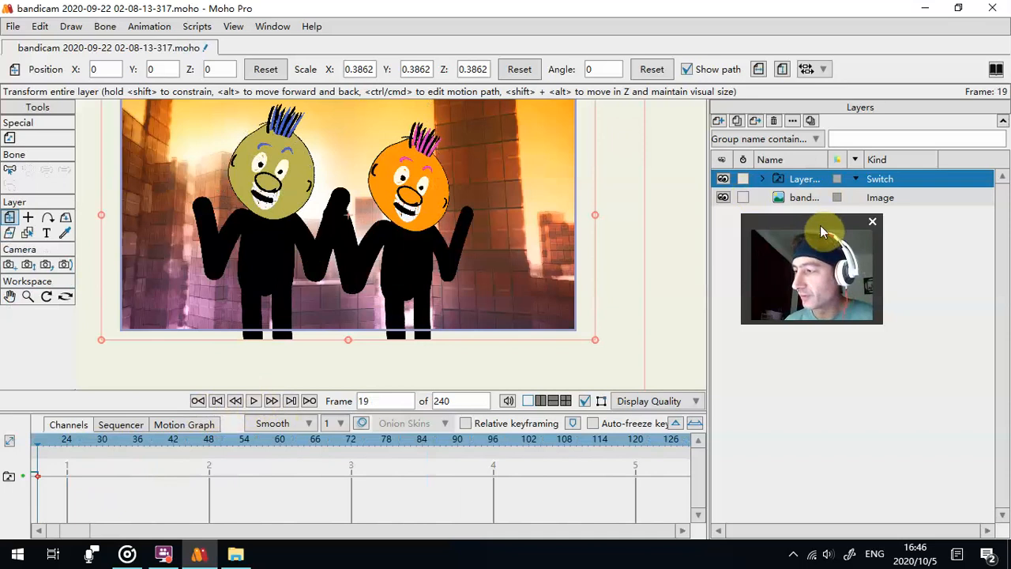
- View the general layer settings of the Switch layer
left_click_drag(808, 220, 855, 246)
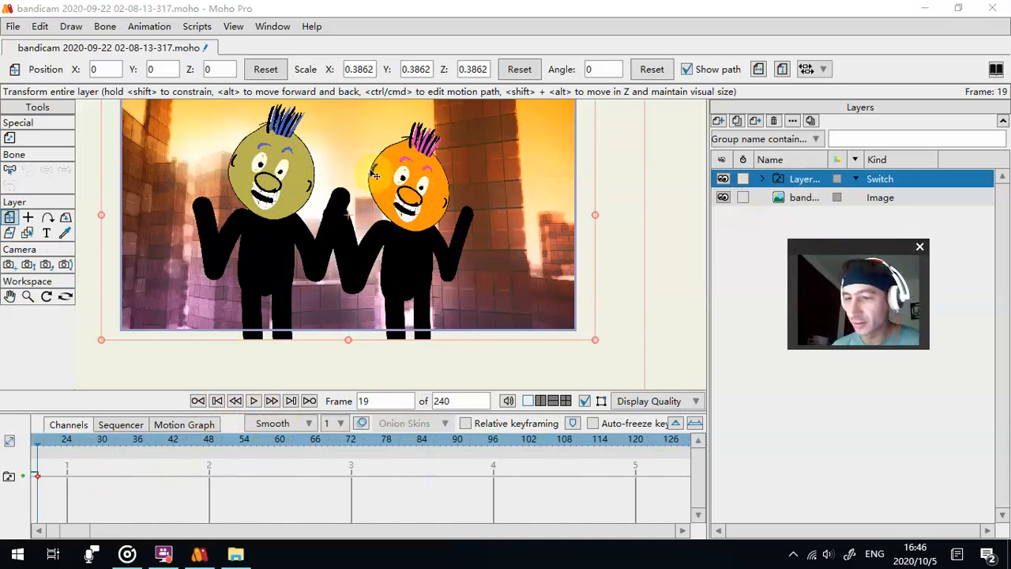
double_click(801, 186)
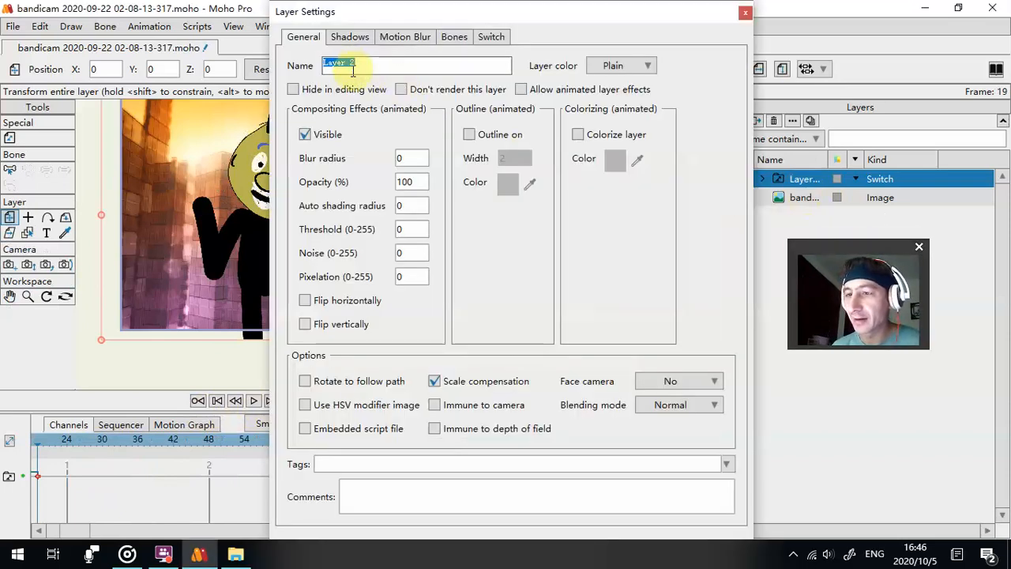
left_click(745, 12)
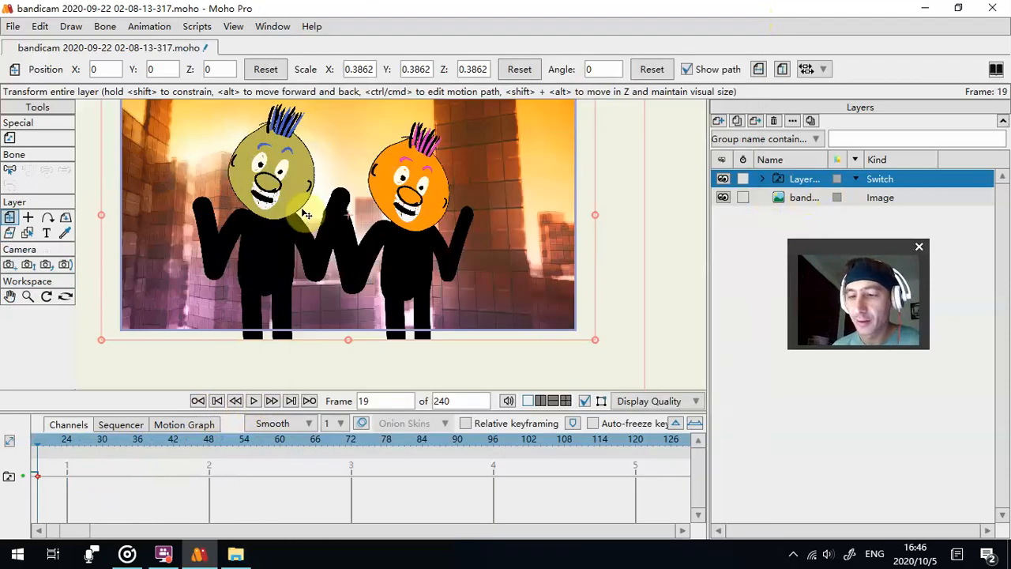
- Try scaling the figures down to about 0.095 at frame 19, and undo it
scroll(304, 214, "down", 2)
left_click_drag(470, 152, 361, 225)
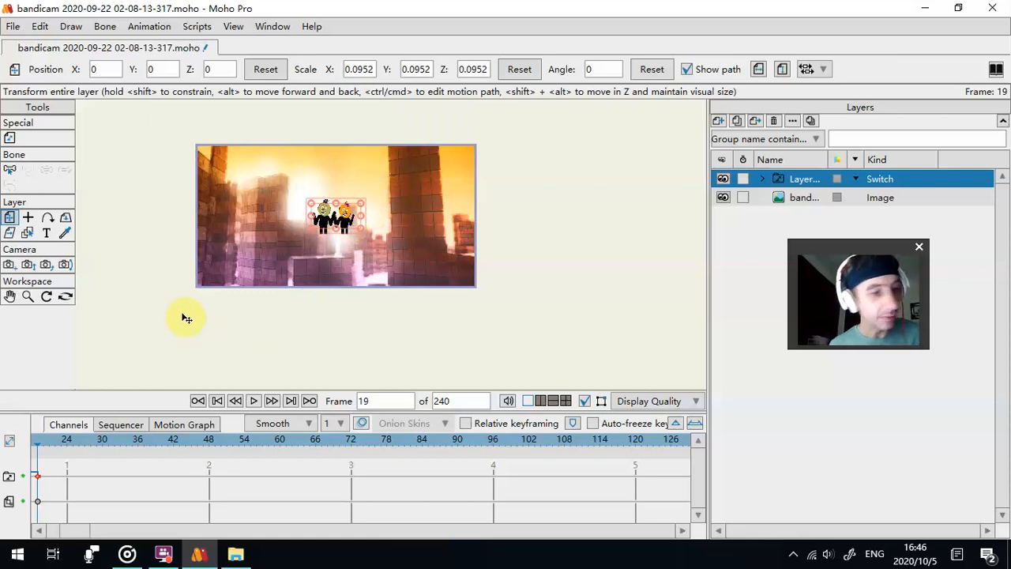
key("ctrl+z")
- Try moving the figures past the background's left side at frame 1, and undo both that move and the switch cycle
left_click(218, 401)
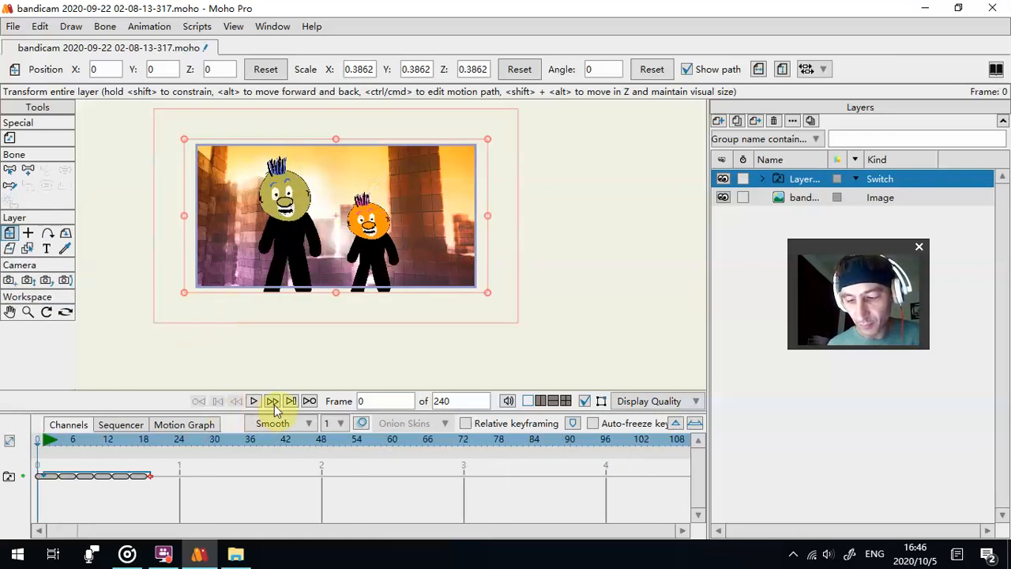
left_click(272, 402)
left_click_drag(293, 308, 243, 203)
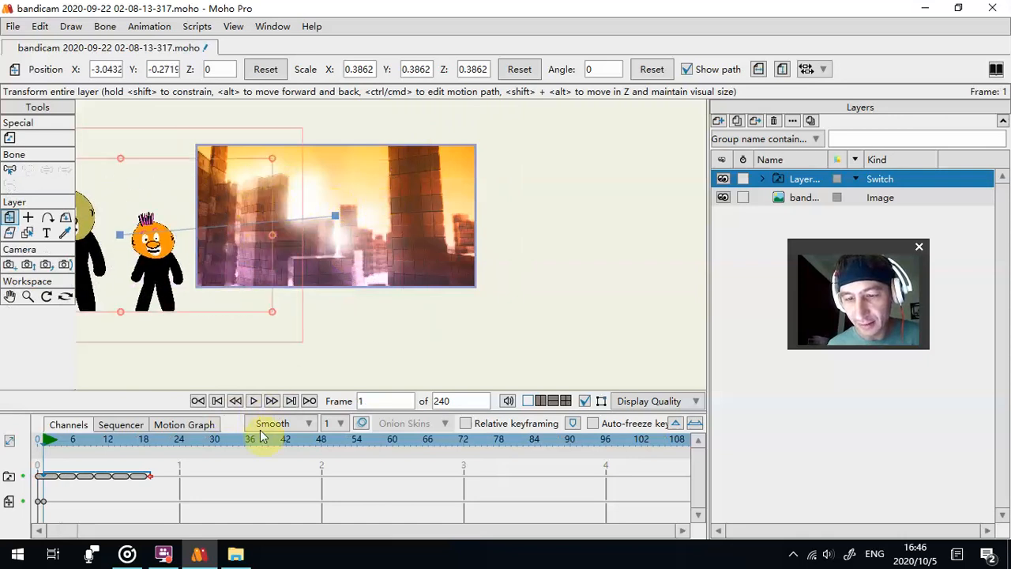
left_click(217, 401)
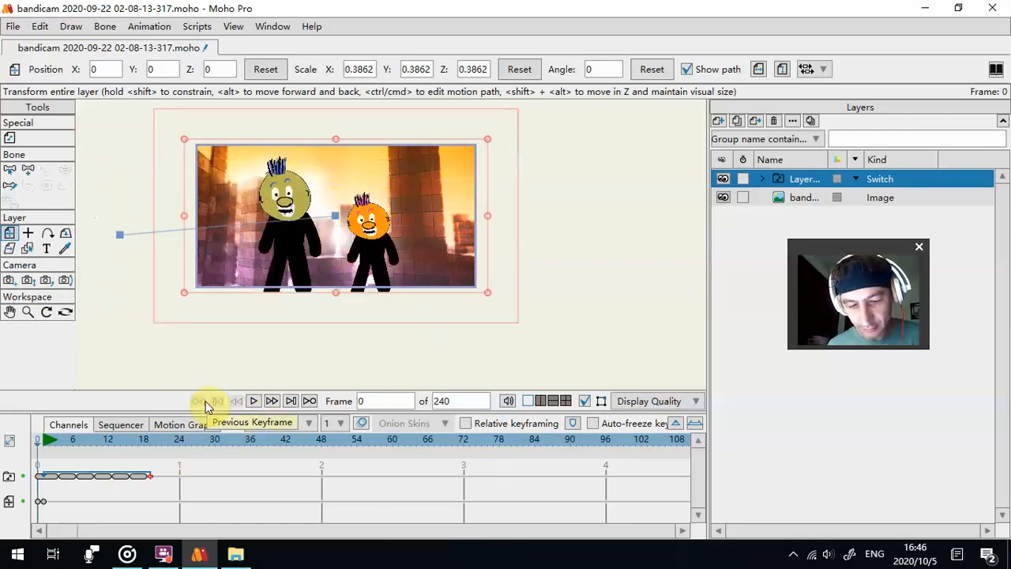
key("ctrl+z")
key("ctrl+z")
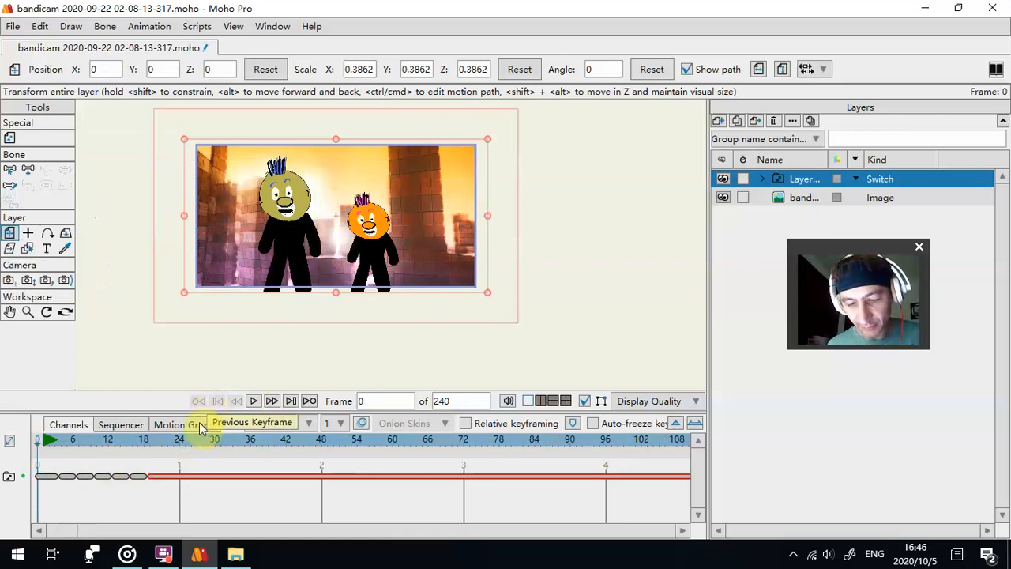
- Animate the figures entering from beyond the background's left side by frame 47 and shrinking to scale about 0.226 at frame 73
left_click_drag(388, 277, 293, 290)
left_click(274, 404)
left_click_drag(77, 450, 320, 445)
left_click_drag(177, 276, 280, 276)
left_click(362, 444)
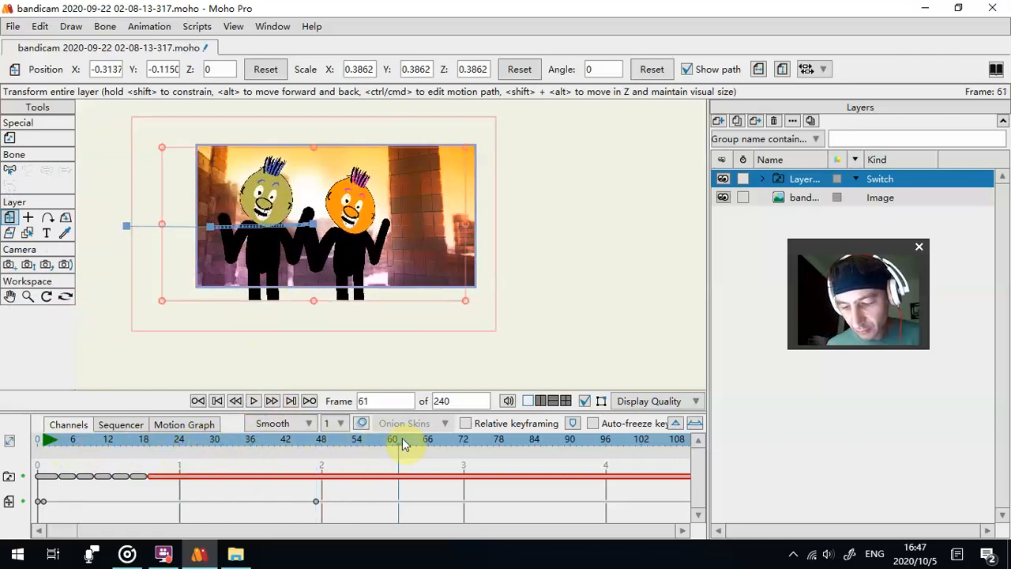
left_click_drag(468, 150, 360, 243)
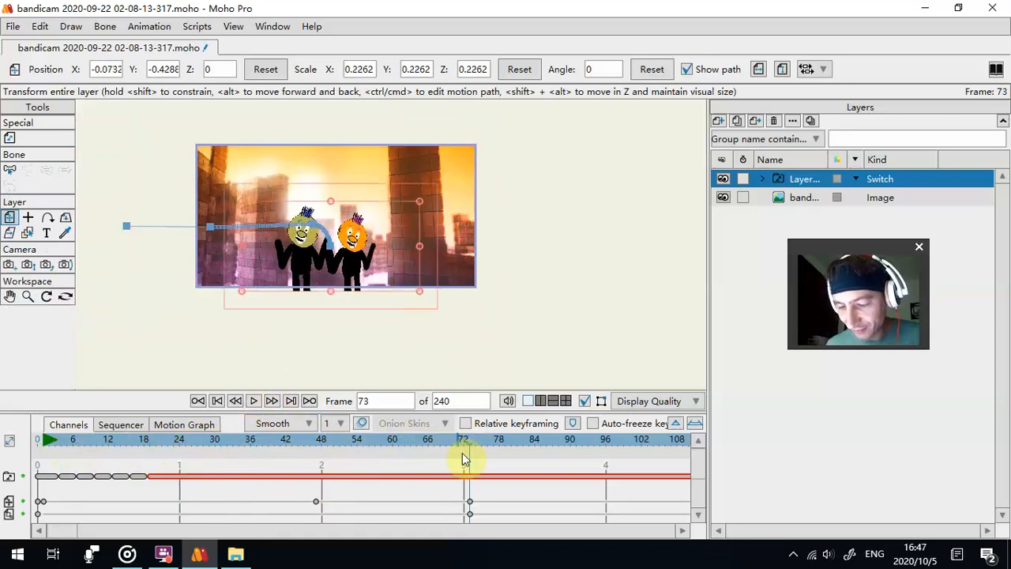
- At frame 111, enlarge the figures to scale about 0.464 and move them beyond the background's right side, to X about 4.2
left_click_drag(594, 449, 481, 439)
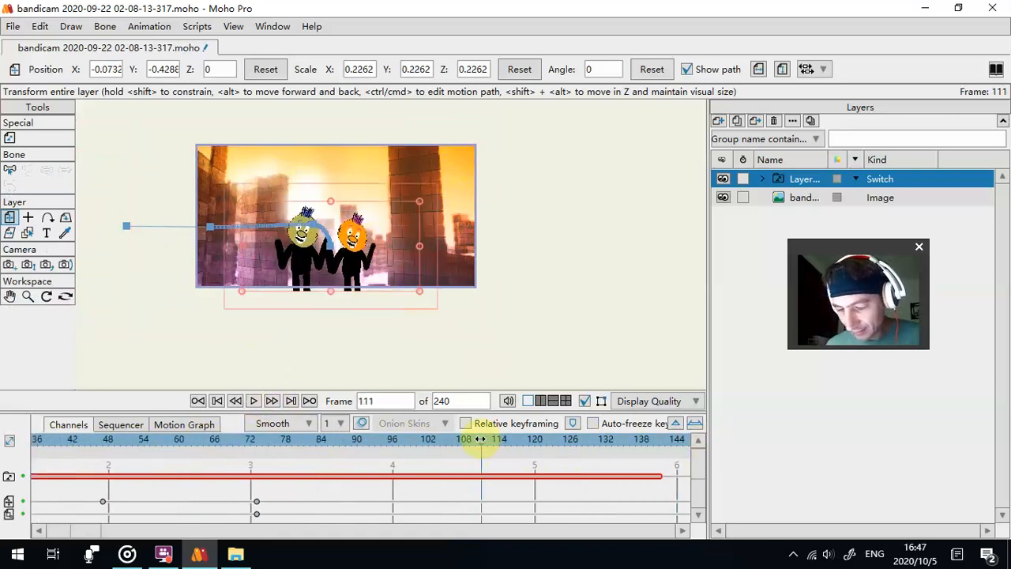
left_click_drag(326, 269, 431, 269)
left_click_drag(346, 206, 272, 154)
left_click_drag(408, 237, 409, 237)
left_click_drag(304, 158, 296, 150)
left_click_drag(415, 227, 582, 228)
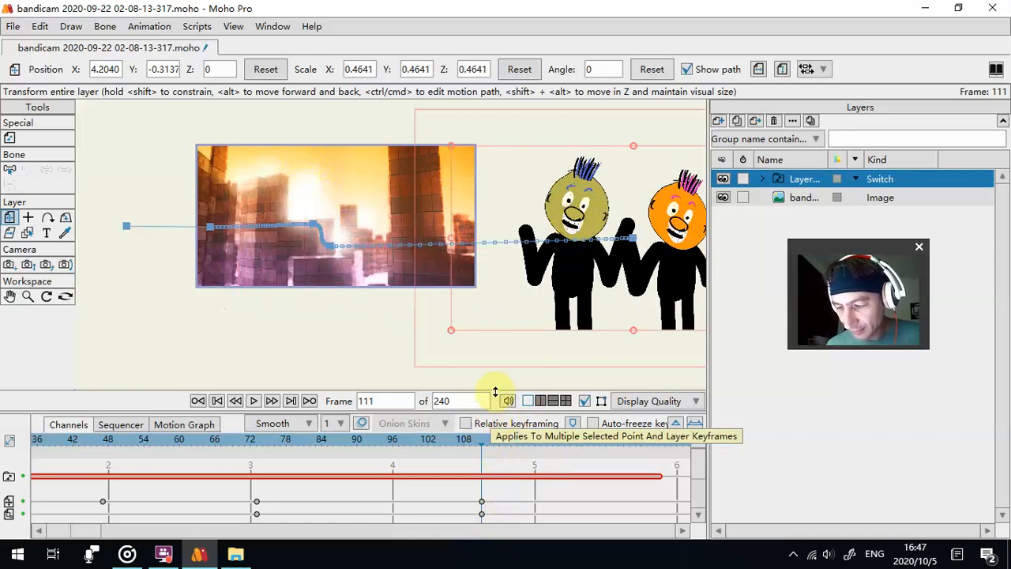
- Make the figures' position and scale keyframes at frame 111 cycle back to absolute frame 1
left_click_drag(496, 406, 491, 357)
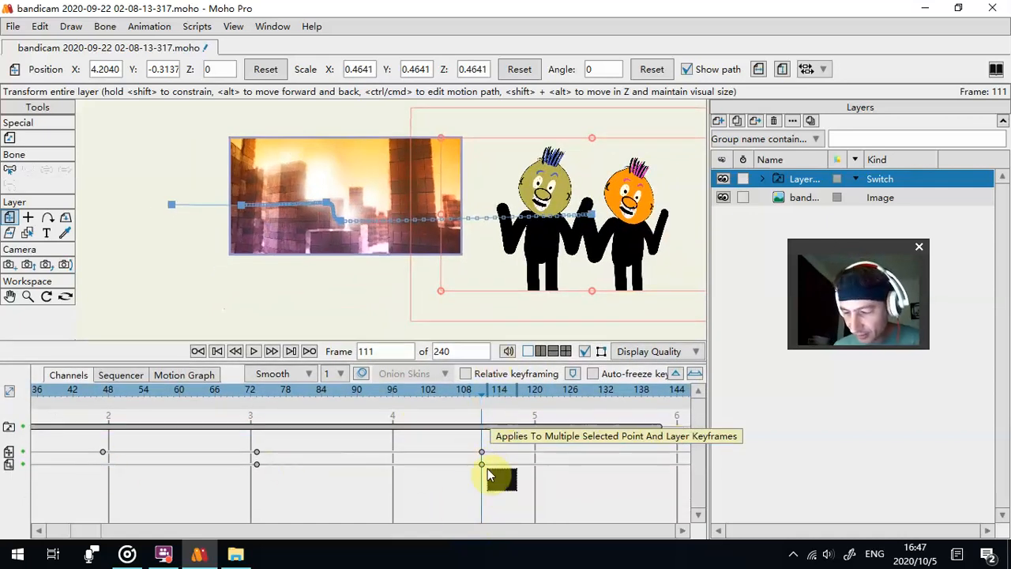
right_click(468, 445)
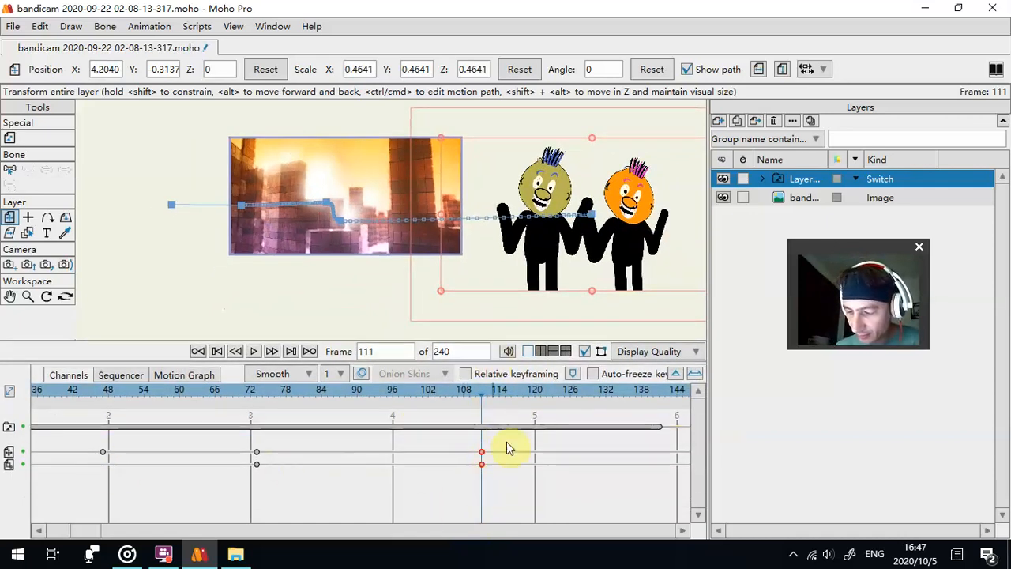
right_click(484, 463)
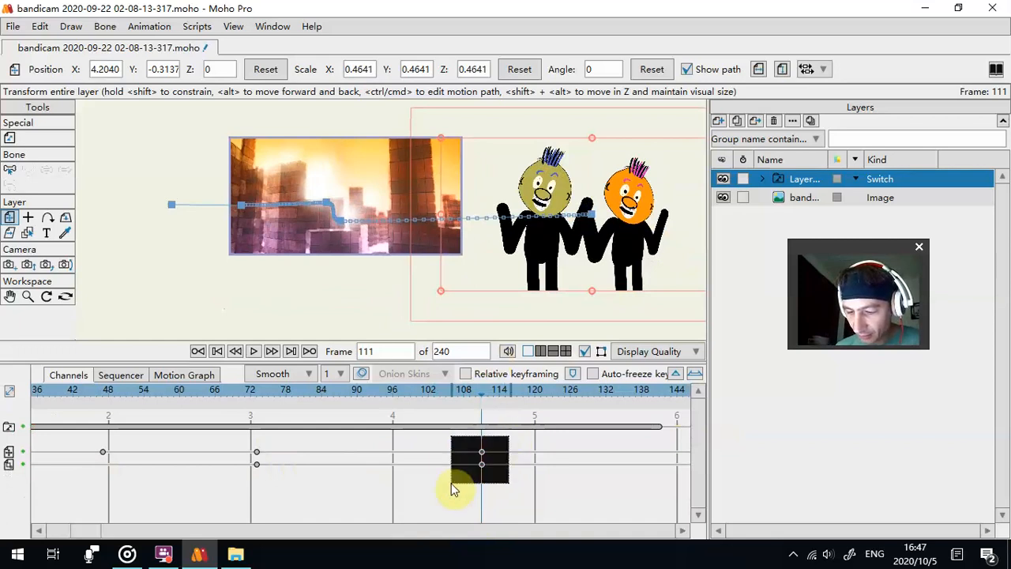
right_click(481, 455)
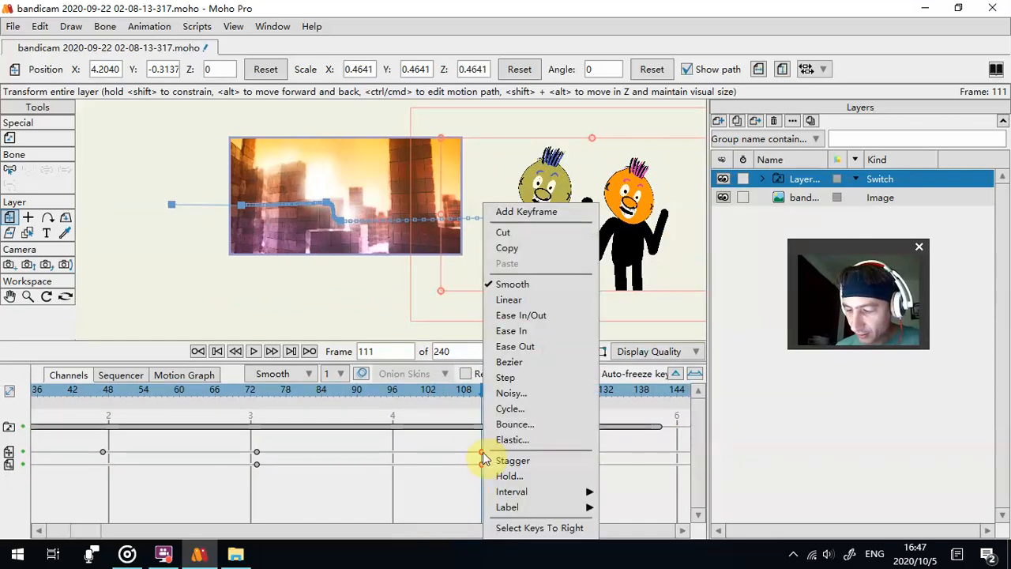
left_click(508, 409)
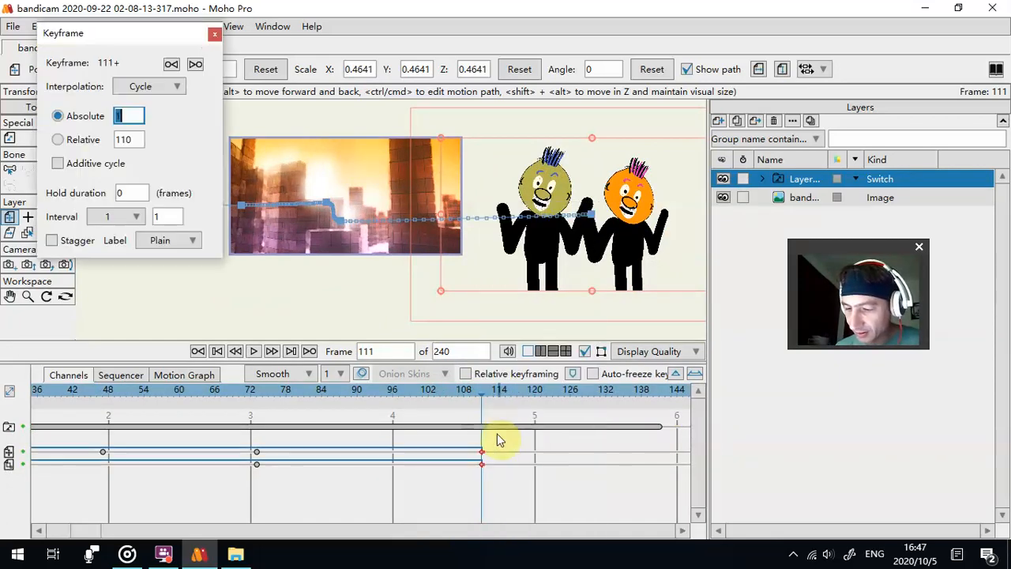
left_click(214, 35)
- Play the animation with the background and then the Switch layer selected to check the looping movement, and return to frame 0
left_click_drag(332, 418, 332, 464)
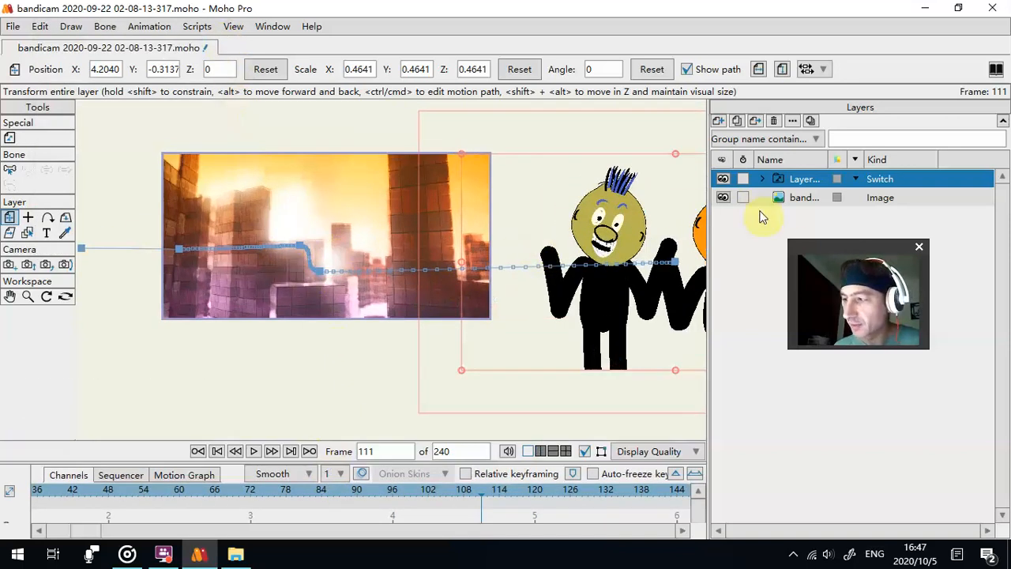
left_click(799, 197)
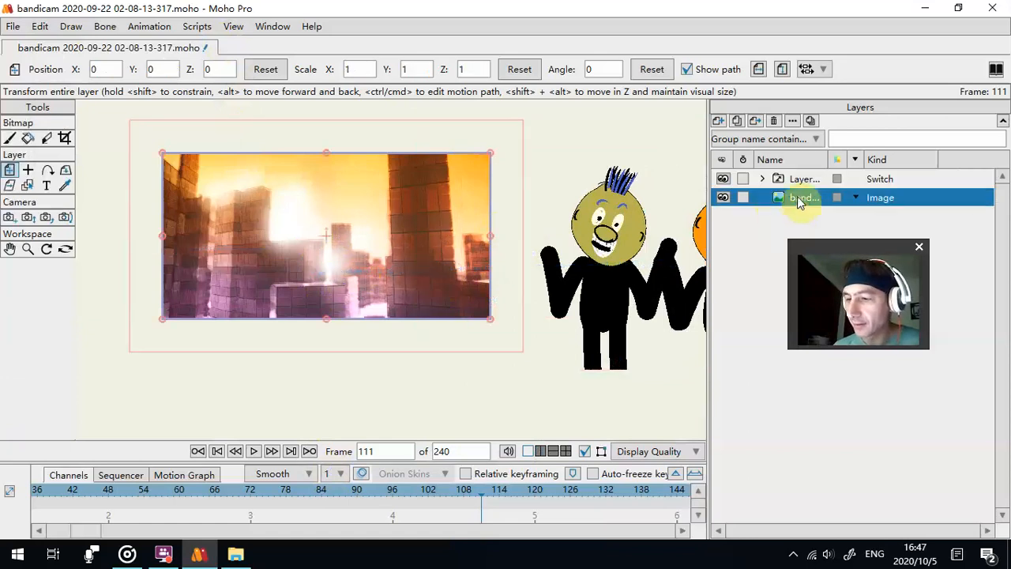
left_click(423, 396)
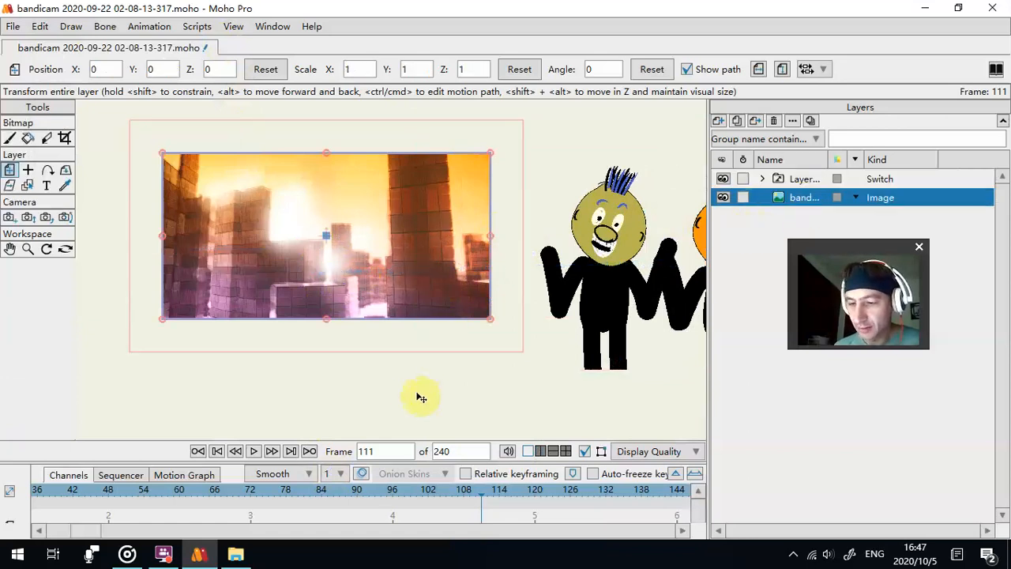
left_click(253, 452)
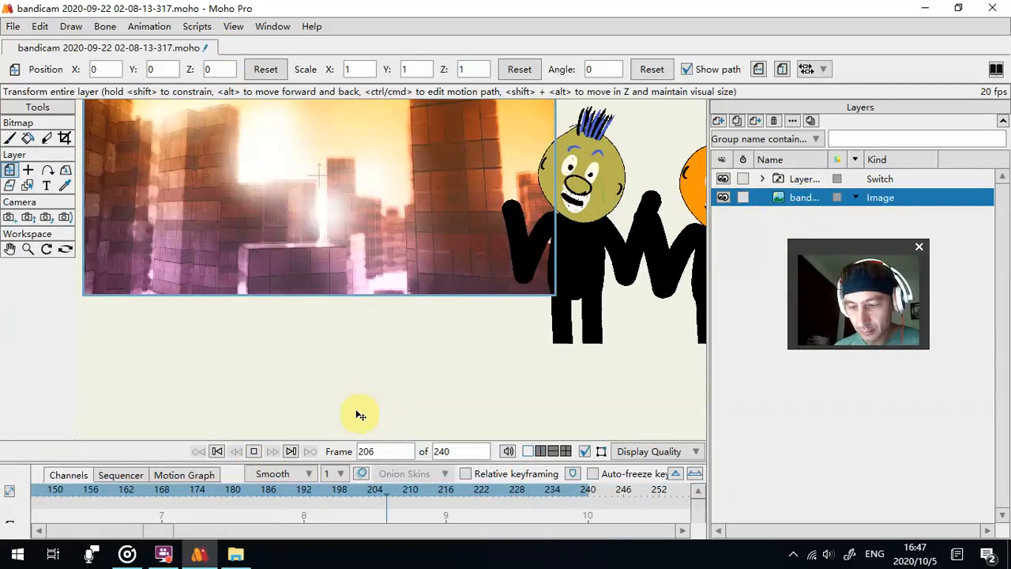
left_click(799, 179)
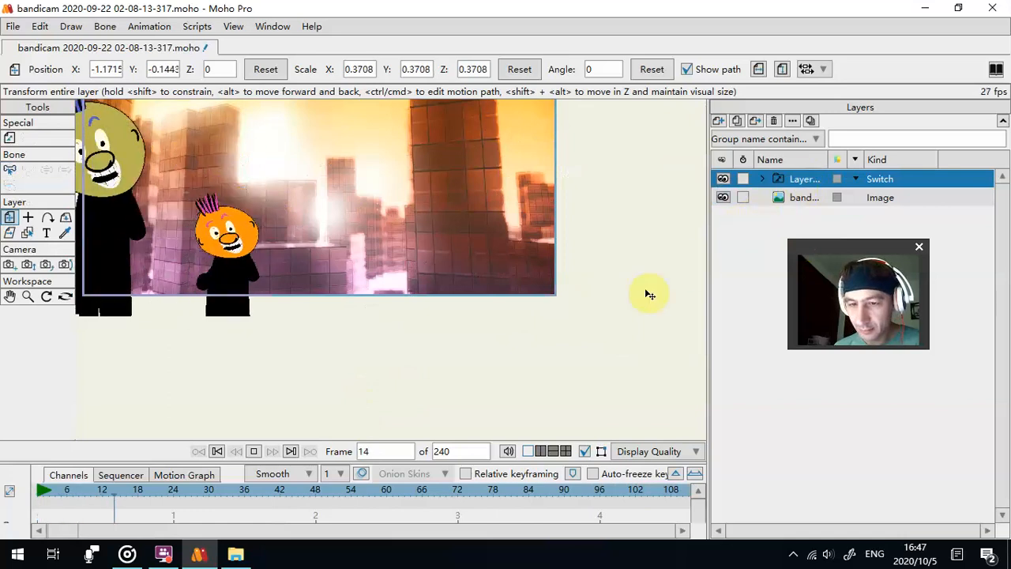
left_click(331, 453)
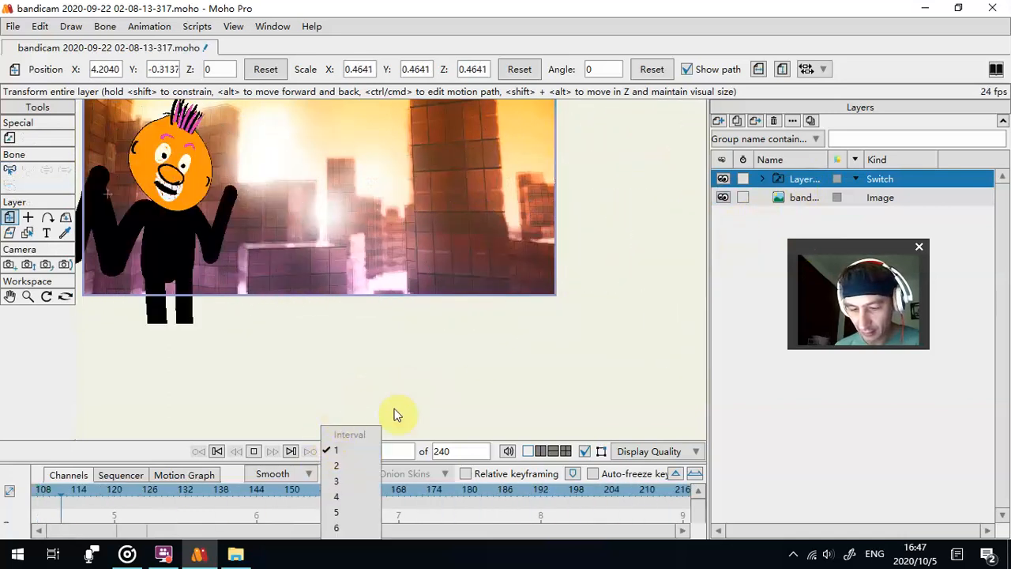
left_click(218, 451)
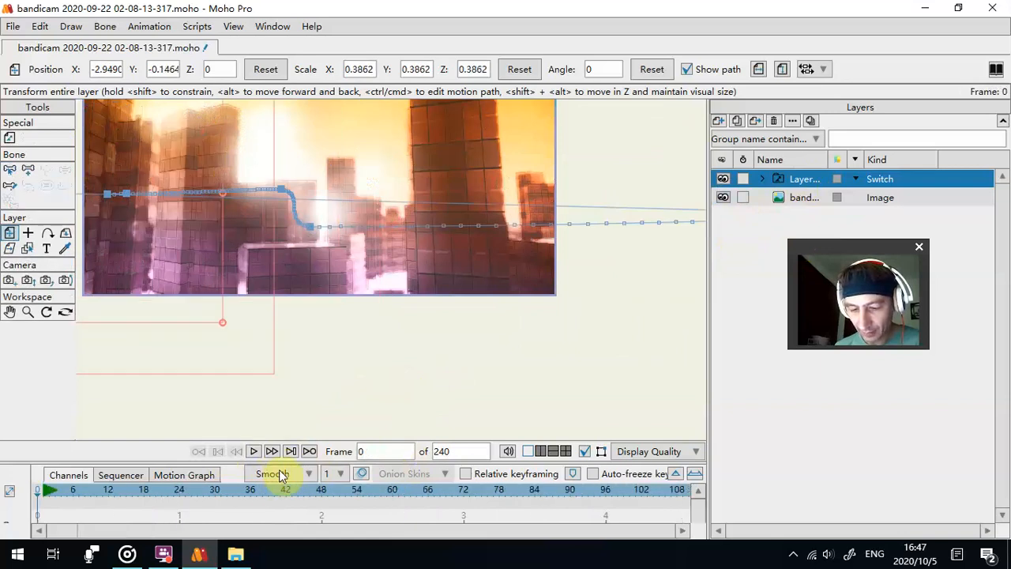
- Select the Switch layer's switch, position and scale keyframes from frame 0 onward, set them to Cycle and play the result
left_click_drag(313, 464, 352, 367)
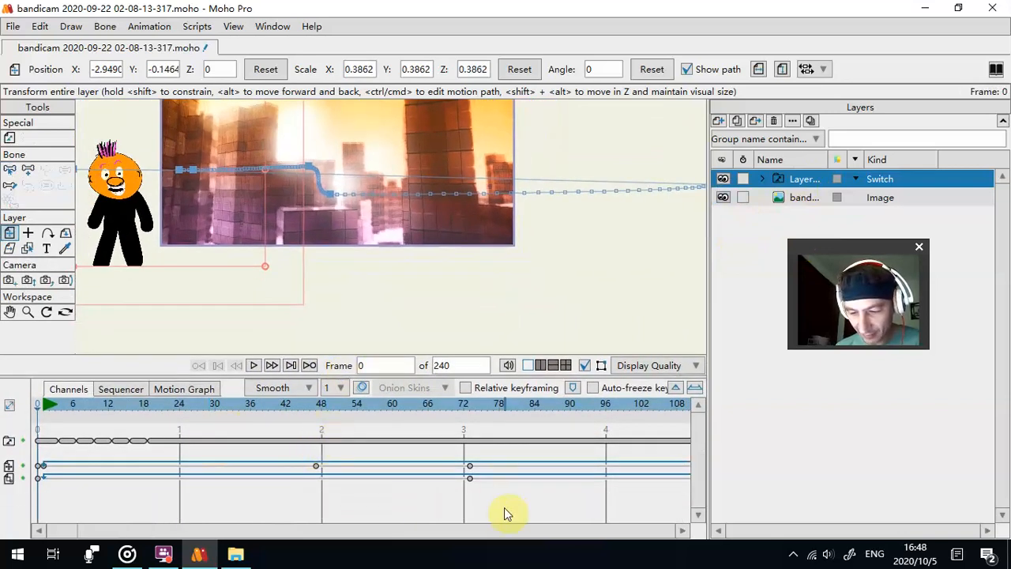
left_click_drag(493, 509, 32, 423)
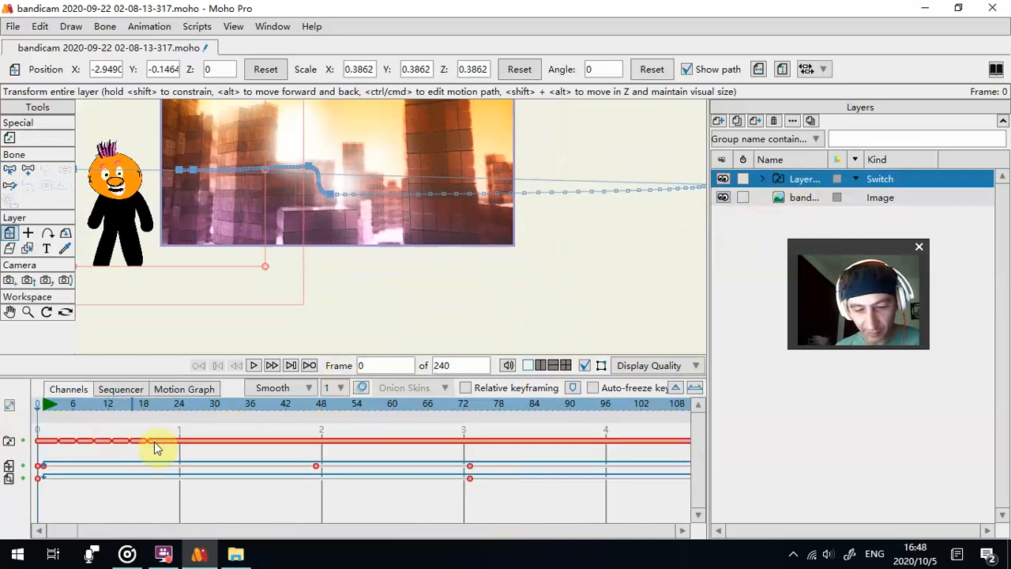
right_click(204, 446)
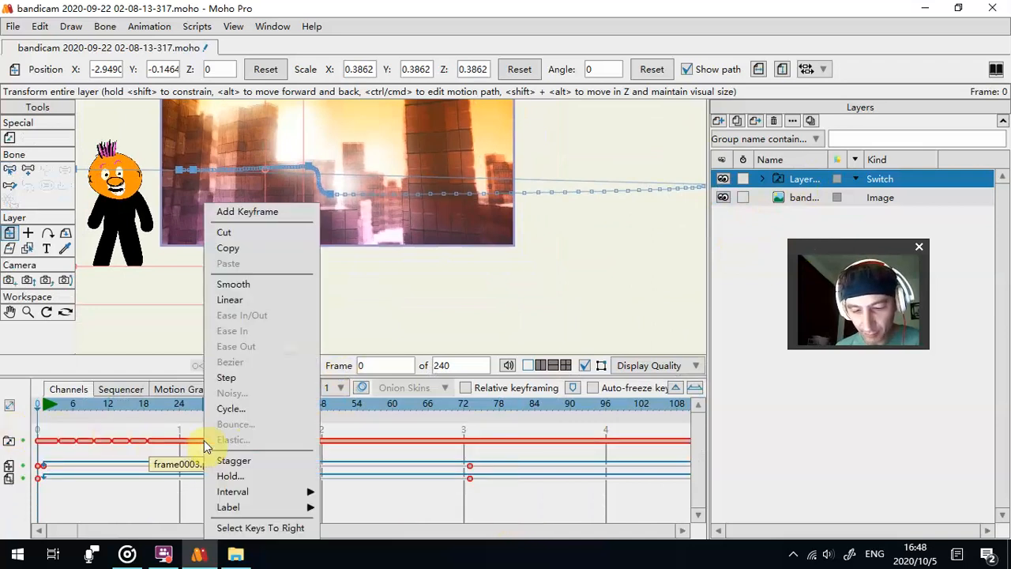
left_click(231, 409)
left_click(214, 34)
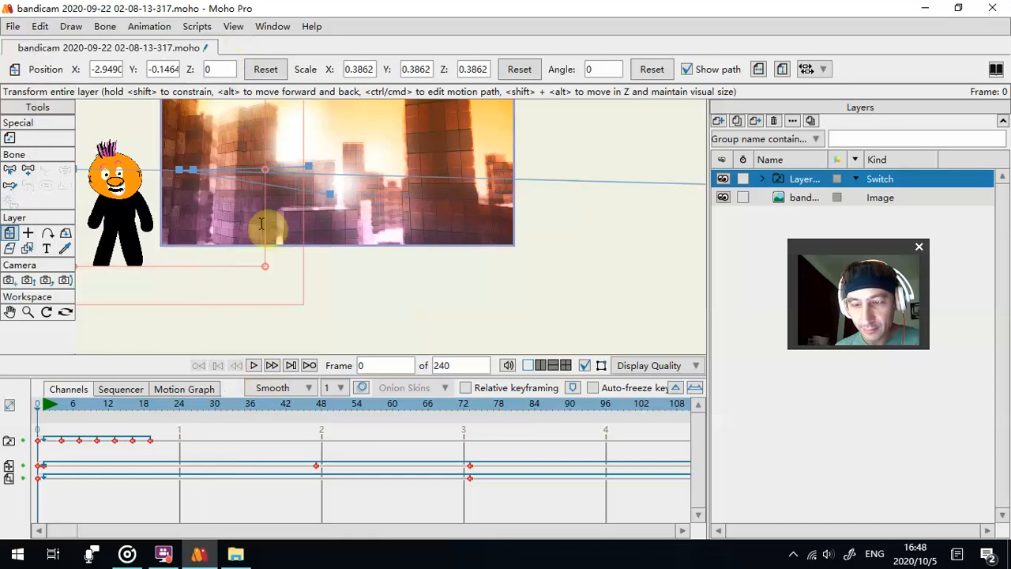
left_click(258, 364)
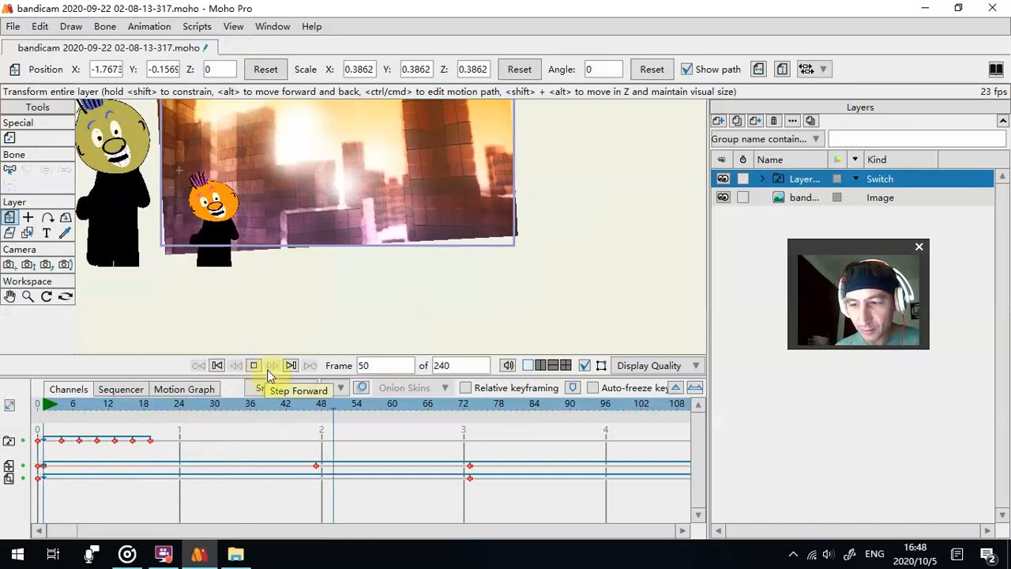
- Play the animation with the background layer selected to check the figures' movement, and stop it
left_click(255, 367)
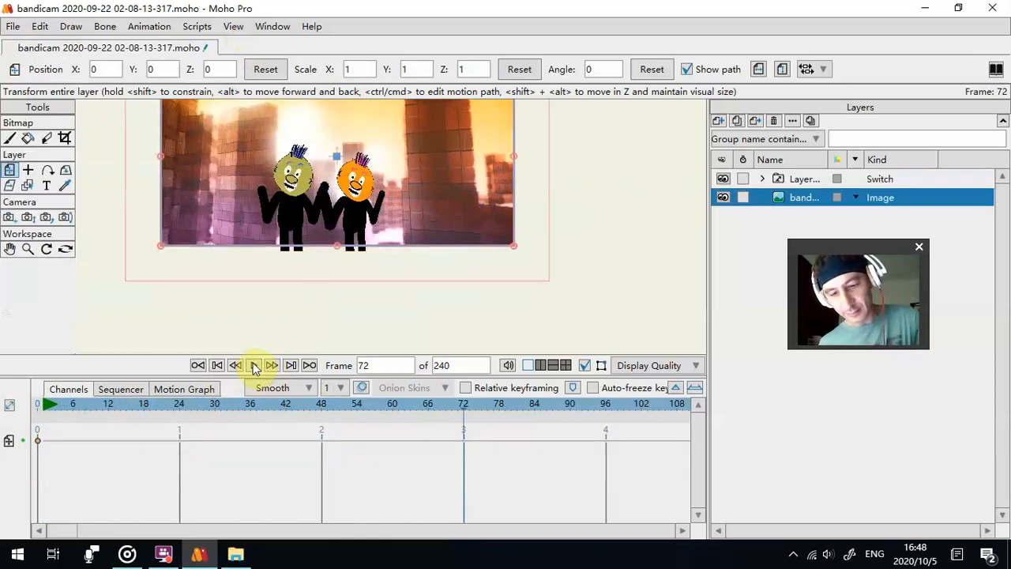
left_click(255, 365)
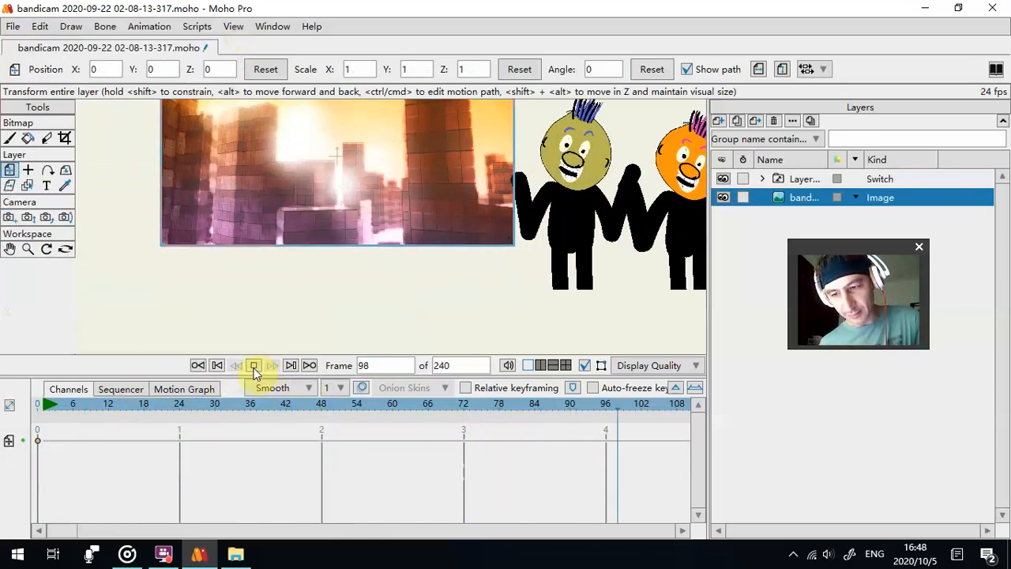
left_click(256, 365)
- Select the Switch layer, bring its first keyframes into view and widen the canvas and timeline area
left_click(792, 183)
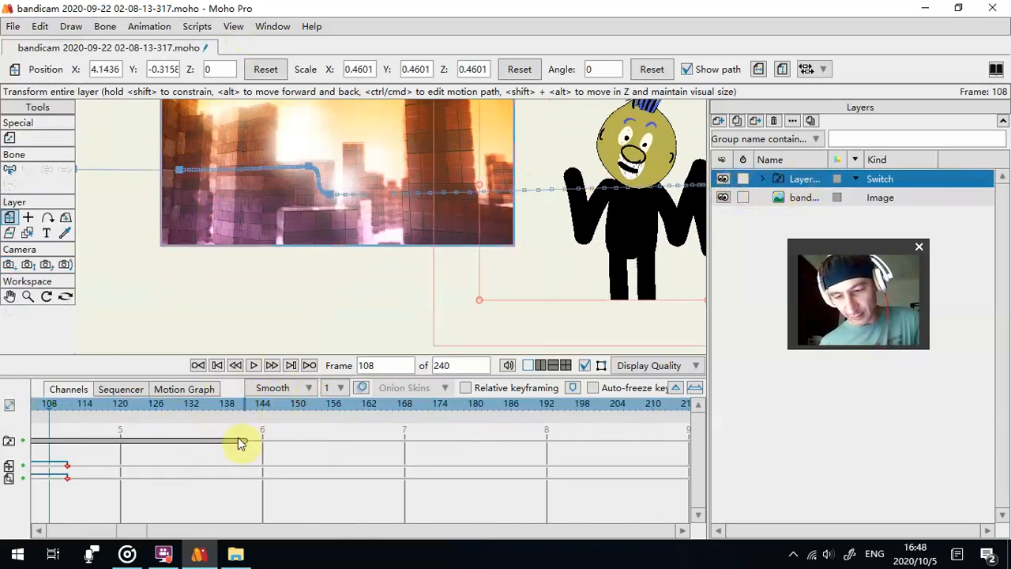
left_click_drag(134, 534, 55, 536)
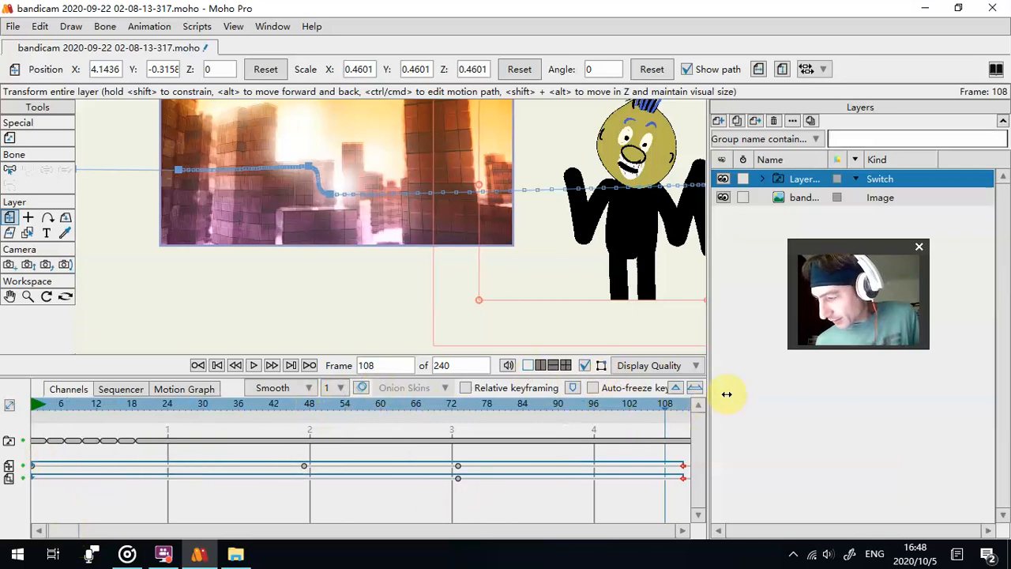
left_click_drag(713, 395, 800, 387)
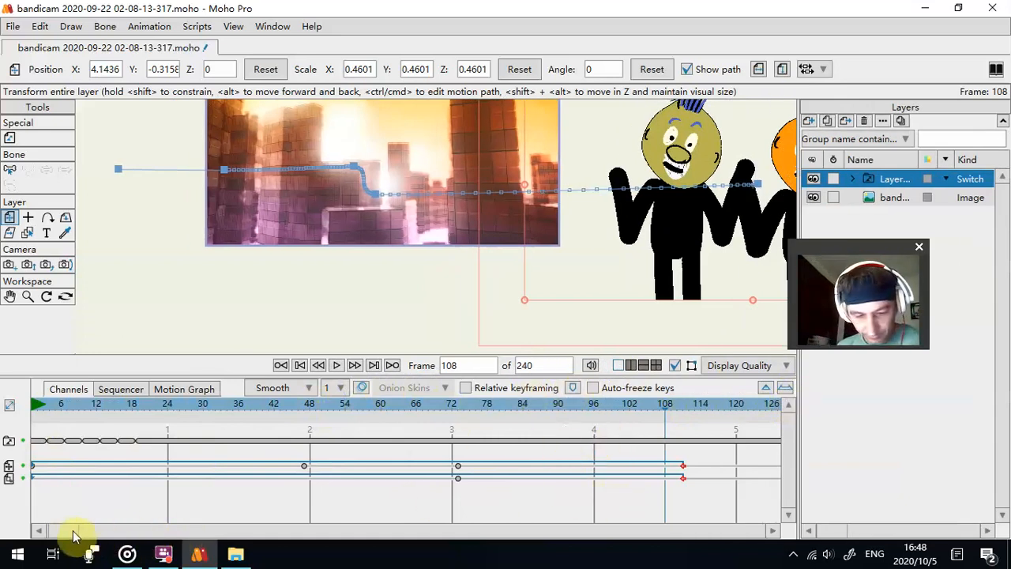
scroll(66, 535, "right", 1)
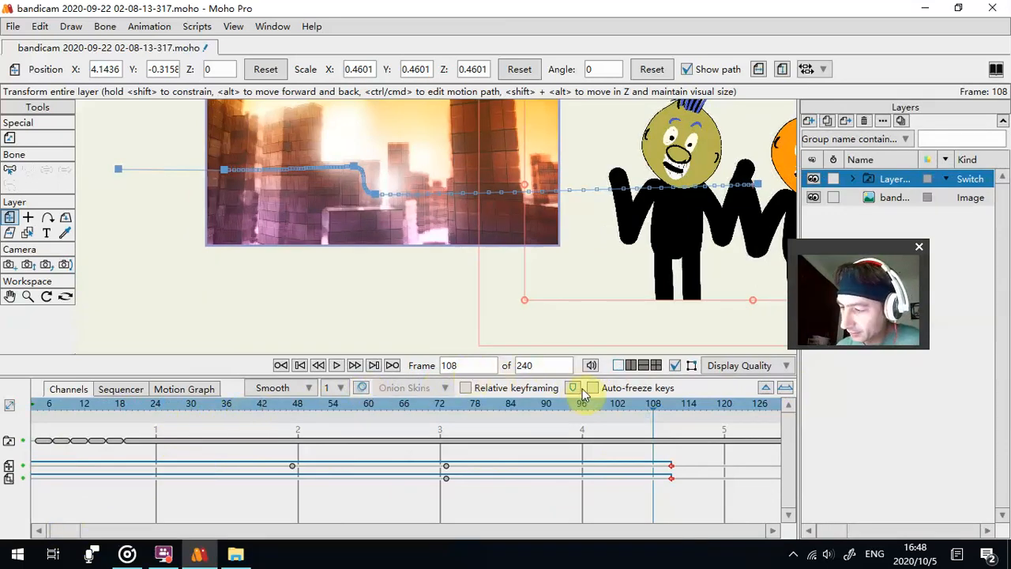
left_click(740, 366)
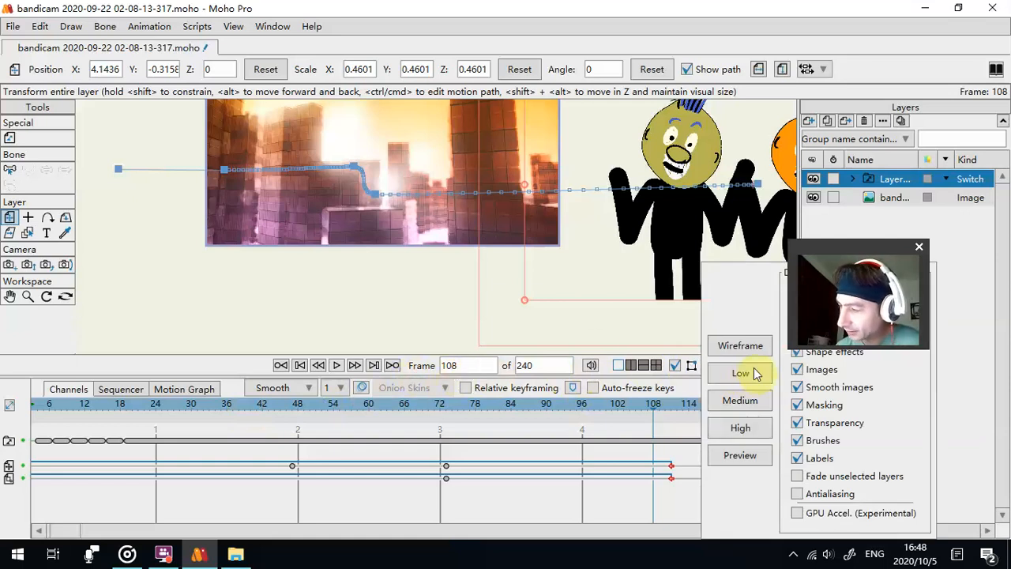
left_click(142, 363)
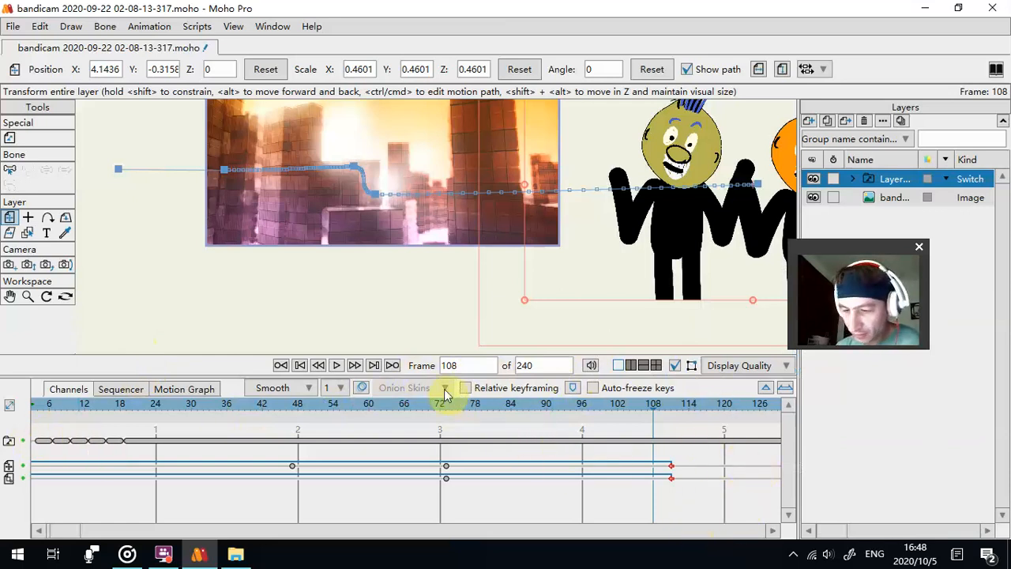
left_click(119, 390)
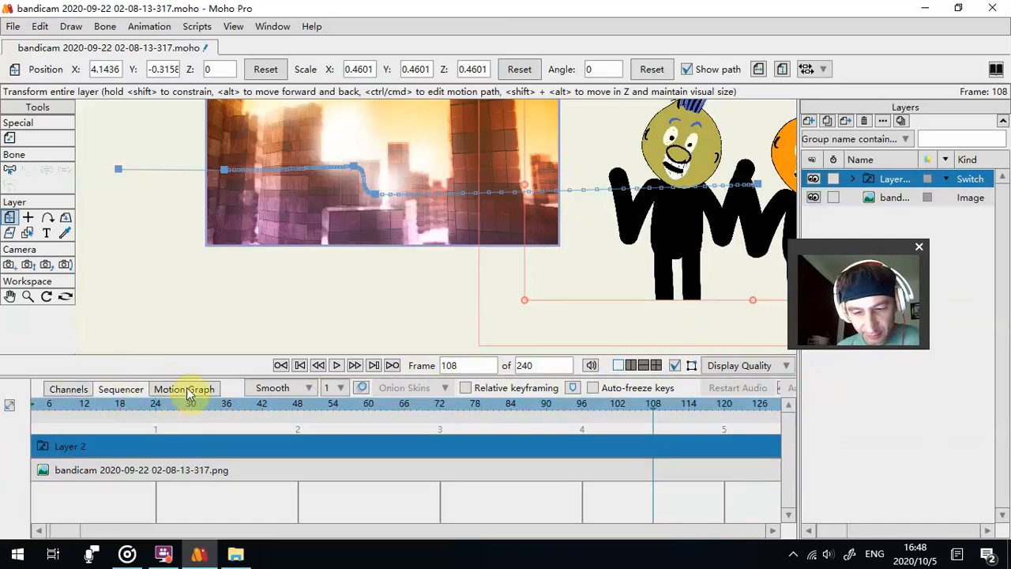
left_click(188, 389)
left_click(70, 390)
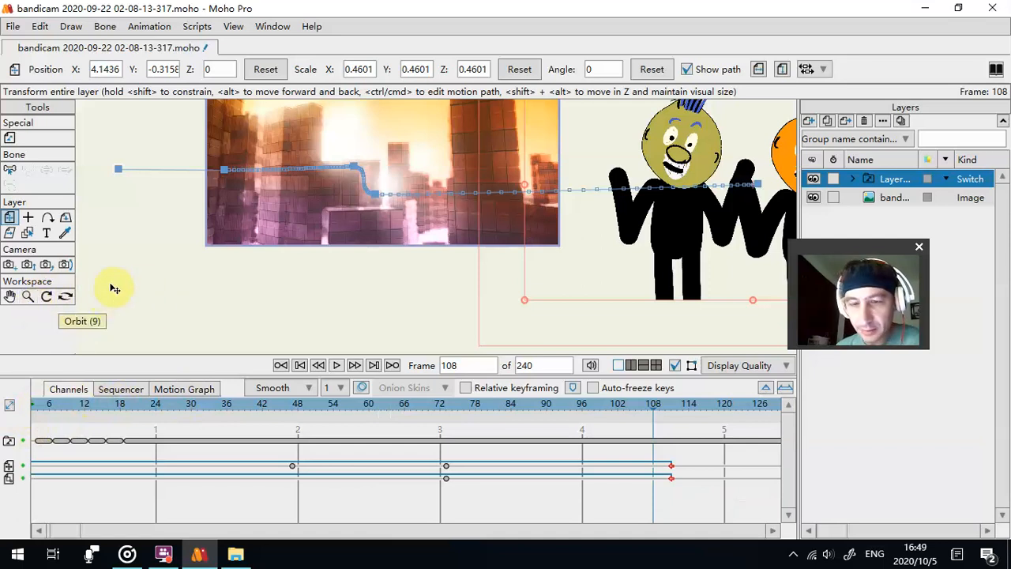
- Set the Switch layer's last switch keyframe, at frame 19, to cycle back to absolute frame 1 and play the result
left_click(10, 297)
left_click_drag(435, 242, 367, 271)
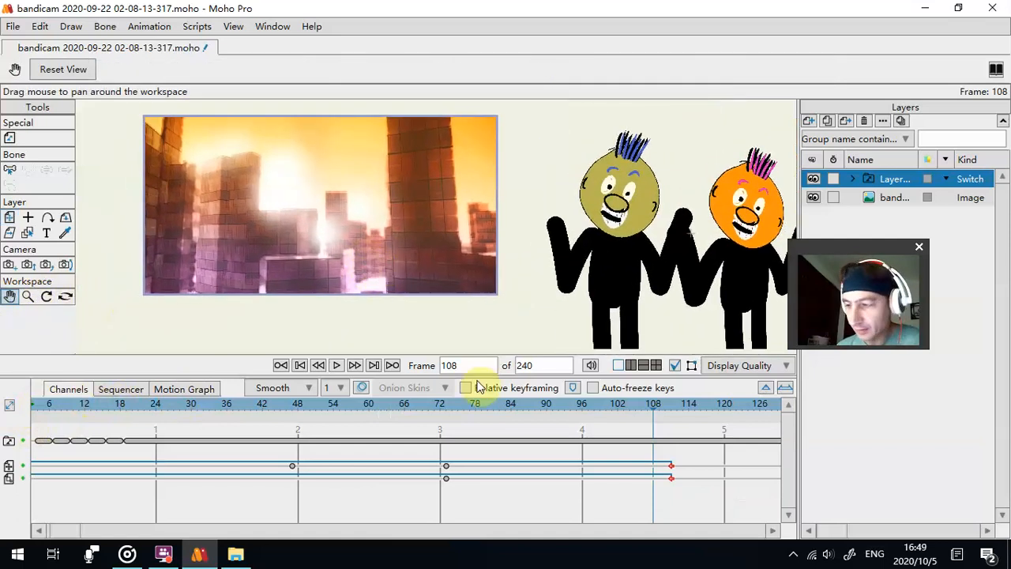
left_click_drag(493, 413, 167, 399)
right_click(167, 447)
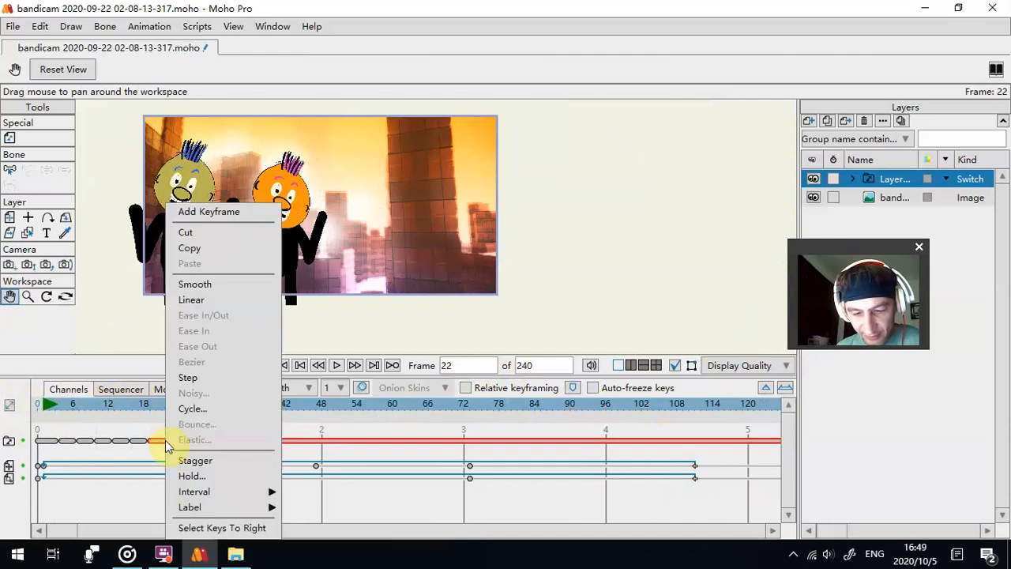
left_click(180, 410)
left_click(338, 365)
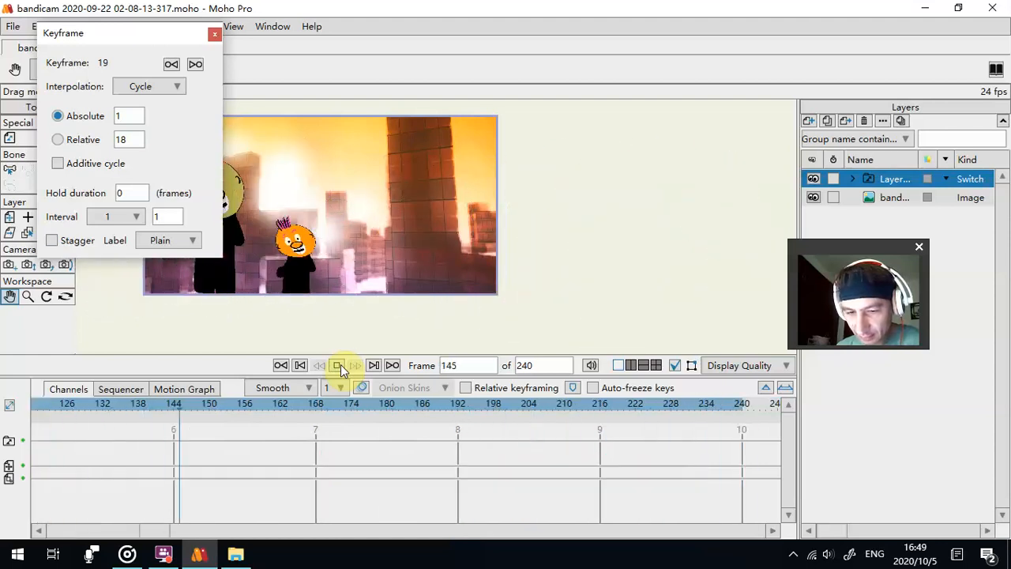
left_click(340, 365)
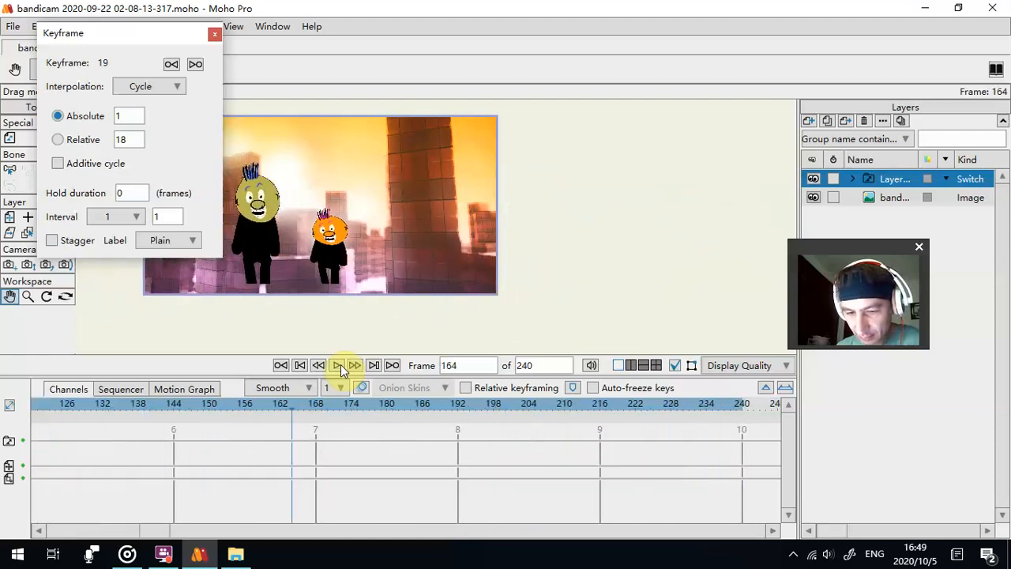
left_click(281, 366)
left_click(281, 365)
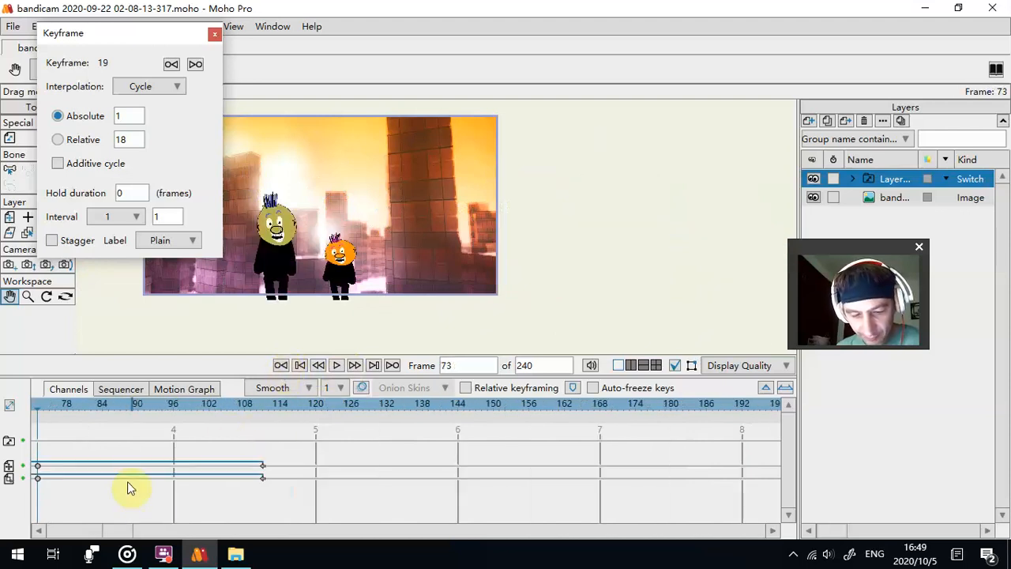
left_click(64, 531)
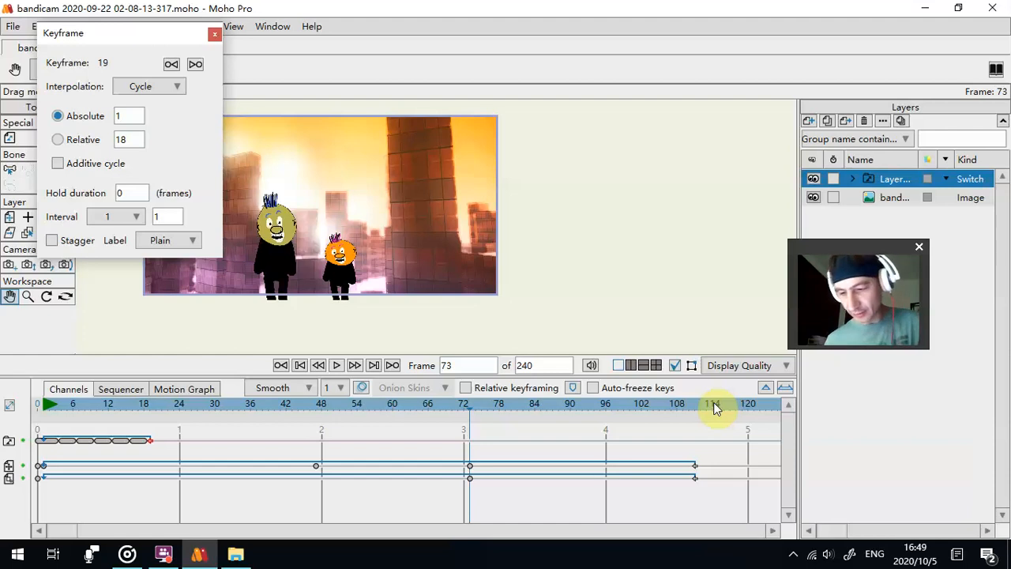
left_click_drag(714, 412, 649, 411)
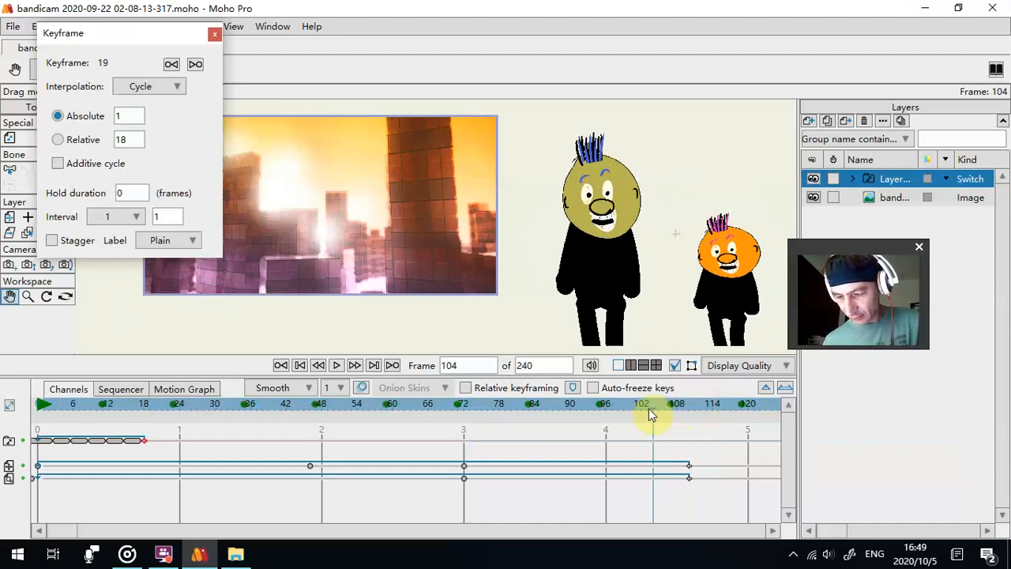
left_click(281, 412)
key("ctrl+z")
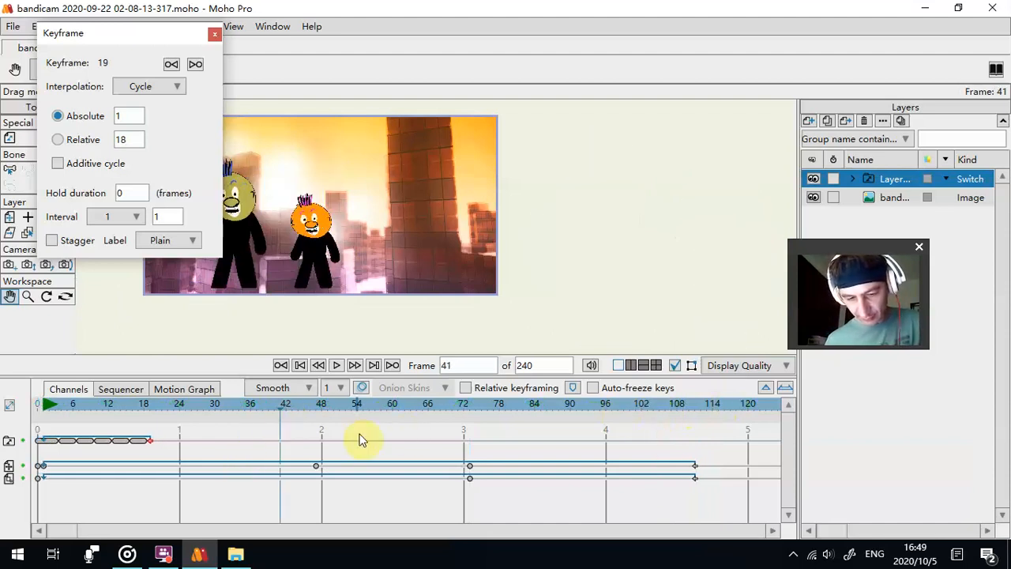
- Set the switch keyframe at frame 16 to cycle back to absolute frame 1, check the motion and deselect the keyframe
right_click(146, 444)
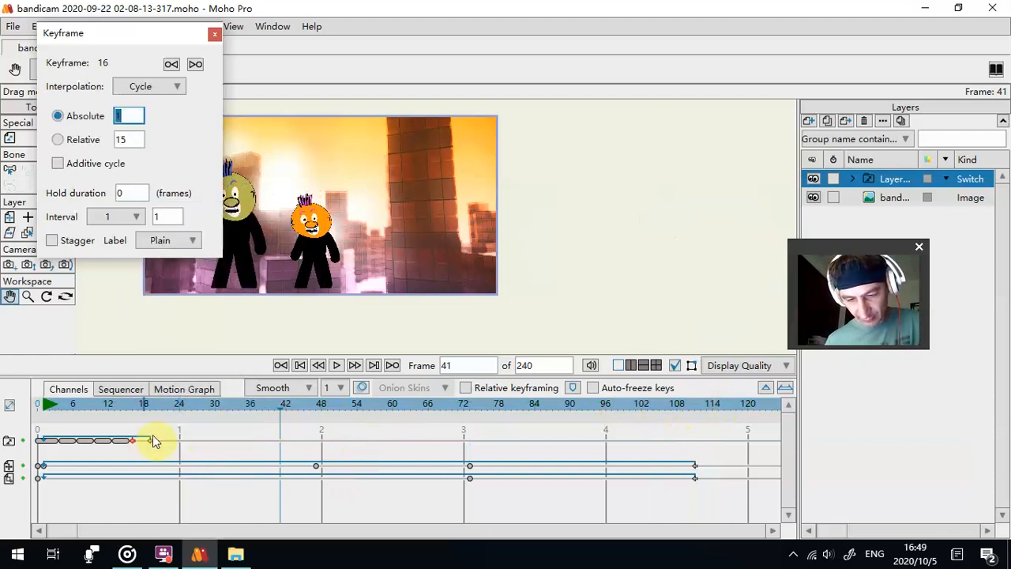
left_click(335, 365)
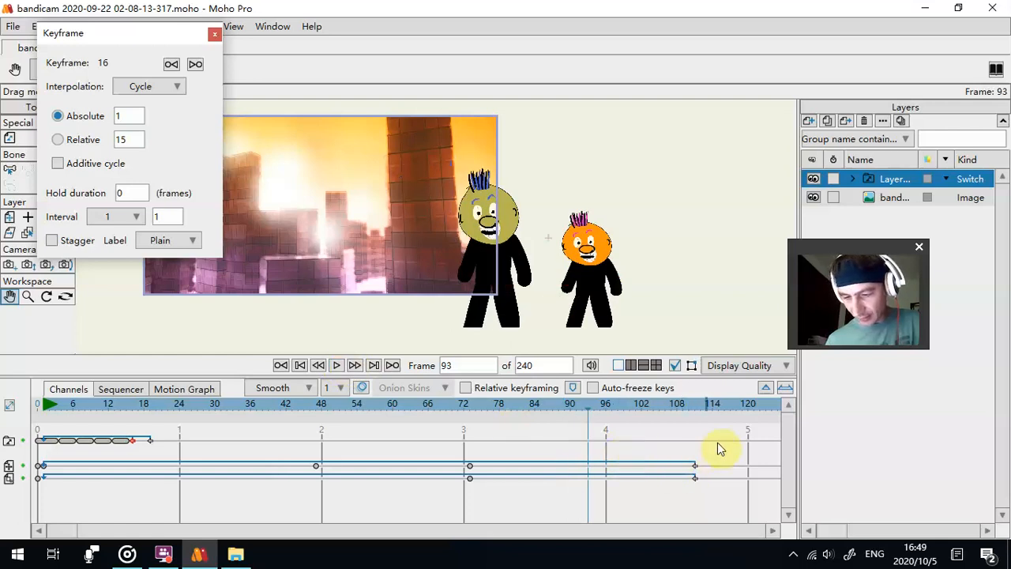
left_click_drag(308, 490, 772, 449)
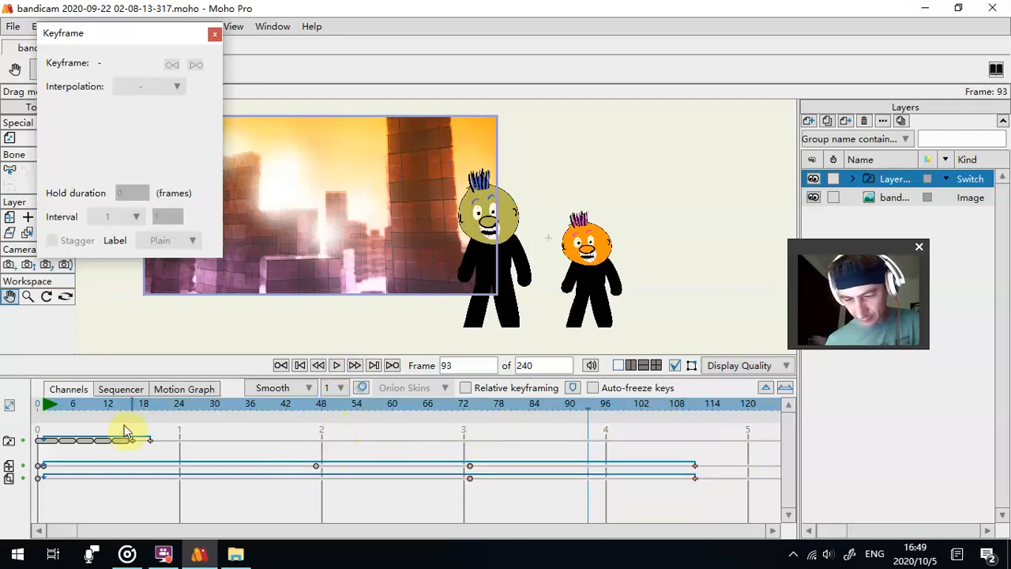
- Close the keyframe settings and move the figures slightly lower at the frame 47 position keyframe
left_click_drag(55, 404, 317, 406)
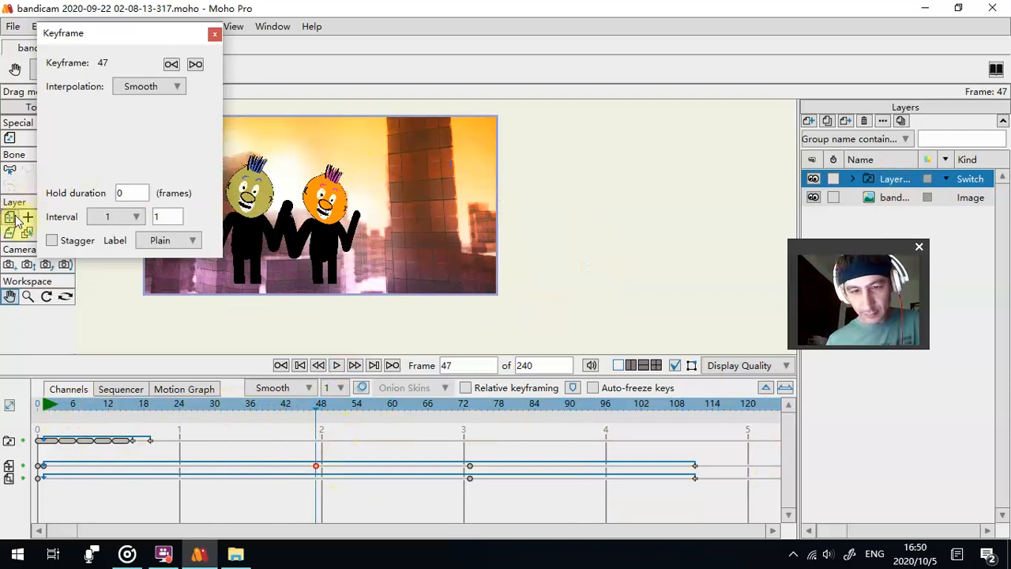
left_click_drag(128, 50, 83, 321)
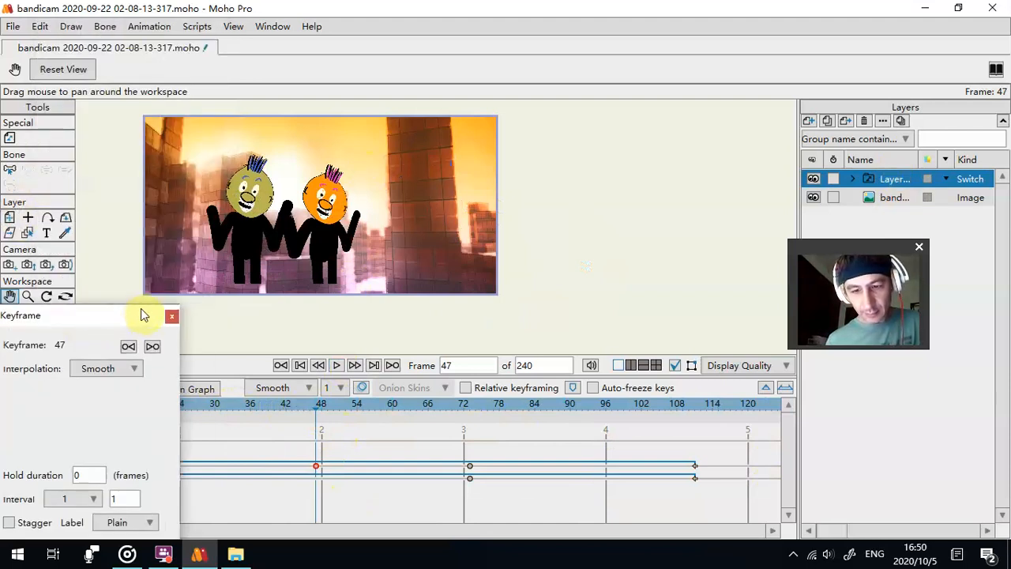
left_click(172, 317)
left_click(10, 218)
left_click_drag(348, 209, 249, 360)
- At frame 89, move the figures beyond the background's right edge to X about 3.61, Y about -0.29, and play the result in a taller canvas
left_click_drag(110, 404, 564, 429)
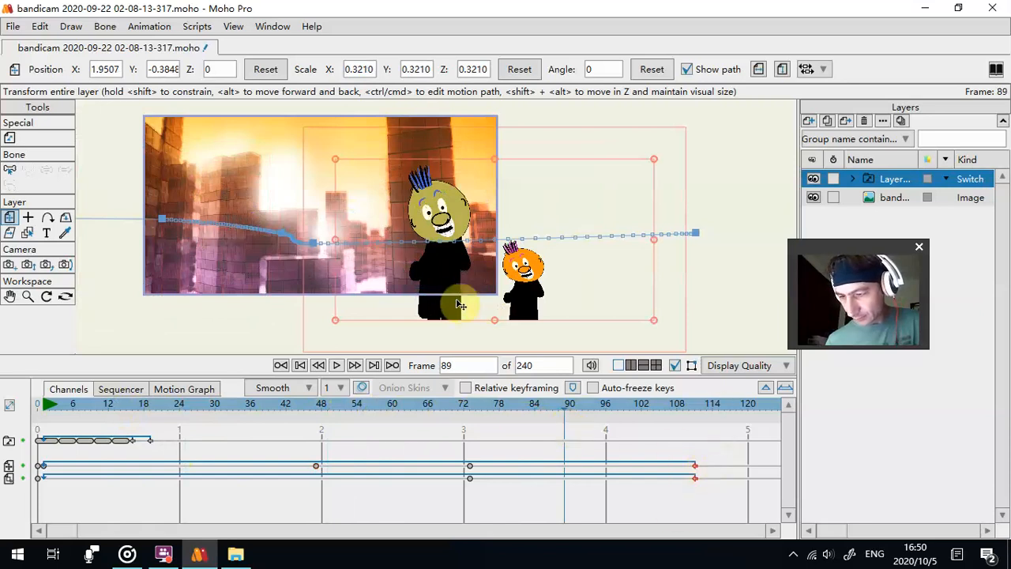
left_click_drag(528, 302, 675, 293)
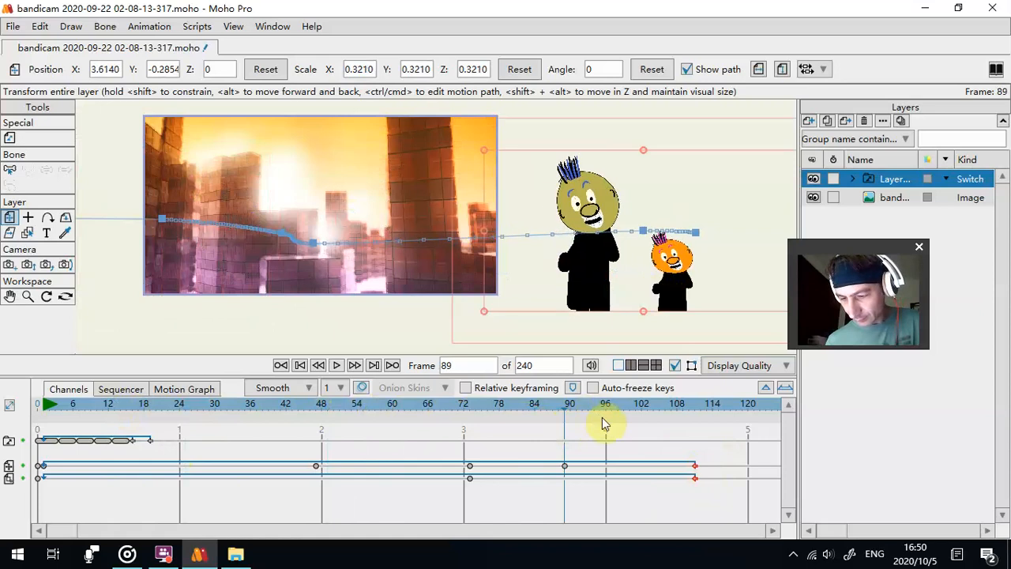
left_click(336, 366)
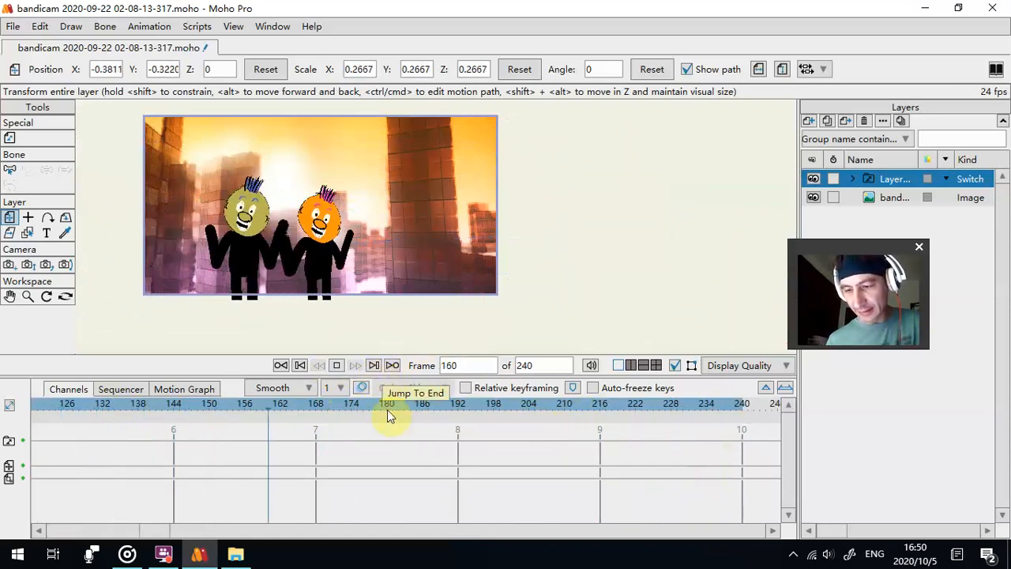
left_click_drag(388, 379, 388, 498)
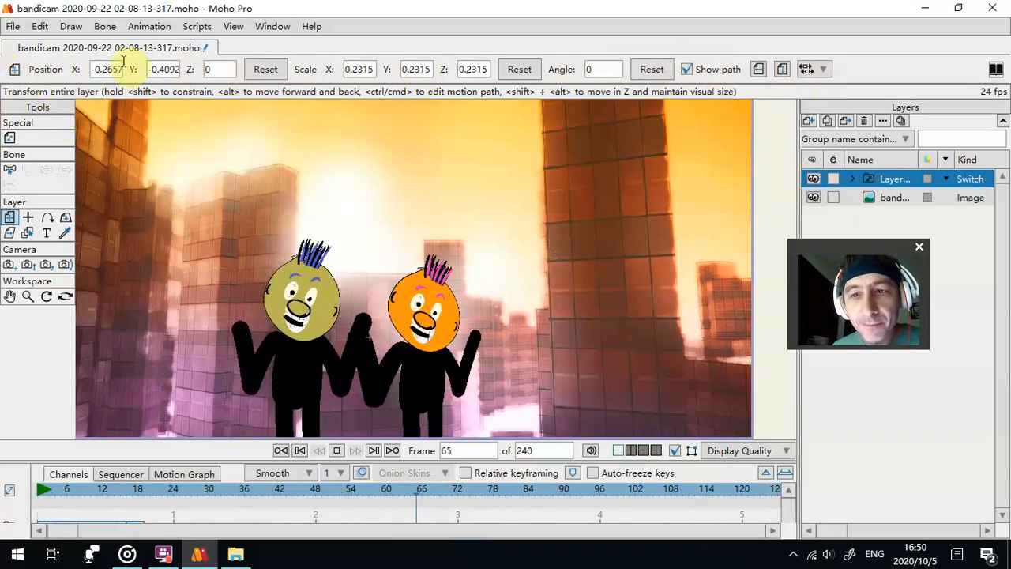
left_click(235, 28)
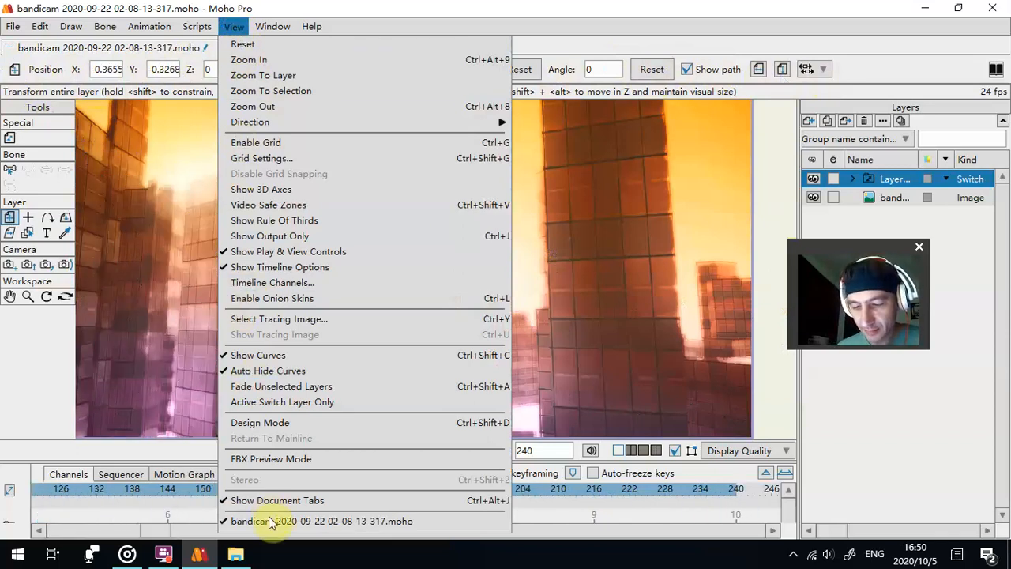
left_click(299, 286)
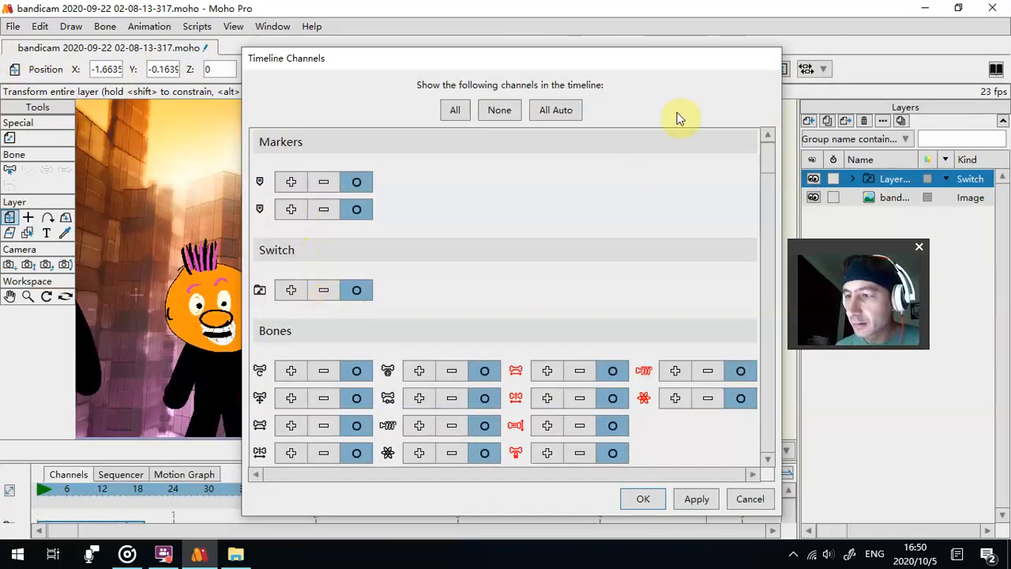
left_click(756, 499)
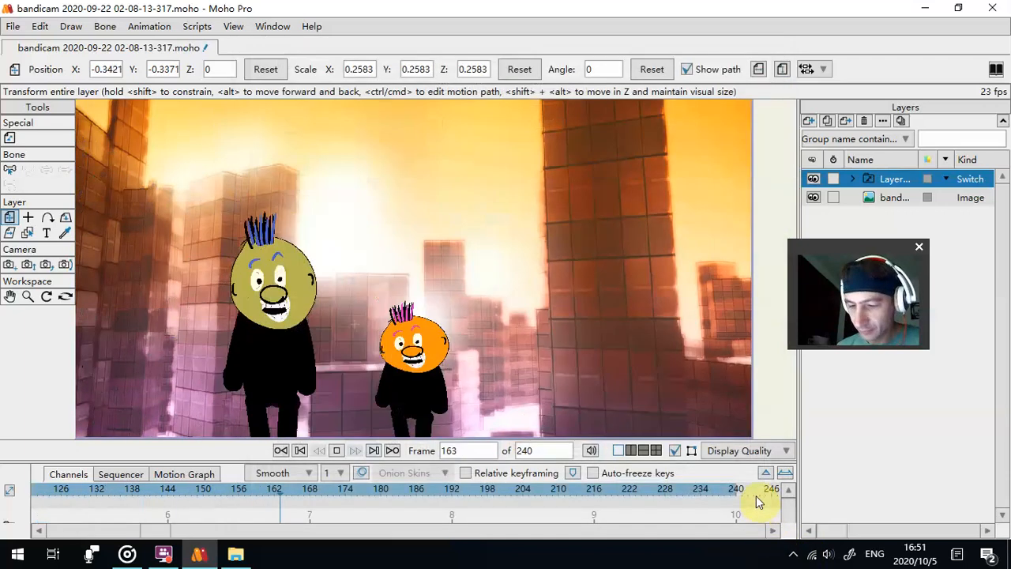
left_click(197, 26)
mouse_move(233, 32)
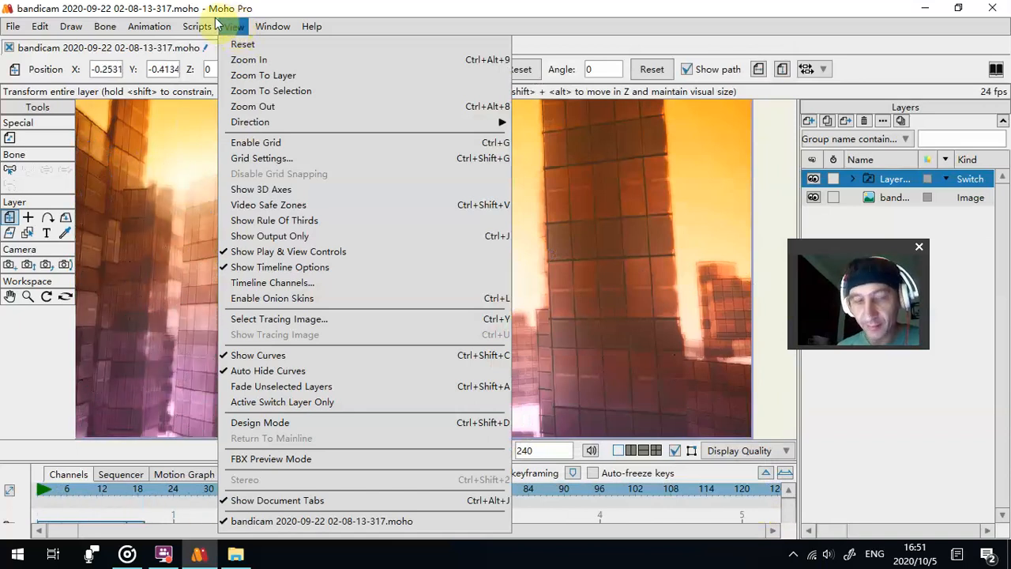
left_click(898, 443)
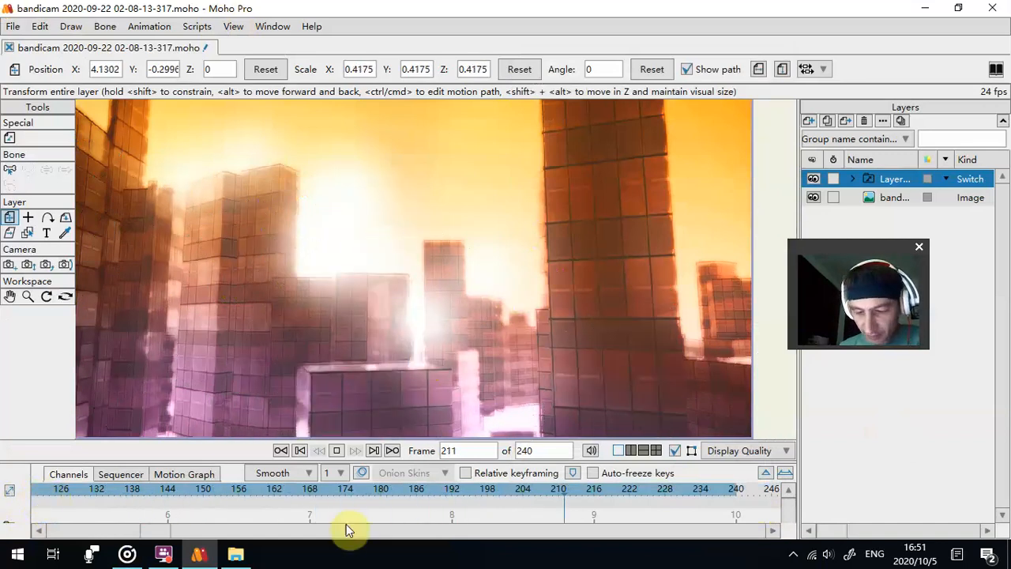
- Stop the playback and close Moho Pro without saving the changes to the project
left_click(336, 450)
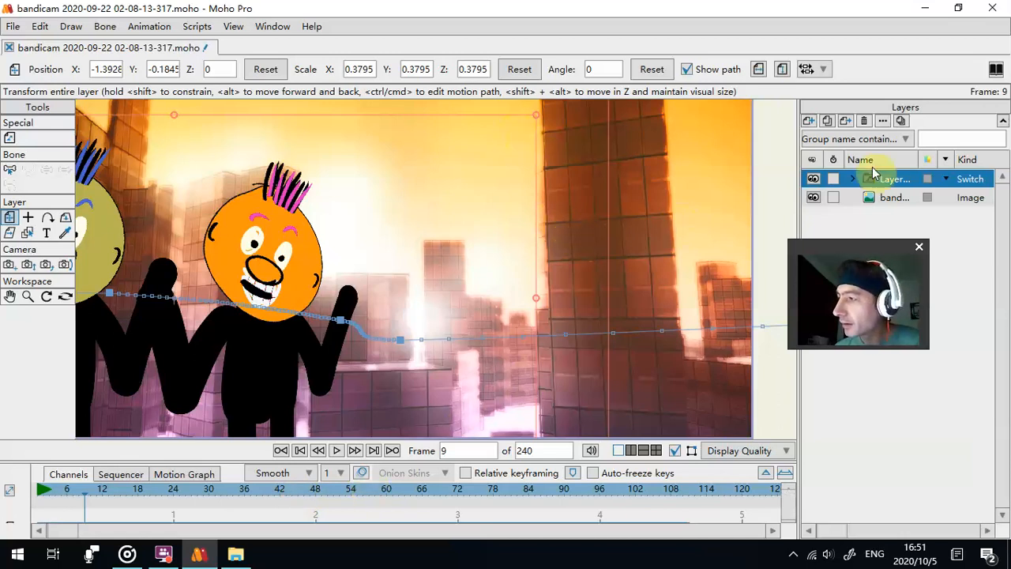
scroll(398, 233, "down", 2)
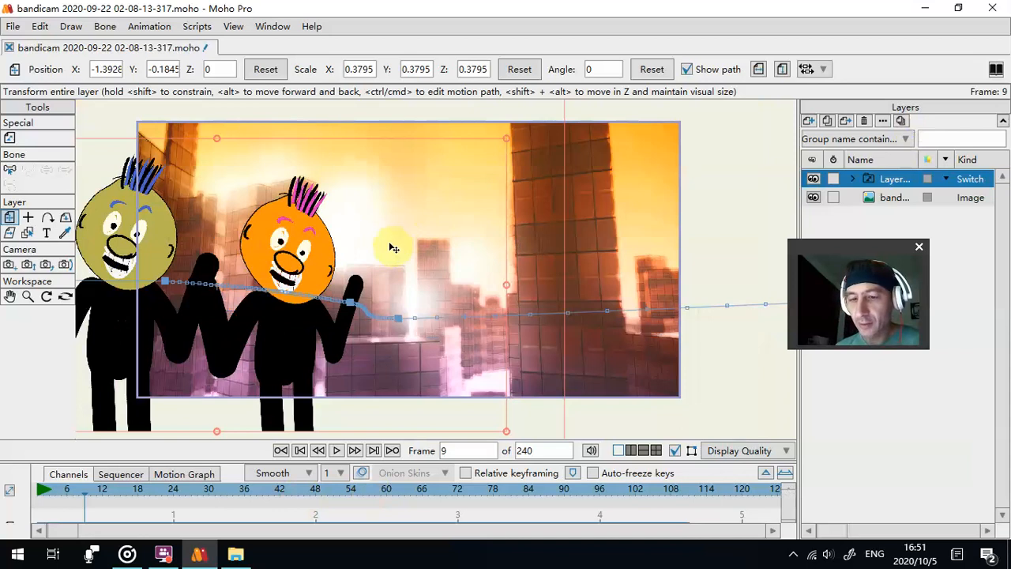
left_click(997, 9)
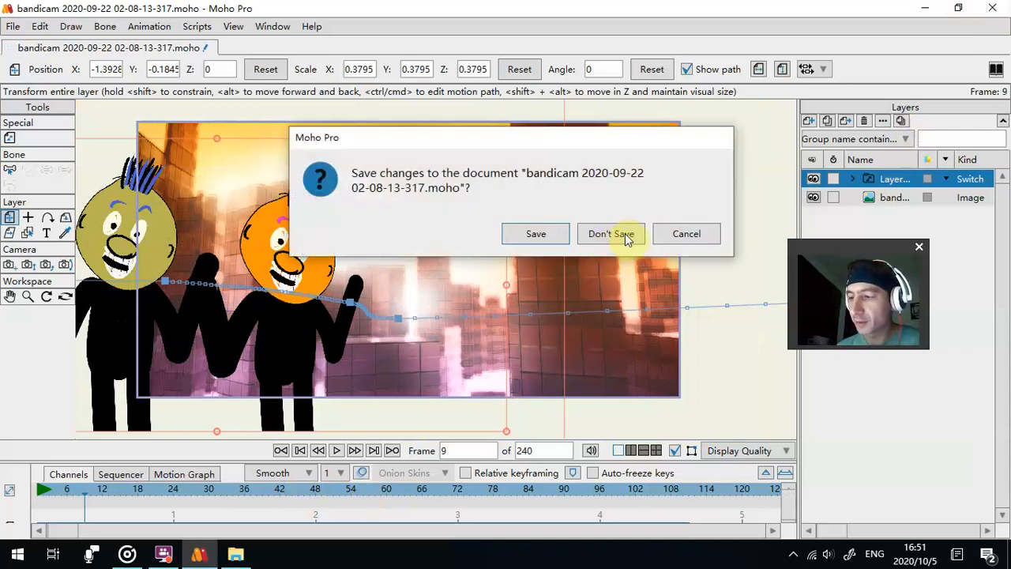
left_click(614, 232)
- In File Explorer, go back to SOFTWARE PACK and delete the folder holding the exported frames frame0000 to frame0004
left_click_drag(215, 76, 439, 94)
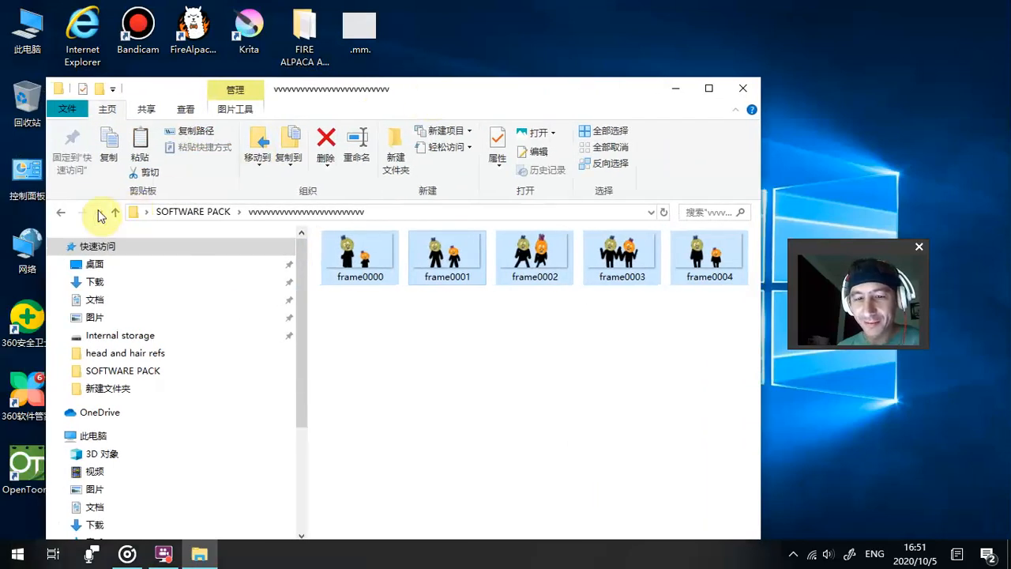
left_click(62, 211)
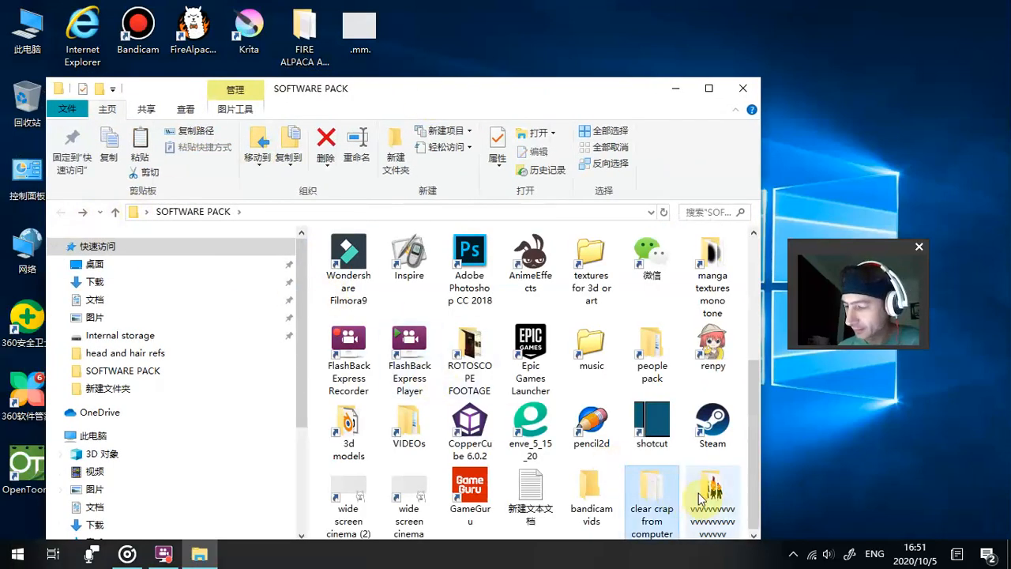
right_click(707, 498)
left_click(742, 488)
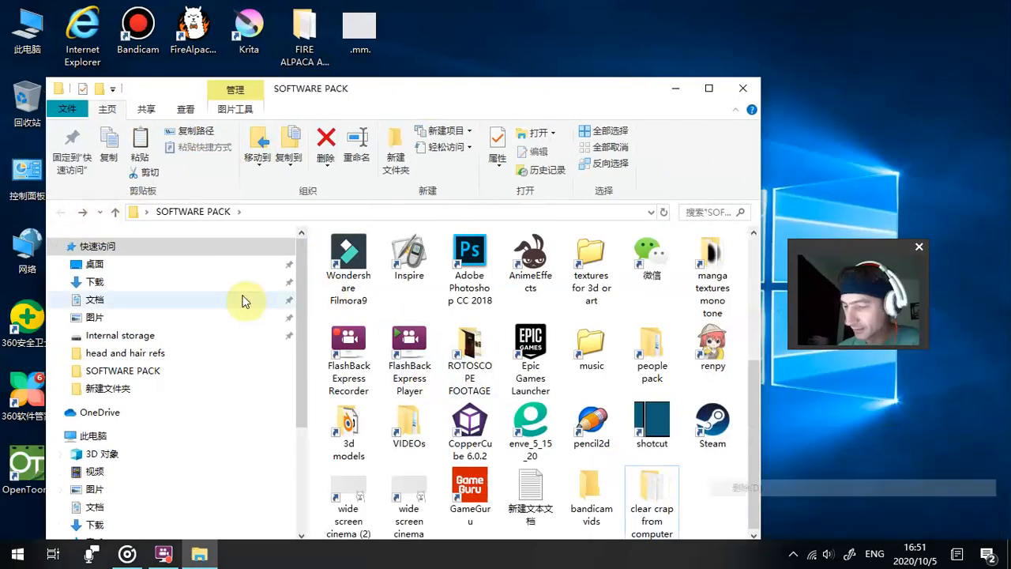
- Empty the Recycle Bin on the desktop and close the SOFTWARE PACK folder window
right_click(24, 99)
left_click(36, 125)
left_click(539, 338)
left_click(743, 88)
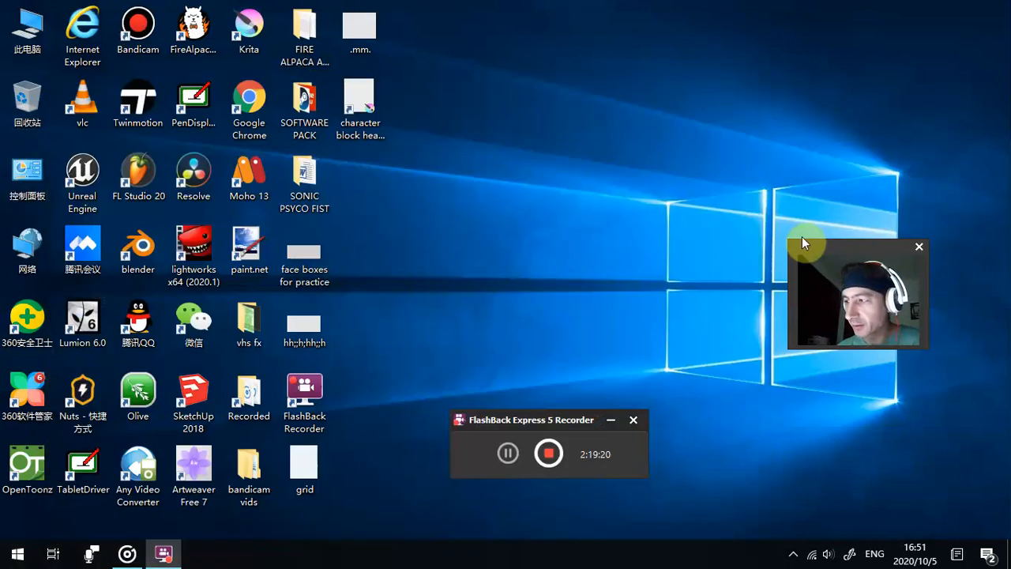
left_click_drag(789, 241, 150, 2)
left_click_drag(164, 345, 87, 489)
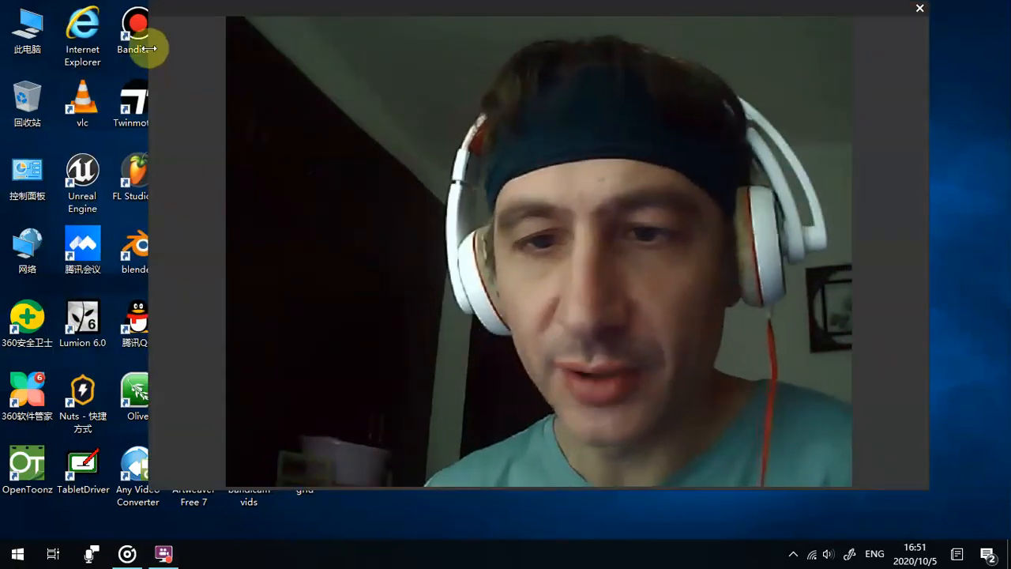
left_click_drag(149, 48, 26, 55)
left_click_drag(159, 14, 131, 43)
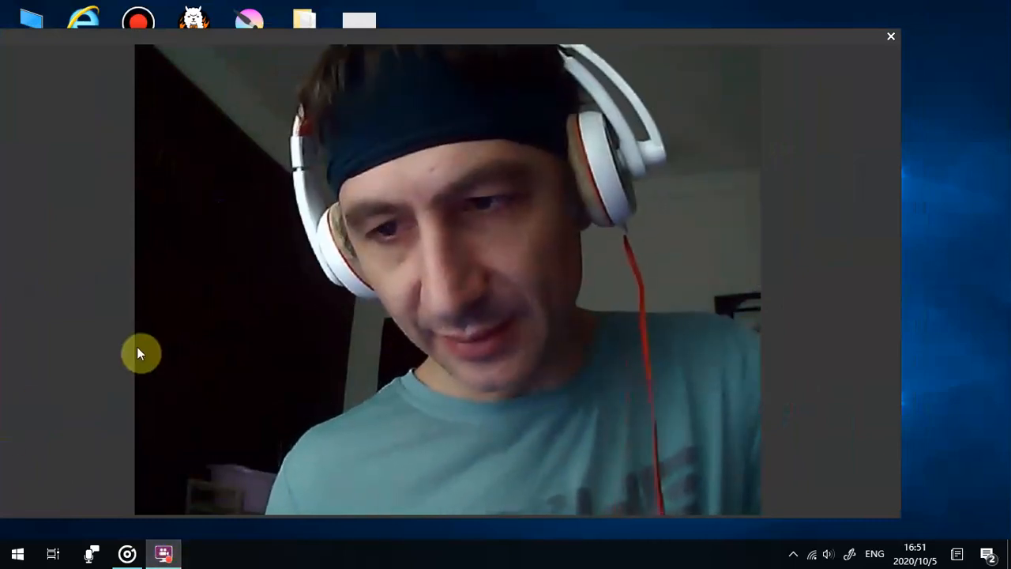
mouse_move(164, 553)
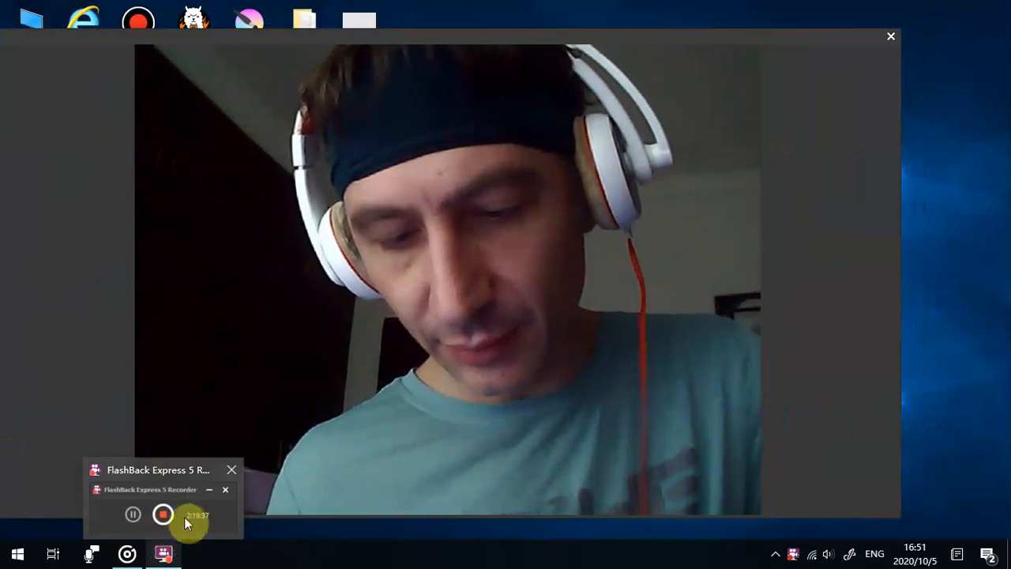
left_click_drag(313, 52, 621, 199)
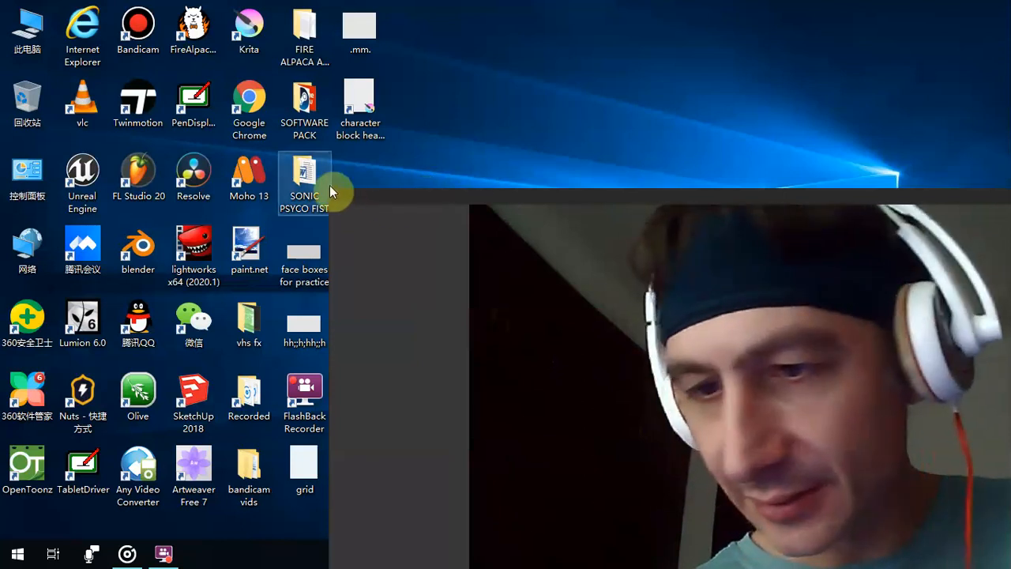
left_click_drag(330, 189, 363, 93)
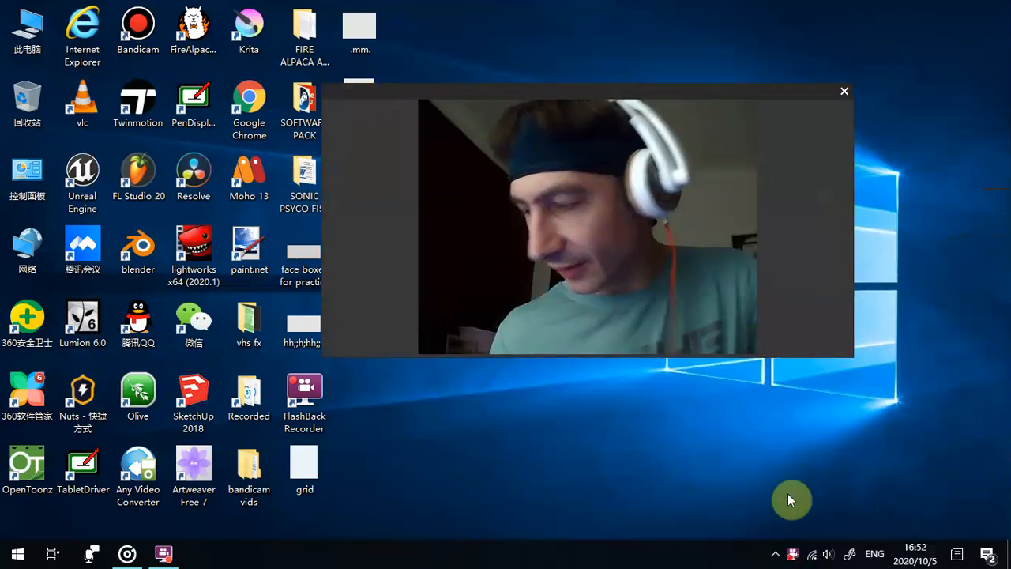
left_click(793, 554)
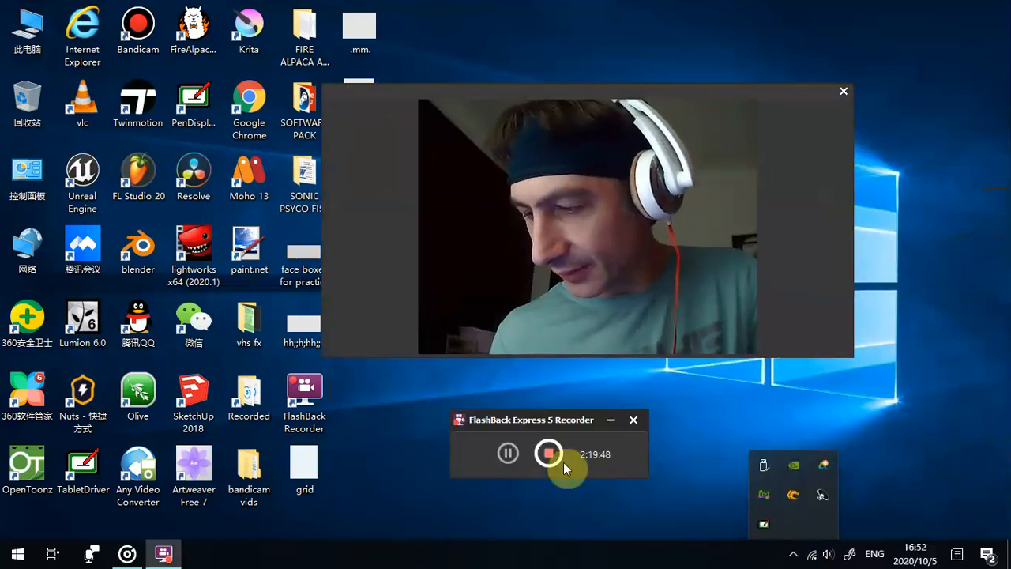